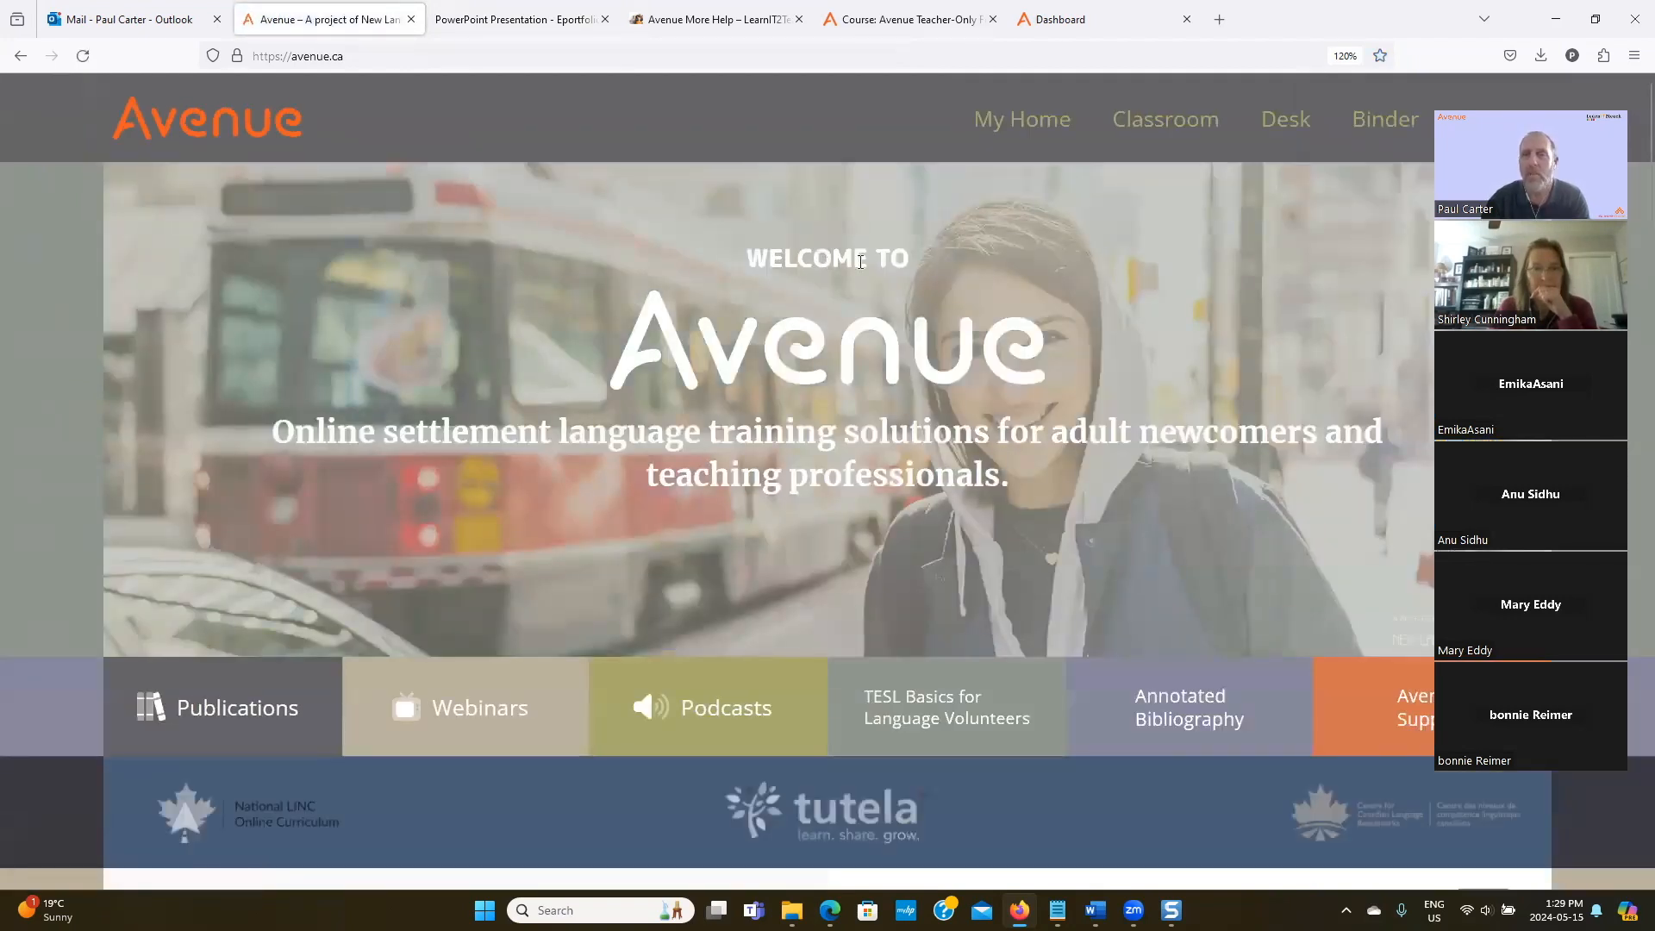
Open the class register of the LINC 3/4 webinar course from the My Home course list.
click(1031, 127)
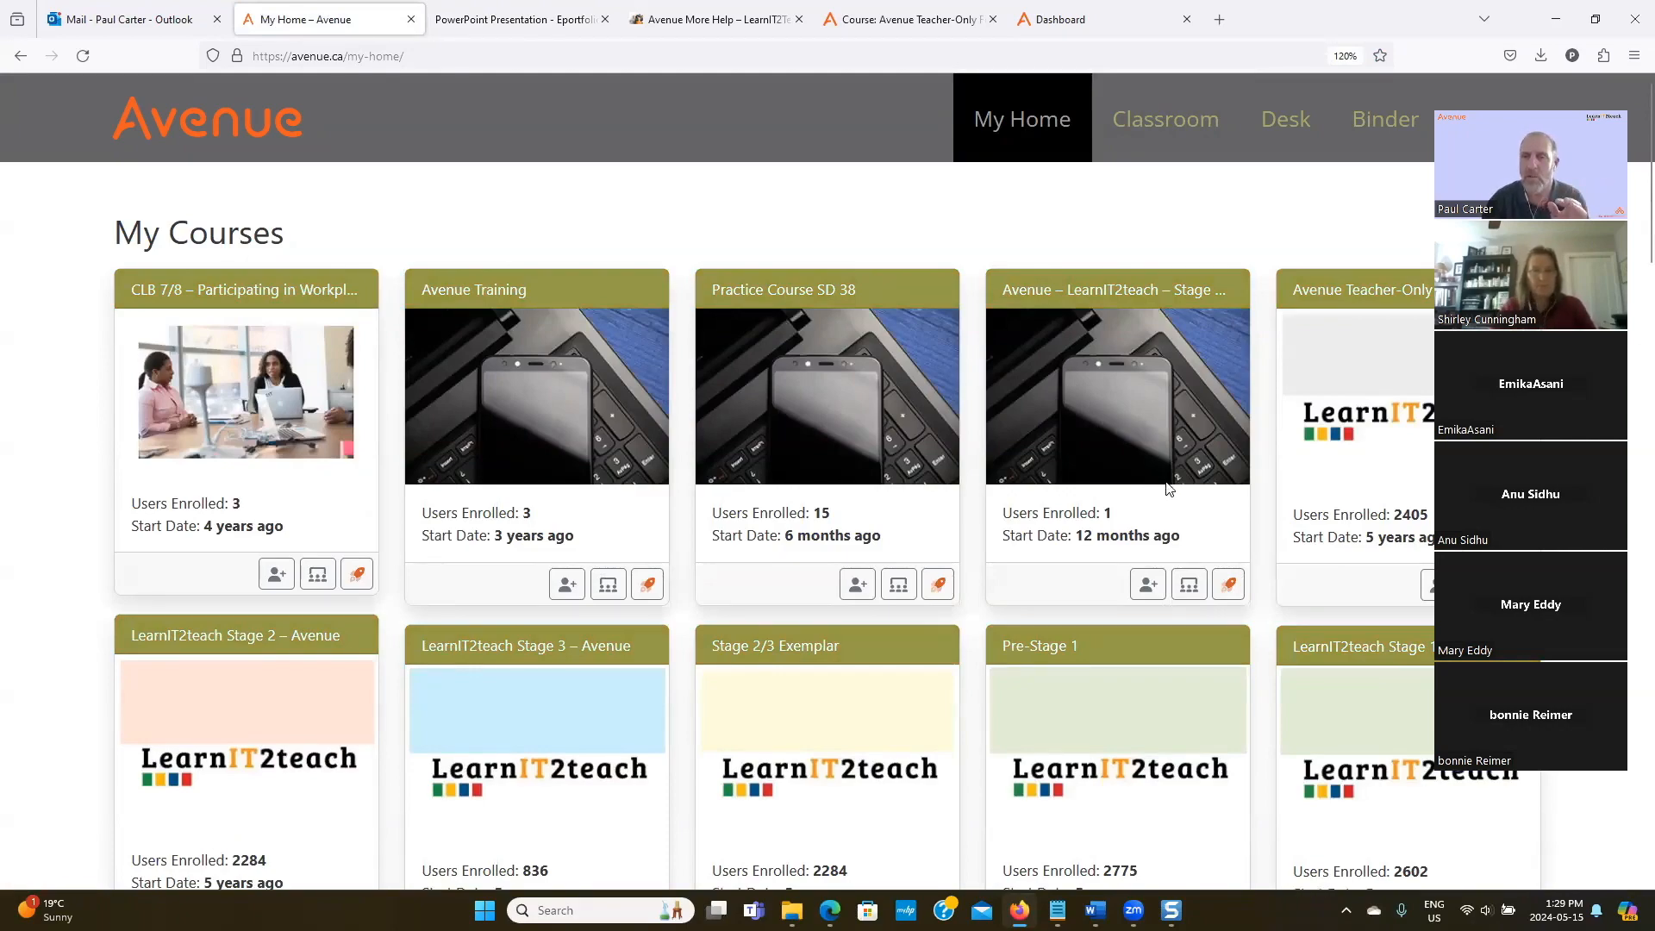
scroll(1168, 489, down, 8)
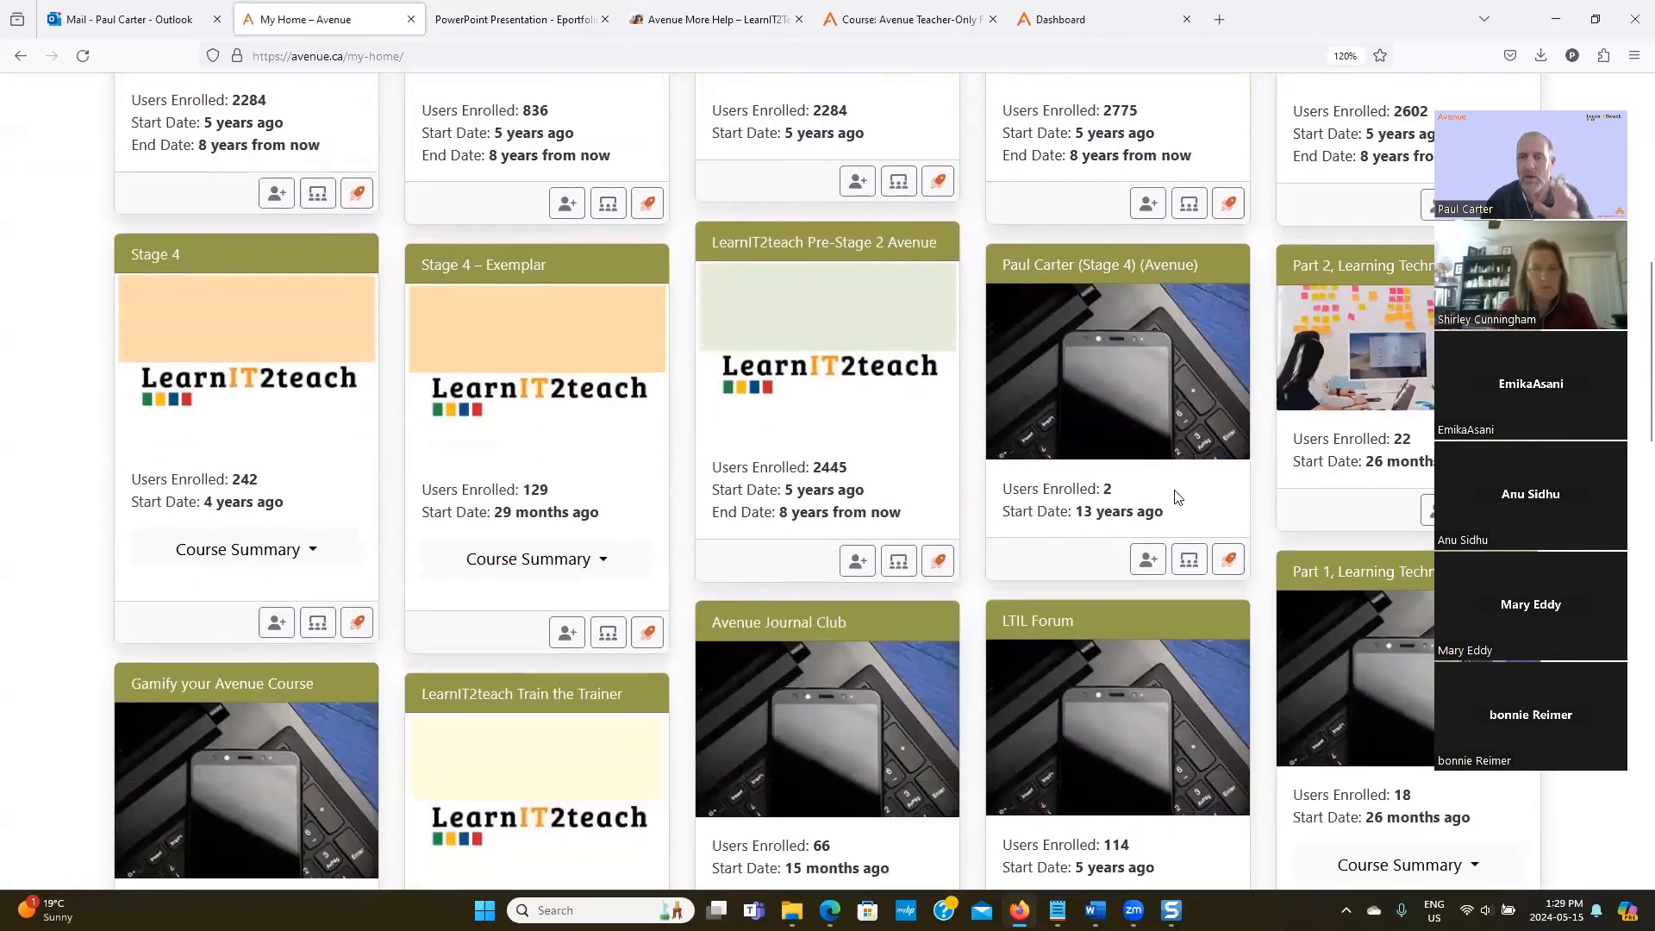
scroll(1178, 497, down, 12)
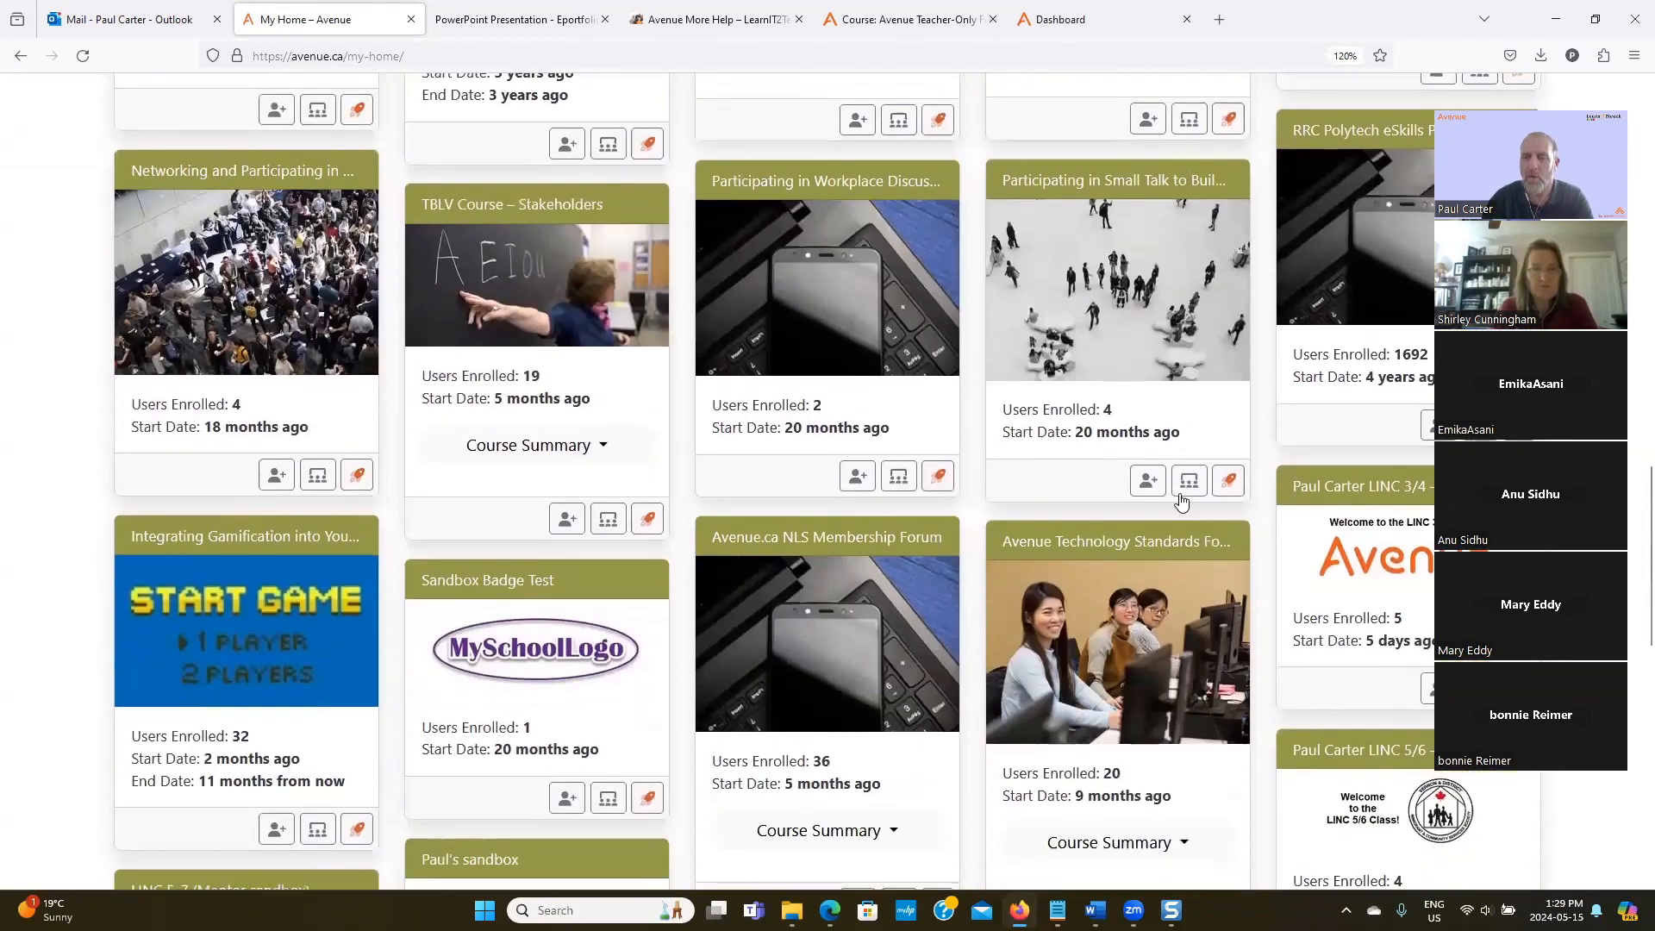
scroll(1181, 498, up, 1)
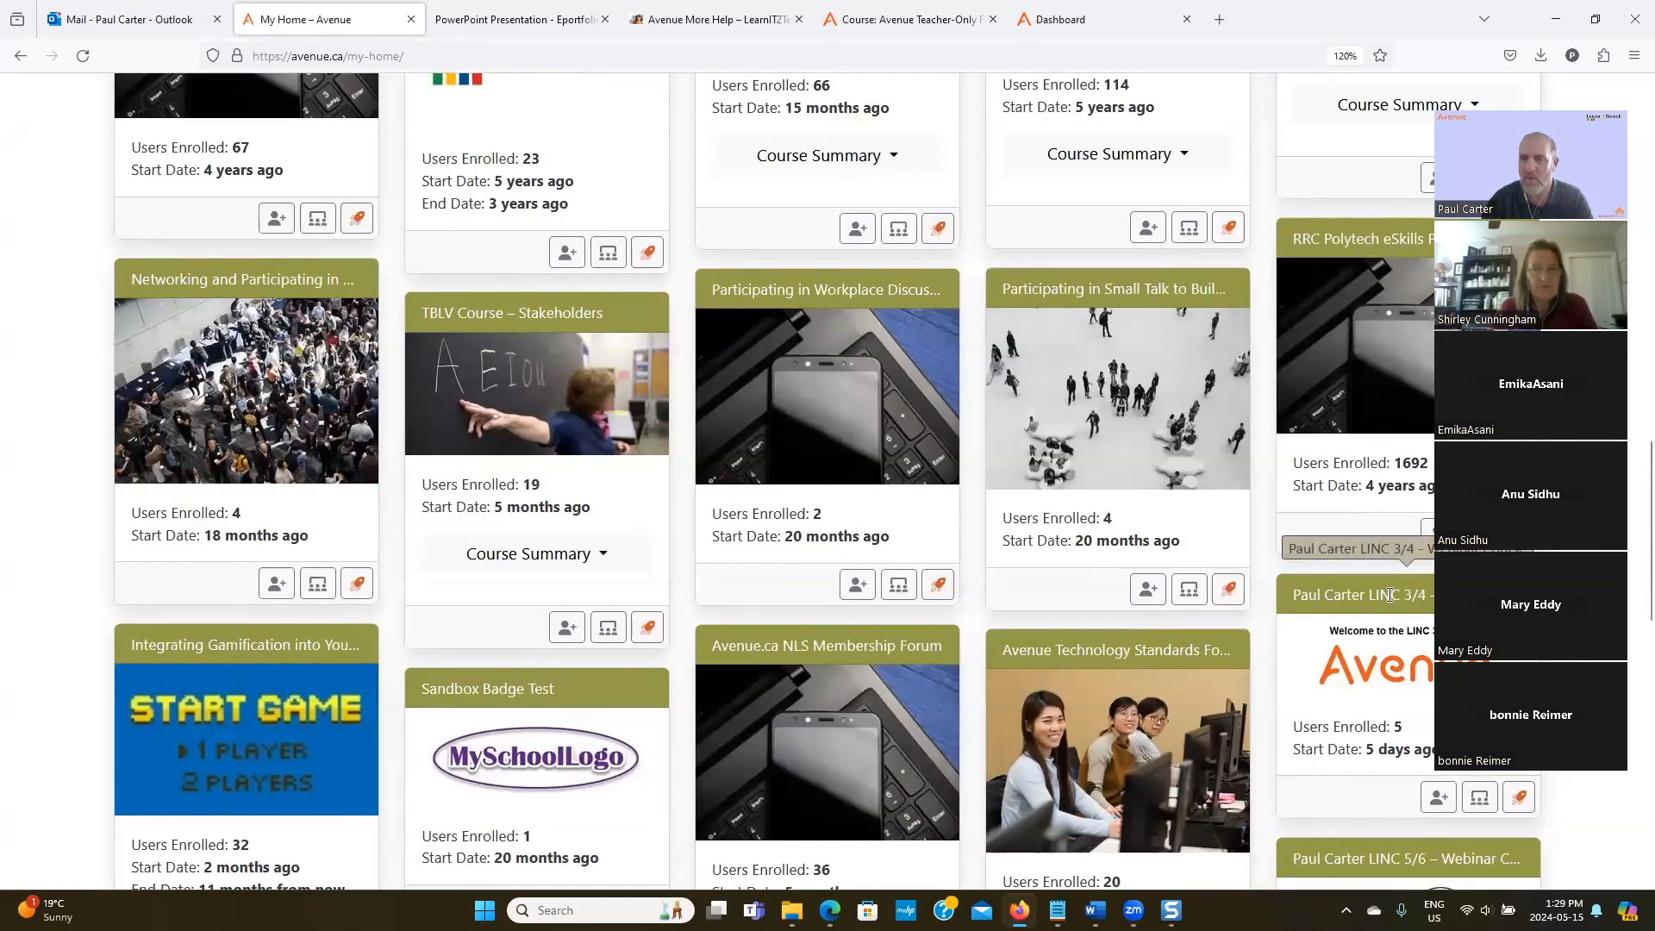
click(1479, 802)
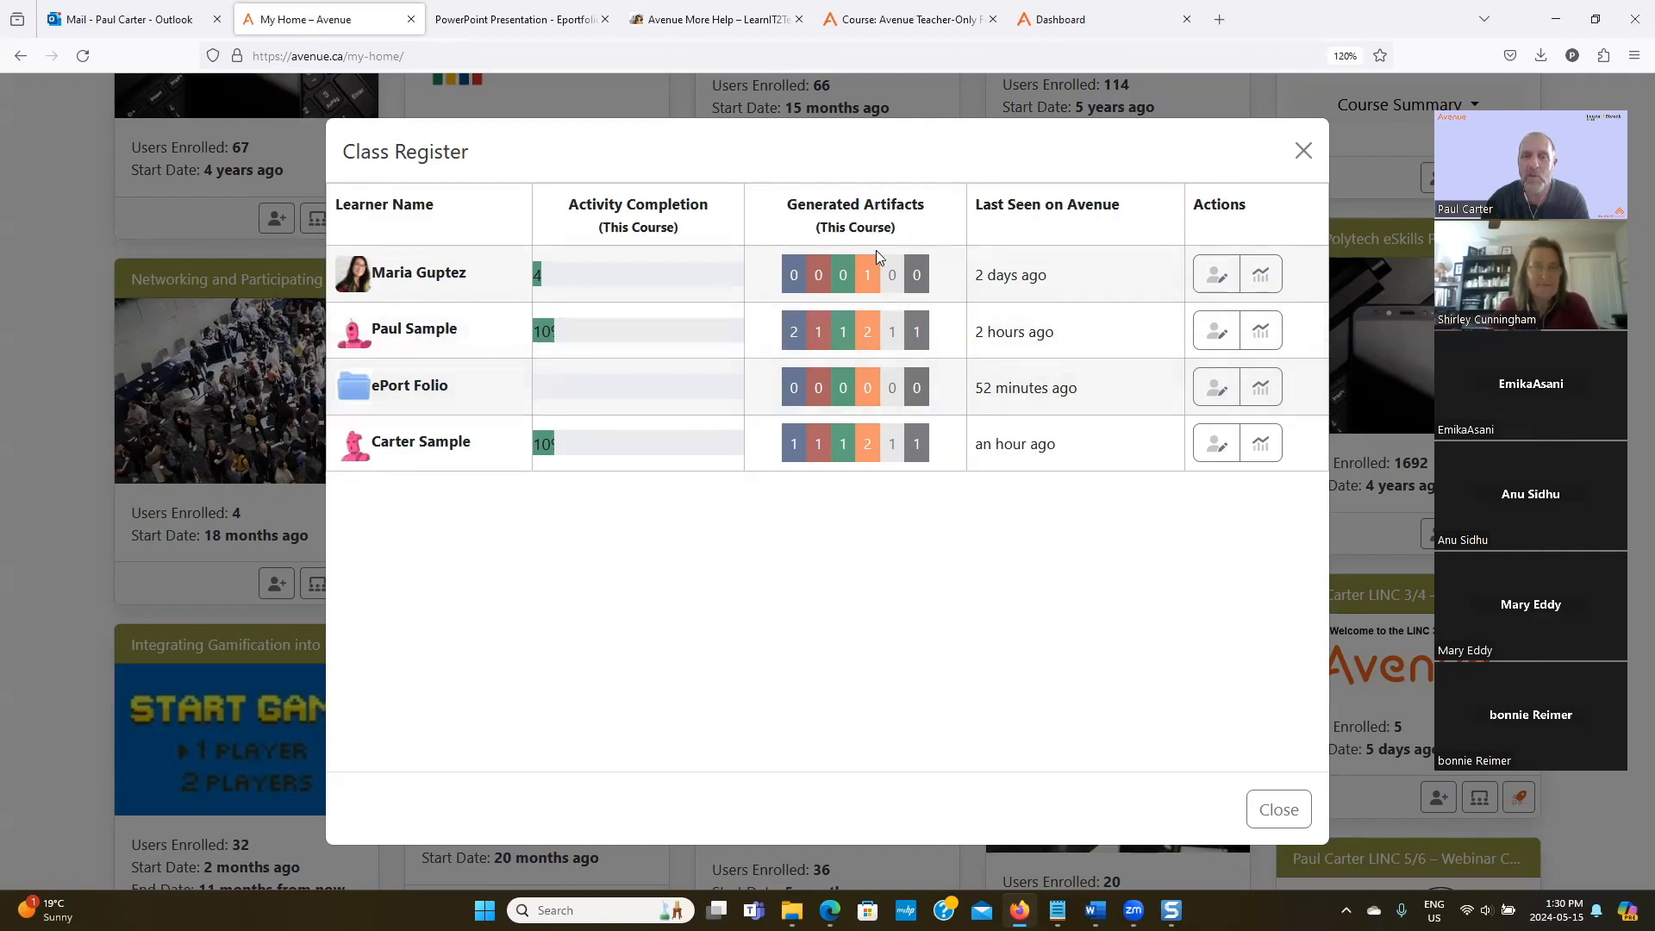
Review the generated artifact categories in the class register and check the third learner's progress summary.
mouse_move(870, 286)
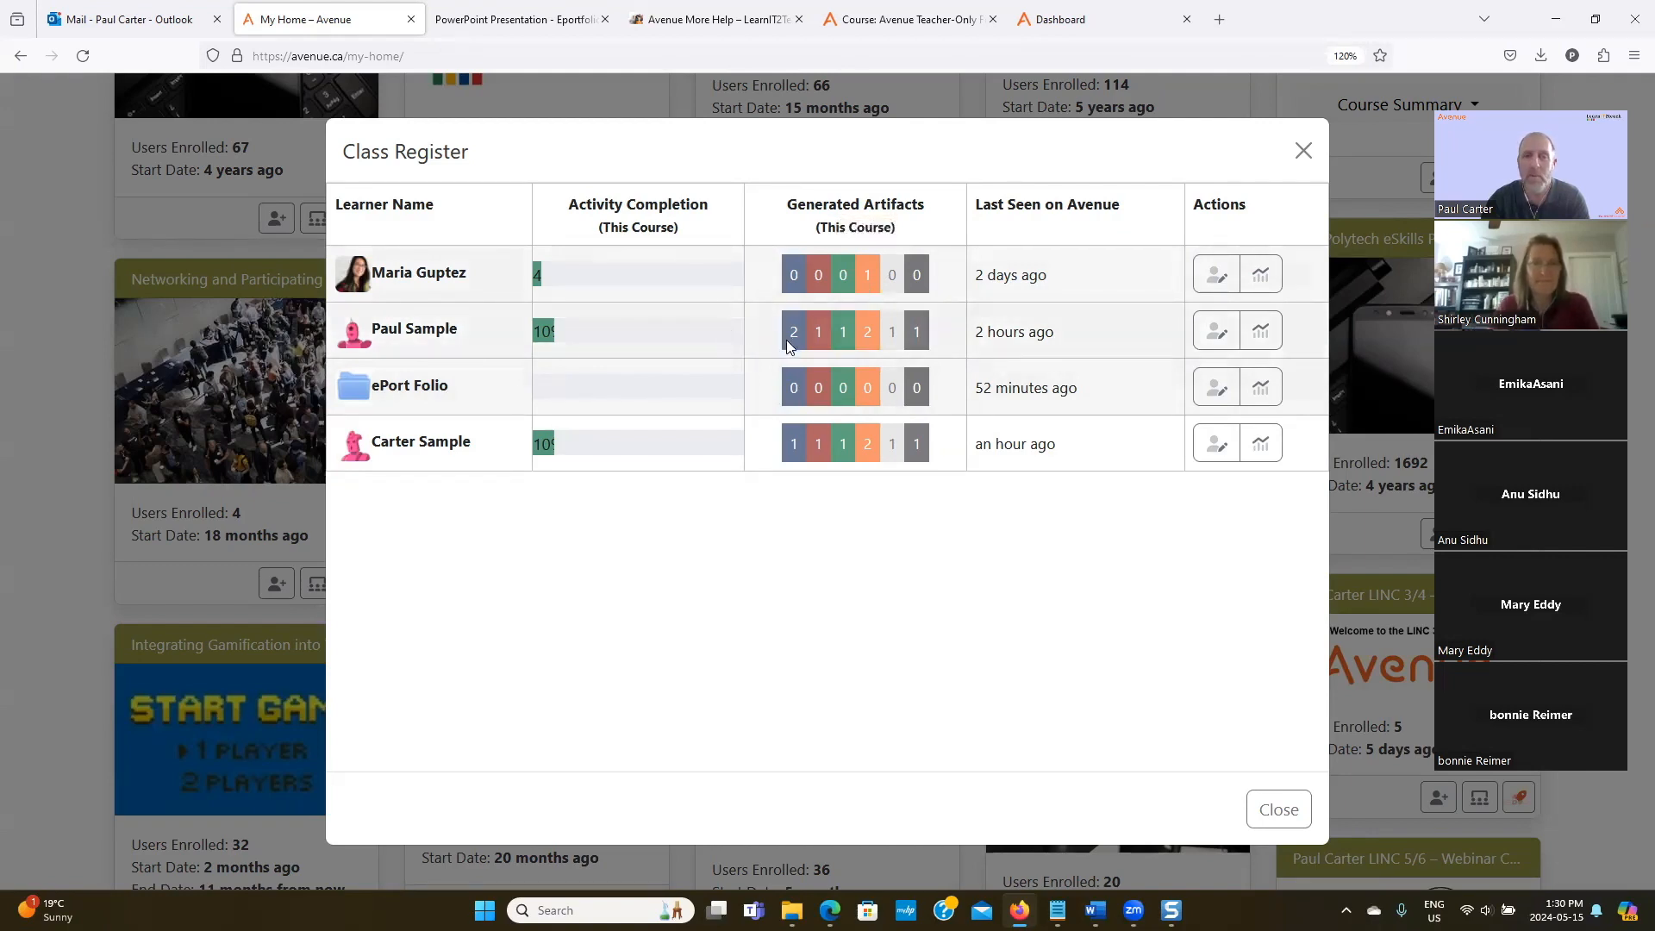
mouse_move(787, 340)
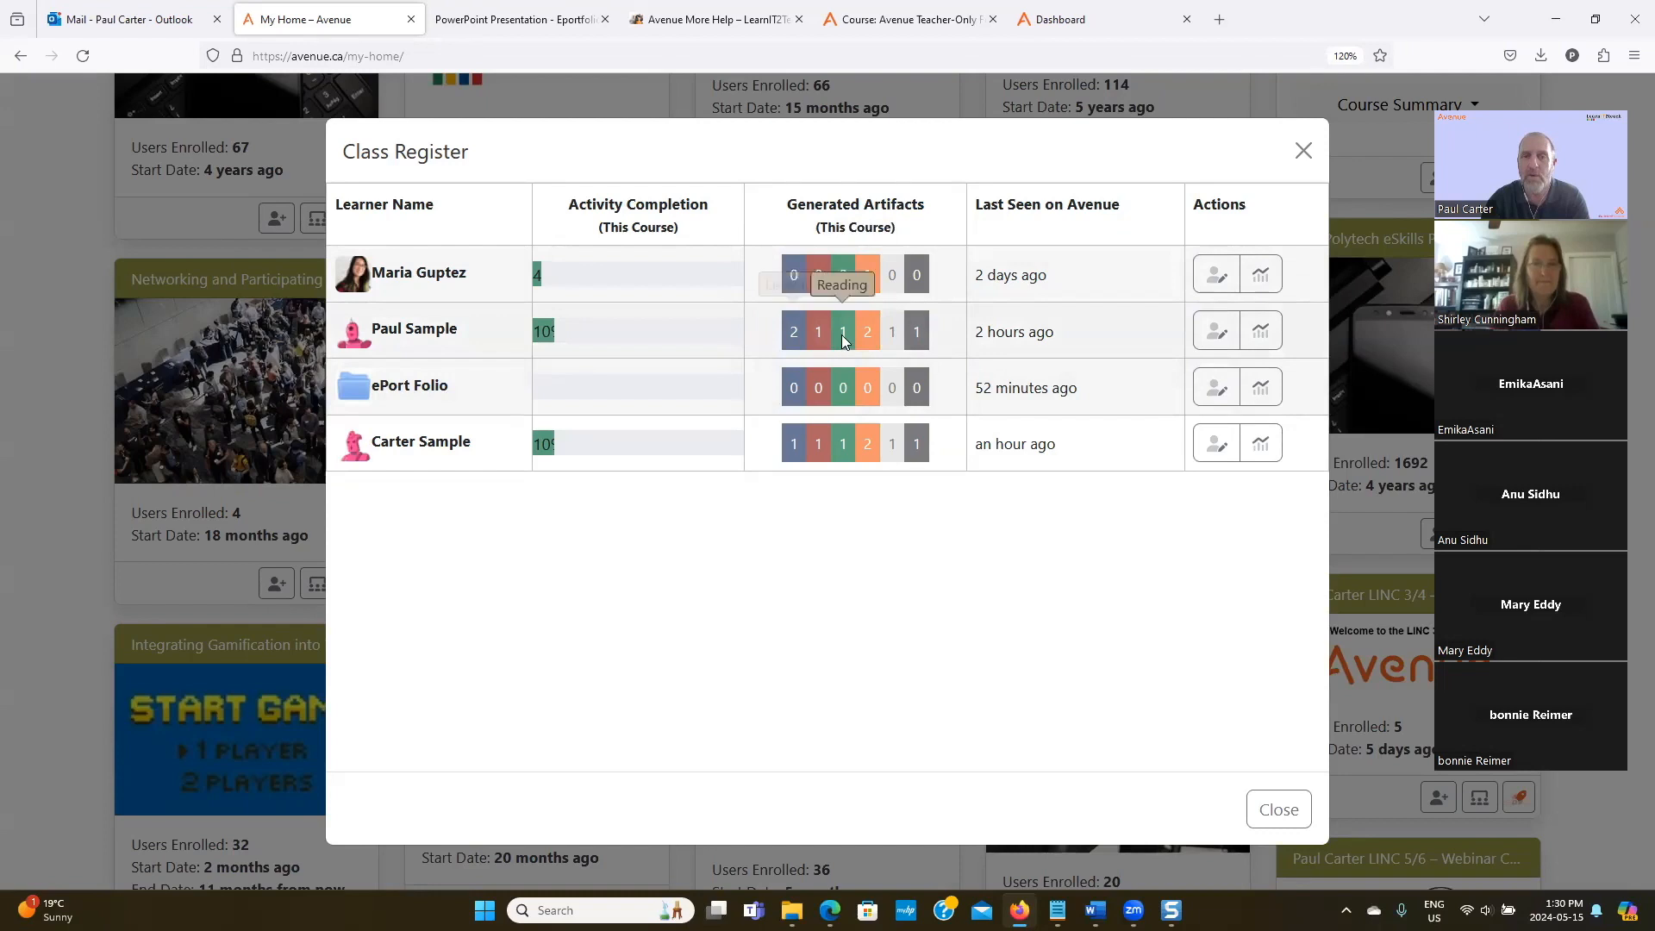
mouse_move(916, 337)
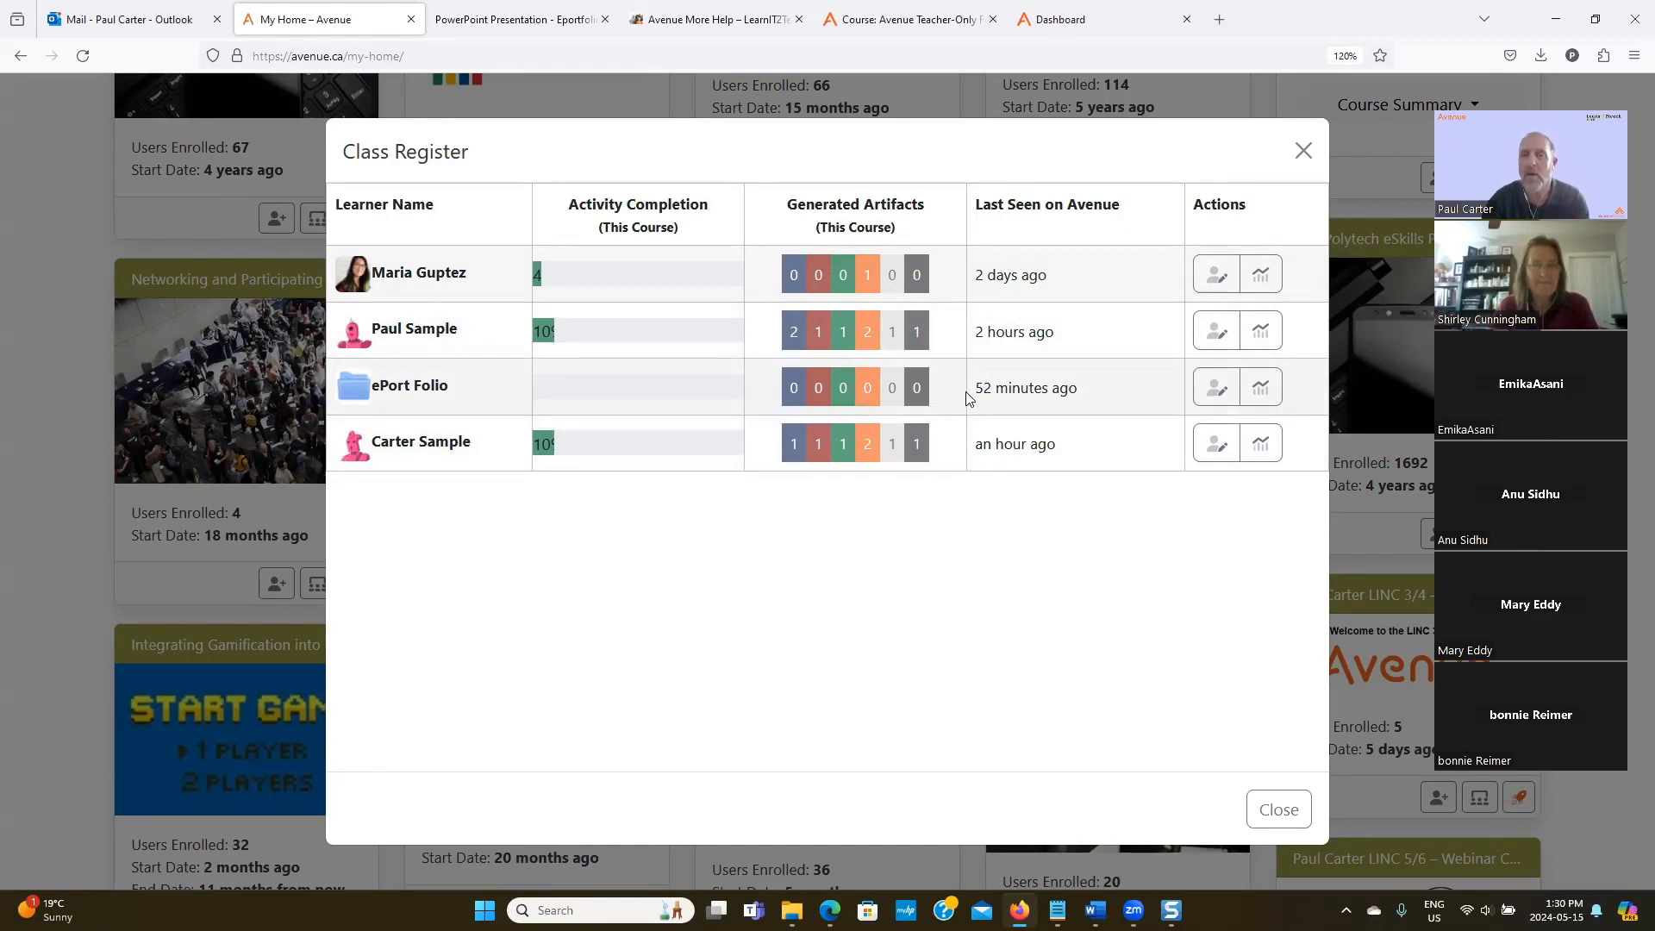
click(1262, 392)
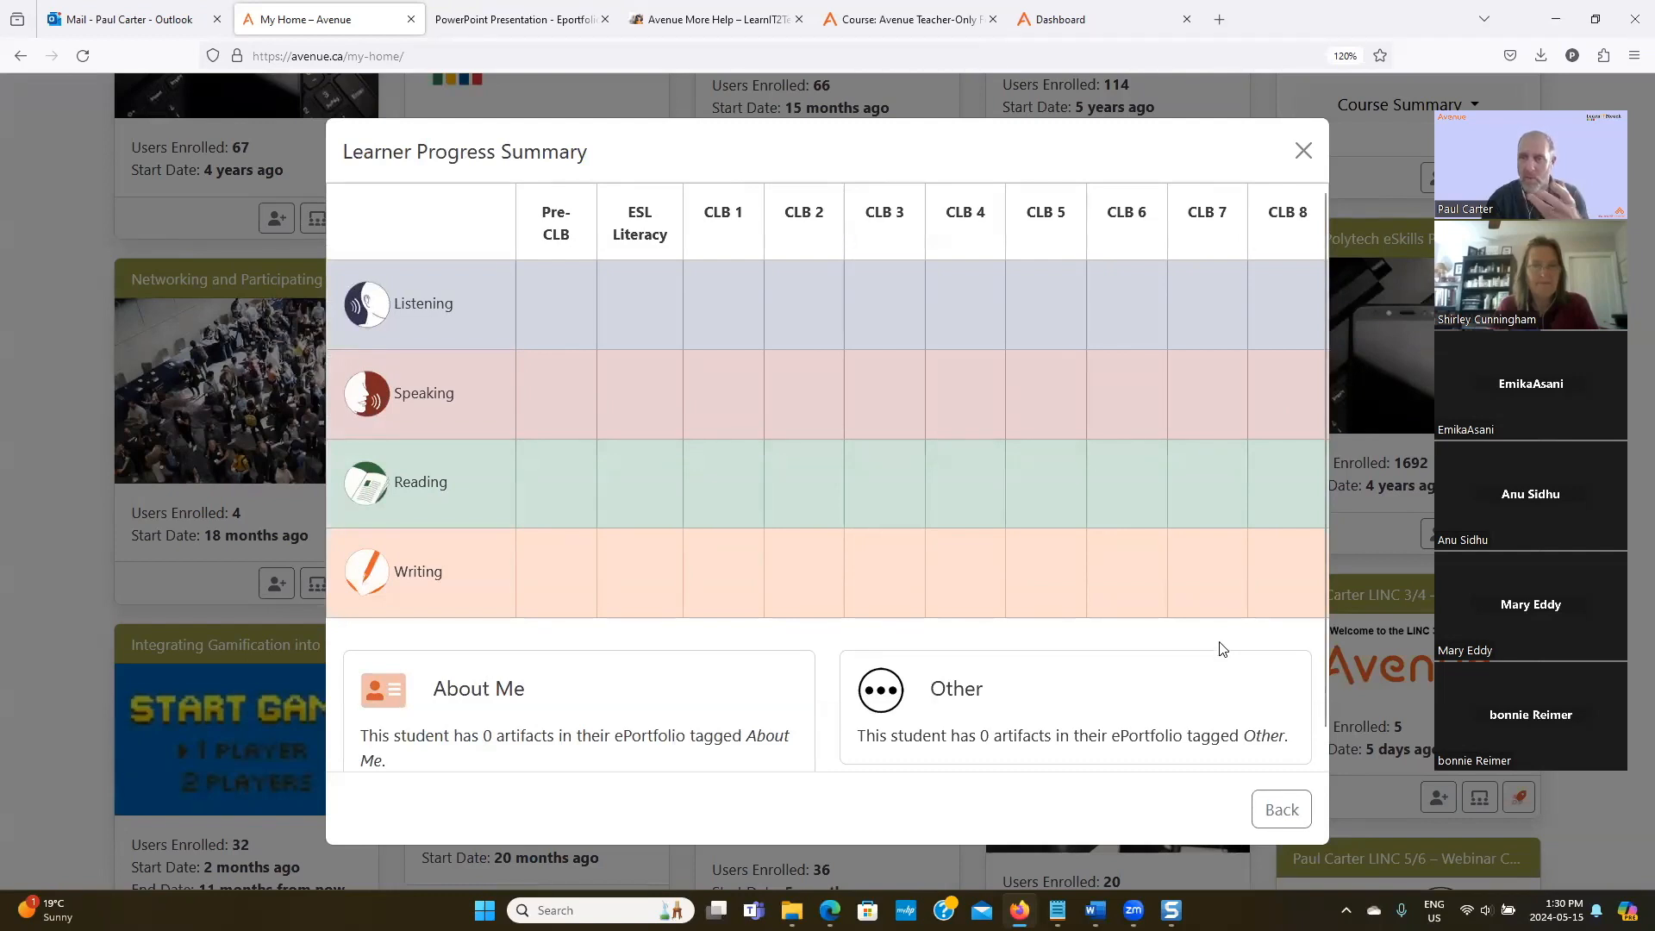
click(1278, 807)
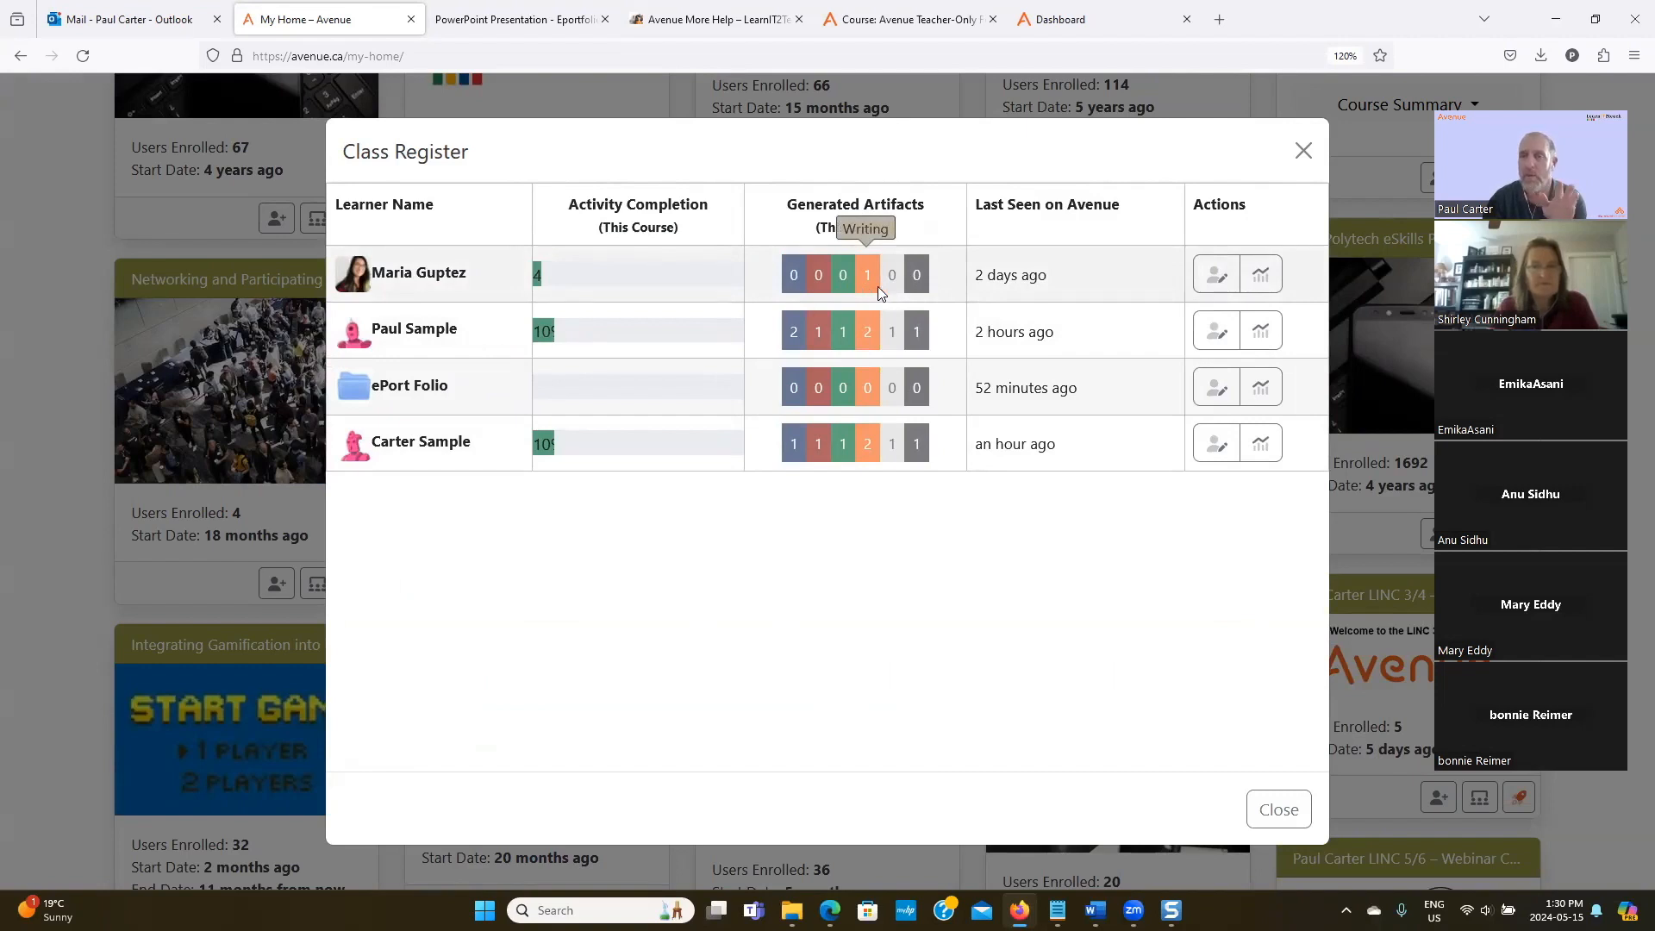
Examine the first learner's progress summary for Listening, Speaking and Writing artifacts and CLB results, and close the class register.
click(1268, 284)
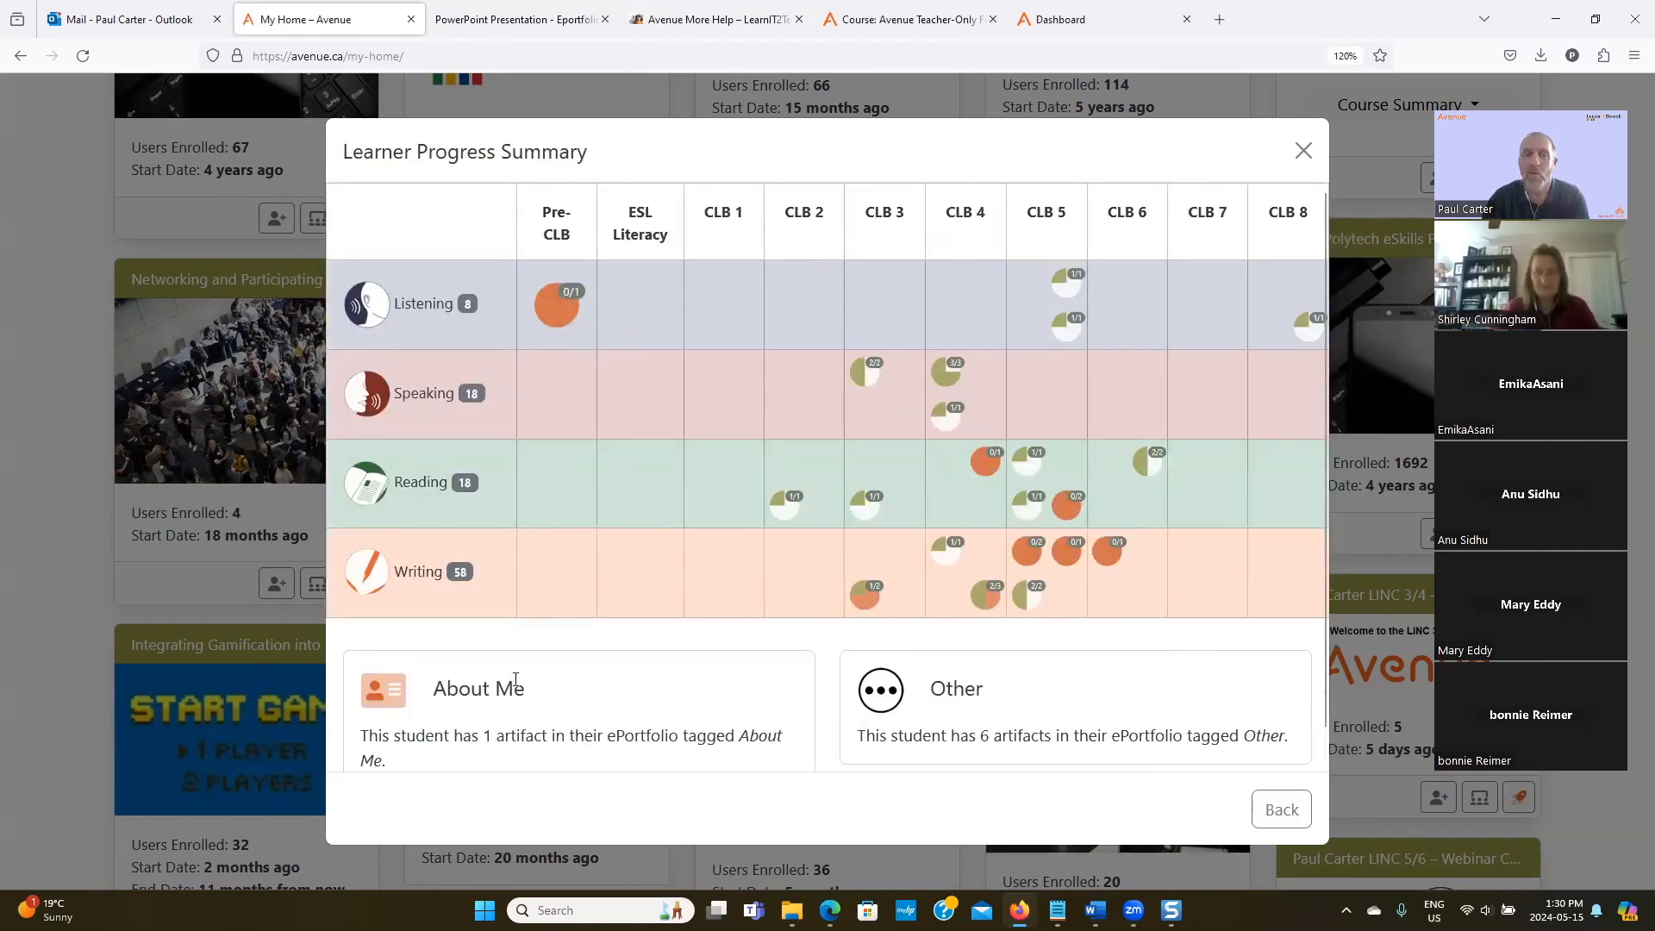
mouse_move(473, 314)
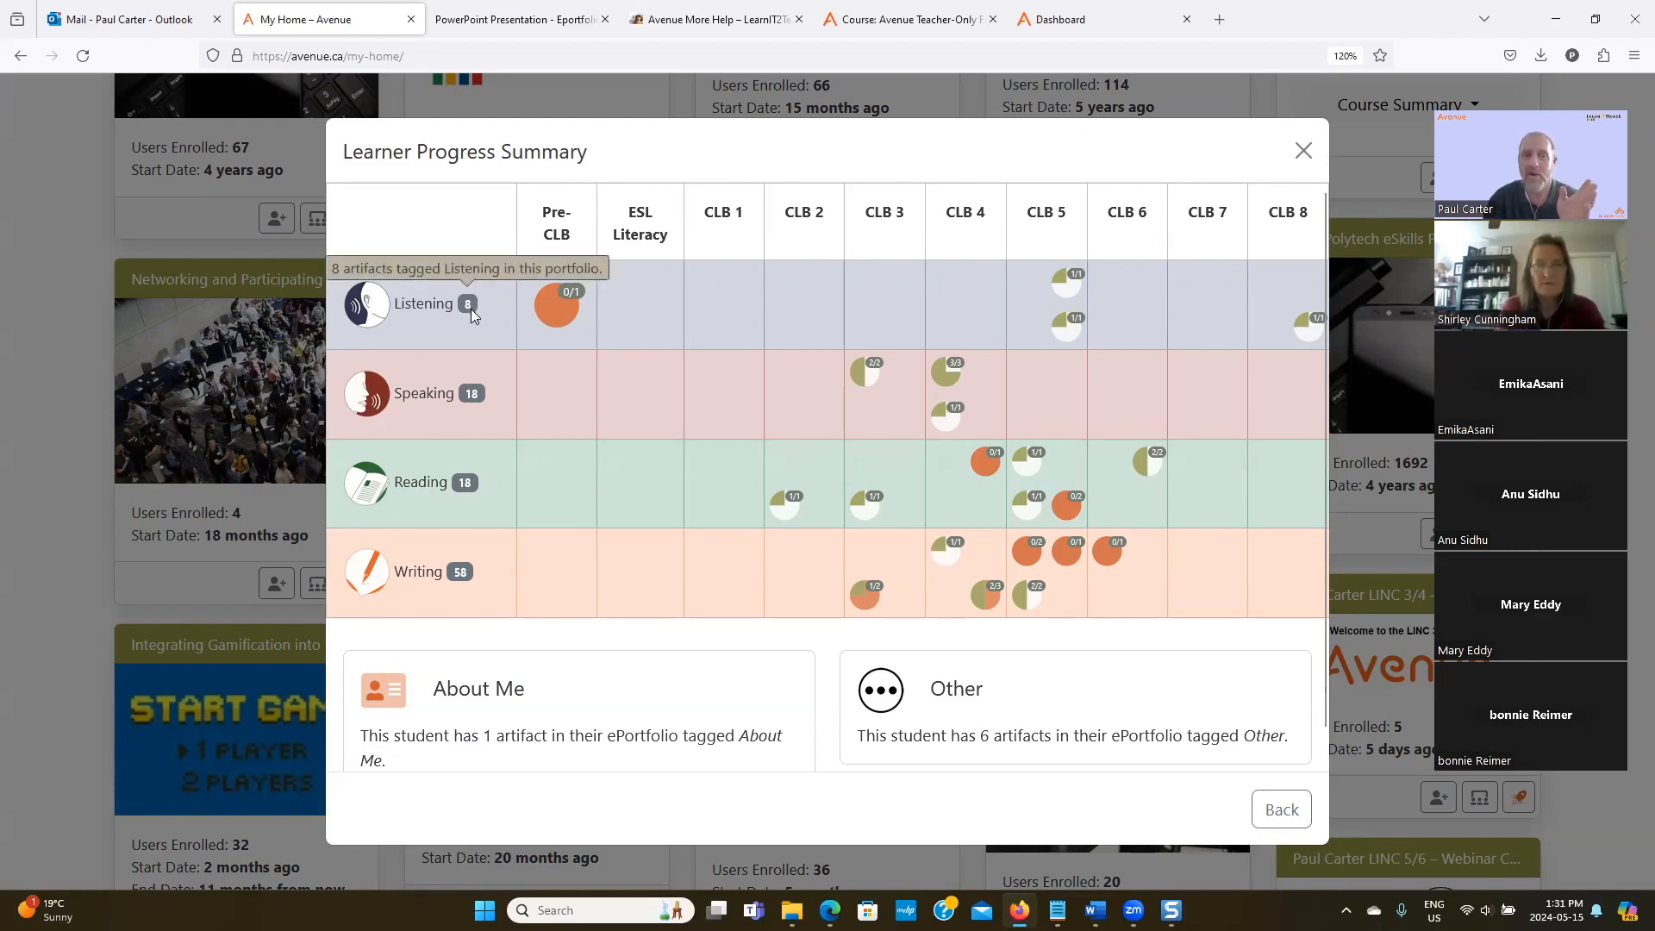
mouse_move(479, 401)
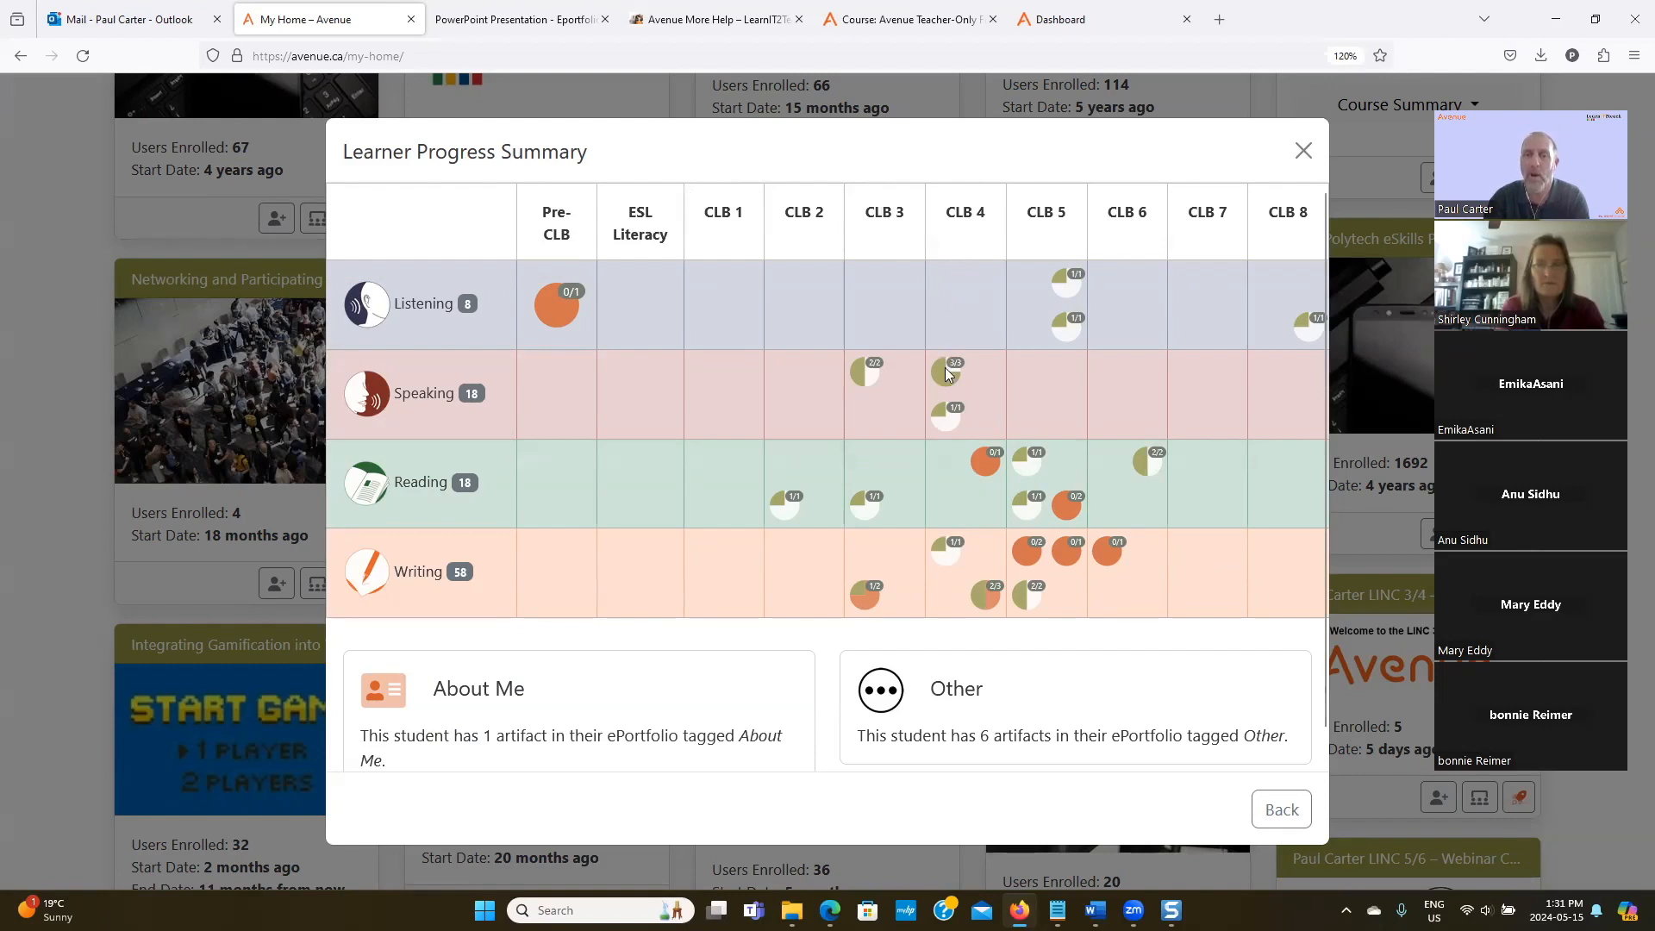
mouse_move(947, 380)
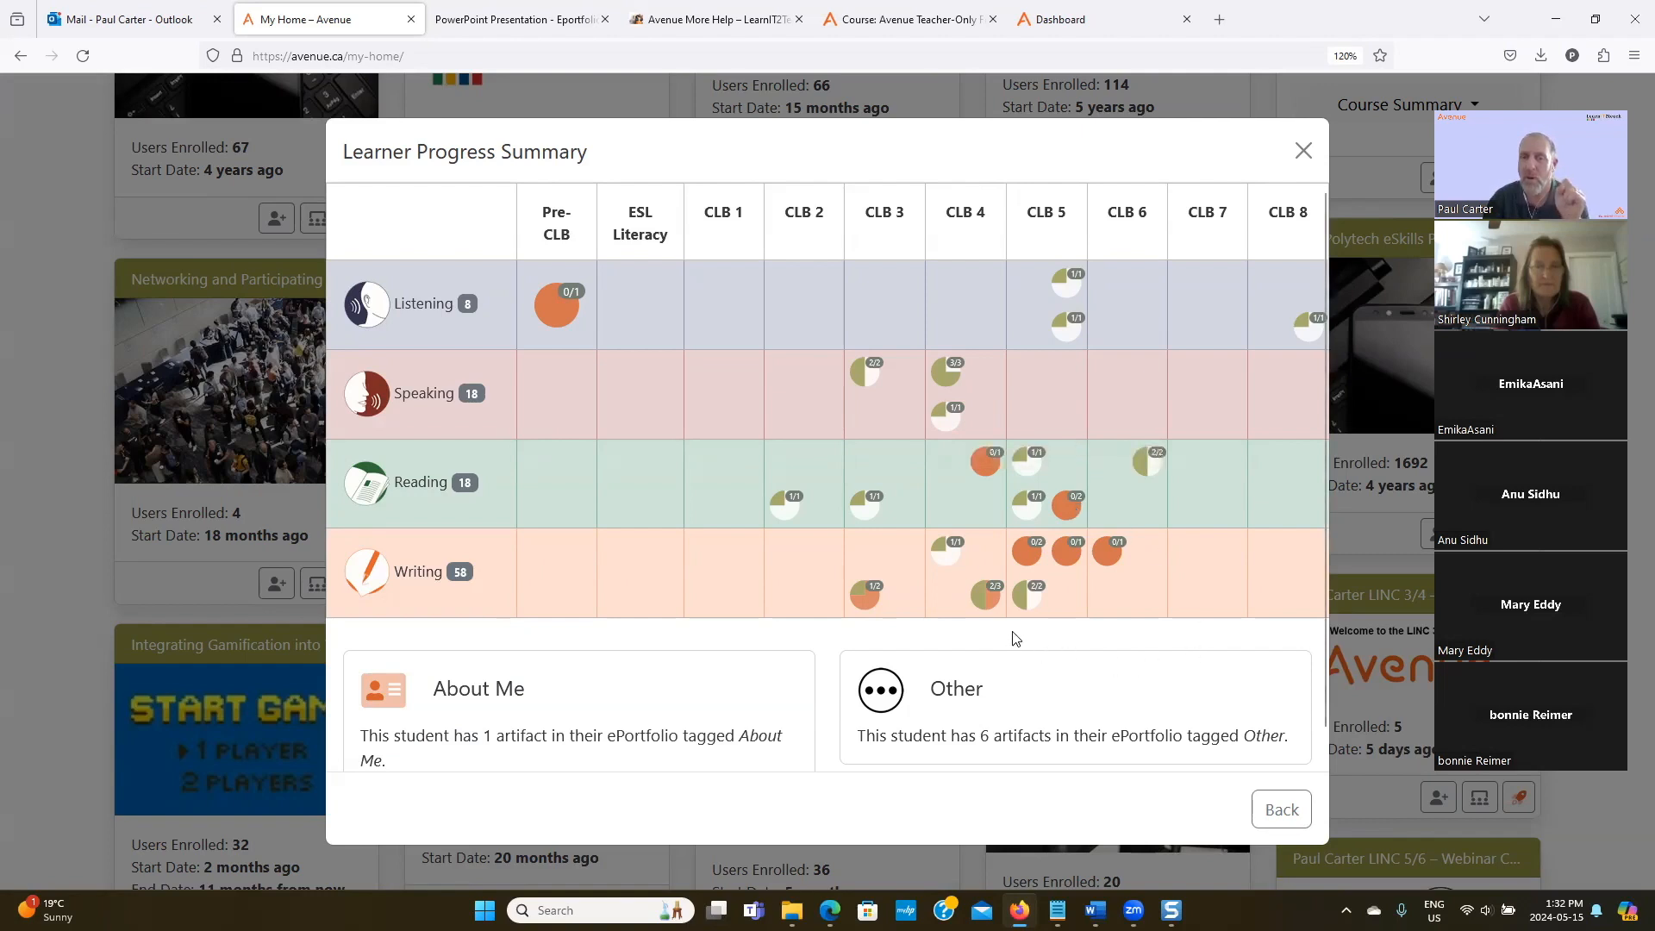
mouse_move(989, 606)
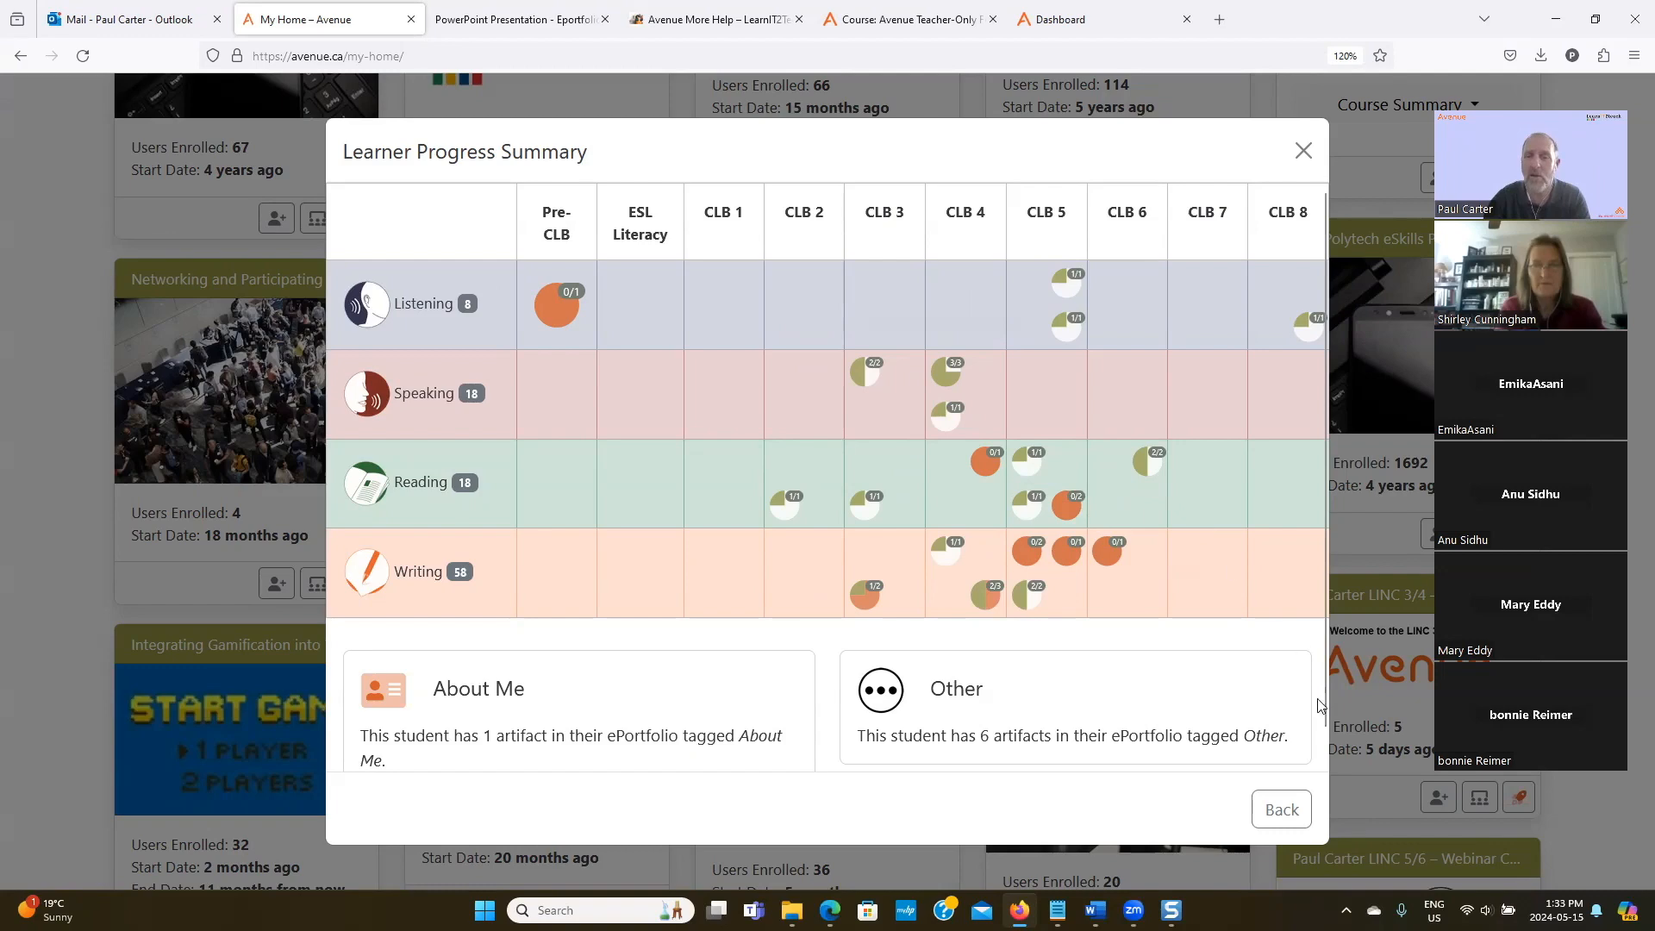
click(1282, 810)
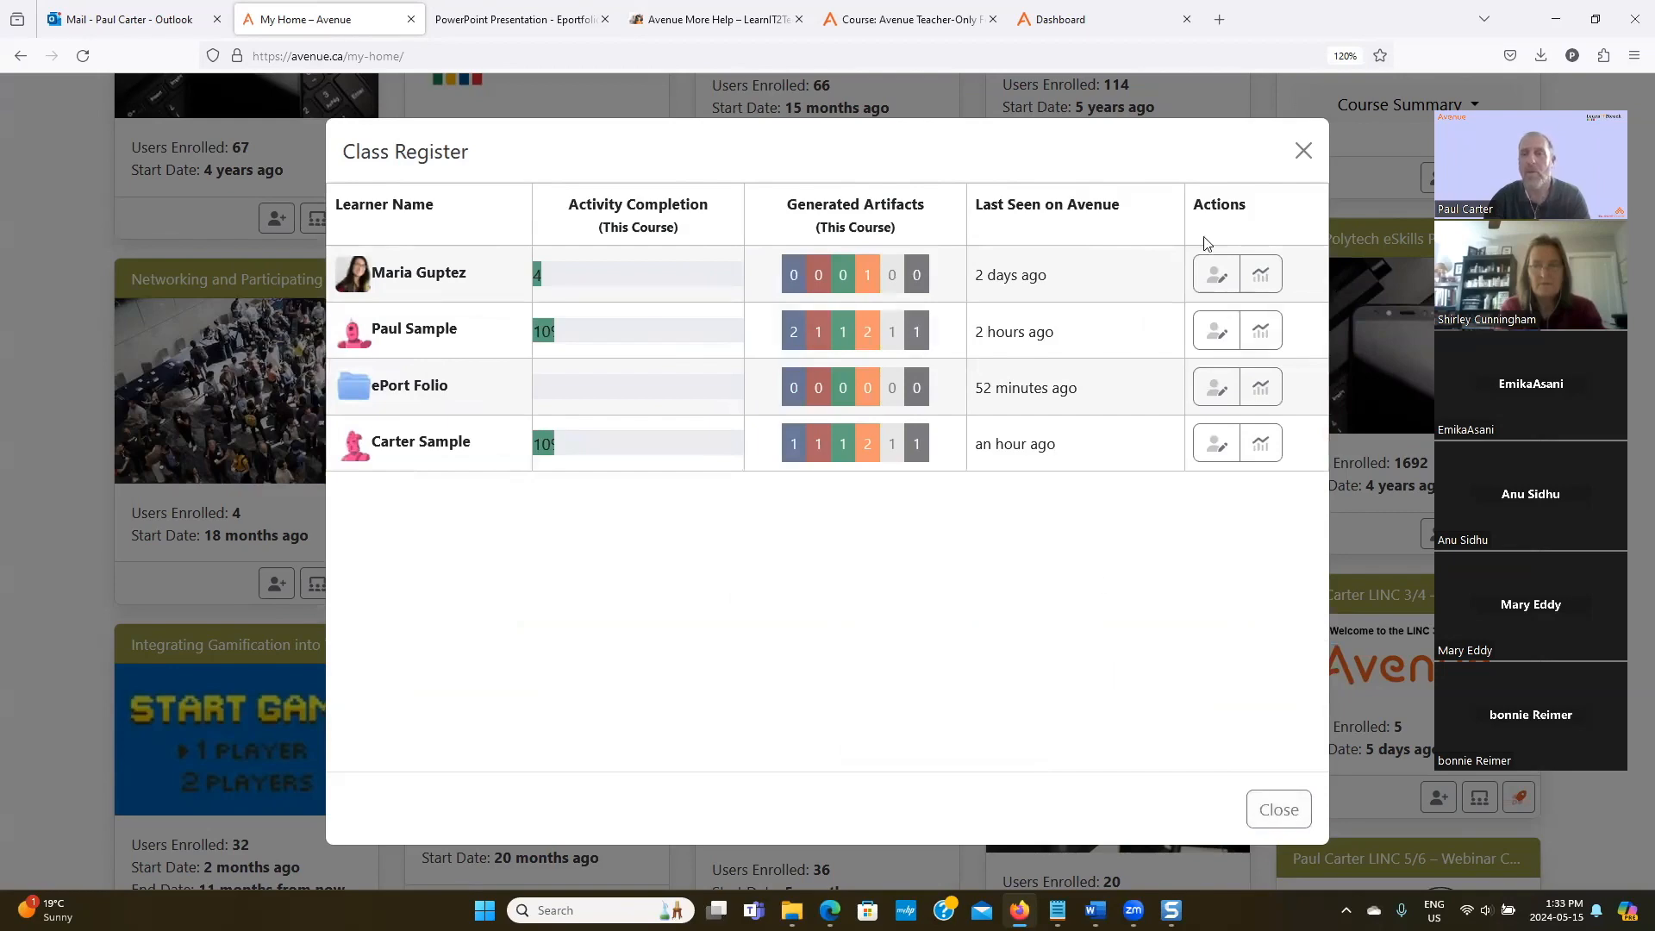
click(1304, 153)
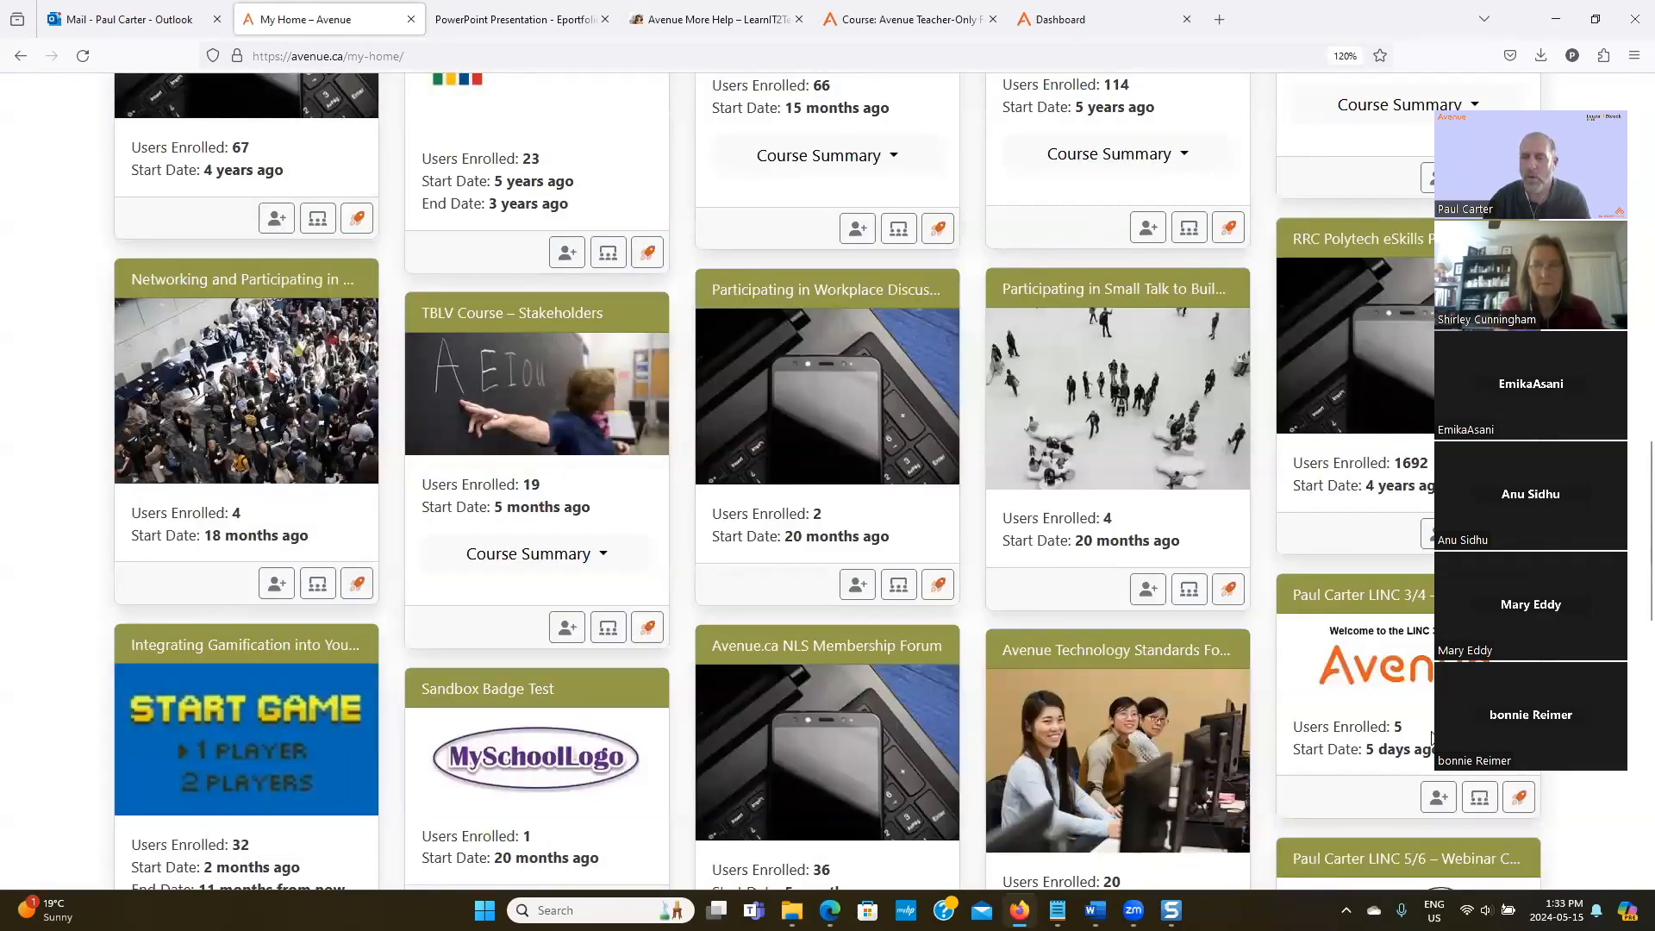
Open the LINC 3/4 webinar course and go to its ePortfolio - Tips and Tricks section.
click(1519, 798)
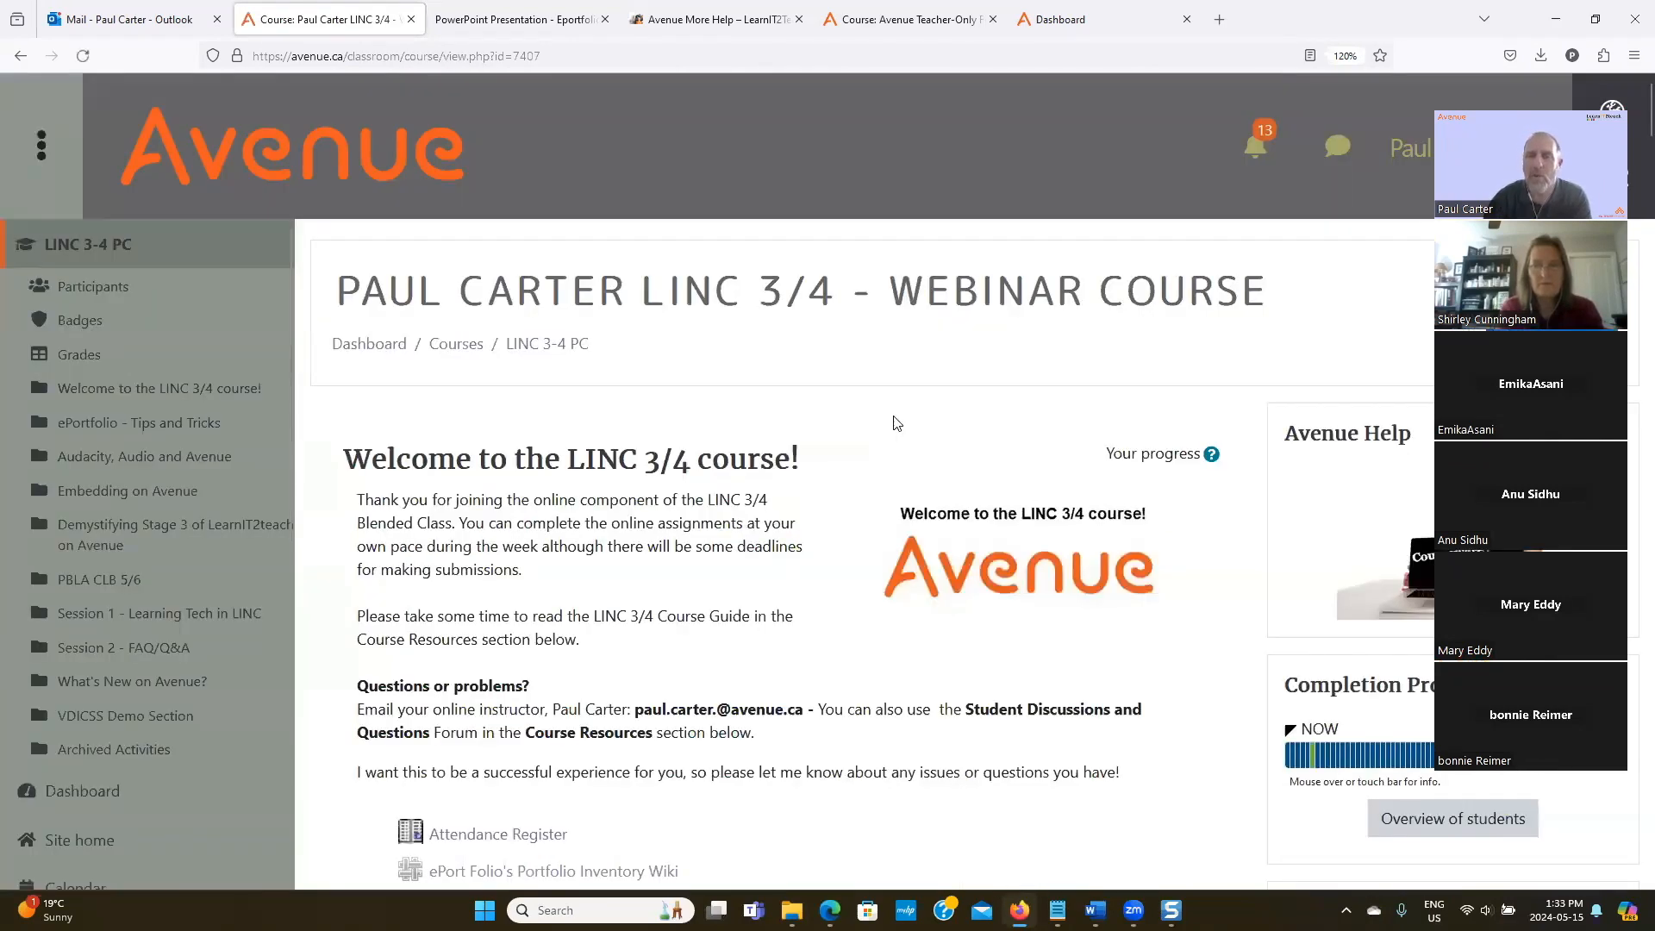
scroll(911, 421, down, 2)
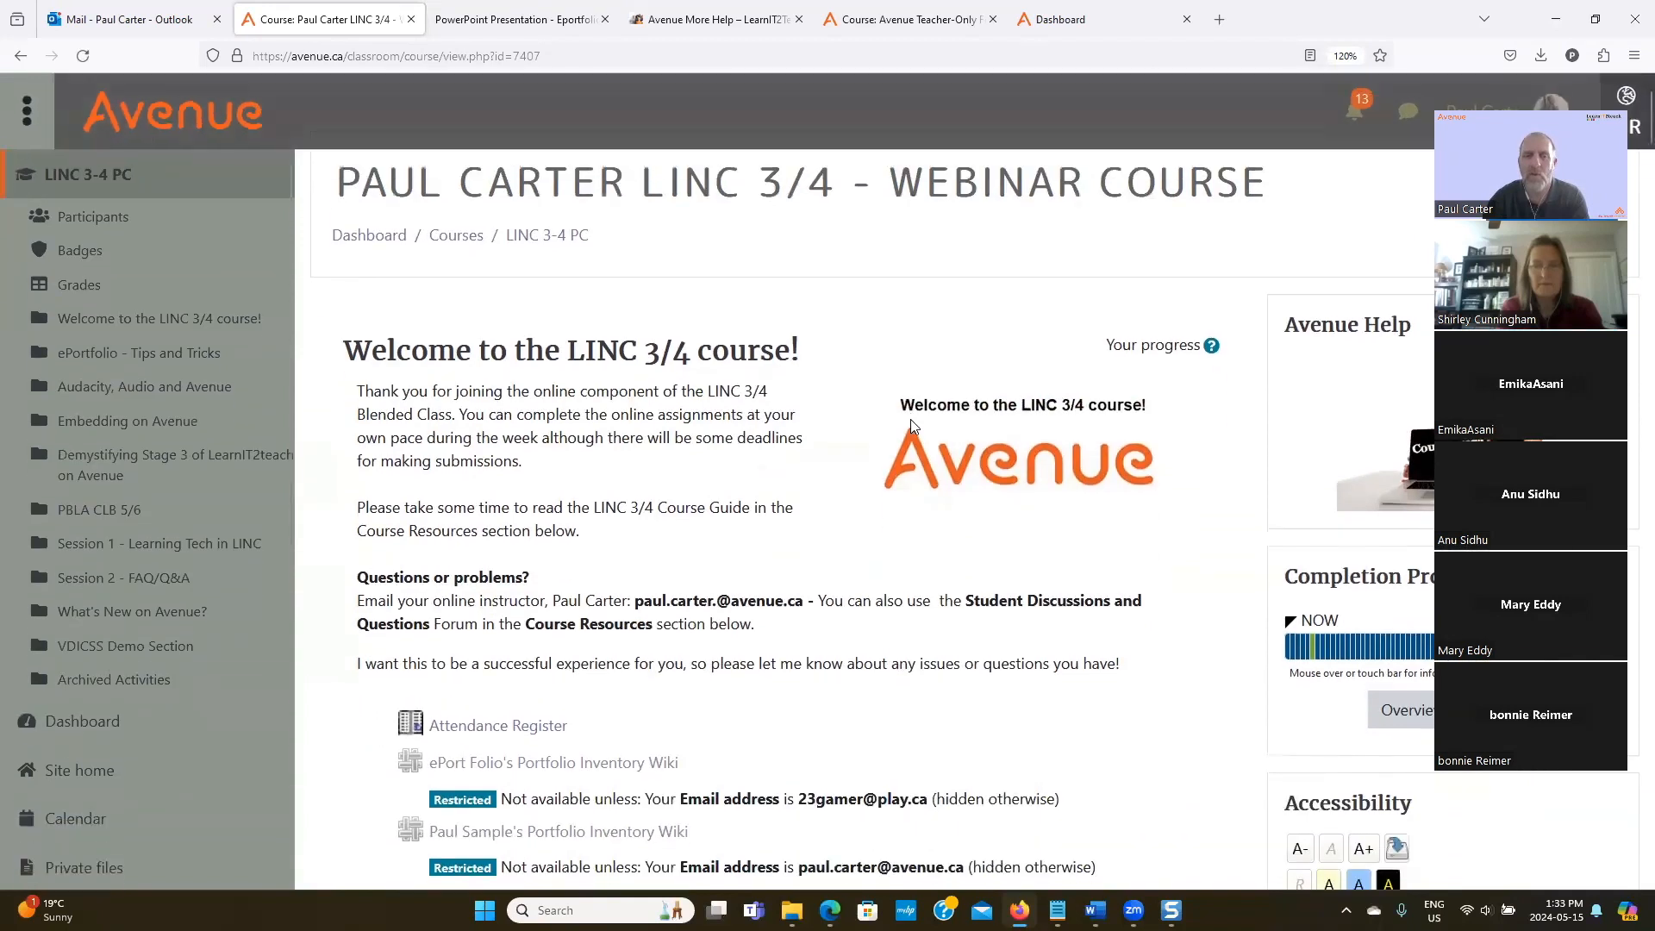
scroll(911, 419, down, 3)
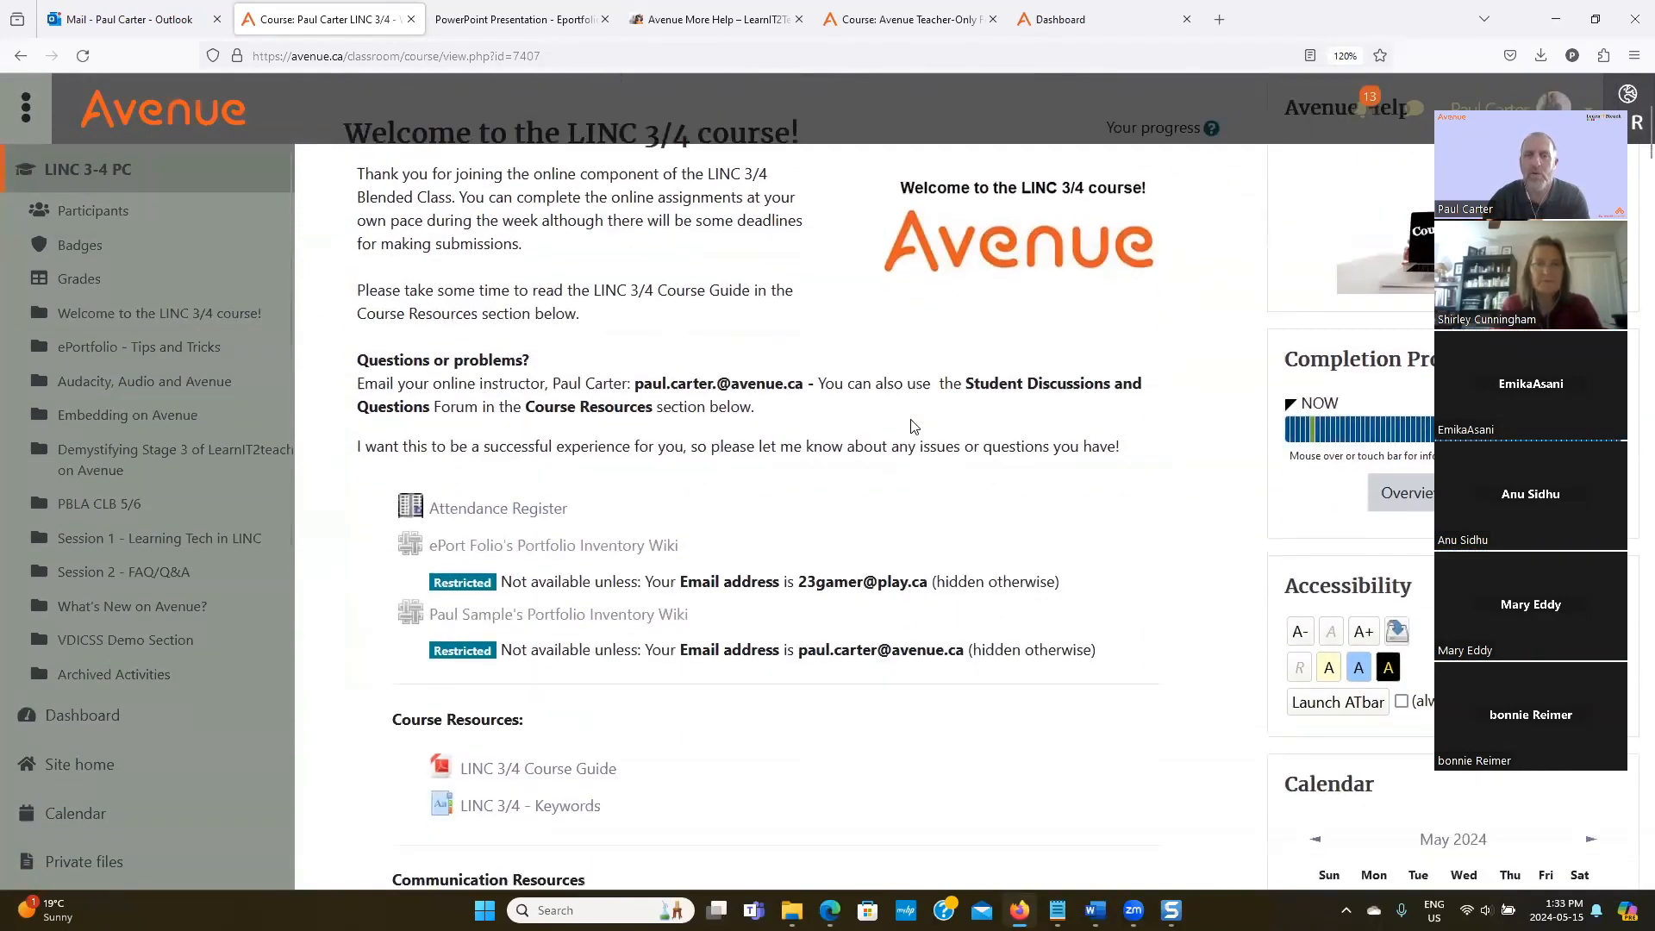
scroll(914, 429, down, 1)
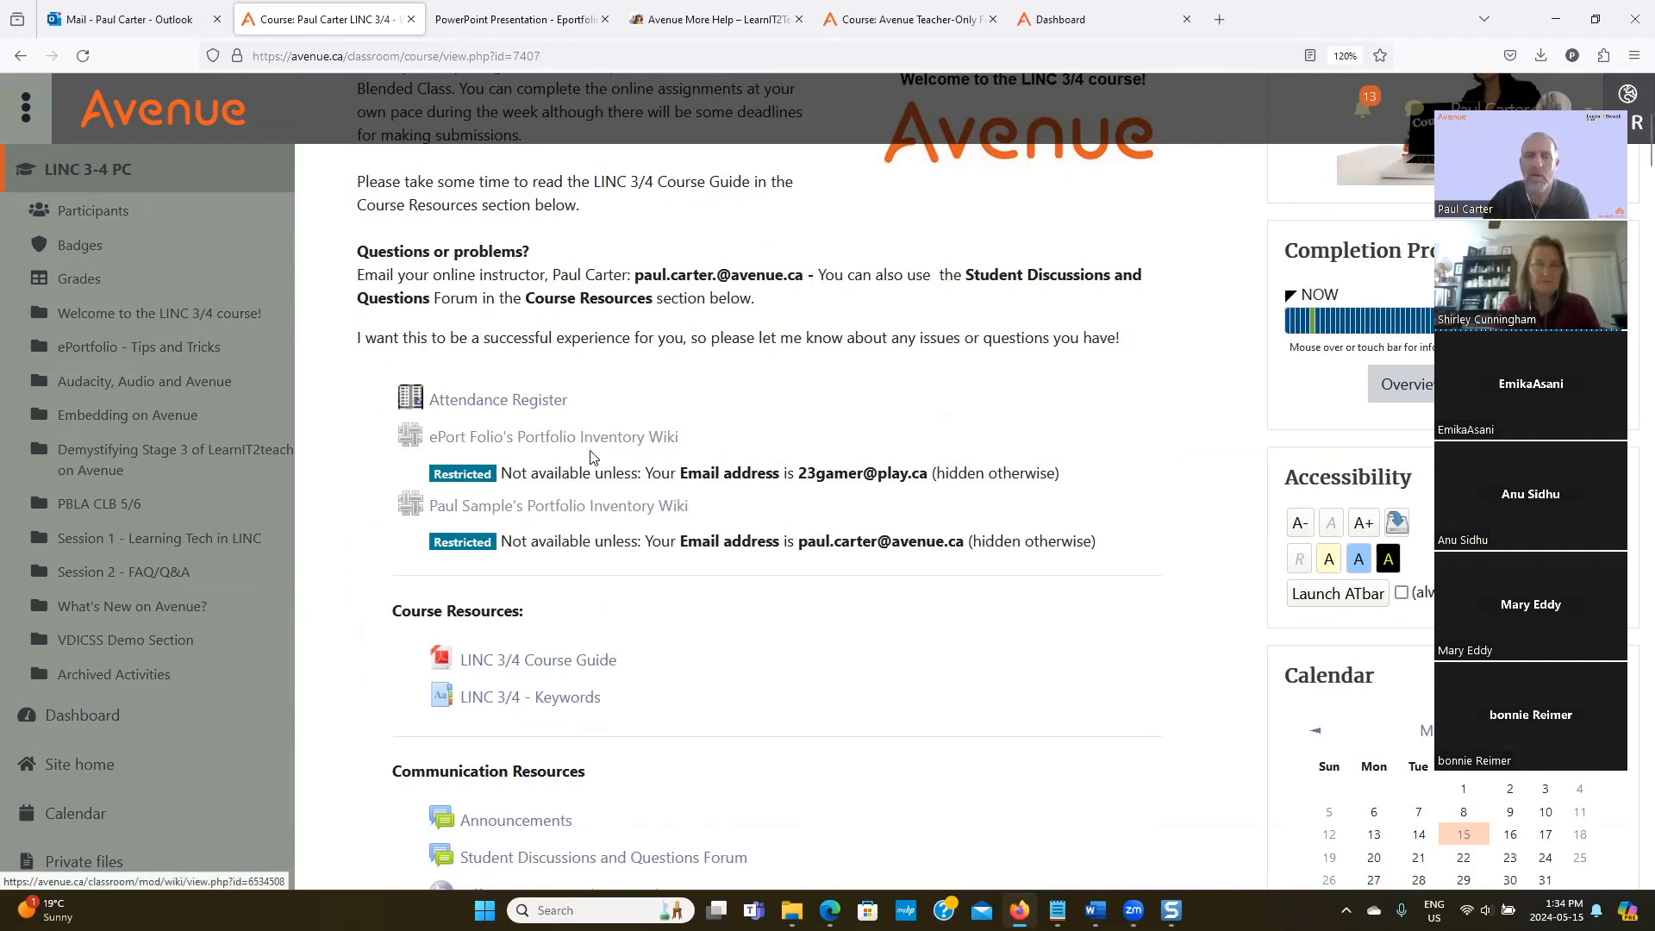
scroll(614, 457, down, 8)
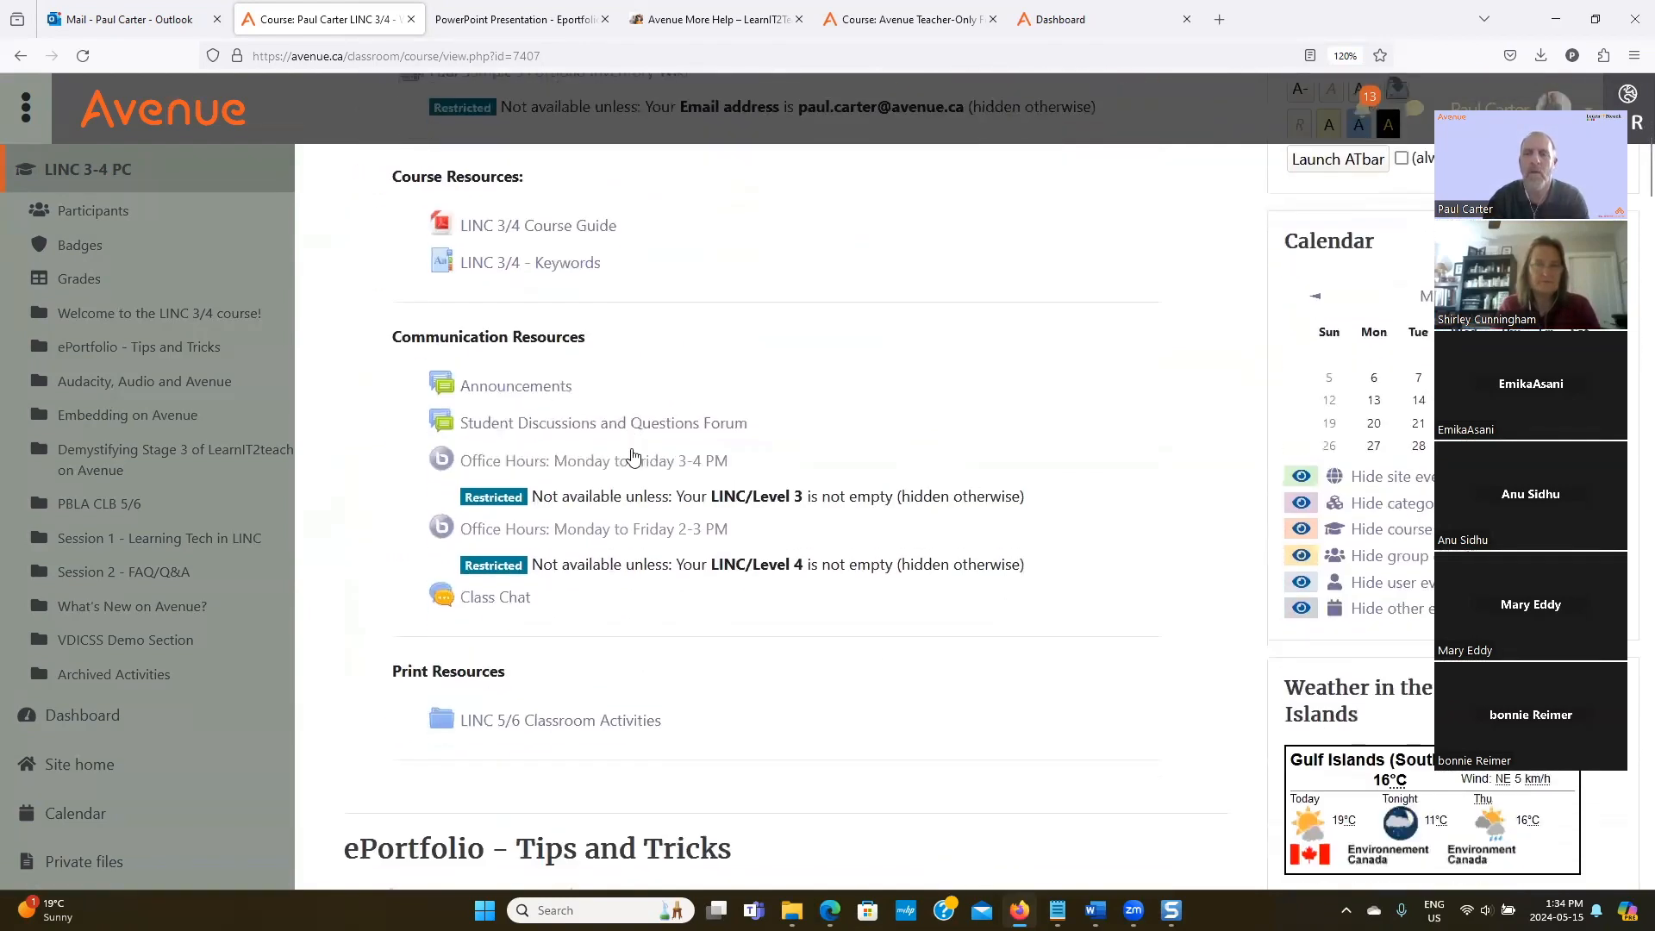
scroll(632, 457, down, 7)
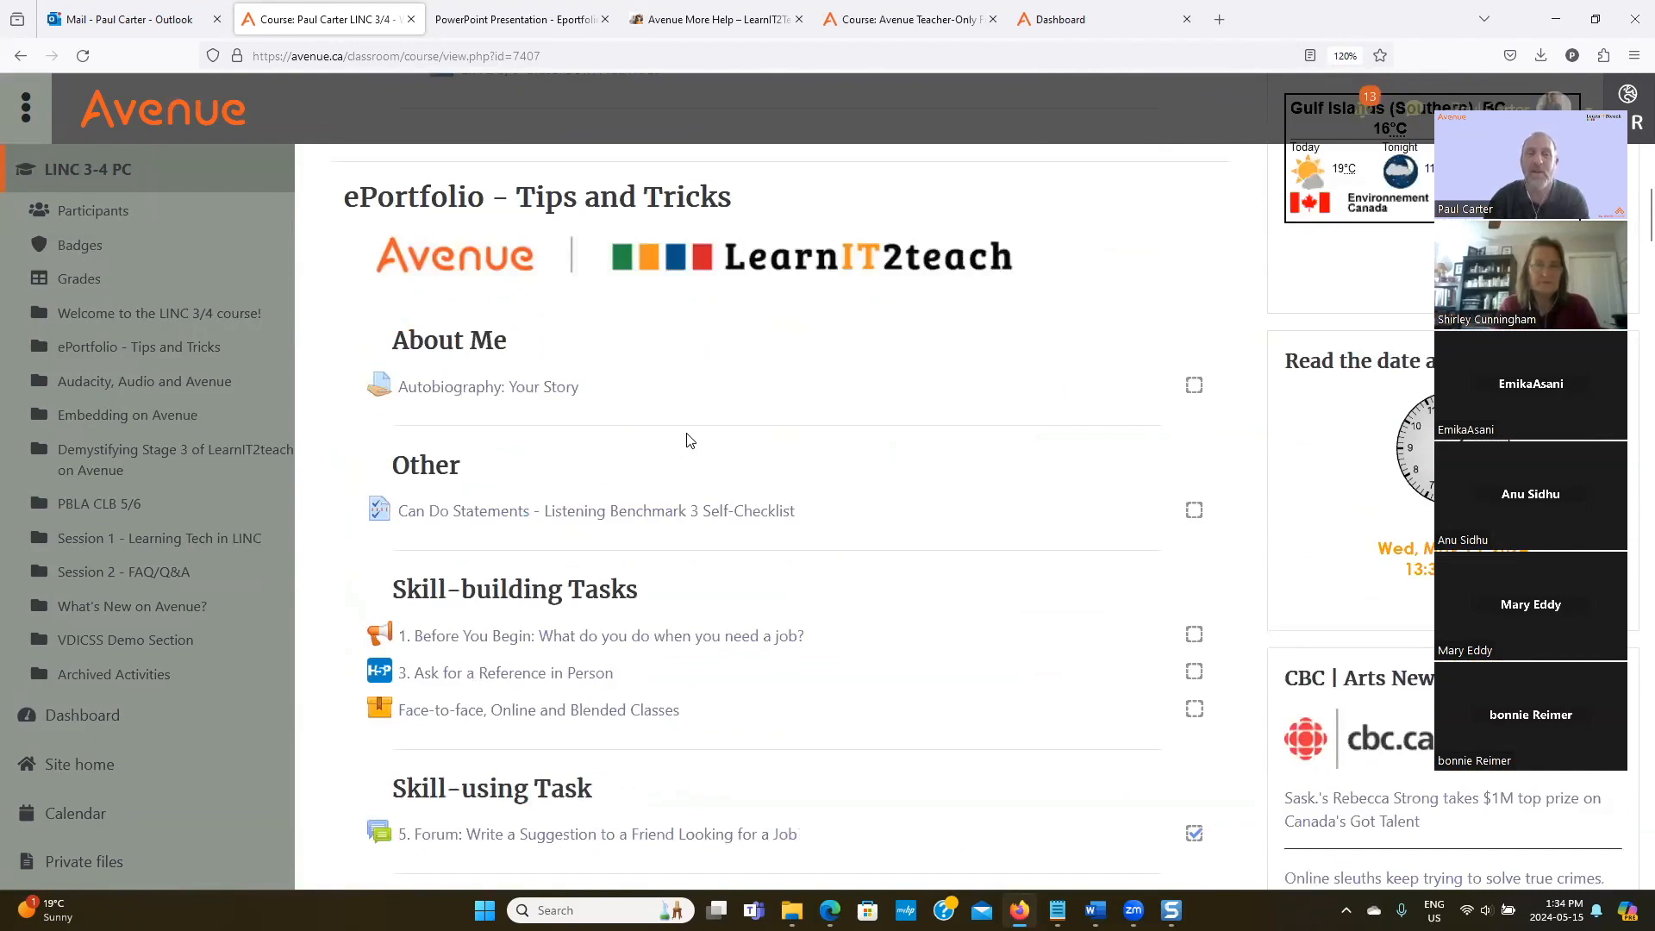
Review the About Me, Other, Skill-building, Skill-using and Assessment Task activities in the ePortfolio section.
scroll(688, 440, down, 1)
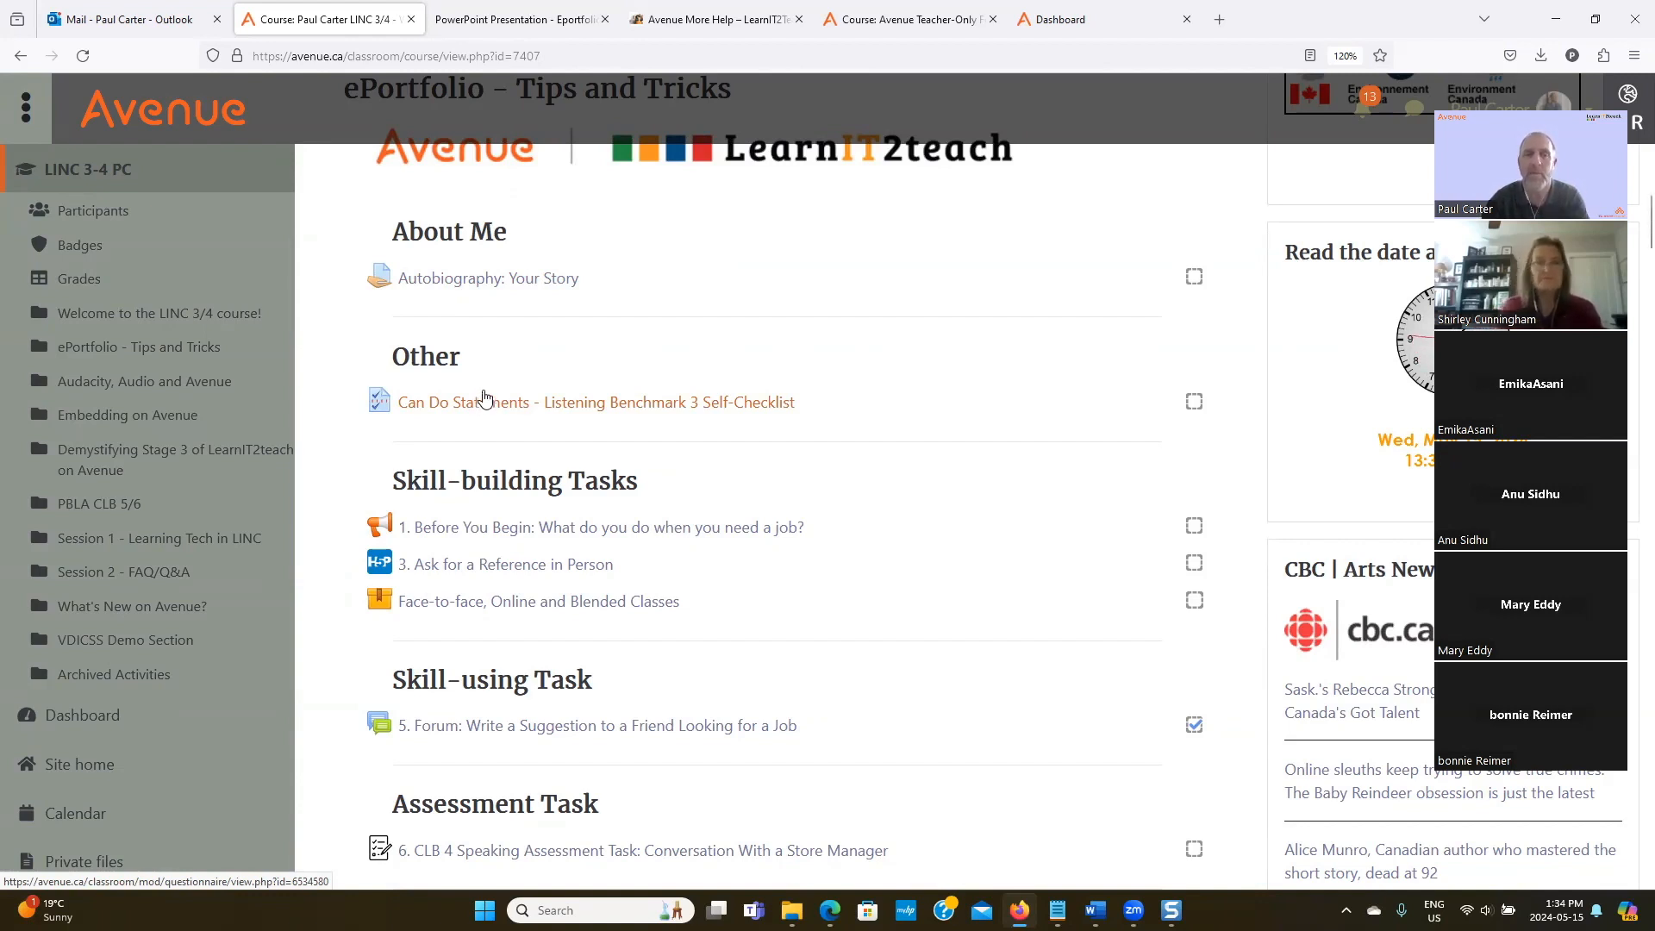
scroll(576, 484, down, 2)
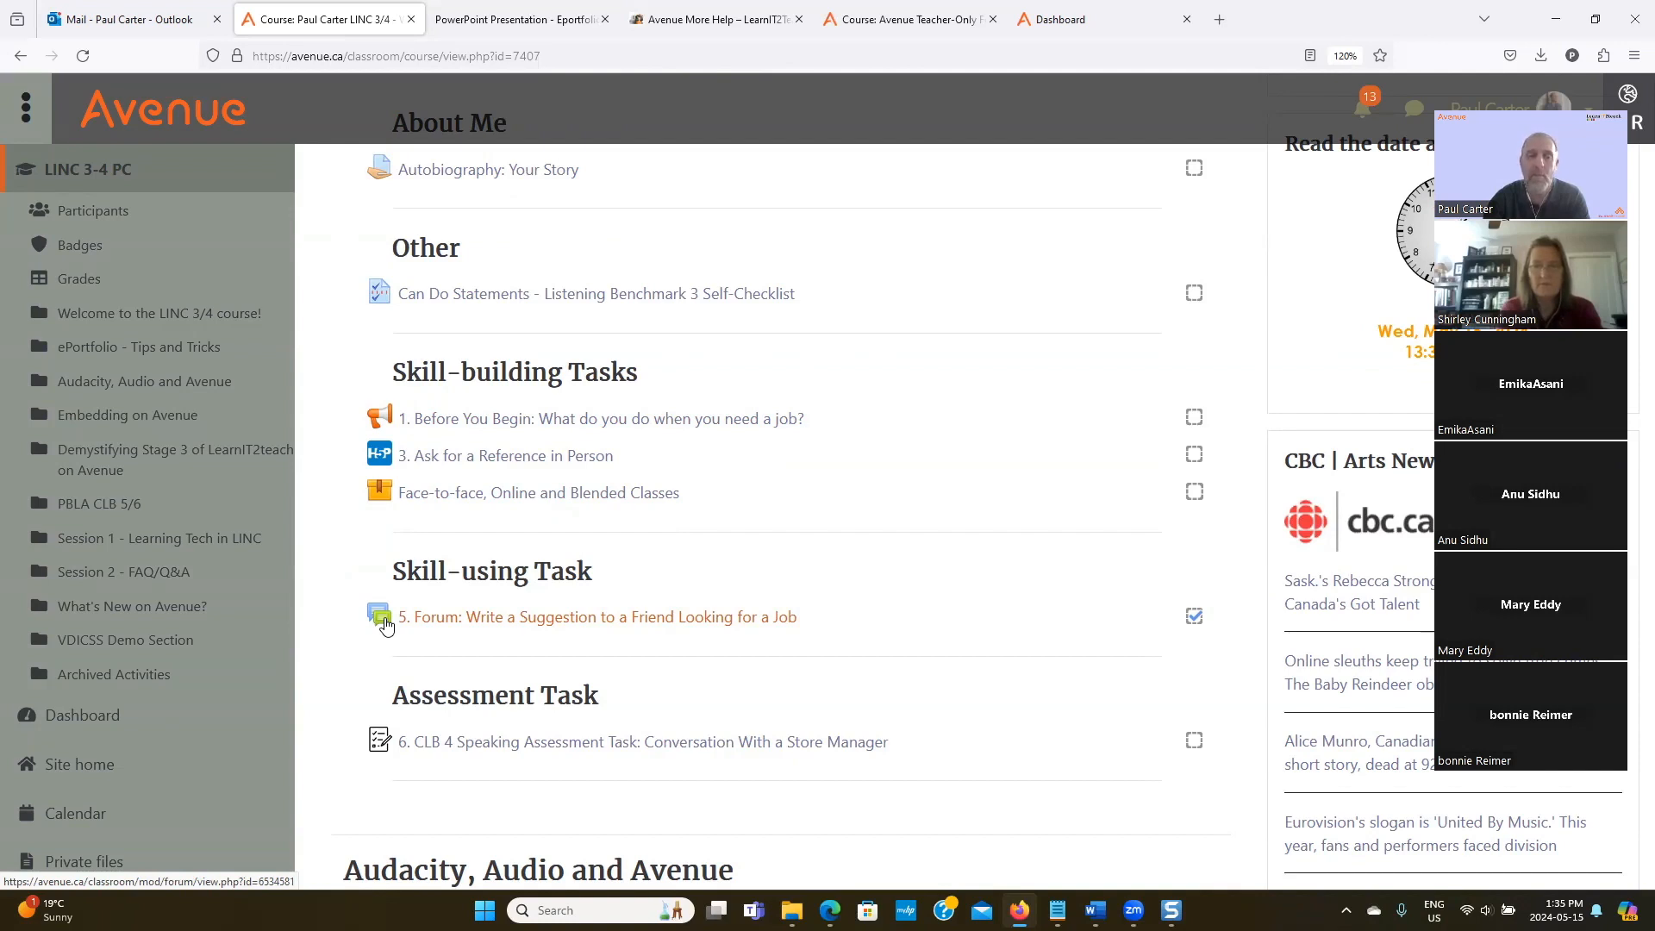
scroll(386, 626, down, 2)
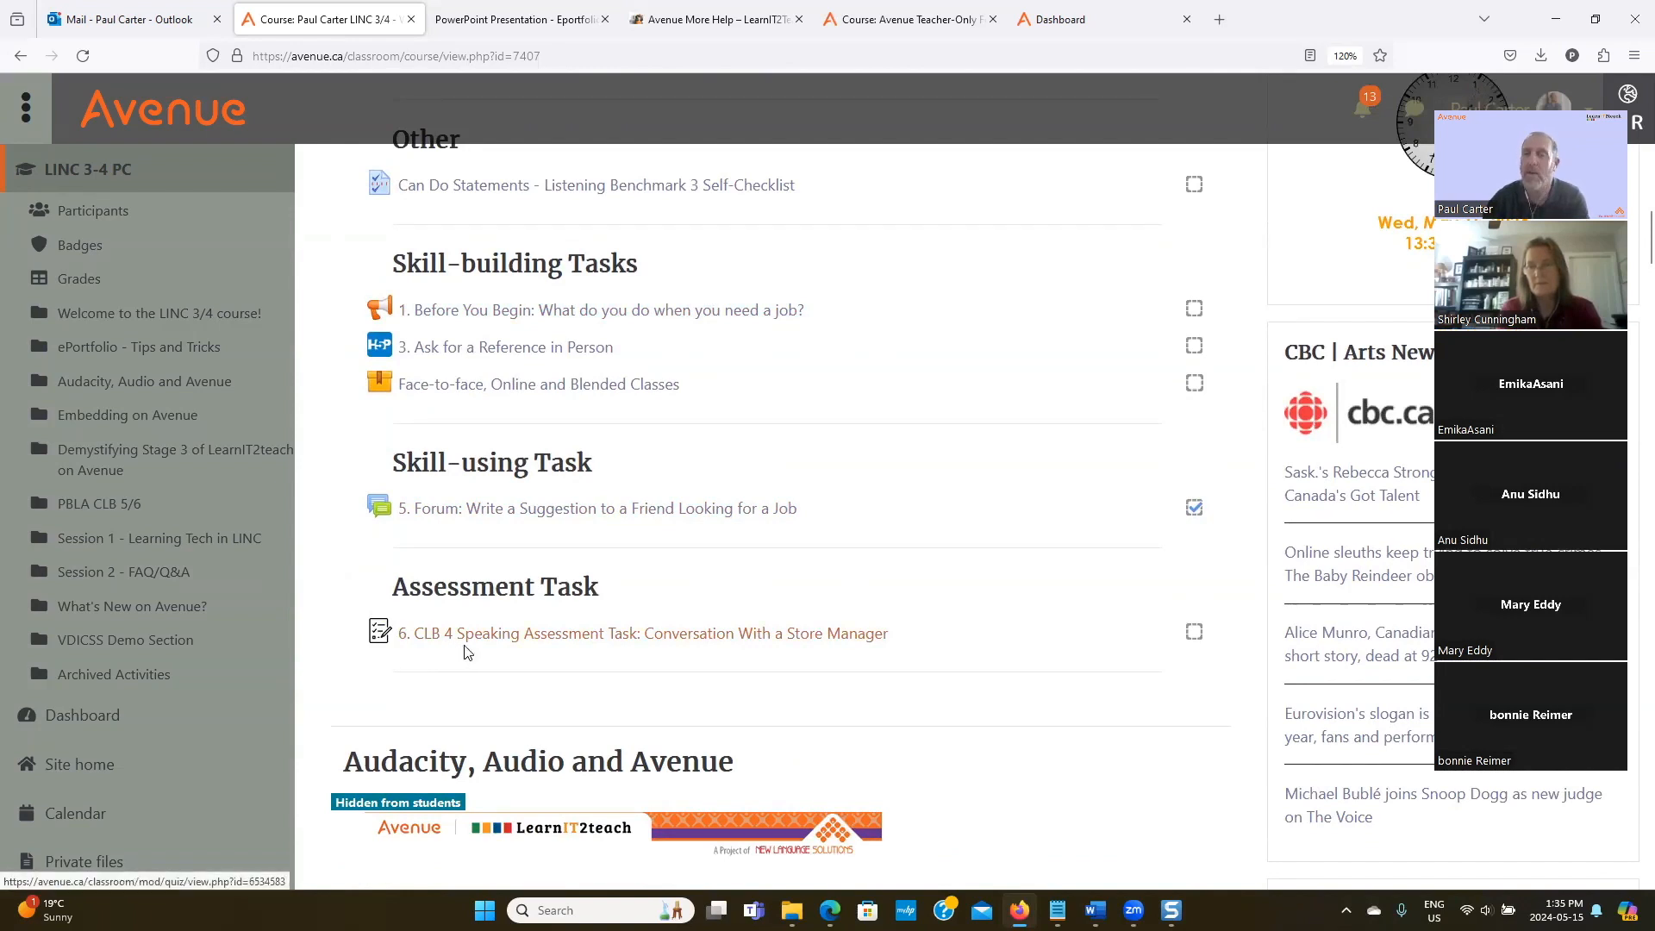
scroll(467, 663, up, 1)
scroll(466, 666, up, 1)
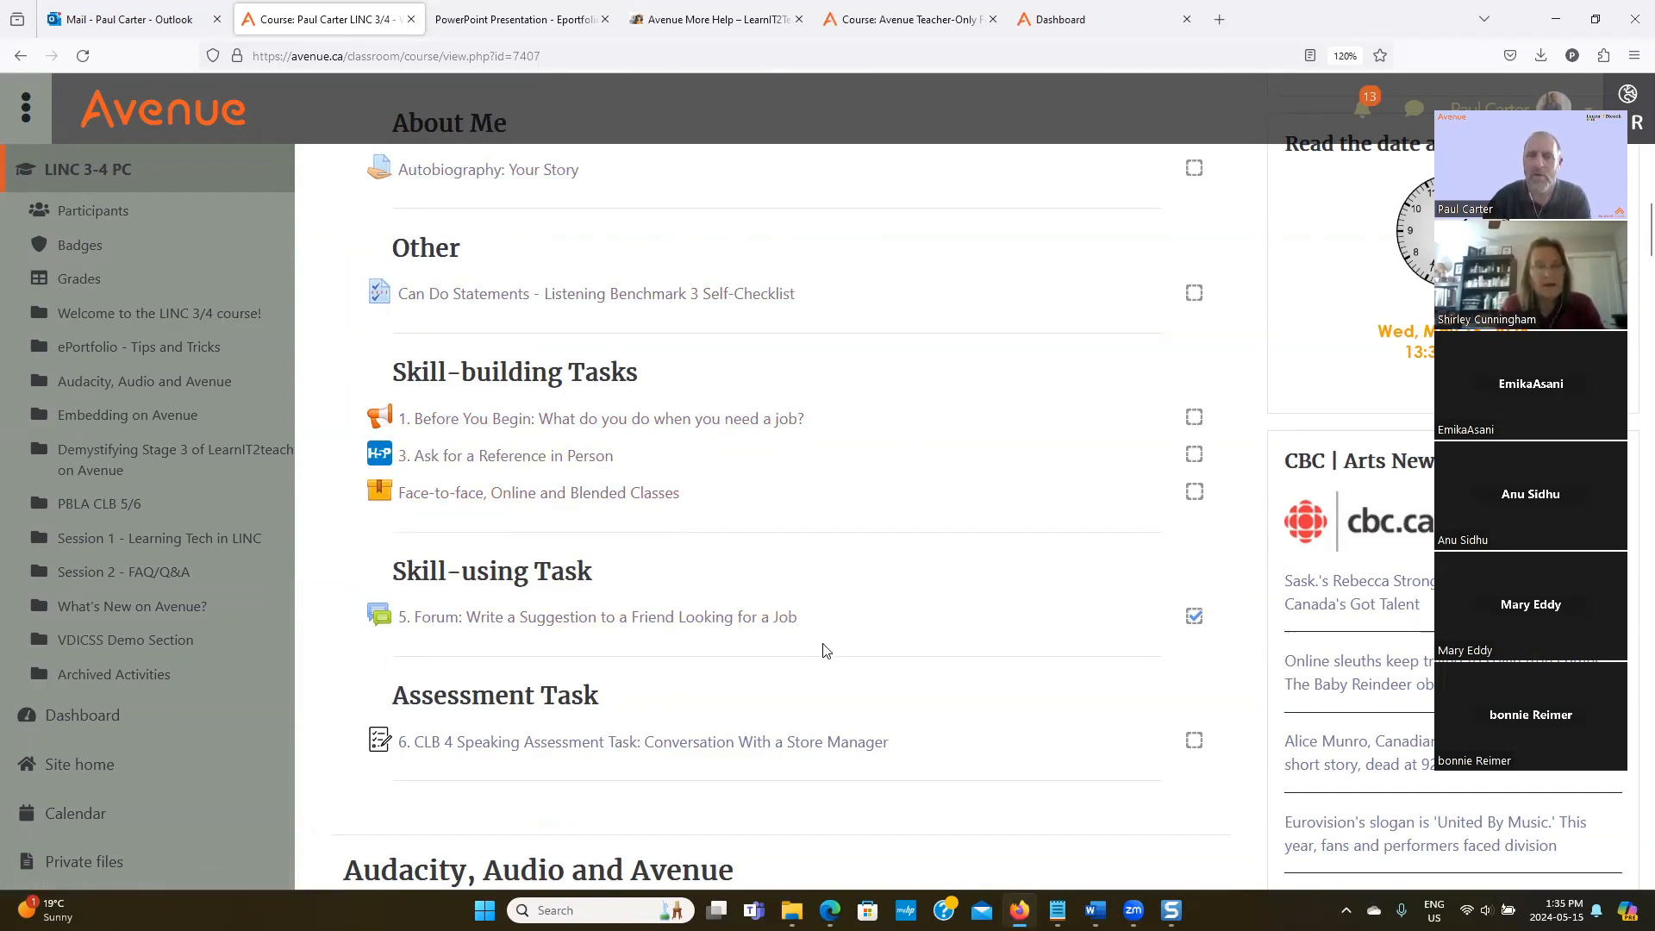
scroll(820, 650, up, 2)
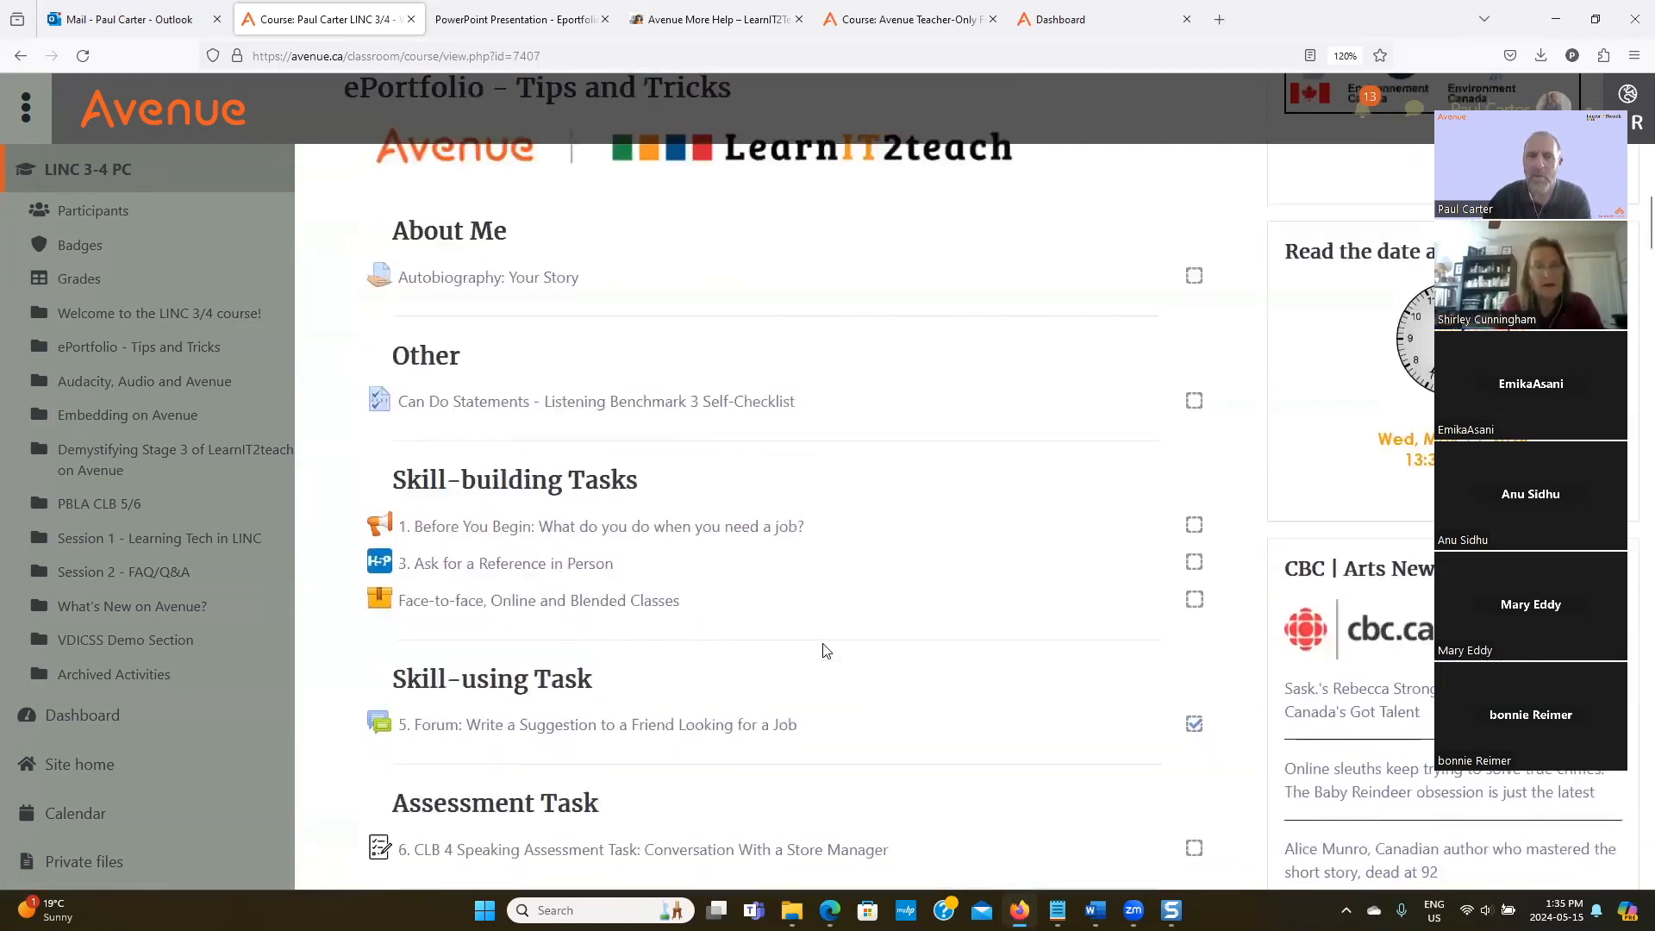
Open the settings of the Autobiography: Your Story assignment and examine its tags.
click(539, 282)
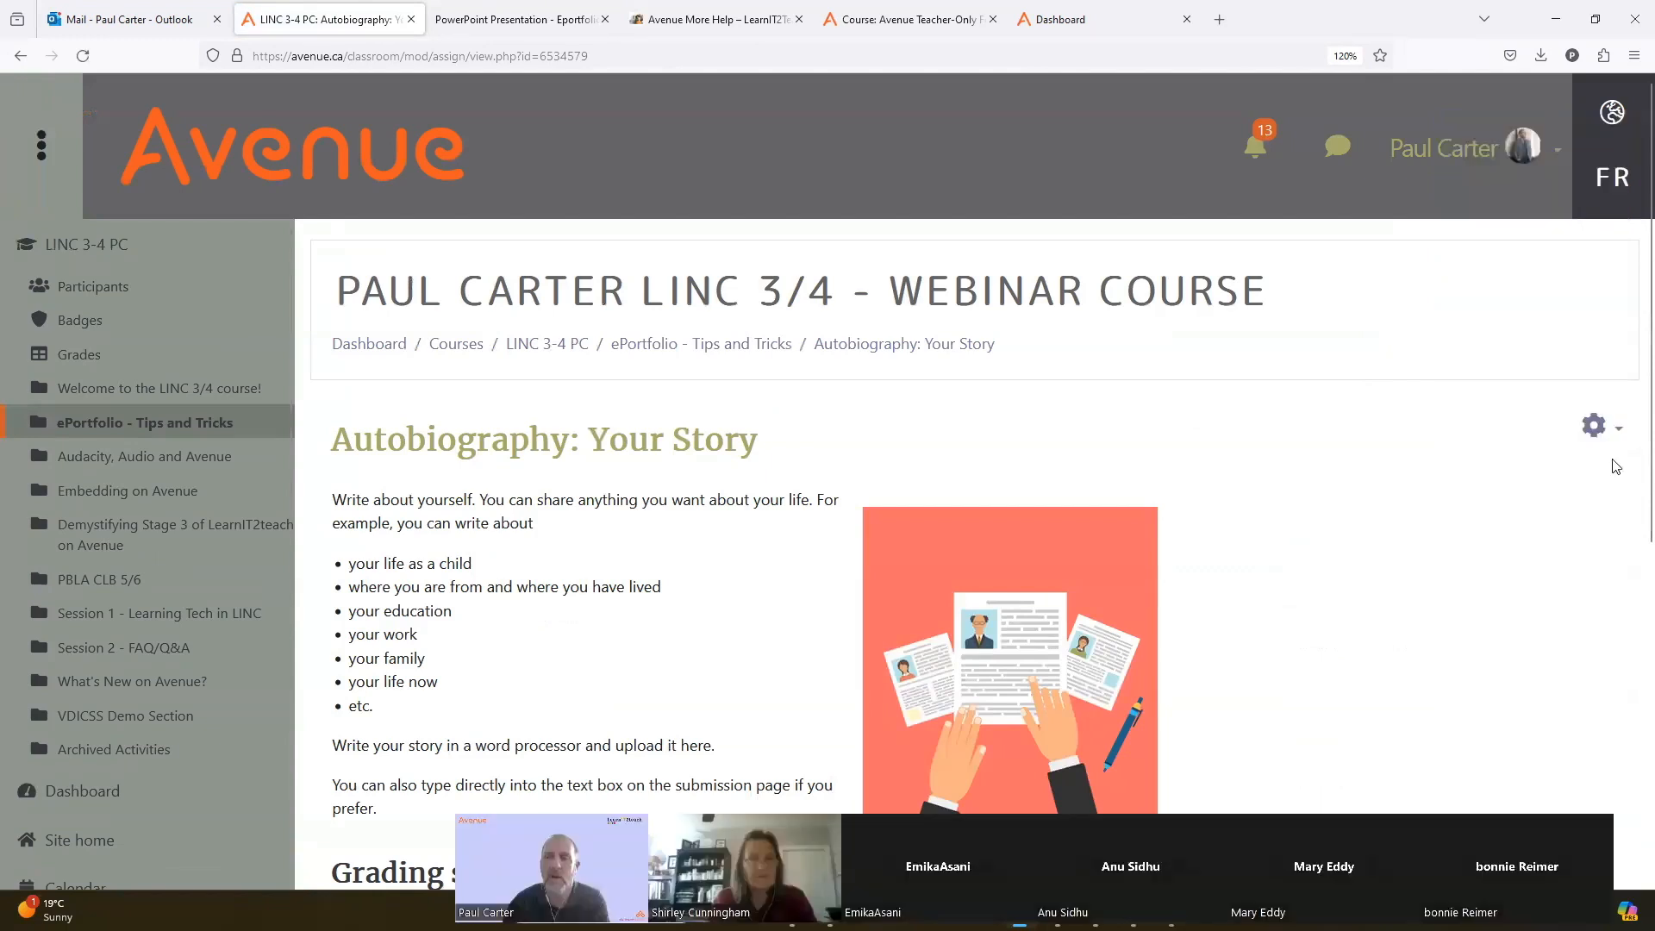
click(1614, 431)
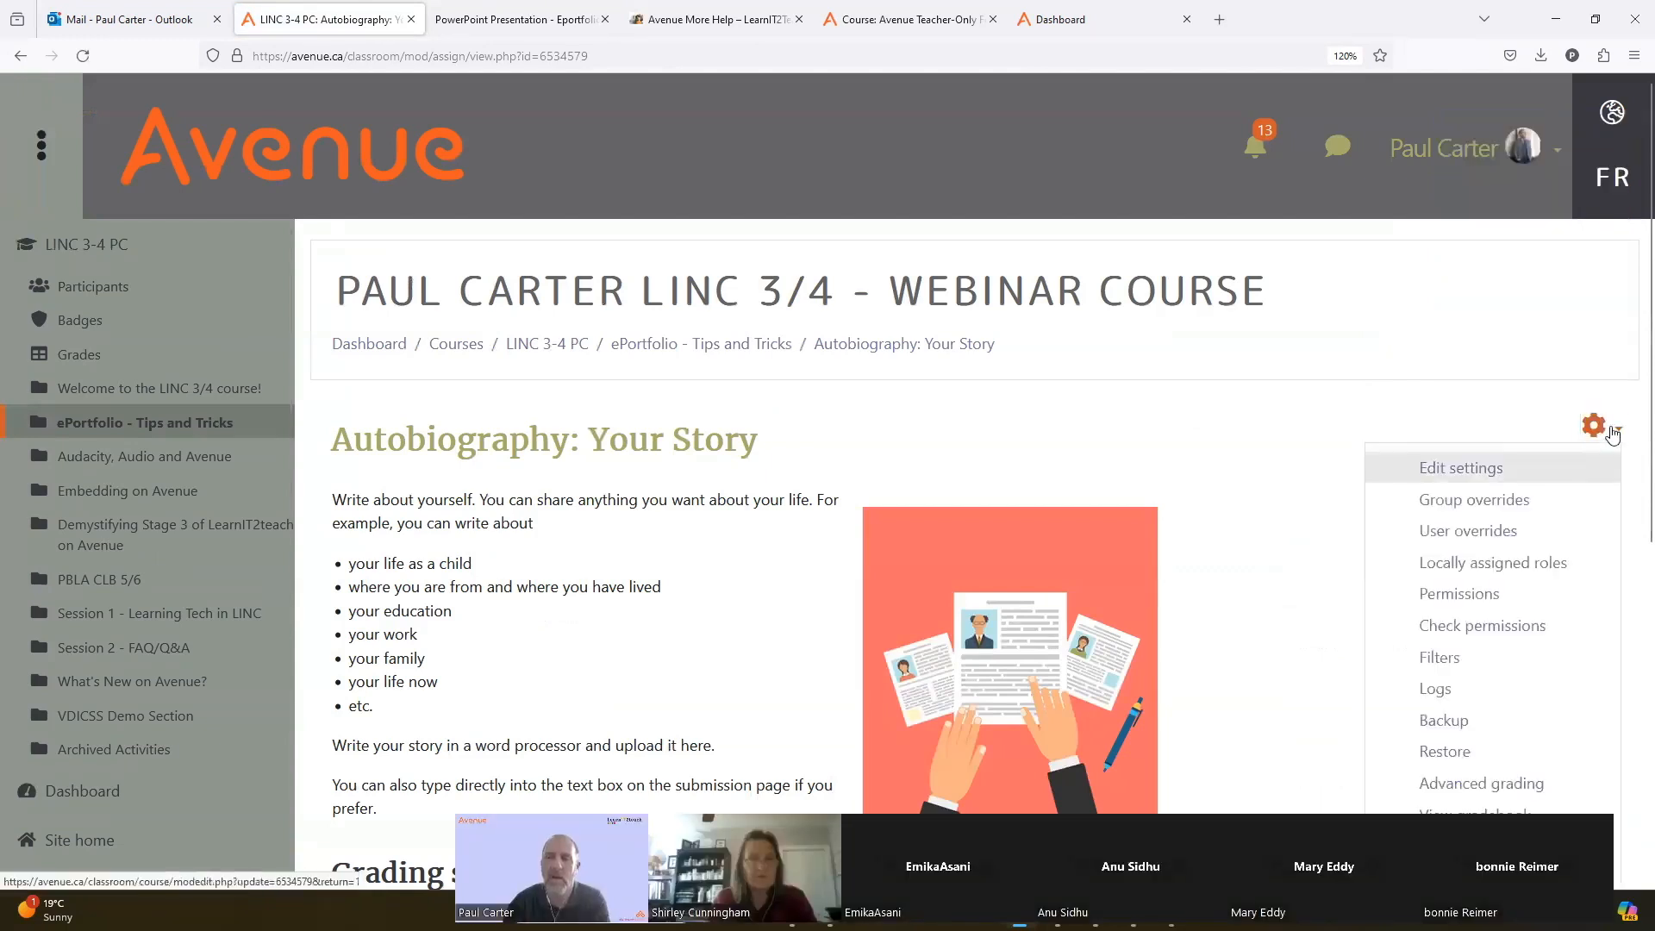
click(1471, 471)
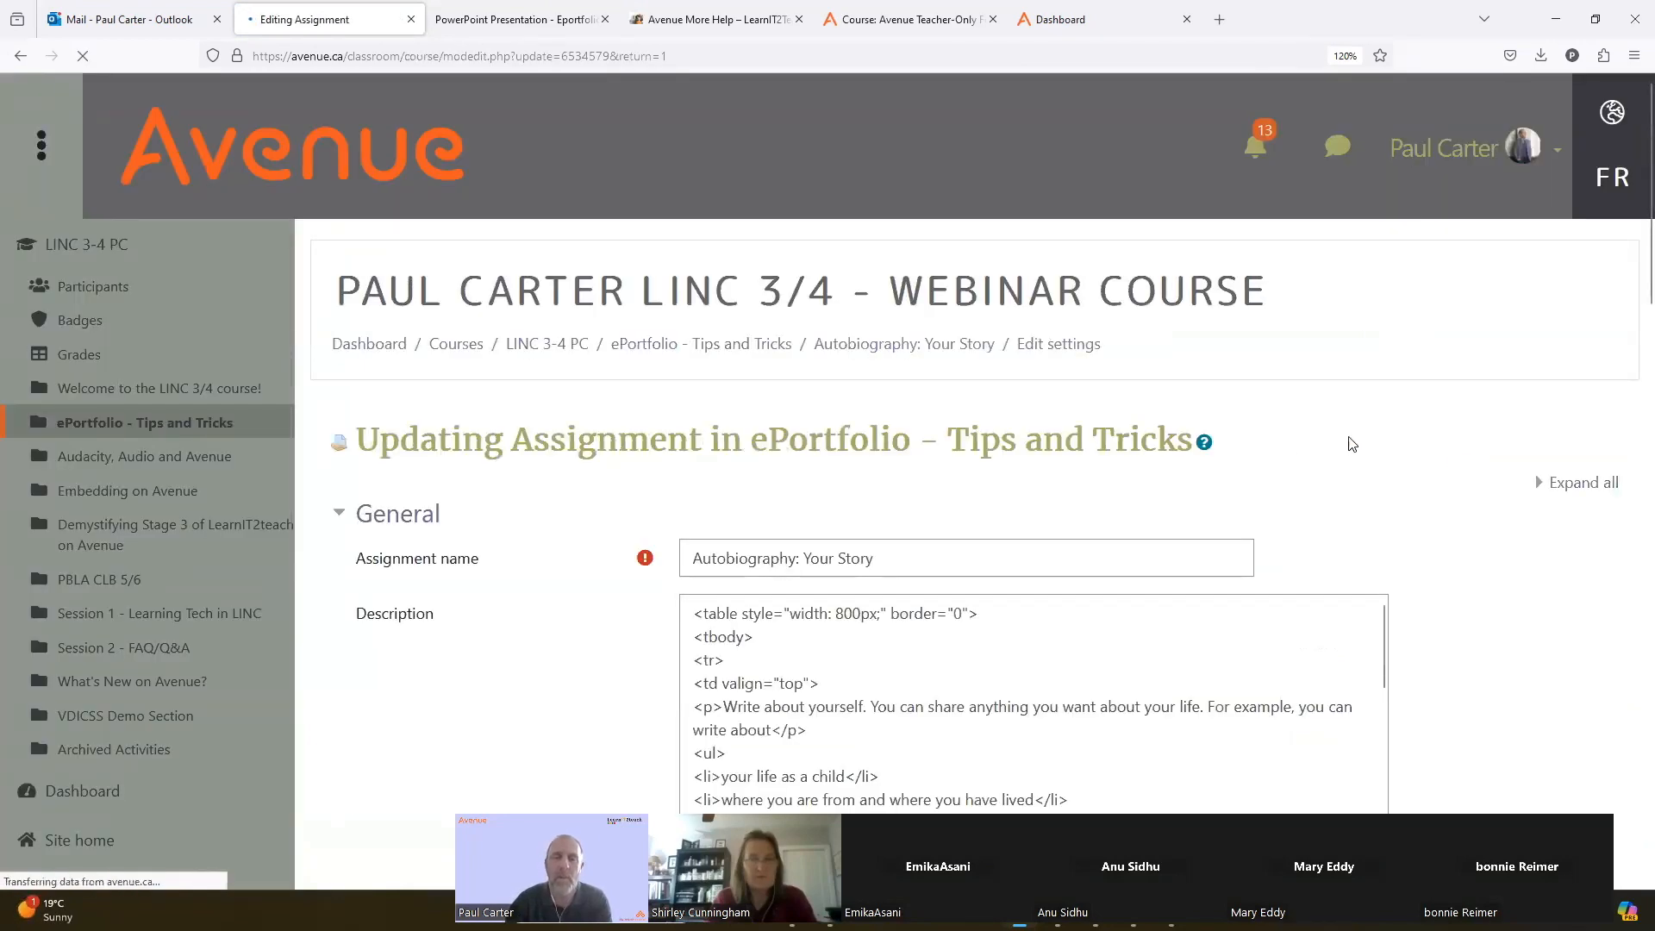
scroll(521, 566, down, 5)
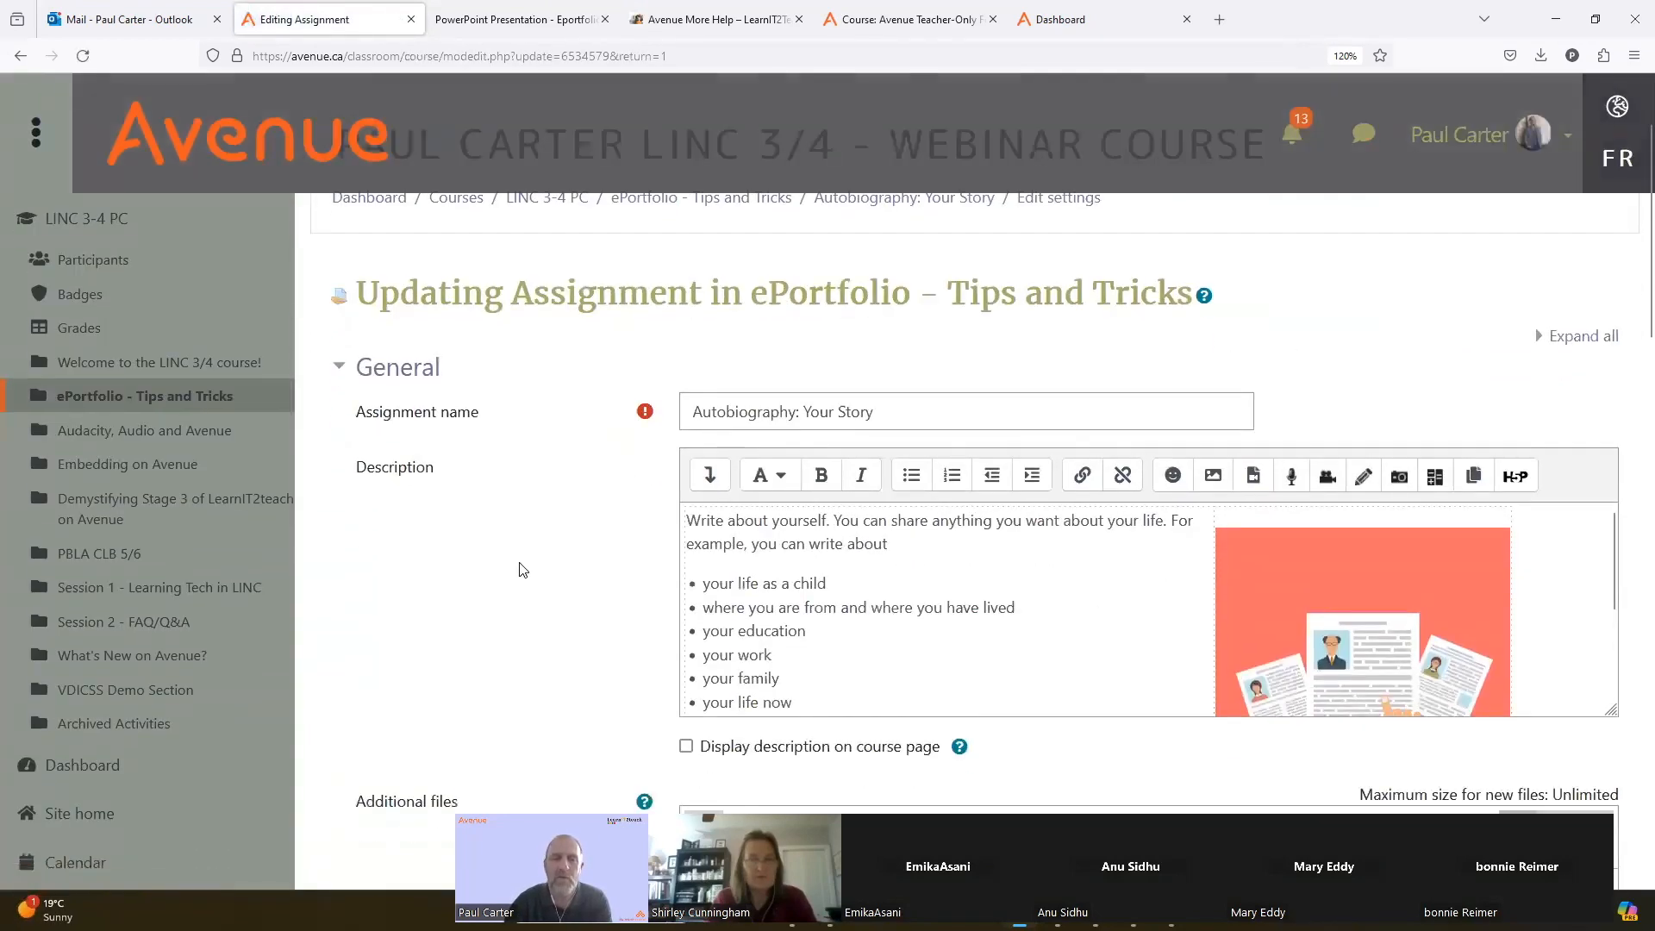
scroll(514, 575, down, 13)
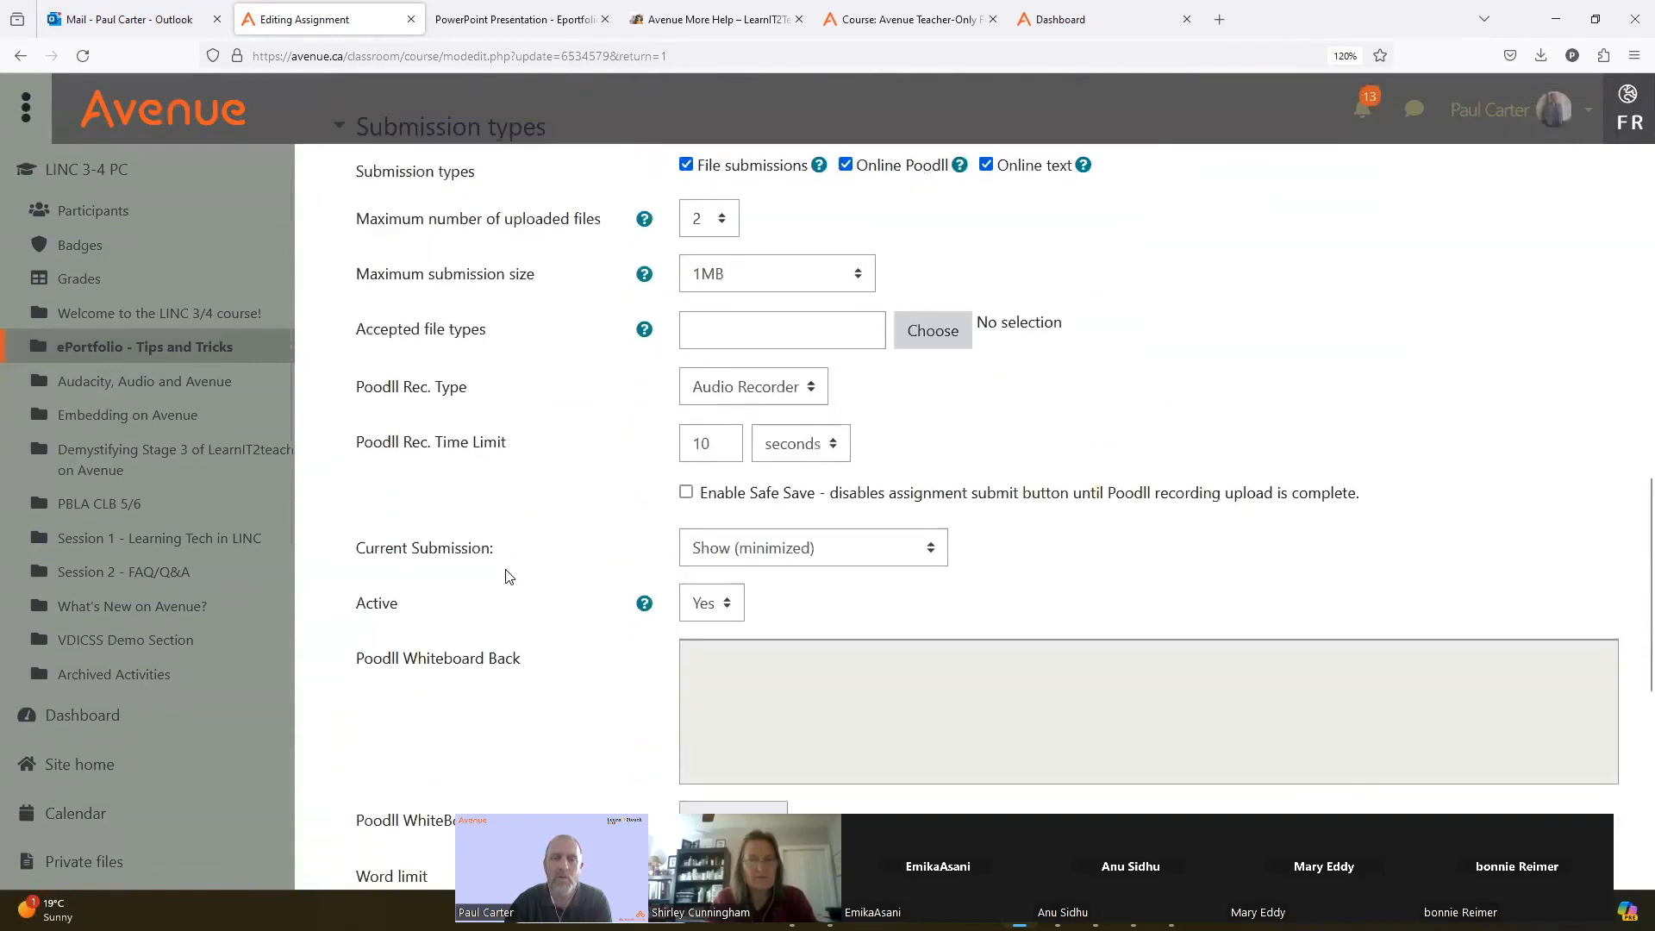
scroll(507, 577, down, 5)
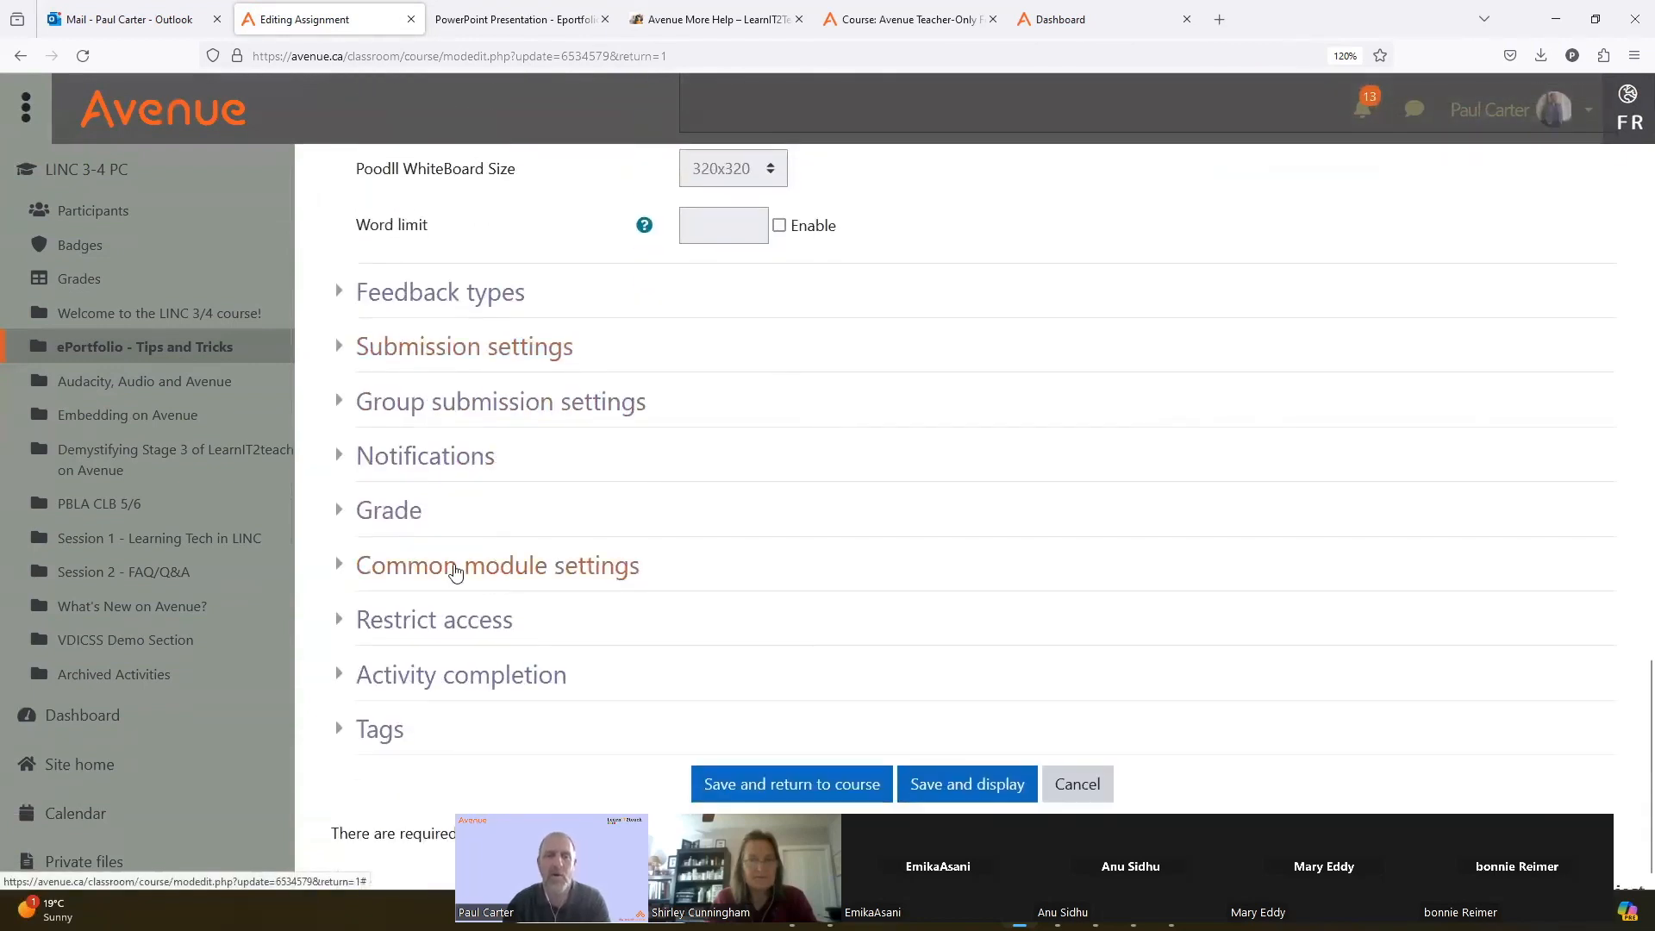
scroll(439, 587, down, 1)
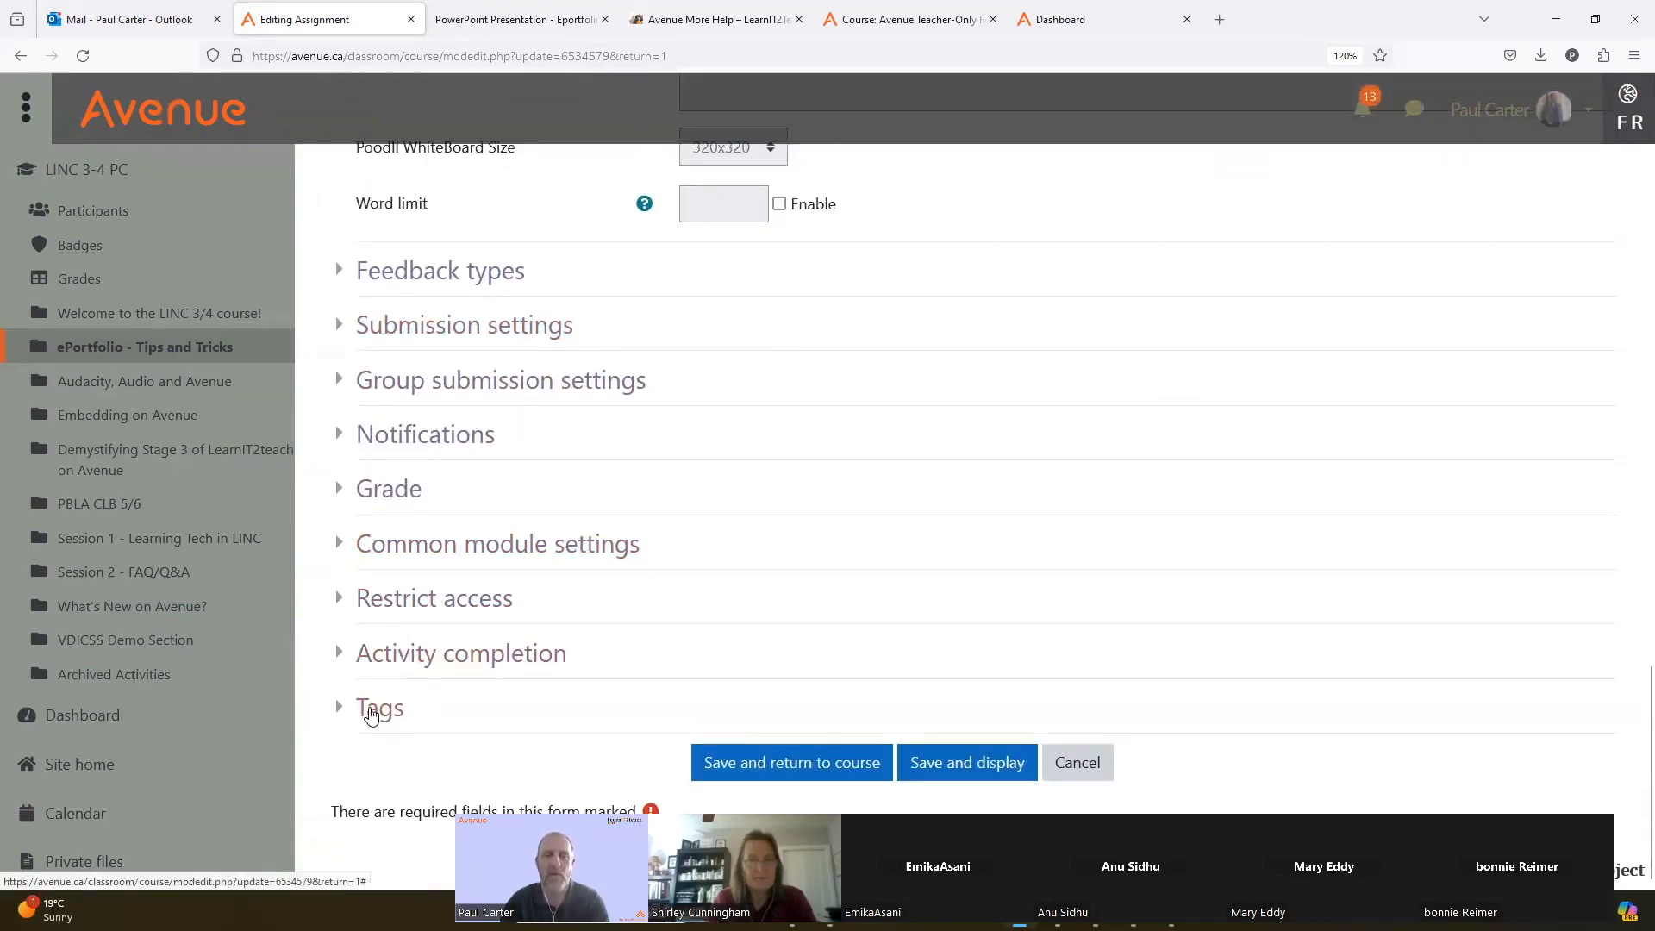
click(371, 712)
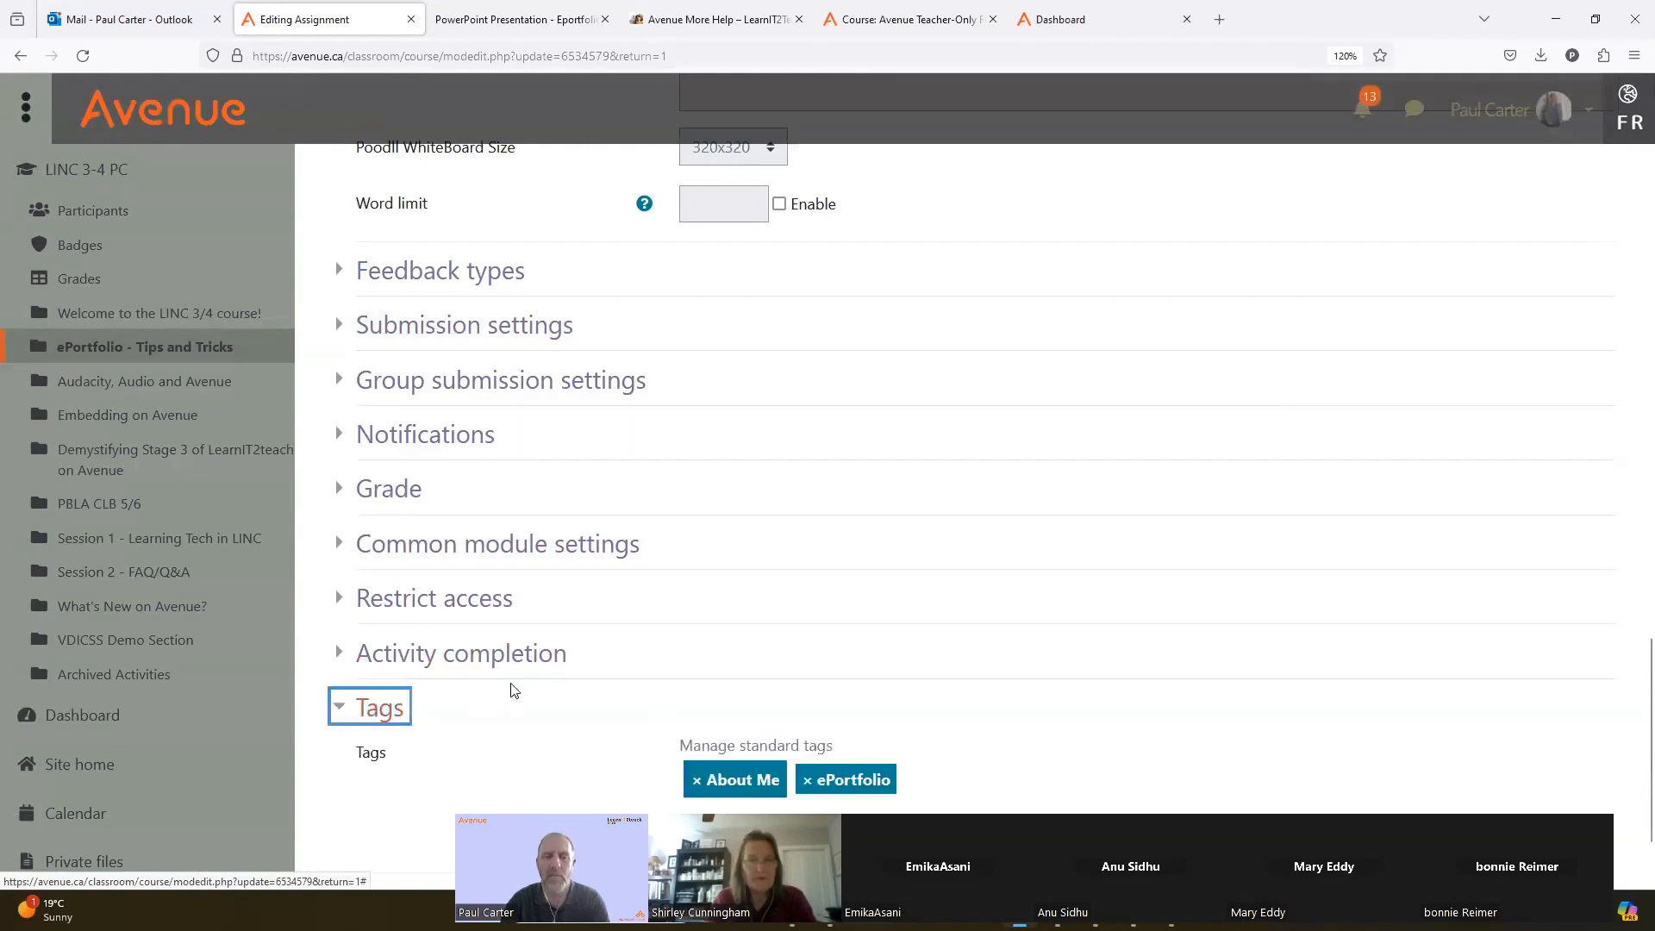
scroll(511, 690, down, 3)
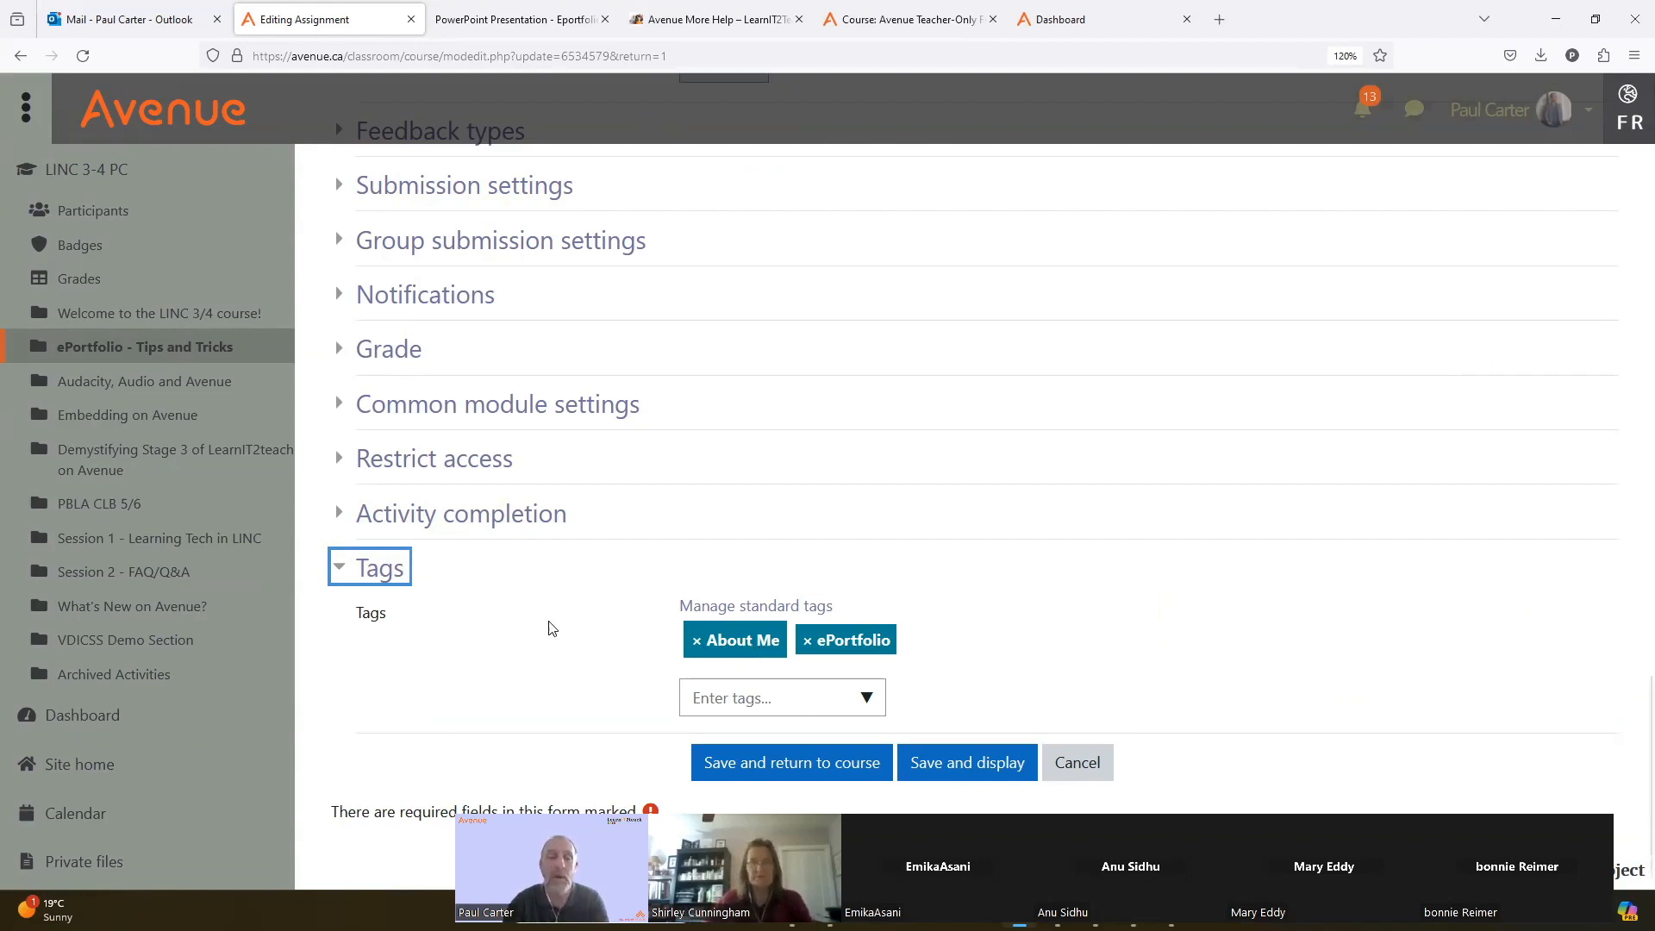
Remove the About Me and ePortfolio tags from the Autobiography: Your Story assignment.
click(696, 642)
click(697, 643)
click(549, 618)
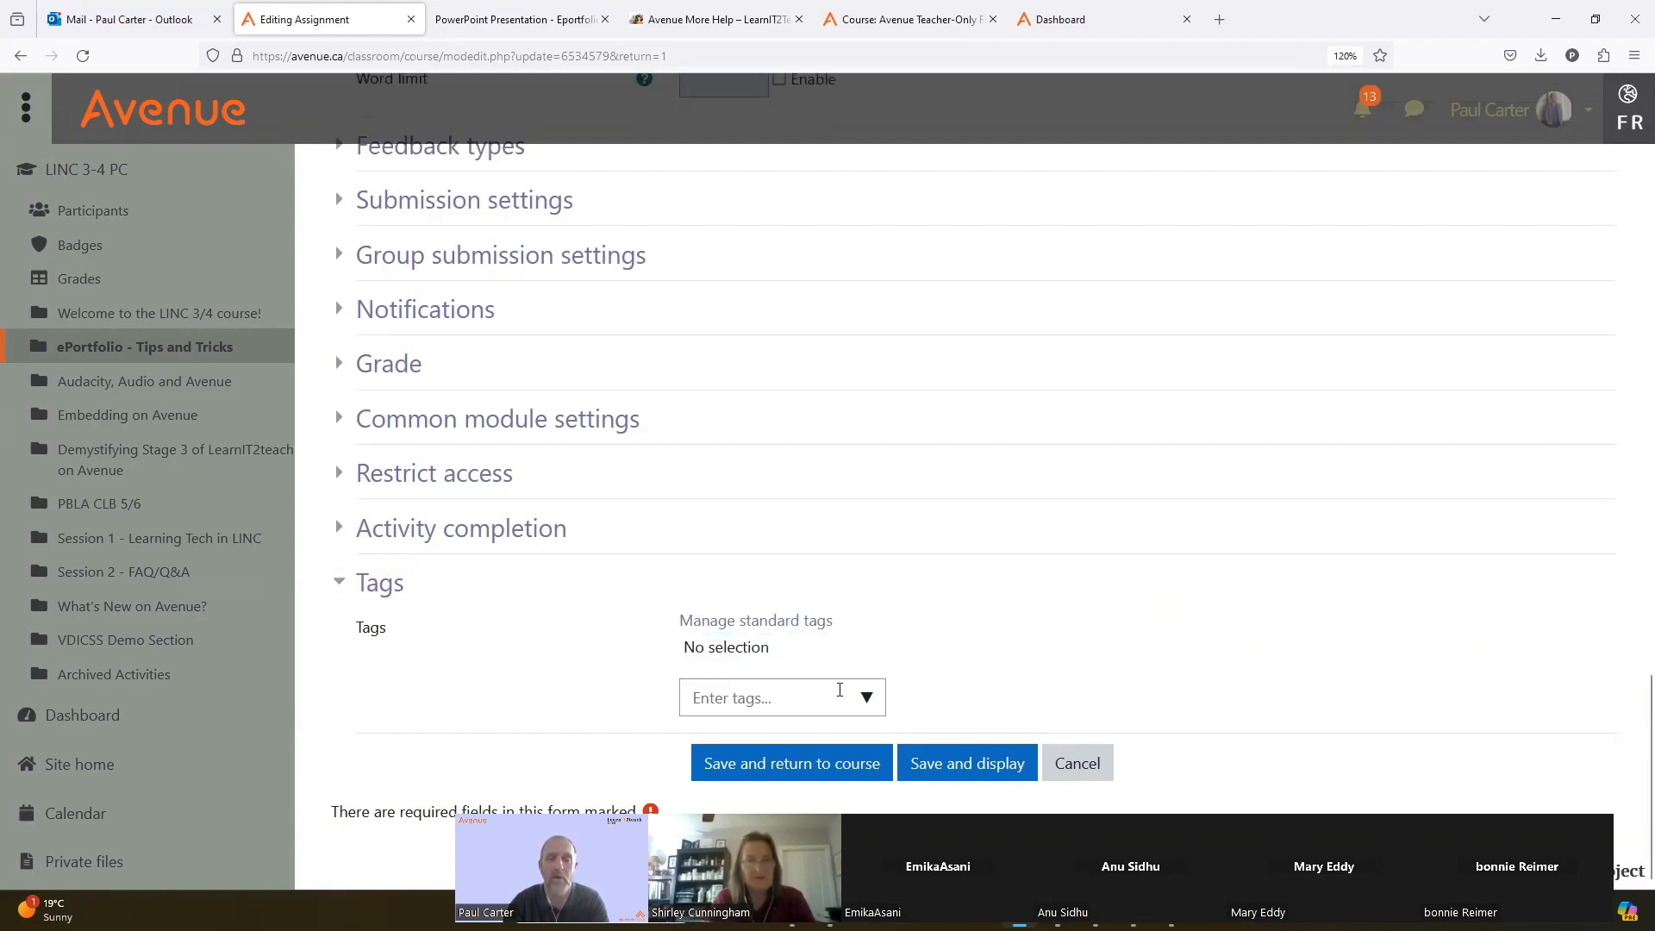
Tag the Autobiography: Your Story assignment with ePortfolio and About Me, then save and display it.
click(864, 701)
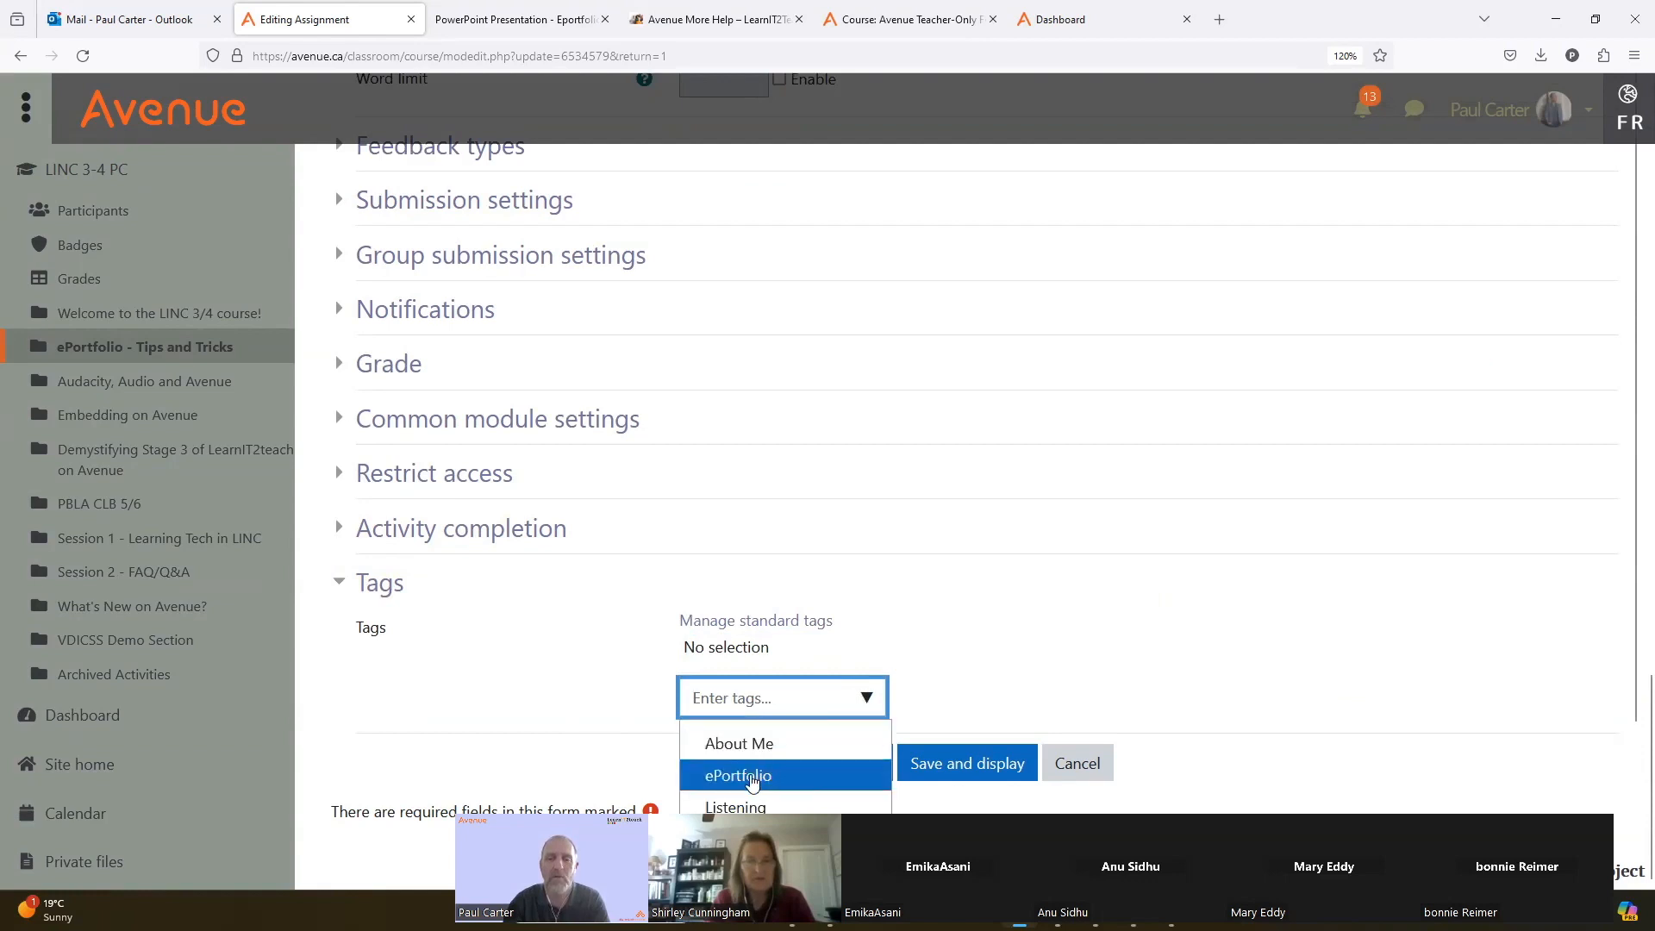
click(751, 779)
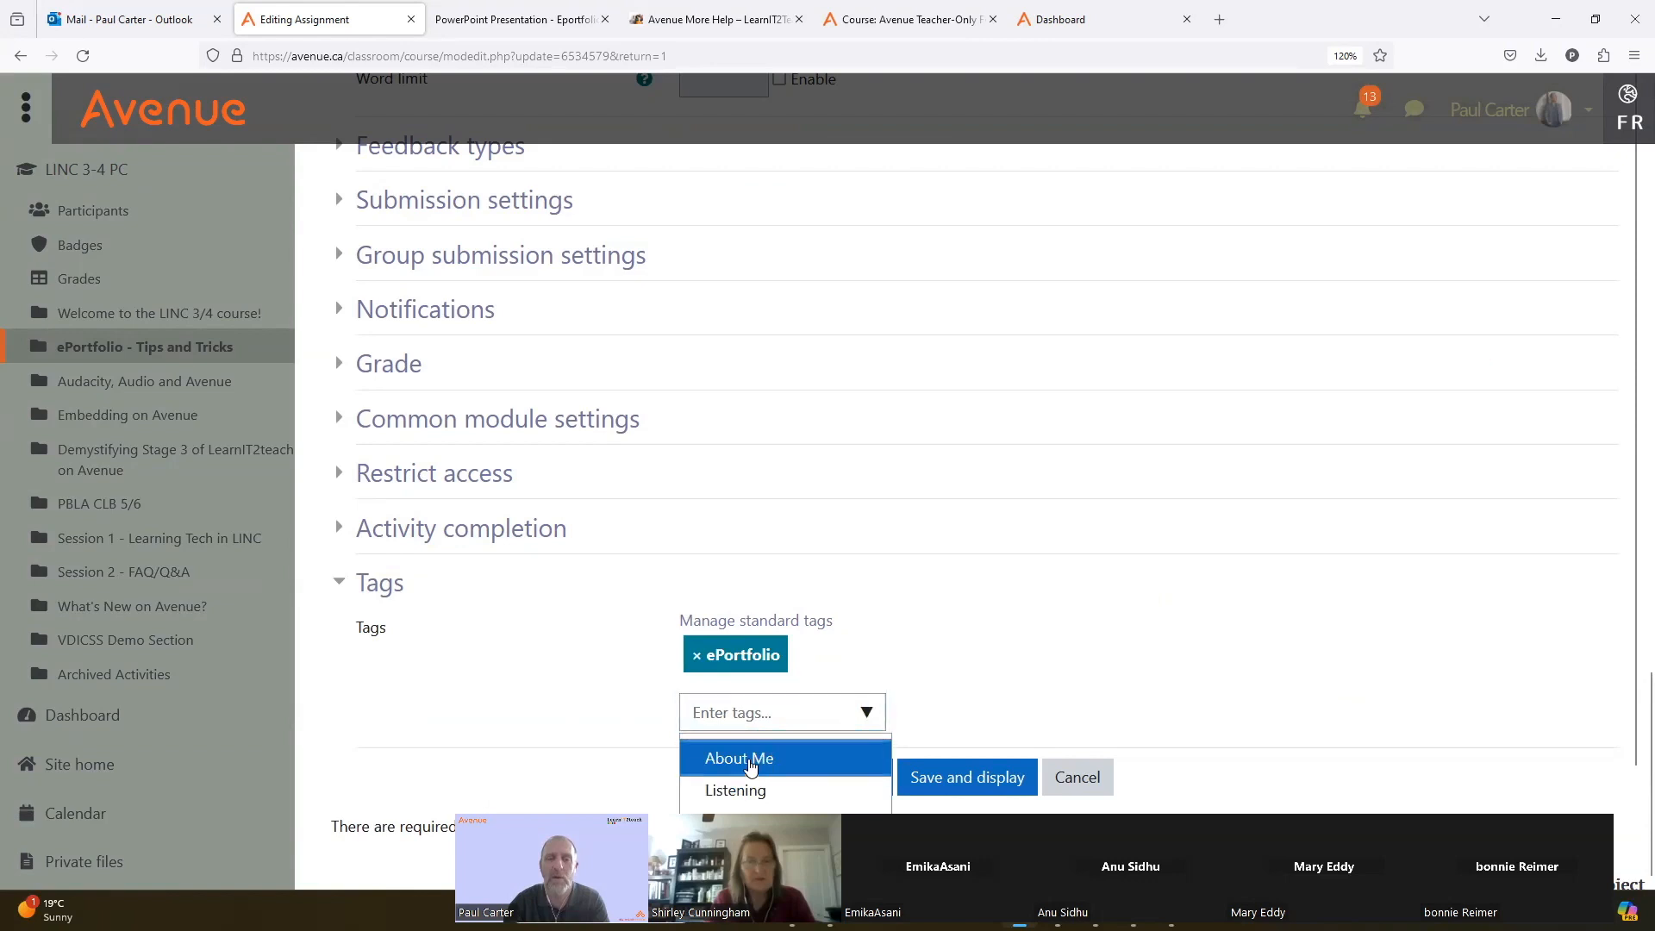
click(753, 760)
click(573, 651)
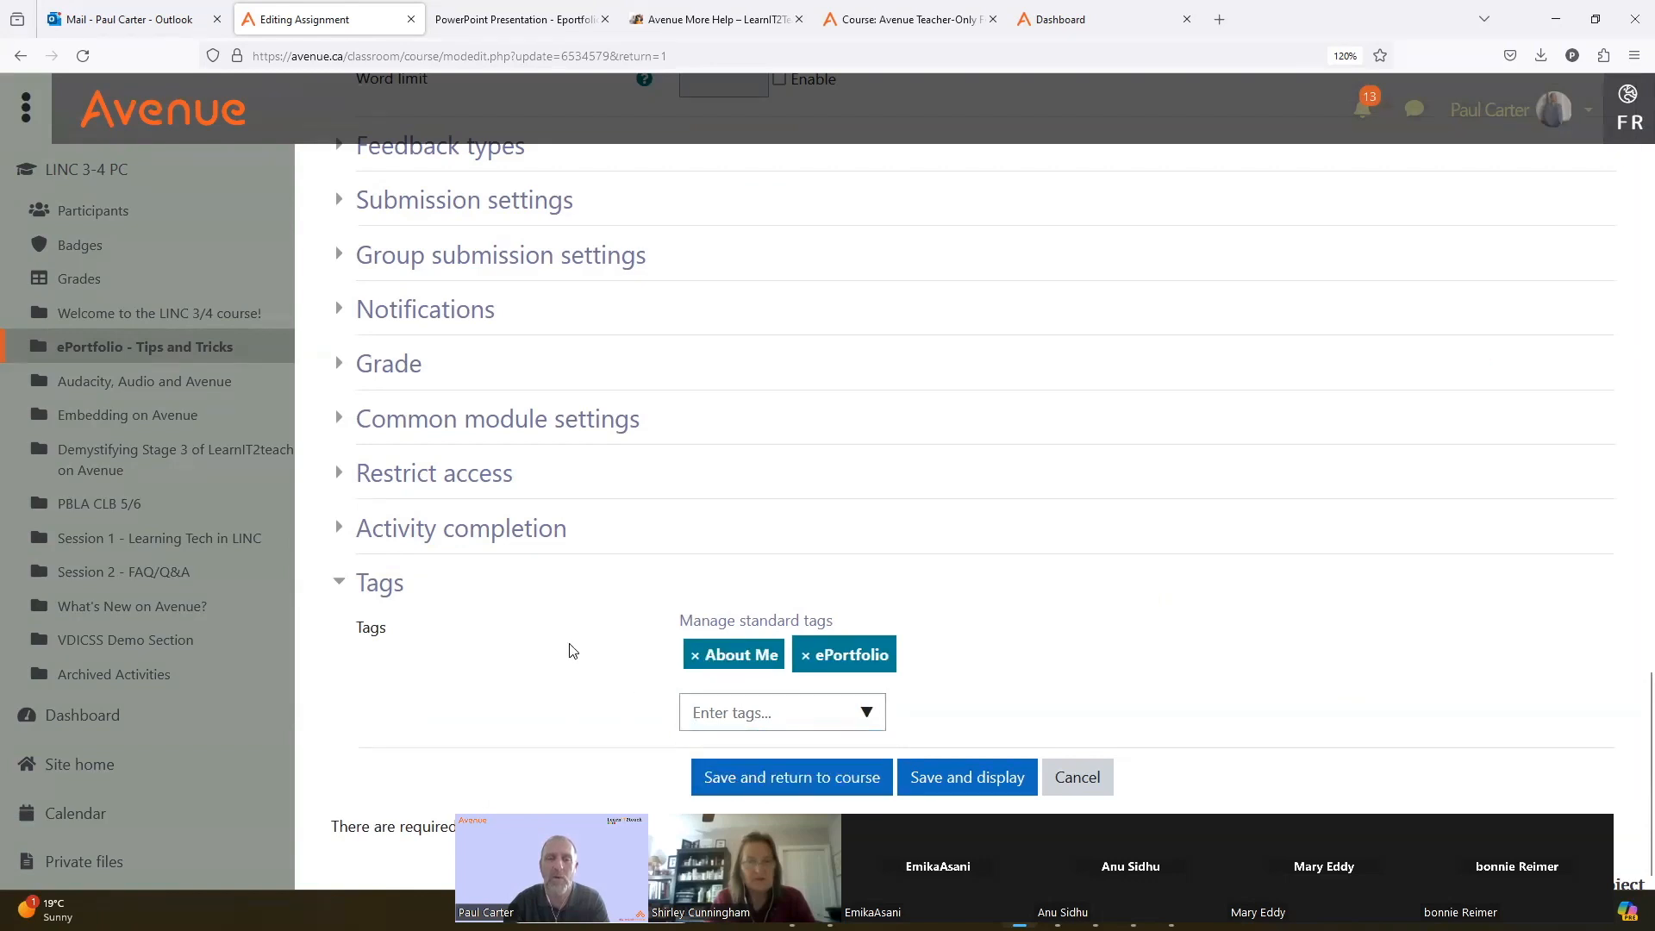
click(955, 780)
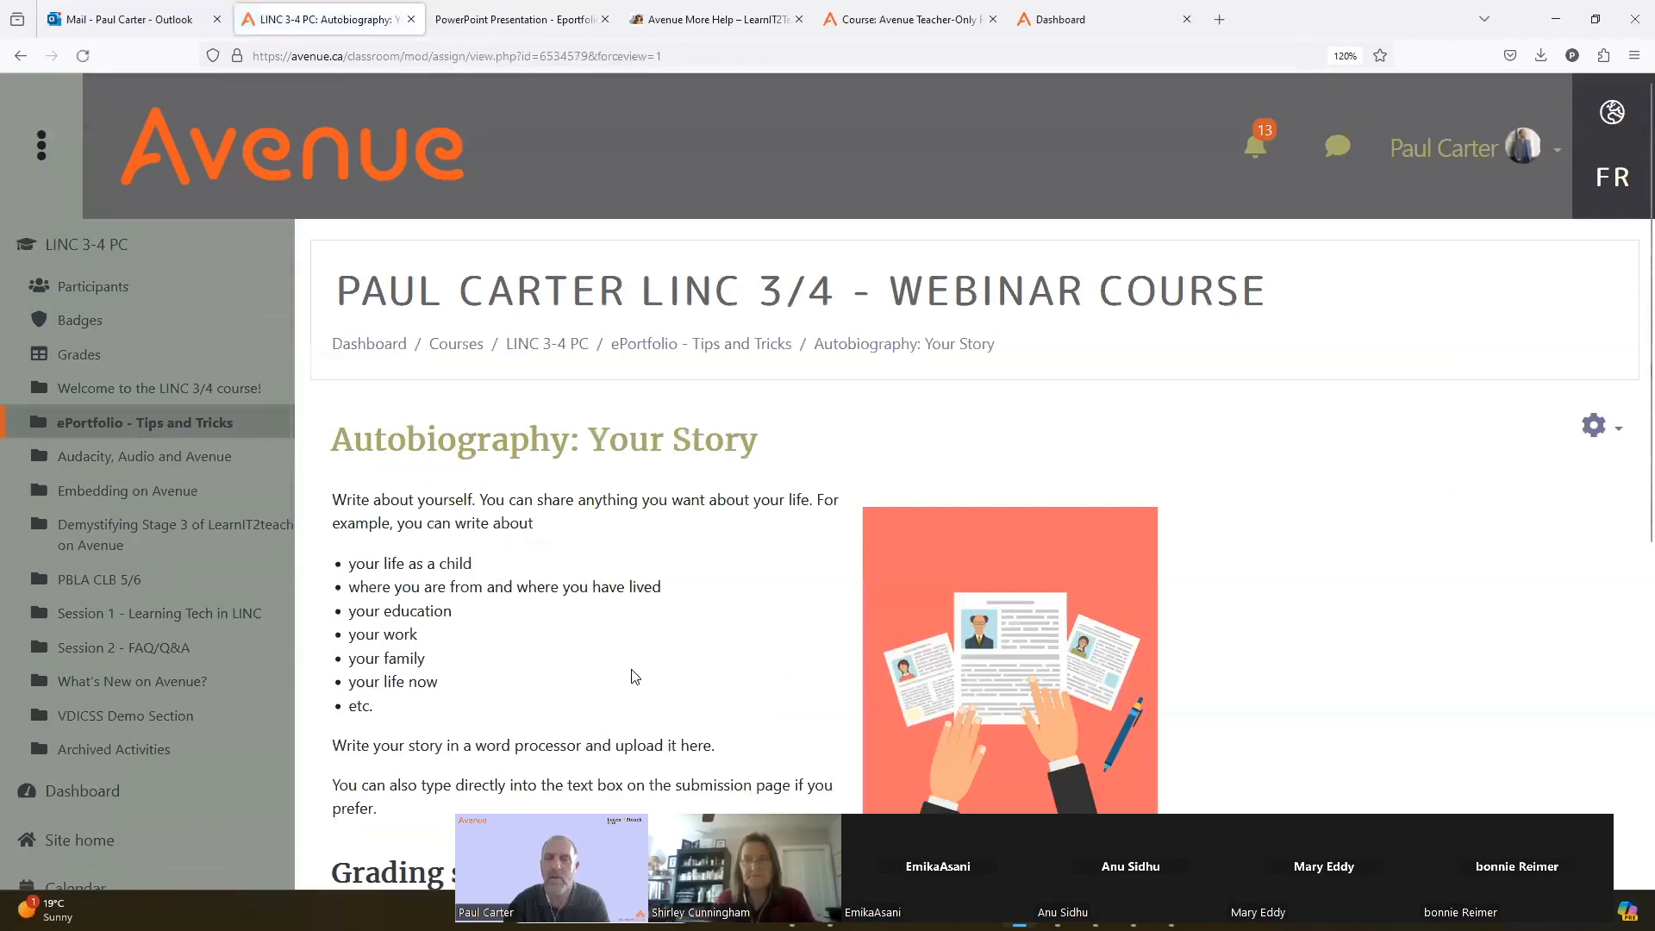
Return to the LINC 3-4 PC course page and turn editing on.
click(544, 348)
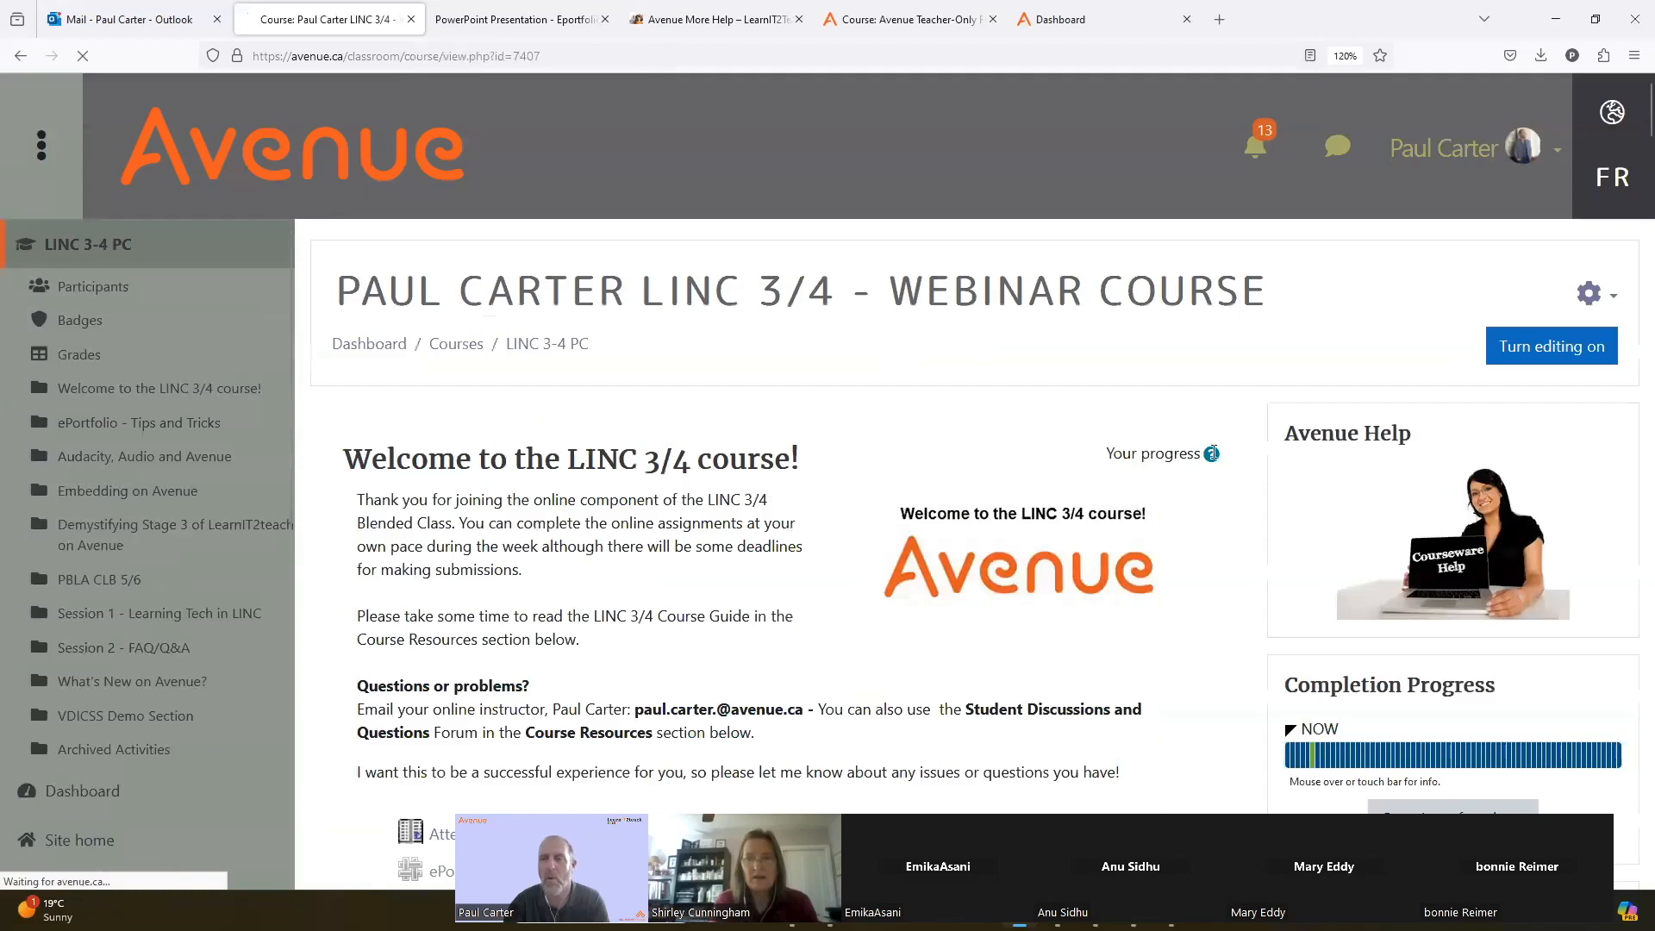
click(1529, 370)
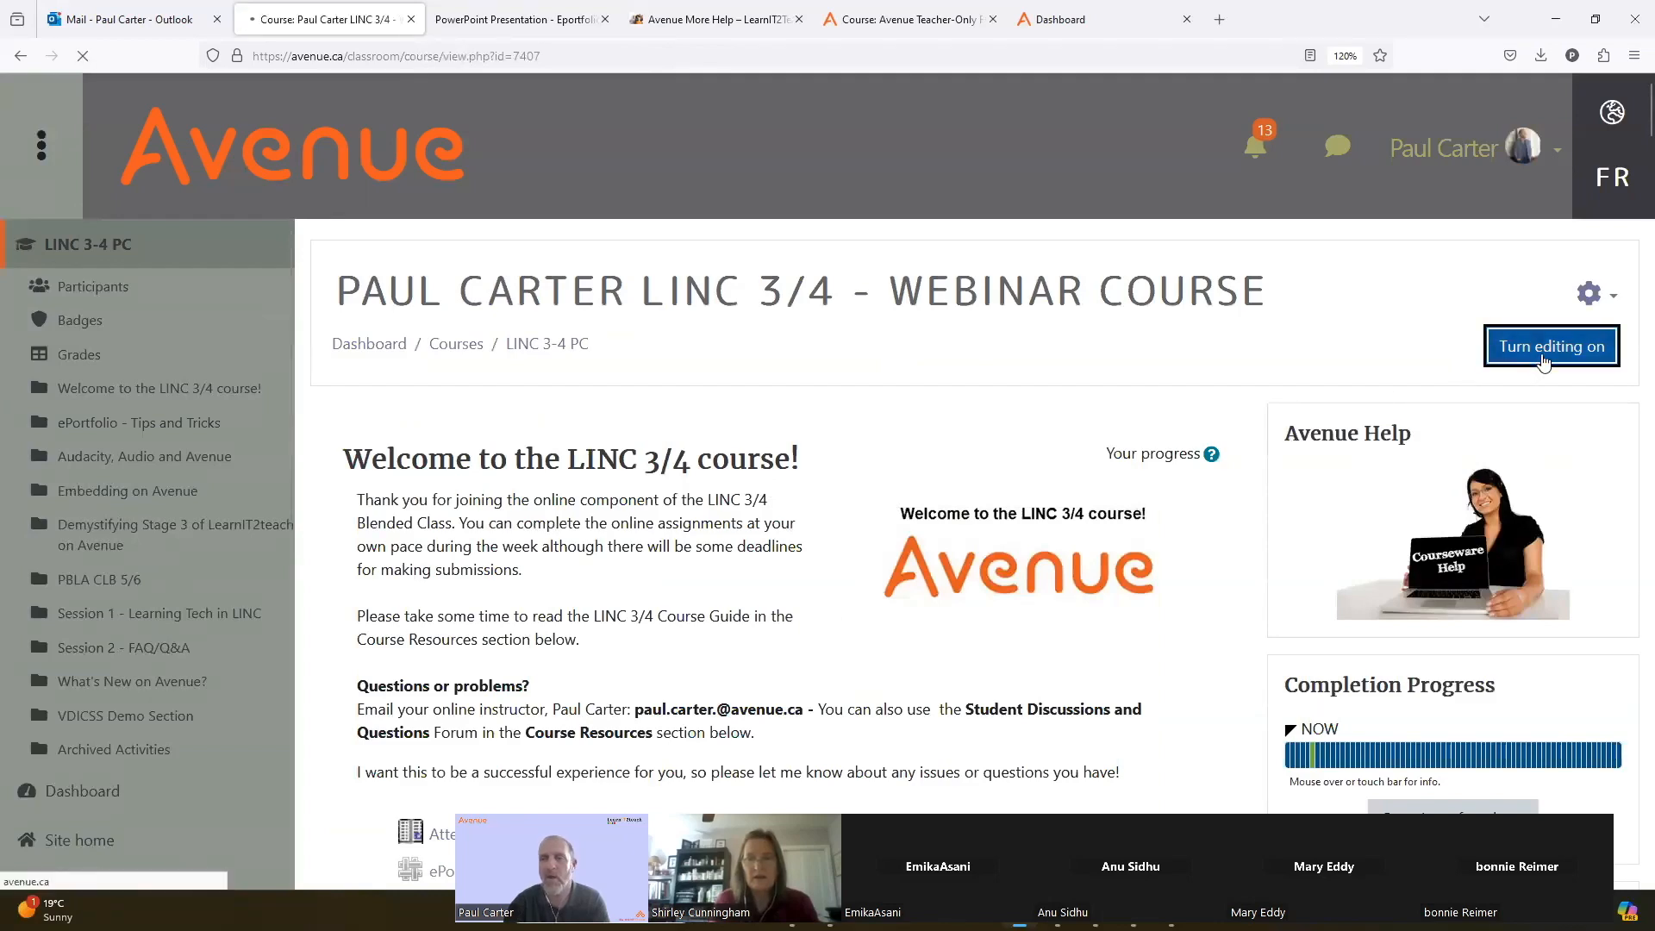
scroll(1120, 450, down, 5)
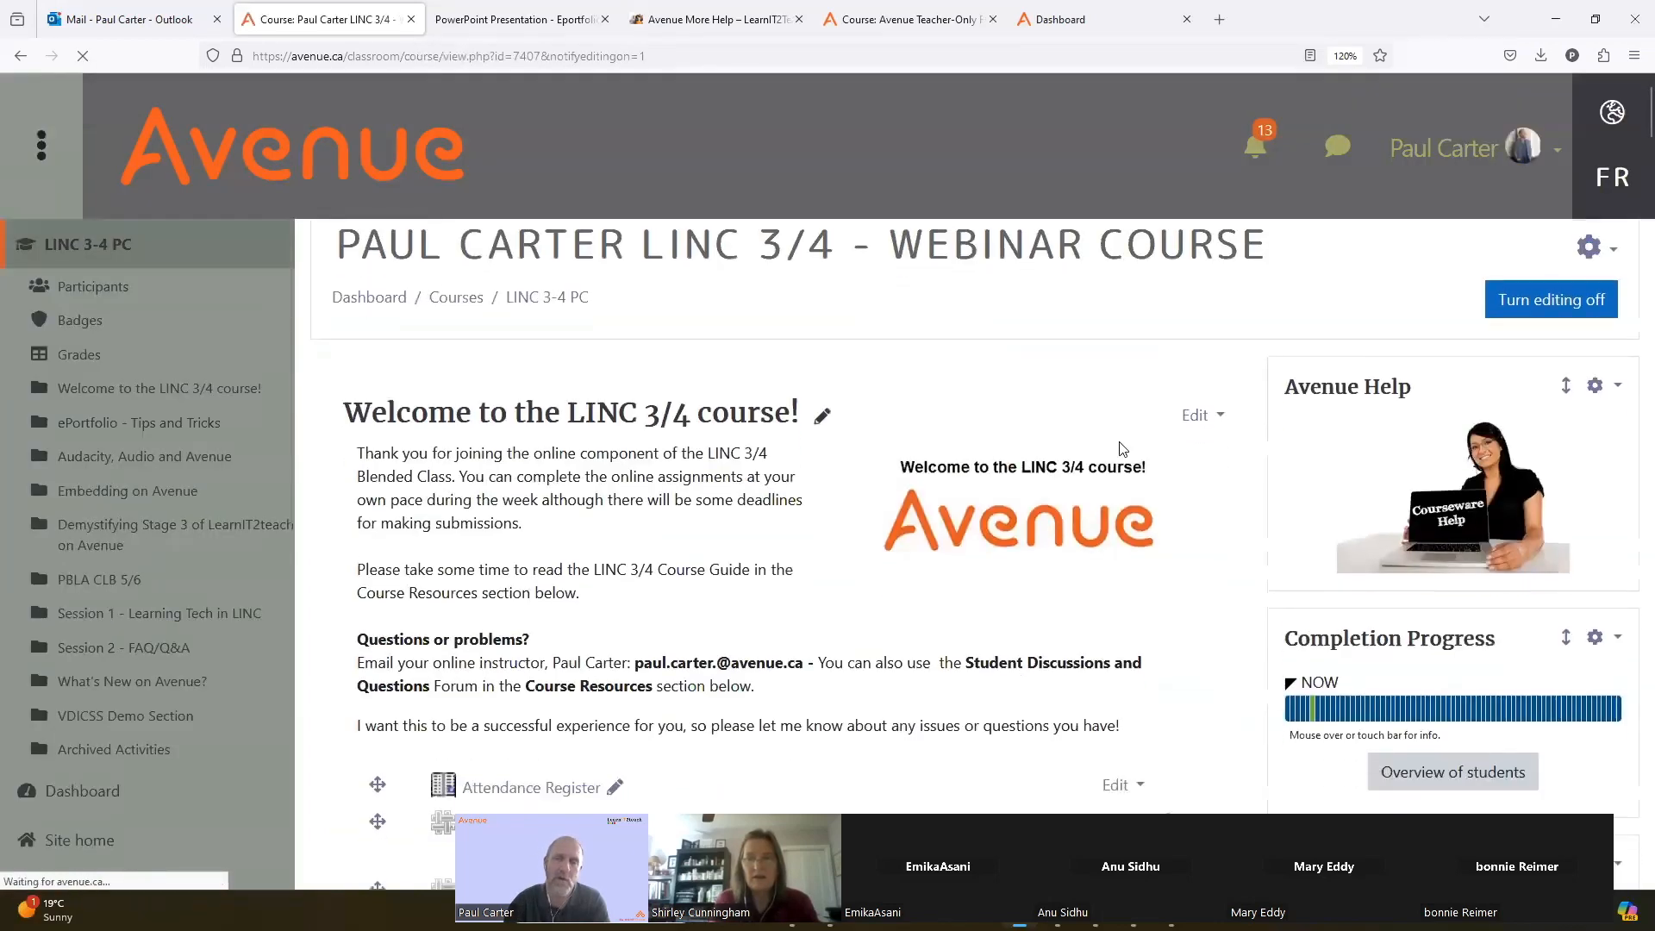
Open the Autobiography: Your Story settings directly from the course page's ePortfolio section and check the assignment's tags.
scroll(1119, 453, down, 10)
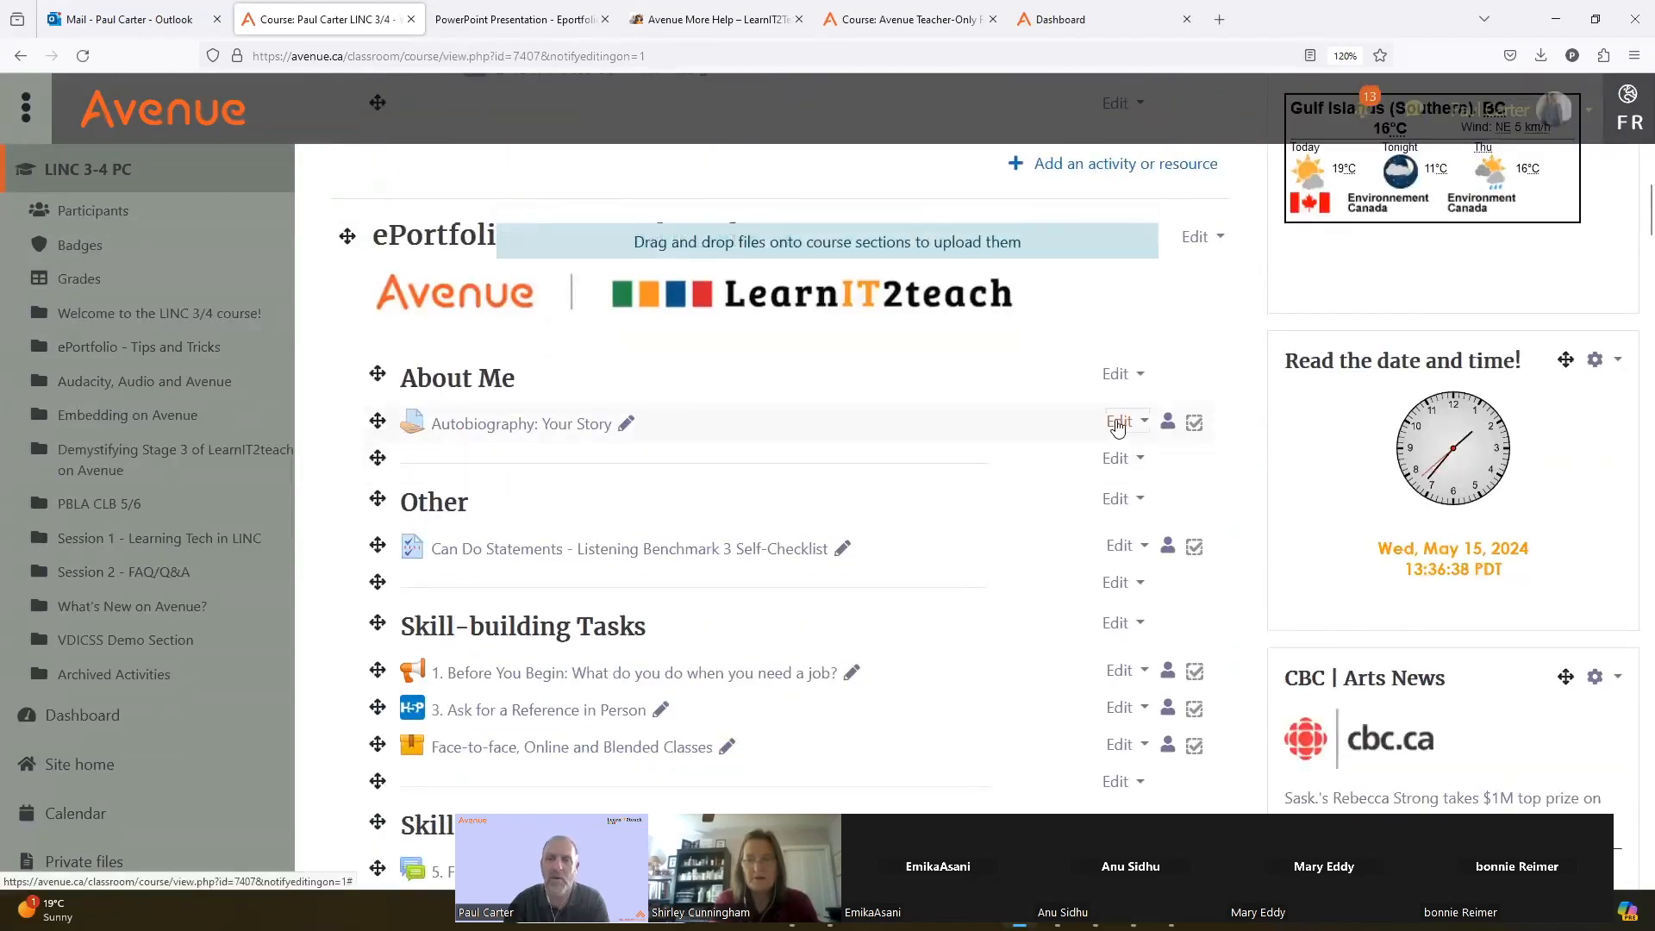
click(1112, 426)
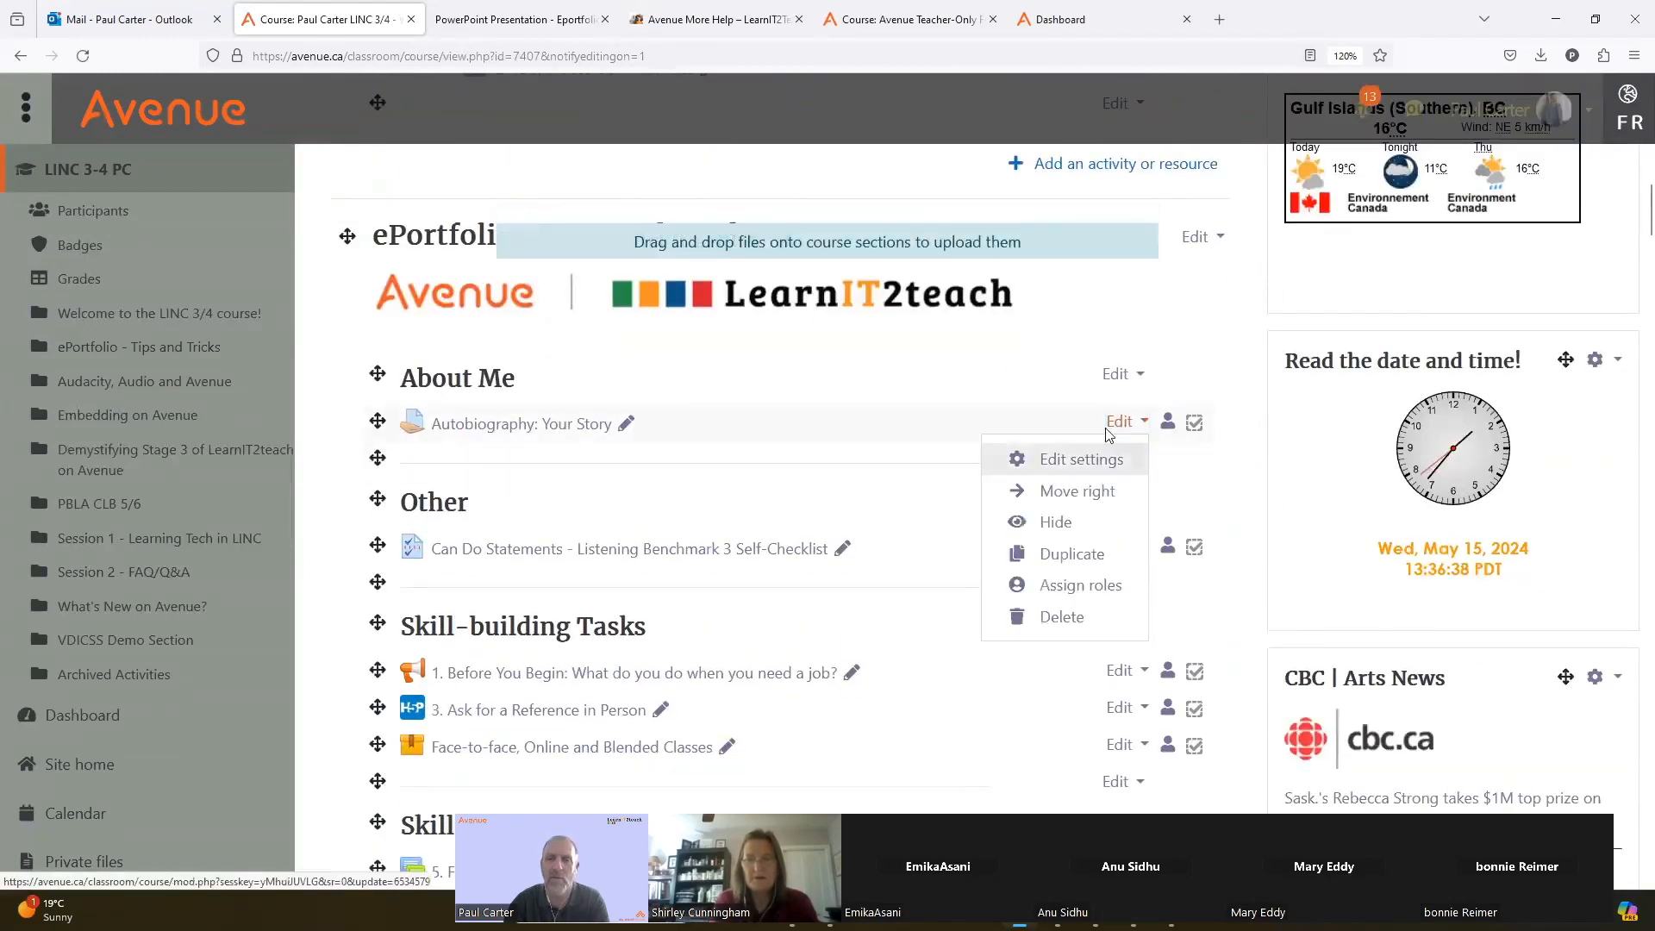
click(1074, 460)
scroll(610, 636, down, 15)
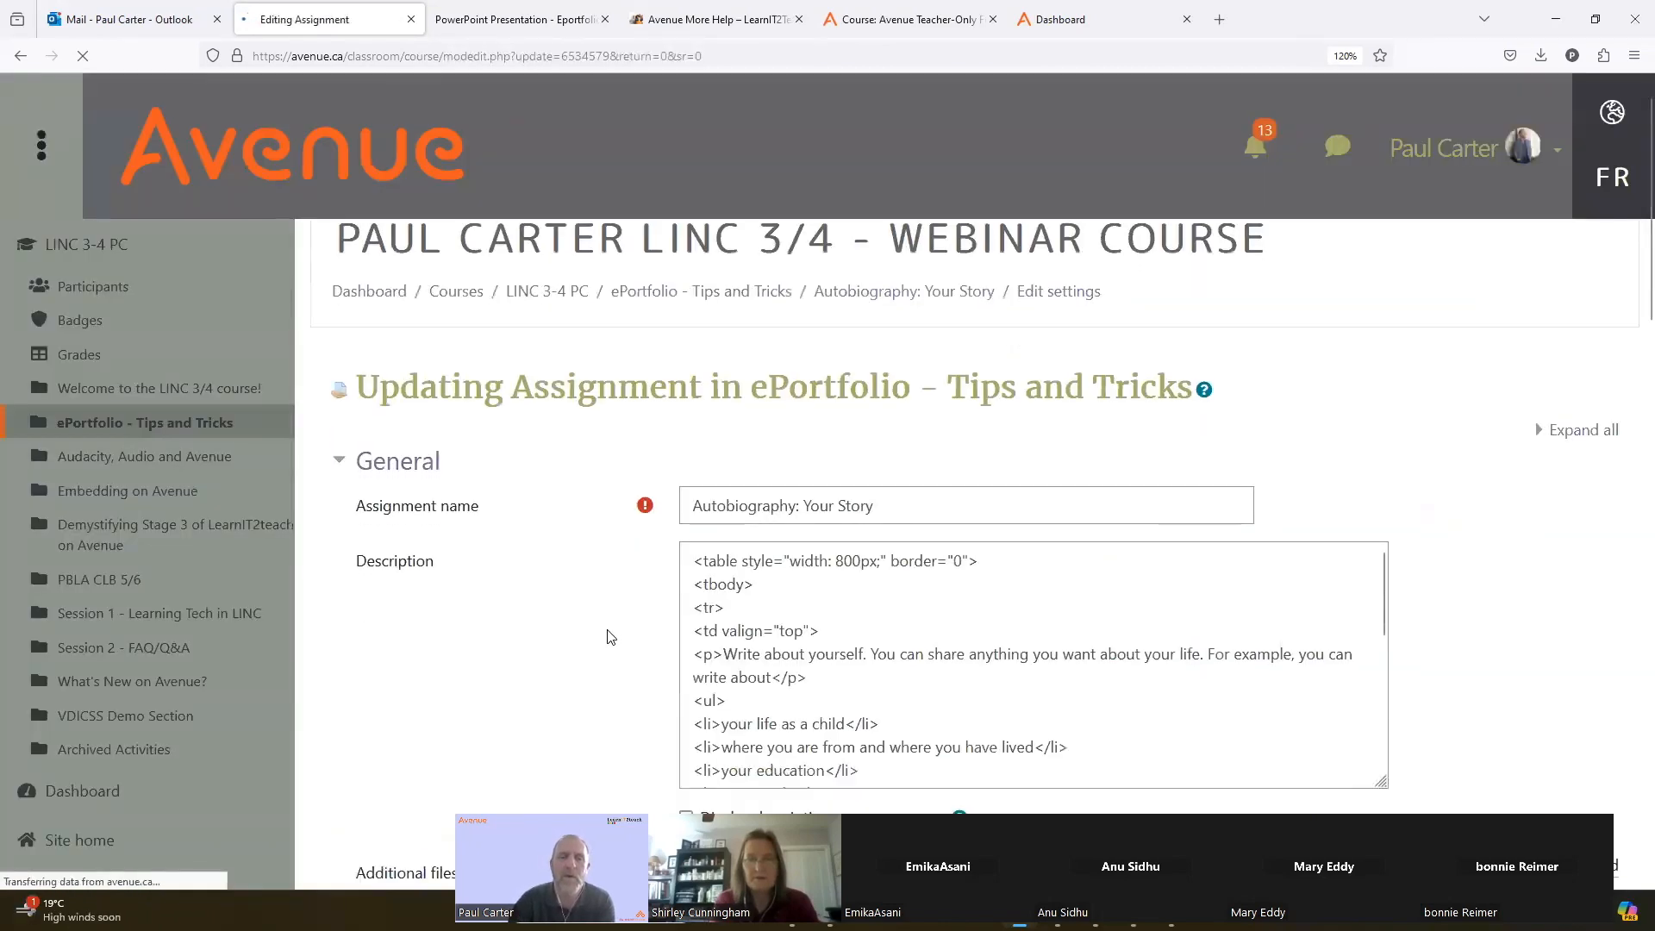
scroll(568, 653, down, 3)
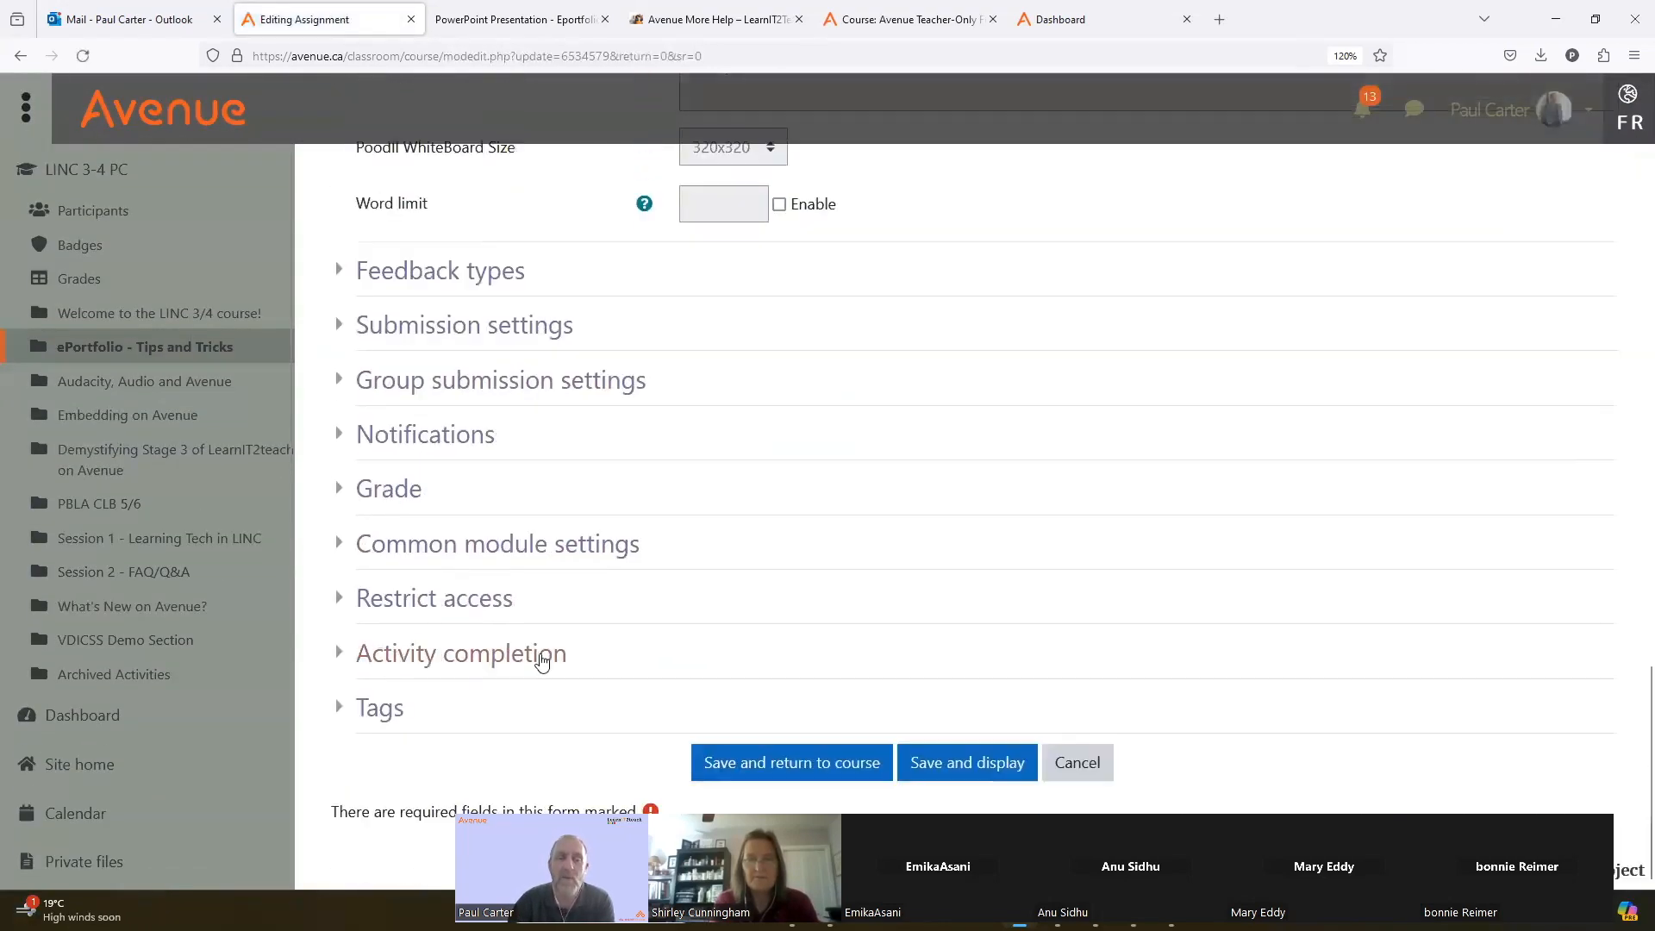
click(390, 712)
scroll(474, 694, down, 2)
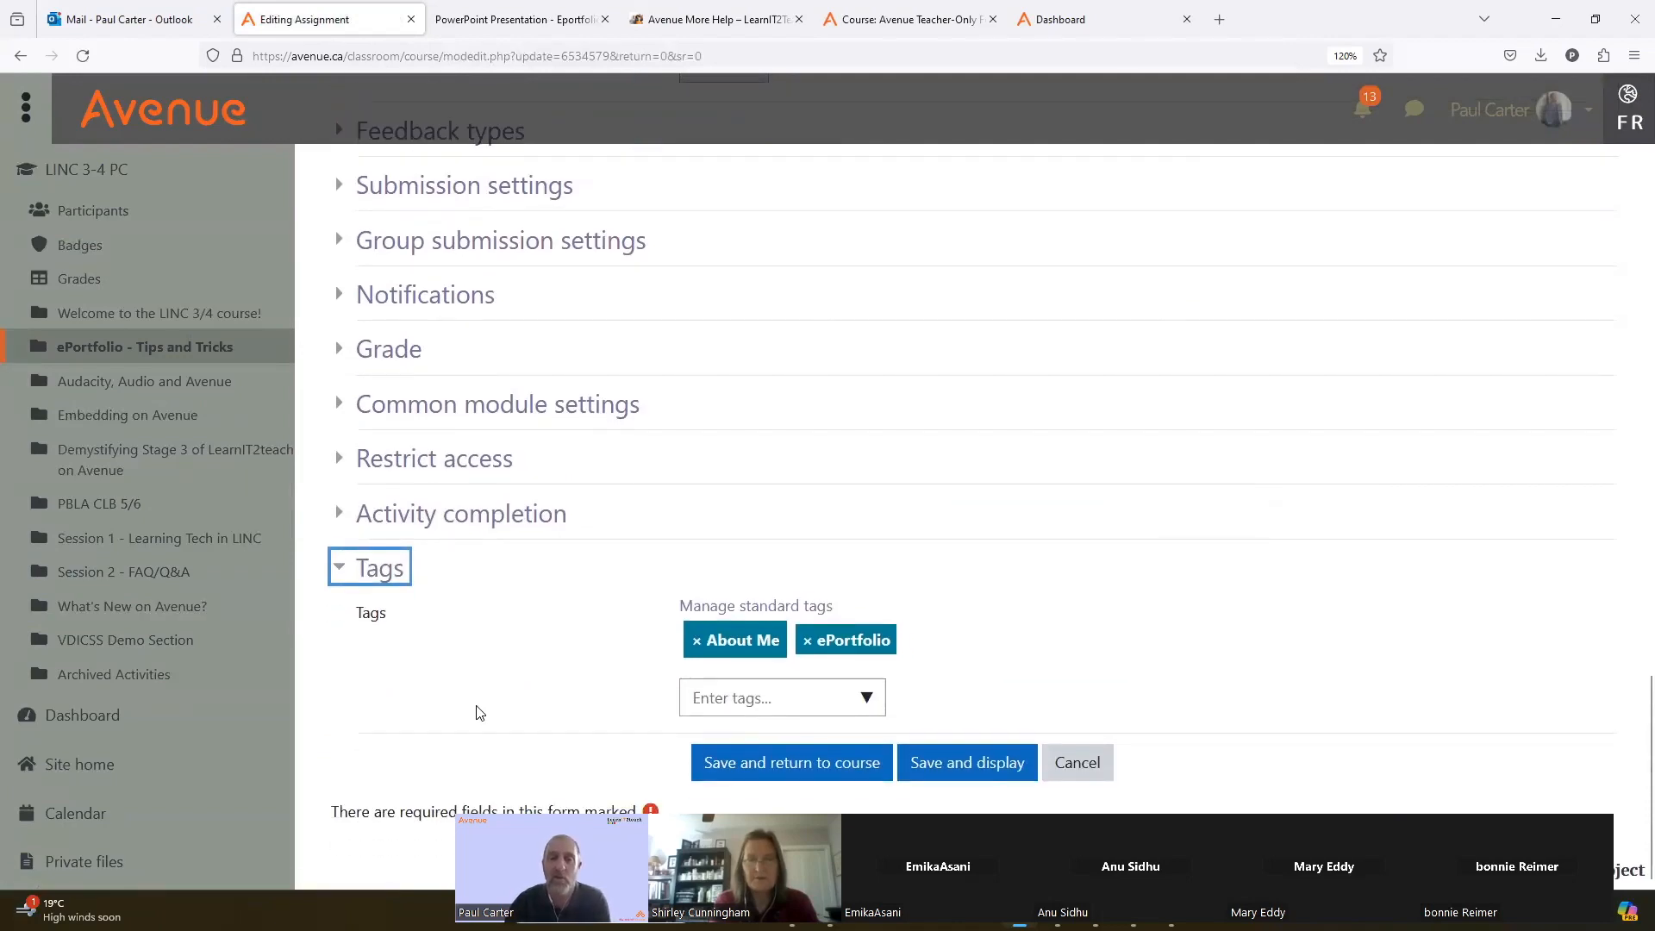
scroll(478, 715, up, 15)
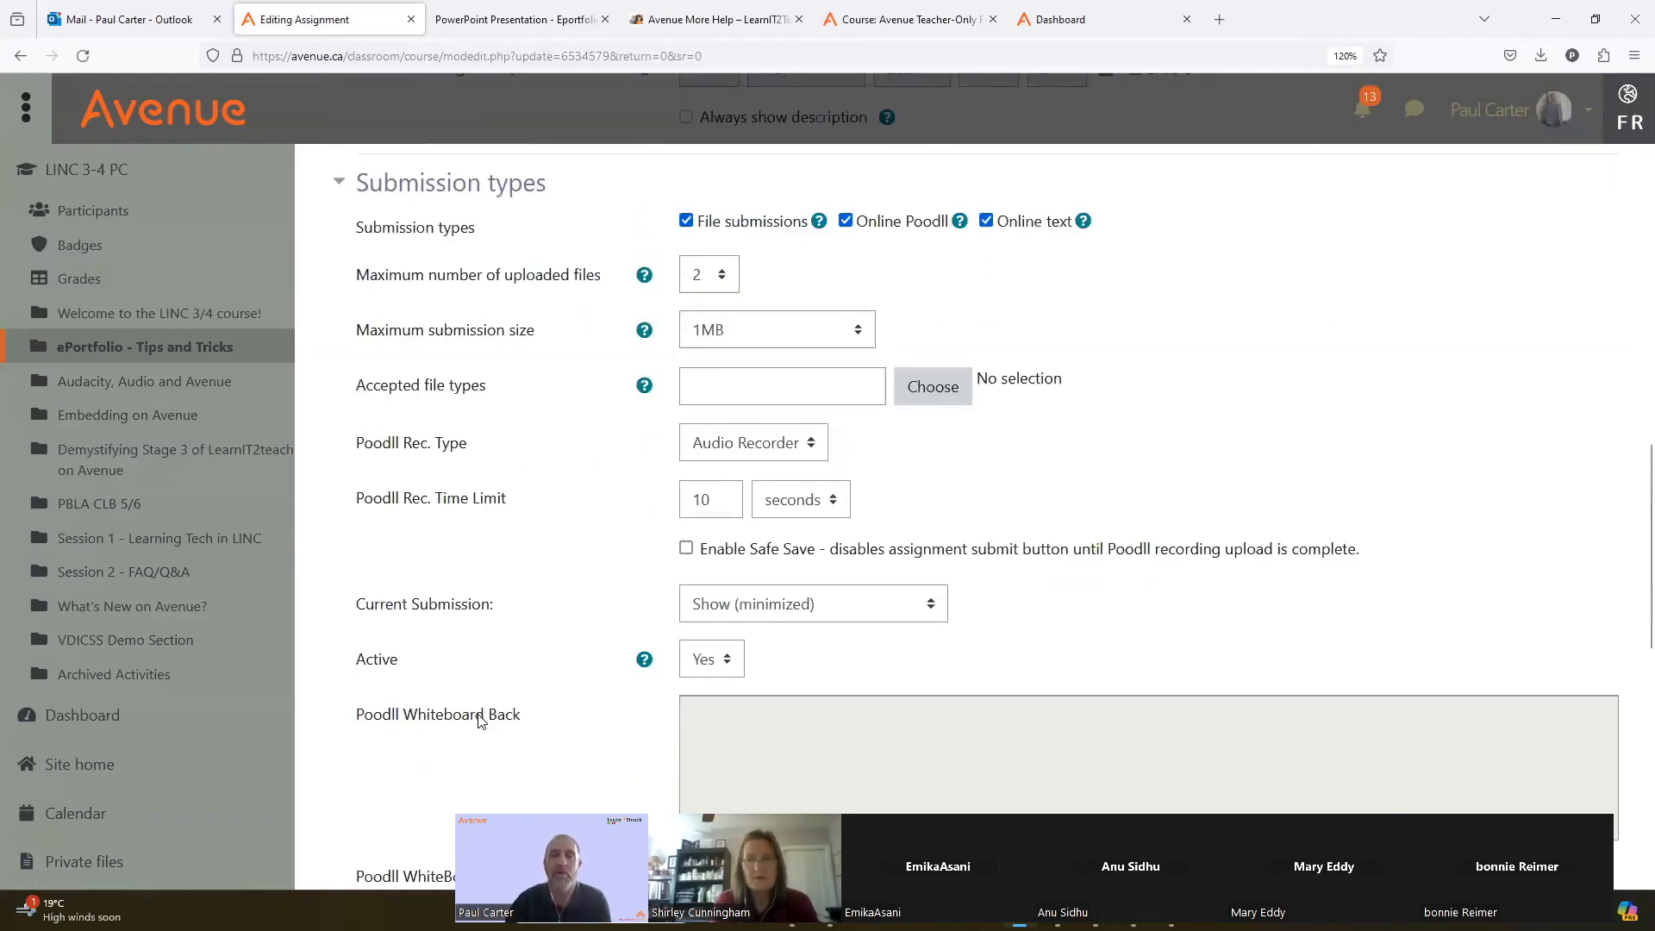
scroll(481, 721, up, 2)
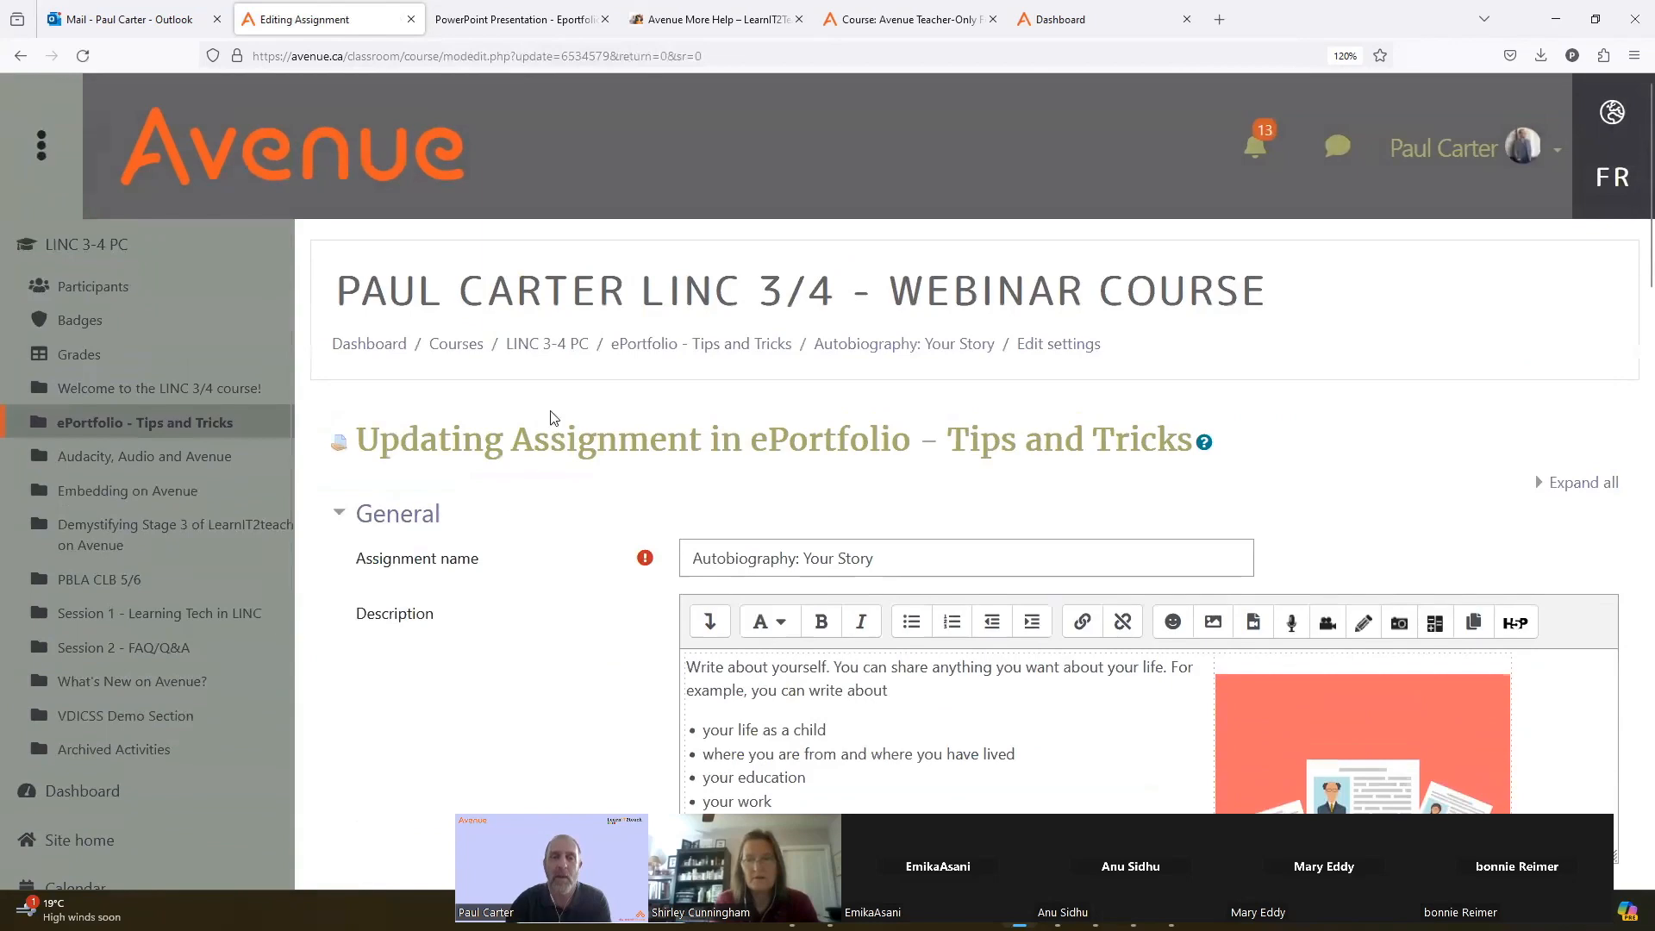
Return to the course page and review the activities in the ePortfolio - Tips and Tricks section.
click(550, 348)
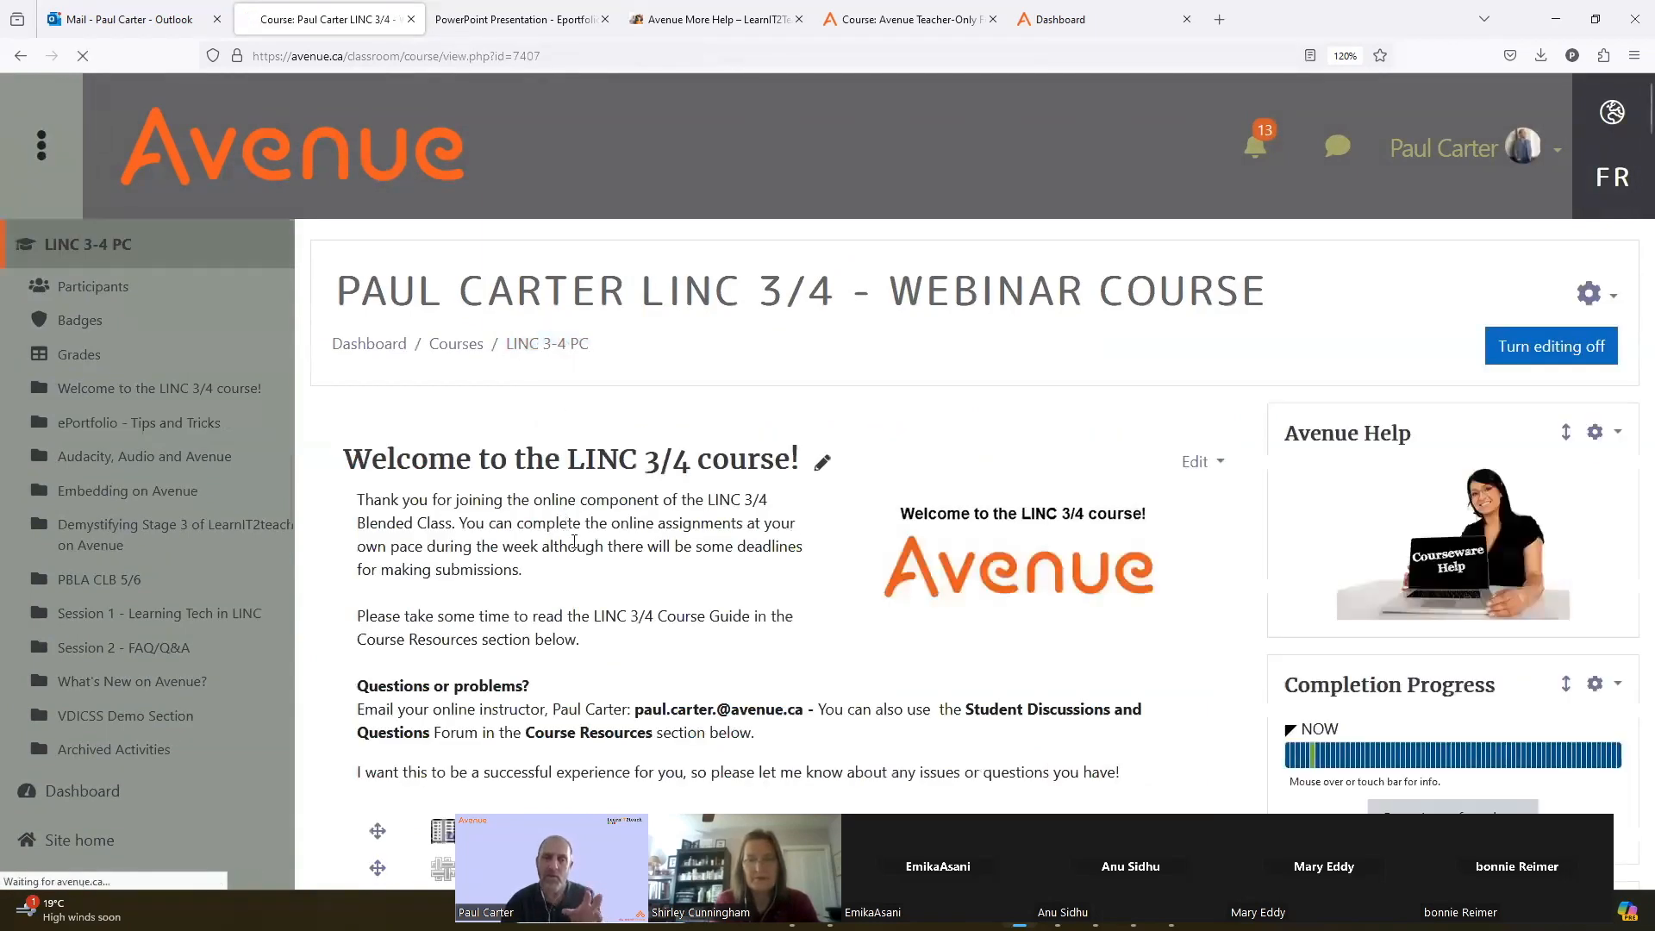
scroll(574, 545, down, 20)
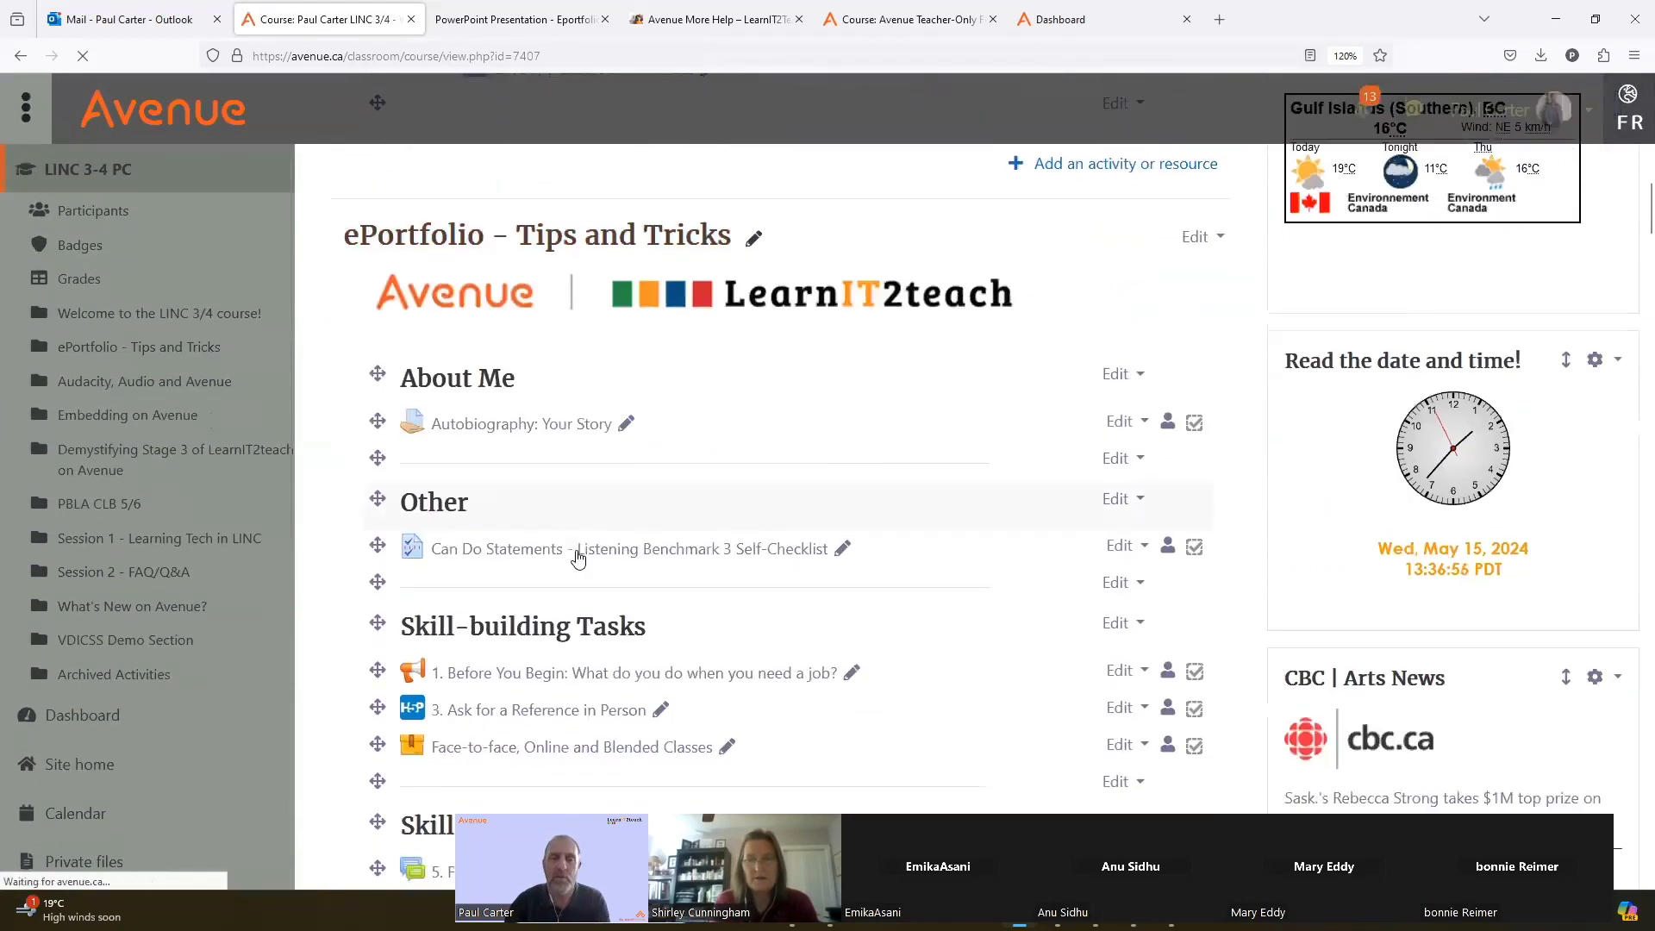
scroll(578, 558, down, 2)
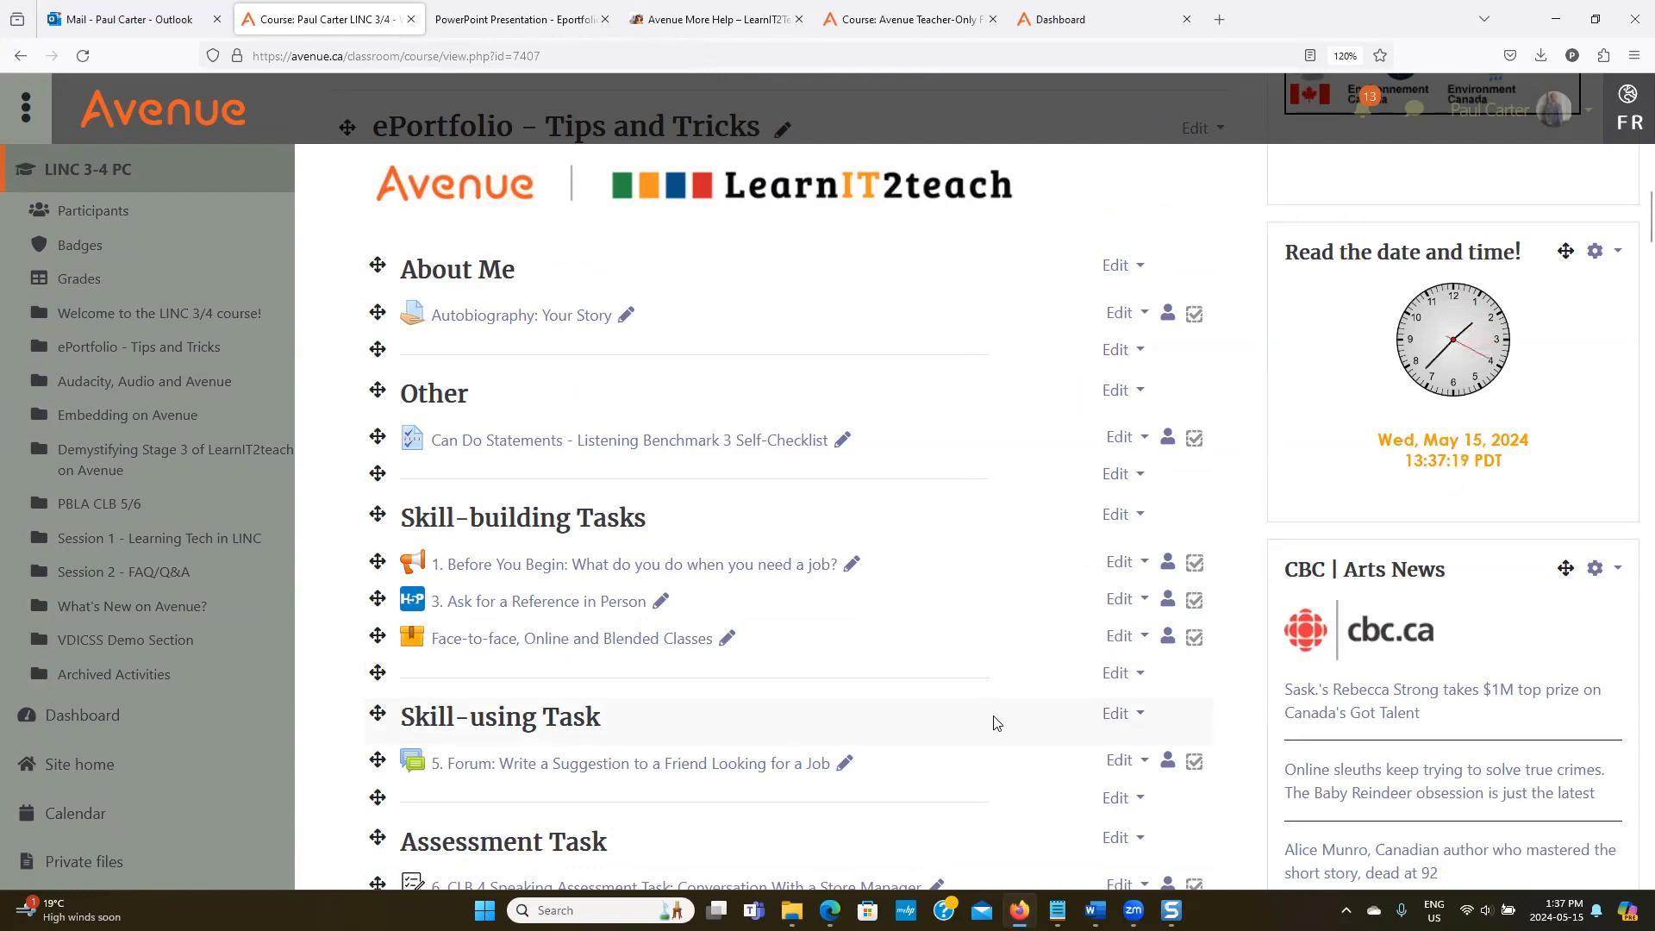
Switch to the learner's view of the course in Microsoft Edge and reload the LINC 3-4 PC course page.
key(alt+Tab)
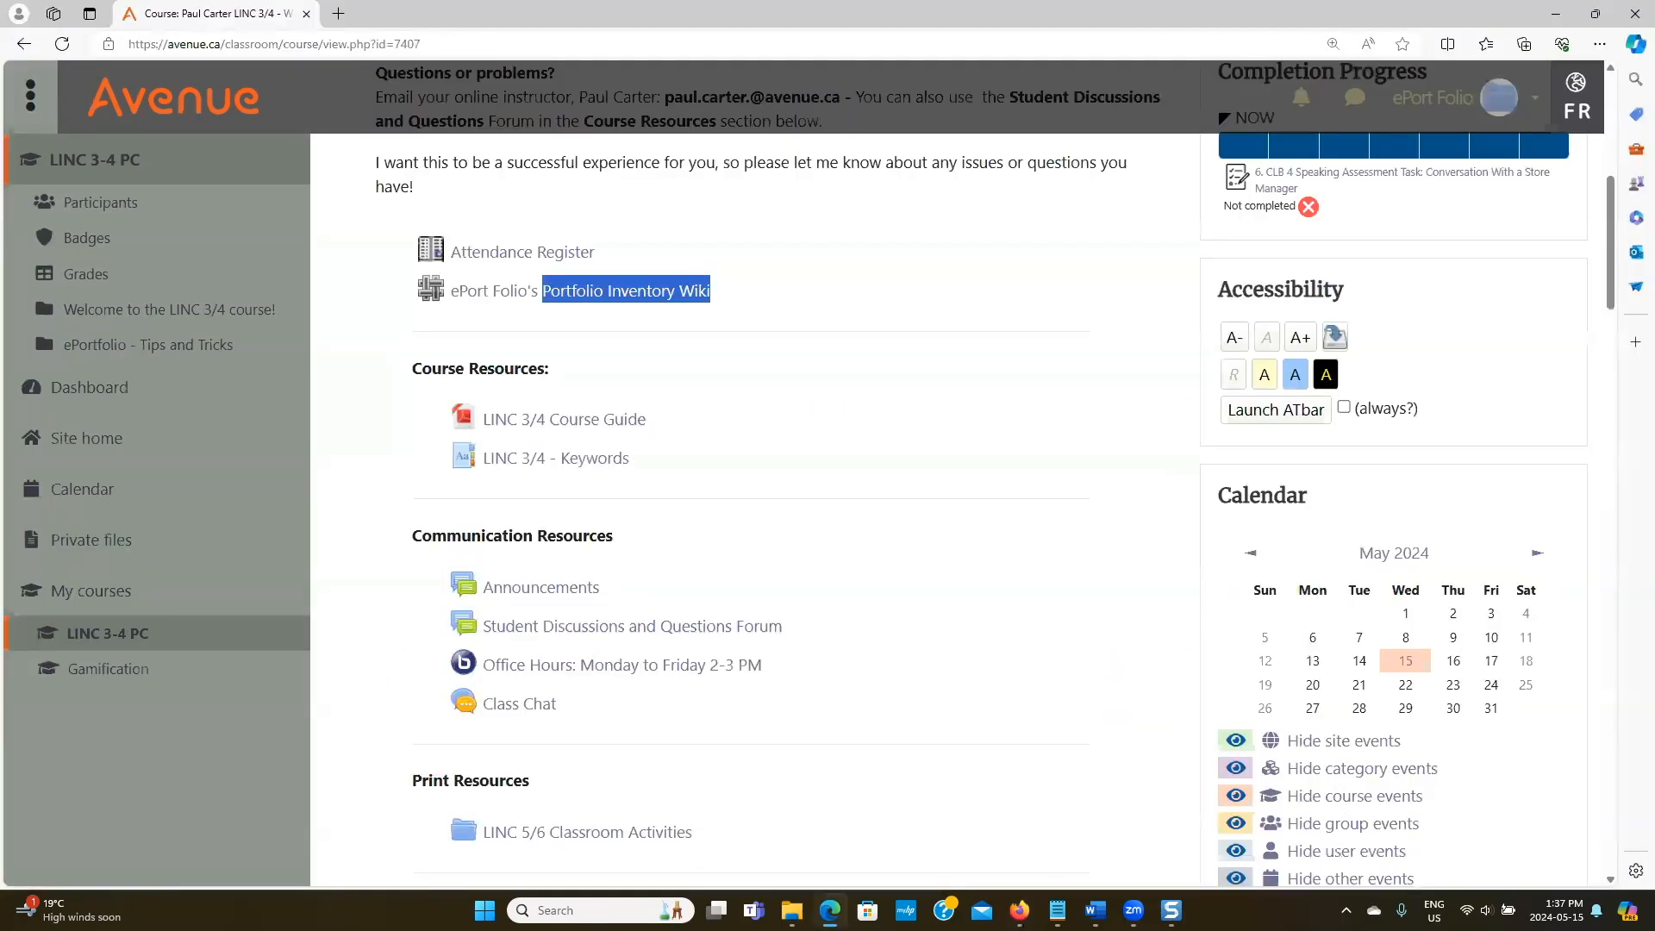
scroll(920, 703, up, 7)
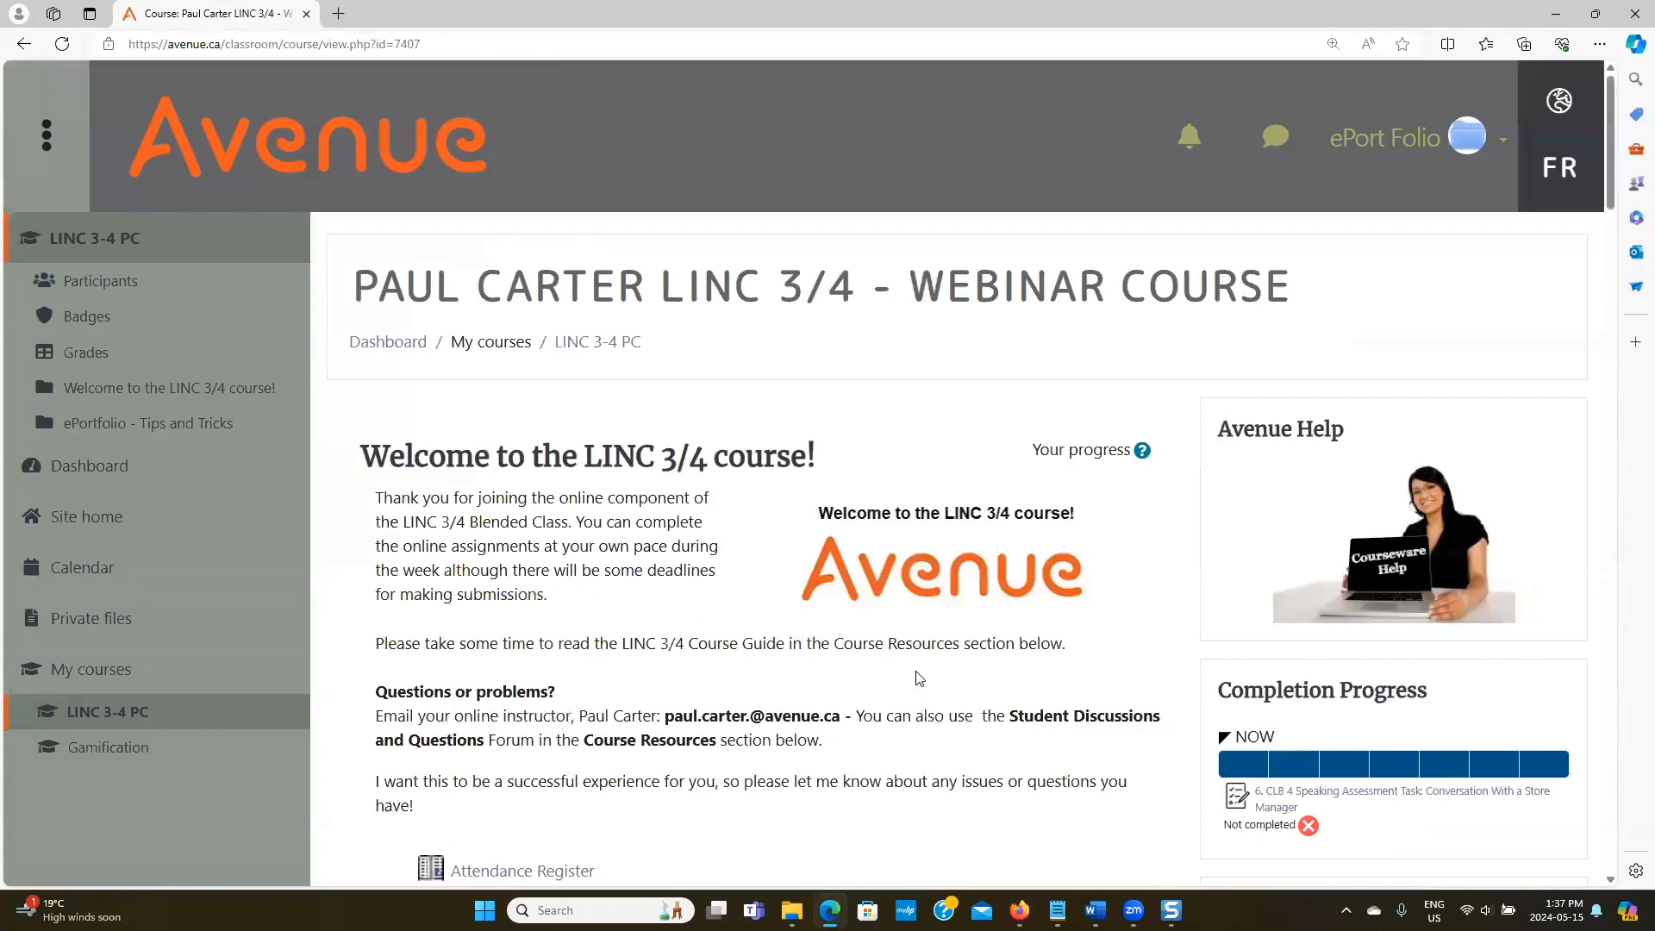
click(618, 349)
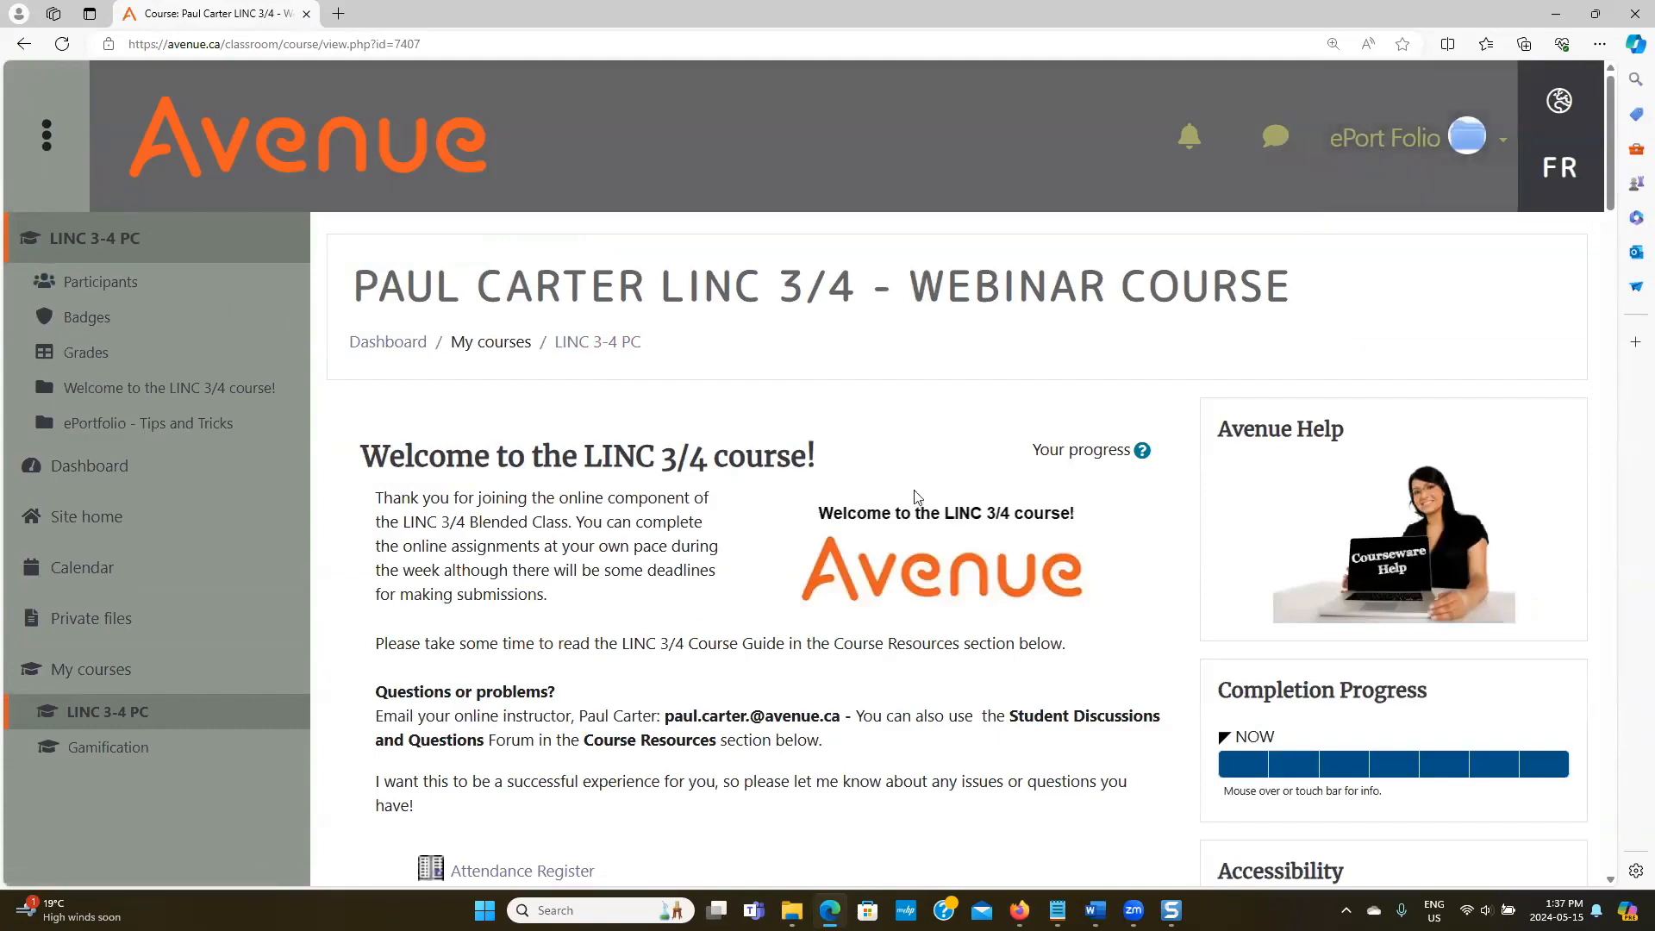
Open the Autobiography: Your Story assignment under About Me in the learner's ePortfolio - Tips and Tricks section.
scroll(948, 534, down, 4)
scroll(811, 562, down, 2)
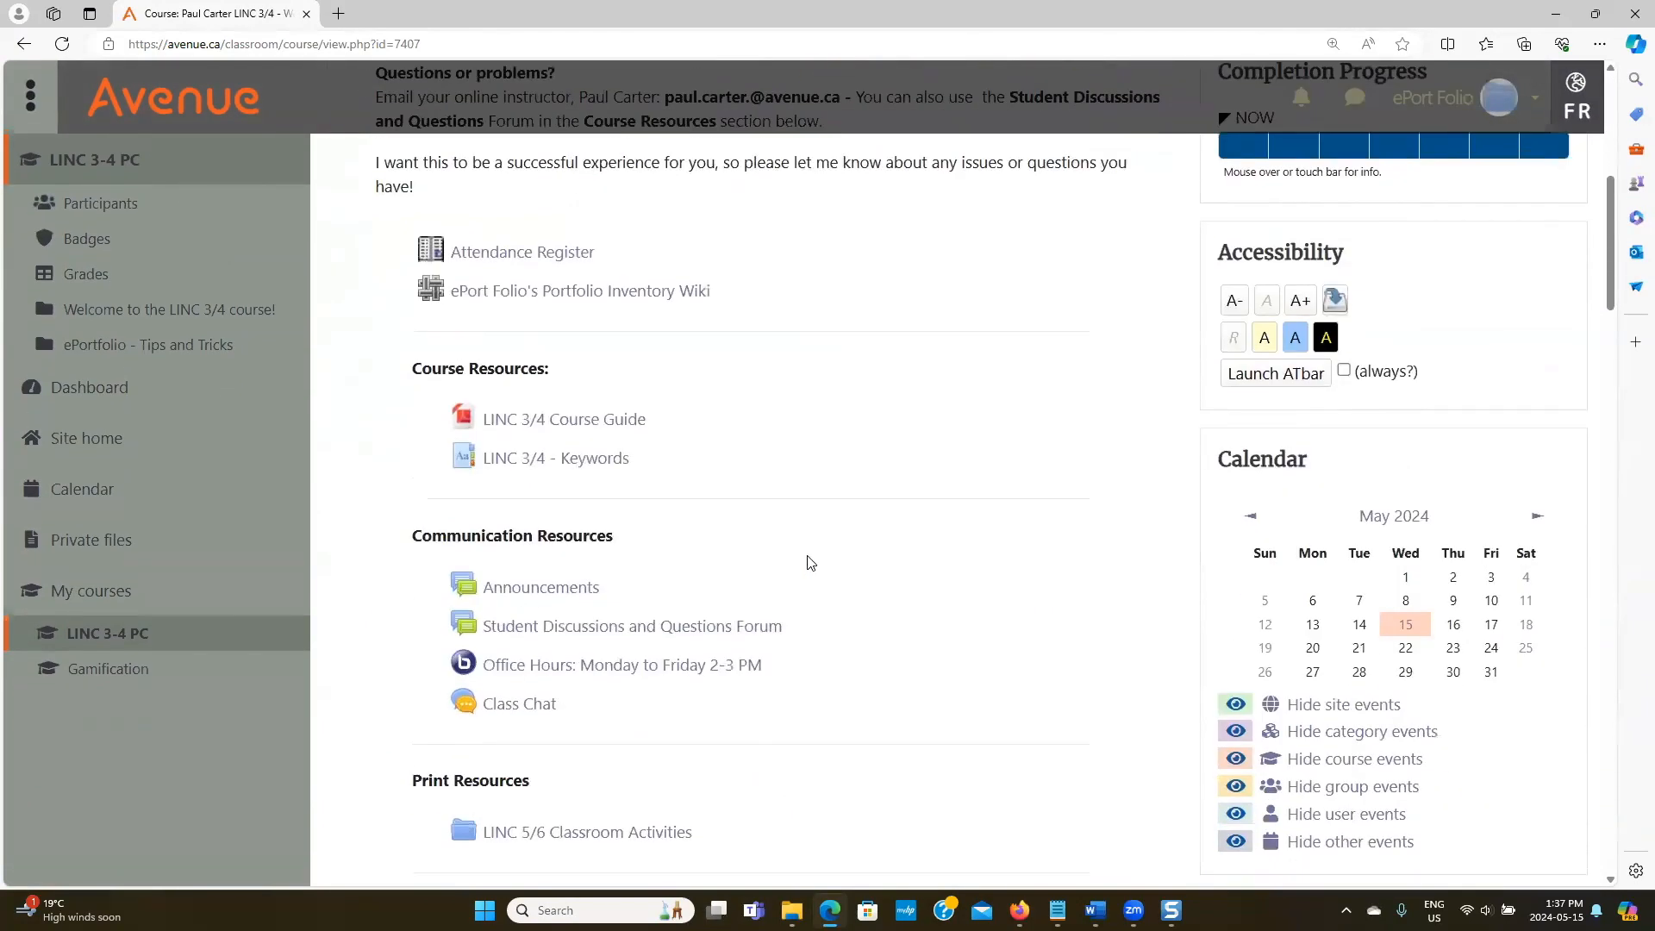
scroll(810, 562, down, 3)
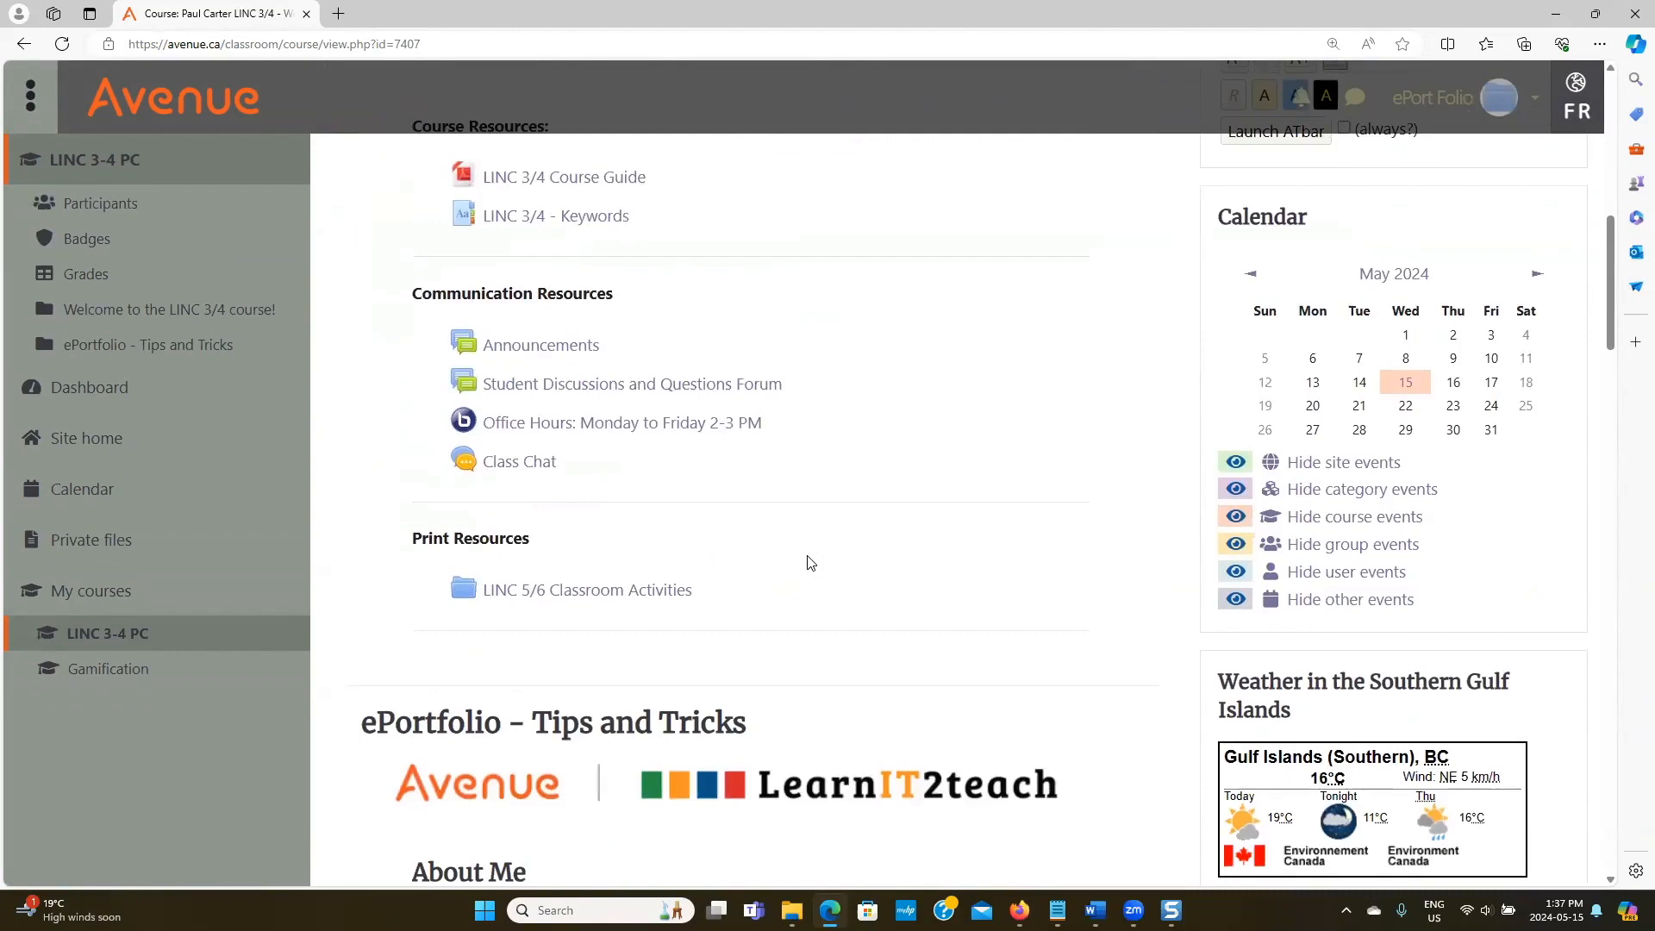
scroll(810, 562, up, 5)
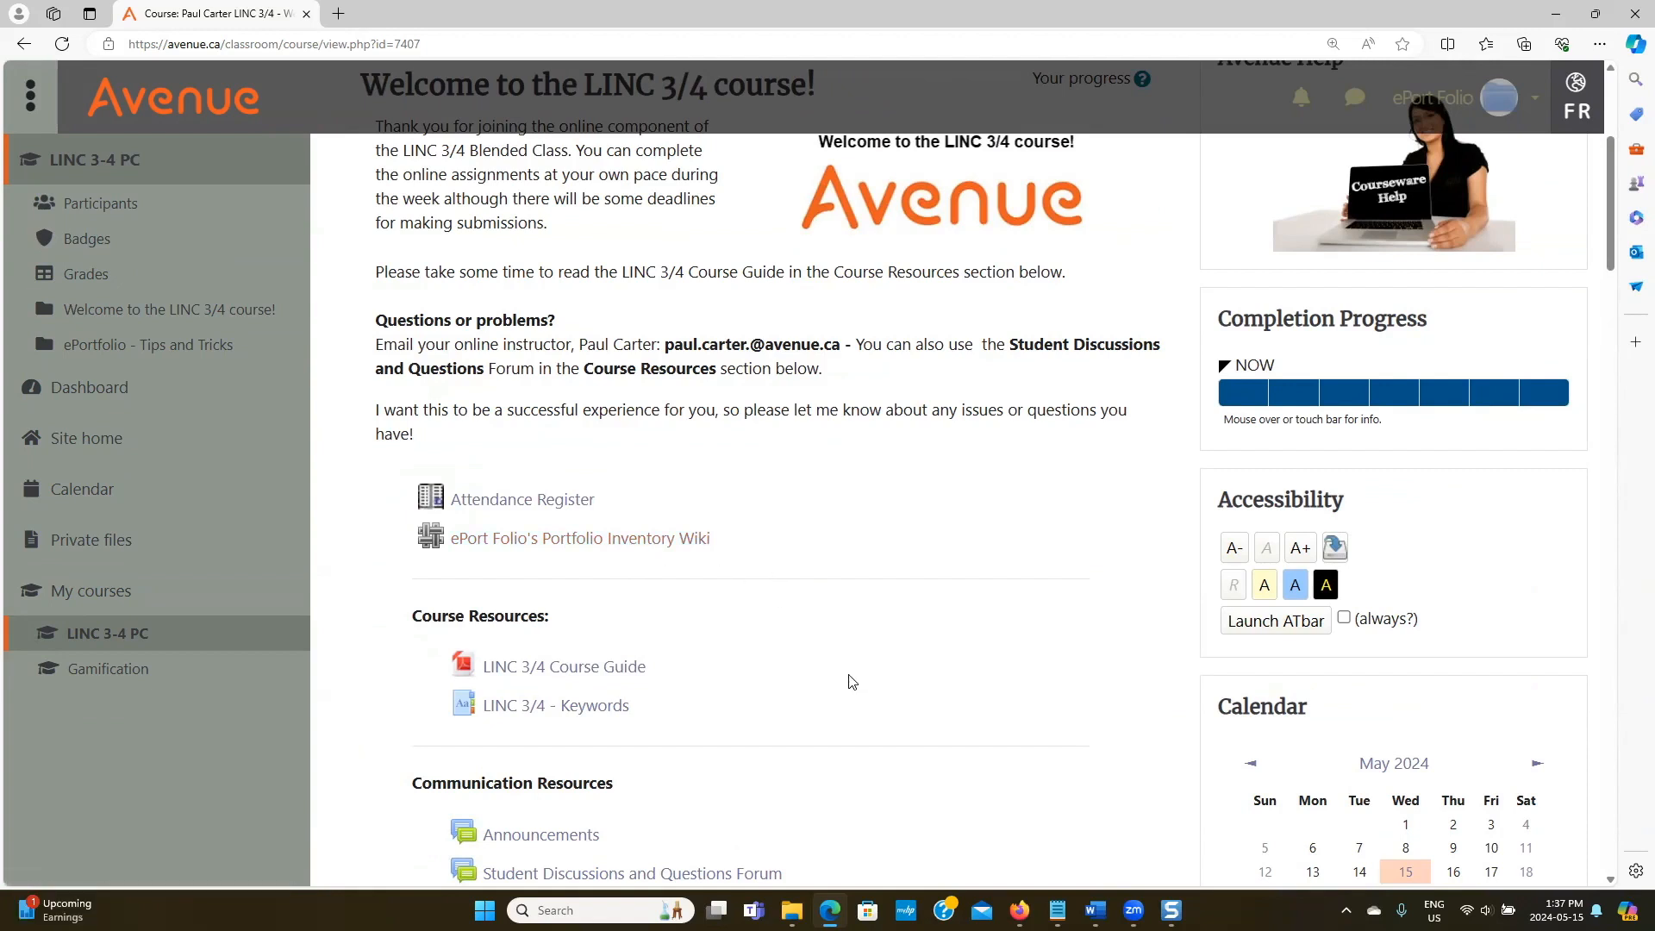
scroll(849, 686, down, 15)
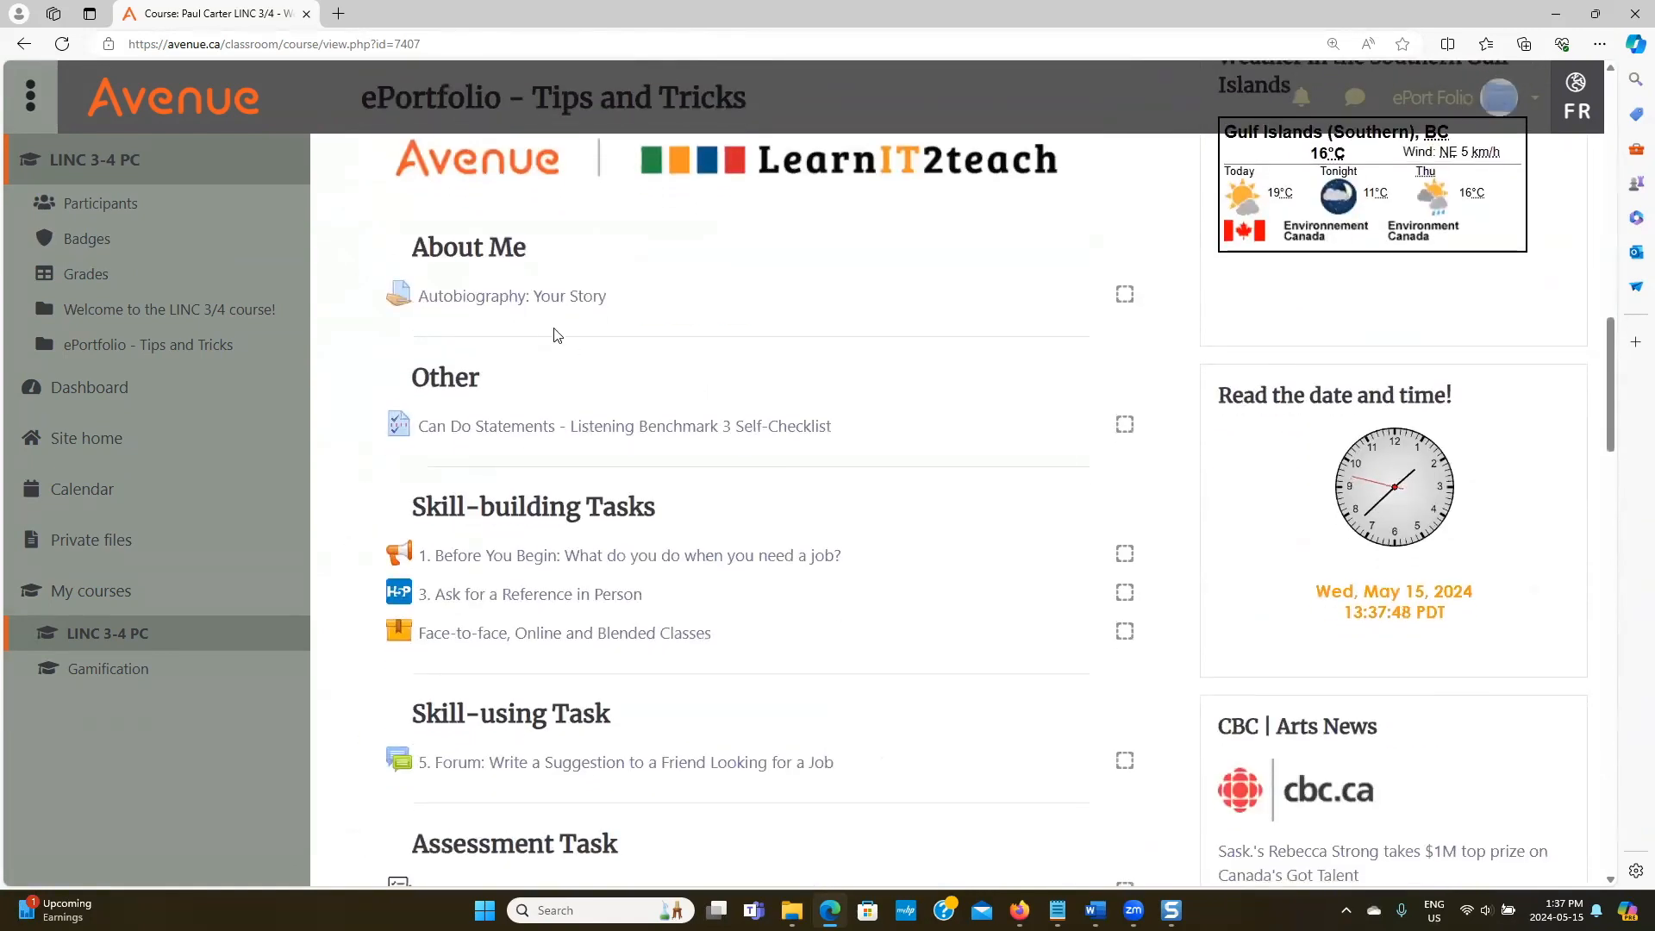
click(507, 298)
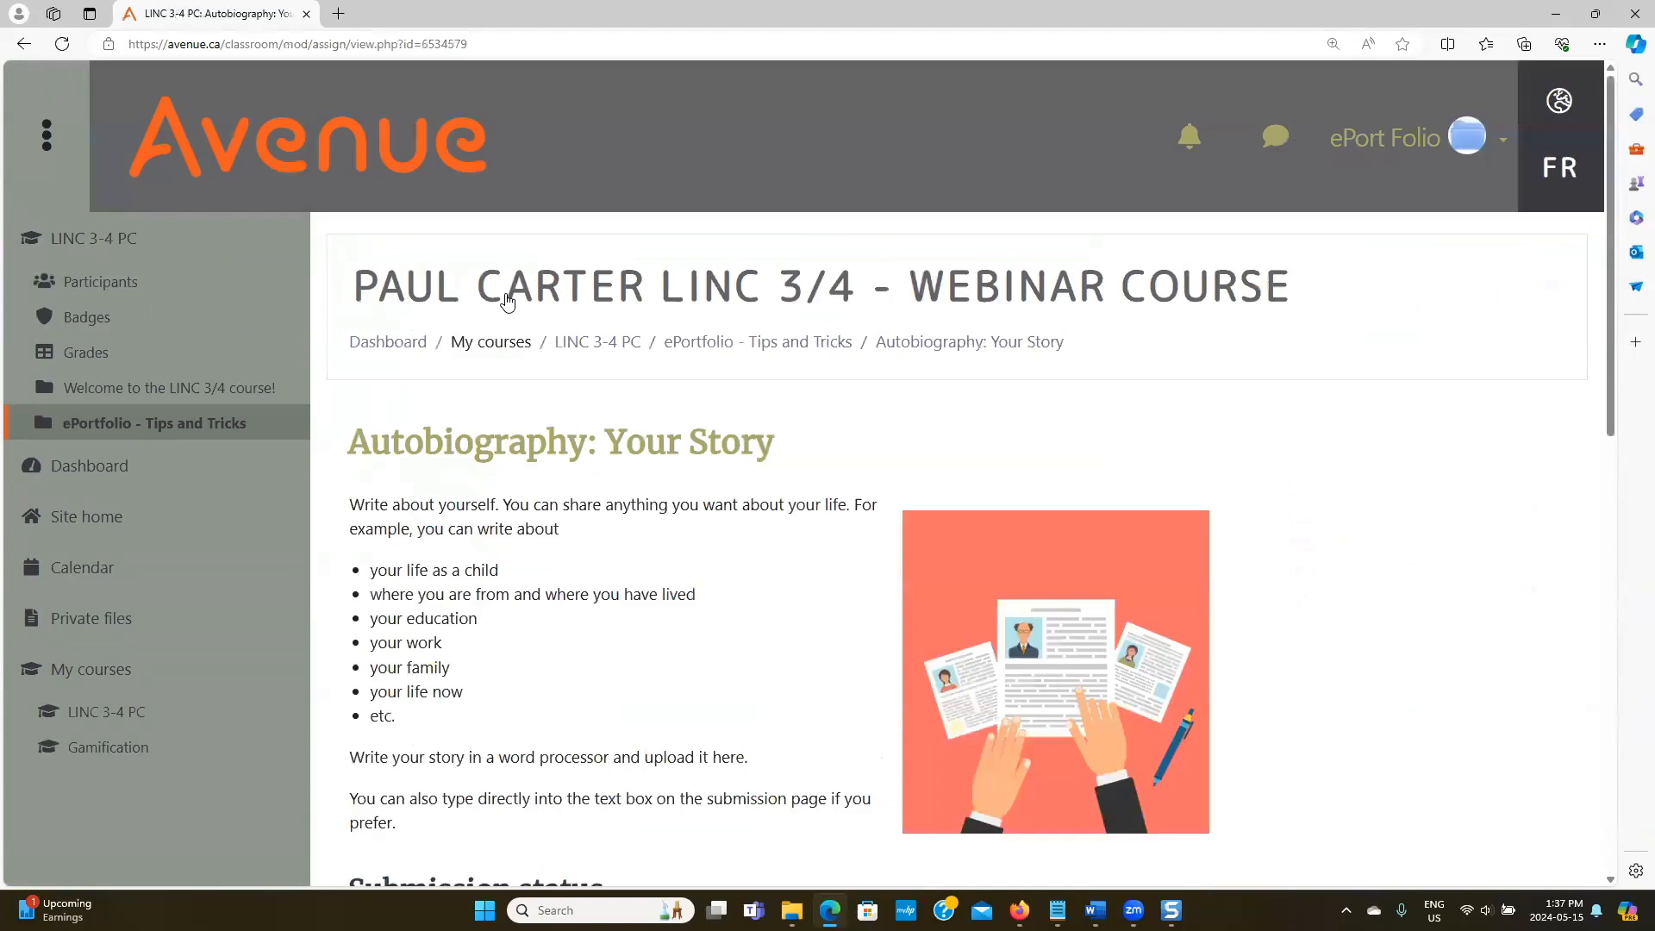
Start a submission for the Autobiography: Your Story assignment and bring up its File submissions area.
scroll(793, 448, down, 8)
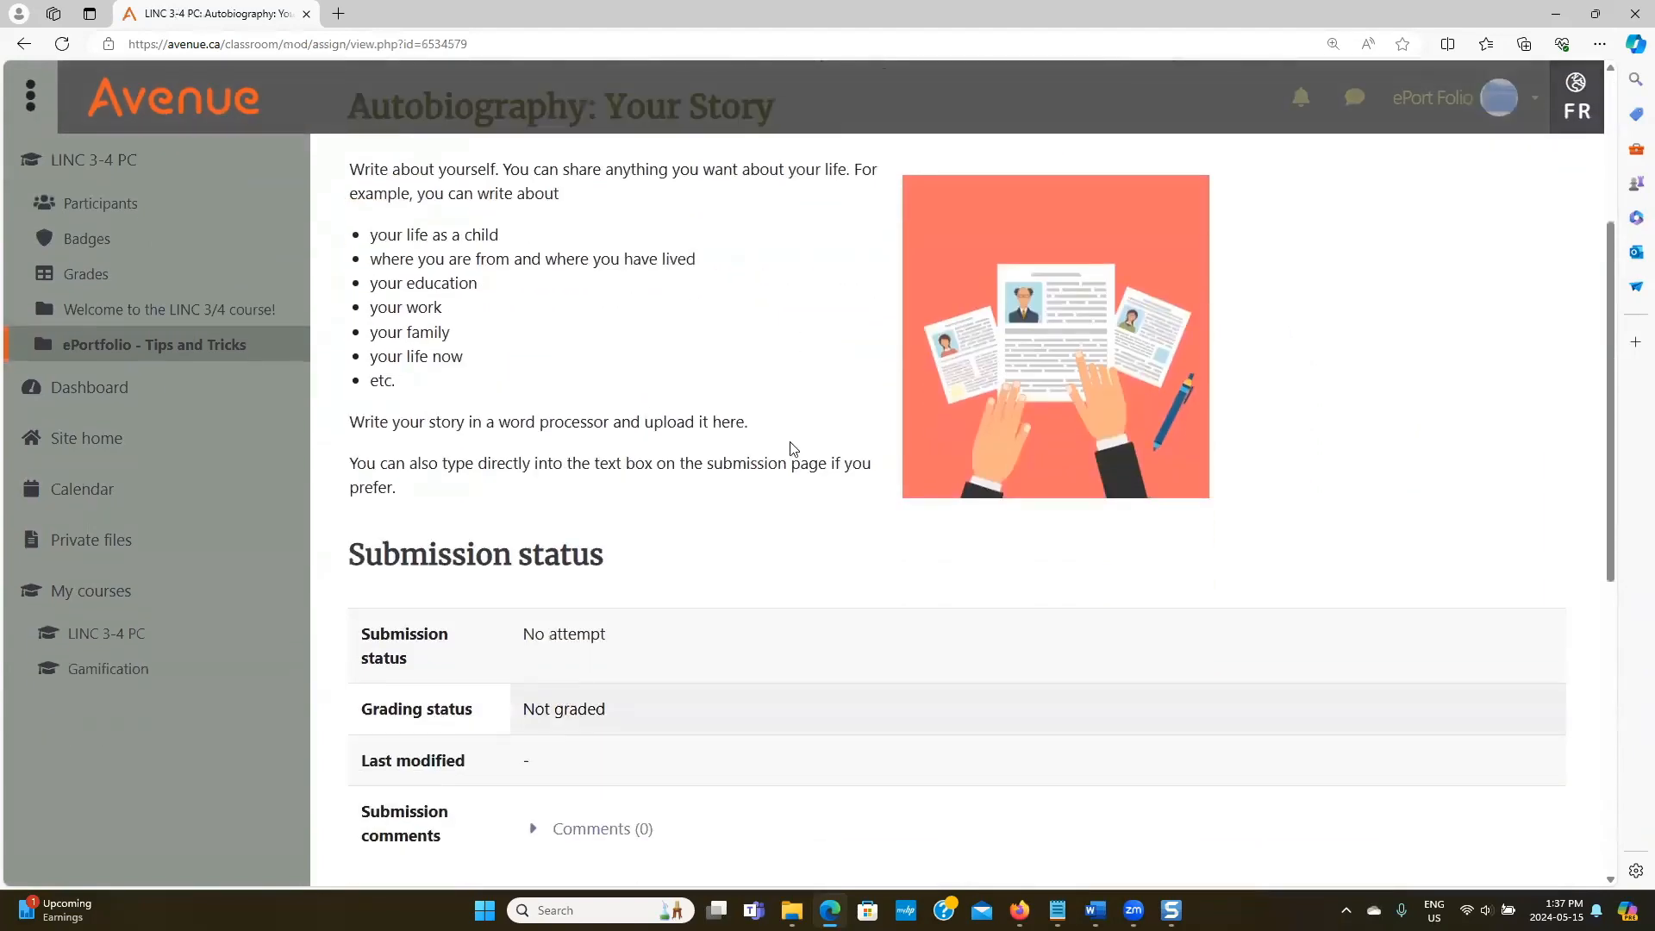
click(983, 548)
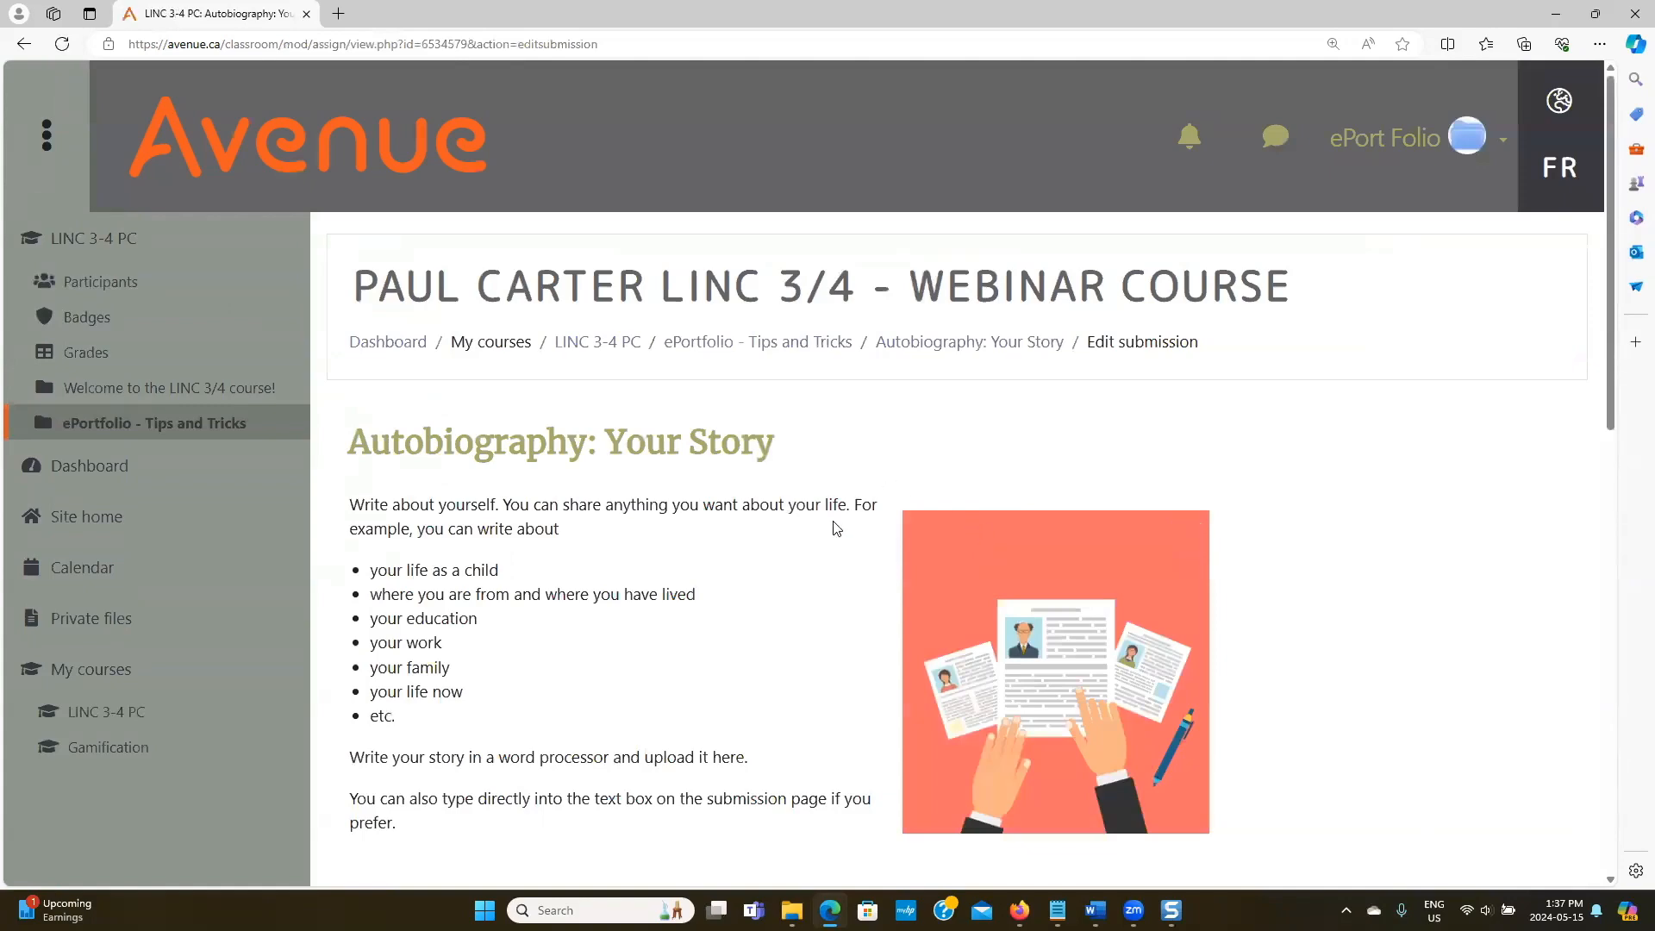
scroll(833, 524, down, 6)
scroll(833, 524, down, 3)
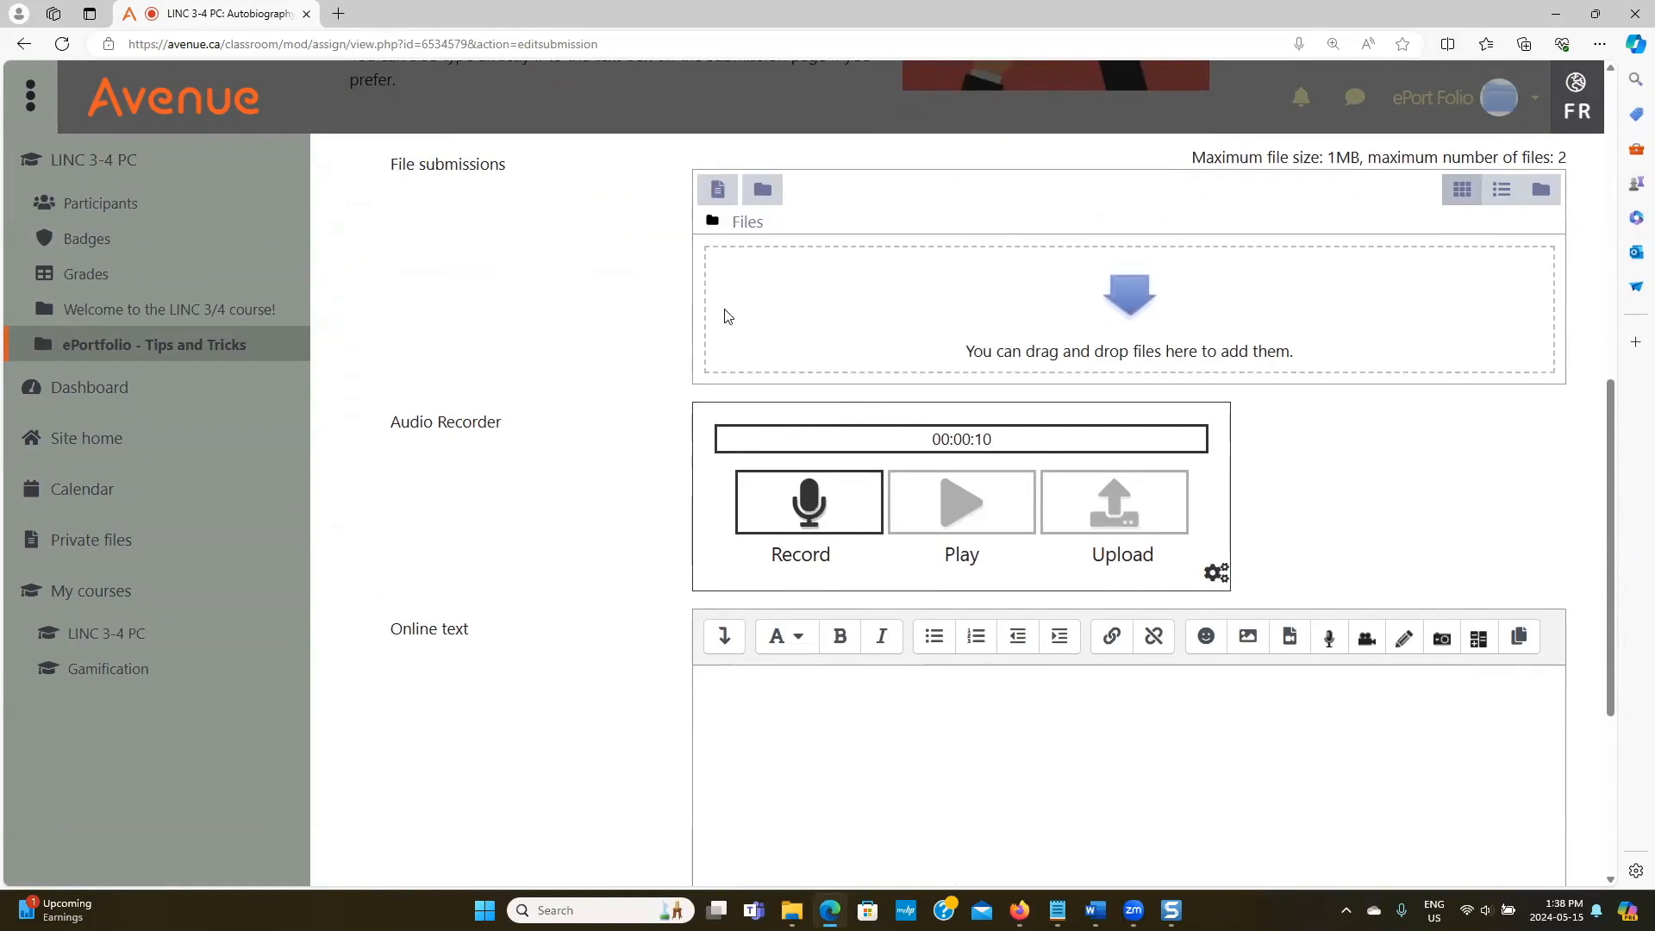
Add the PDF and Word versions of Autobiography assignment from the ePortfolio - Tips and Tricks folder to the file submissions.
key(alt+Tab)
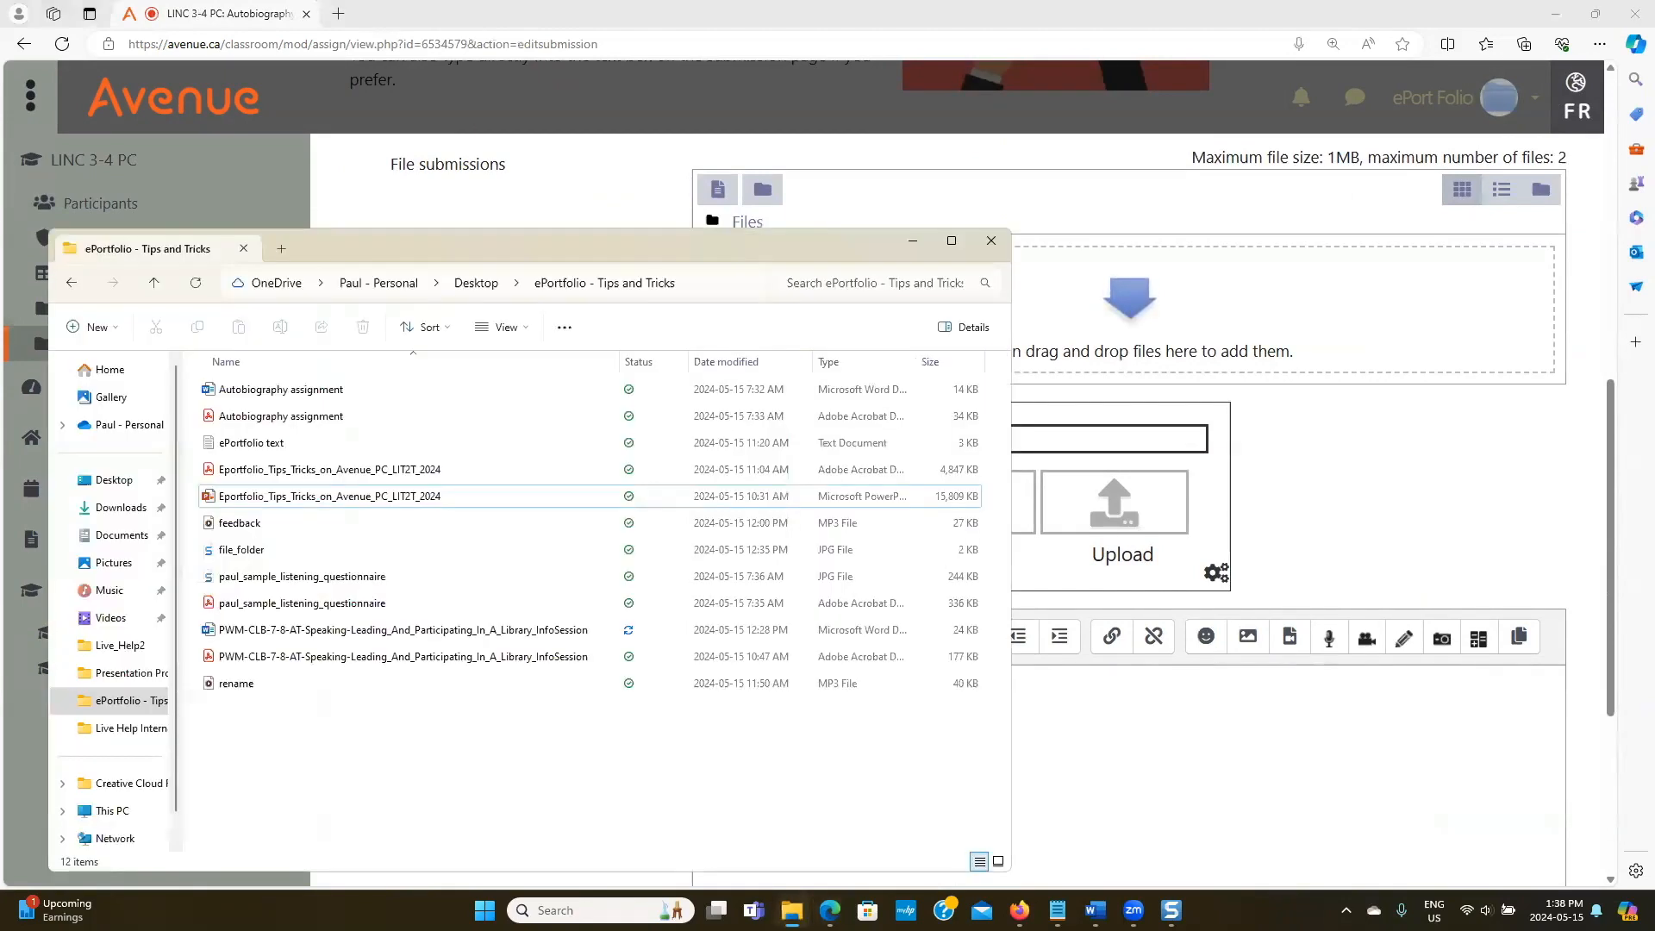
drag(729, 250, 678, 134)
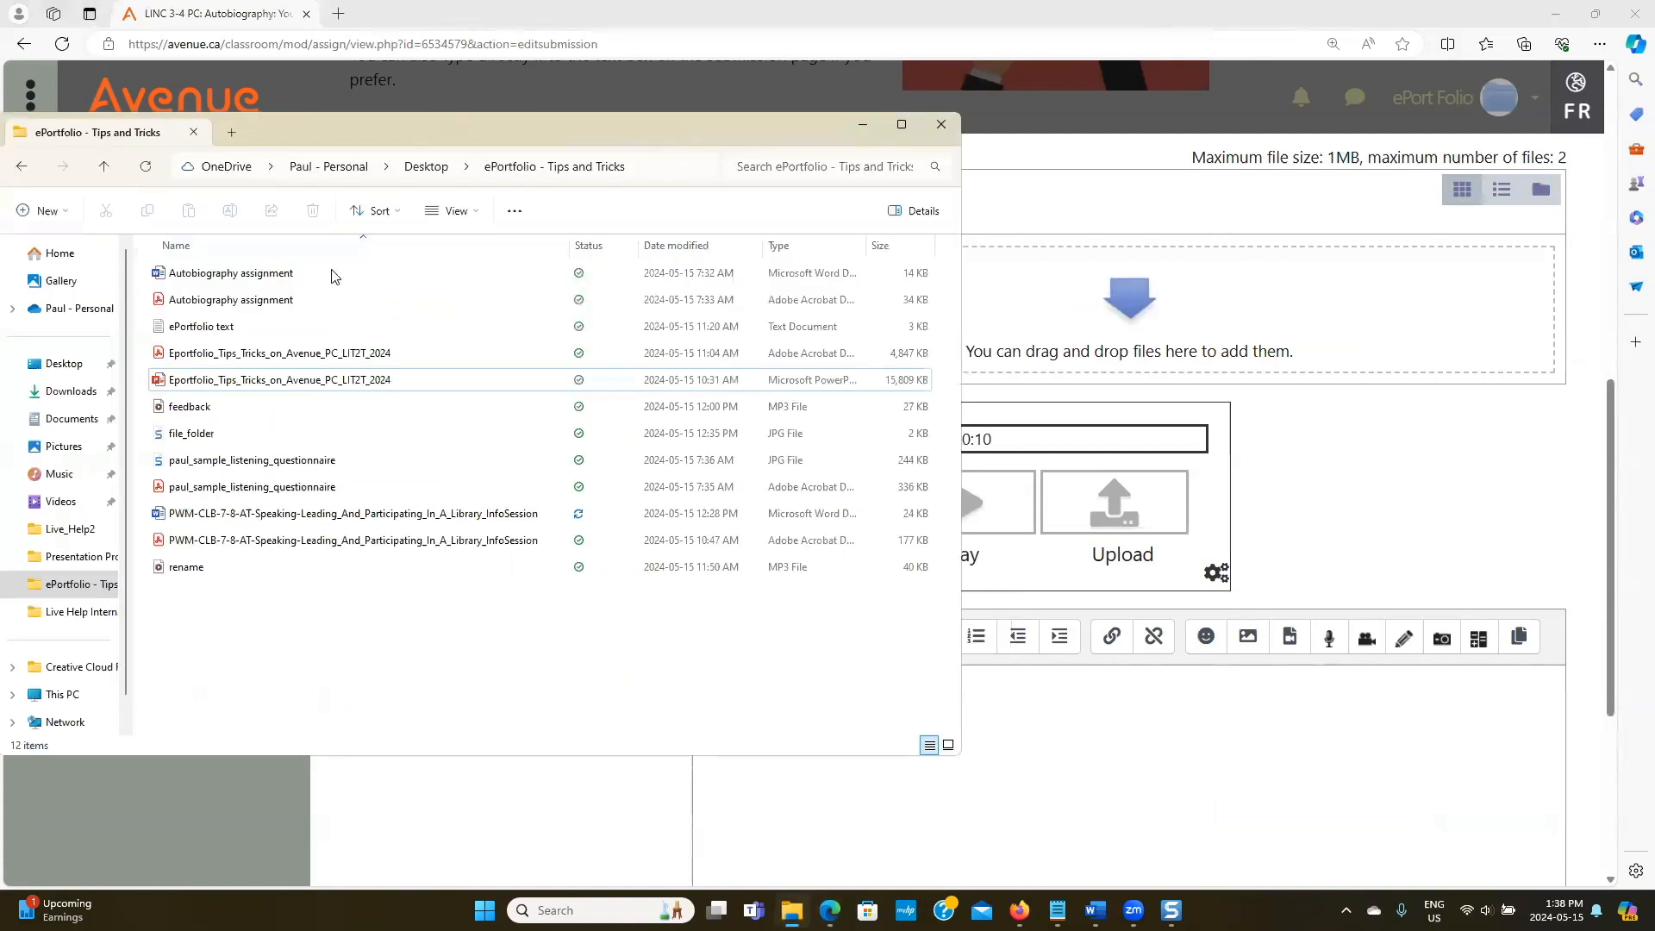
click(284, 304)
drag(284, 304, 891, 344)
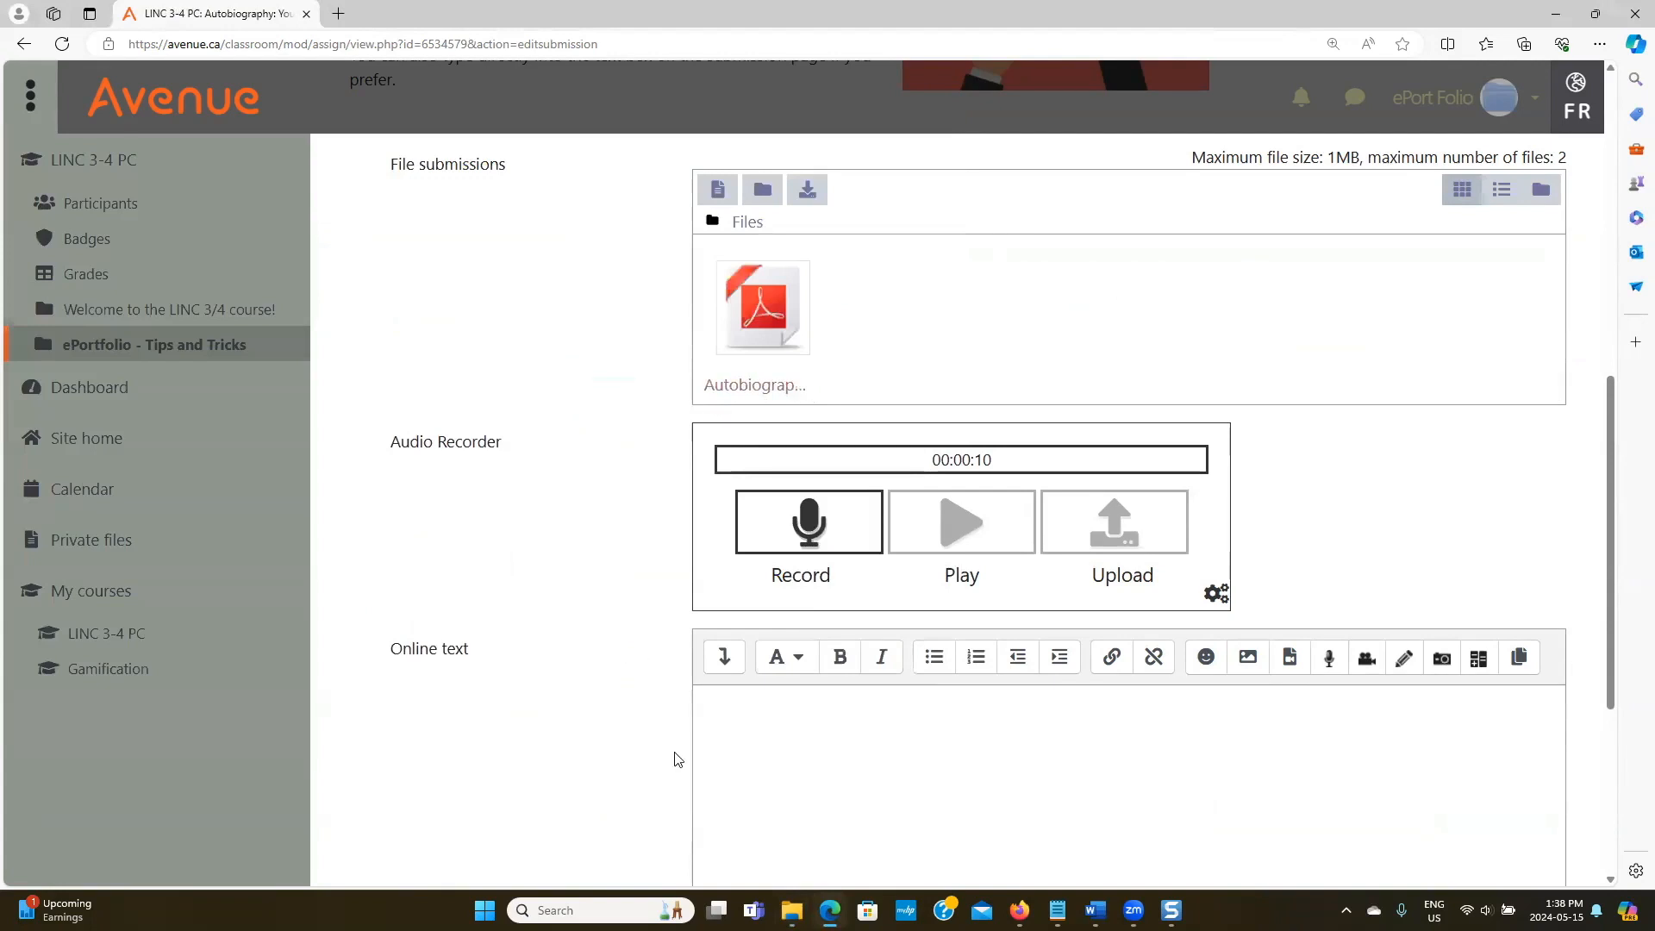
mouse_move(792, 910)
click(793, 811)
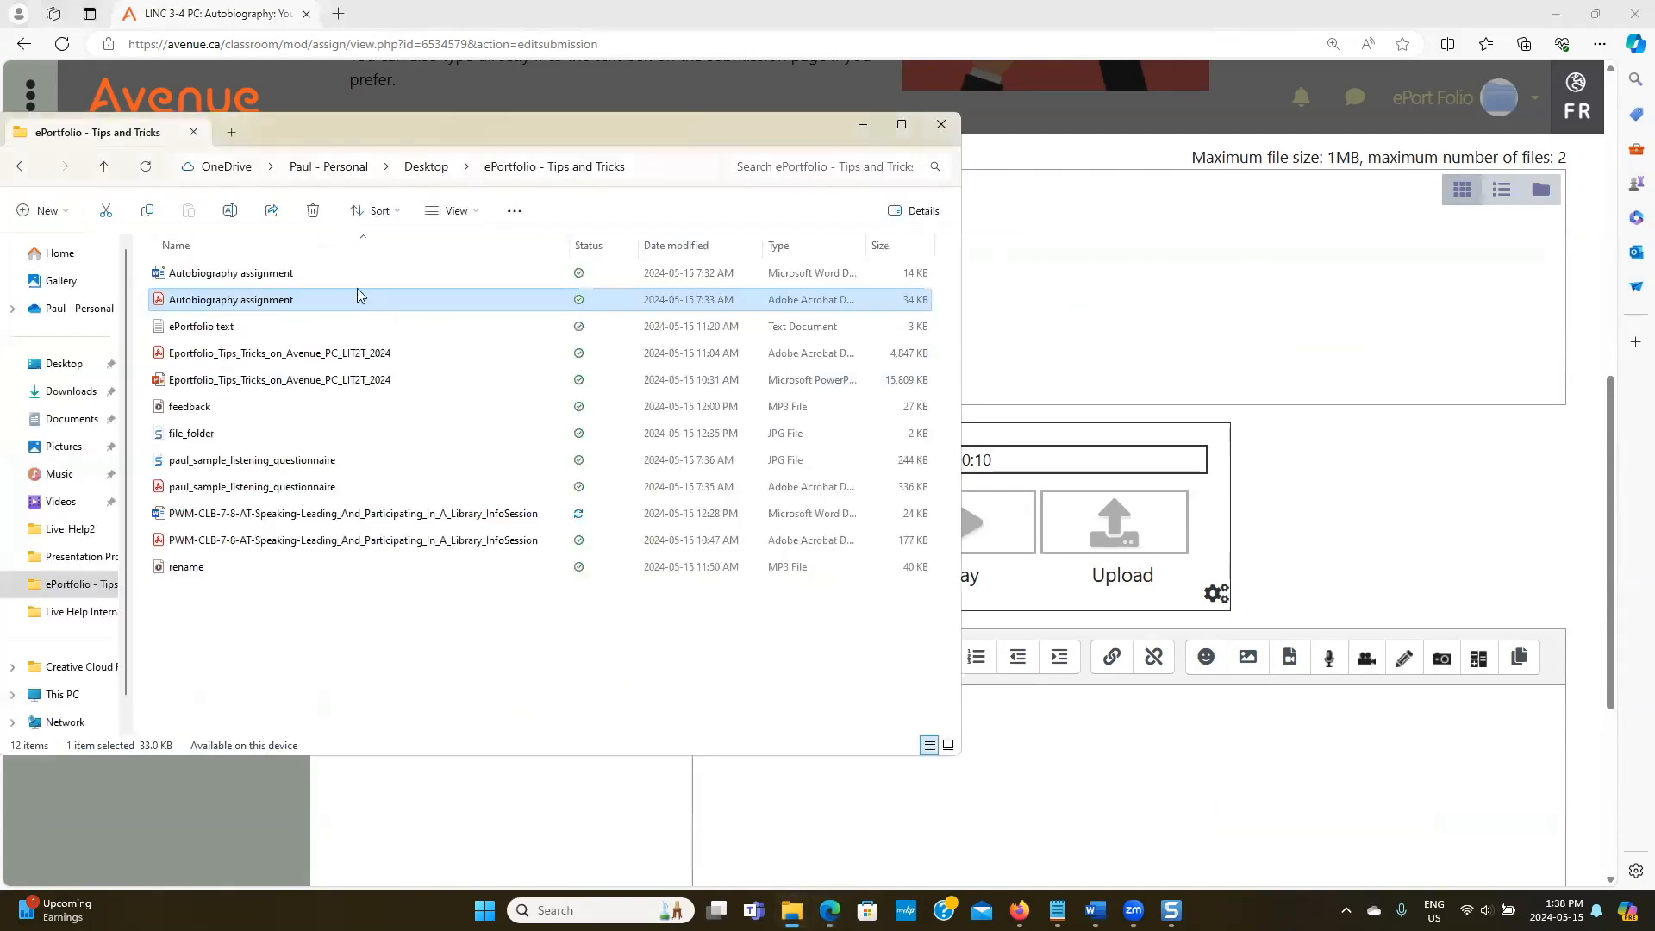
click(283, 274)
drag(464, 274, 1156, 343)
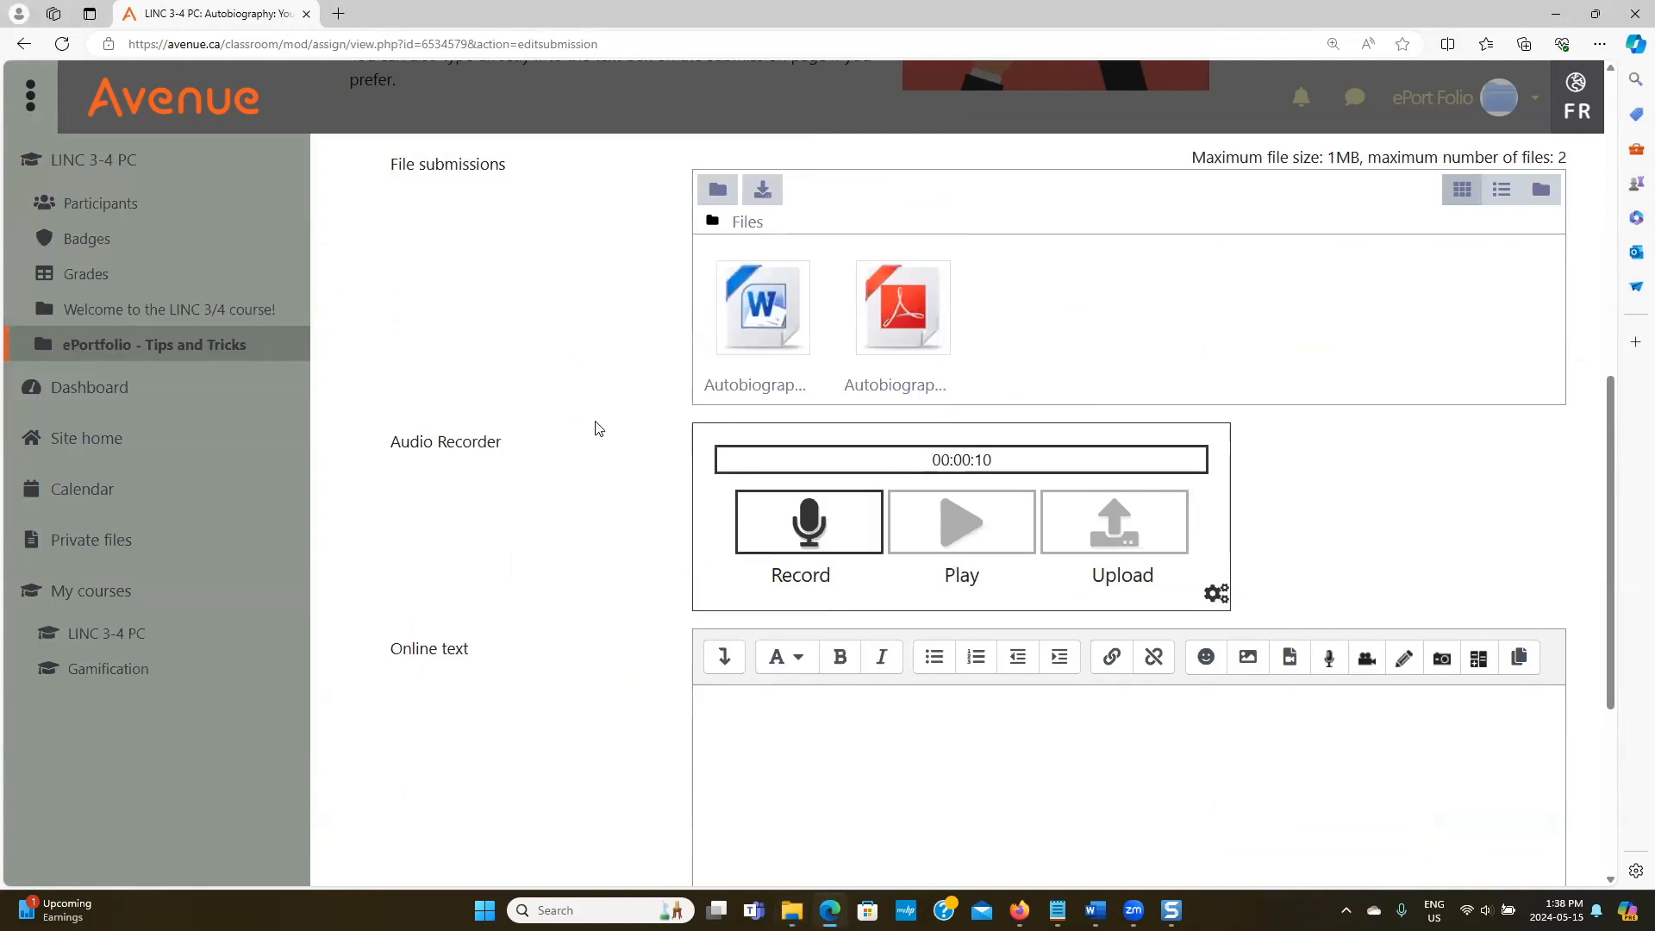
Record an audio clip of about 5 seconds in the Audio Recorder, play it back and upload it.
click(794, 540)
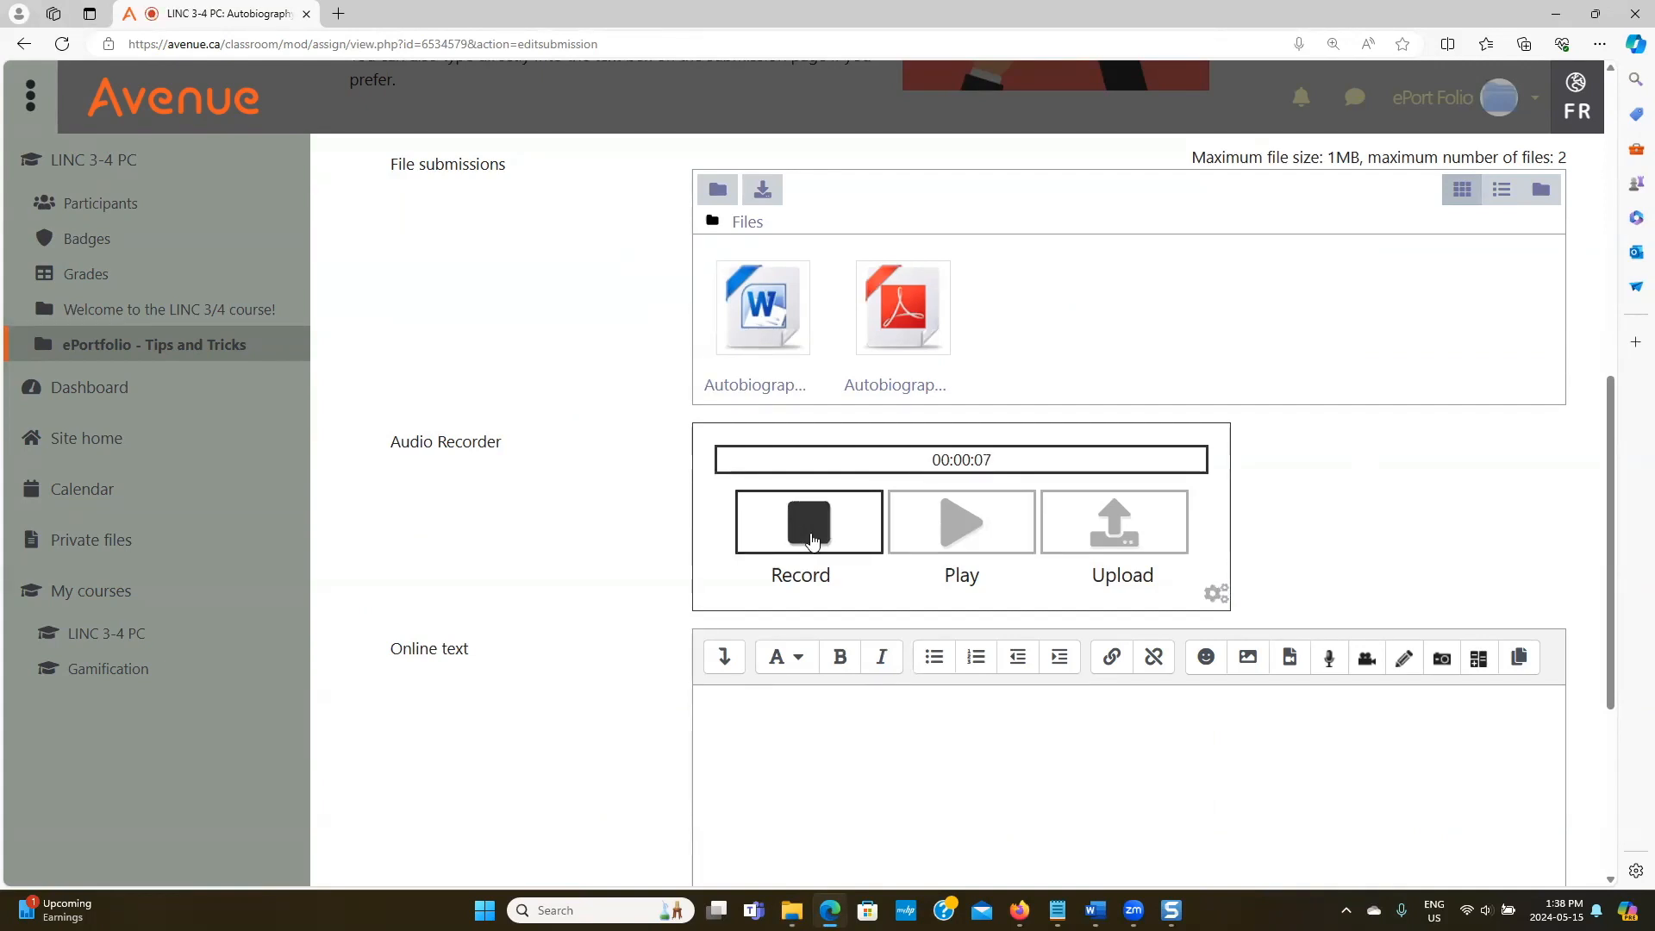
click(812, 539)
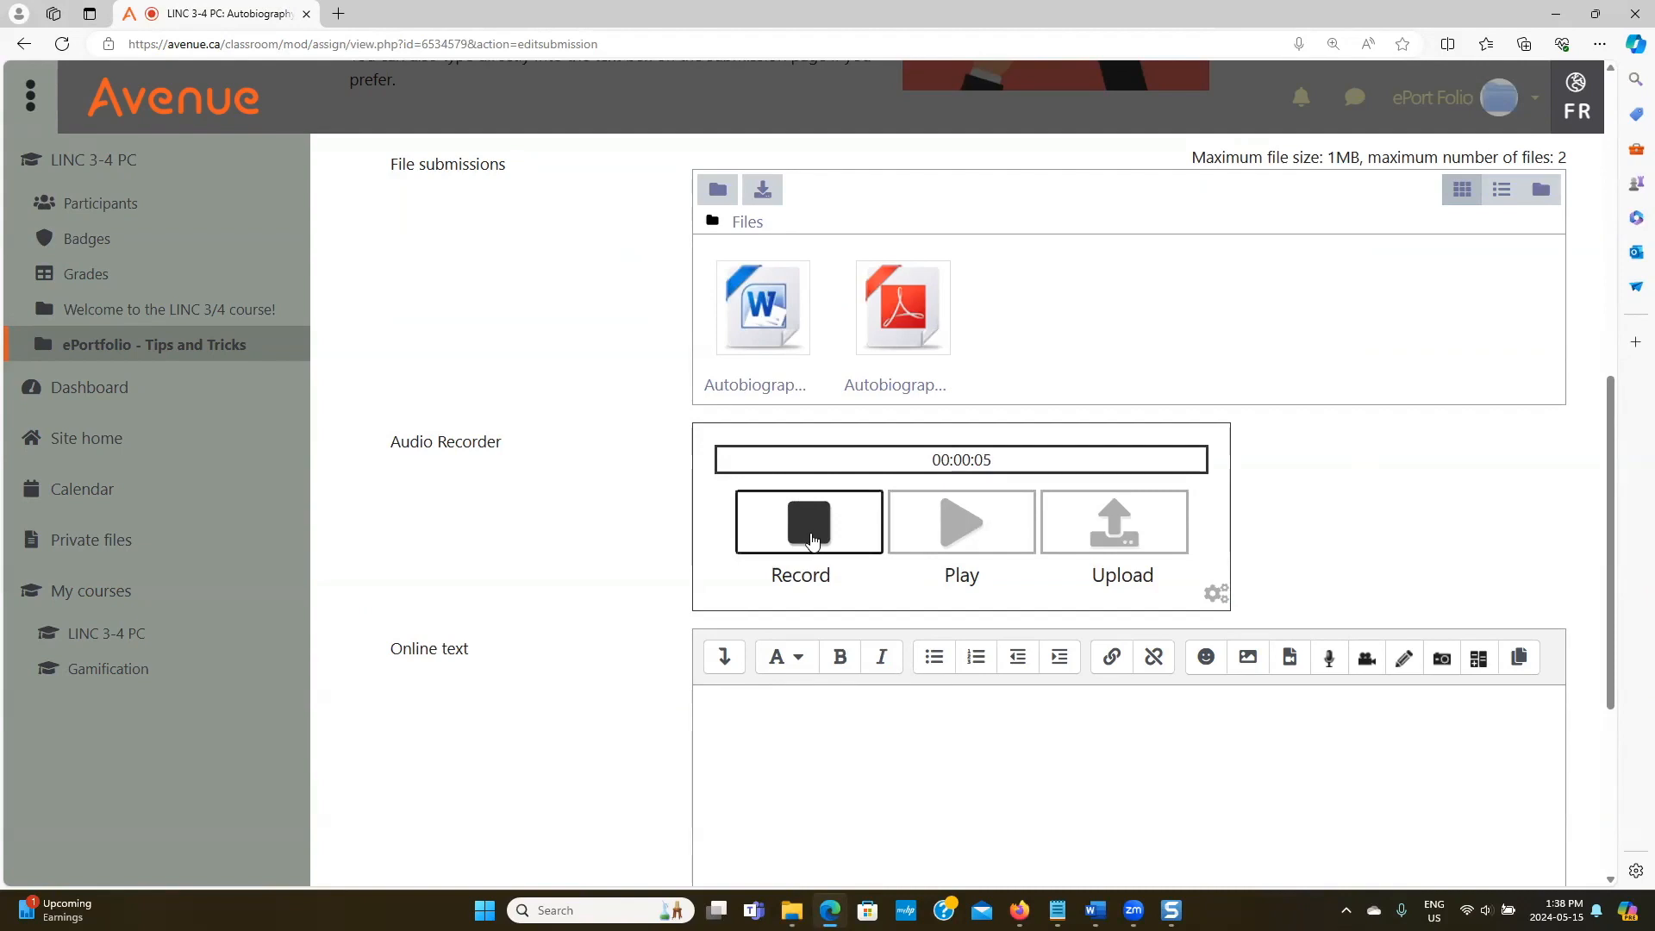
click(968, 537)
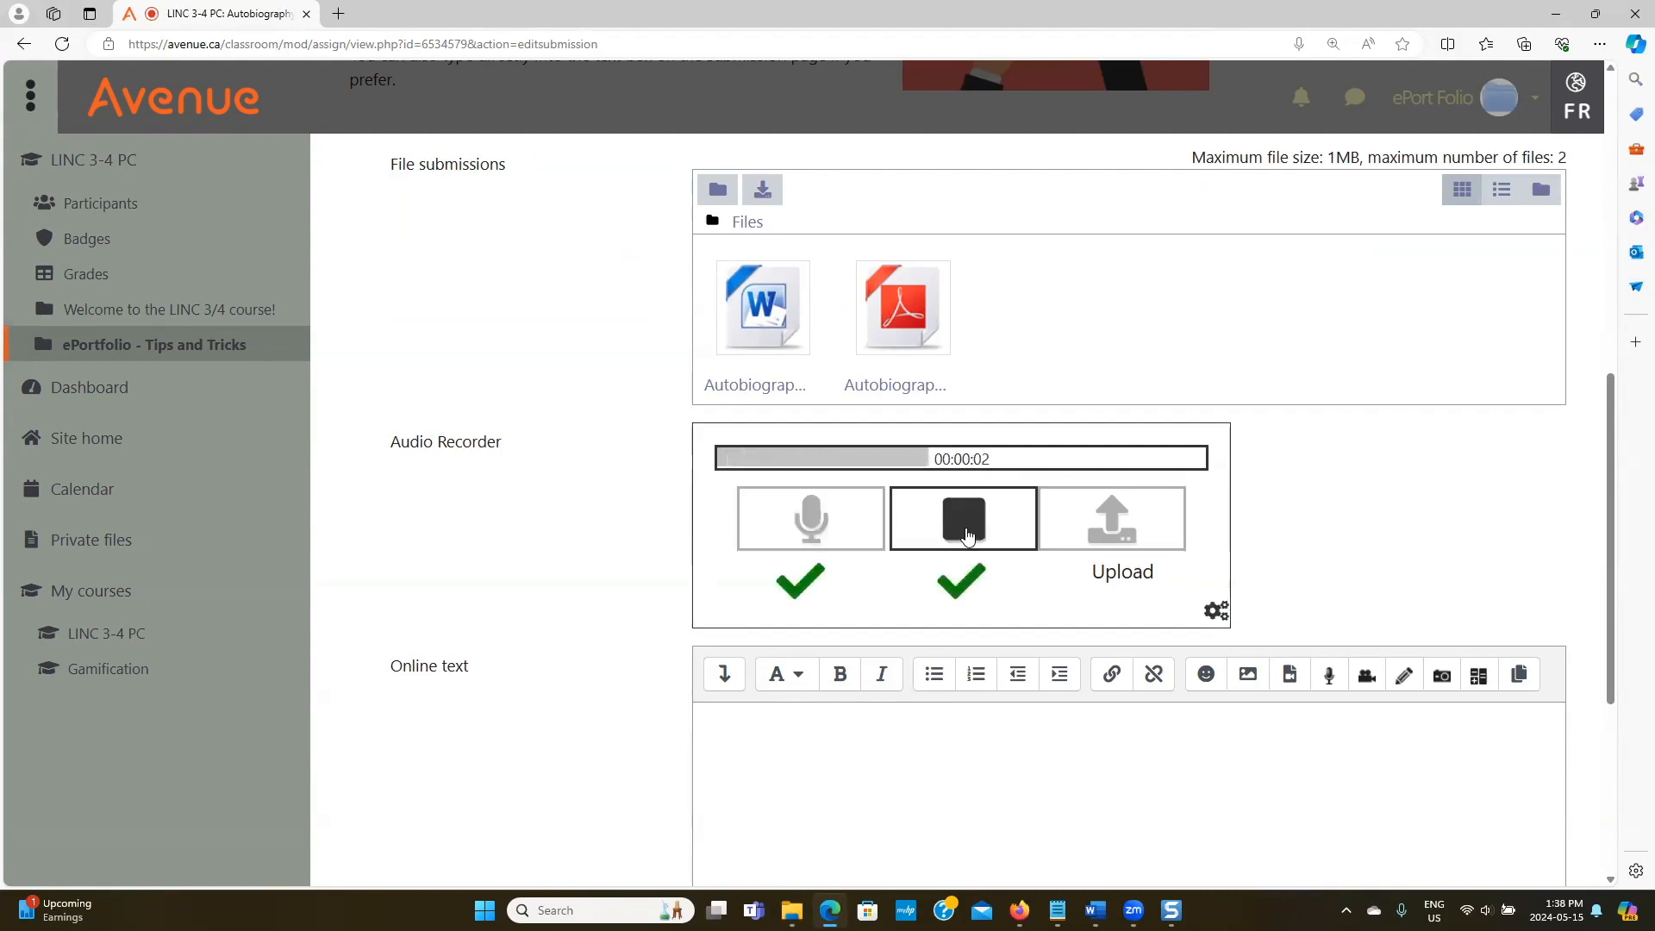
click(1108, 530)
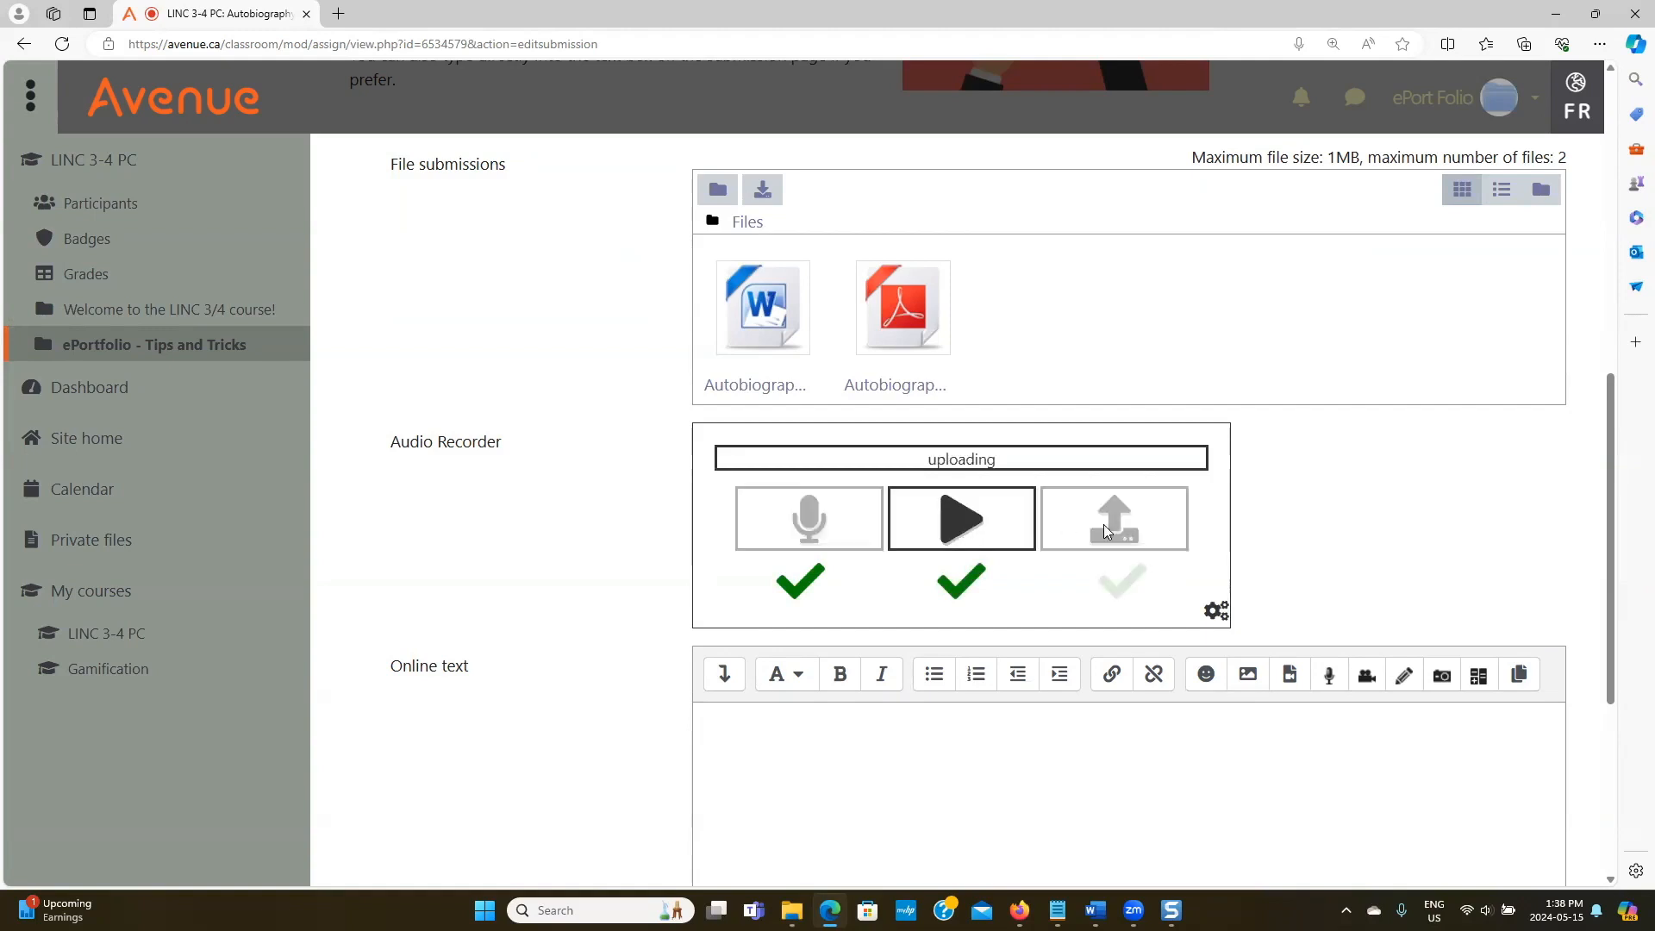
Copy the autobiography paragraphs from the ePortfolio text notes into the submission's Online text and save the changes.
scroll(531, 549, down, 3)
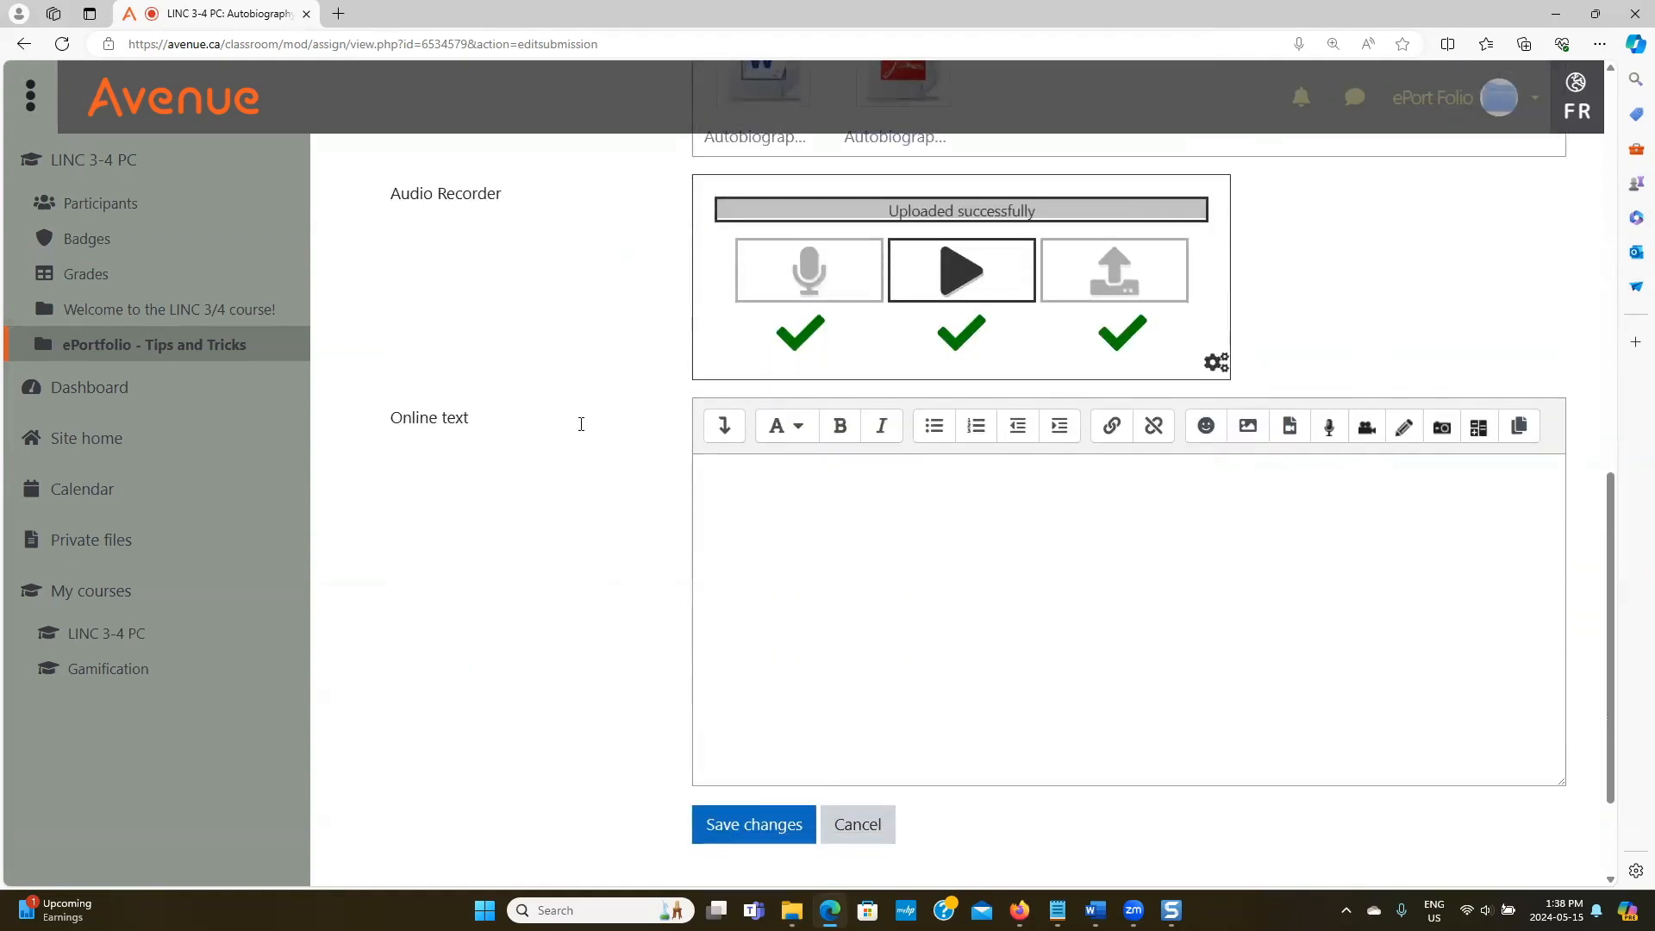
drag(600, 416, 129, 204)
key(ctrl+c)
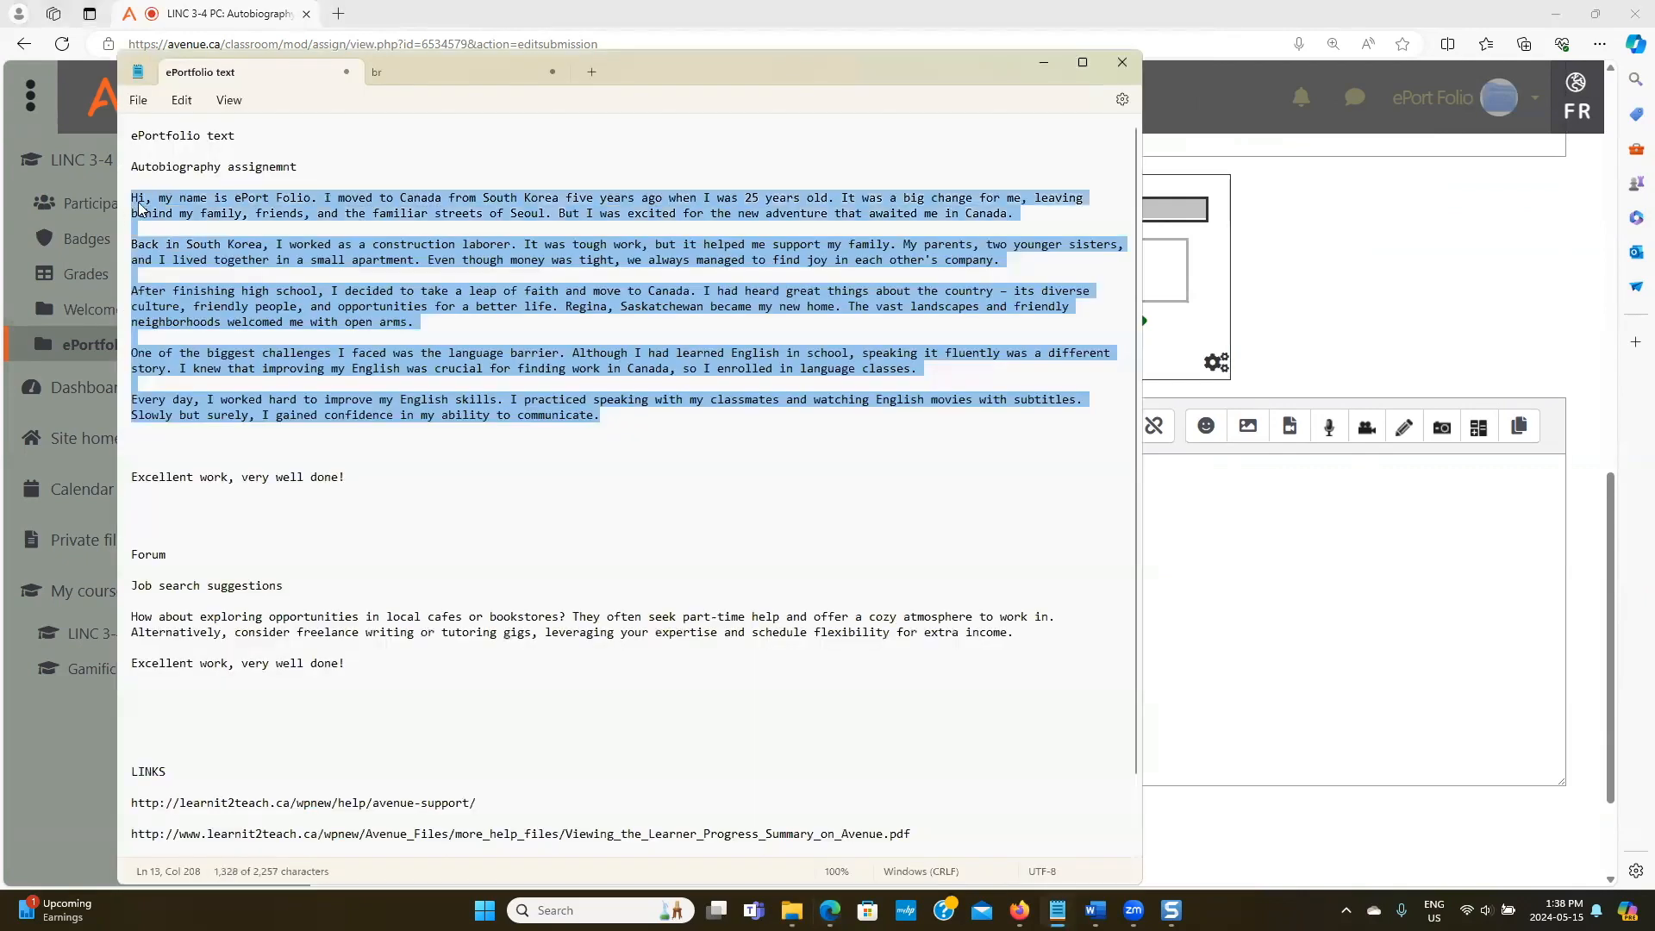
click(1187, 545)
key(ctrl+v)
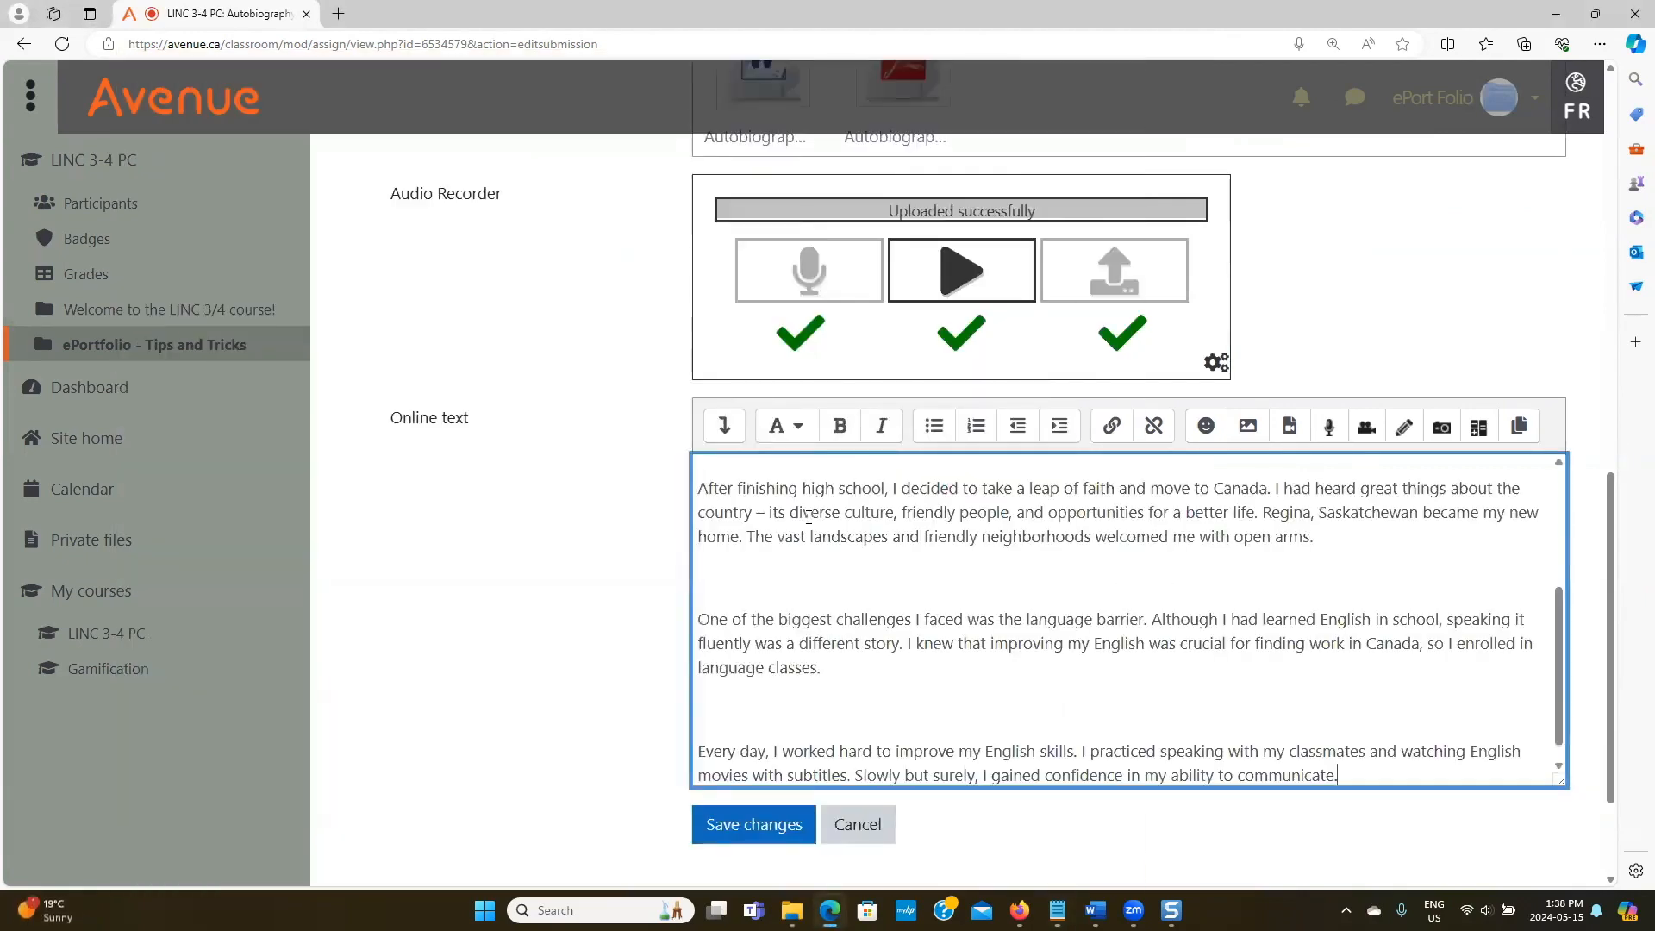
scroll(844, 611, up, 5)
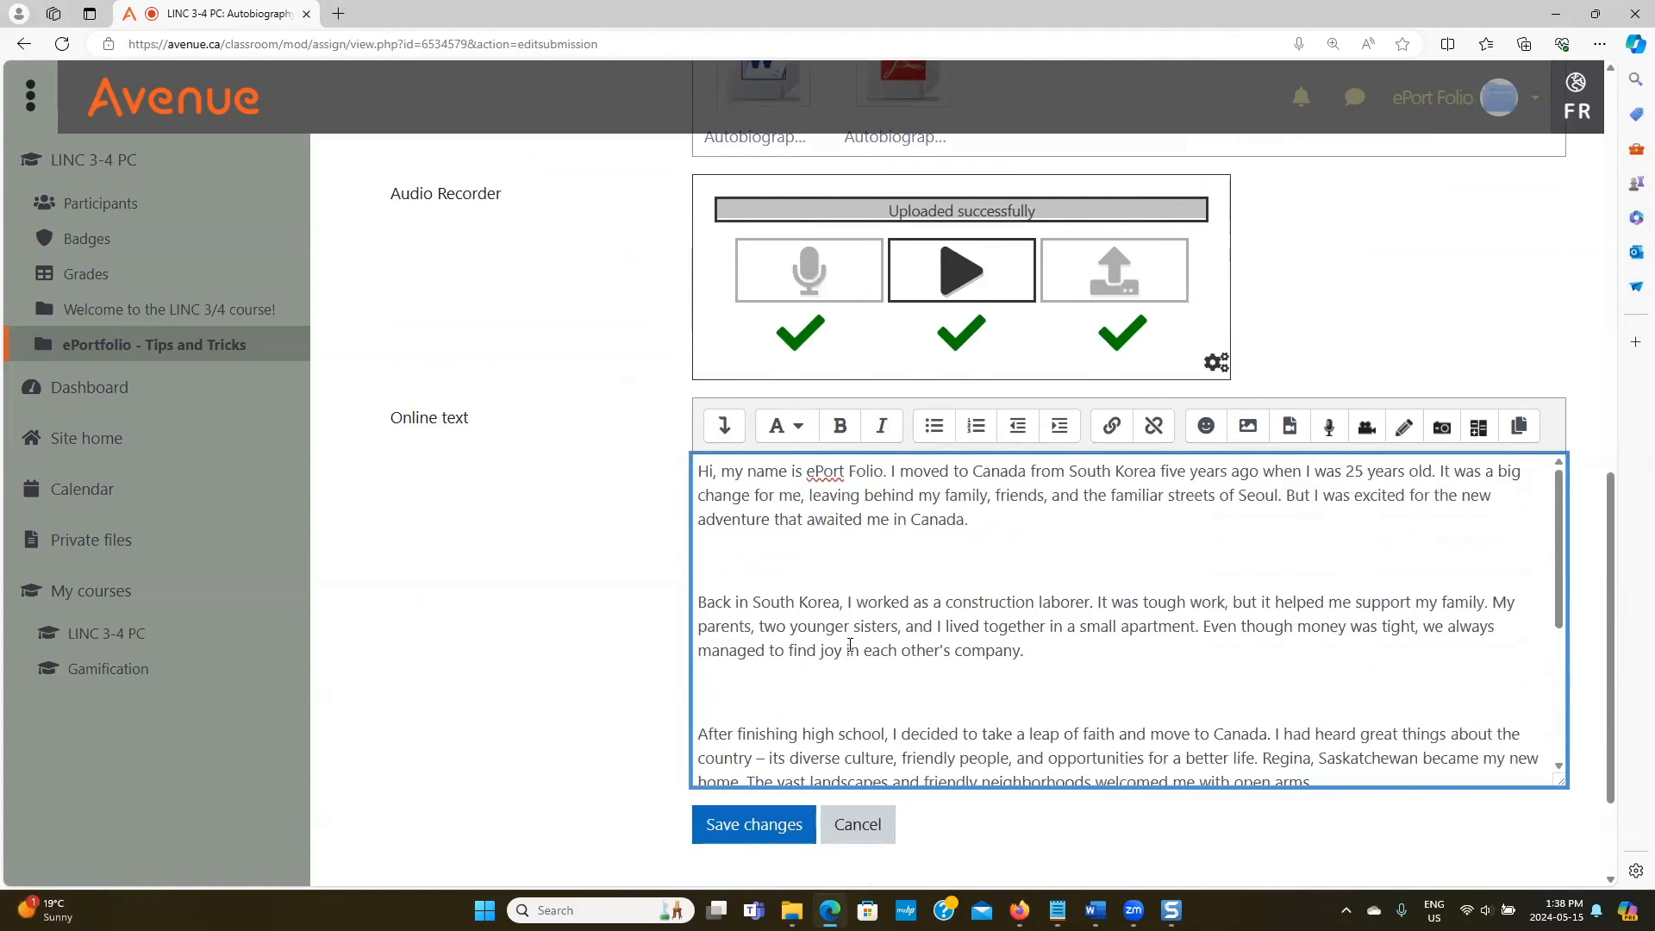
scroll(850, 645, down, 5)
scroll(531, 666, down, 1)
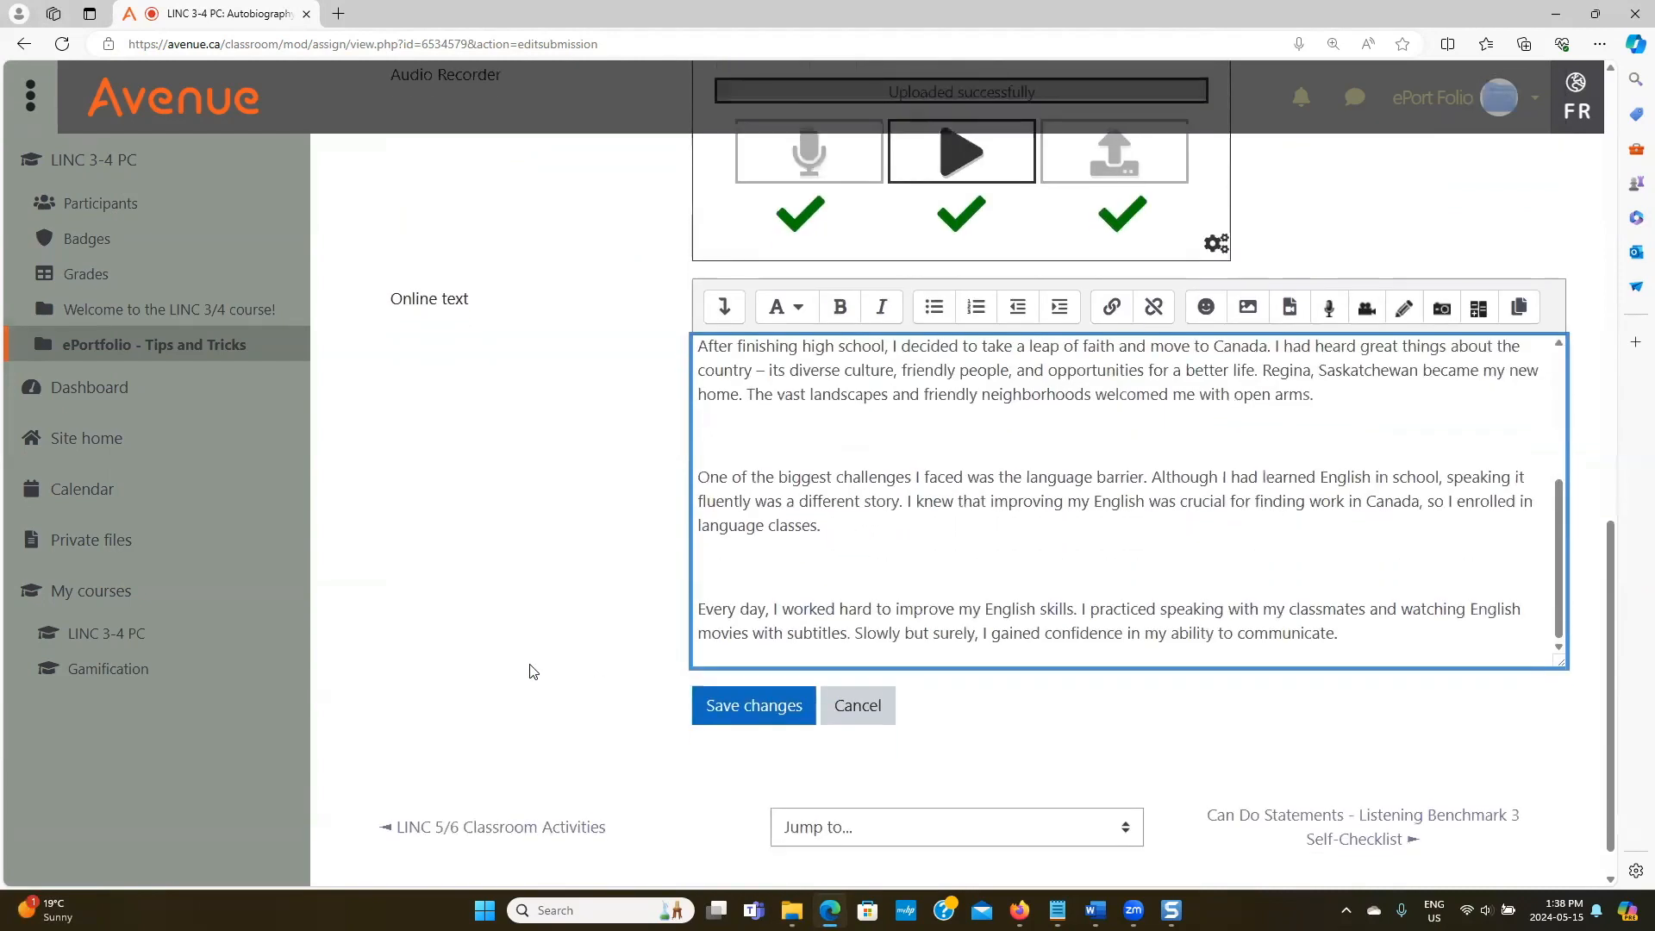
click(774, 714)
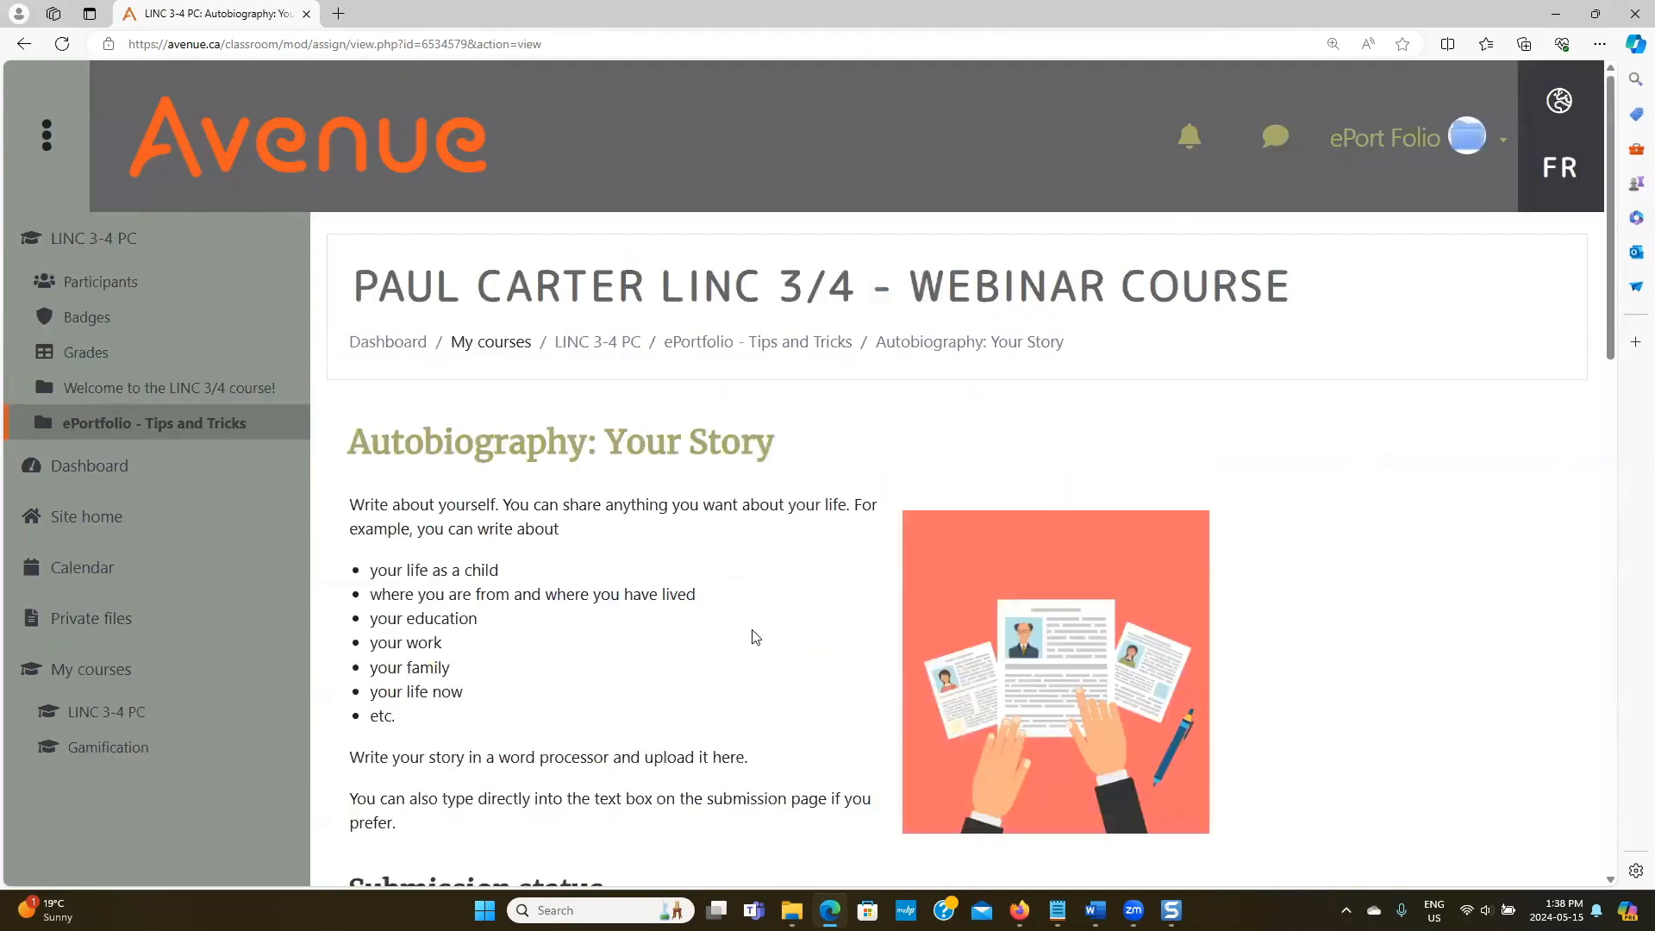
Review the draft submission and submit the assignment for grading, confirming that it is the learner's own work.
scroll(838, 563, down, 8)
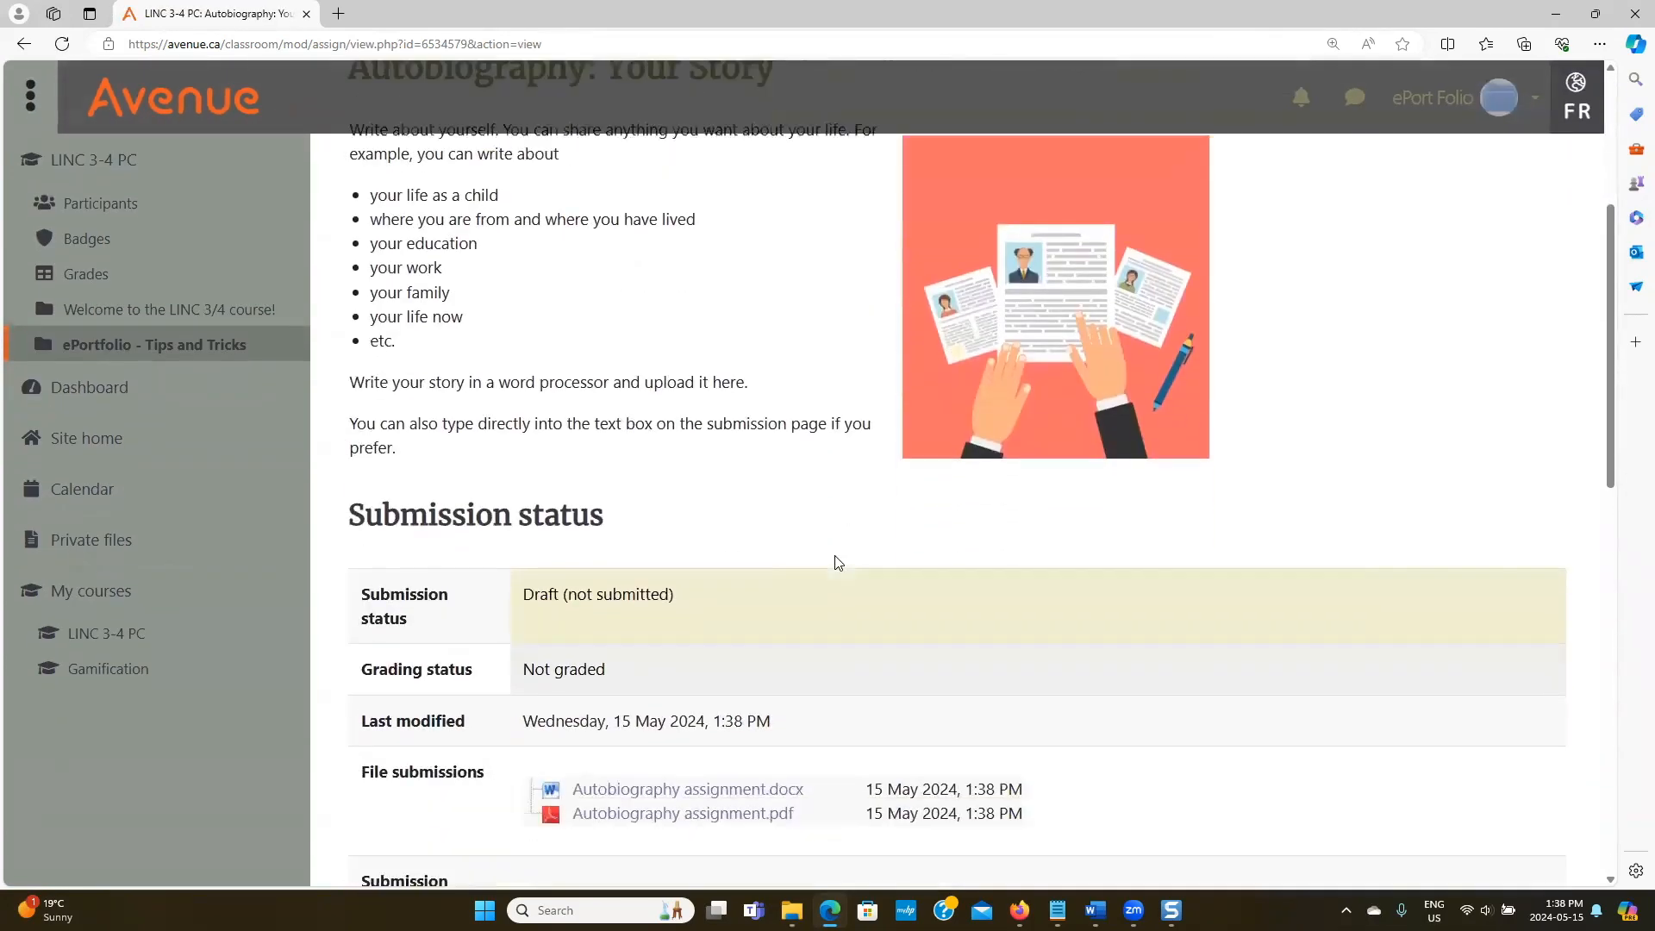
scroll(839, 563, down, 3)
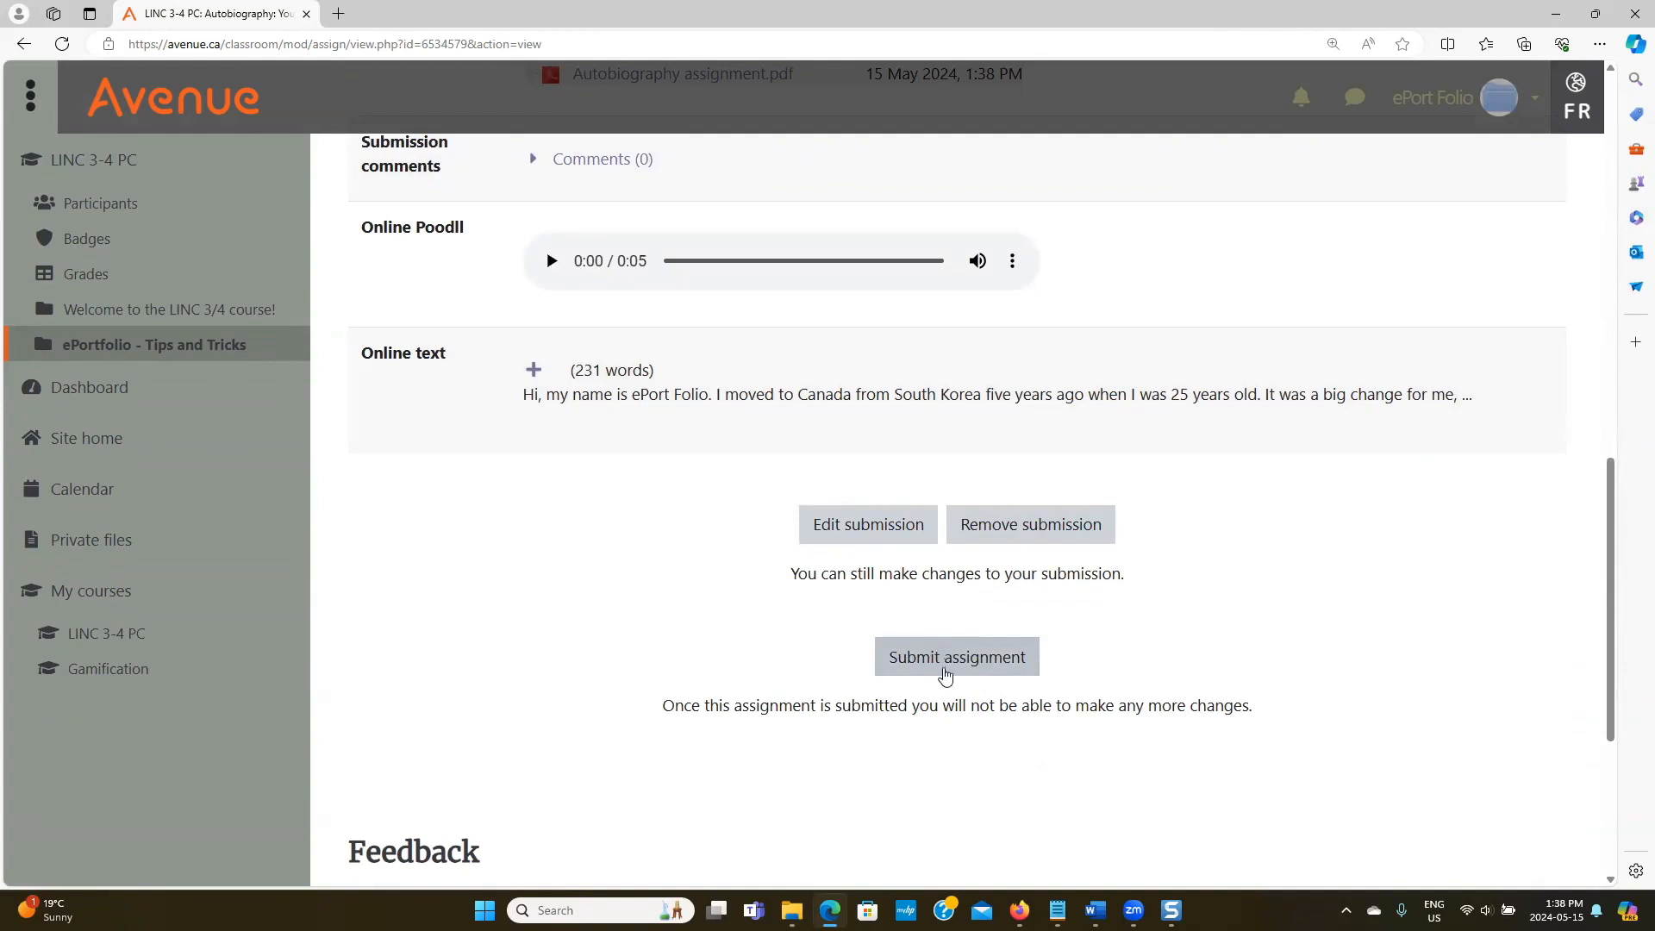
click(949, 670)
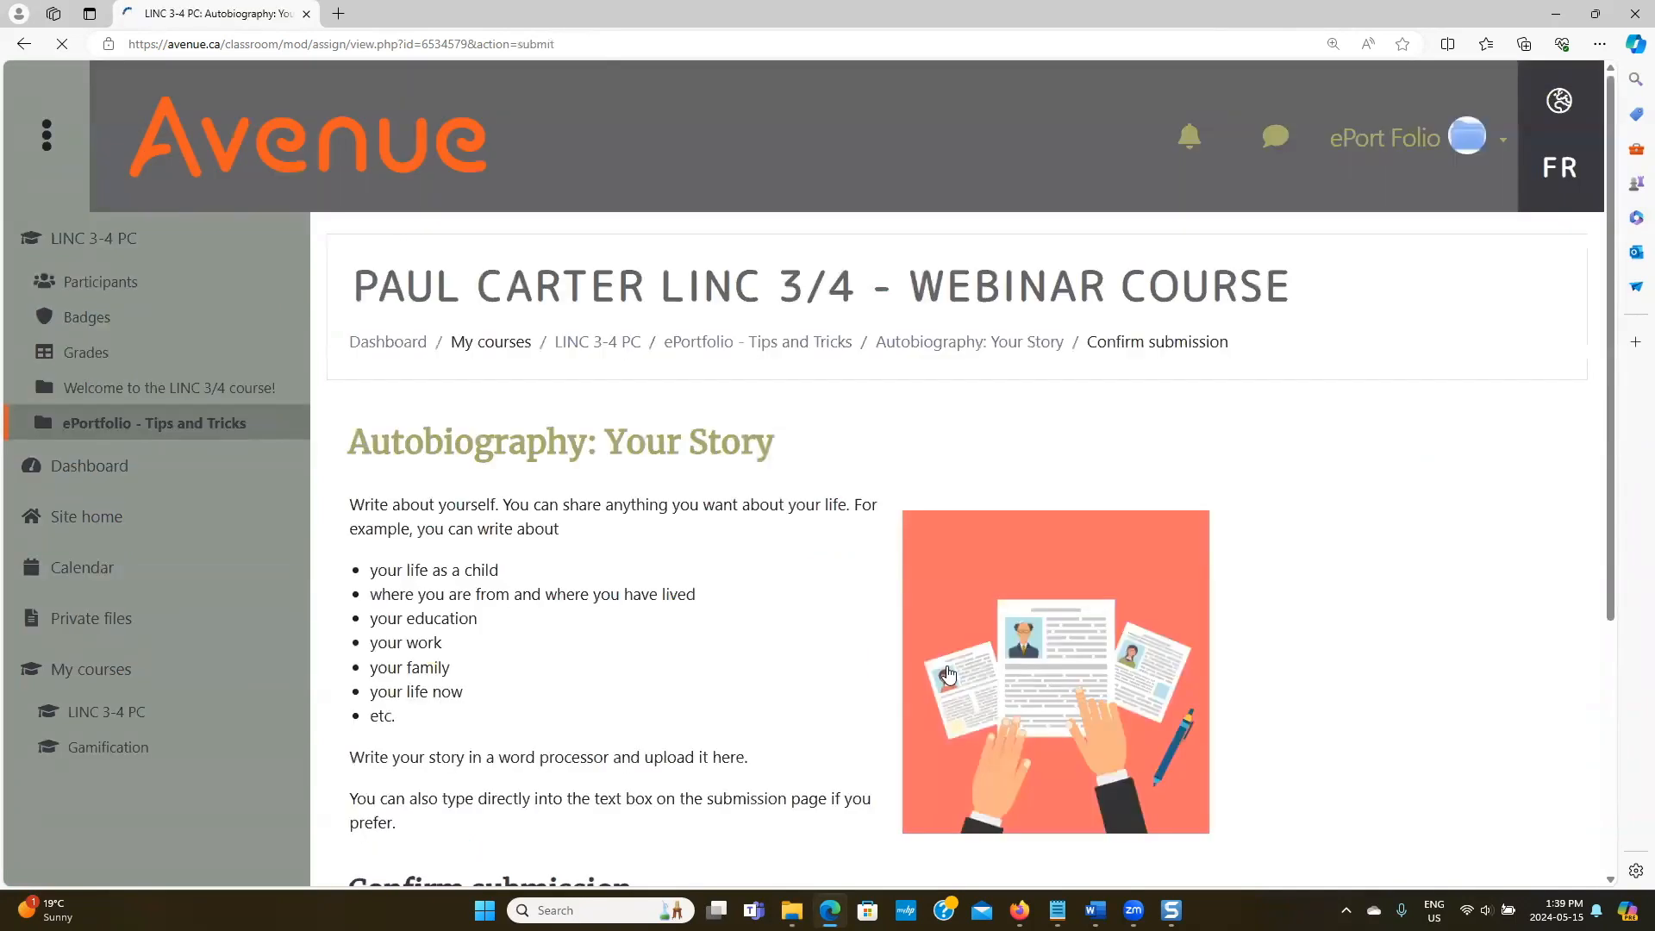
scroll(865, 659, down, 5)
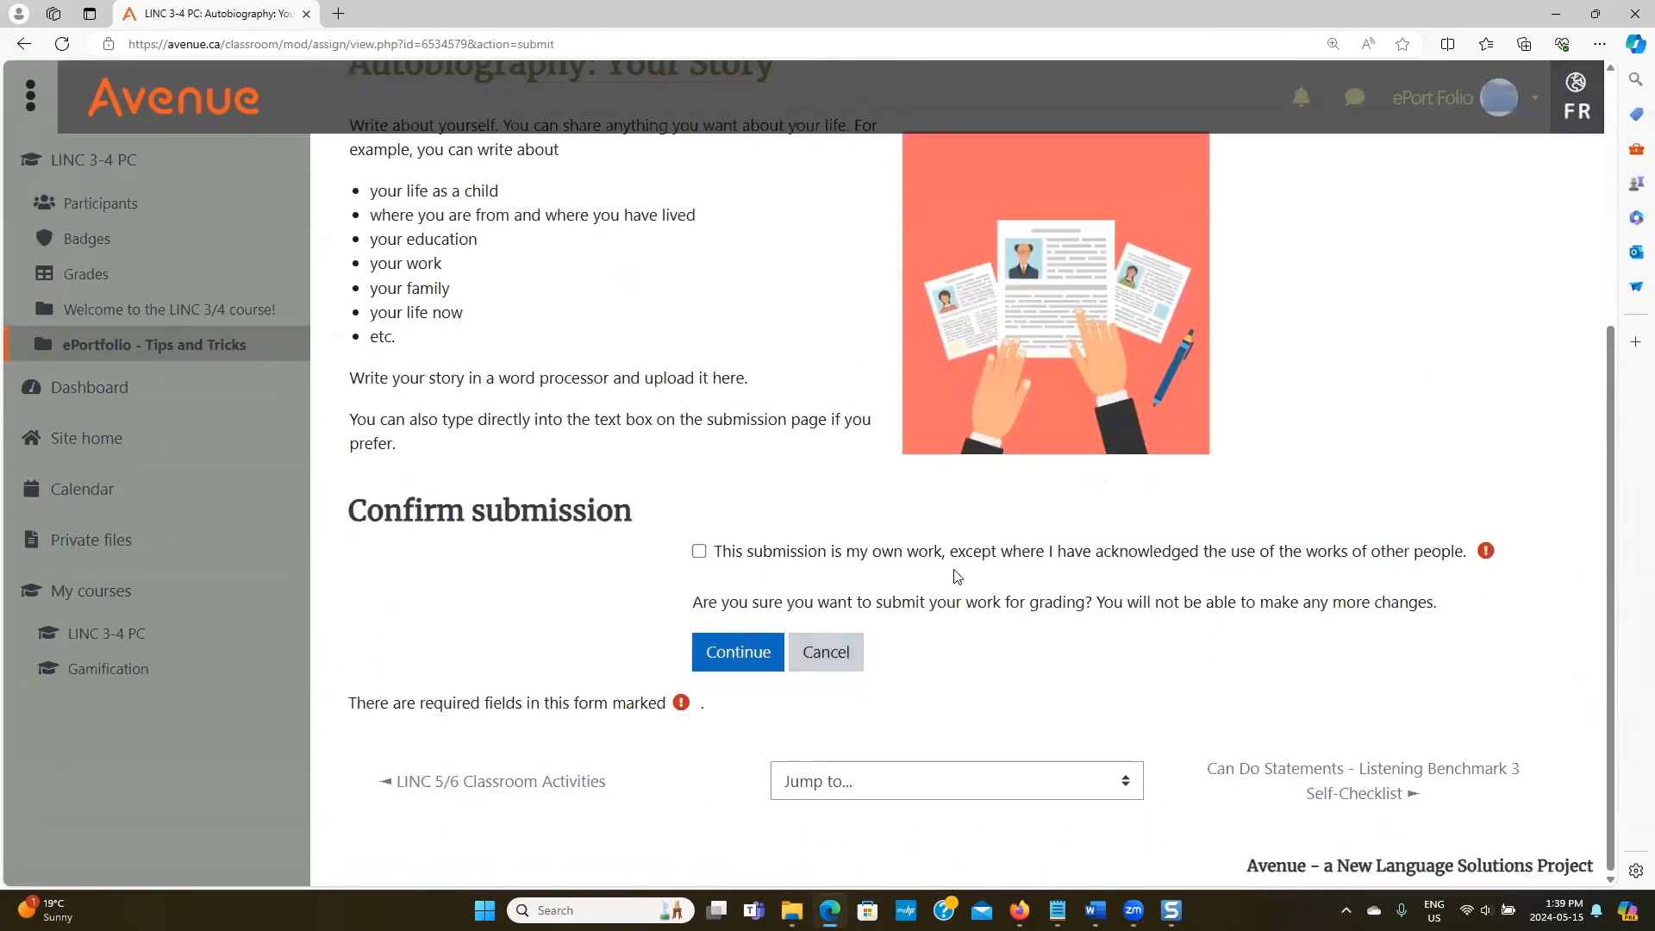
click(700, 552)
click(720, 666)
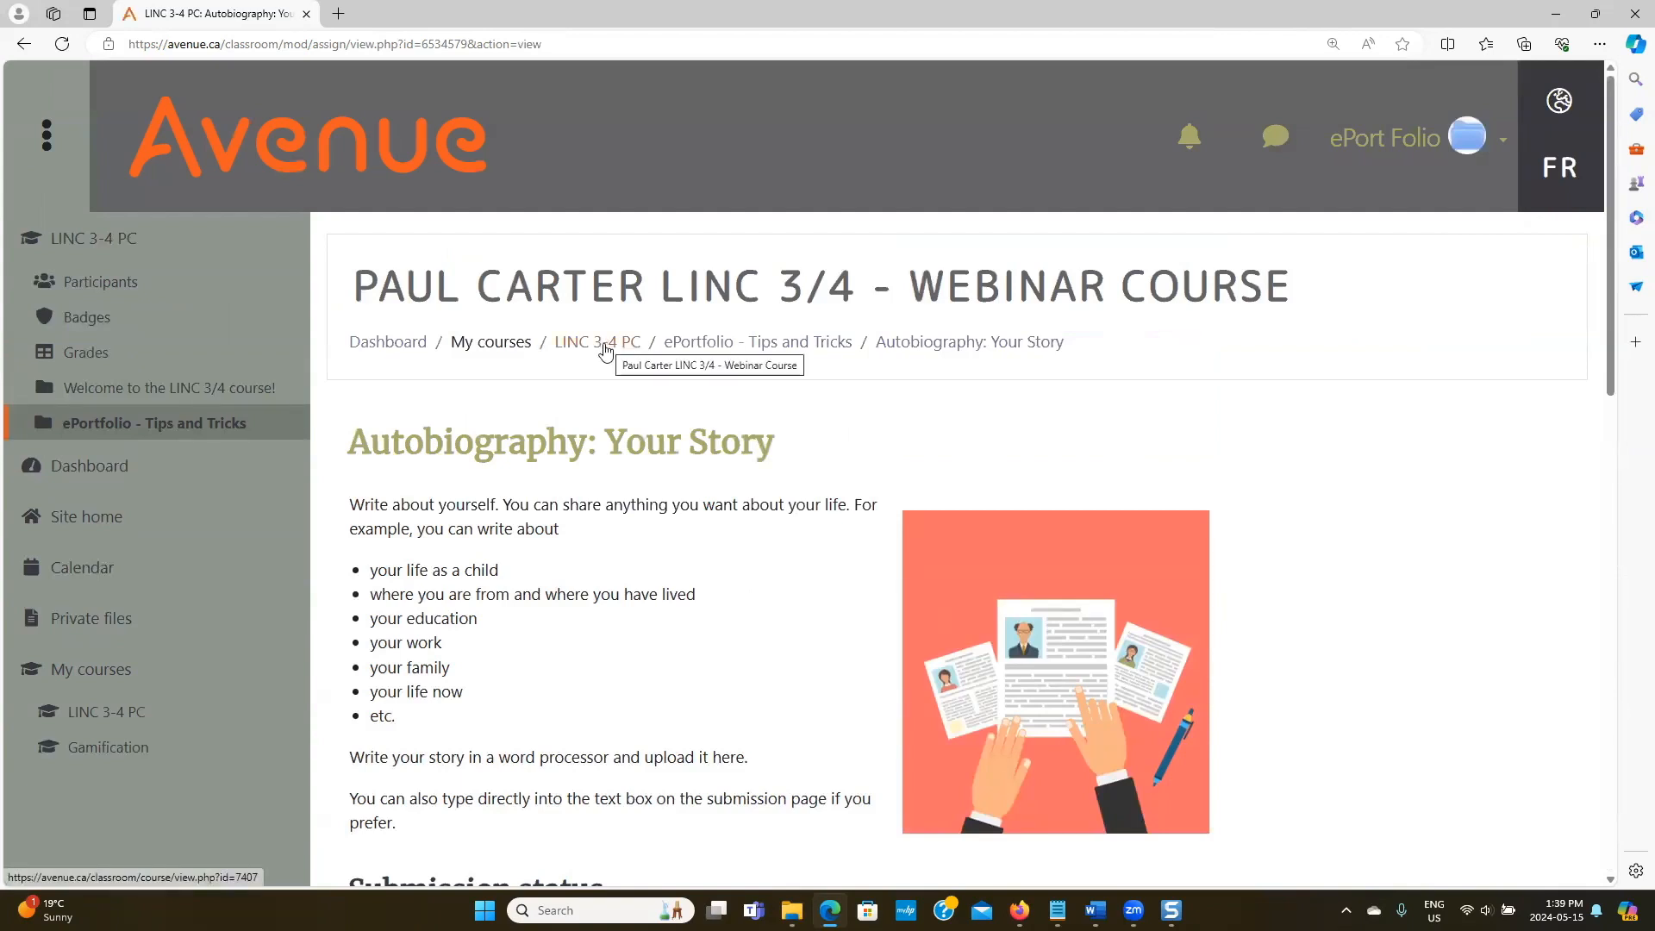
Go to the learner's Binder through the Avenue home page and open the preview of the Autobiography artifact in My Portfolio.
click(346, 165)
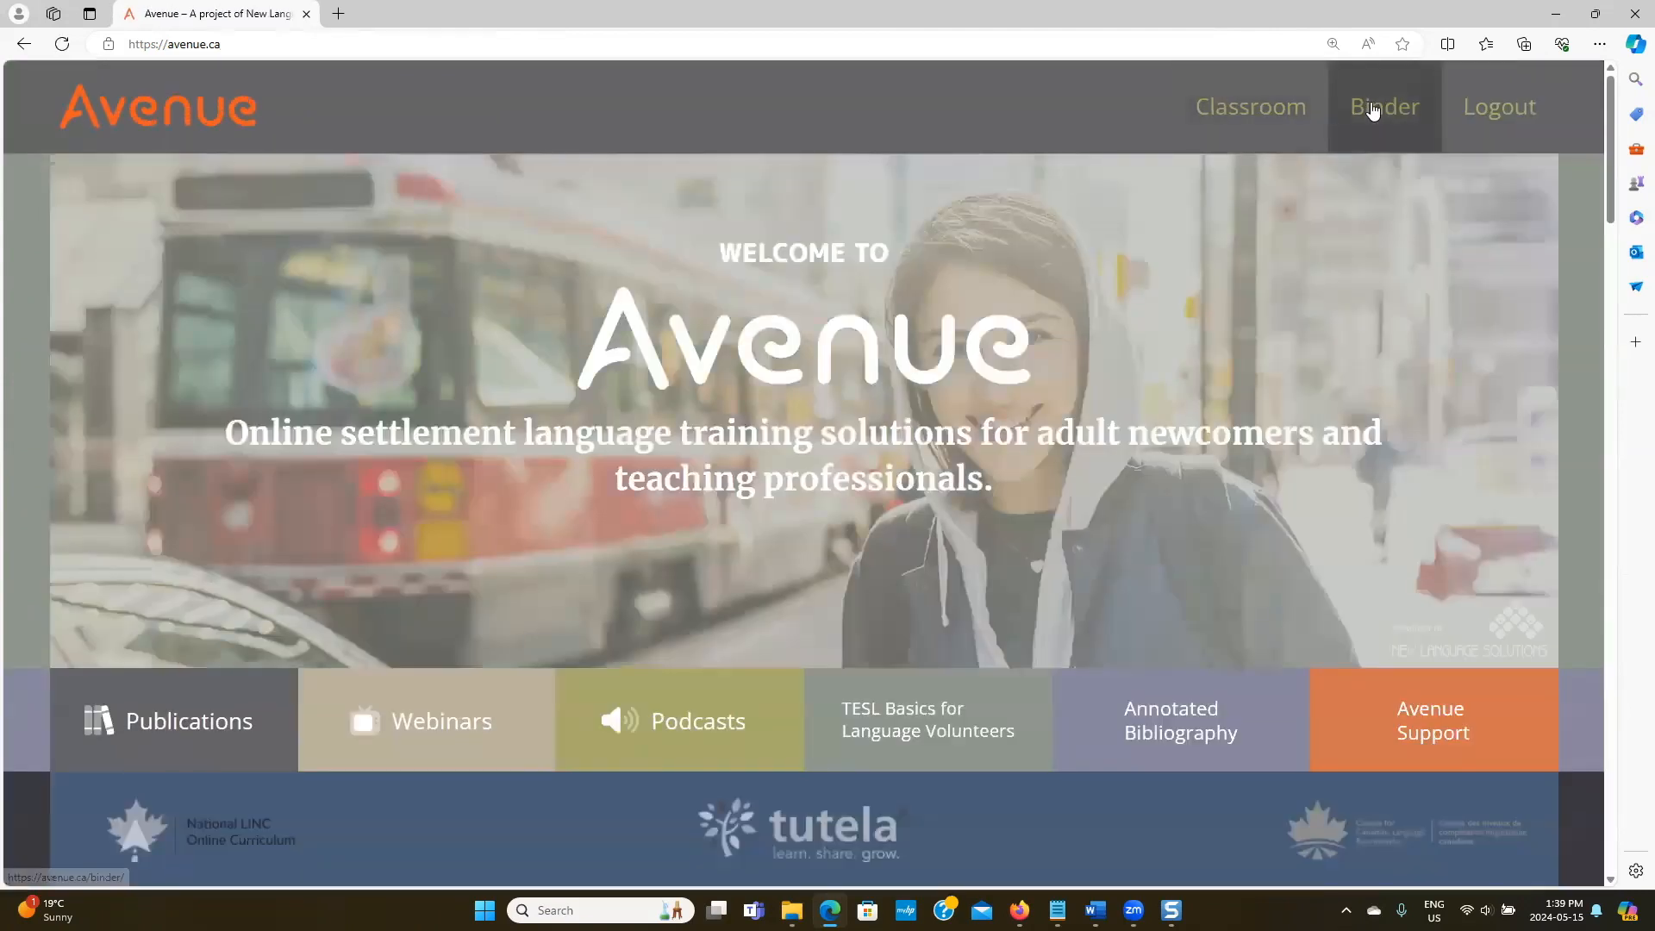
click(1374, 107)
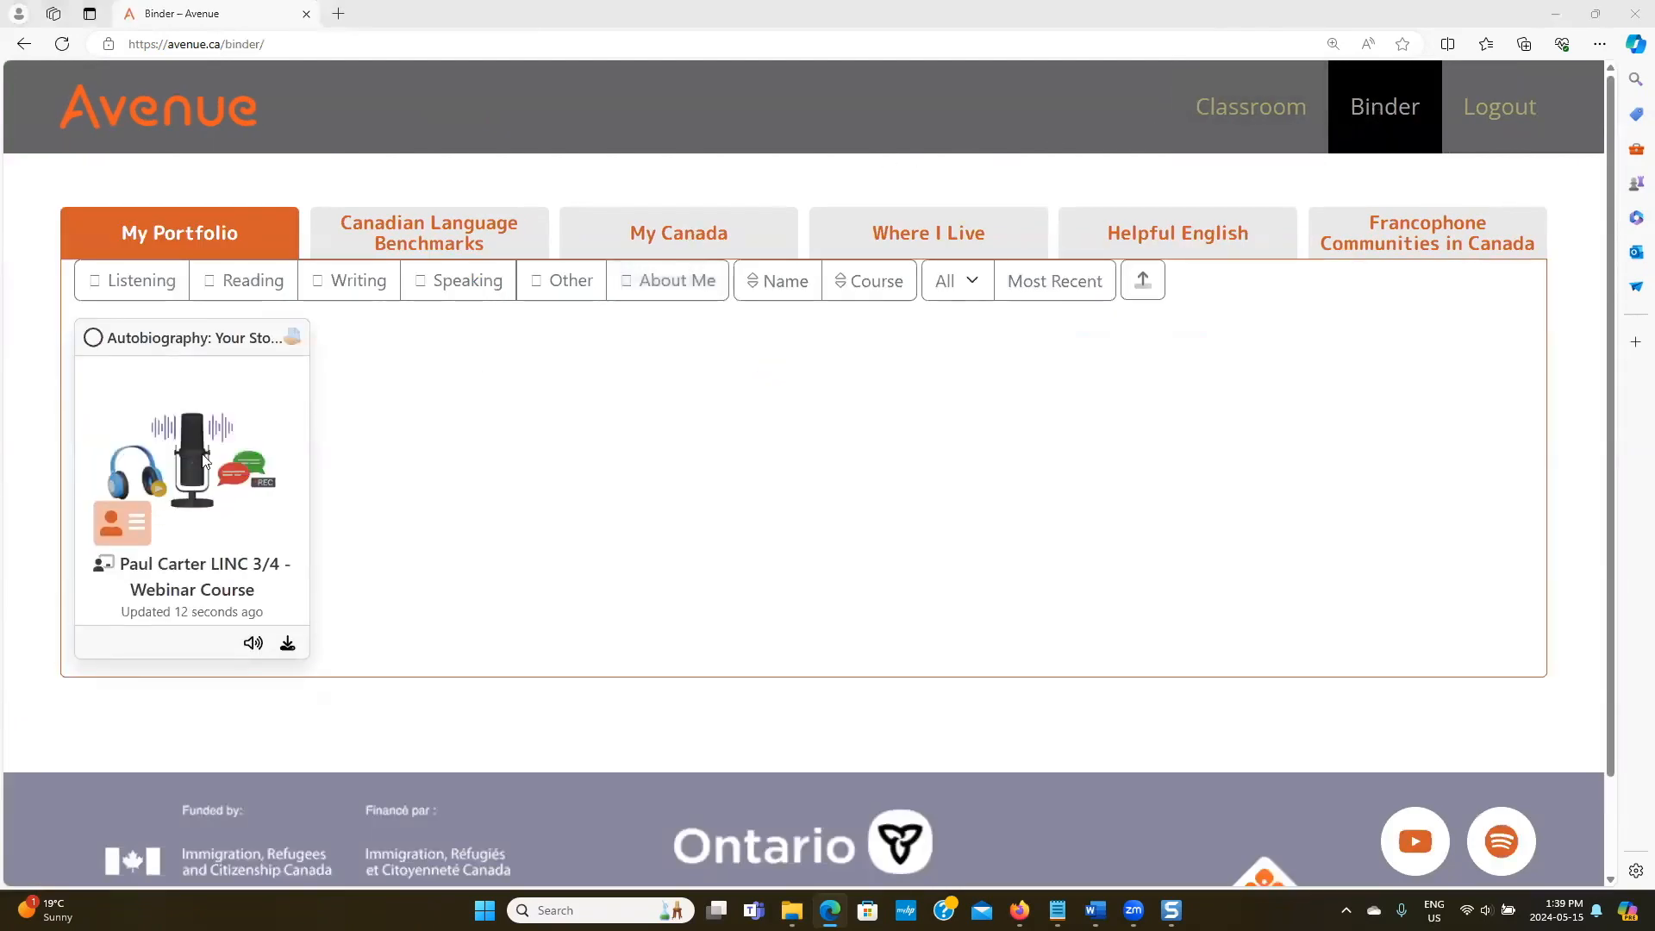
mouse_move(150, 490)
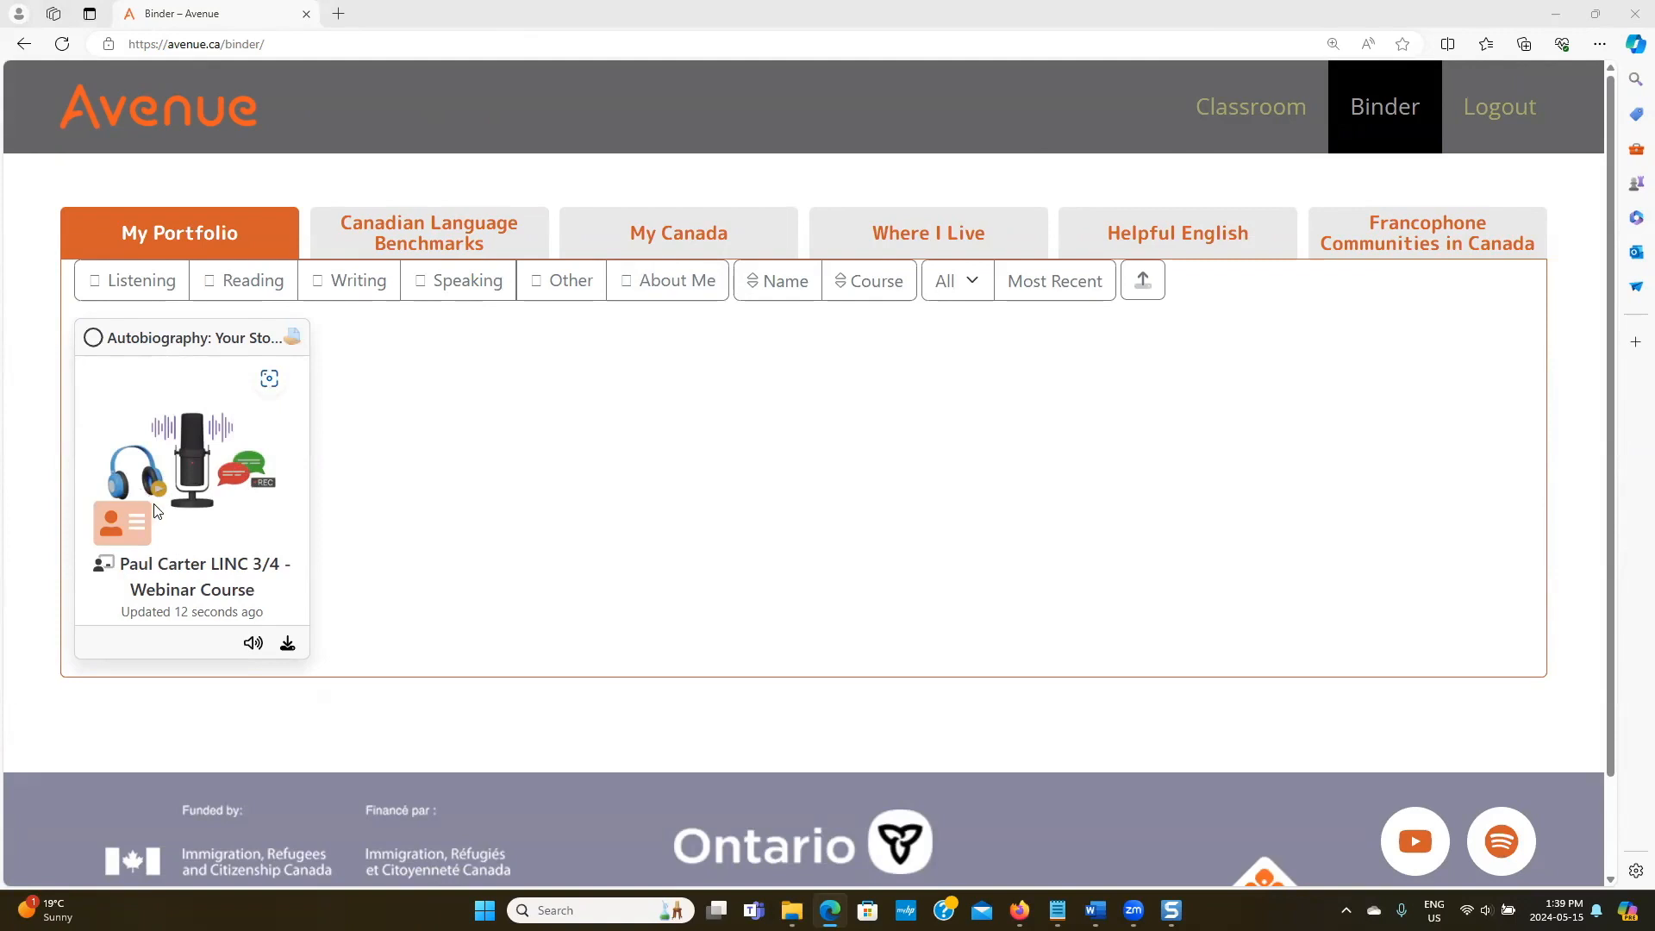
click(255, 644)
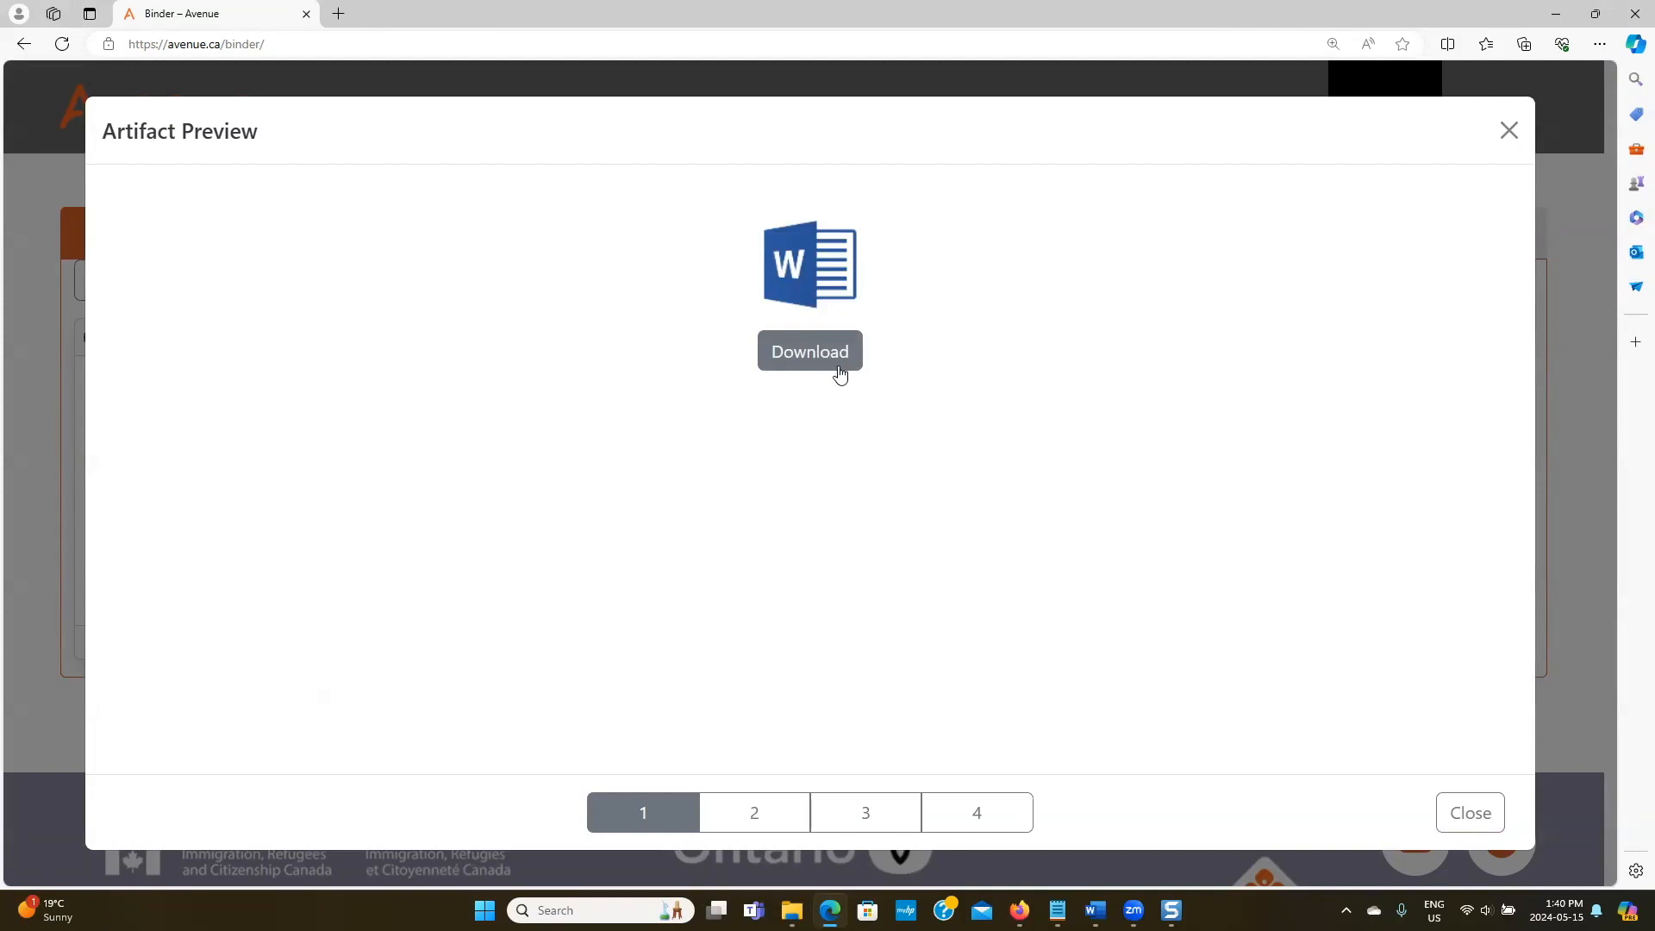
Read through the Autobiography assignment PDF shown as item 2 of the artifact preview.
click(755, 797)
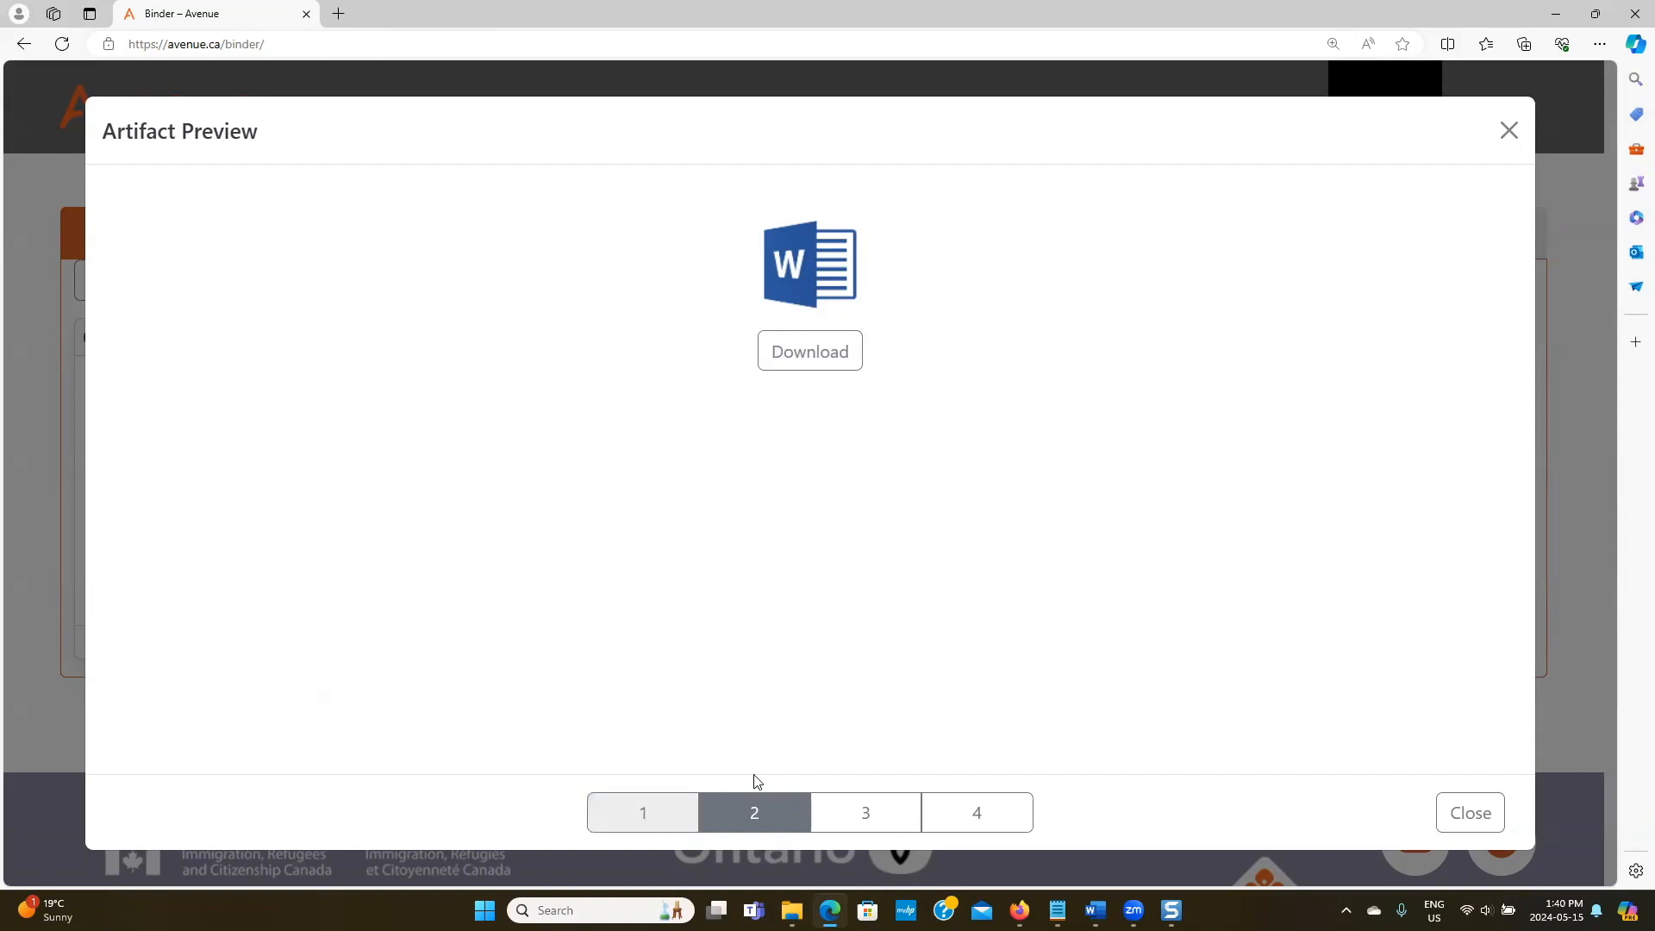
scroll(740, 648, up, 8)
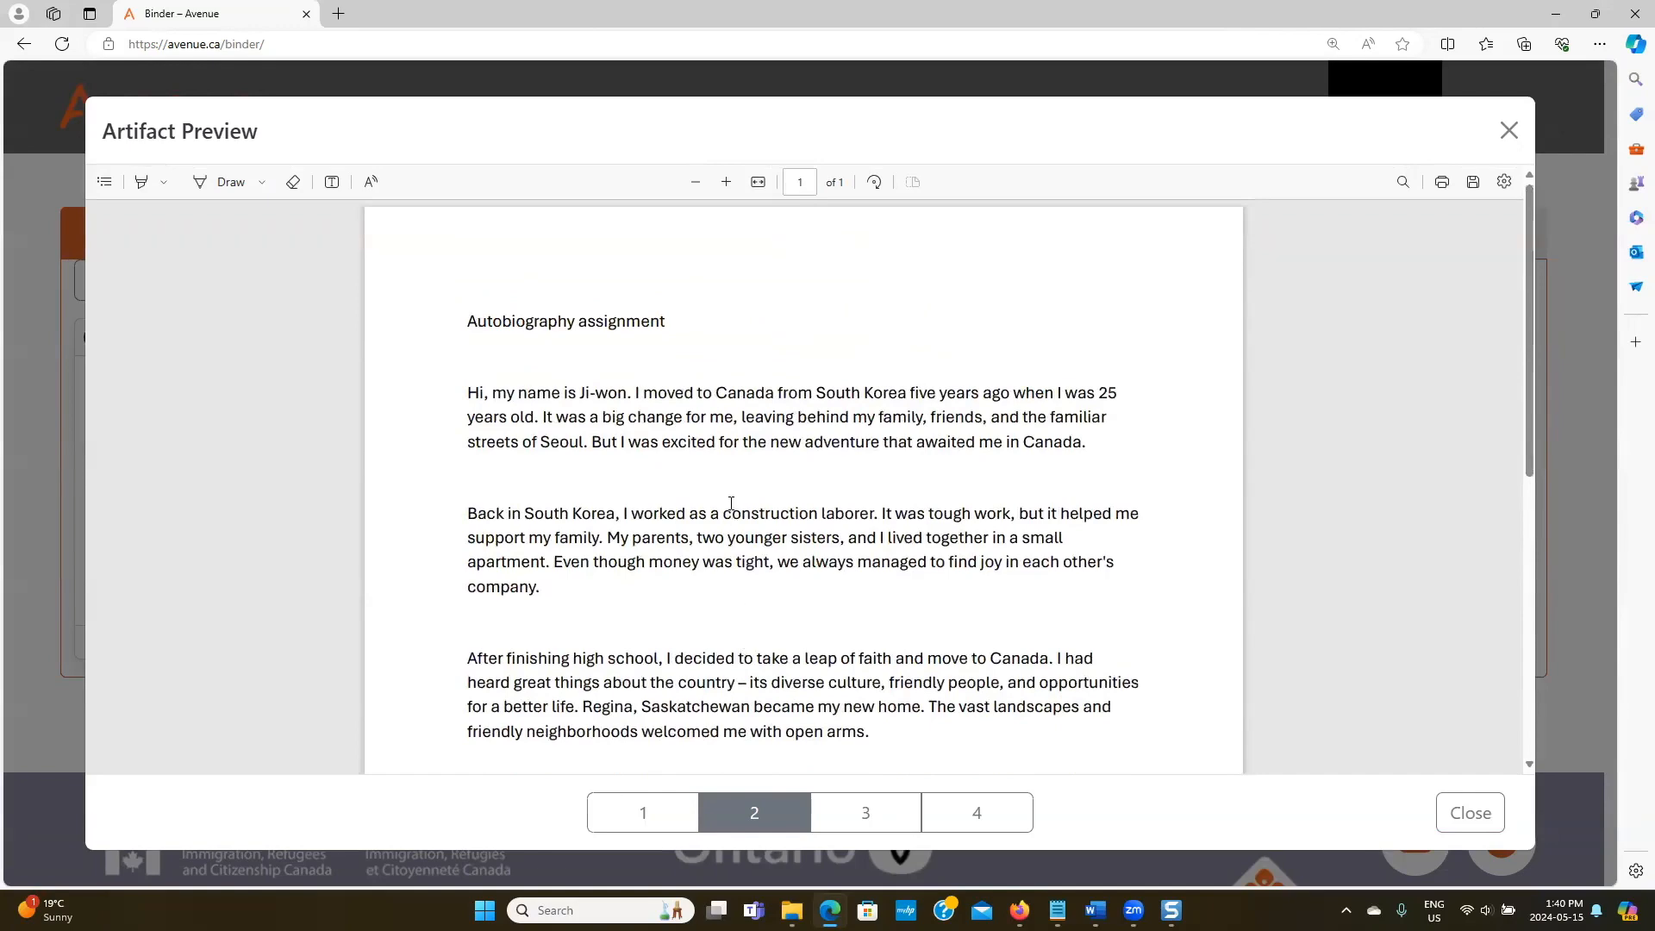
scroll(731, 503, down, 5)
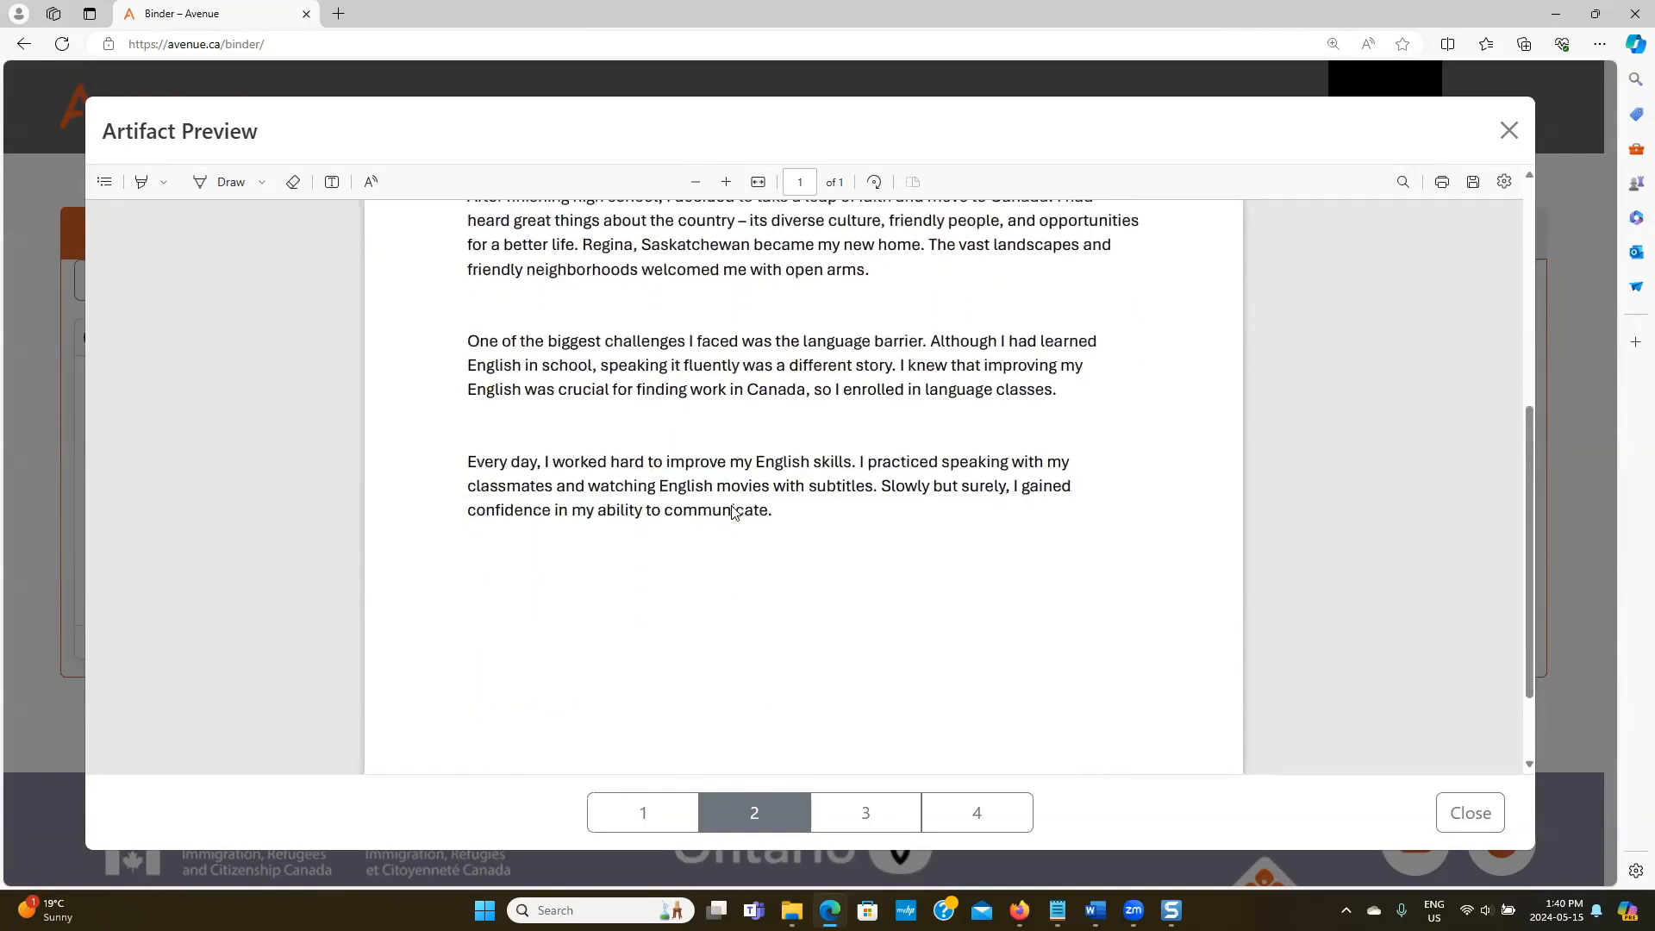
scroll(737, 515, up, 5)
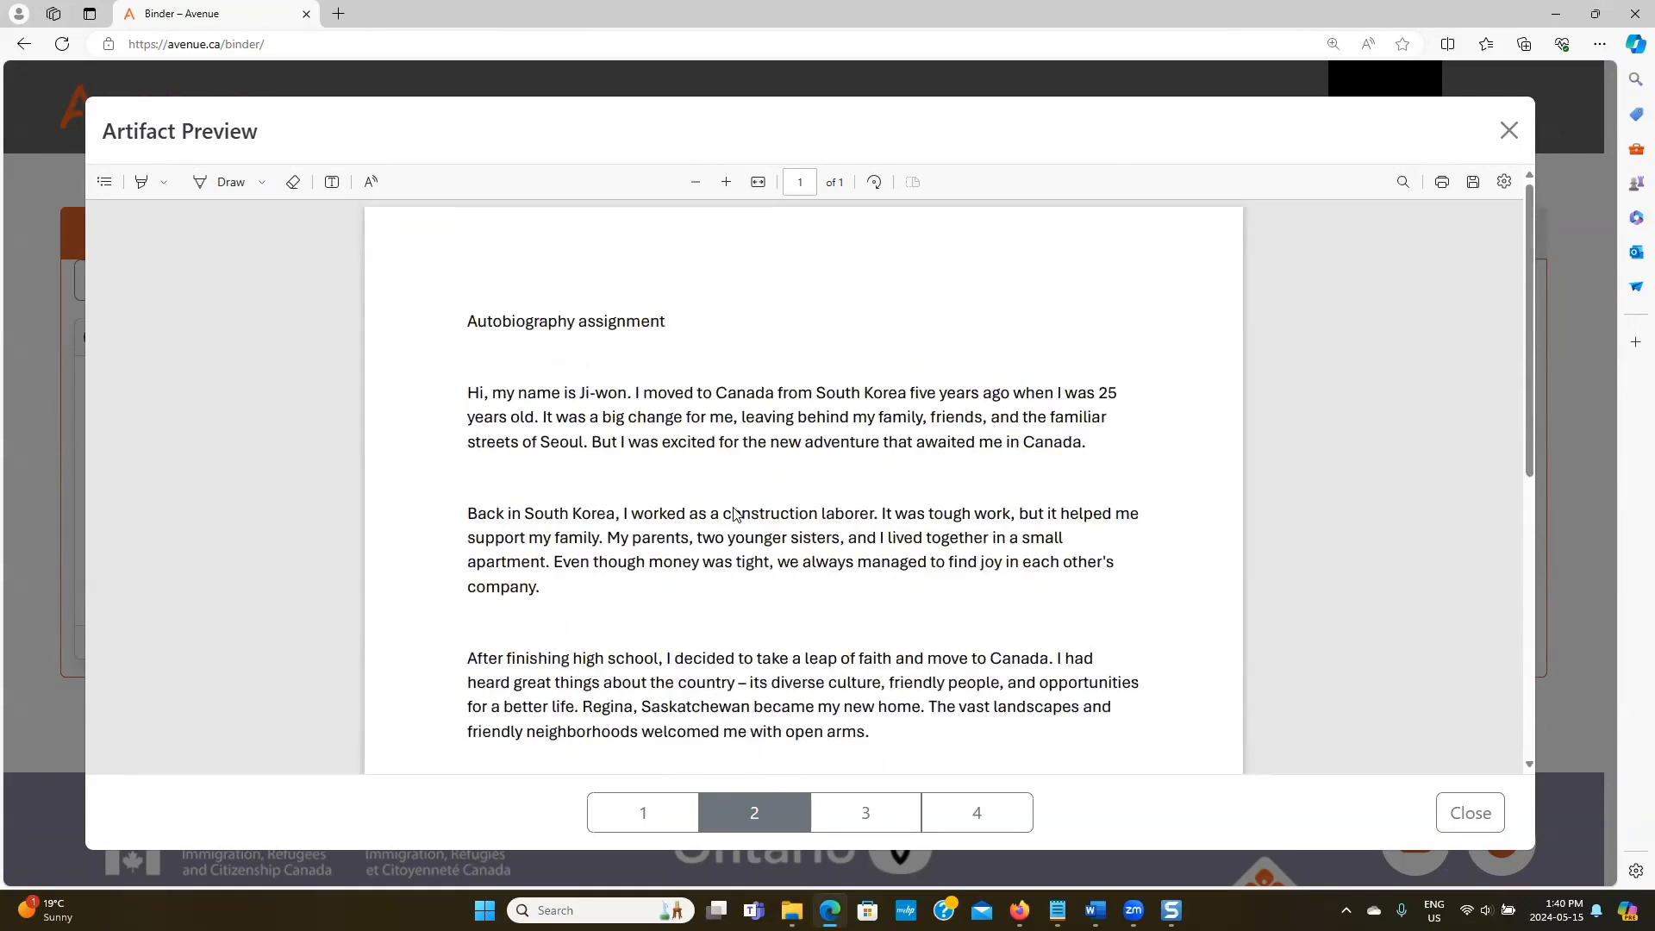
scroll(734, 514, down, 3)
scroll(733, 514, down, 2)
scroll(736, 517, up, 5)
scroll(733, 526, down, 1)
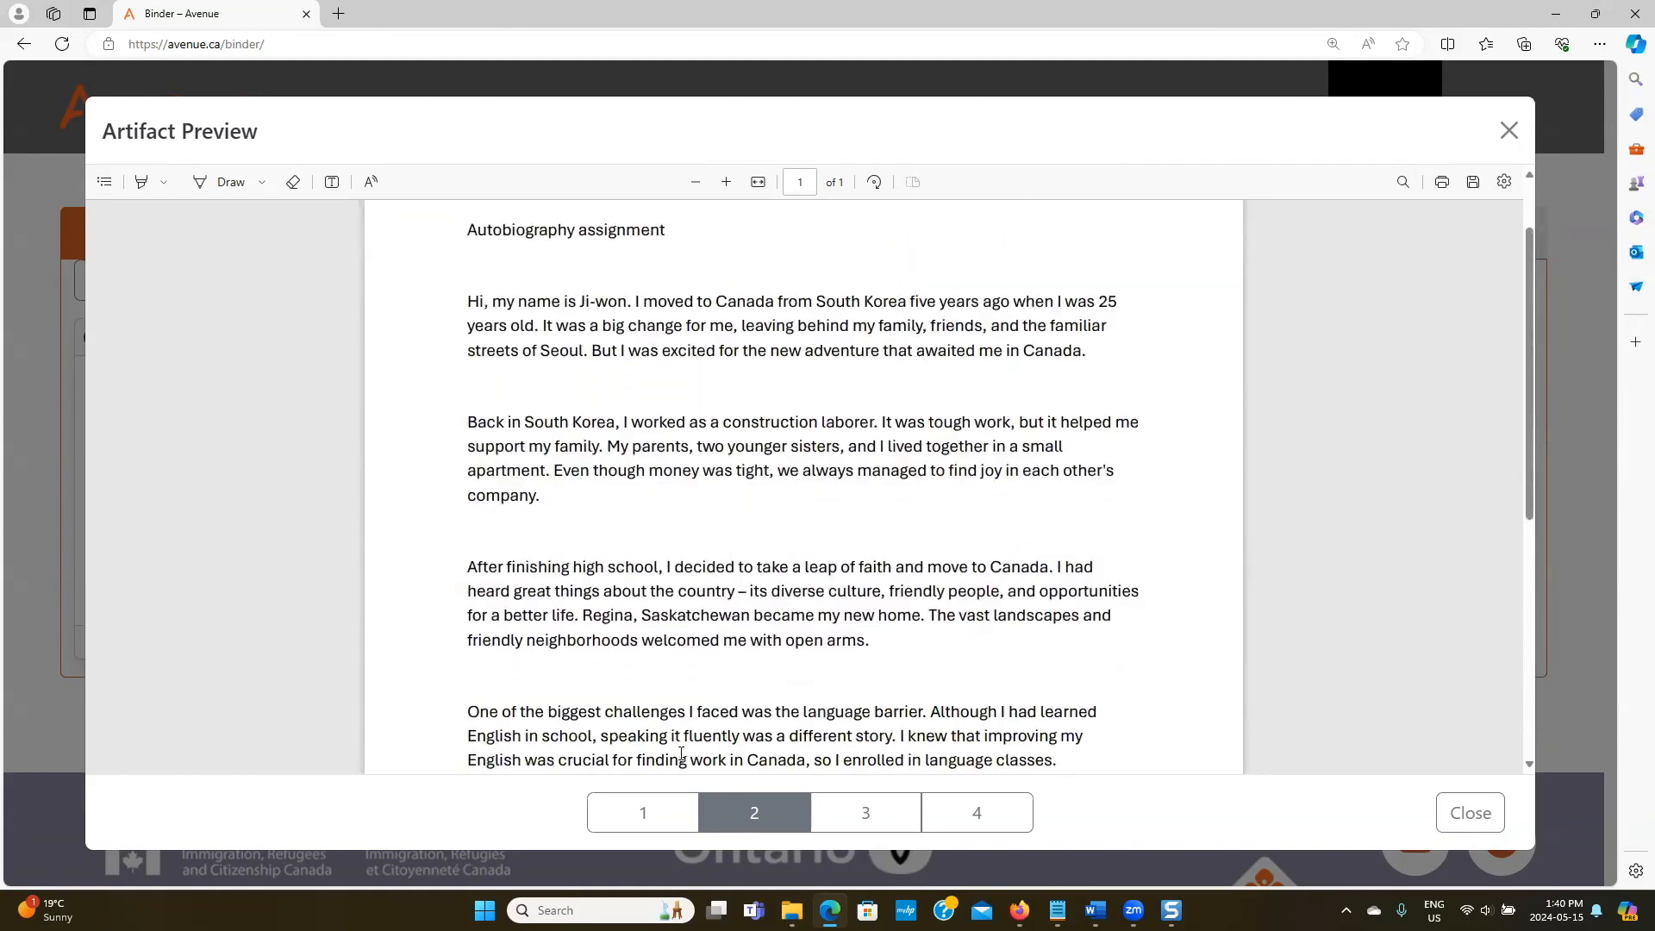
Download the Word document from item 1 of the artifact preview, and display item 3.
click(681, 812)
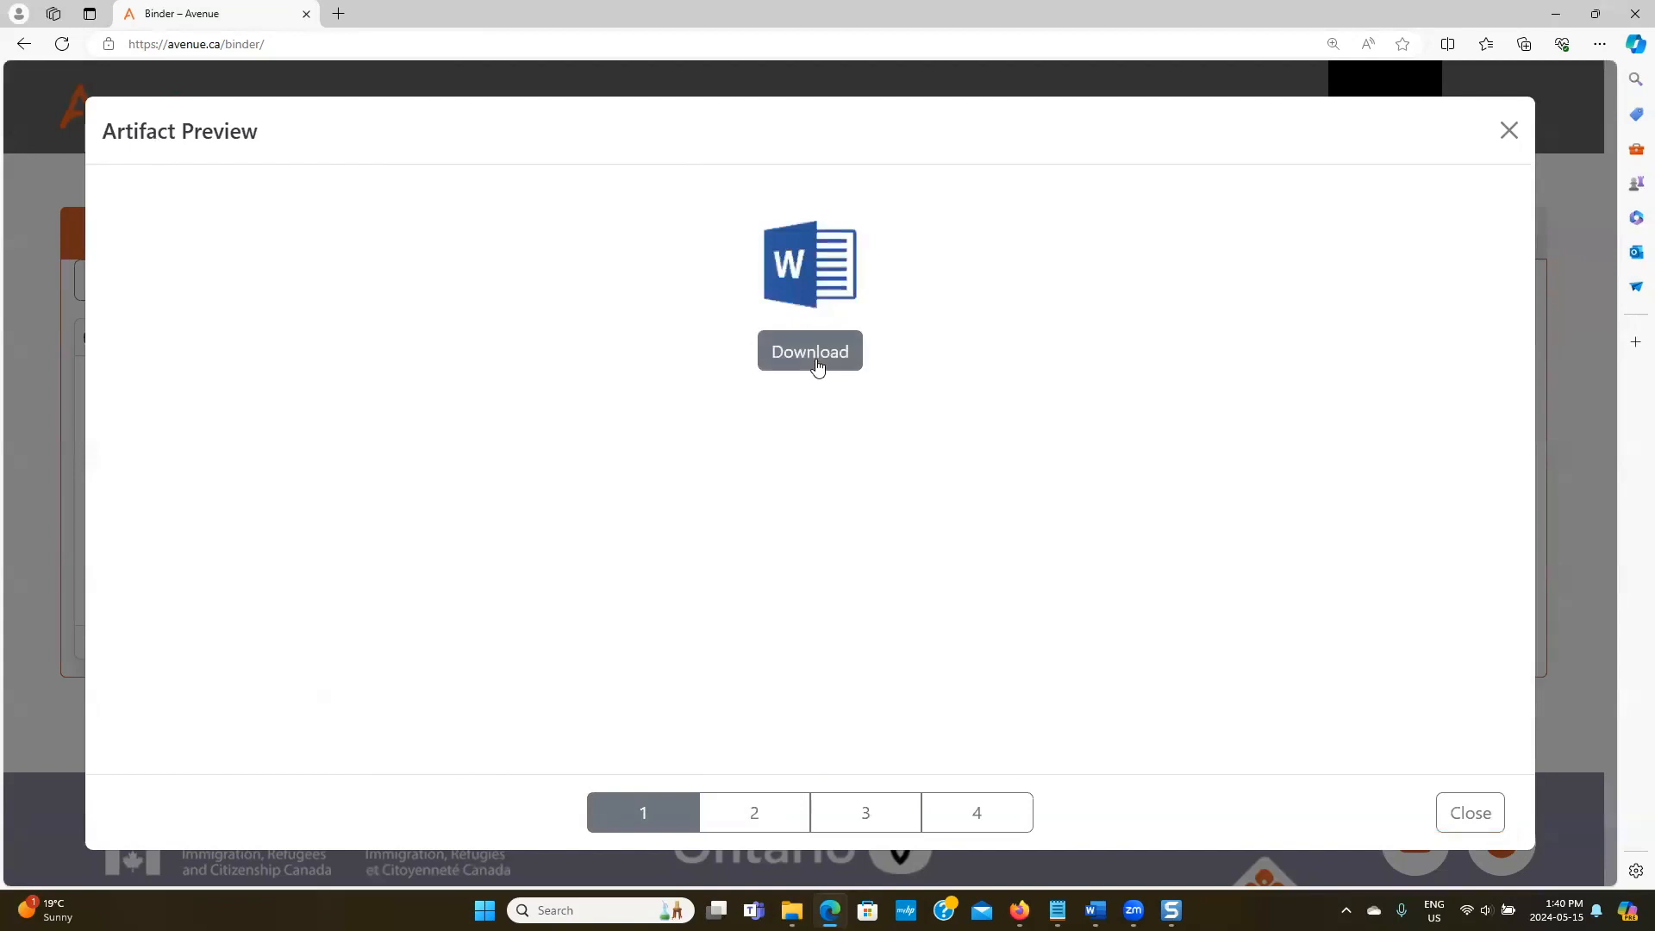
click(818, 368)
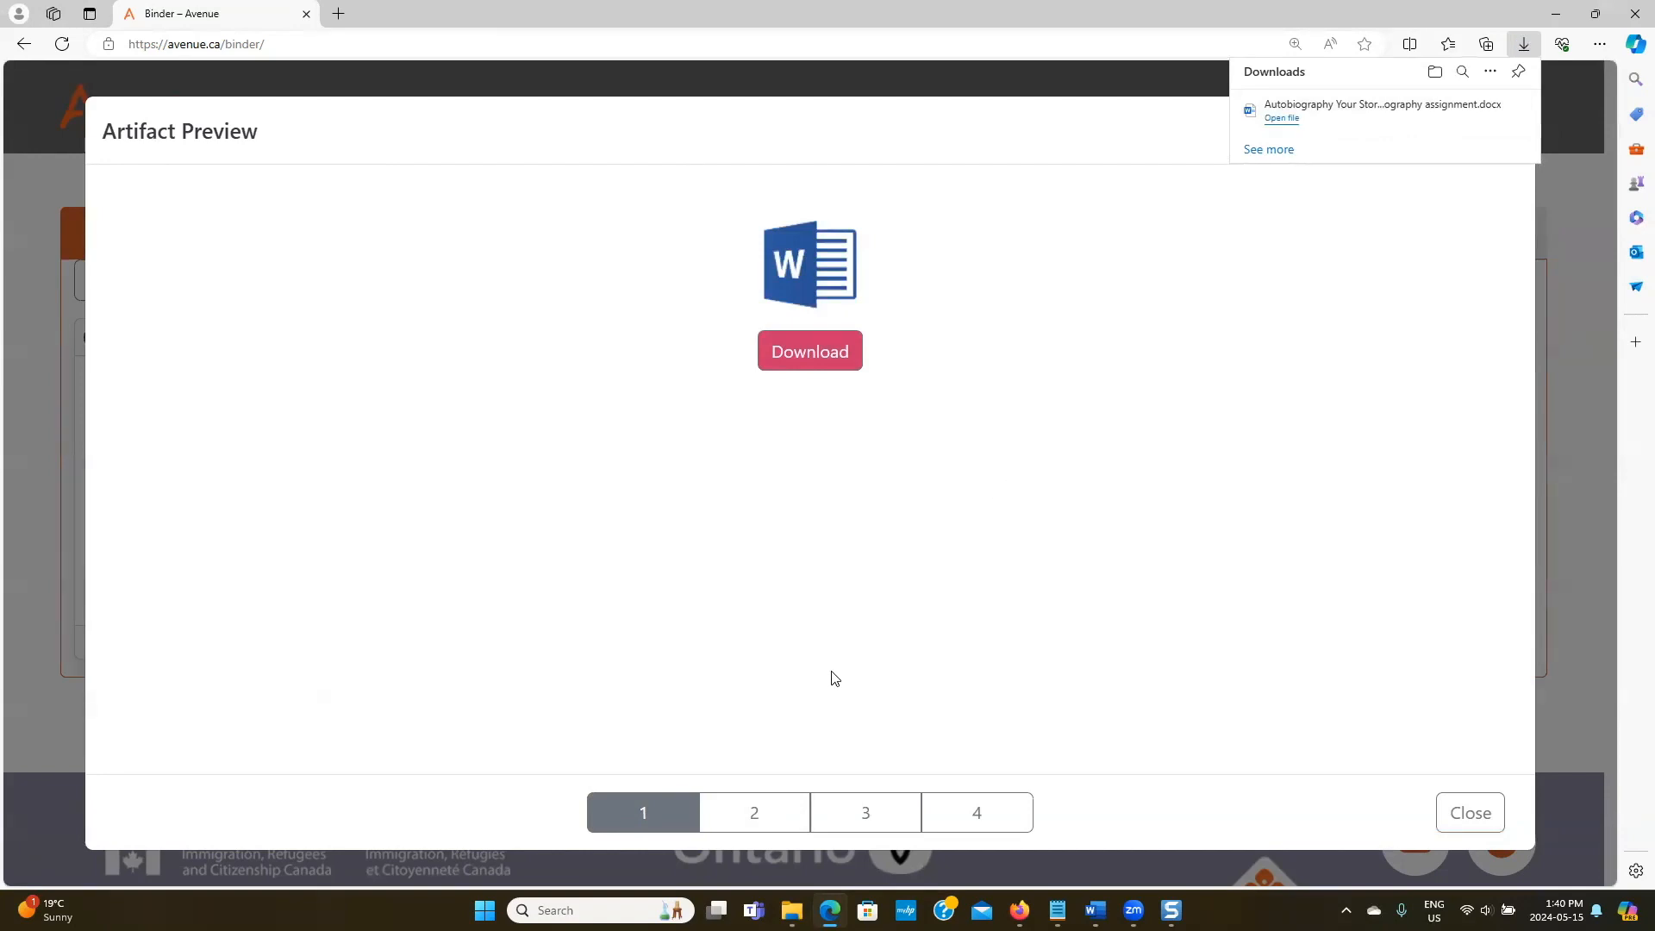
click(856, 811)
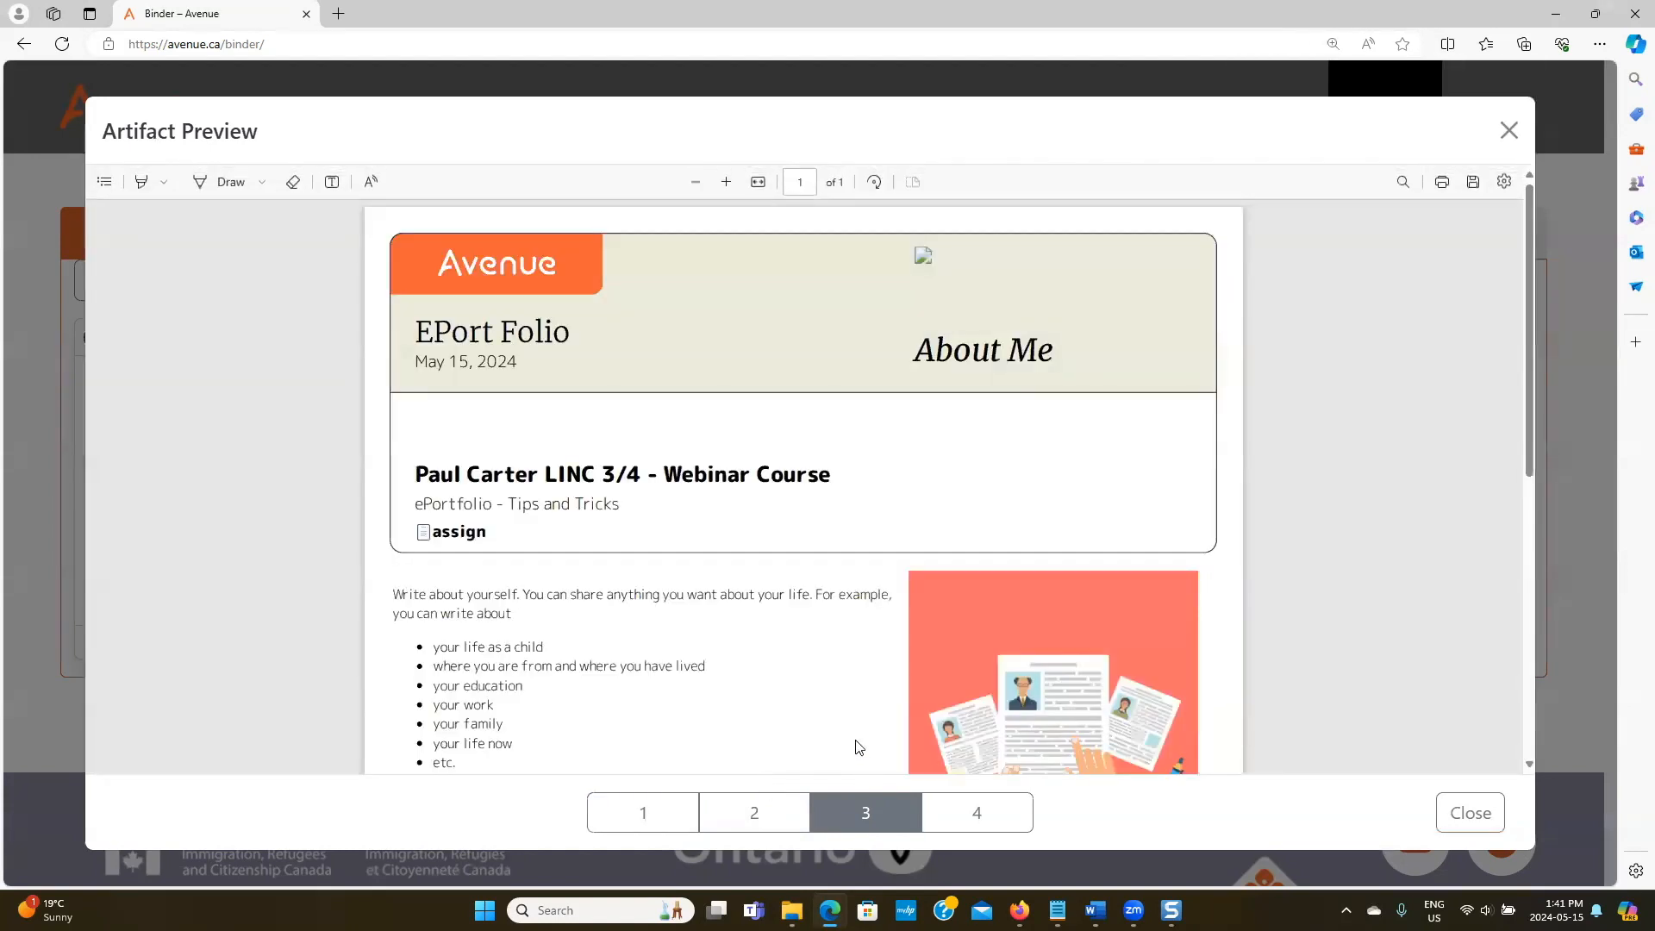
Read through the item 3 PDF of the artifact preview, highlighting the assignment instructions and the full learner submission text.
scroll(790, 590, down, 6)
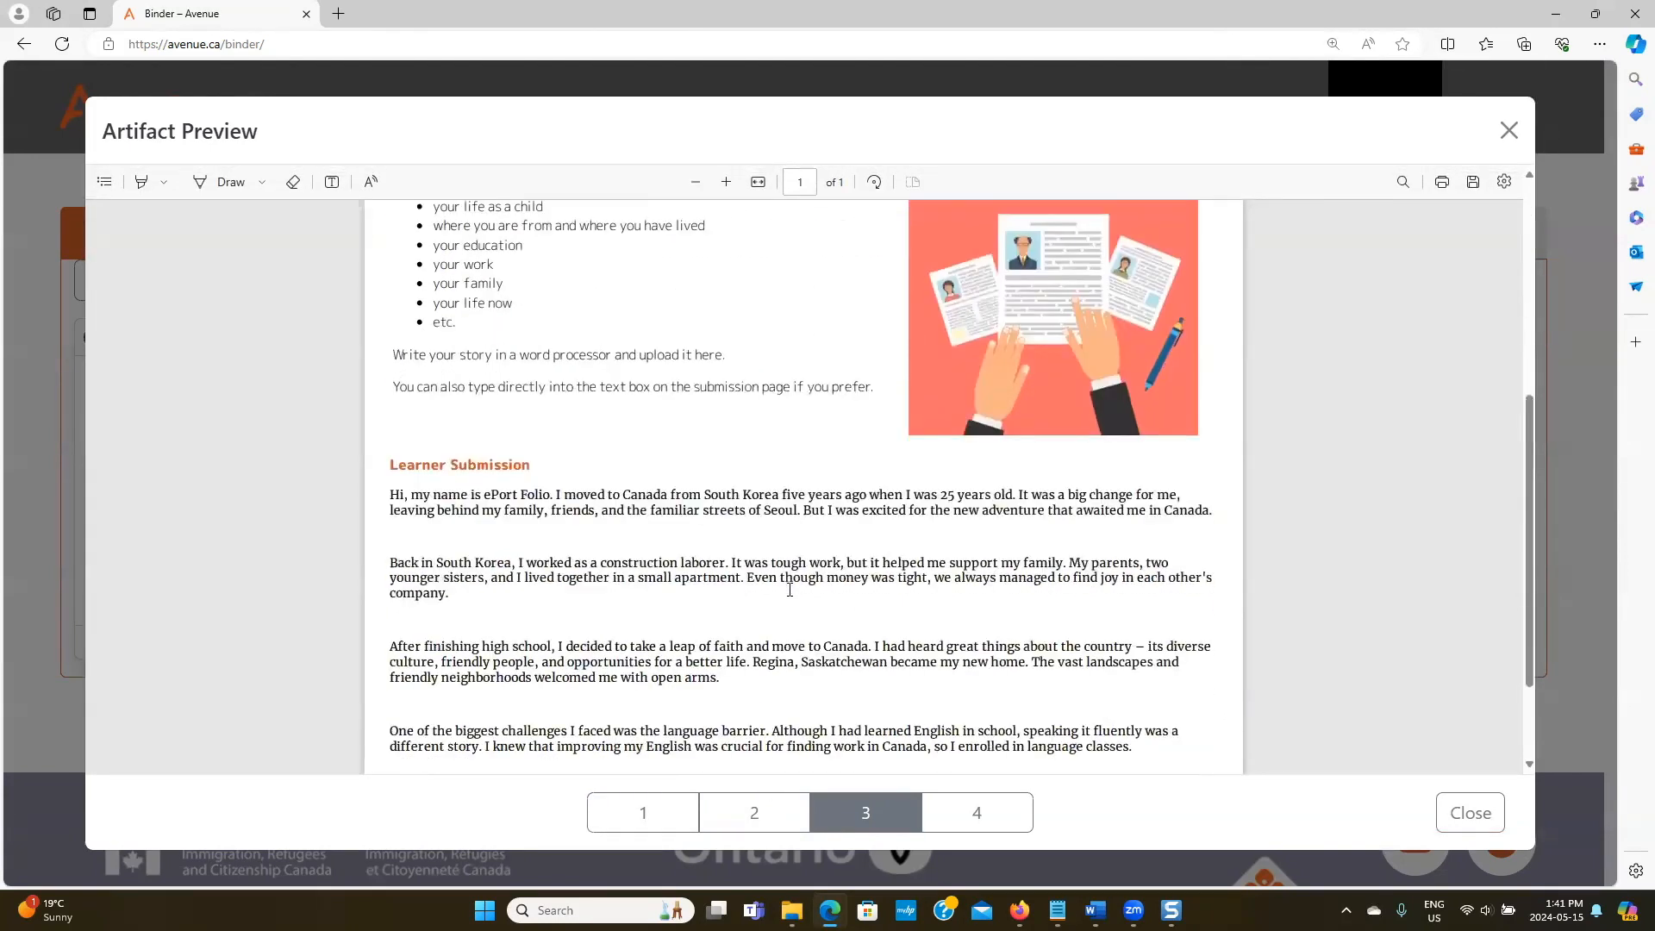
scroll(789, 595, up, 4)
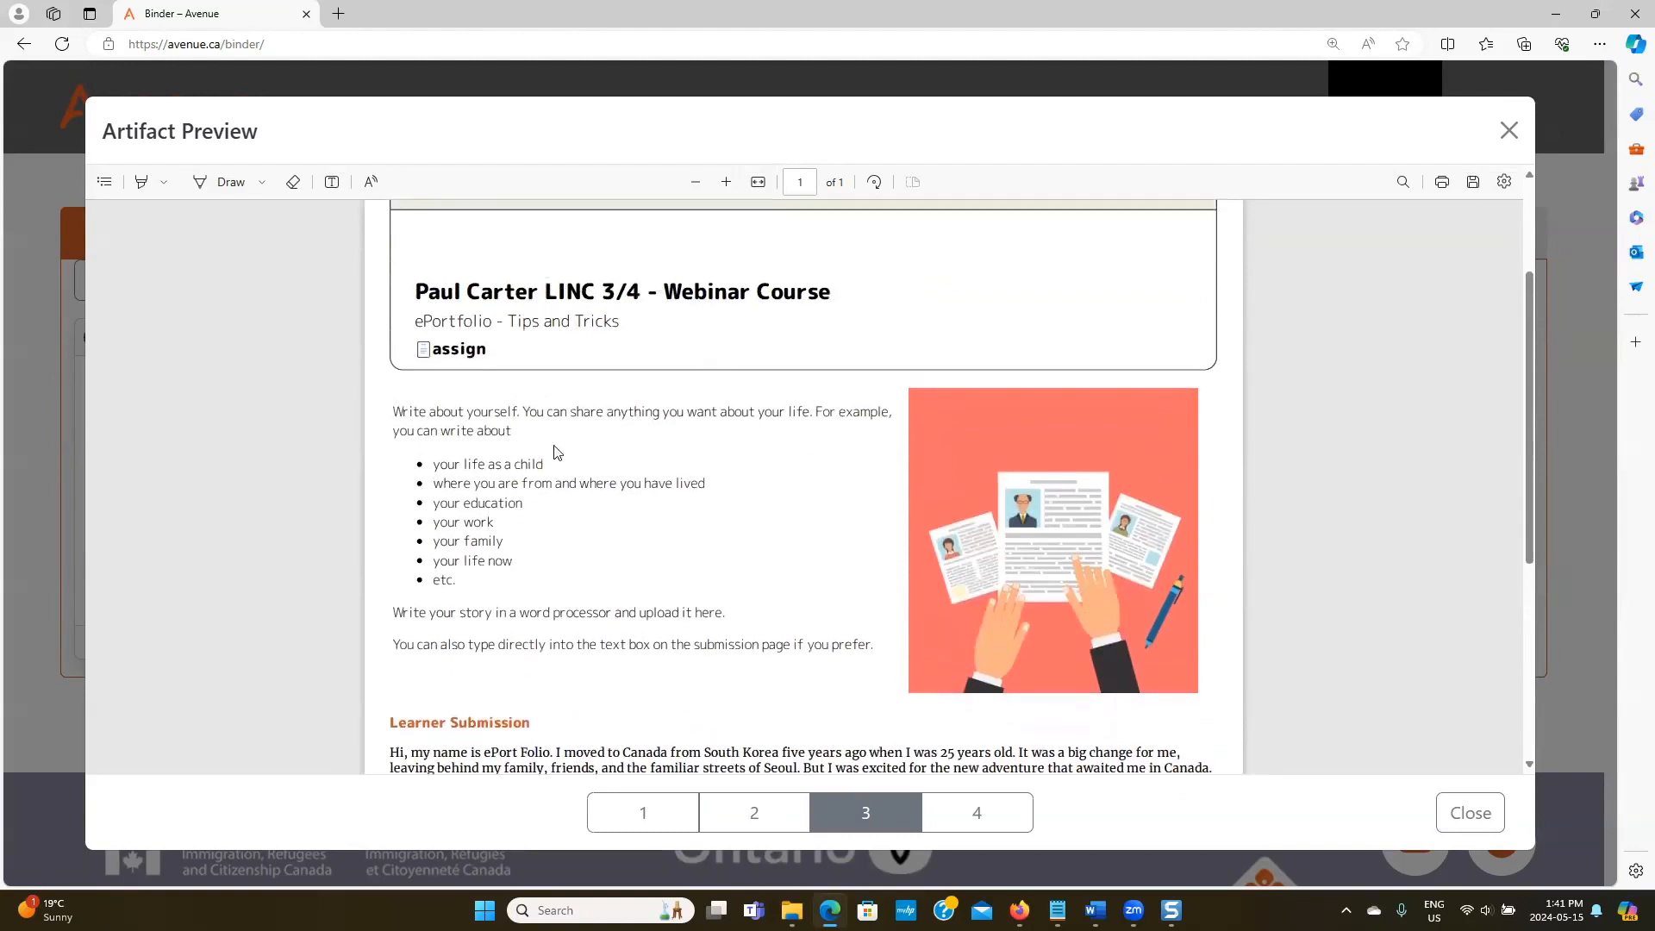
drag(393, 411, 866, 645)
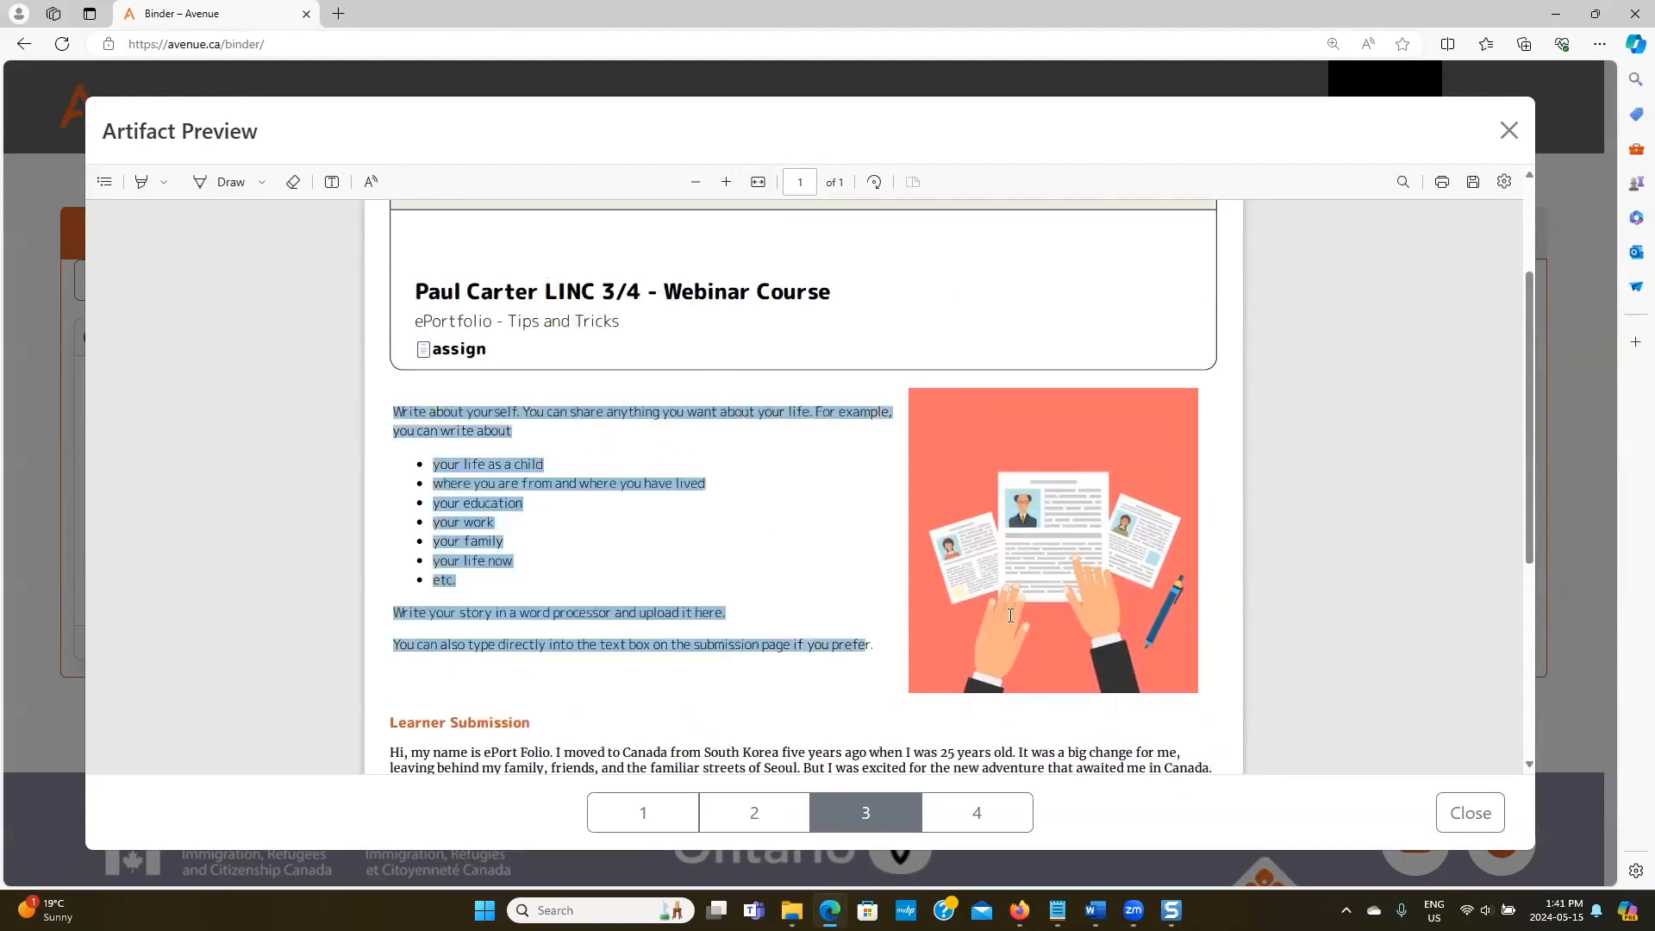
scroll(723, 565, down, 4)
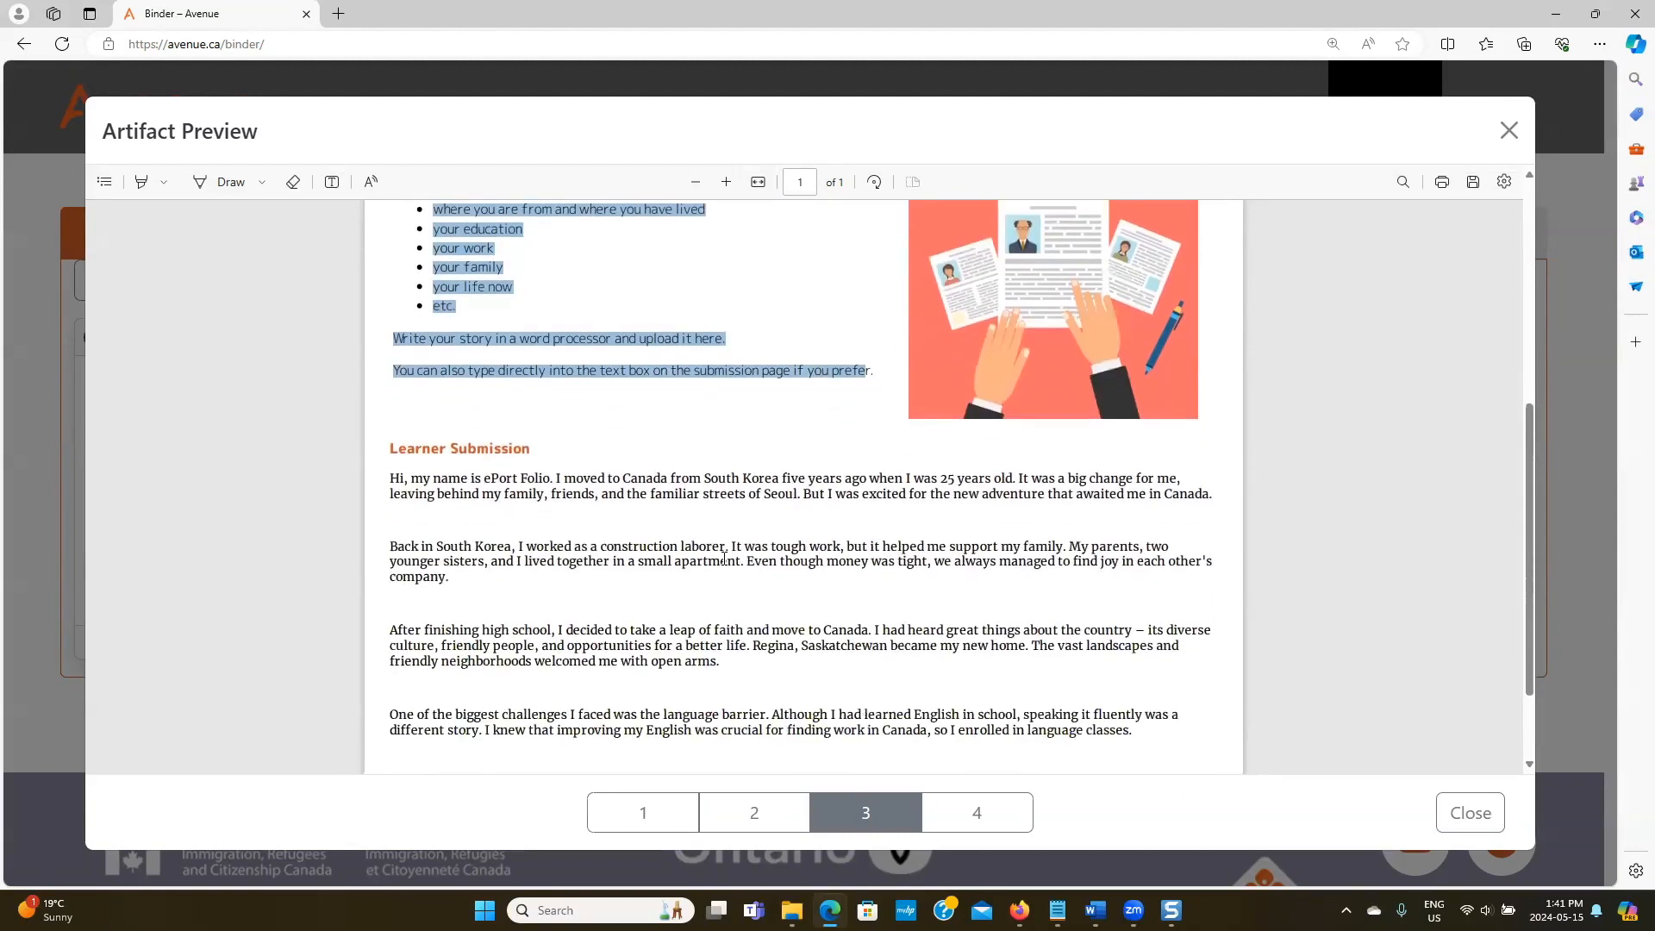
drag(393, 356, 919, 700)
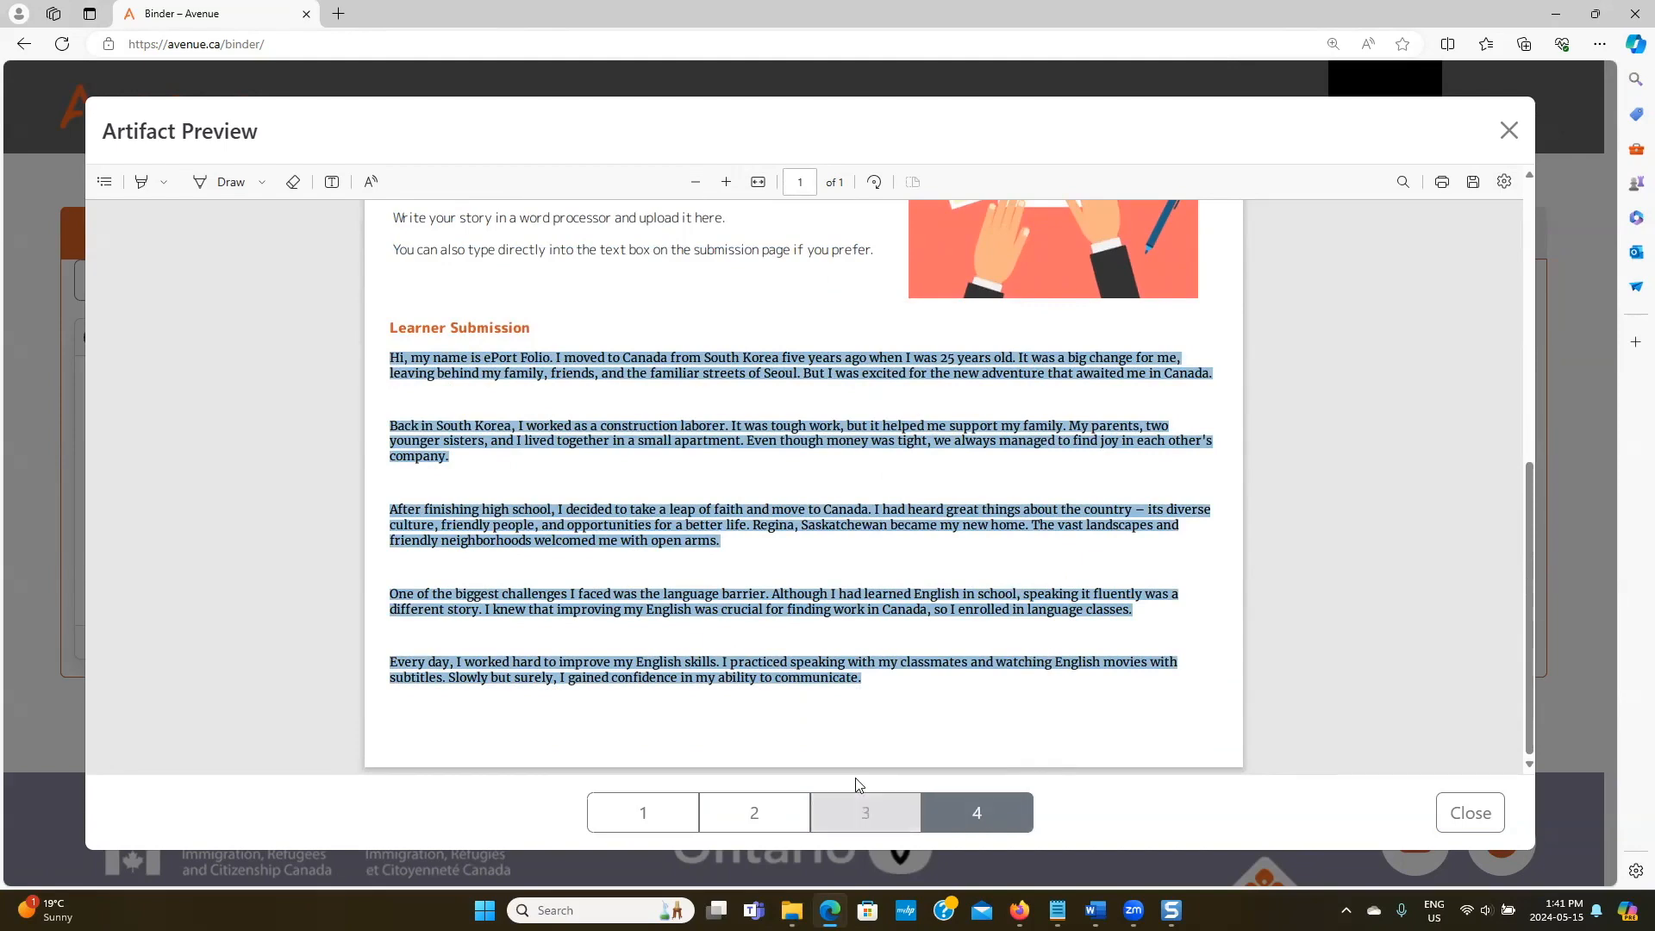
scroll(742, 689, up, 4)
Play a moment of the audio recording in item 4, pause it, and close the artifact preview.
click(741, 600)
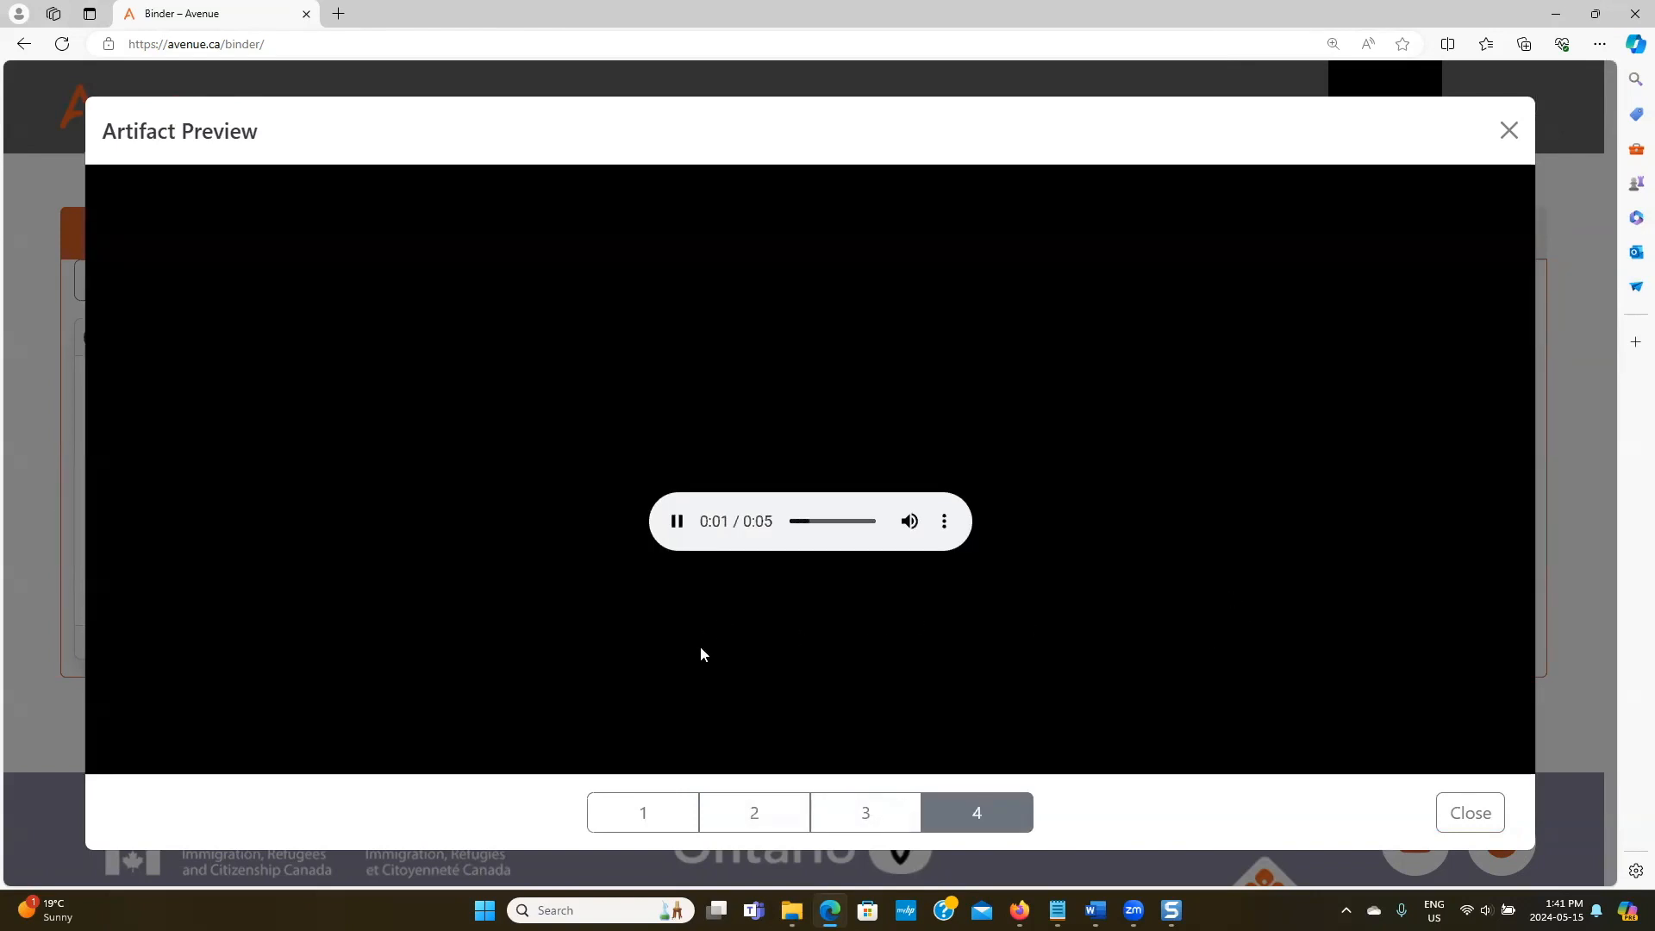
click(677, 521)
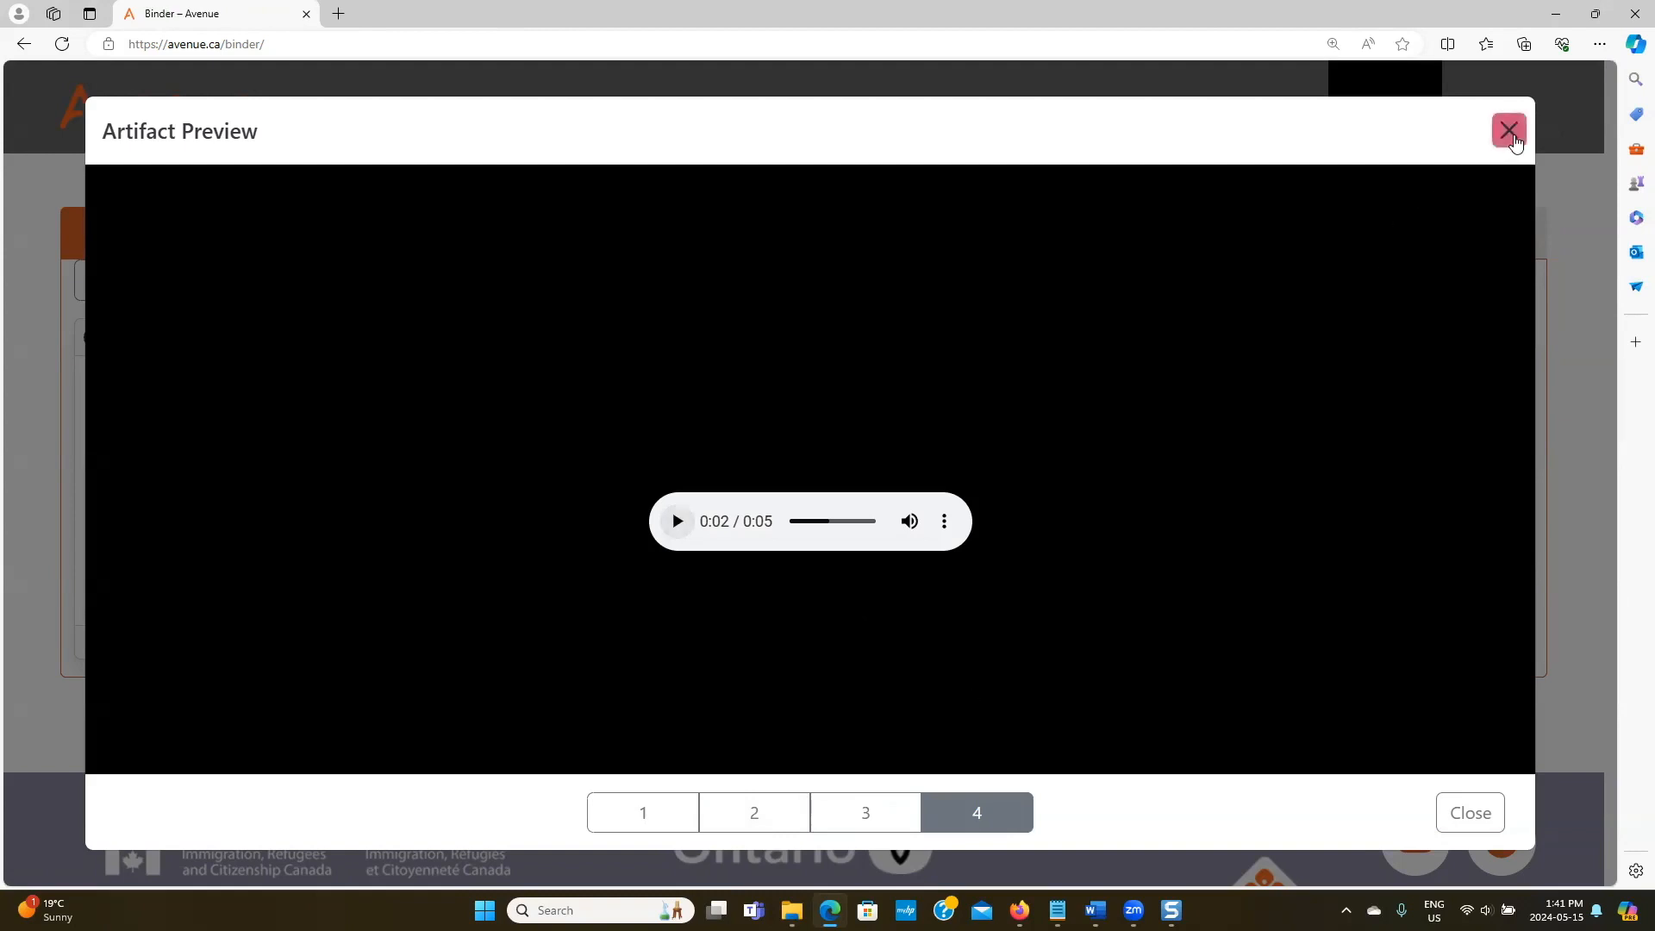
click(1509, 130)
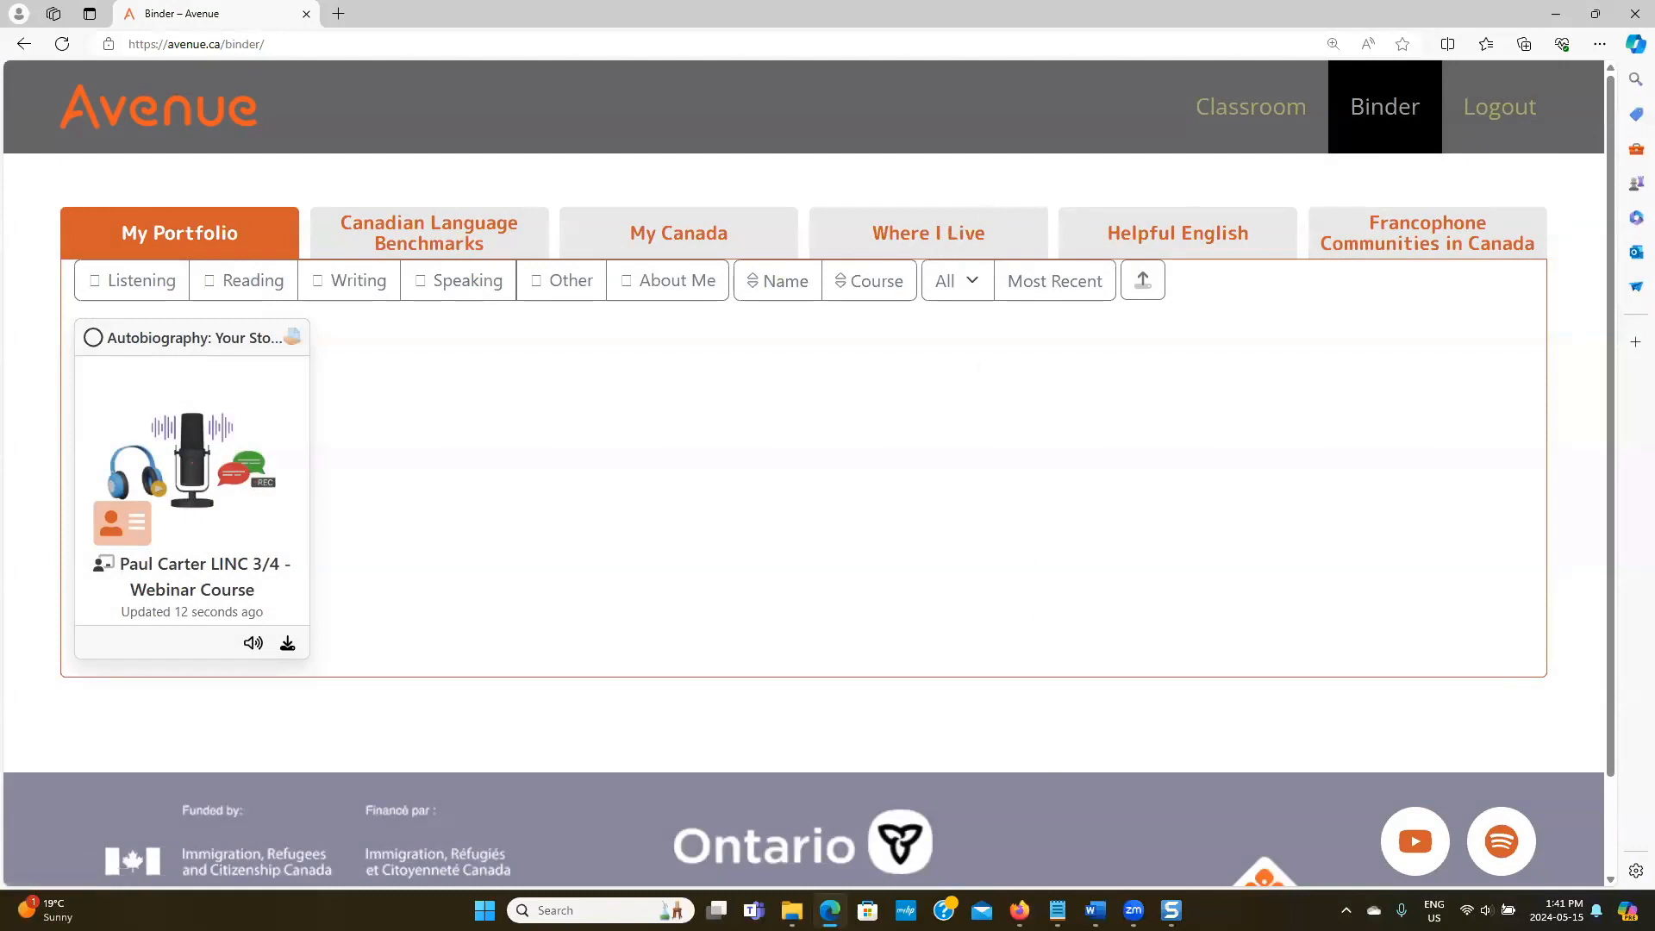
Switch to the teacher's course in Firefox and open the learner's submission to Autobiography: Your Story for grading.
click(1020, 910)
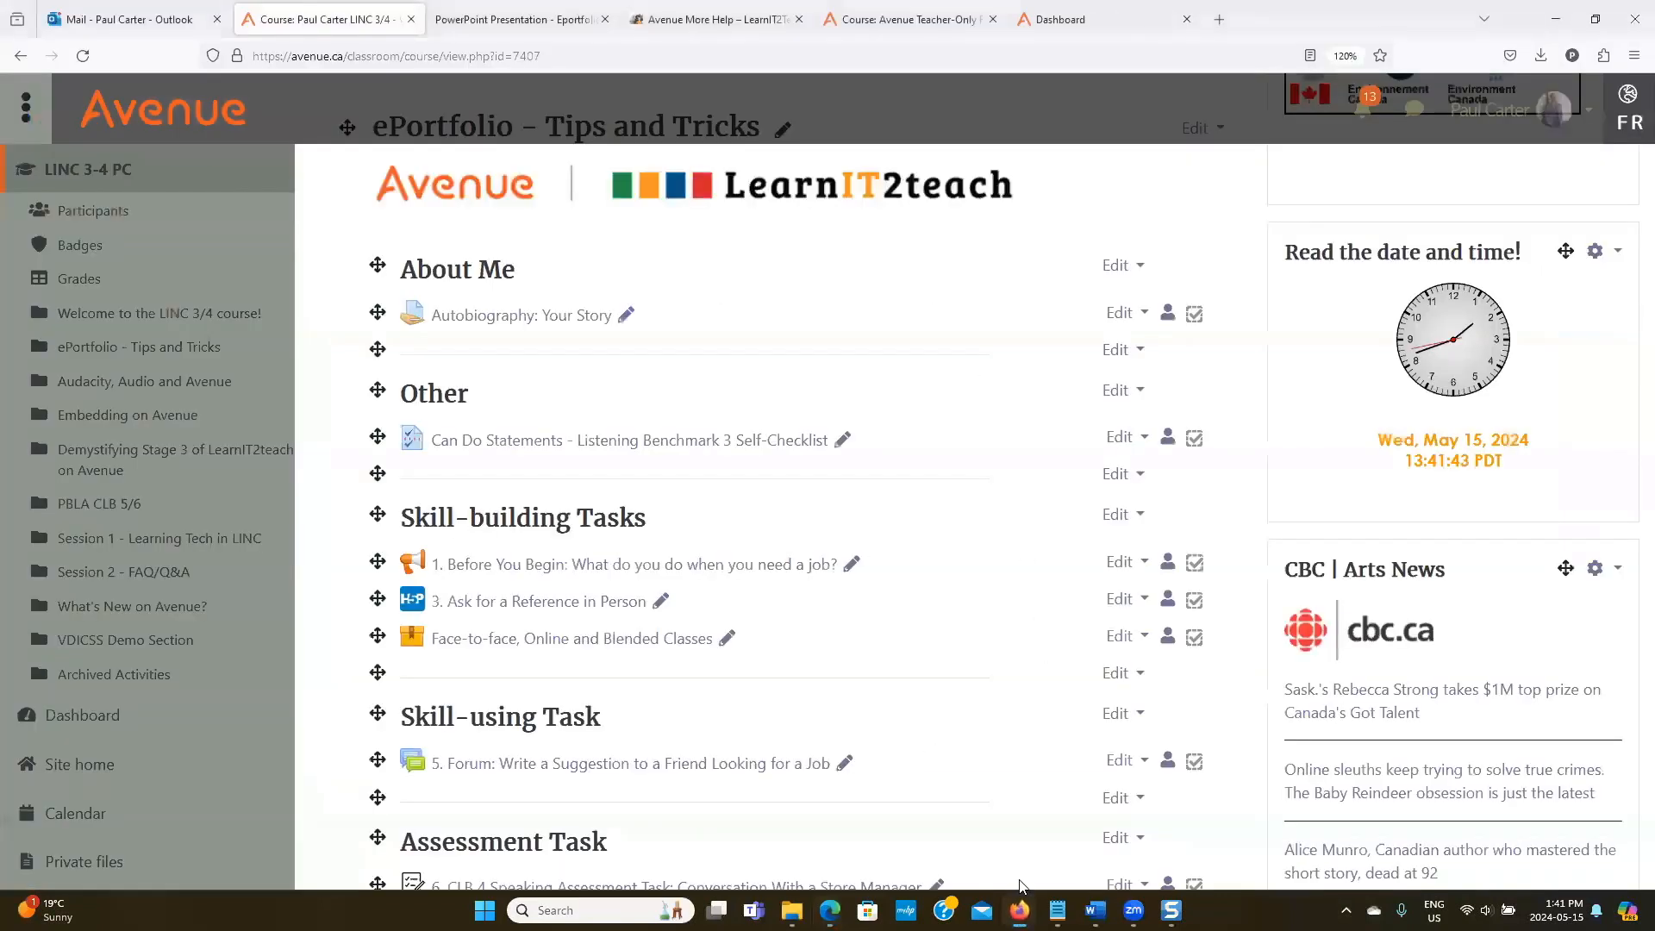
click(560, 323)
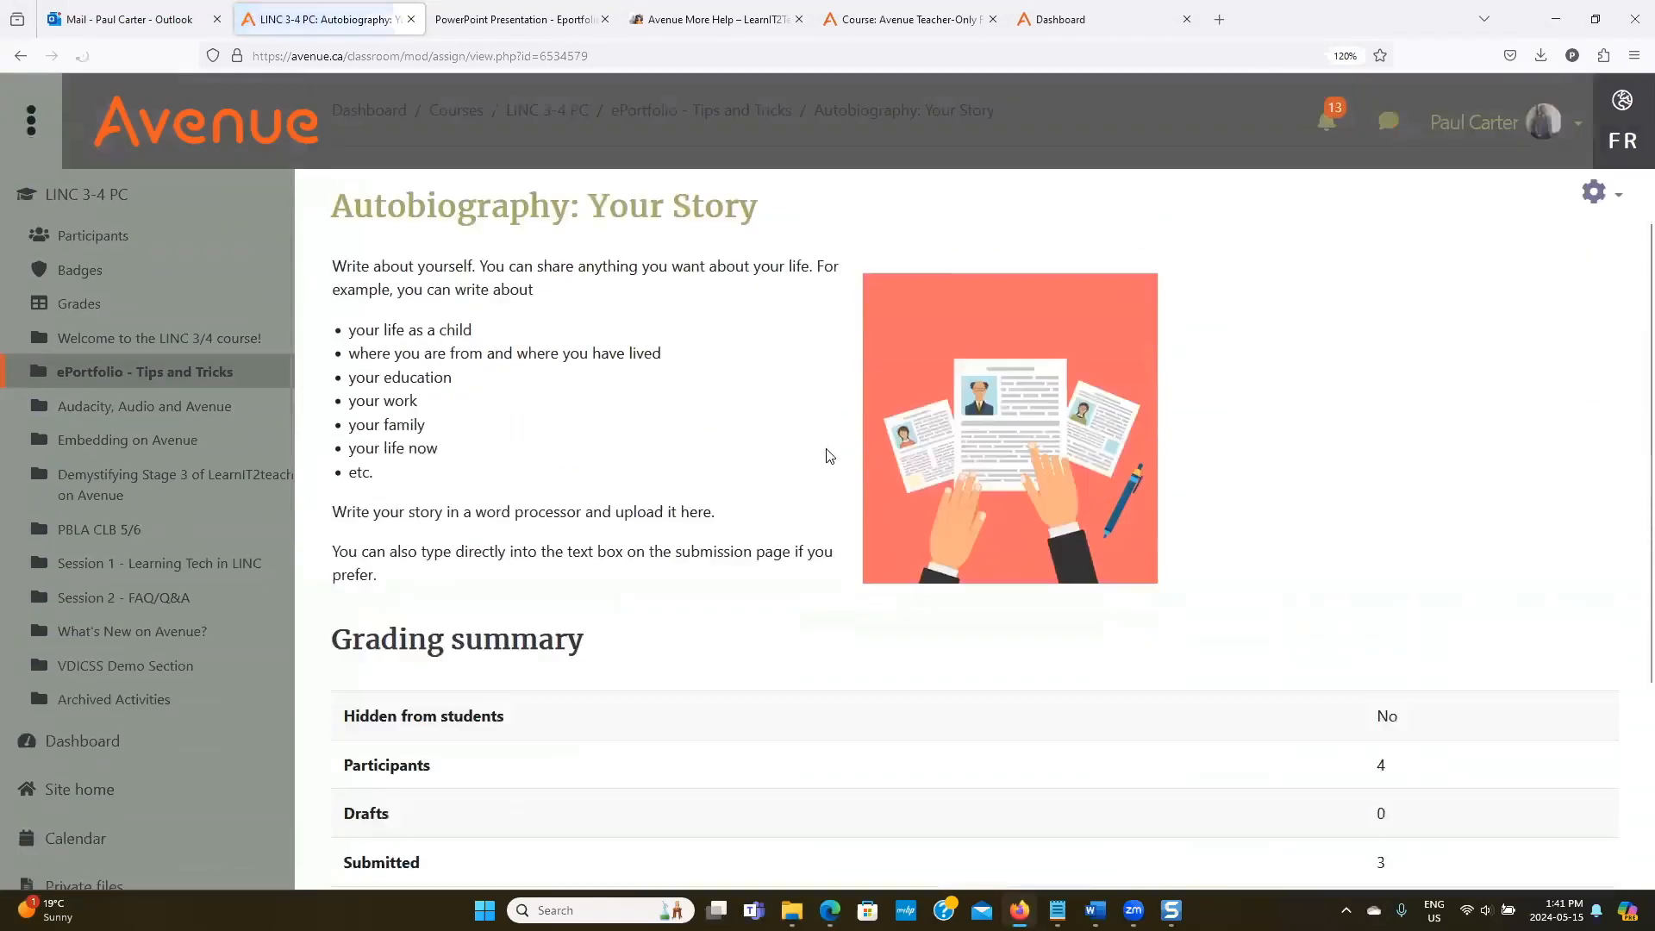
scroll(826, 457, down, 4)
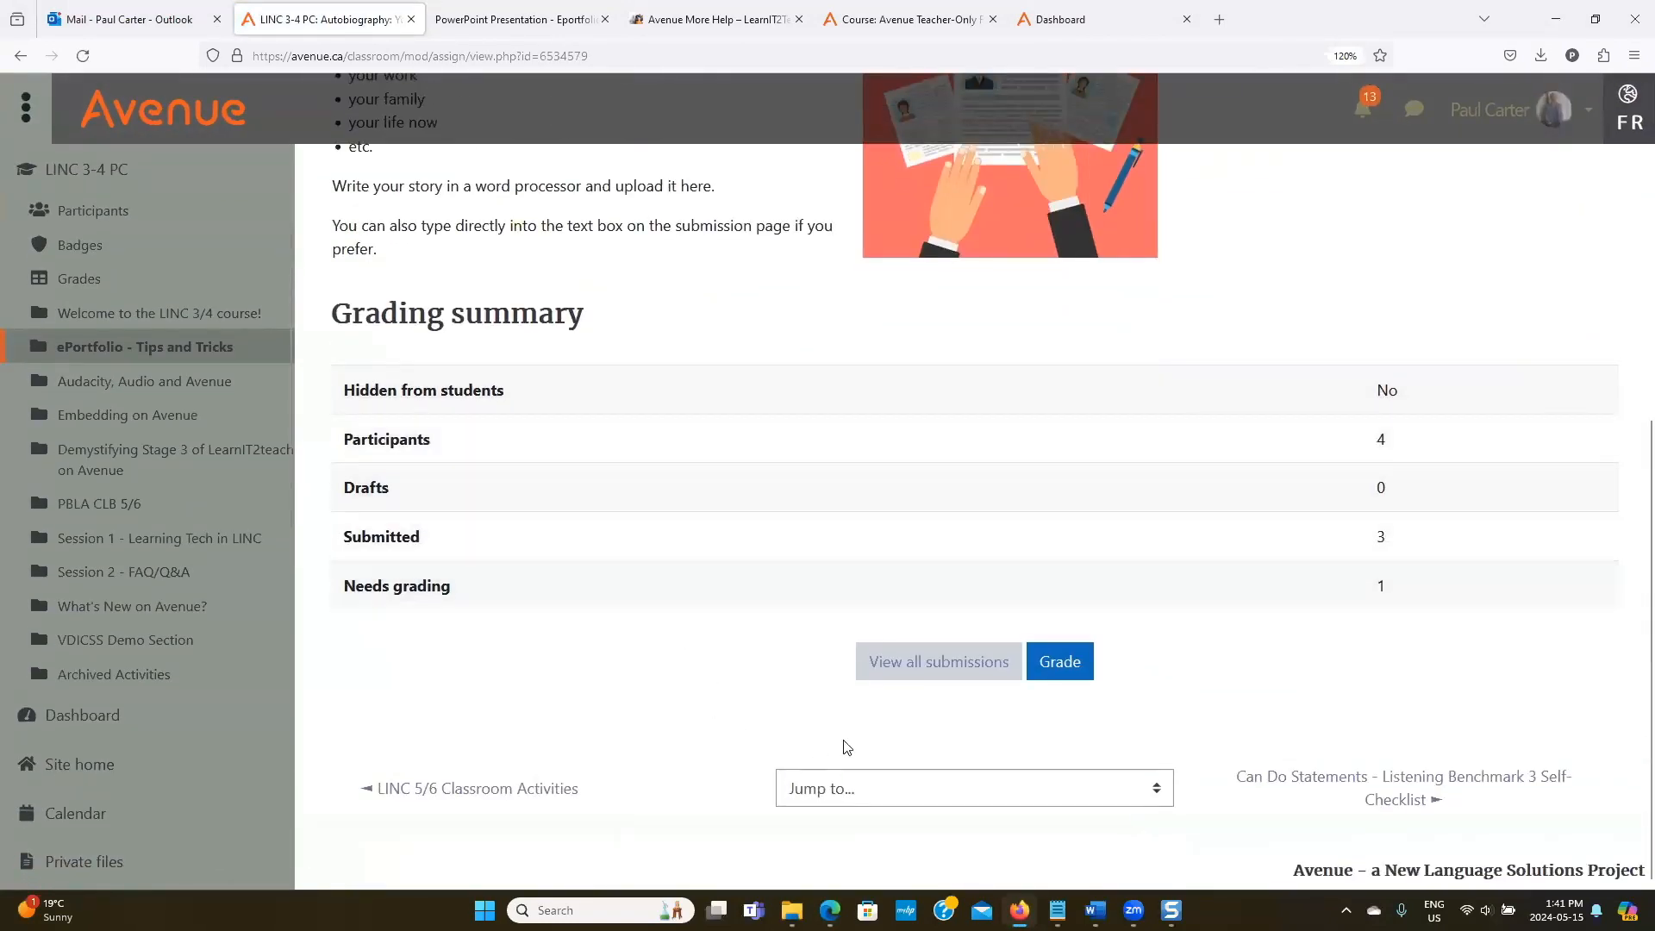
click(1057, 669)
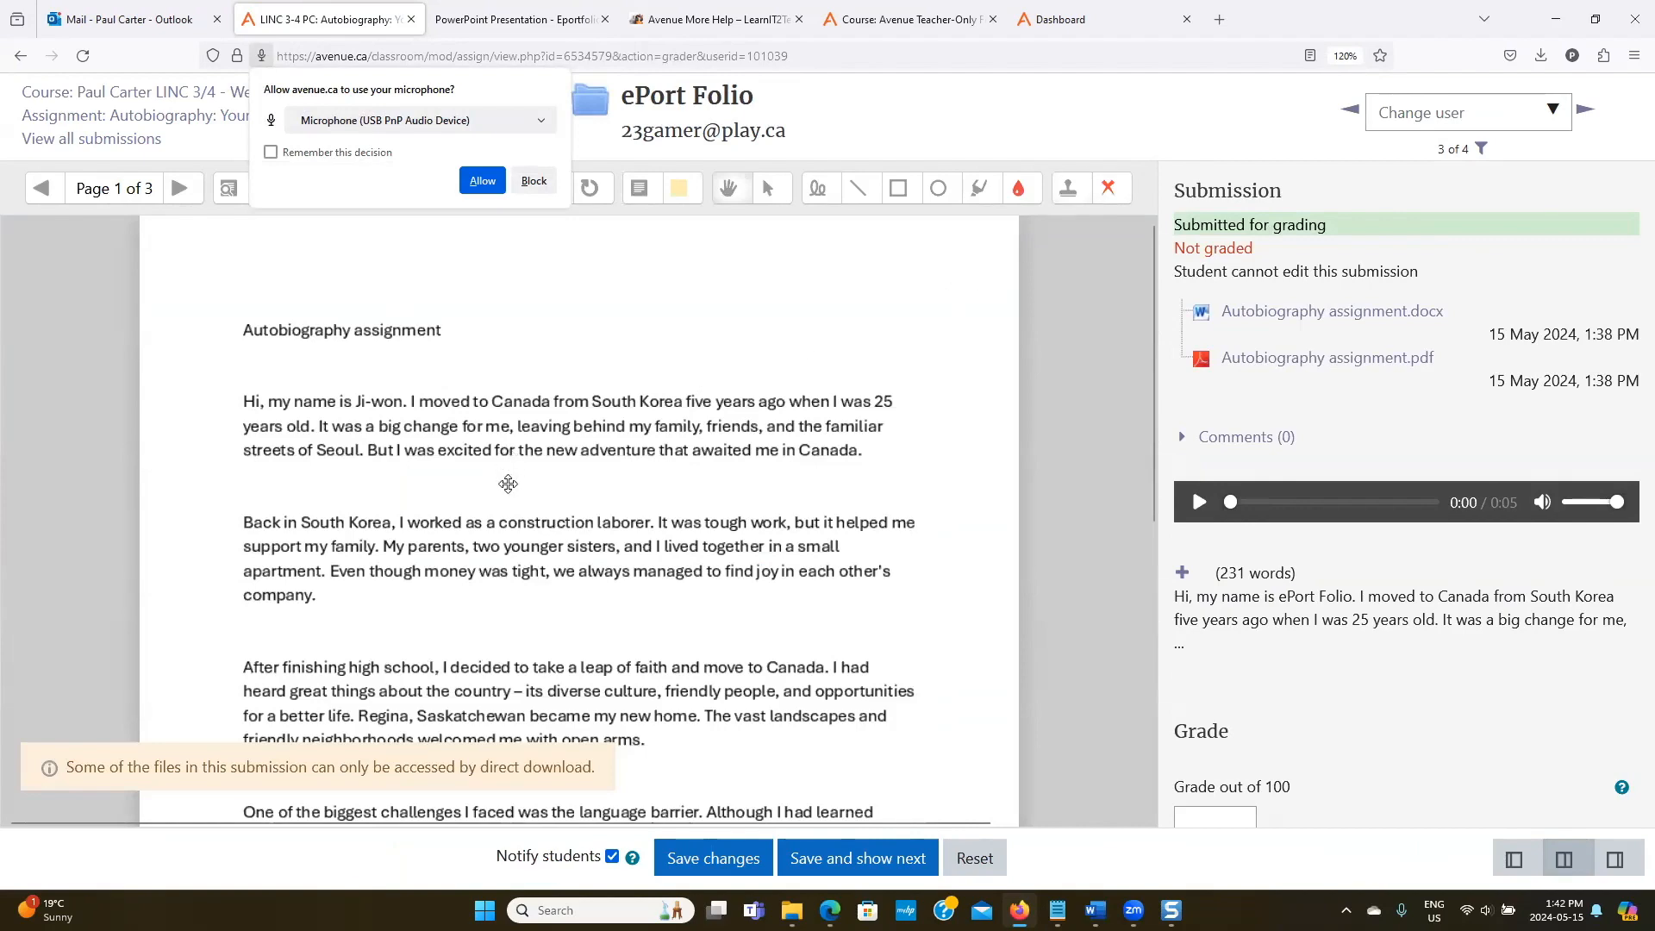
scroll(518, 504, down, 6)
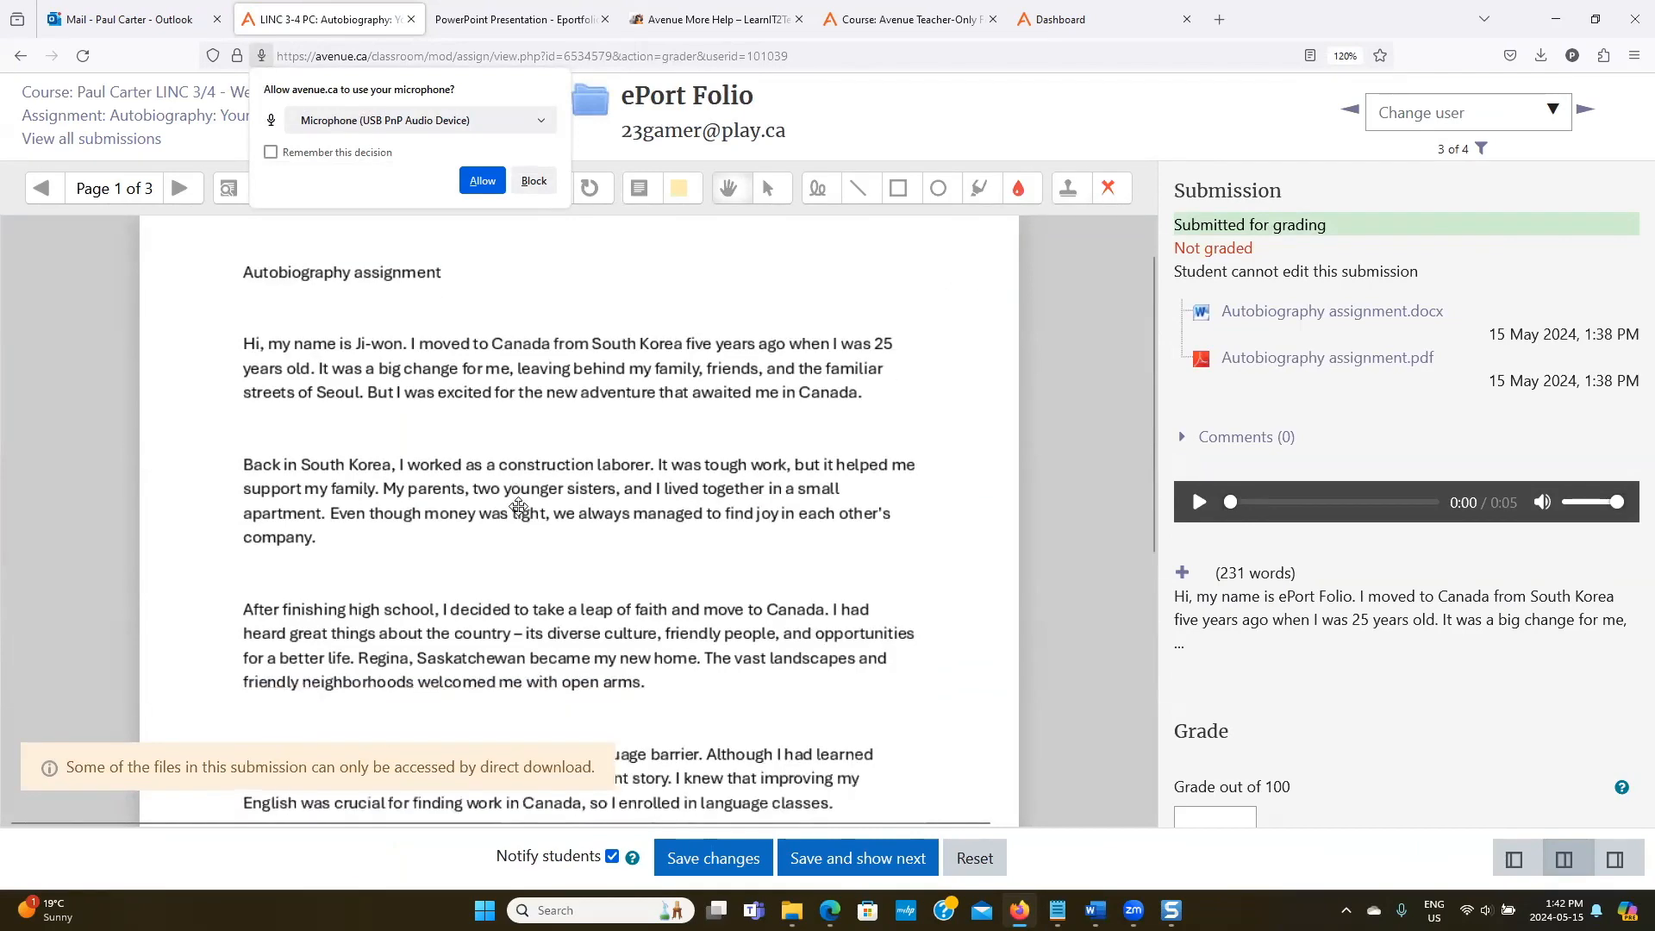
scroll(525, 512, up, 3)
scroll(525, 511, up, 2)
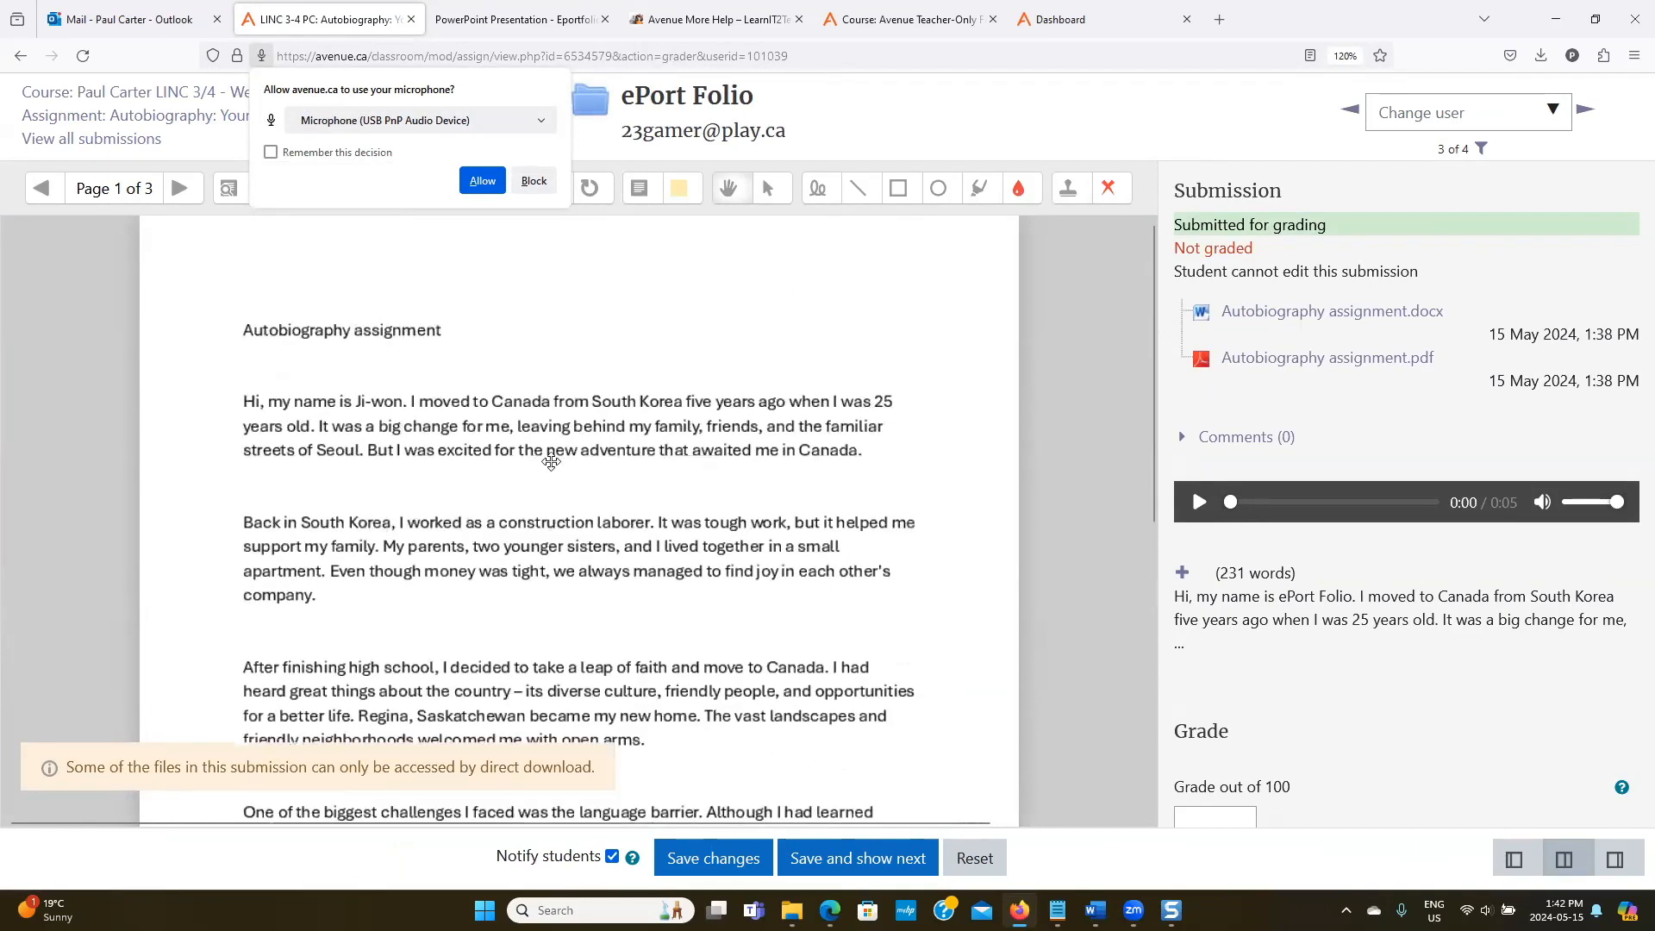
Stamp two red crosses and three green check marks on the first two paragraphs of the submitted PDF's first page.
click(1110, 188)
click(762, 367)
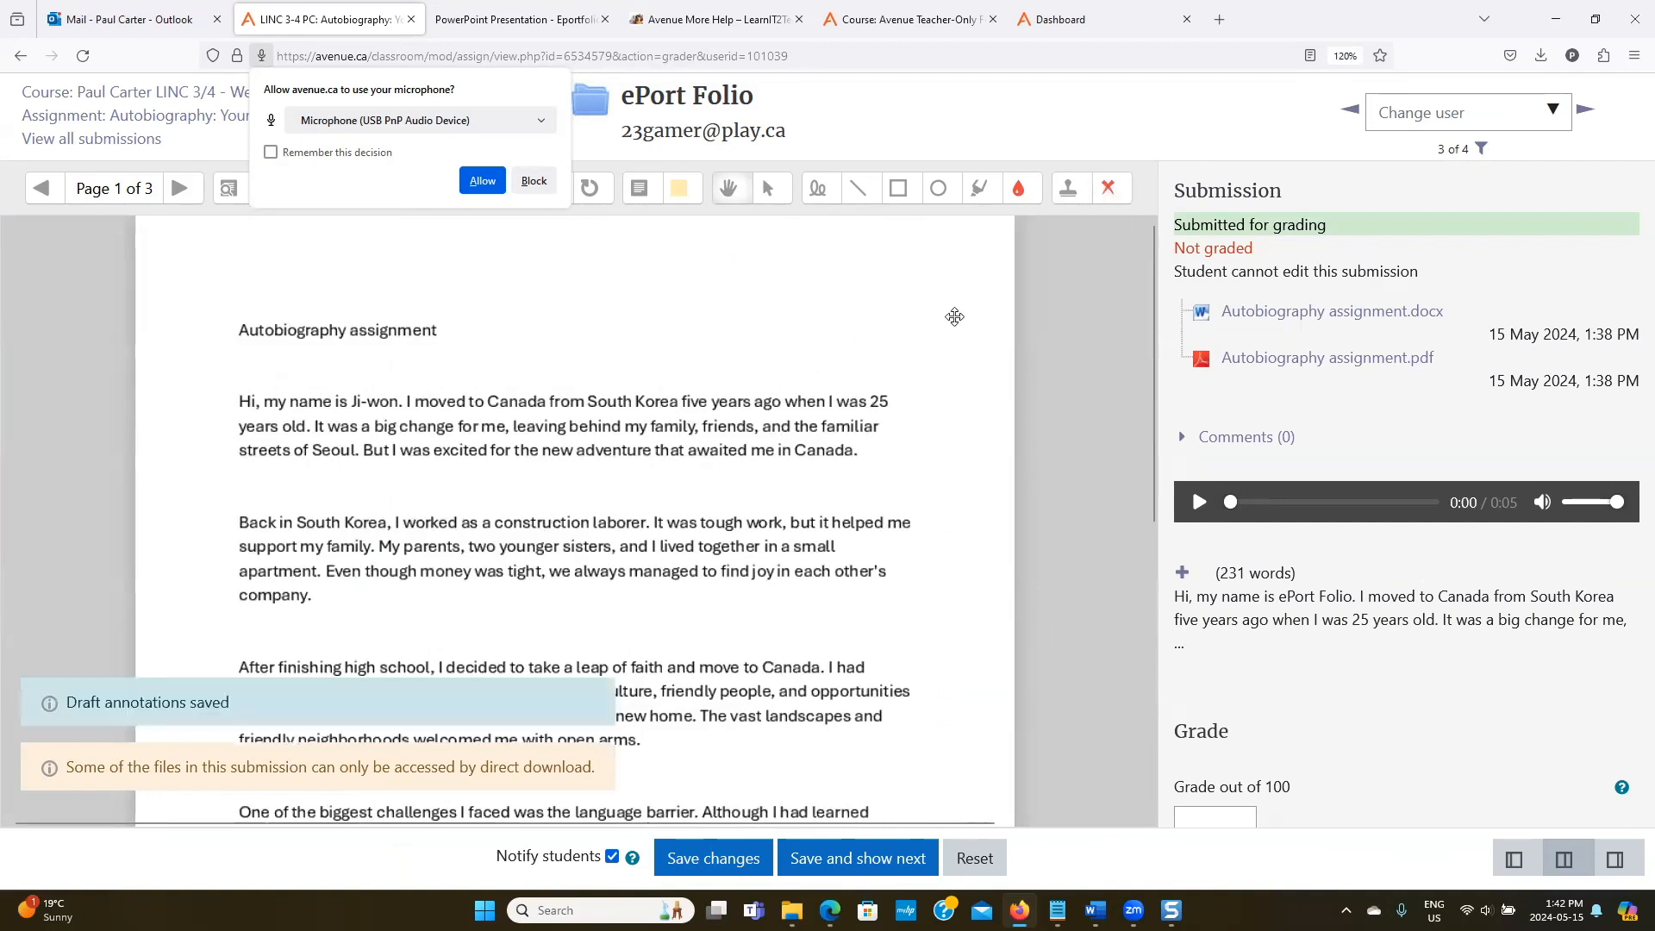
click(1110, 193)
click(1109, 225)
click(806, 402)
click(742, 475)
click(1109, 189)
click(1108, 335)
click(725, 419)
click(662, 477)
click(635, 522)
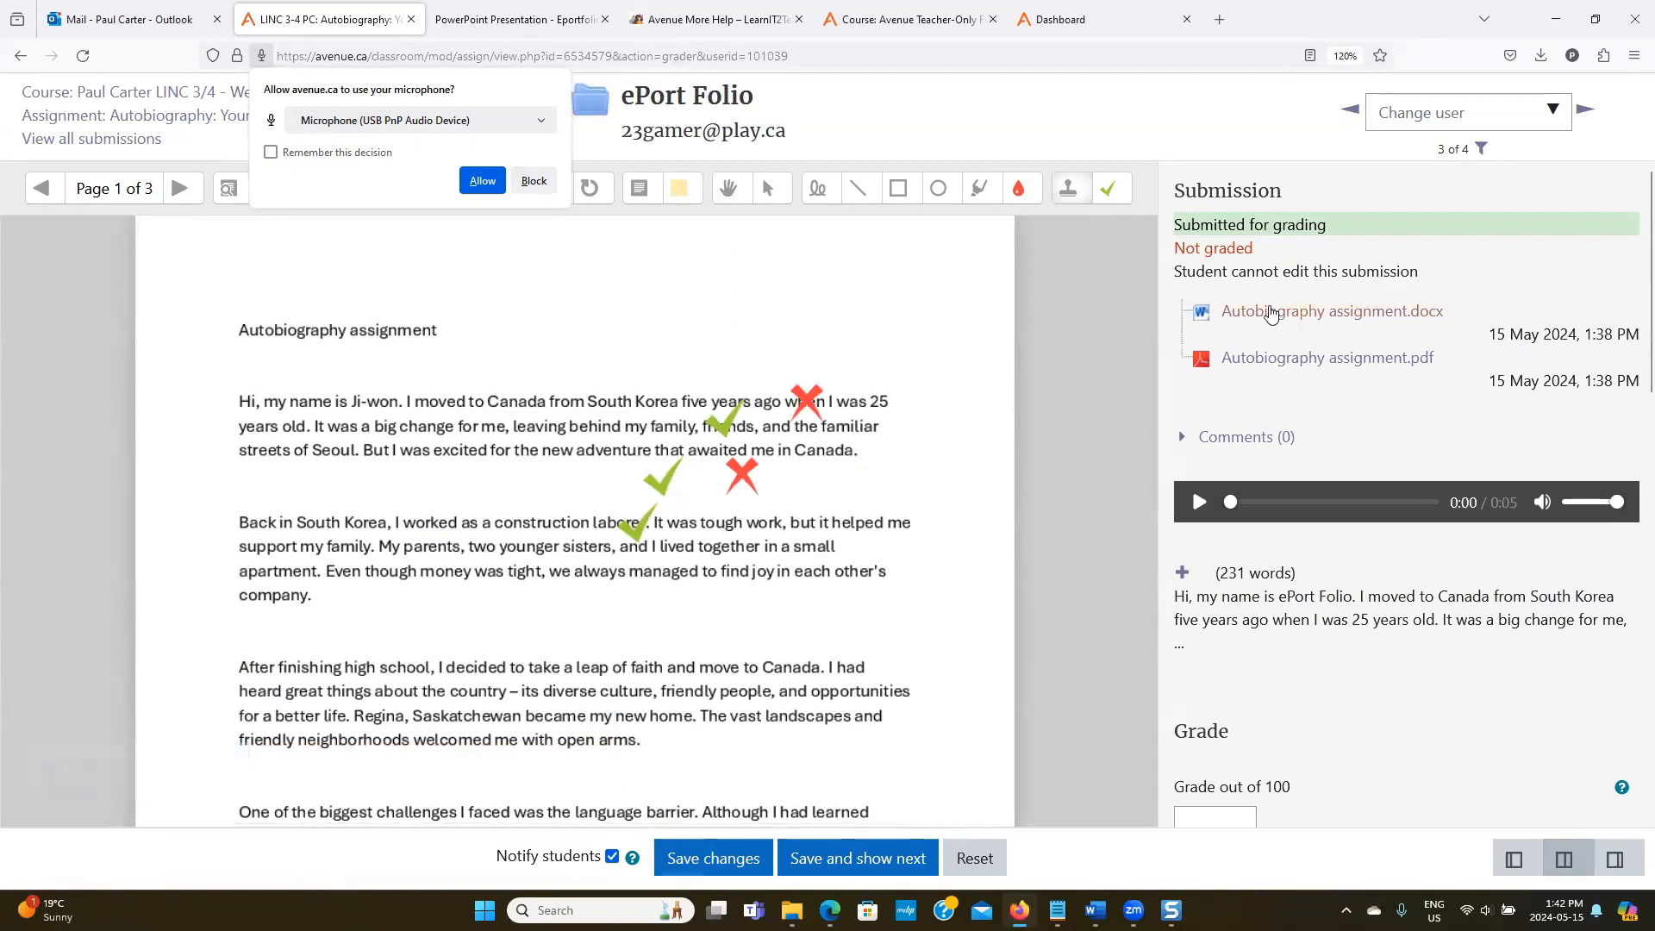
Expand the learner's online text submission to view it in full, and collapse it again.
scroll(1278, 360, down, 3)
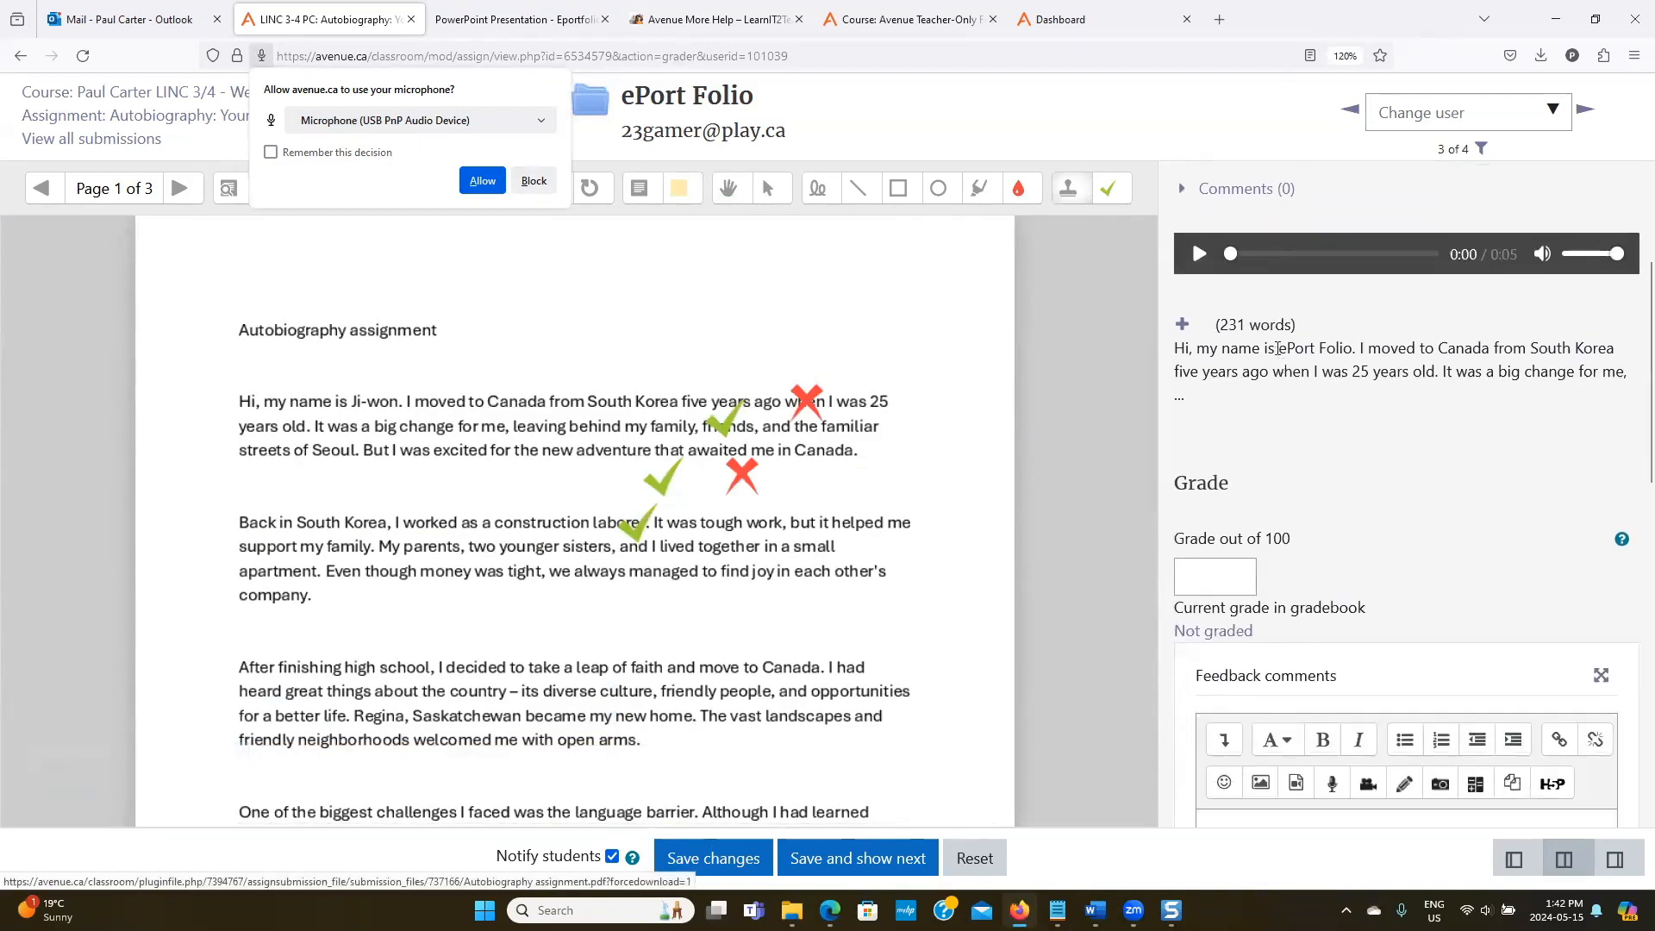
scroll(1270, 274, down, 1)
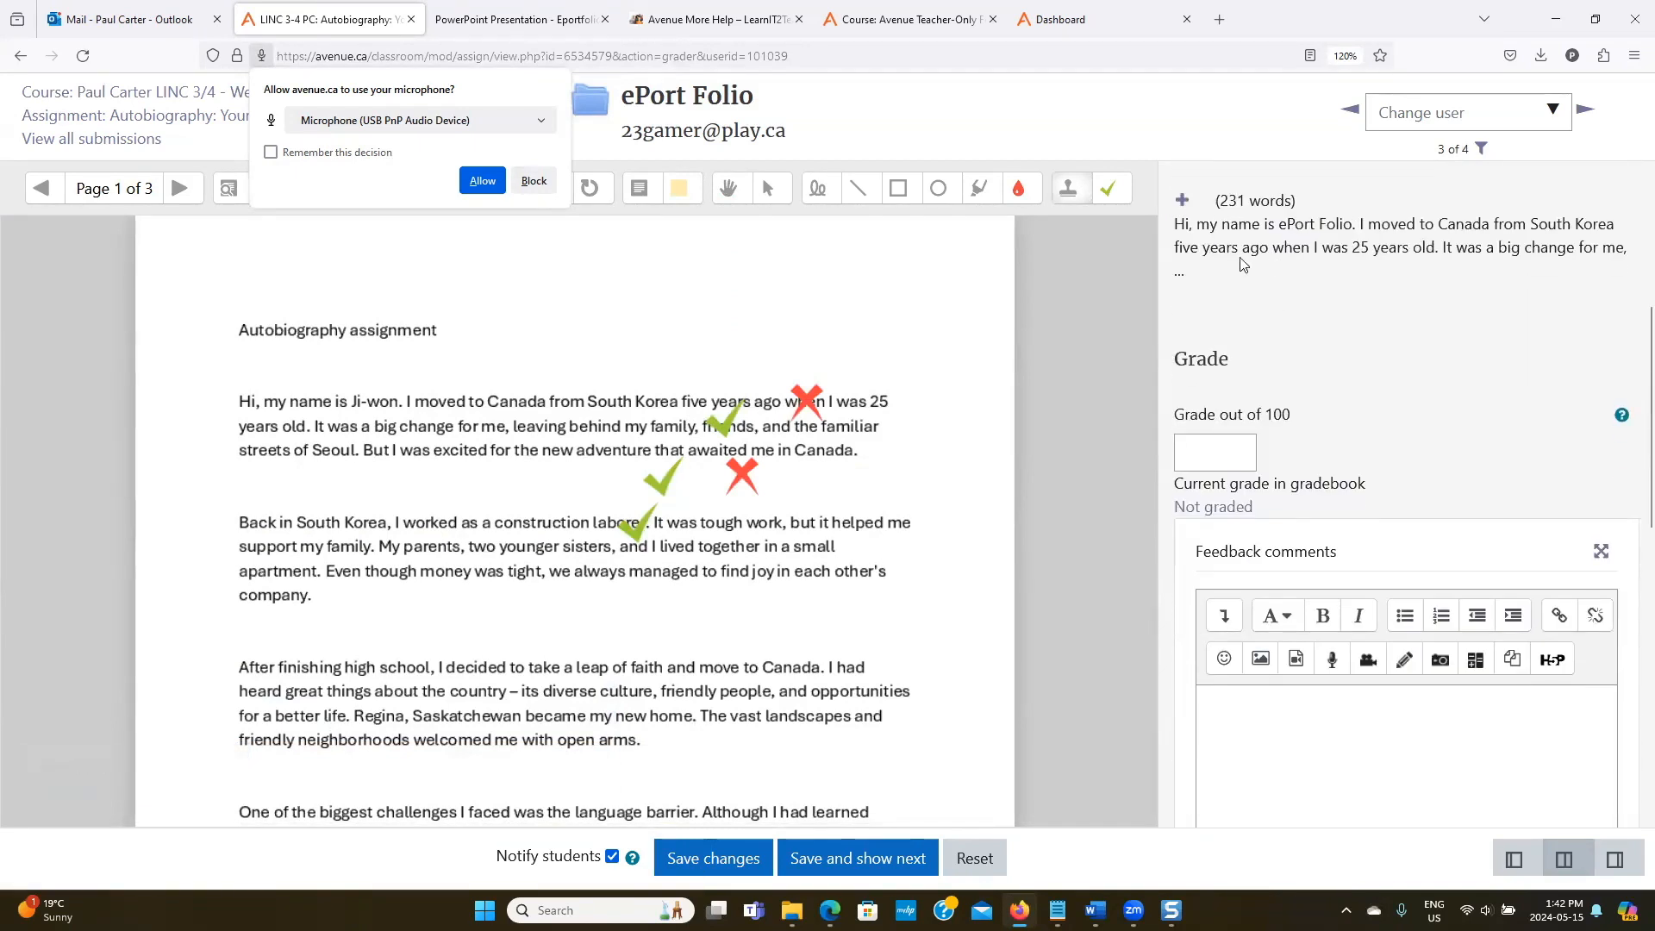
click(1184, 207)
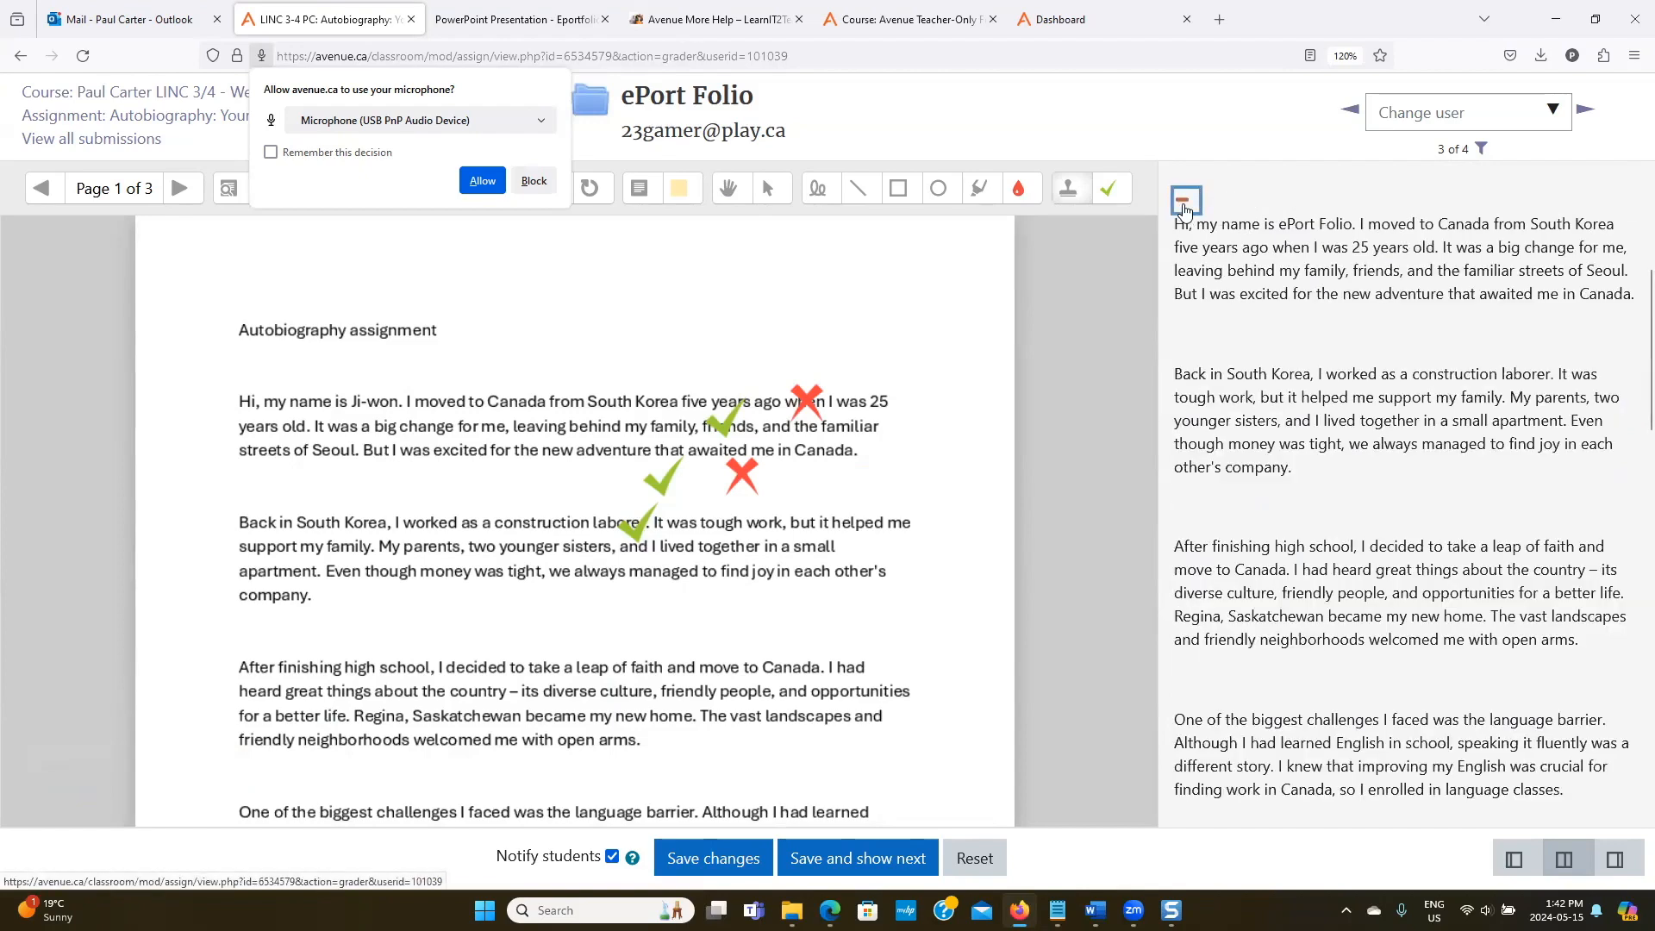
click(1183, 207)
Set the submission's grade to 80 out of 100.
scroll(1232, 255, down, 1)
click(1216, 332)
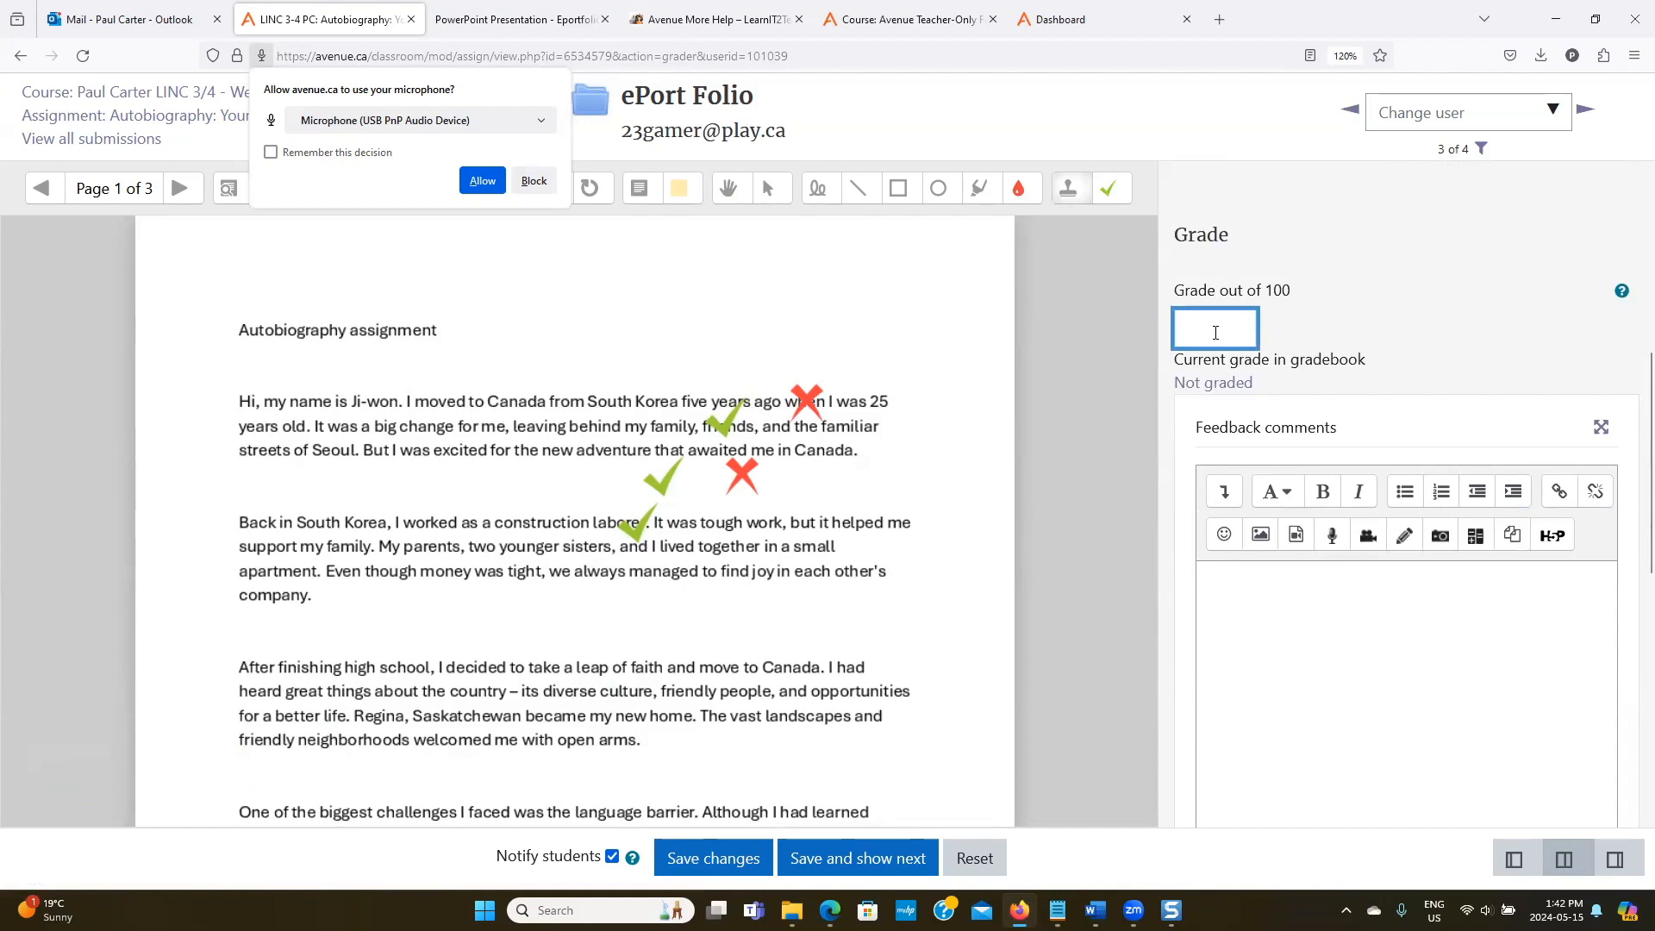
text(80)
Copy "Excellent work, very well done!" from the ePortfolio text file in Notepad and paste it into the feedback comments.
scroll(1258, 336, down, 2)
click(1271, 376)
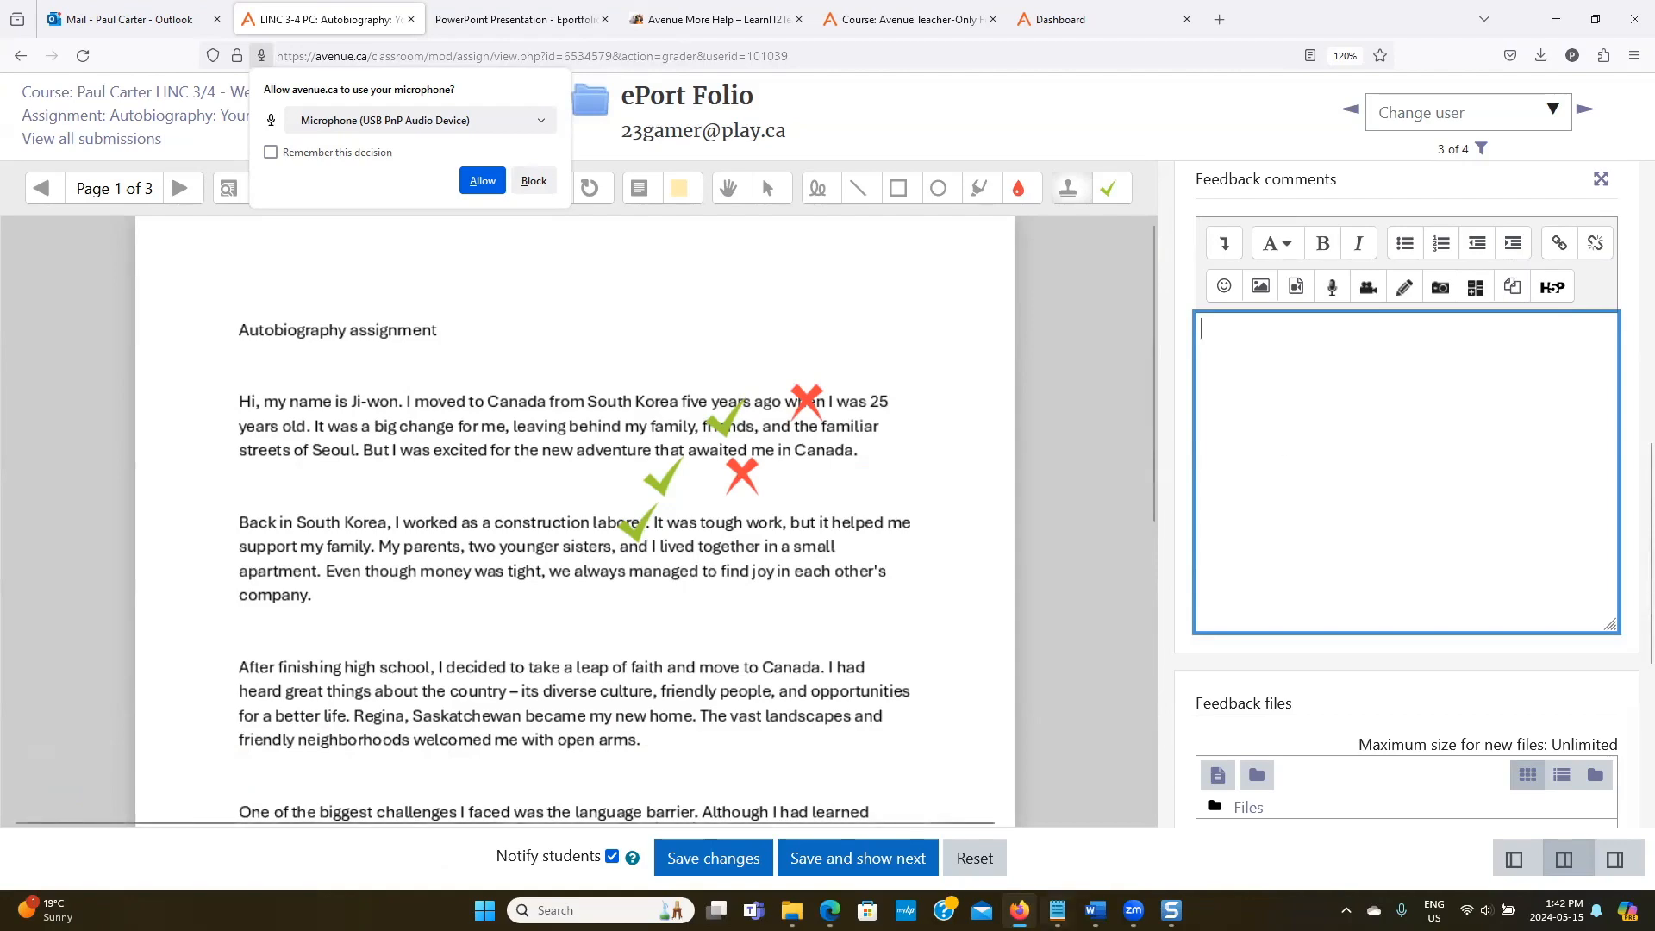
click(1057, 910)
click(373, 485)
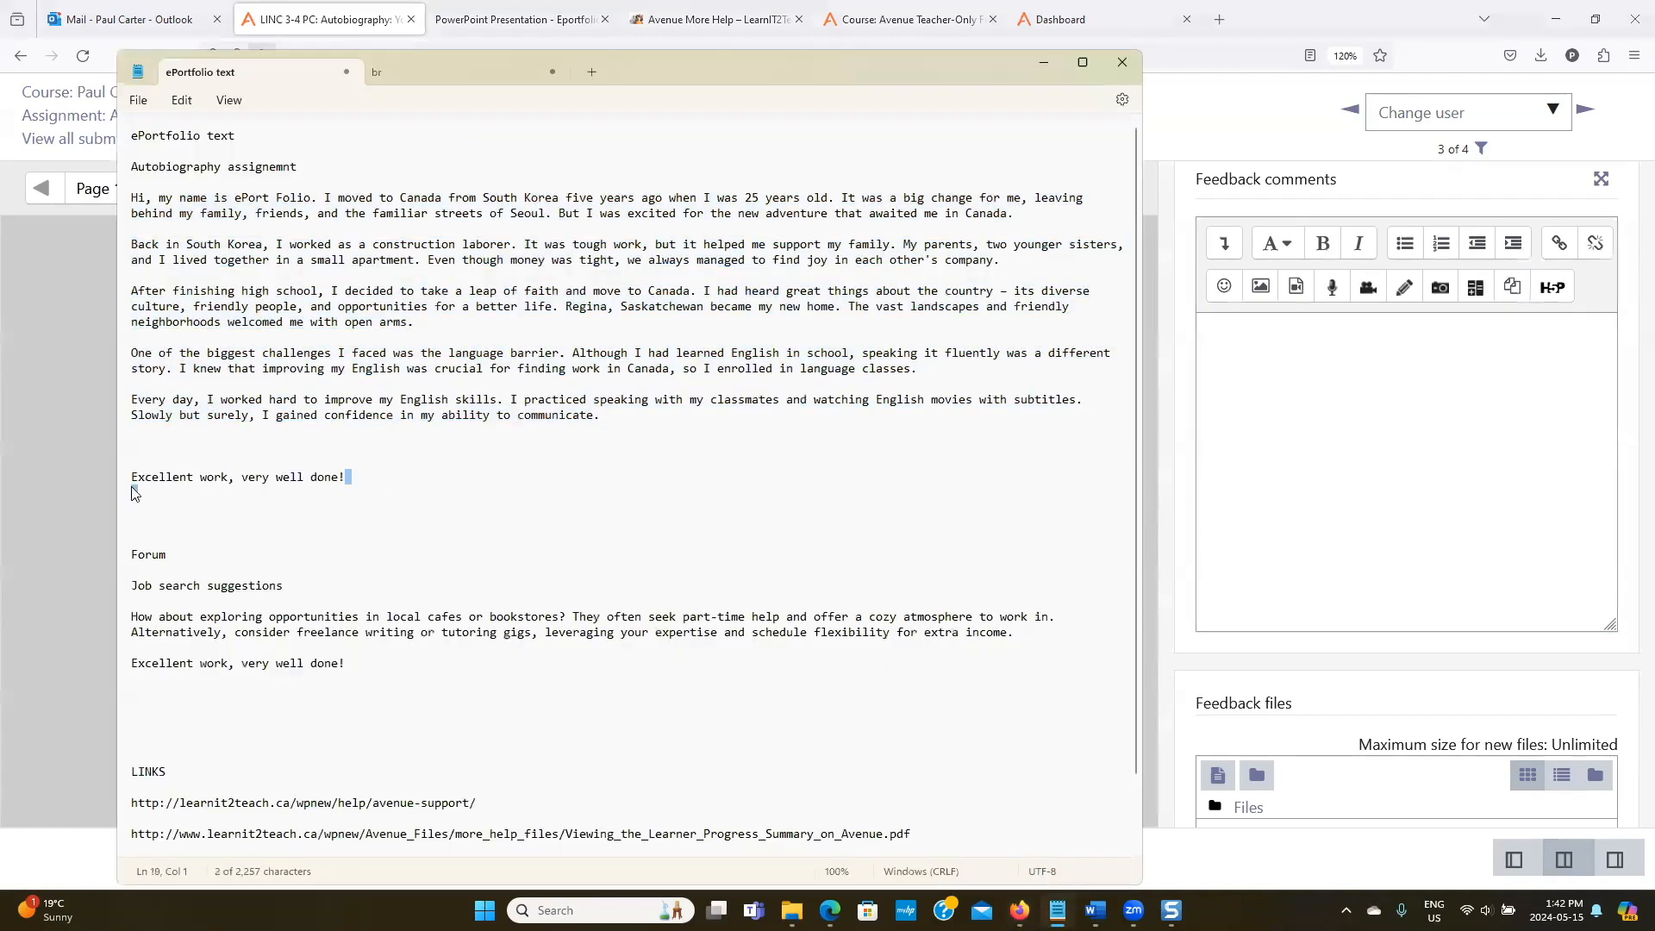
drag(346, 479, 129, 480)
key(ctrl+c)
click(1280, 388)
key(ctrl+v)
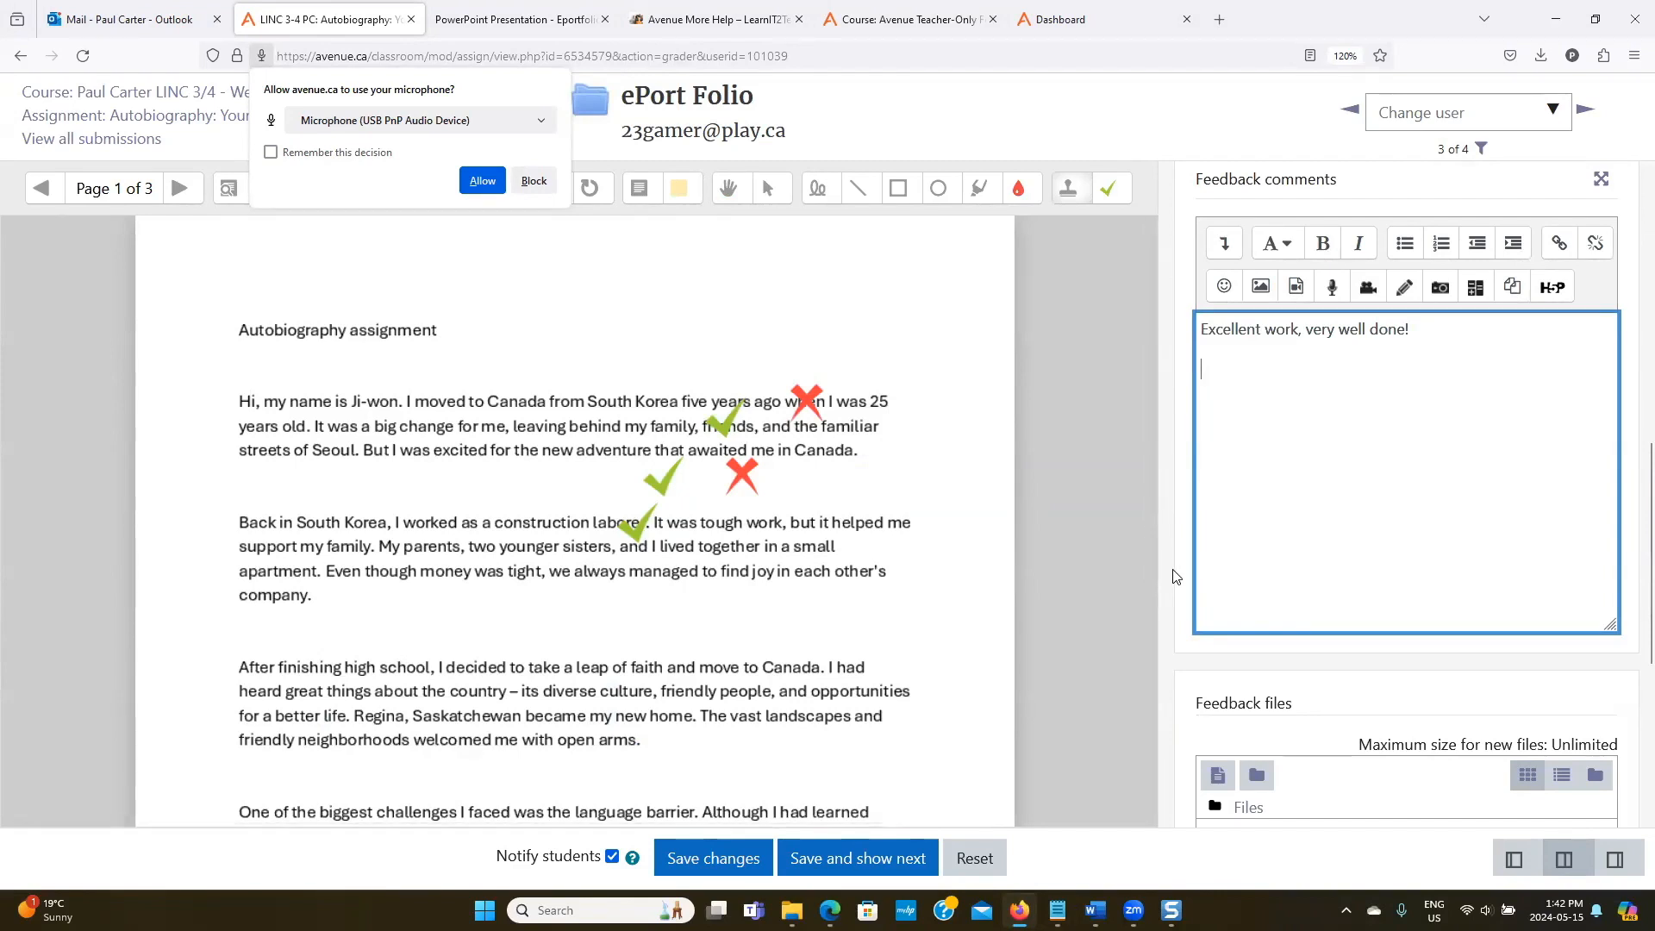
Copy the whole FACILITATOR Speaking CLB 8 rubric table from the Word document and paste it below the feedback comment.
mouse_move(1095, 911)
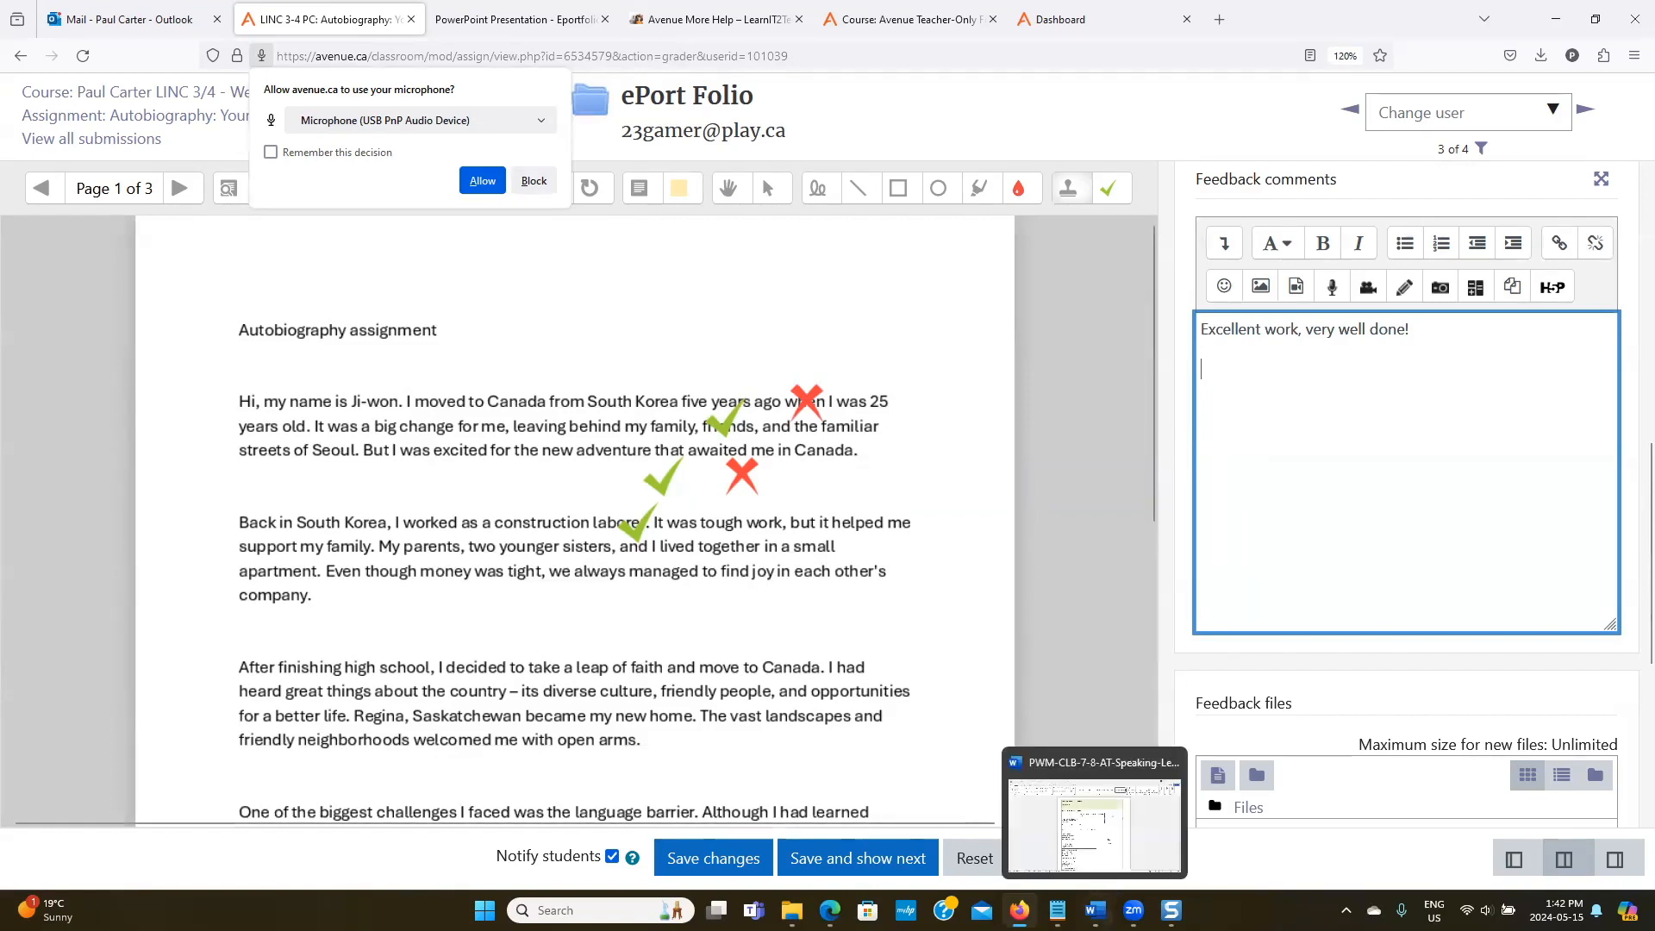
click(1095, 824)
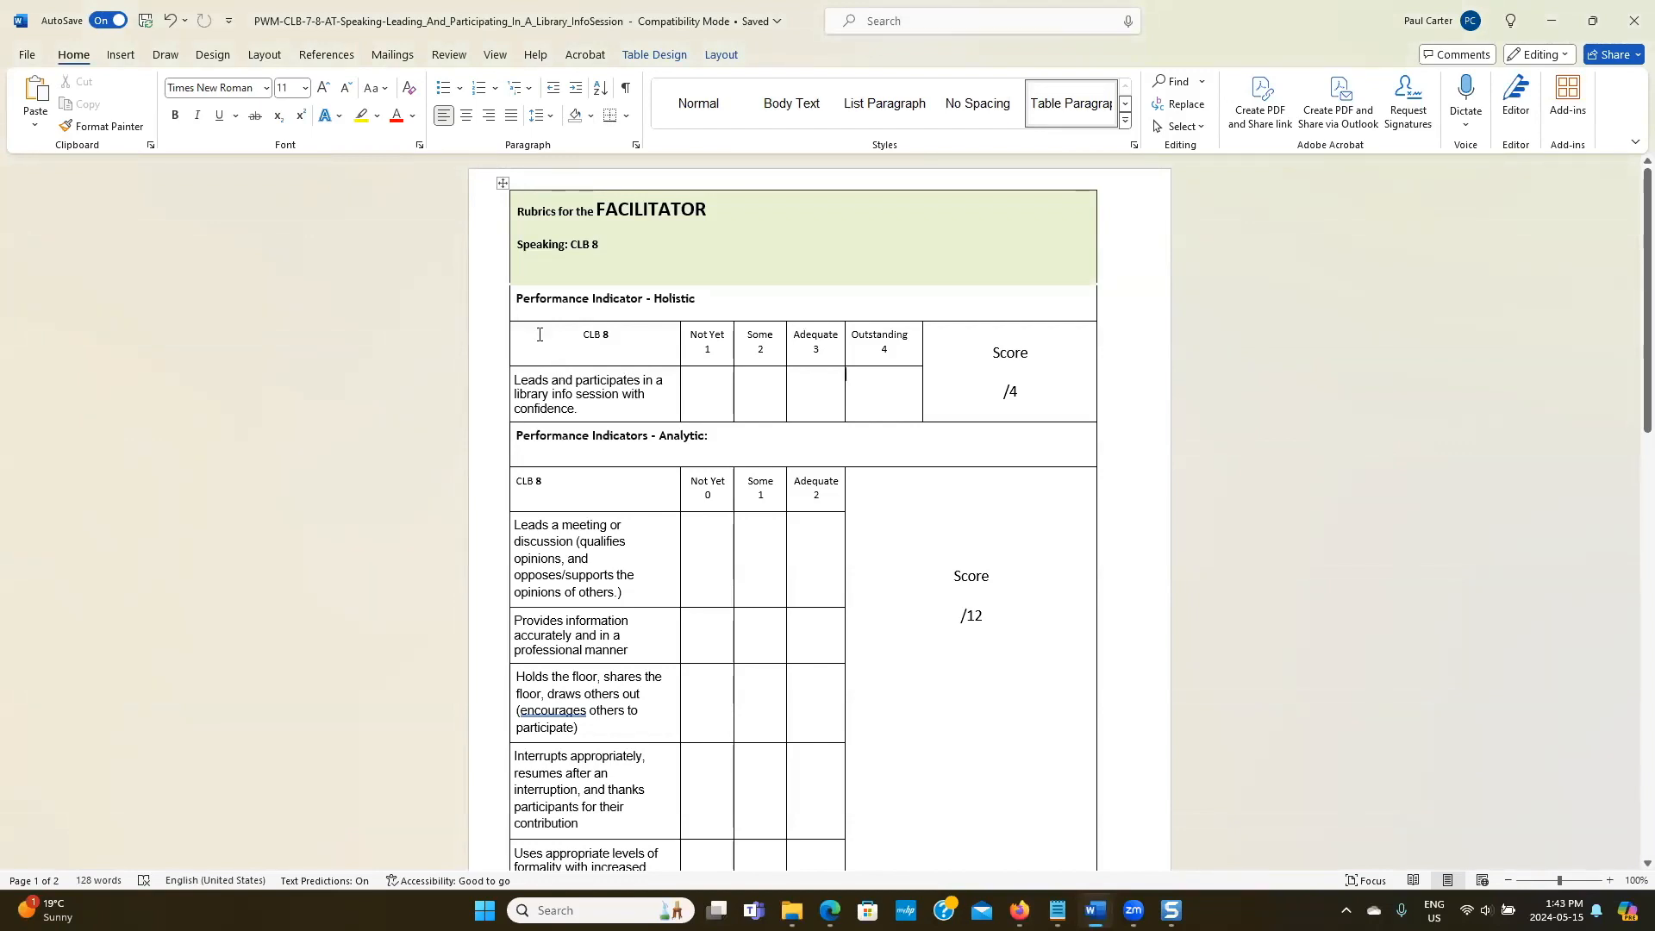
click(501, 184)
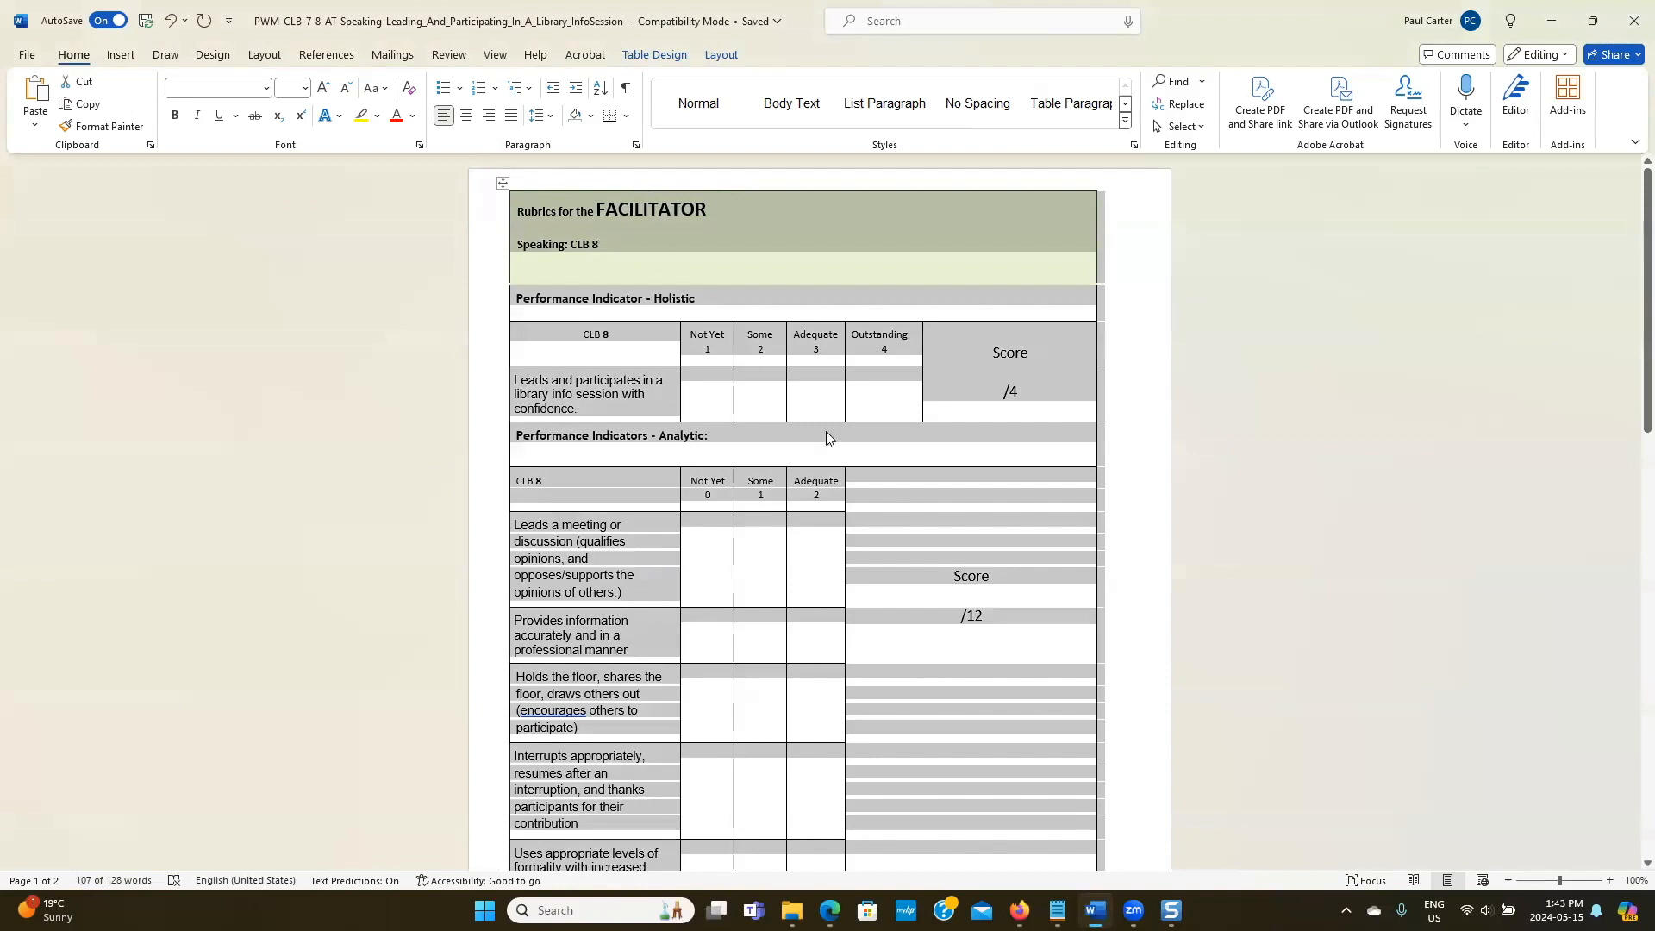
click(1021, 908)
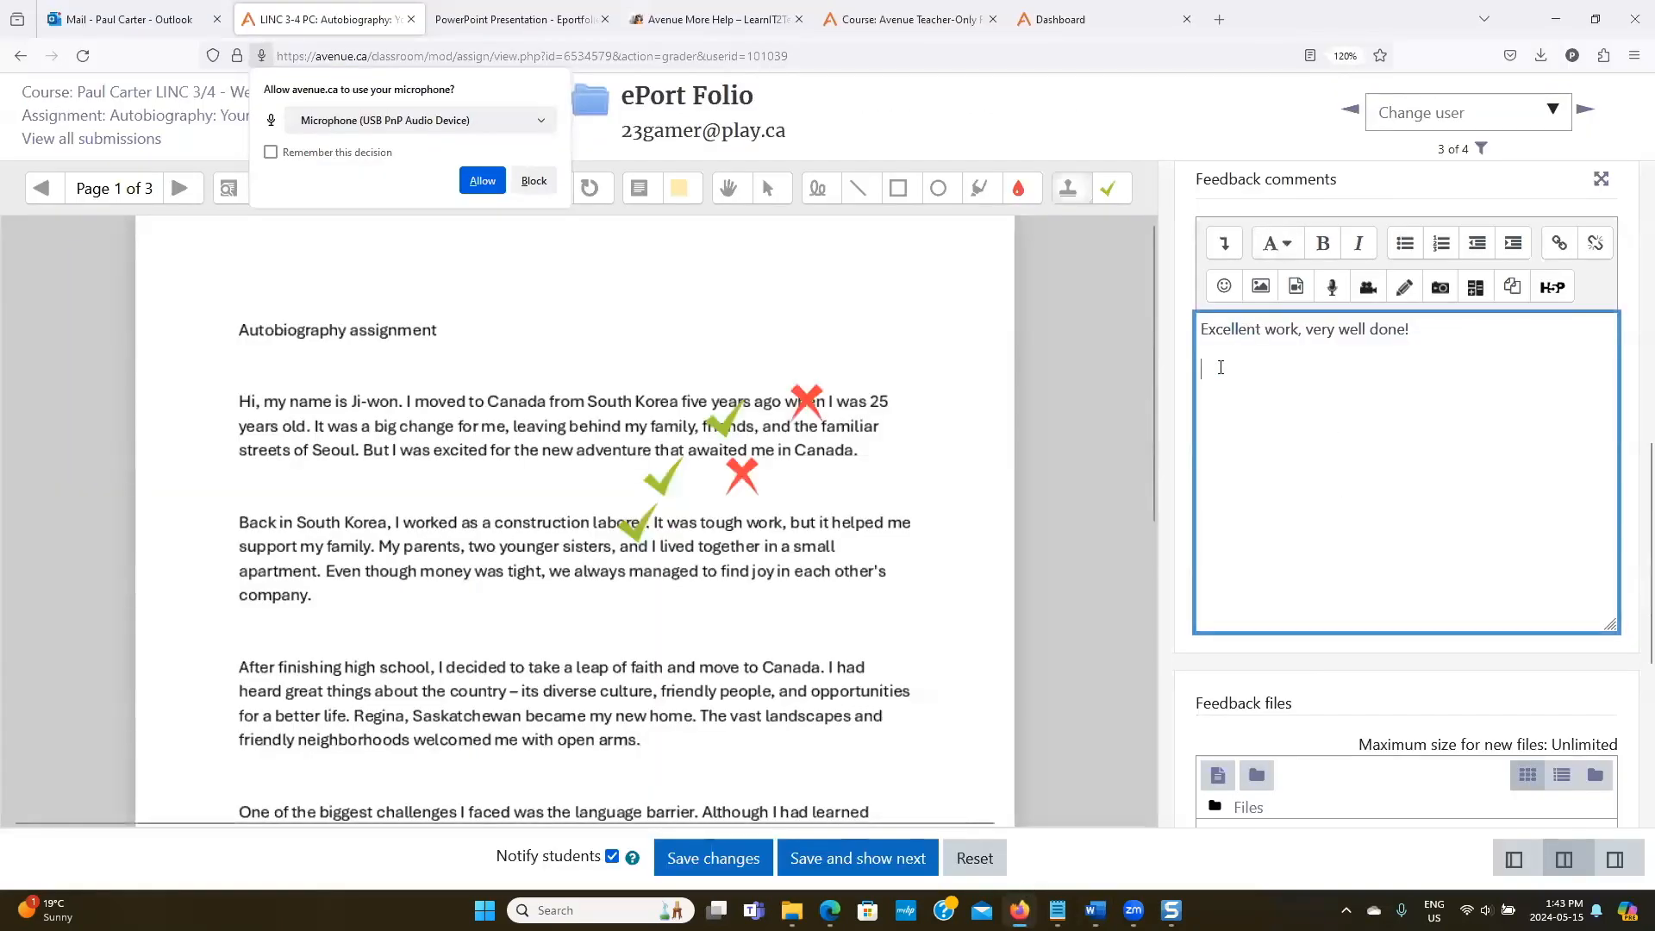
key(ctrl+v)
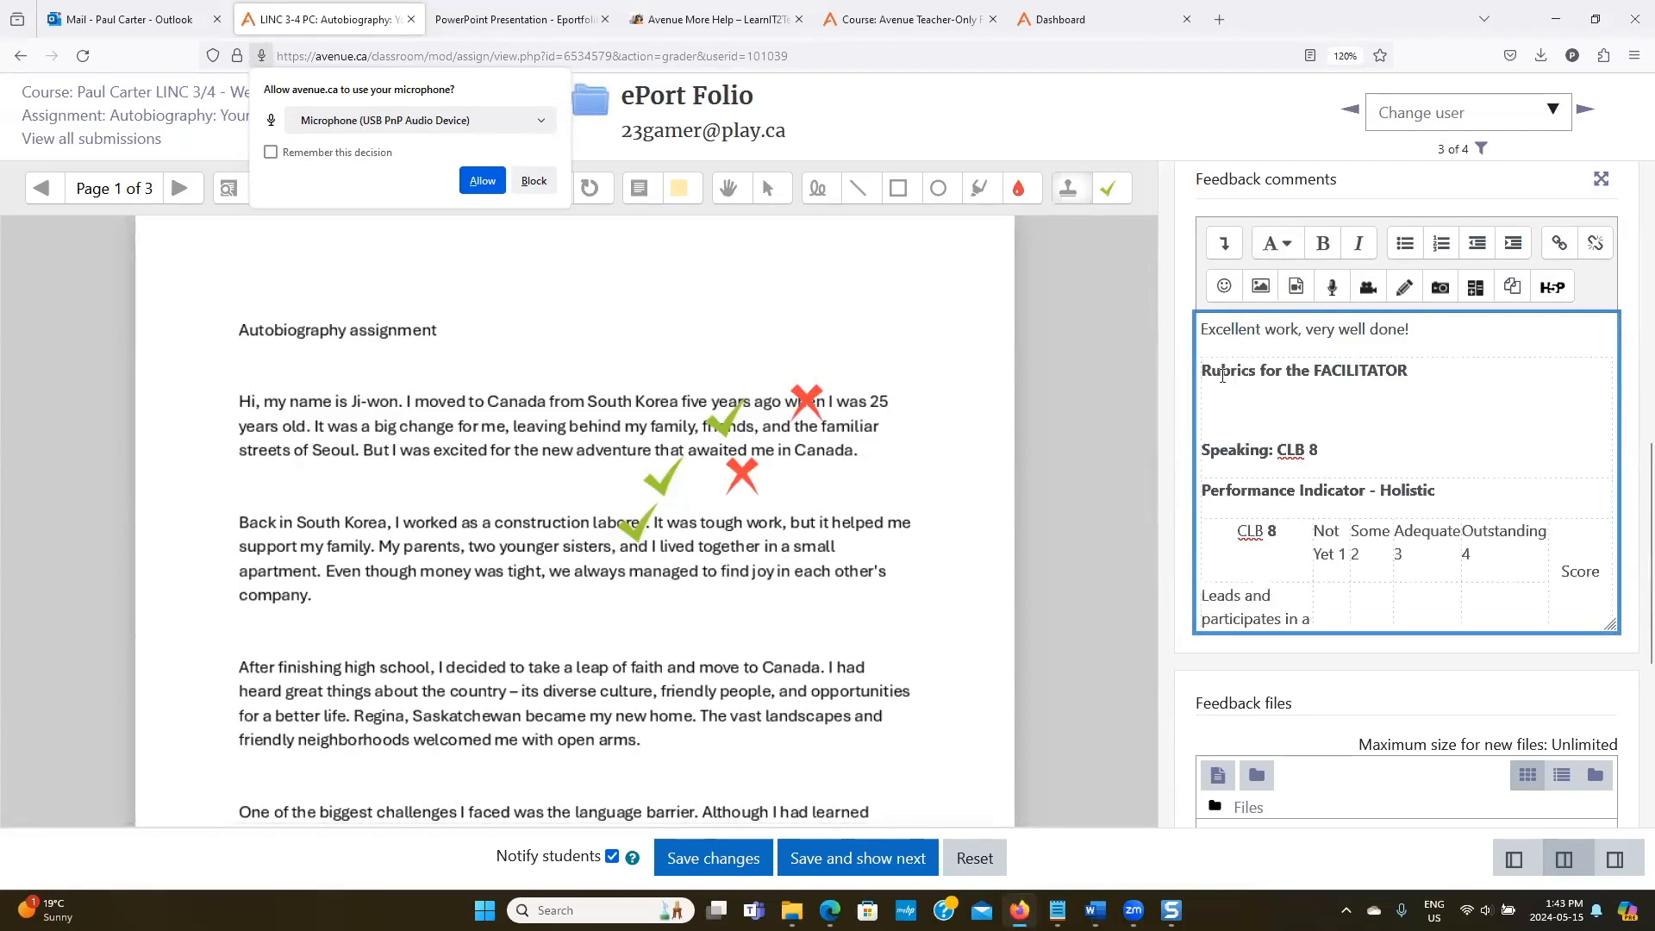
Enter a score of 4 out of 4 for the holistic performance indicator in the pasted rubric.
scroll(1324, 488, down, 3)
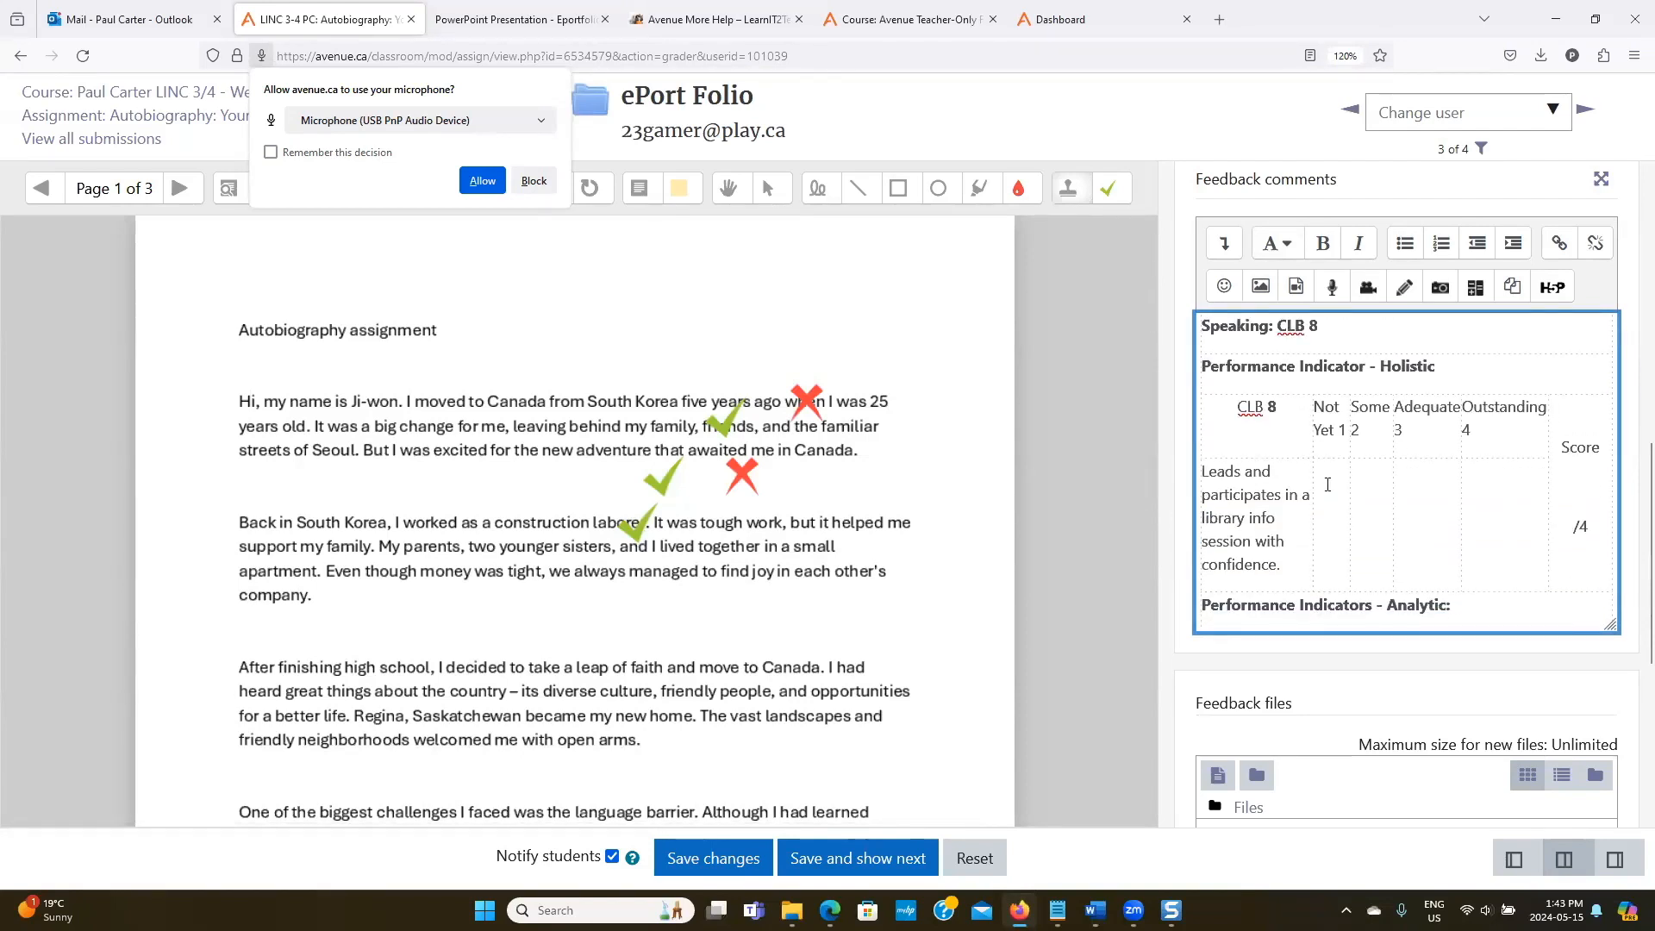
scroll(1328, 485, down, 3)
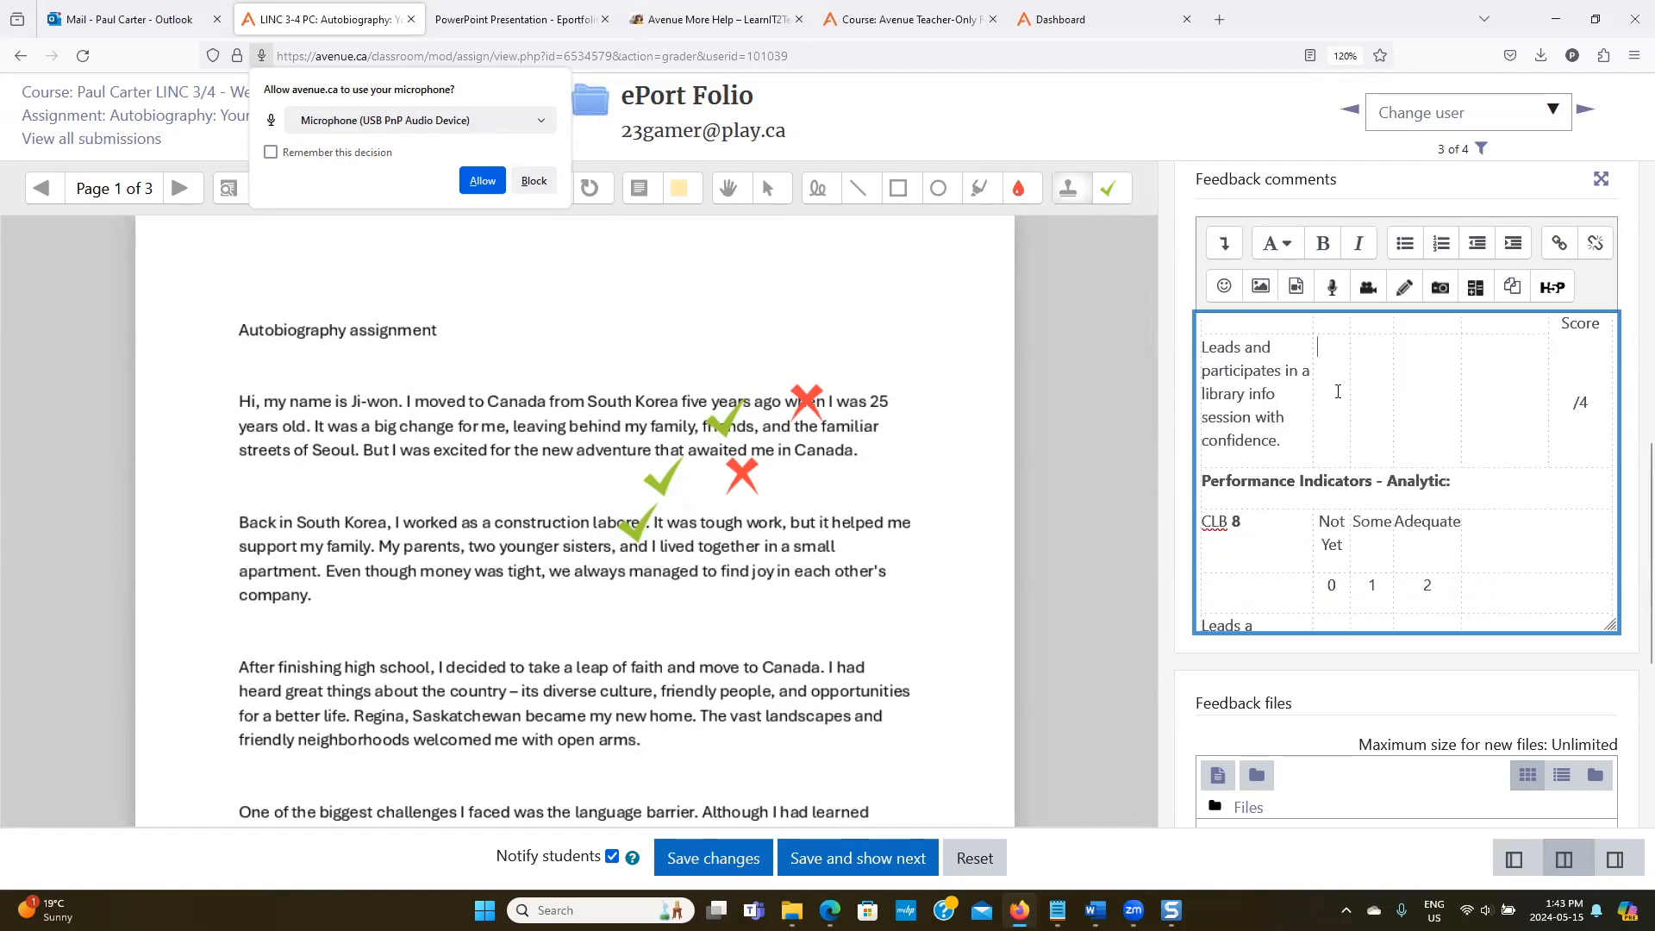
click(1563, 394)
text(4)
Add the Word and PDF versions of PWM-CLB-7-8-AT-Speaking-Leading_And_Participating_In_A_Library_InfoSession from File Explorer to the feedback files.
scroll(1321, 449, down, 10)
scroll(1290, 450, down, 6)
scroll(1188, 478, down, 3)
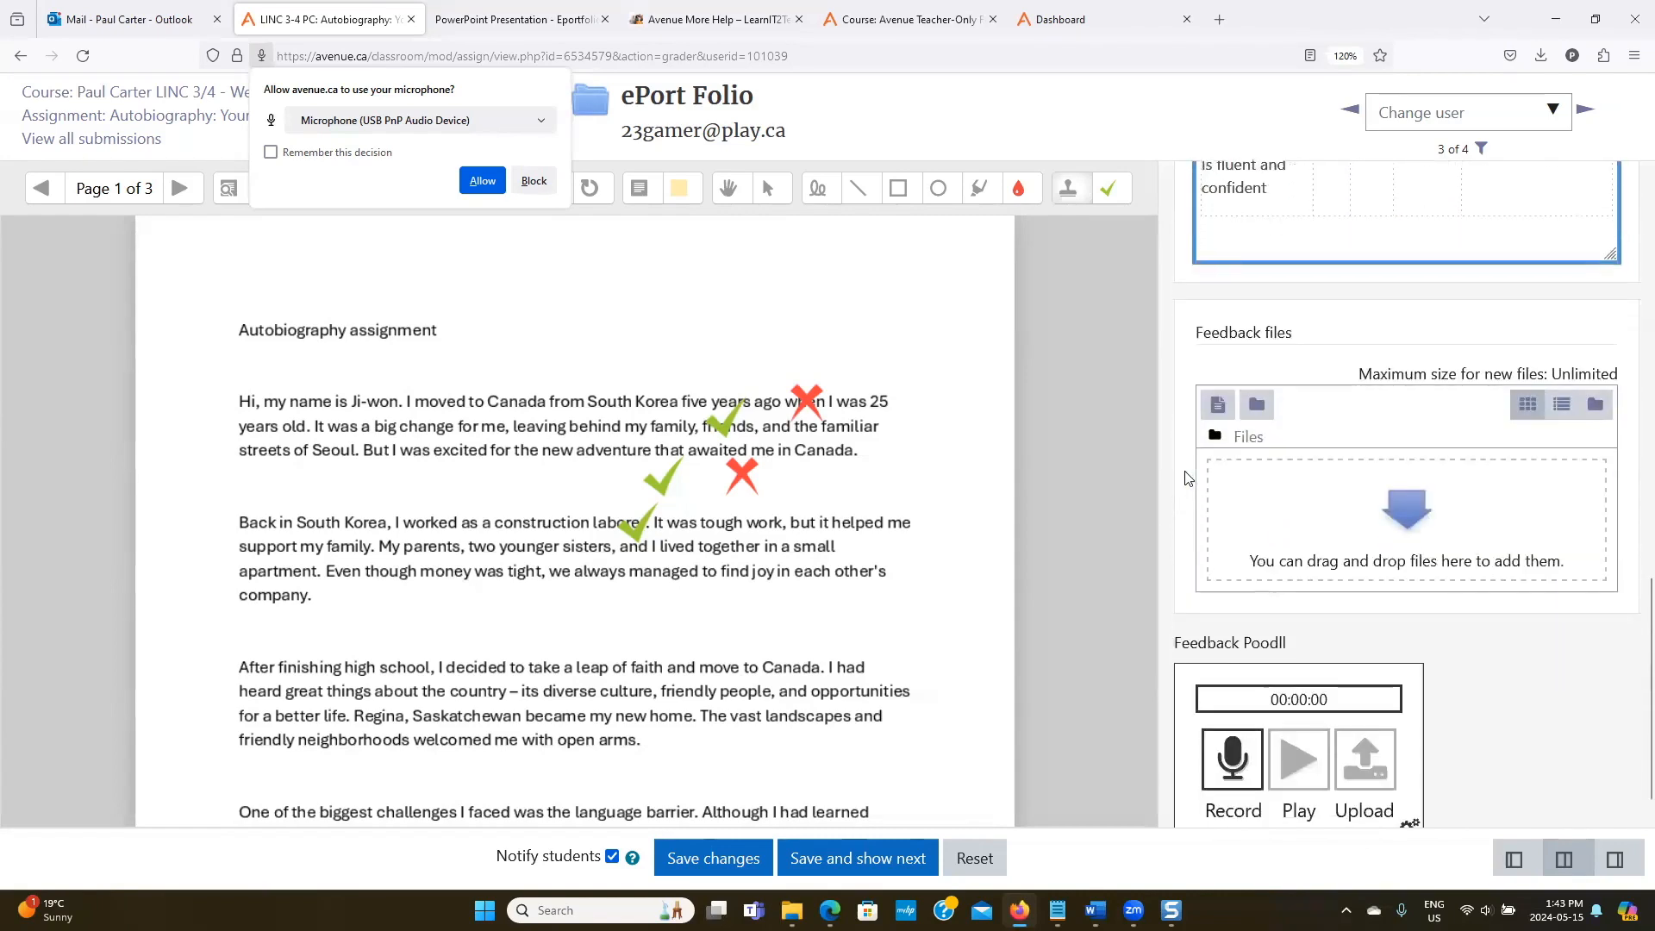
scroll(1188, 476, down, 1)
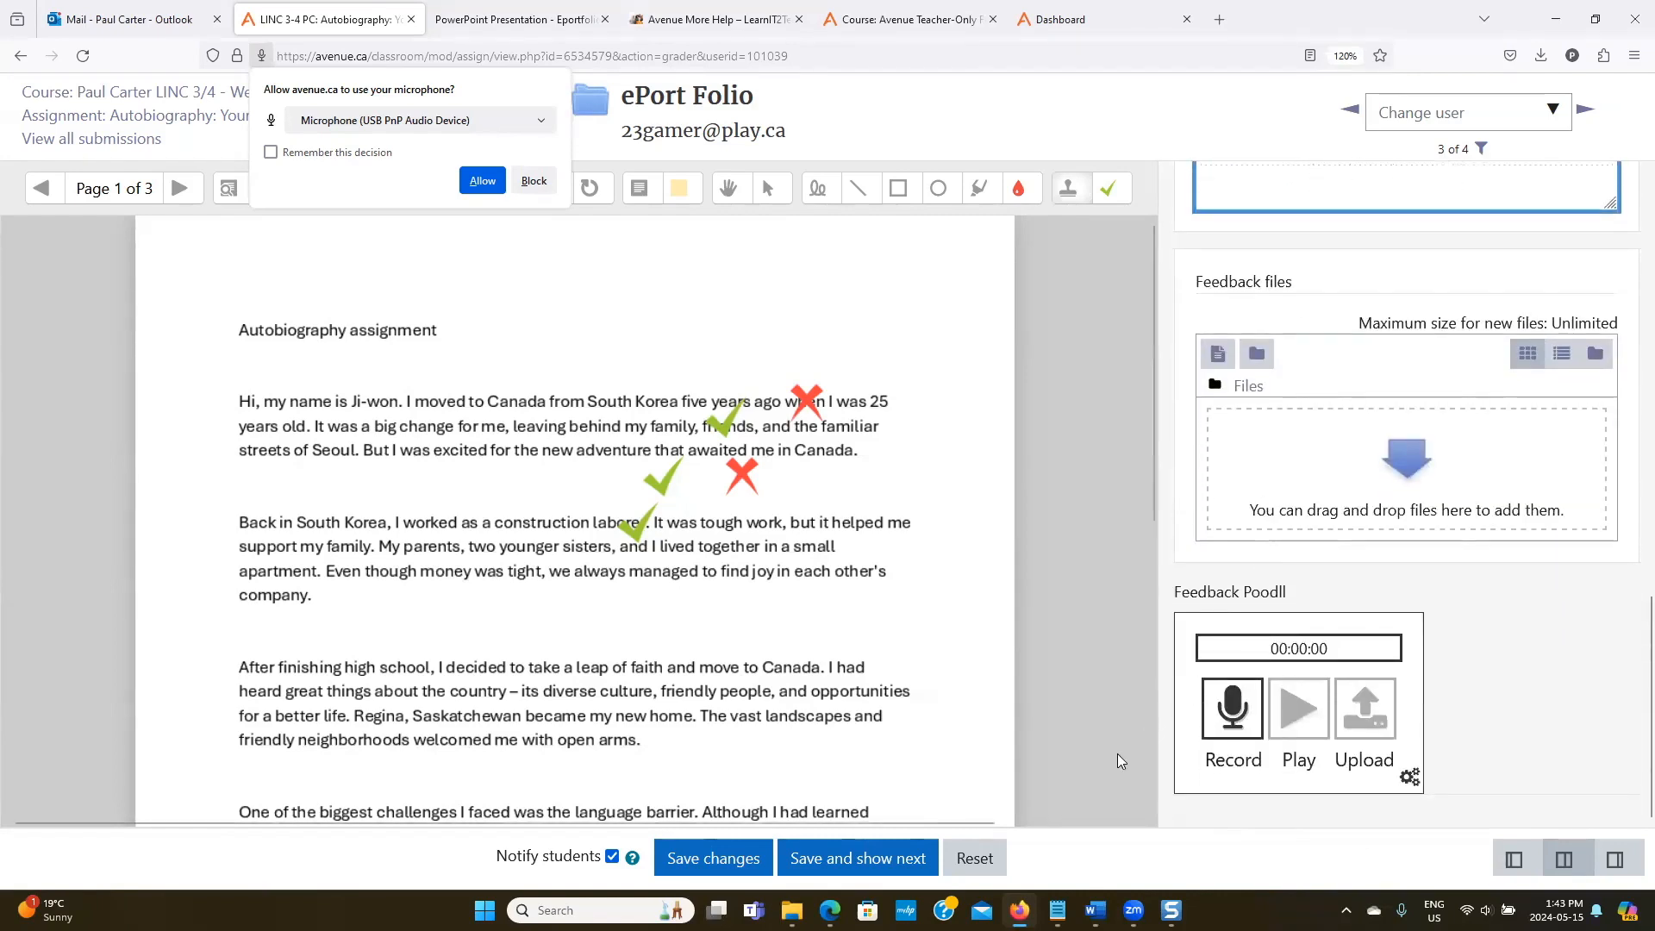
click(790, 907)
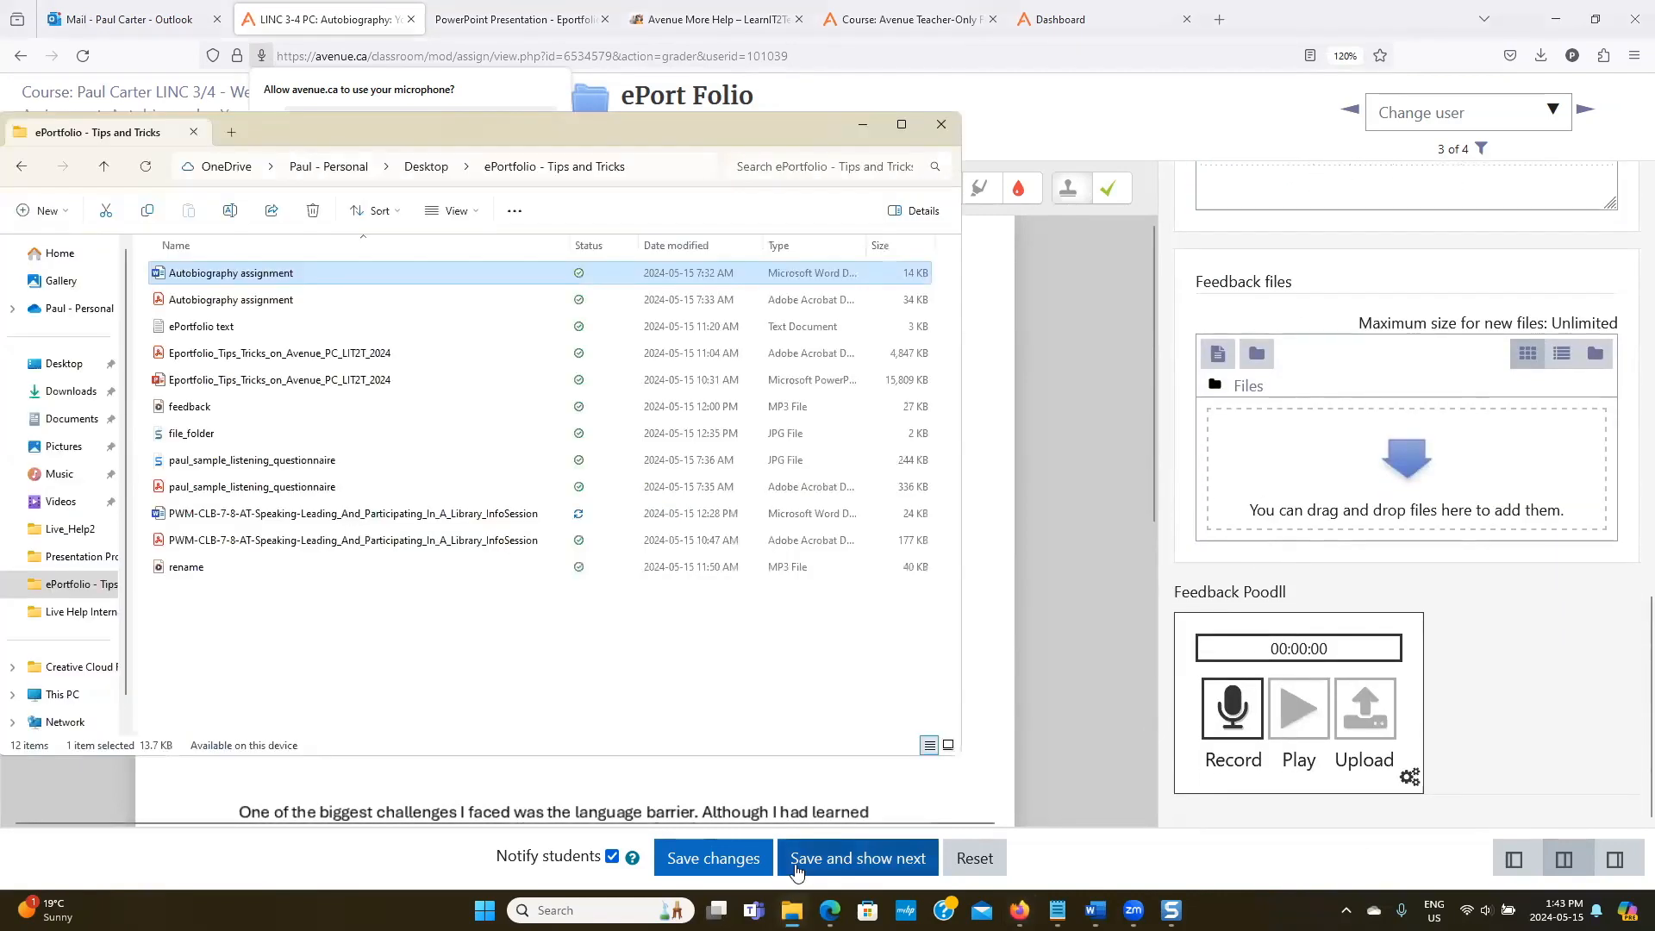
click(409, 514)
drag(409, 514, 1261, 480)
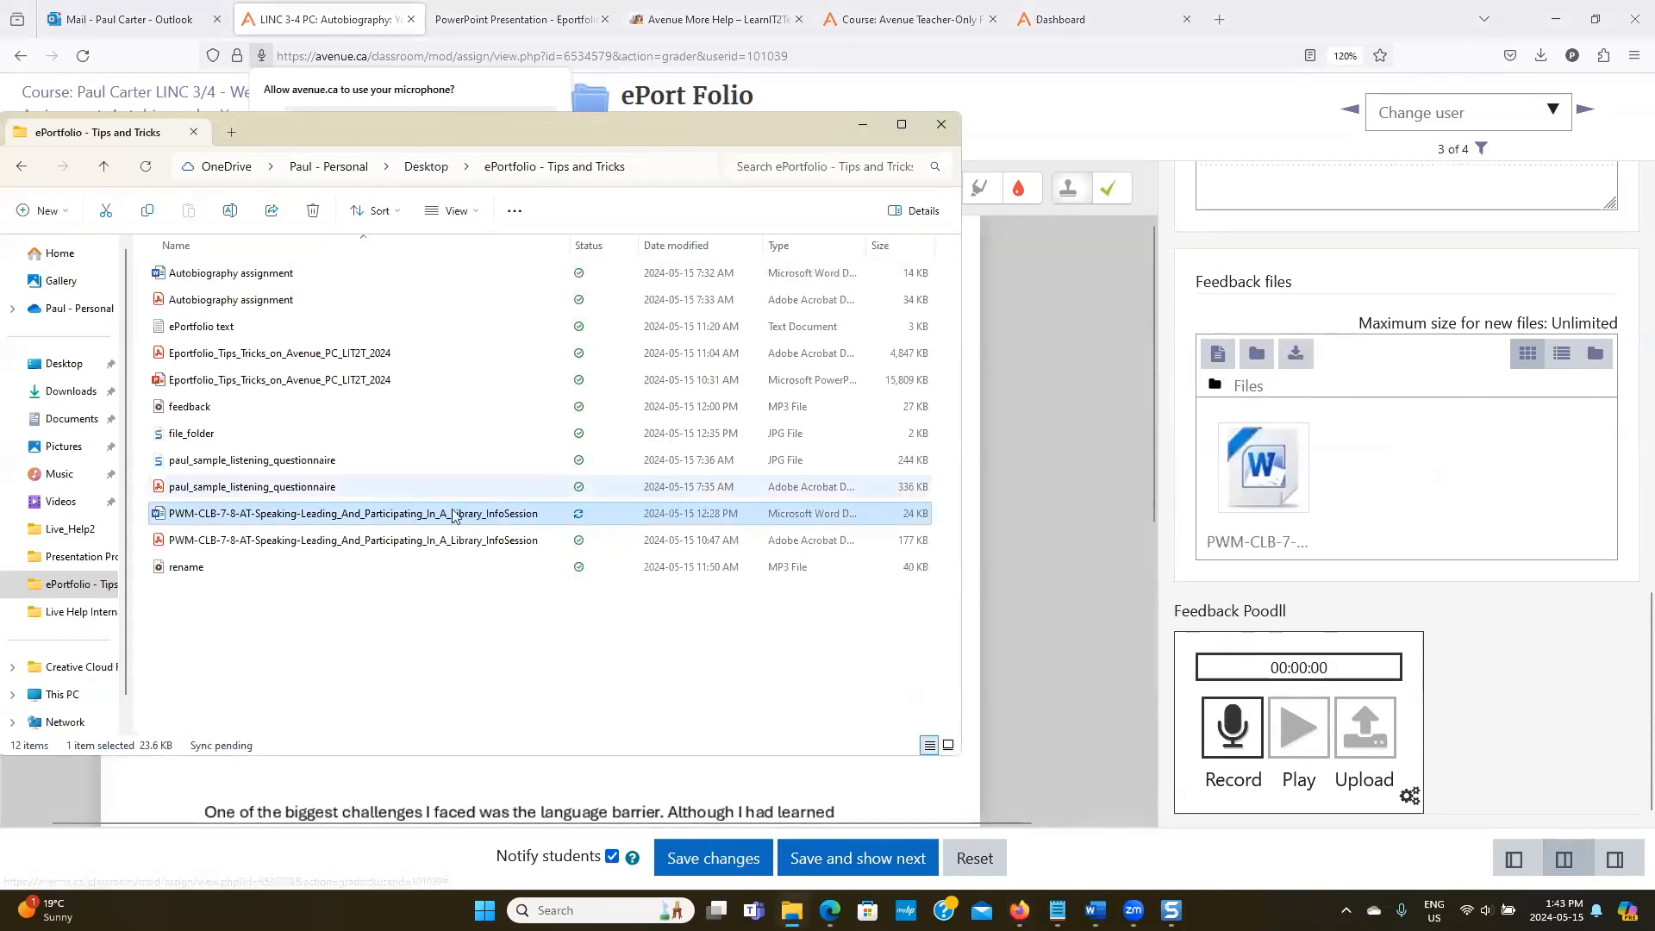
click(338, 541)
drag(338, 546, 1356, 467)
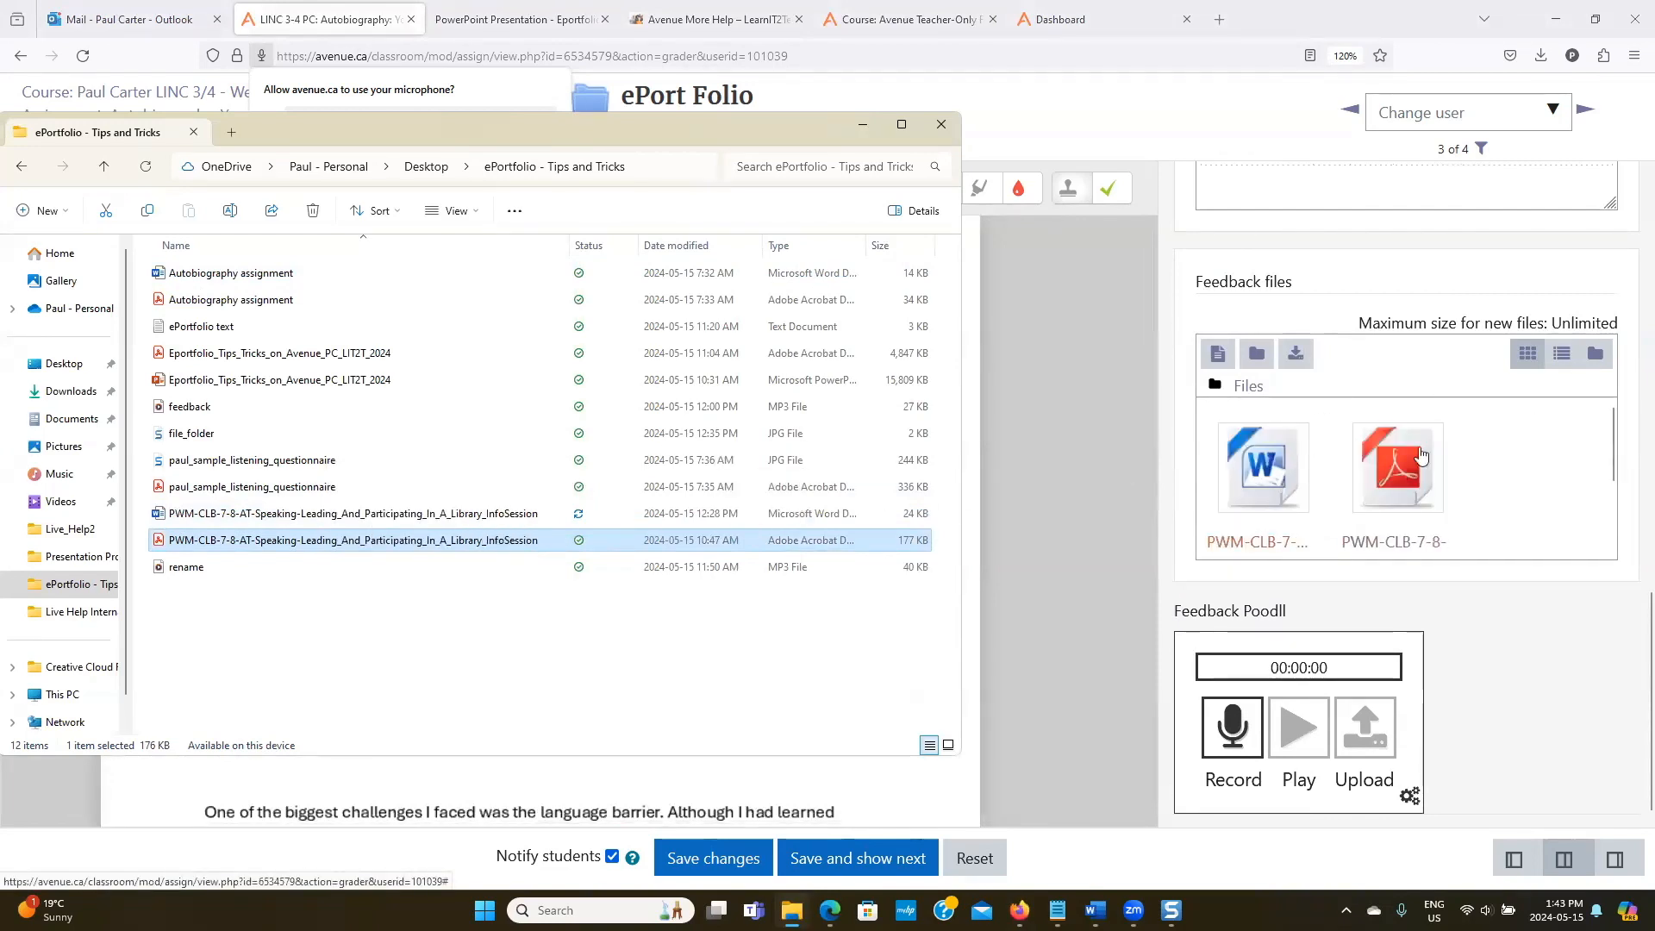
Record a short audio comment in Feedback Poodll with microphone access allowed, play it back and upload it.
scroll(1374, 281, up, 3)
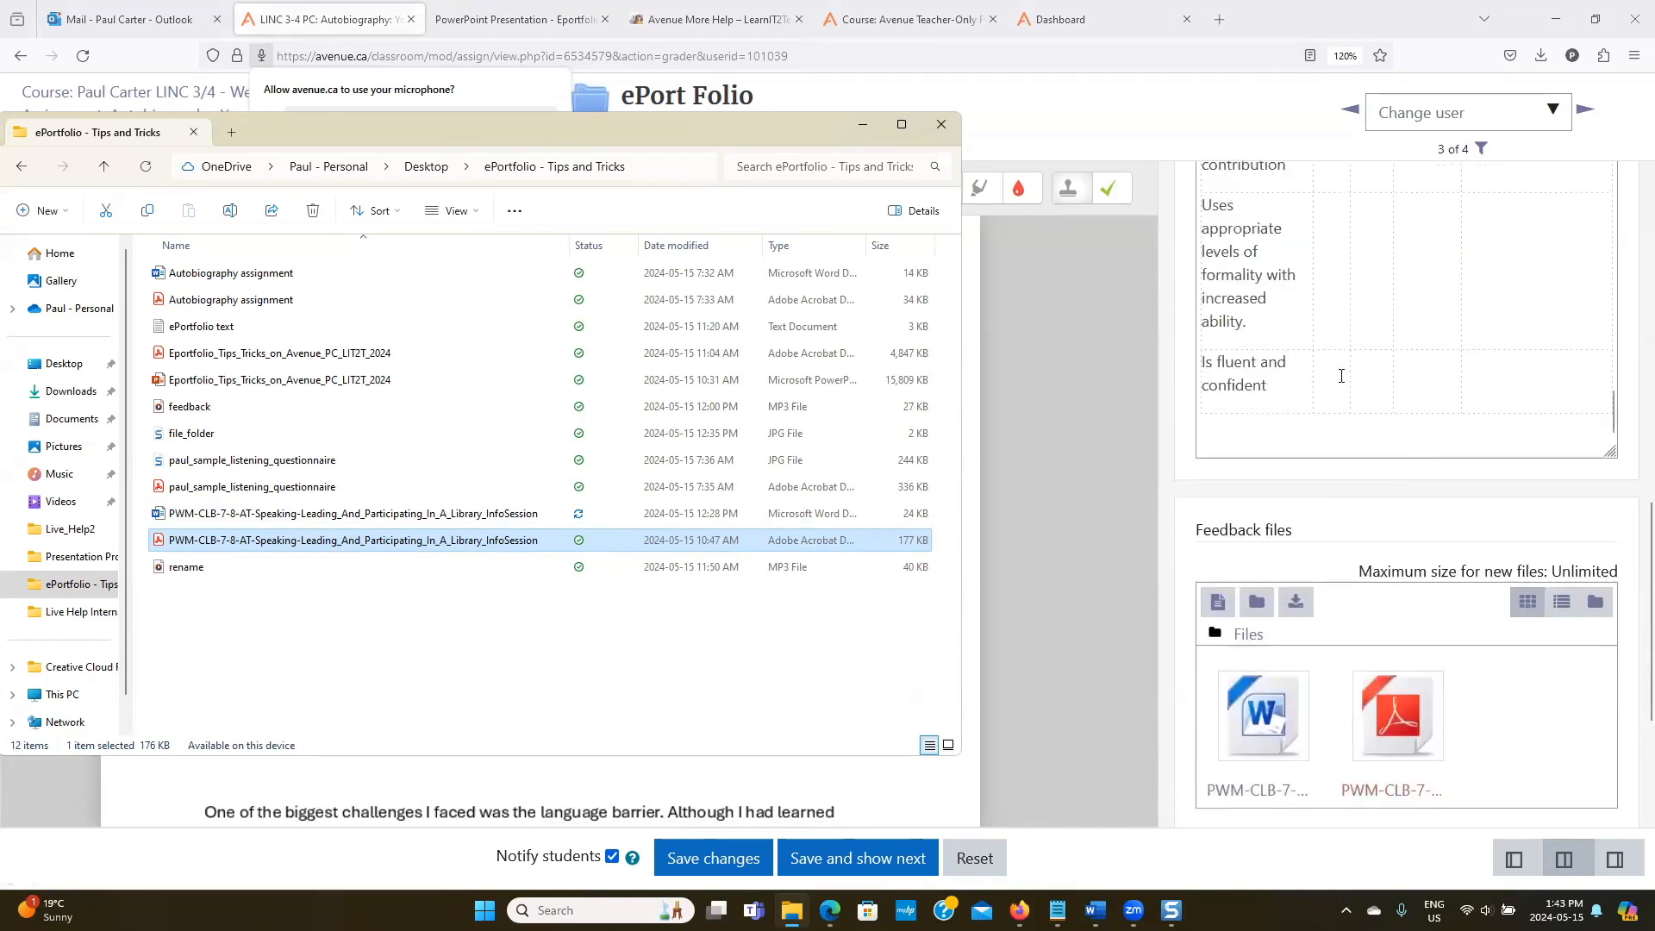
scroll(1363, 379, down, 3)
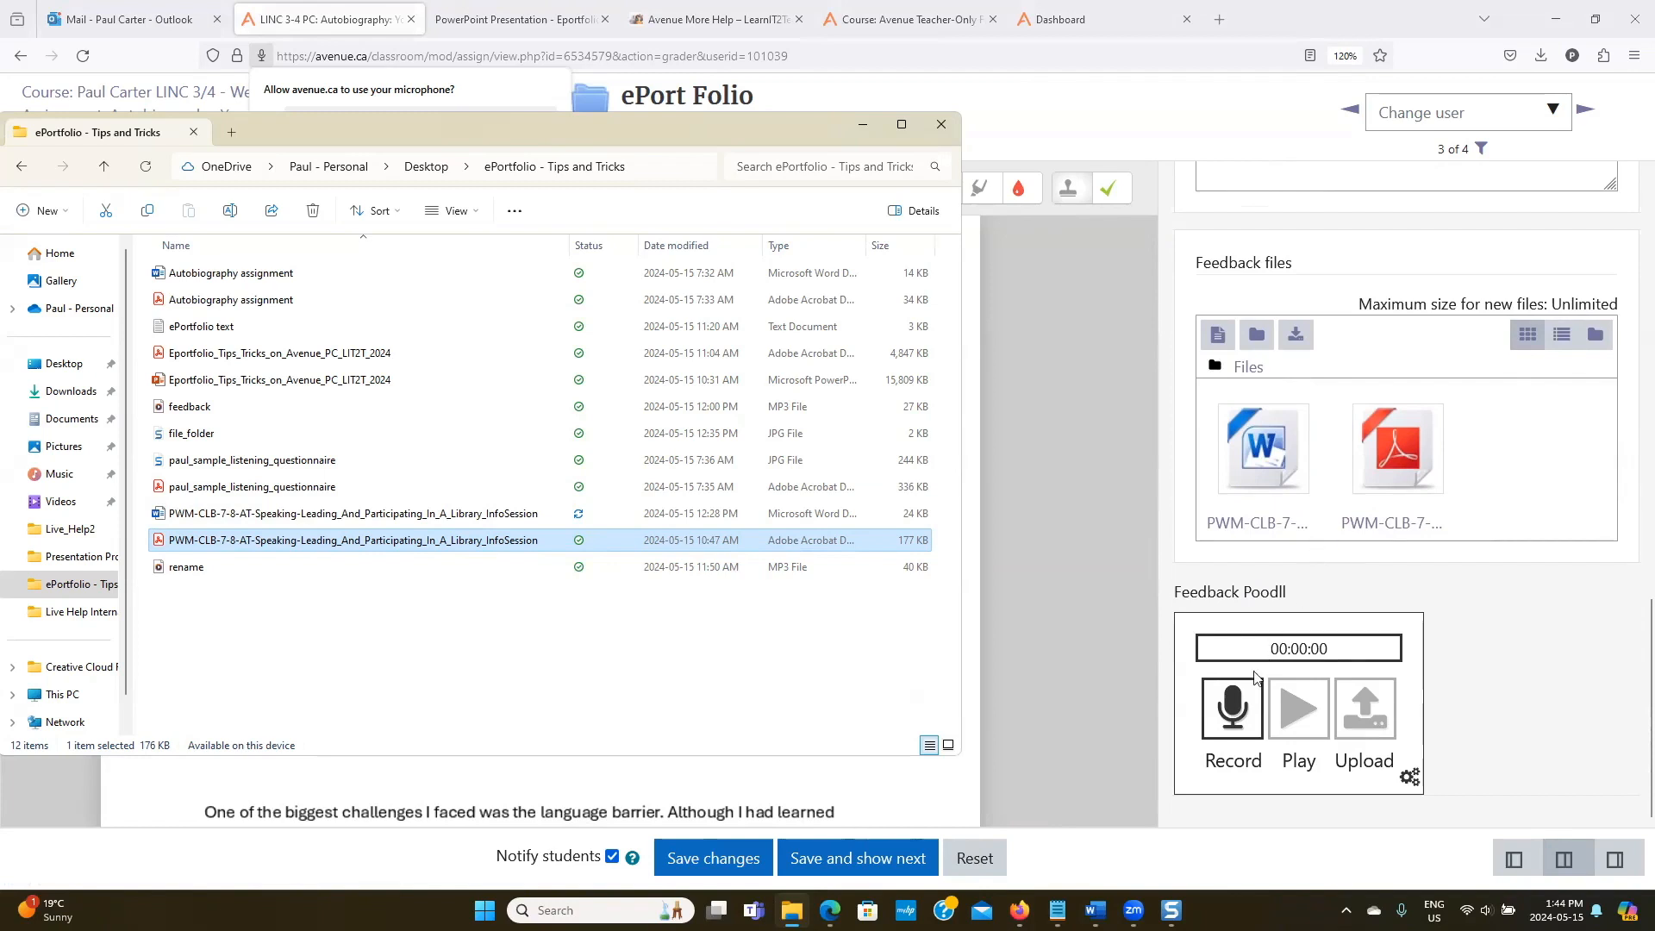
click(1239, 714)
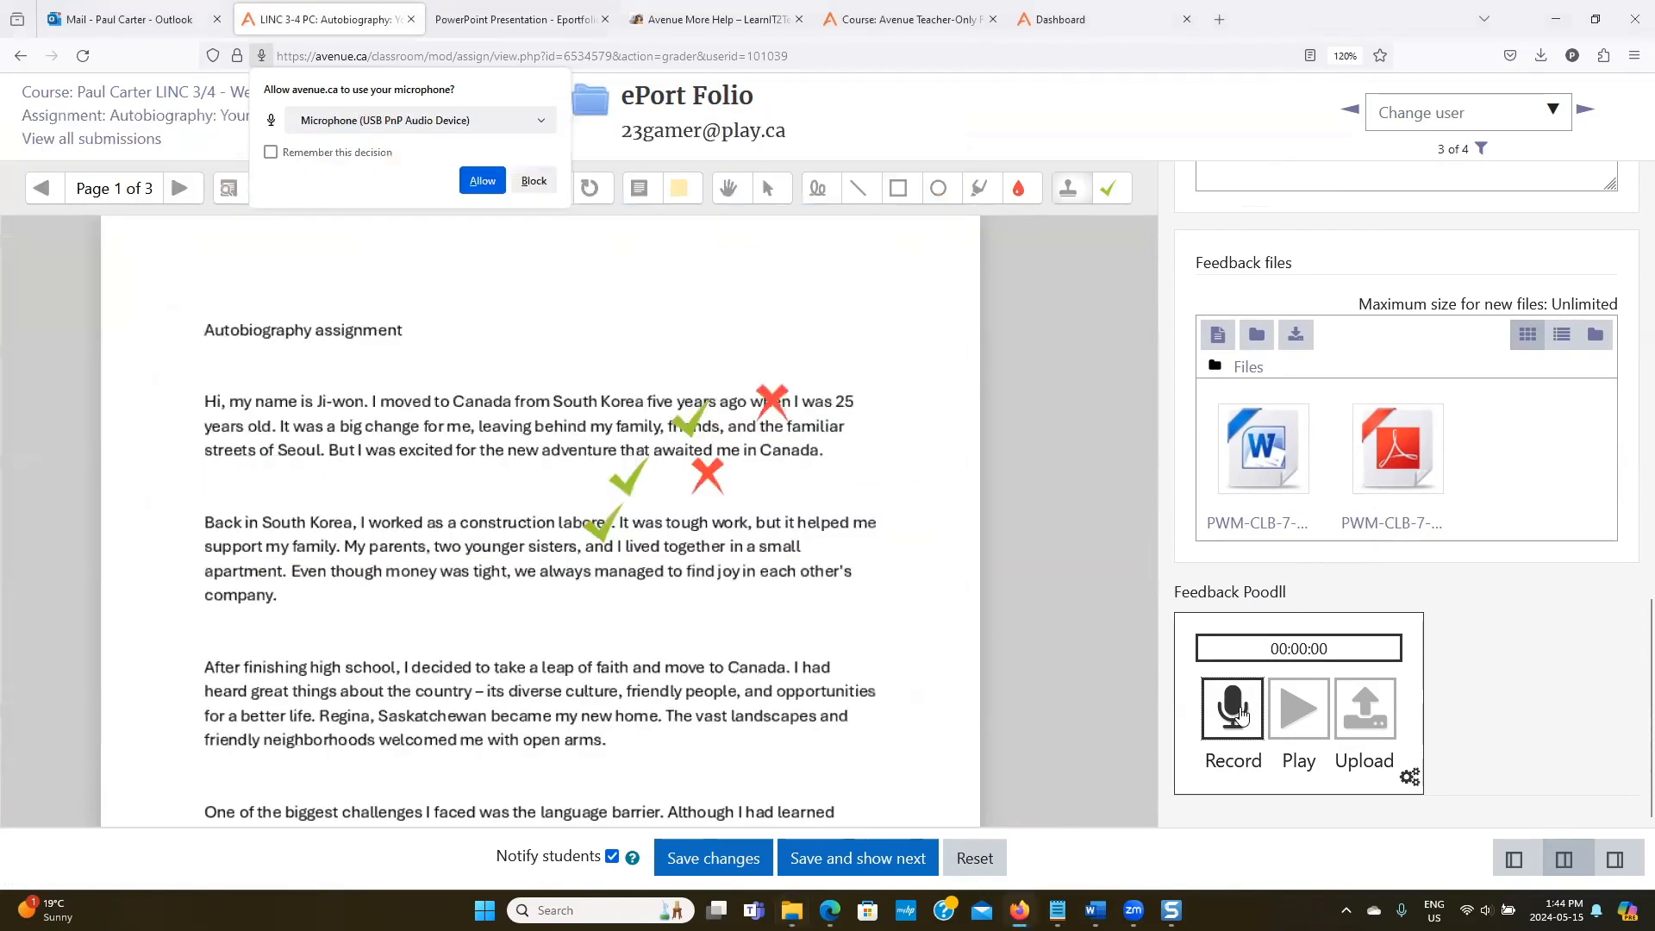
click(482, 180)
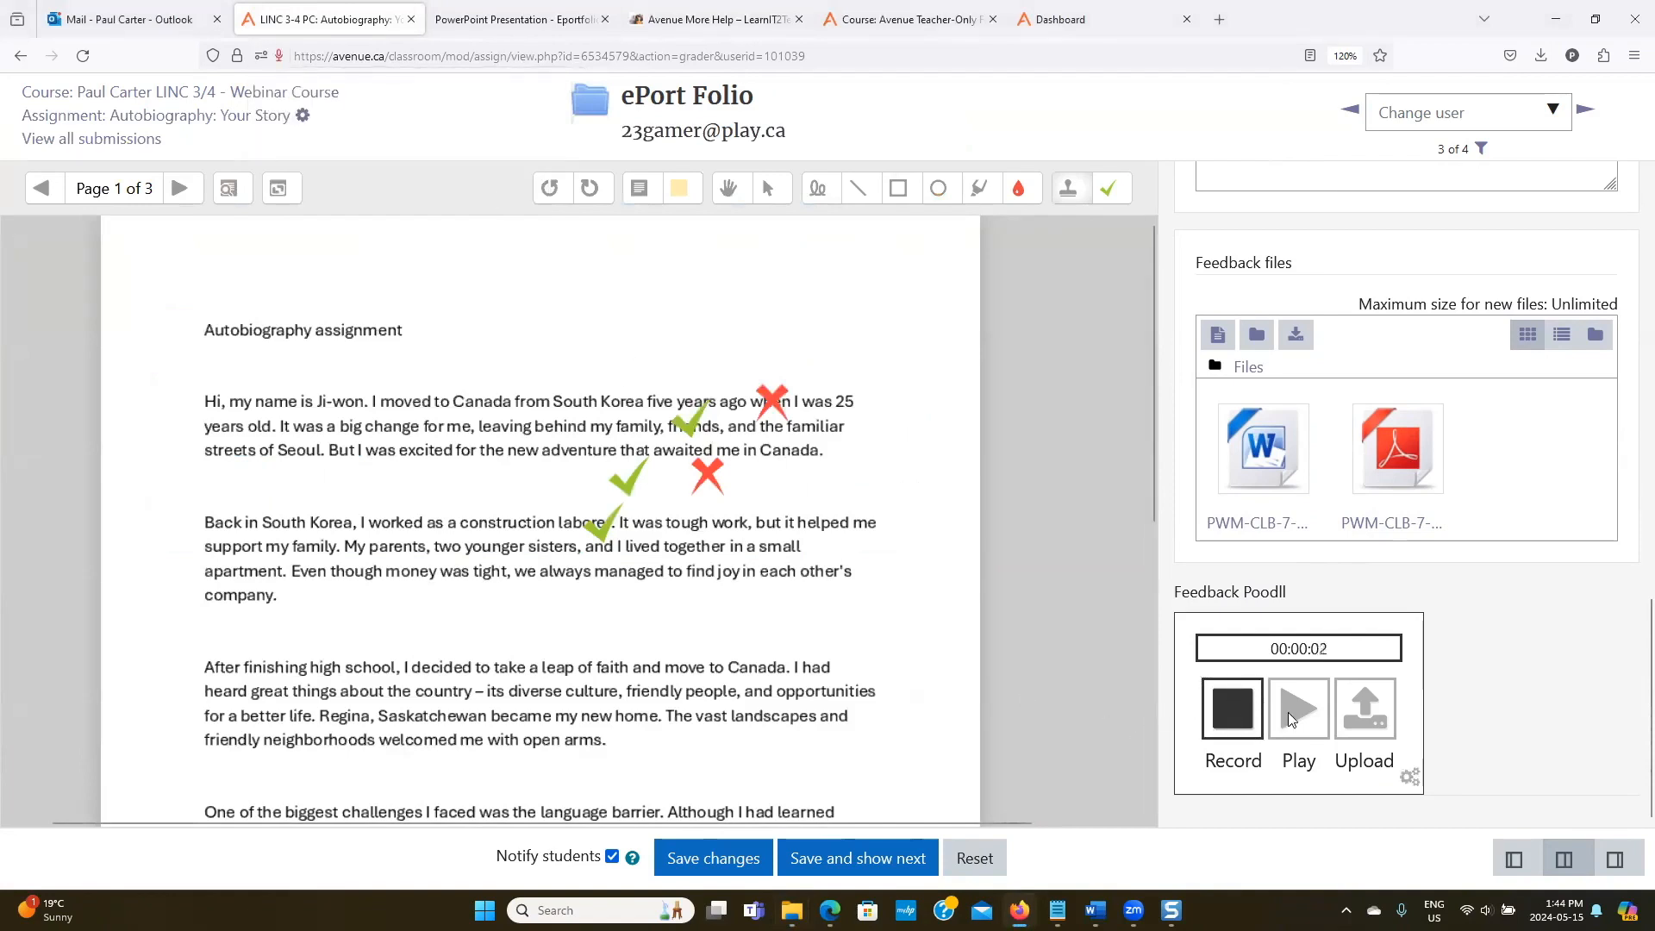
click(1239, 723)
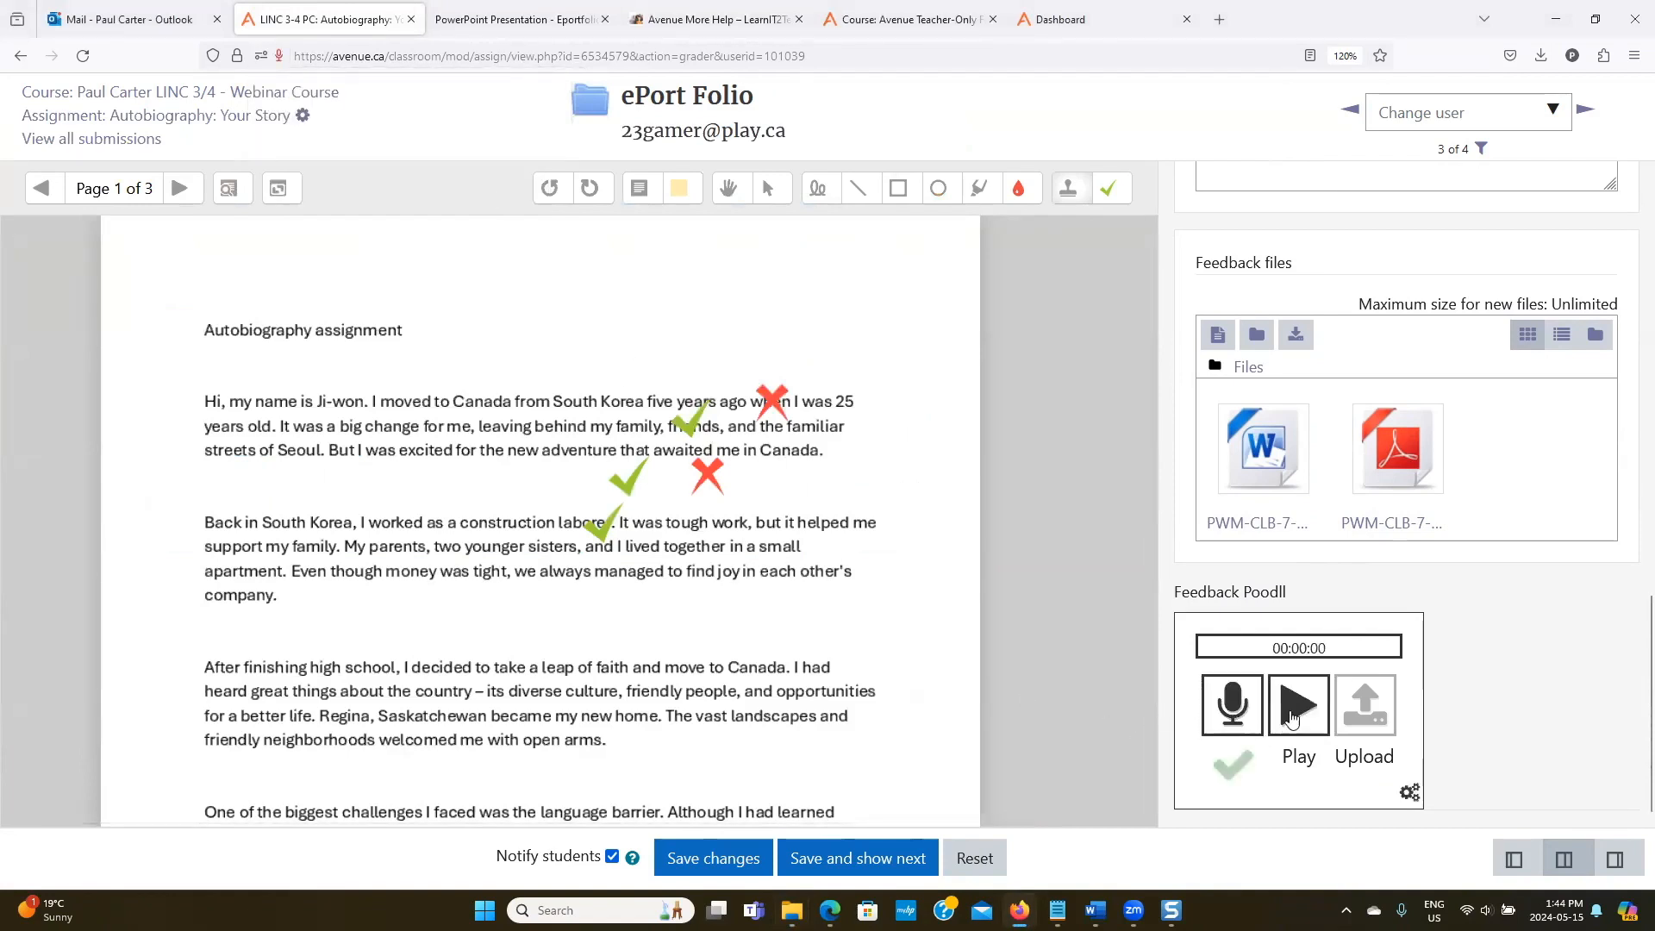
click(1292, 716)
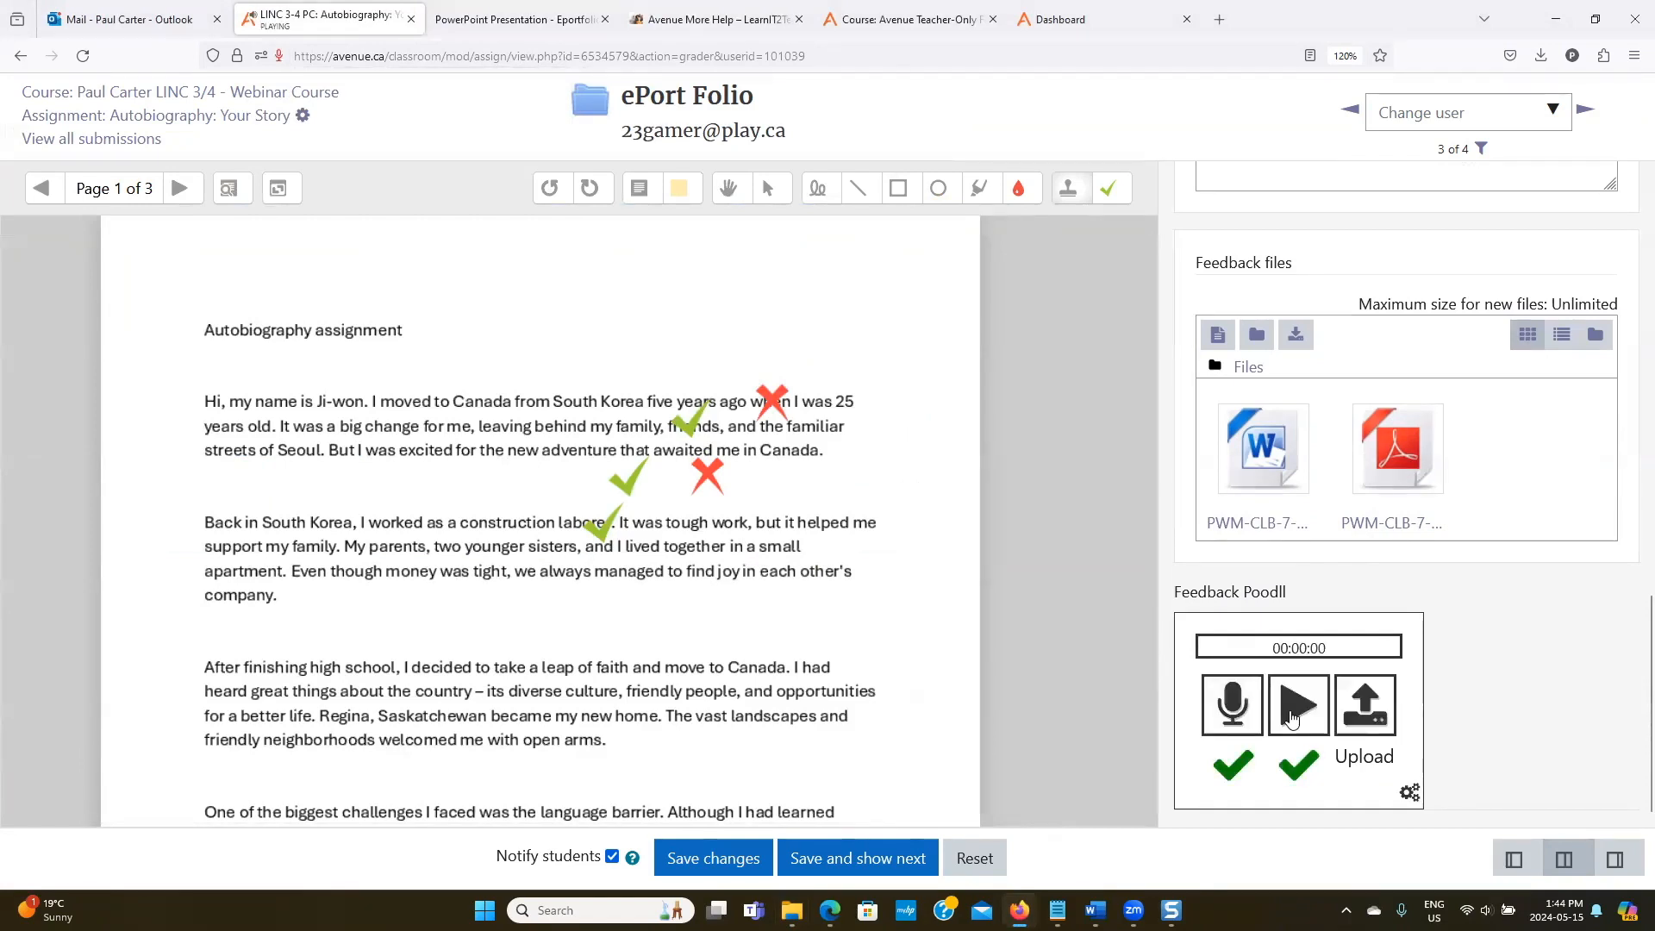
click(1347, 708)
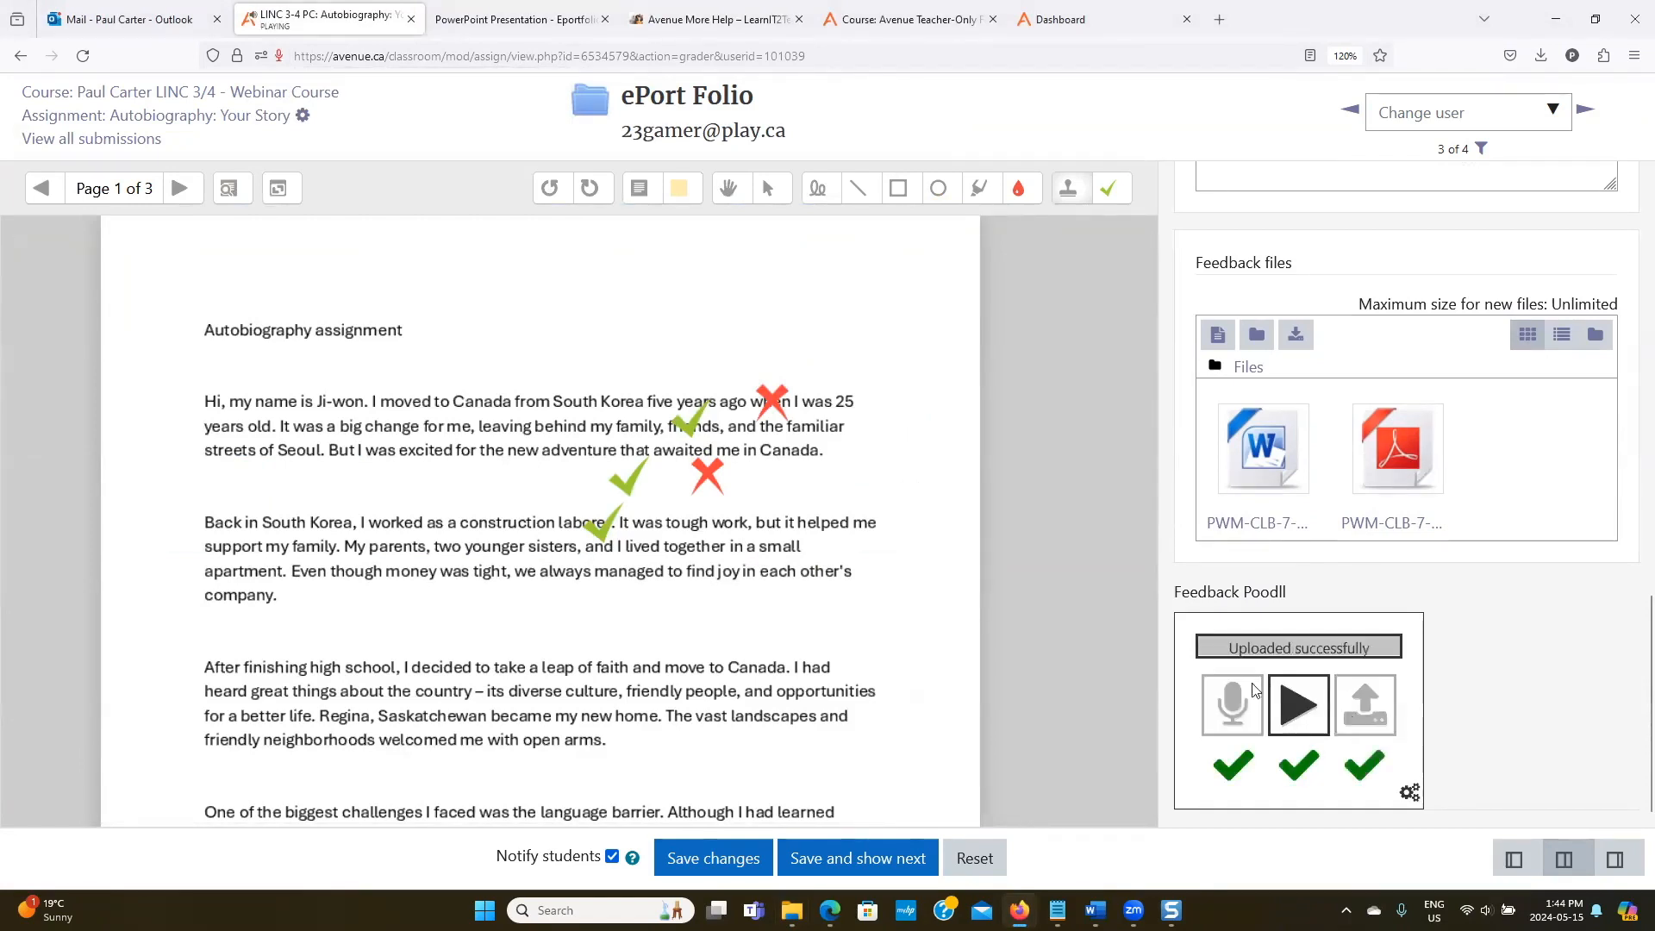
Review the feedback comments and rubric, and save the grading changes for the autobiography submission.
click(757, 476)
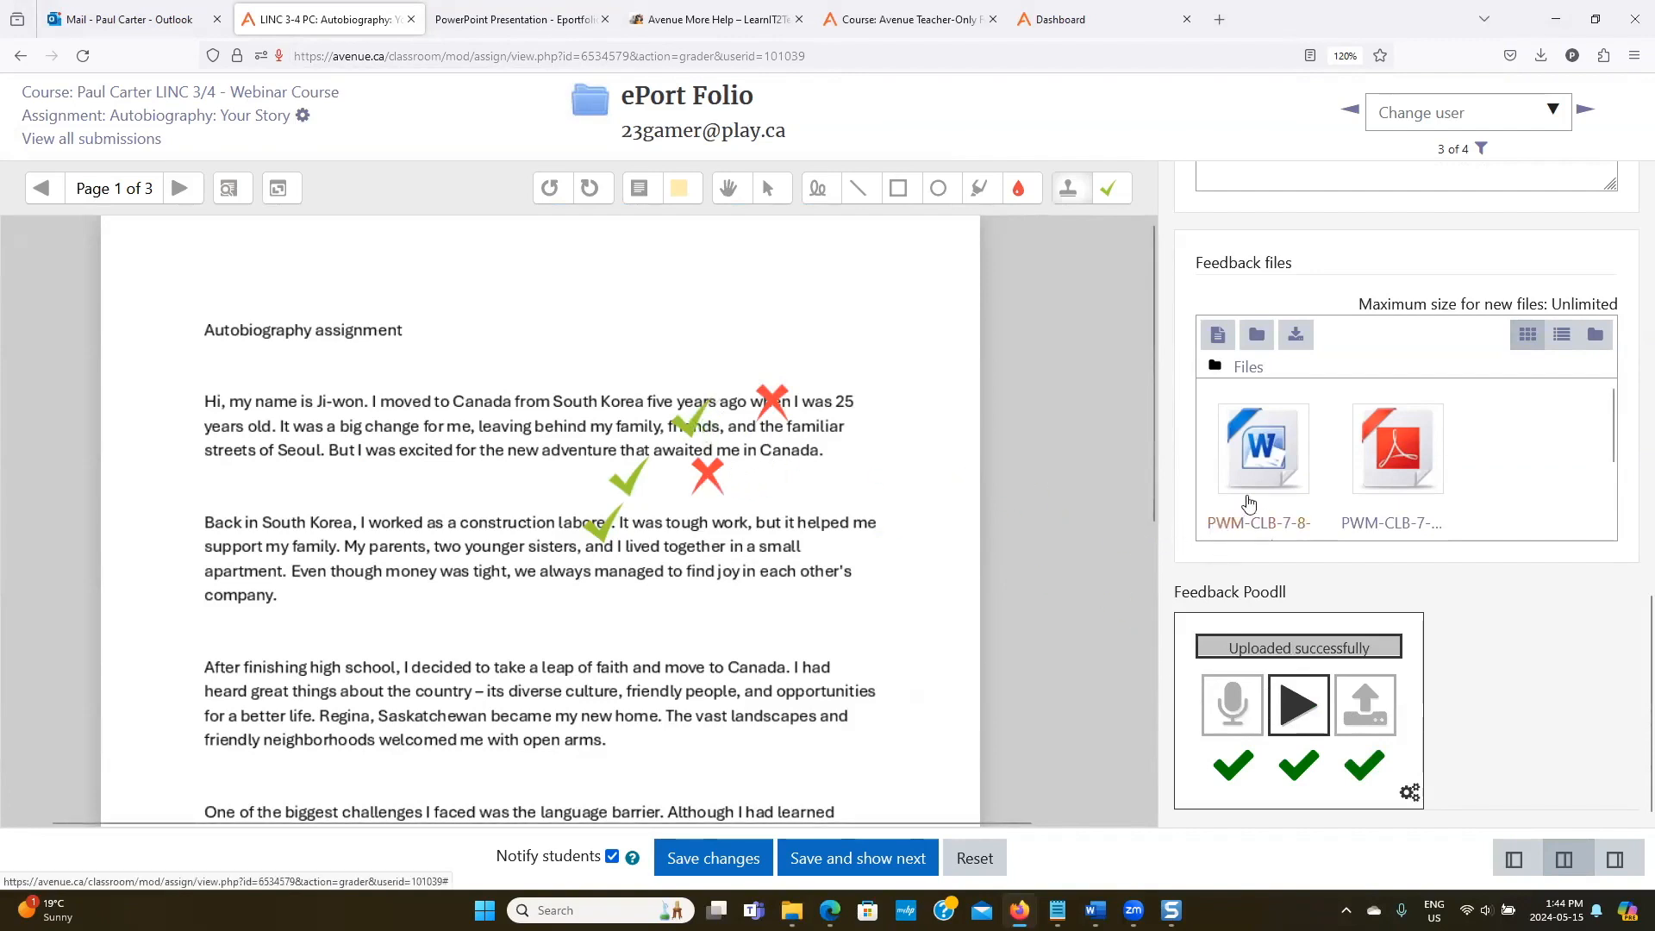
scroll(1248, 504, up, 10)
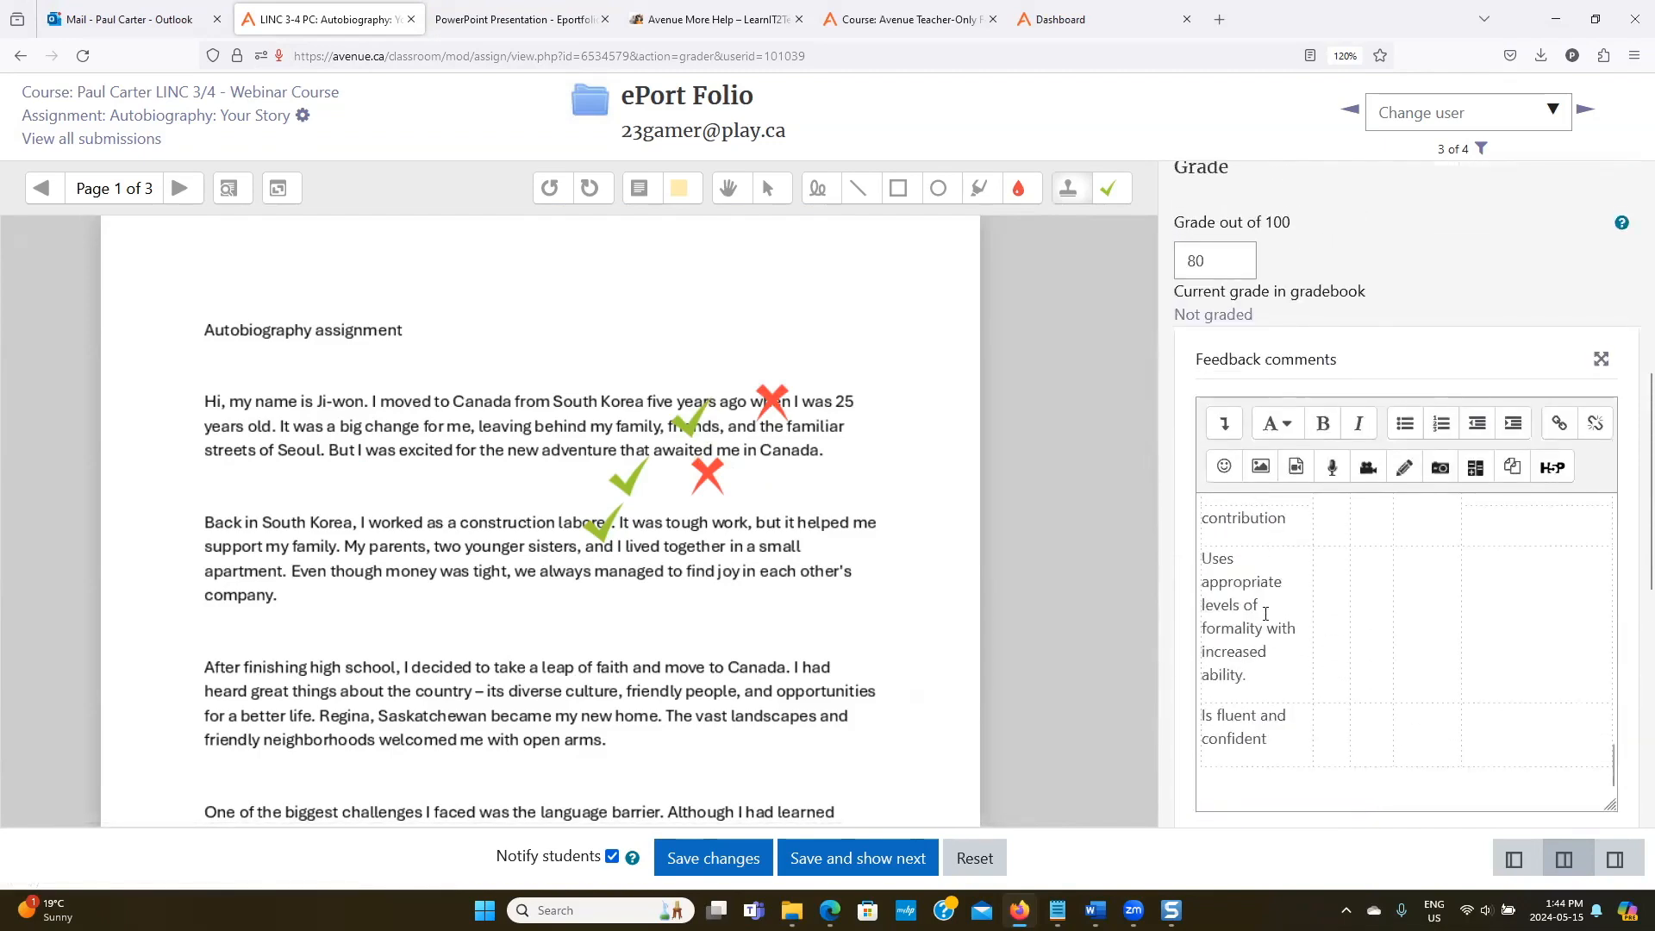
scroll(1265, 617, up, 5)
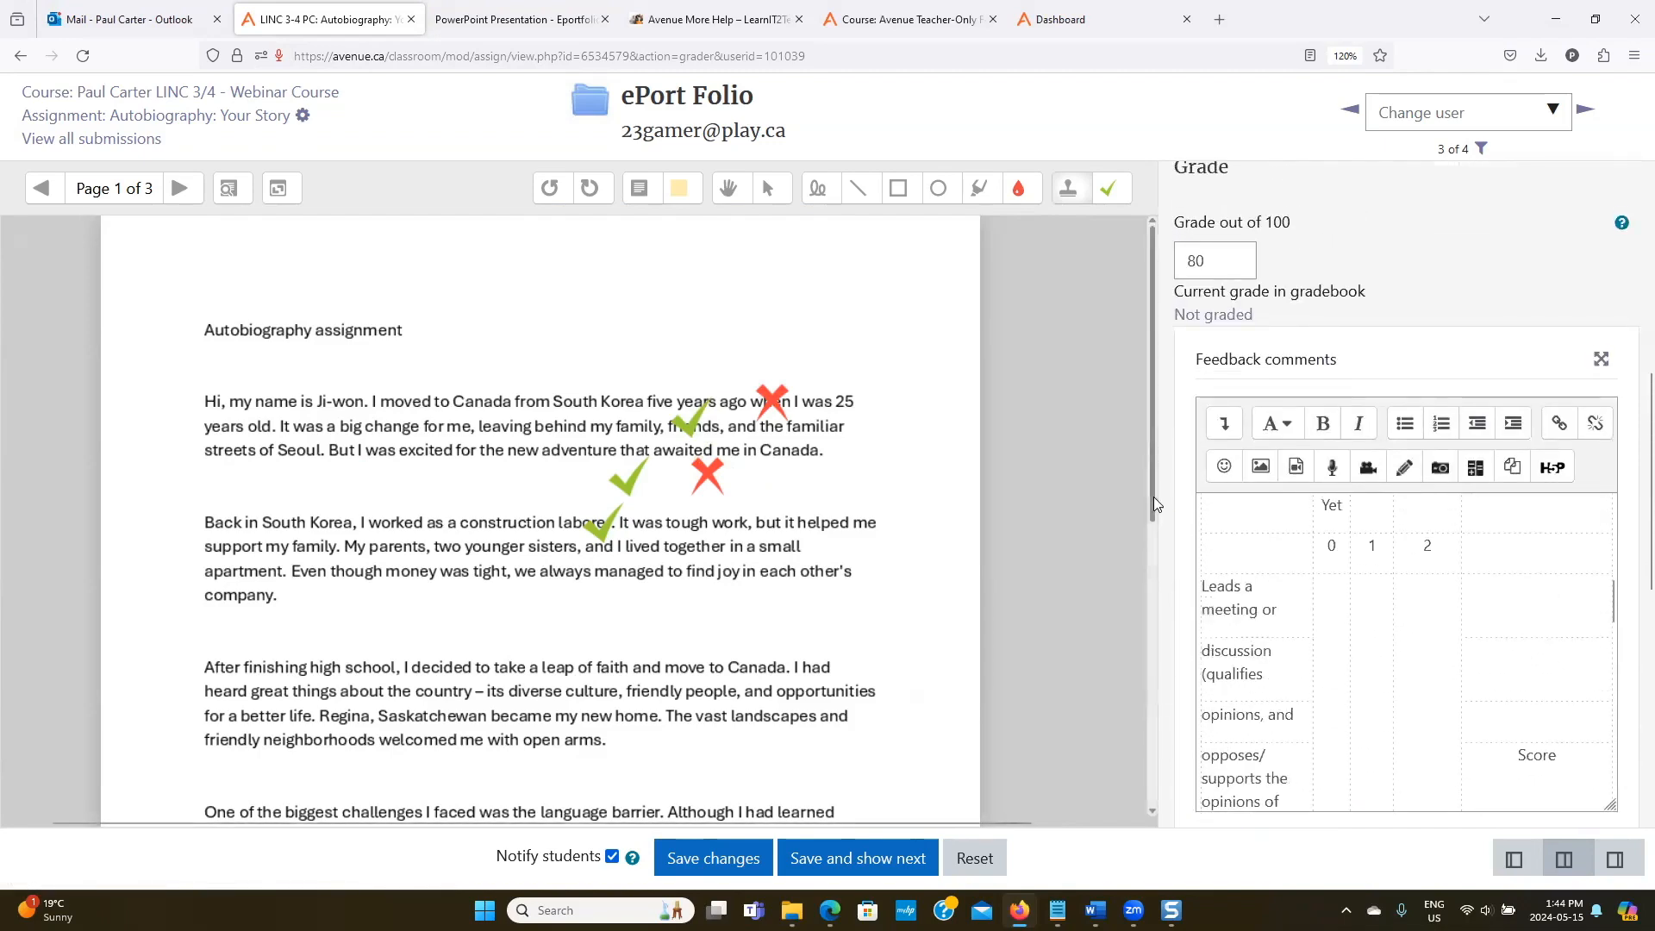
scroll(1171, 491, up, 3)
scroll(1171, 491, down, 10)
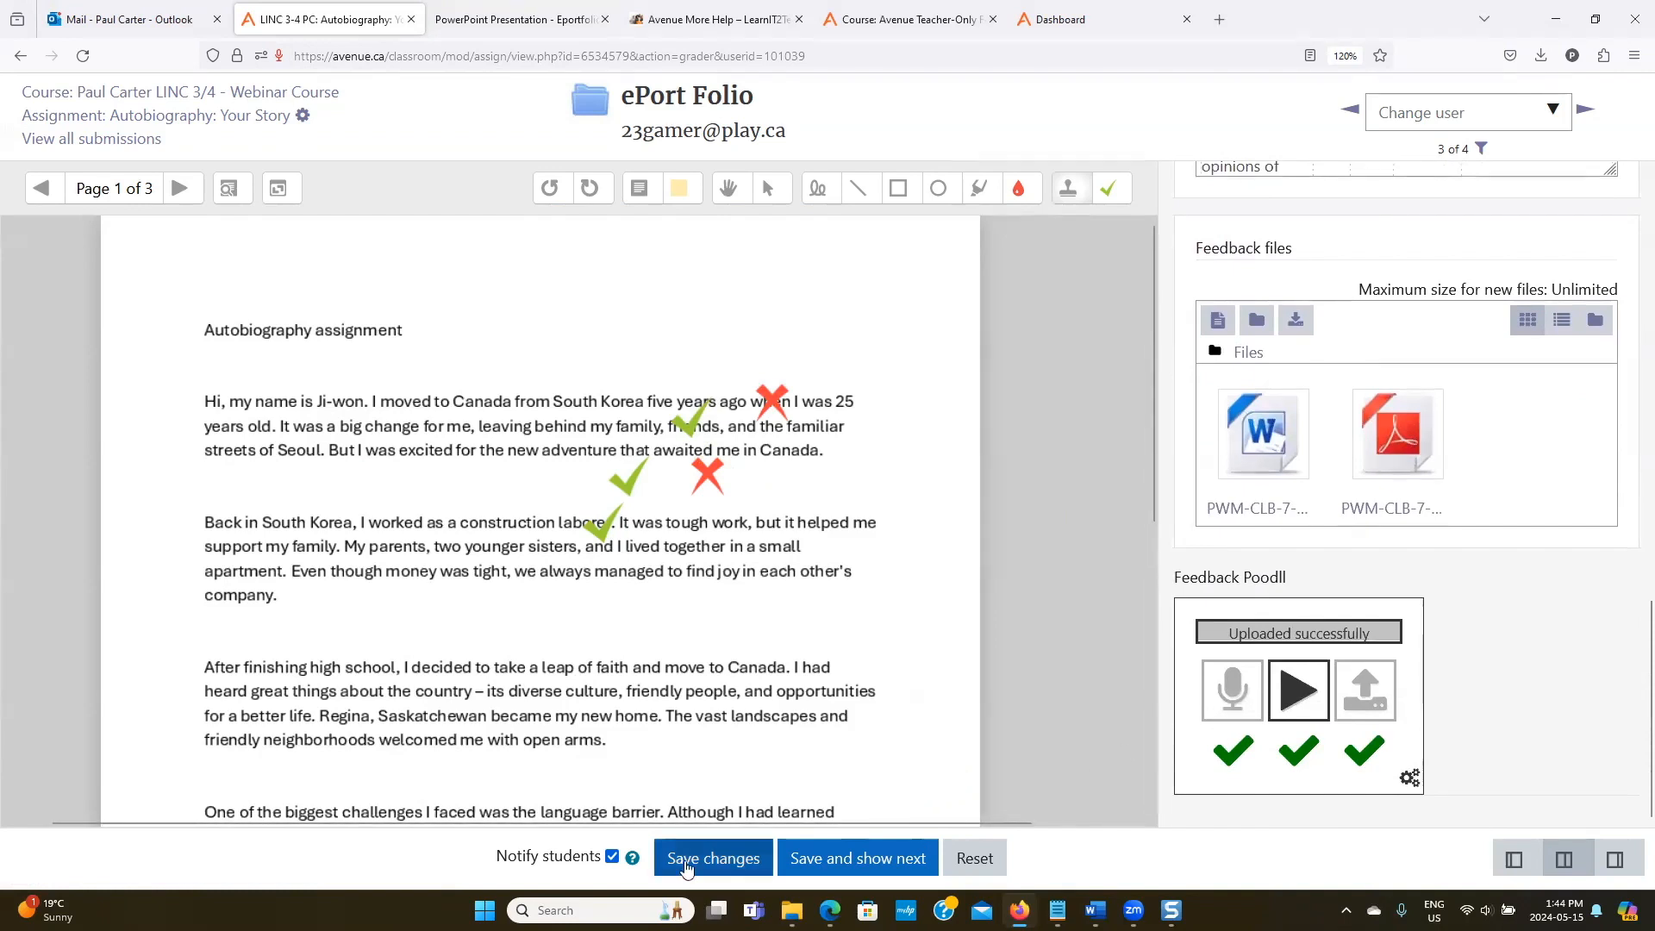
click(687, 866)
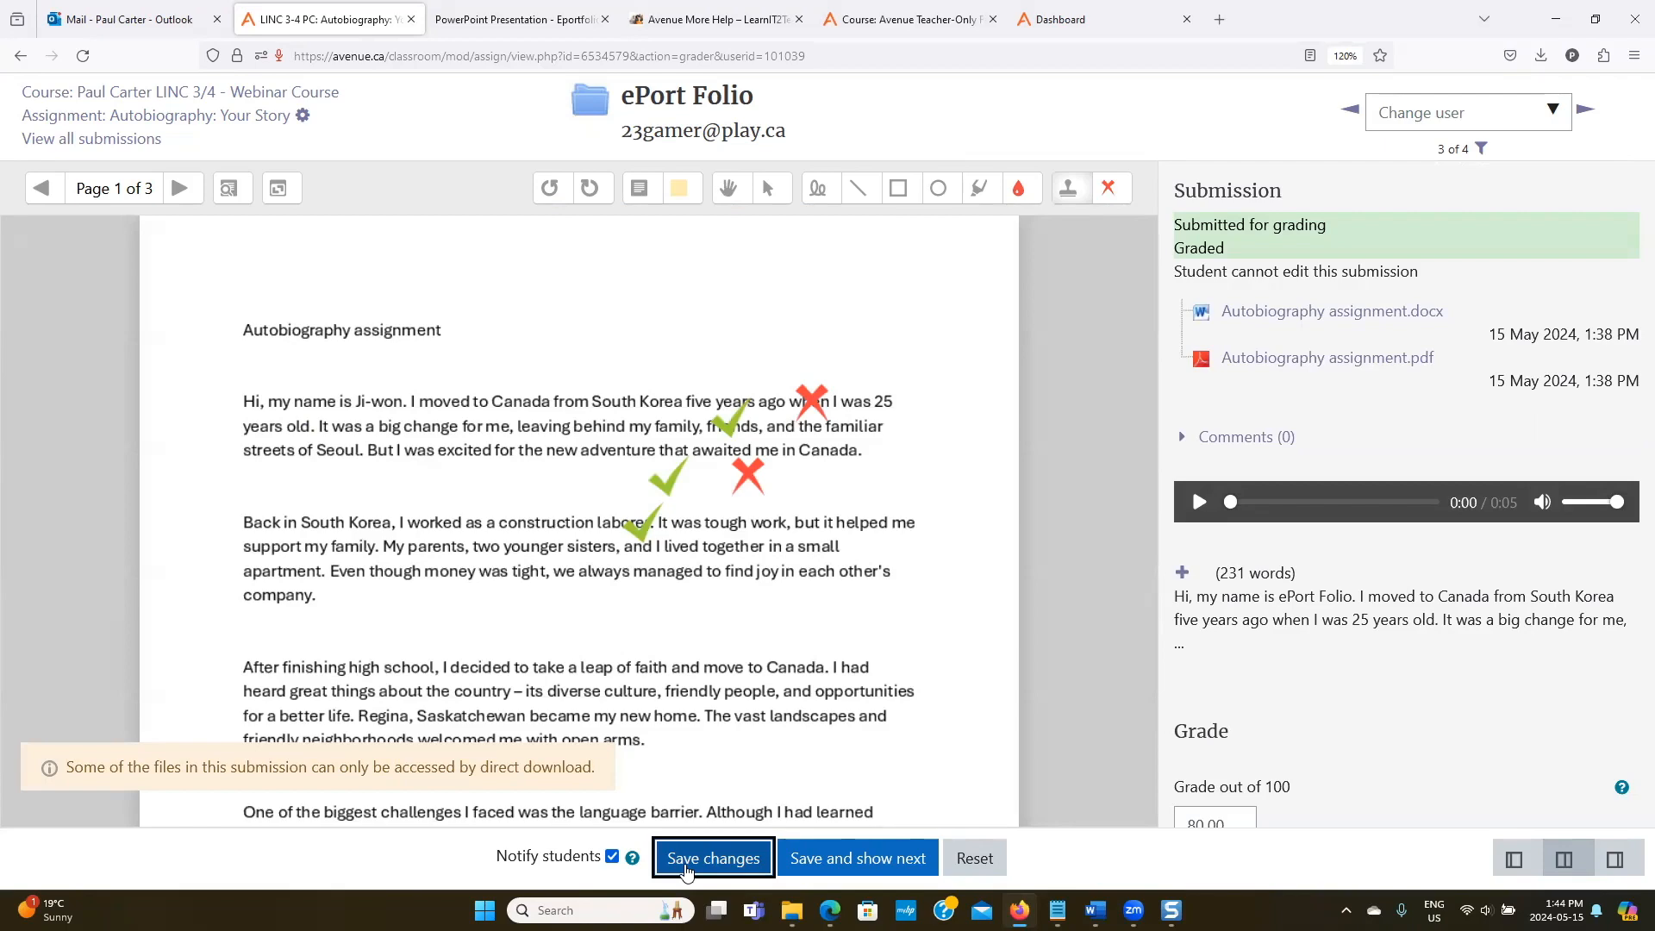
Make the feedback comment read "Excellent work, very well done!!" and save the grading changes again.
scroll(1228, 681, down, 6)
click(1412, 335)
text(!!)
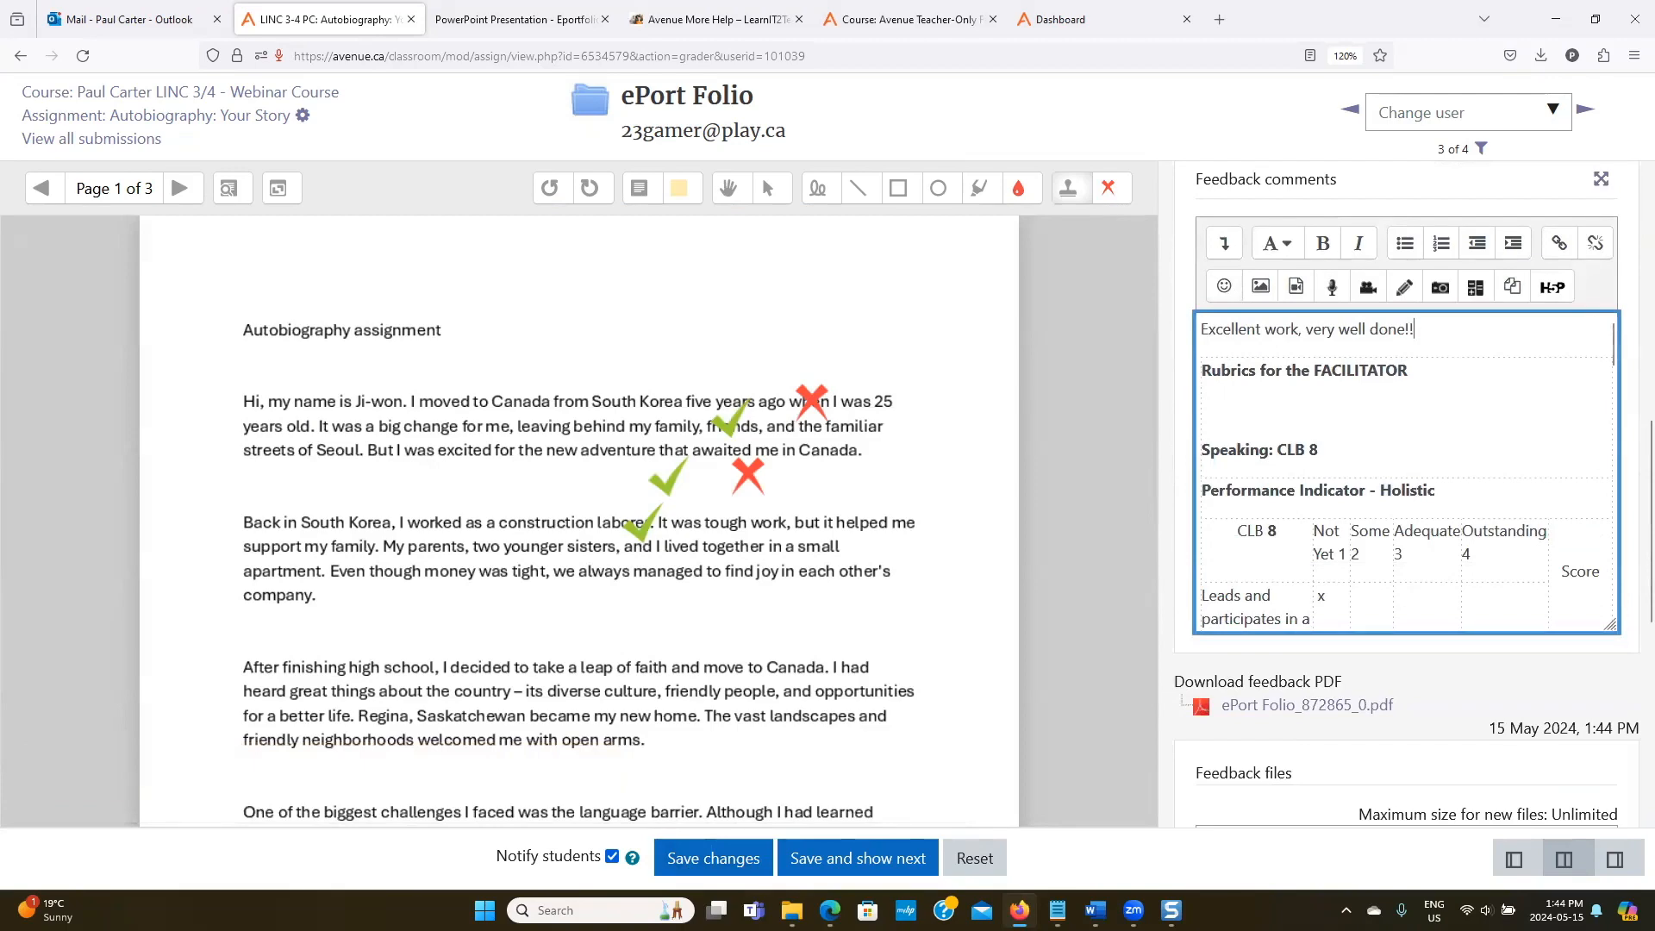
click(714, 858)
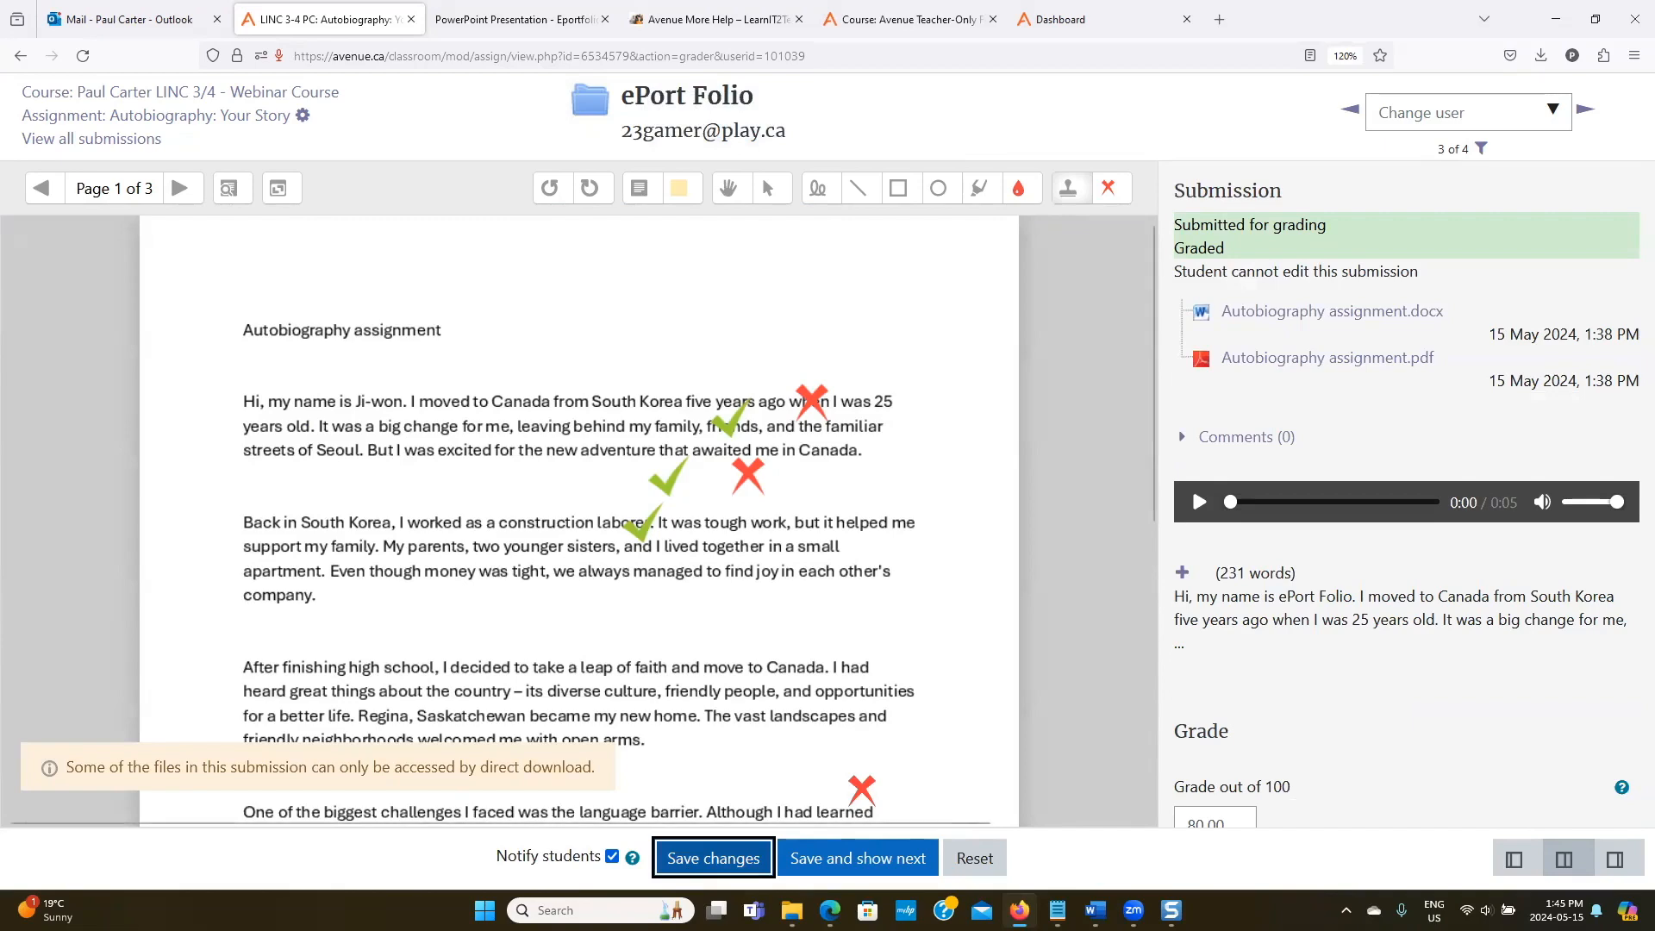
Switch to the learner's Binder in Edge, refresh it and open the teacher feedback for the Autobiography artifact.
click(830, 911)
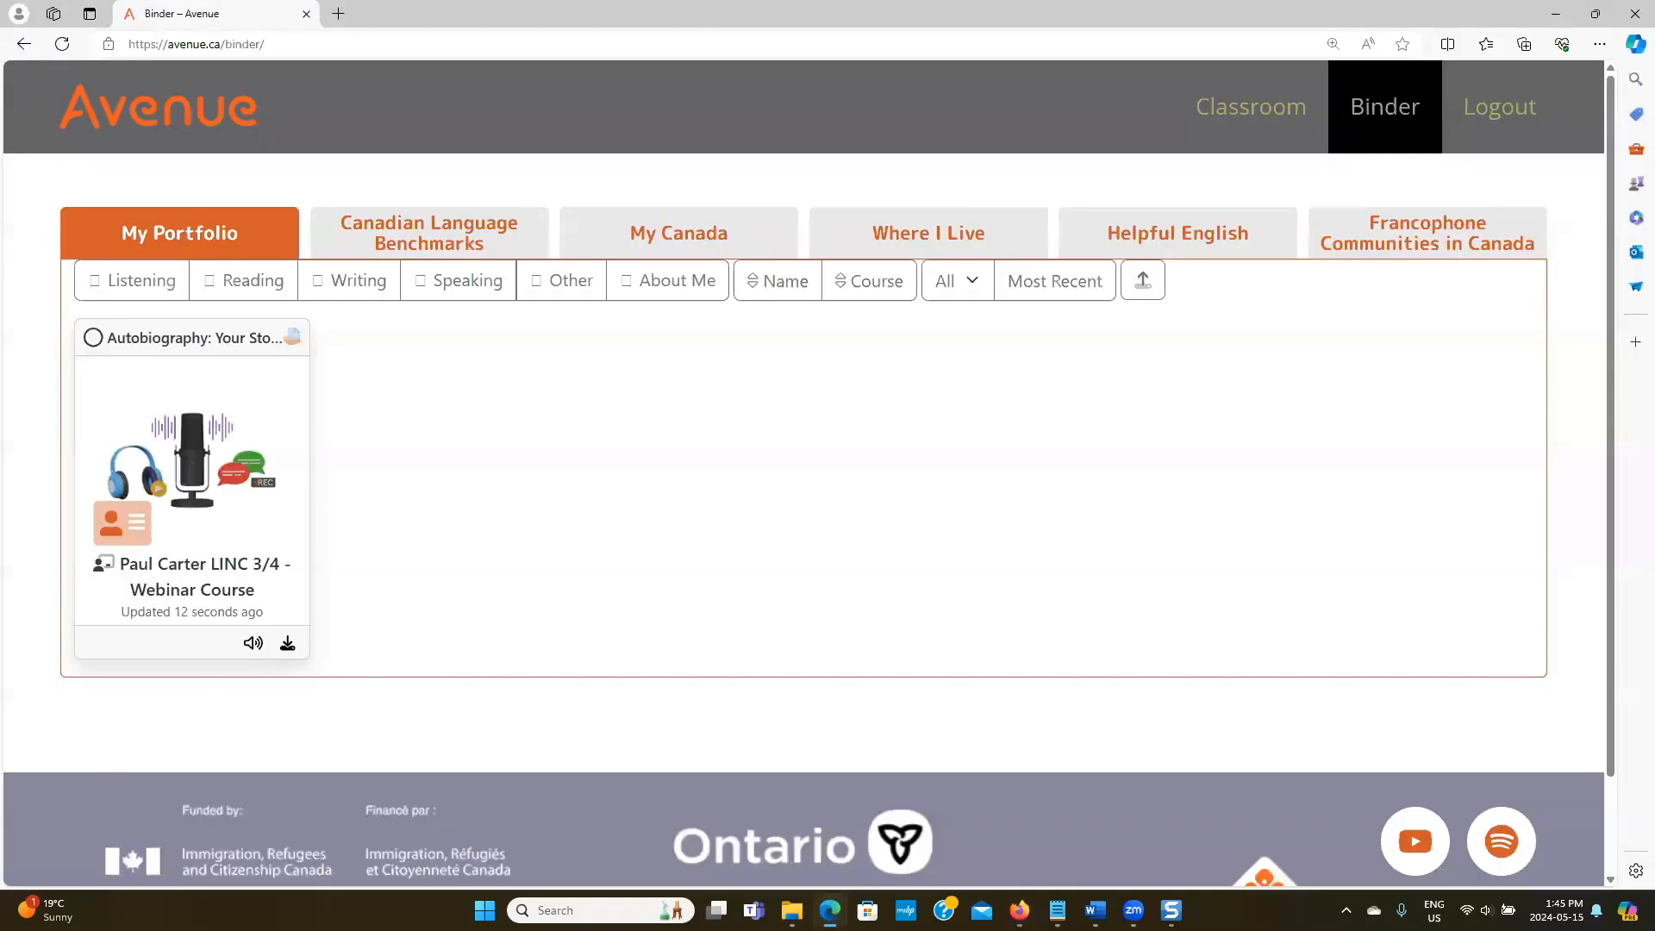
click(65, 43)
click(253, 644)
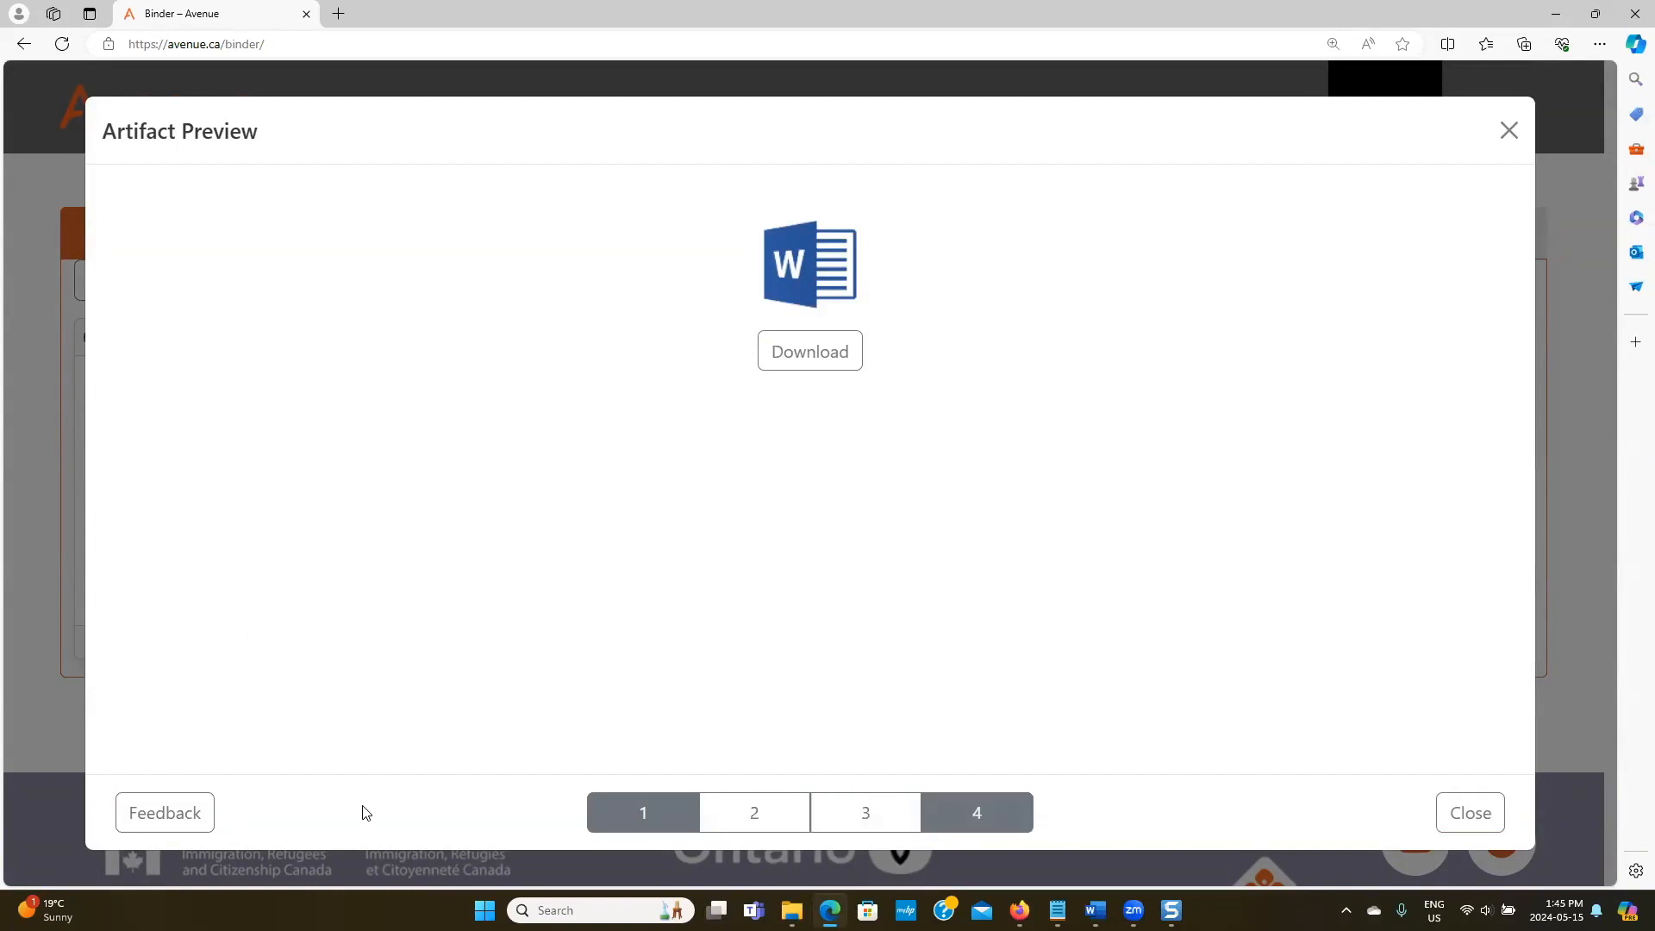
click(204, 825)
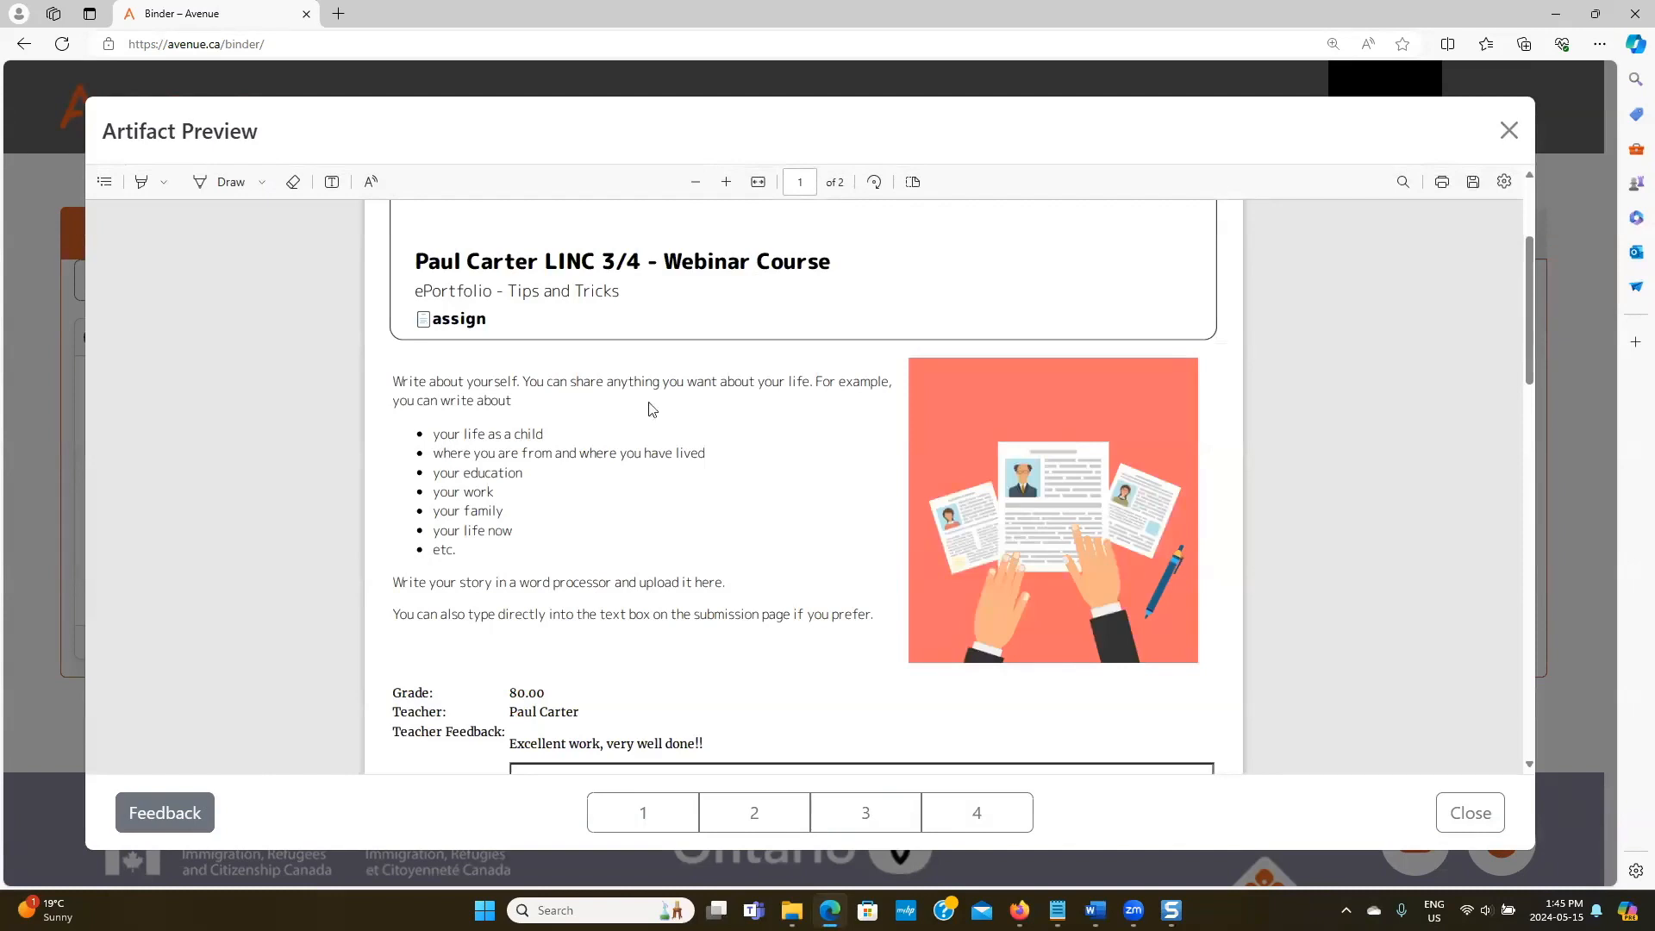
Examine the grade, teacher comment, rubric scores and embedded files in the feedback report, and close the artifact preview.
scroll(610, 425, down, 5)
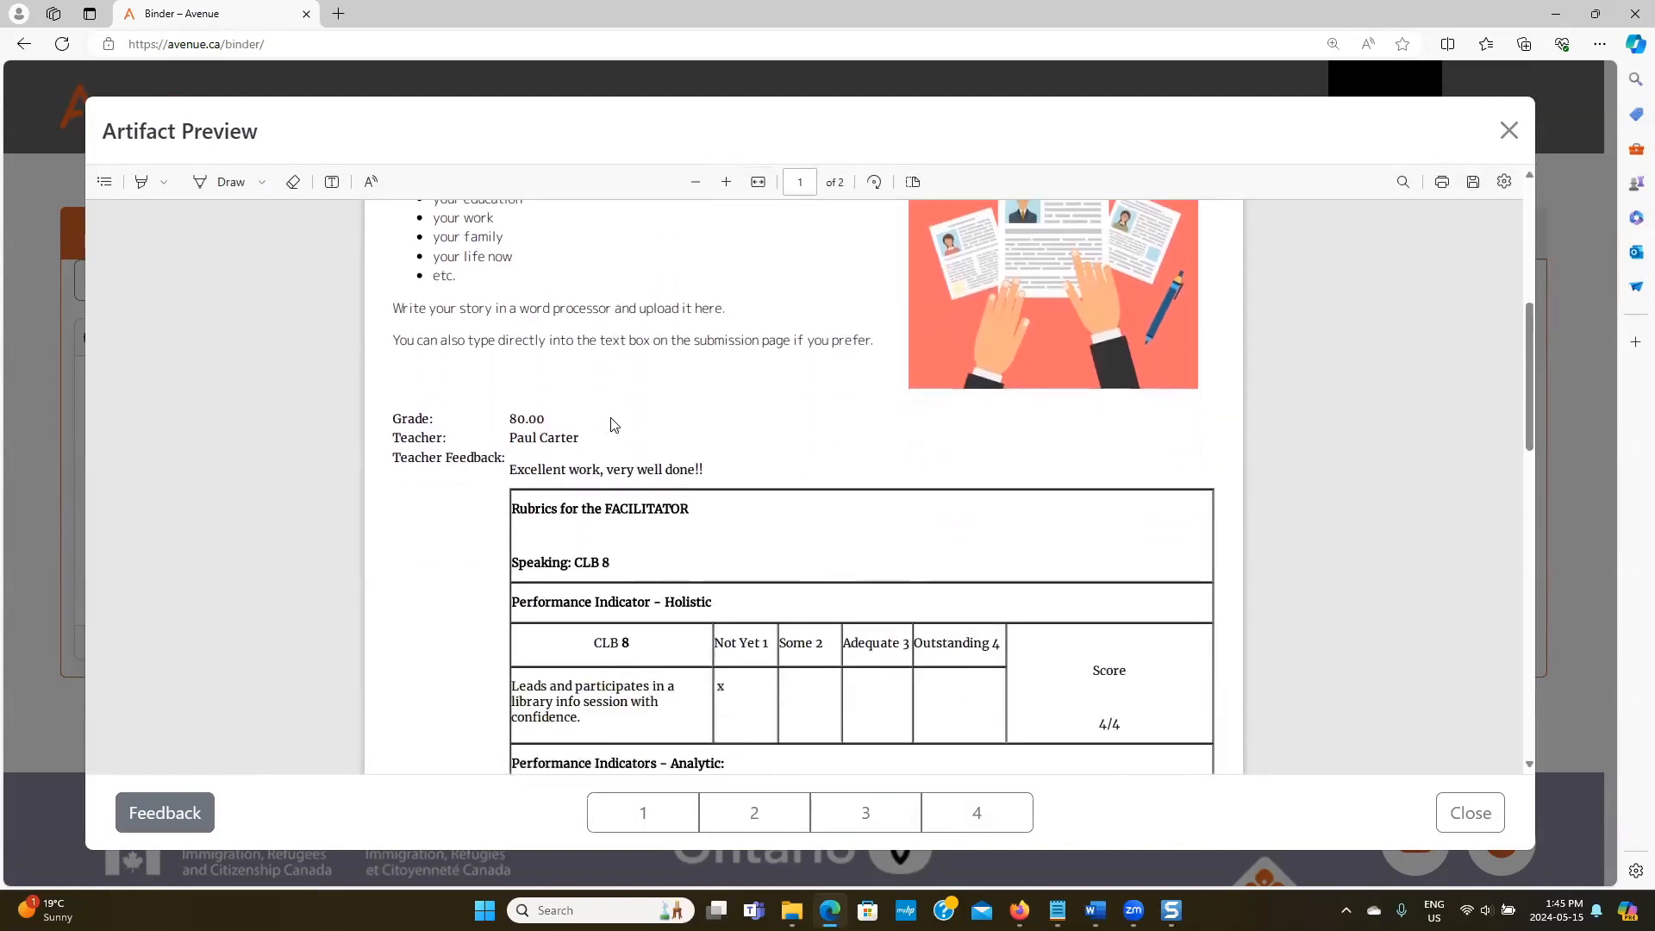
drag(509, 328, 544, 329)
click(535, 351)
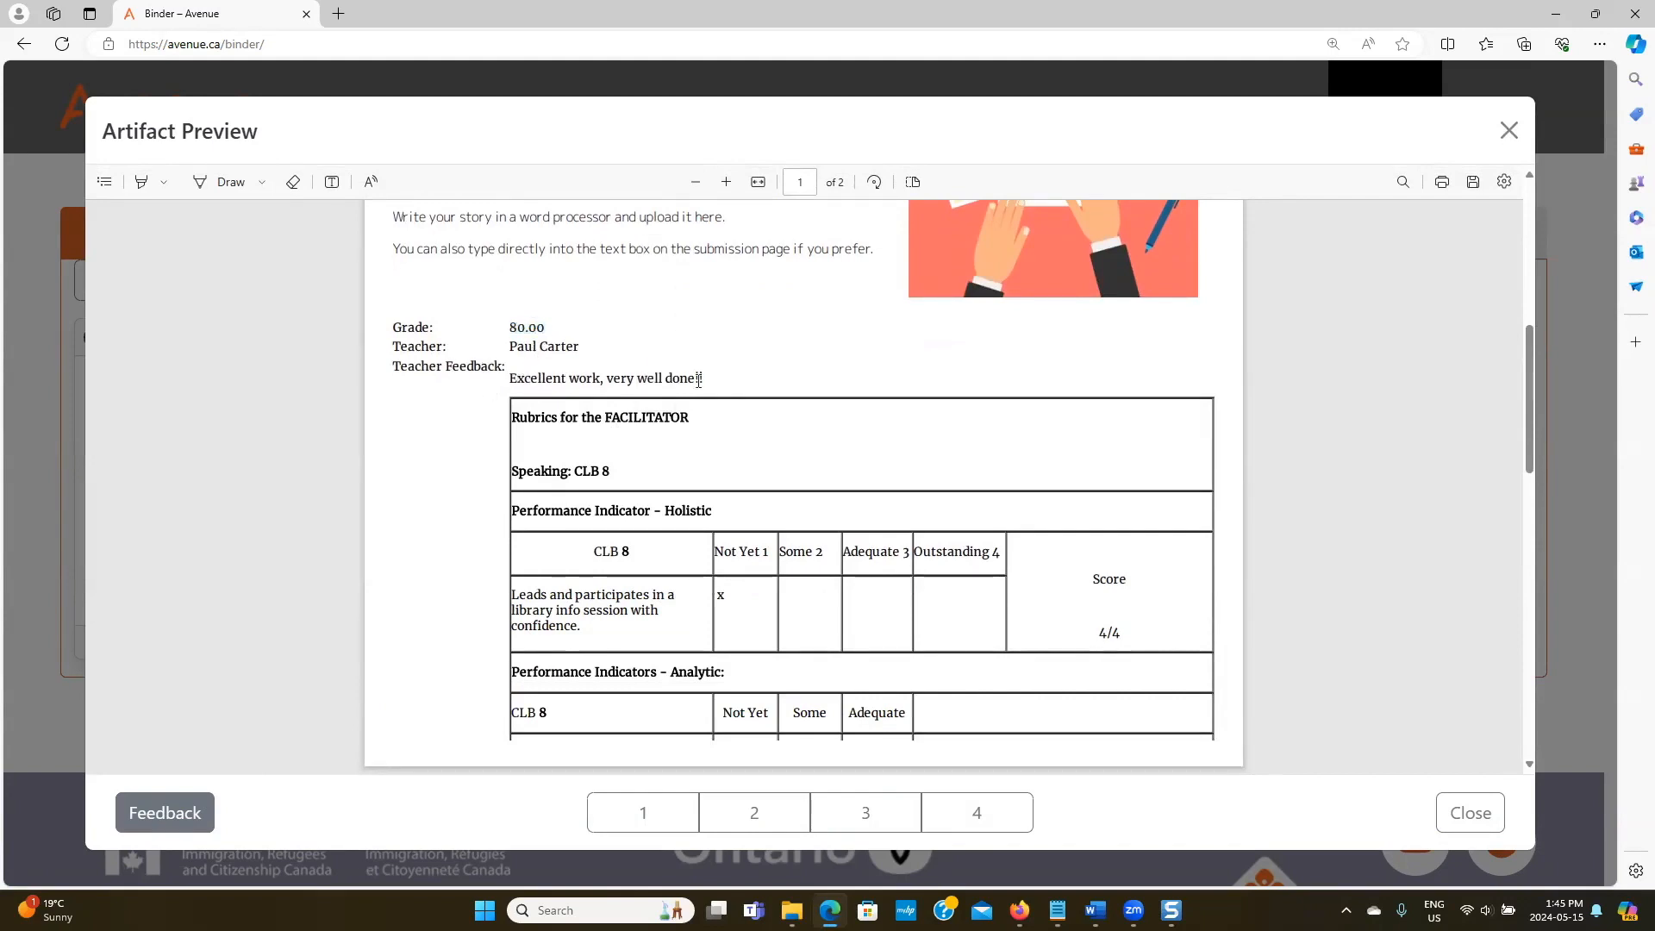
drag(702, 377, 696, 387)
scroll(700, 390, down, 2)
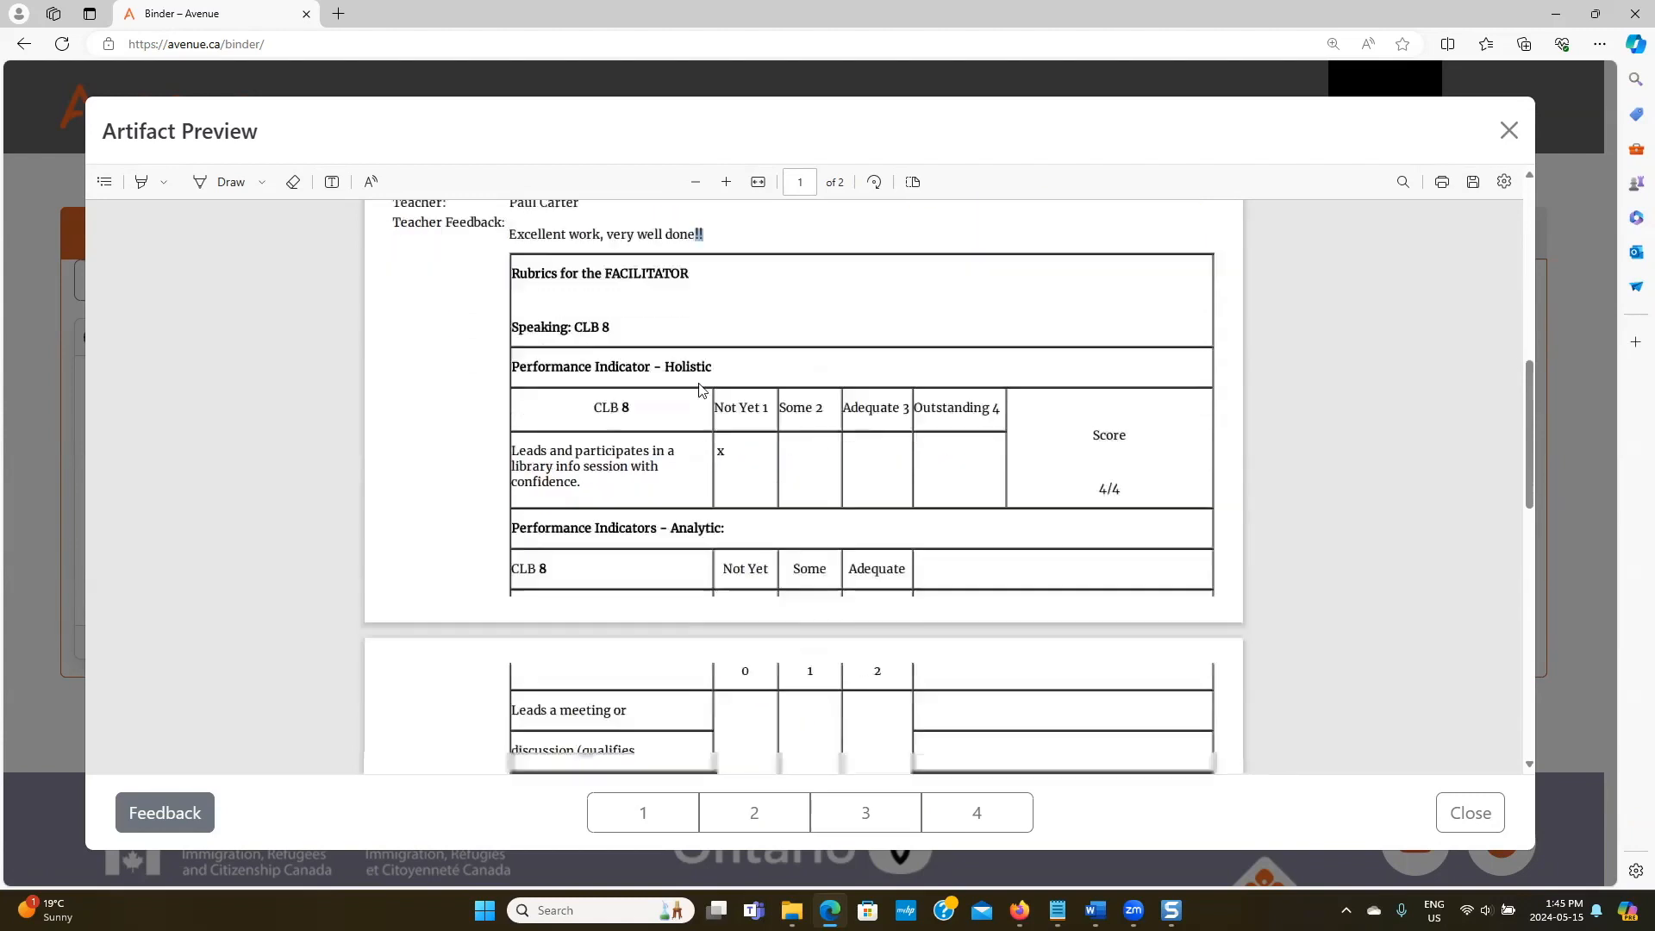
scroll(700, 390, down, 1)
drag(1100, 358, 1123, 359)
scroll(759, 474, down, 10)
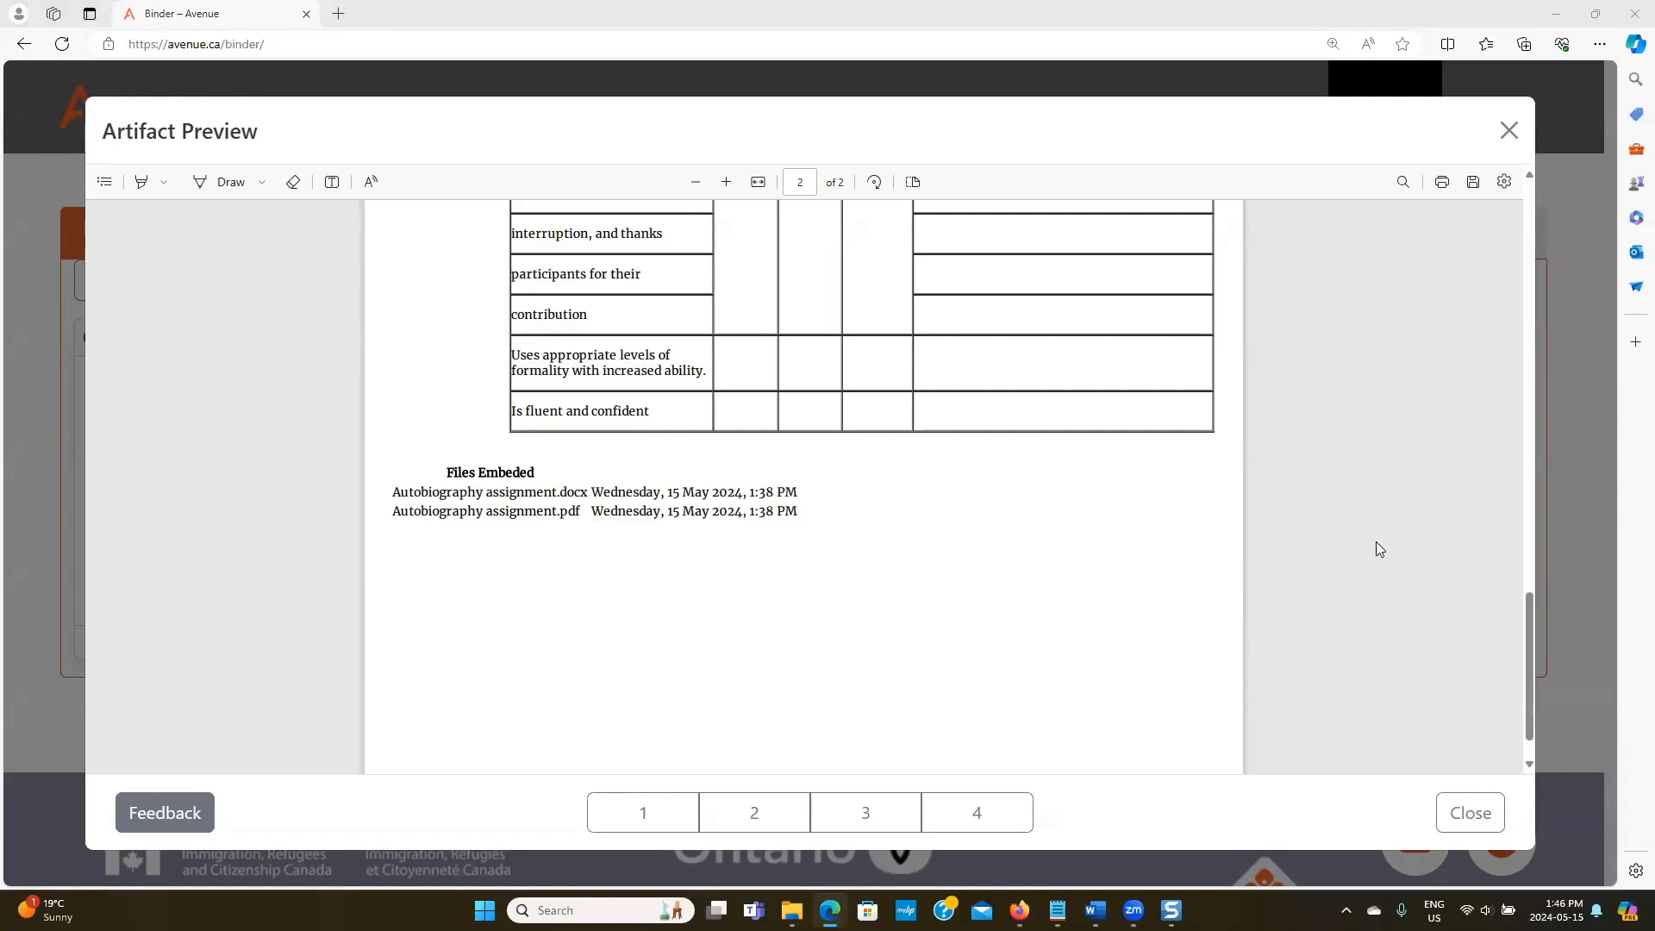
click(1462, 813)
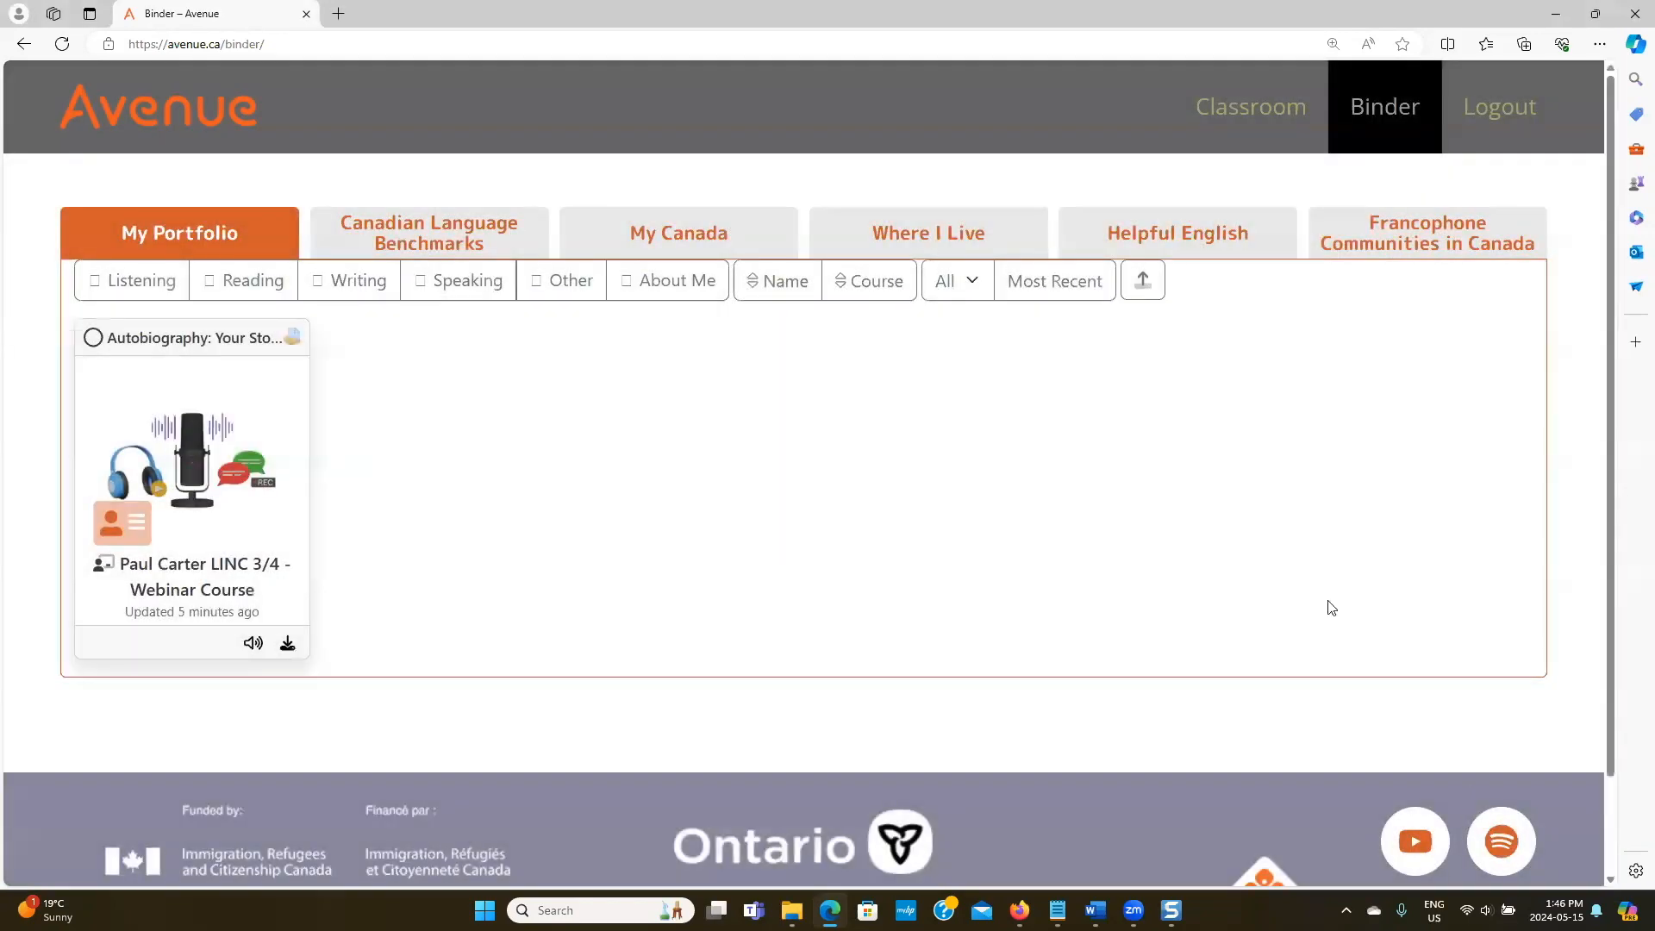
Go to the LINC 3/4 Webinar Course in the Classroom and start answering the Can Do Statements - Listening Benchmark 3 Self-Checklist.
click(1258, 106)
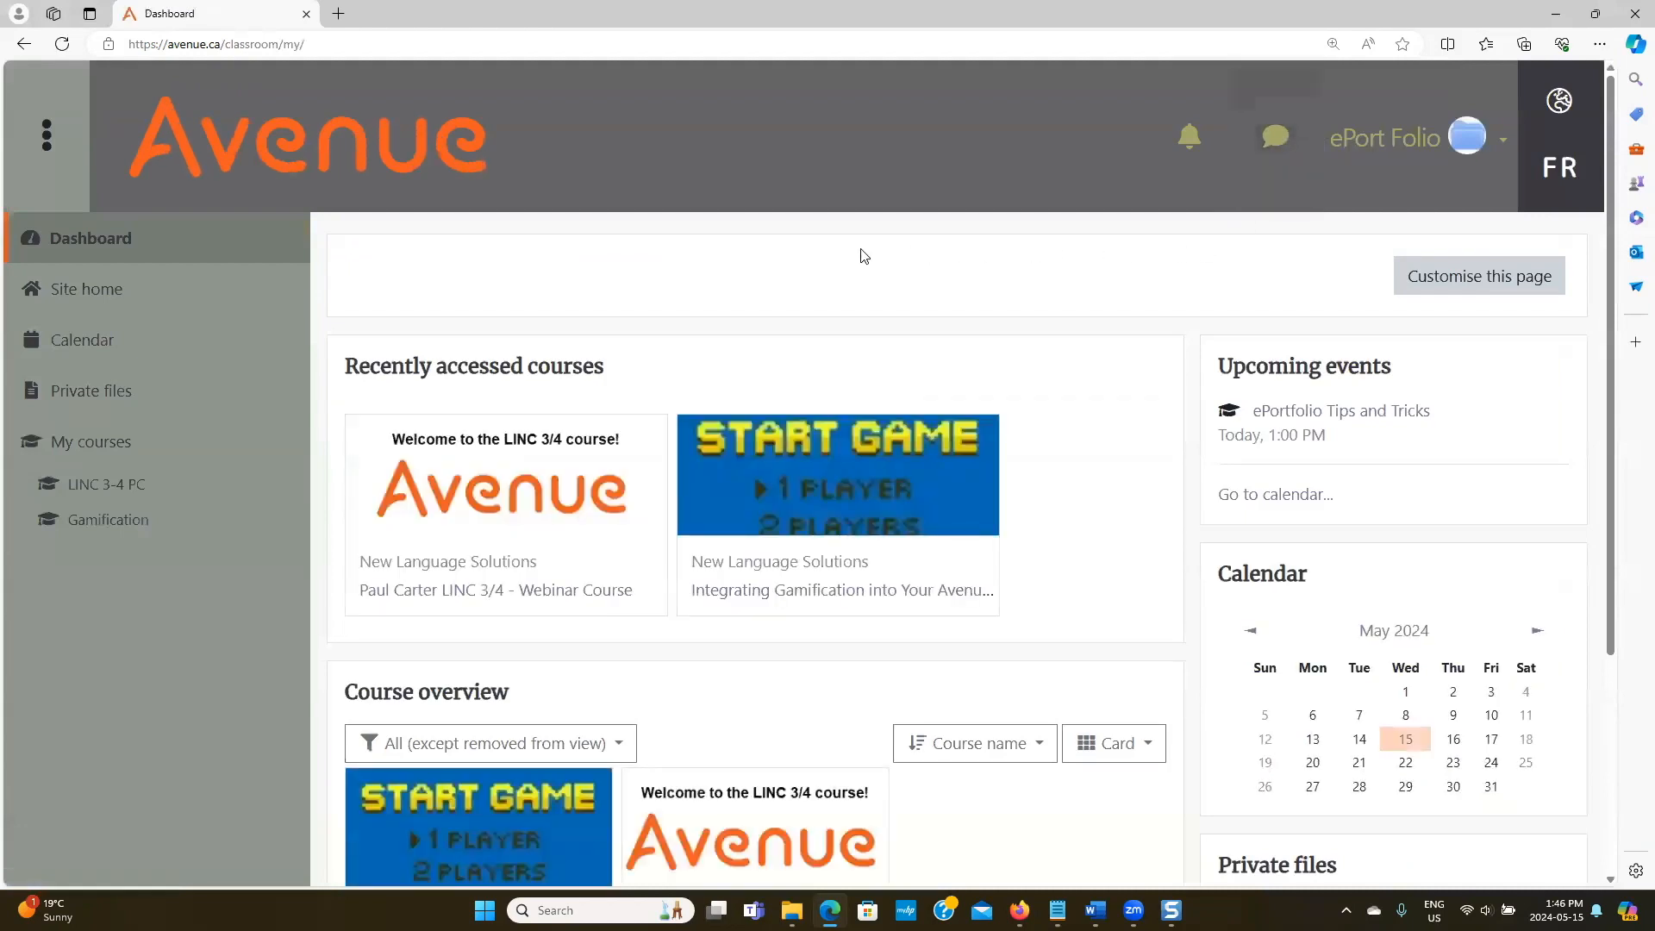
click(462, 599)
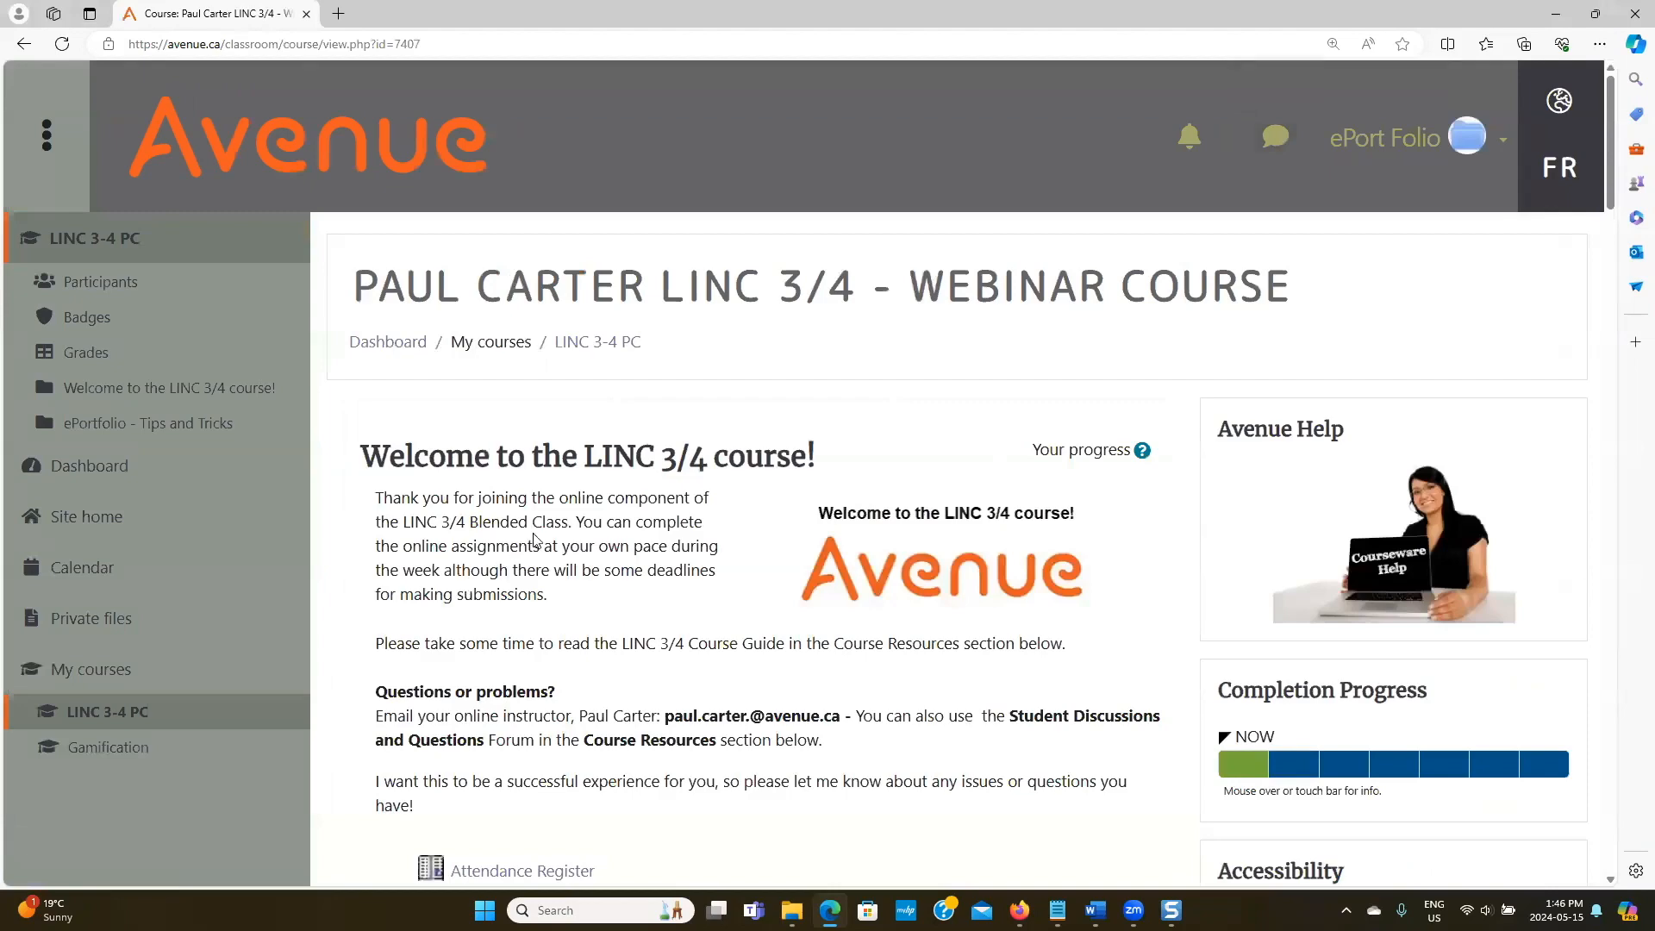
scroll(533, 535, down, 15)
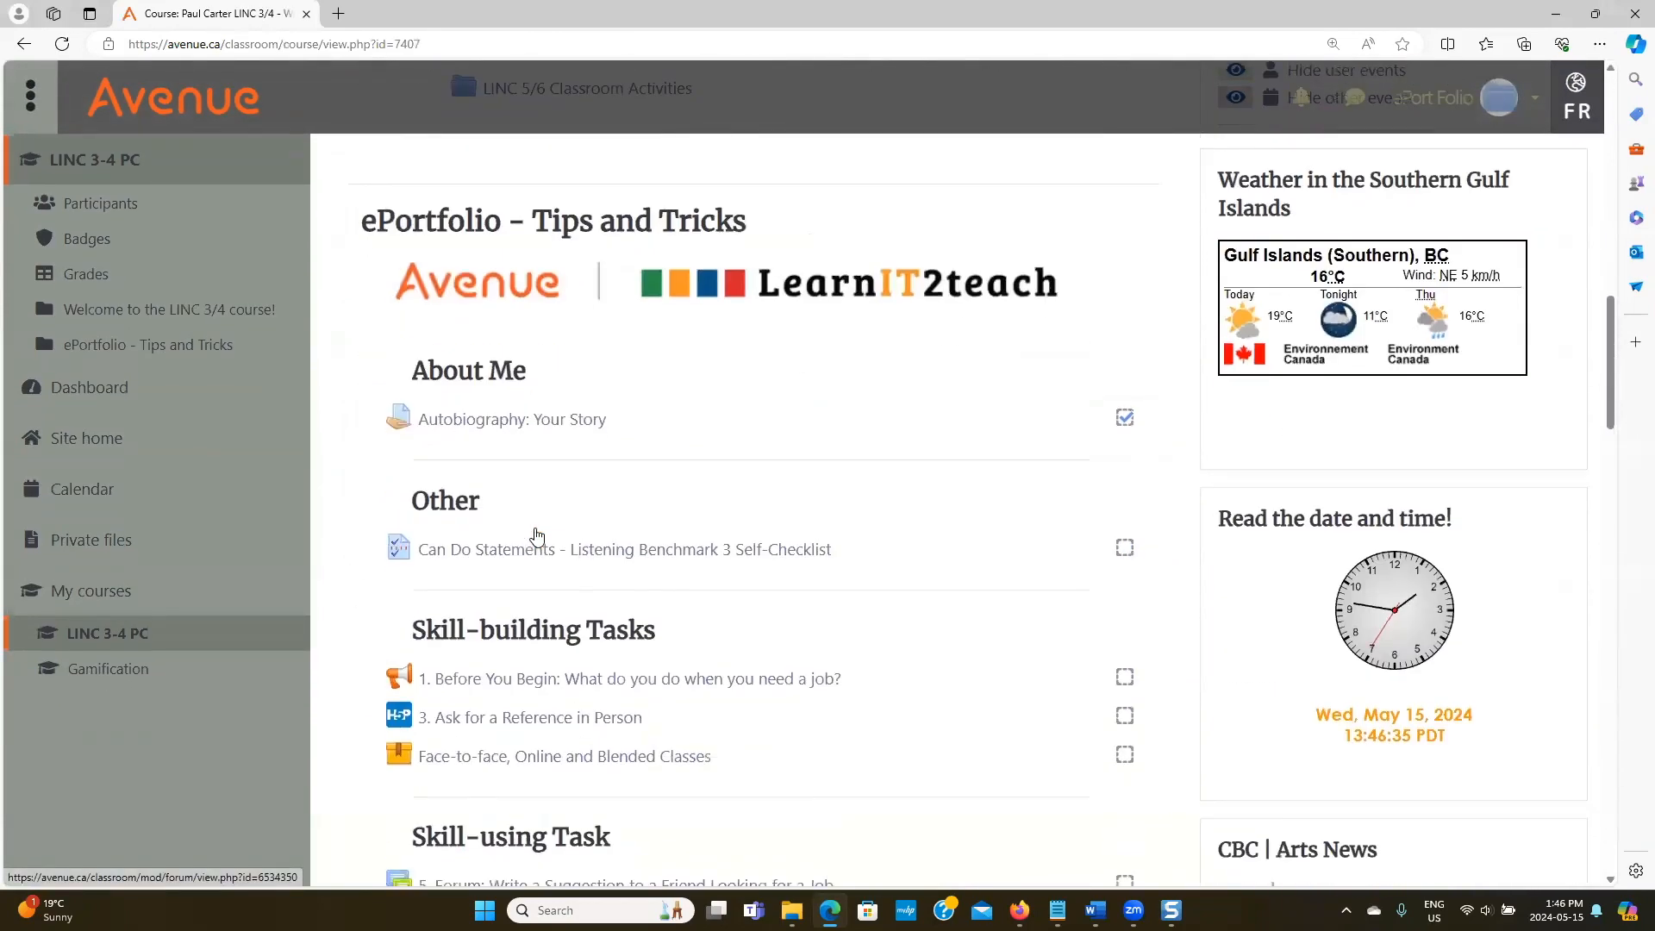
scroll(536, 535, down, 1)
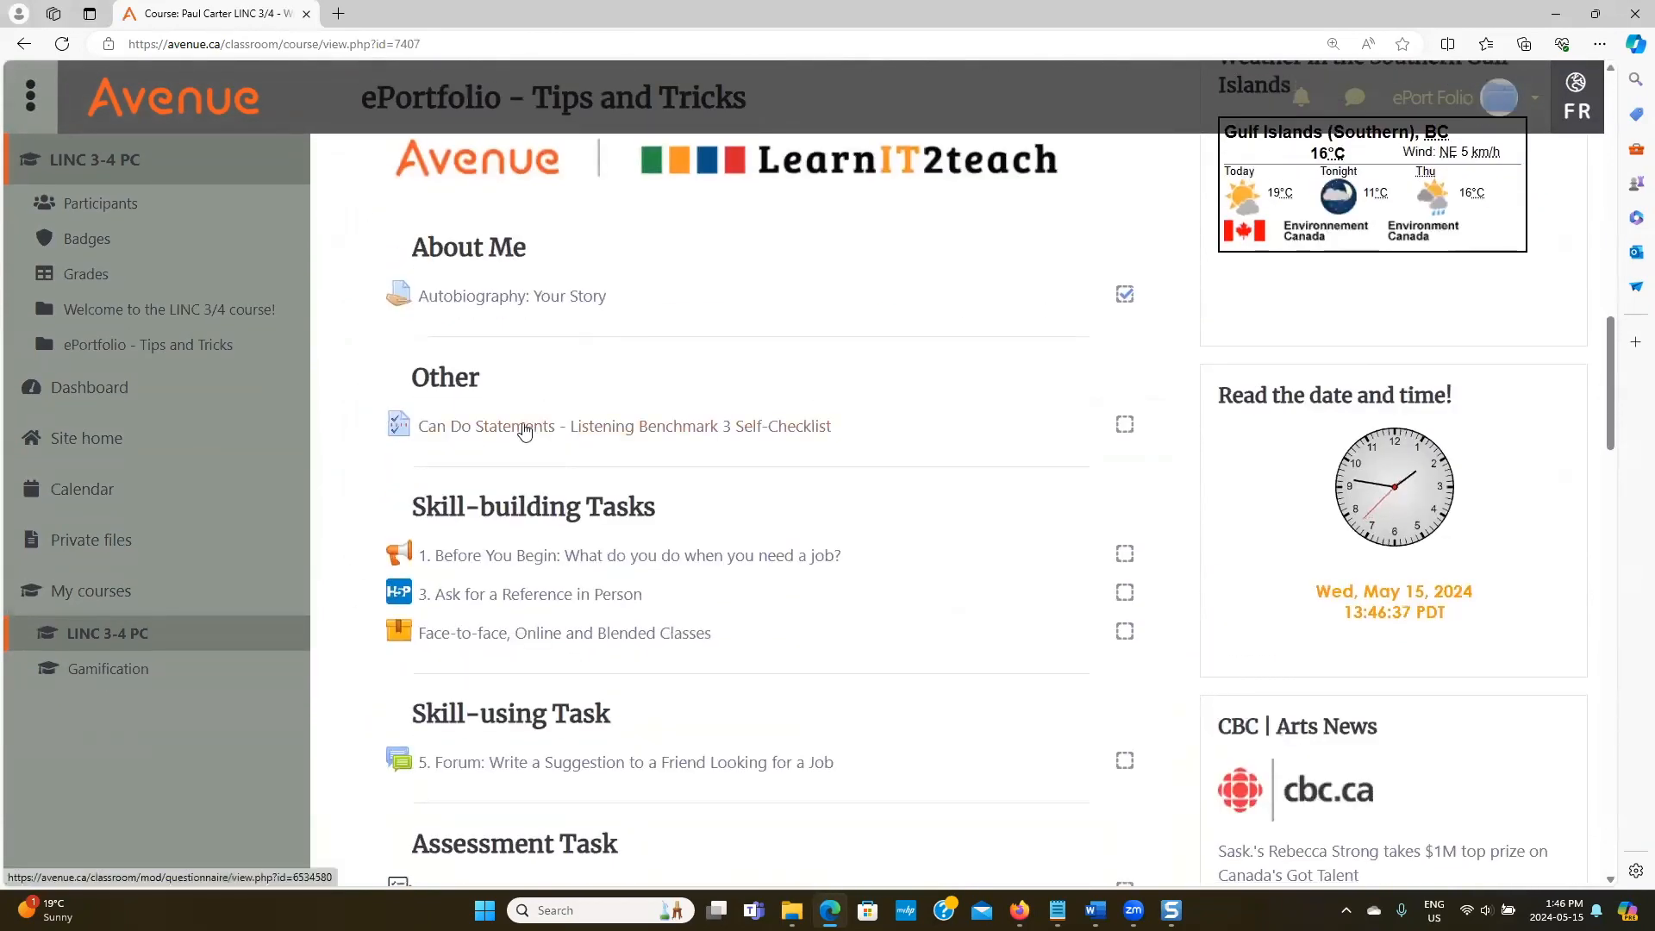
click(526, 428)
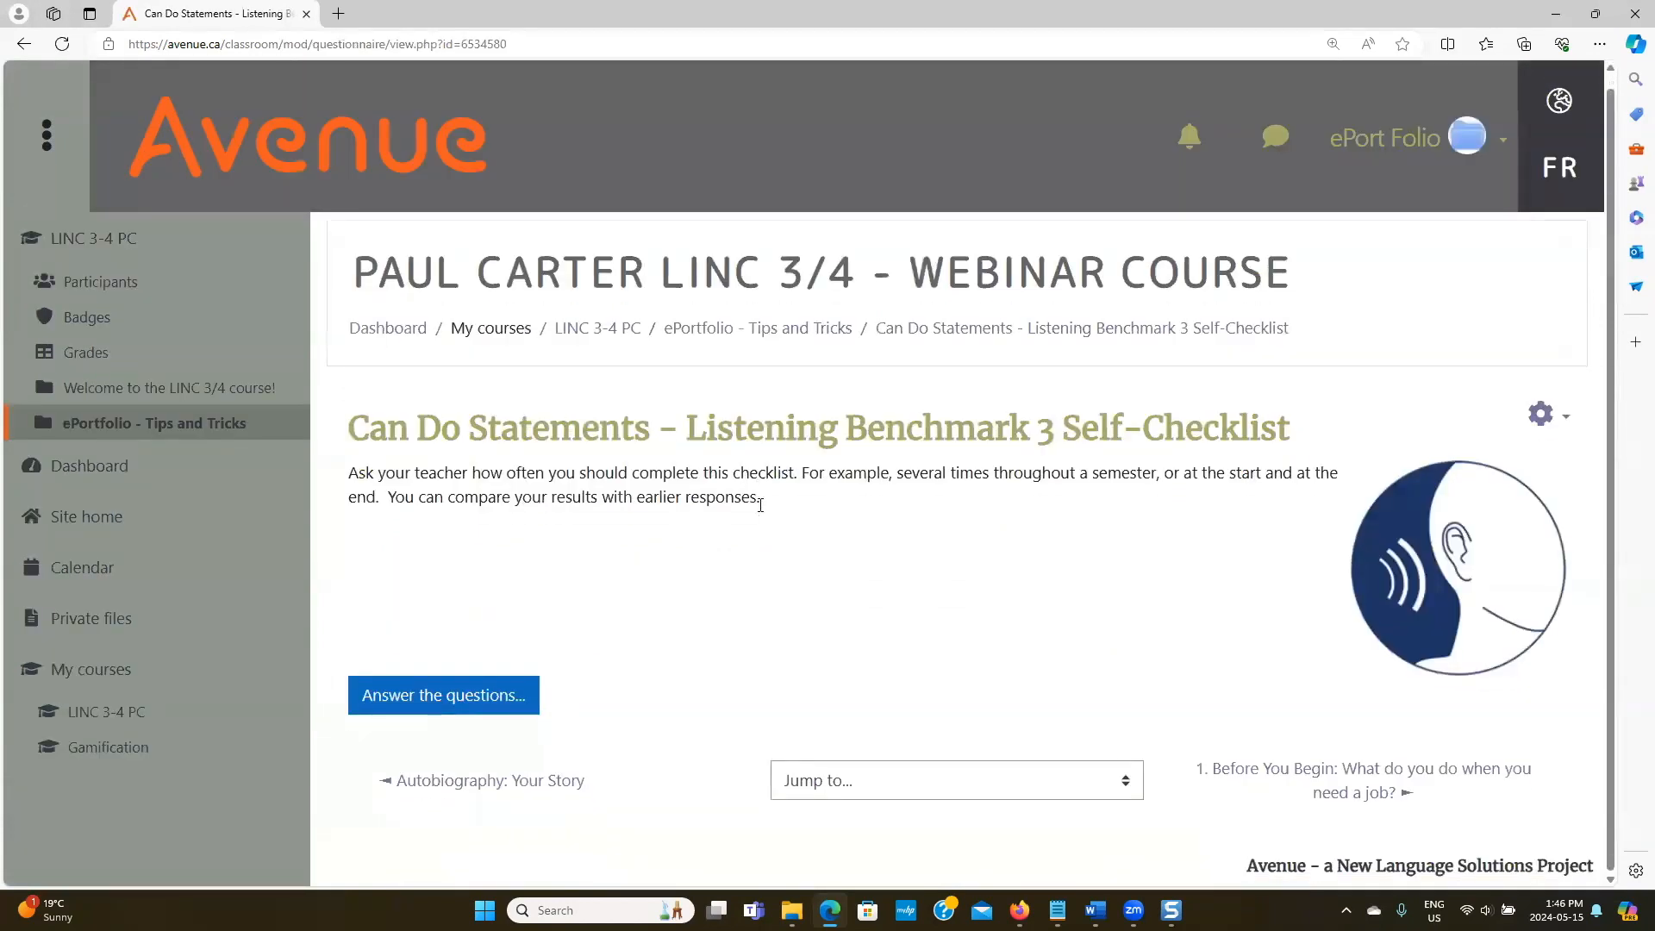
click(457, 699)
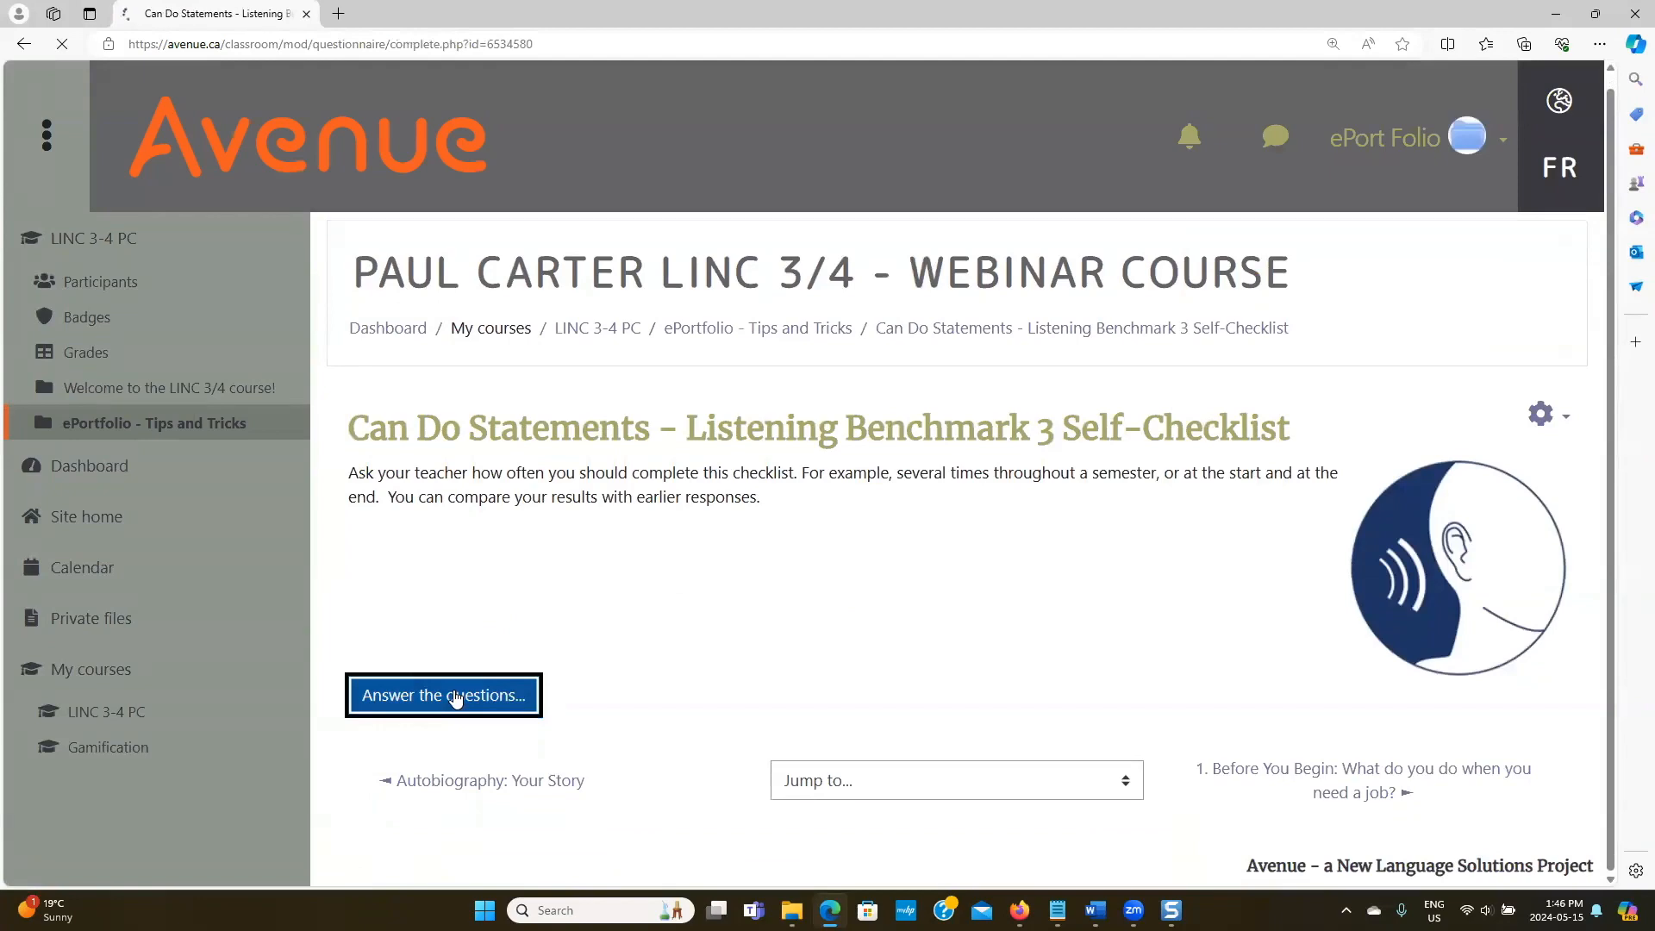
Rate the five listening skill statements 3, 4, 3, 4 and 3 in order.
scroll(580, 583, down, 3)
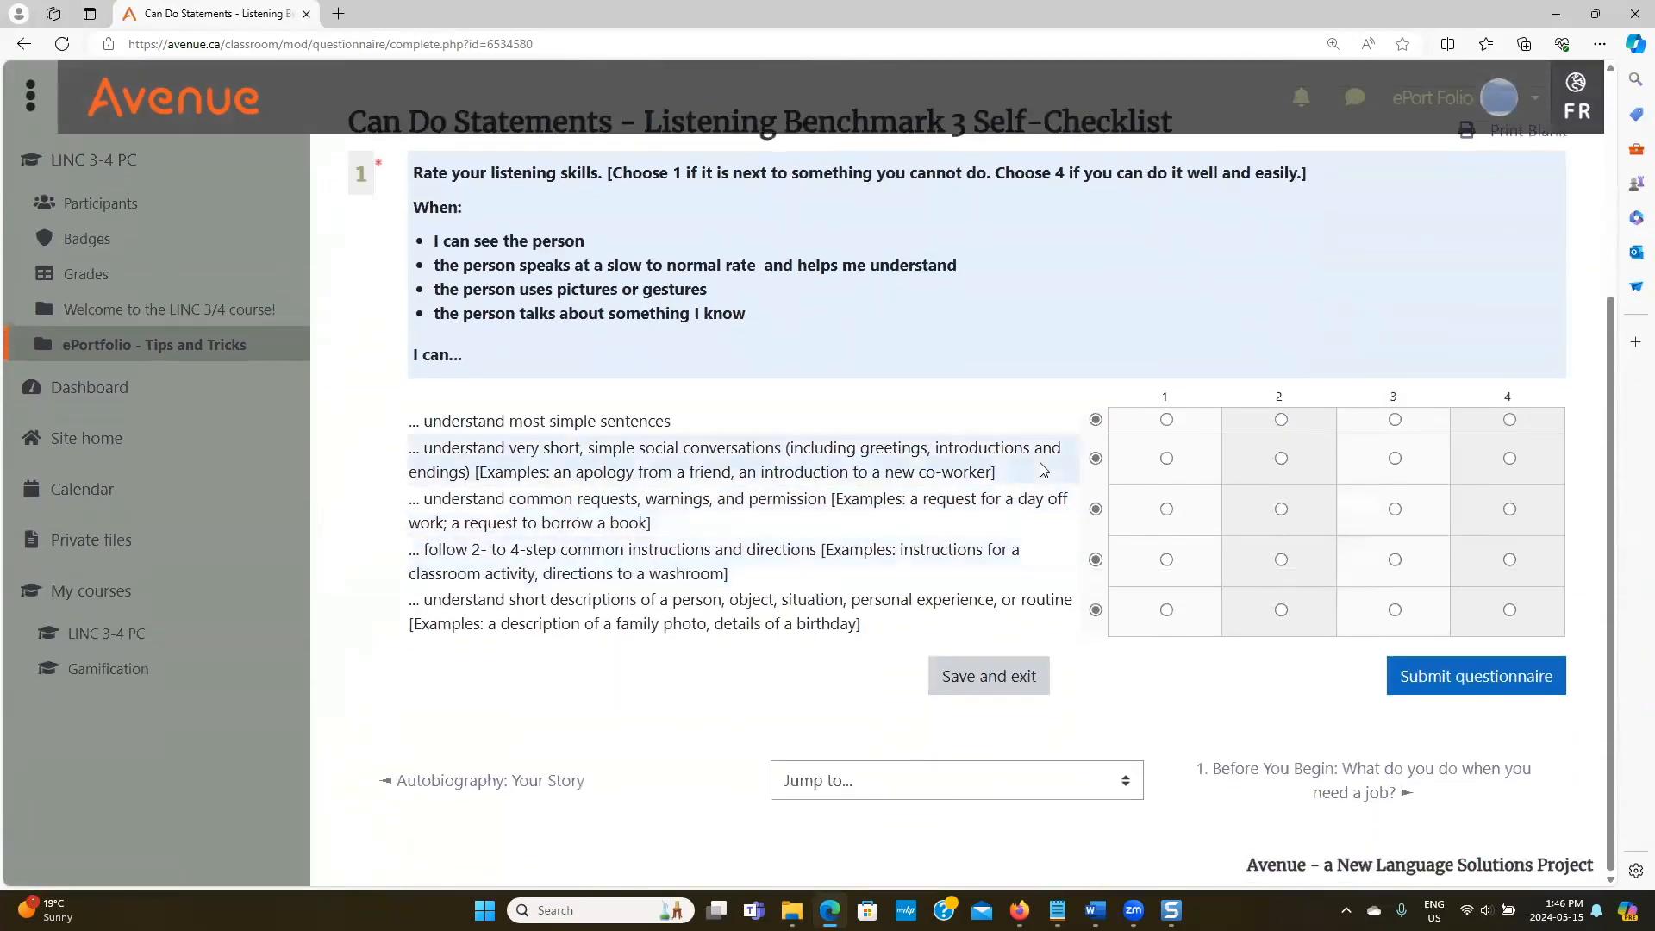
click(1396, 422)
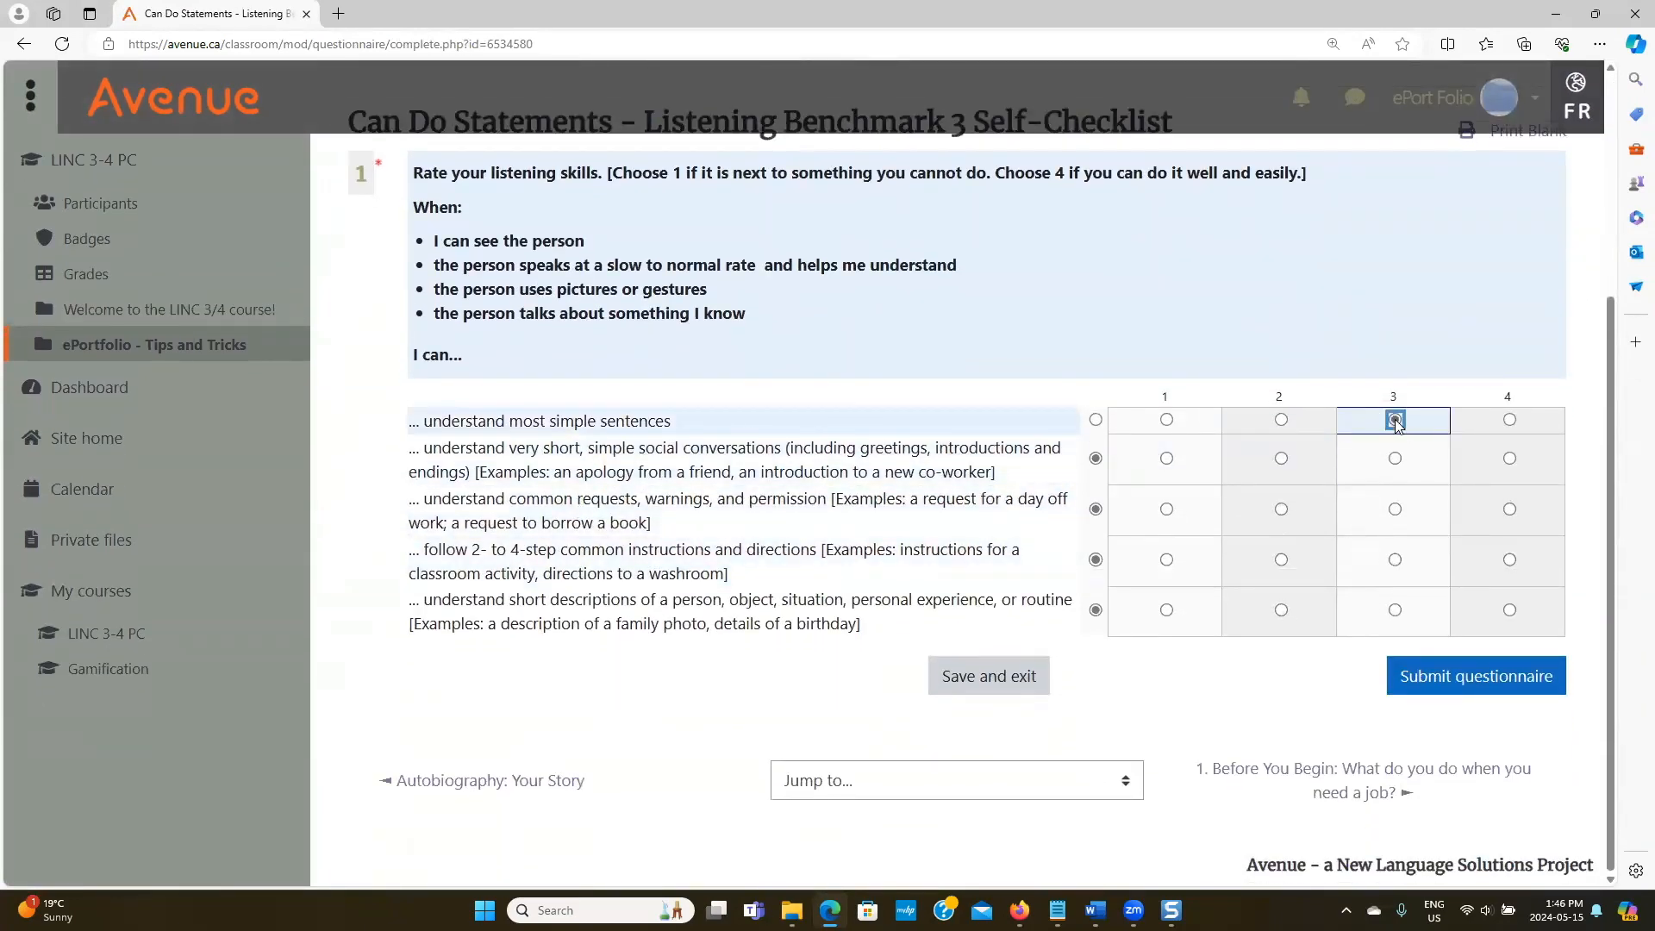
click(1510, 460)
click(1396, 509)
click(1510, 560)
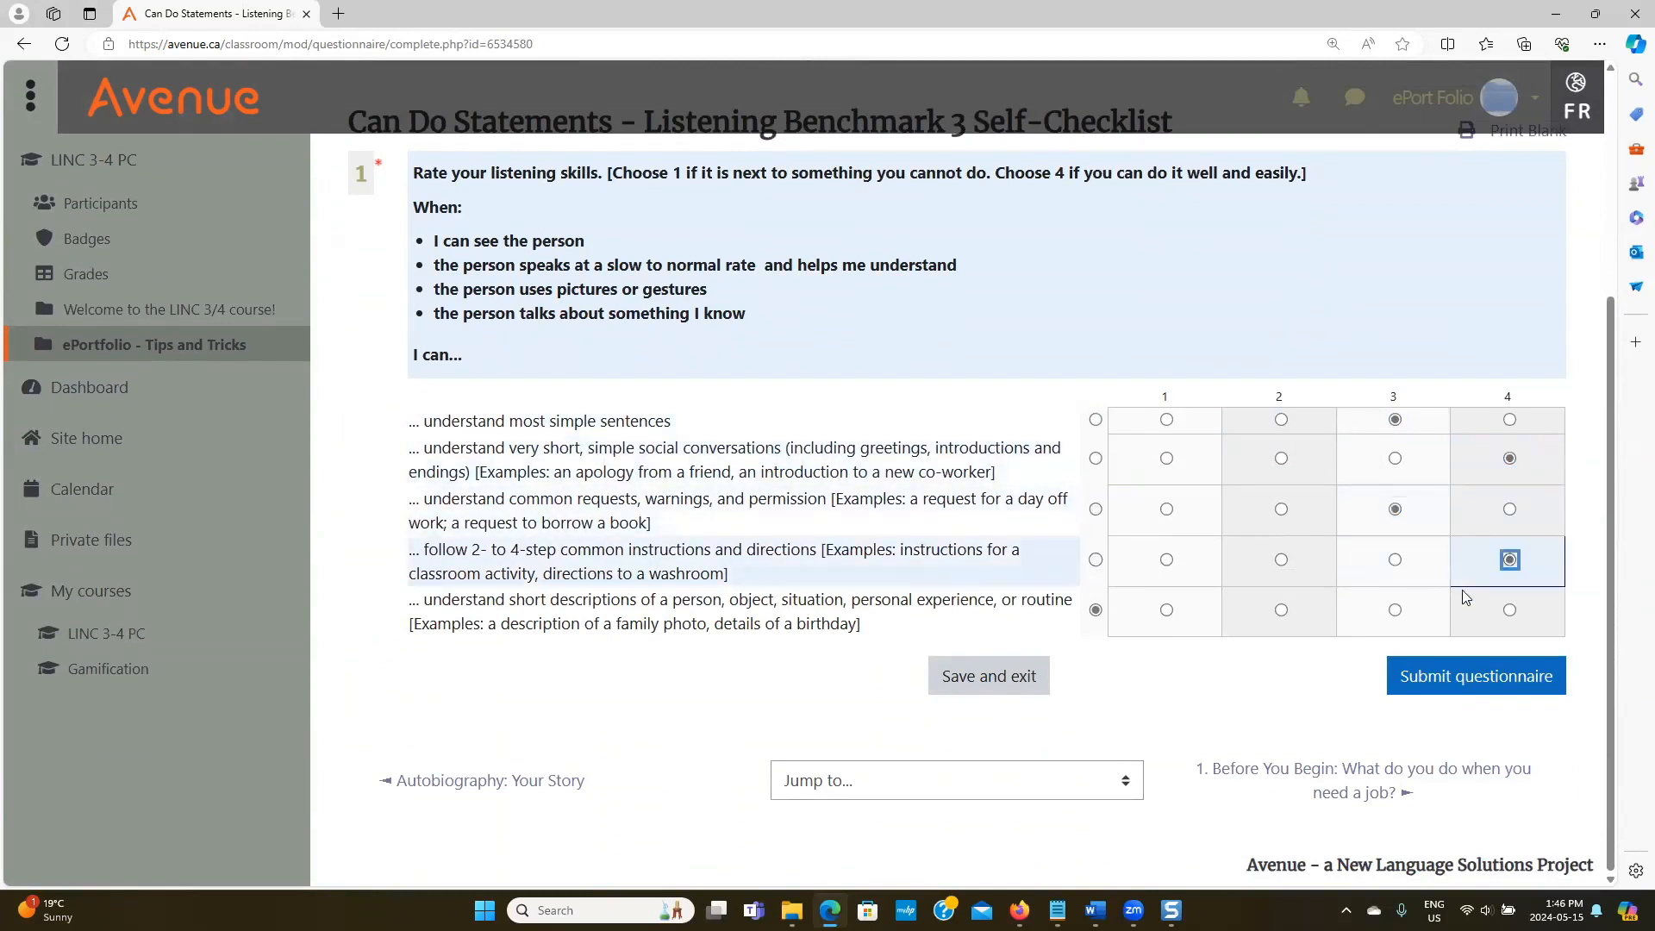
click(1396, 611)
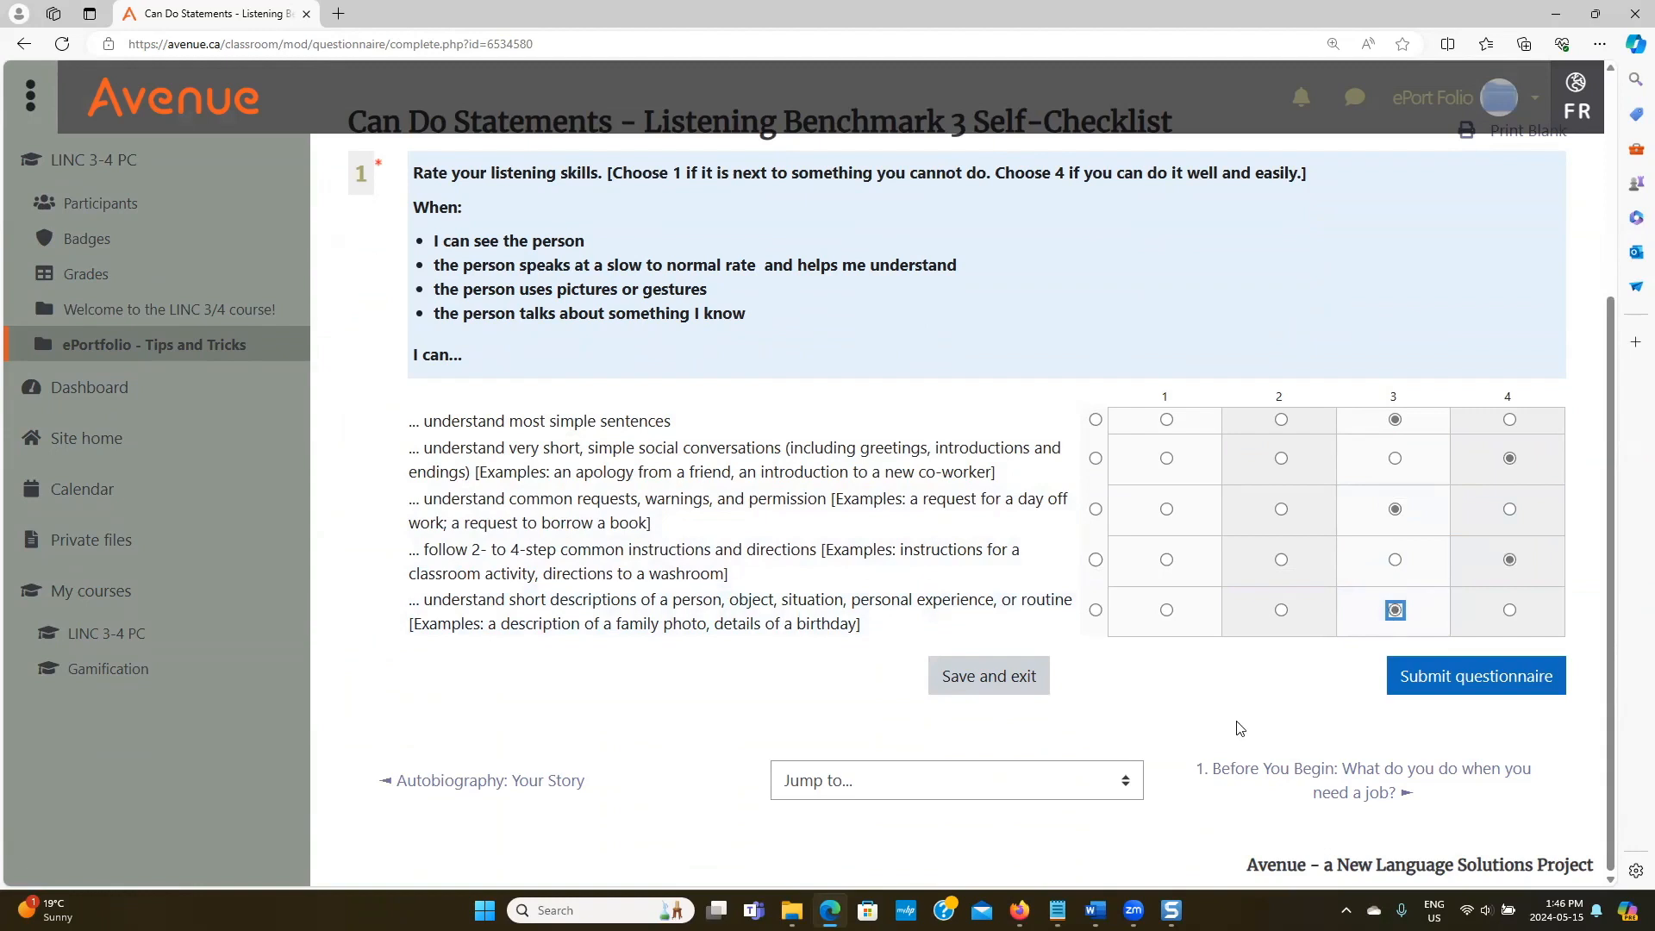
Submit the listening self-checklist, view the submitted response and return to the ePortfolio - Tips and Tricks section.
click(1421, 680)
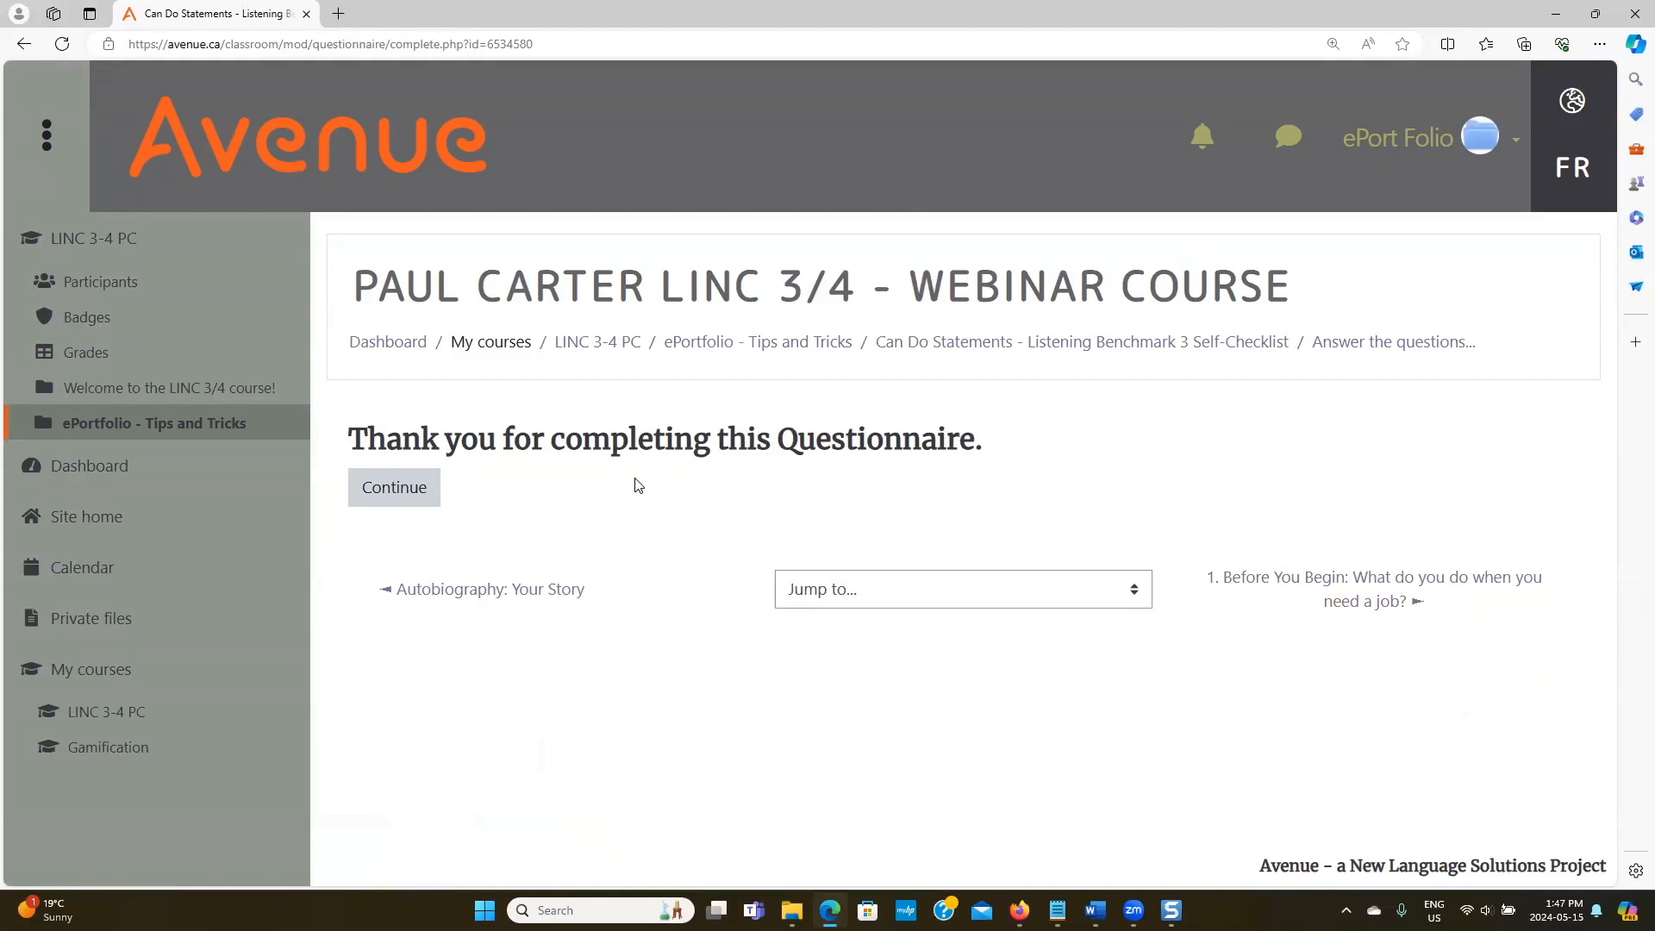
click(418, 490)
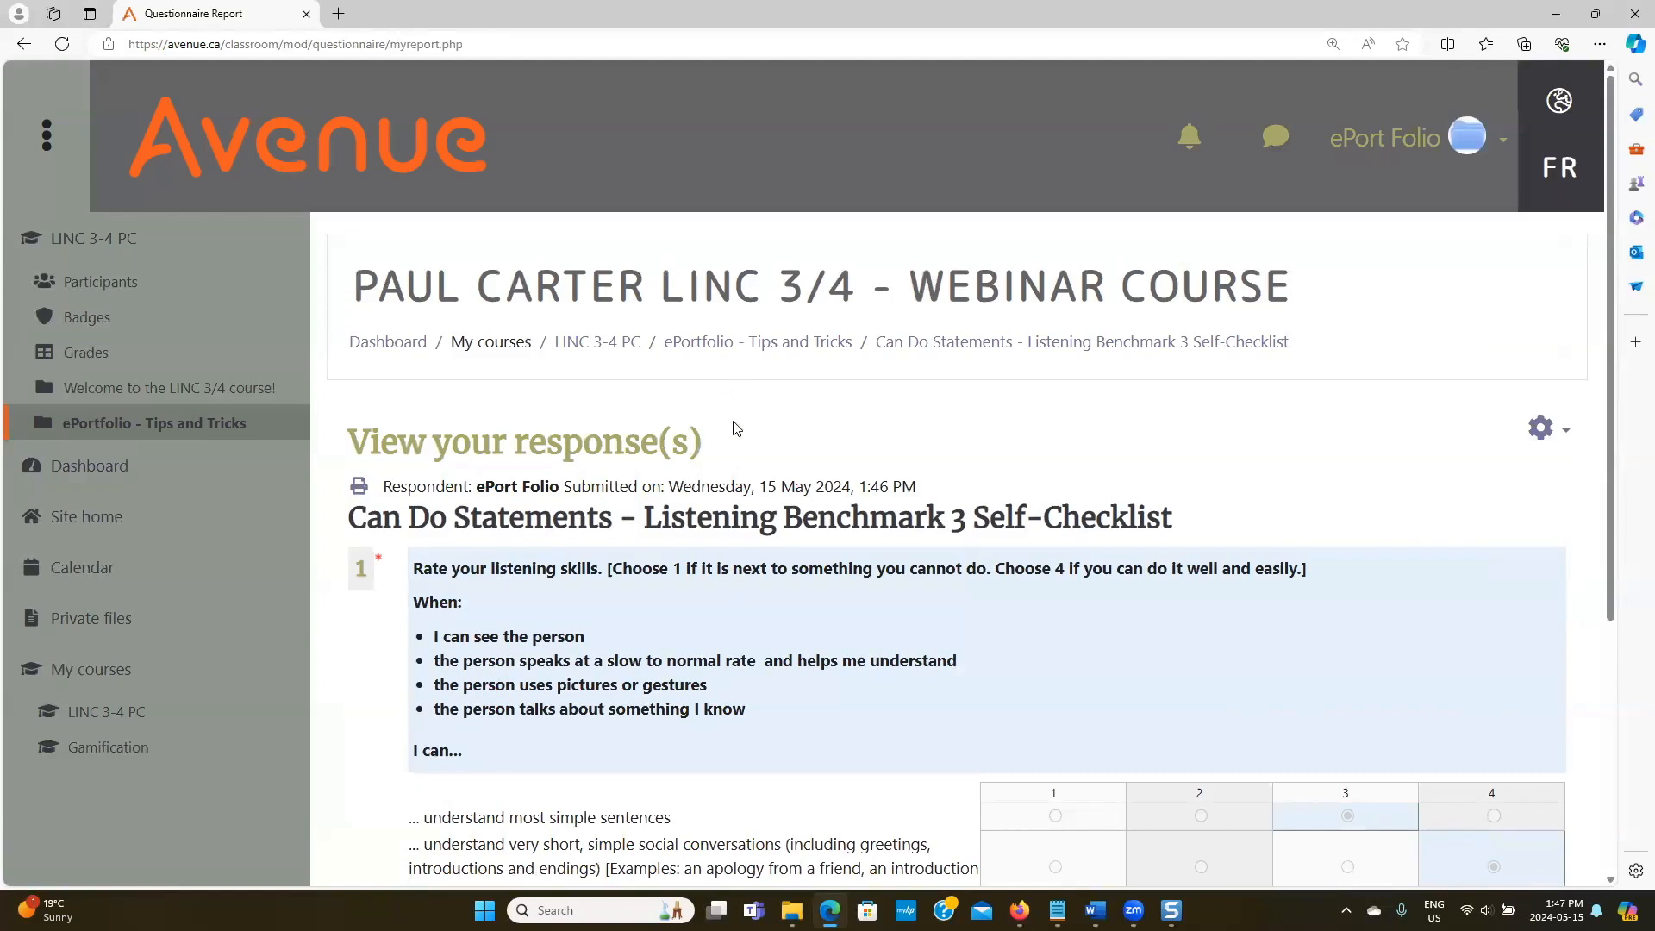
click(783, 343)
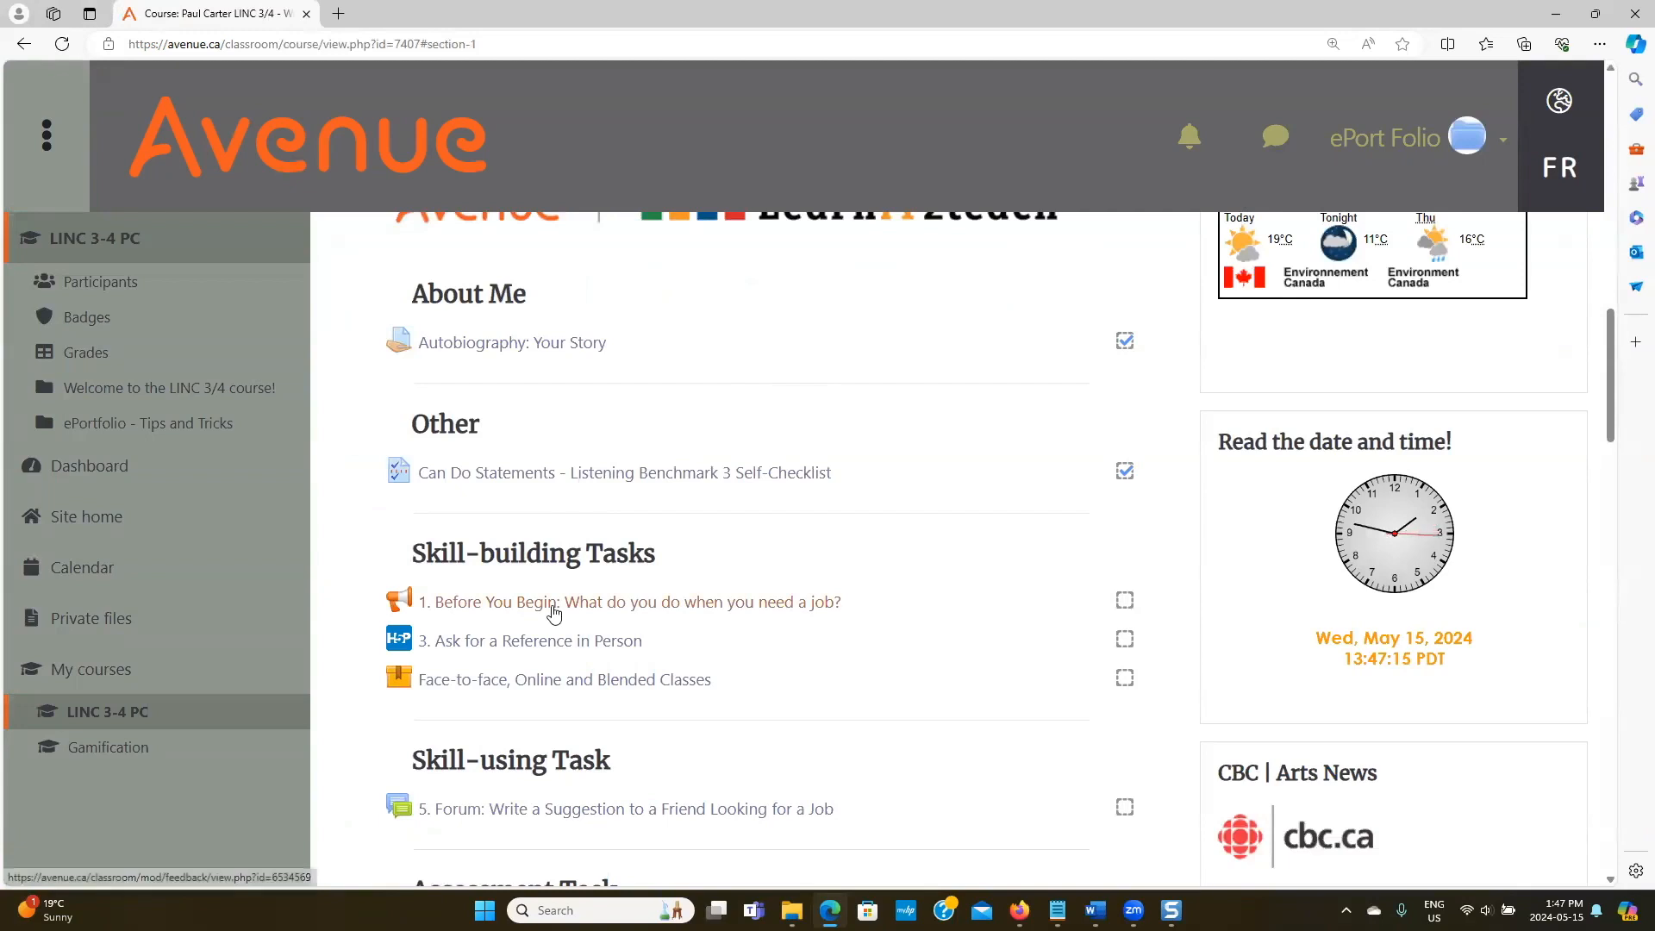
Open the "1. Before You Begin" job survey and answer Yes to having had a job in the previous country and No to having worked in Canada.
click(470, 611)
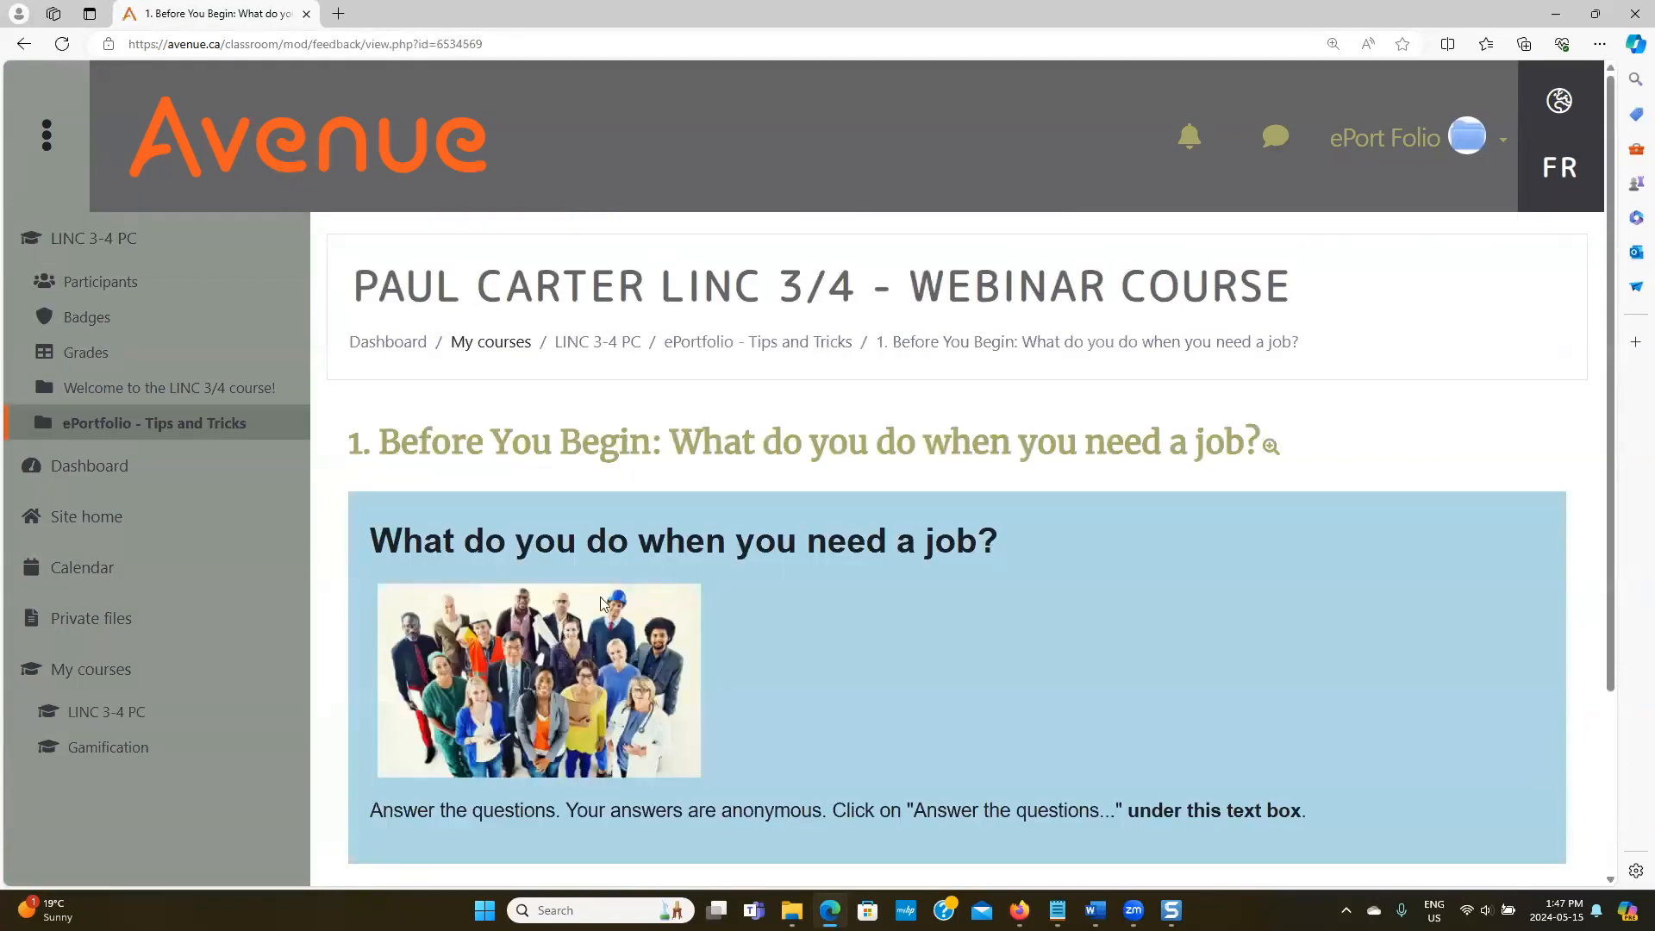
scroll(694, 595, down, 2)
click(451, 678)
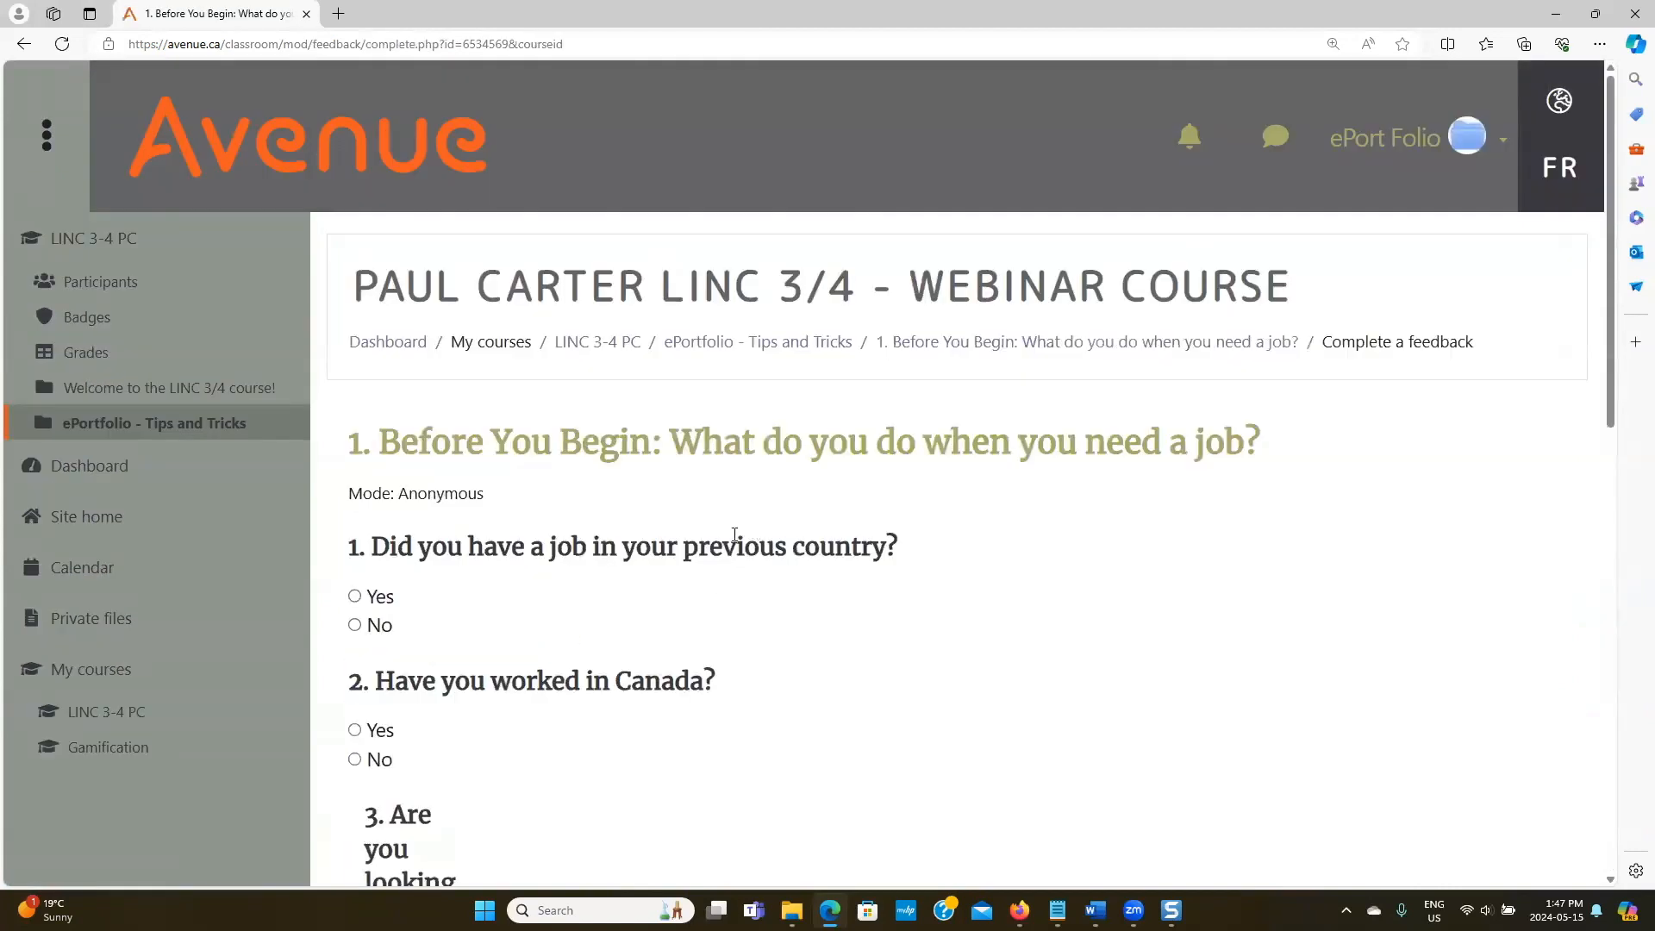
scroll(578, 529, down, 2)
click(355, 474)
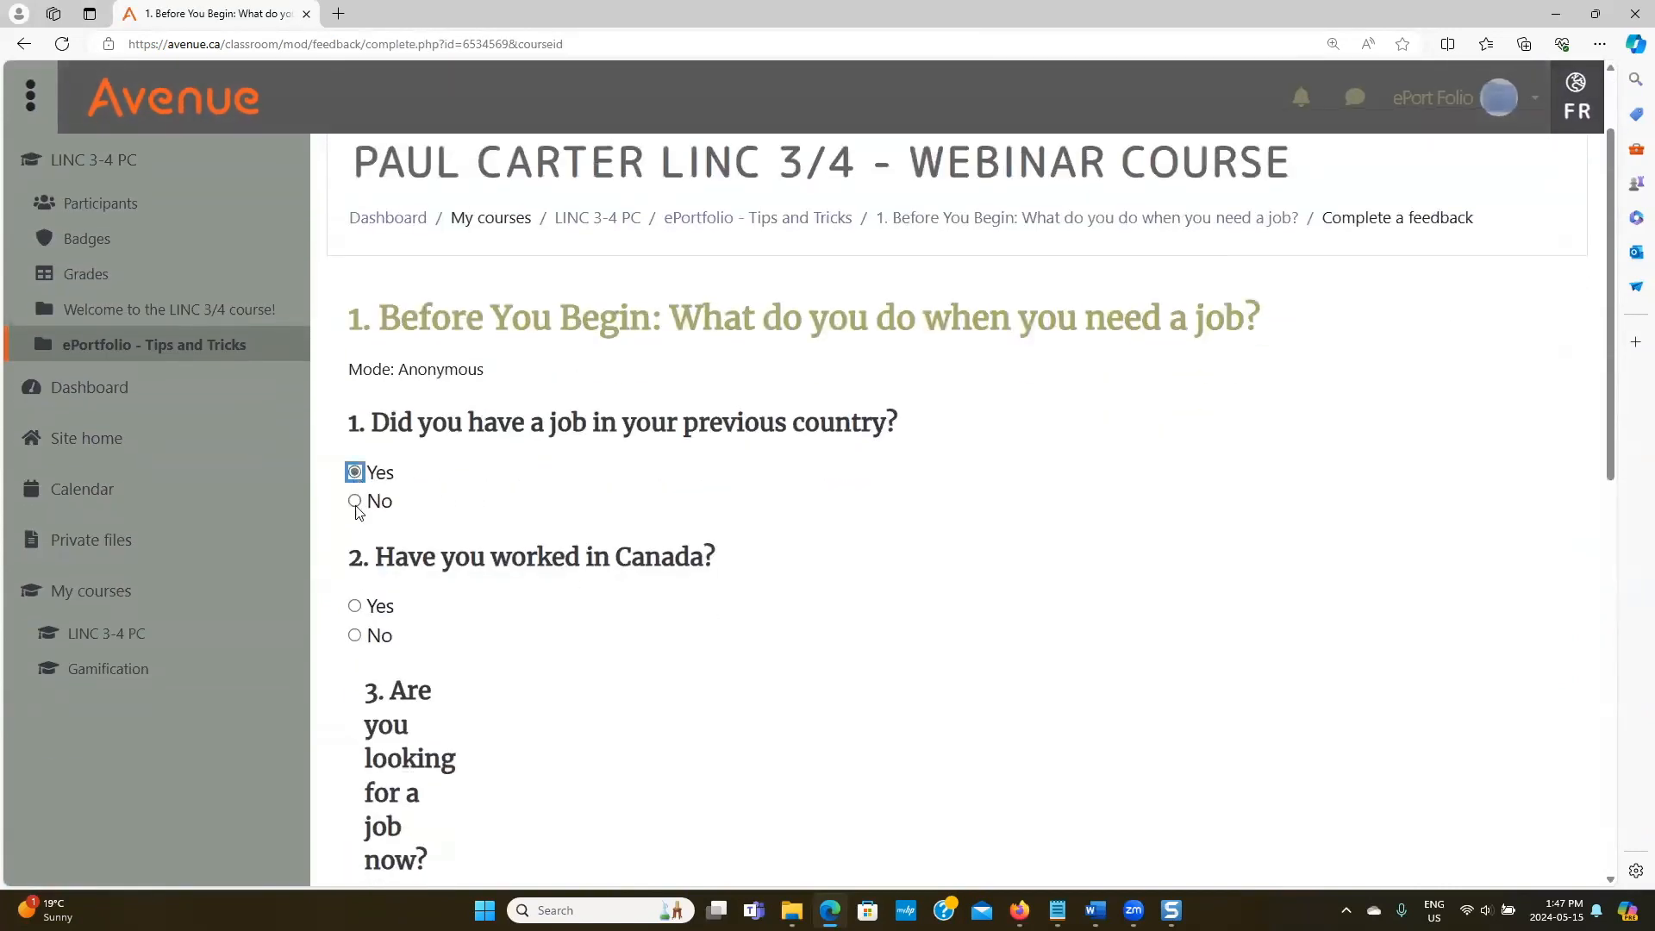
click(354, 636)
Answer Yes to looking for a job now, and choose asking friends about job openings and looking for job openings online.
scroll(510, 617, down, 5)
click(372, 540)
scroll(617, 545, down, 3)
click(372, 494)
click(371, 523)
scroll(438, 574, down, 3)
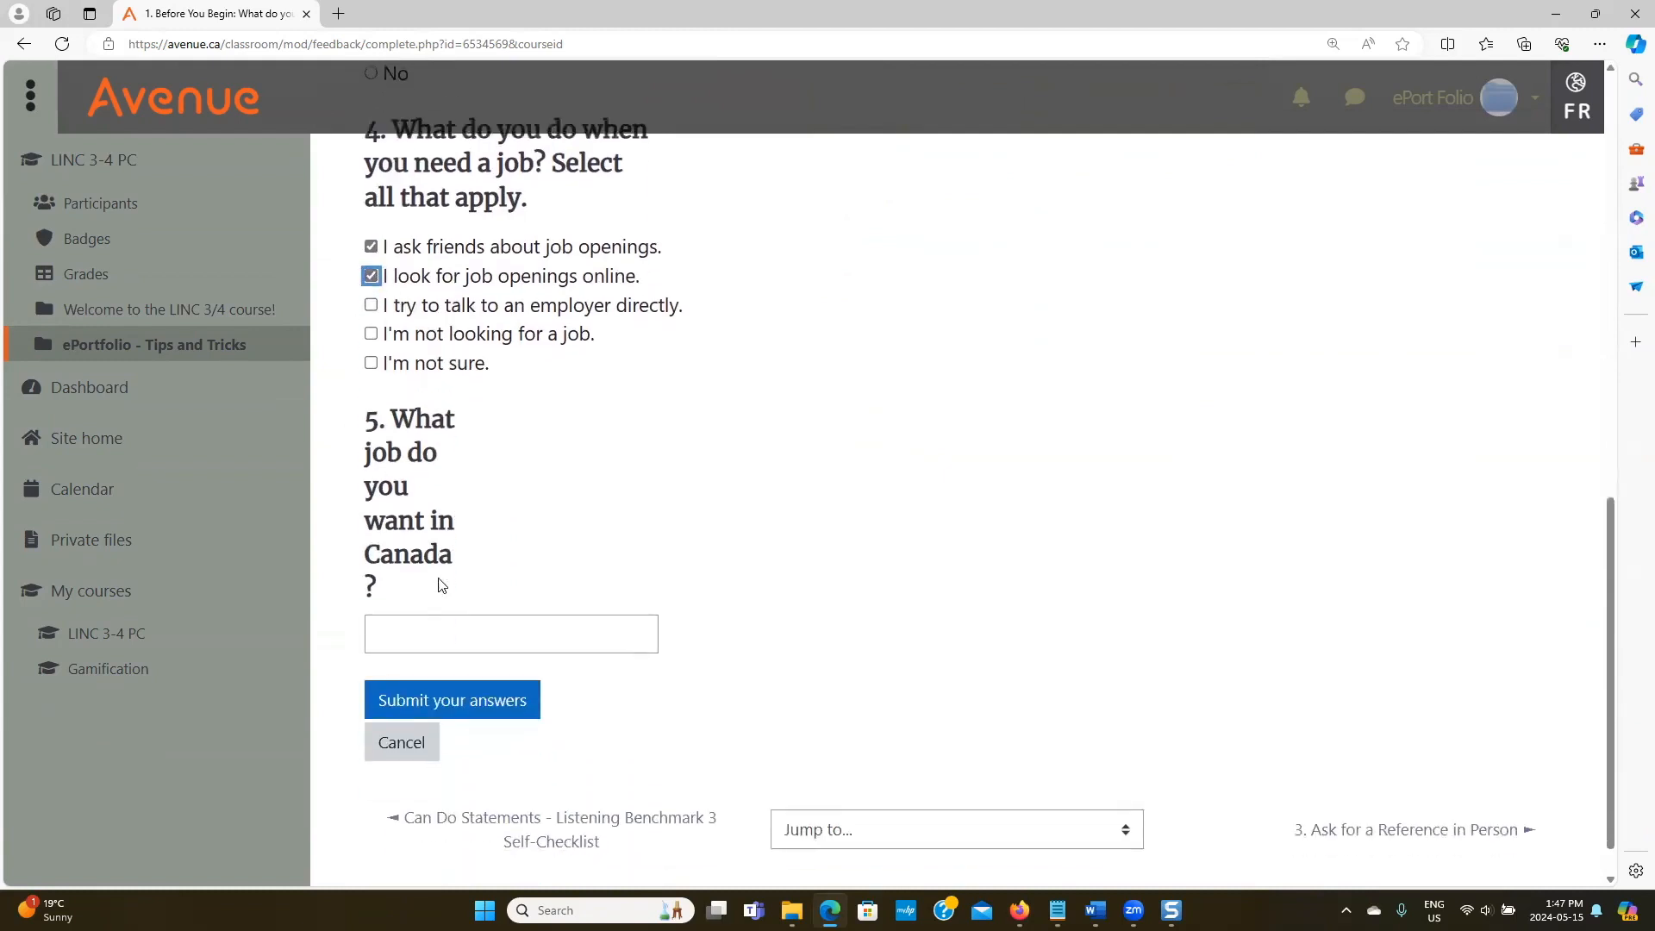
Enter "Bookkeeper" as the job wanted in Canada, submit the survey answers and continue to the course page.
click(440, 631)
text(Bookkeeper)
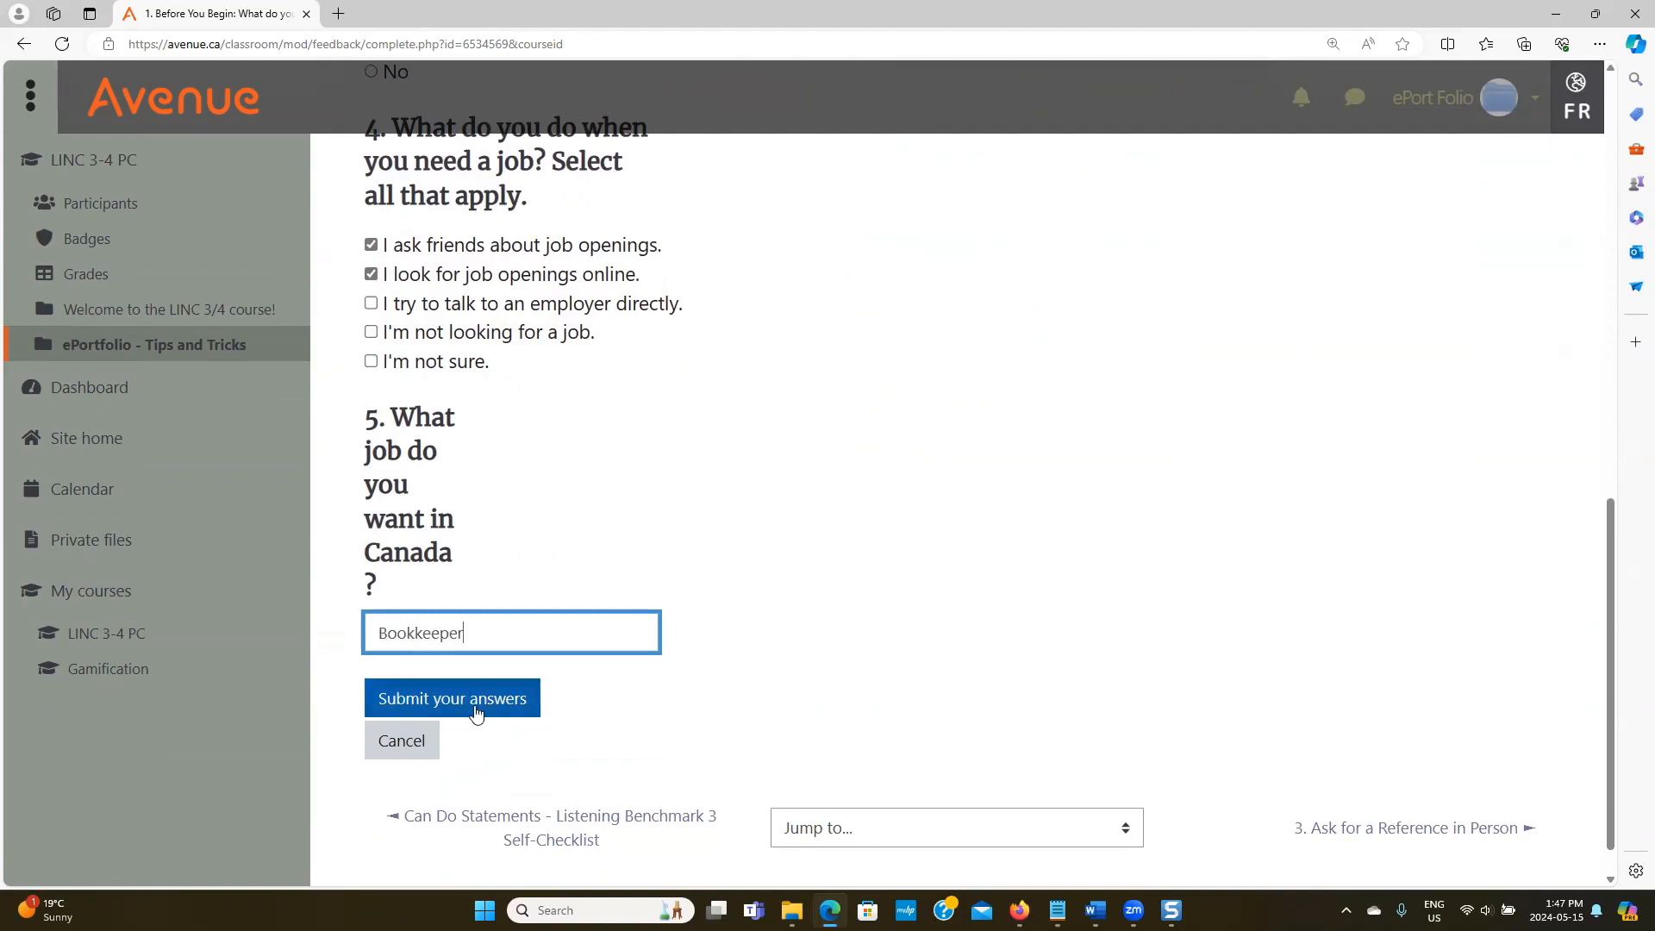
click(467, 715)
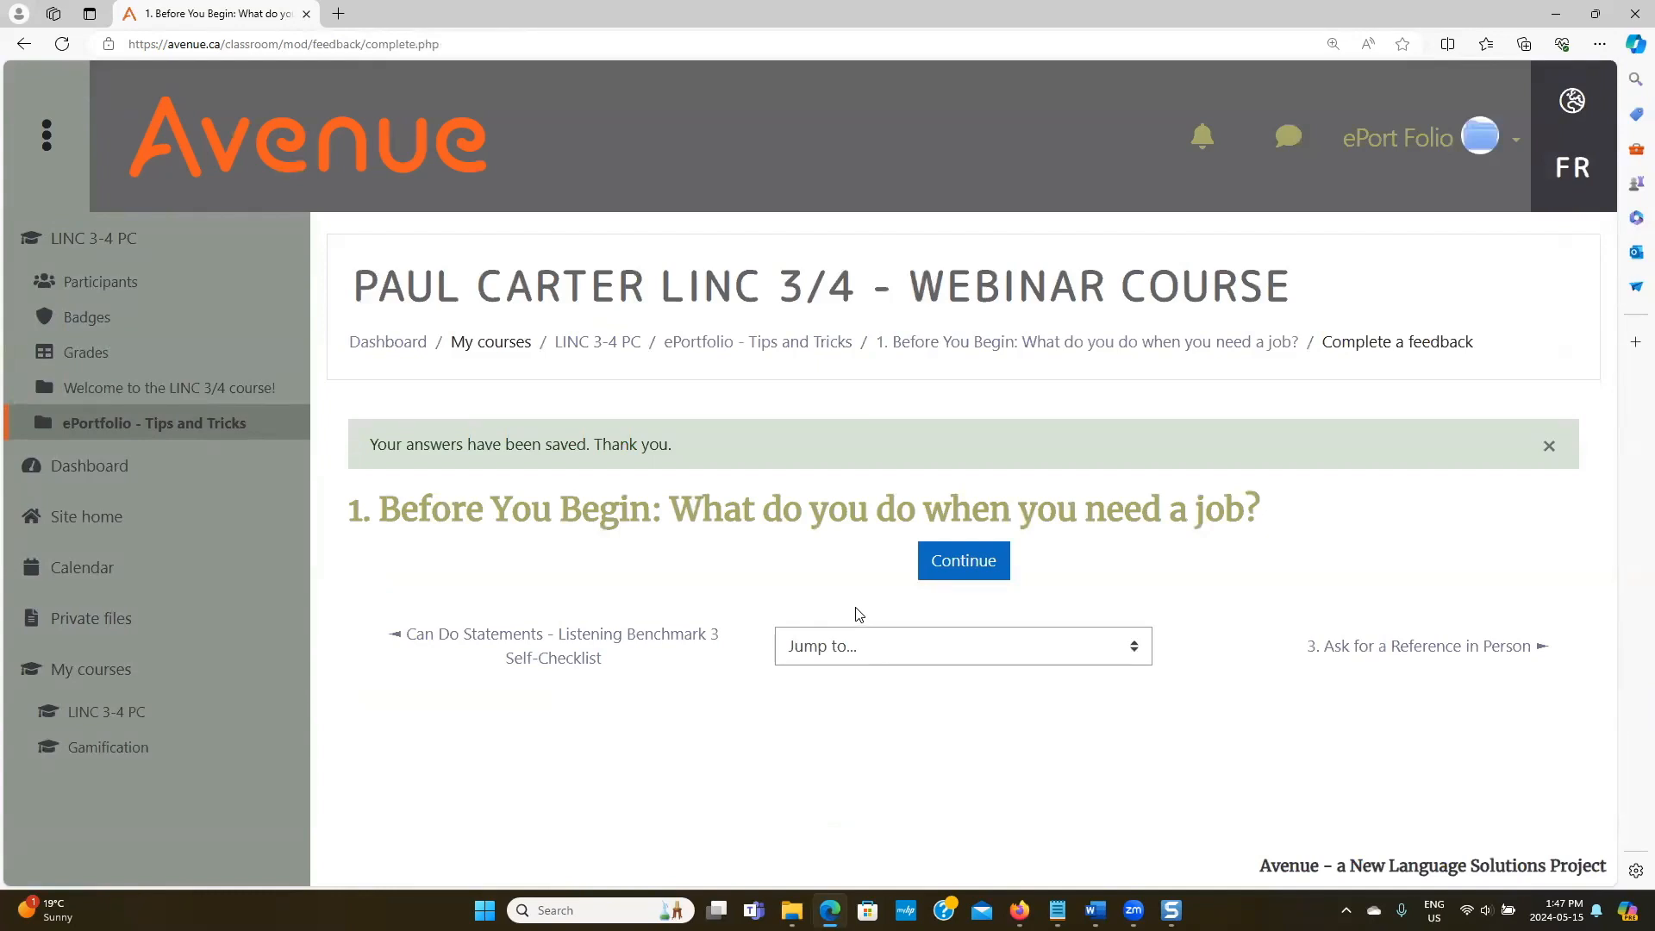
click(944, 570)
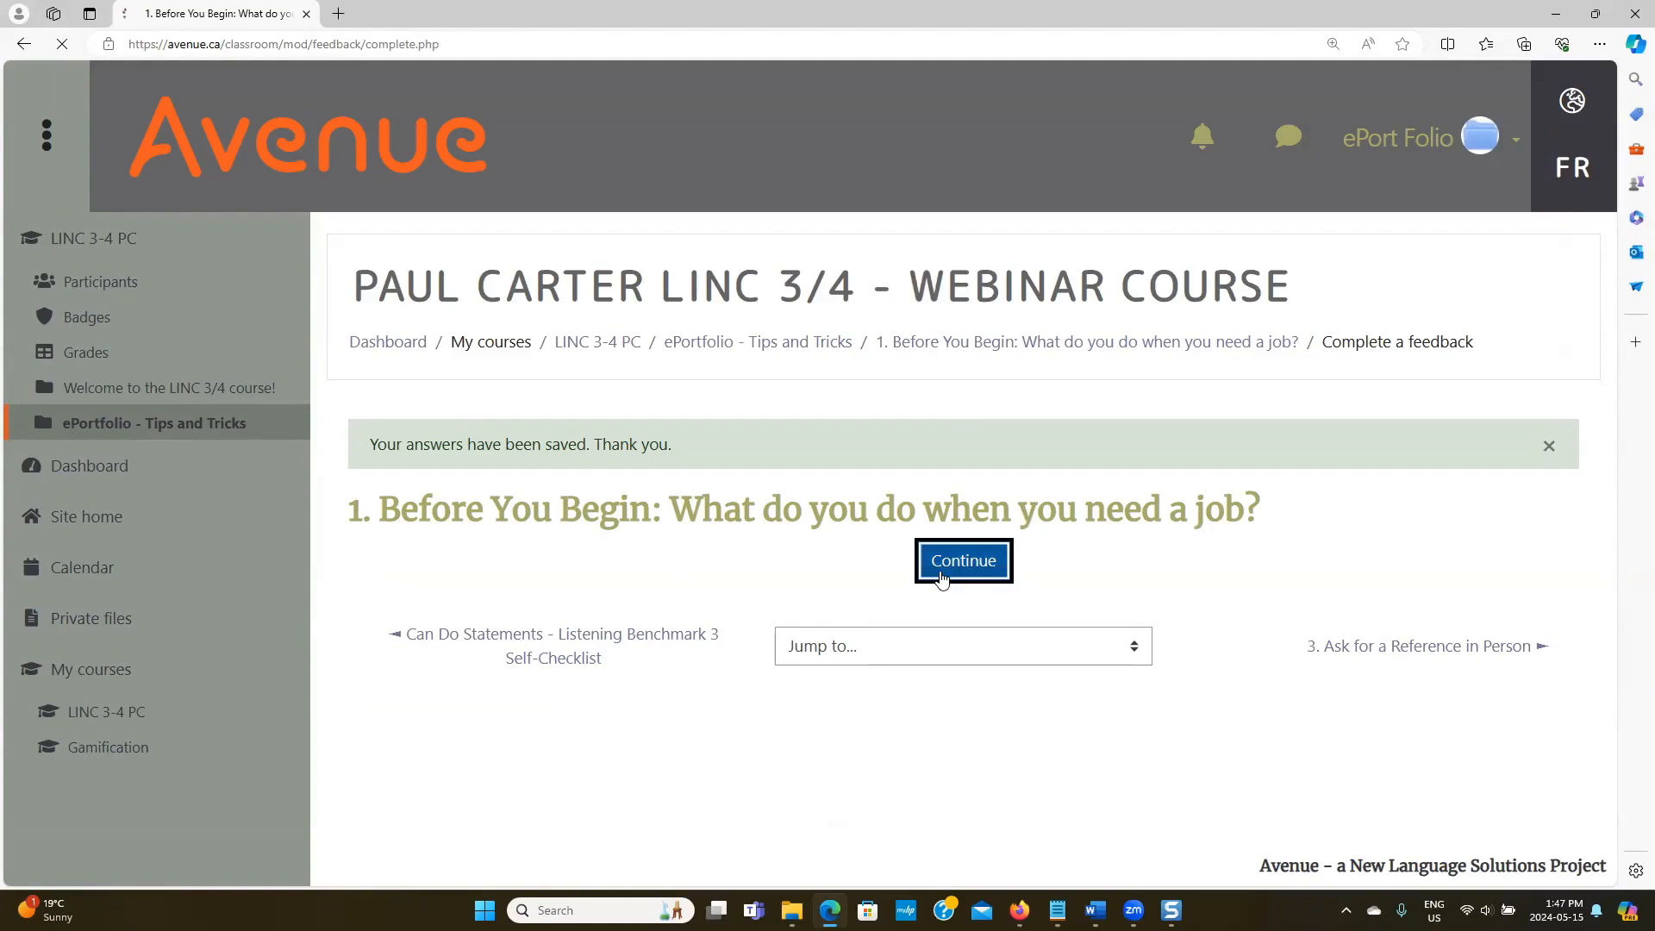
Open the "3. Ask for a Reference in Person" activity and advance to the missing-words exercise on slide 3.
scroll(914, 595, down, 15)
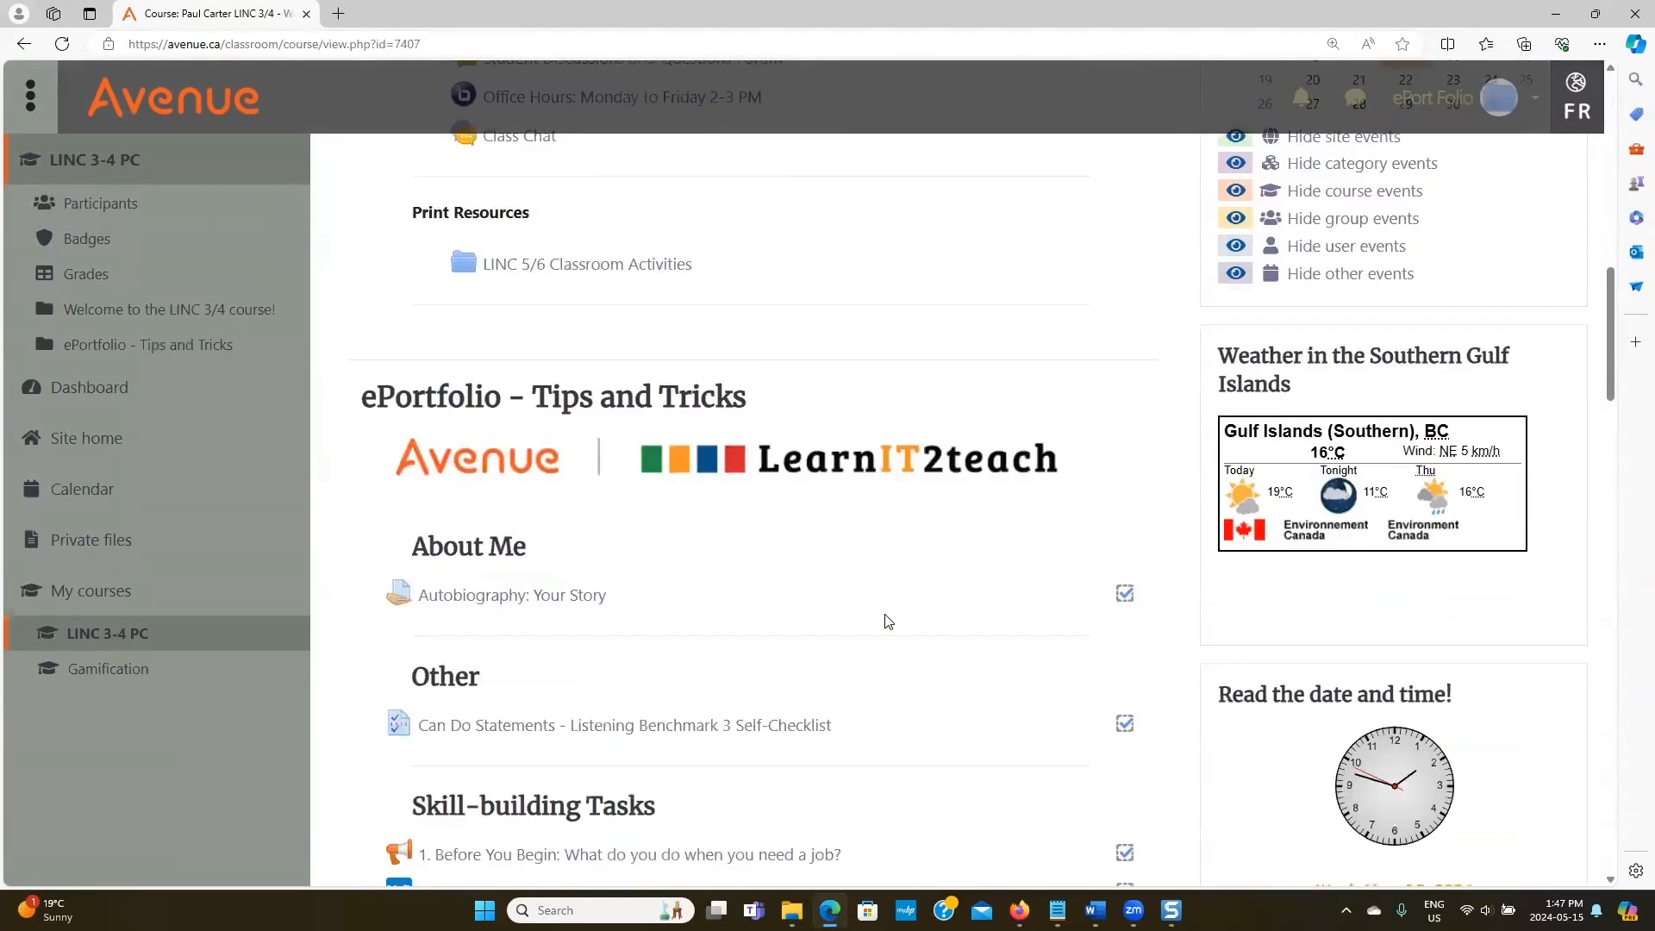
scroll(888, 622, down, 1)
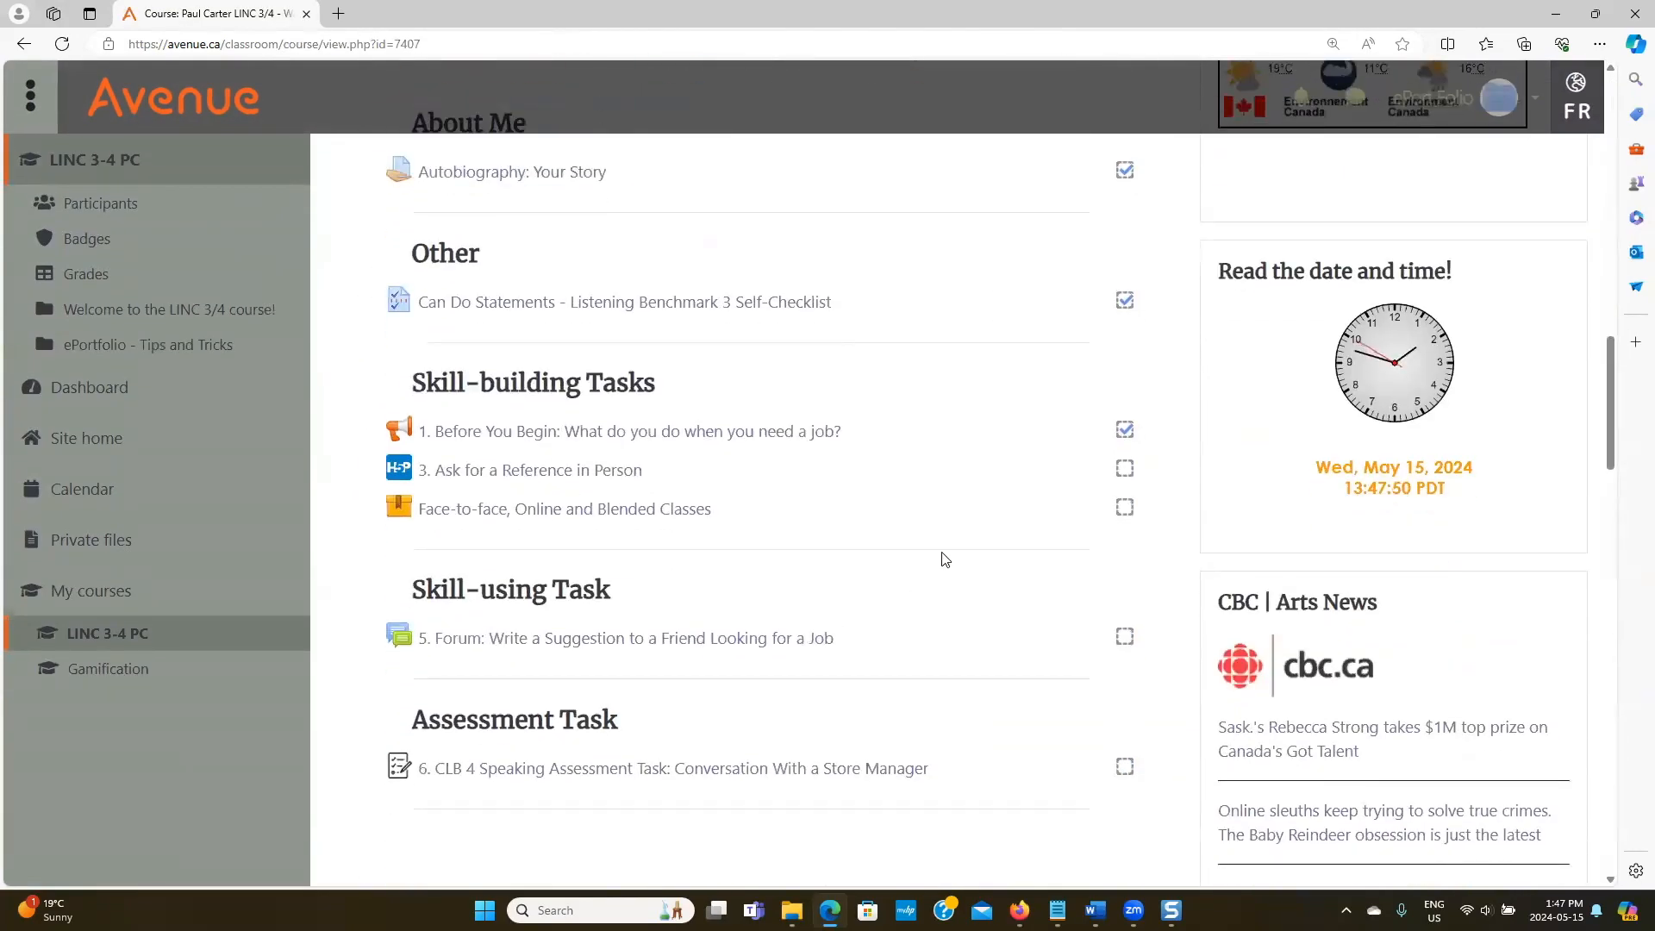
click(504, 473)
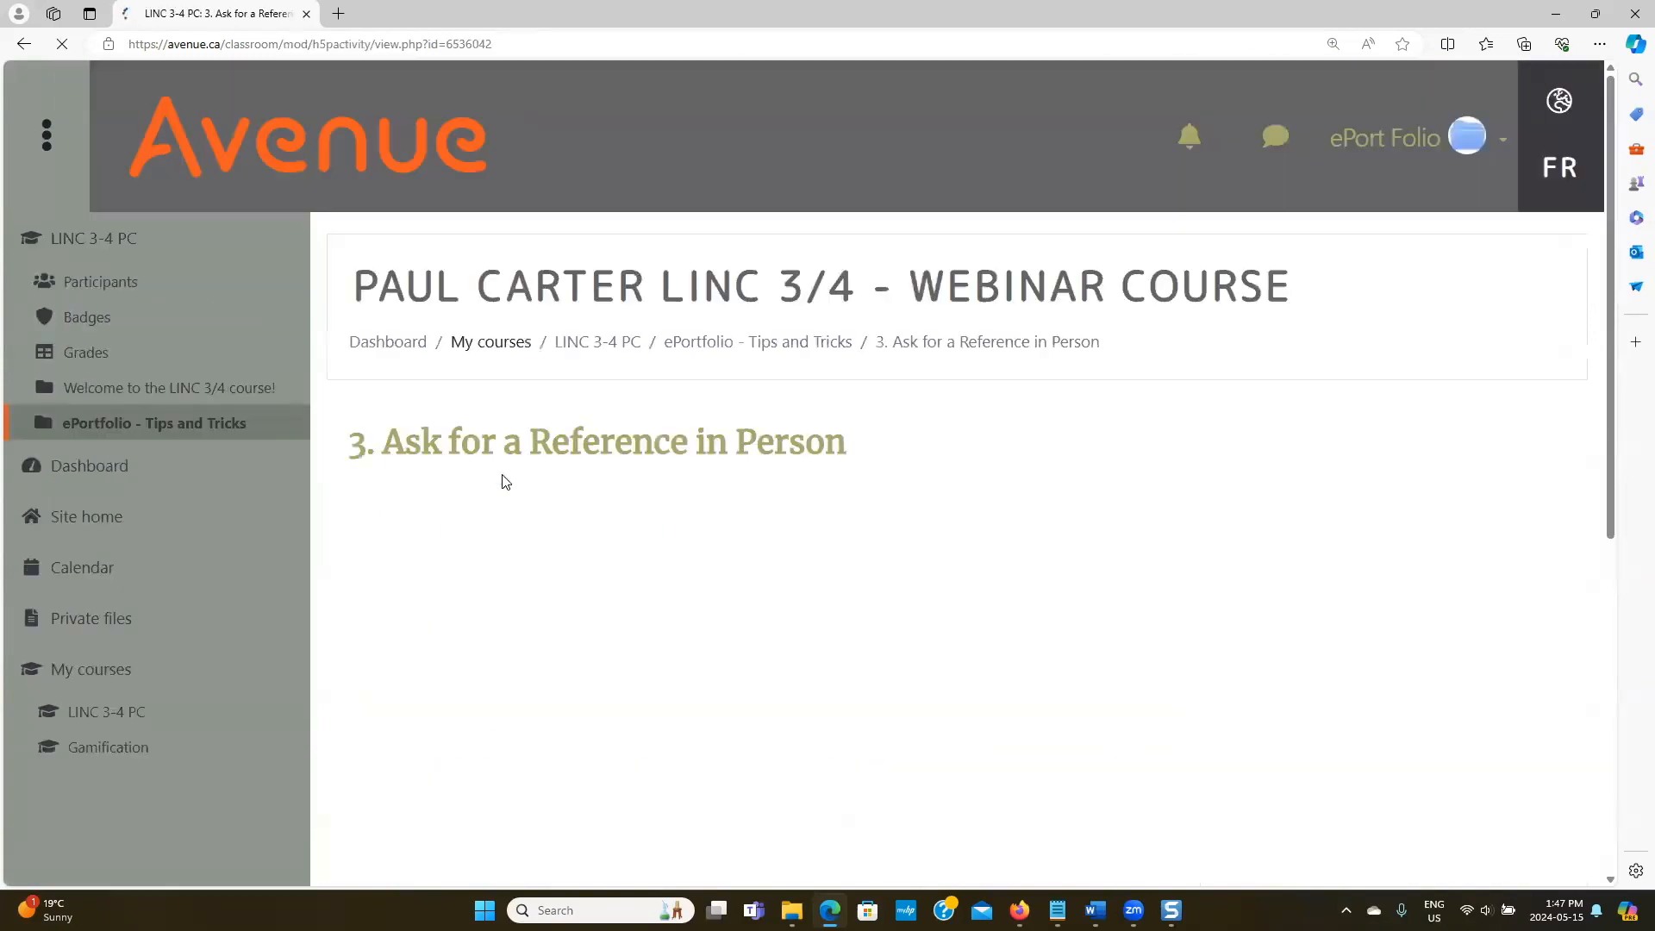
scroll(571, 518, down, 3)
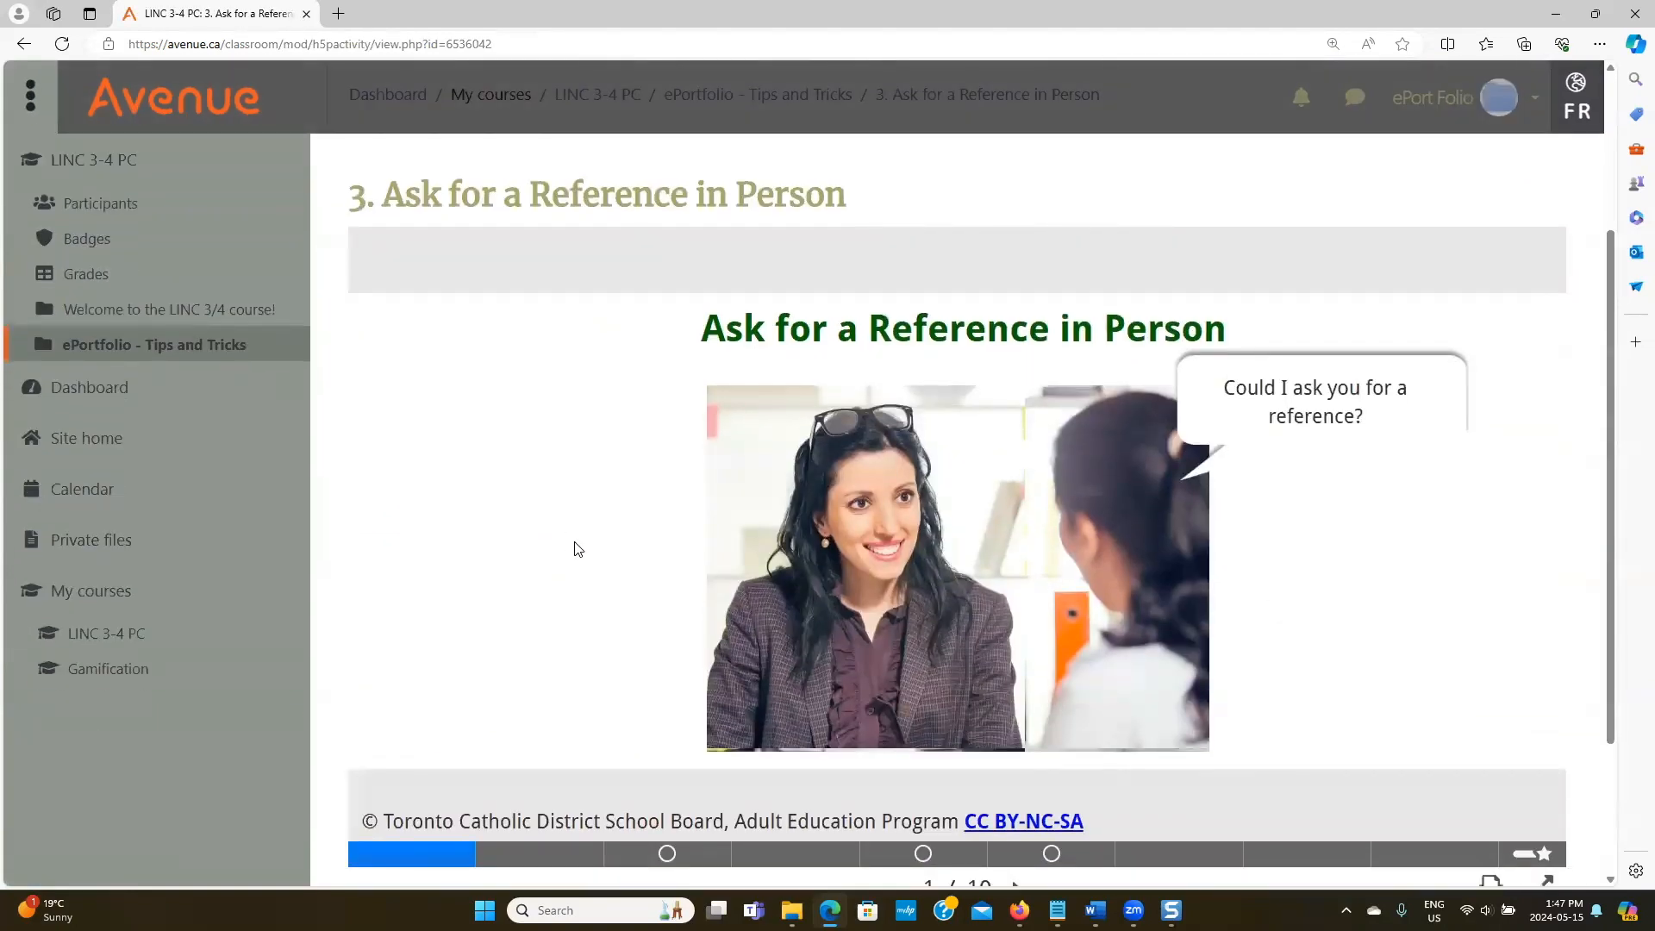
scroll(590, 553, down, 2)
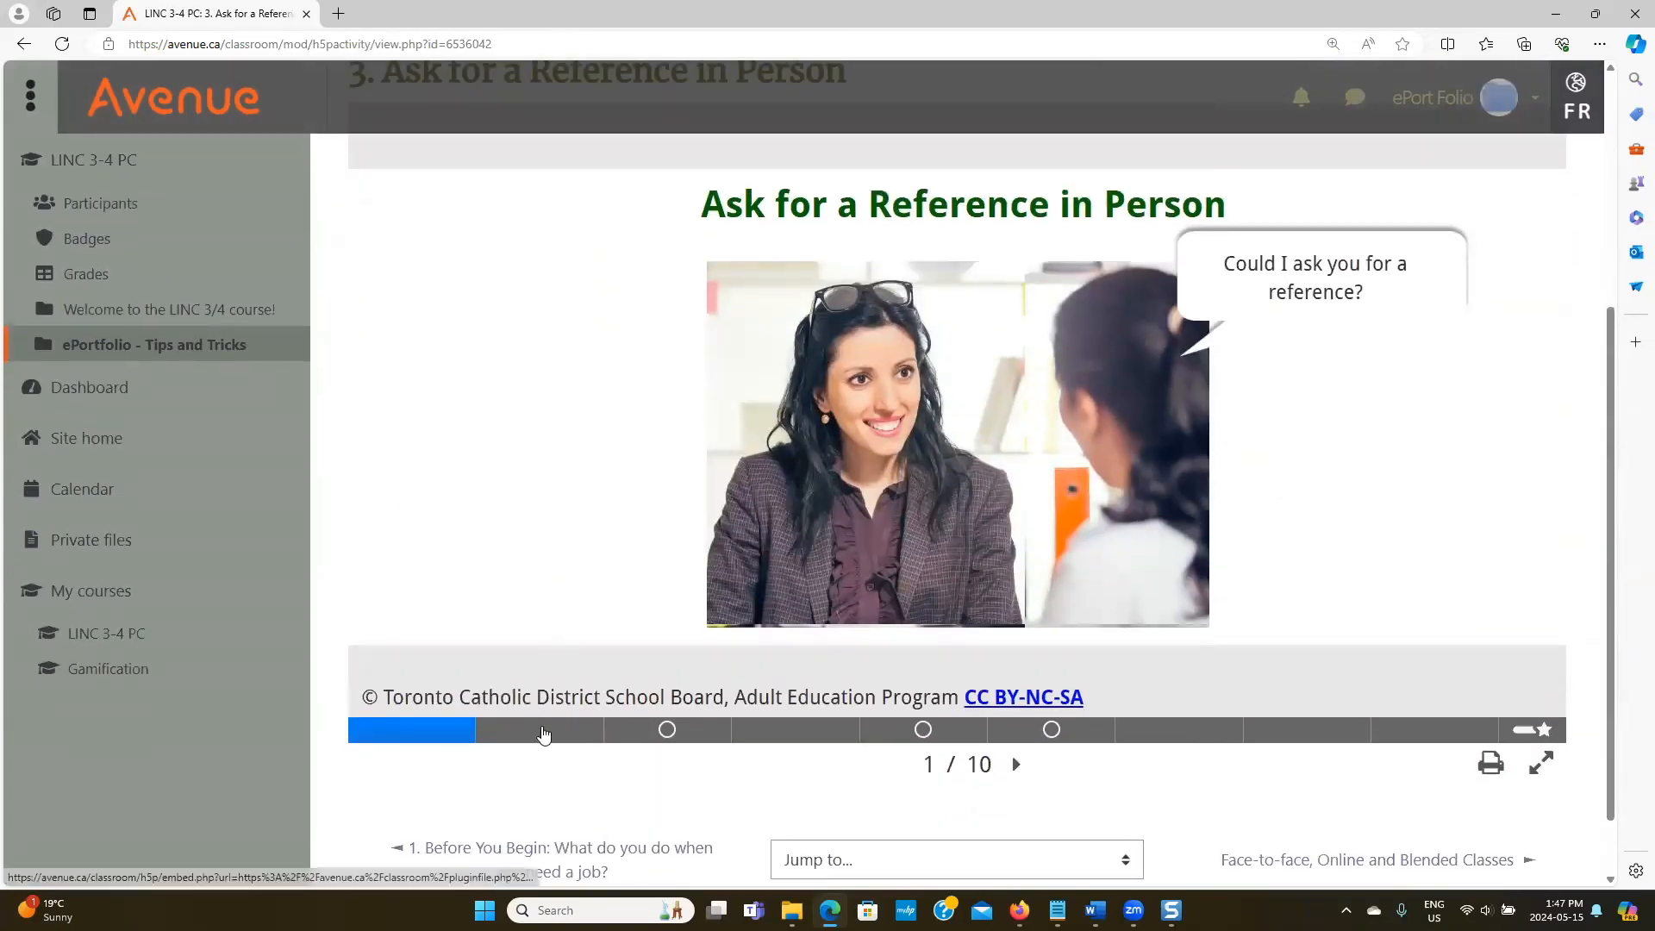
click(543, 734)
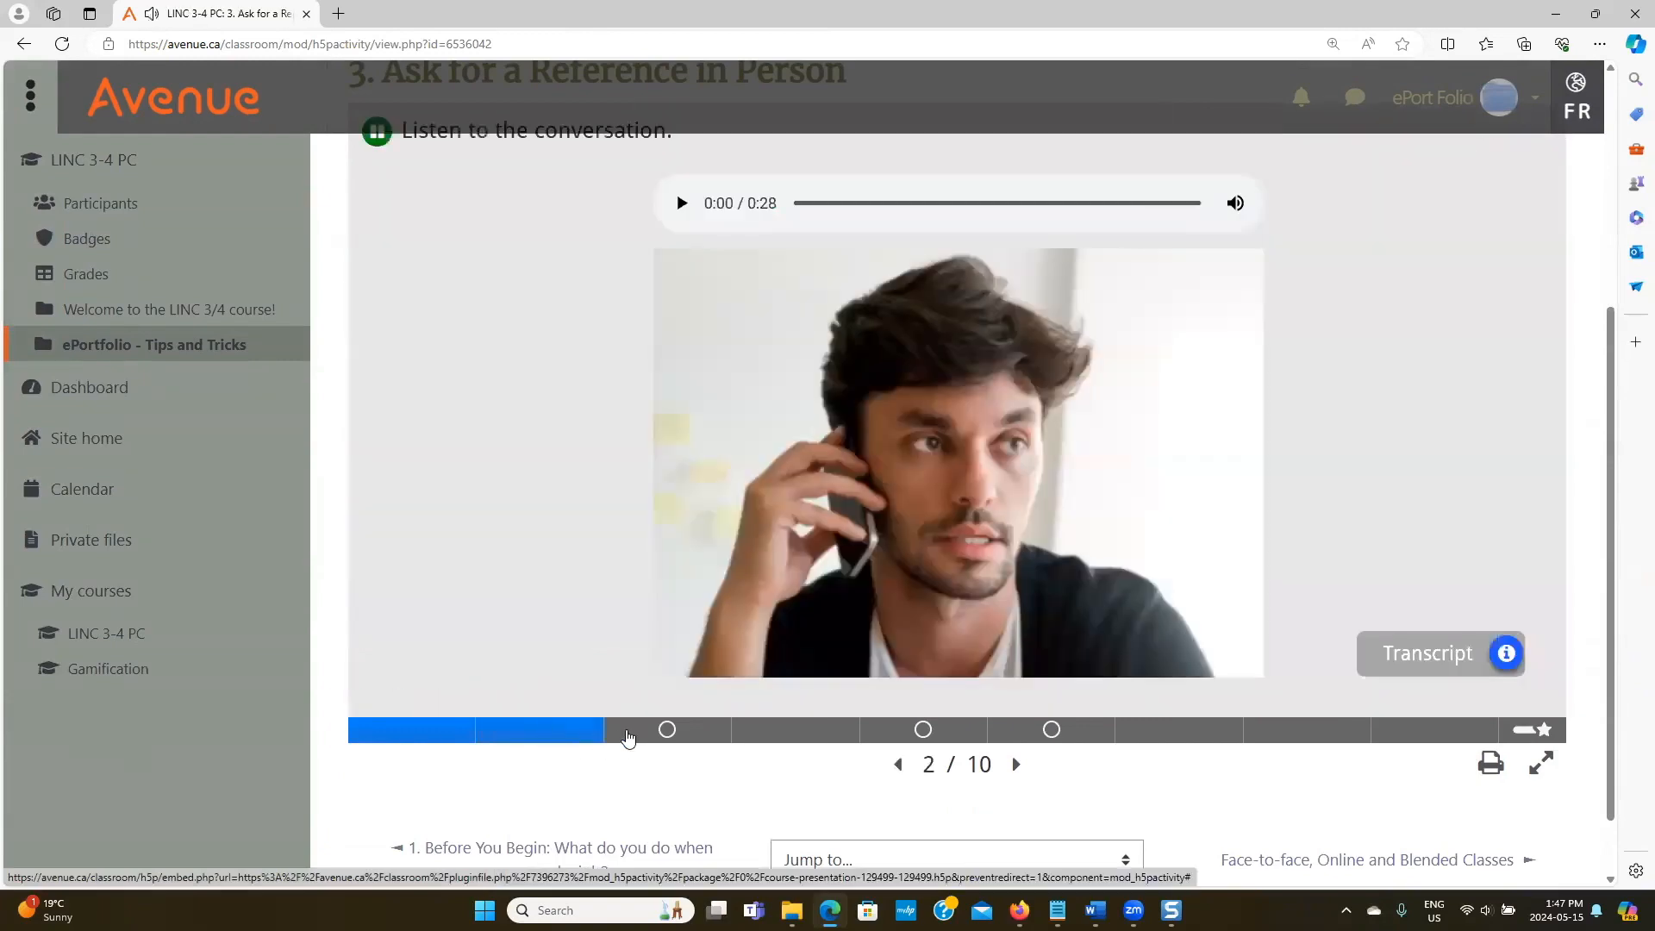
click(629, 733)
Fill the eight blanks of the phone conversation with placeholder text such as "lkj" and "ljk", and check the answers.
click(759, 245)
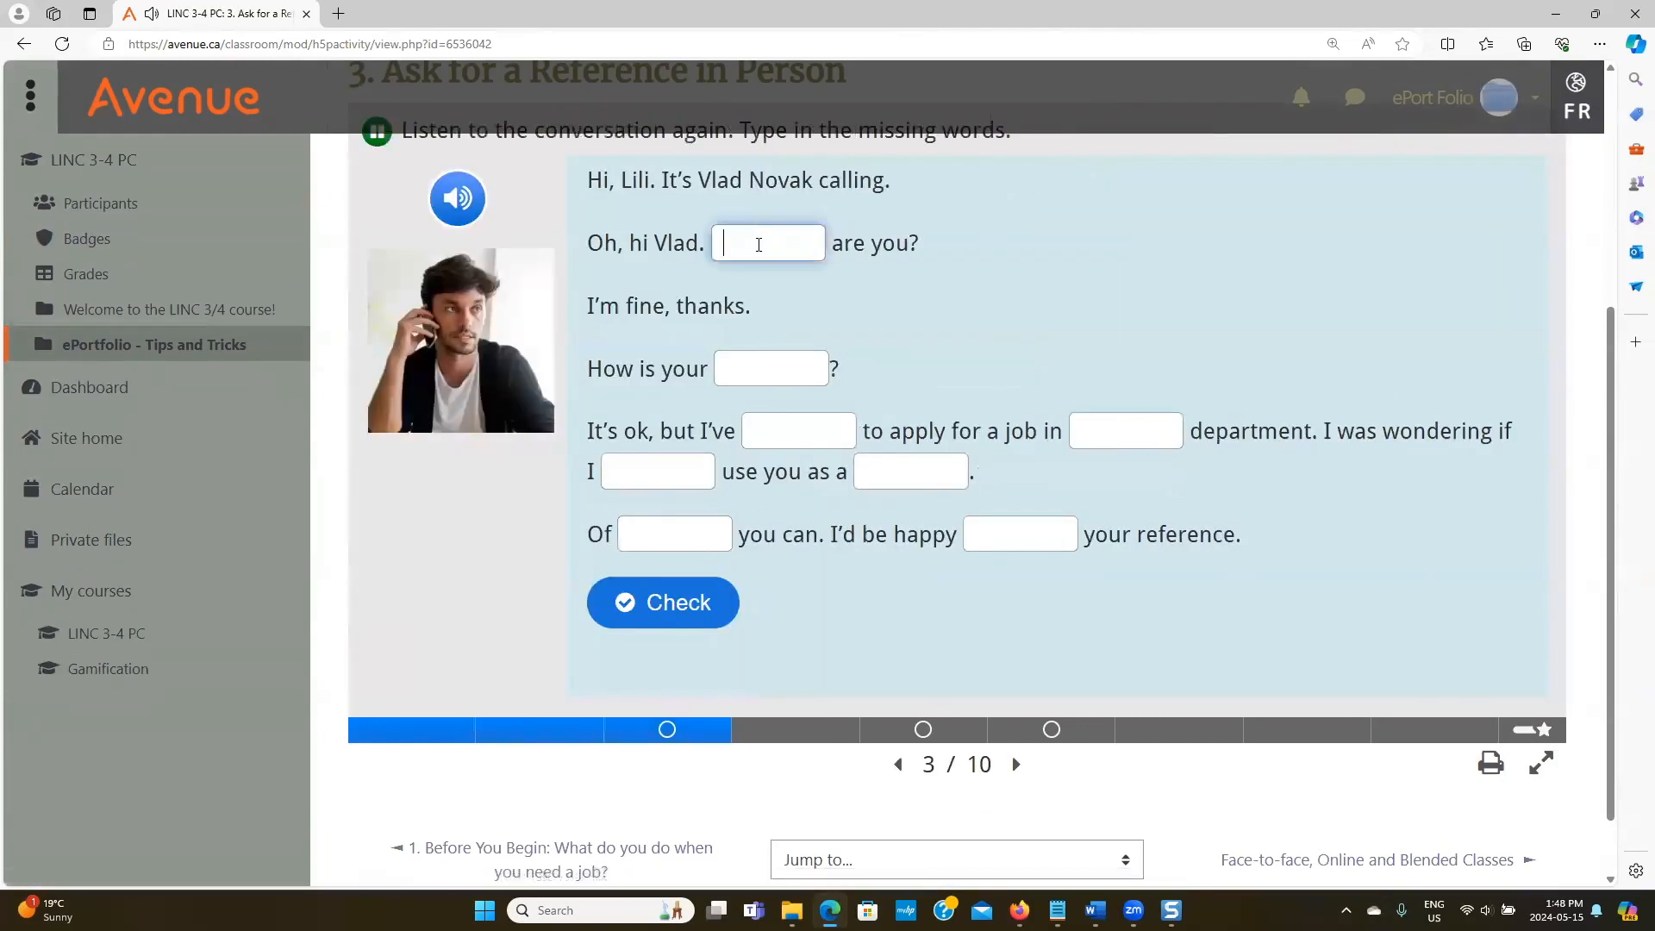
text(lkj)
key(Tab)
text(lkj)
key(Tab)
text(ljk)
key(Tab)
text(lkj	ljk)
key(Tab)
text(ljk)
key(Tab)
text(lkj)
key(Tab)
text(lkj)
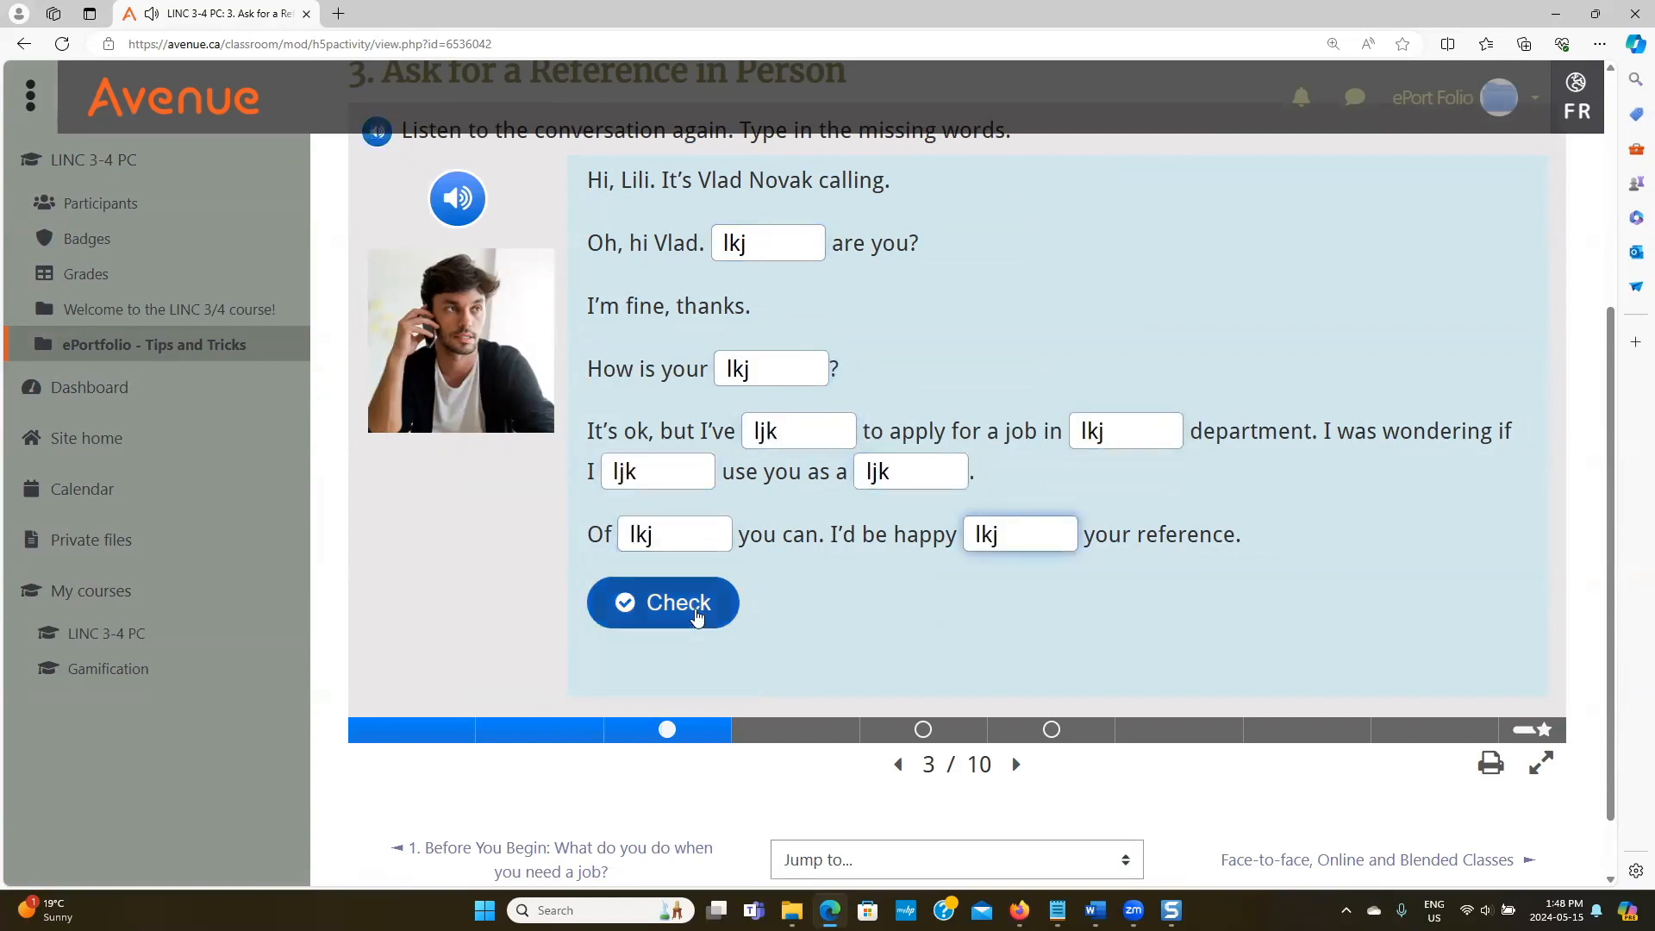
click(698, 617)
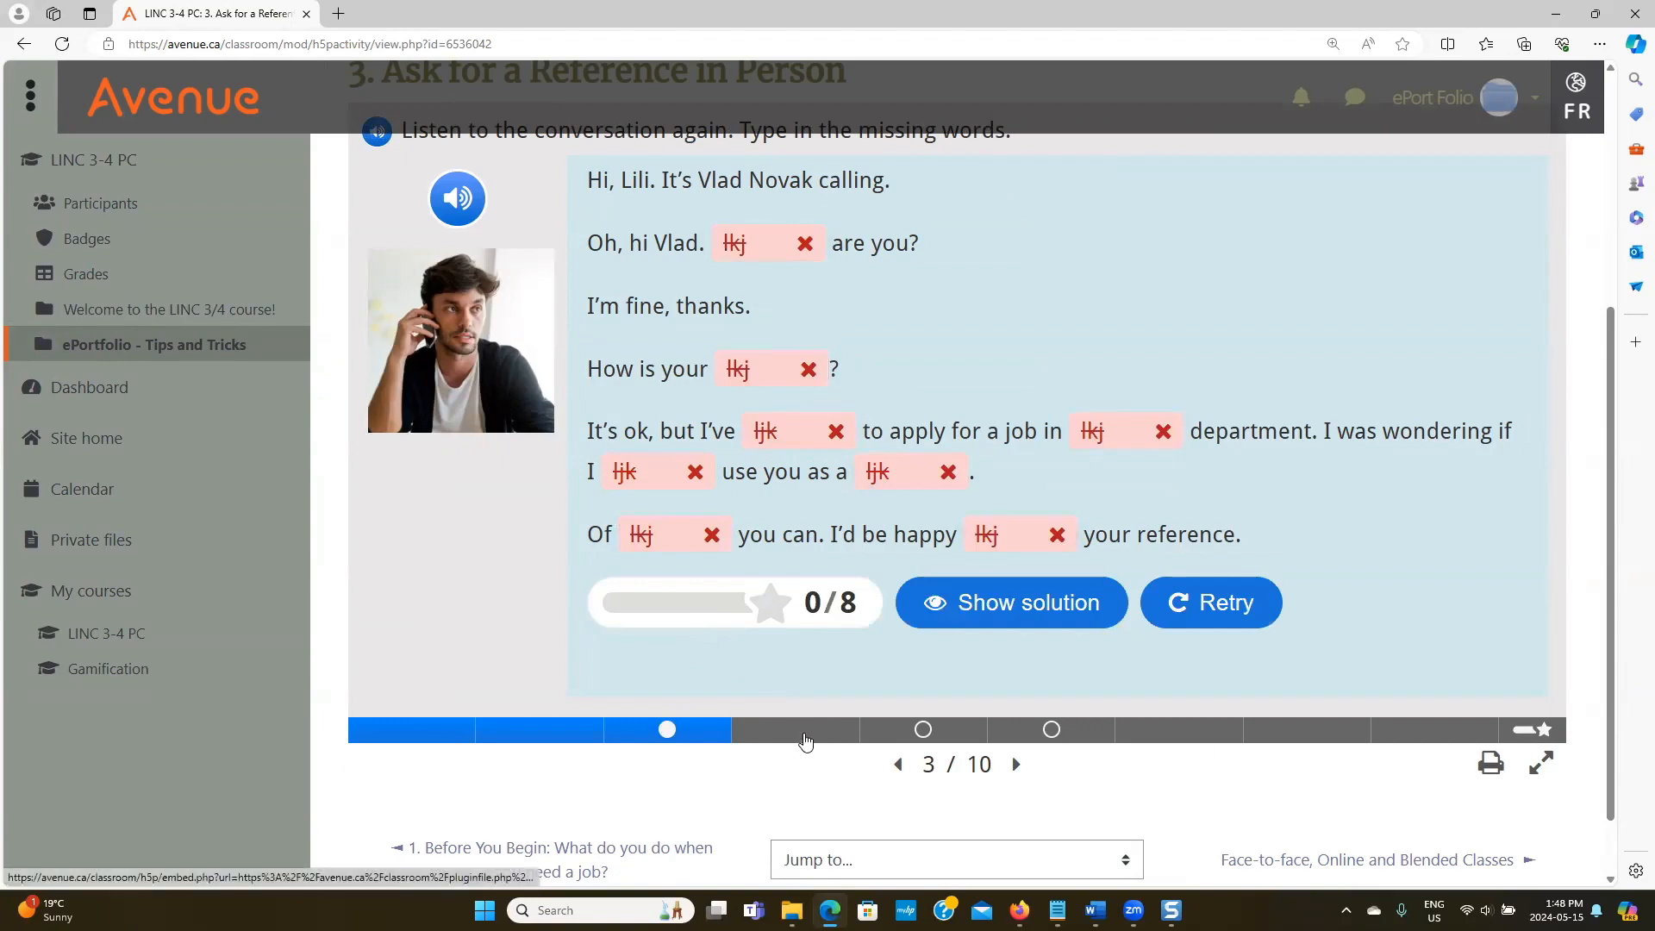
Advance to slide 5, pause its narration and answer the multiple-choice questions, including "to call her employer" for question 3.
click(805, 740)
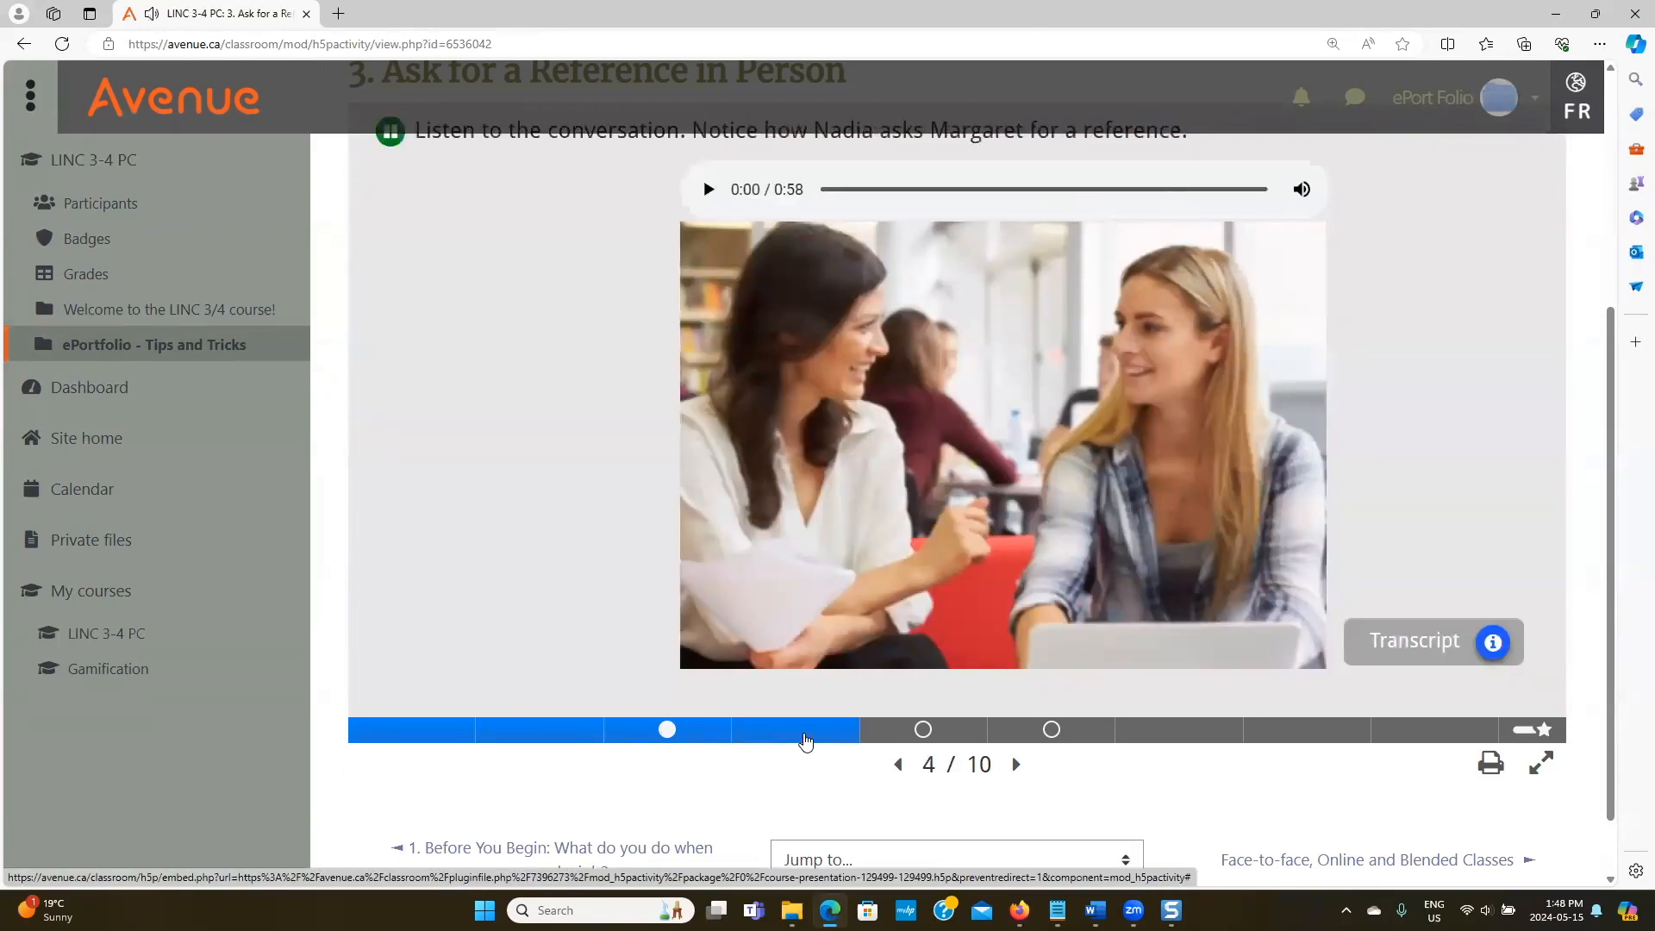
click(874, 739)
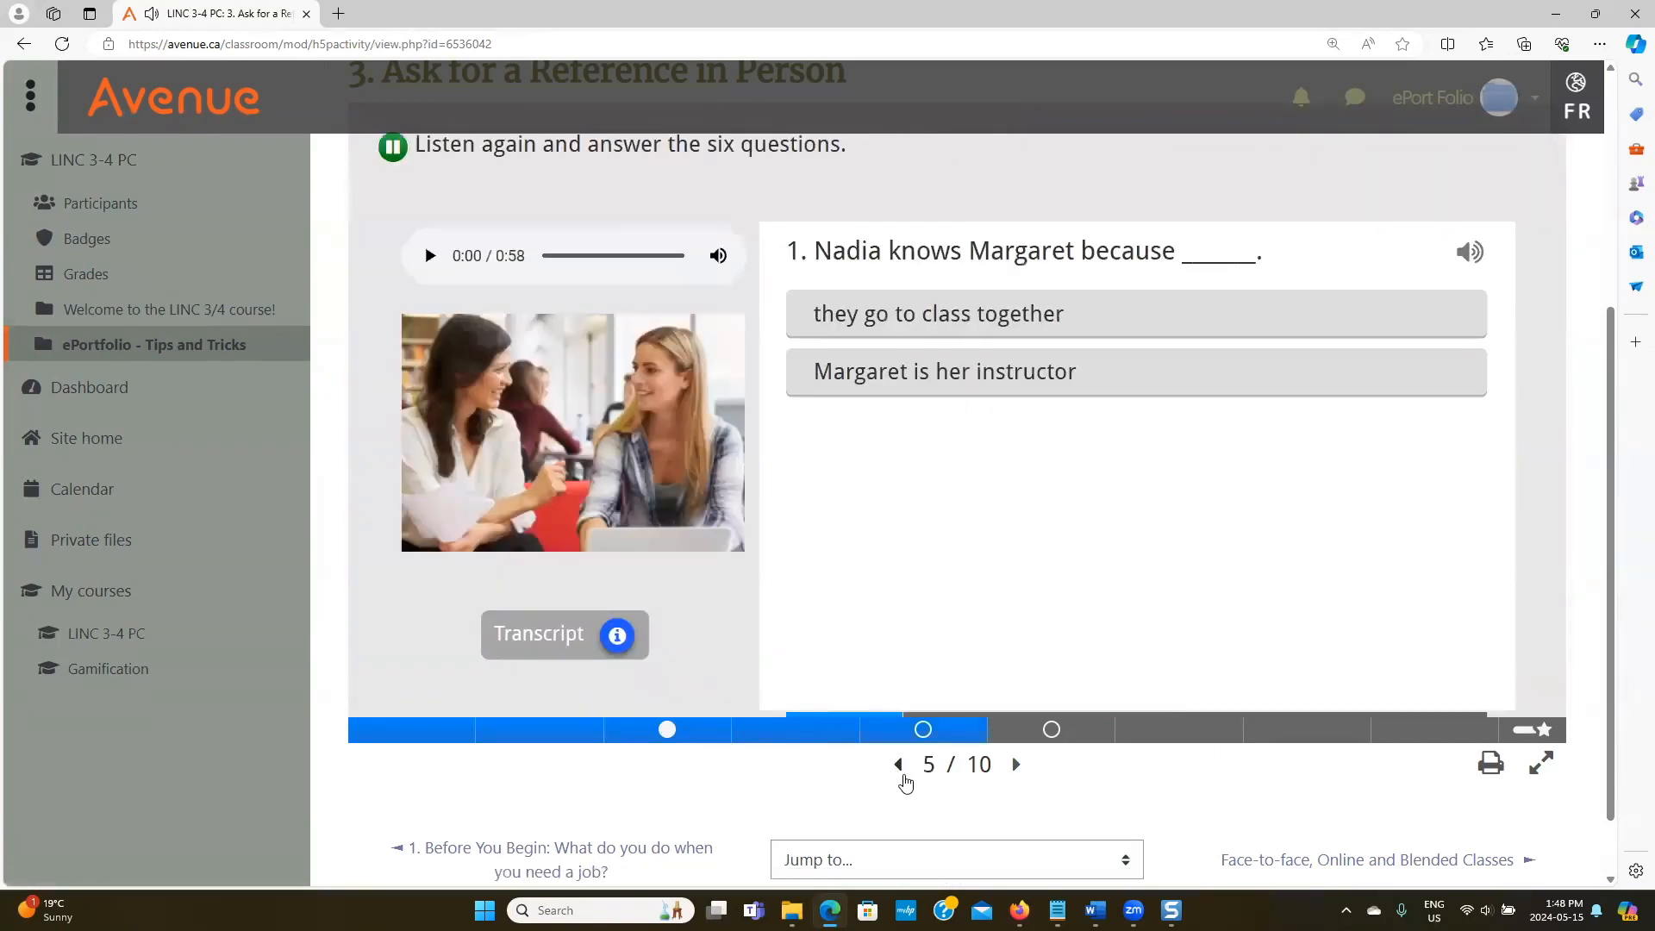
click(393, 152)
click(1012, 390)
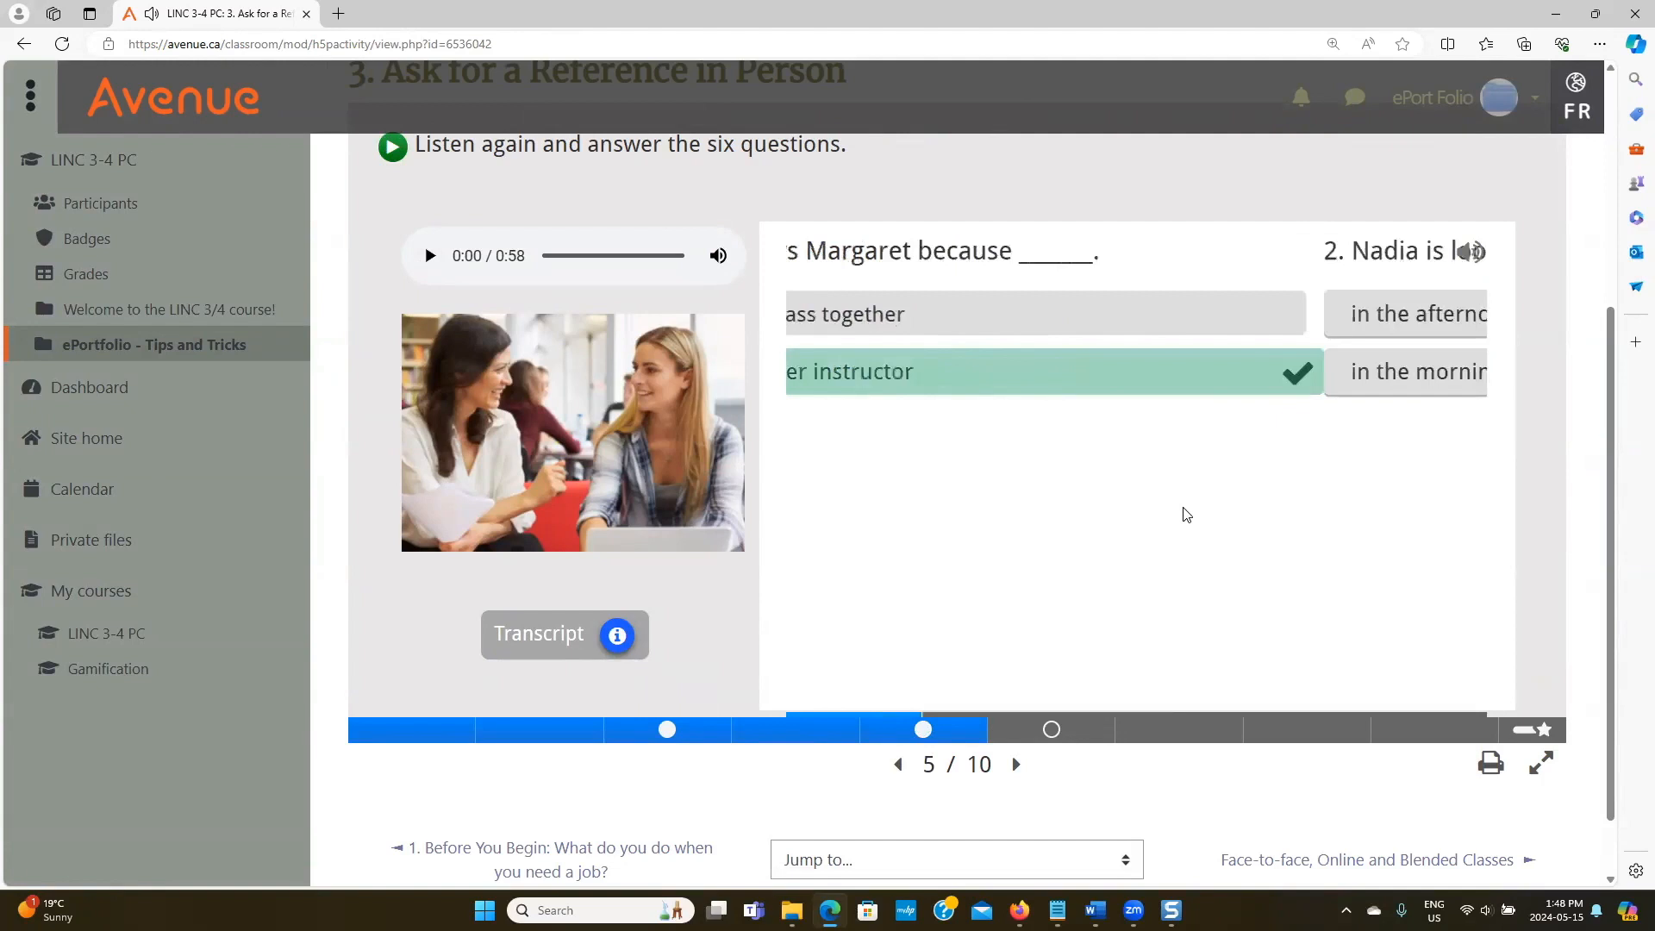
click(1012, 327)
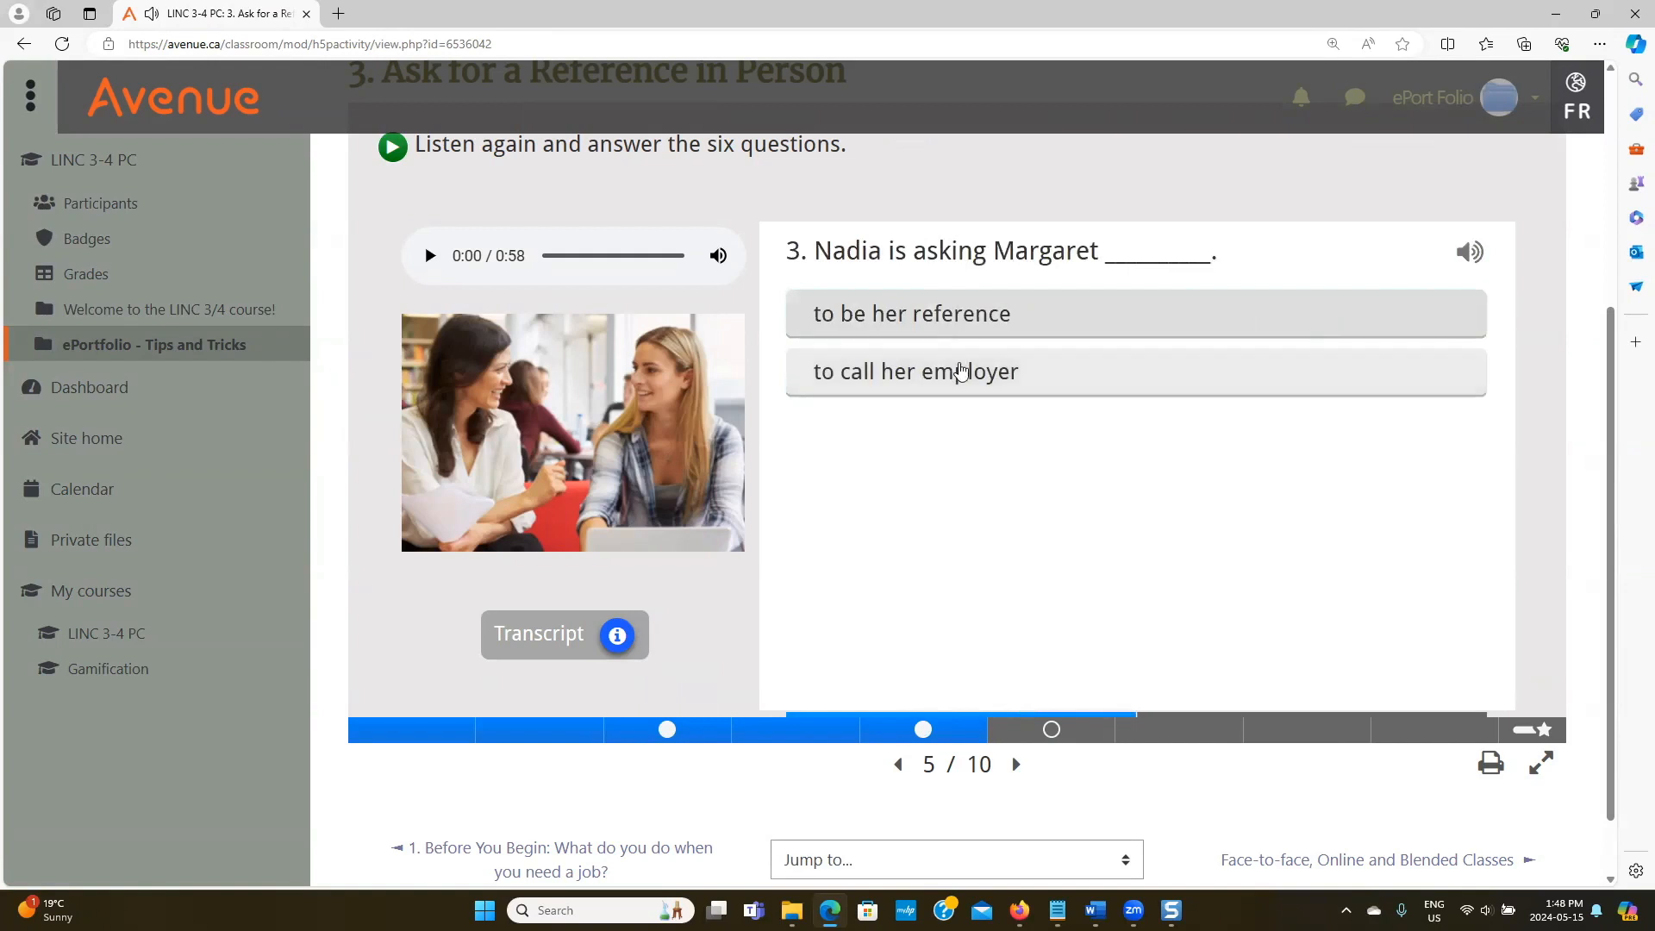
click(957, 370)
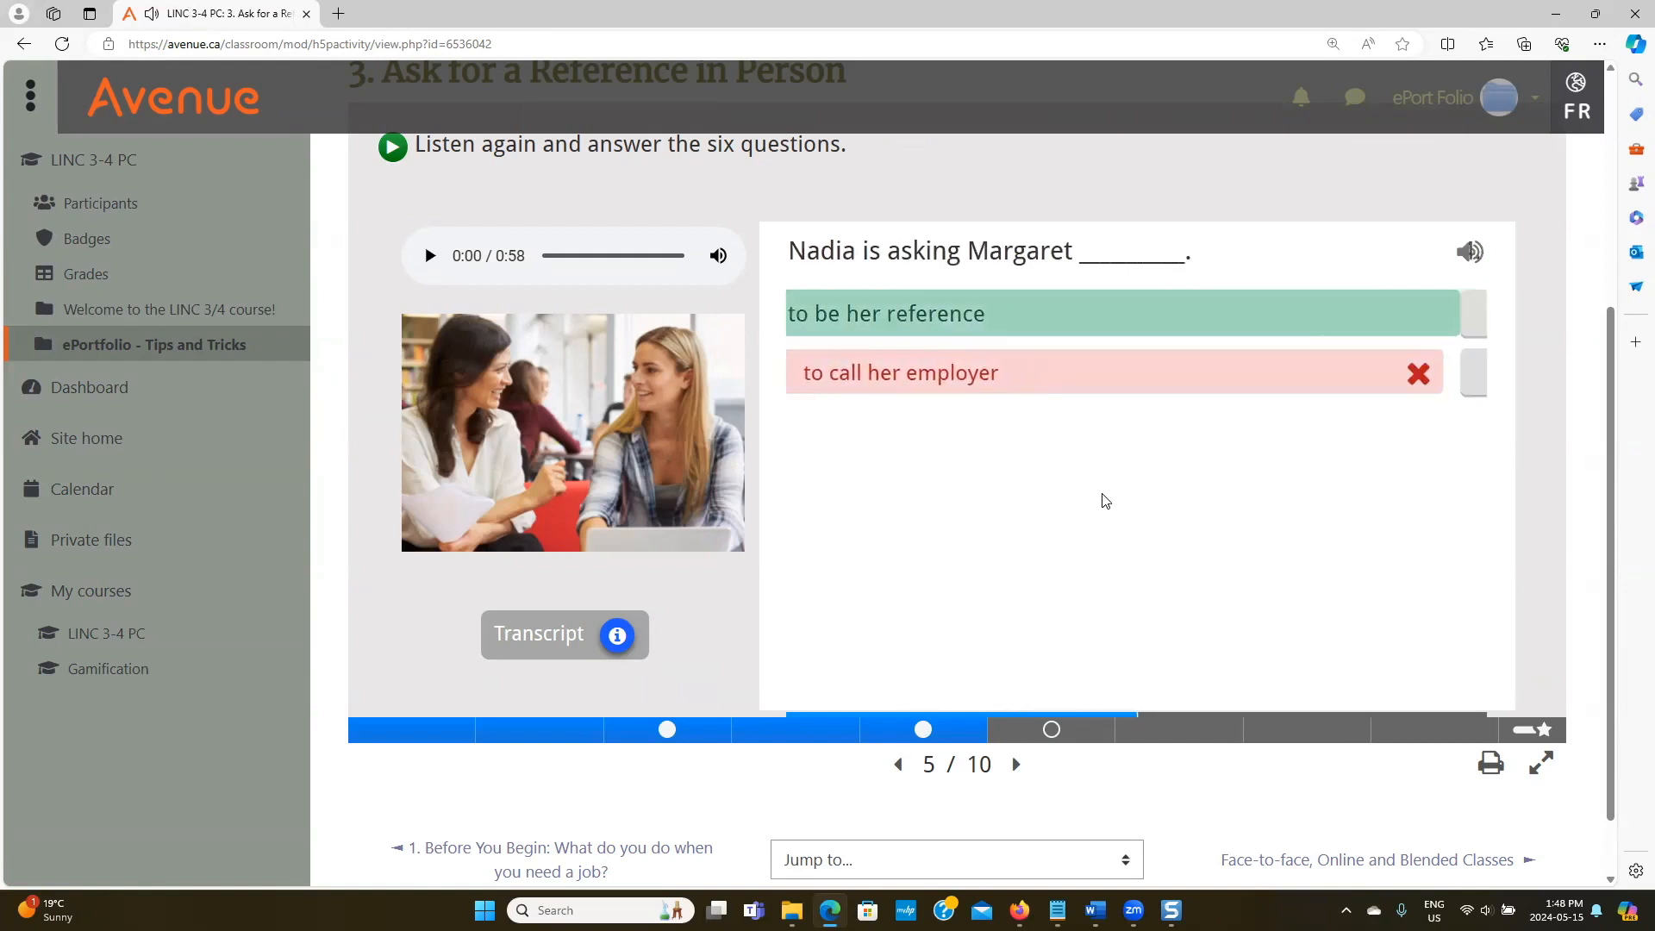
click(980, 375)
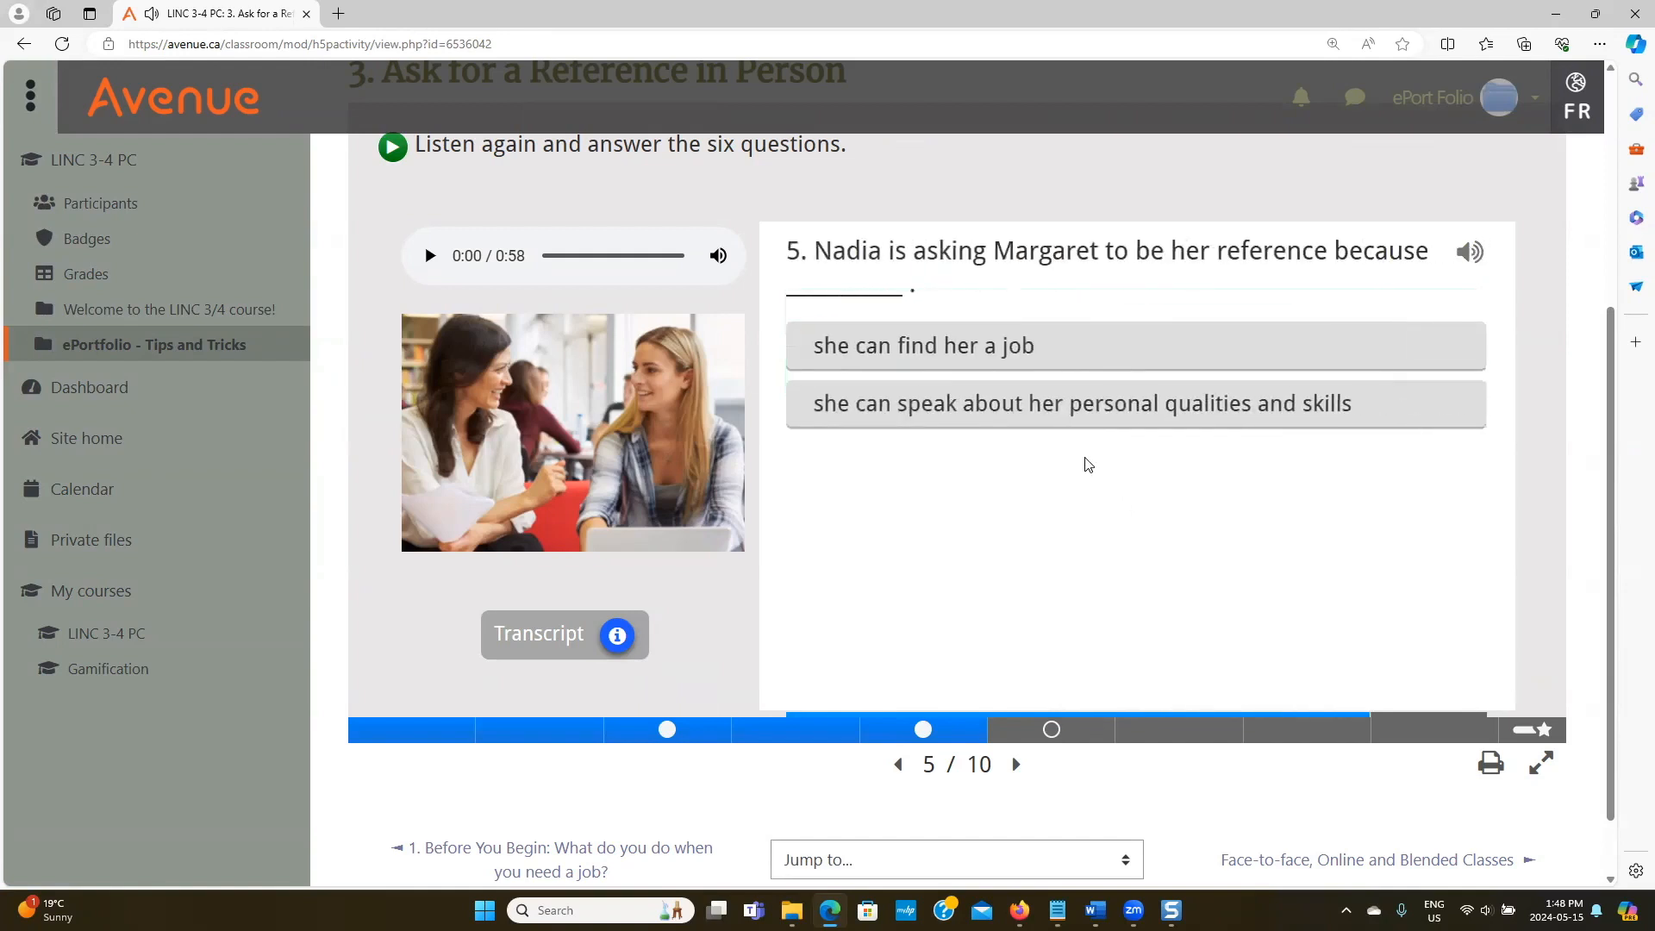
click(1045, 416)
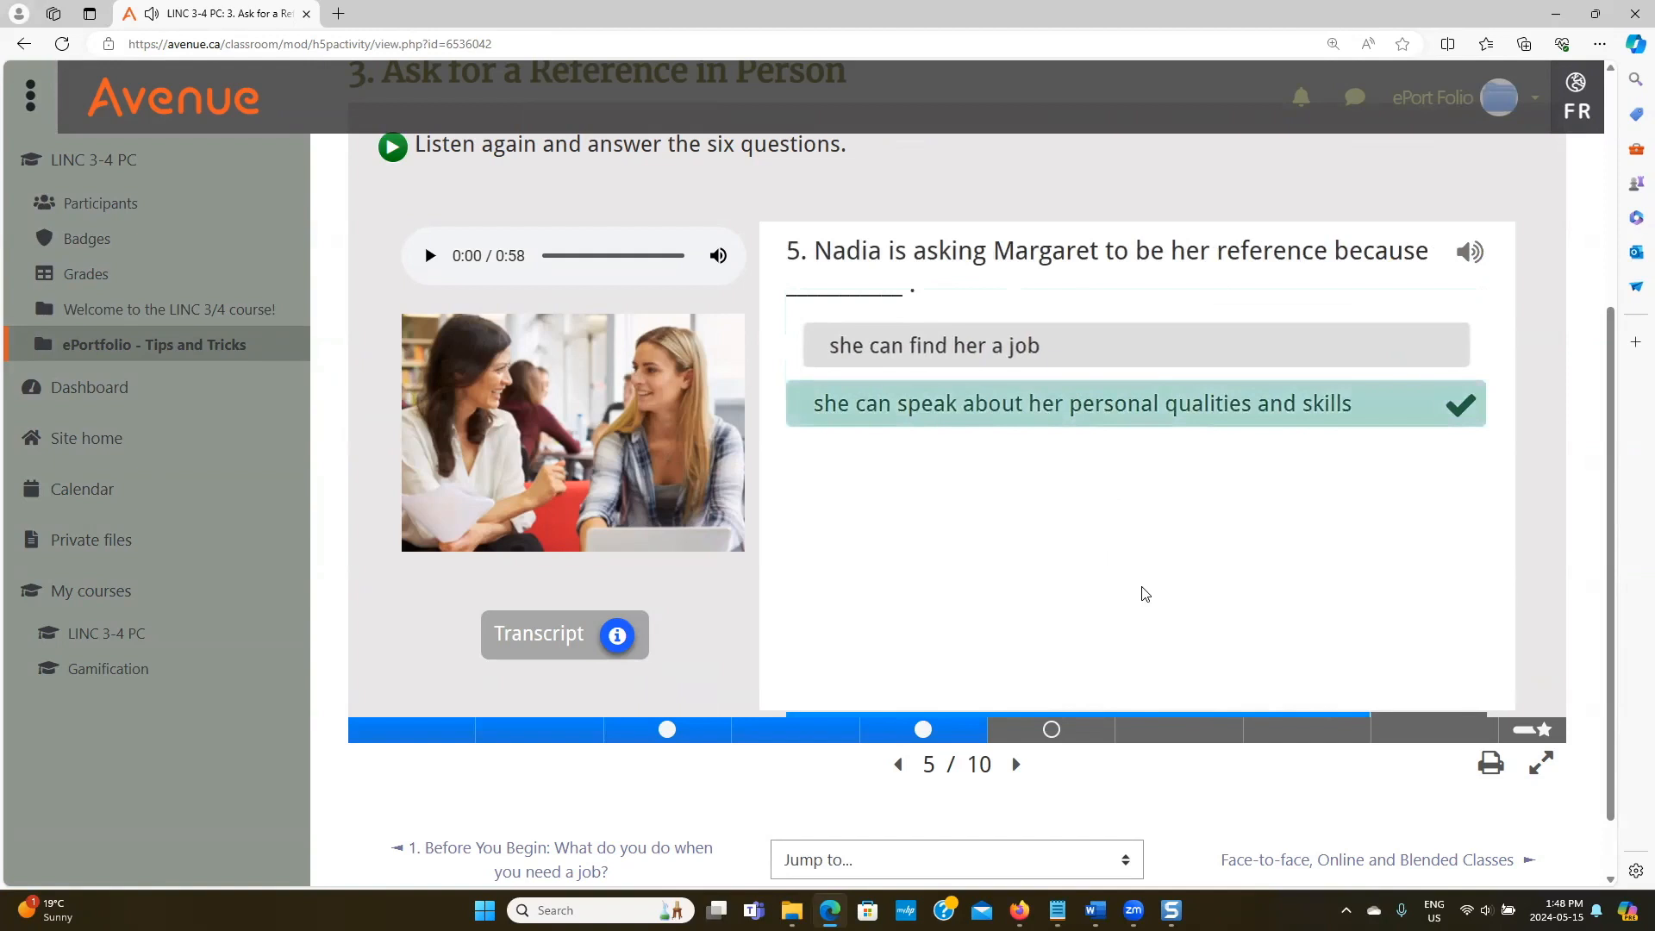
Go to slide 6, fill the seven conversation blanks with placeholder text such as "lkj" and "lj", and check them.
click(1097, 731)
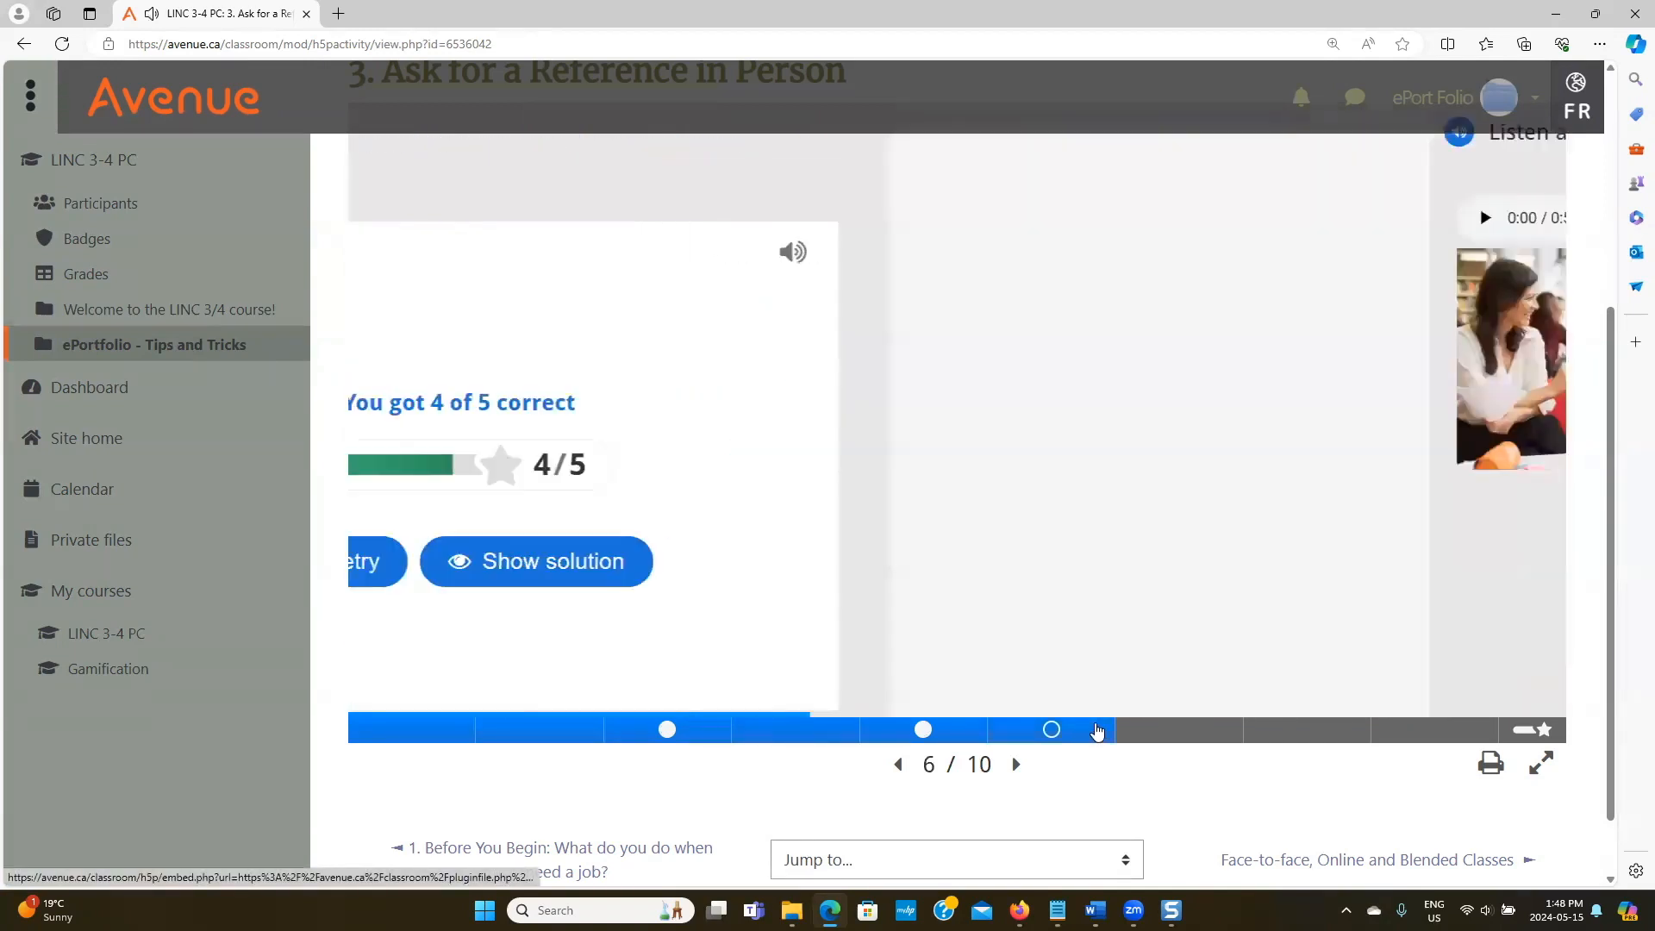
click(796, 231)
text(lkj	lkj	lj	lkj	ljk	lj	lkj)
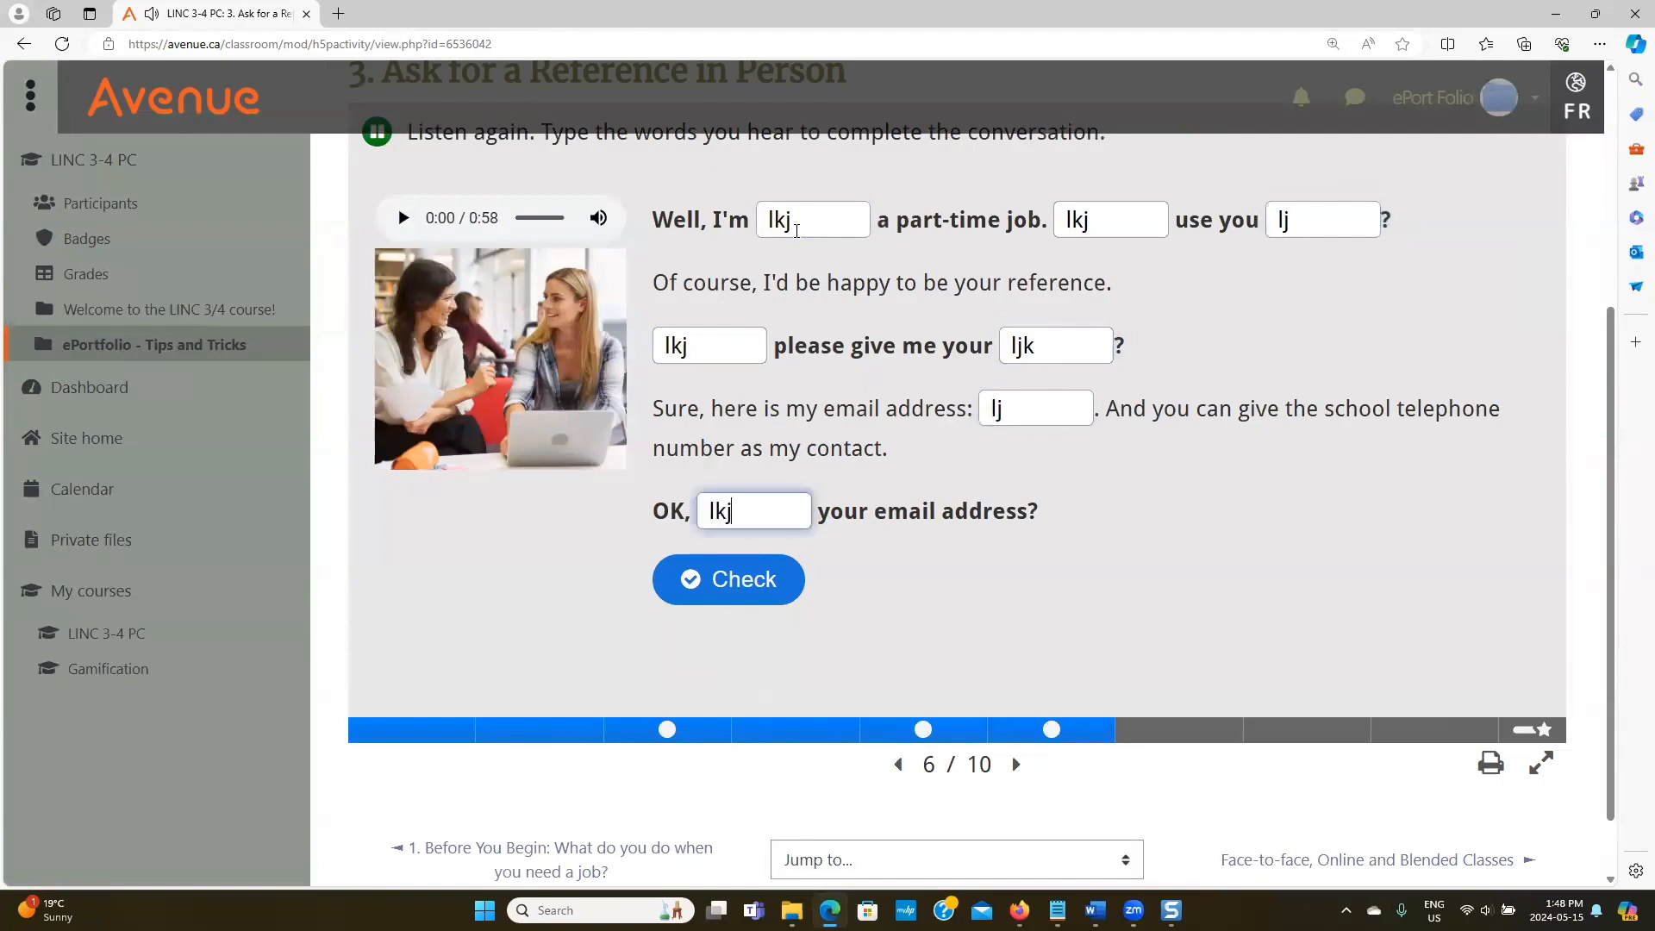
key(Tab)
key(Return)
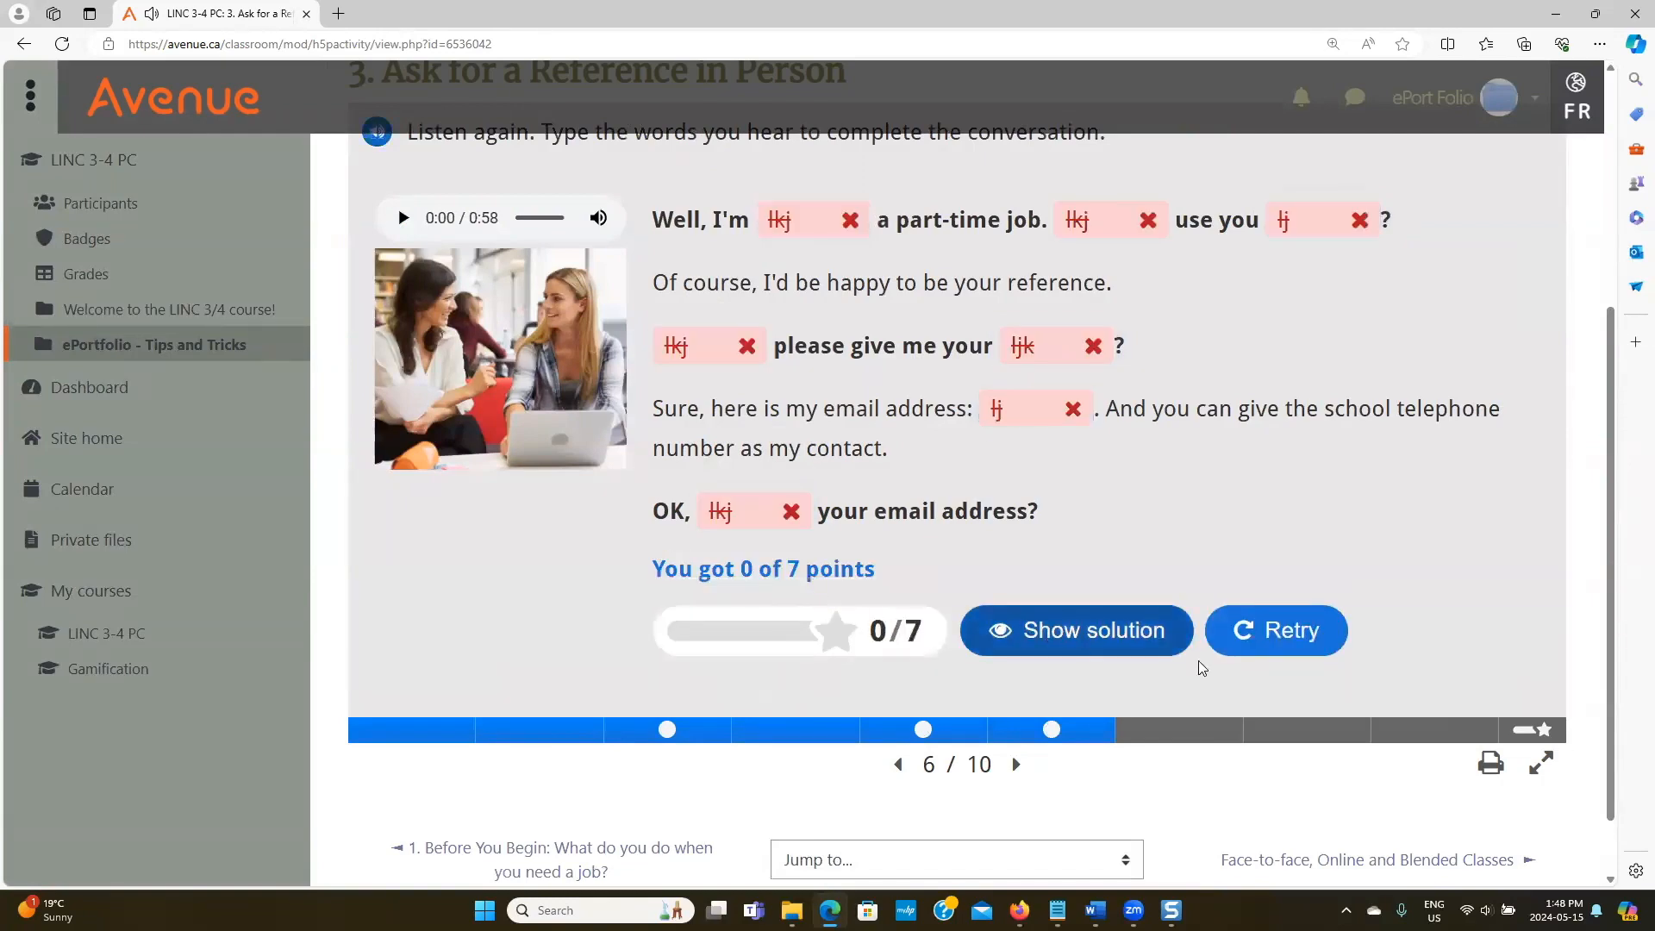
Go through the remaining slides to the score summary on slide 10, and return to the ePortfolio - Tips and Tricks section.
click(1222, 731)
click(1300, 732)
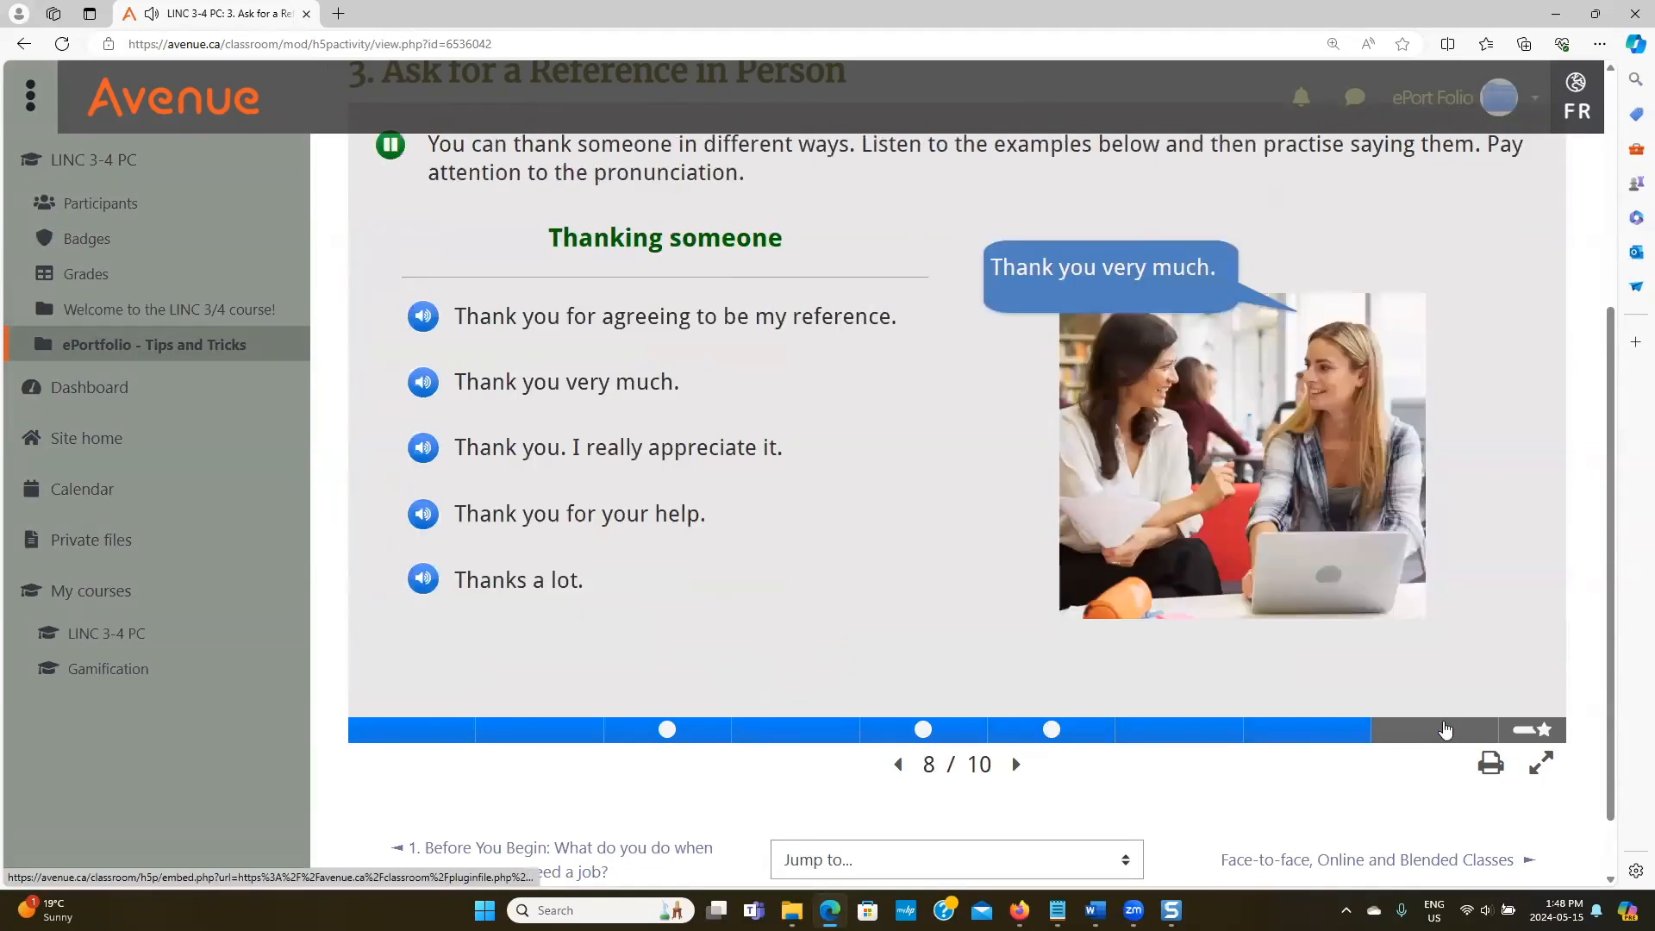
click(1425, 732)
click(1514, 732)
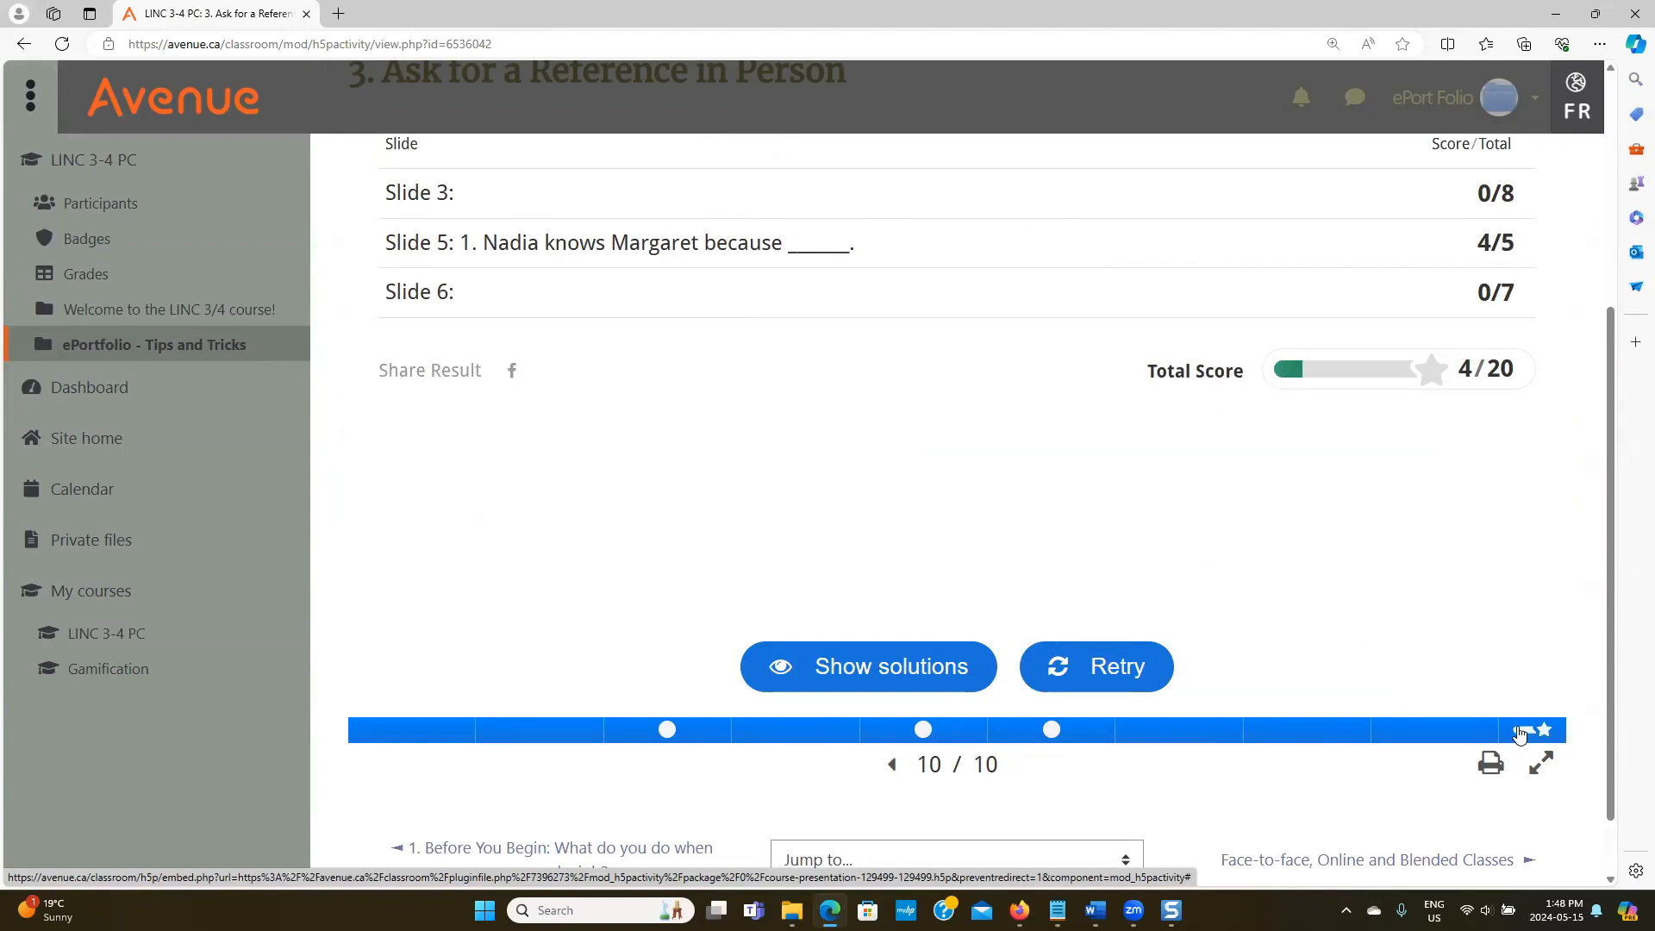
scroll(1385, 731, up, 1)
scroll(1385, 731, up, 4)
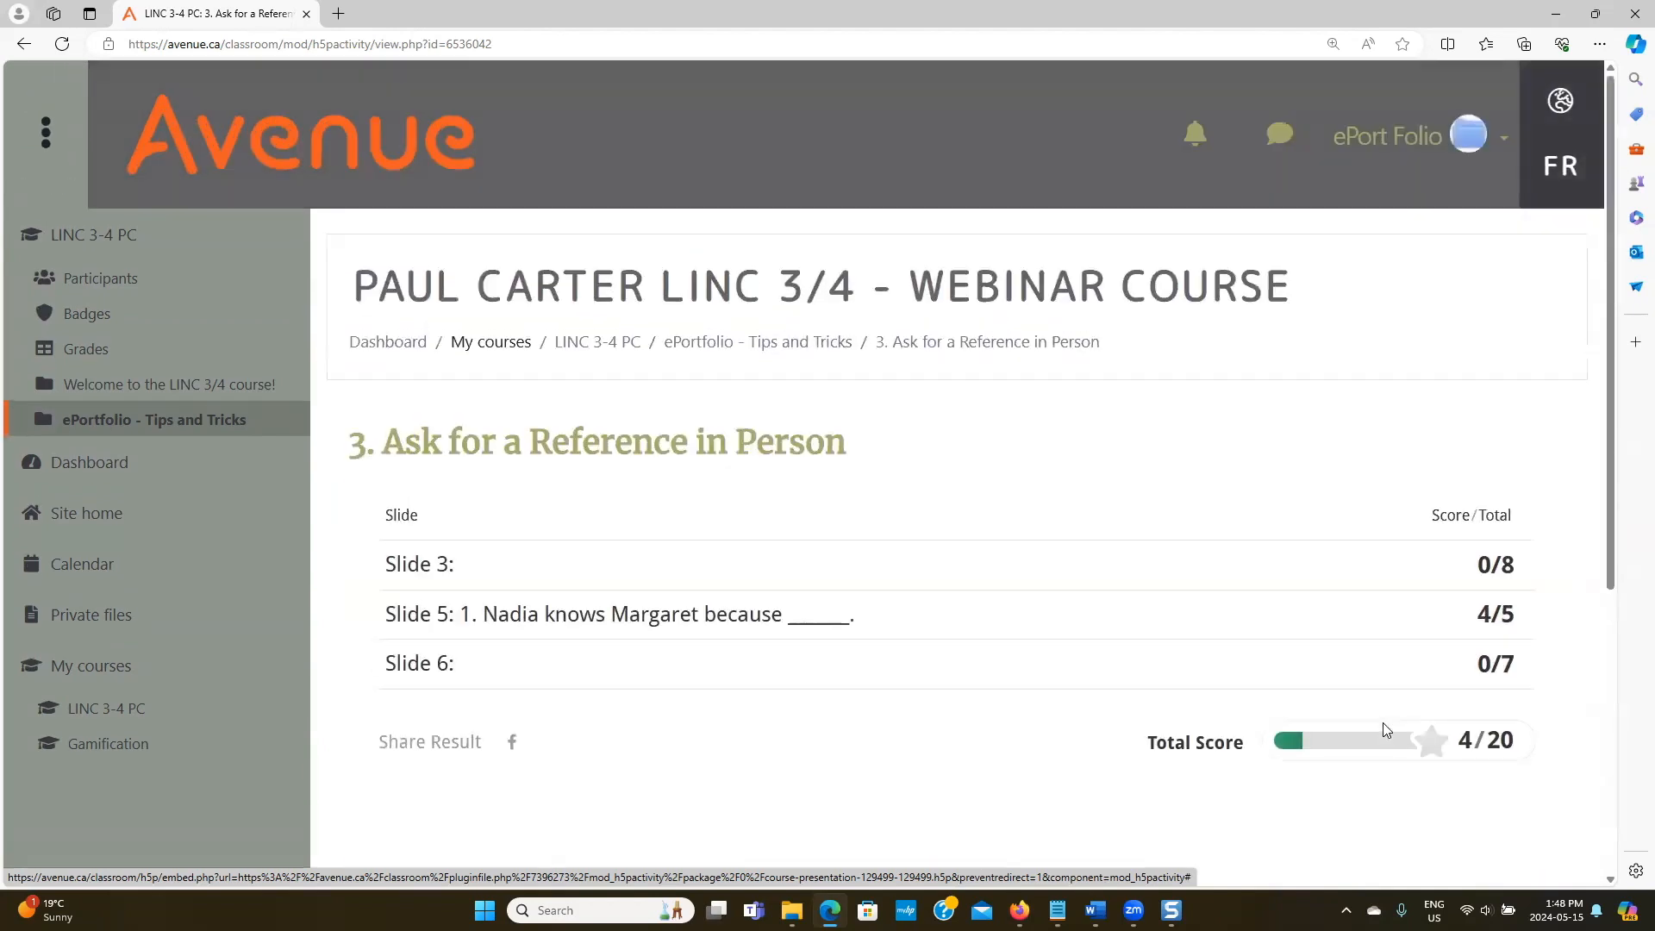
click(819, 349)
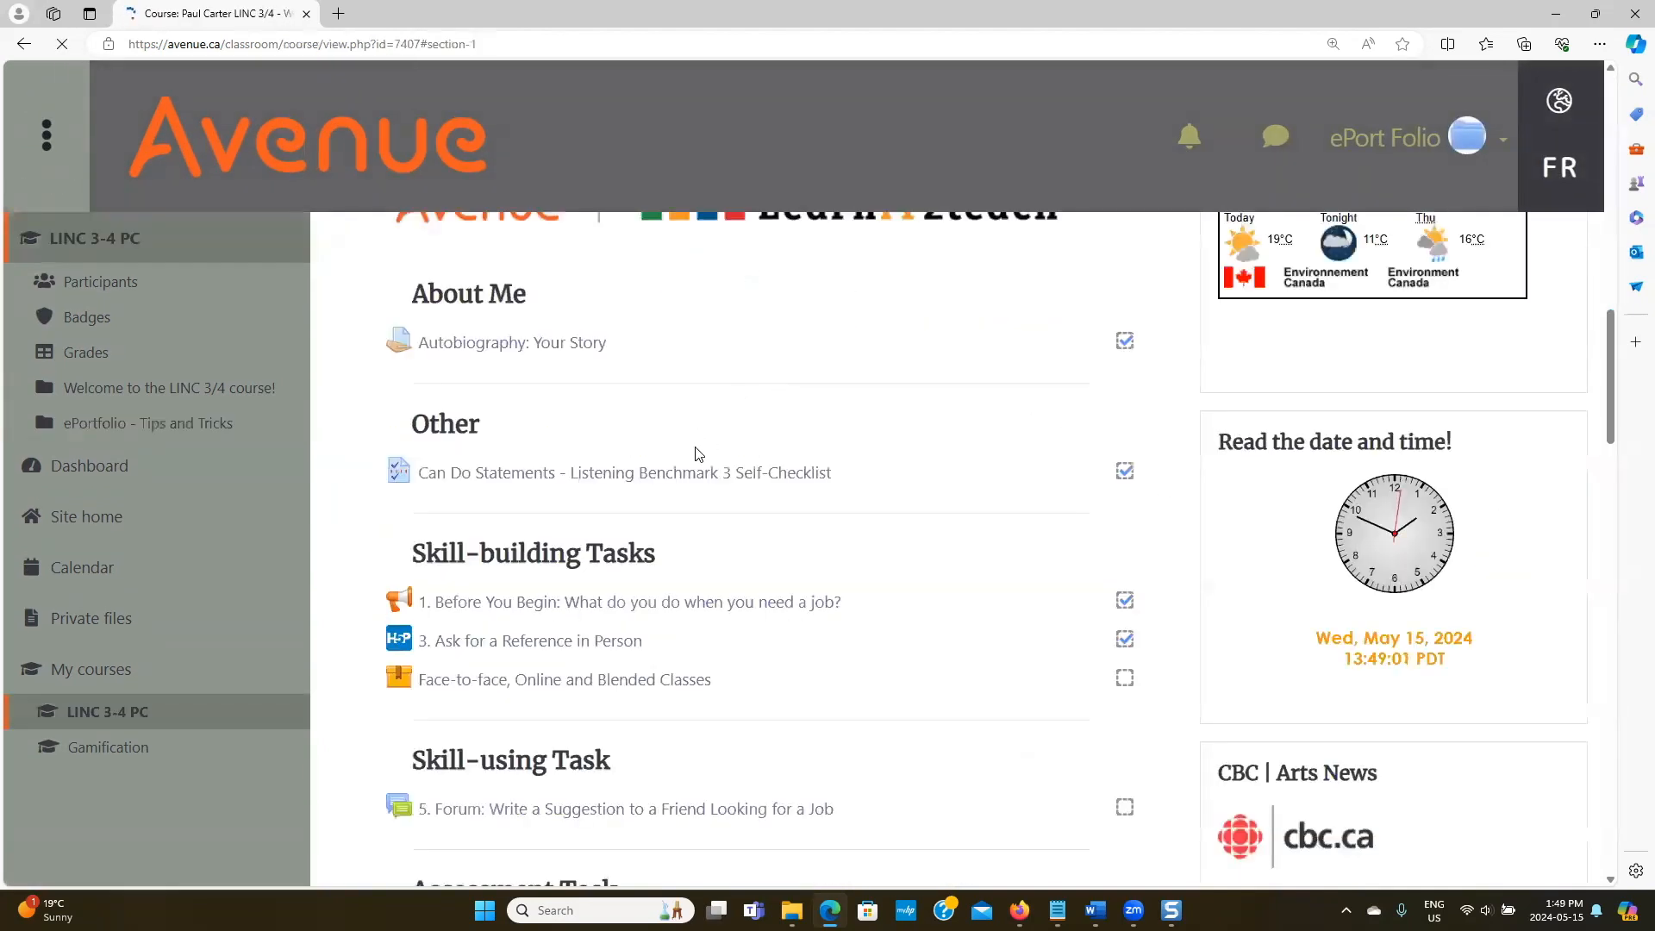
Open the "Face-to-face, Online and Blended Classes" activity, answer question 1 with "A face-to-face class" and advance to question 2.
click(552, 688)
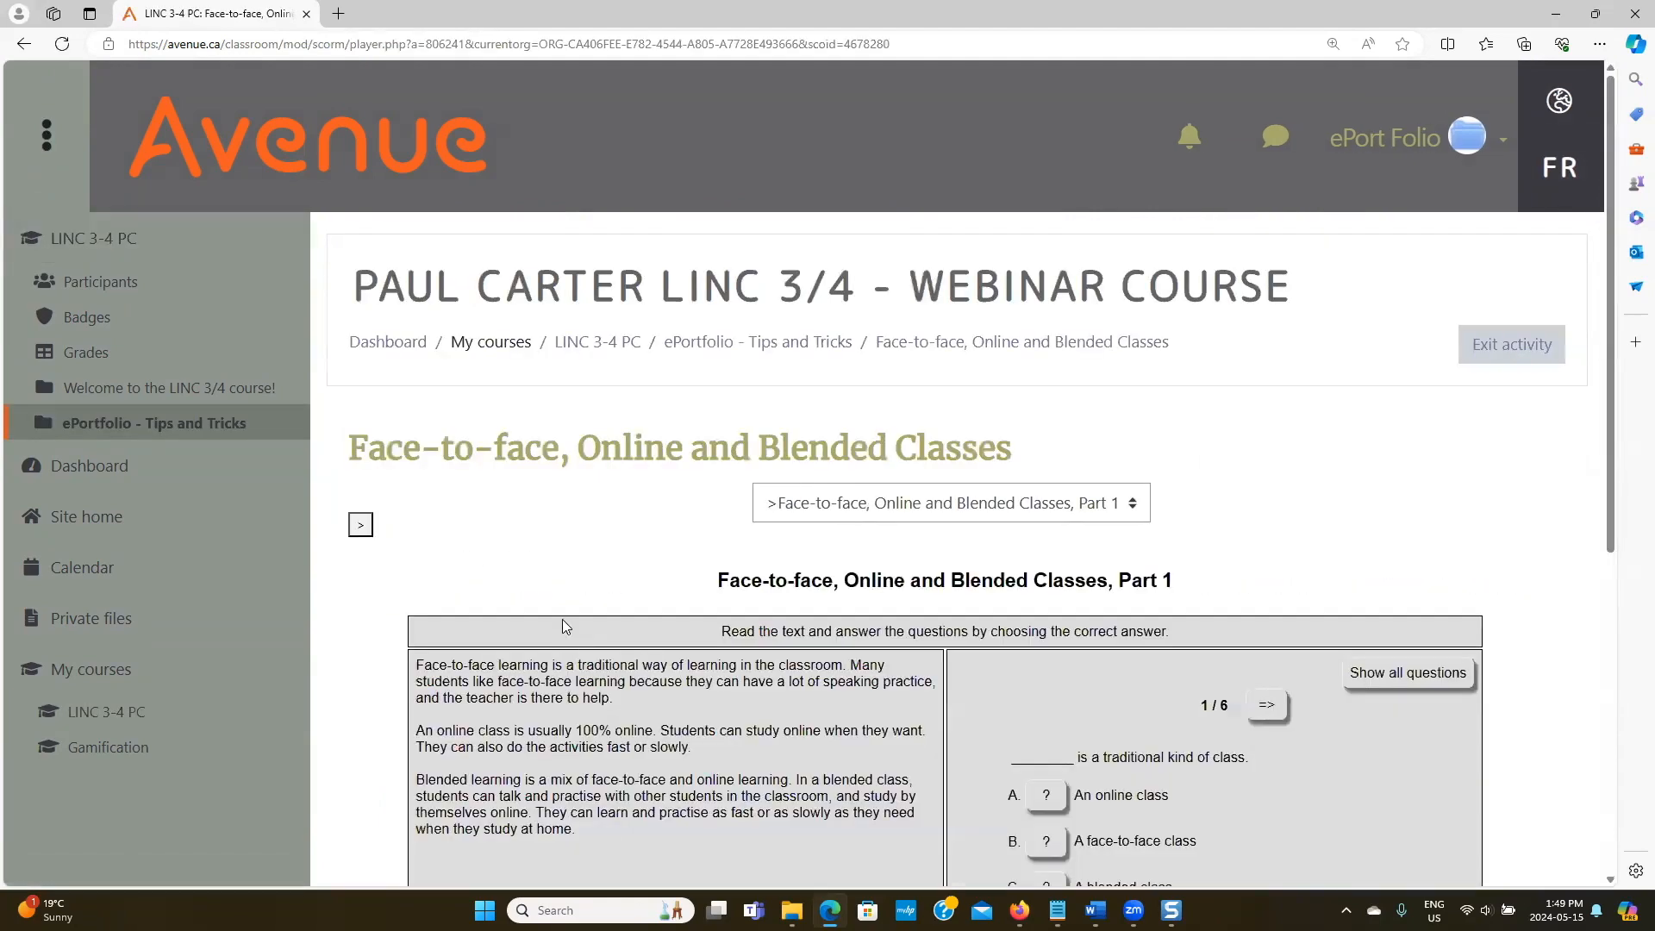
scroll(604, 629, down, 3)
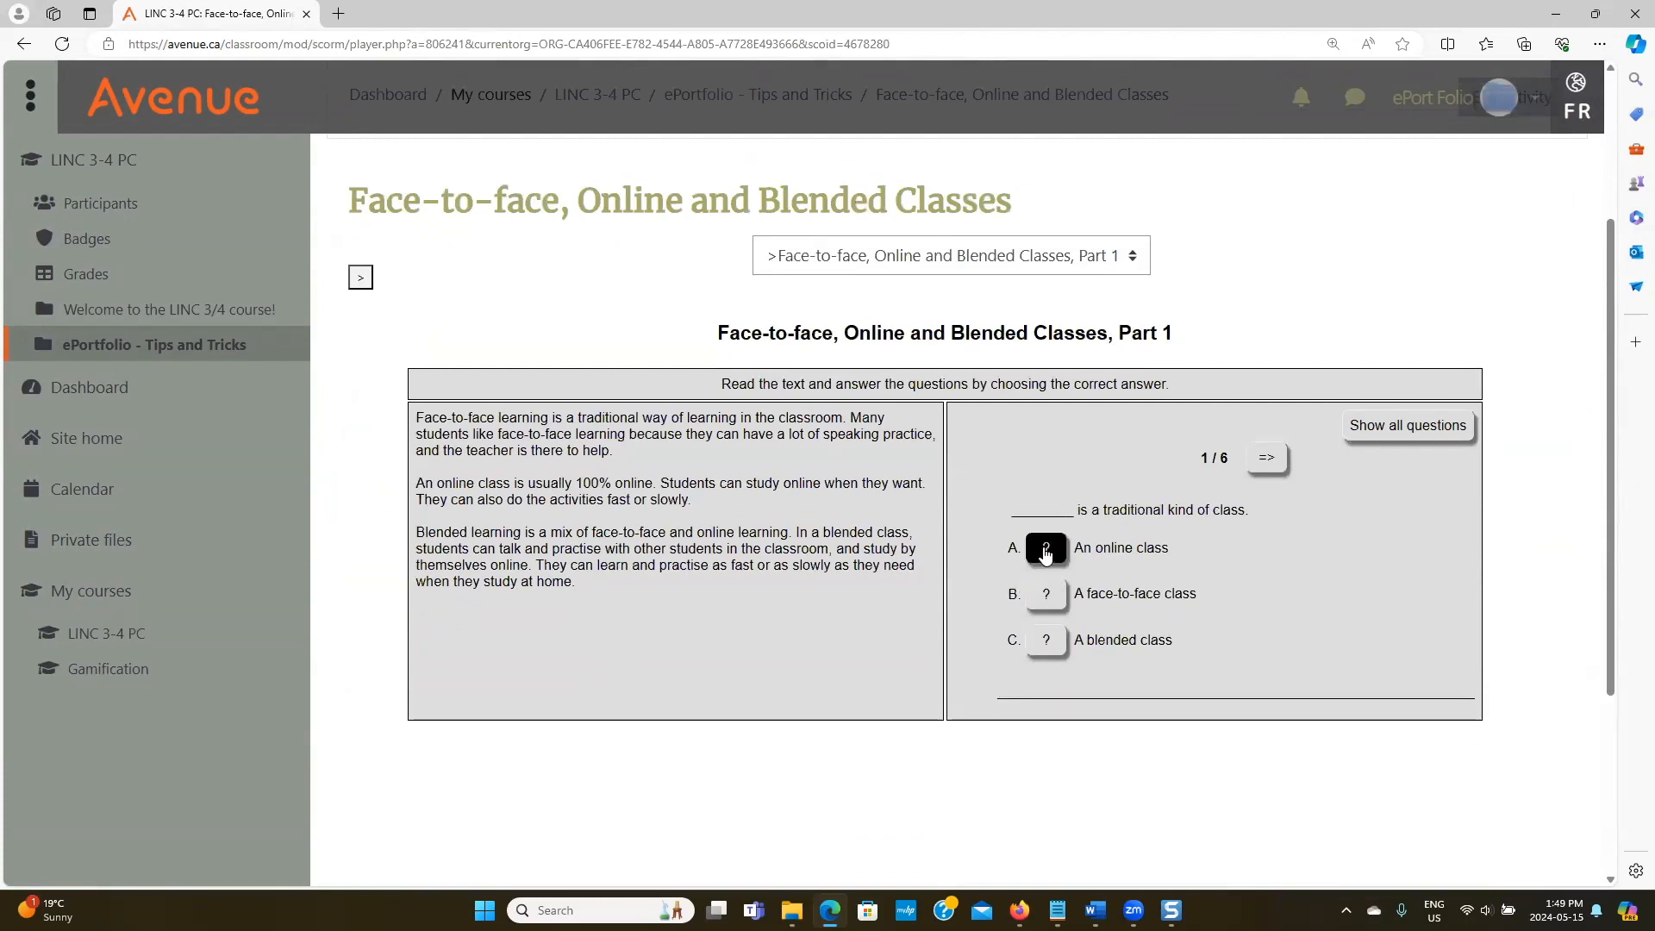
click(1047, 597)
click(951, 592)
click(1250, 490)
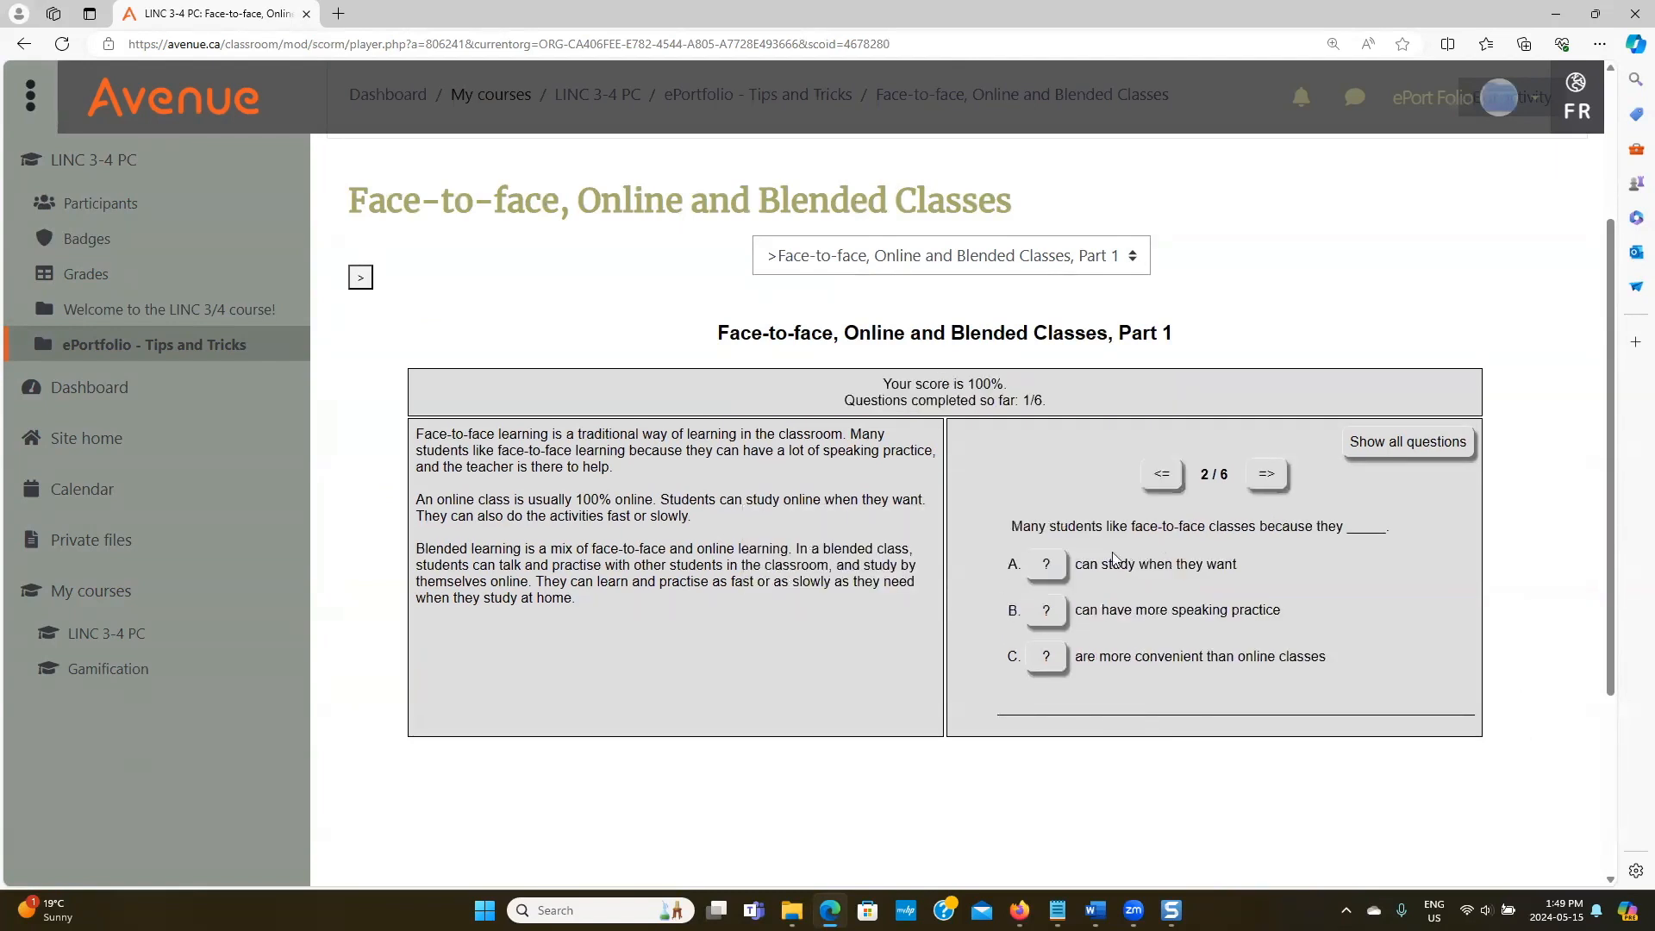
Answer question 2 with "can have more speaking practice" and question 3 with "an online class".
click(962, 595)
click(1267, 485)
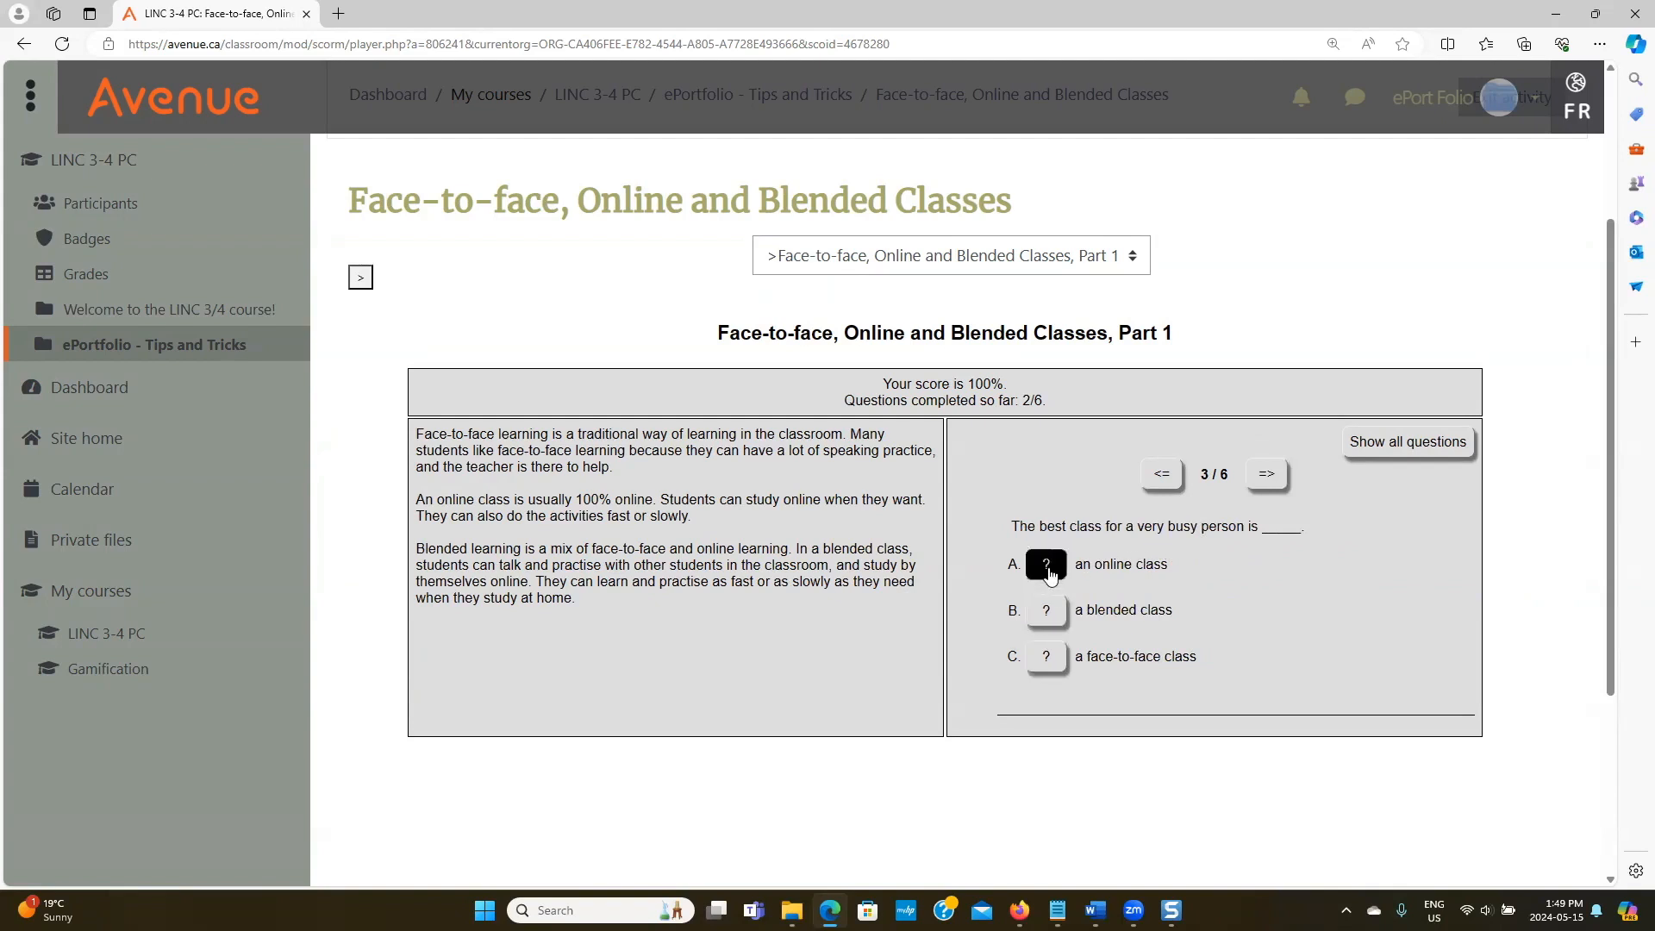
click(1047, 567)
click(951, 593)
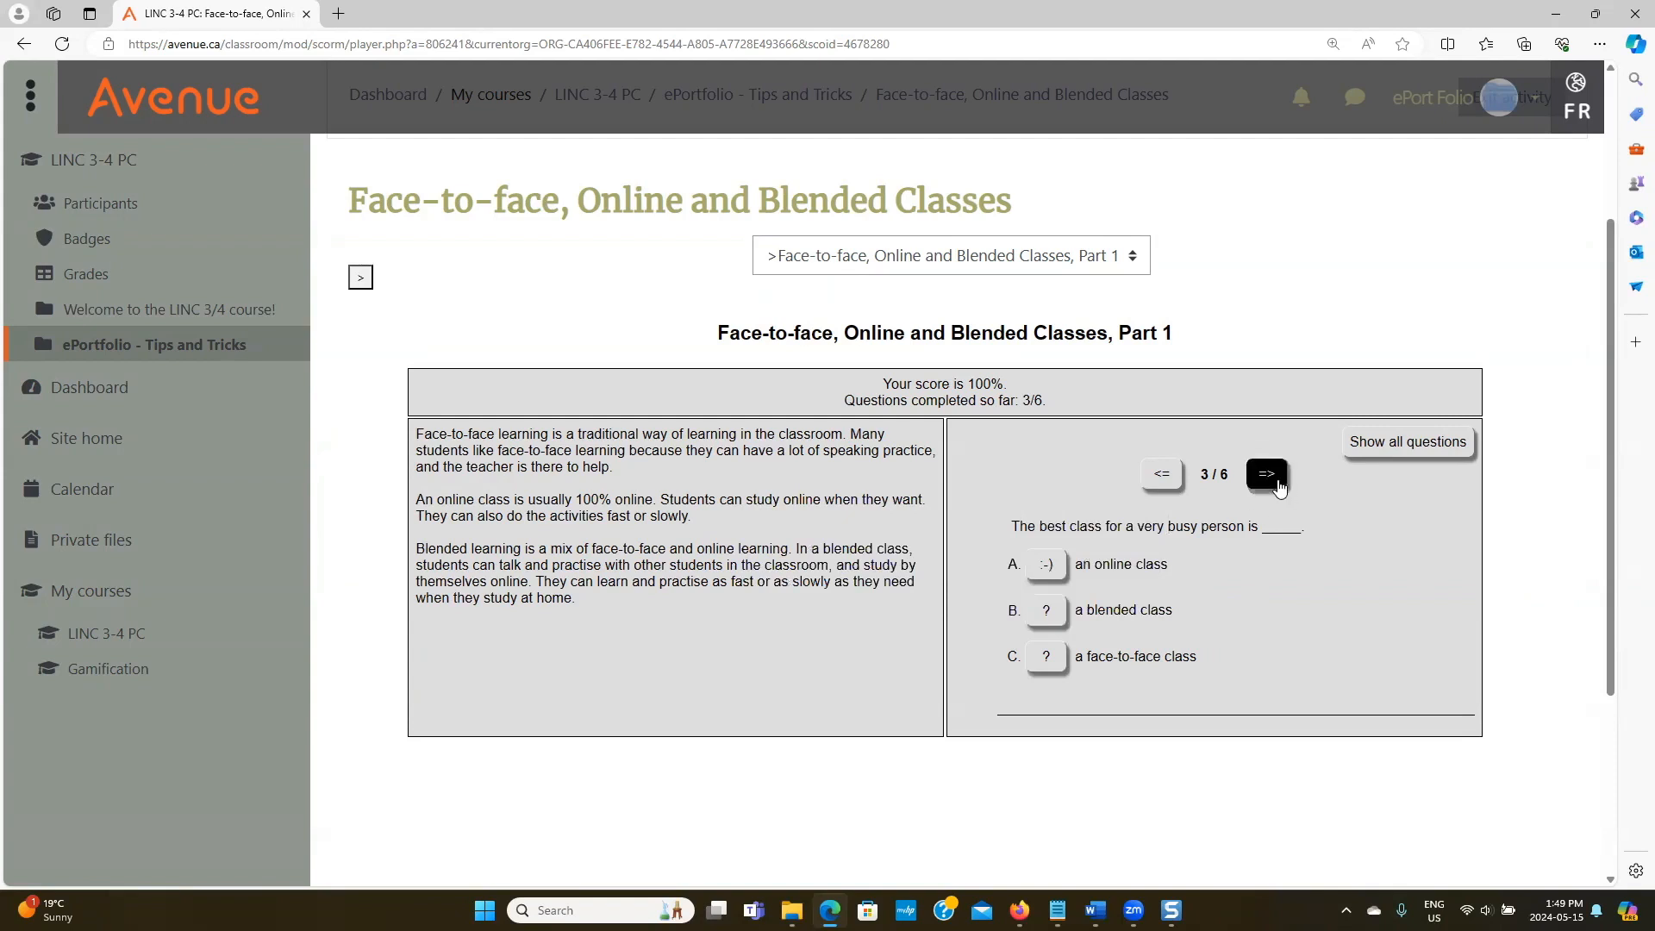
Advance to question 4, answer it with "a face-to-face class" and go on to question 5.
click(1267, 475)
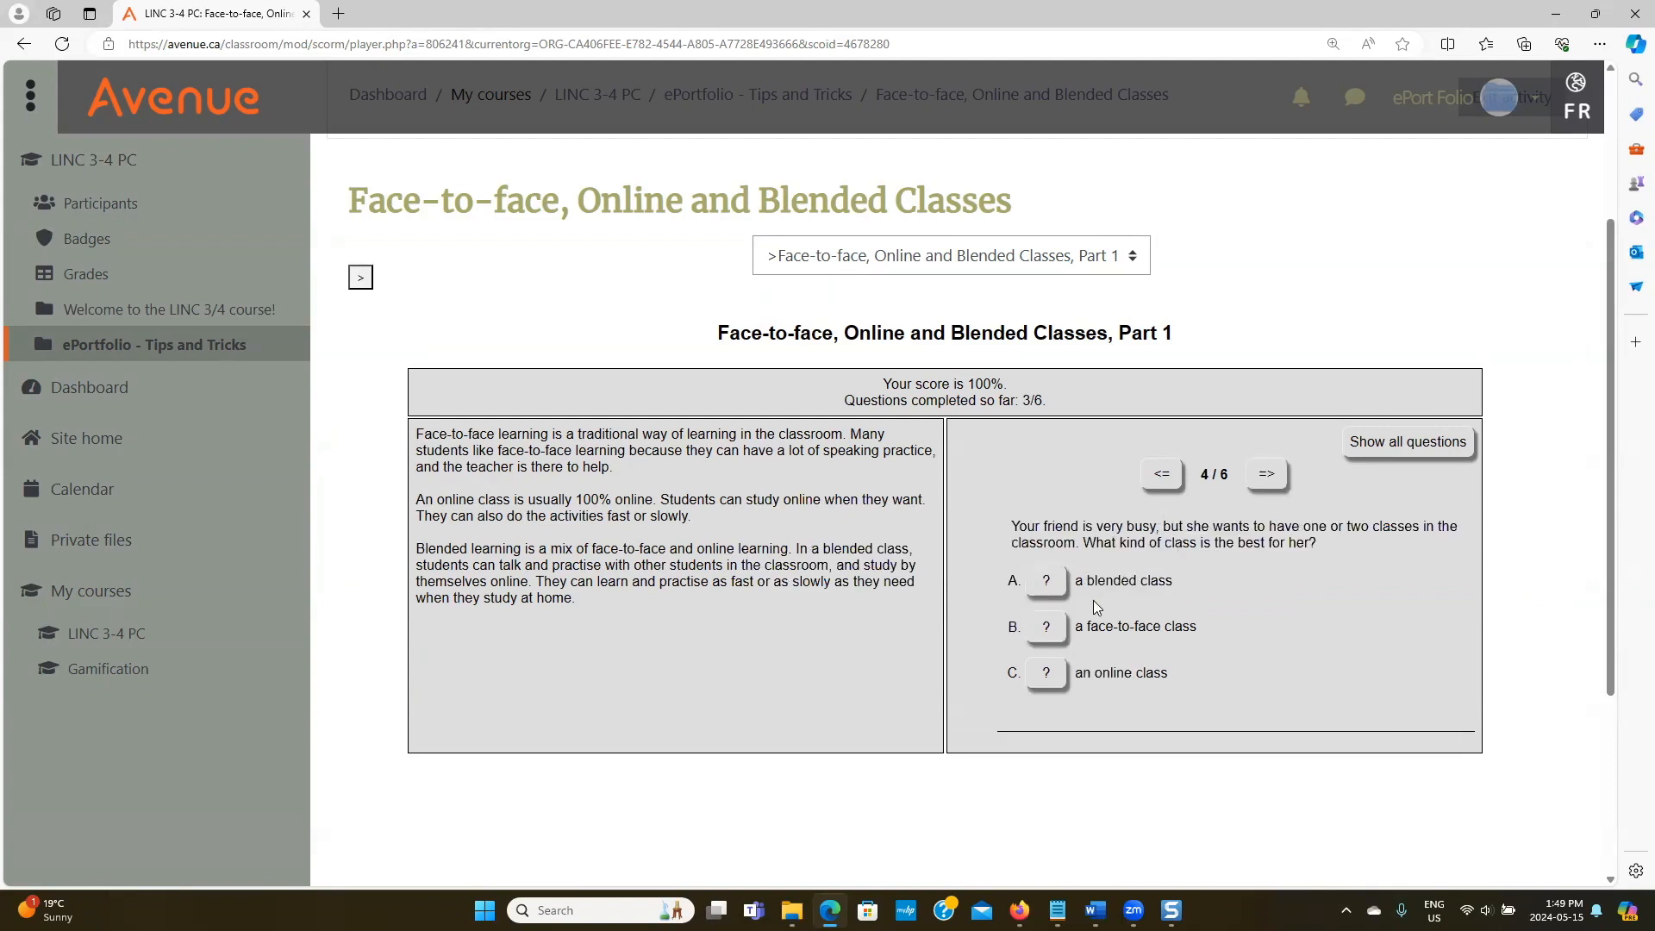
click(1050, 636)
click(951, 561)
click(1266, 457)
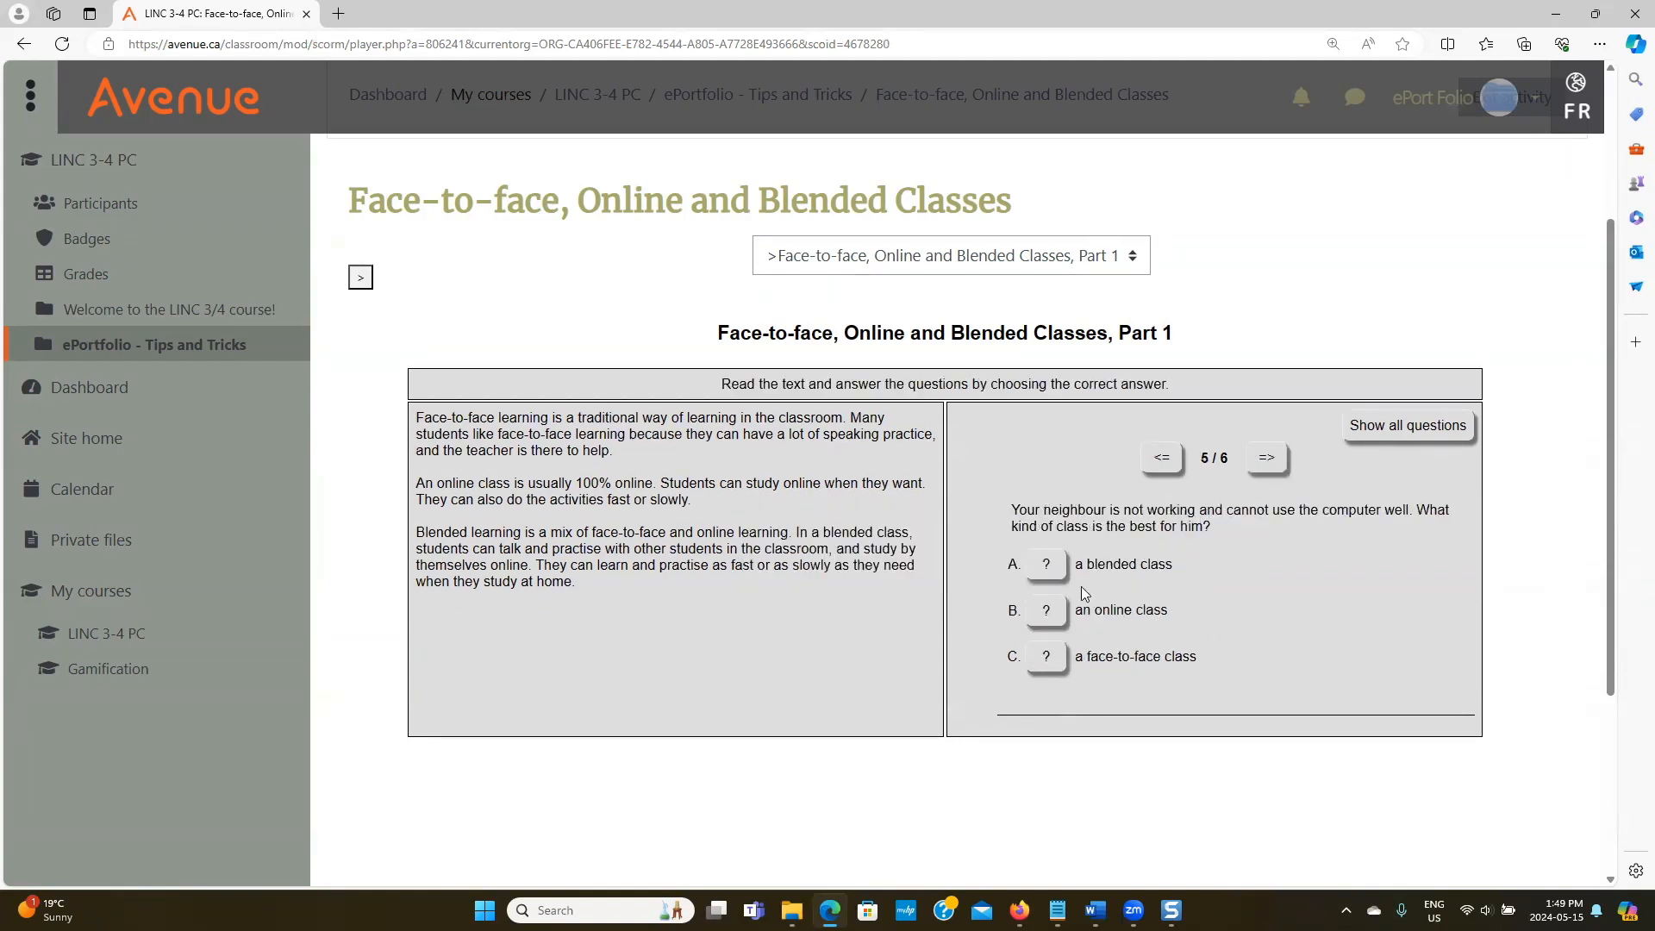
Answer question 5 with "a blended class" and question 6 with "an online class".
click(1047, 566)
click(951, 560)
click(1267, 457)
click(1046, 610)
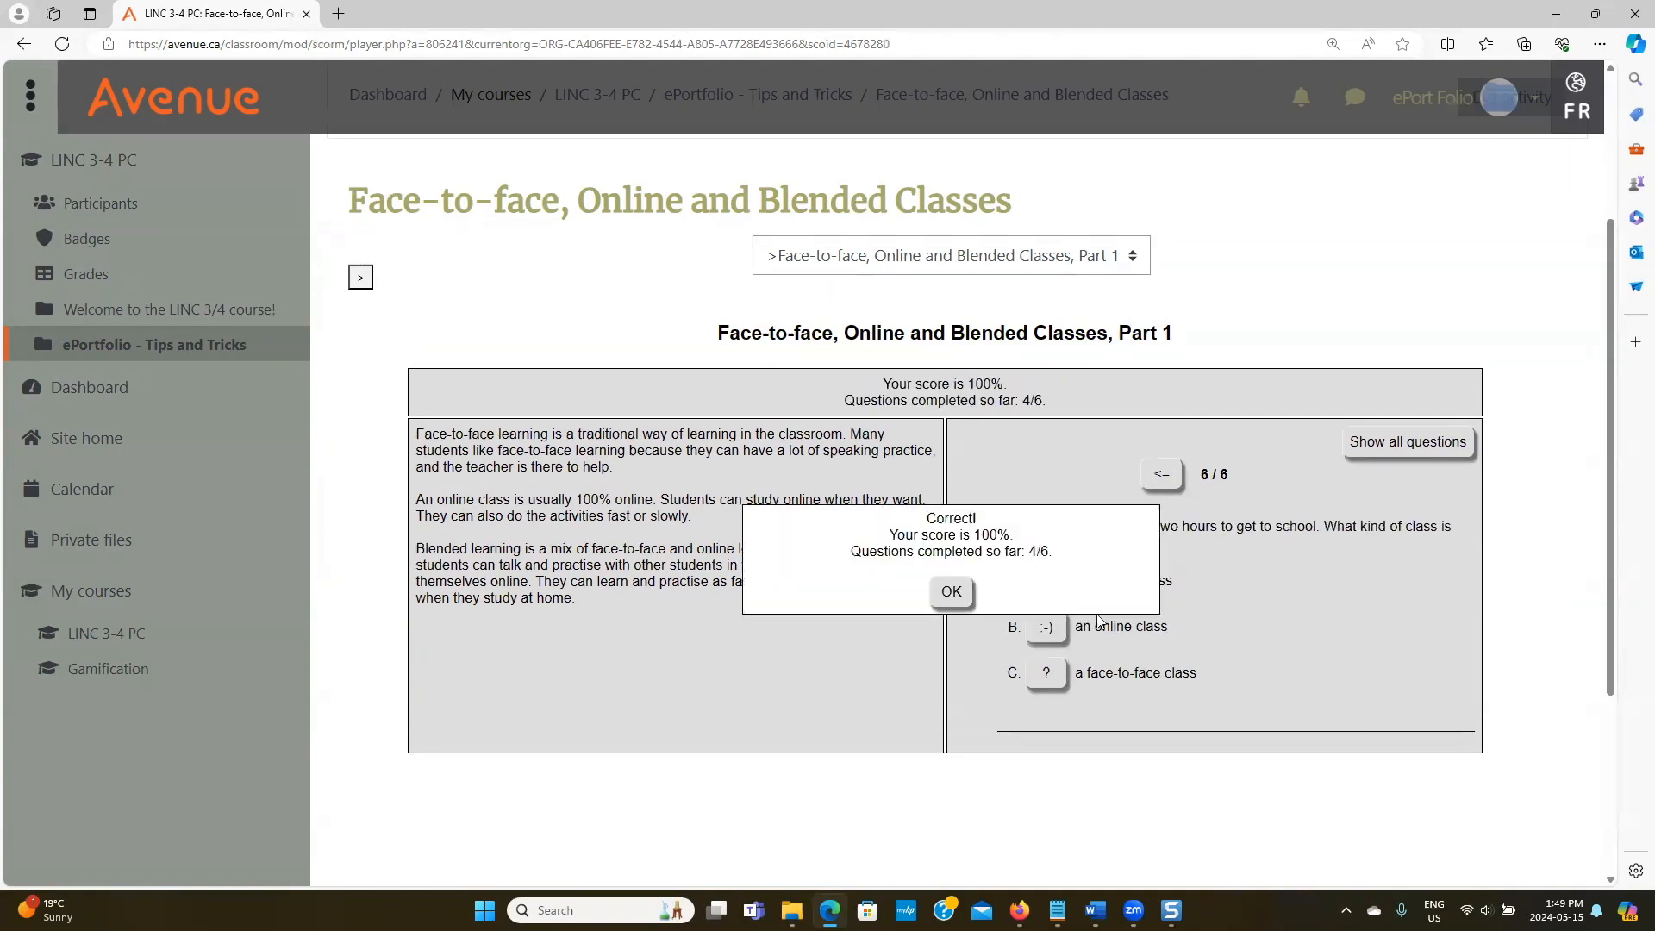
click(951, 591)
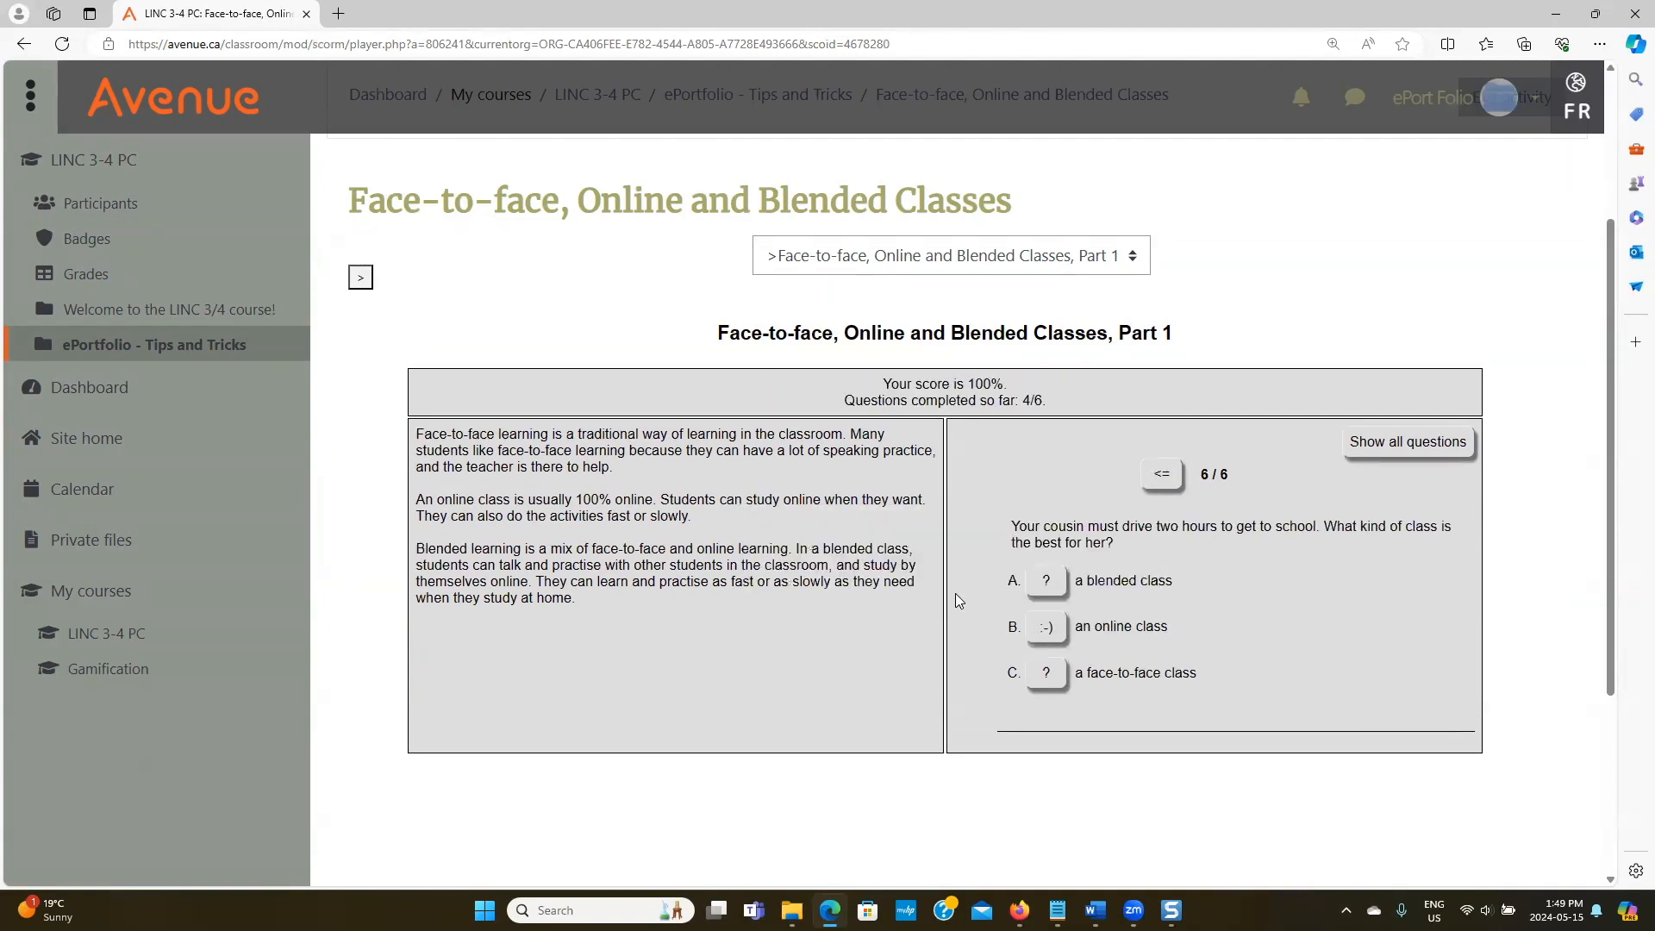
Open Part 2 of the activity, place the five sentence endings beside the sentence beginnings and check the matches.
click(1030, 266)
click(1000, 343)
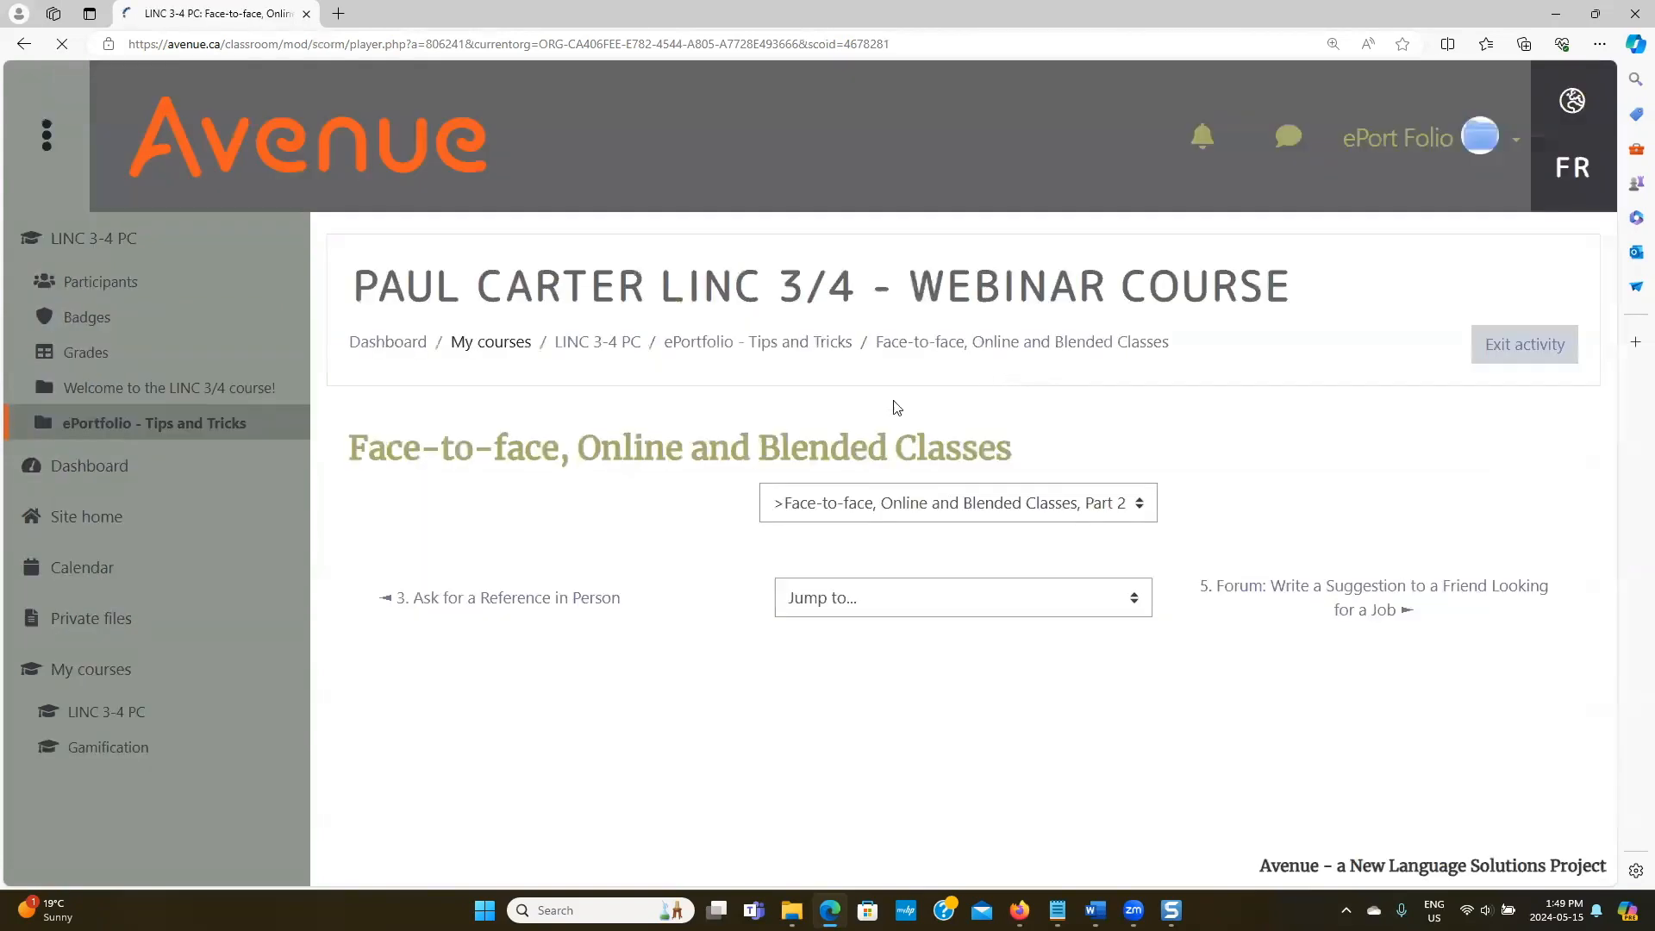
scroll(932, 504, down, 3)
drag(1107, 475, 701, 473)
drag(1104, 476, 773, 483)
drag(1114, 515, 869, 555)
drag(1119, 564, 717, 580)
drag(1130, 595, 720, 617)
drag(1131, 643, 740, 657)
click(945, 426)
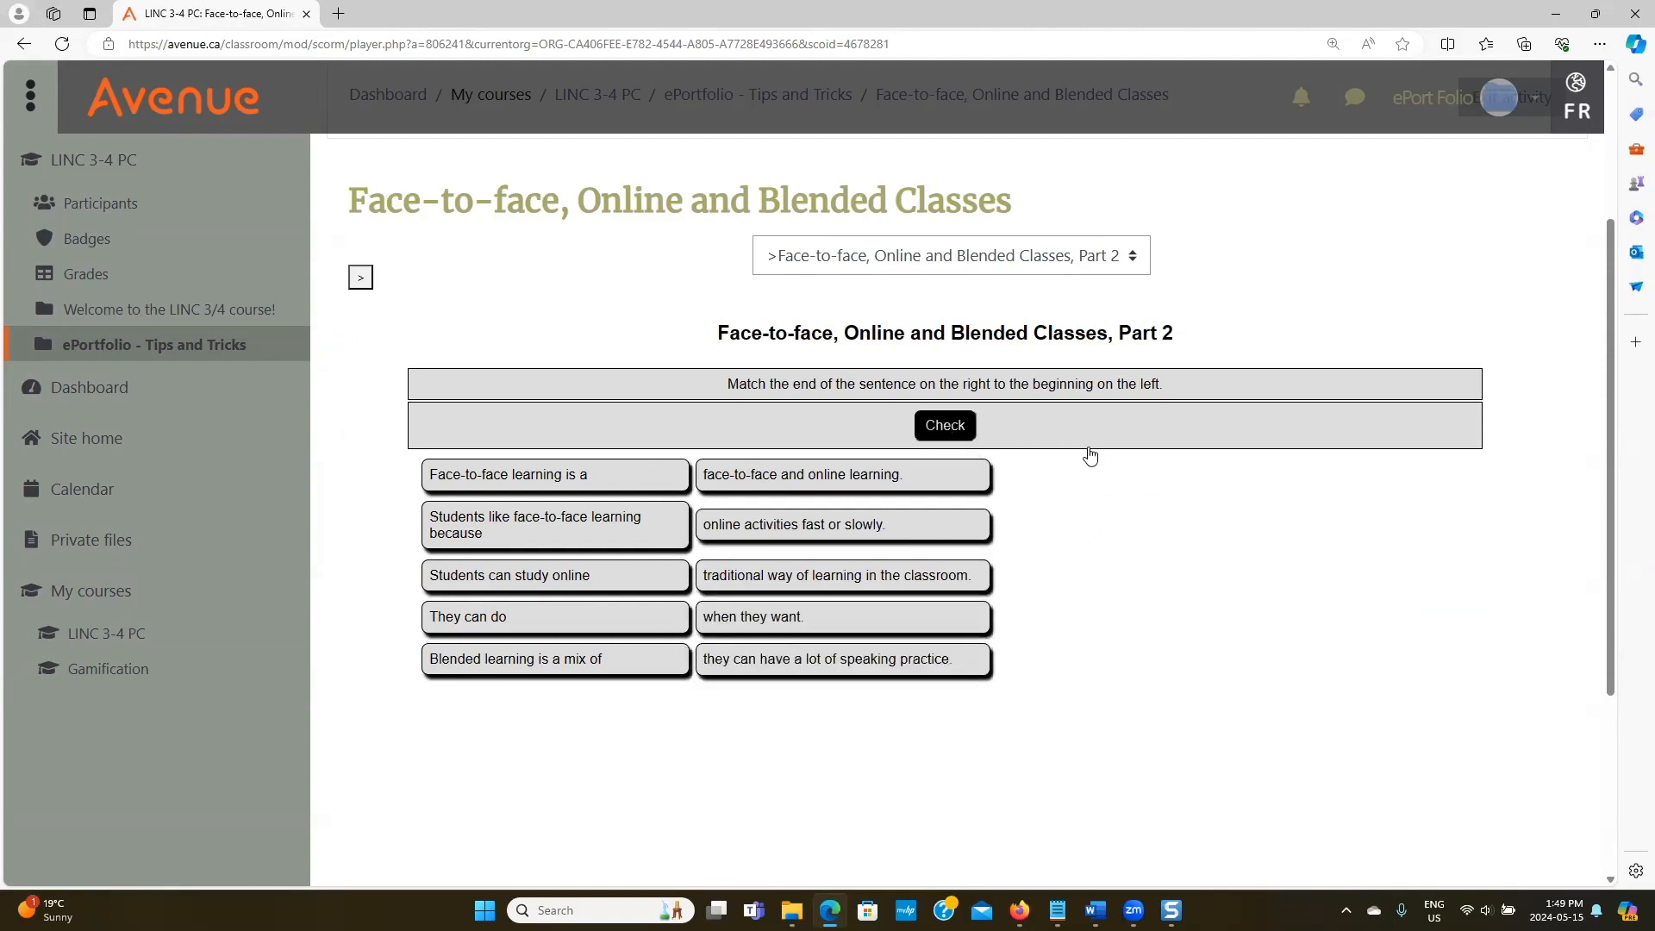
click(951, 575)
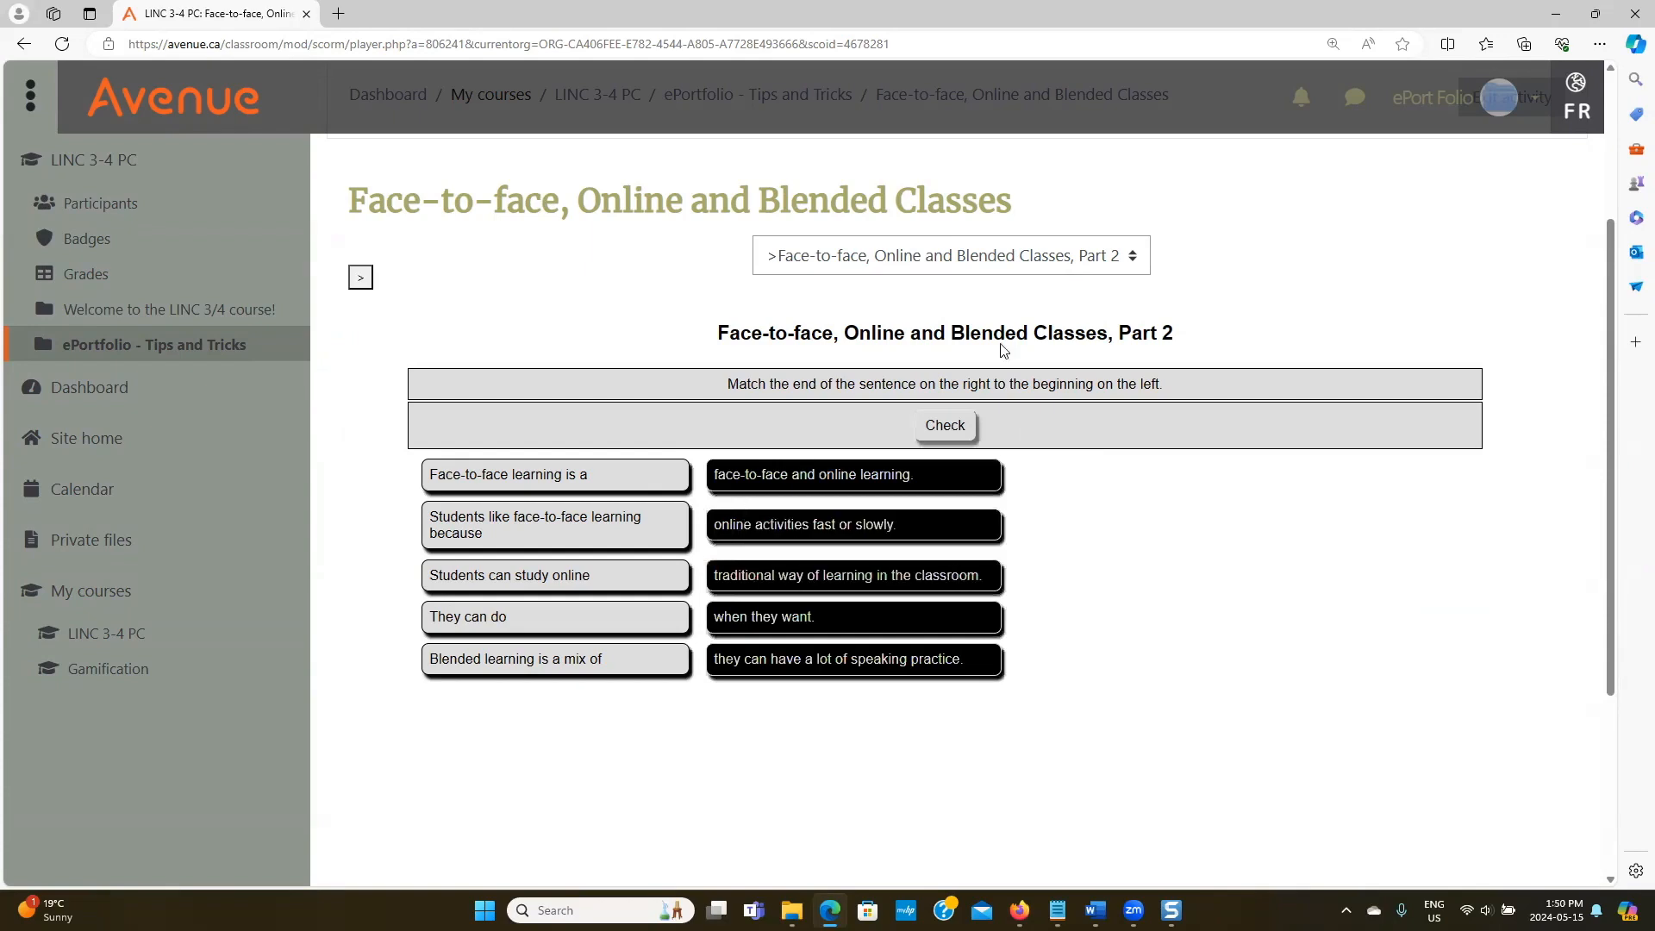
Open Part 3, fill the ten gaps with placeholder text such as "lkjl" and "lj", and check the answers.
click(998, 259)
click(989, 360)
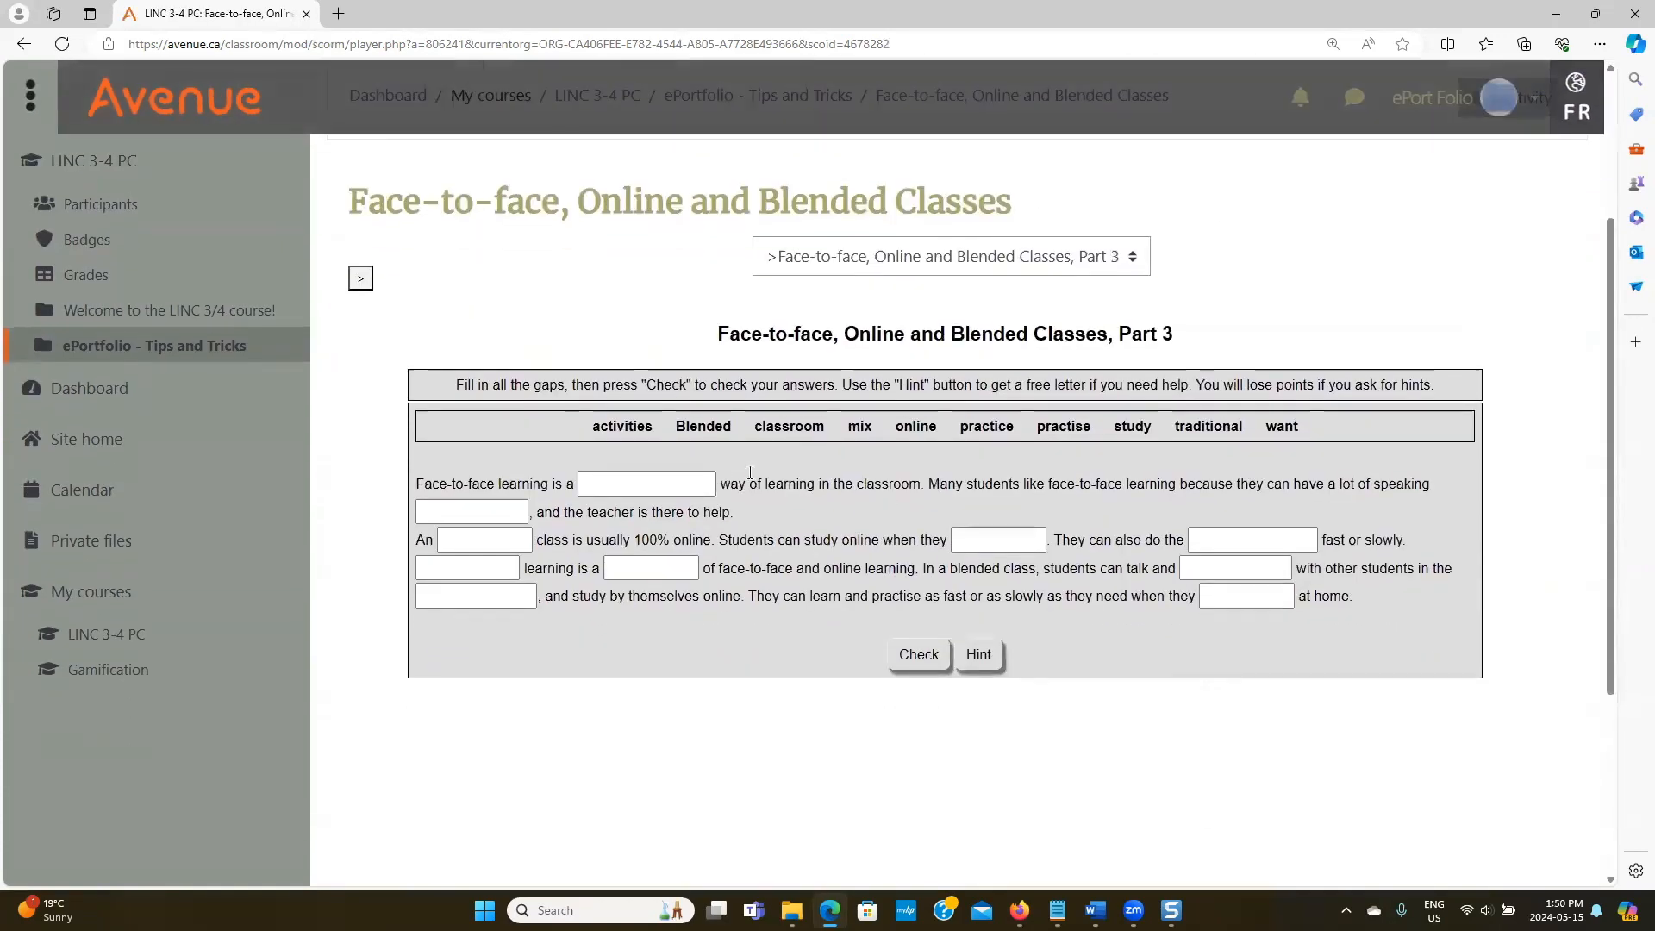
click(650, 481)
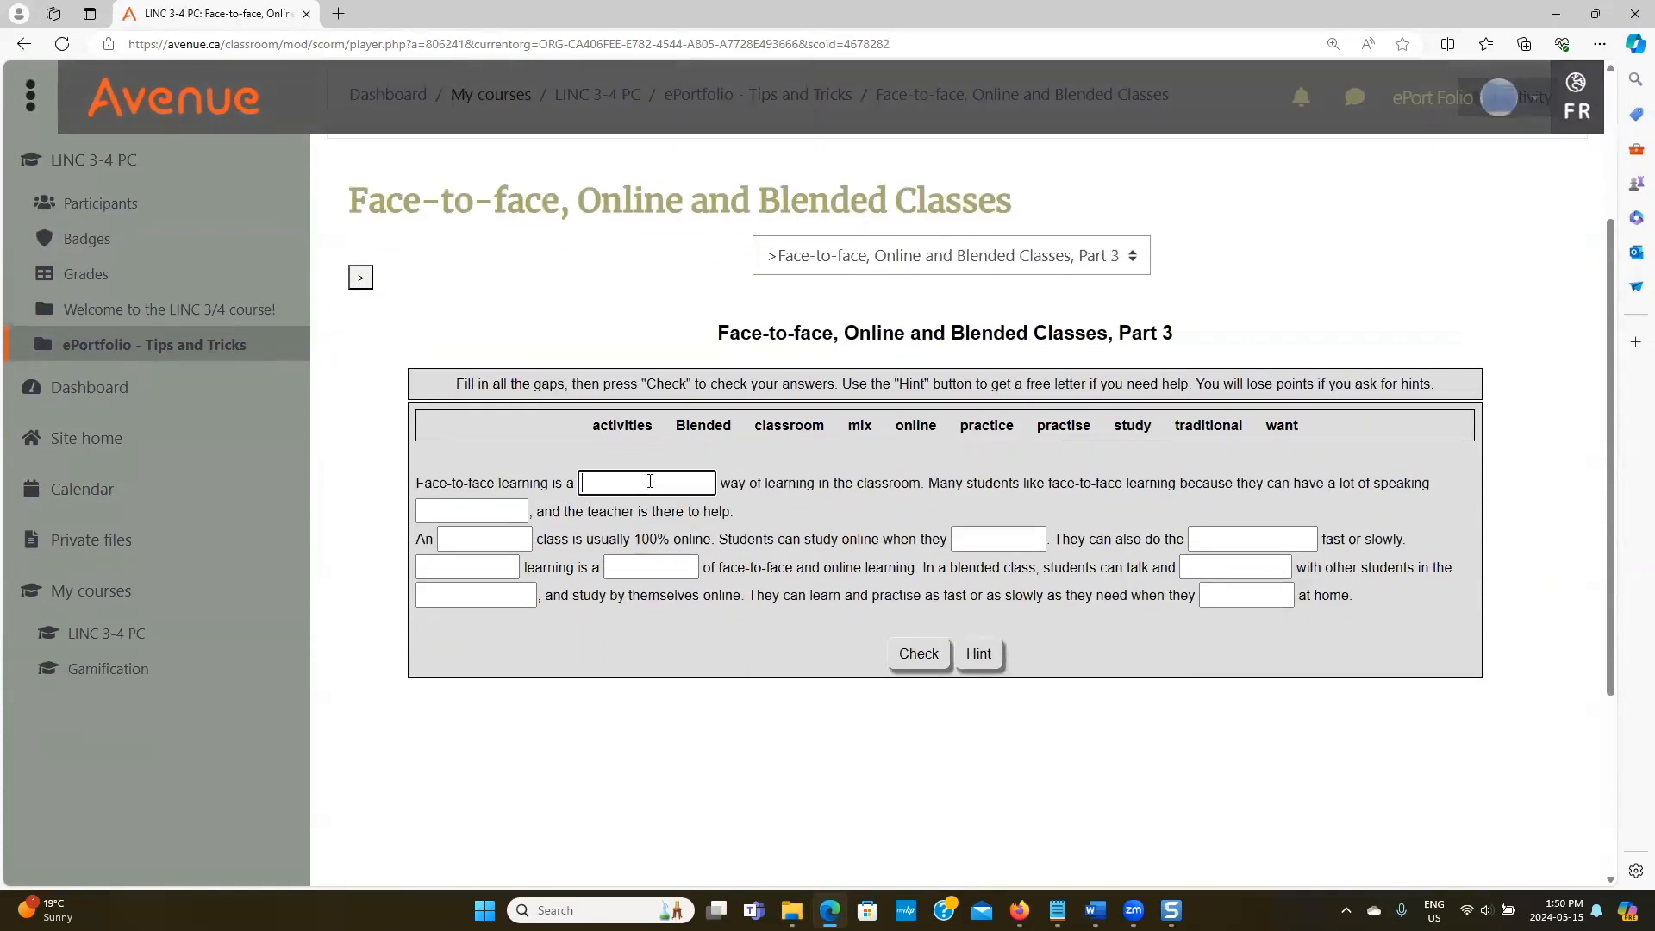
text(lkjl	jljk	ljk	lj	lj	lj	lj	ljk	lj)
key(Tab)
text(lj)
key(Tab)
key(Tab)
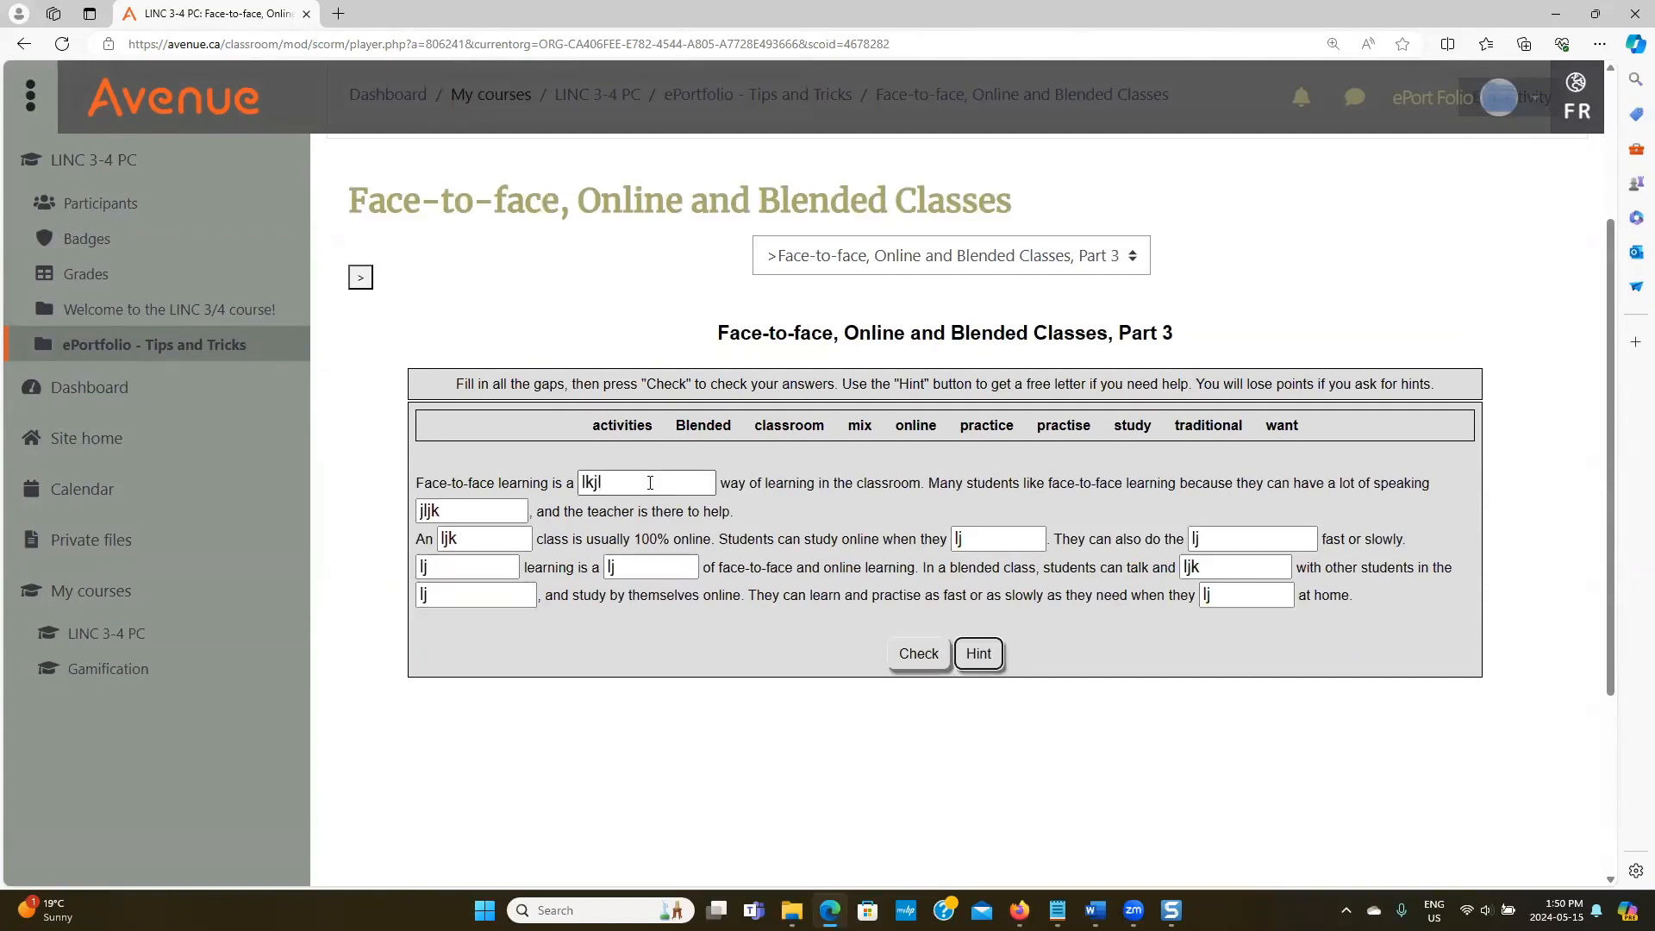
click(919, 655)
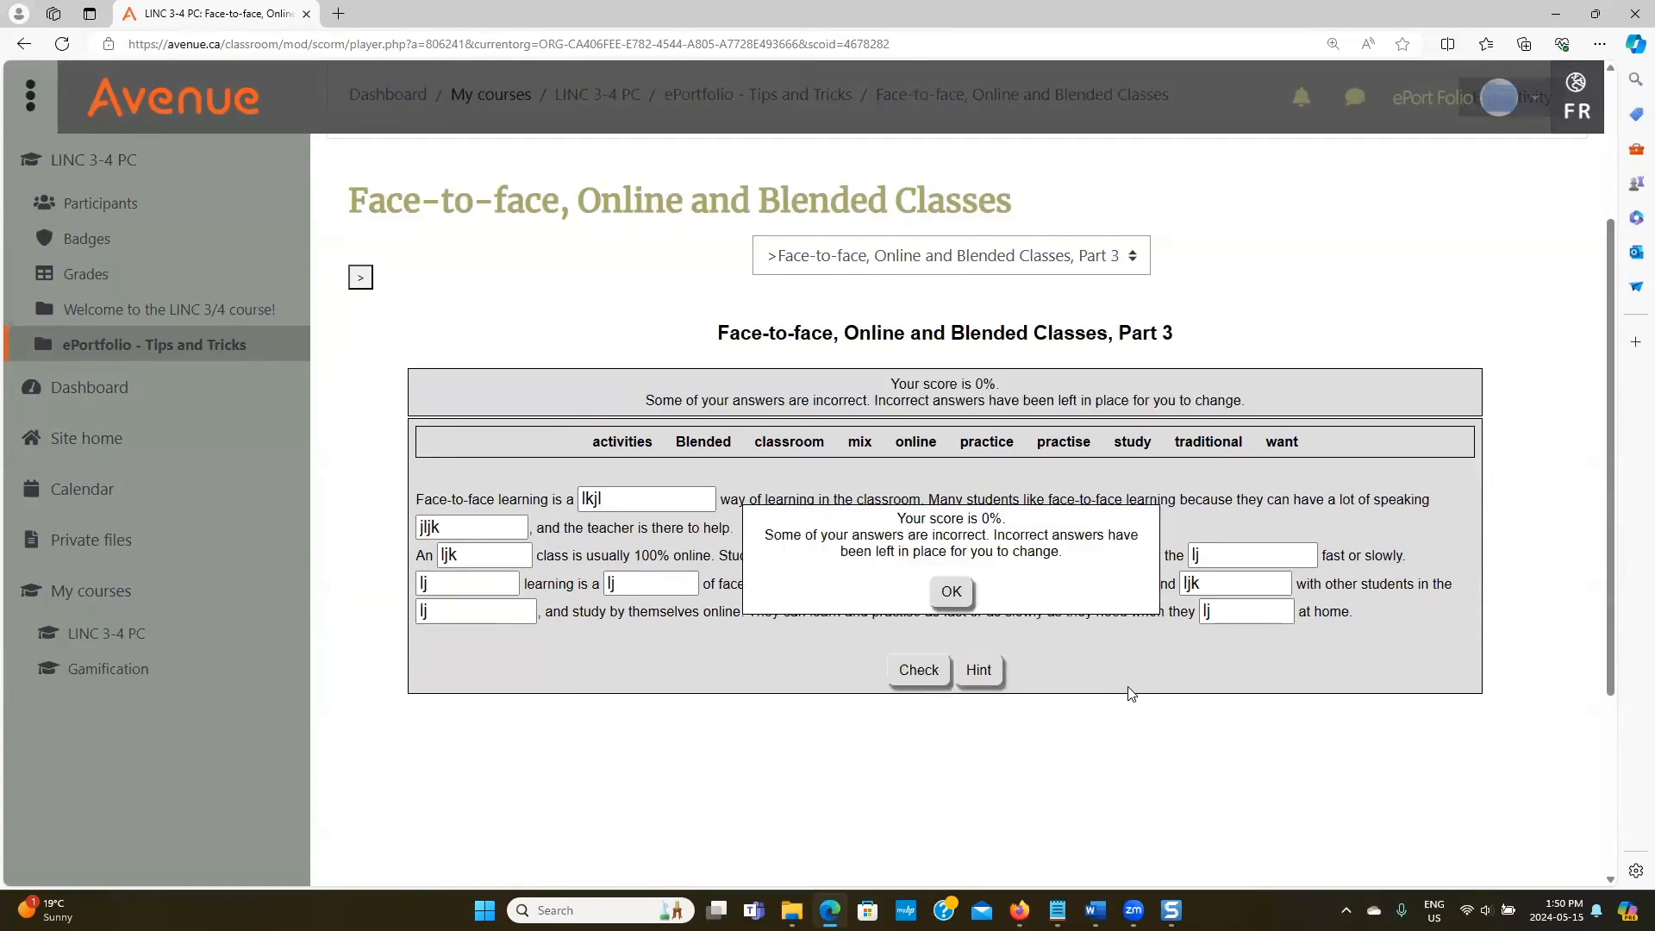
click(951, 594)
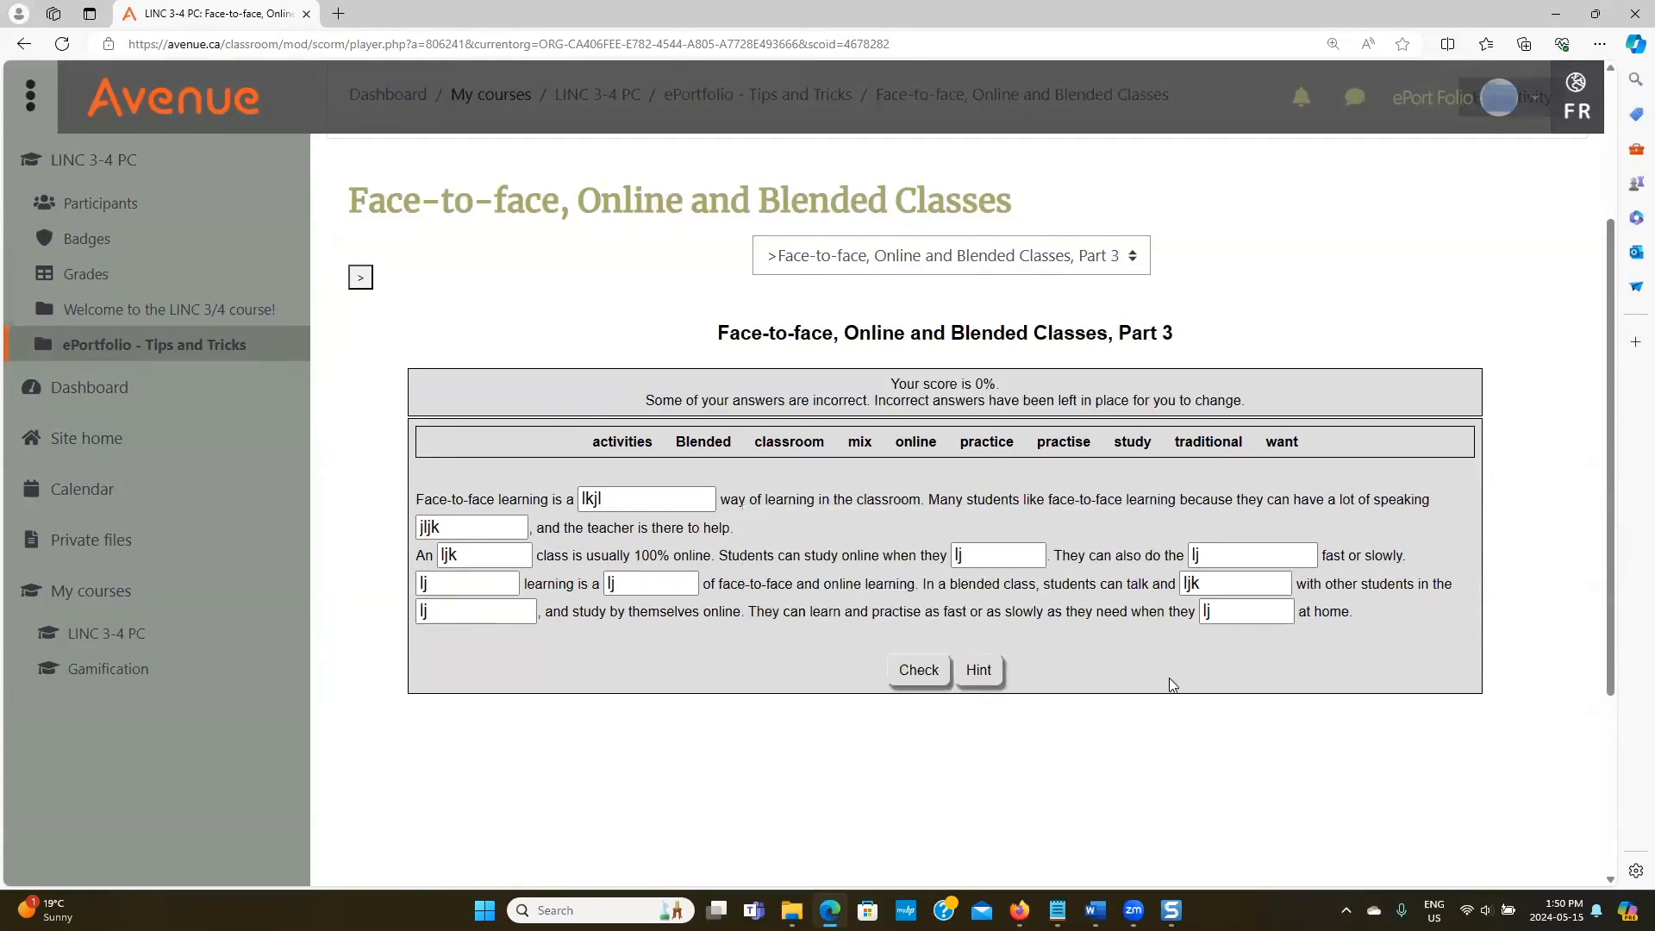
Exit the activity and open "5. Forum: Write a Suggestion to a Friend Looking for a Job".
scroll(1161, 676, up, 3)
click(1475, 349)
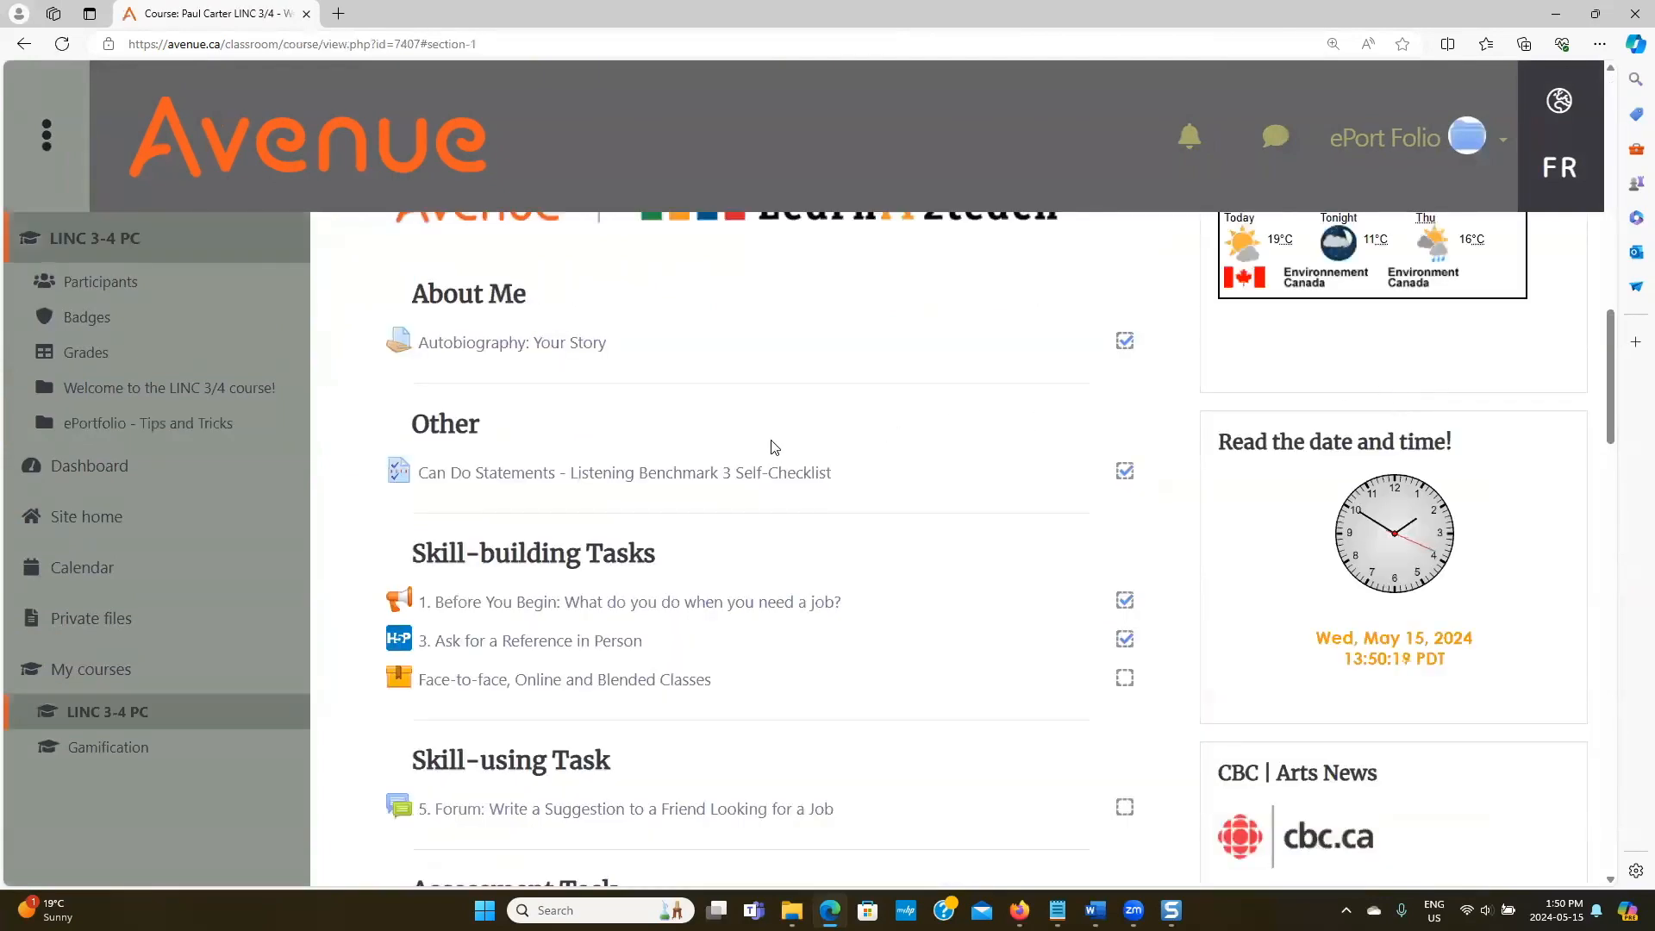
scroll(772, 447, down, 4)
click(647, 442)
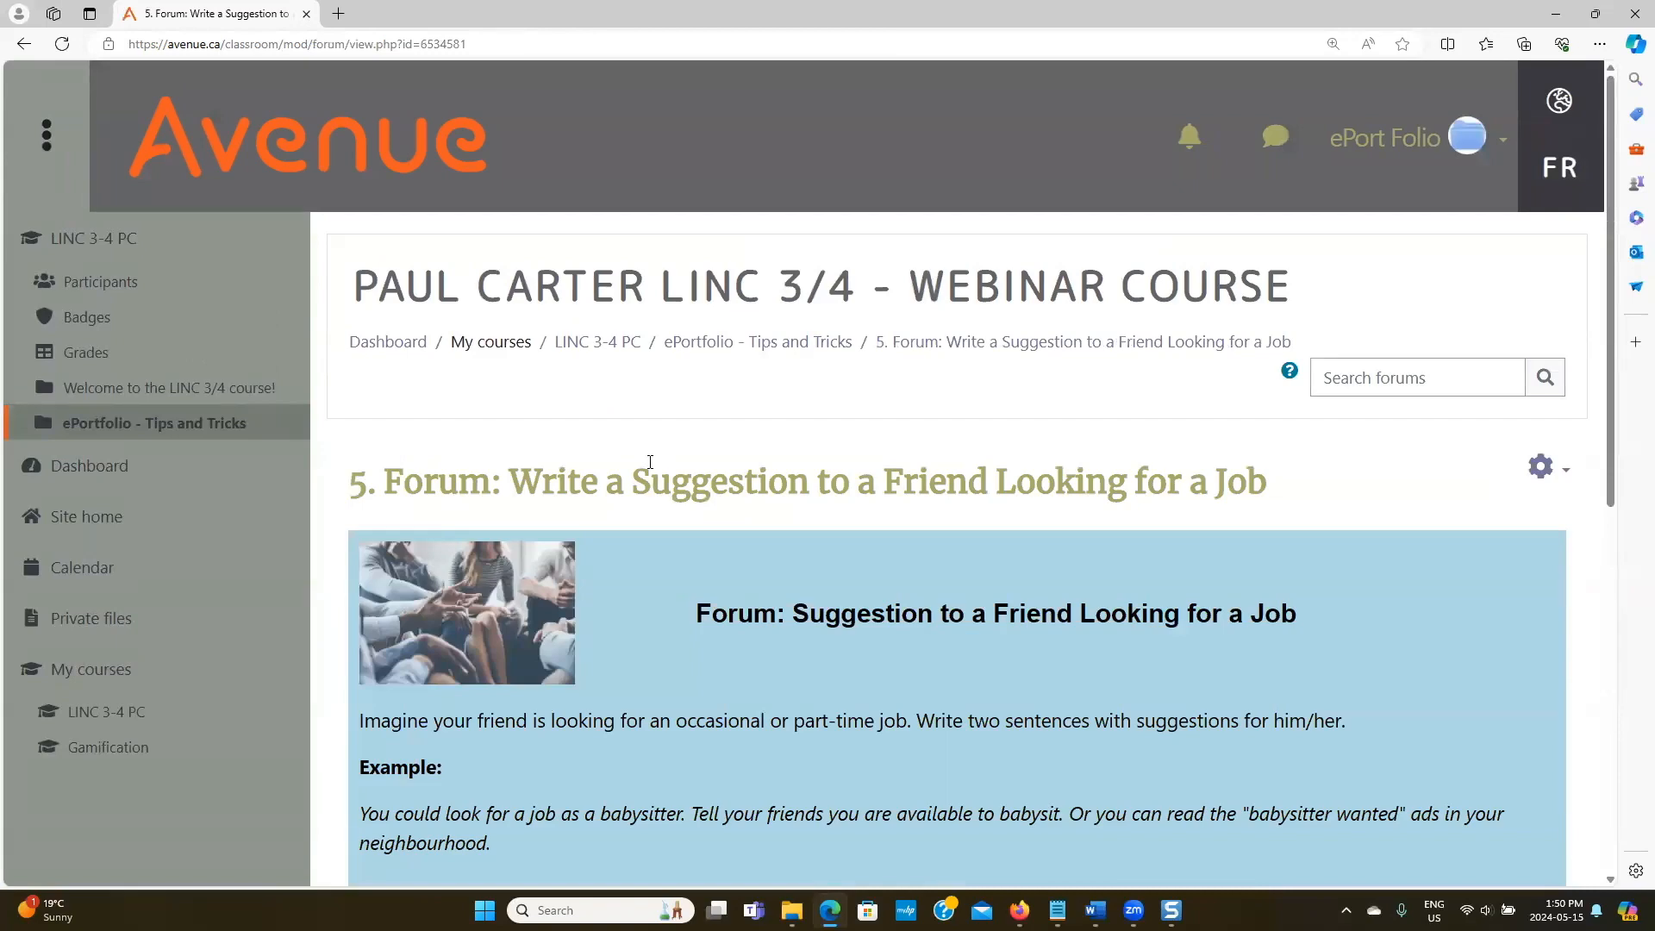
Start a new discussion topic and paste the "Job search suggestions" heading and paragraph from the Notepad text into its message.
scroll(650, 462, down, 5)
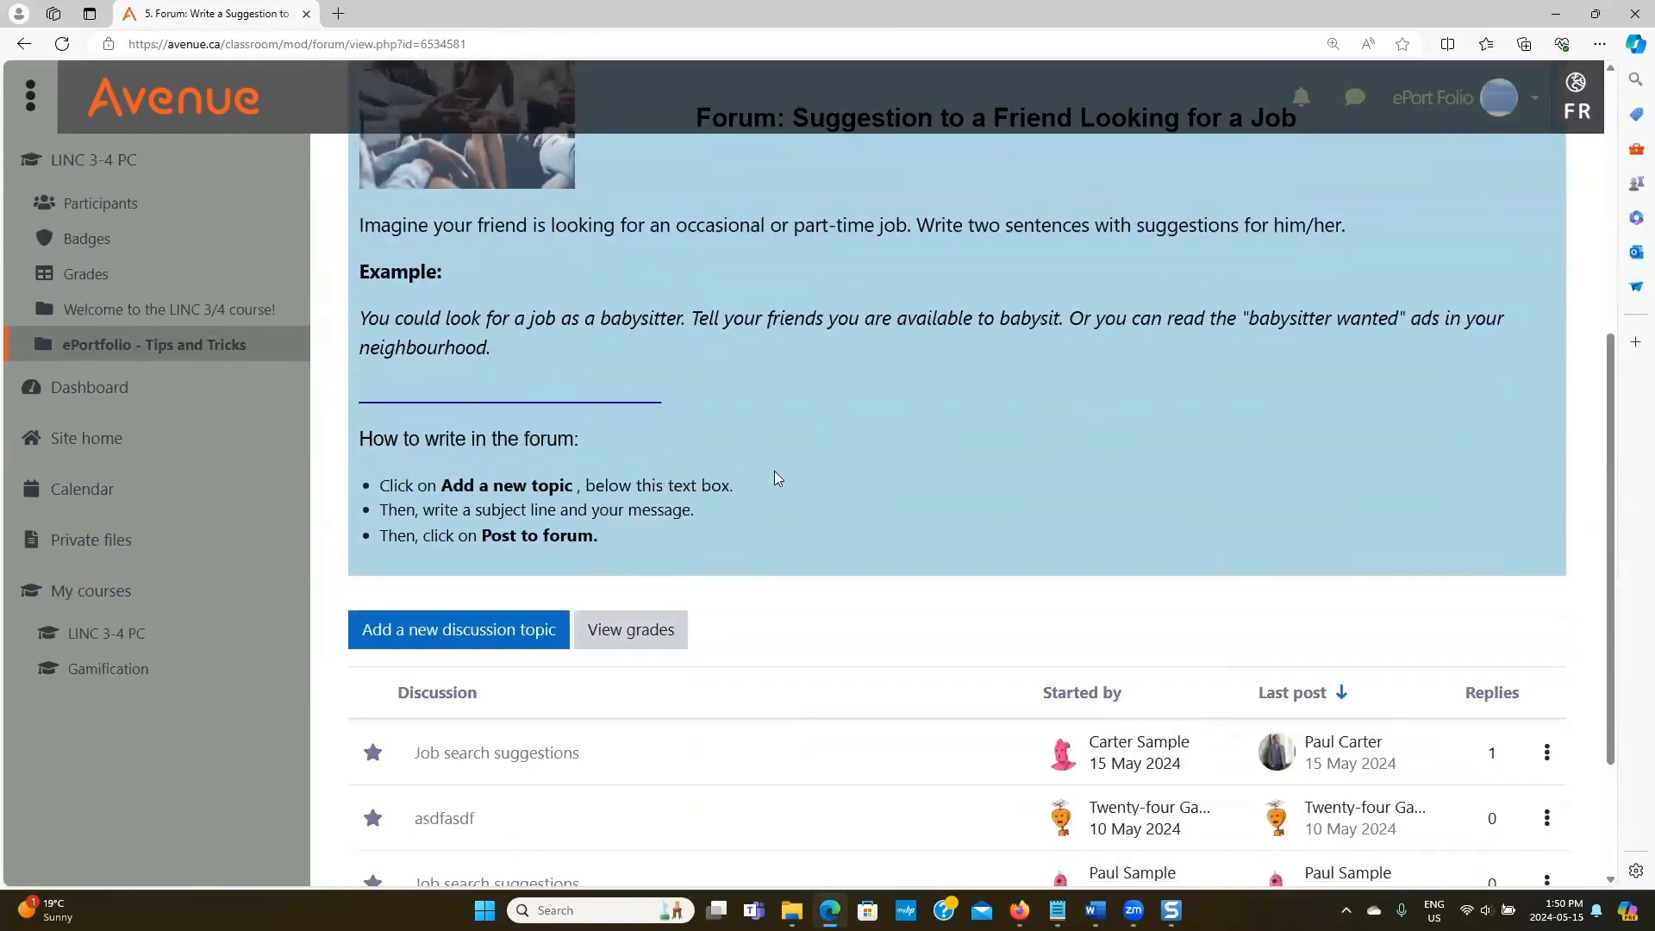
scroll(837, 466, down, 2)
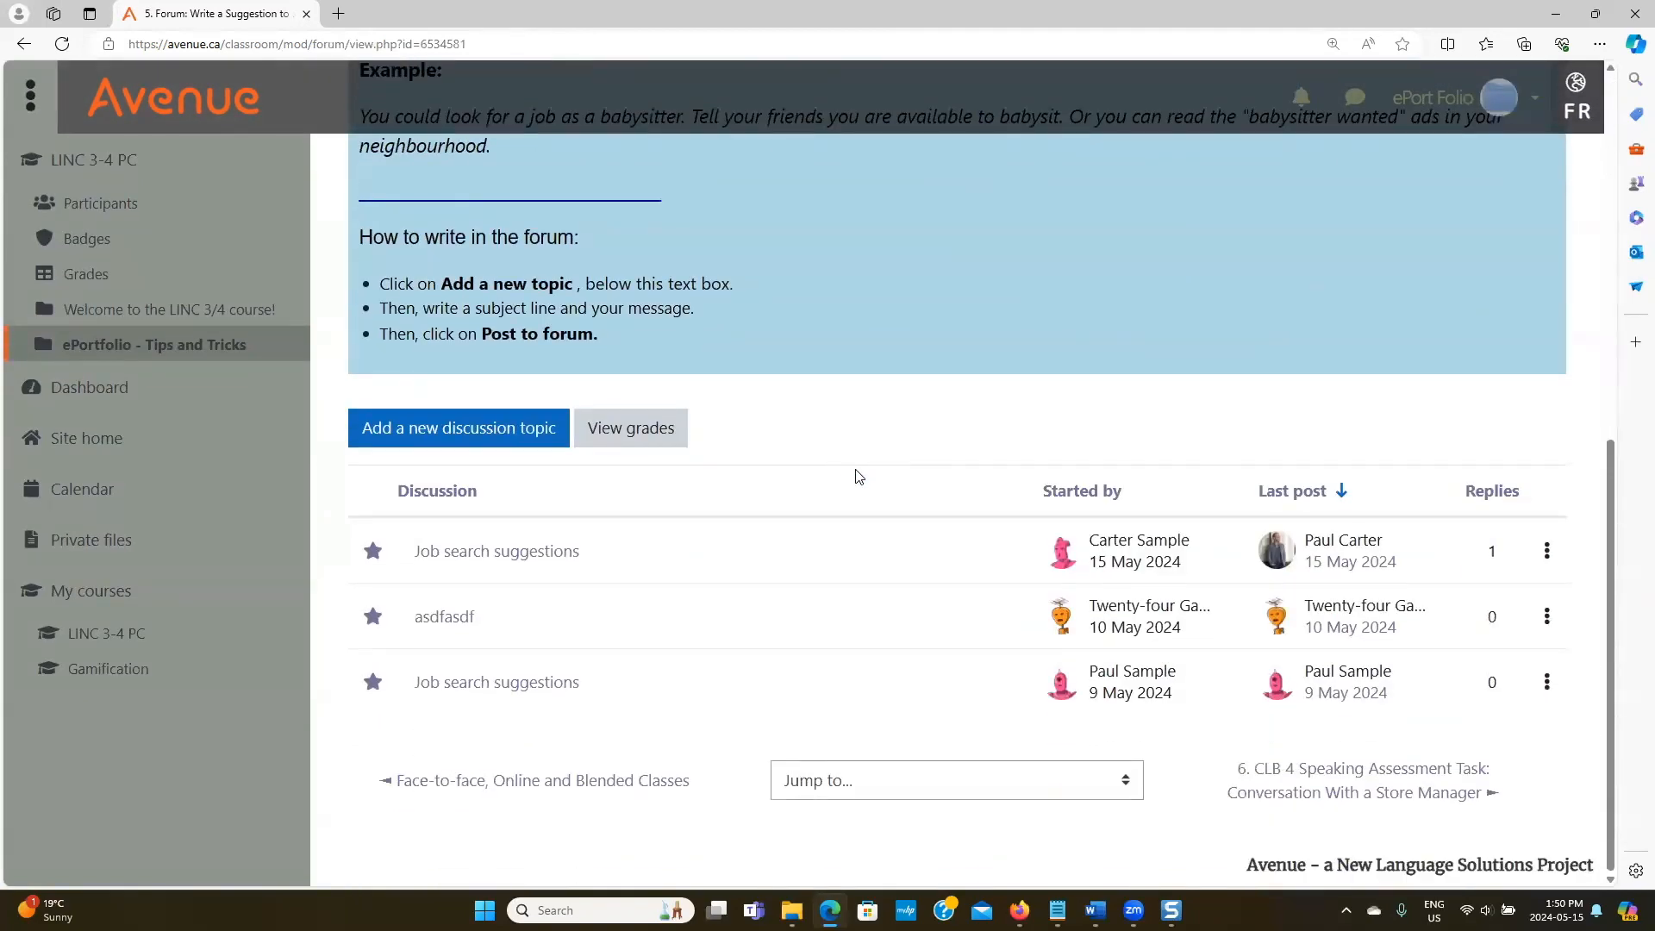
click(505, 453)
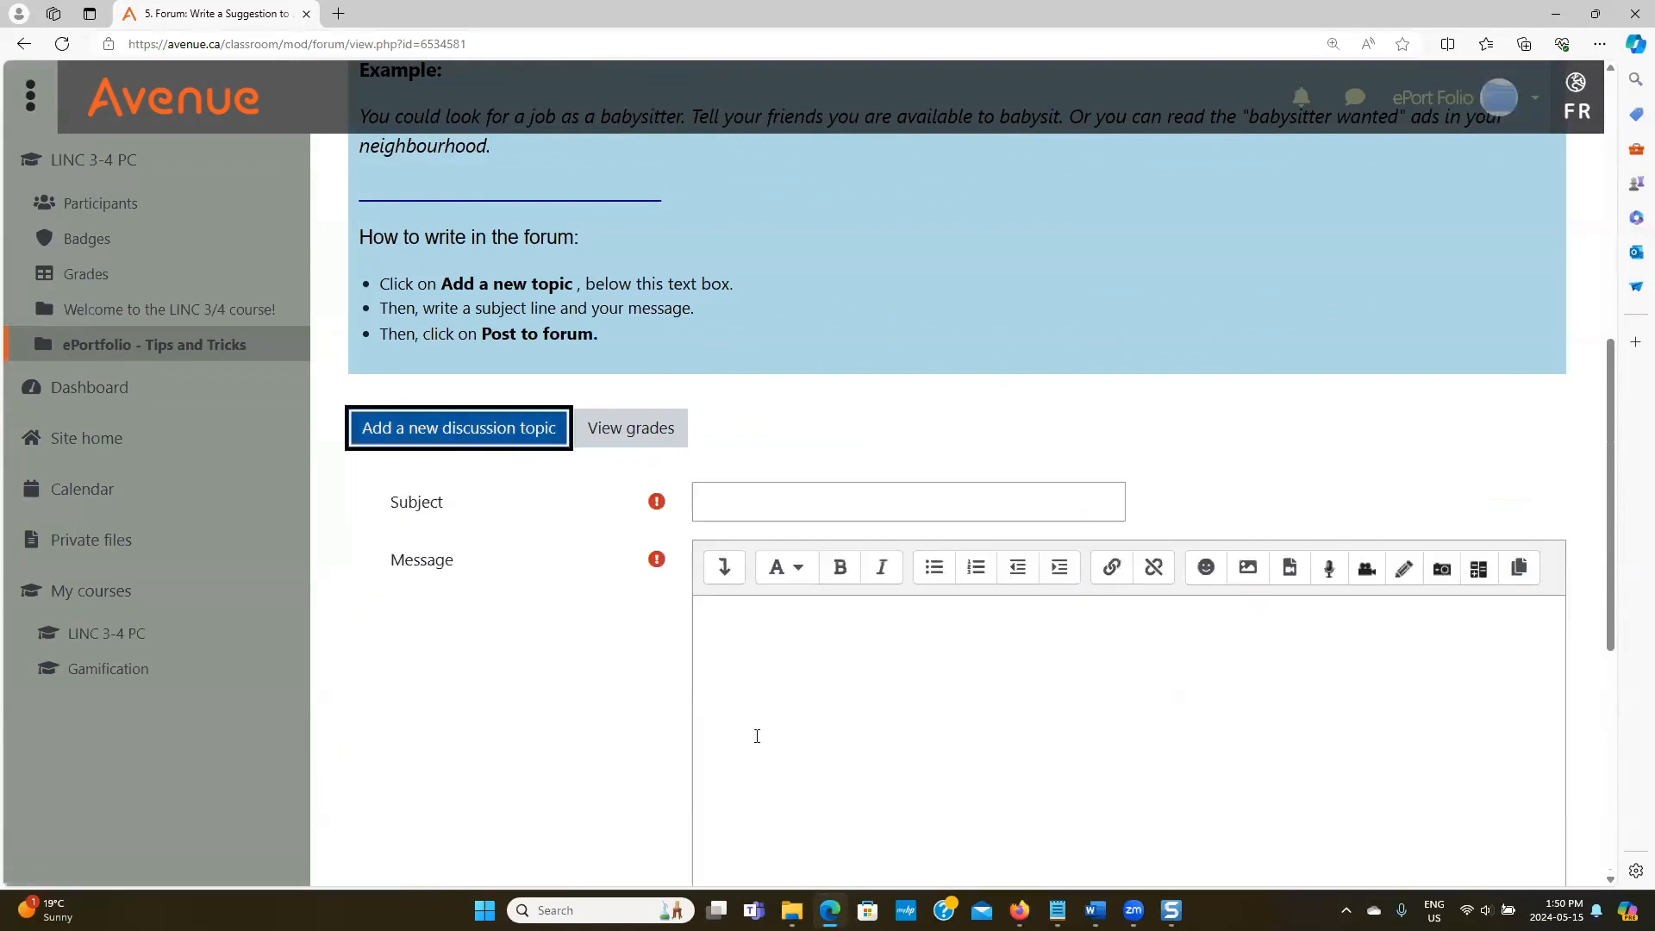
key(alt+Tab)
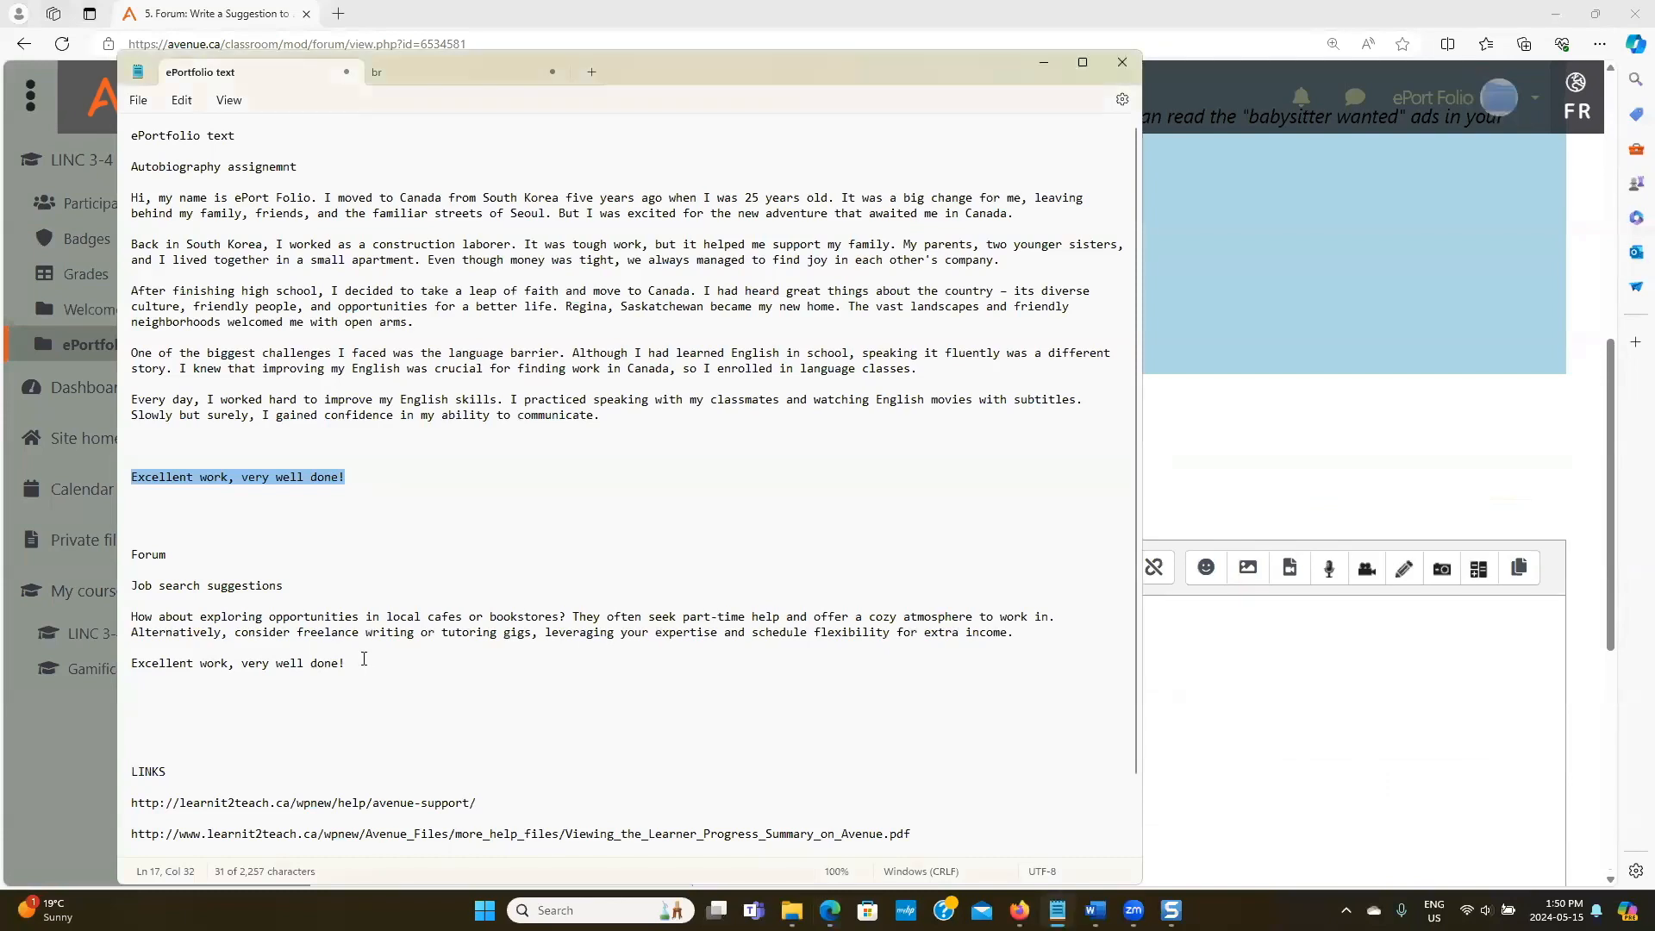
click(362, 669)
drag(1020, 636, 135, 595)
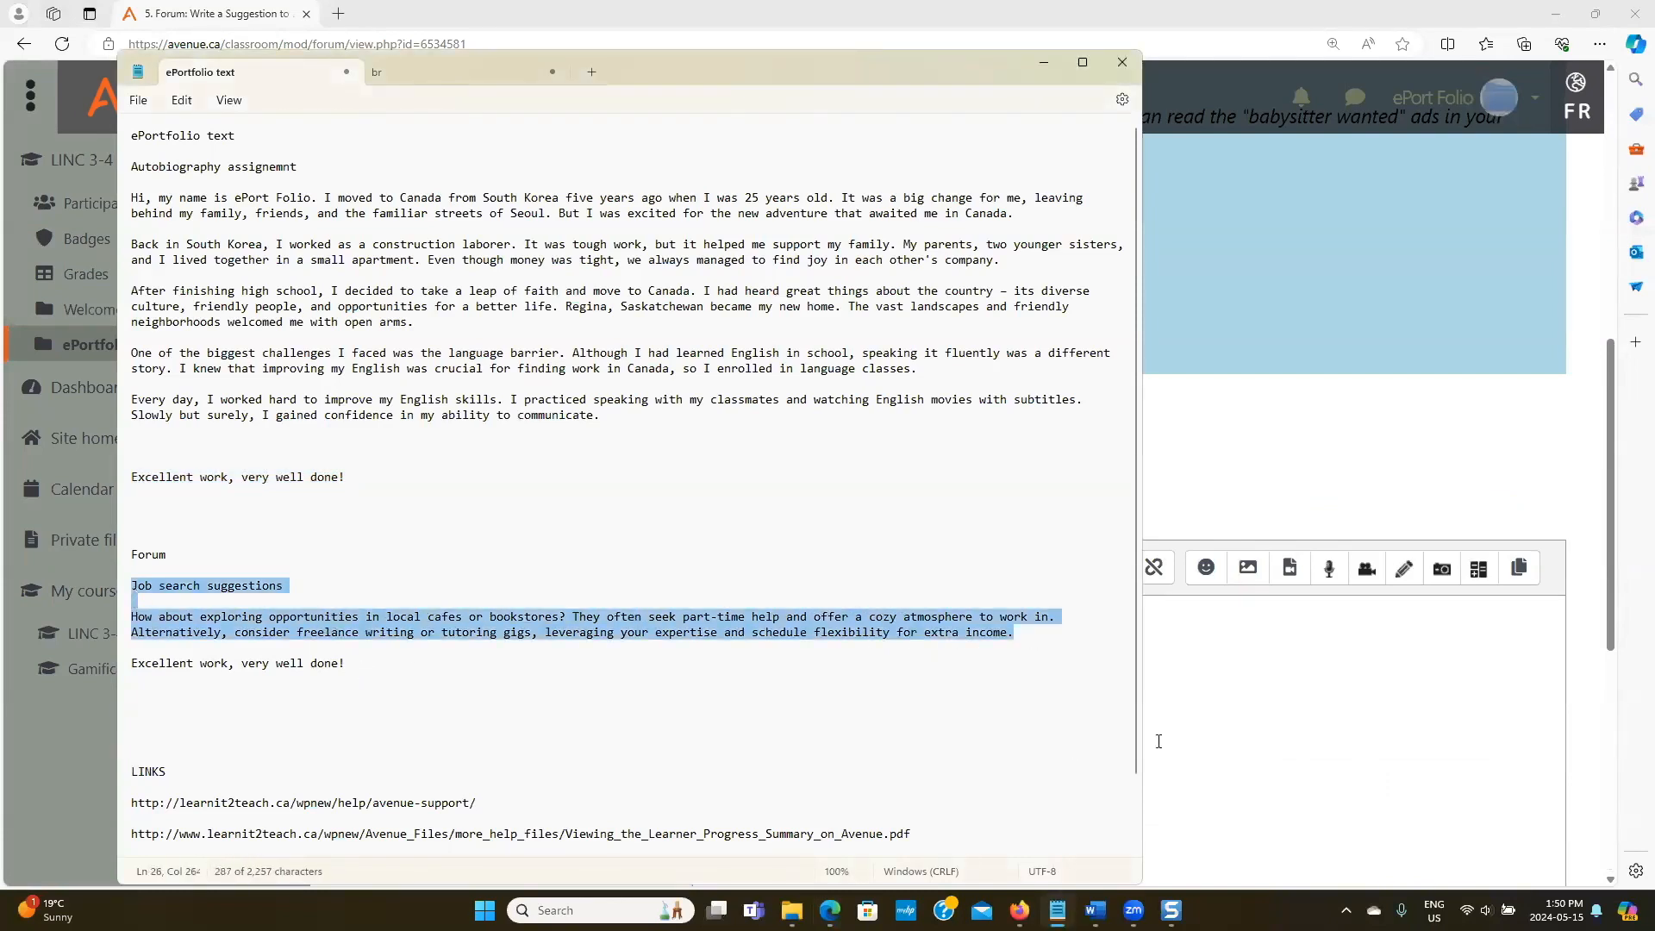
key(ctrl+c)
key(alt+Tab)
click(941, 652)
key(ctrl+v)
Move the heading "Job search suggestions" from the message into the topic's subject.
key(shift+Home)
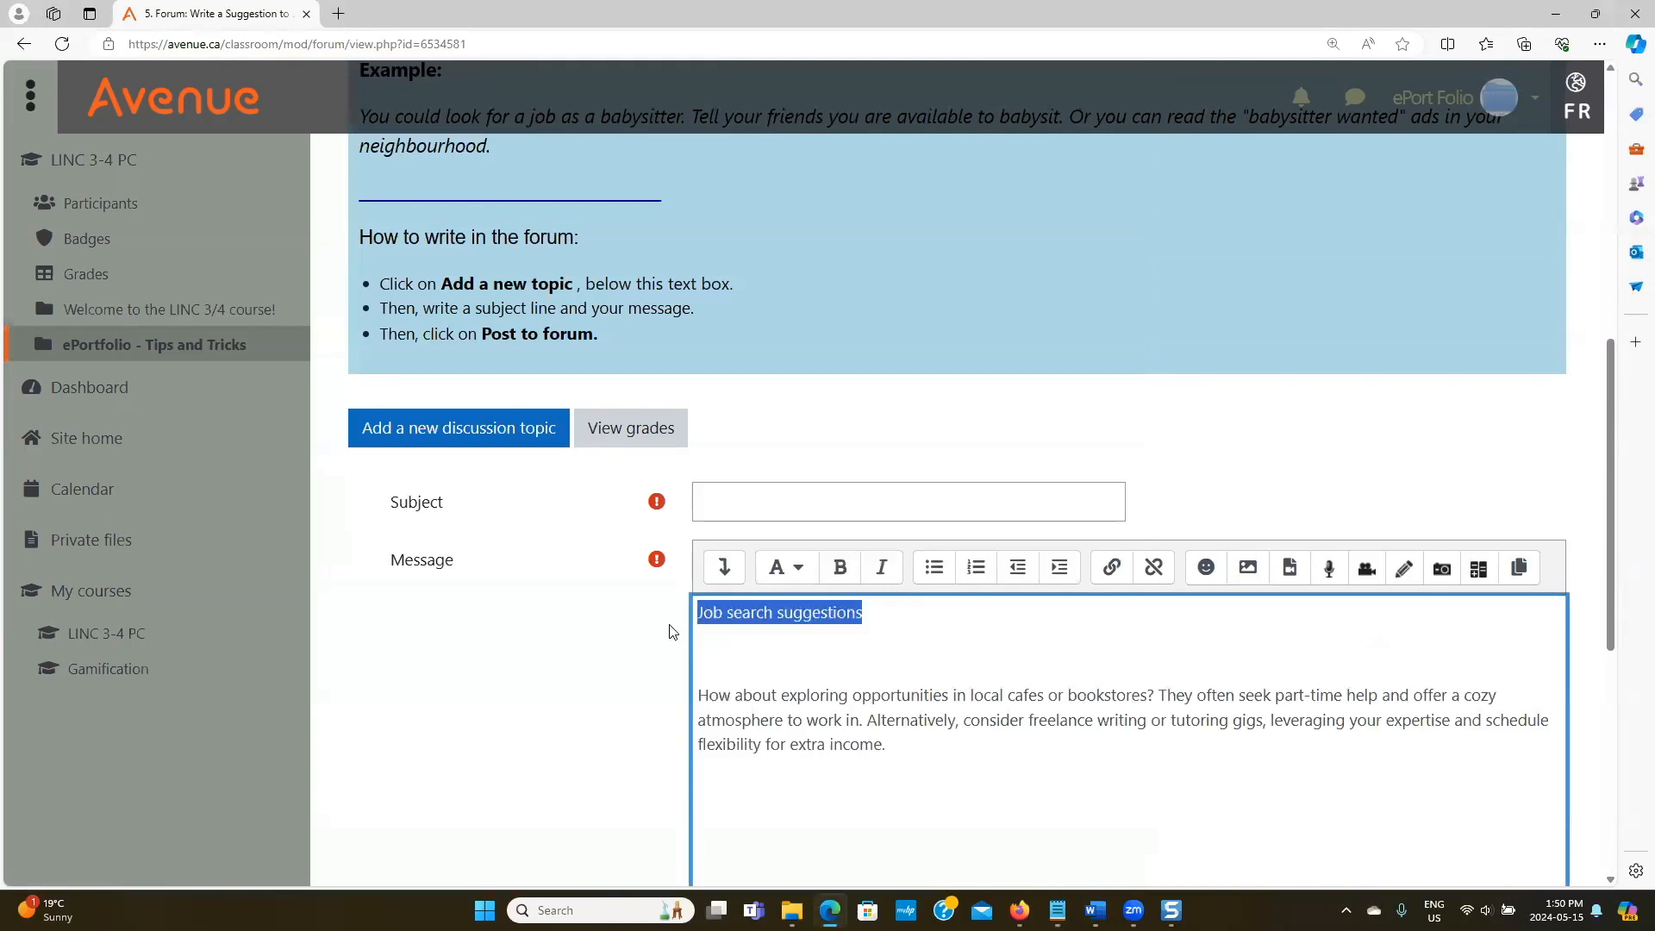
key(ctrl+x)
click(797, 500)
key(ctrl+v)
Remove the blank lines before "How about exploring opportunities" in the message and post the topic to the forum.
click(785, 635)
key(Delete)
key(Delete)
key(Delete)
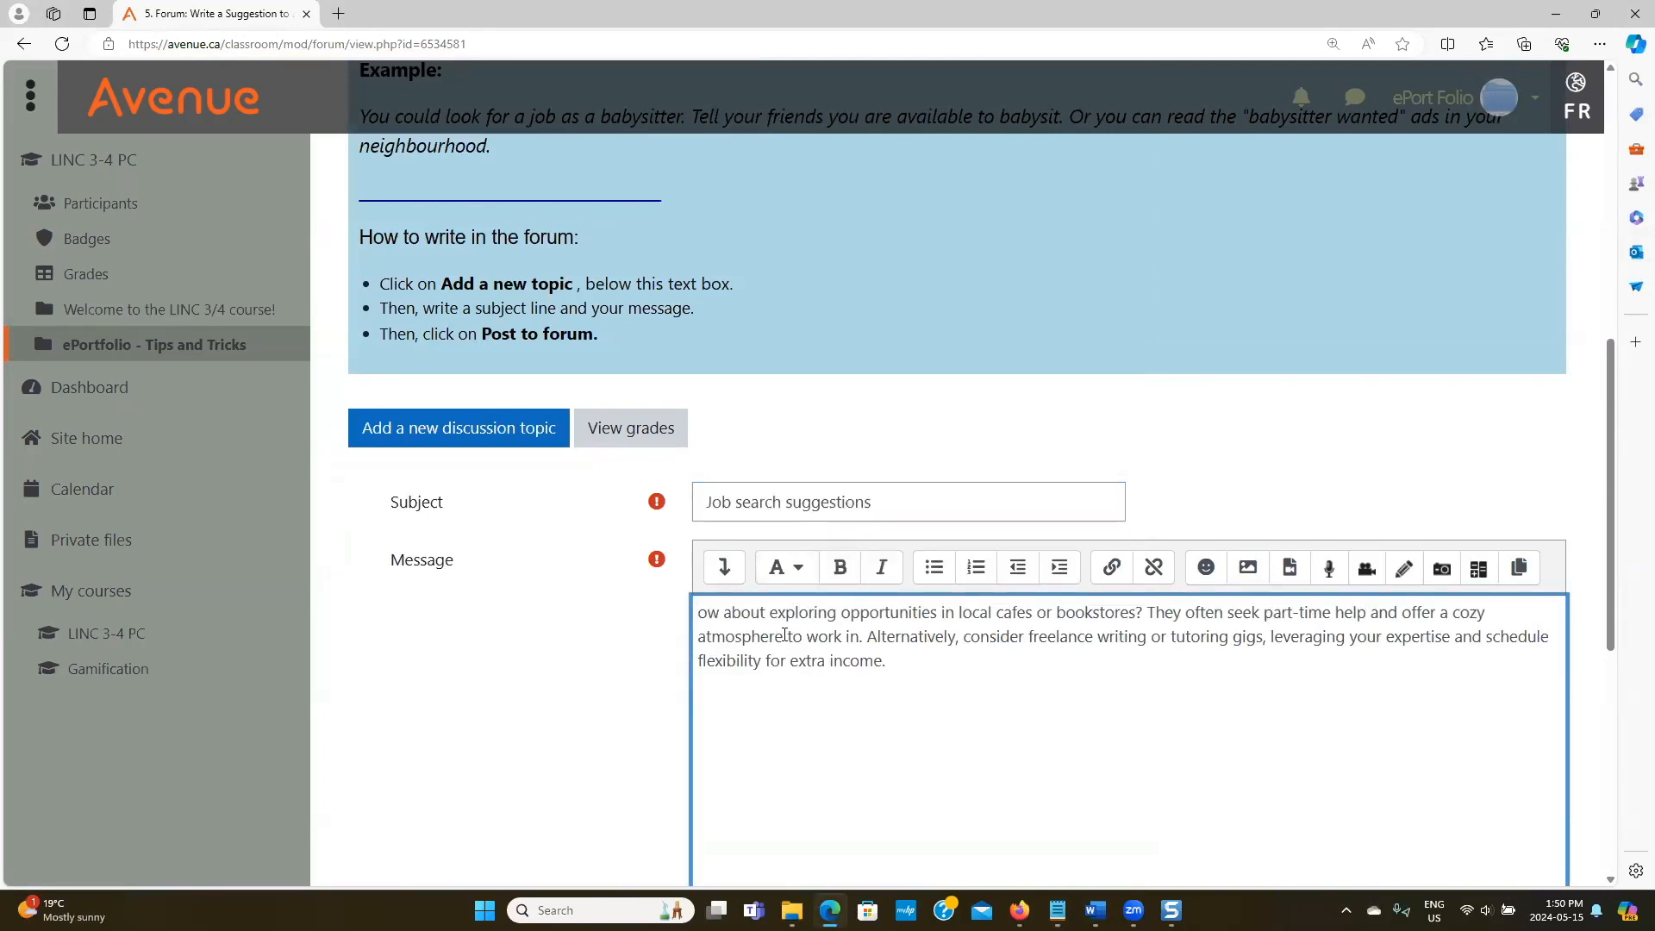
text(H)
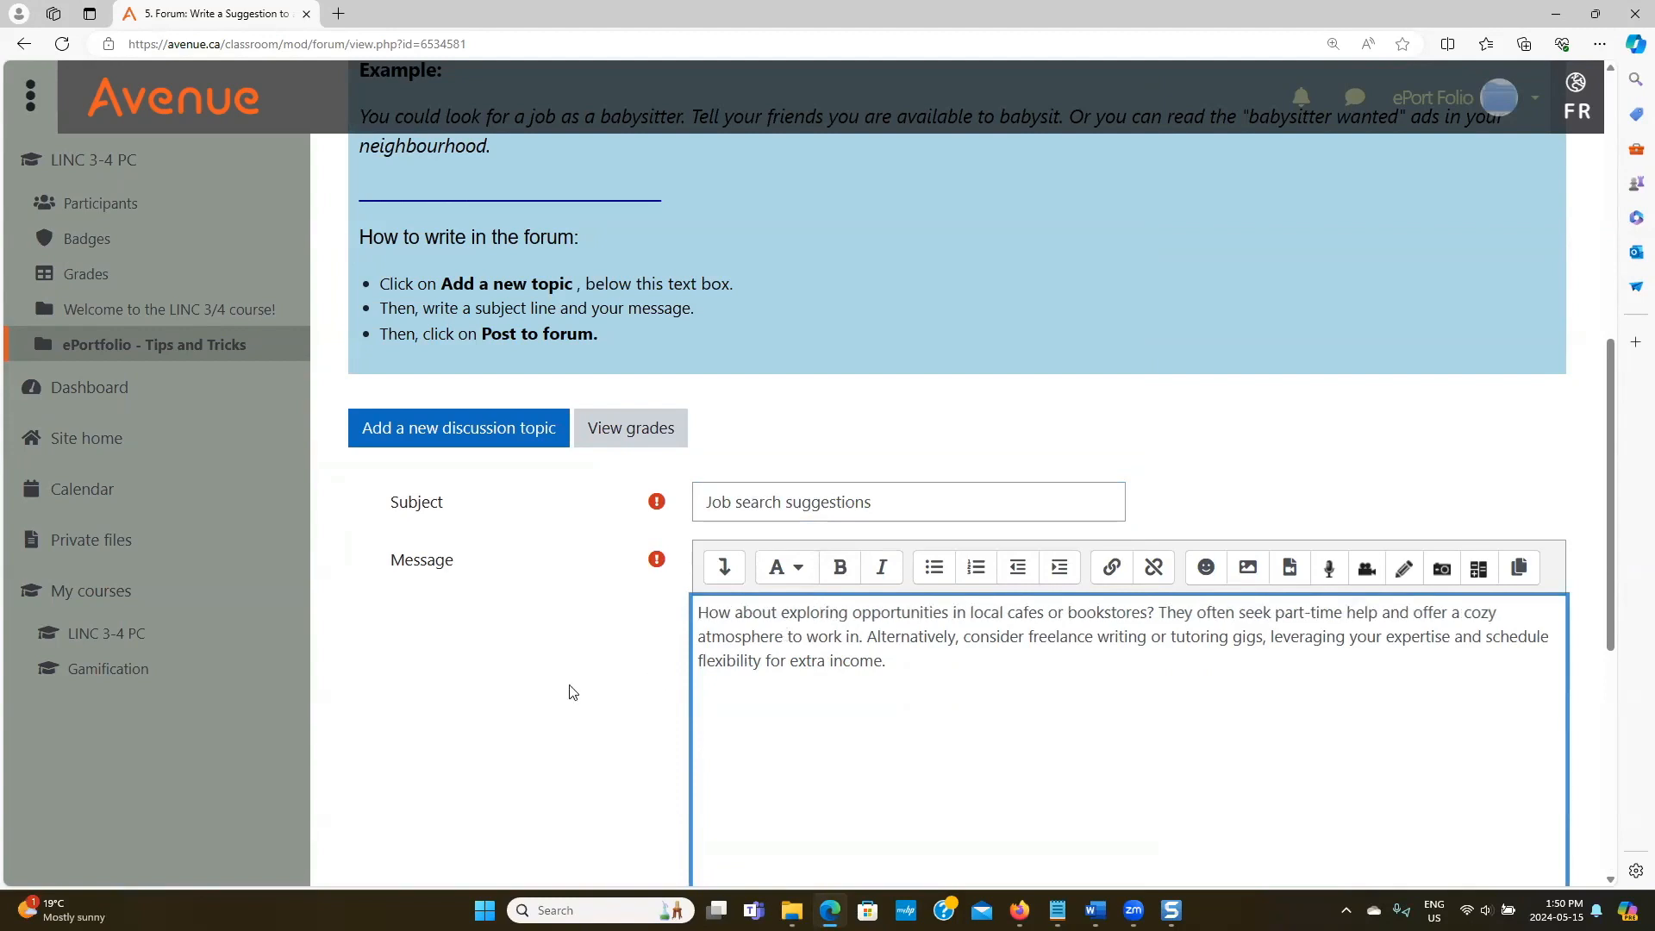
scroll(569, 692, down, 5)
click(755, 472)
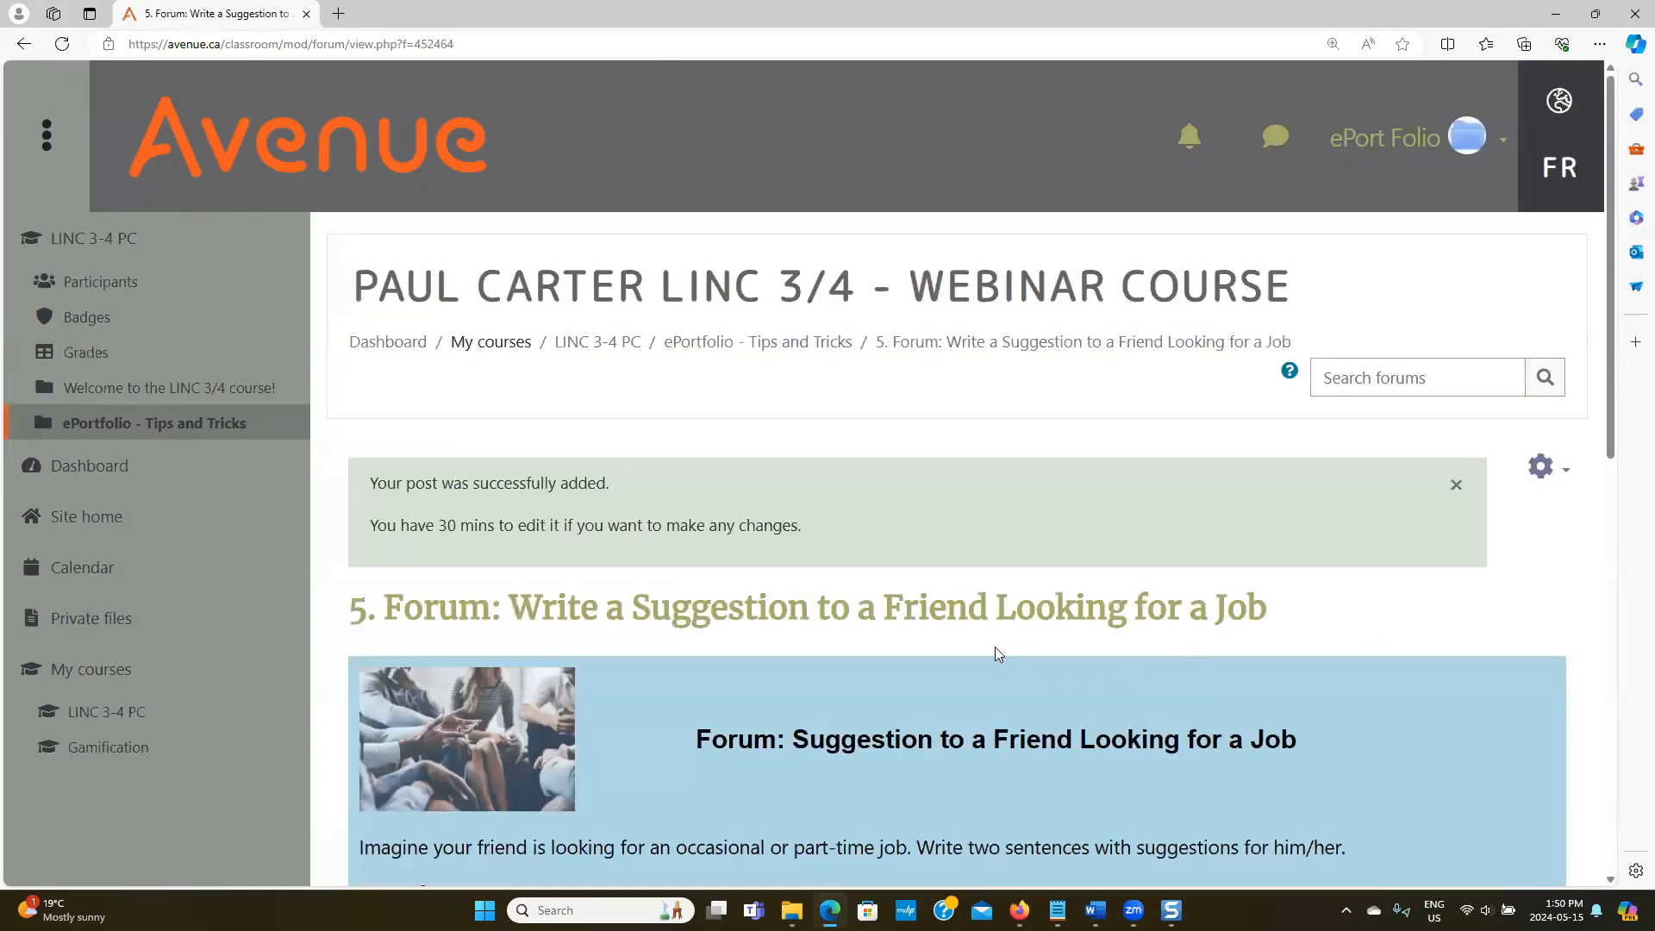
Return to the ePortfolio - Tips and Tricks section and open "6. CLB 4 Speaking Assessment Task: Conversation With a Store Manager".
scroll(995, 649, down, 4)
scroll(859, 405, up, 4)
click(734, 343)
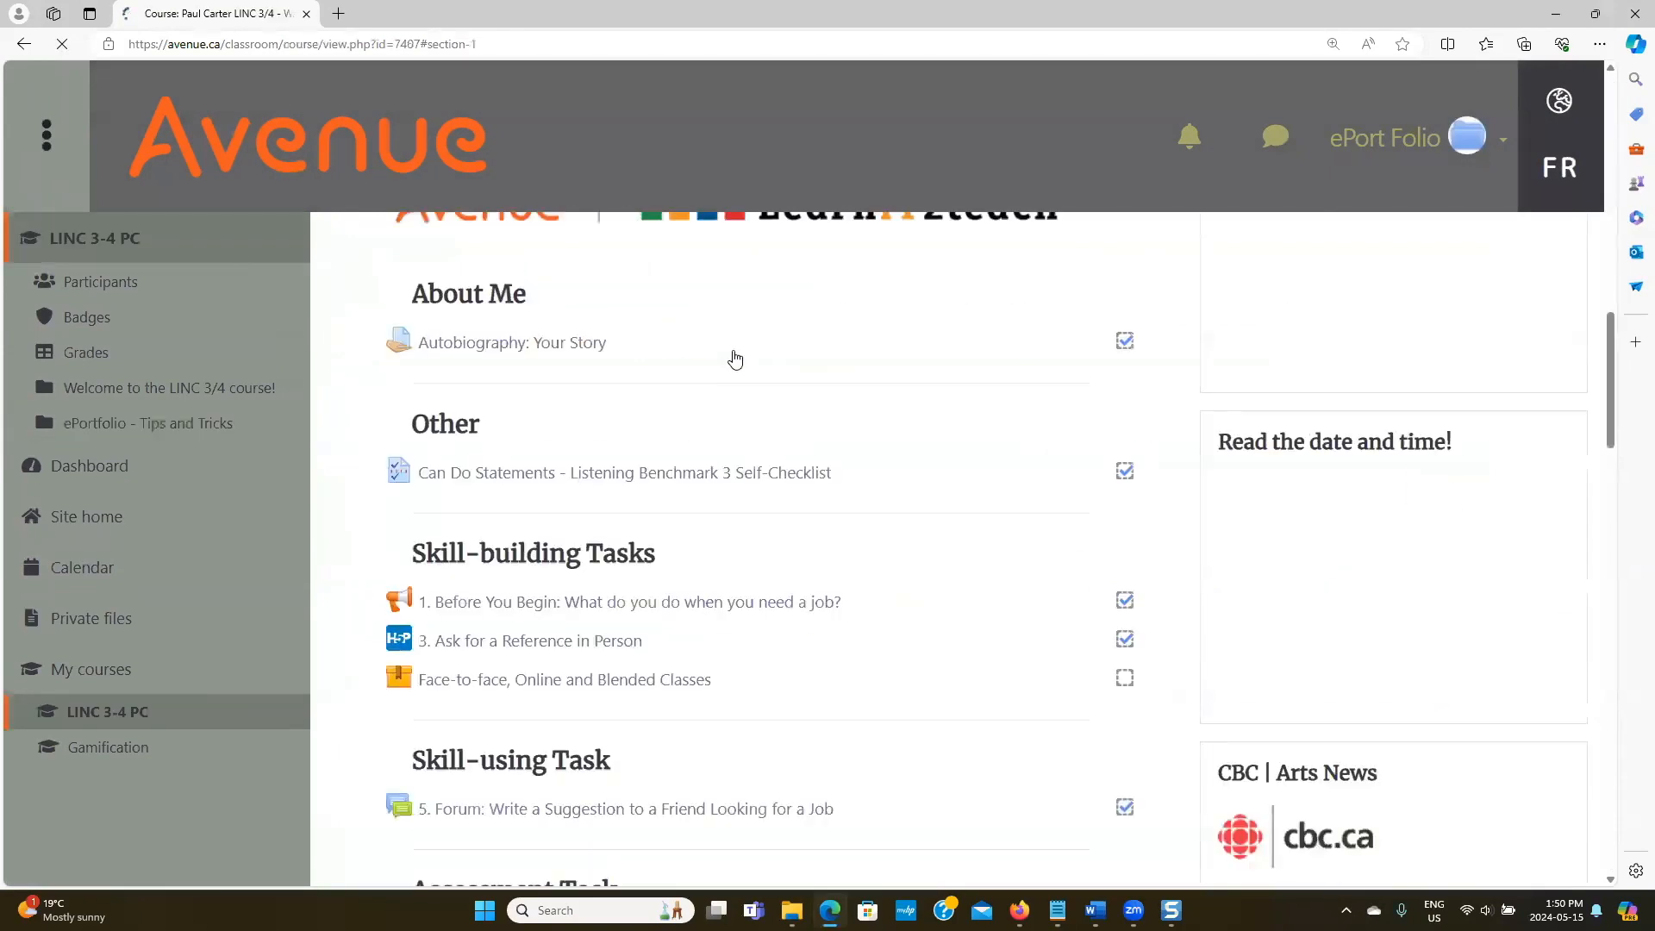
scroll(735, 417, down, 3)
click(610, 443)
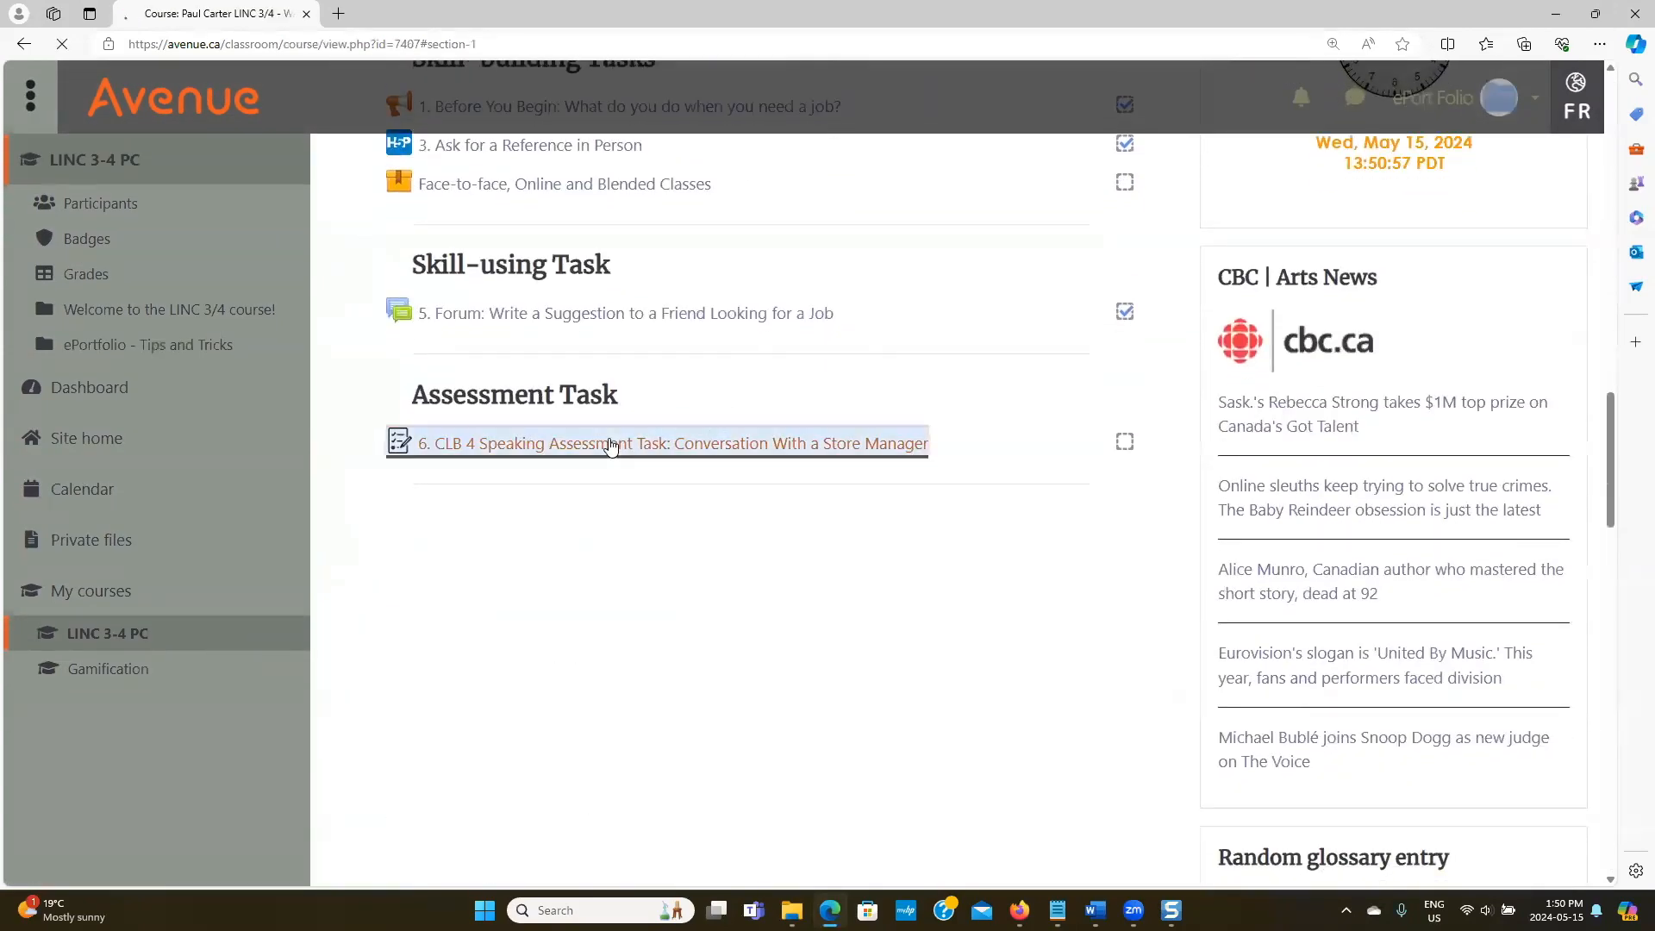
Start the timed attempt of the speaking assessment quiz.
scroll(824, 533, down, 3)
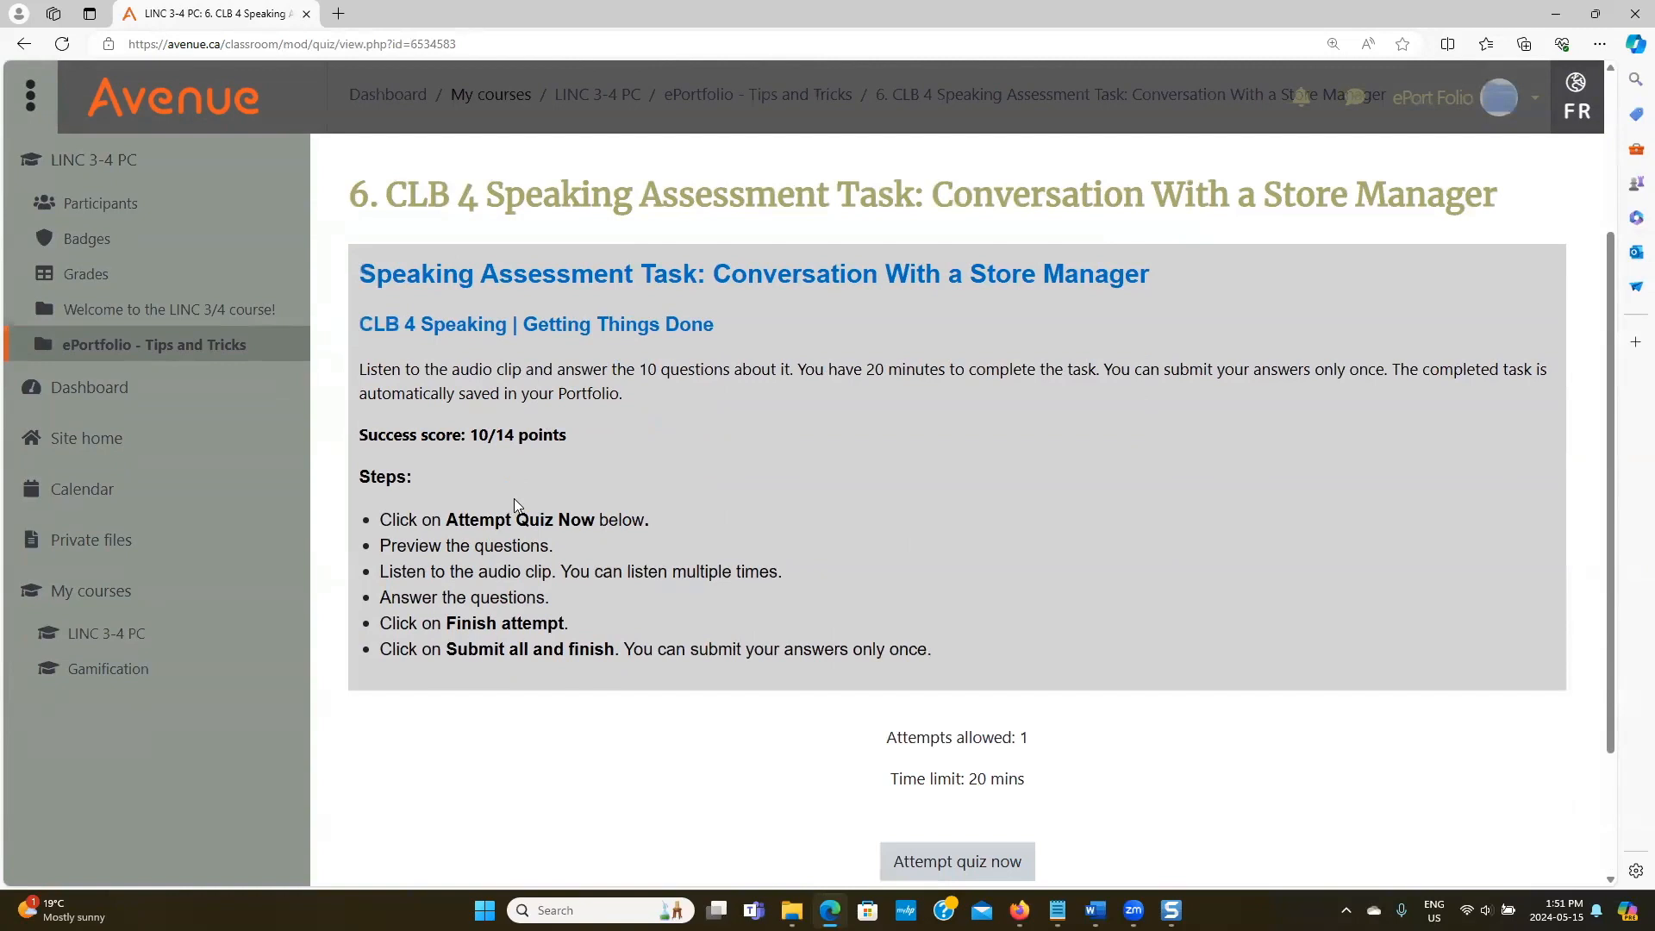
scroll(917, 606, down, 2)
click(954, 681)
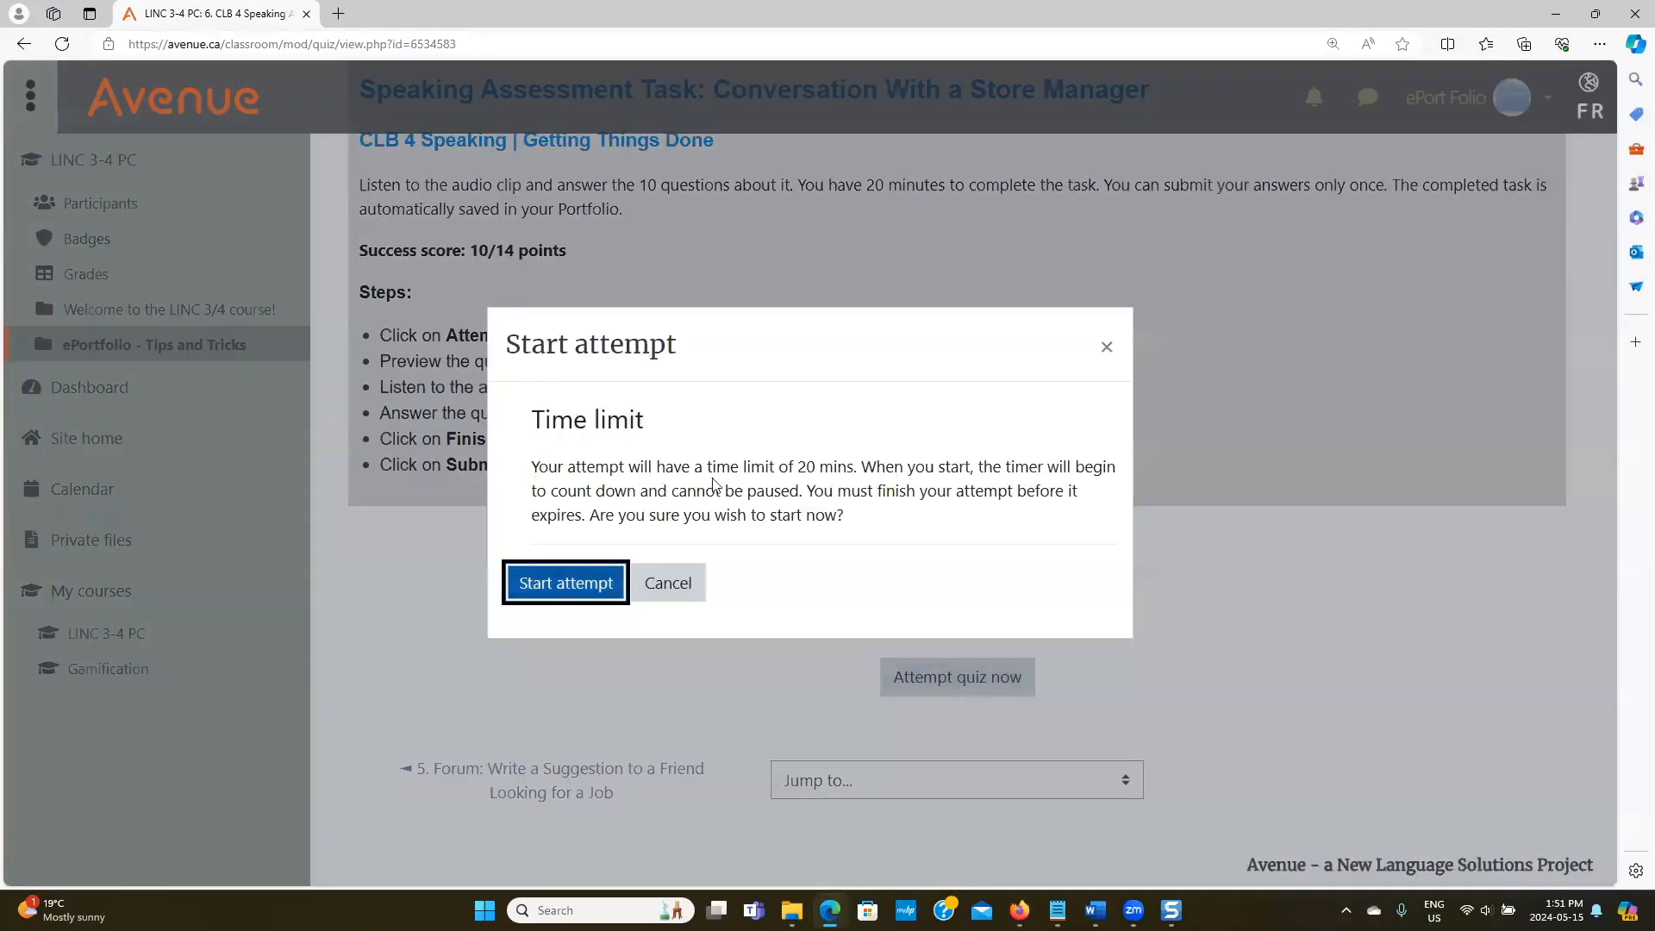
click(550, 591)
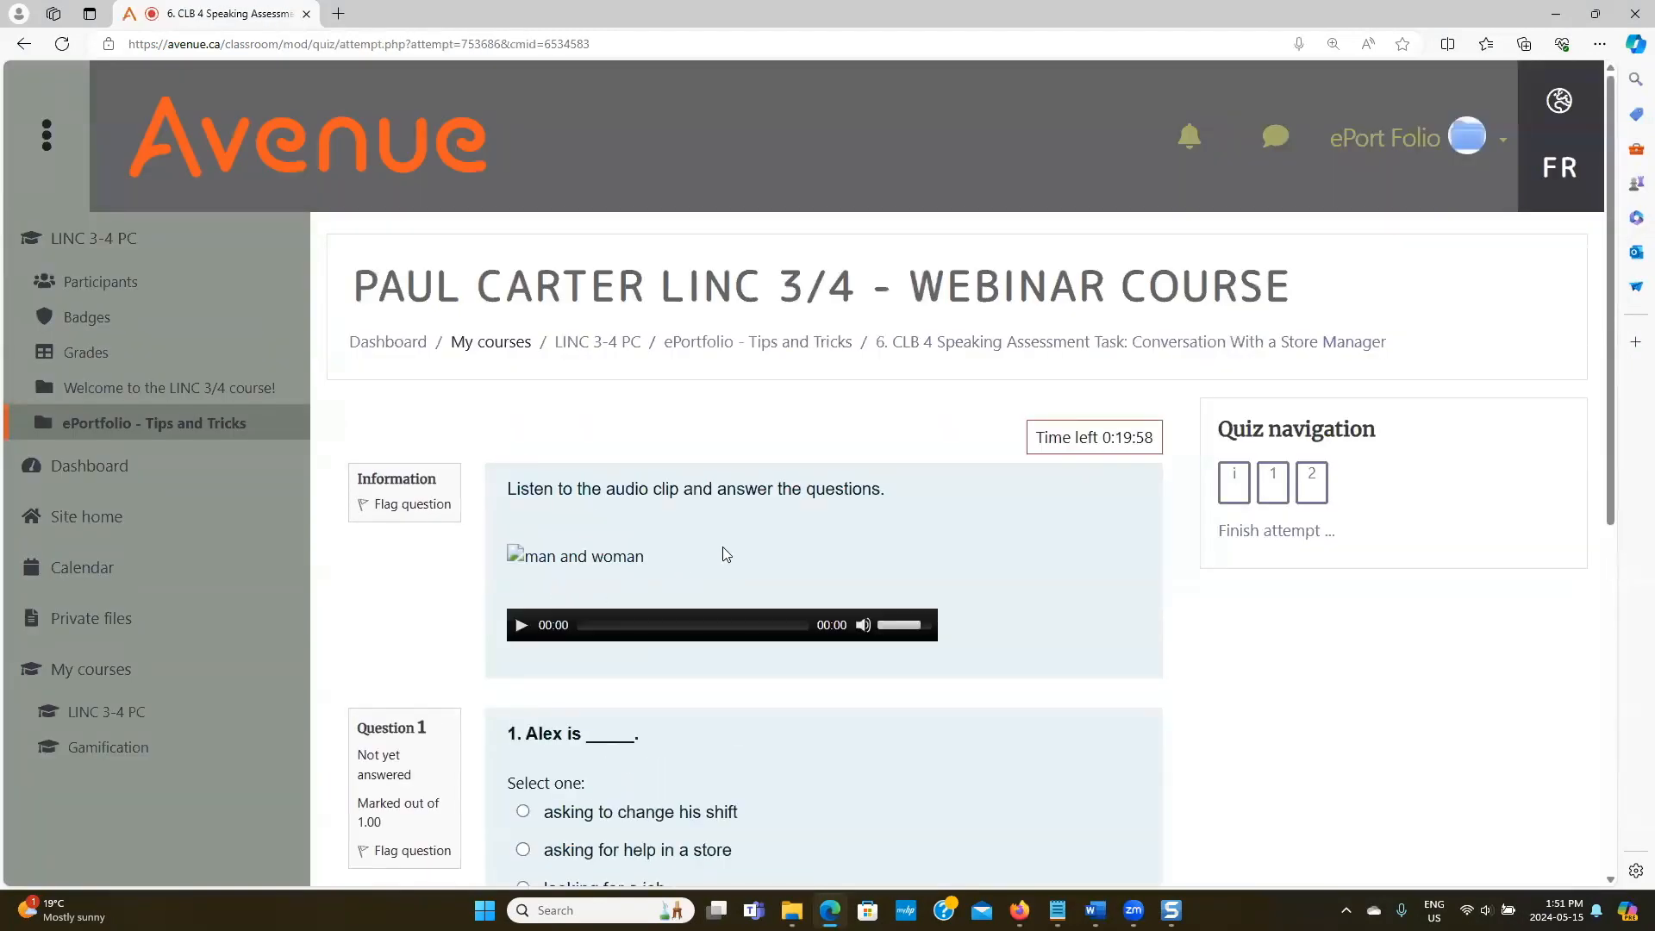
Answer question 1, "Alex is", with "looking for a job".
scroll(714, 552, down, 1)
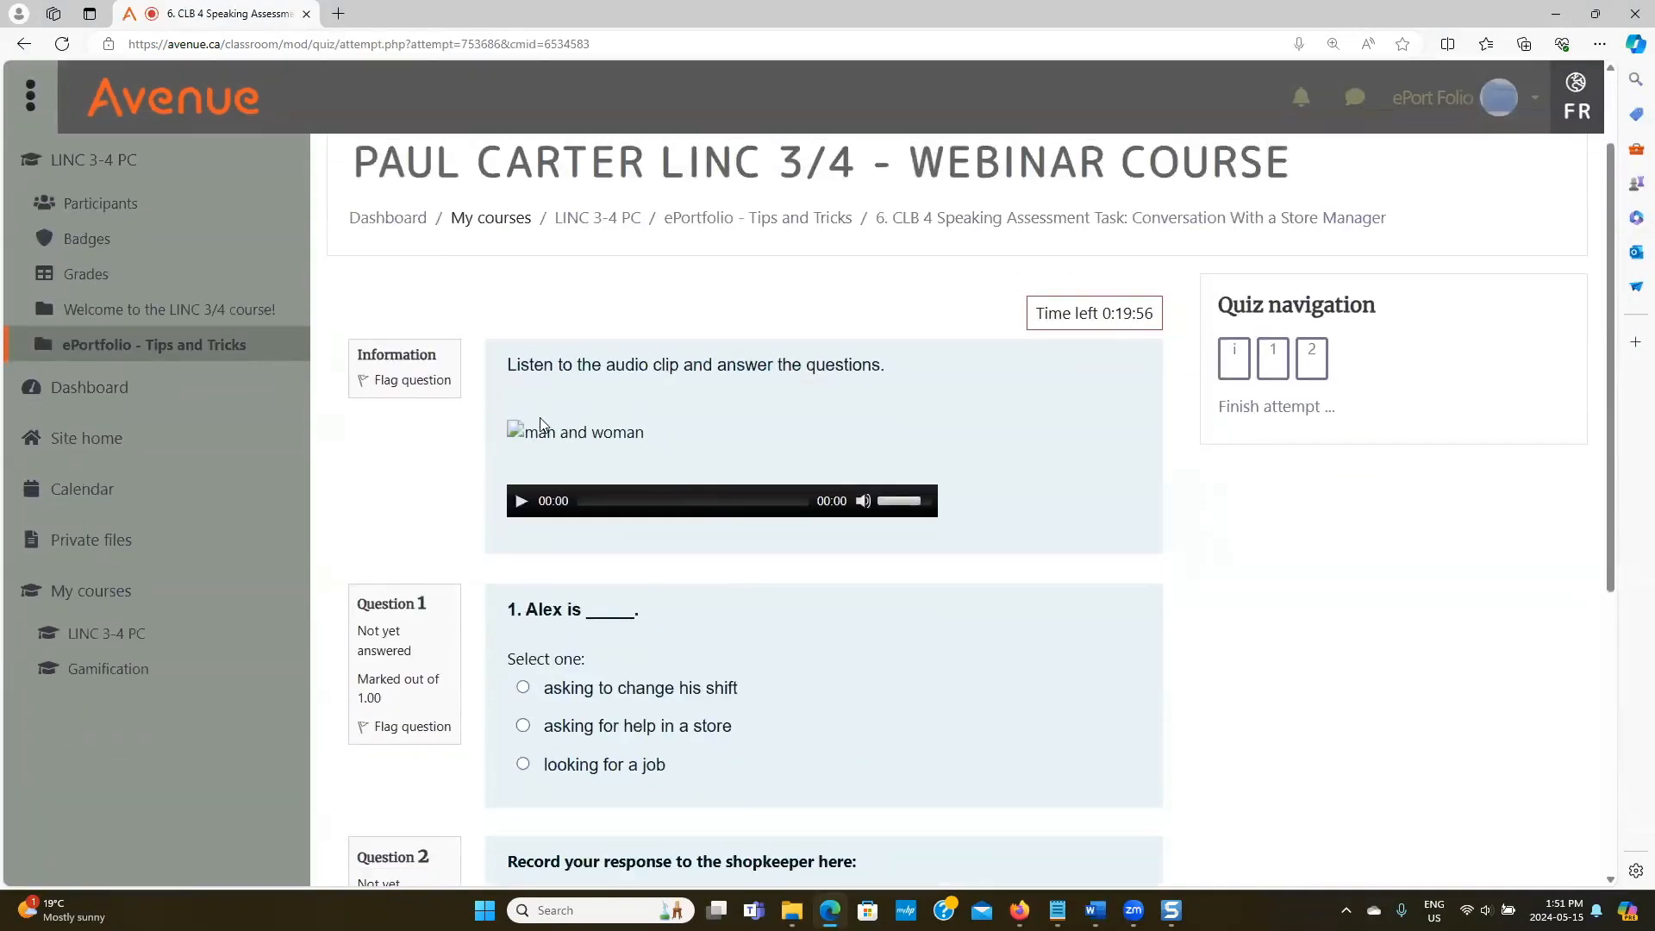
scroll(622, 433, down, 1)
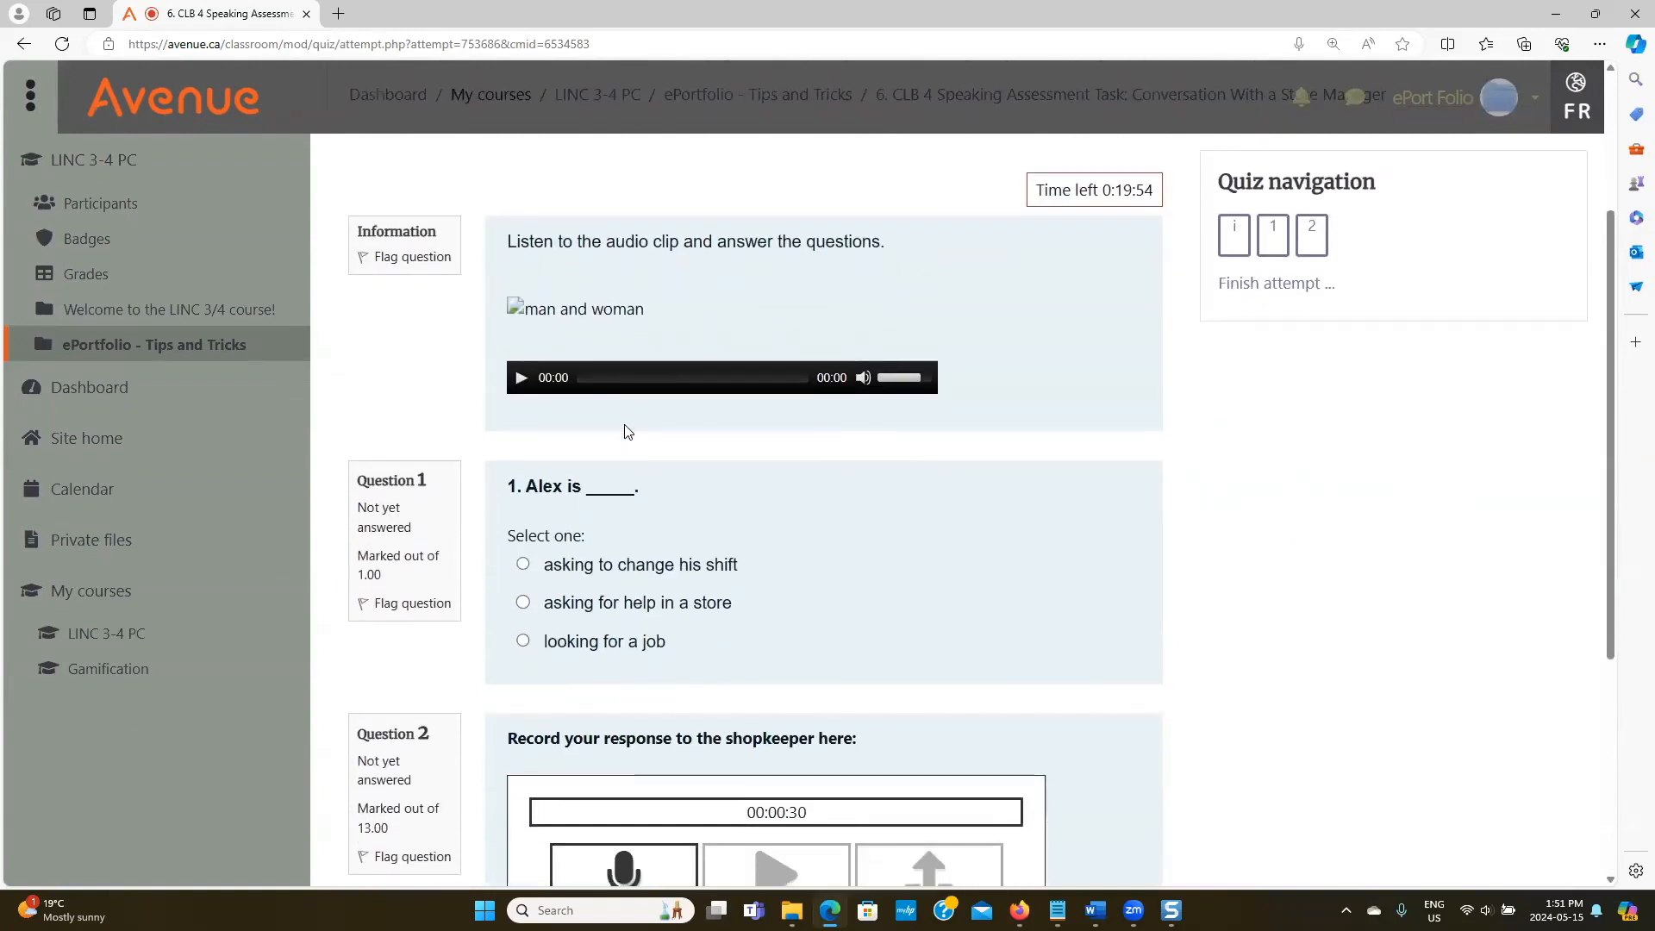
scroll(636, 433, down, 1)
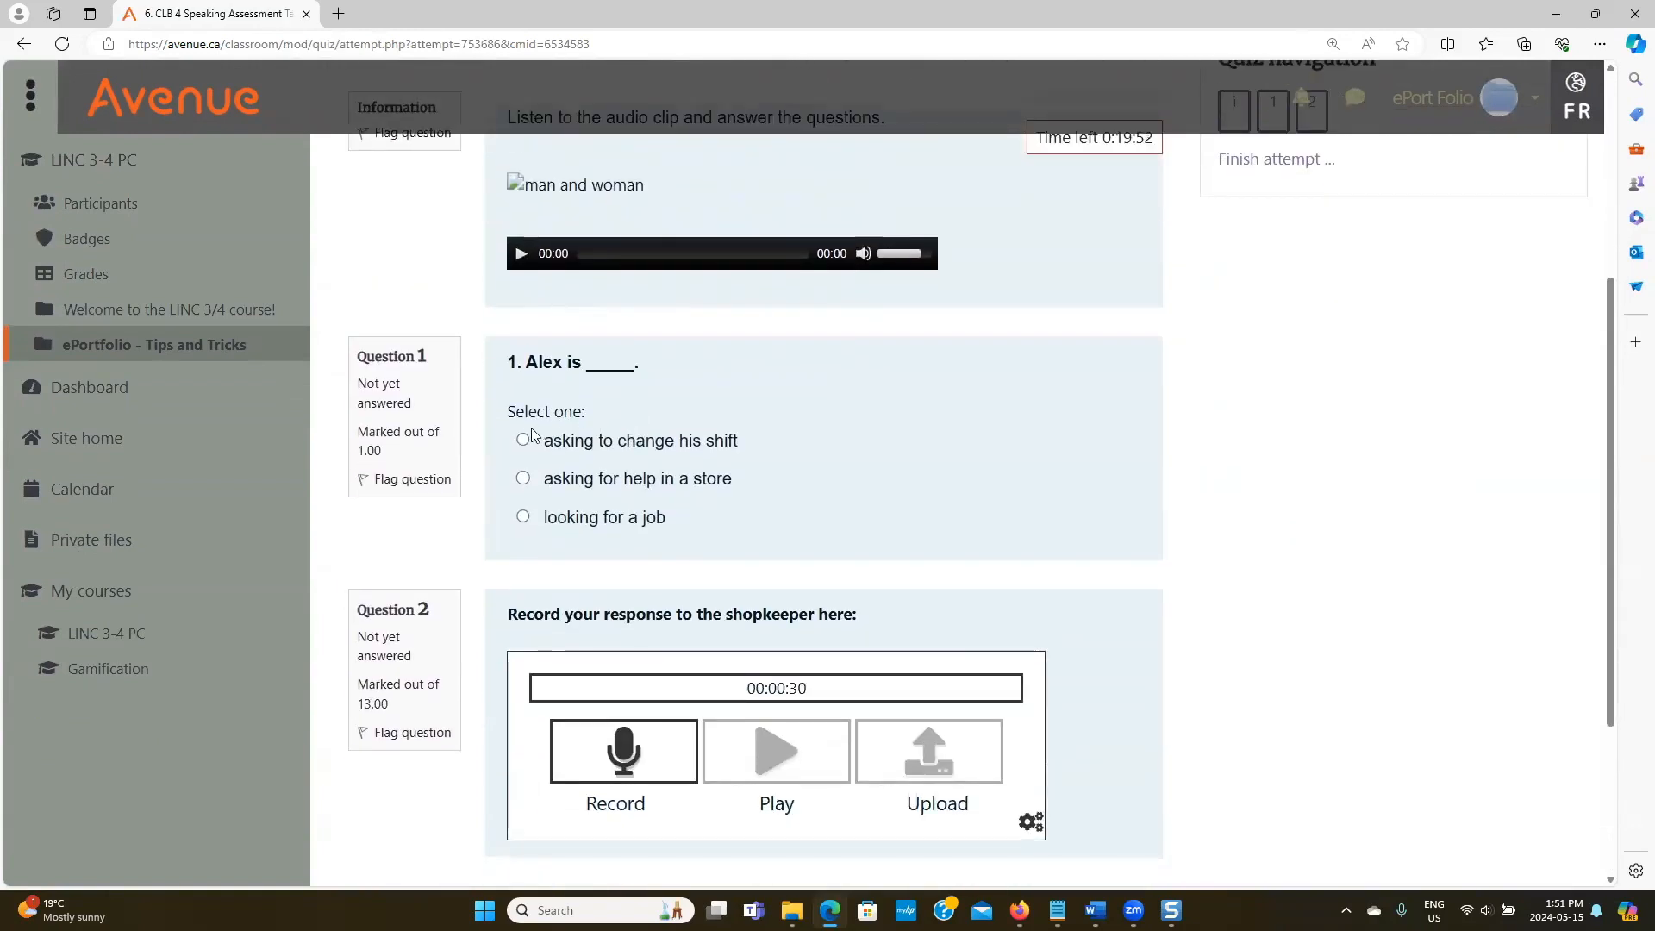
click(523, 518)
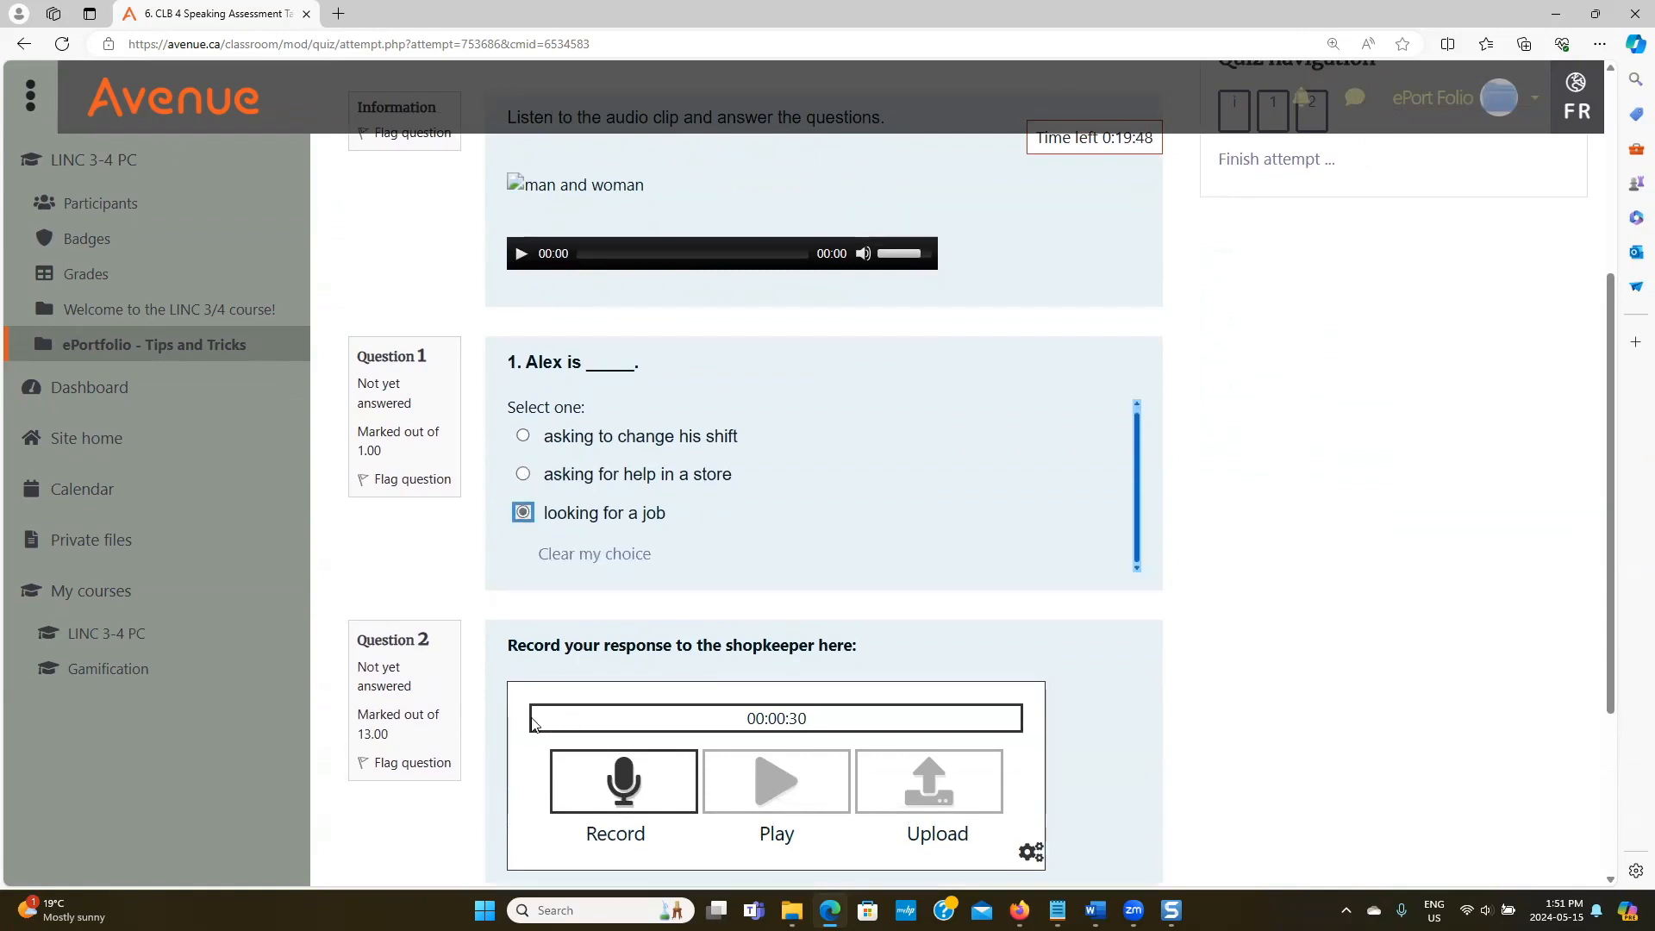
Record a short spoken response to the shopkeeper for question 2.
scroll(532, 722, down, 2)
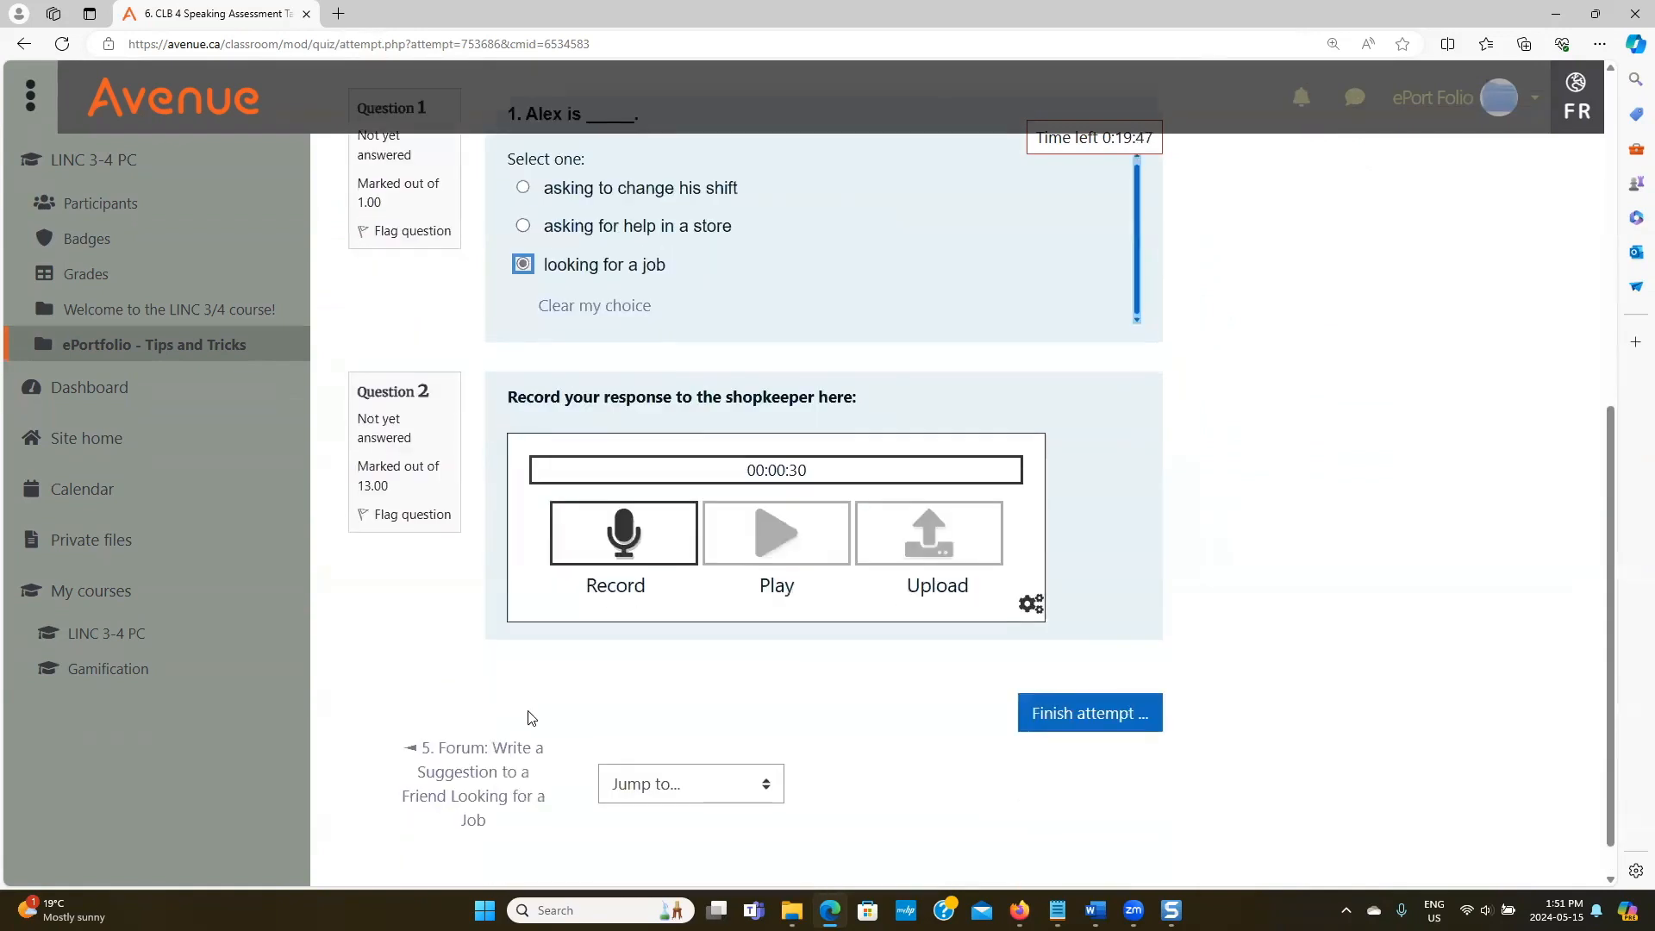
click(632, 539)
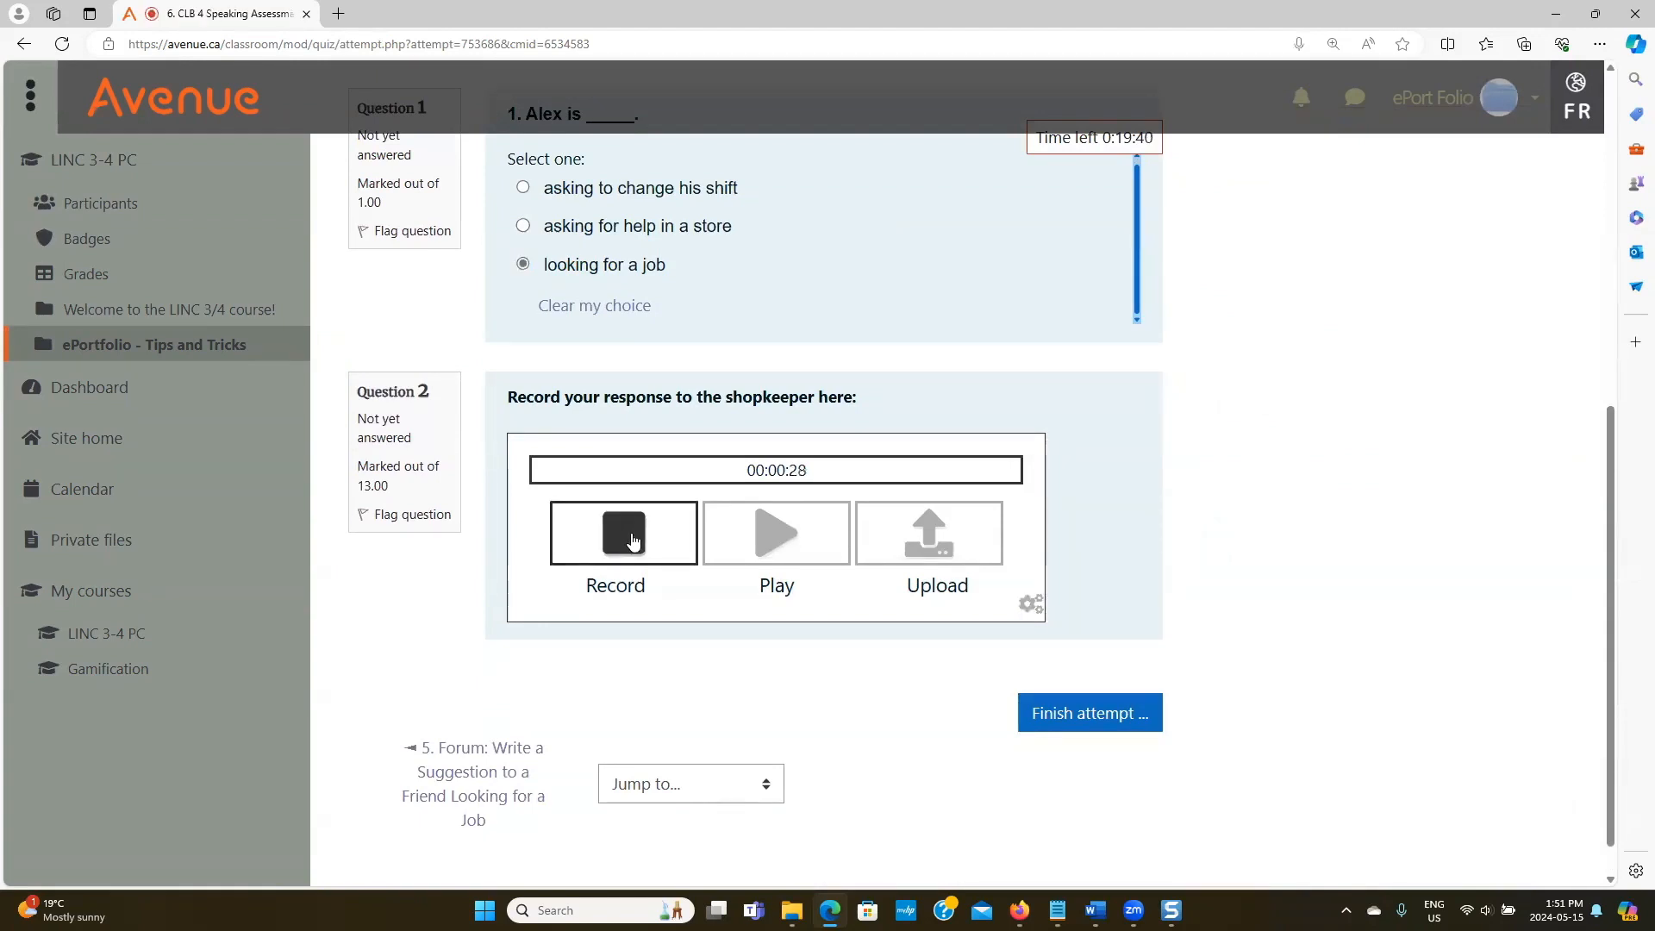
click(632, 539)
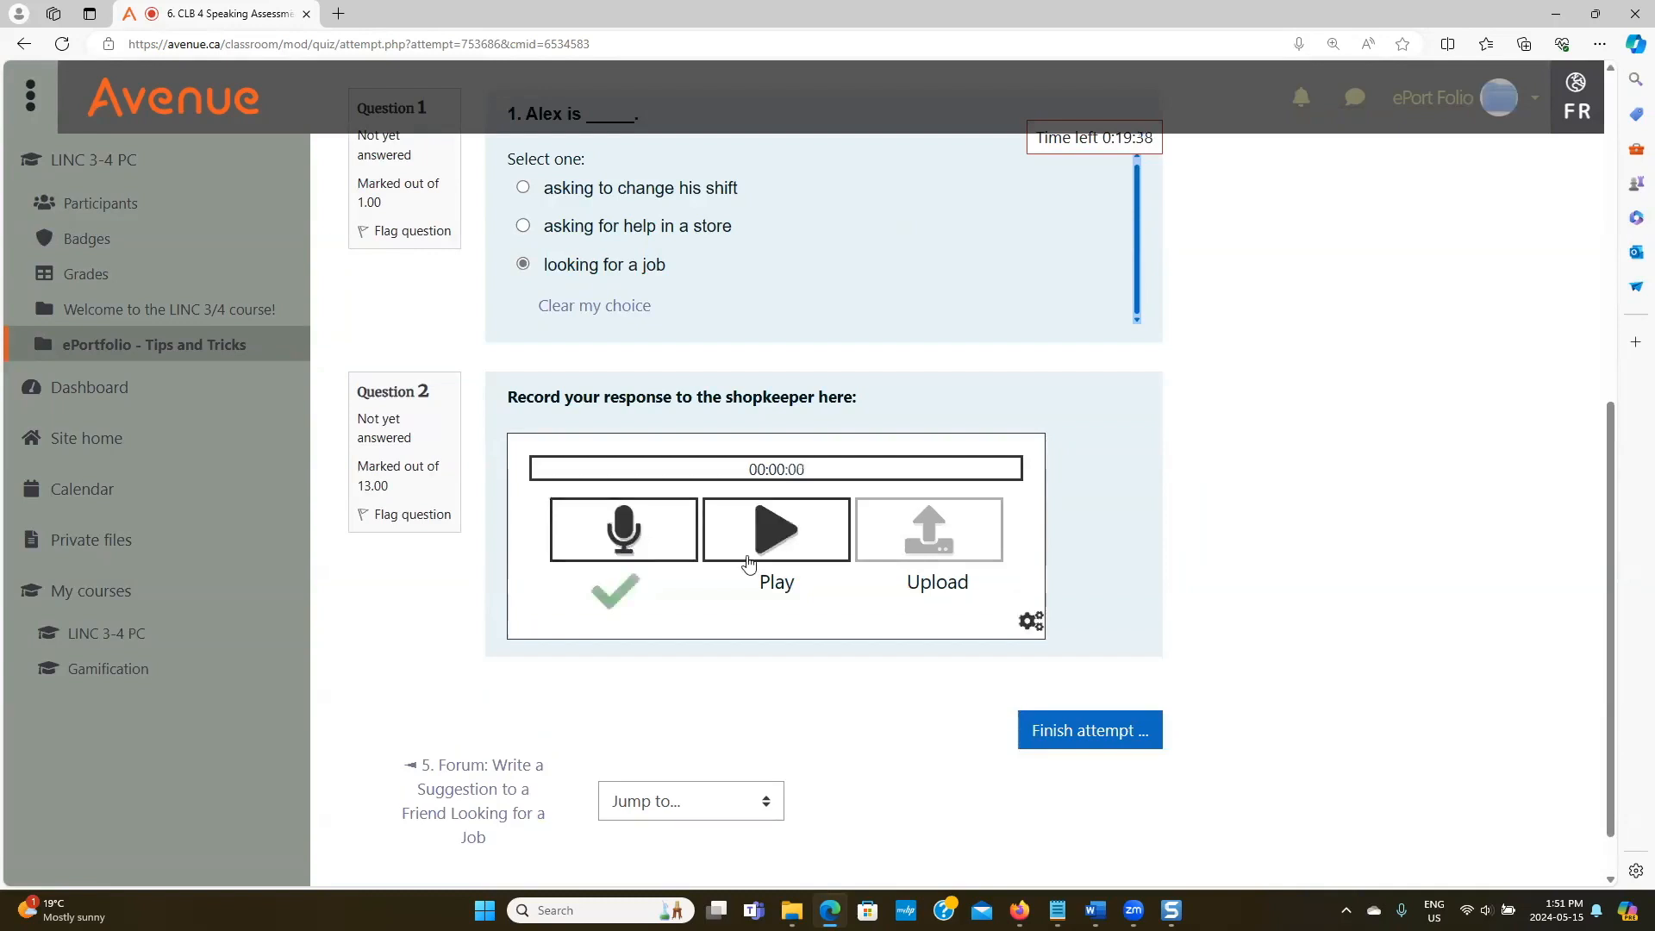
Play back the recorded response to the shopkeeper and upload it as the answer to question 2.
click(778, 536)
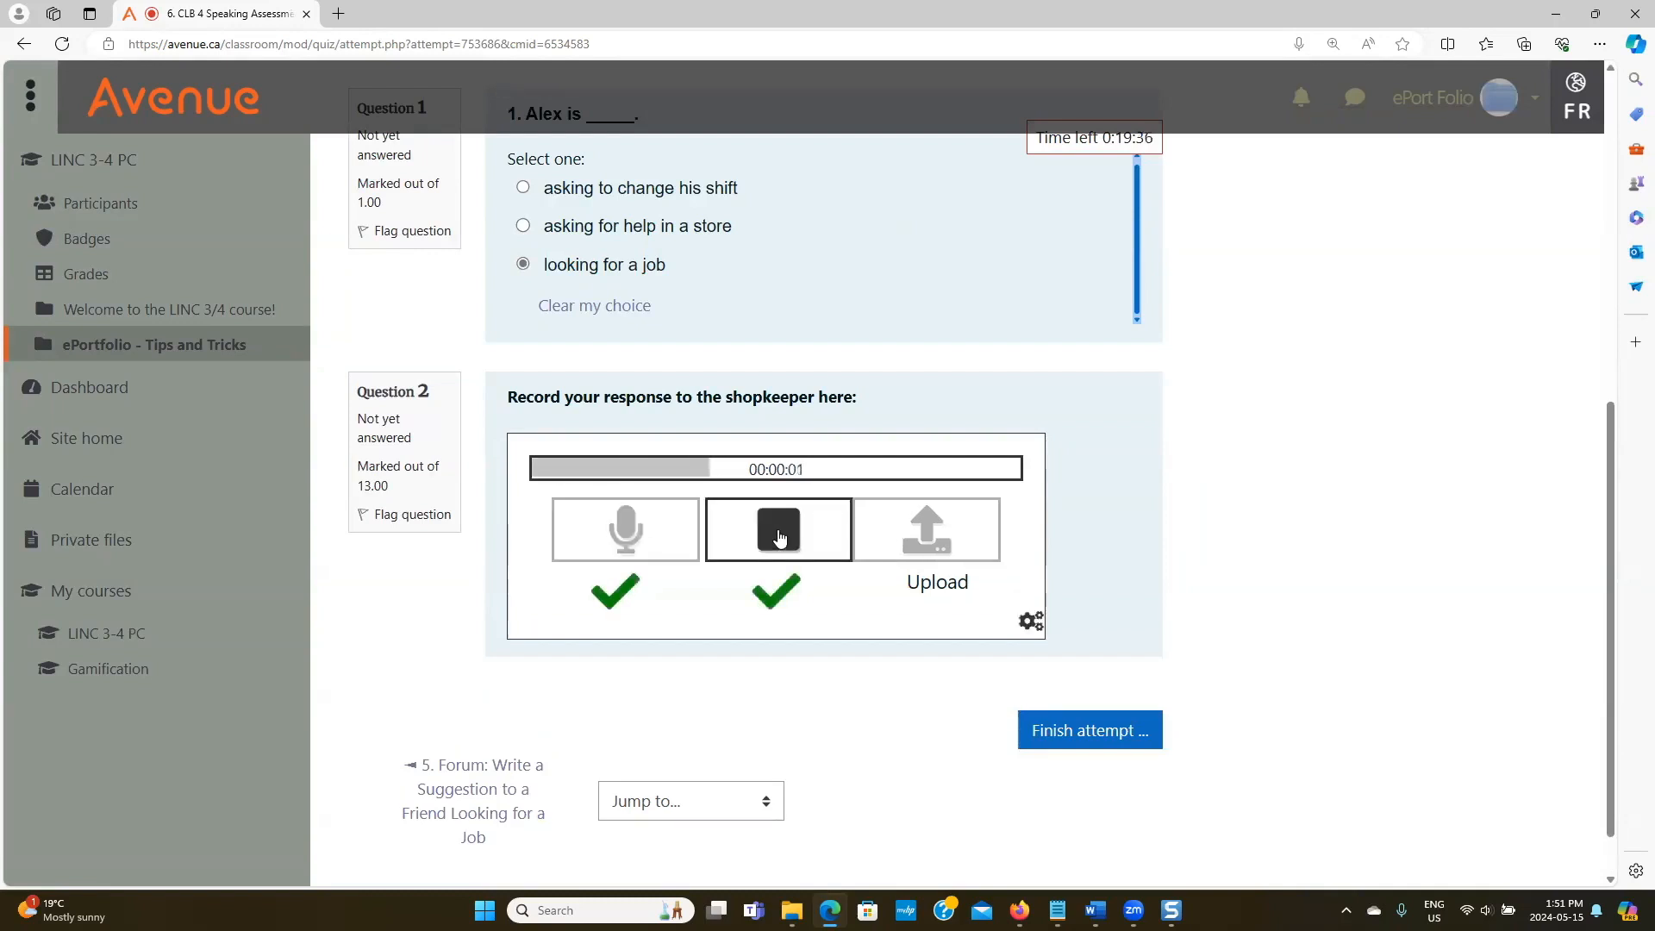
click(915, 537)
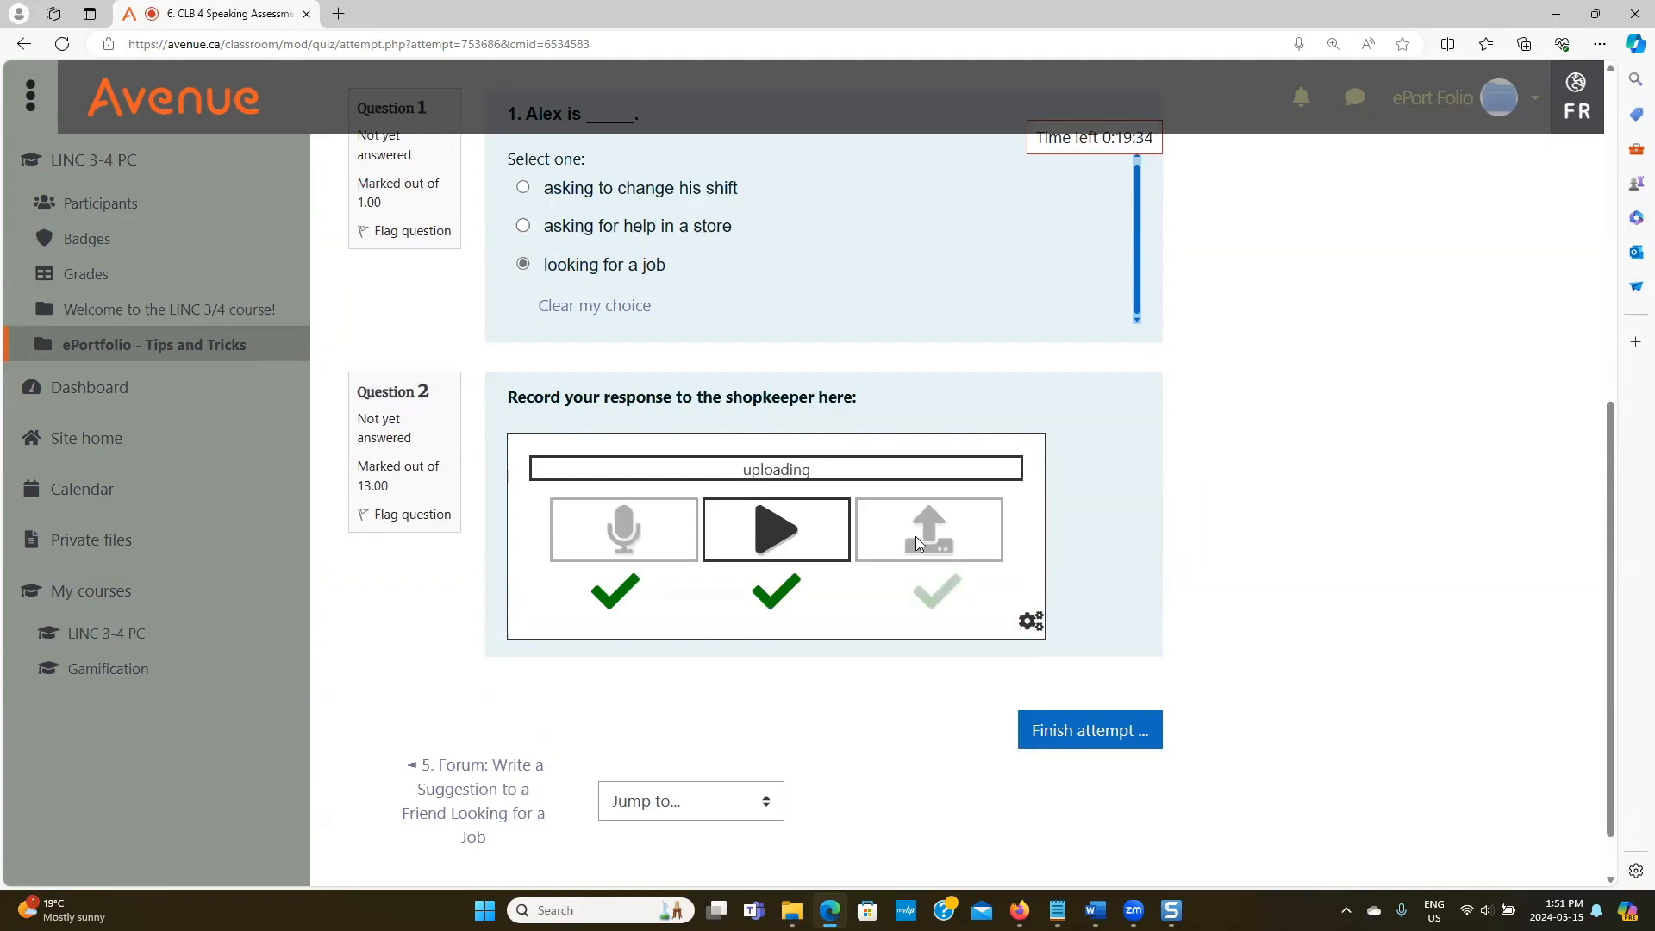
Finish the speaking assessment attempt, submit all answers, and look through the attempt review.
click(1086, 730)
scroll(1151, 669, down, 3)
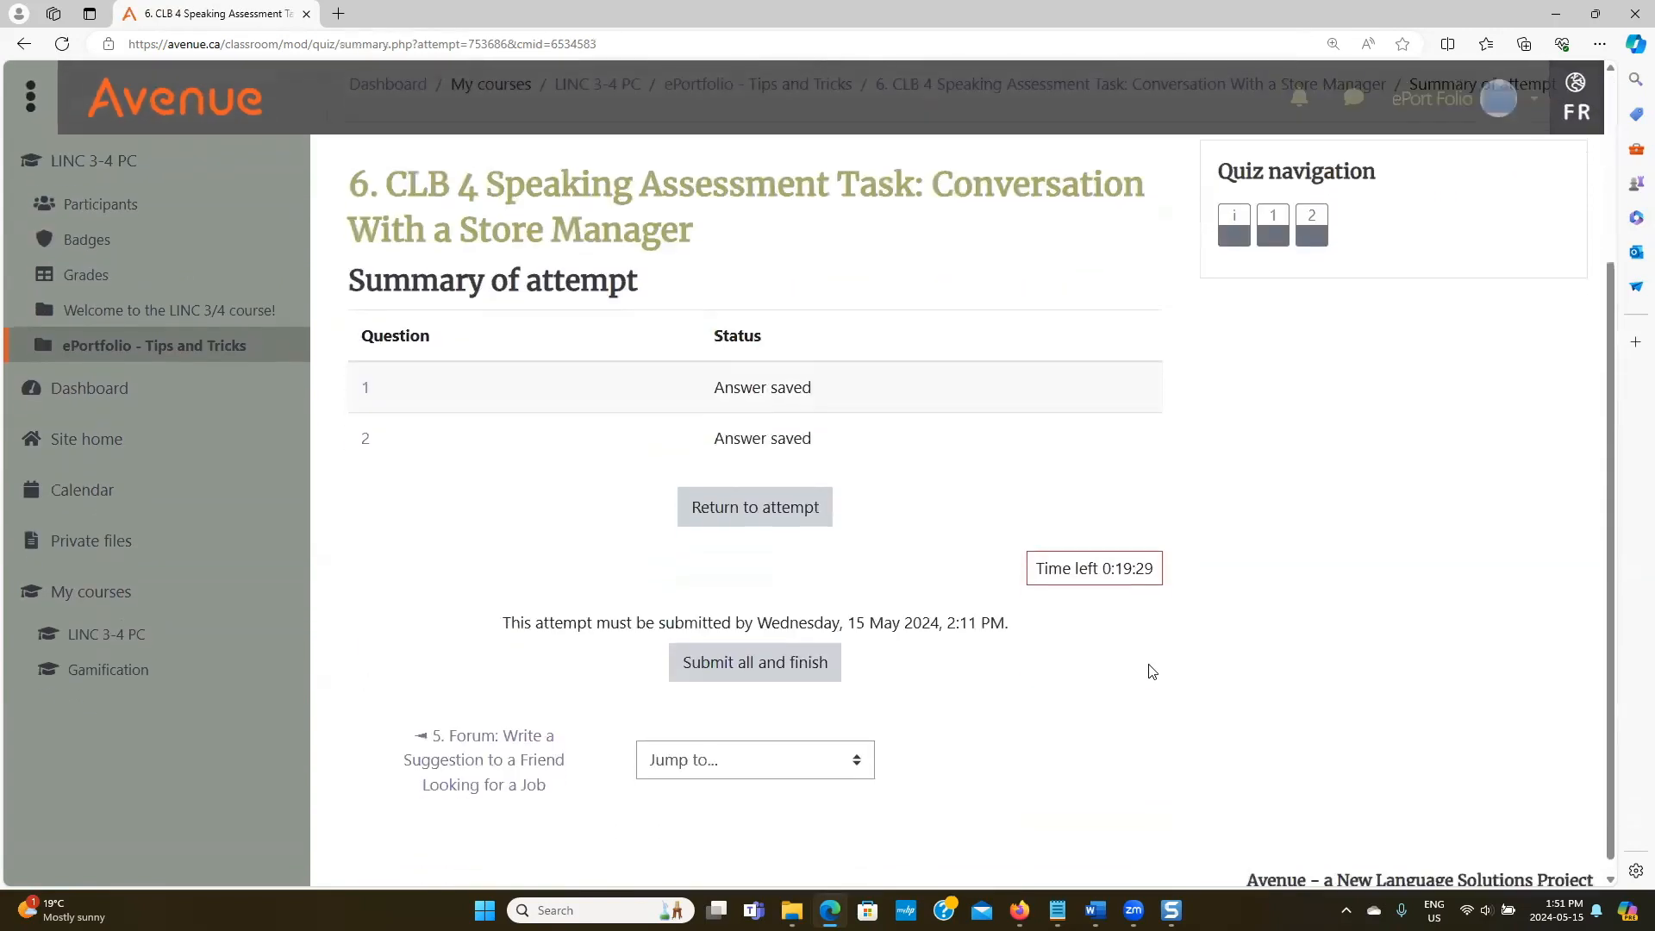
click(742, 669)
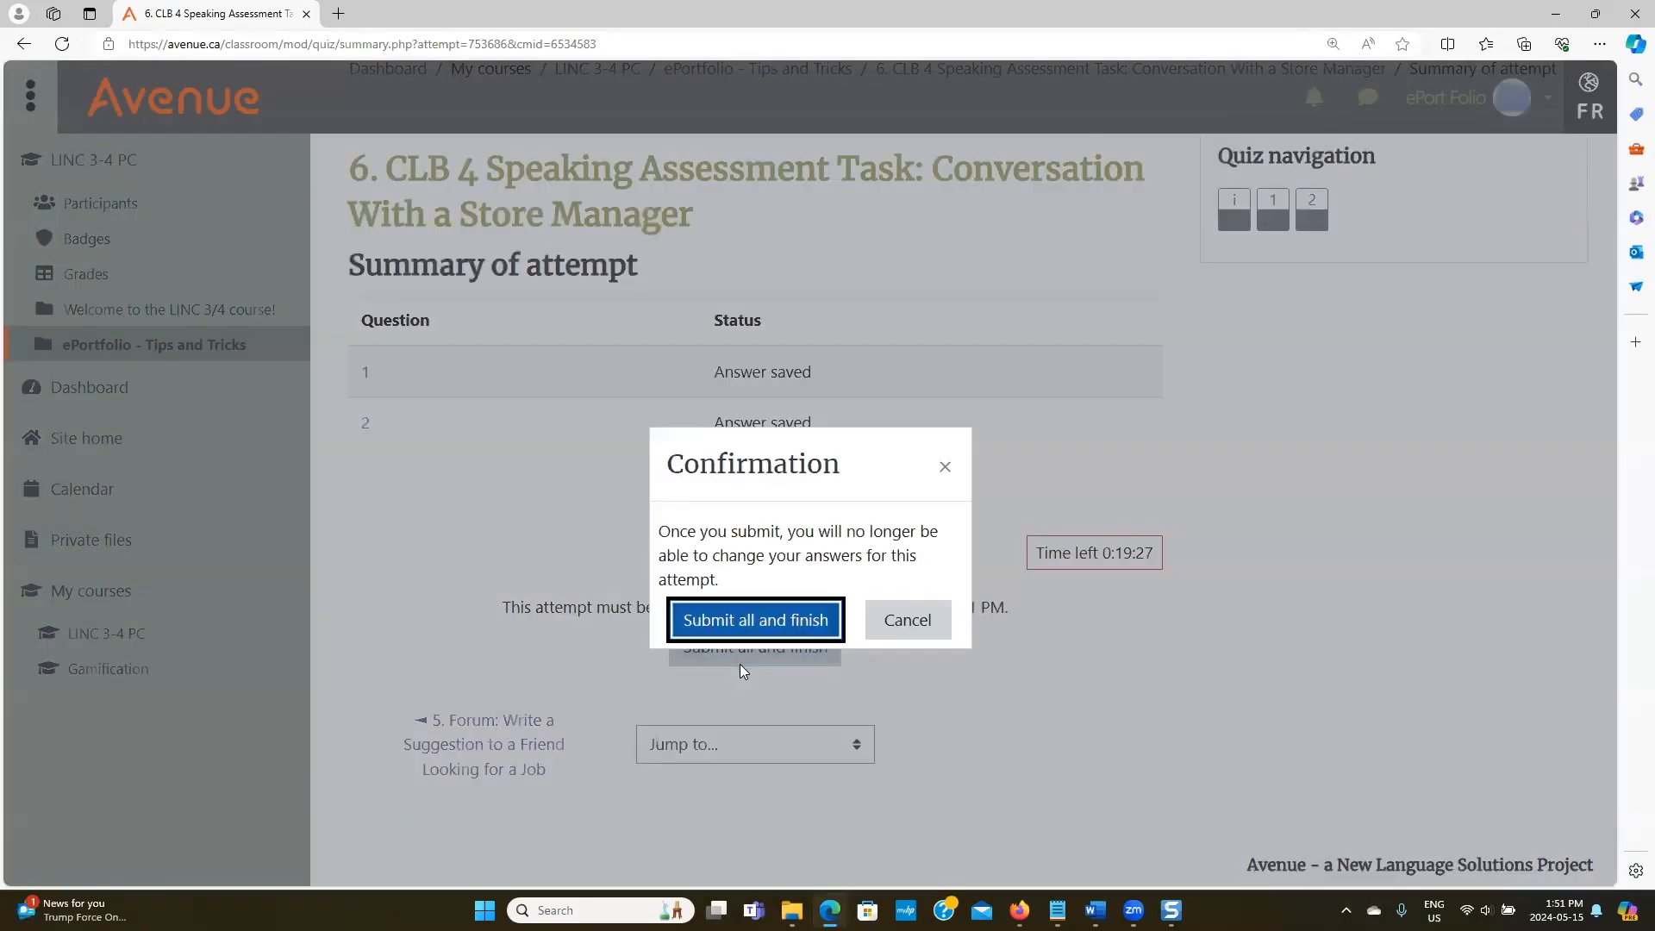
click(760, 619)
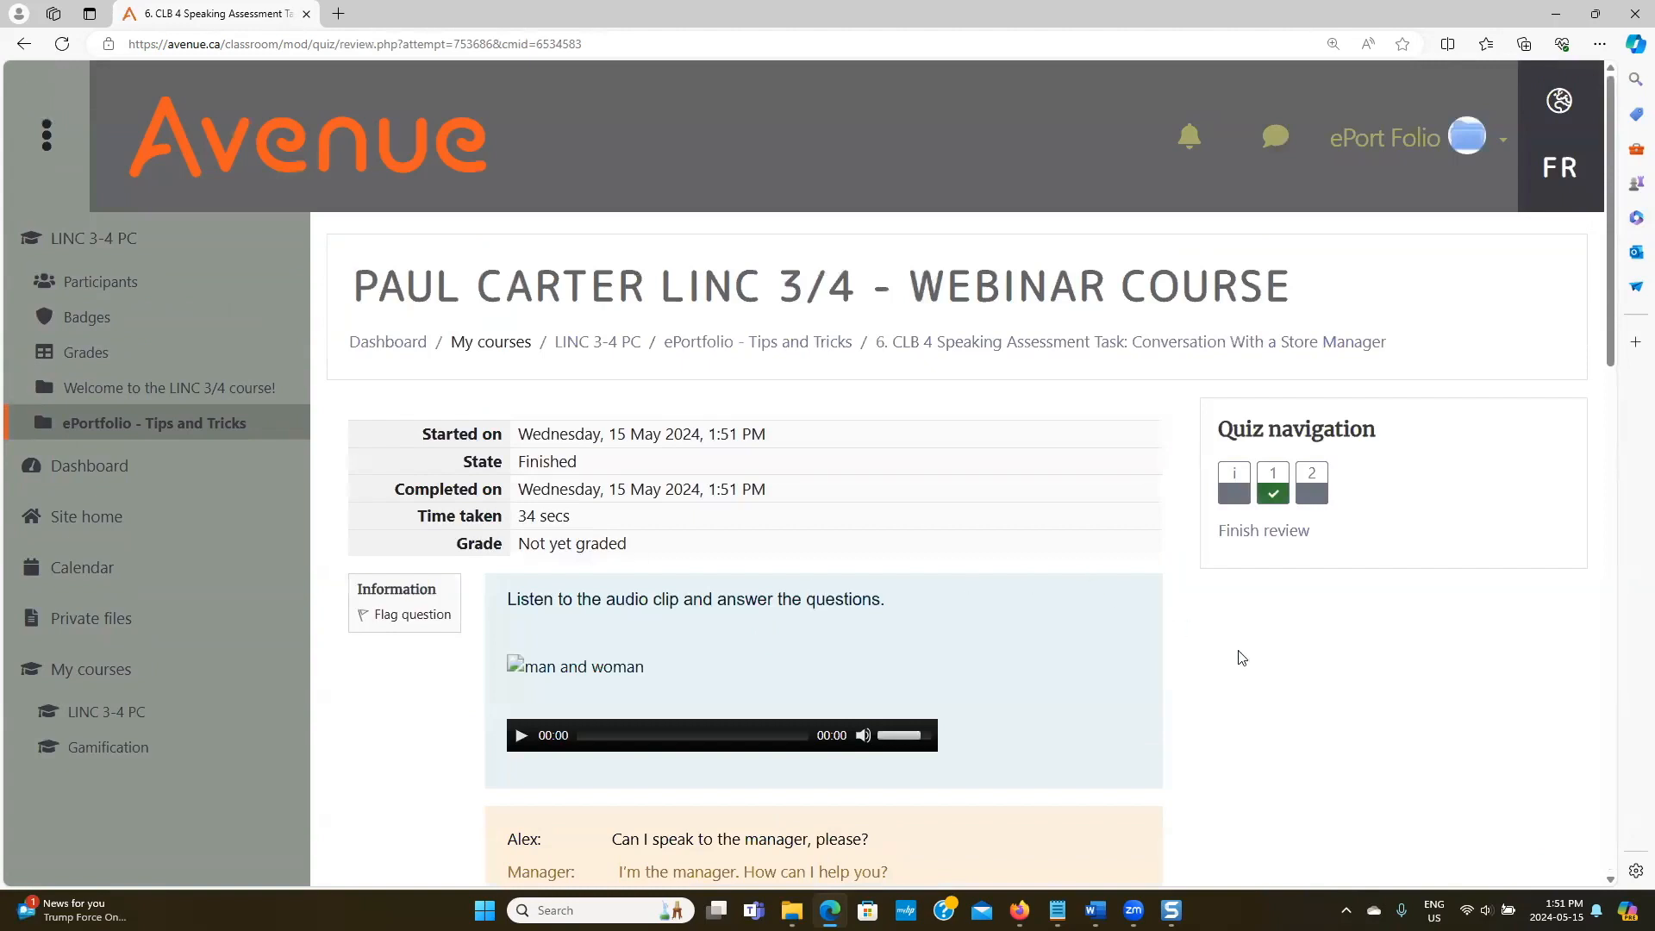
scroll(1242, 657, down, 9)
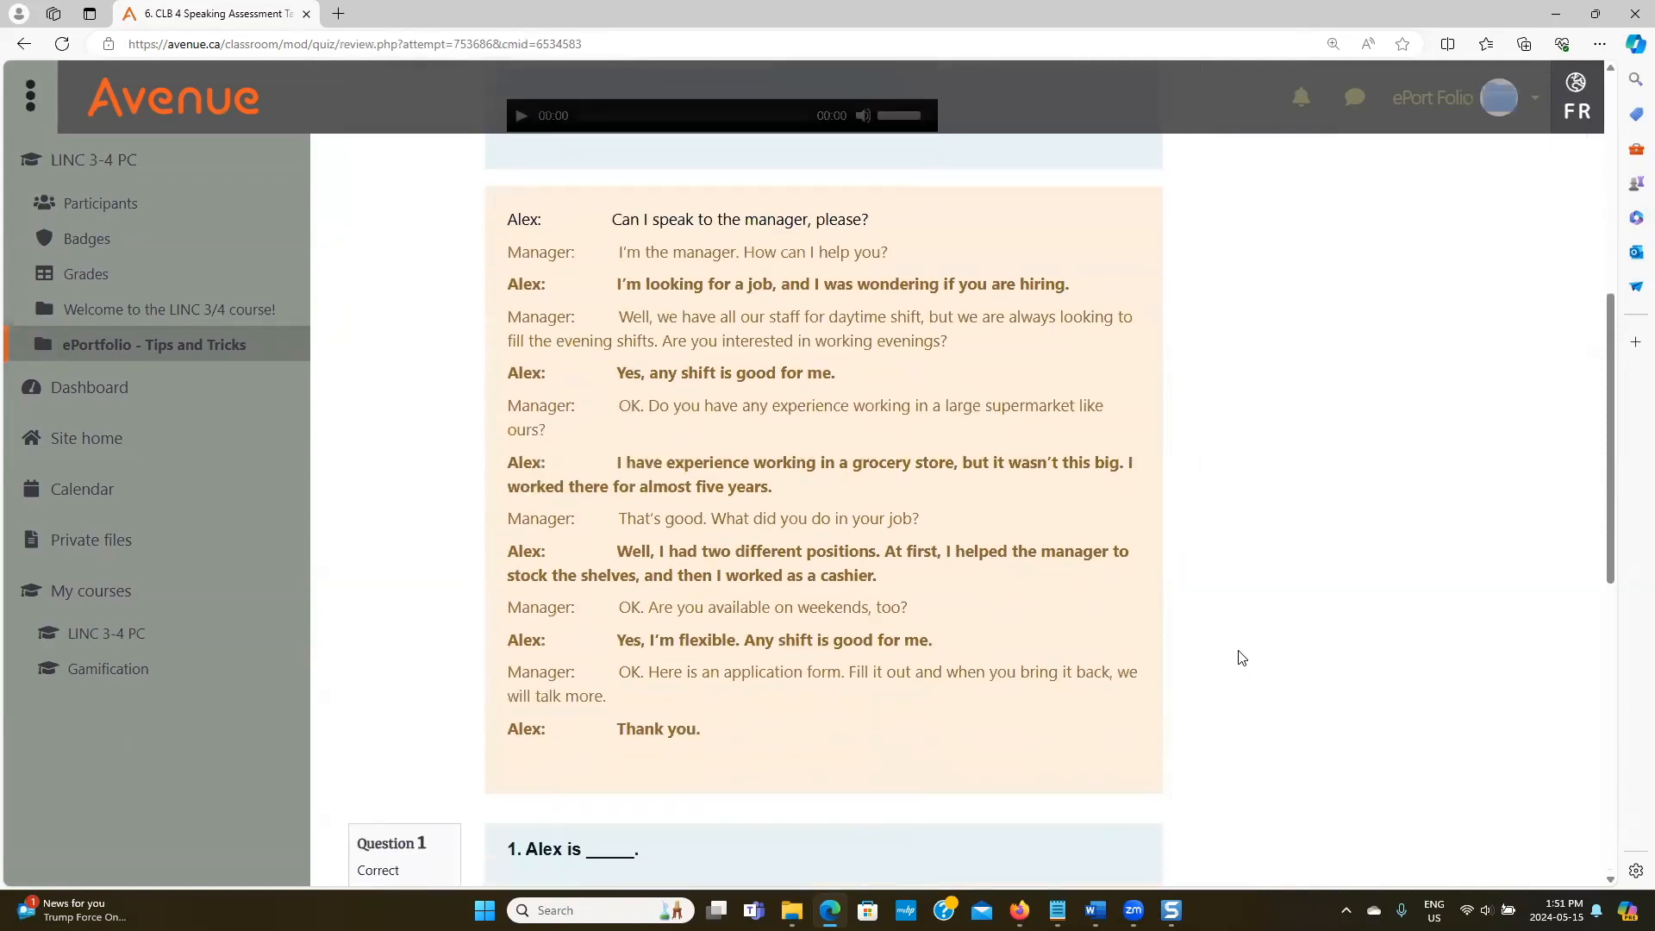
scroll(1244, 658, down, 7)
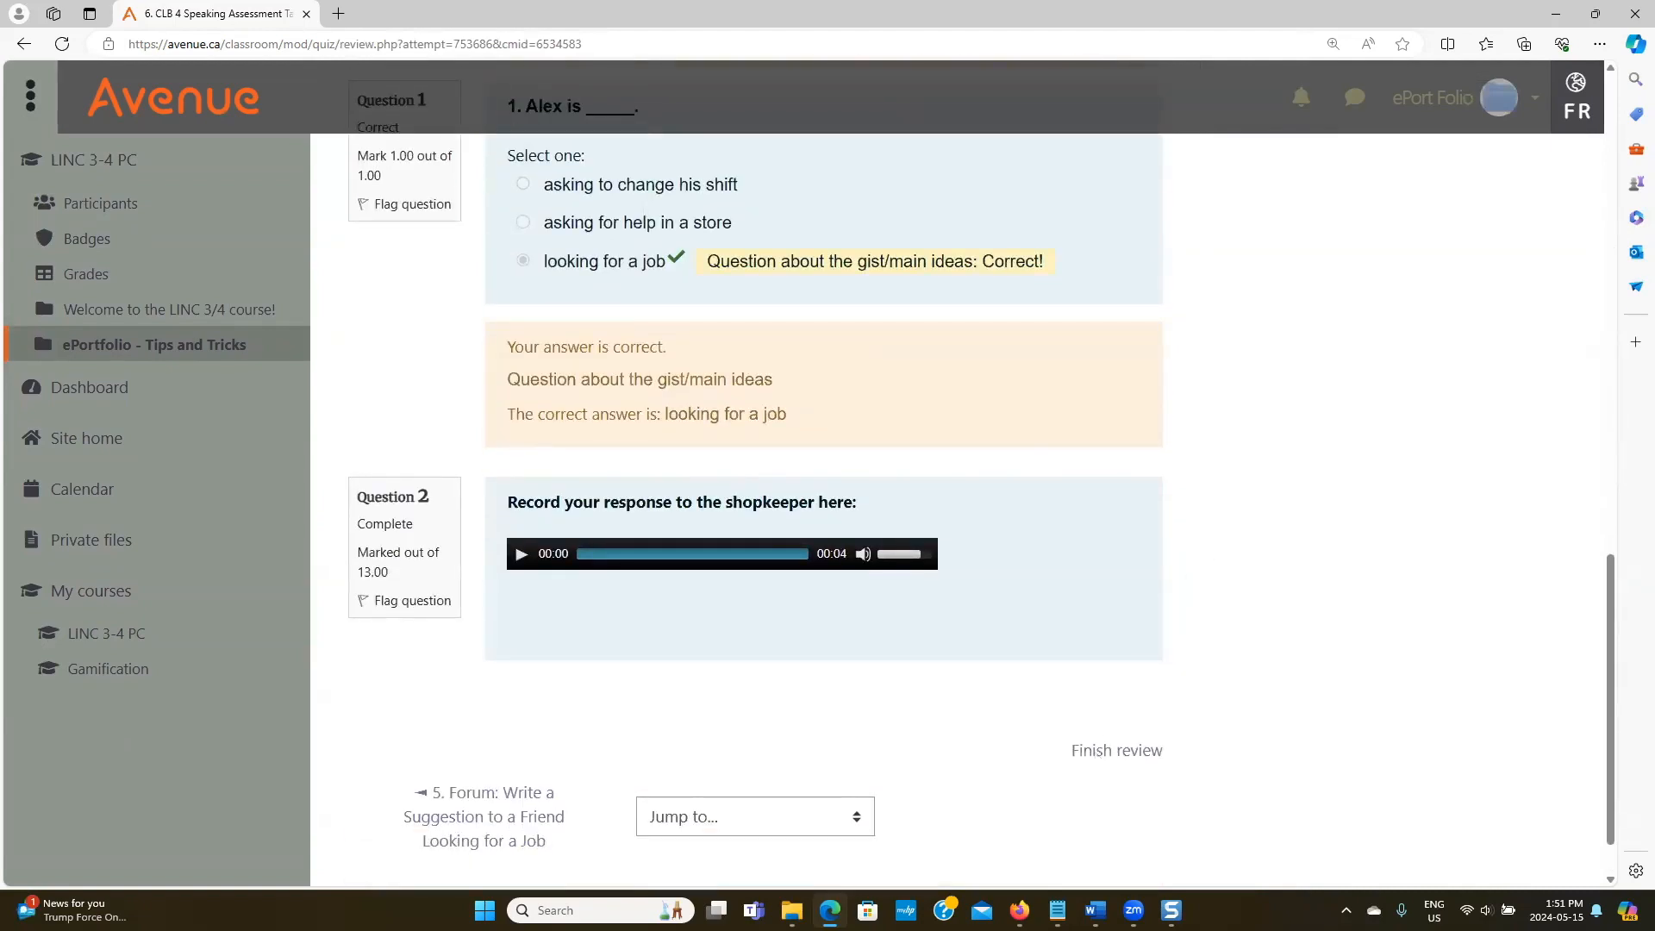
Switch to the teacher's Firefox window and open "6. CLB 4 Speaking Assessment Task: Conversation With a Store Manager" from the course page.
key(alt+Tab)
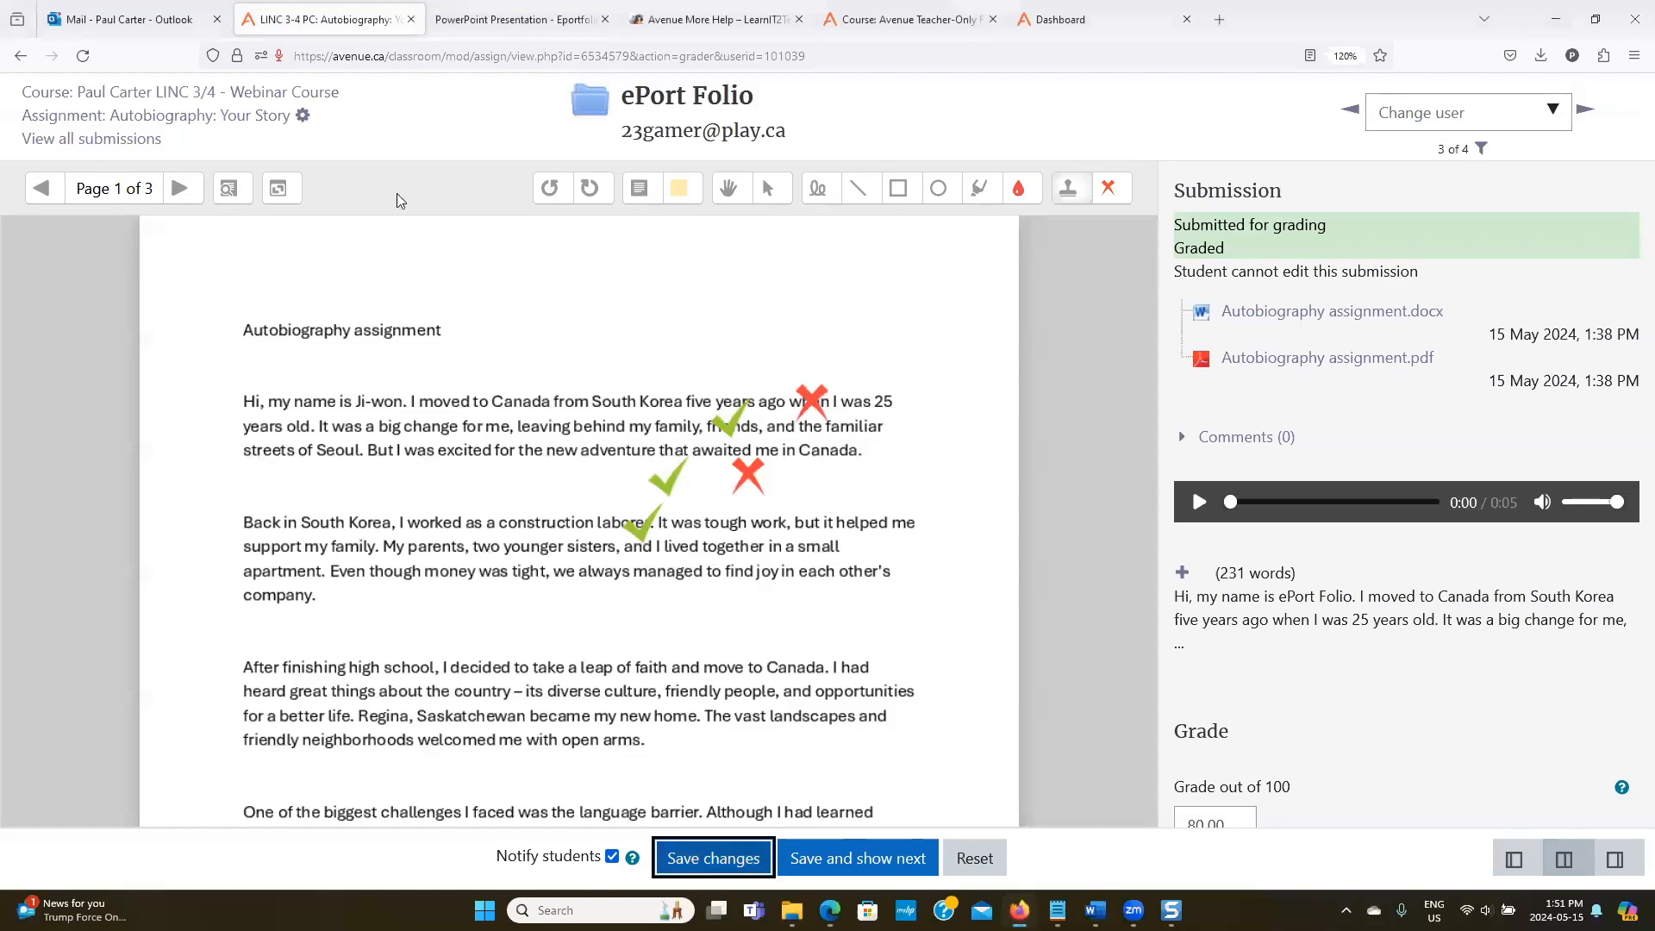
click(173, 93)
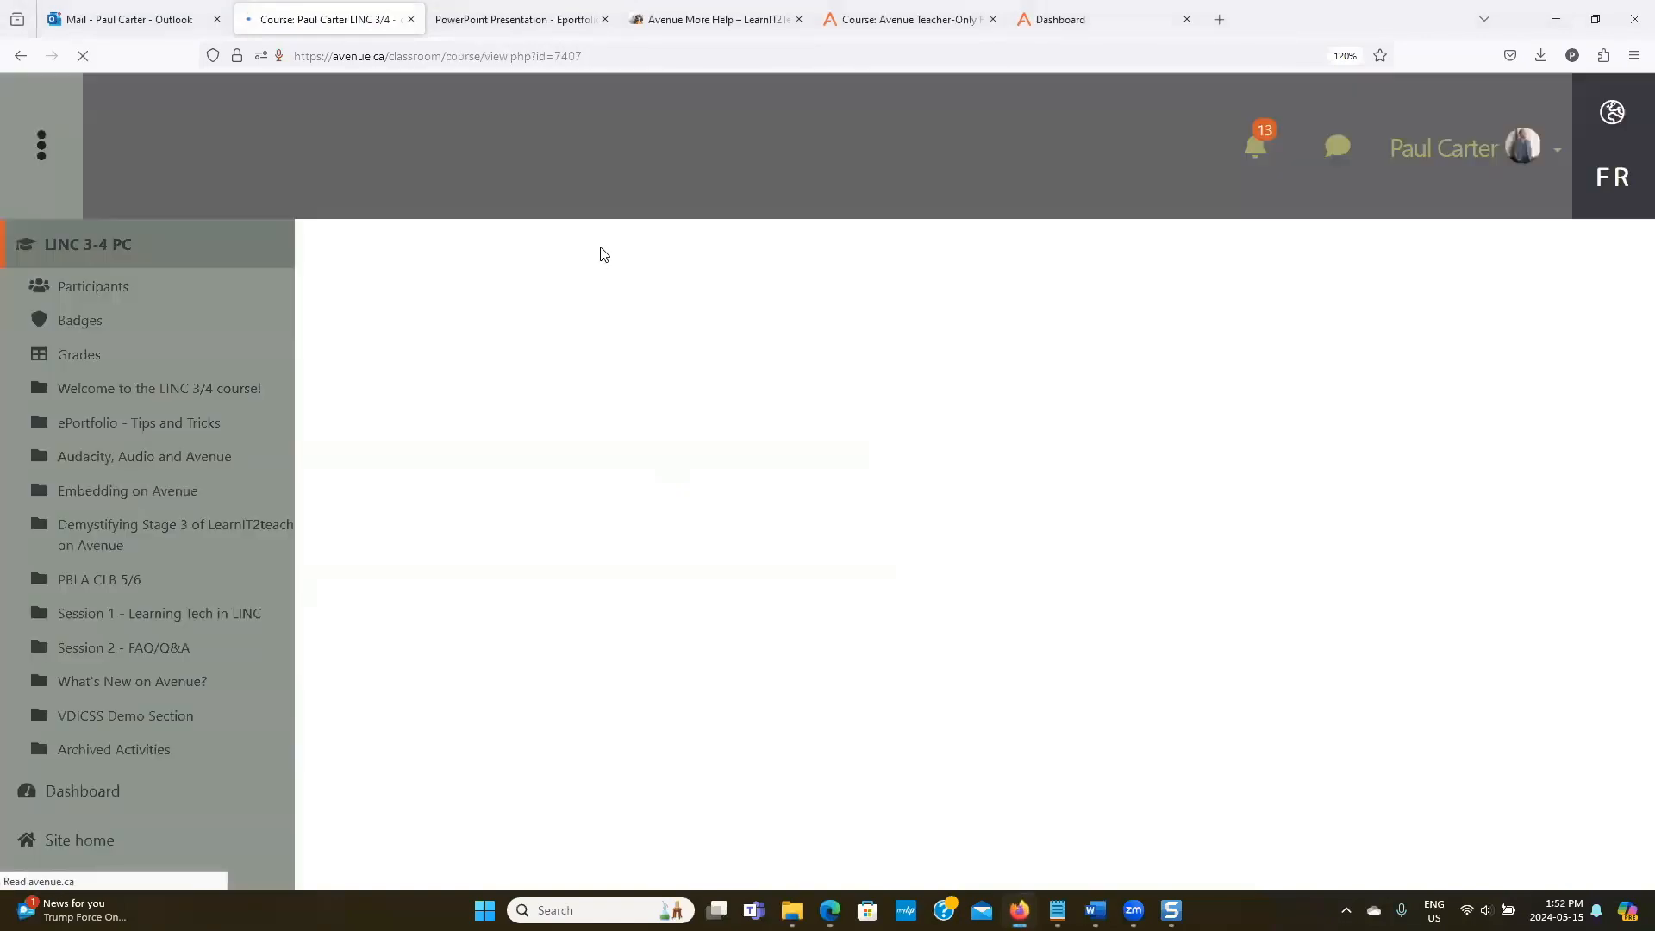
scroll(653, 288, down, 3)
scroll(654, 288, down, 15)
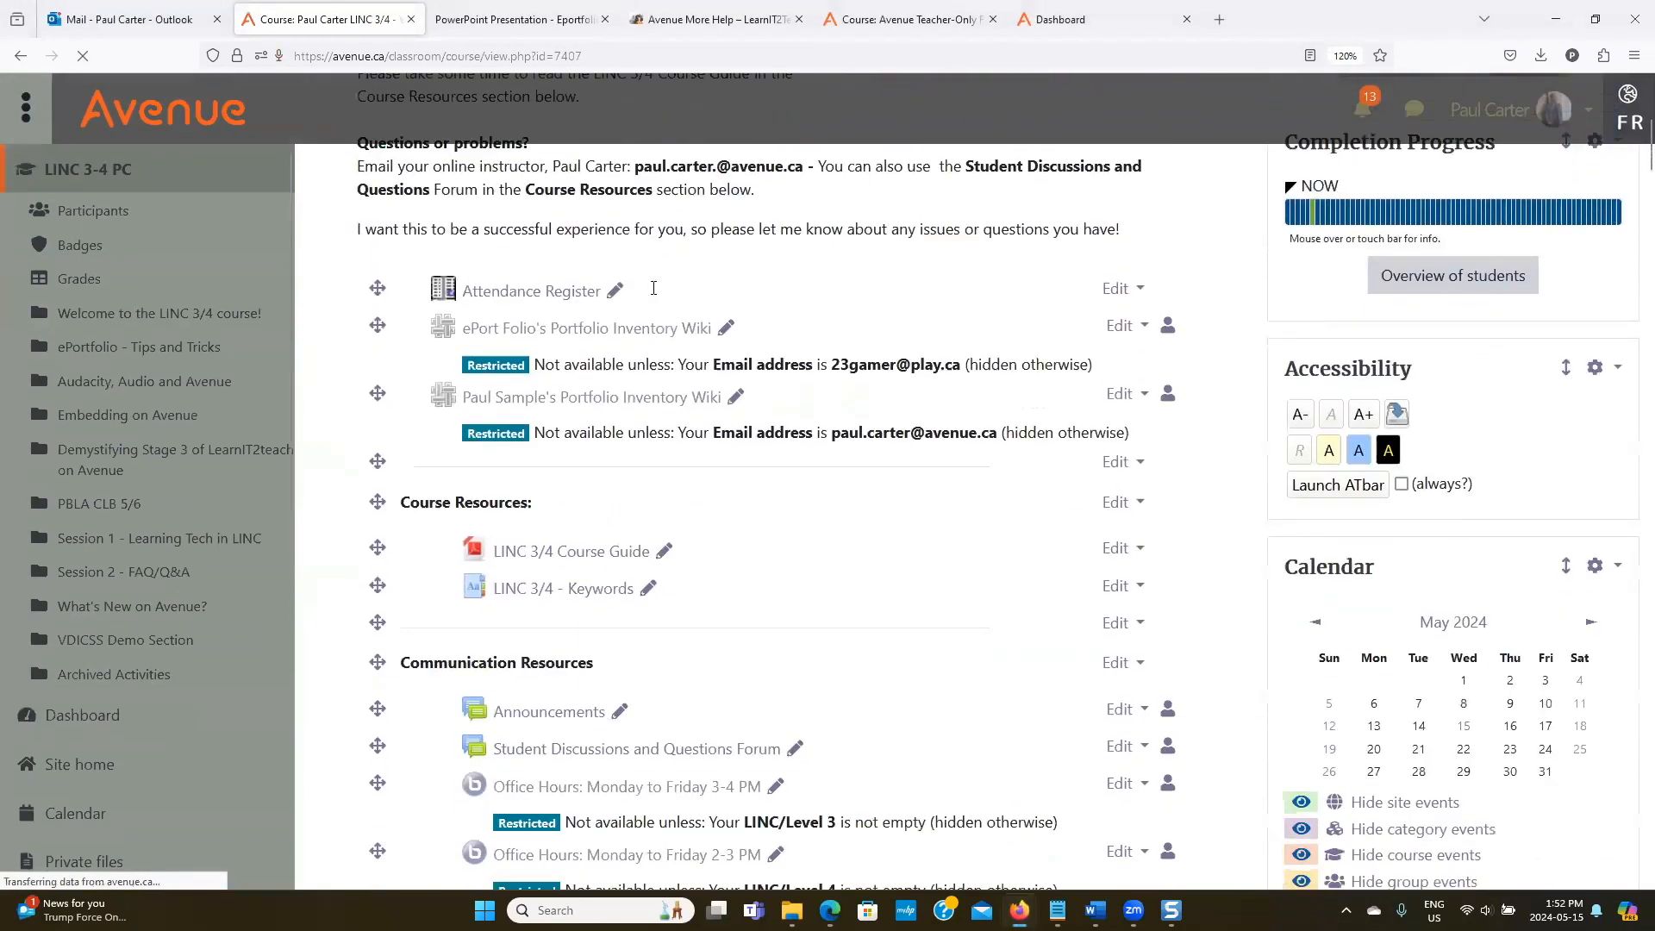
scroll(664, 305, down, 12)
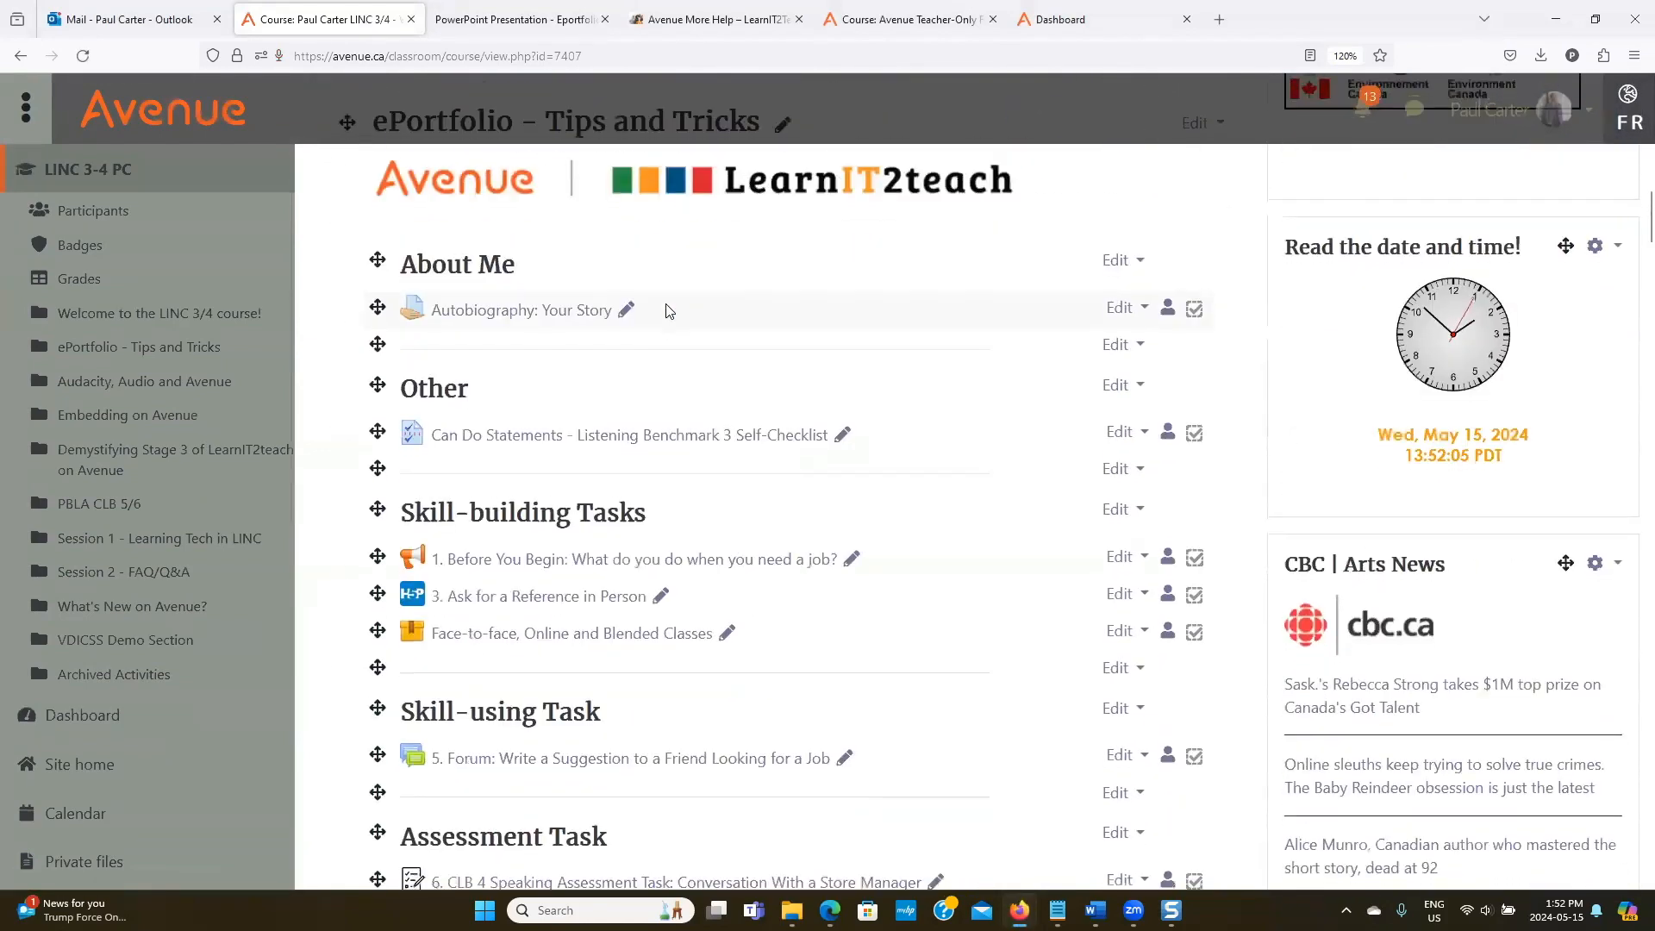
click(785, 672)
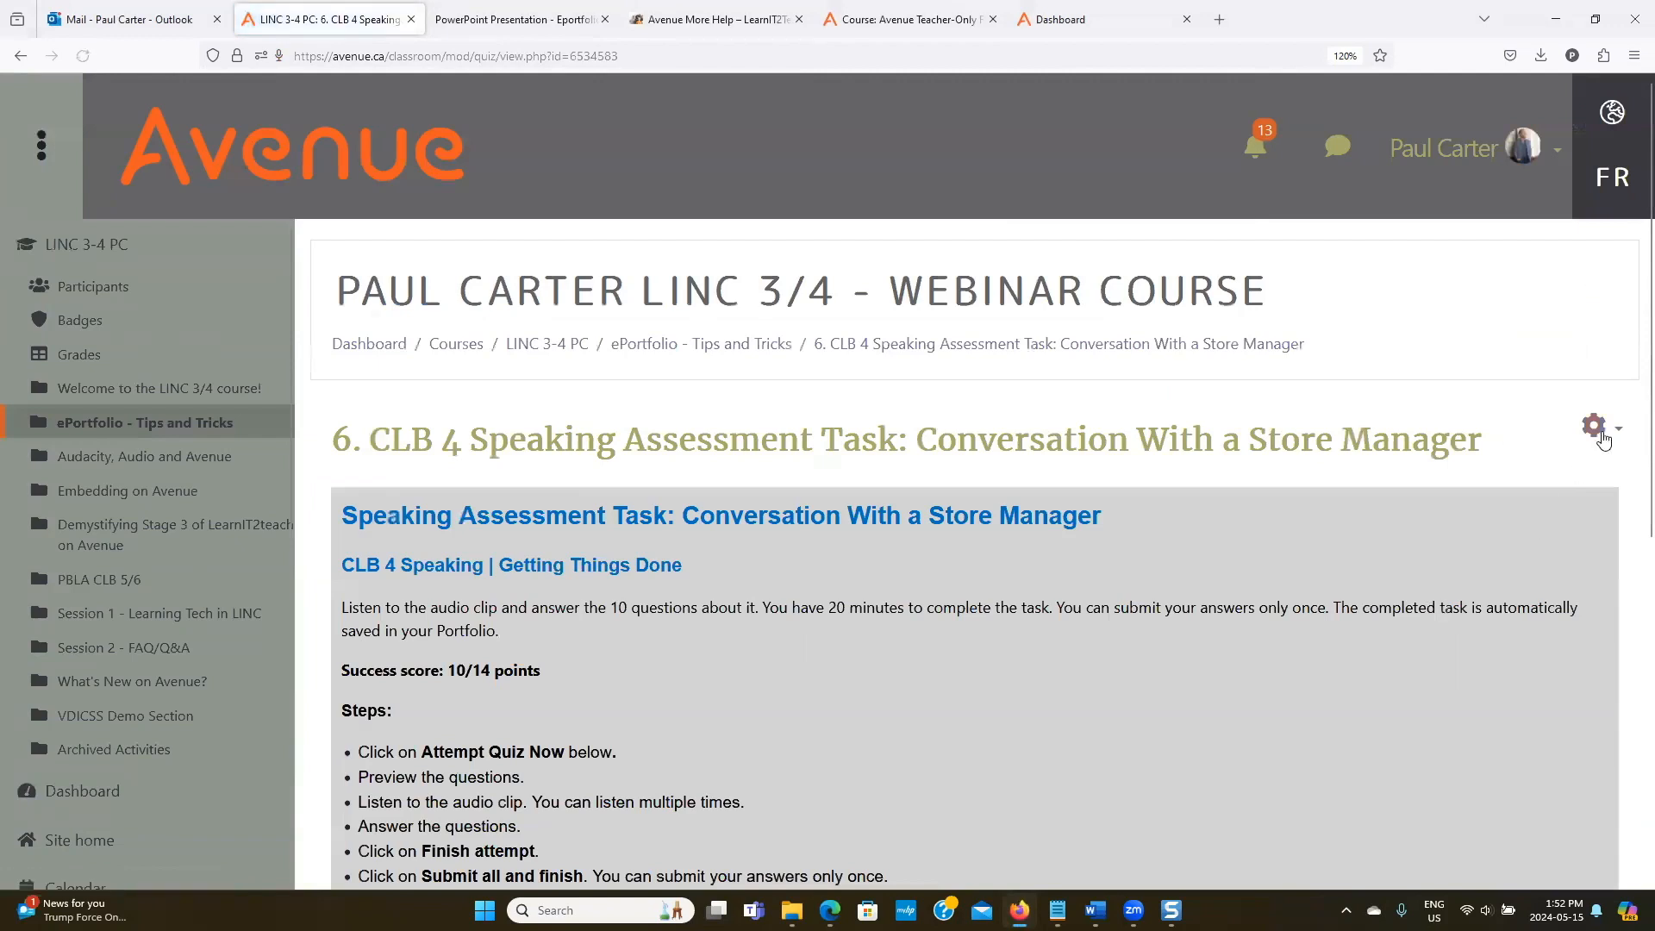
Open the quiz's manual grading and bring up the ungraded attempt for question 2, "Webinar - Speaking - Quiz - PC".
click(1598, 426)
click(1498, 752)
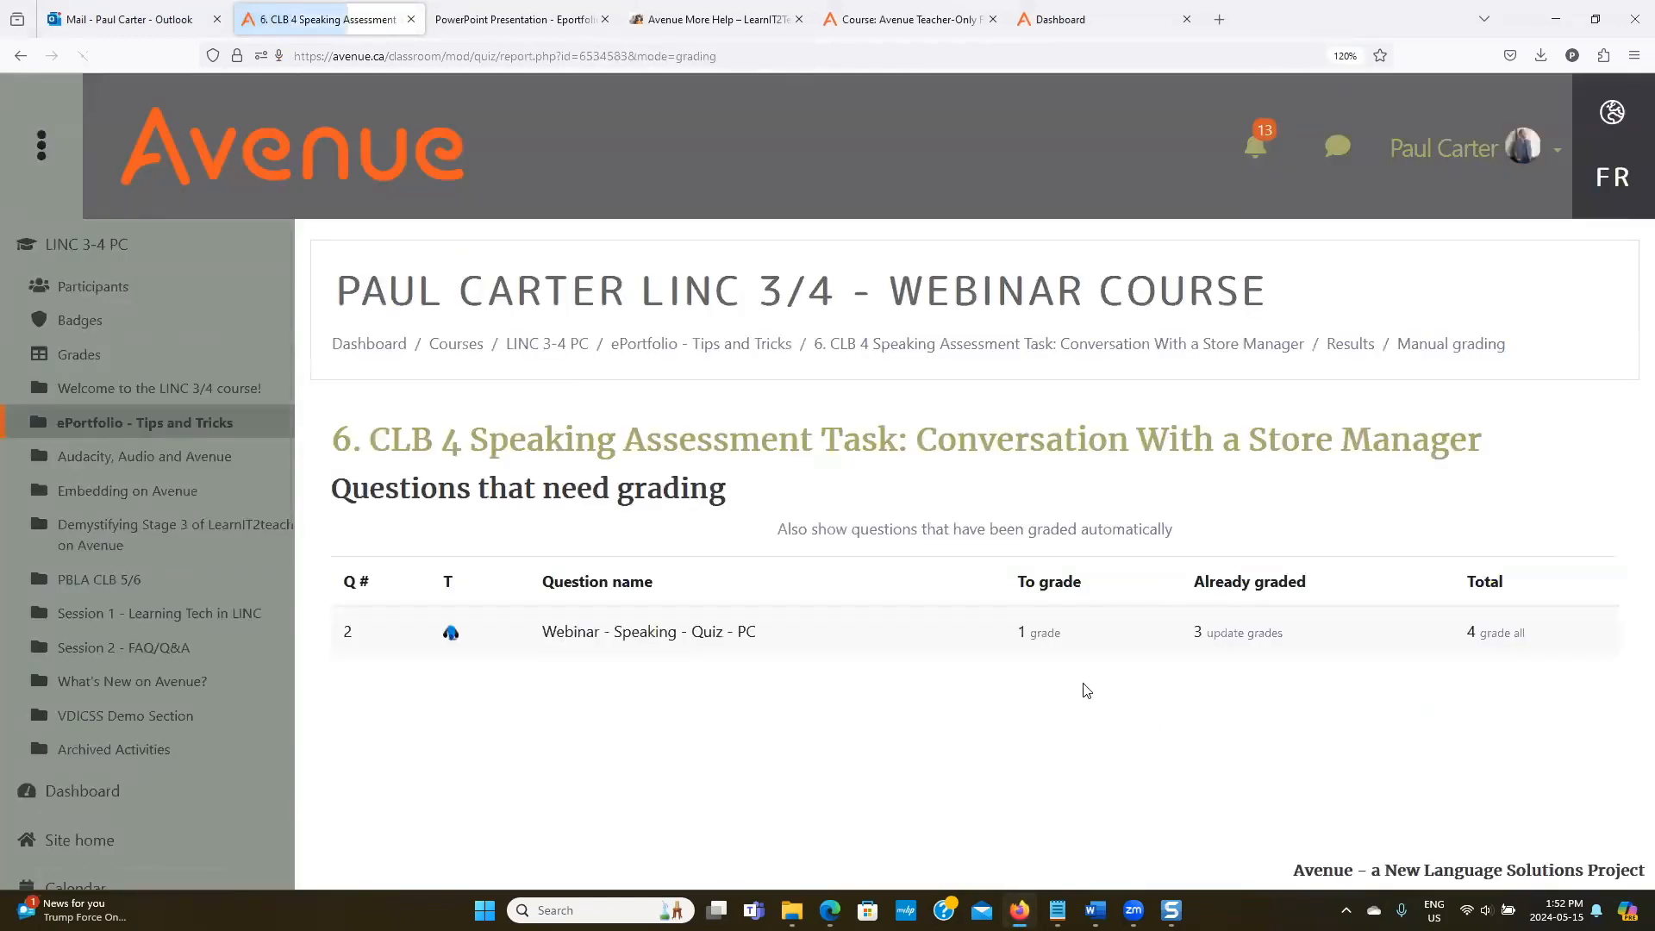
click(1045, 634)
scroll(1242, 721, down, 1)
scroll(1241, 717, down, 5)
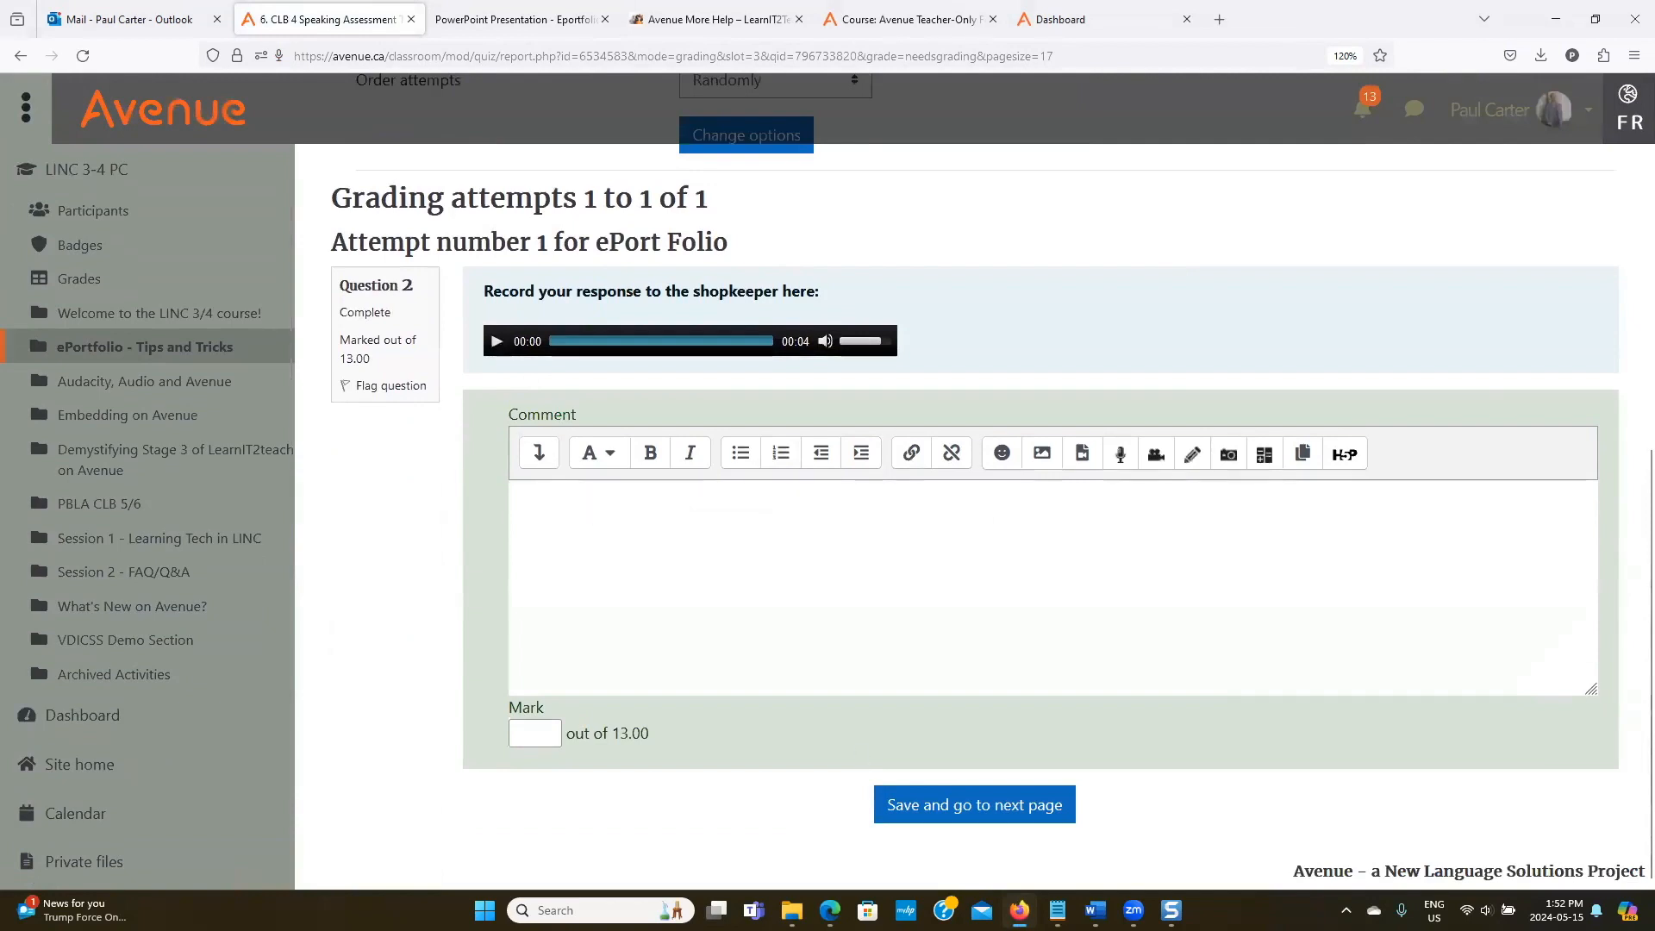
Copy "Excellent work, very well done!" from the ePortfolio text notes into the comment for the question 2 response.
key(alt+Tab)
drag(366, 660, 136, 669)
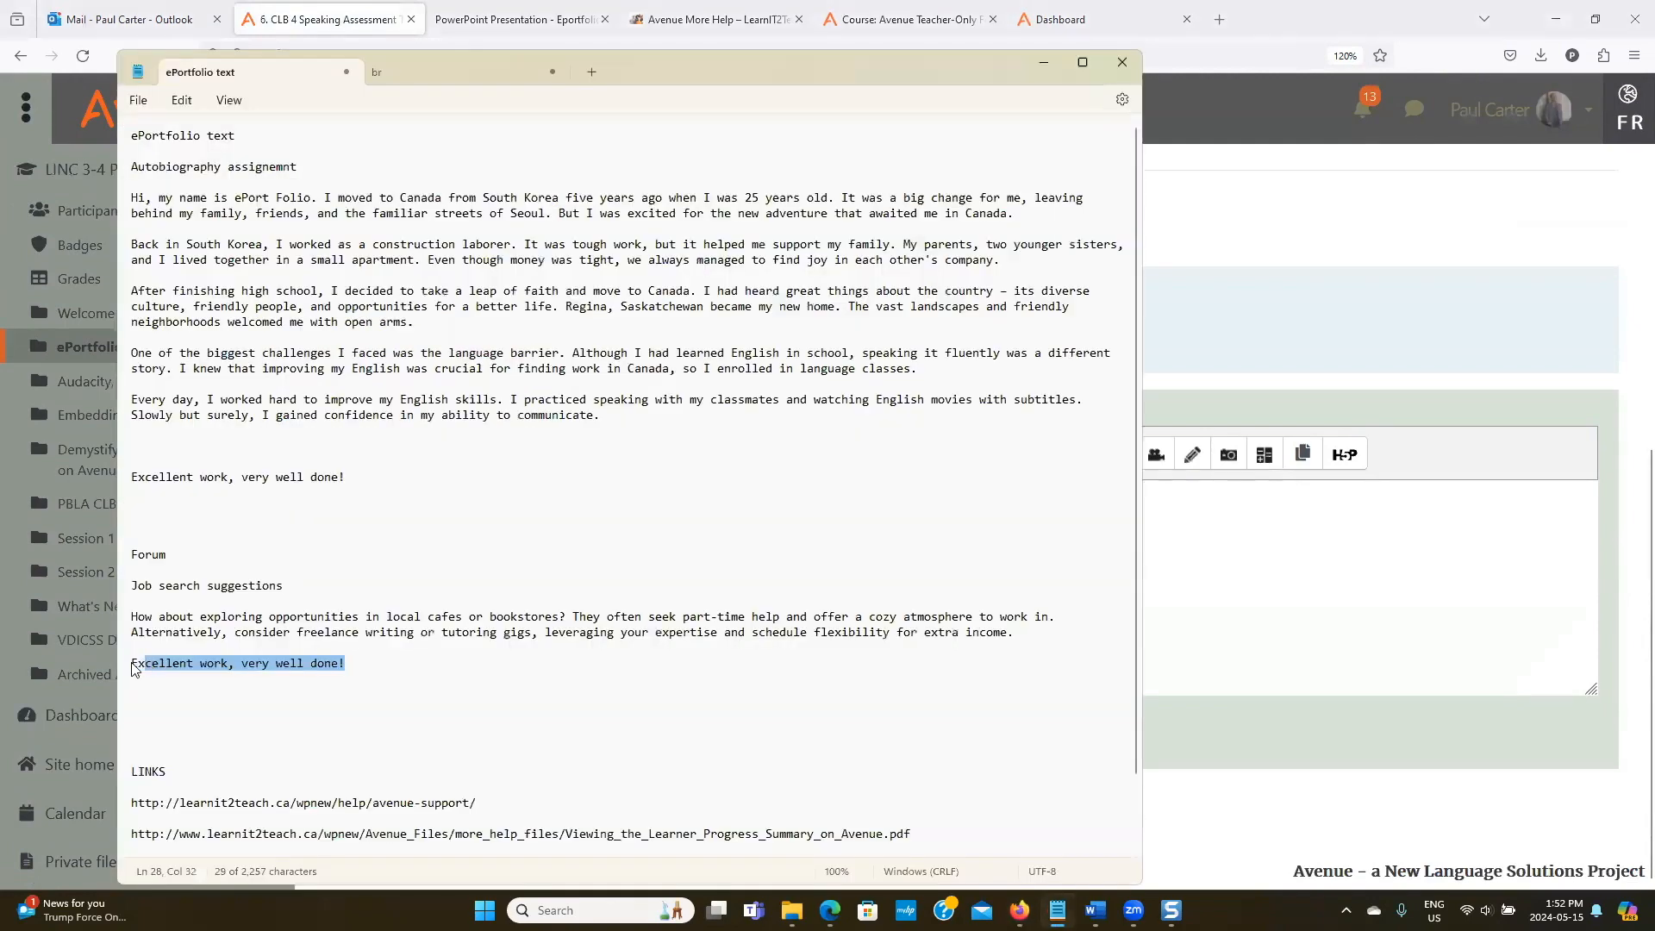
key(ctrl+c)
click(1257, 549)
key(ctrl+v)
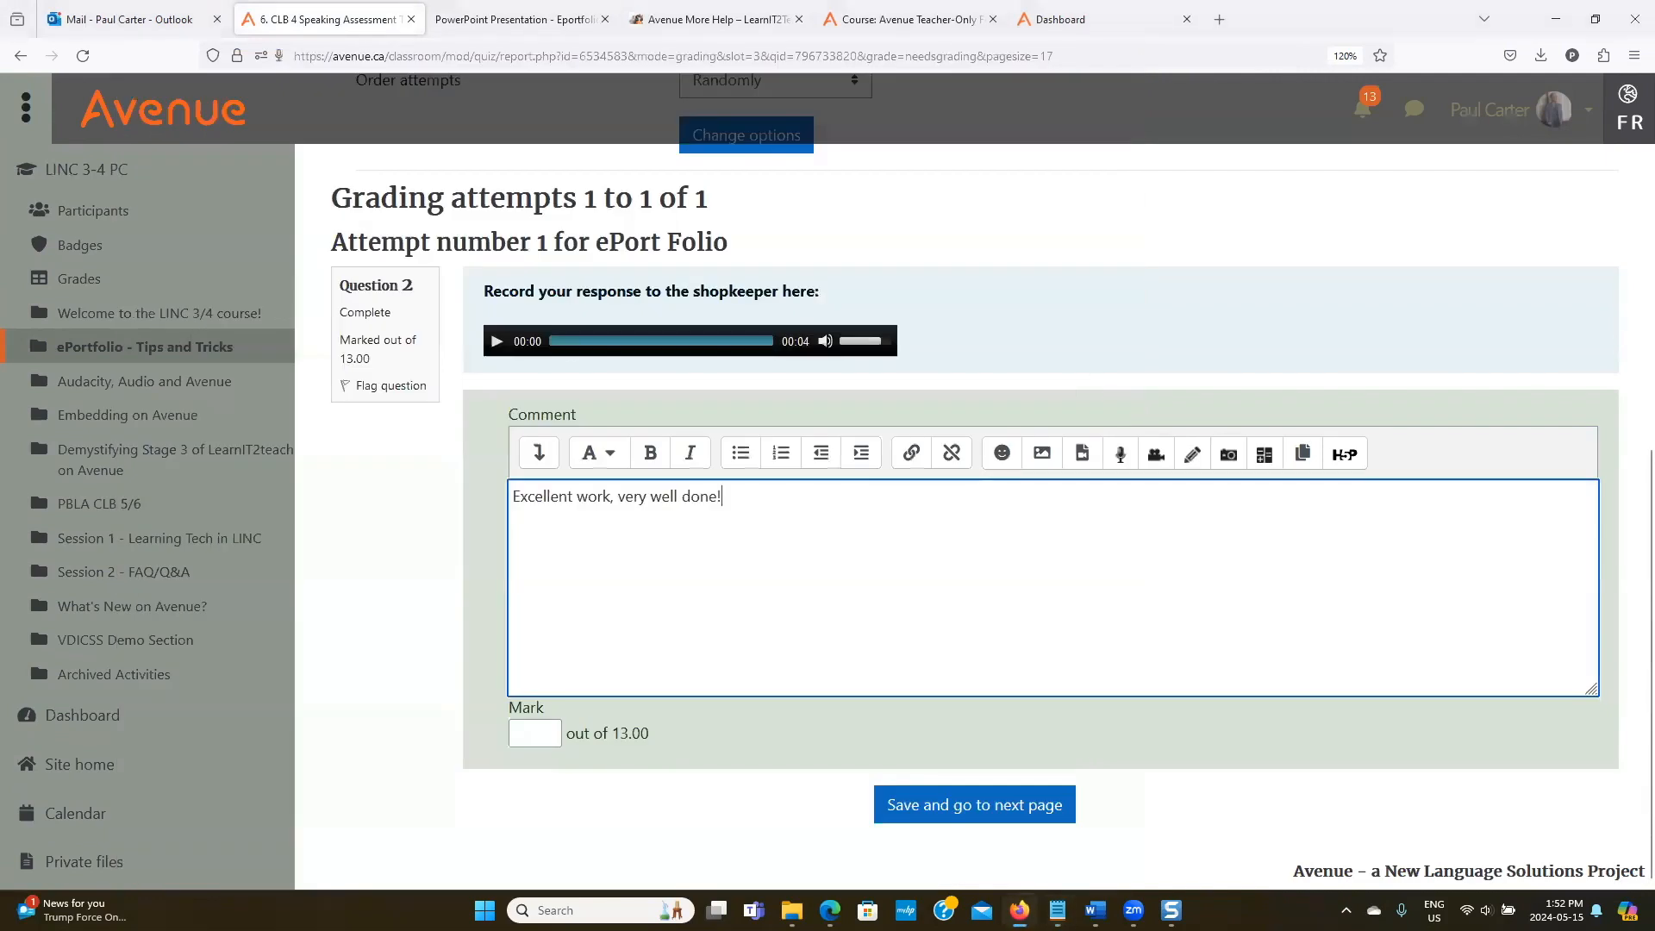
Give the question 2 response a mark of 13 out of 13.00 and save the grading.
click(538, 736)
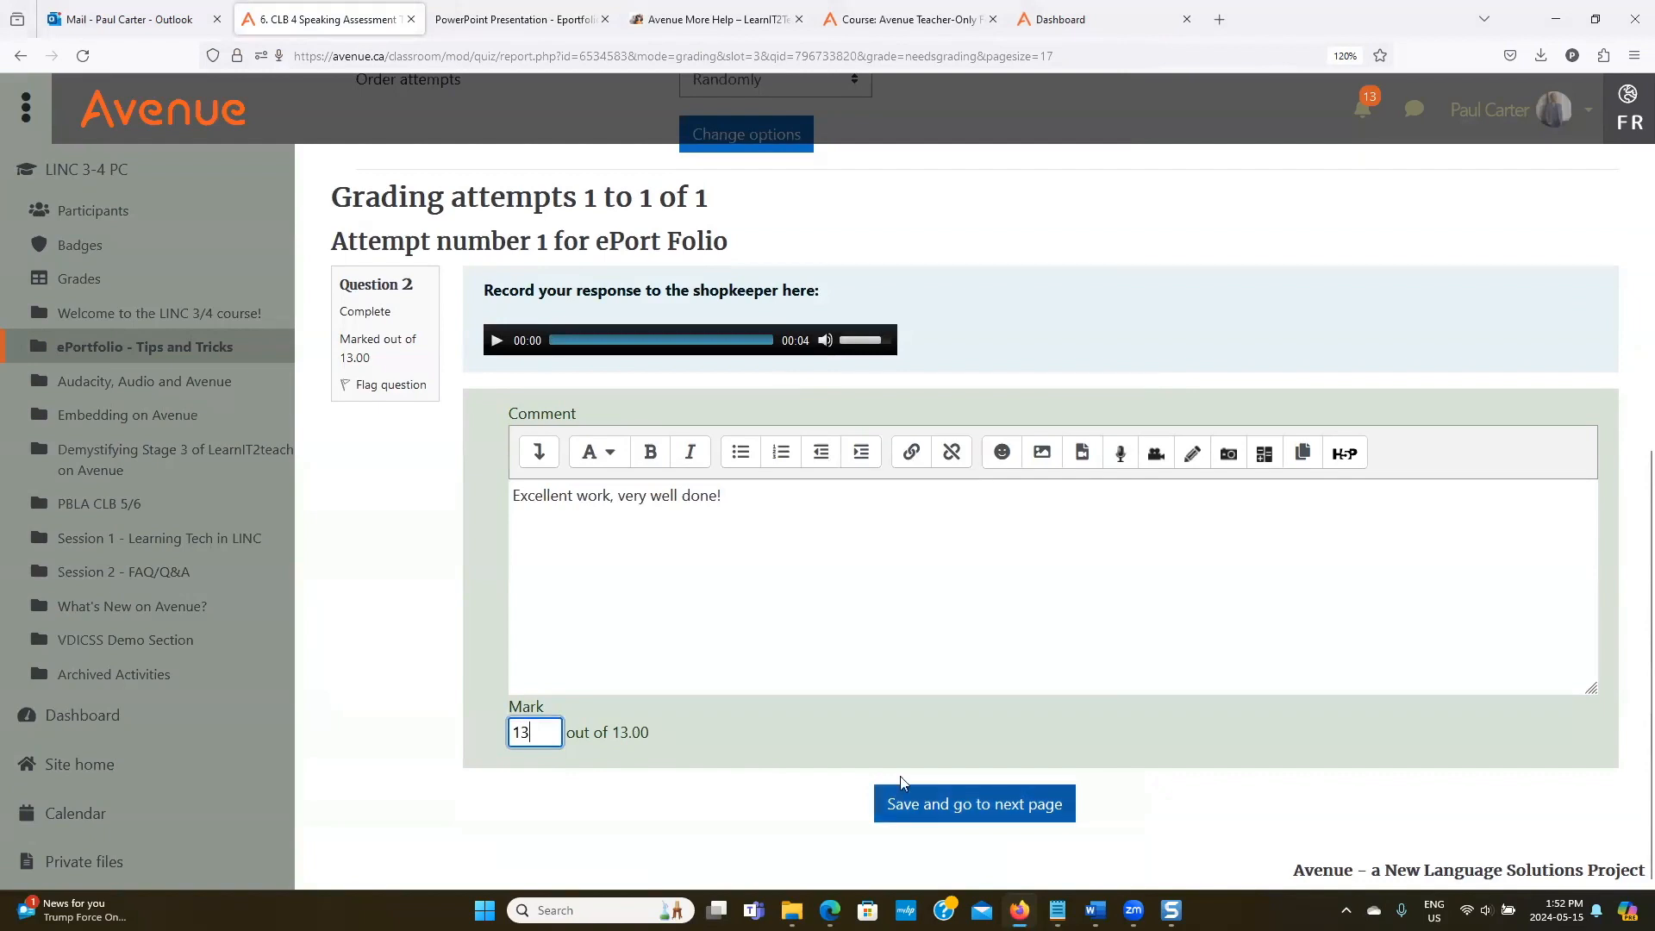
key(Tab)
key(Return)
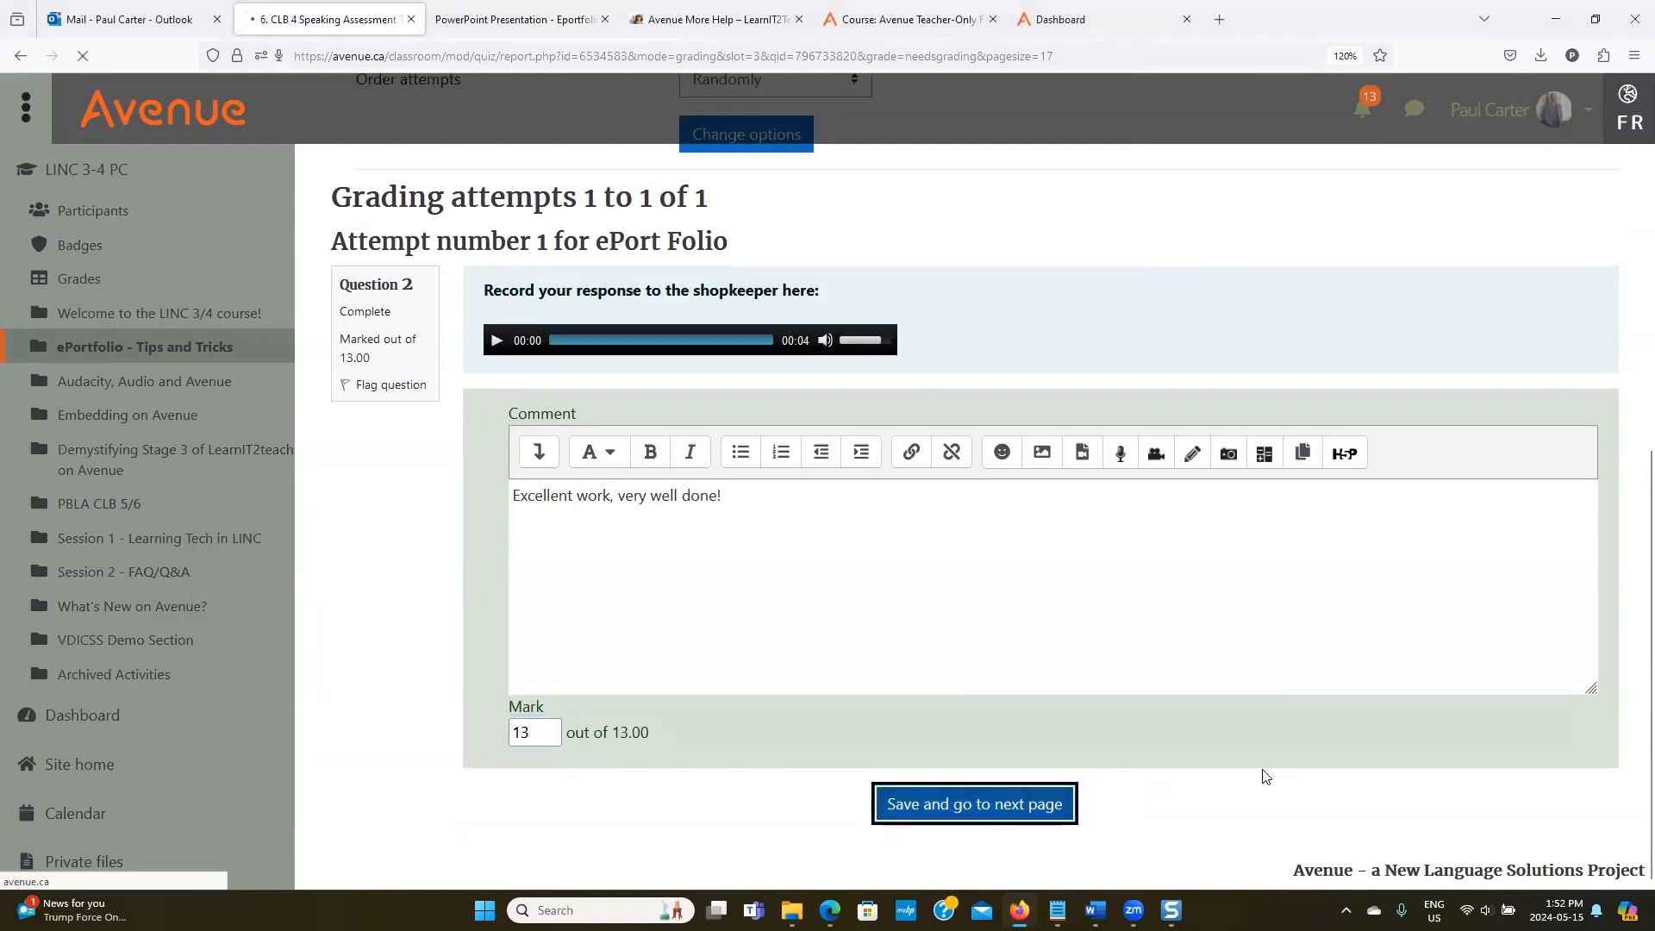
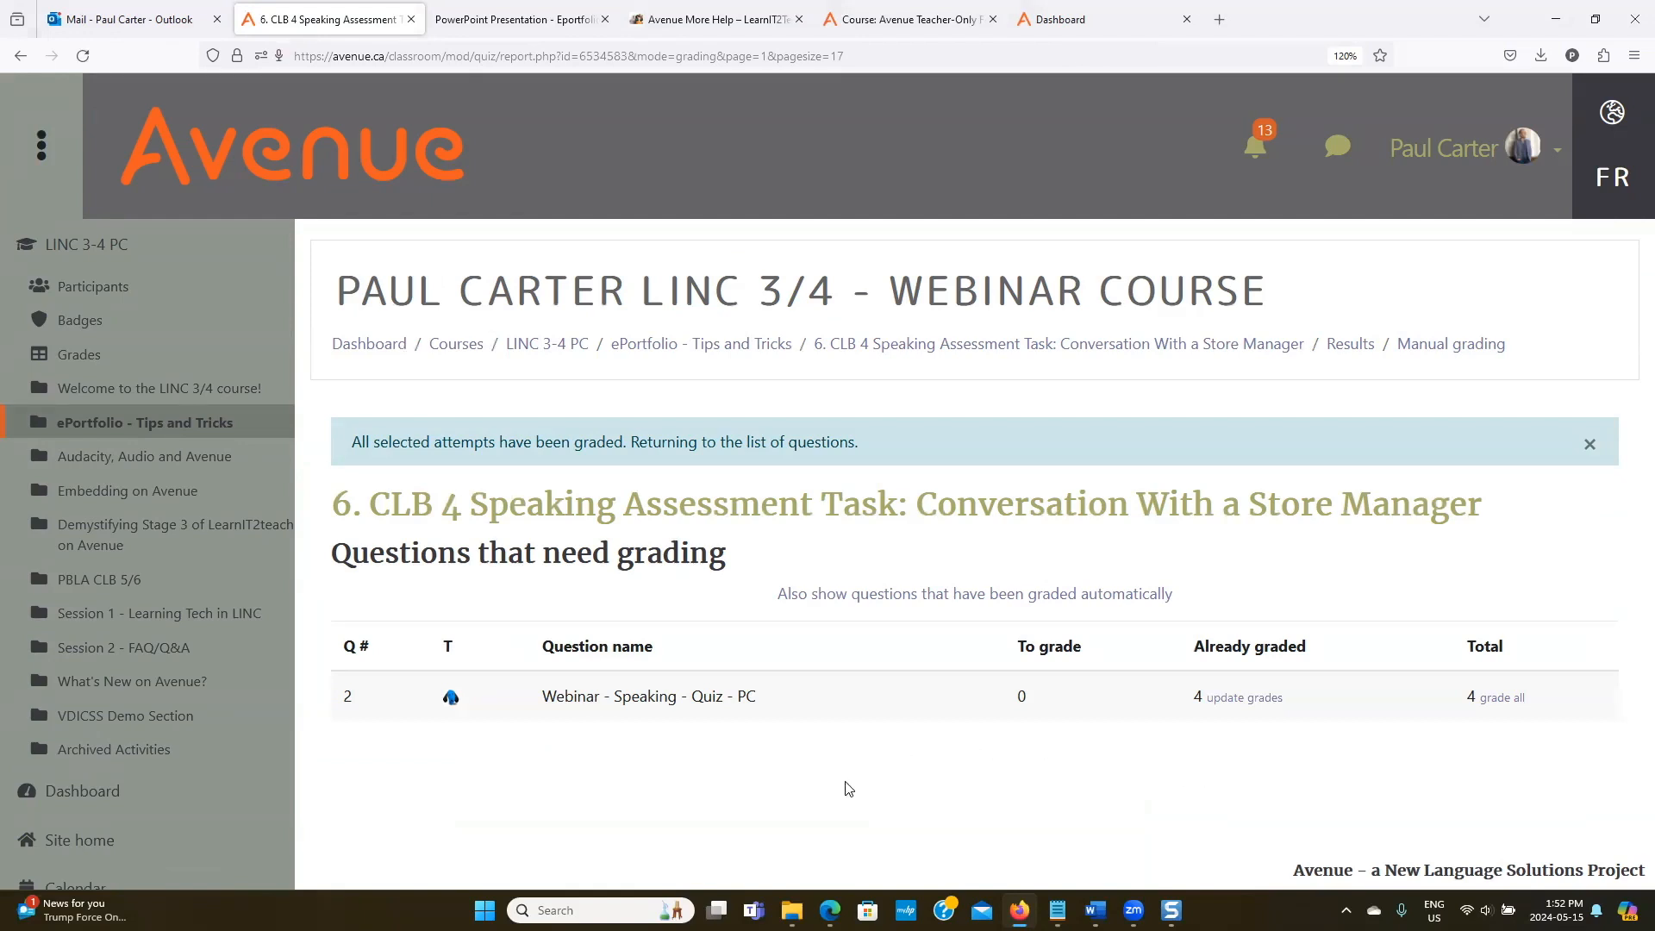
Switch to the learner's Edge window and open the learner's Binder from the Avenue home page.
key(alt+Tab)
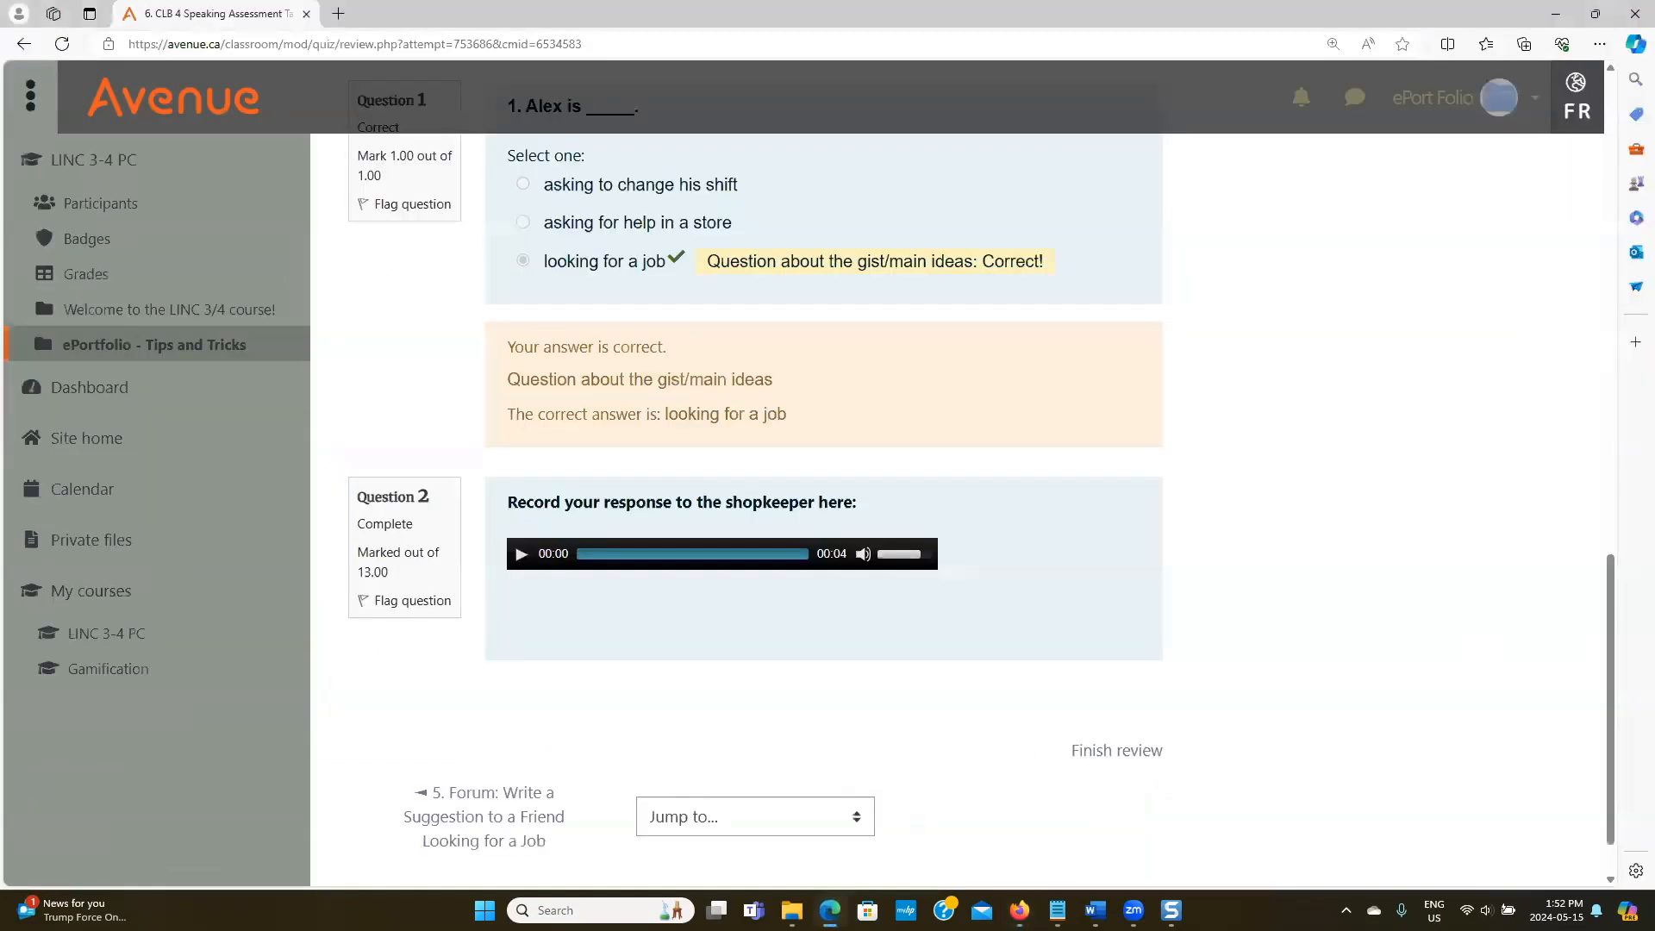
click(176, 100)
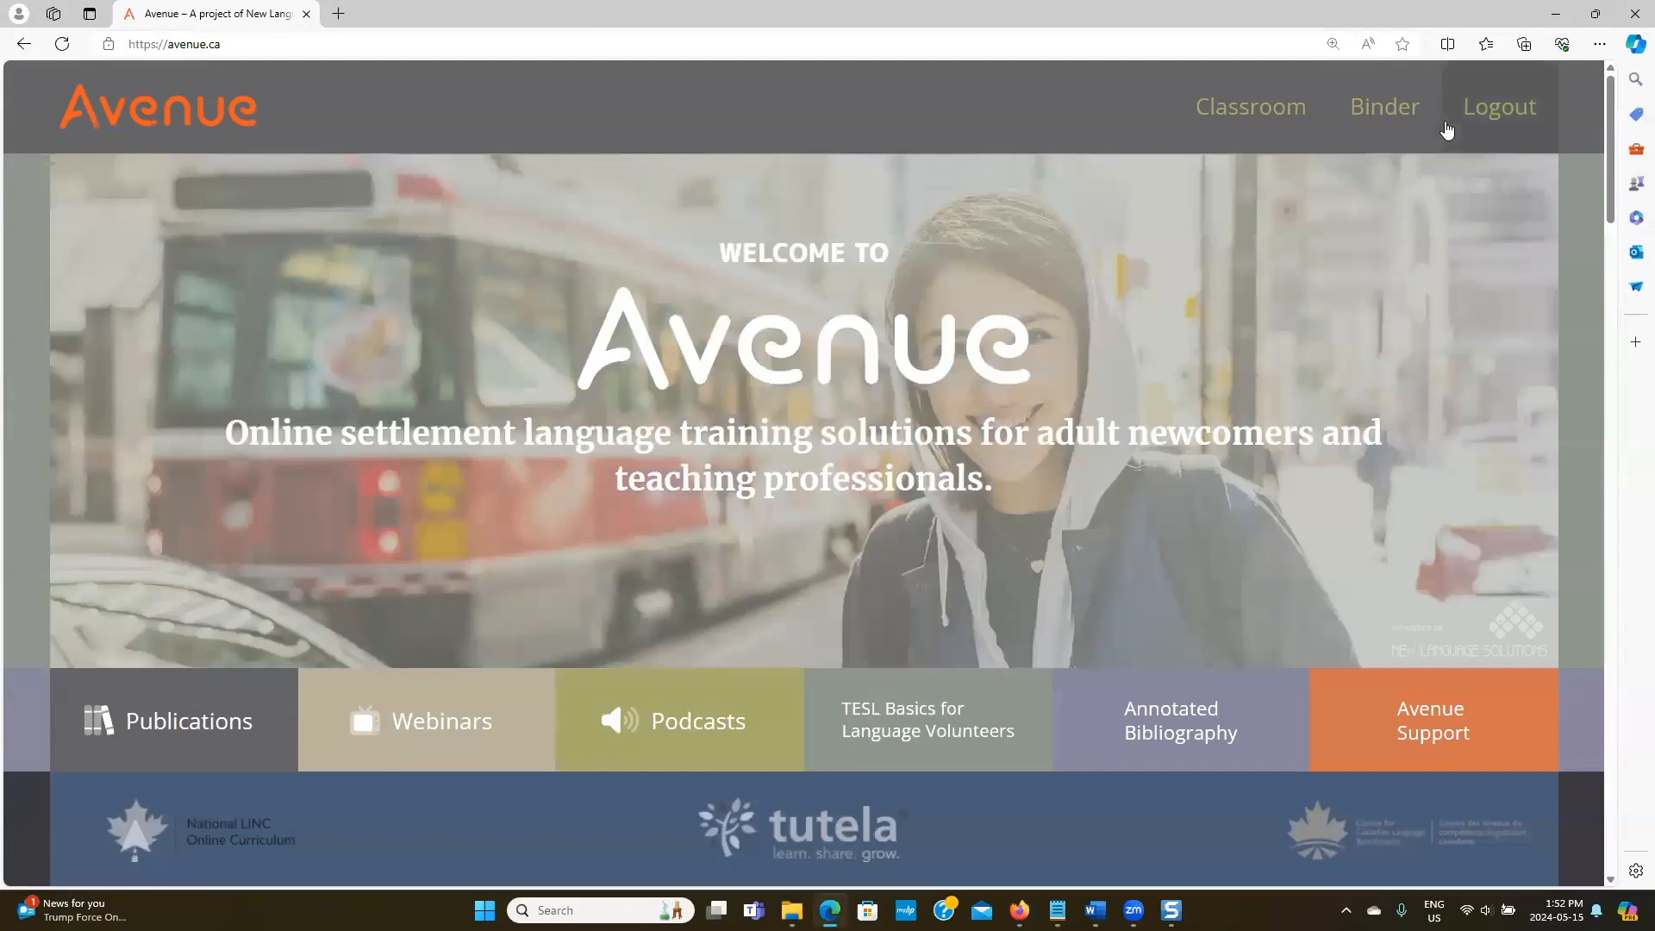
click(1390, 118)
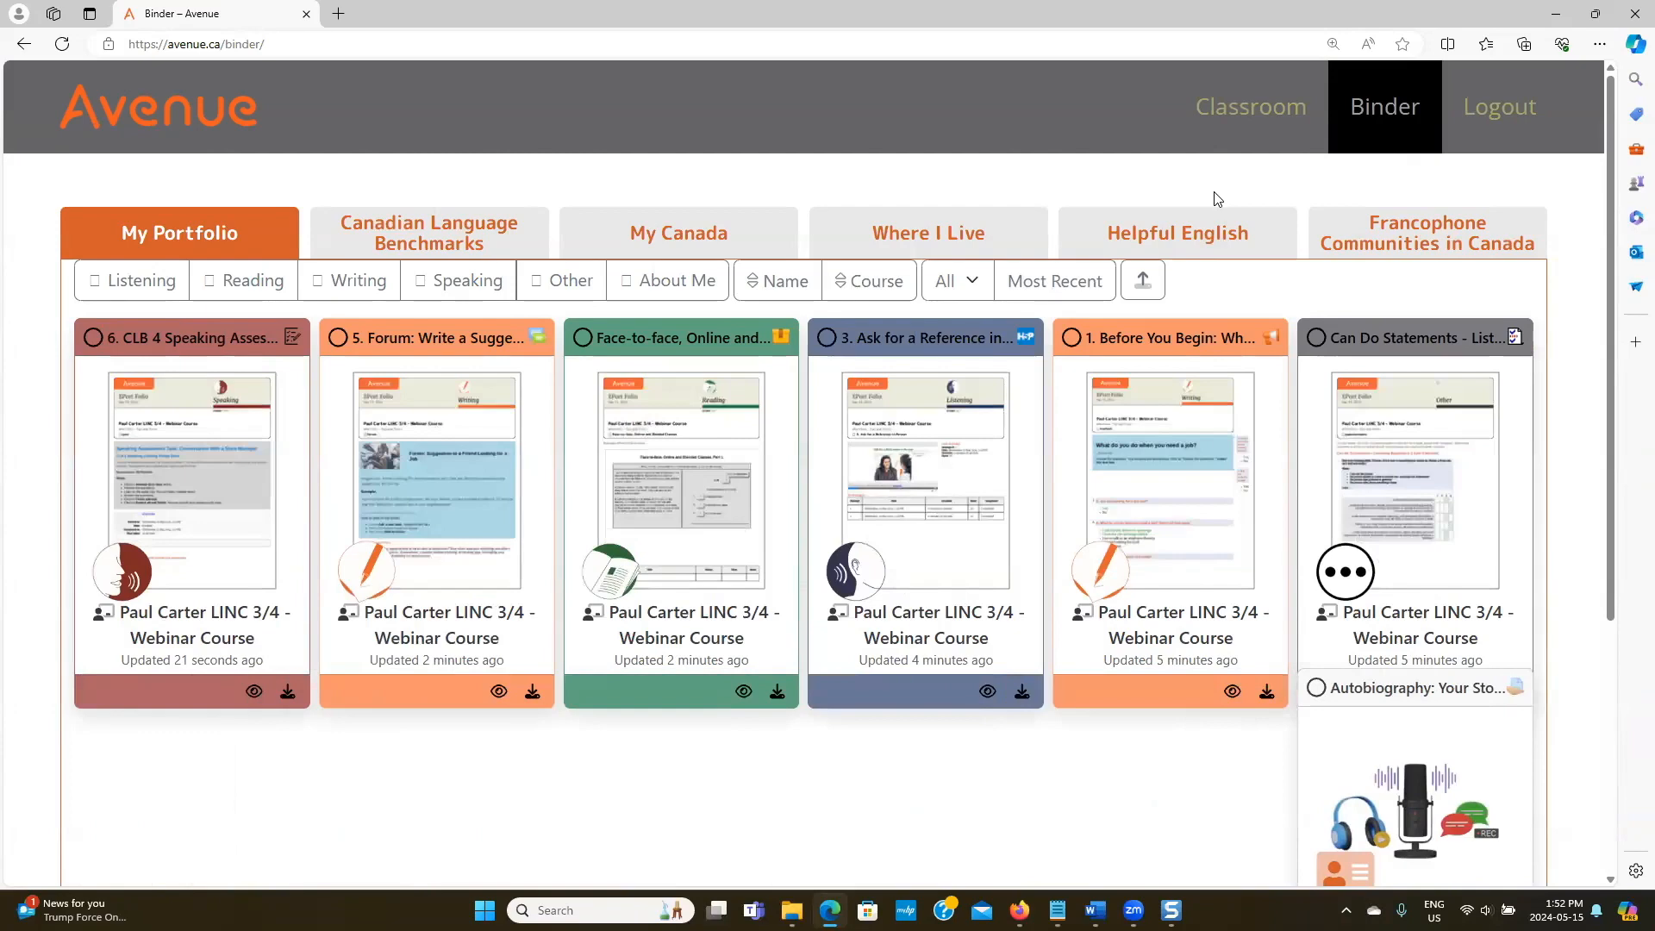
Filter the portfolio artifacts by Listening, Reading, Writing, Speaking, Other and About Me in turn, clearing each filter after viewing.
click(128, 279)
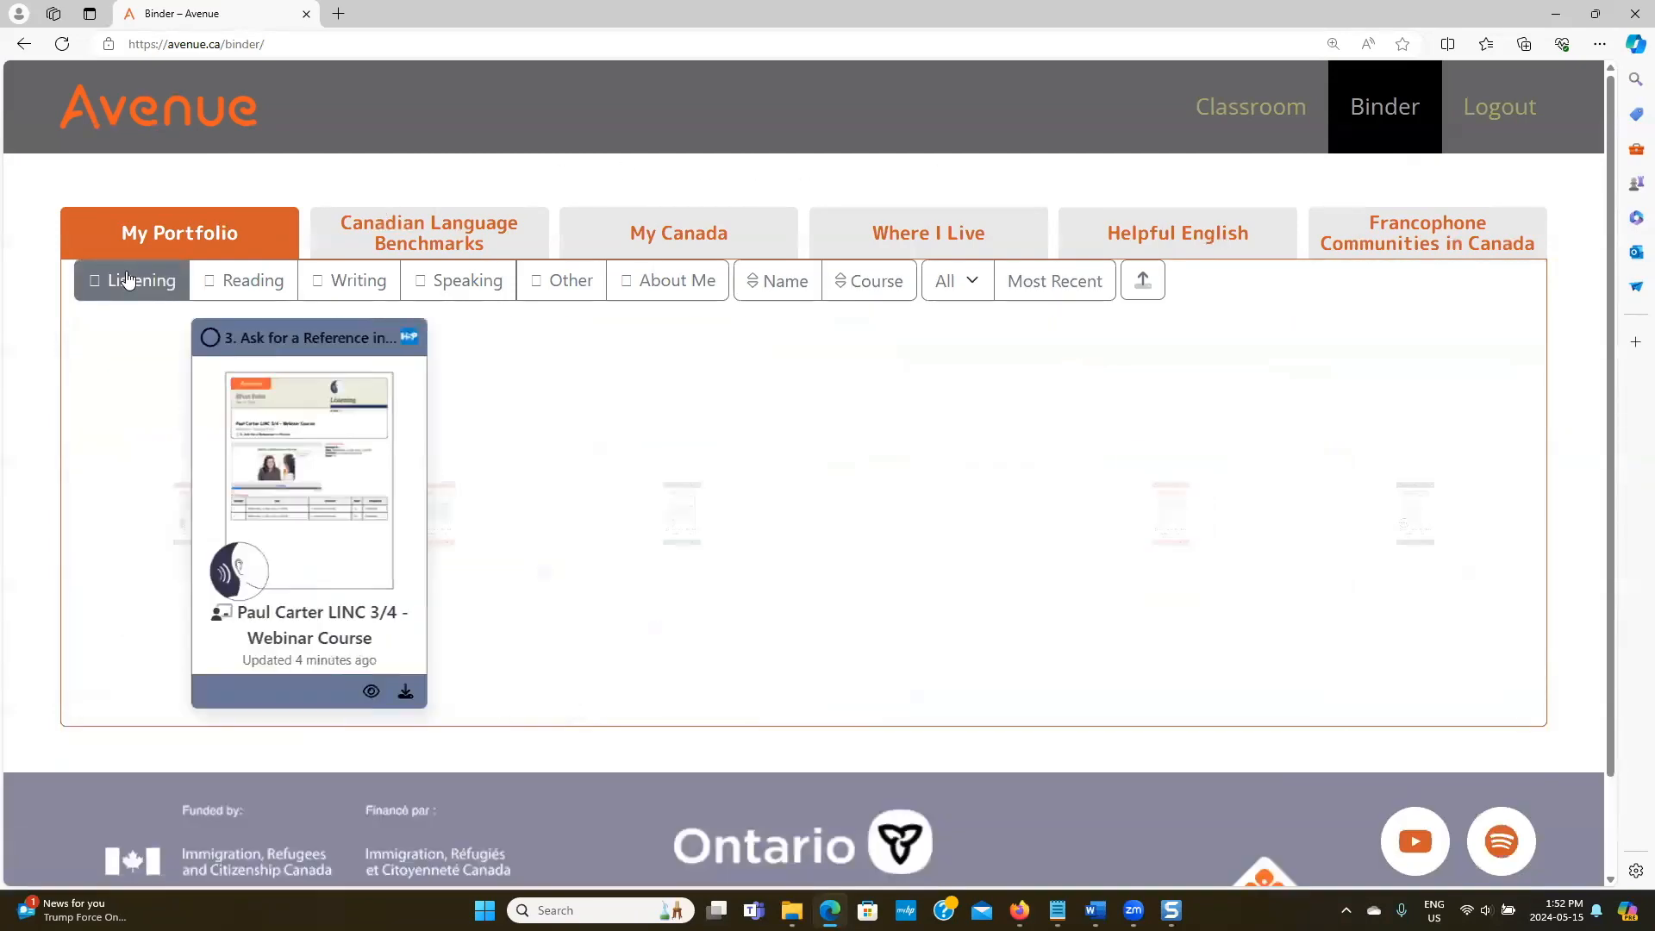
click(128, 280)
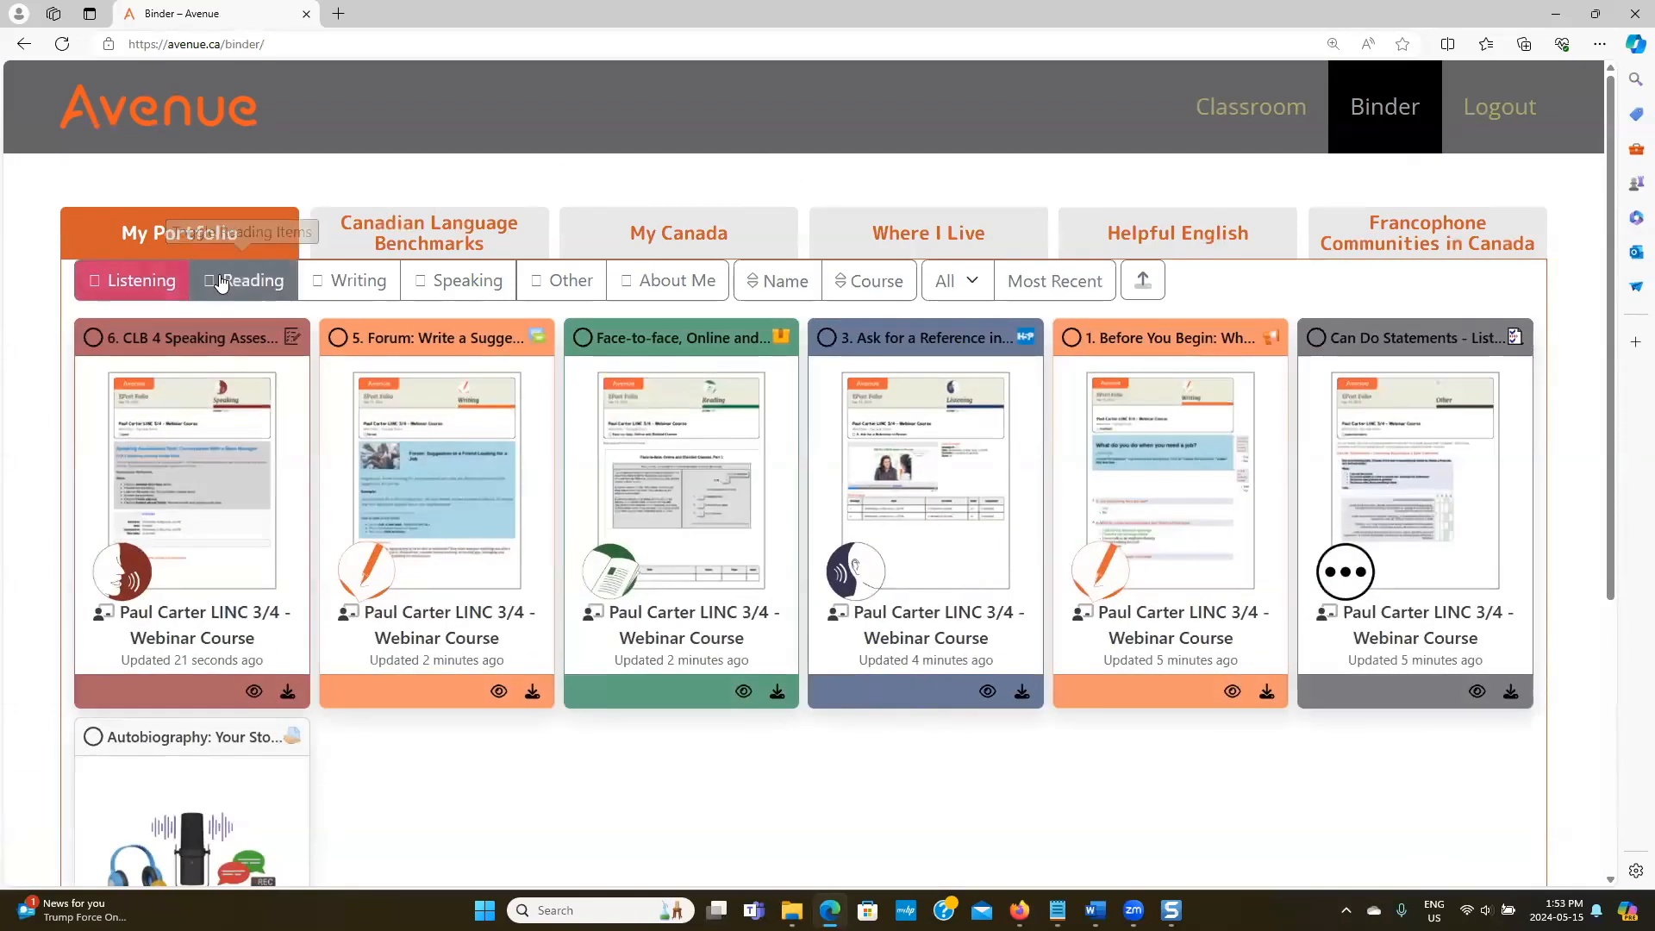
click(221, 281)
click(221, 281)
click(333, 281)
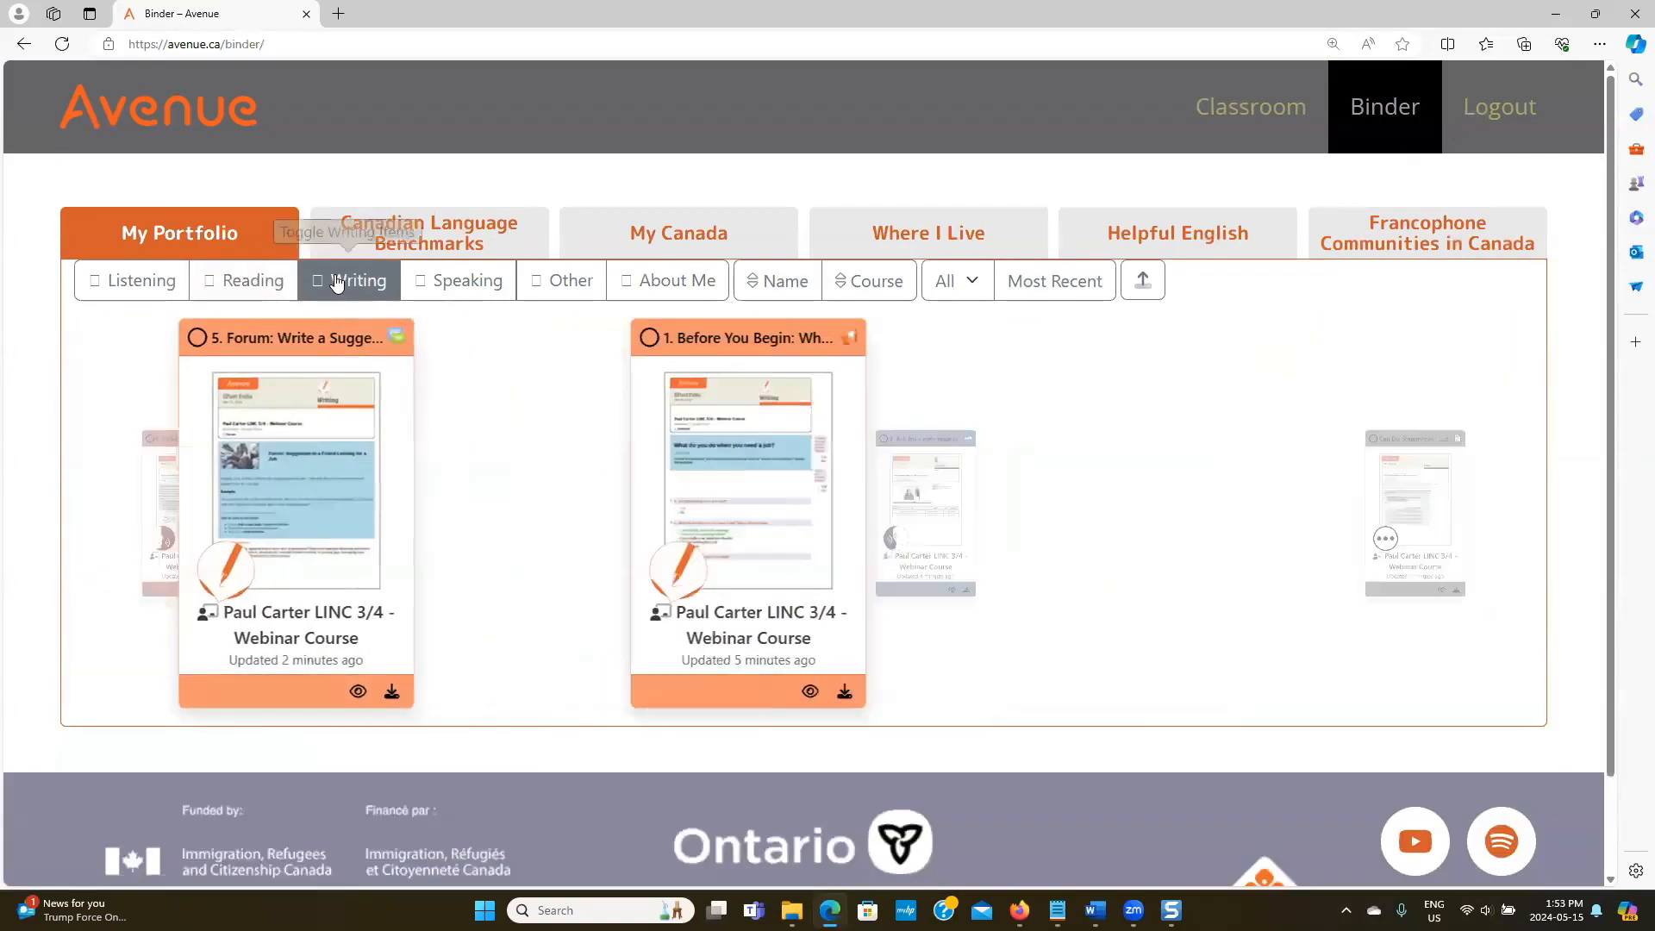
click(336, 281)
click(437, 281)
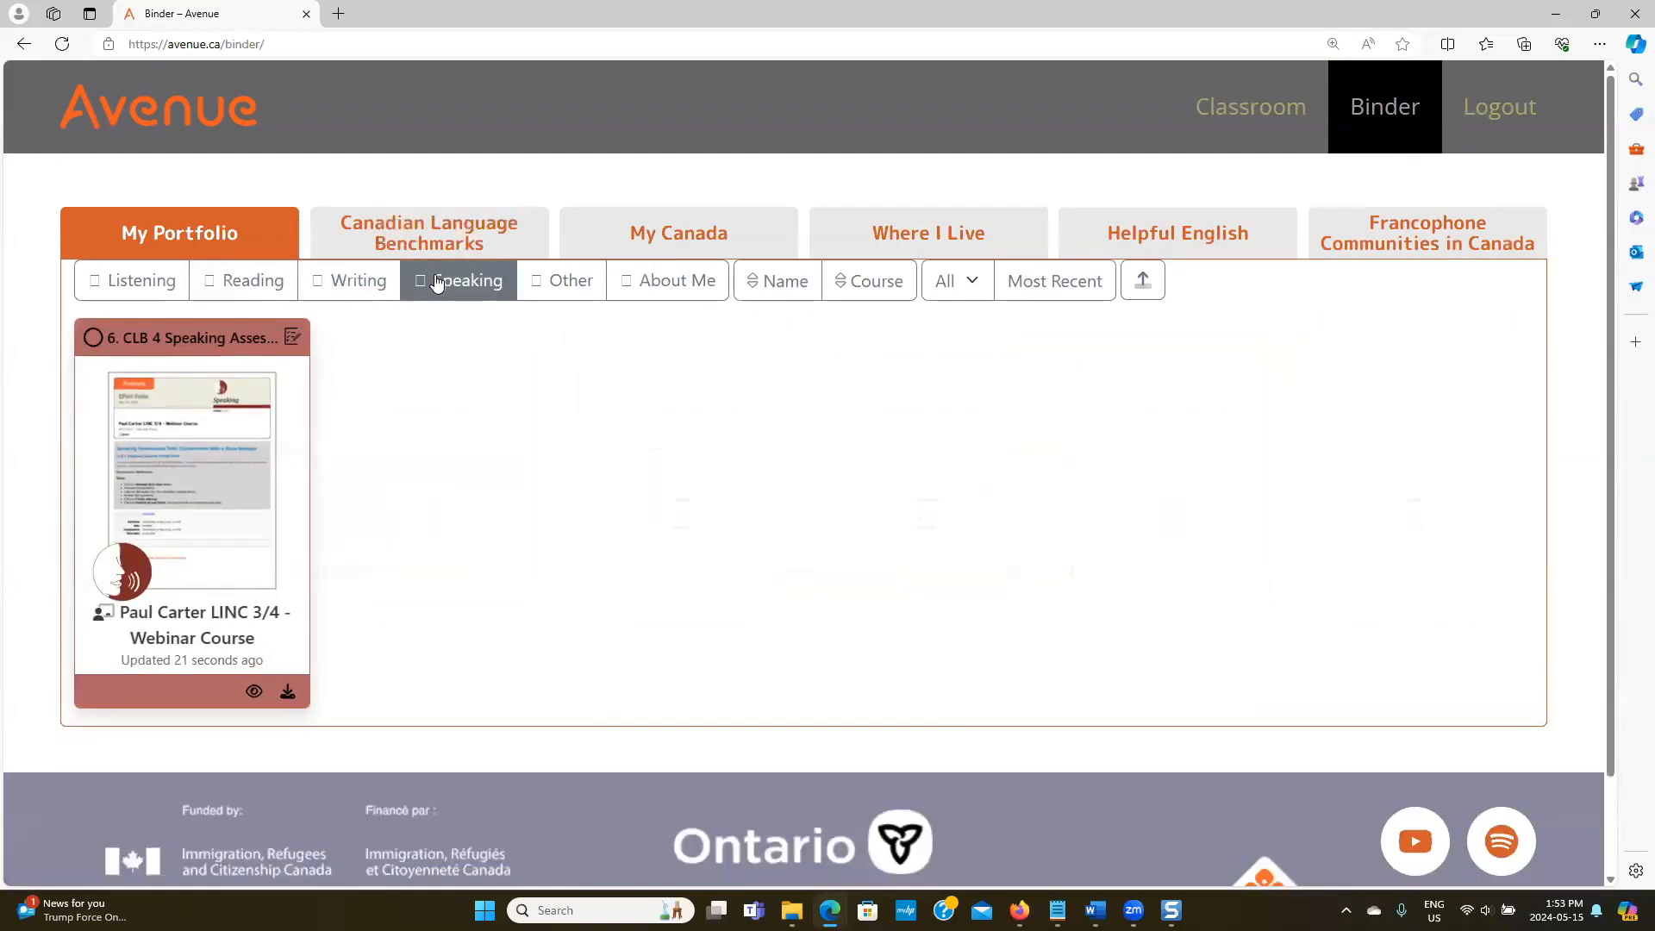
click(437, 281)
click(556, 282)
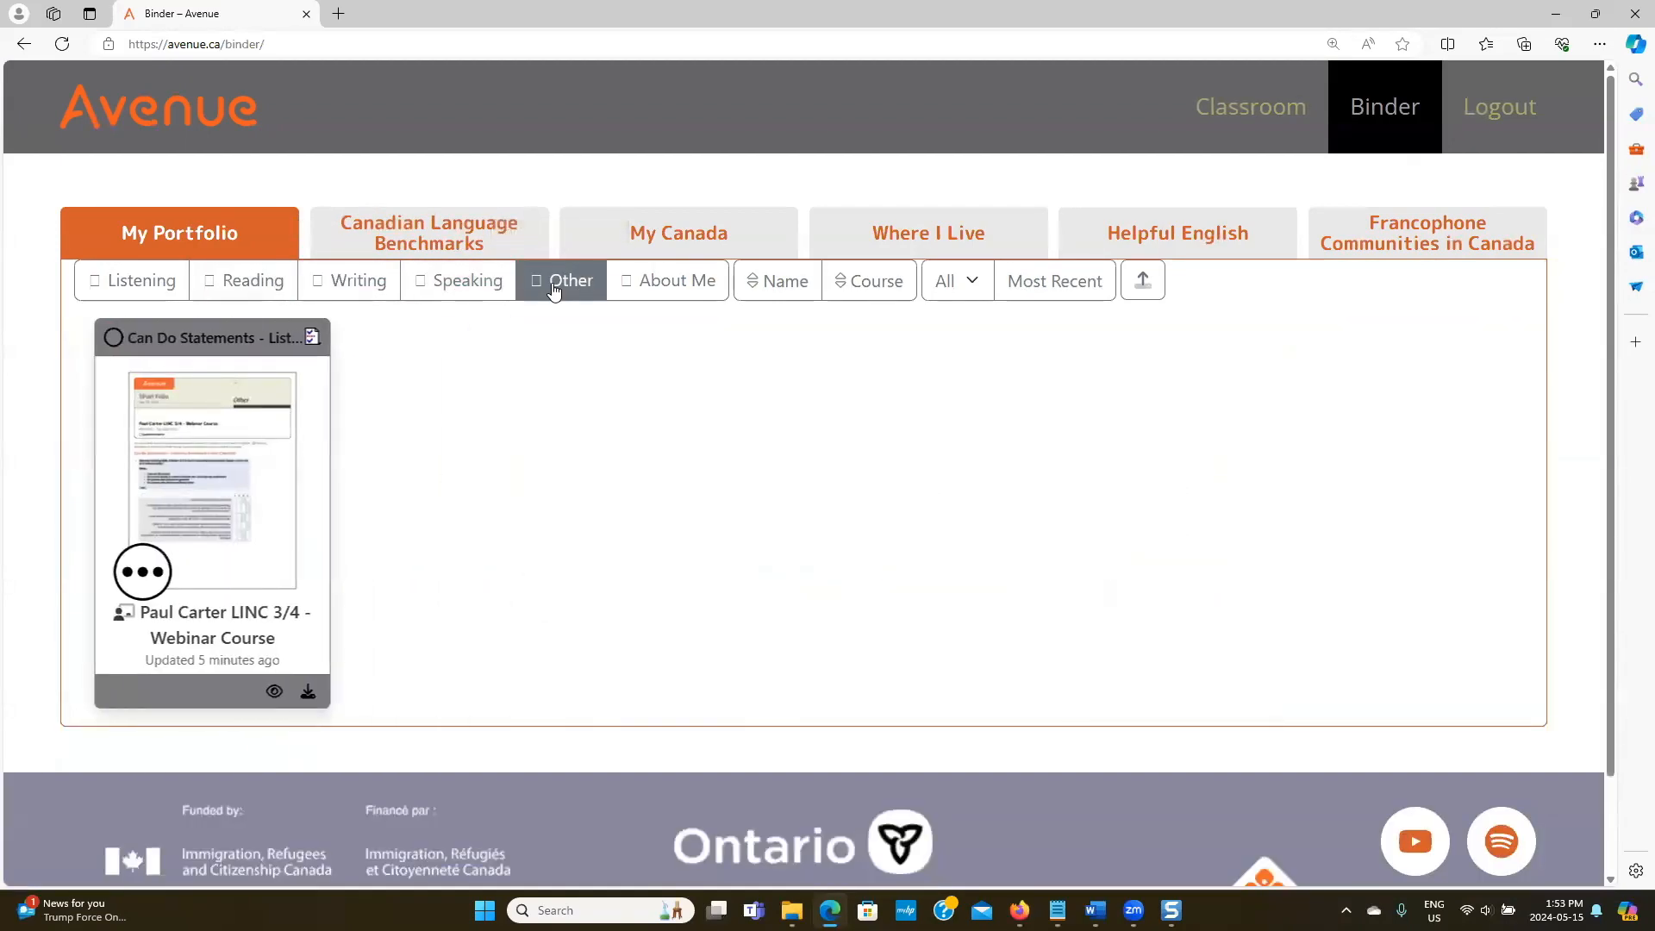
click(554, 285)
click(655, 285)
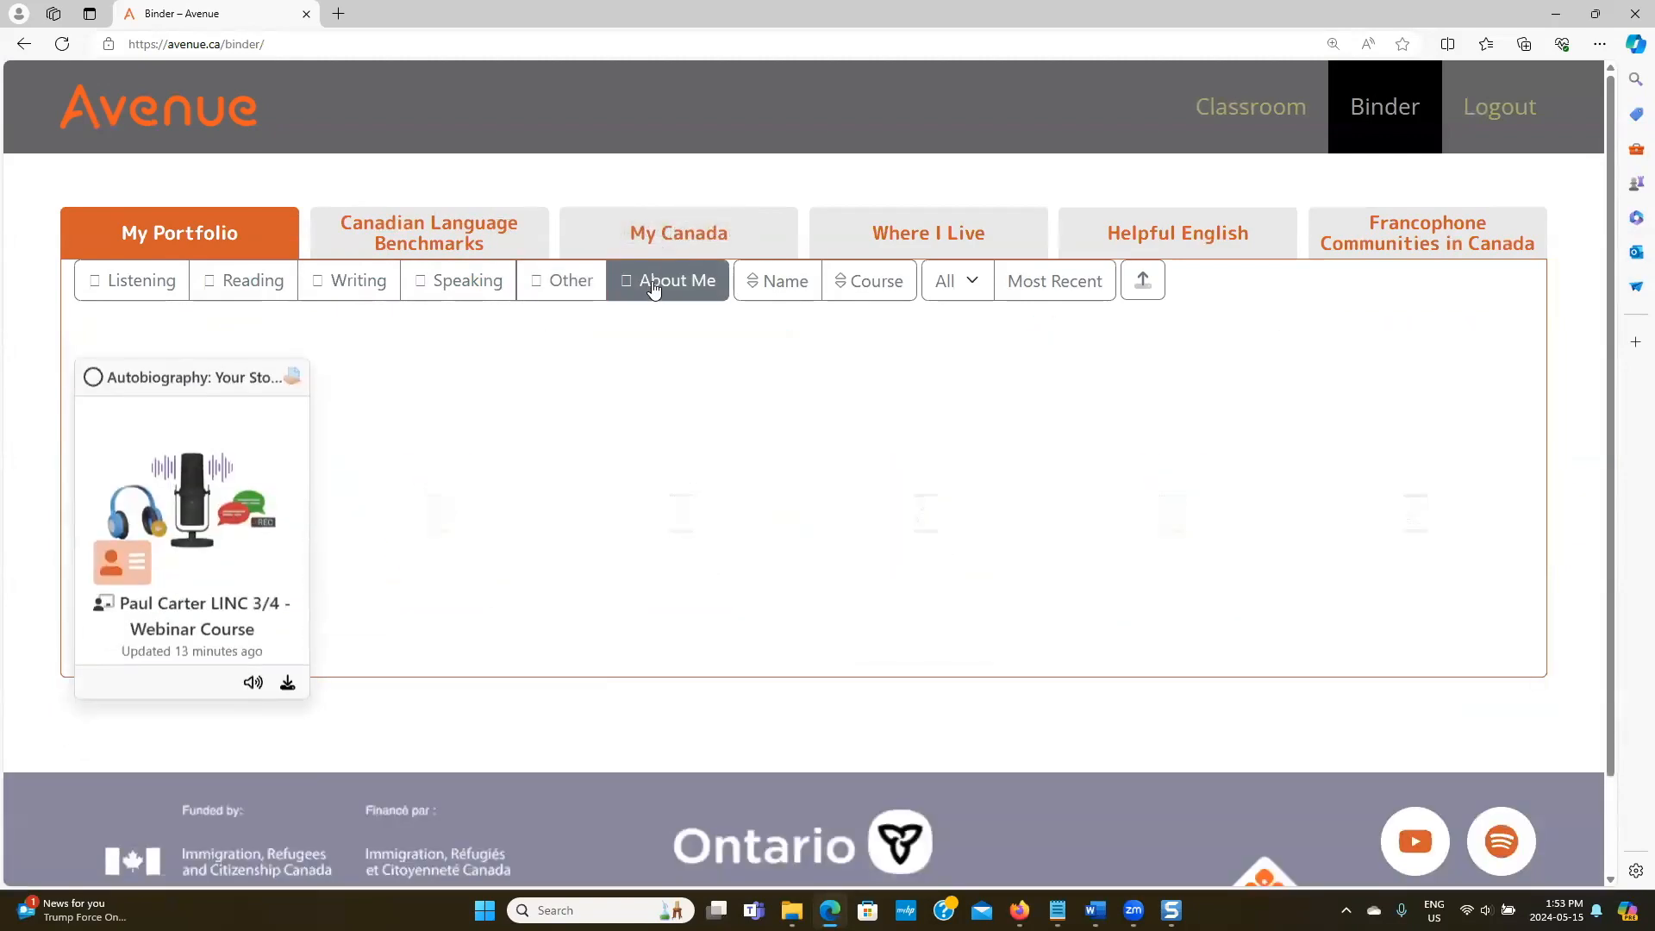
click(654, 285)
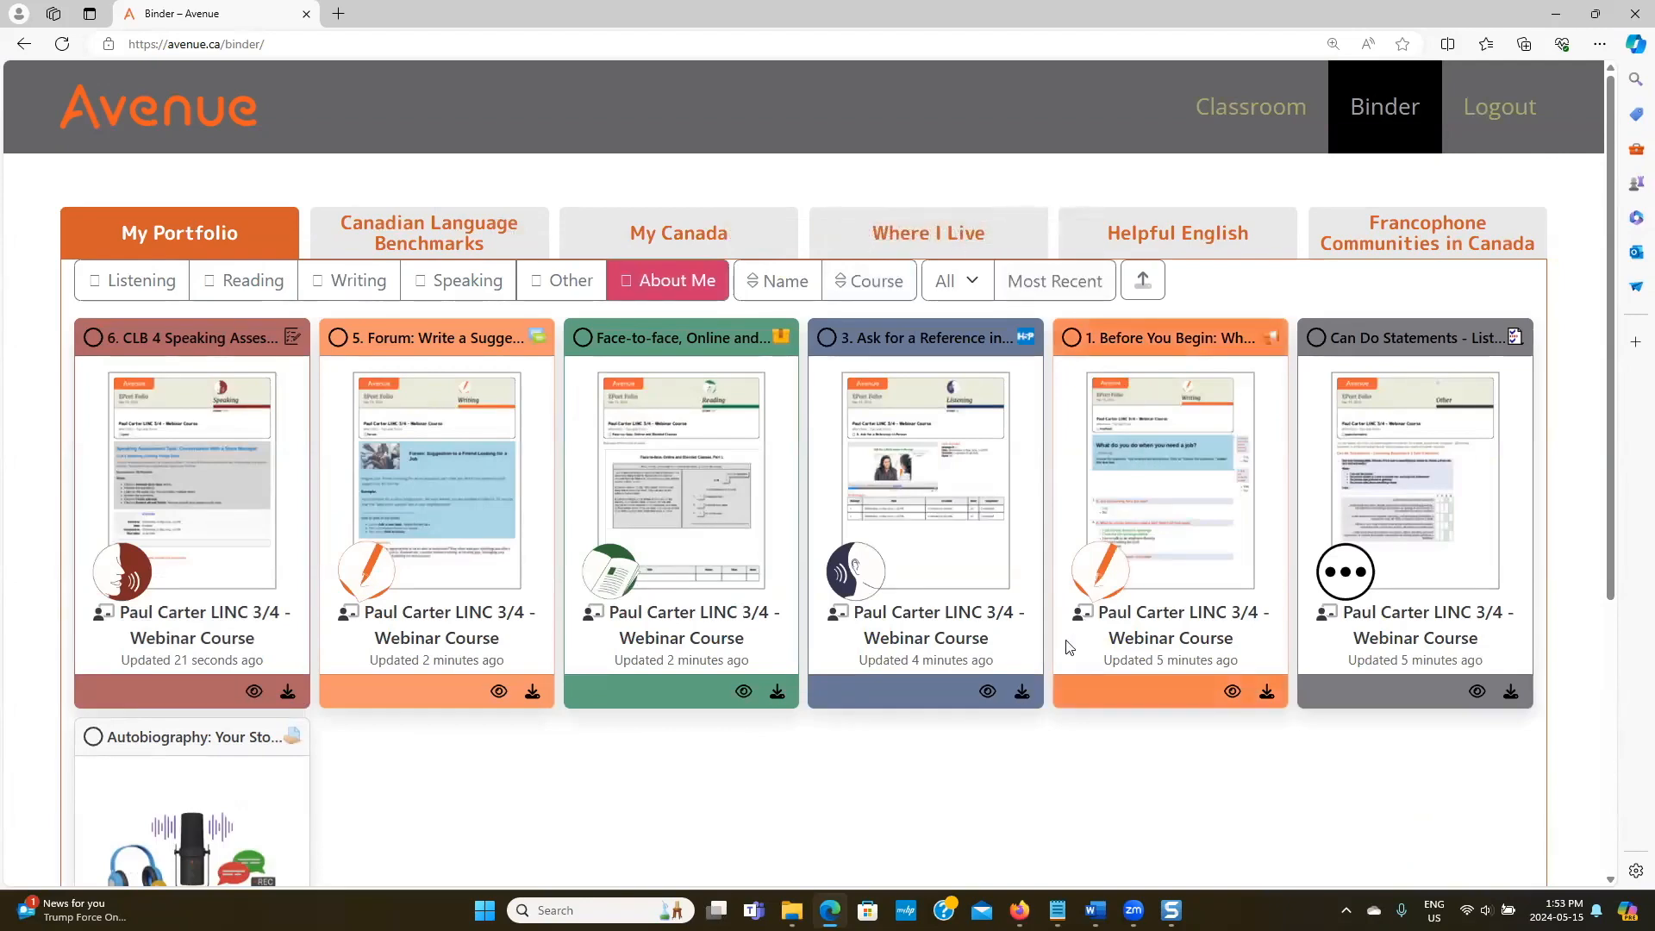
Preview the "6. CLB 4 Speaking Assessment Task" artifact and read through its grade, attempt details, transcript and question feedback.
click(254, 693)
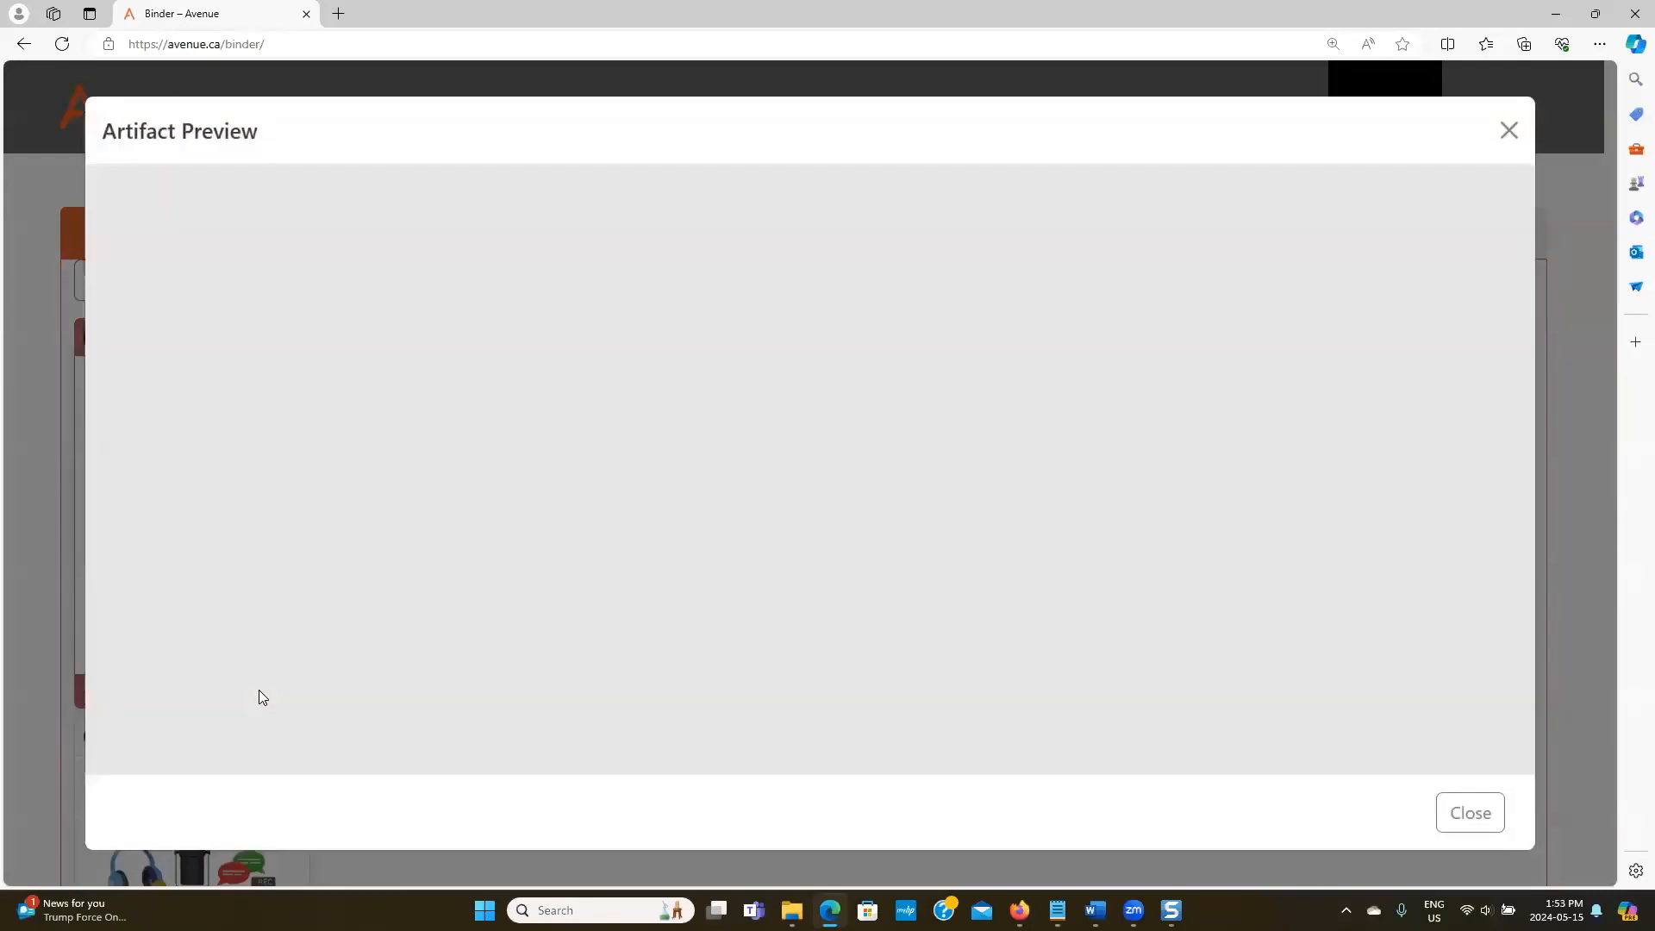
scroll(262, 697, up, 10)
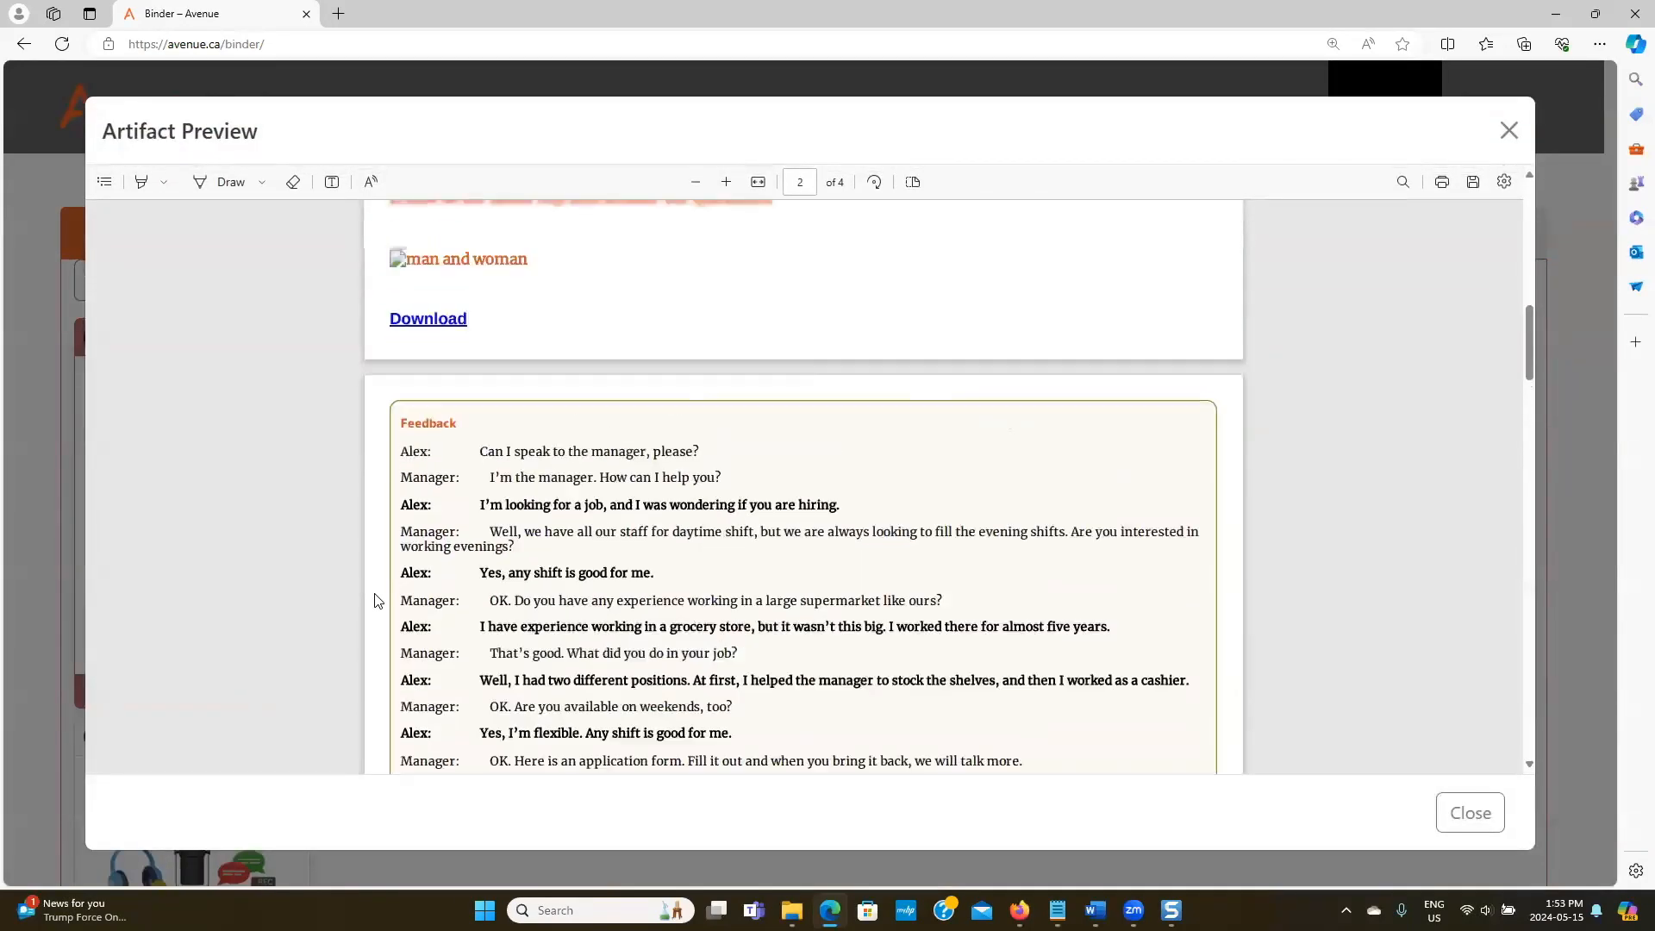
scroll(315, 707, up, 4)
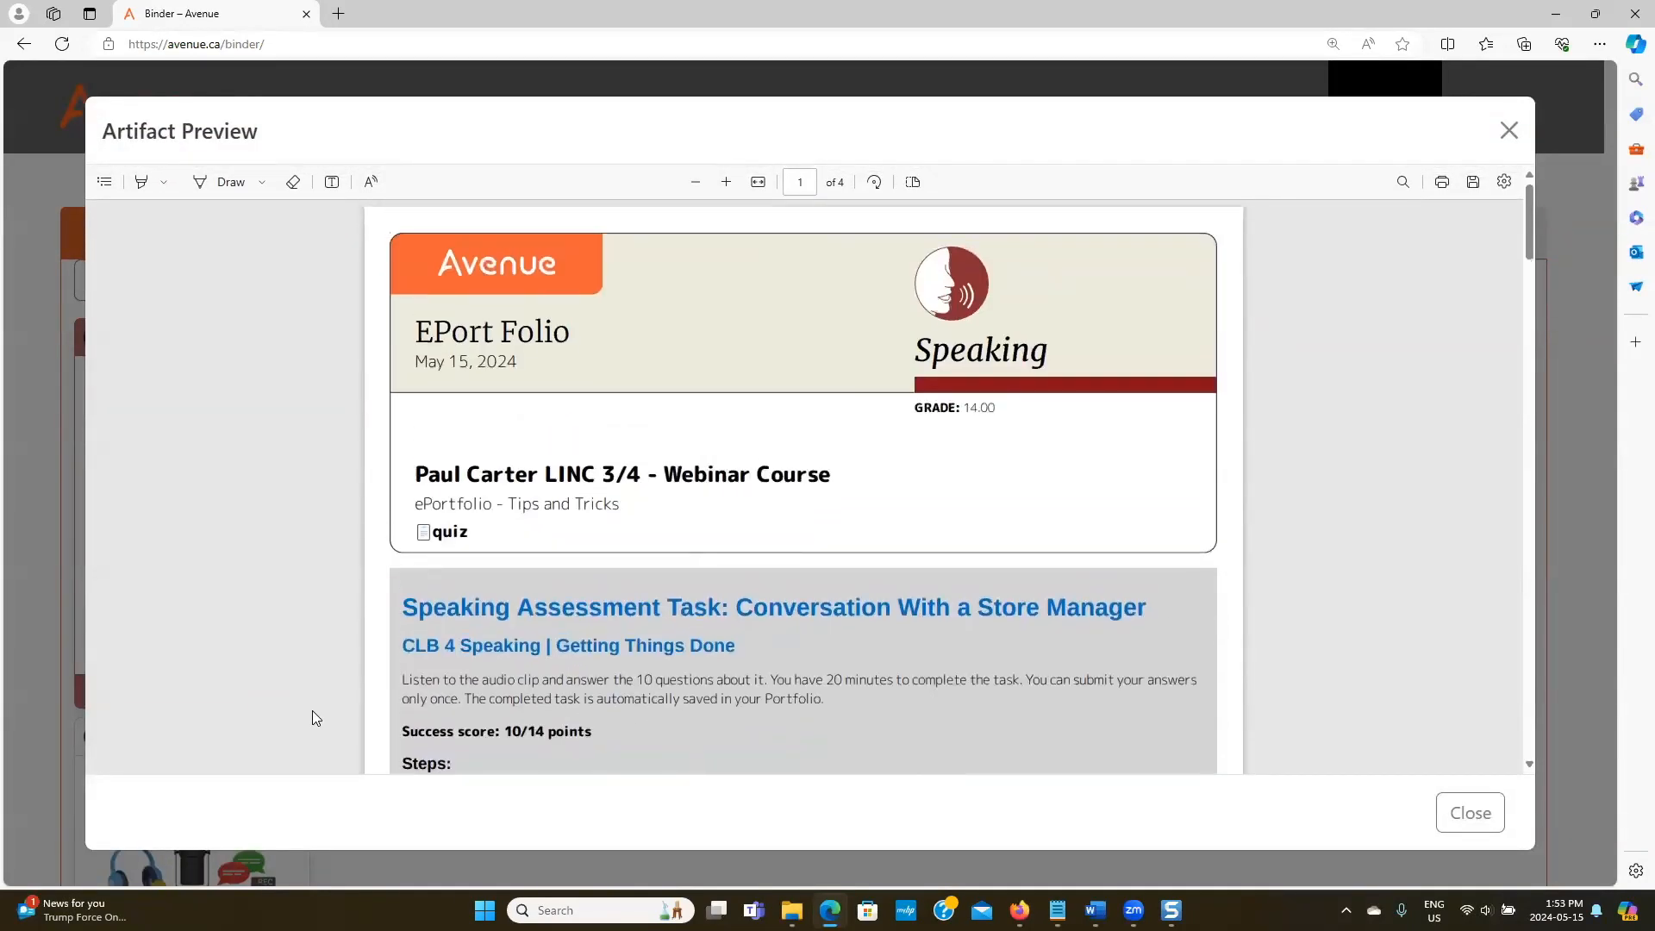
scroll(713, 461, down, 5)
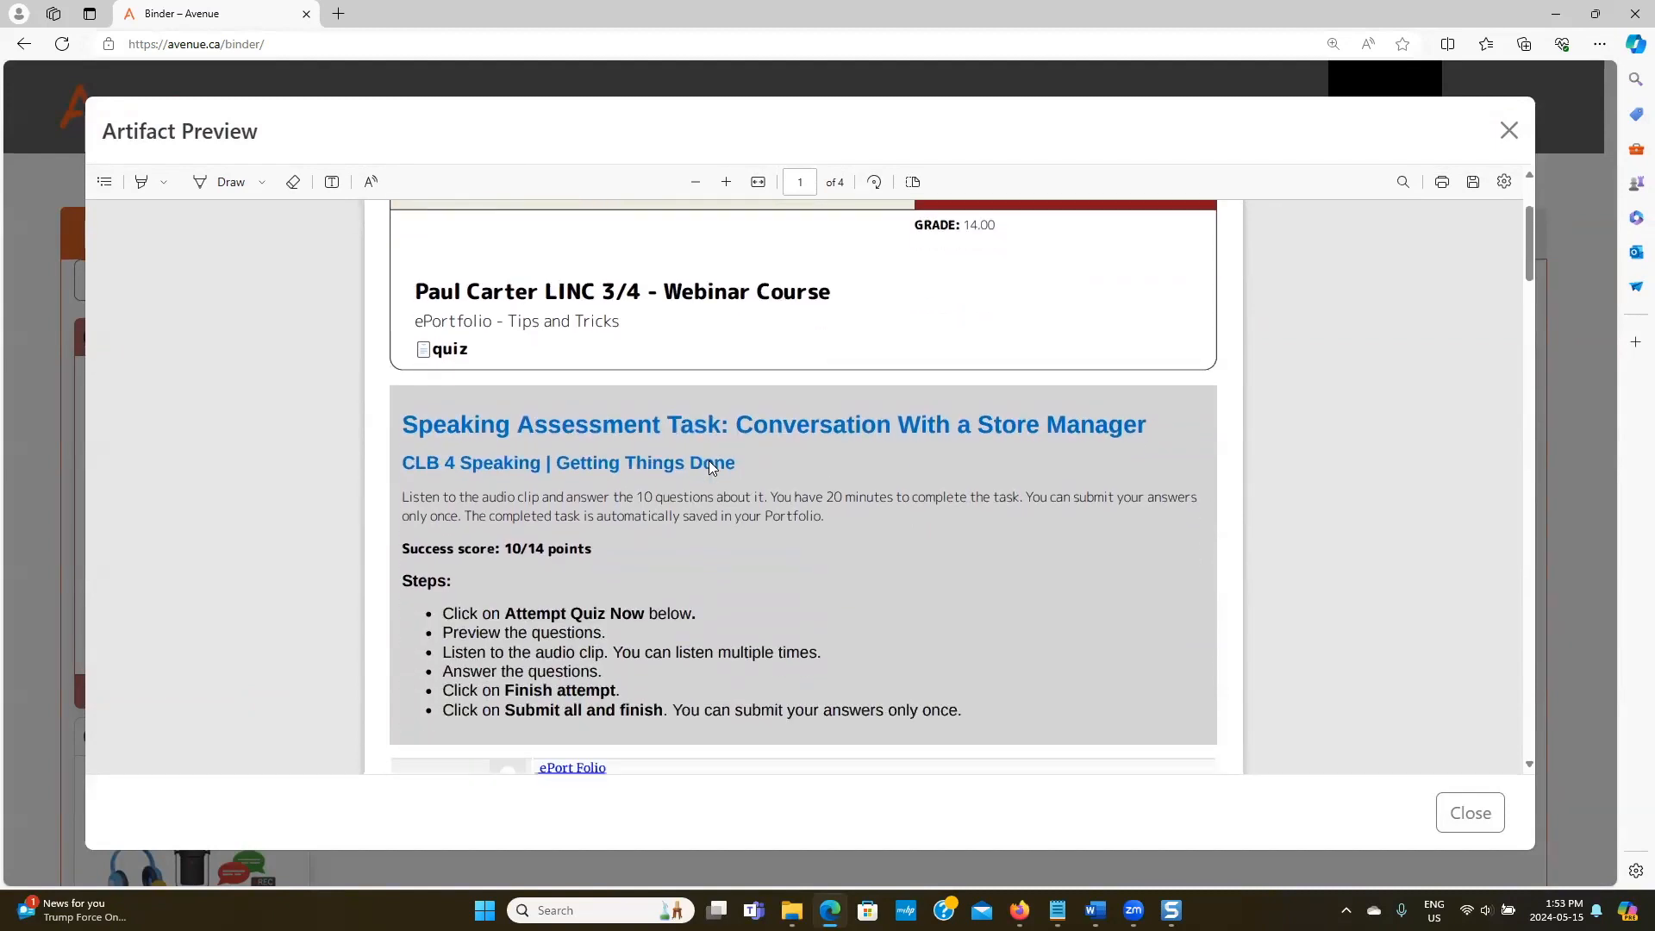
scroll(623, 447, down, 4)
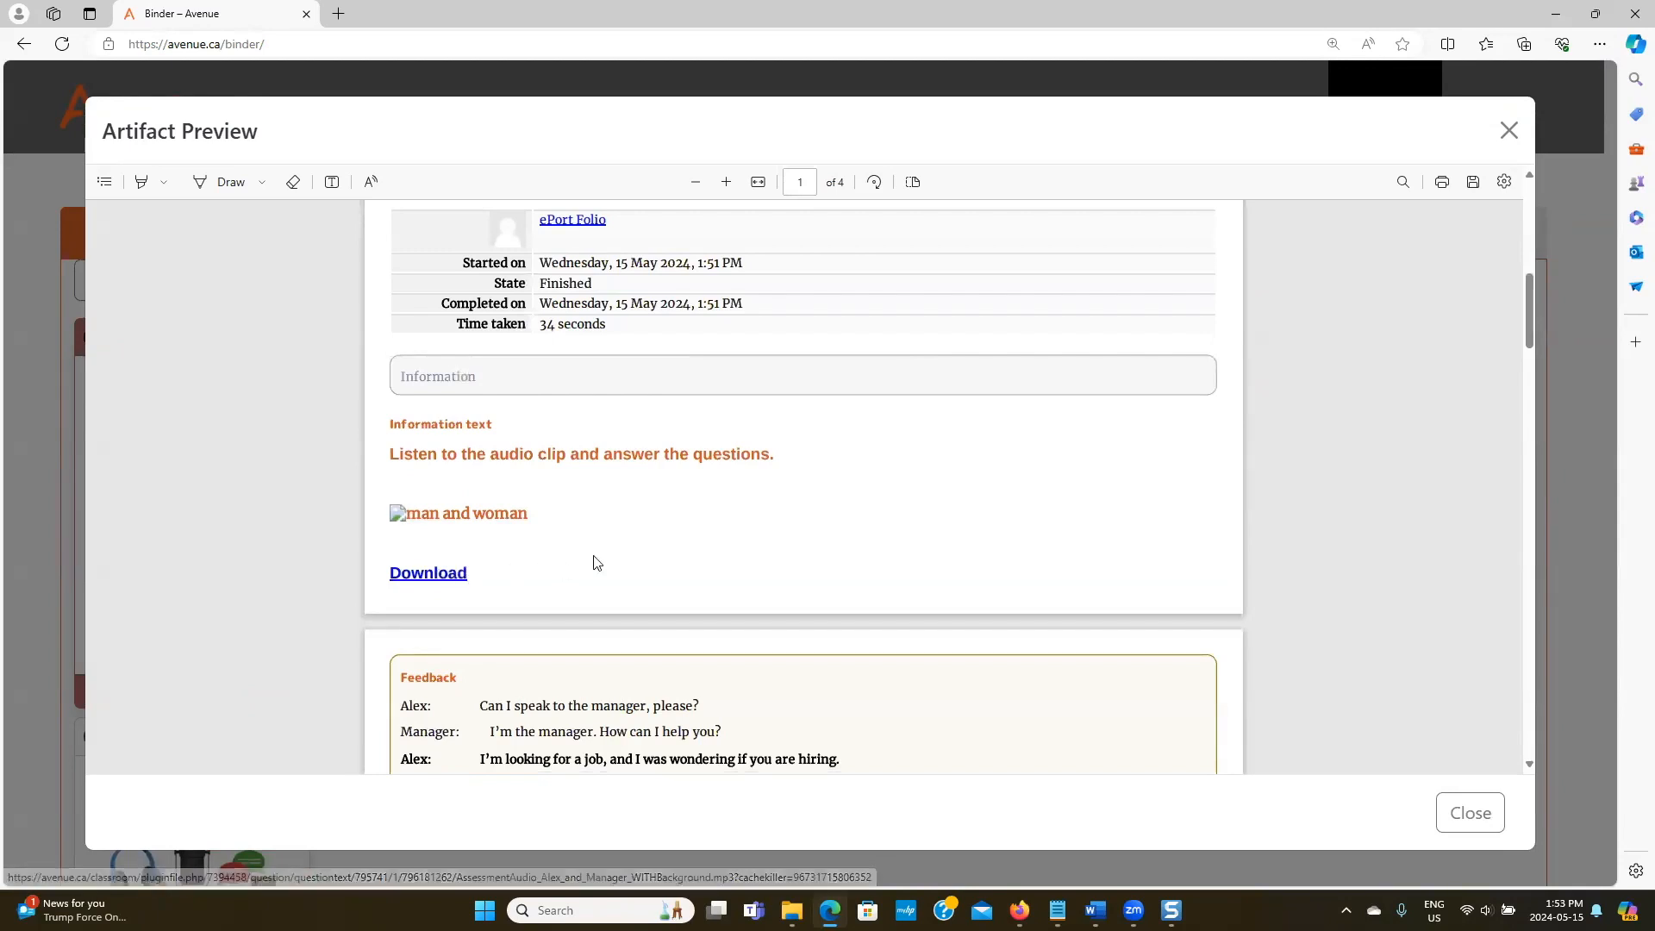
scroll(595, 564, down, 5)
scroll(595, 562, down, 1)
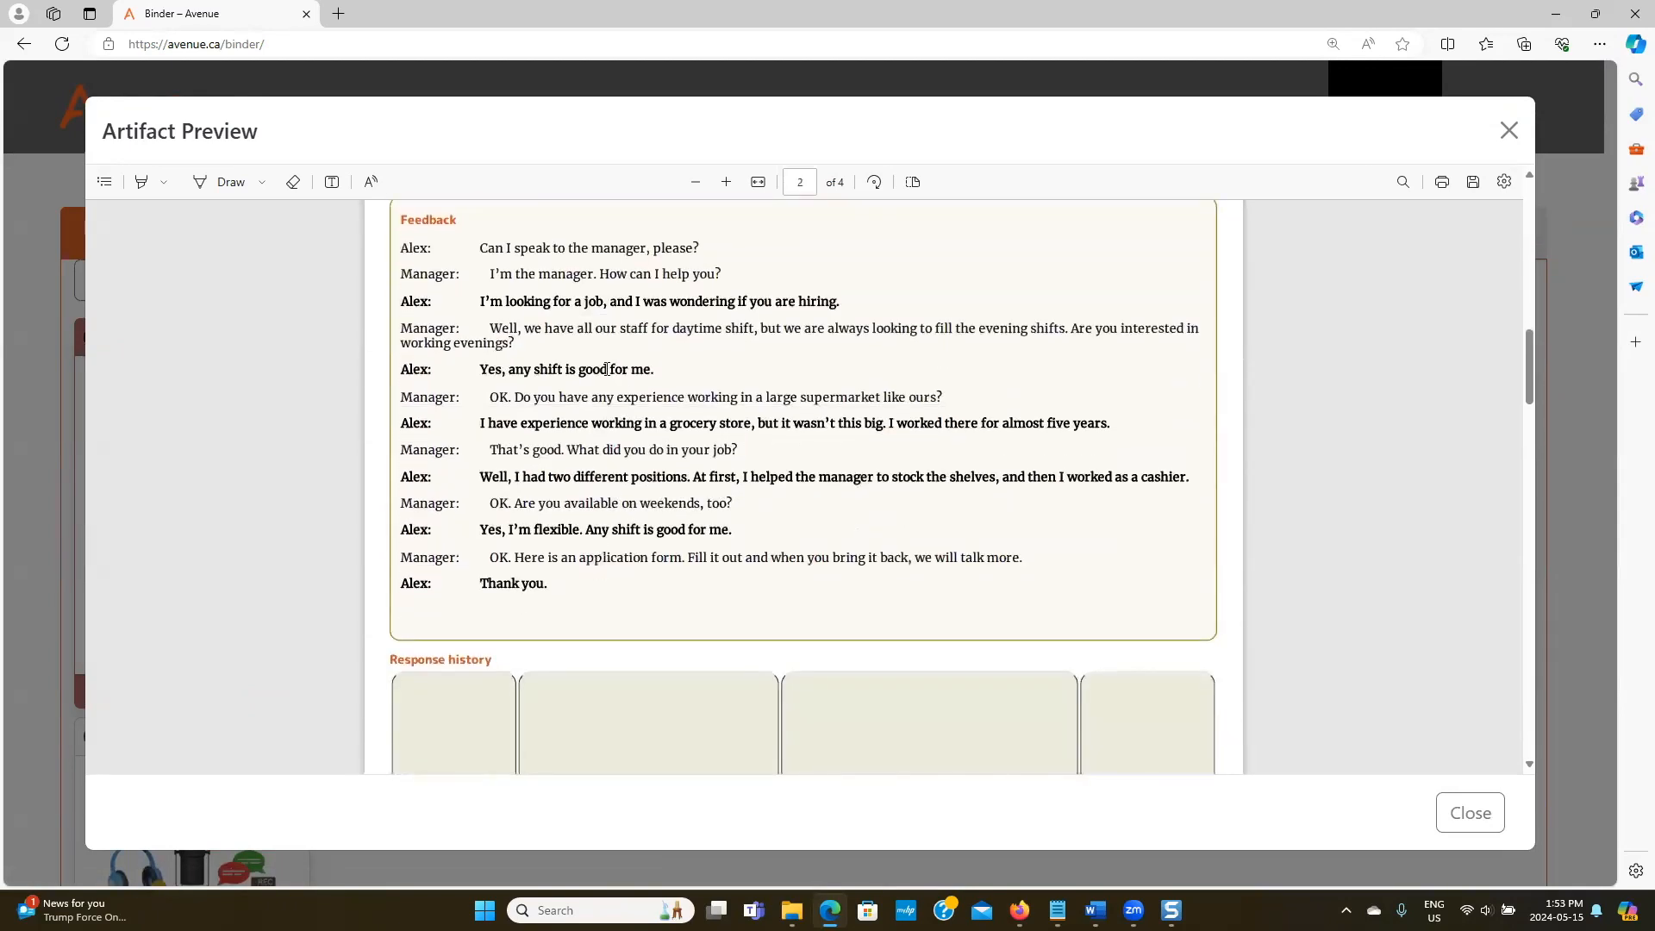
scroll(657, 431, down, 6)
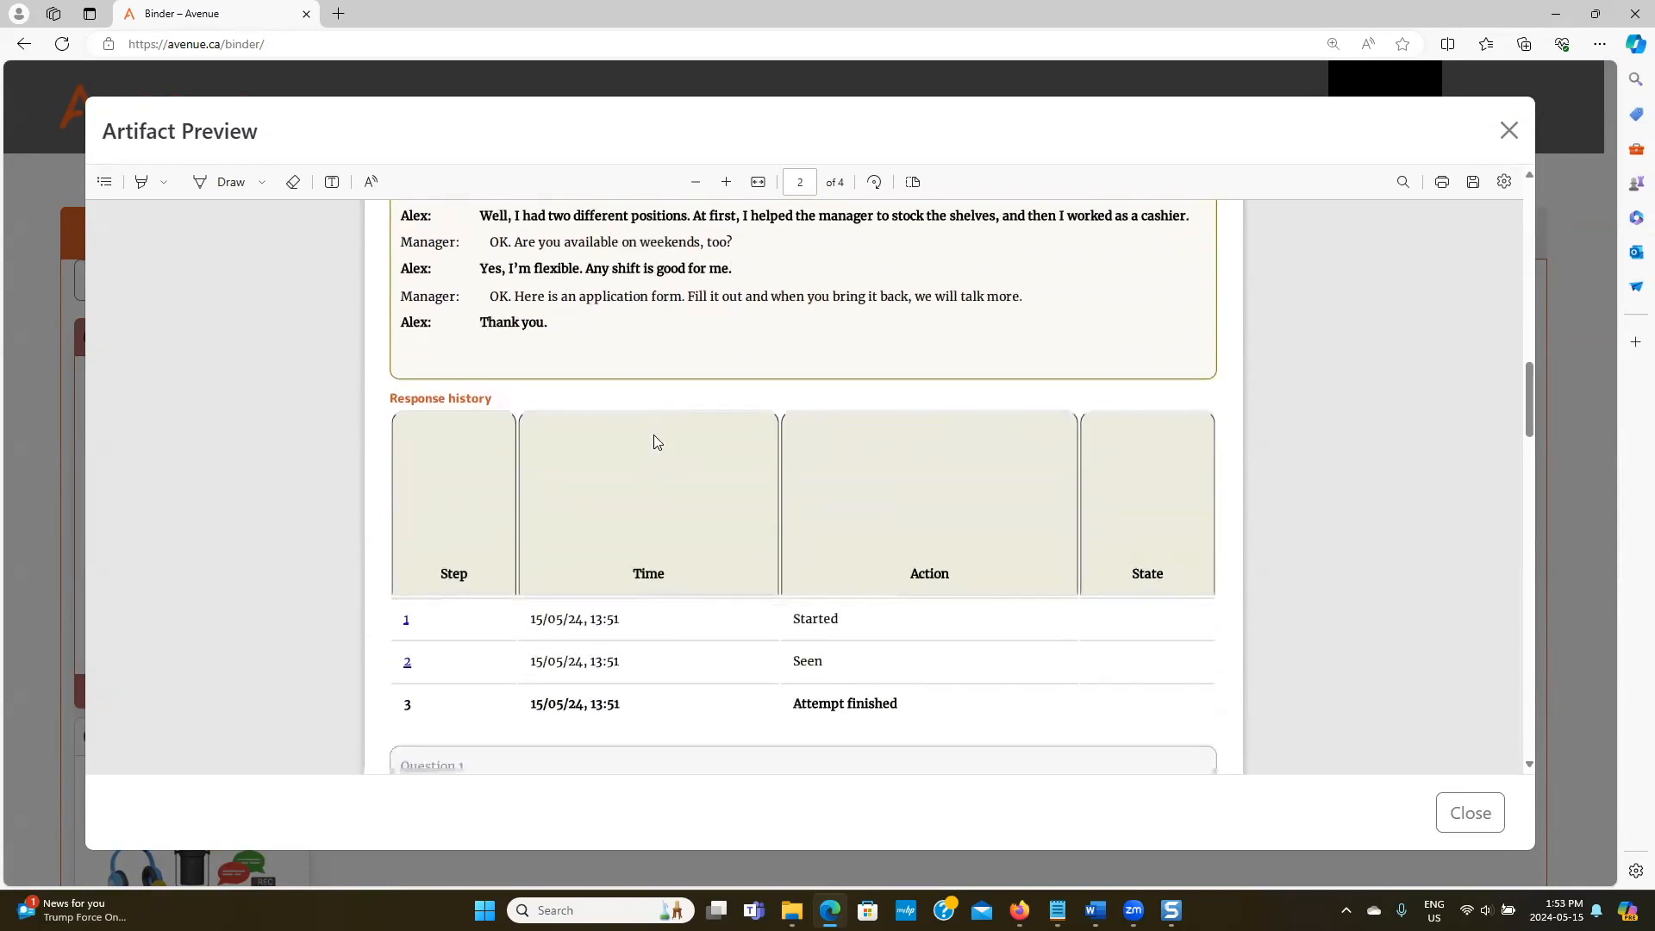
scroll(622, 455, down, 4)
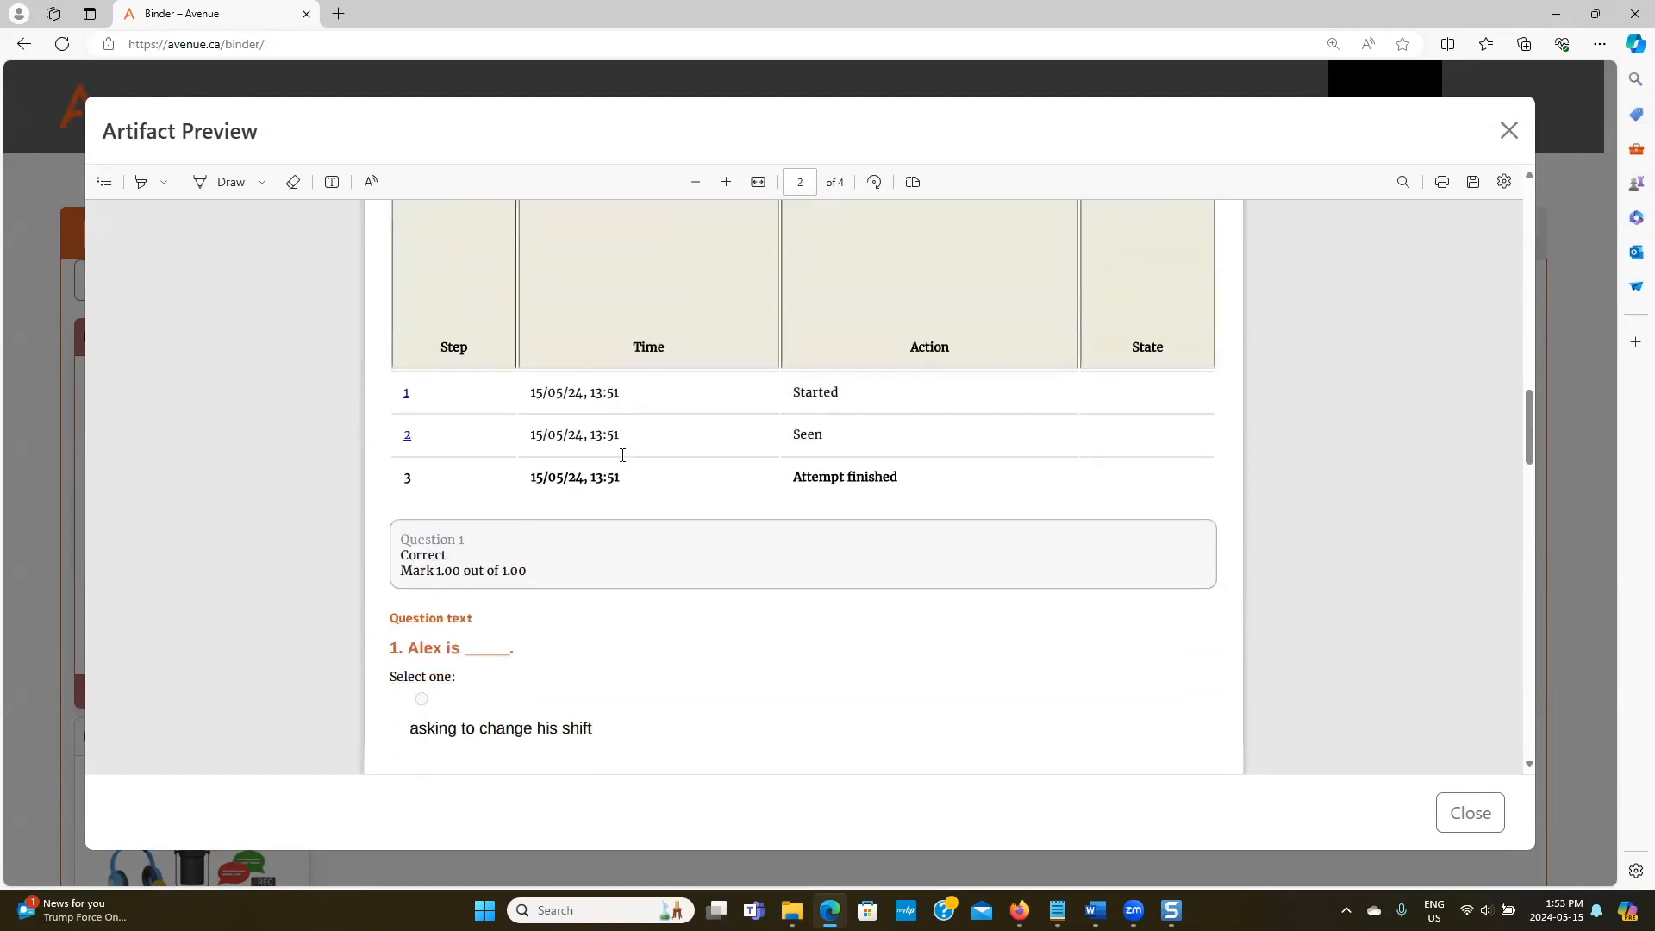
scroll(623, 455, down, 2)
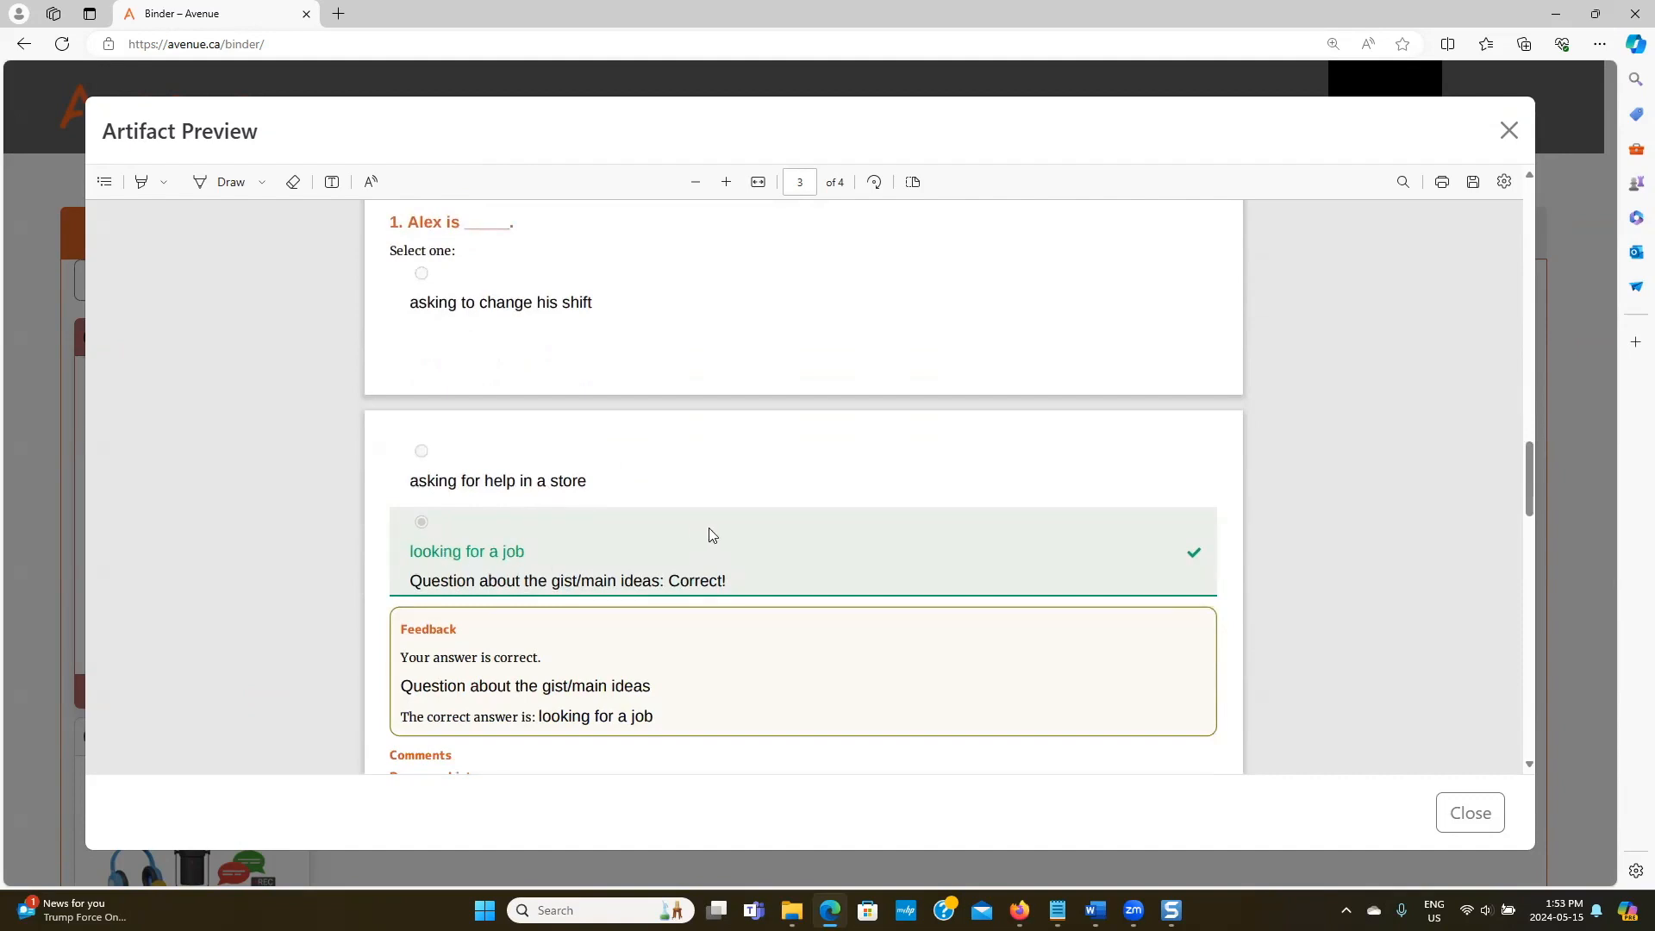
Review the speaking assessment's question results, play the recorded response to the shopkeeper, and return to the binder.
scroll(815, 527, down, 6)
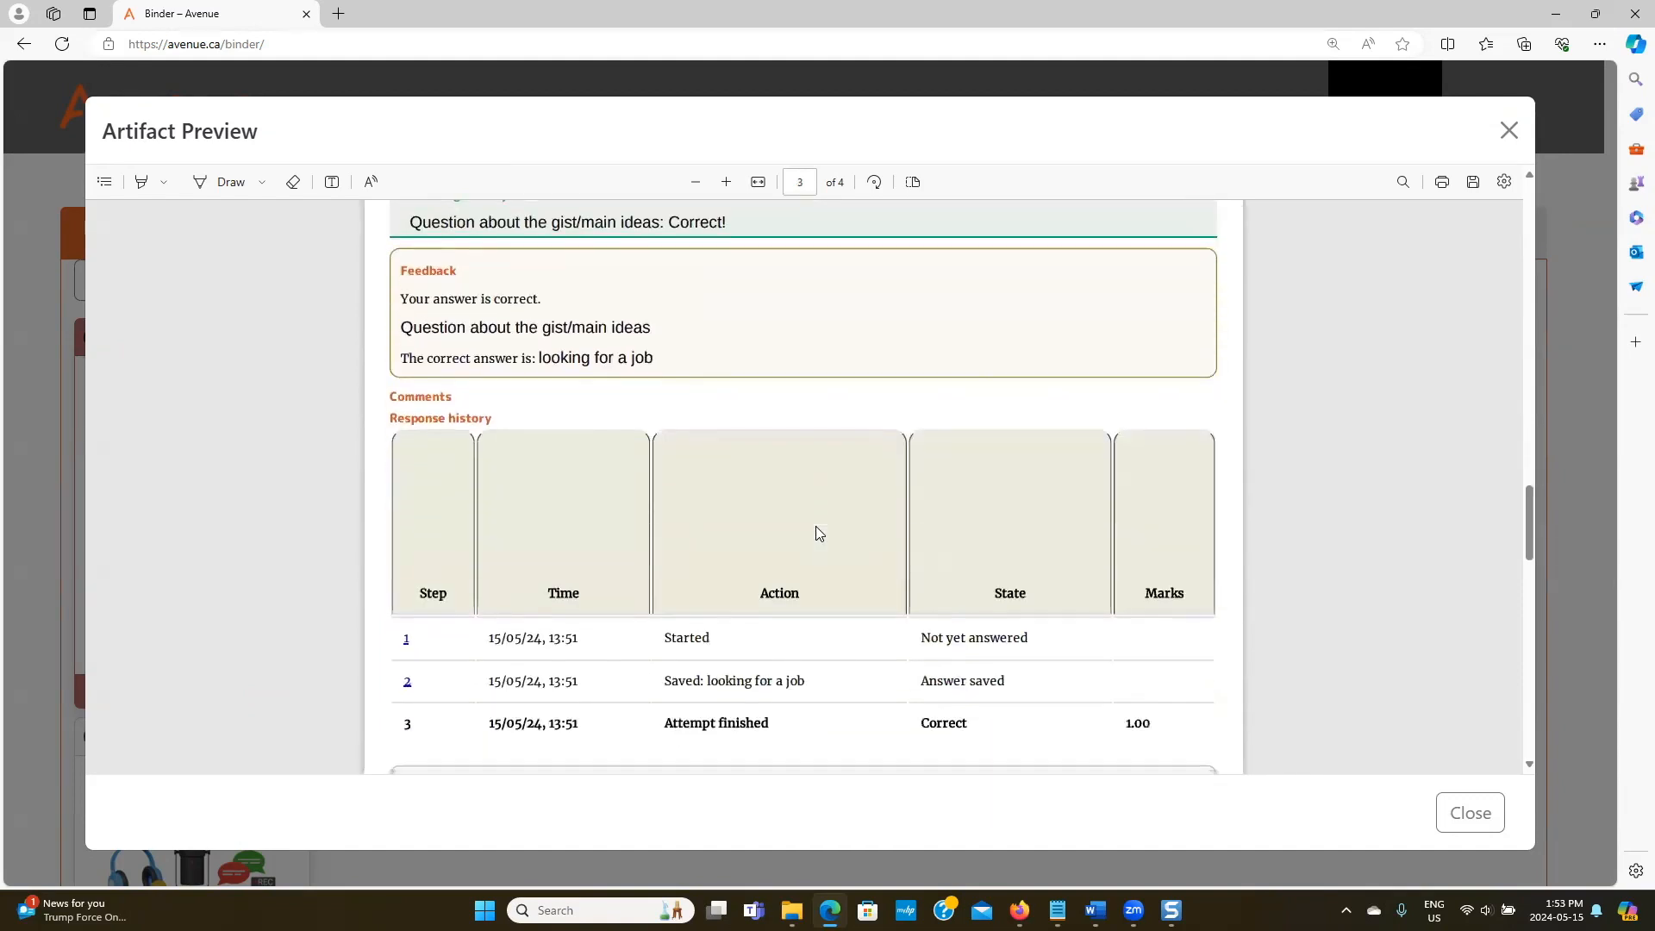
scroll(818, 532, down, 5)
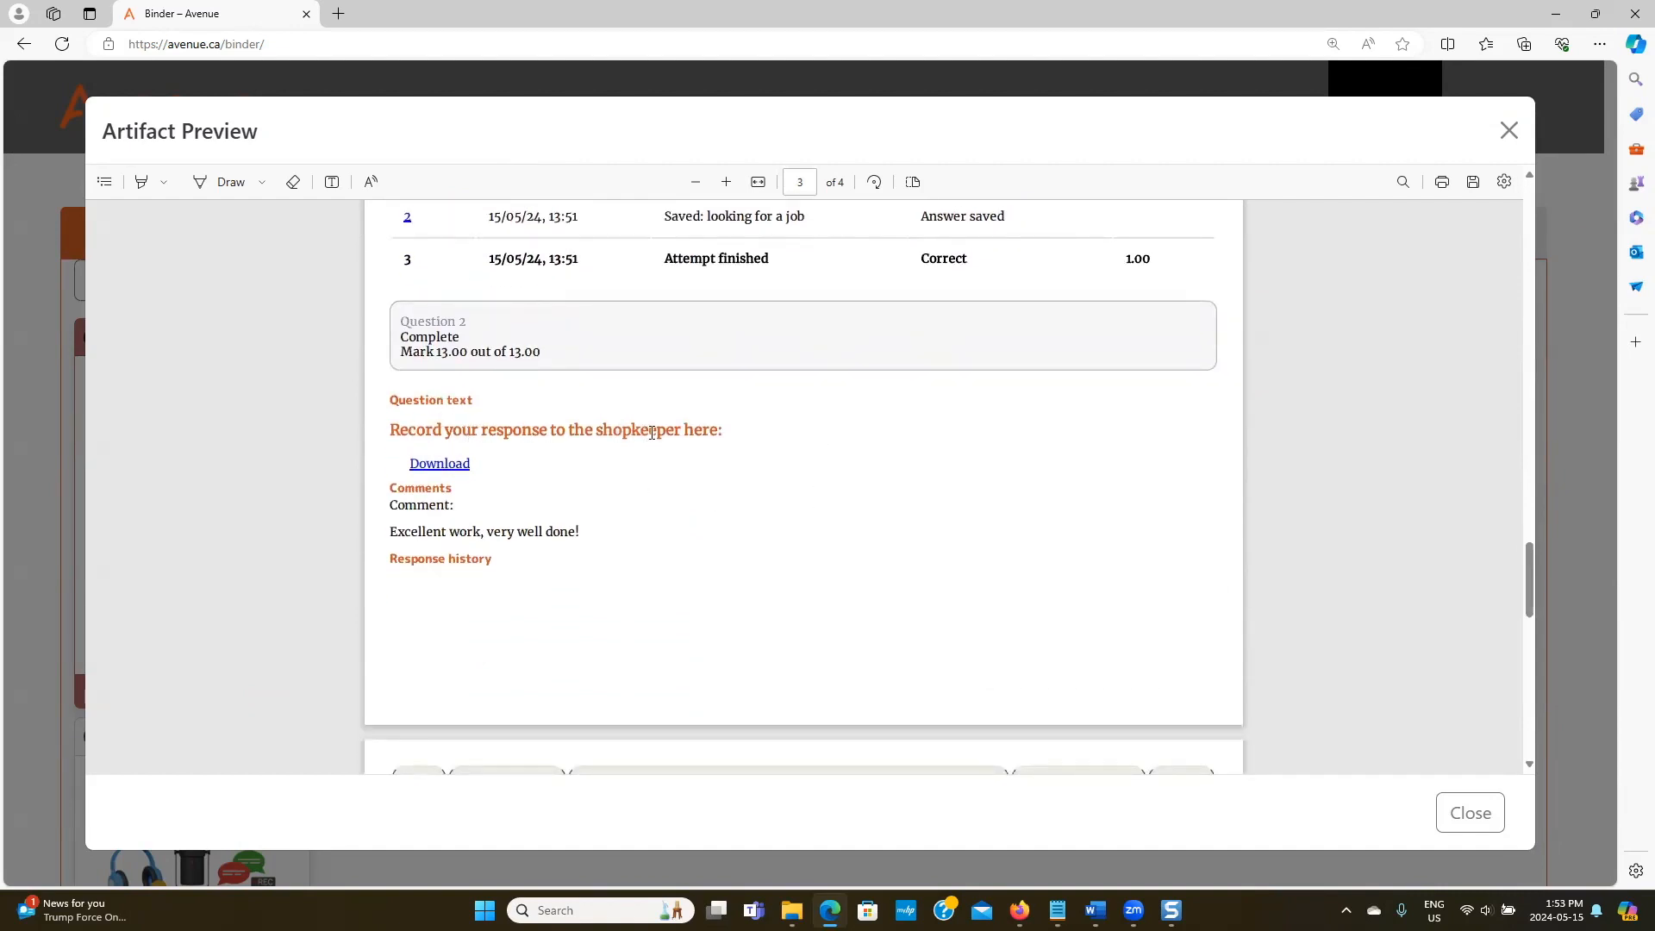
click(454, 470)
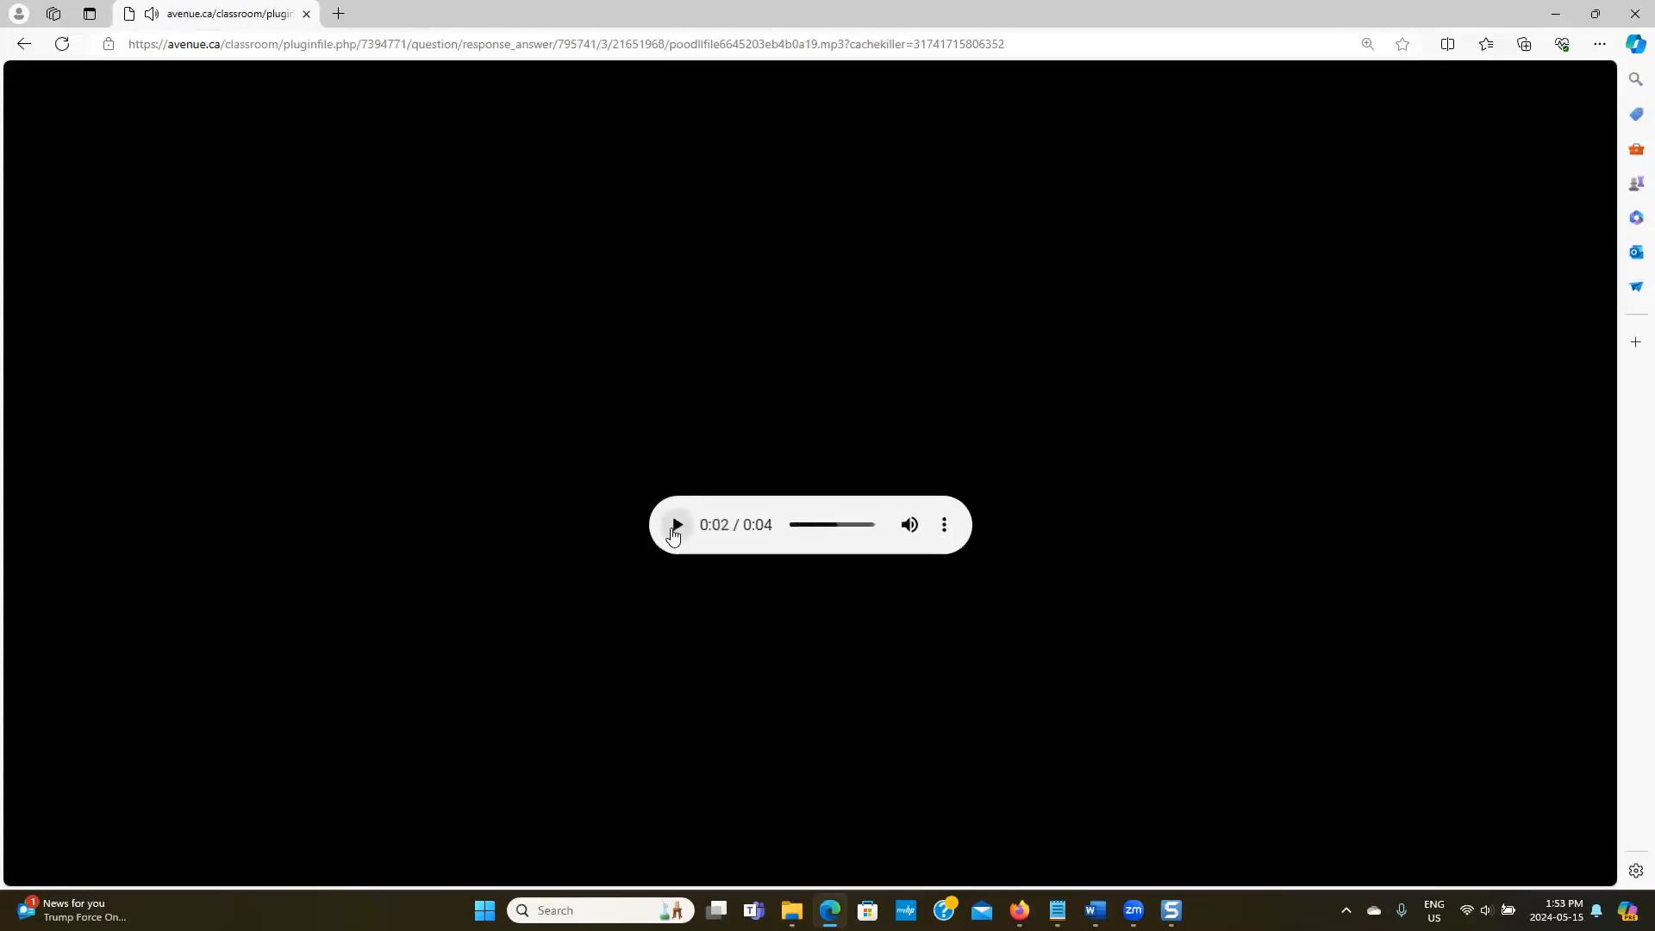
click(24, 47)
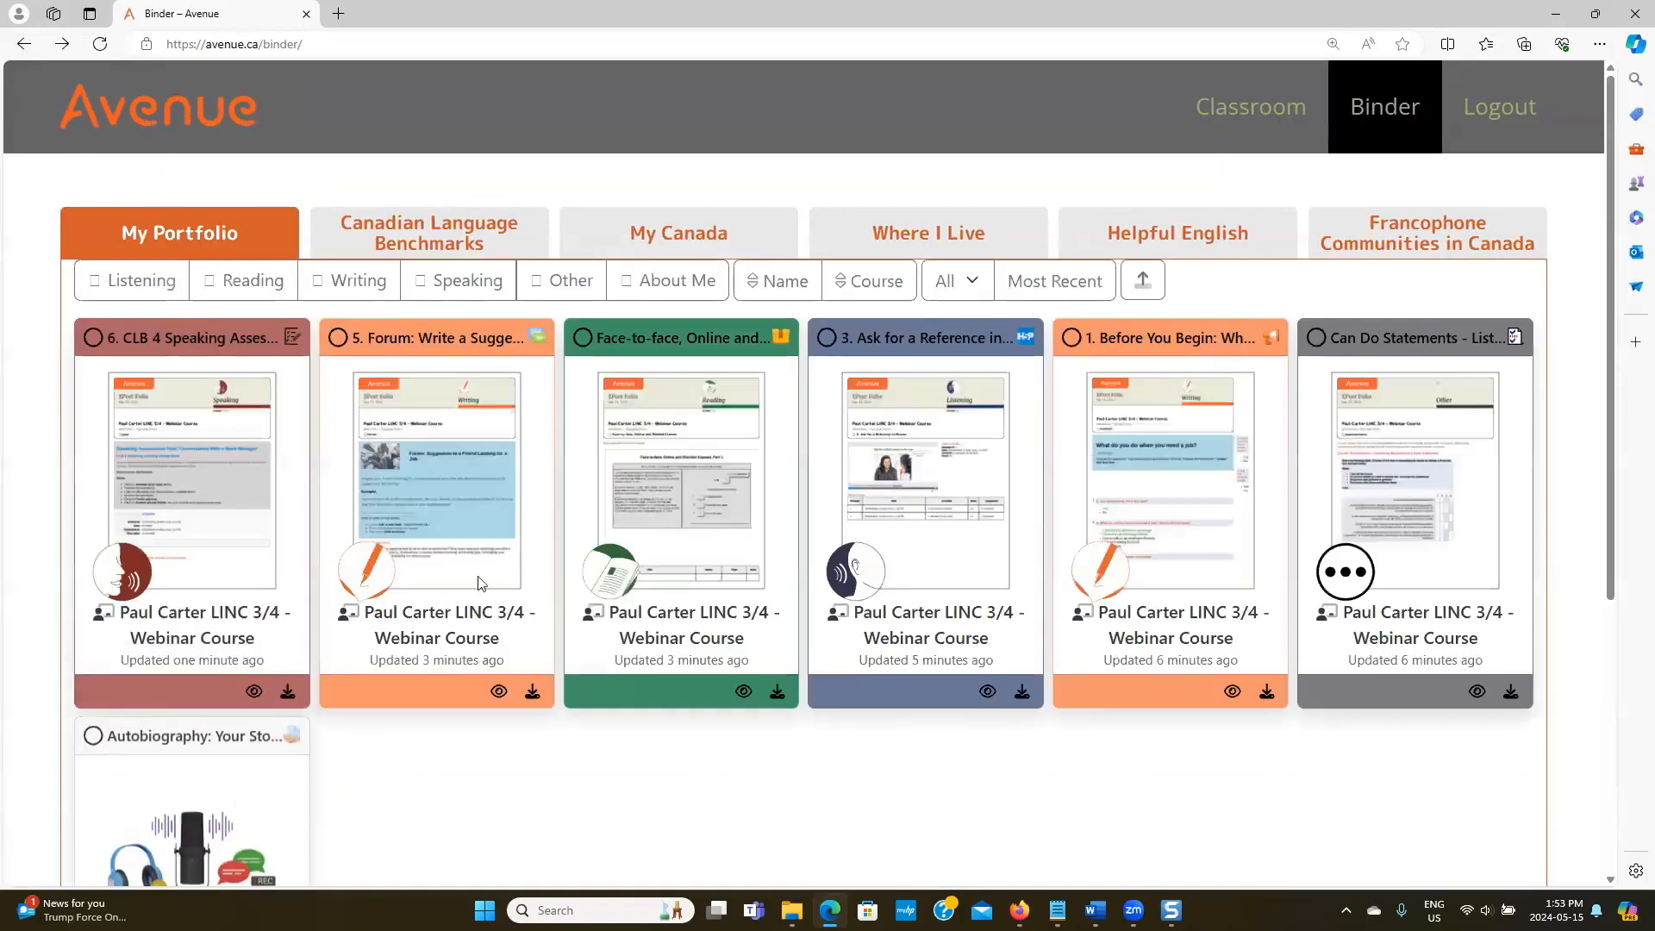
Preview the CLB 4 Speaking Assessment artifact again, examine the teacher's comment and response history, and close the preview.
click(253, 691)
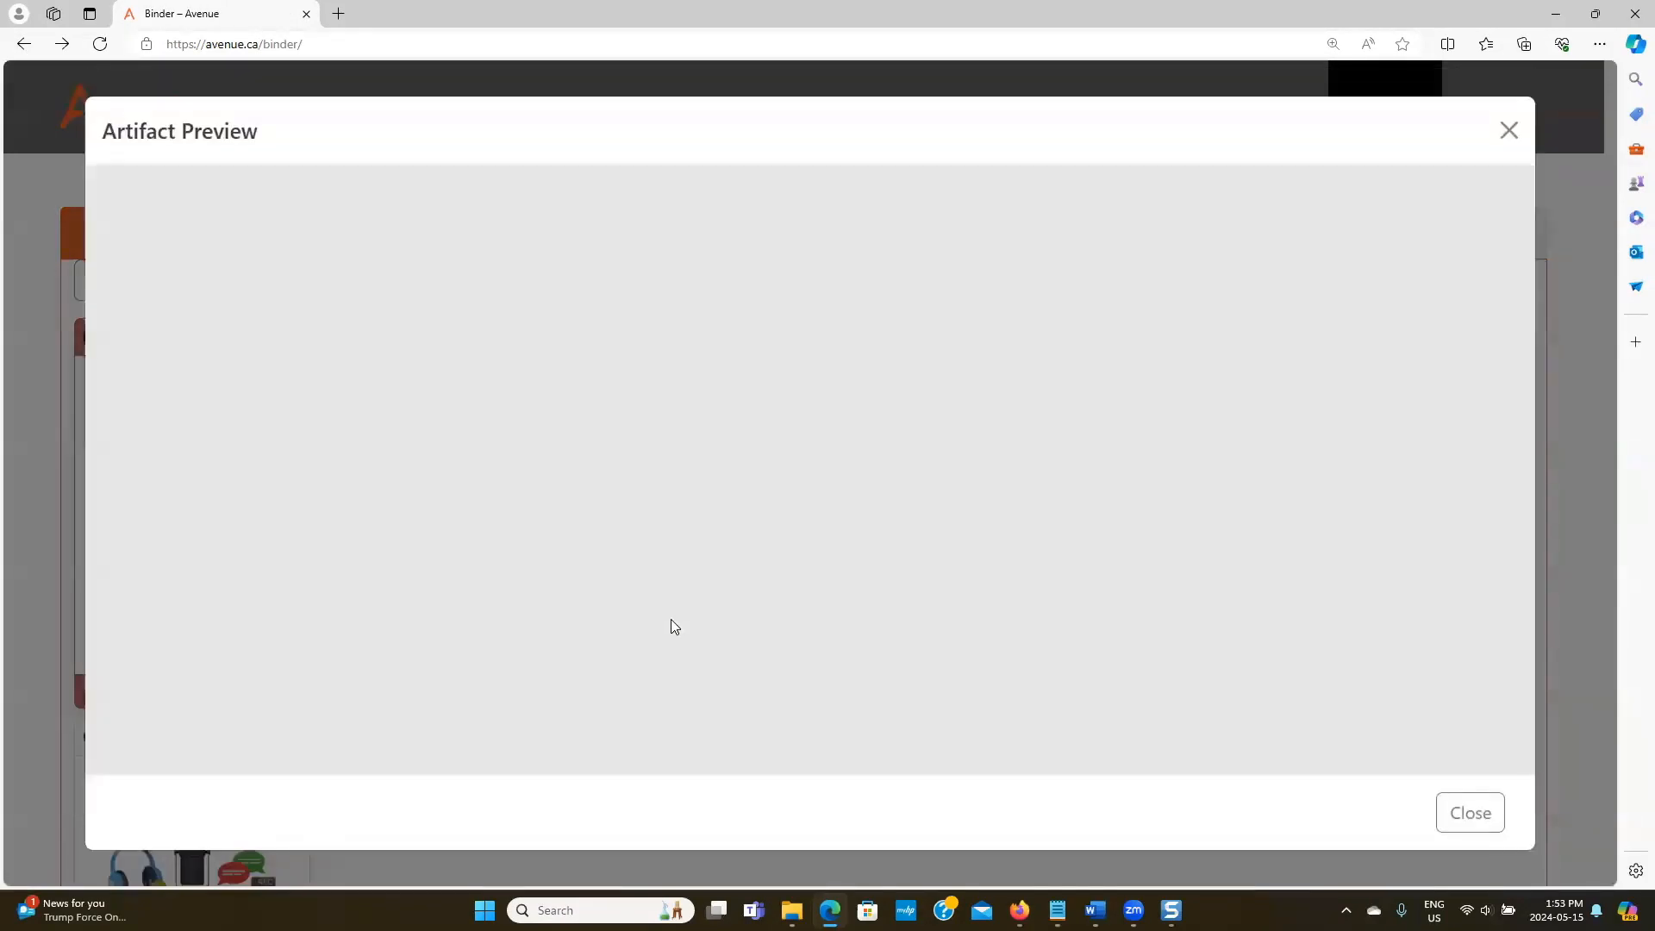
scroll(669, 625, down, 3)
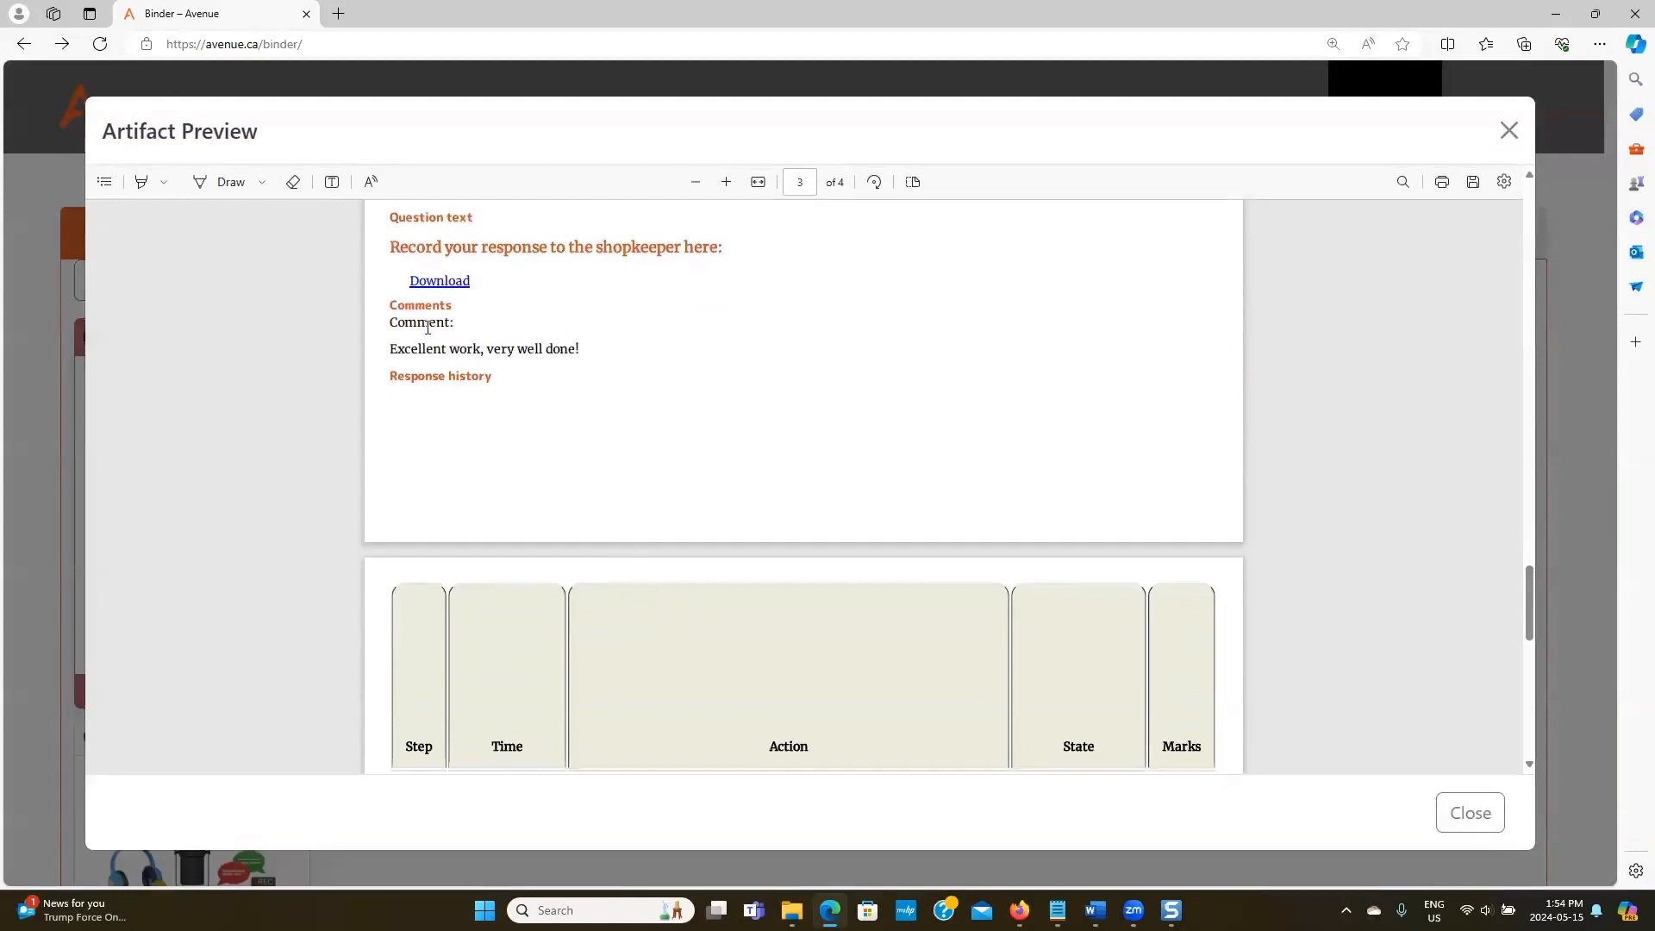
triple_click(444, 347)
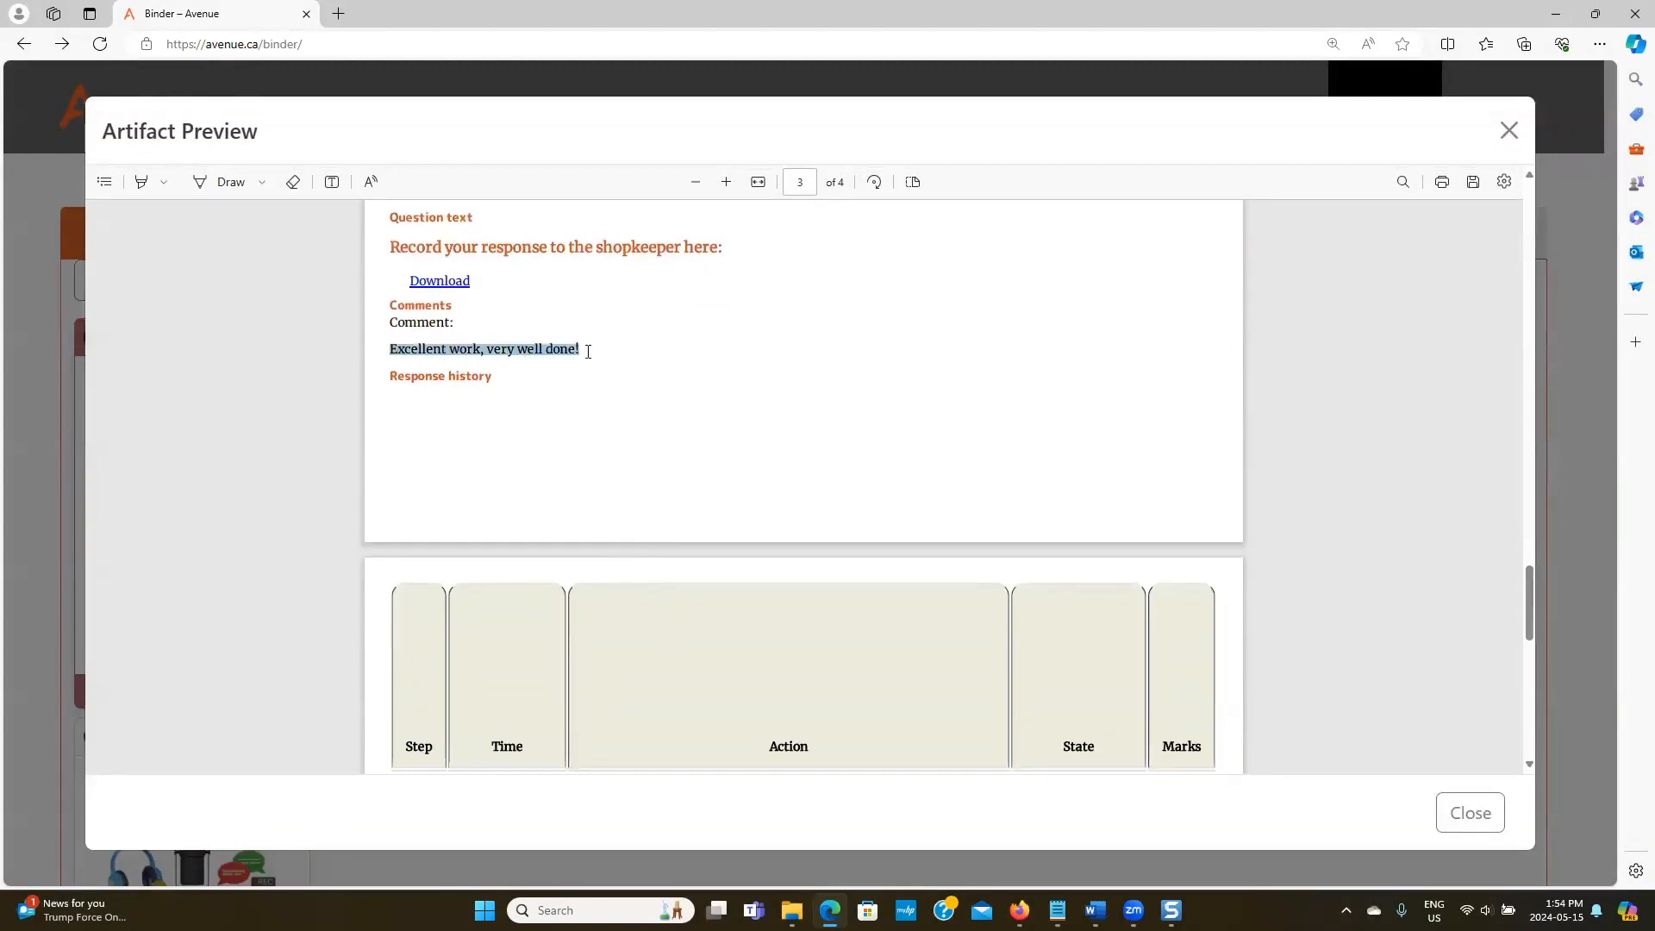
scroll(607, 384, down, 4)
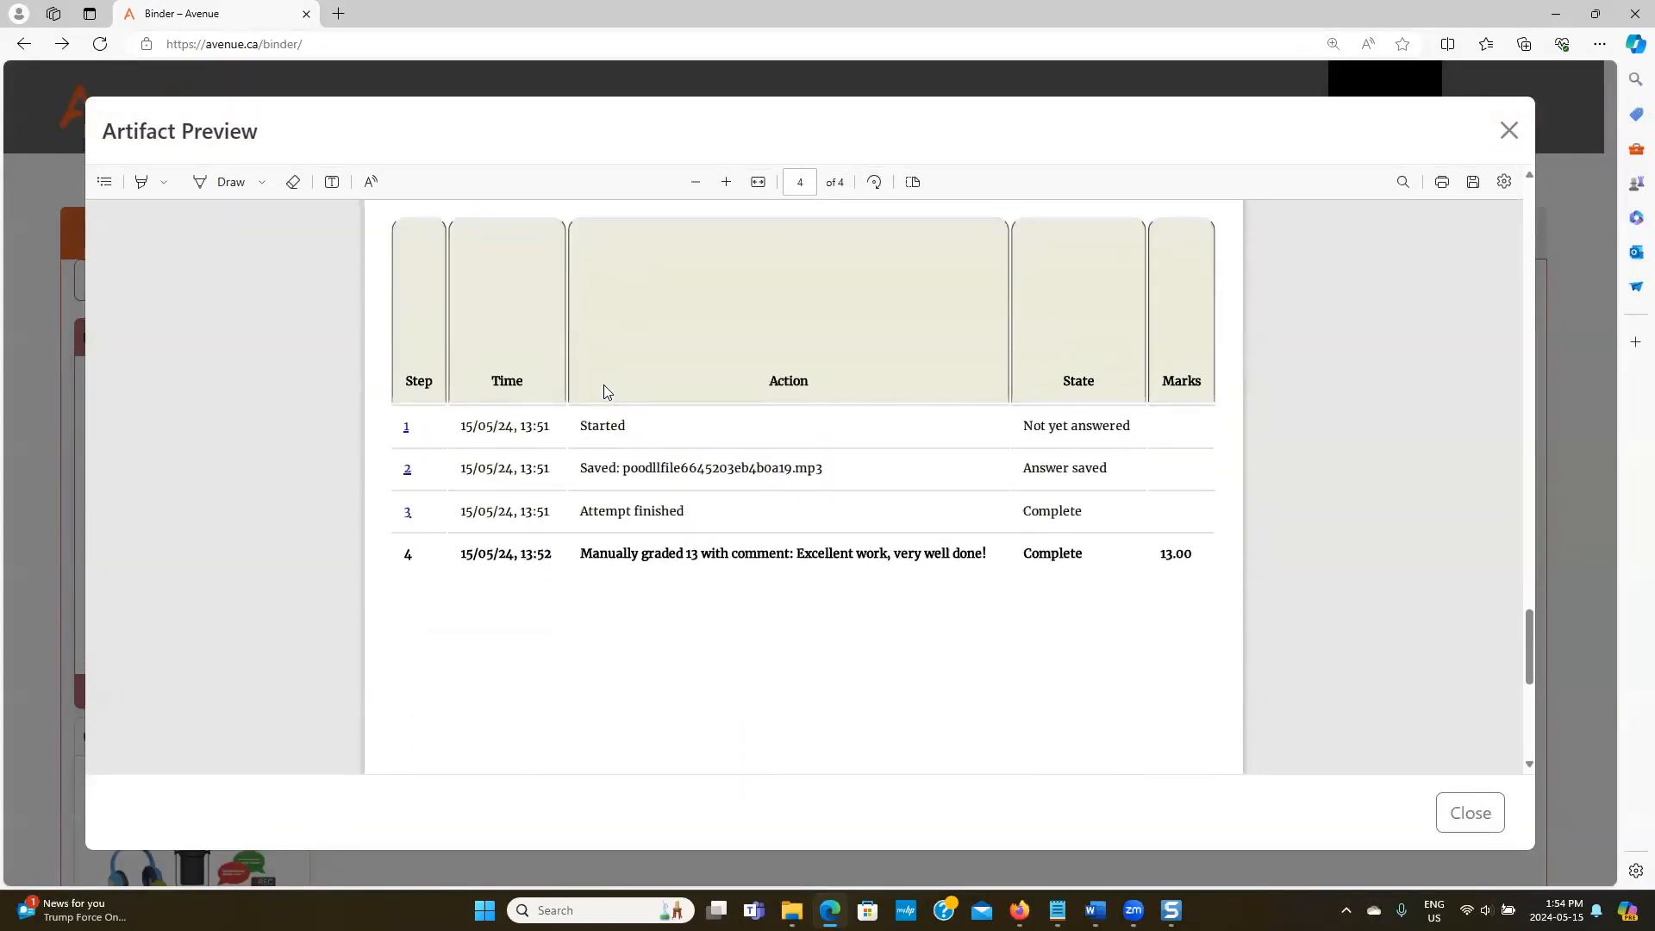
scroll(606, 393, down, 2)
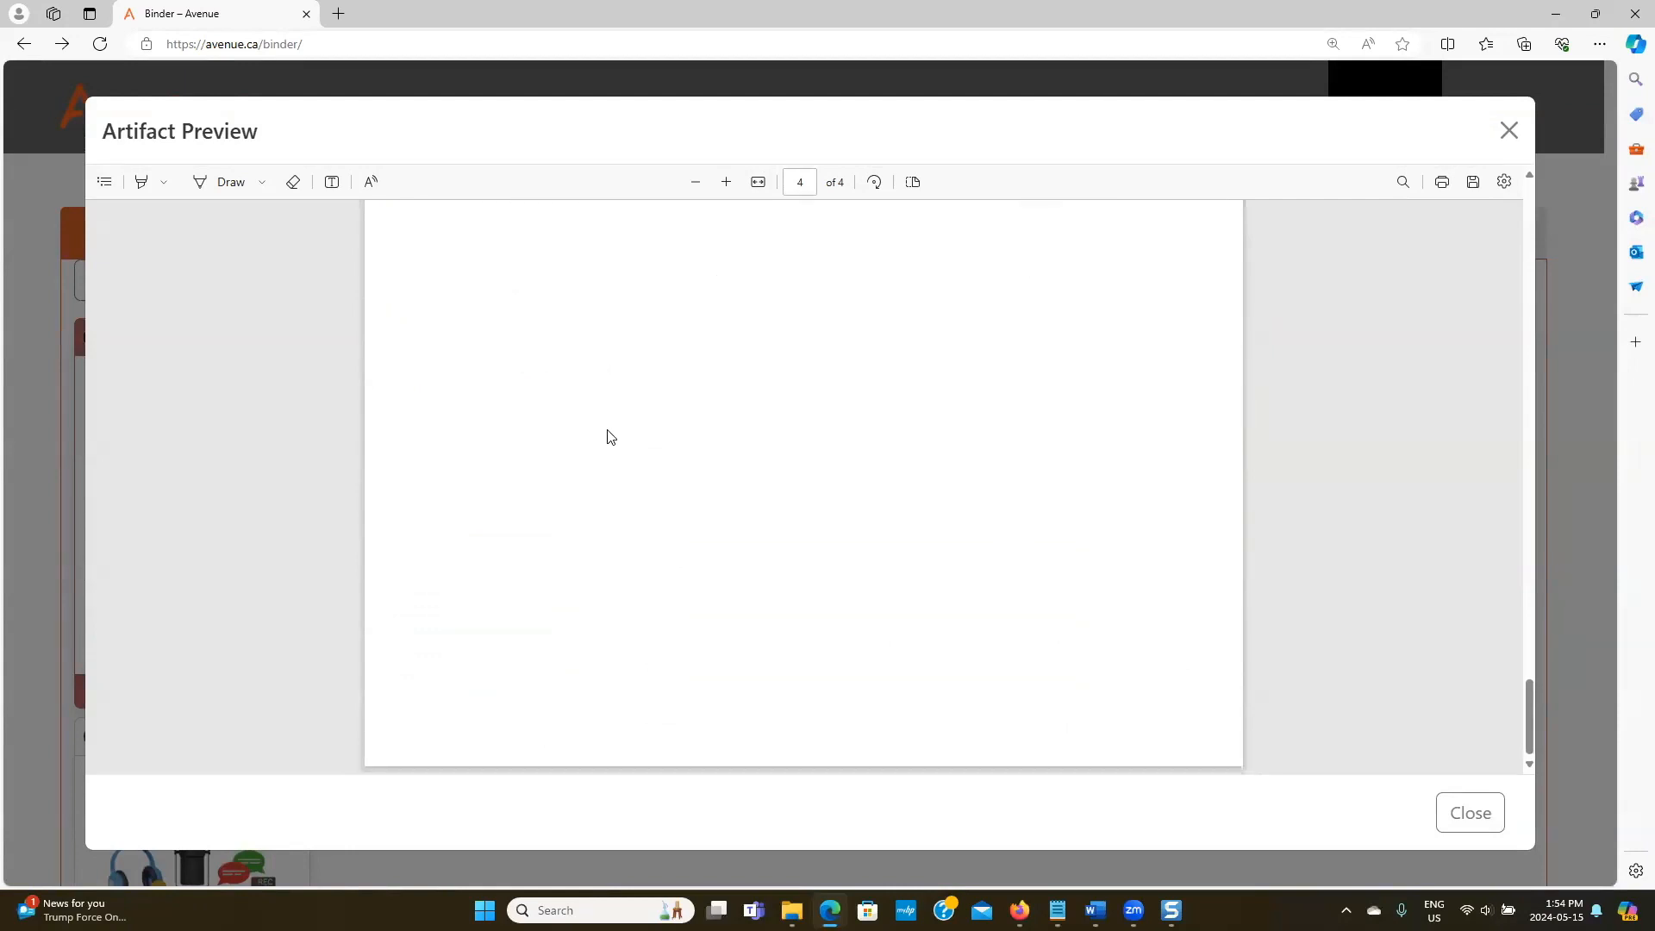
scroll(607, 500, up, 15)
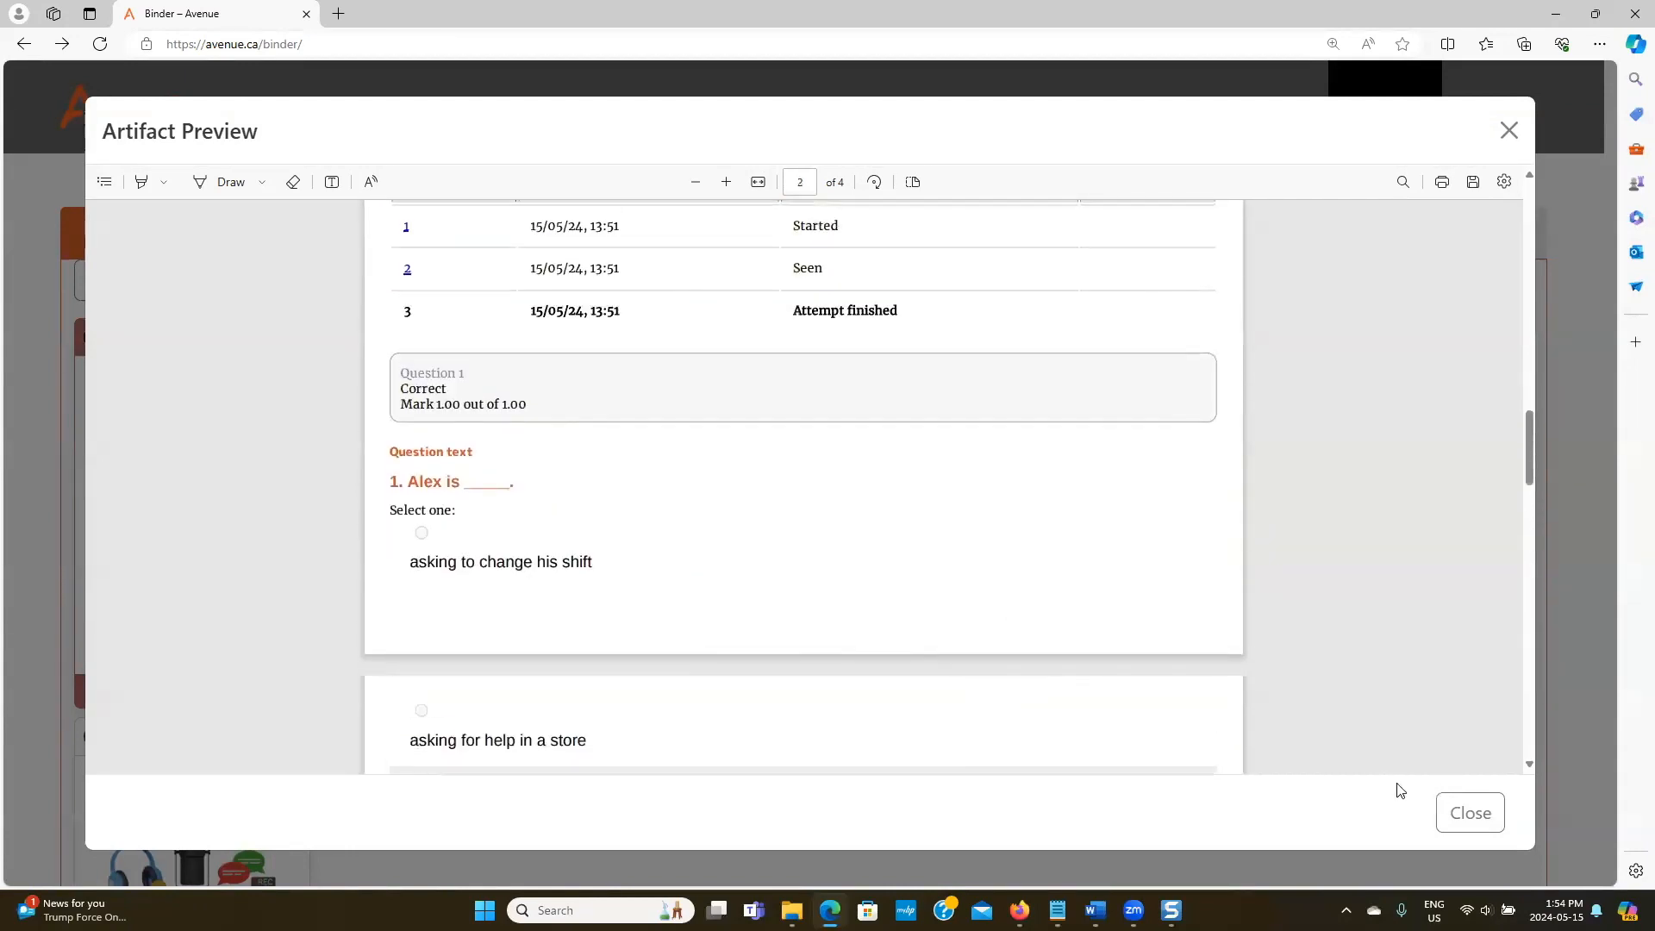
click(1471, 813)
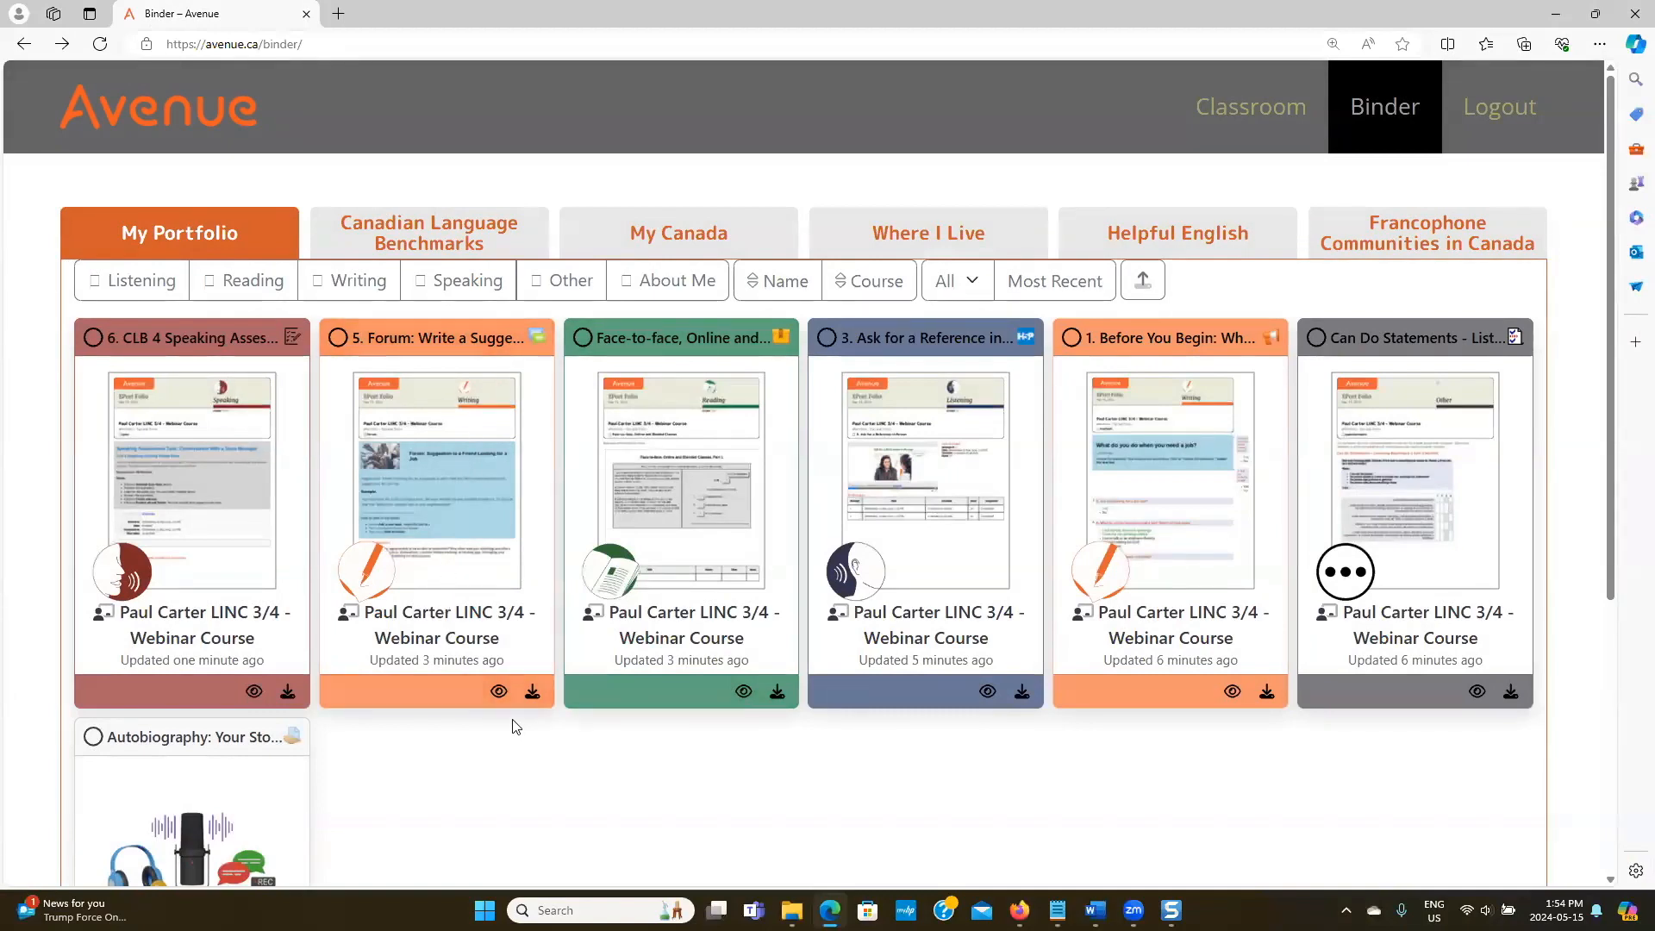
Preview the "5. Forum" writing artifact, examine the instructions and the learner's "Job search suggestions" post, and close it.
click(498, 692)
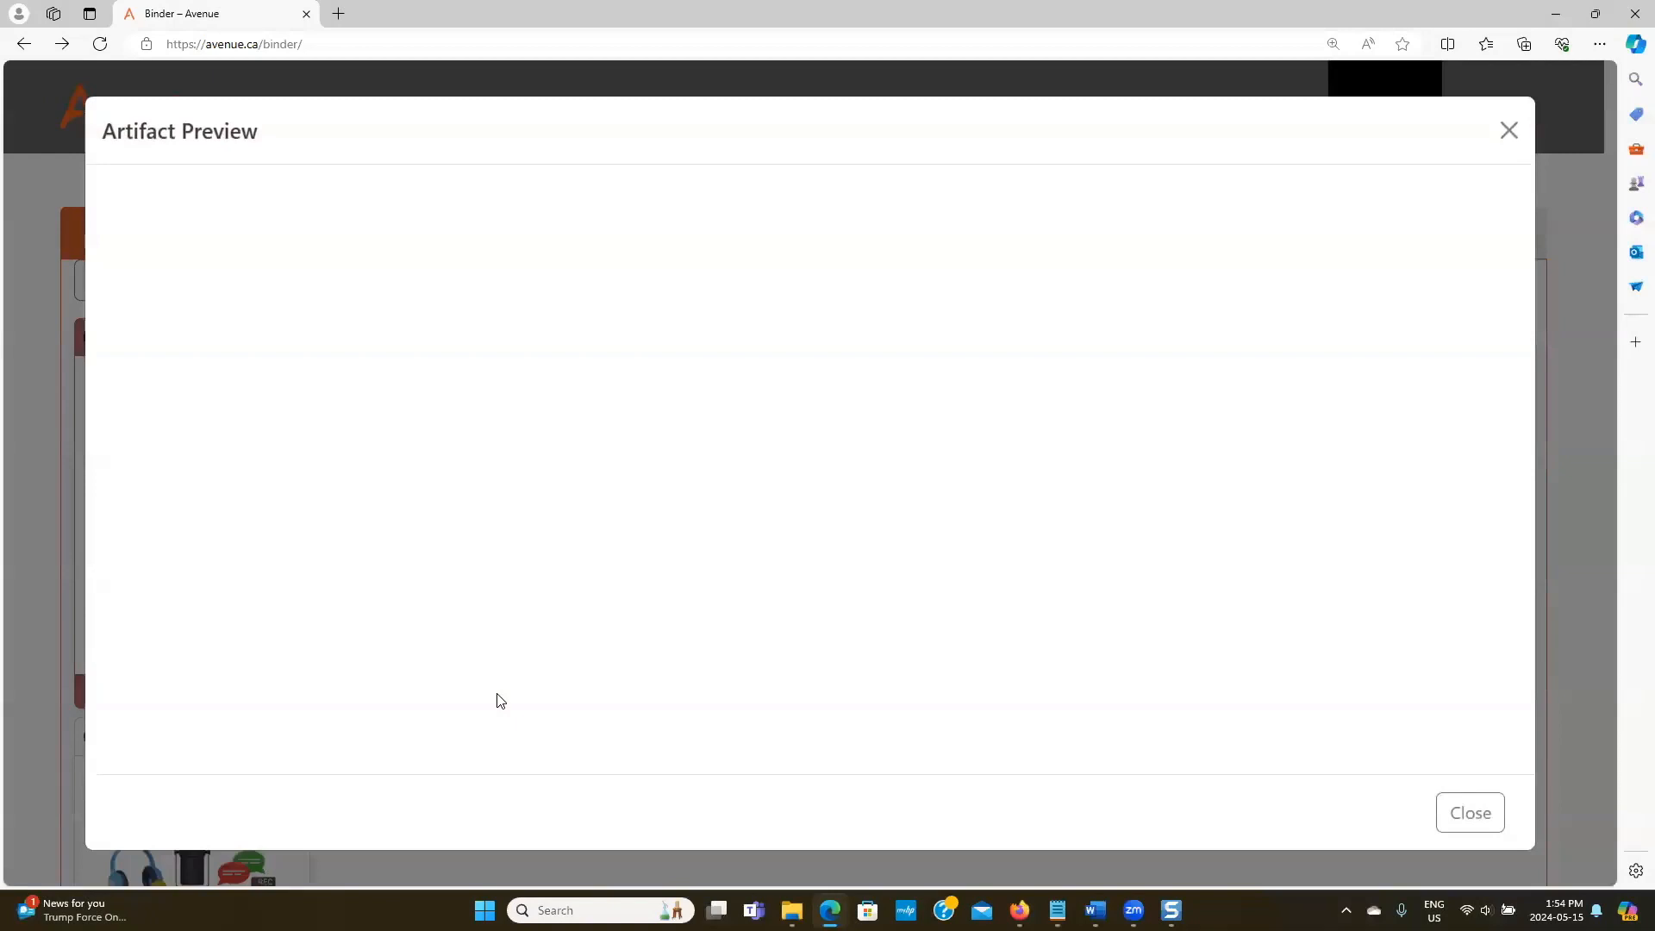
scroll(547, 628, up, 5)
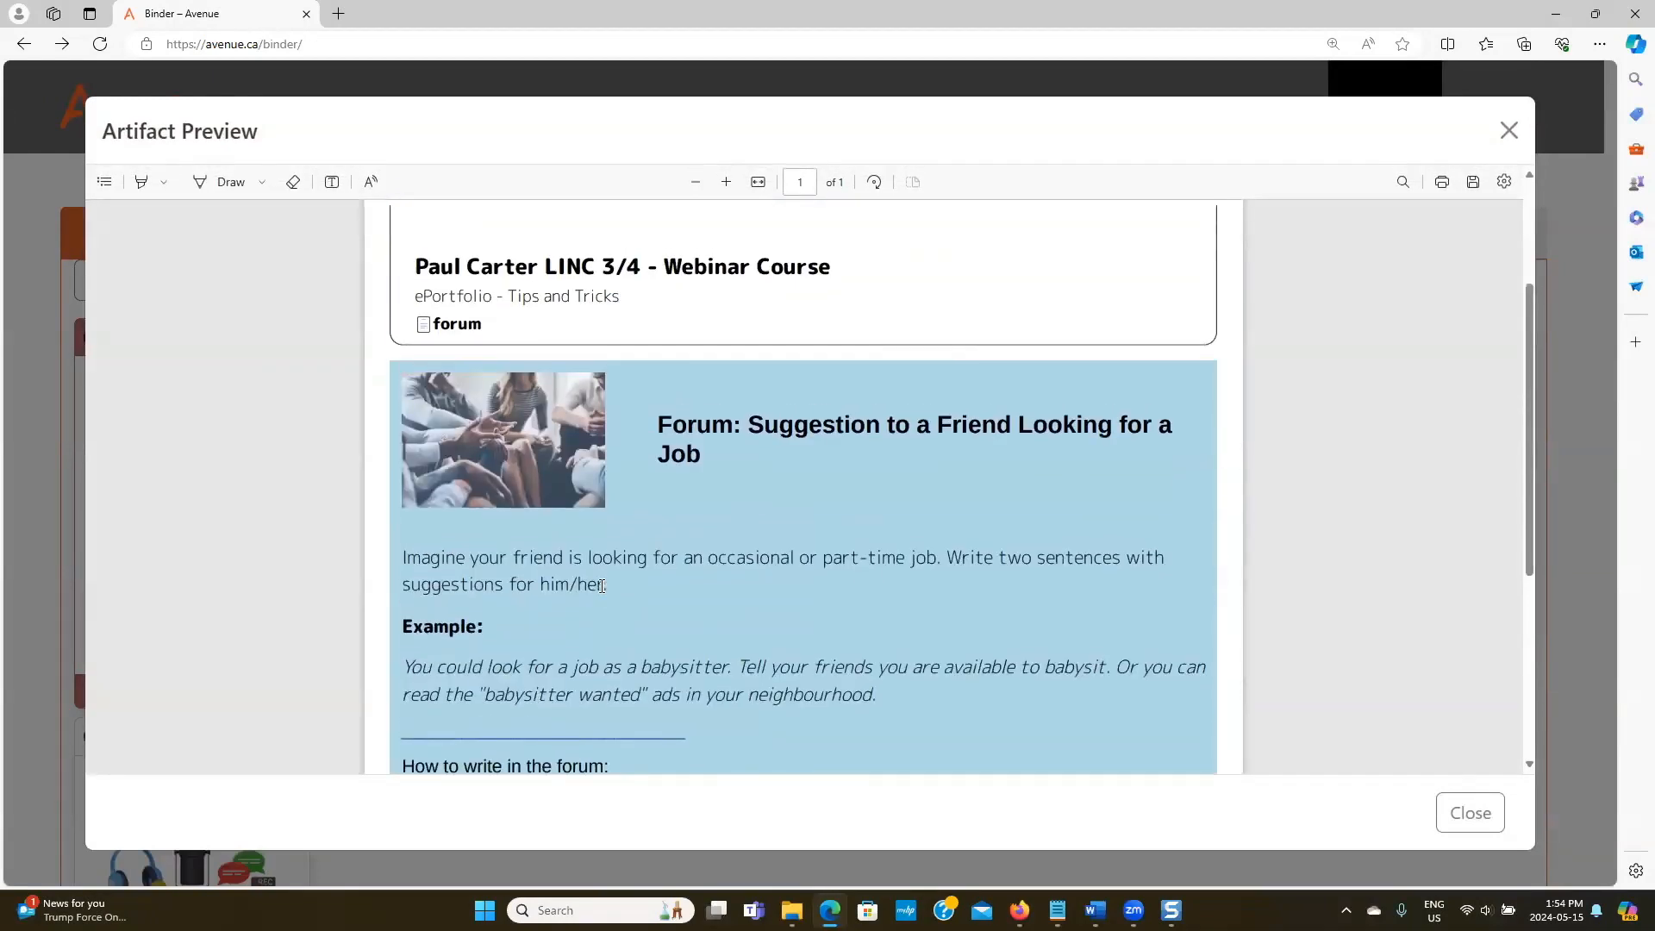
scroll(602, 586, down, 5)
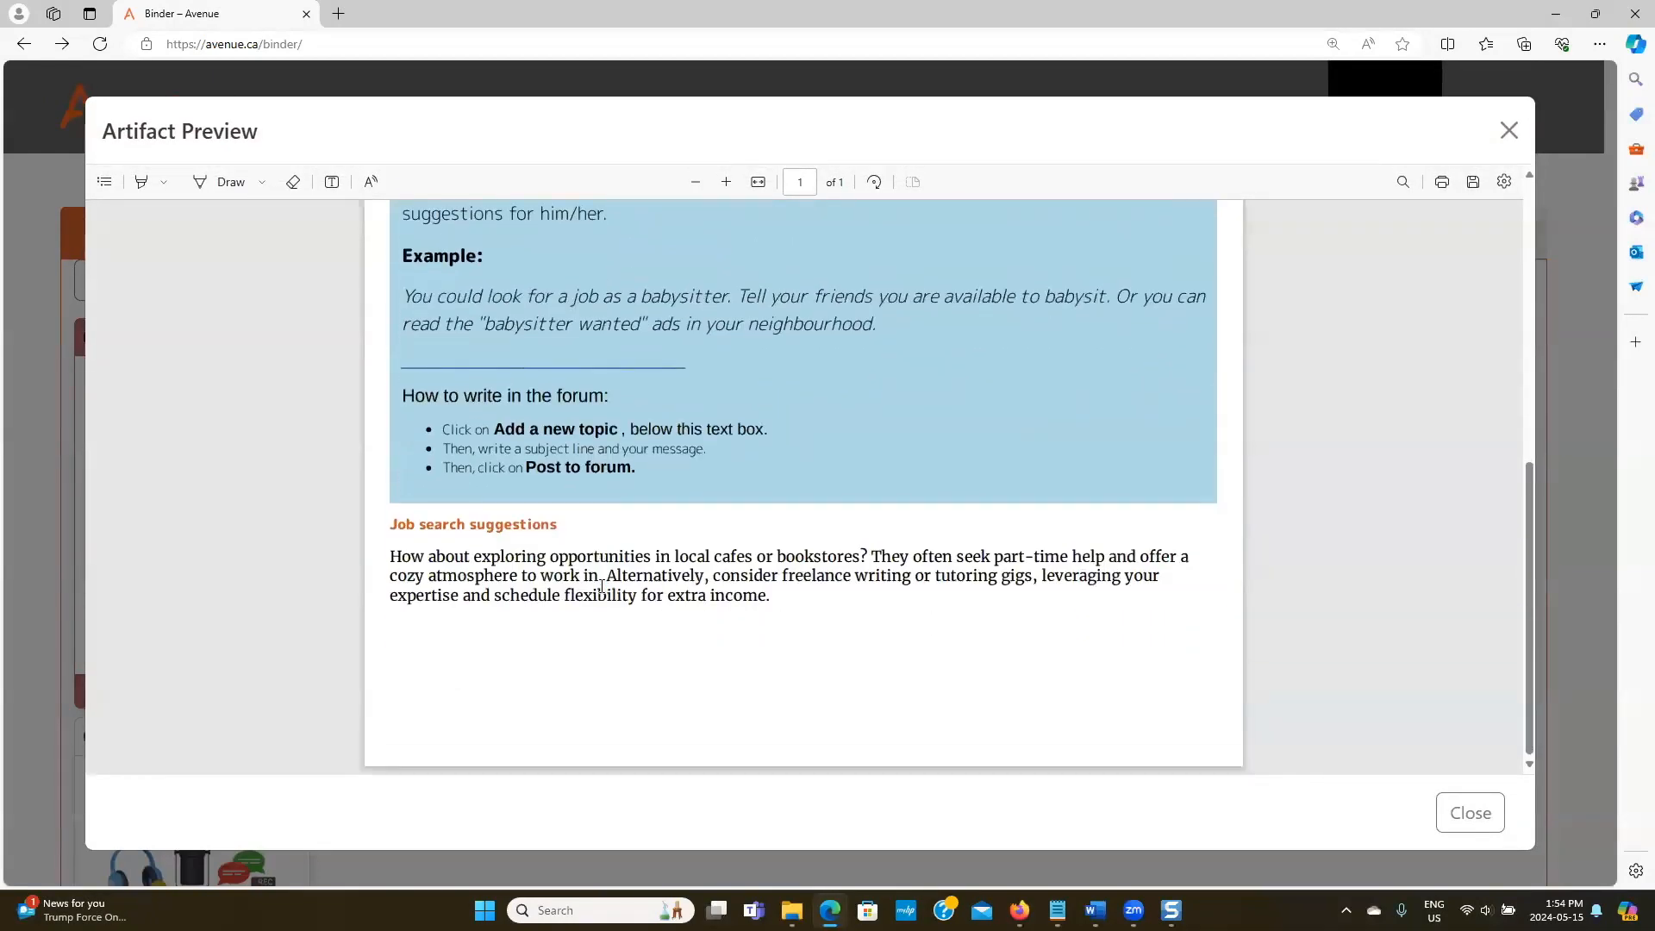
drag(389, 524, 561, 527)
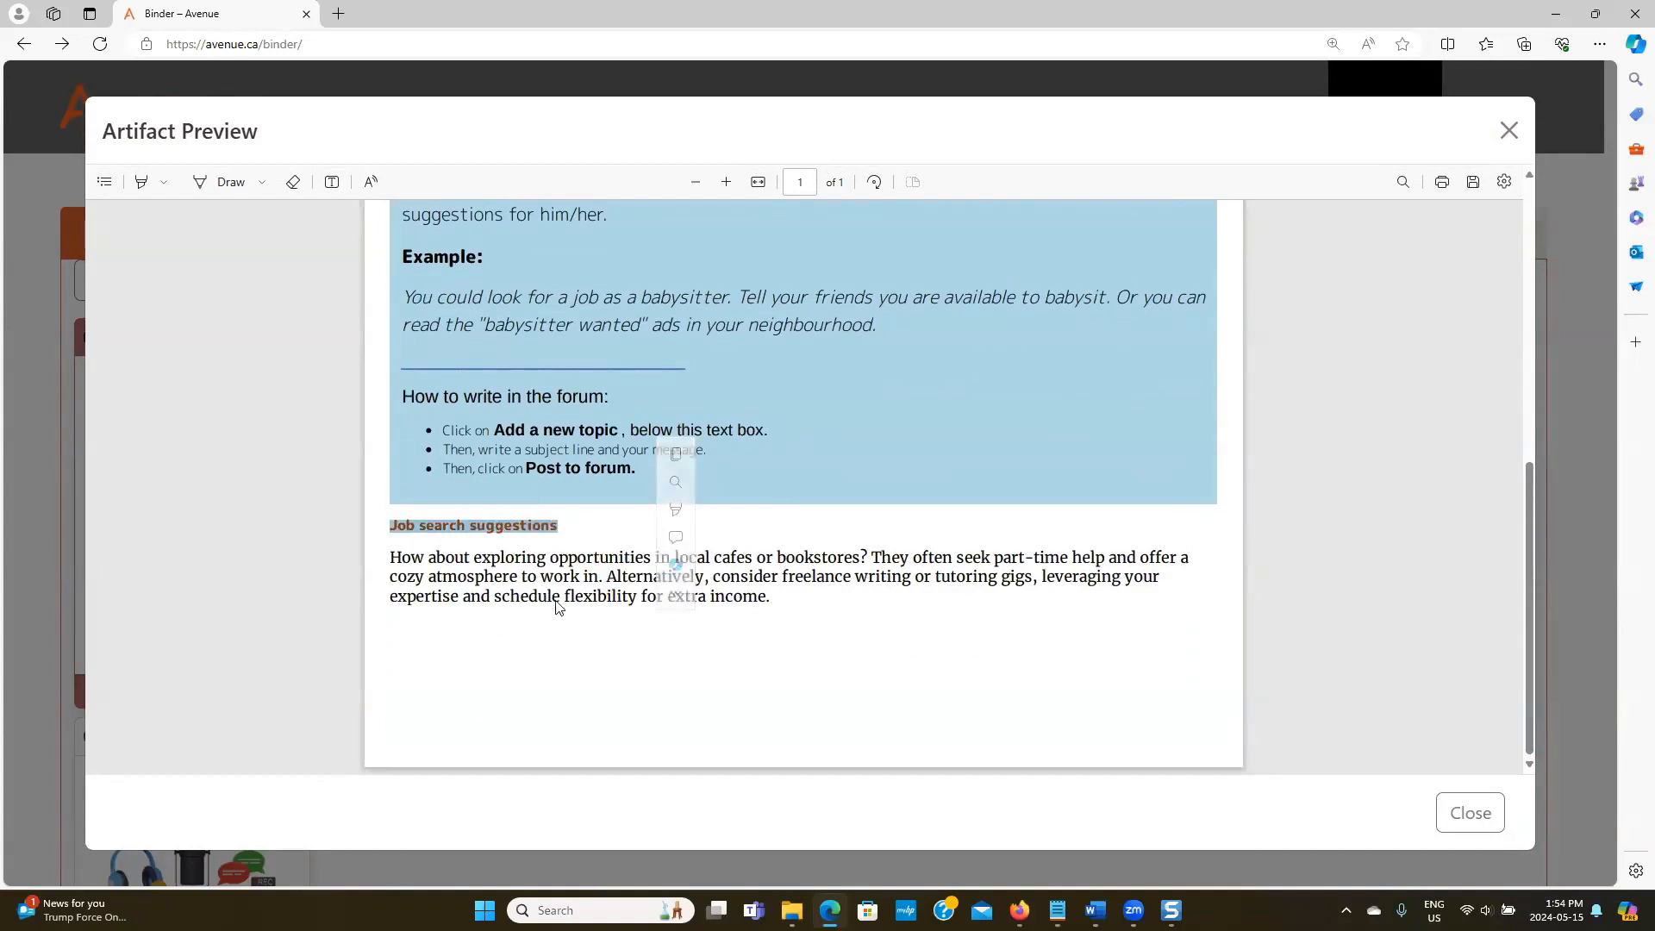
click(1469, 813)
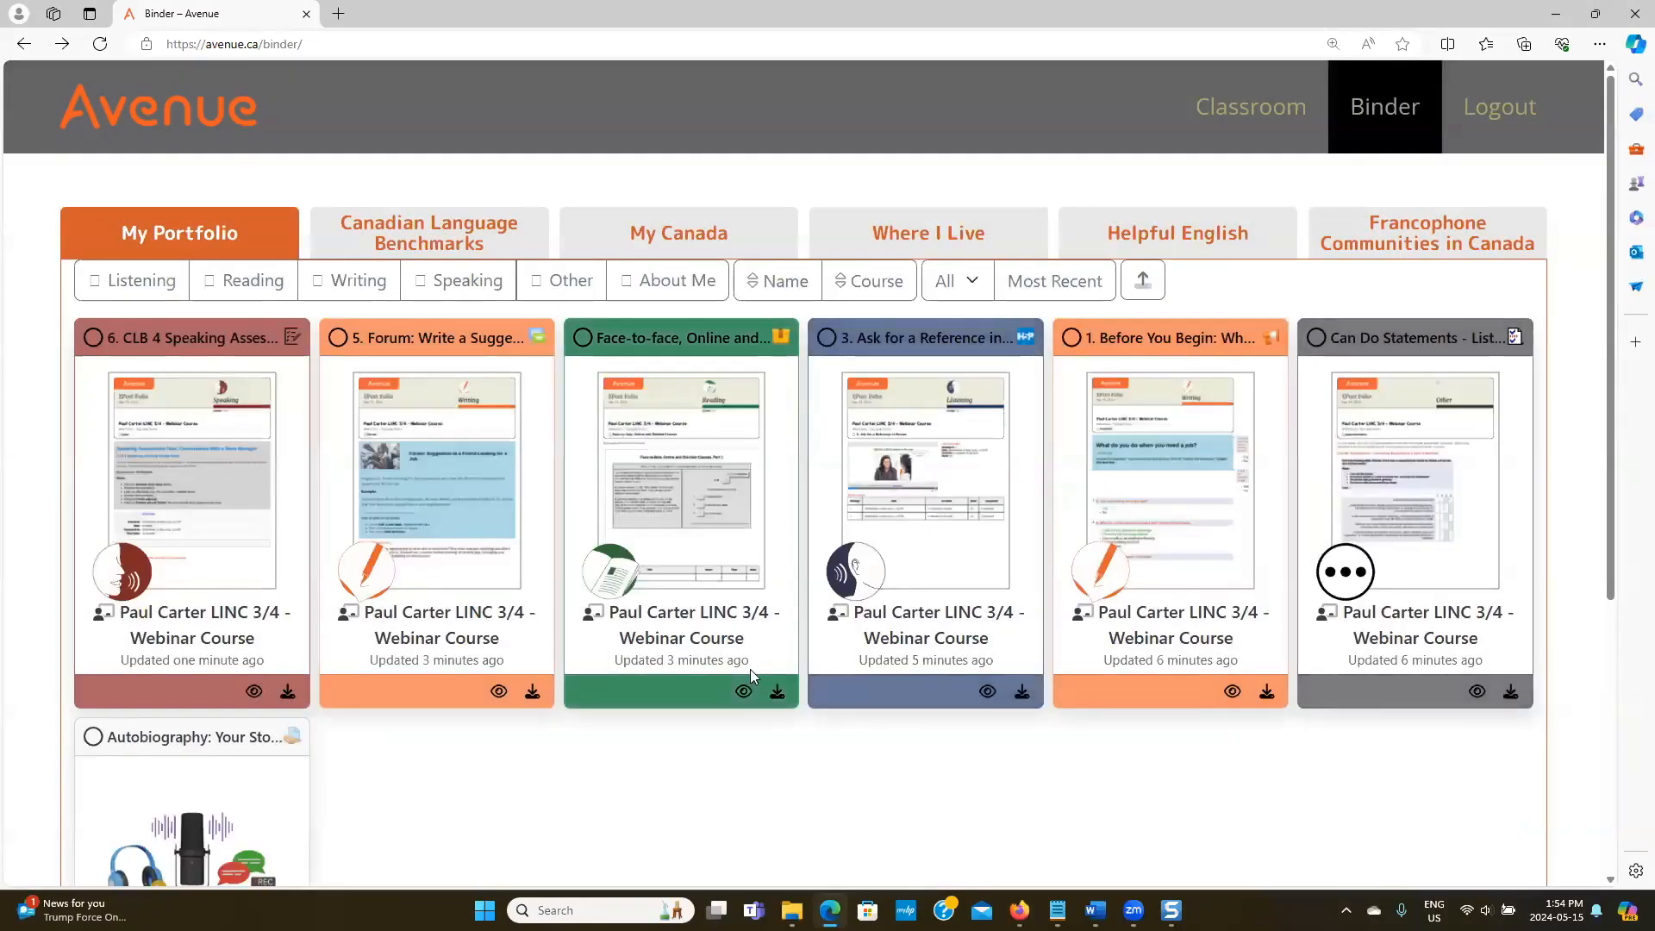
Preview the "Face-to-face, Online and Blended Classes" reading artifact, examine its description, score and status table, and close it.
click(743, 691)
scroll(711, 580, down, 6)
scroll(707, 572, up, 5)
scroll(707, 572, down, 2)
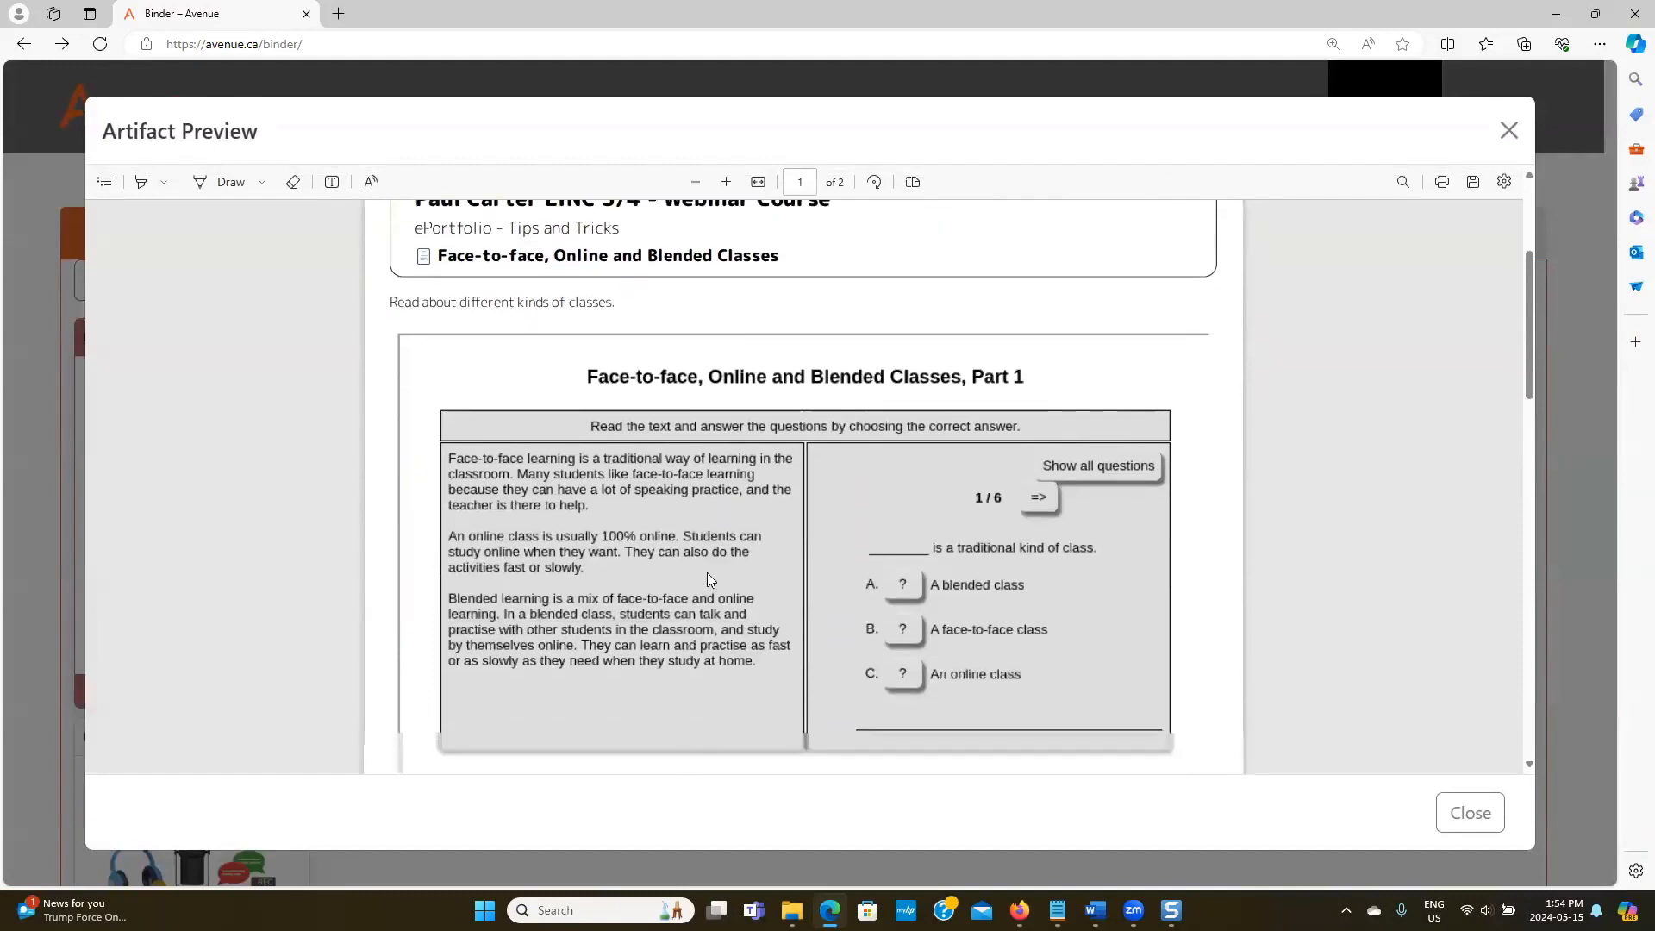
scroll(707, 572, down, 1)
scroll(712, 588, up, 3)
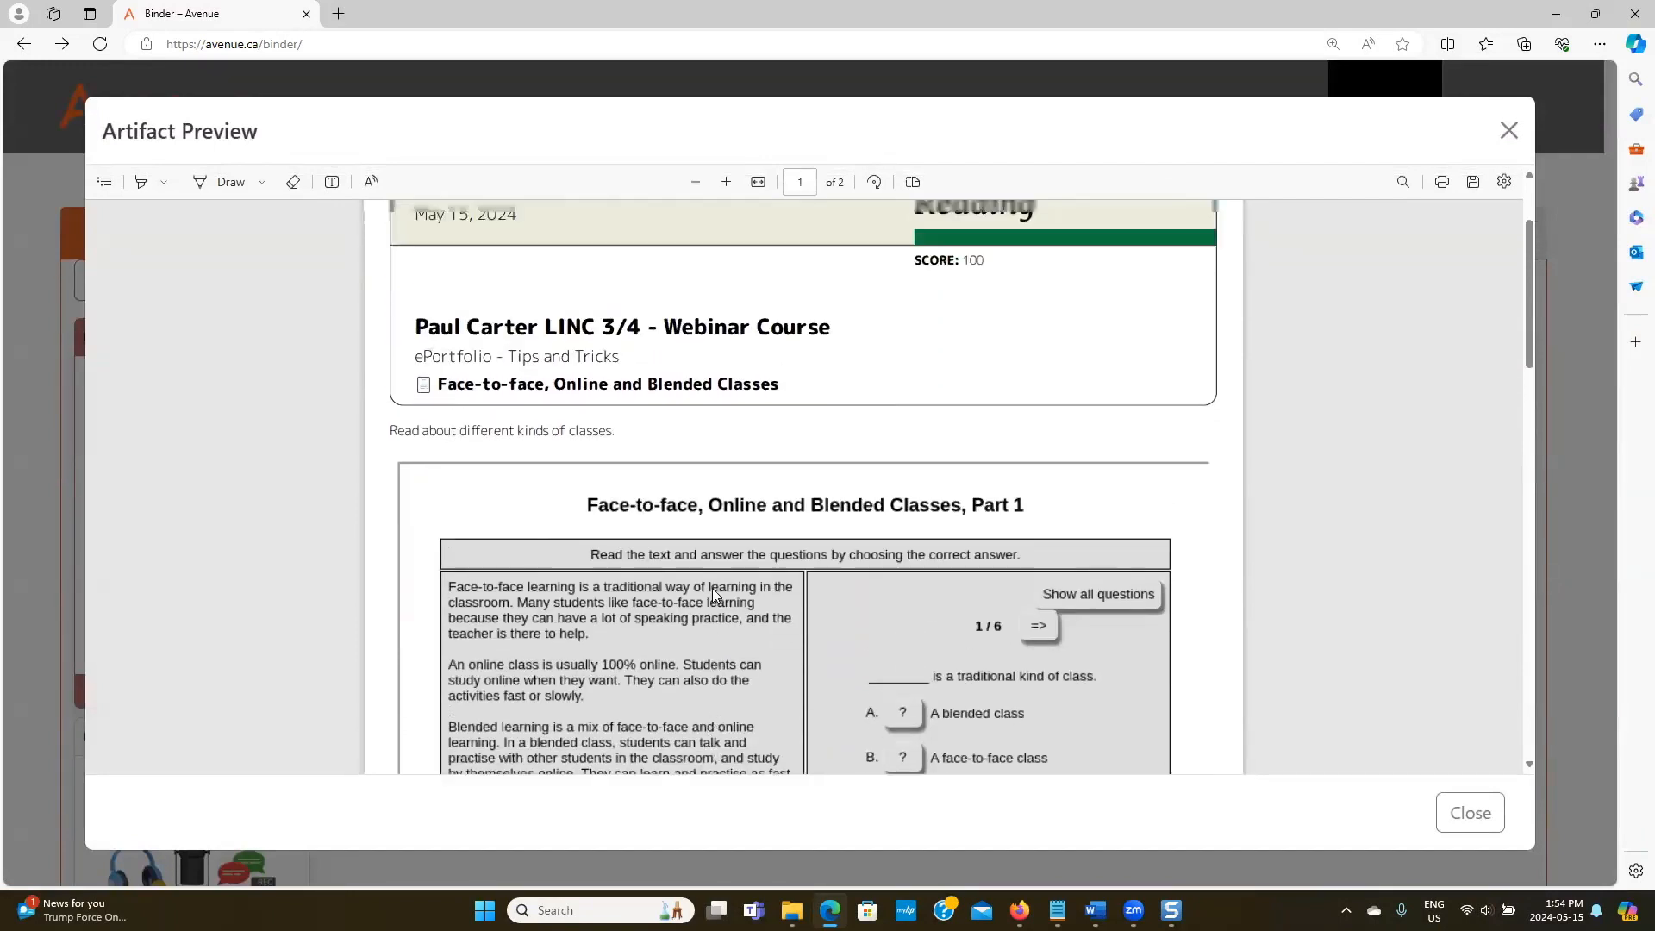
drag(586, 460, 393, 457)
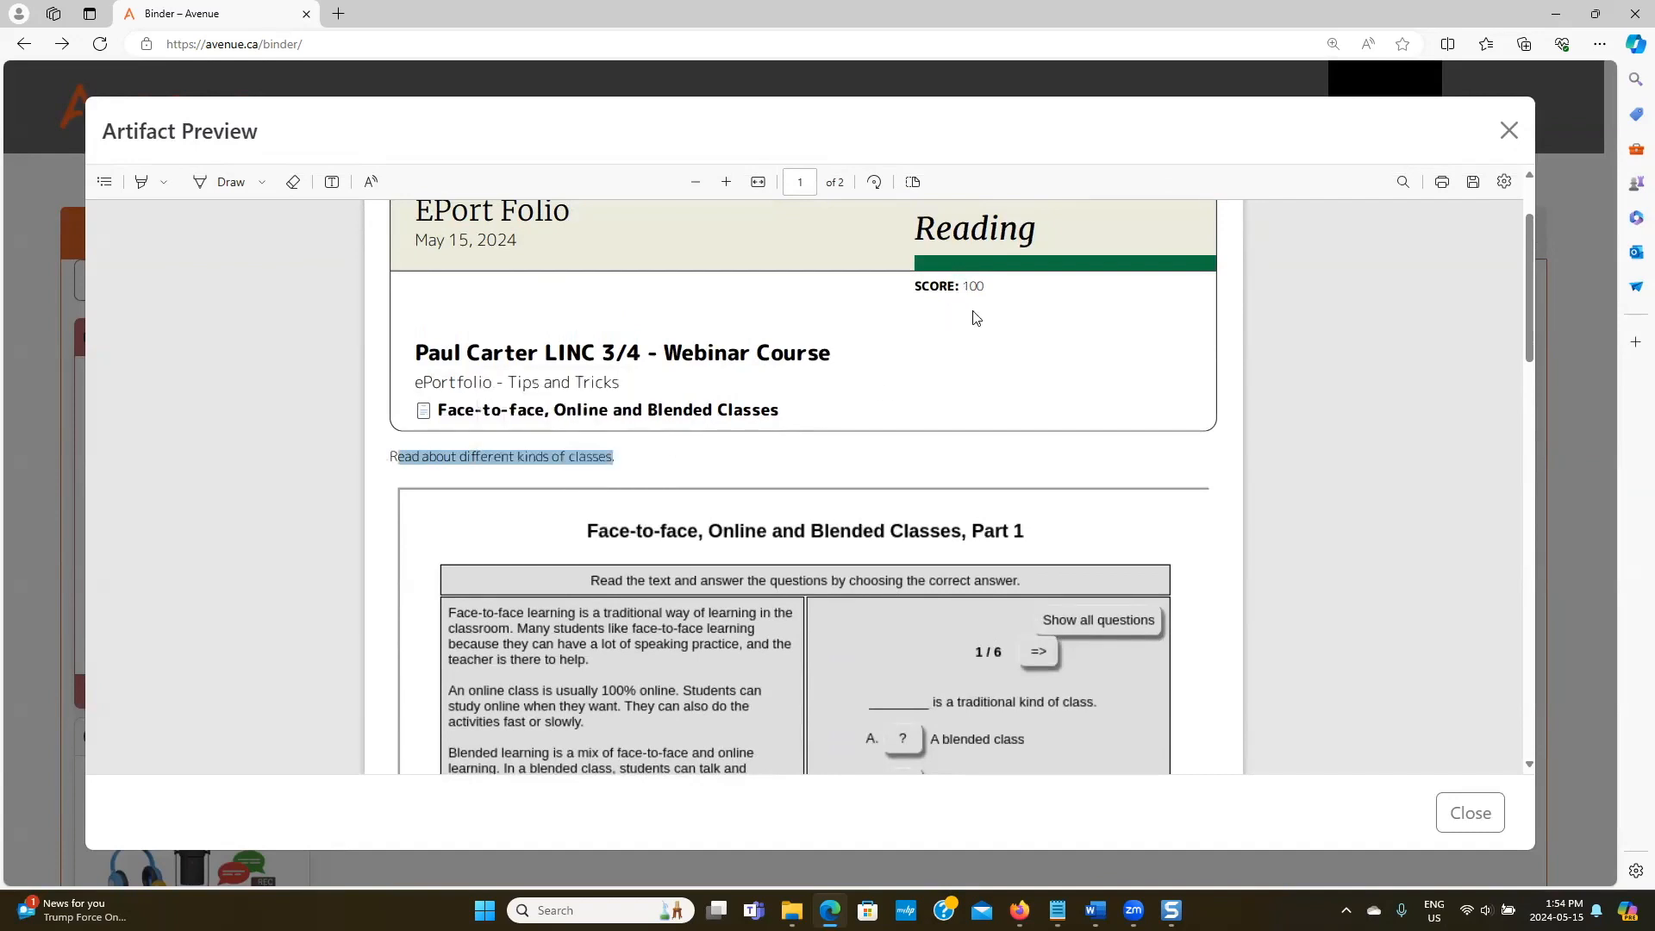
scroll(976, 318, down, 10)
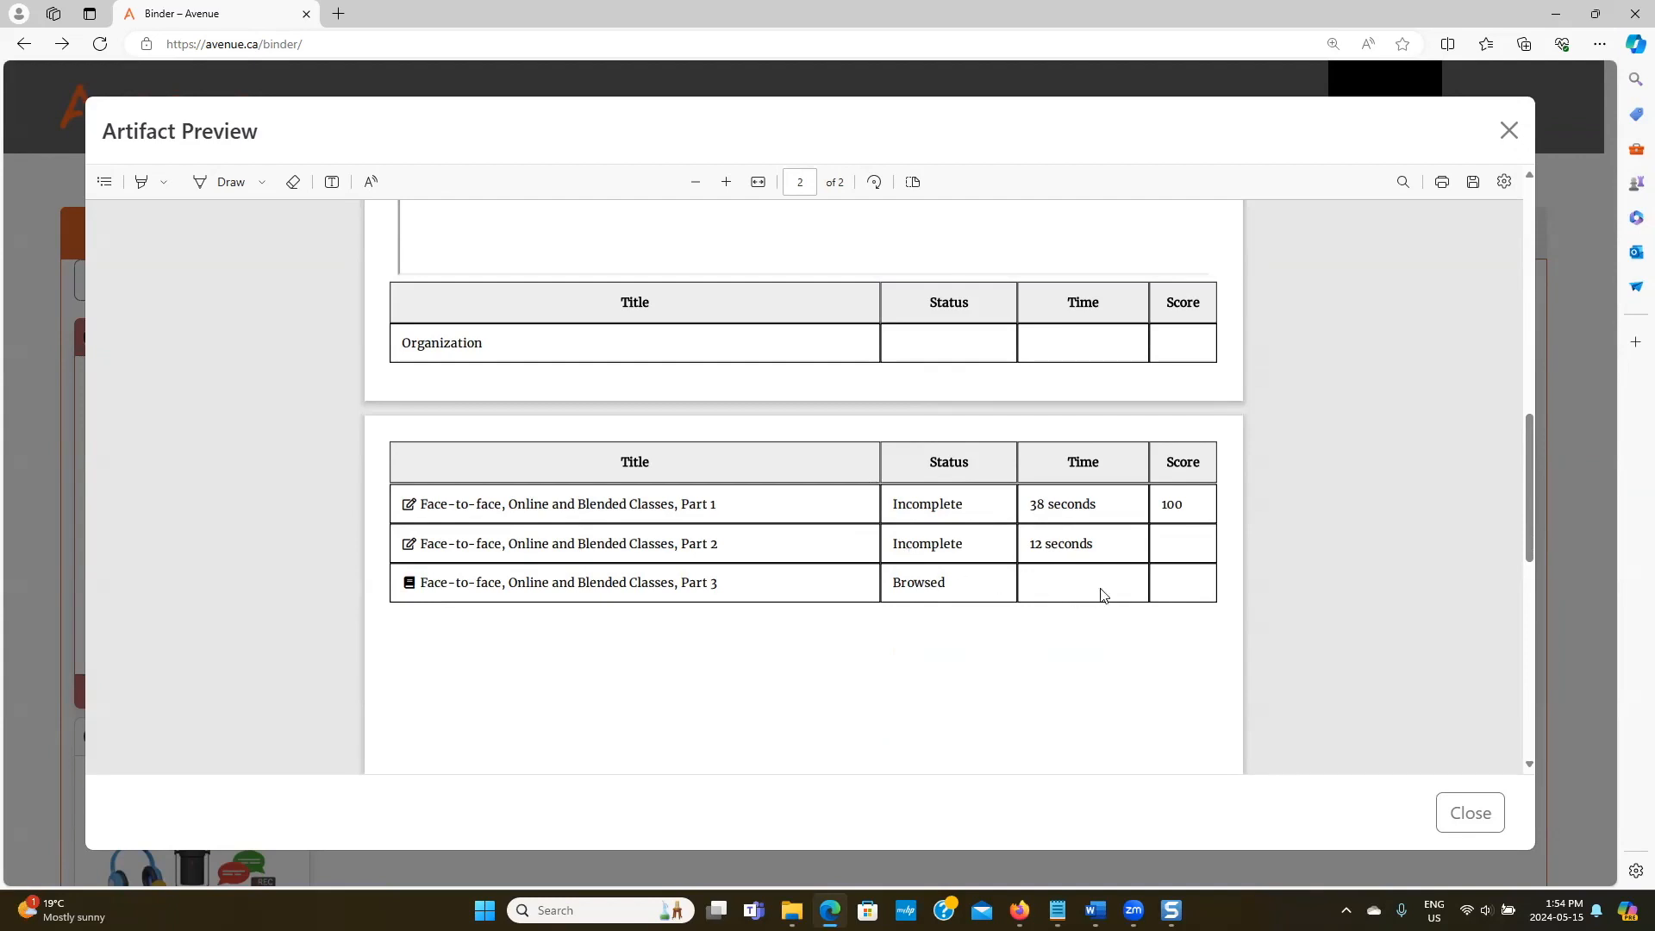
click(1468, 814)
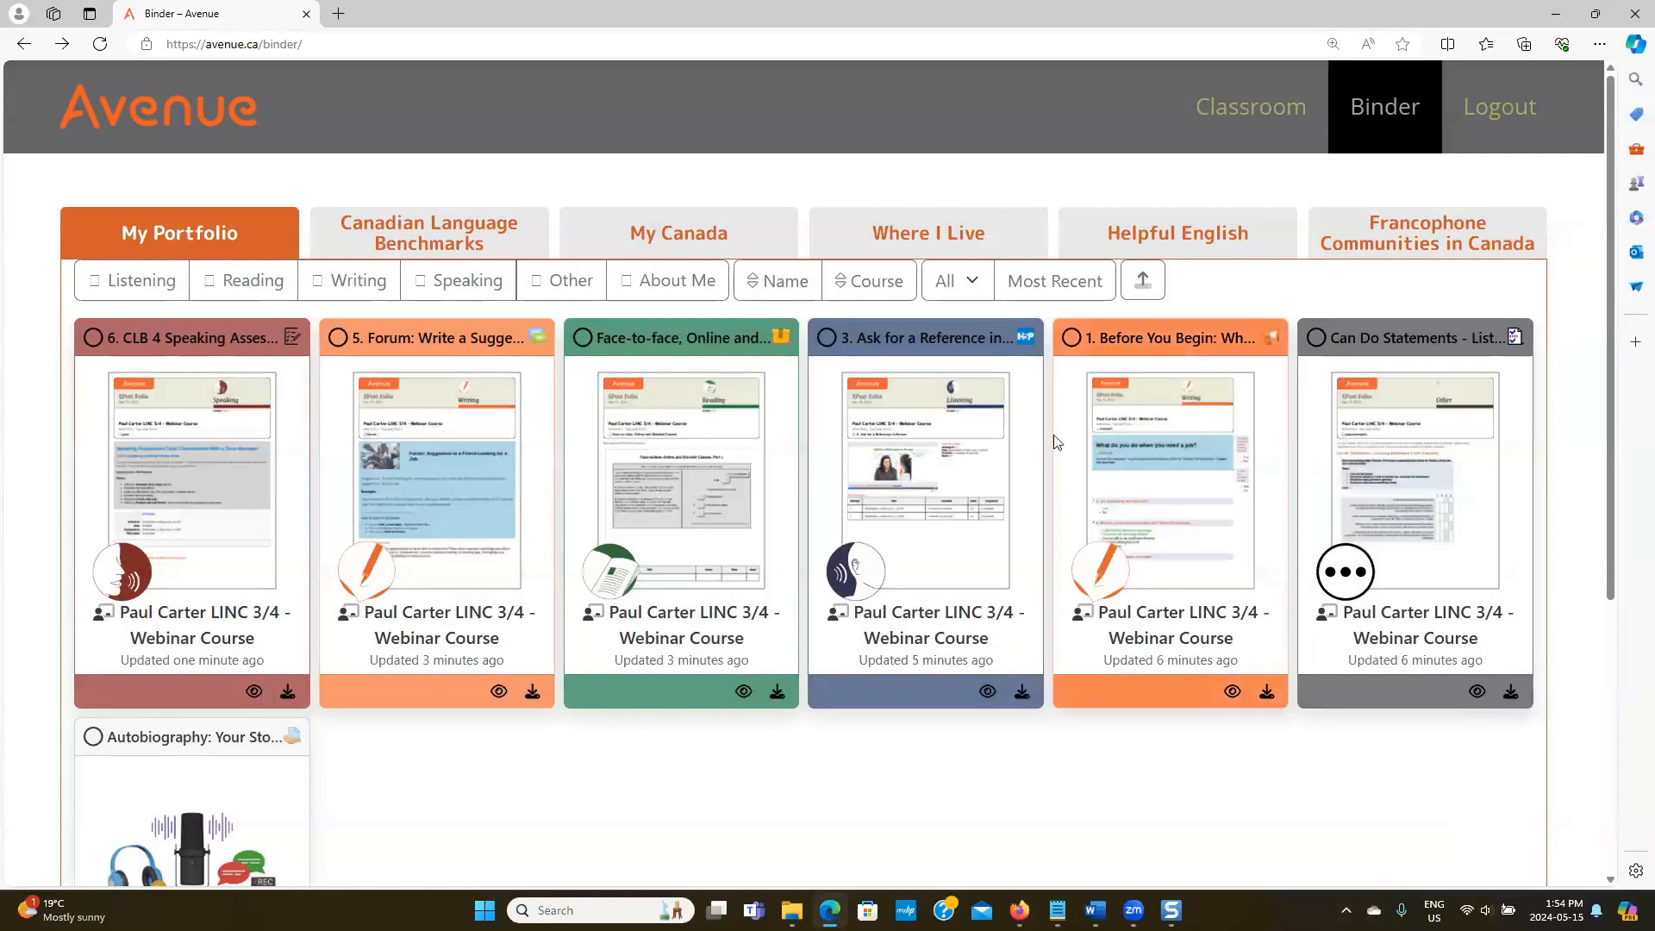
Preview the "3. Ask for a Reference in Person" listening artifact, examine the last attempt and all attempts, and close it.
click(988, 691)
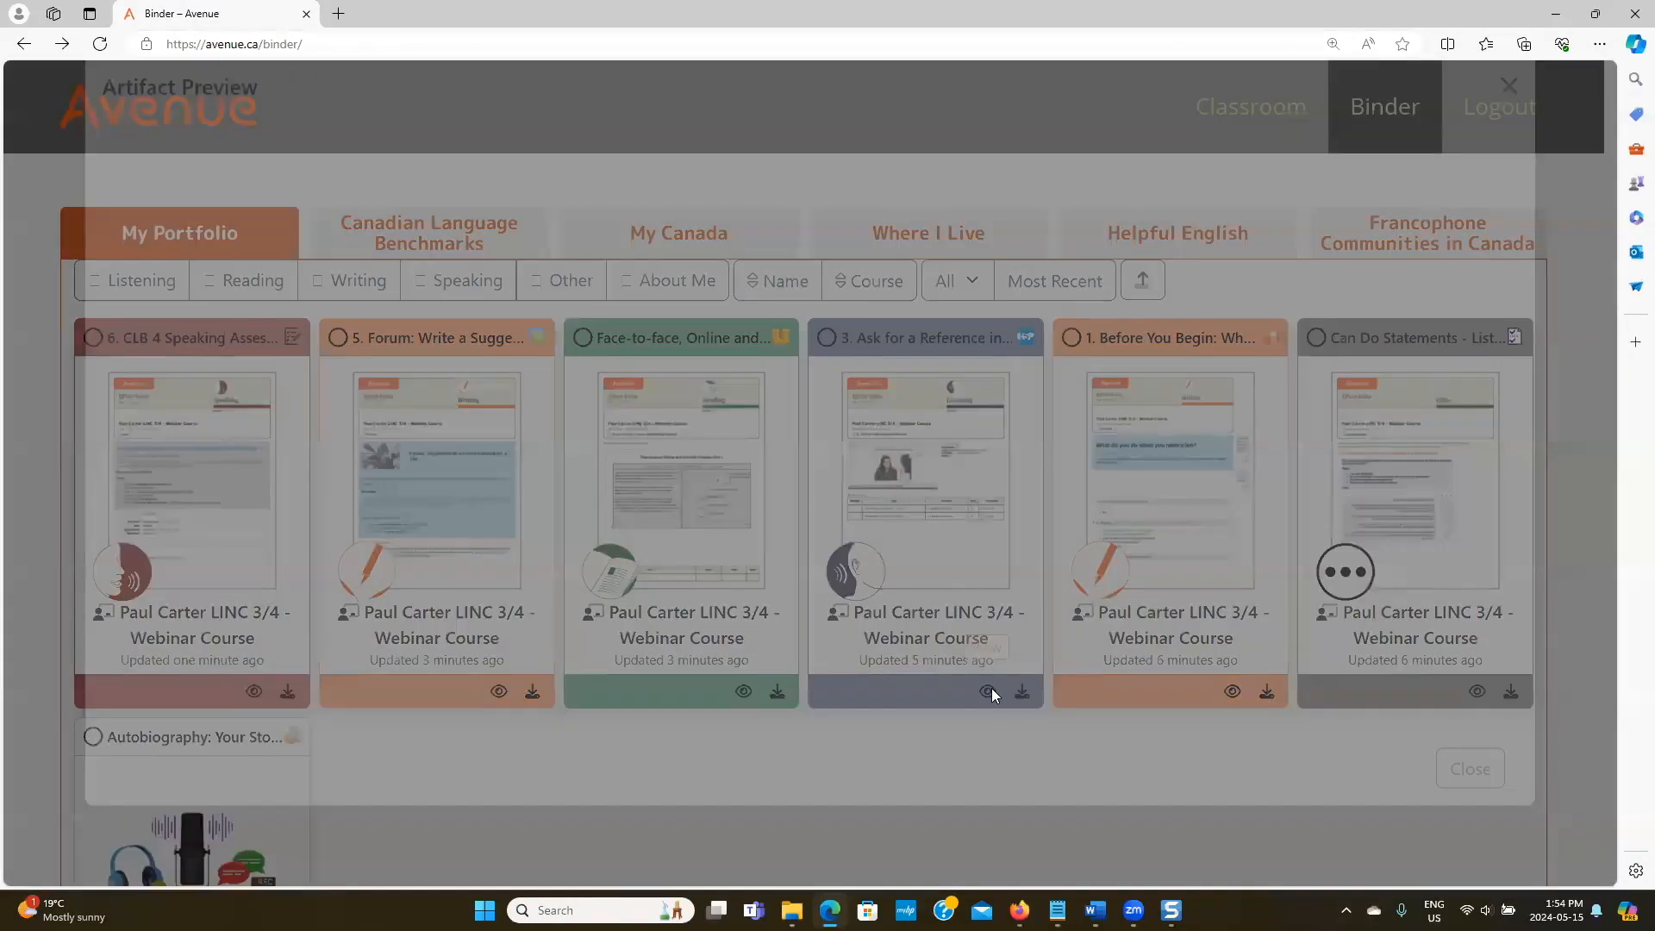
scroll(889, 559, up, 8)
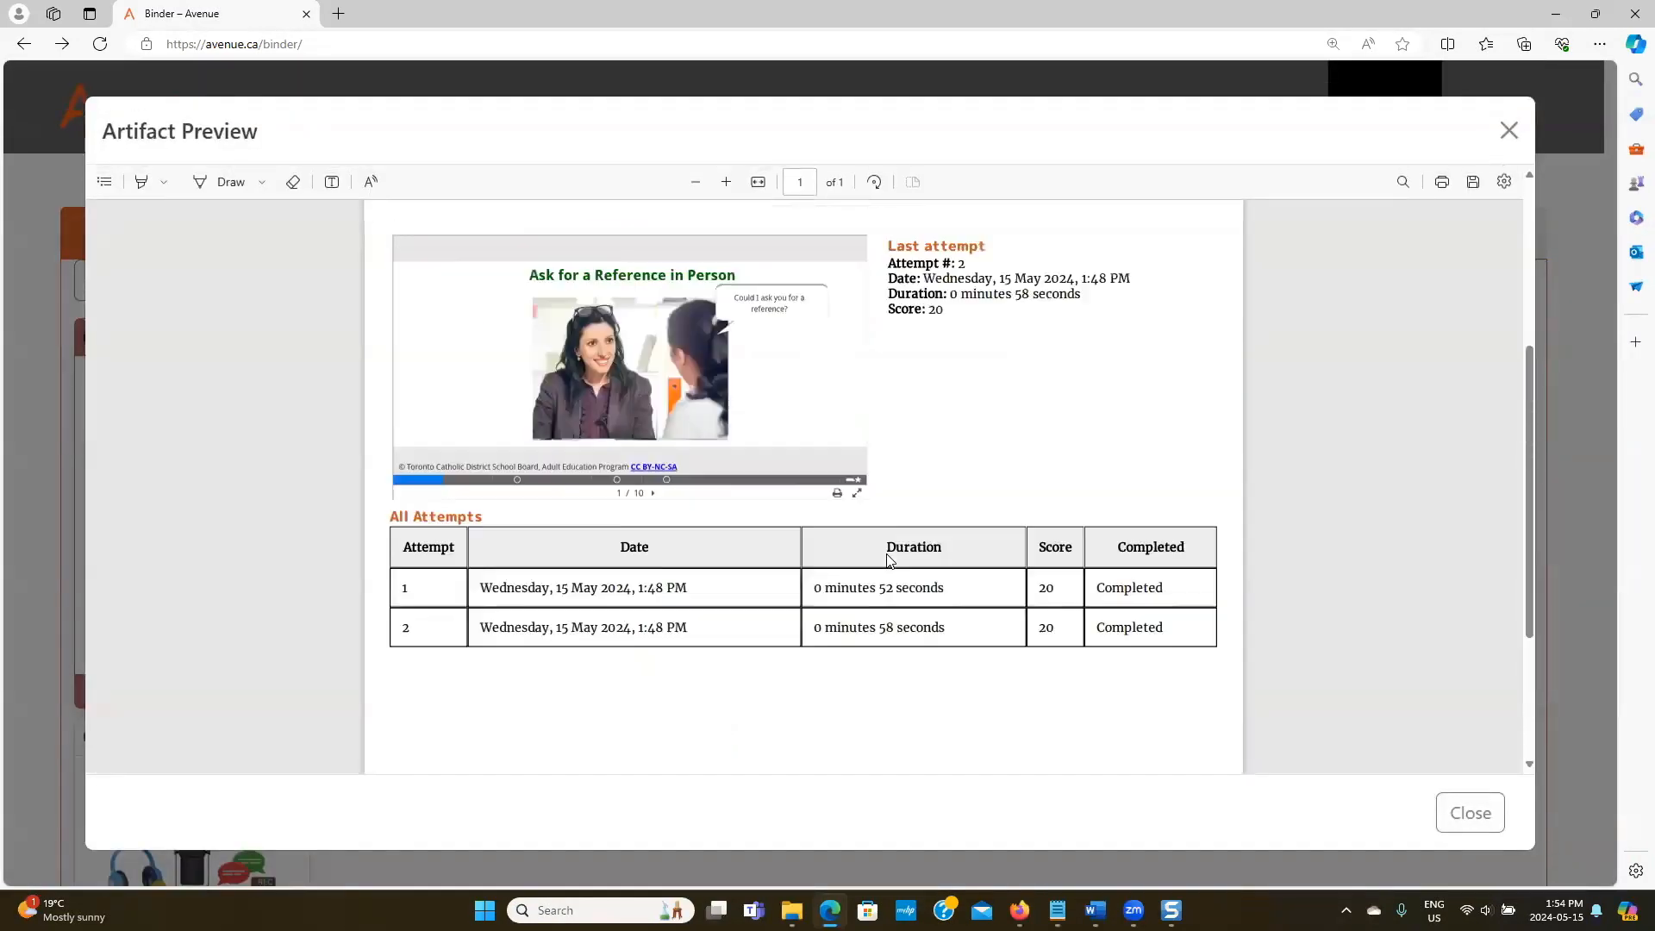
scroll(889, 556, down, 1)
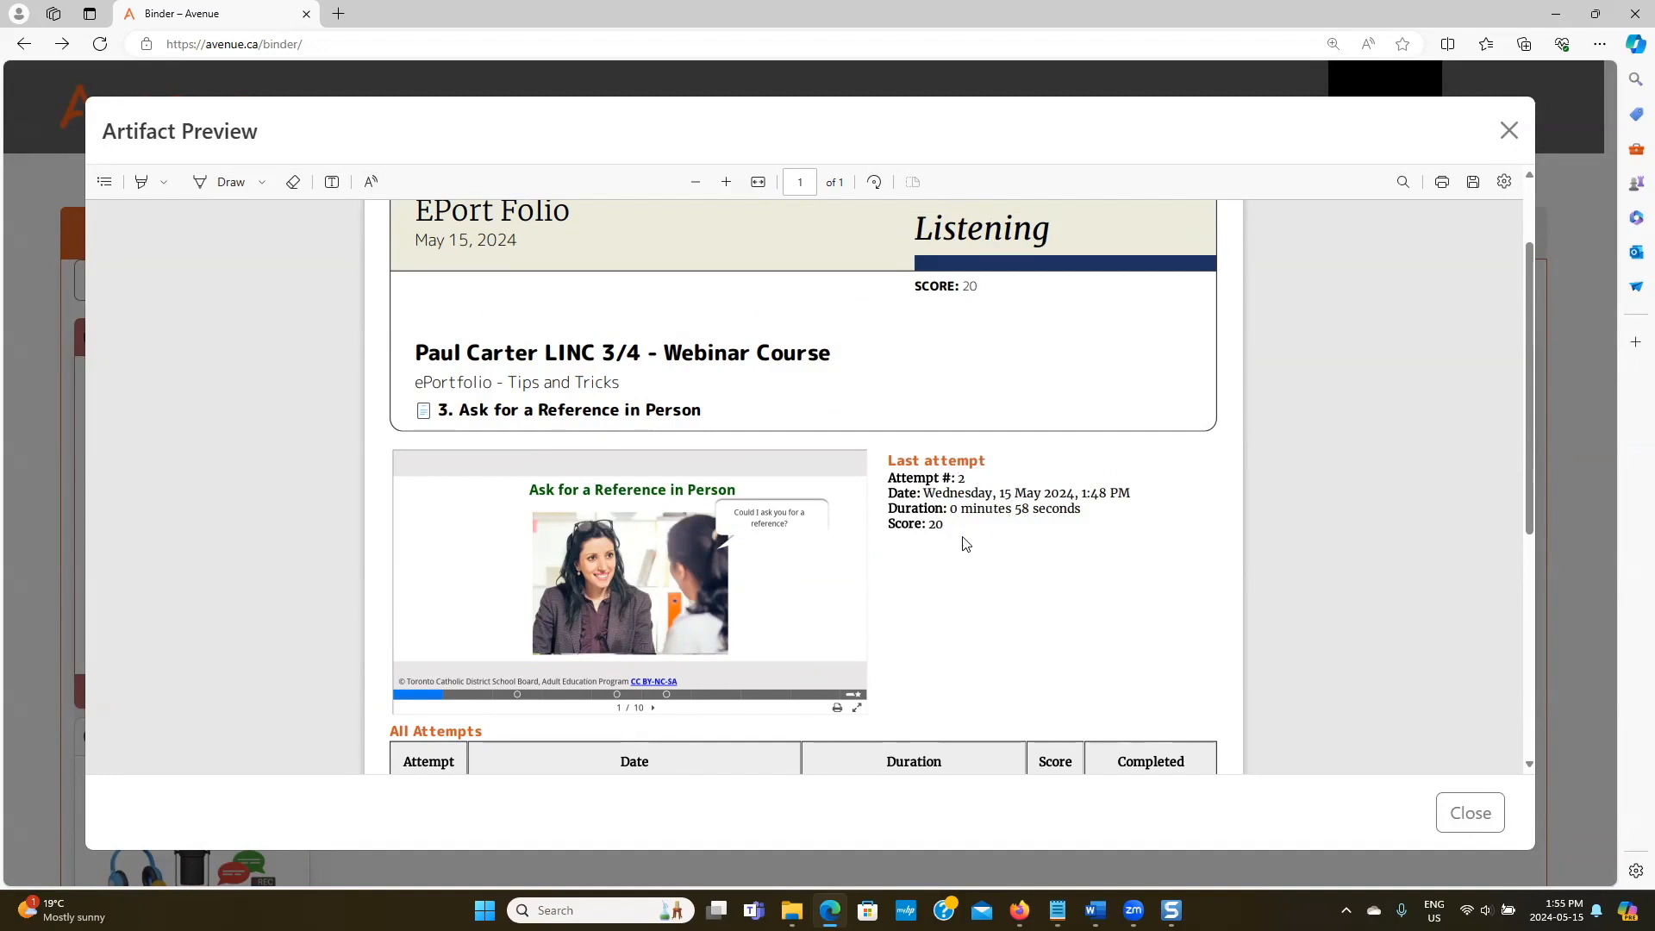
scroll(964, 542, down, 2)
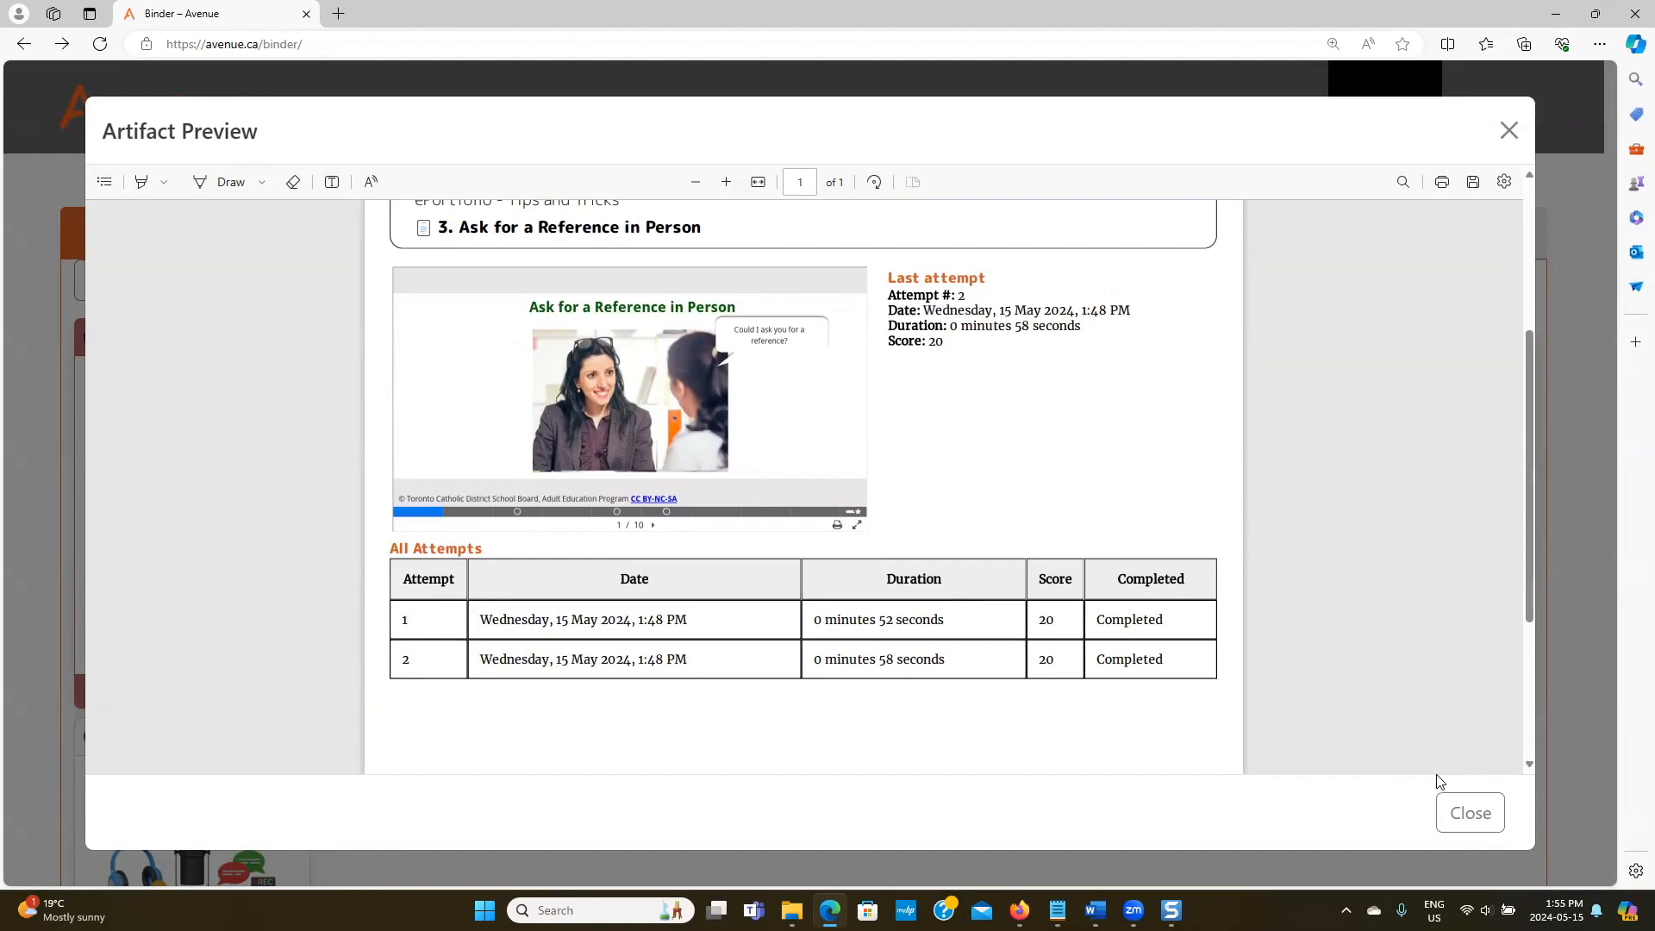
click(1475, 814)
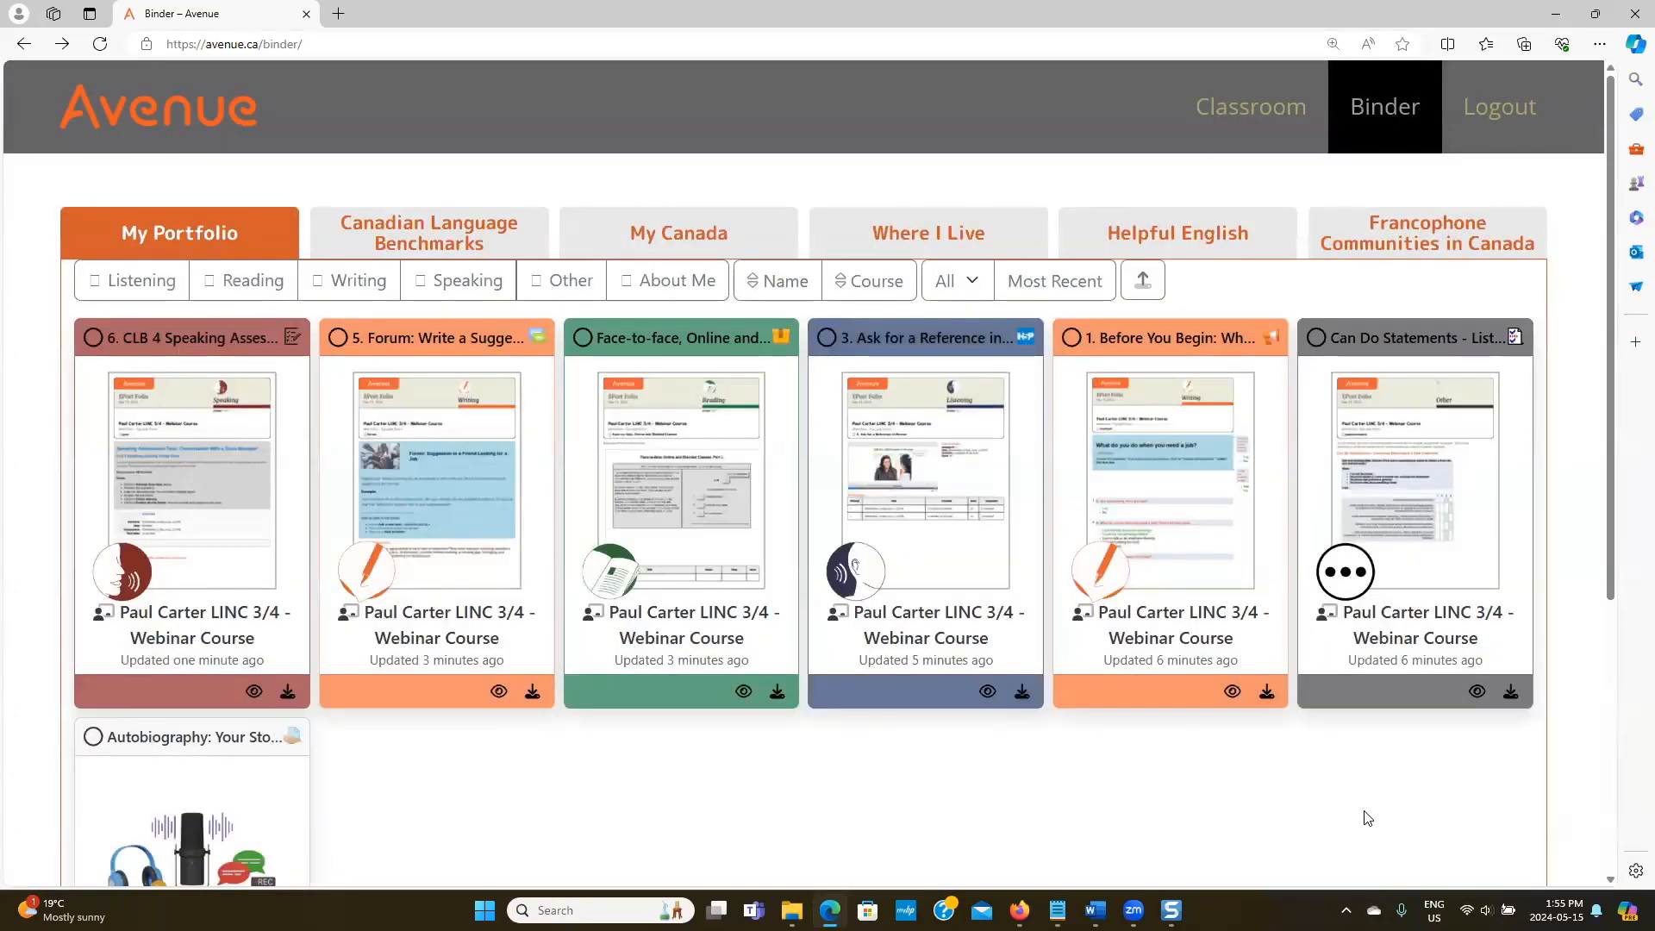
Preview the "1. Before You Begin" writing artifact, examine the answers to its feedback questions, and close it.
click(1232, 691)
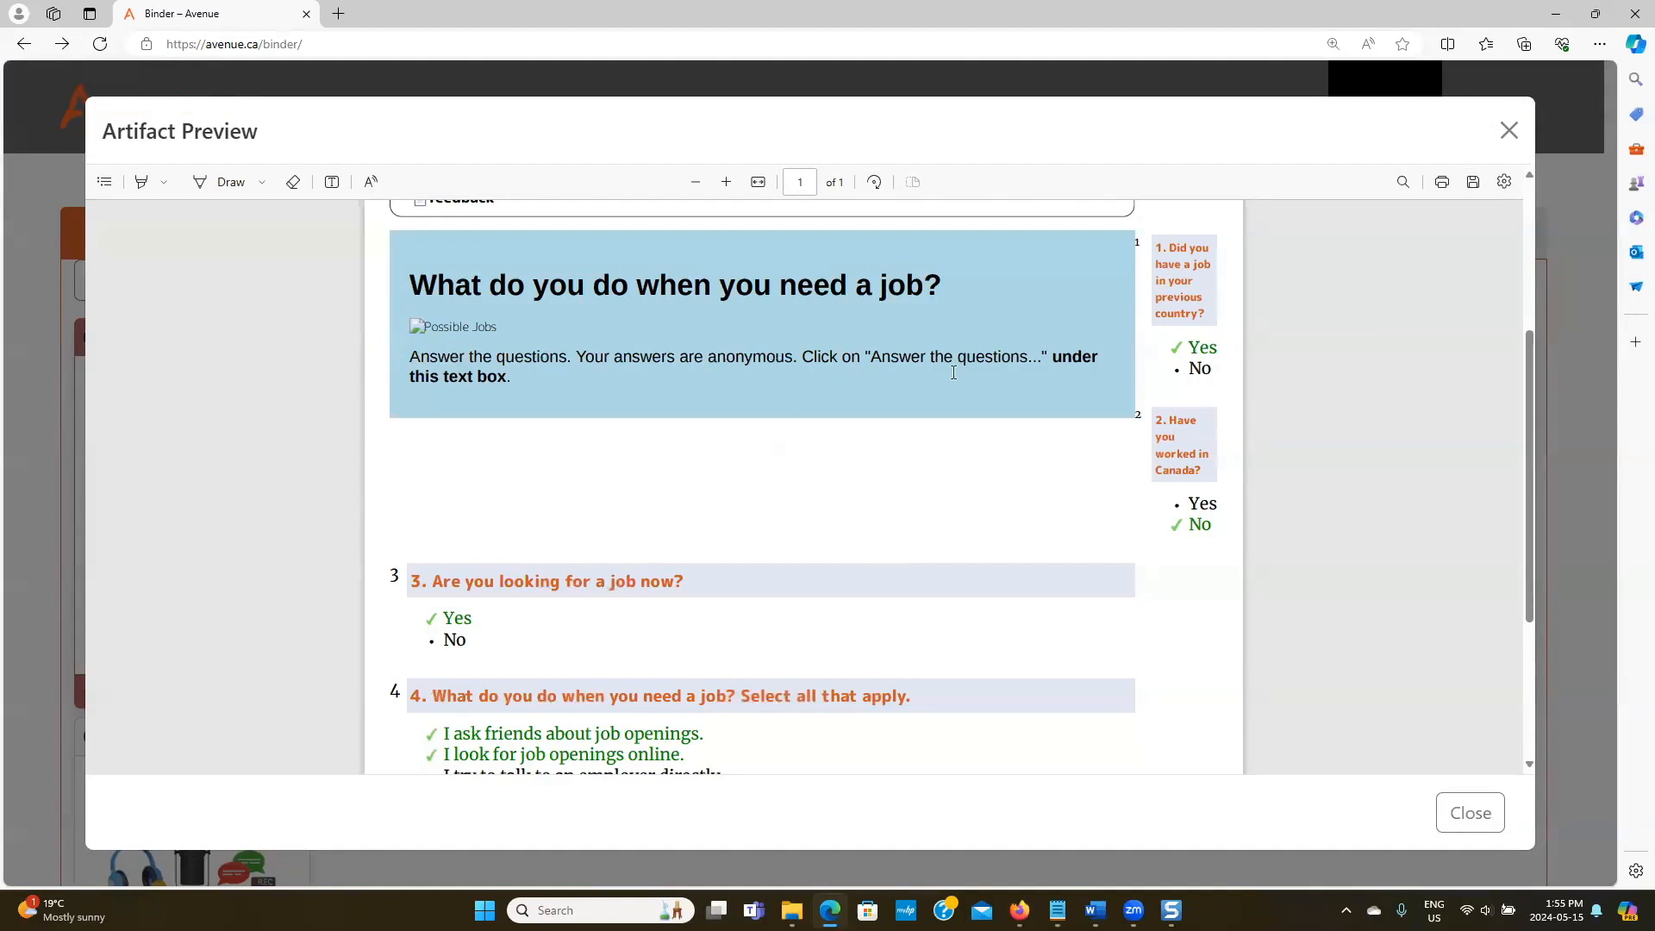
scroll(671, 564, down, 3)
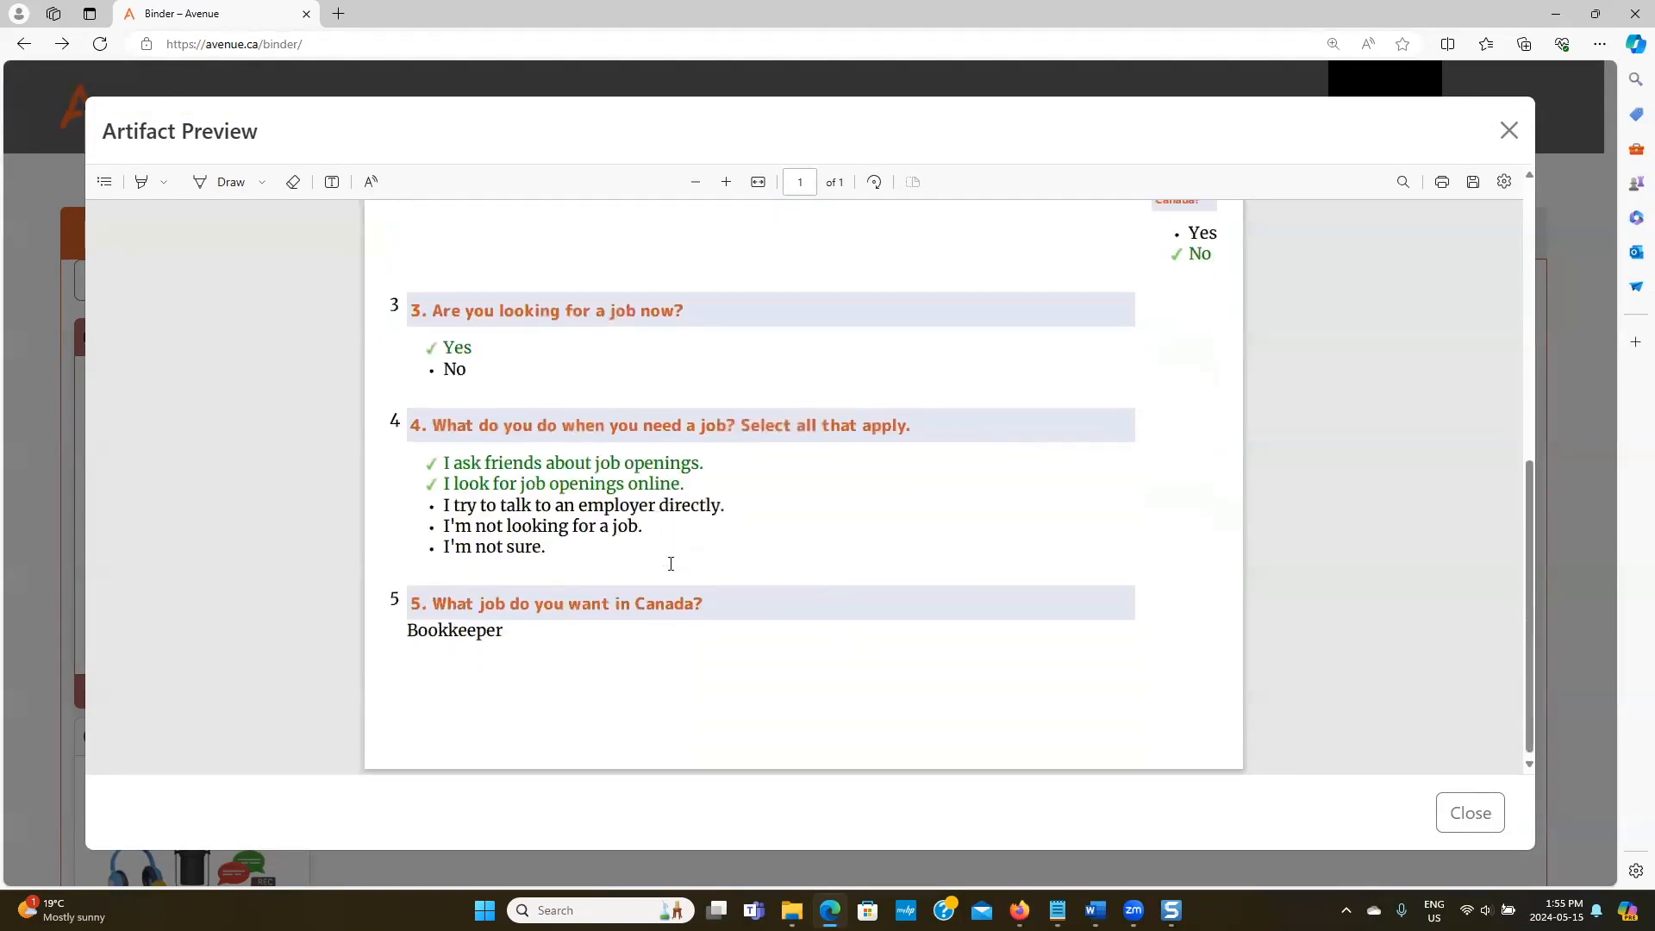
click(1470, 815)
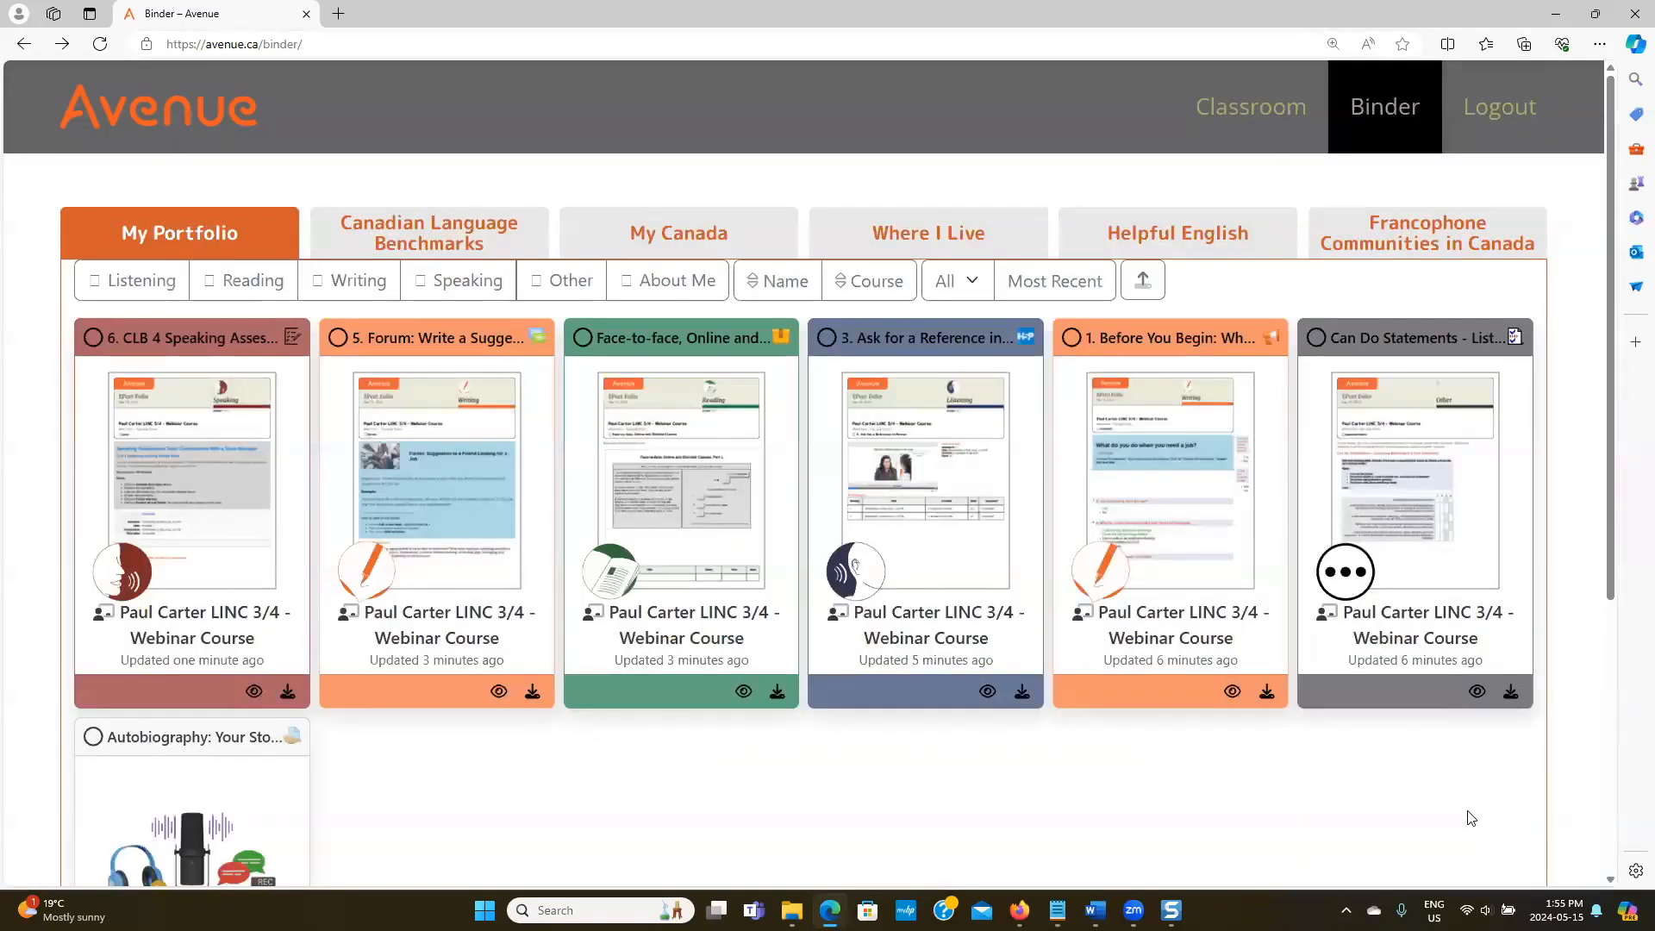
Preview the "Can Do Statements" questionnaire artifact, examine its instructions and the listening self-checklist ratings, and close it.
click(1475, 694)
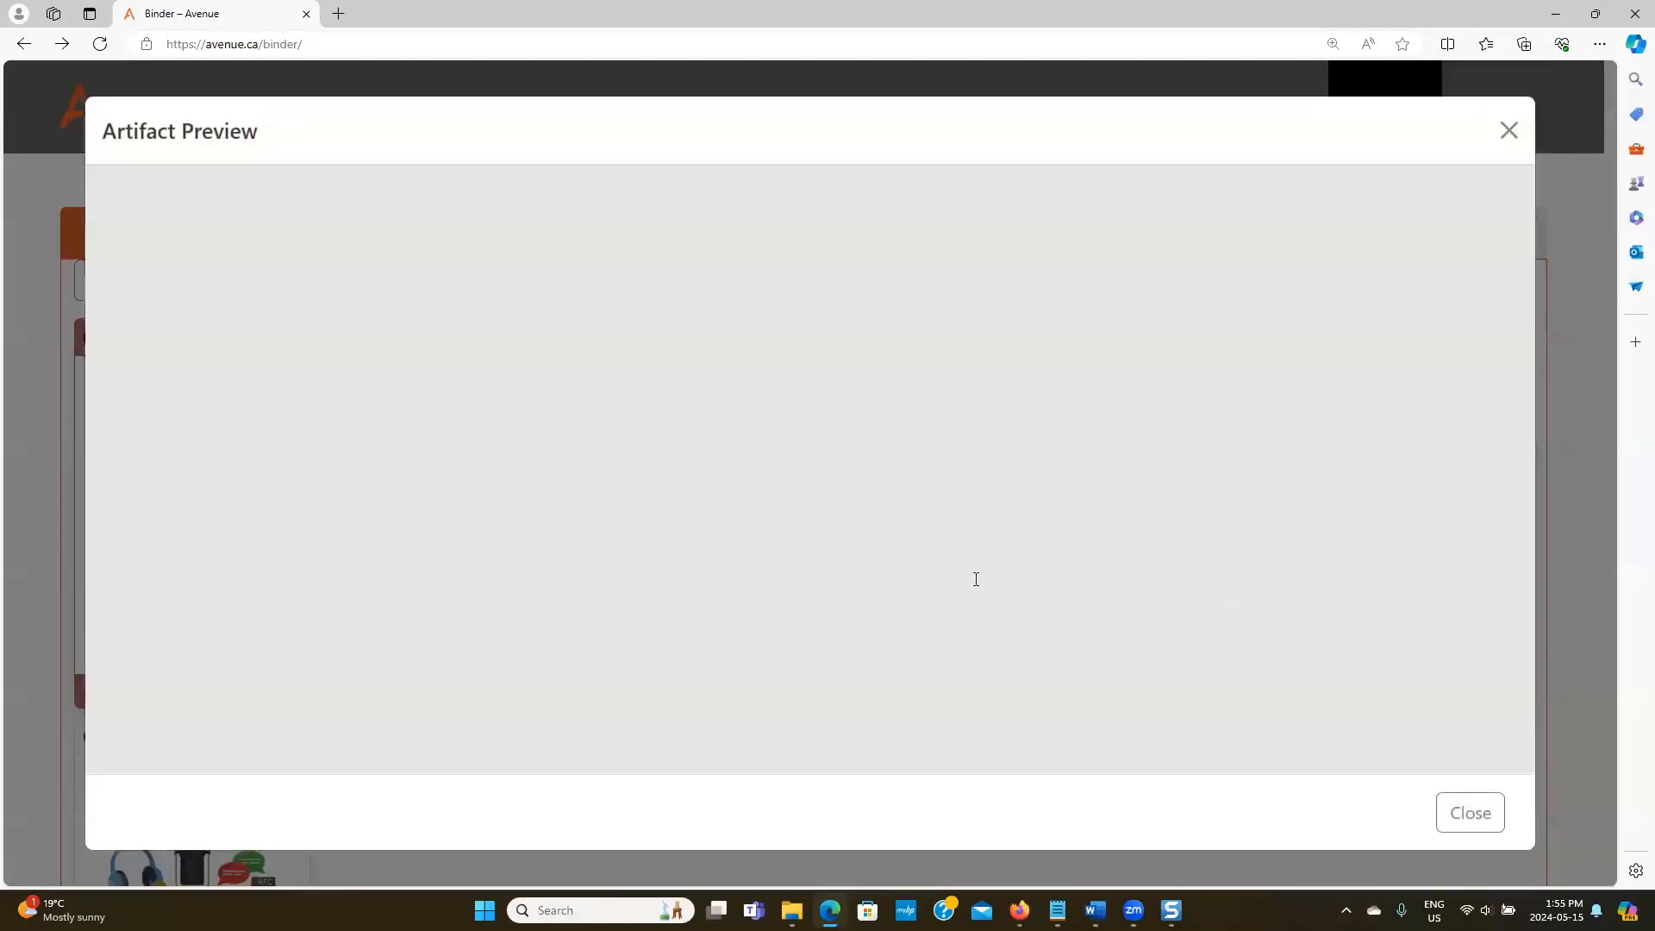
scroll(920, 577, up, 3)
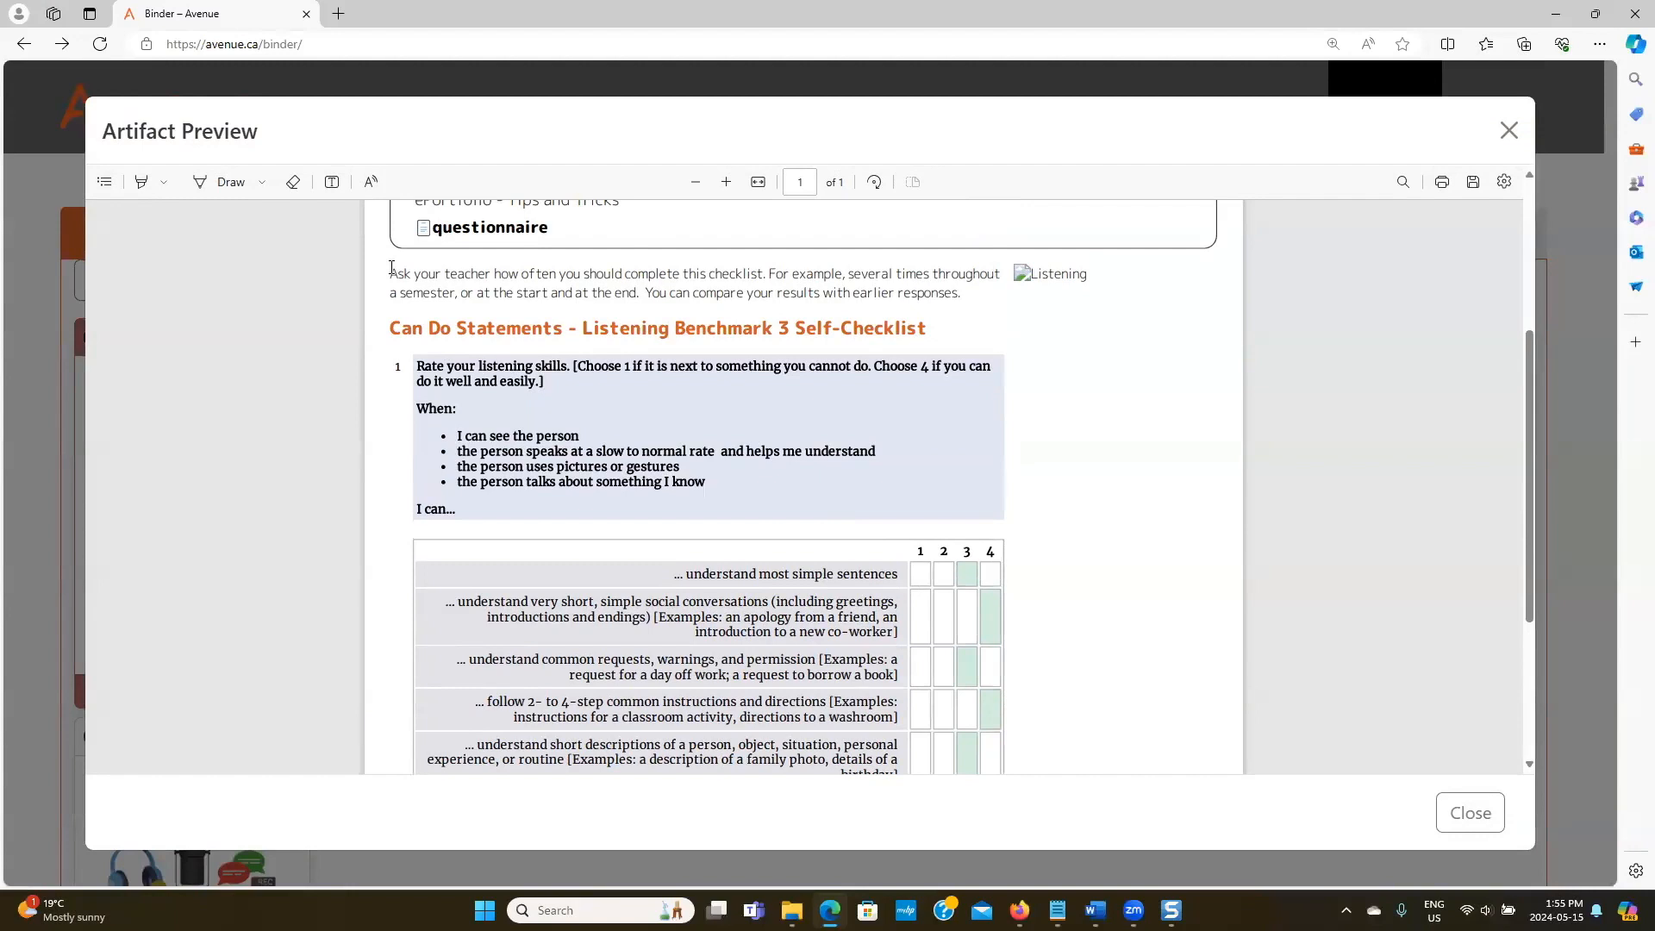
drag(452, 275, 965, 293)
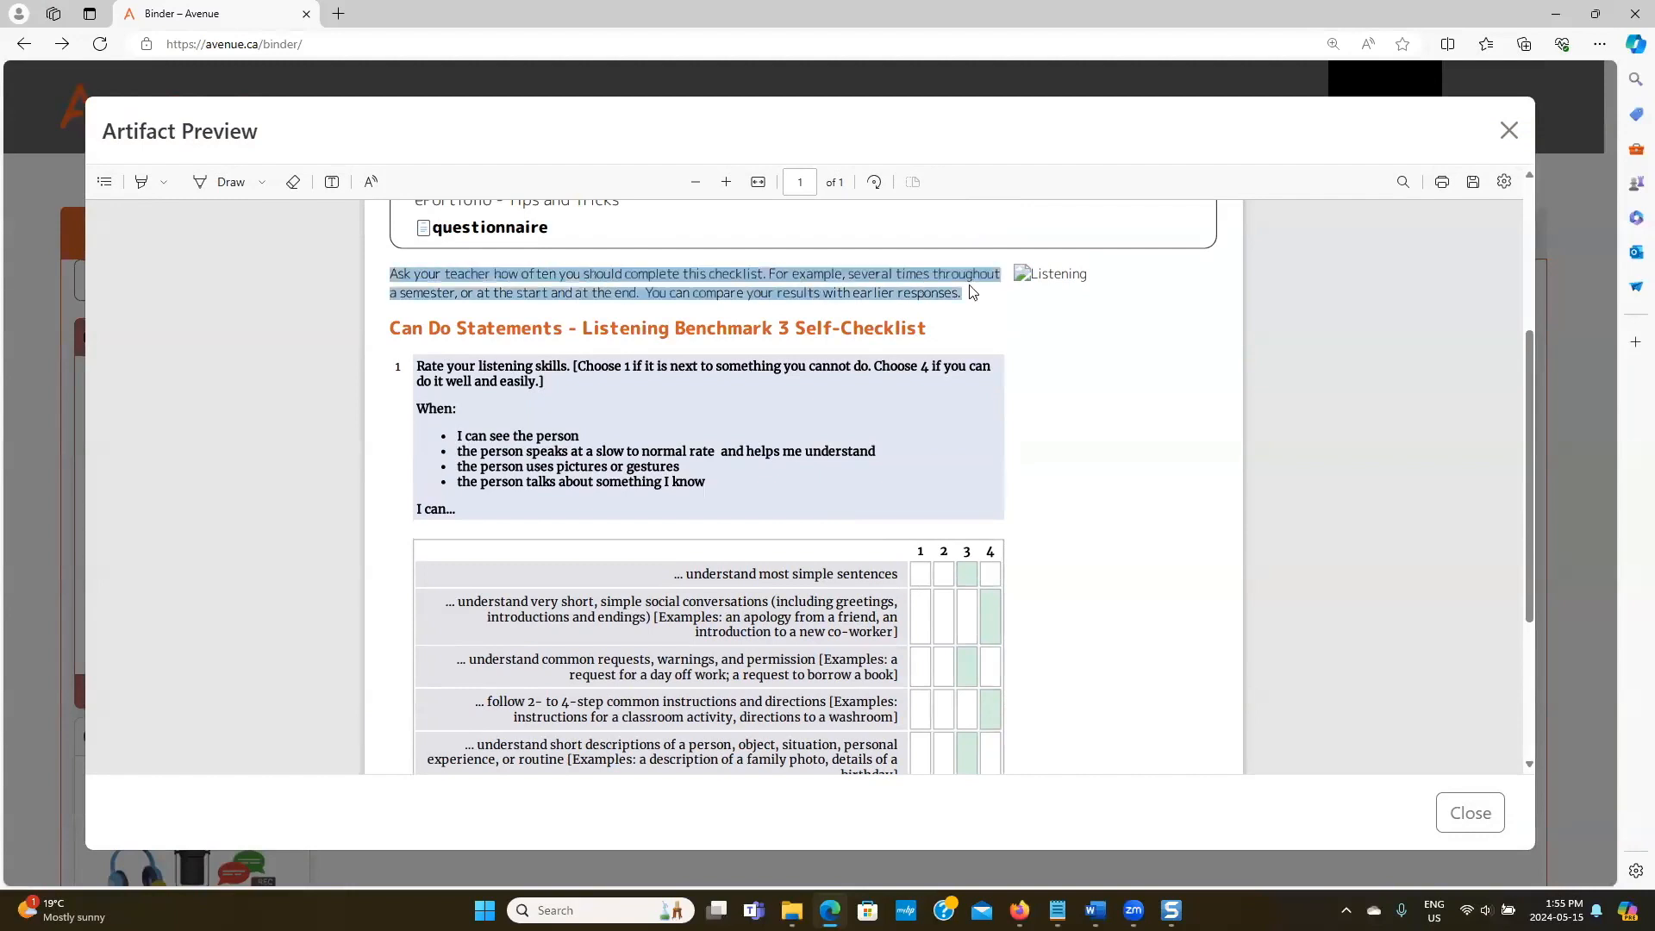
click(637, 407)
scroll(637, 409, down, 1)
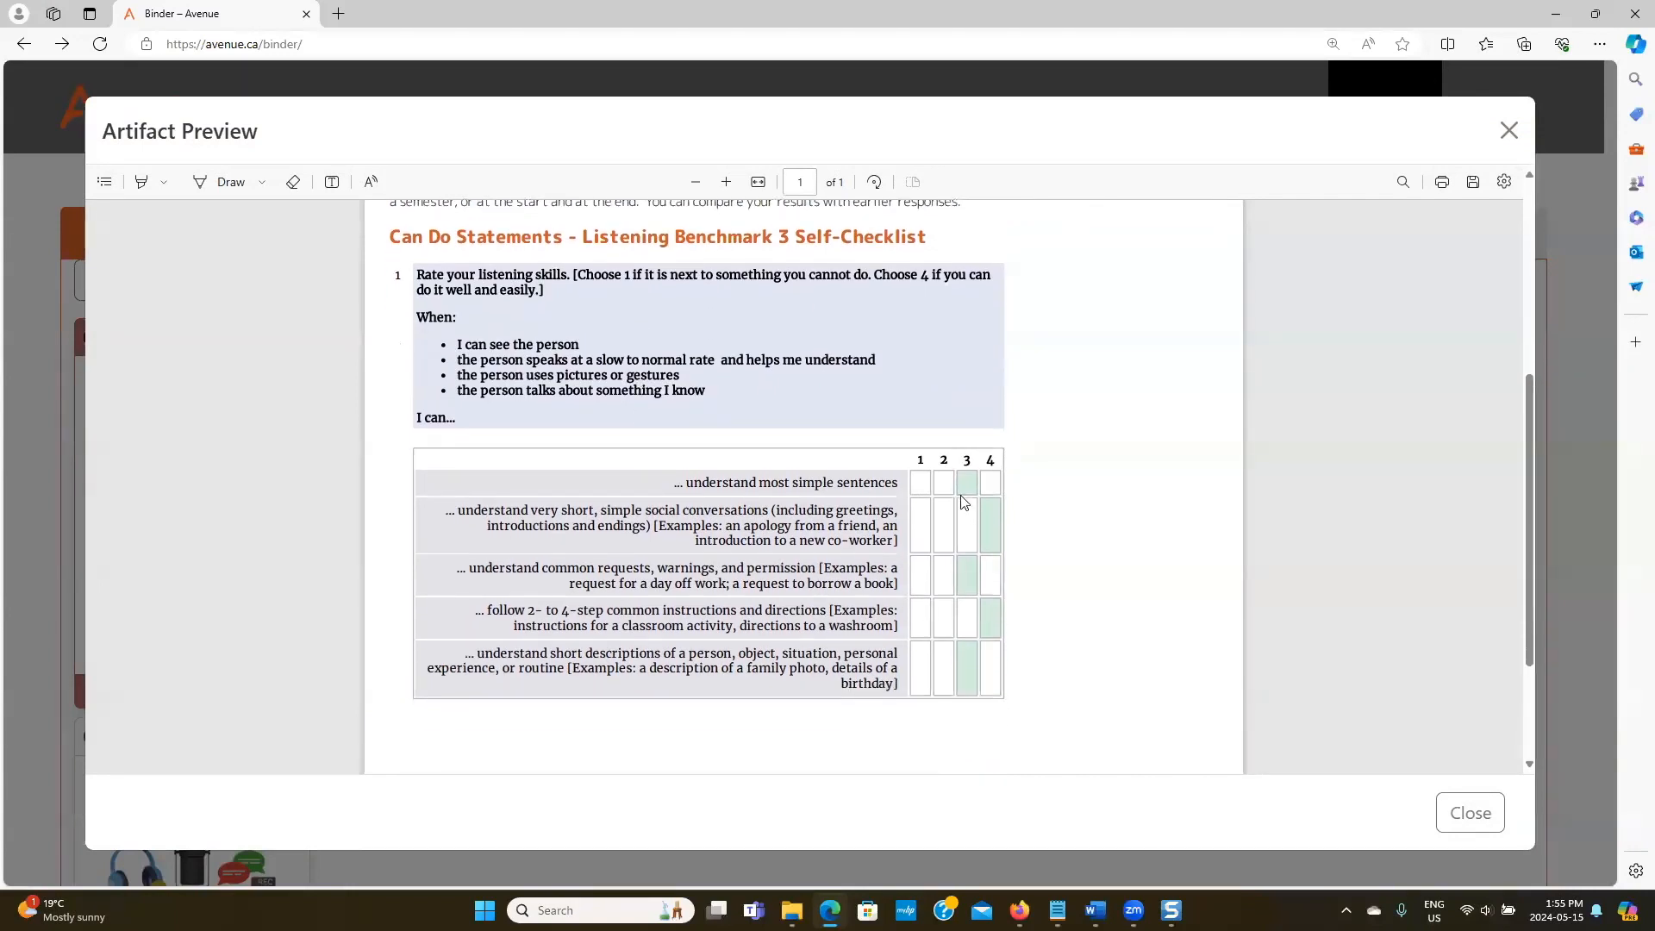
click(1497, 815)
Preview the "Autobiography: Your Story" About Me artifact, examine its feedback page with grade, teacher comment and rubric, and close it.
scroll(1074, 745, down, 3)
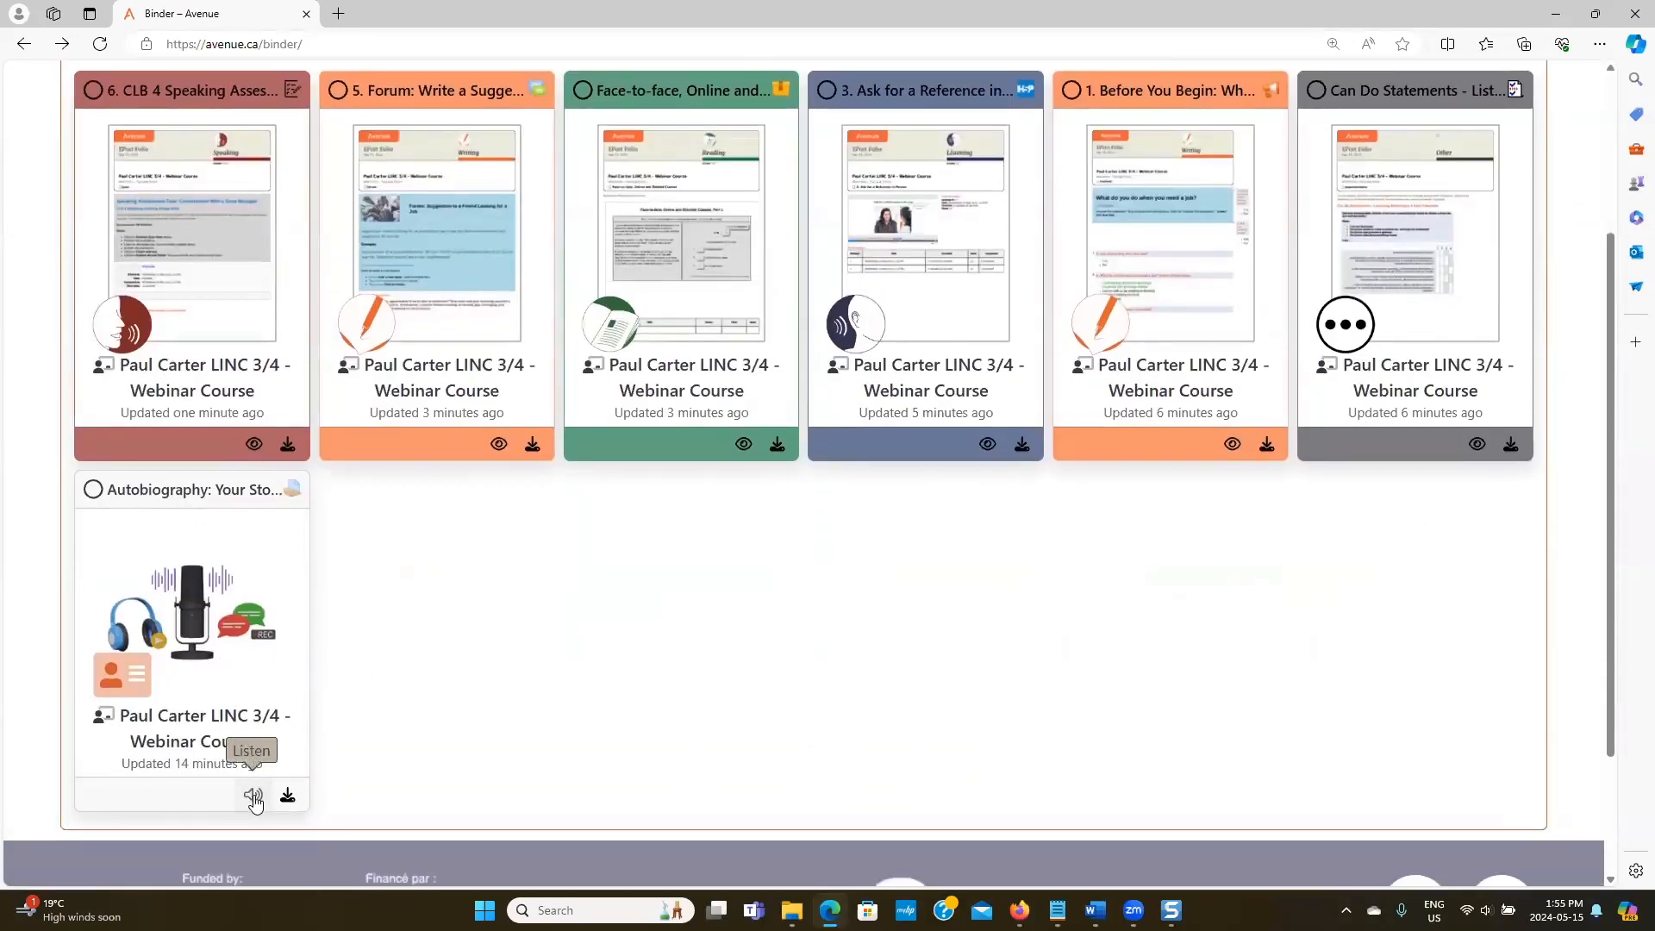
click(253, 798)
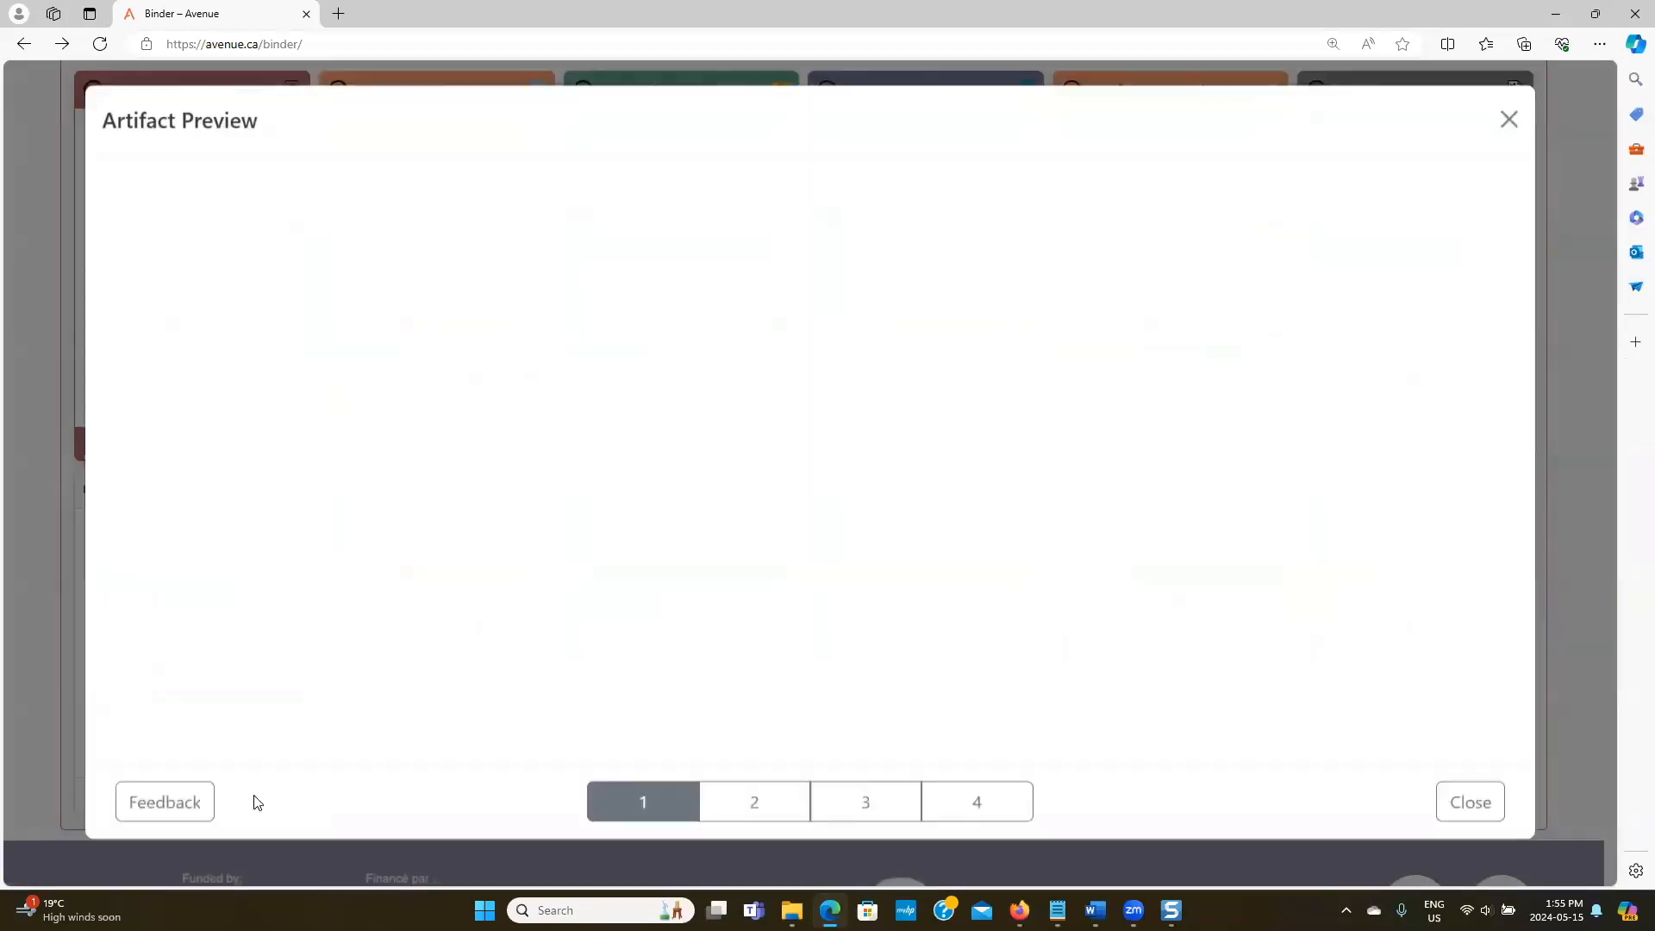
click(182, 819)
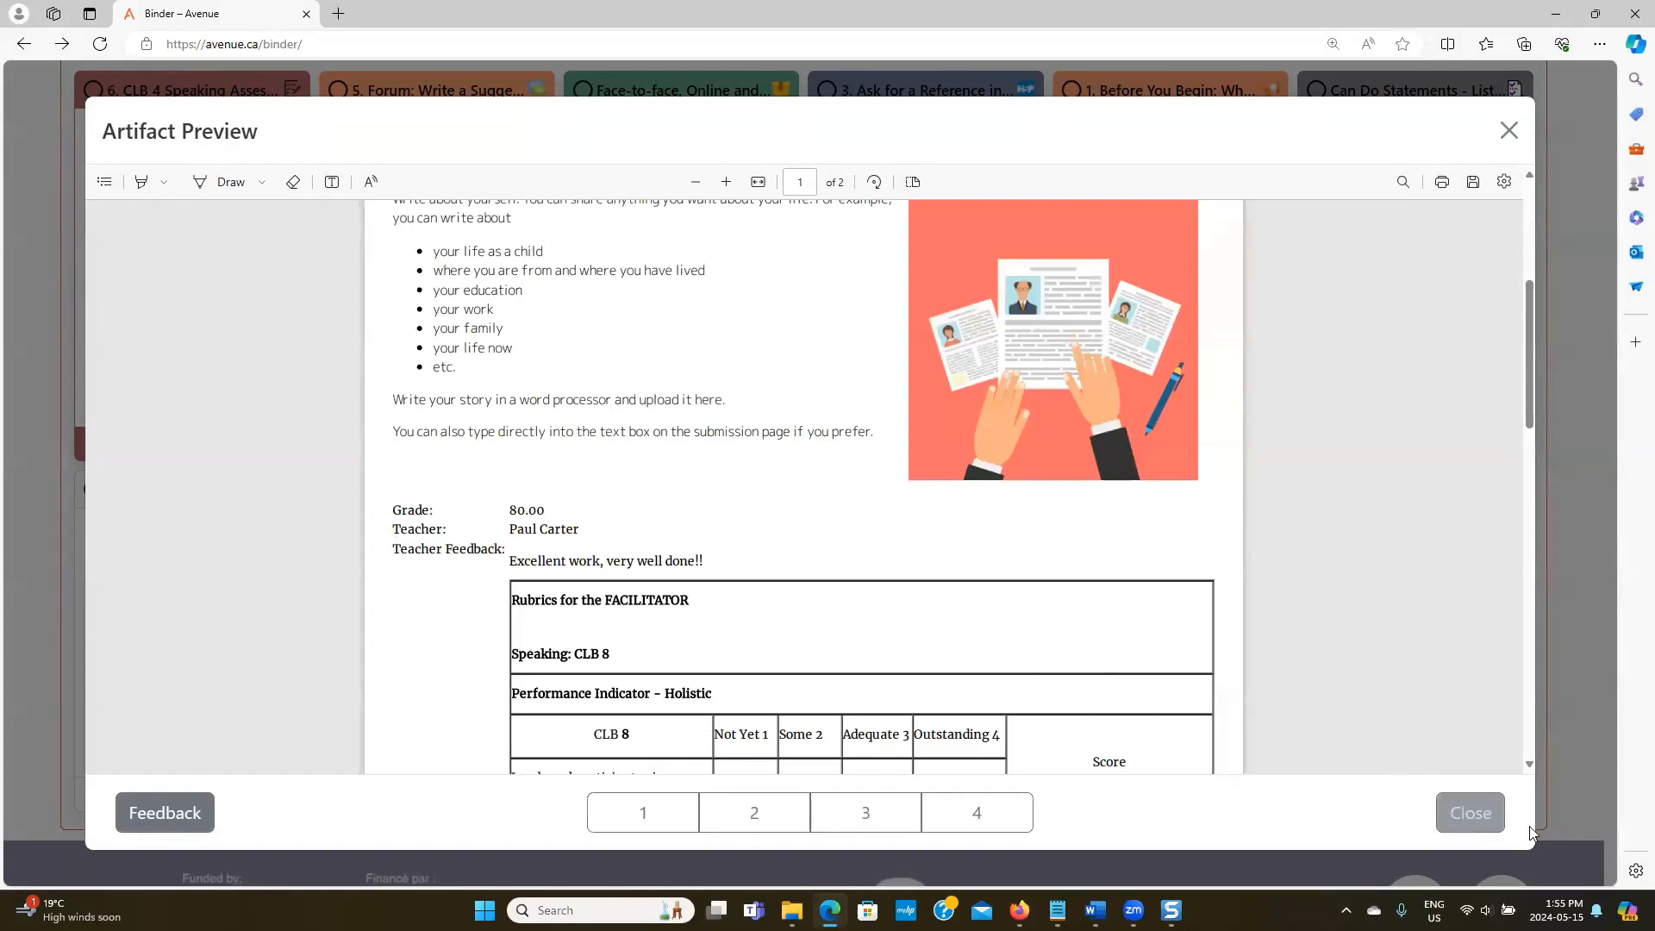
click(1471, 812)
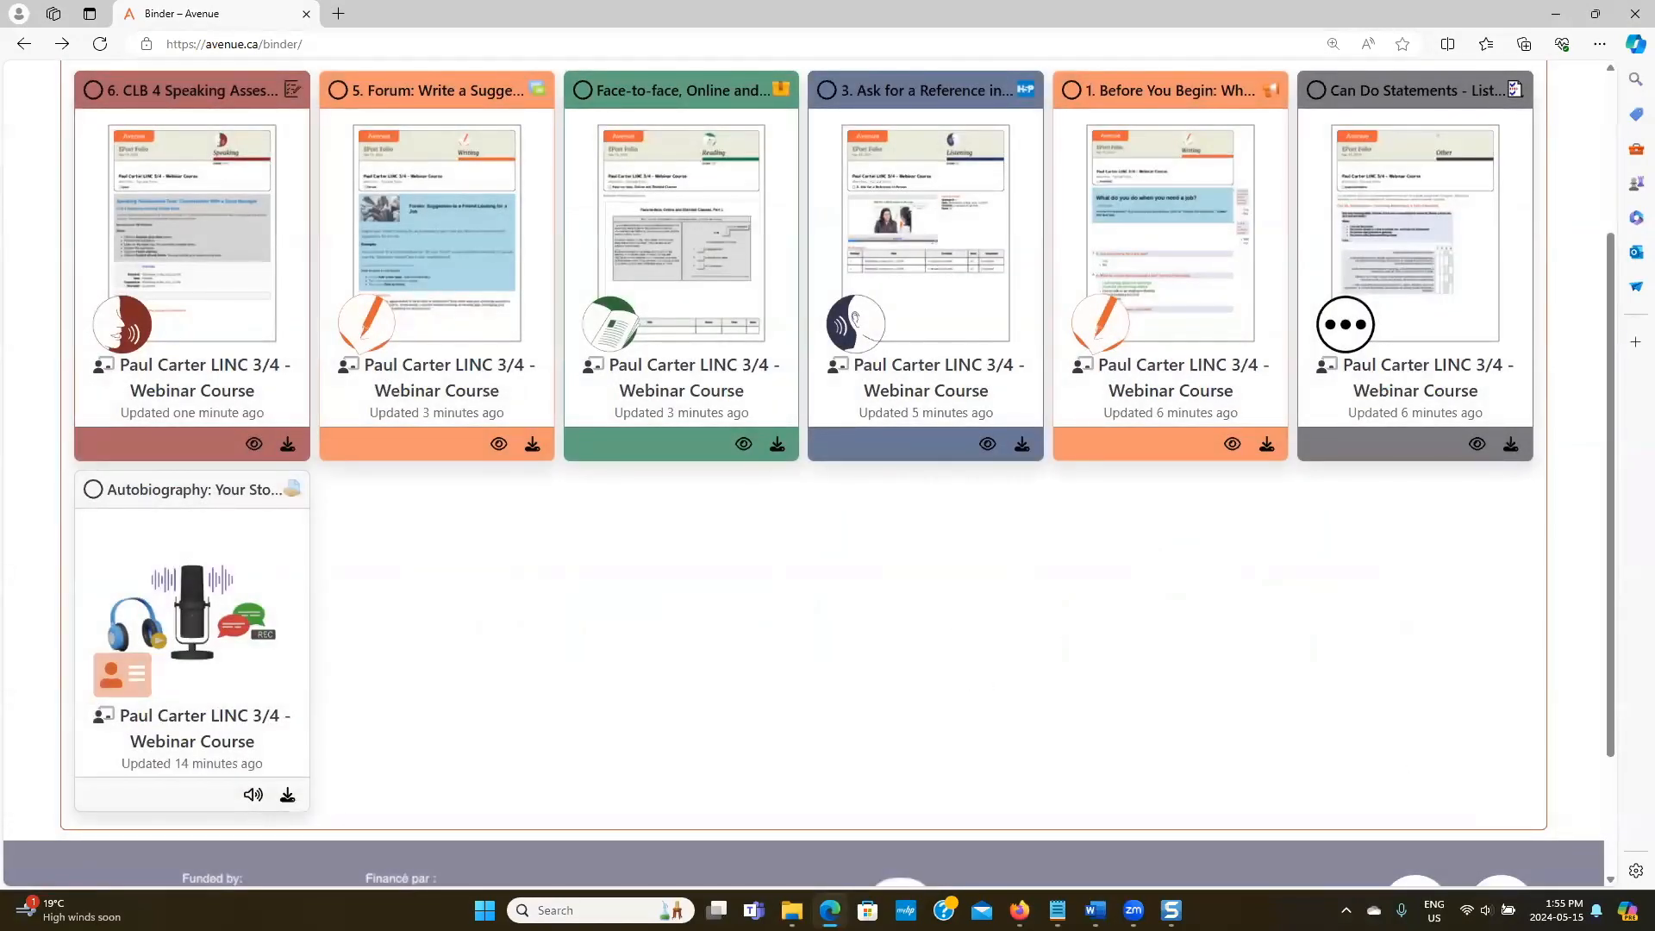
Switch to the teacher's account in Firefox, go to My Home, and open the class register of the LINC 3/4 Webinar Course.
click(1019, 909)
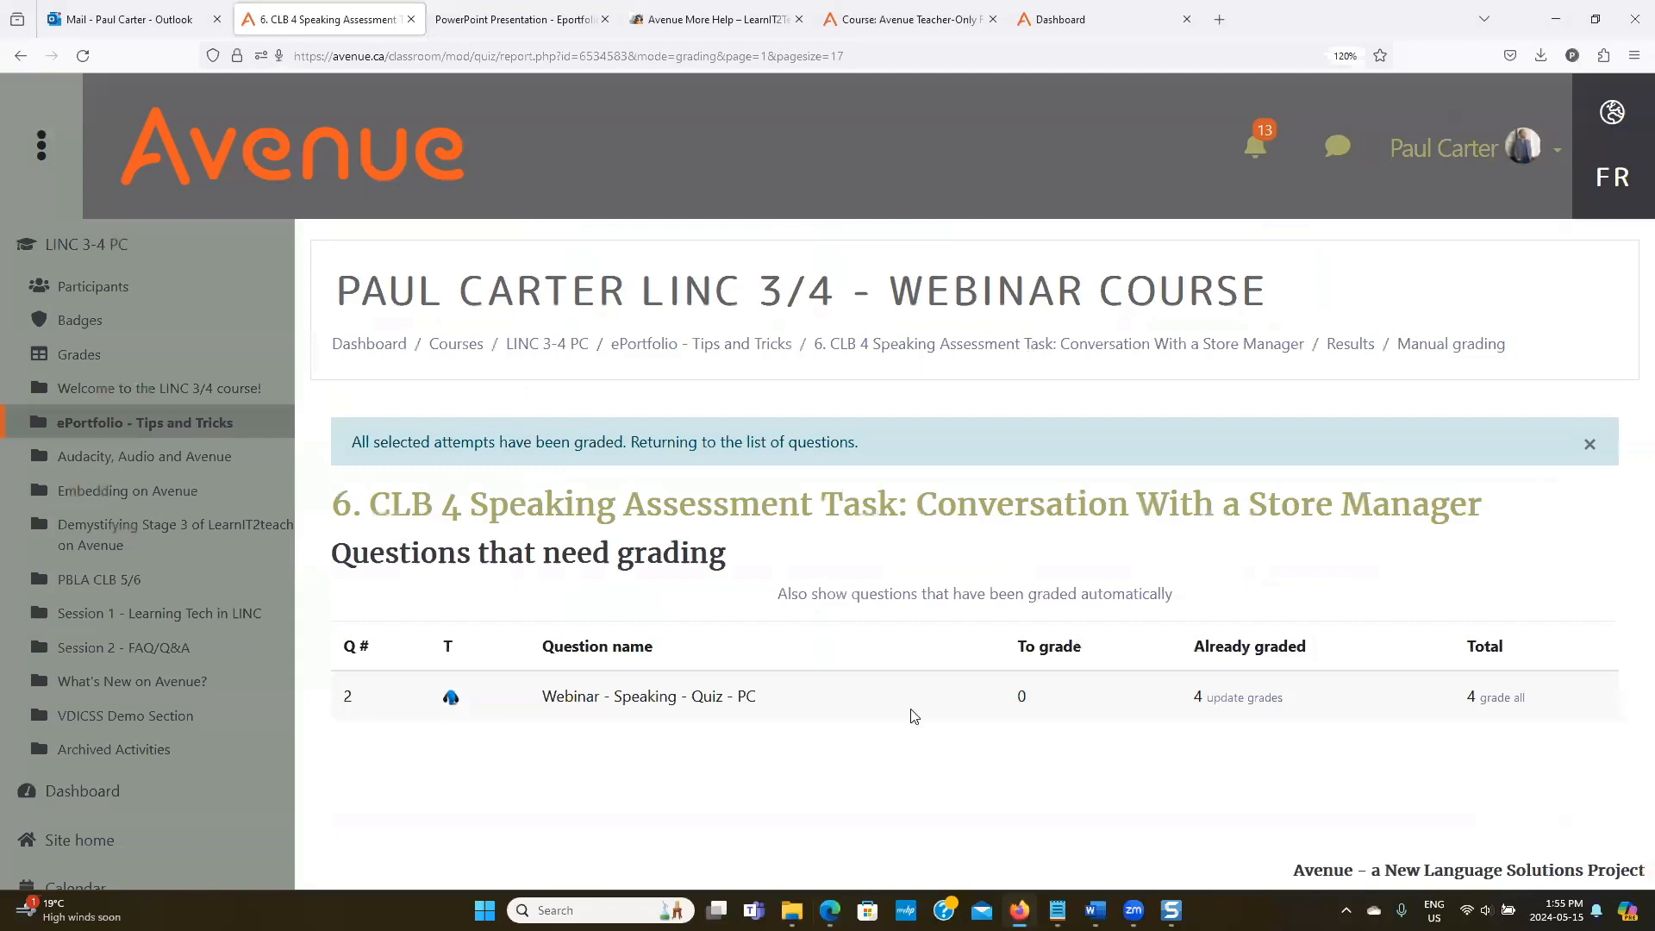
click(342, 176)
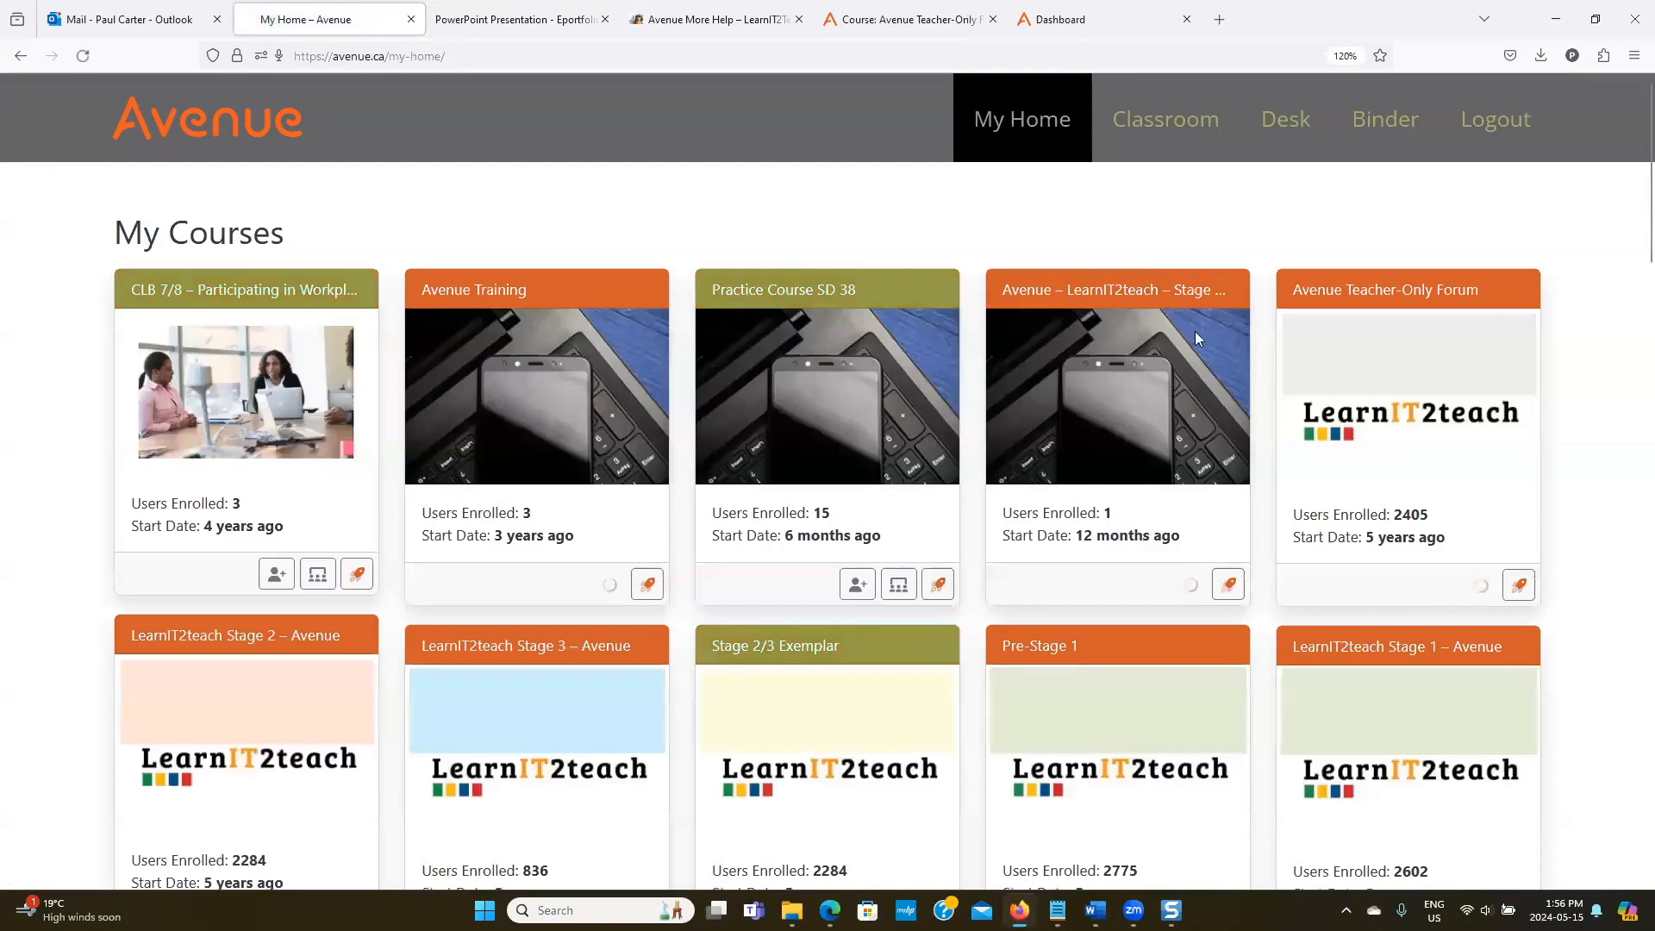
scroll(1198, 327, down, 5)
scroll(1203, 327, down, 15)
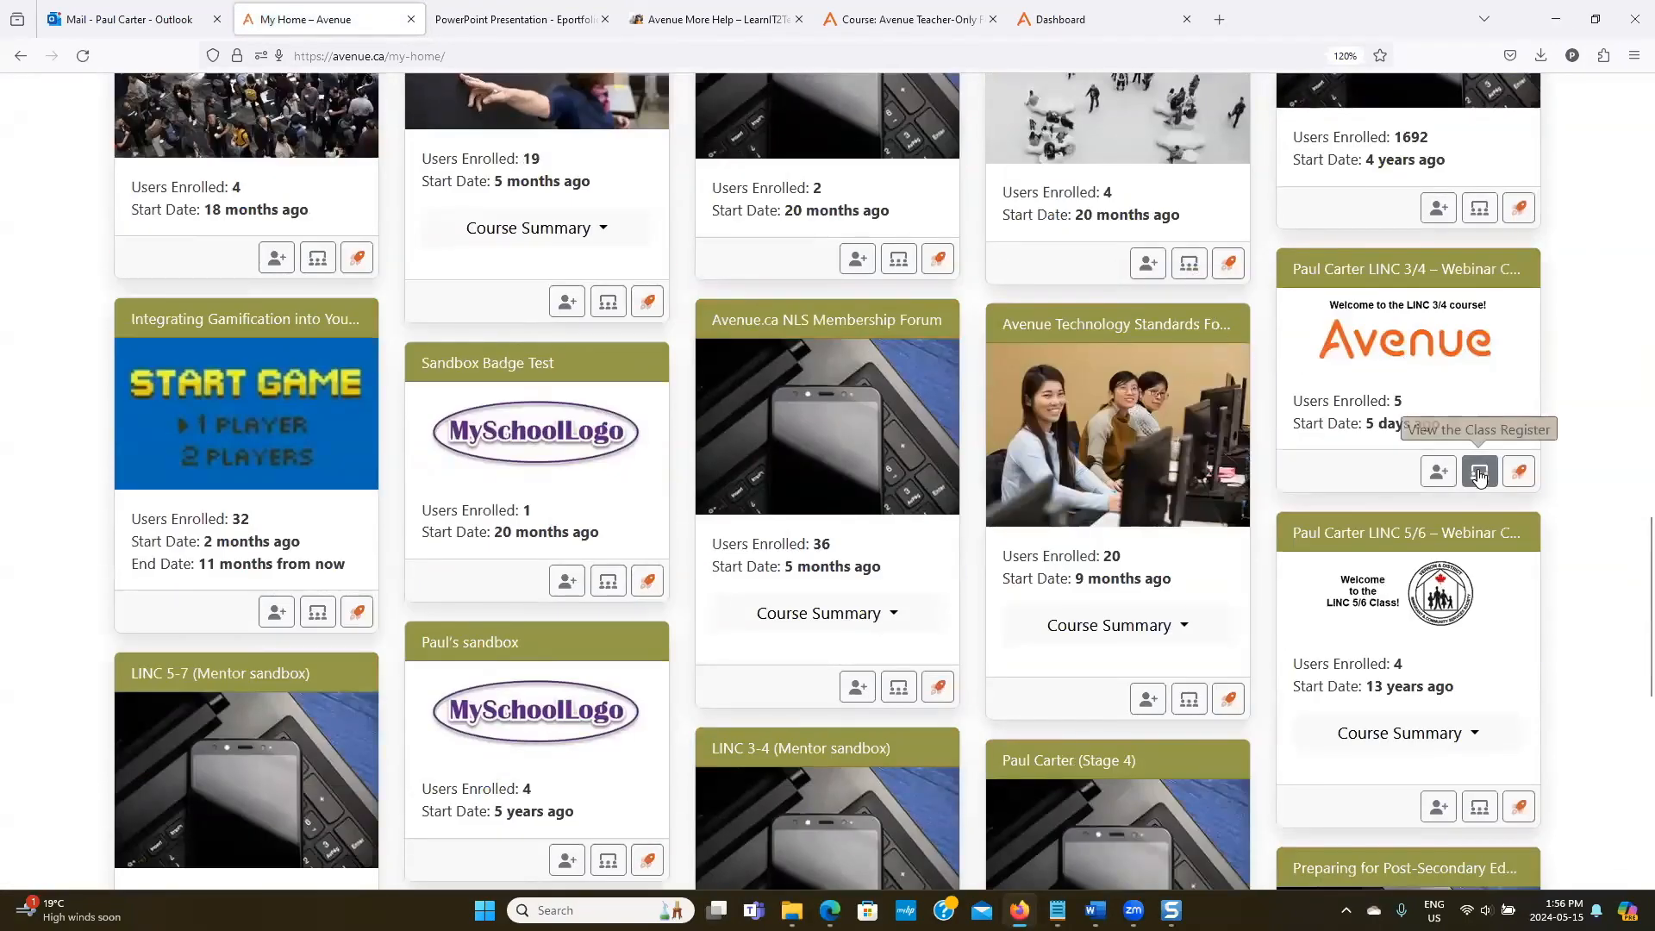
click(1480, 474)
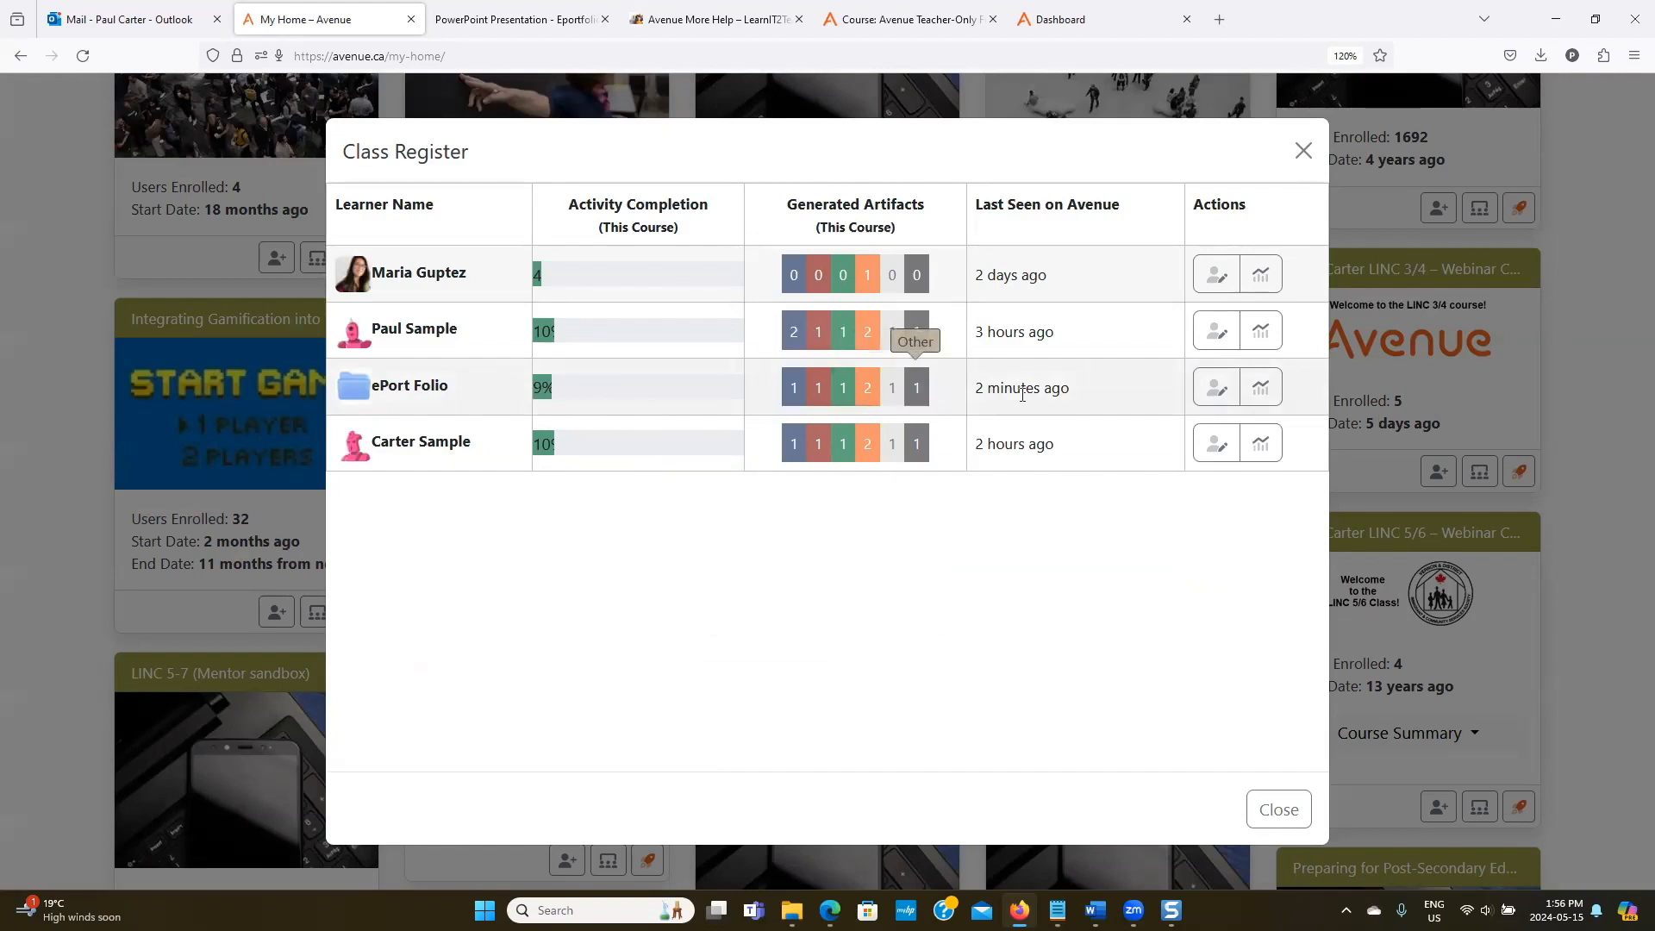
View the progress summary of the third learner in the class register, return to the register, and close it.
click(1261, 389)
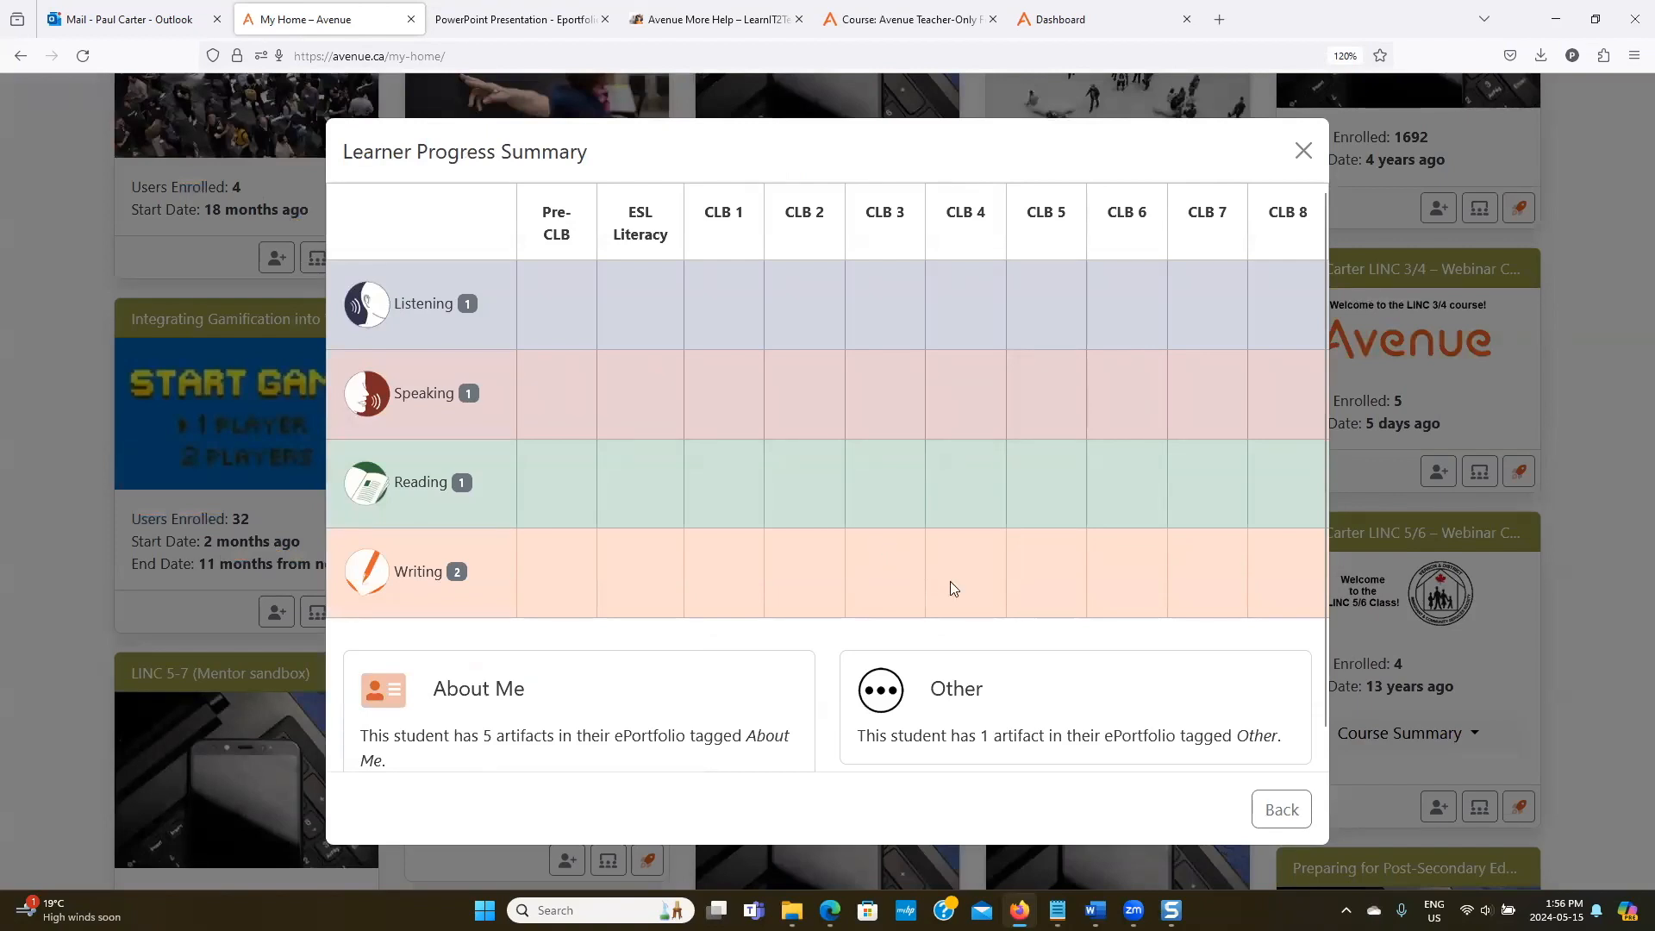
click(1261, 800)
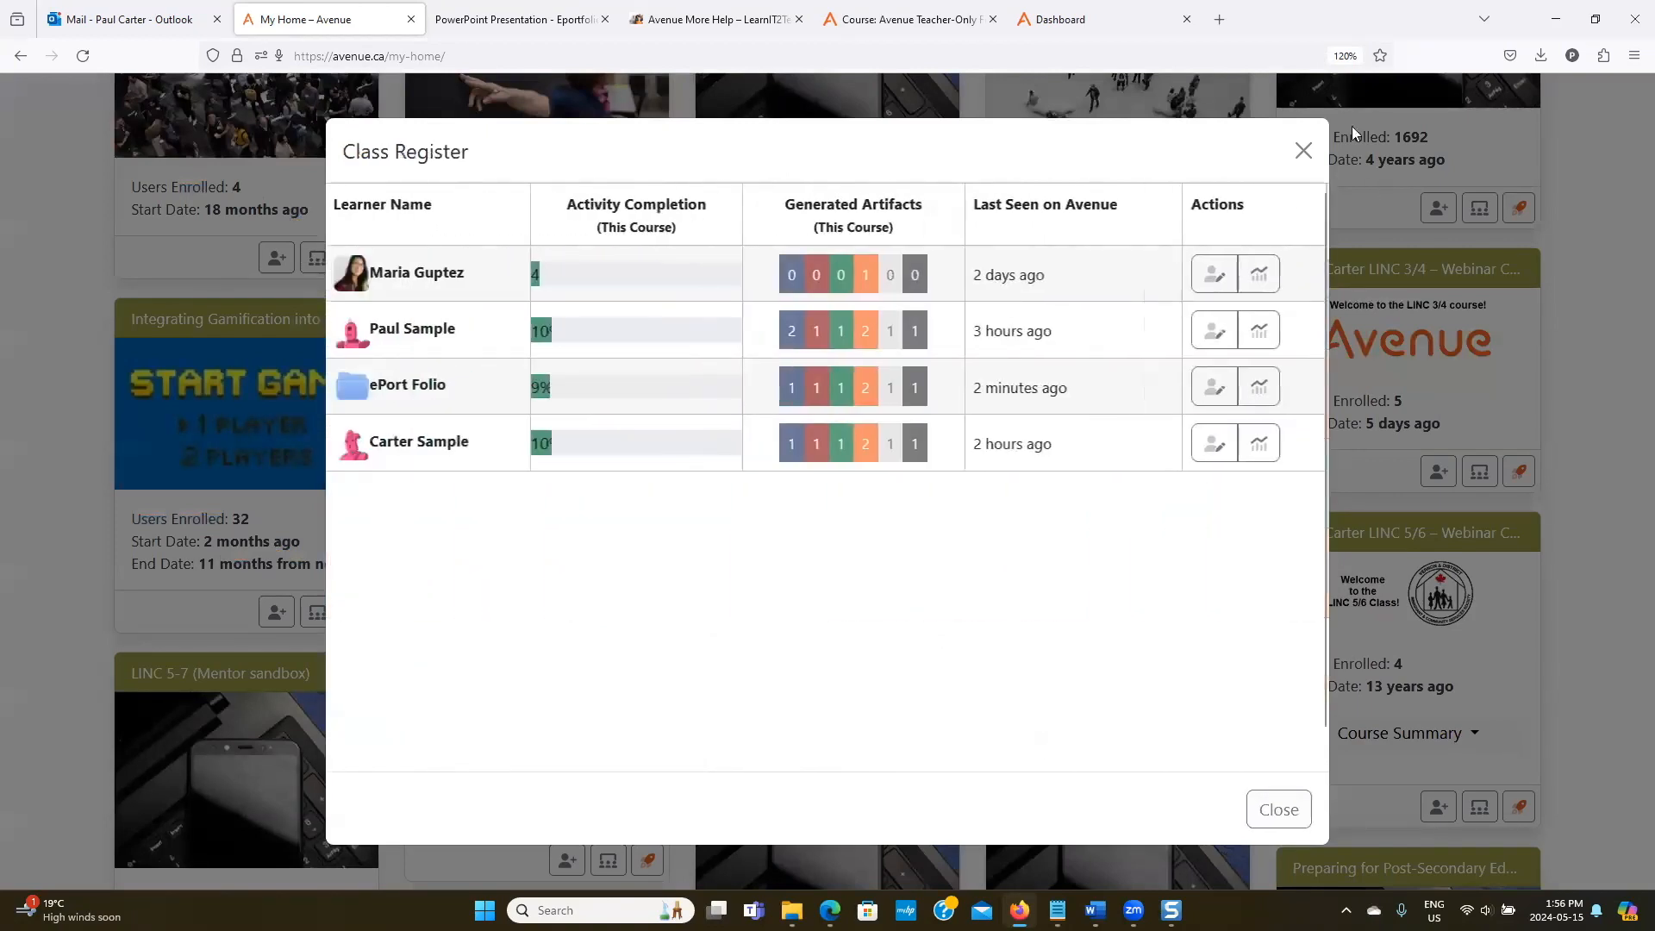
click(1304, 150)
Go to the Binder and display the fourth registered learner's portfolio artifacts for the LINC 3/4 Webinar Course.
scroll(931, 380, up, 10)
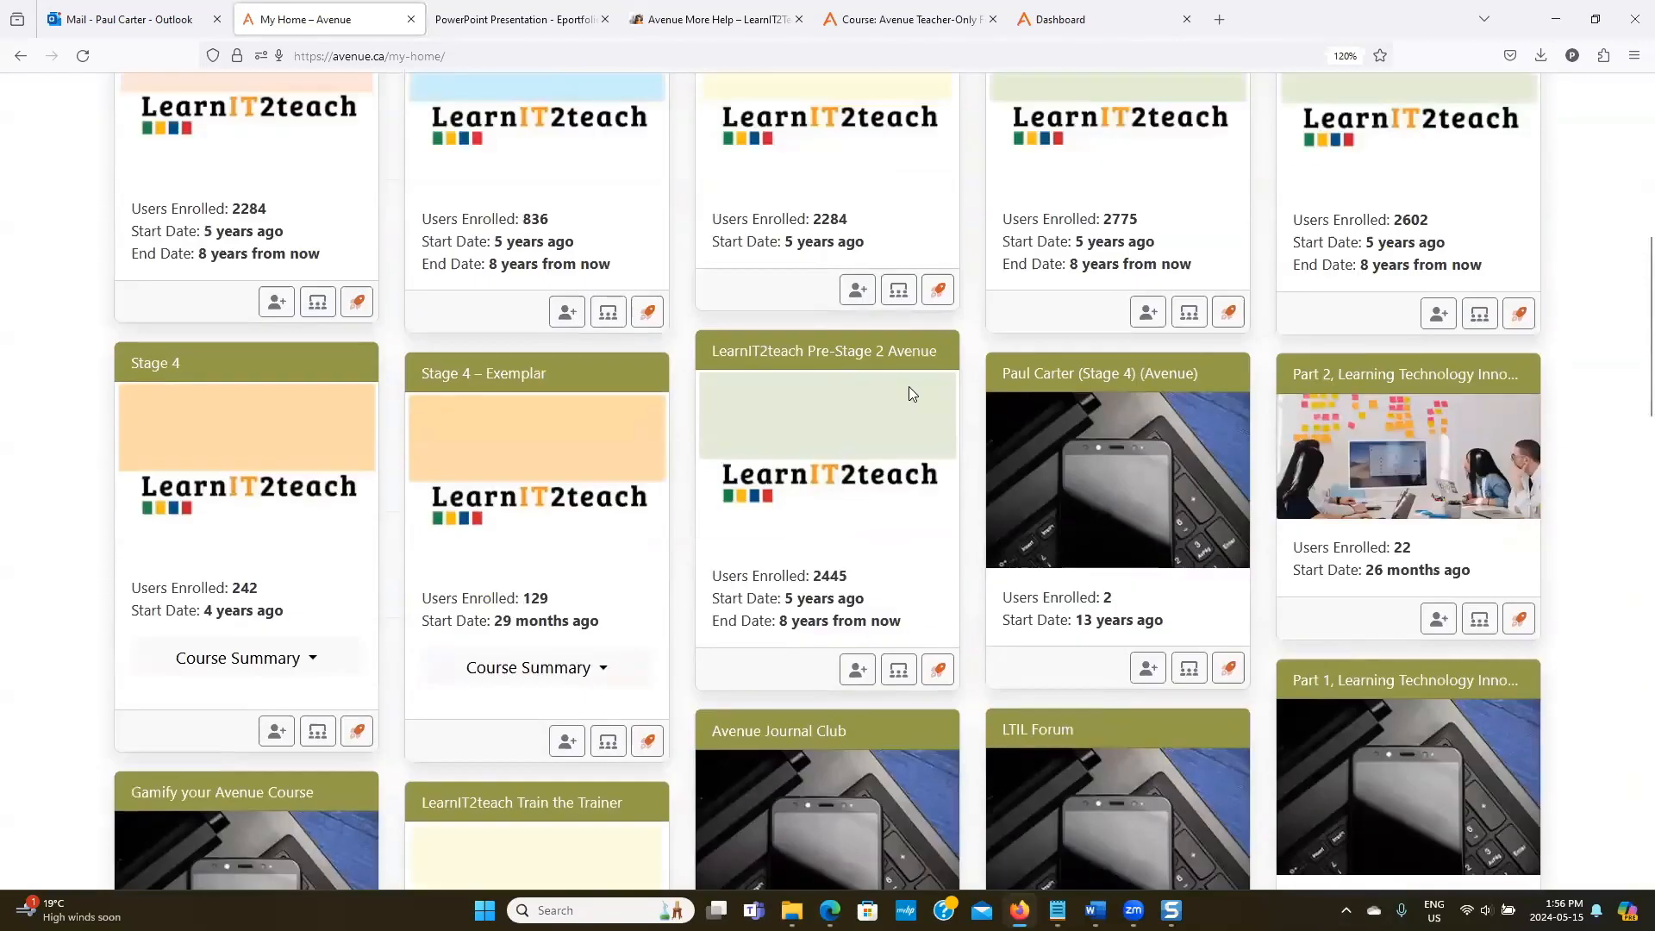
scroll(904, 388, up, 7)
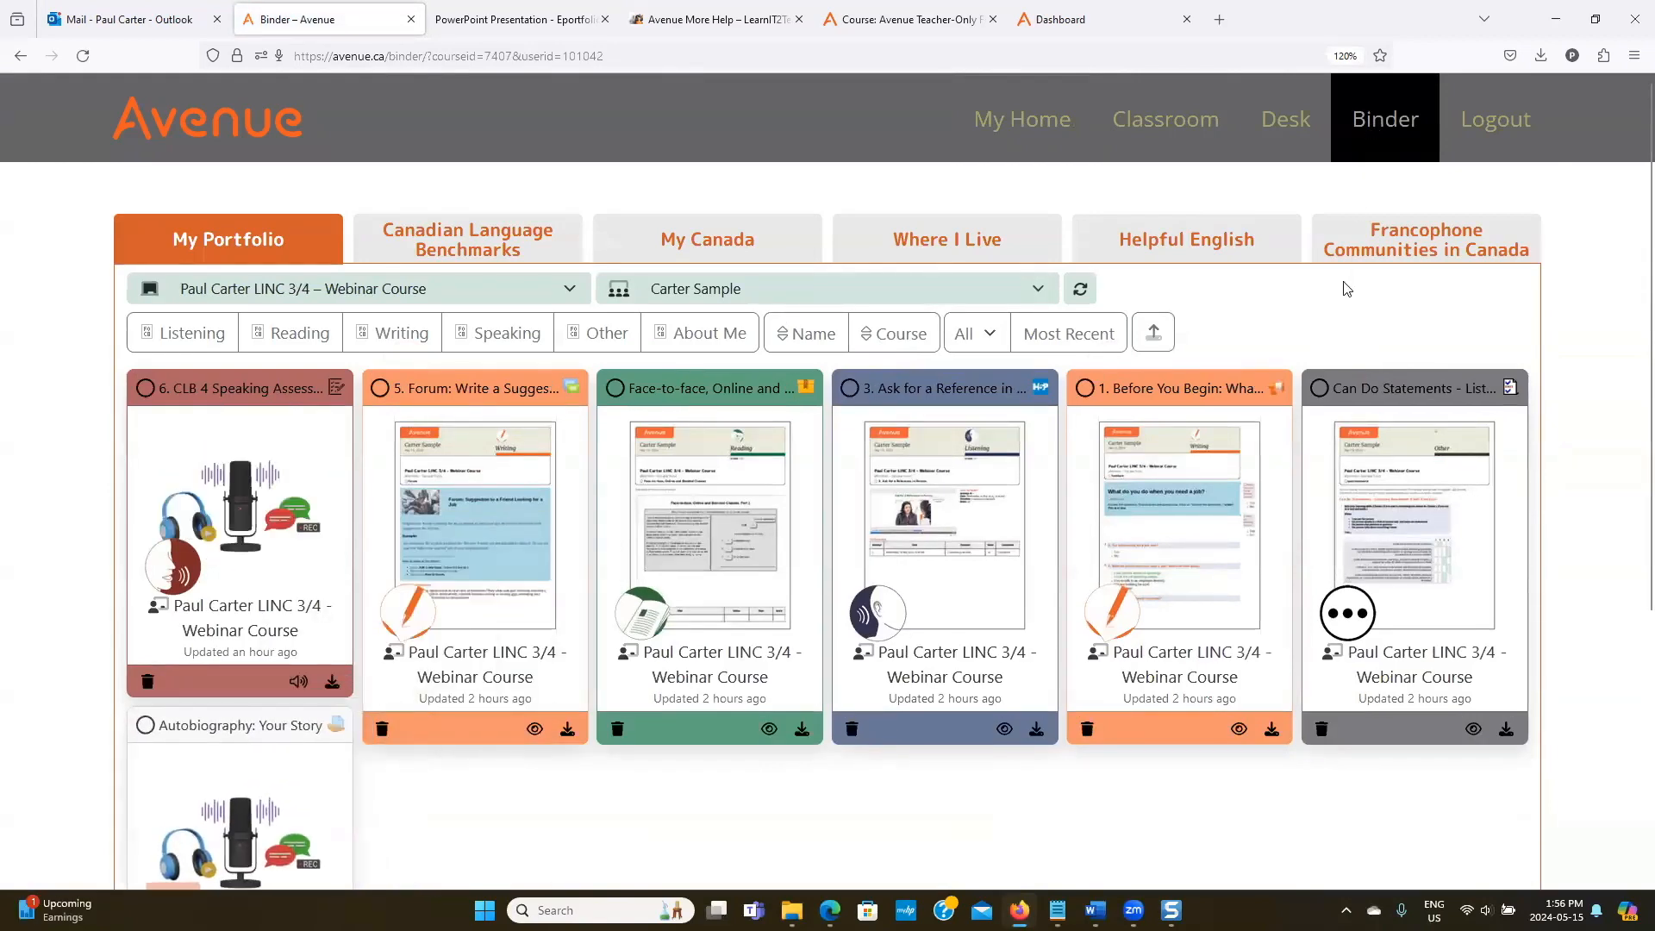
scroll(1339, 290, down, 3)
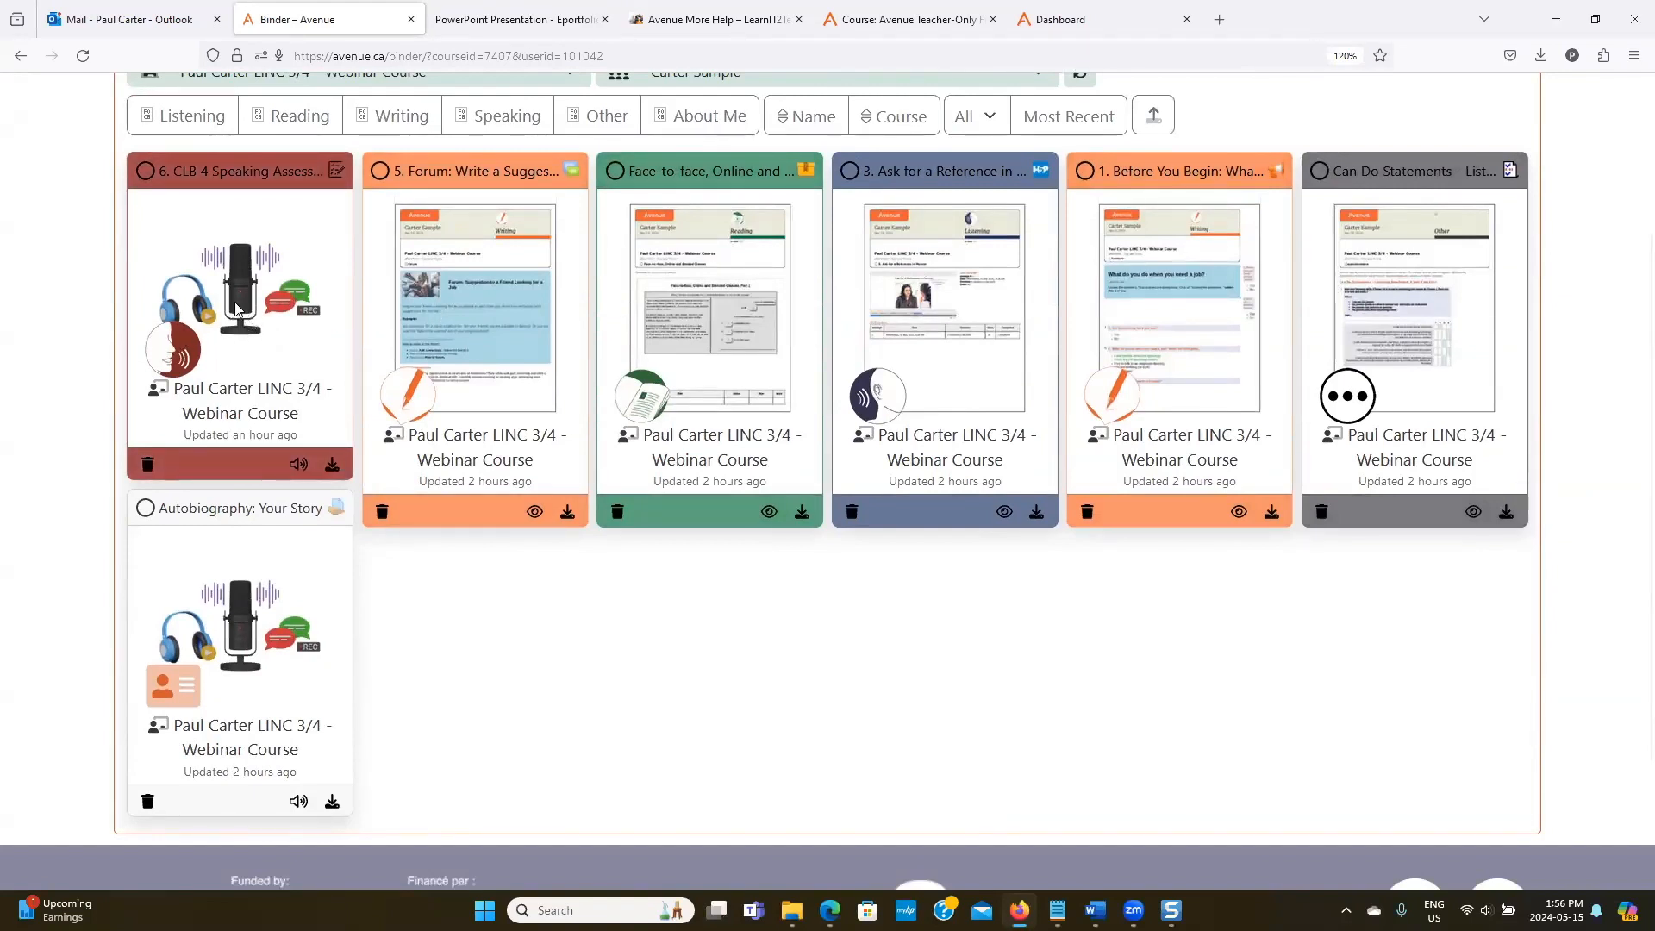
Open the "6. CLB 4 Speaking Assessment Task" artifact and set its activity type to Assessment and its CLB level to CLB 3.
click(298, 466)
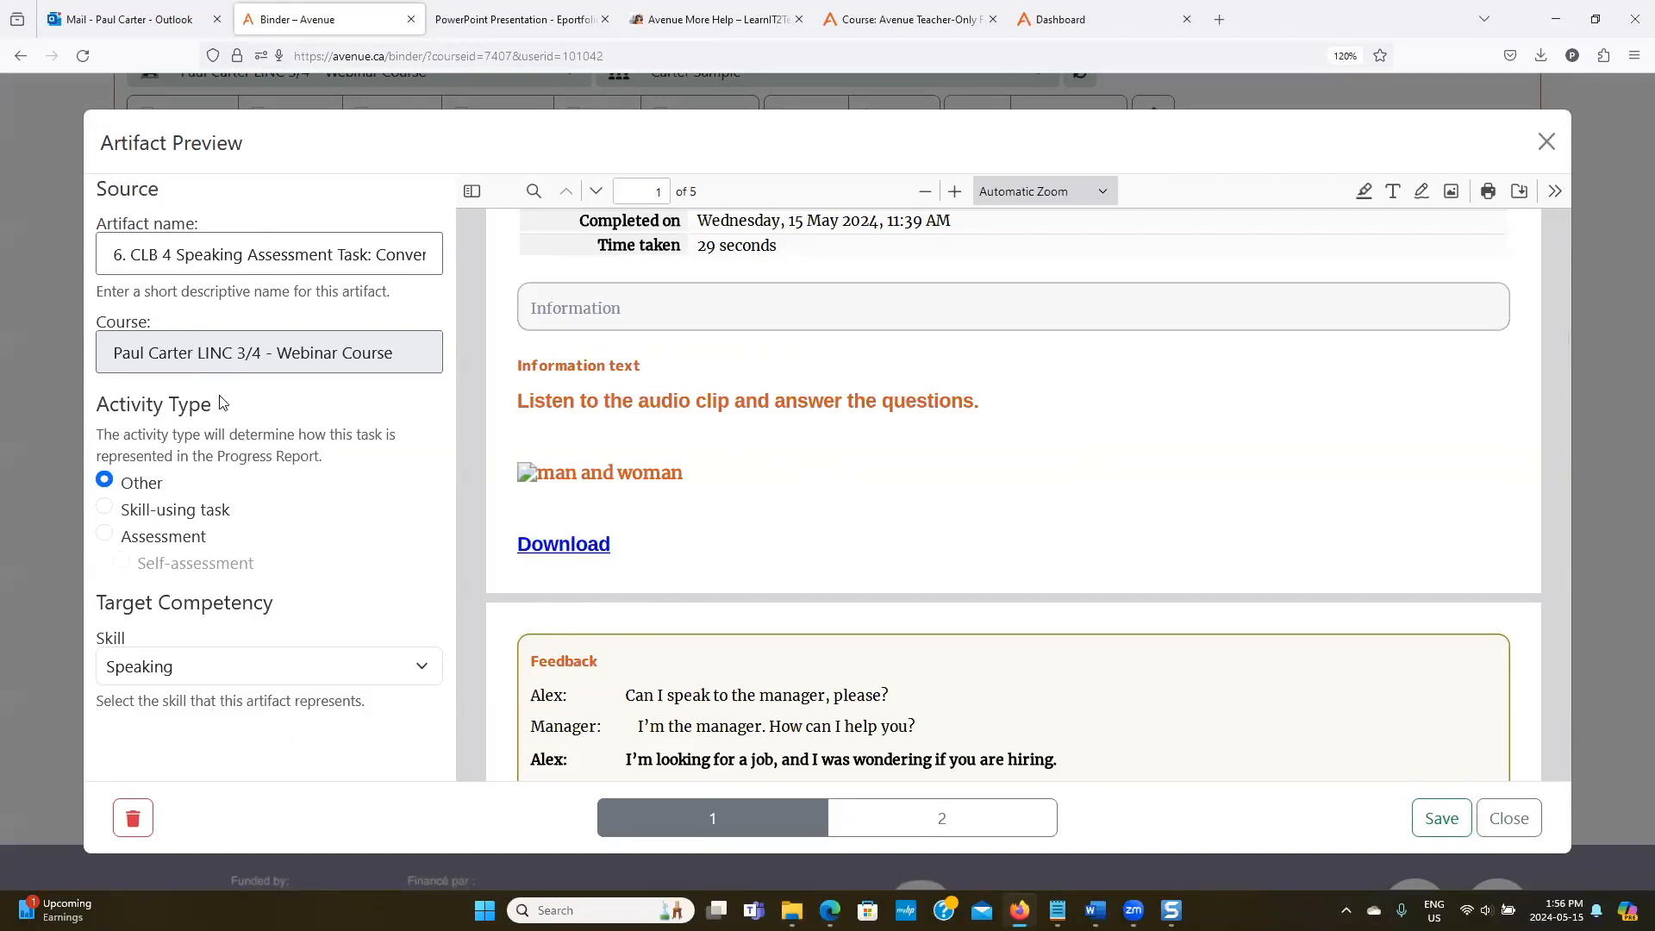
click(105, 536)
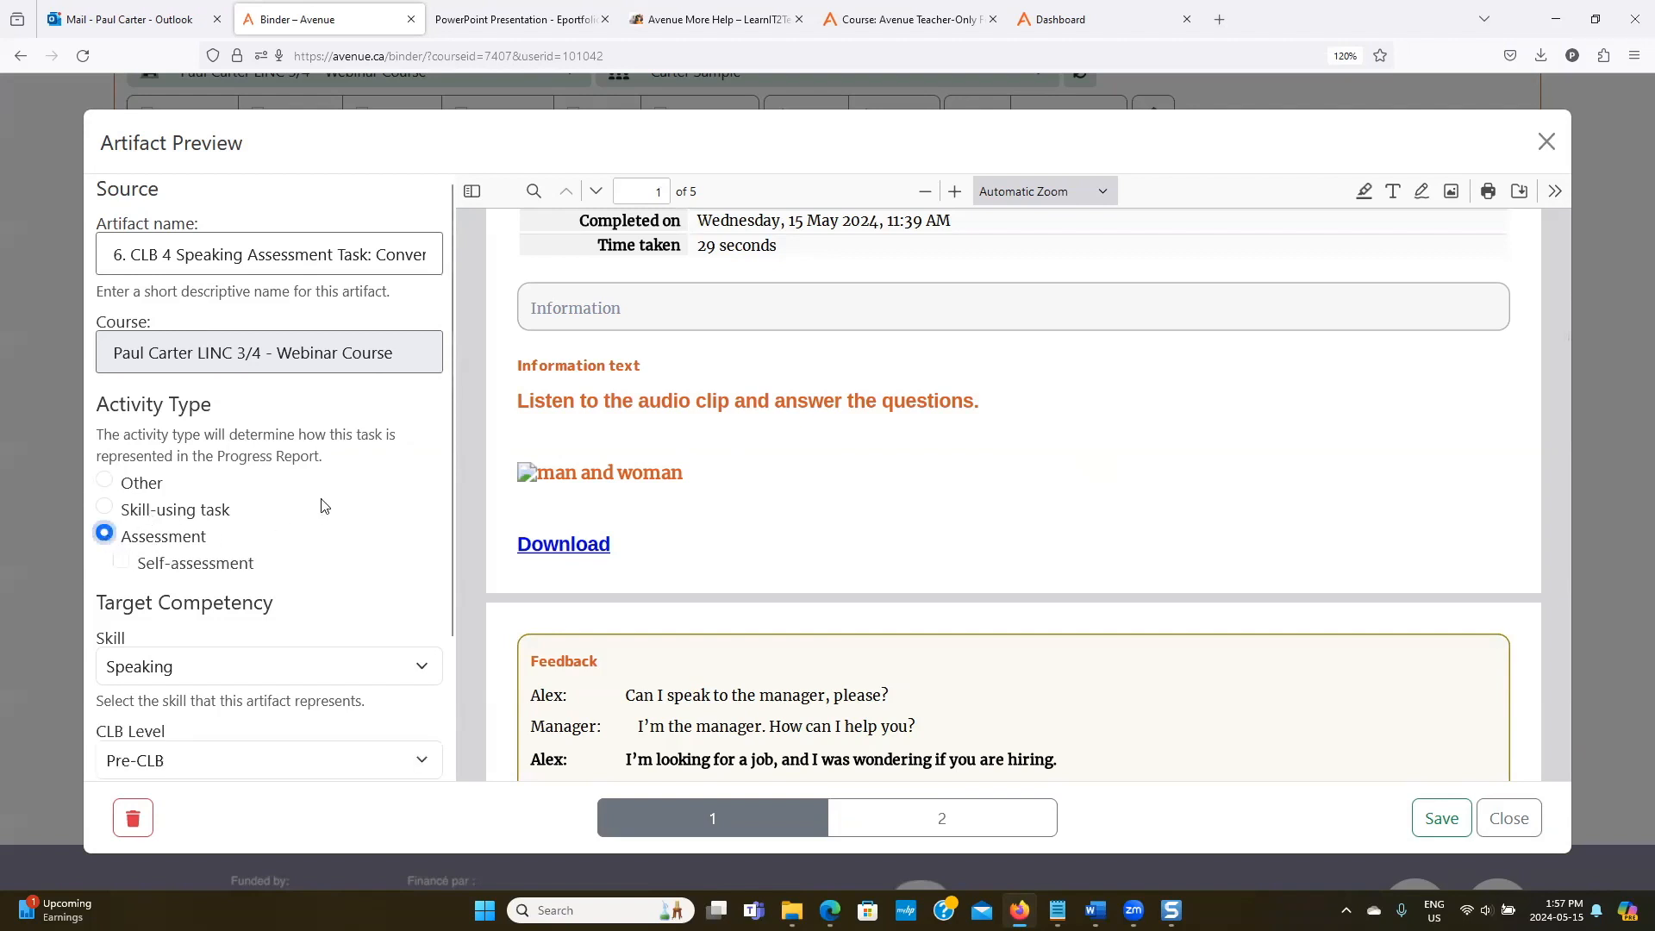
scroll(319, 509, down, 2)
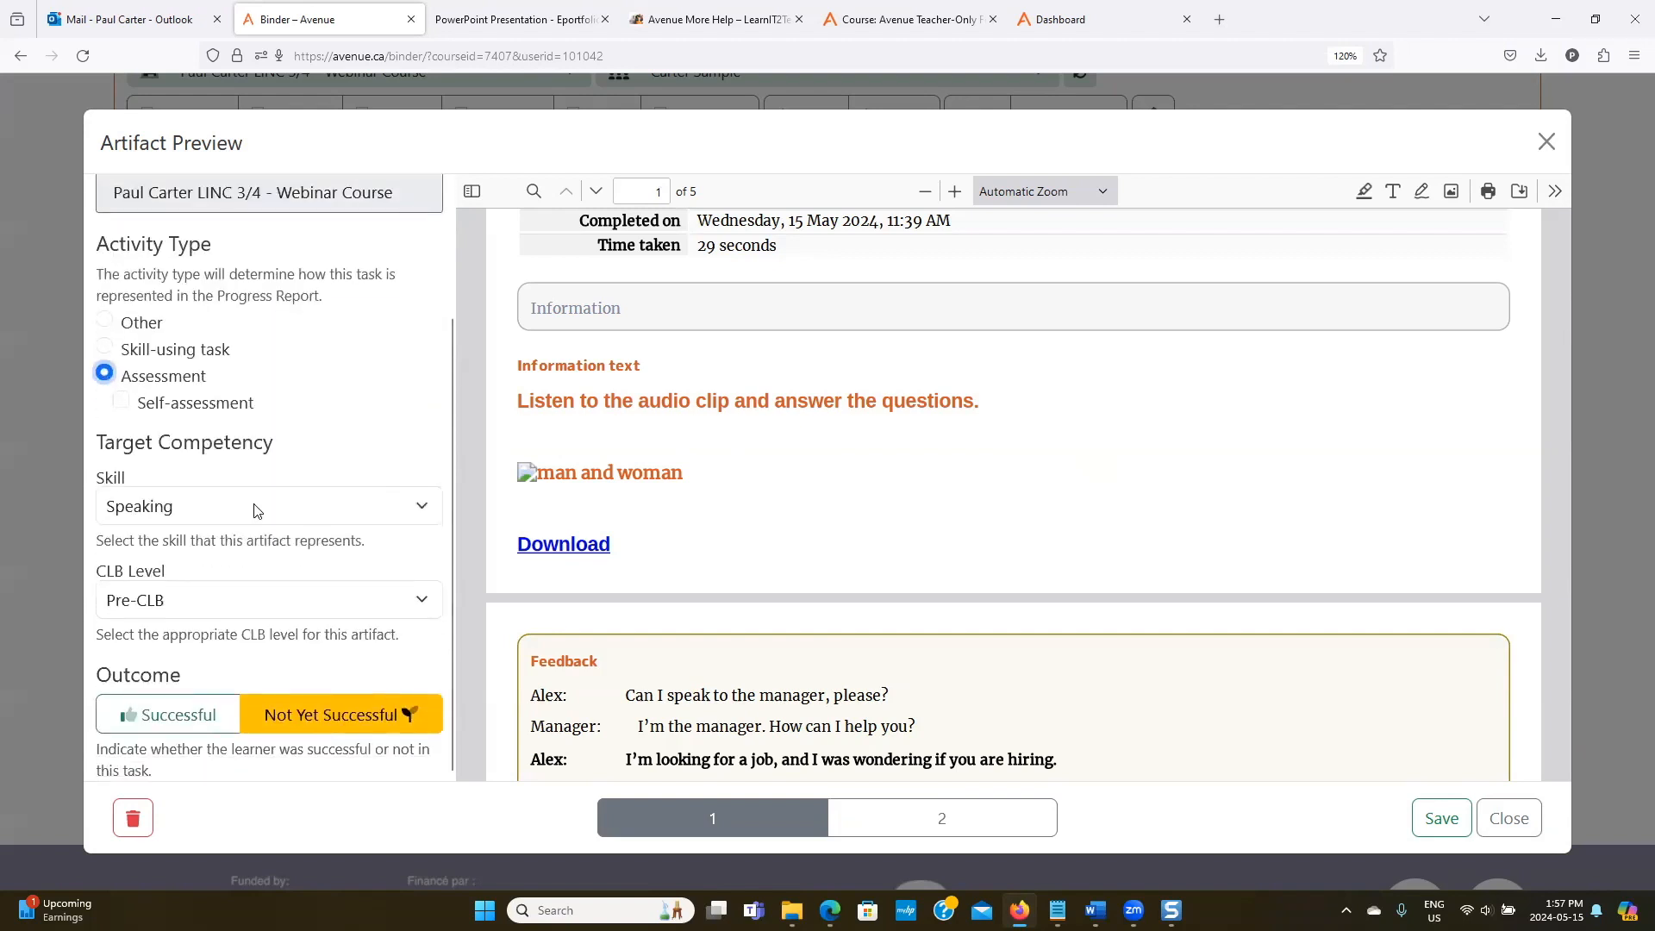
click(270, 601)
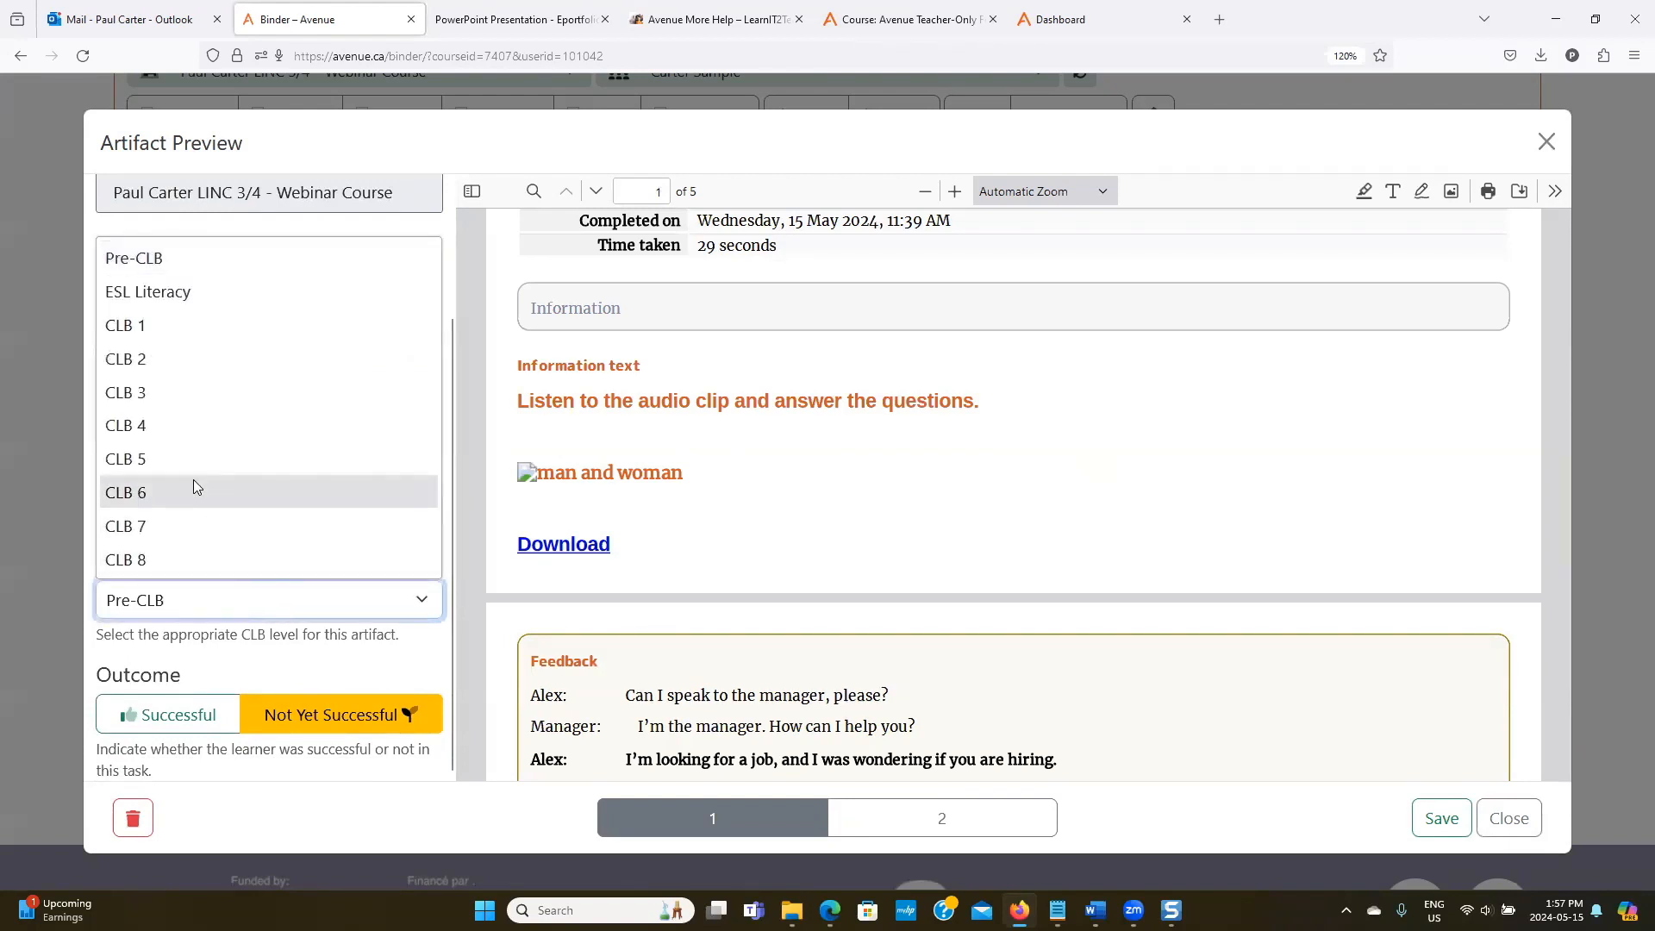
click(175, 399)
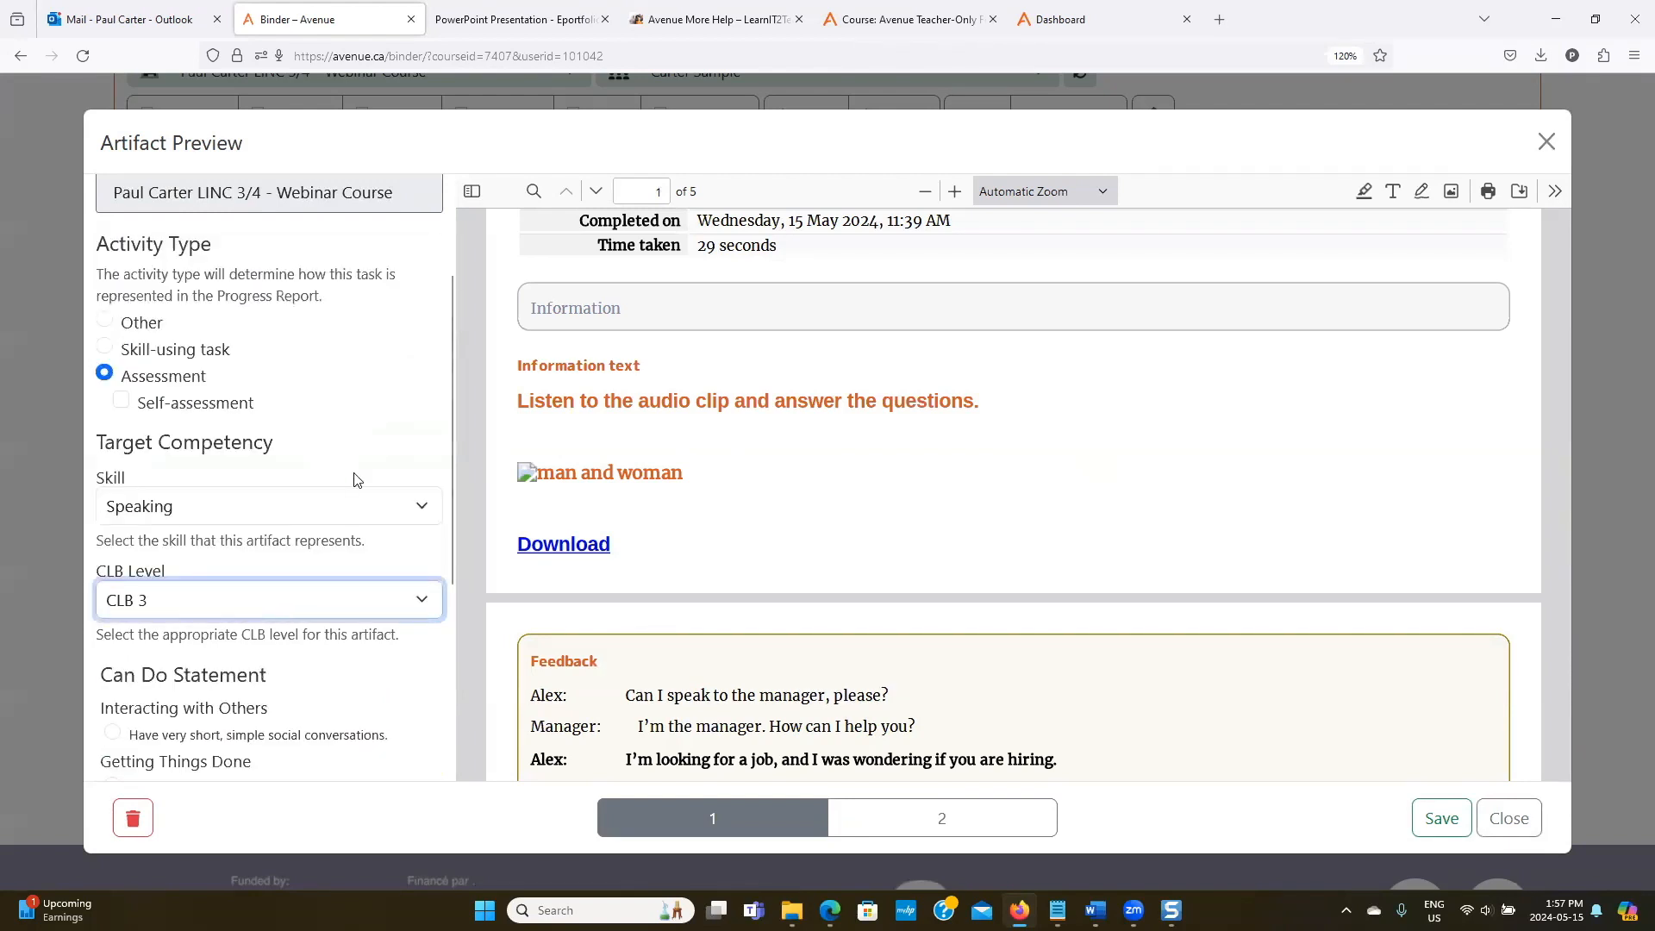
Assign the Can Do statement "Make and respond to simple polite requests", mark the outcome Successful, and save the artifact.
scroll(354, 477, down, 4)
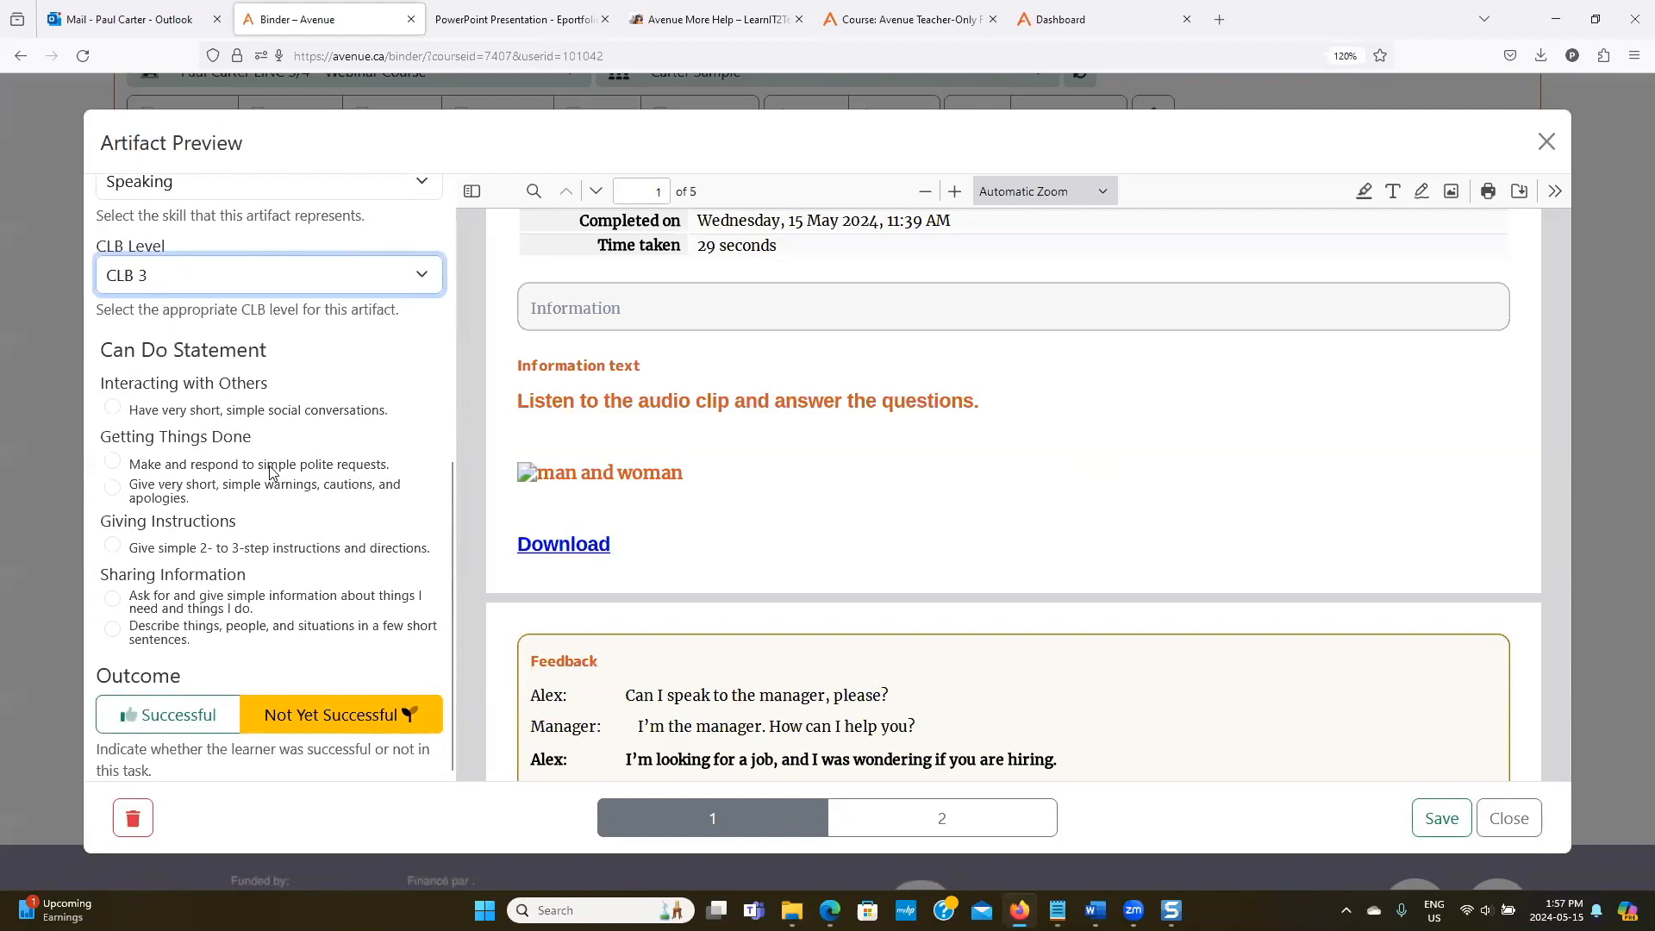
click(113, 464)
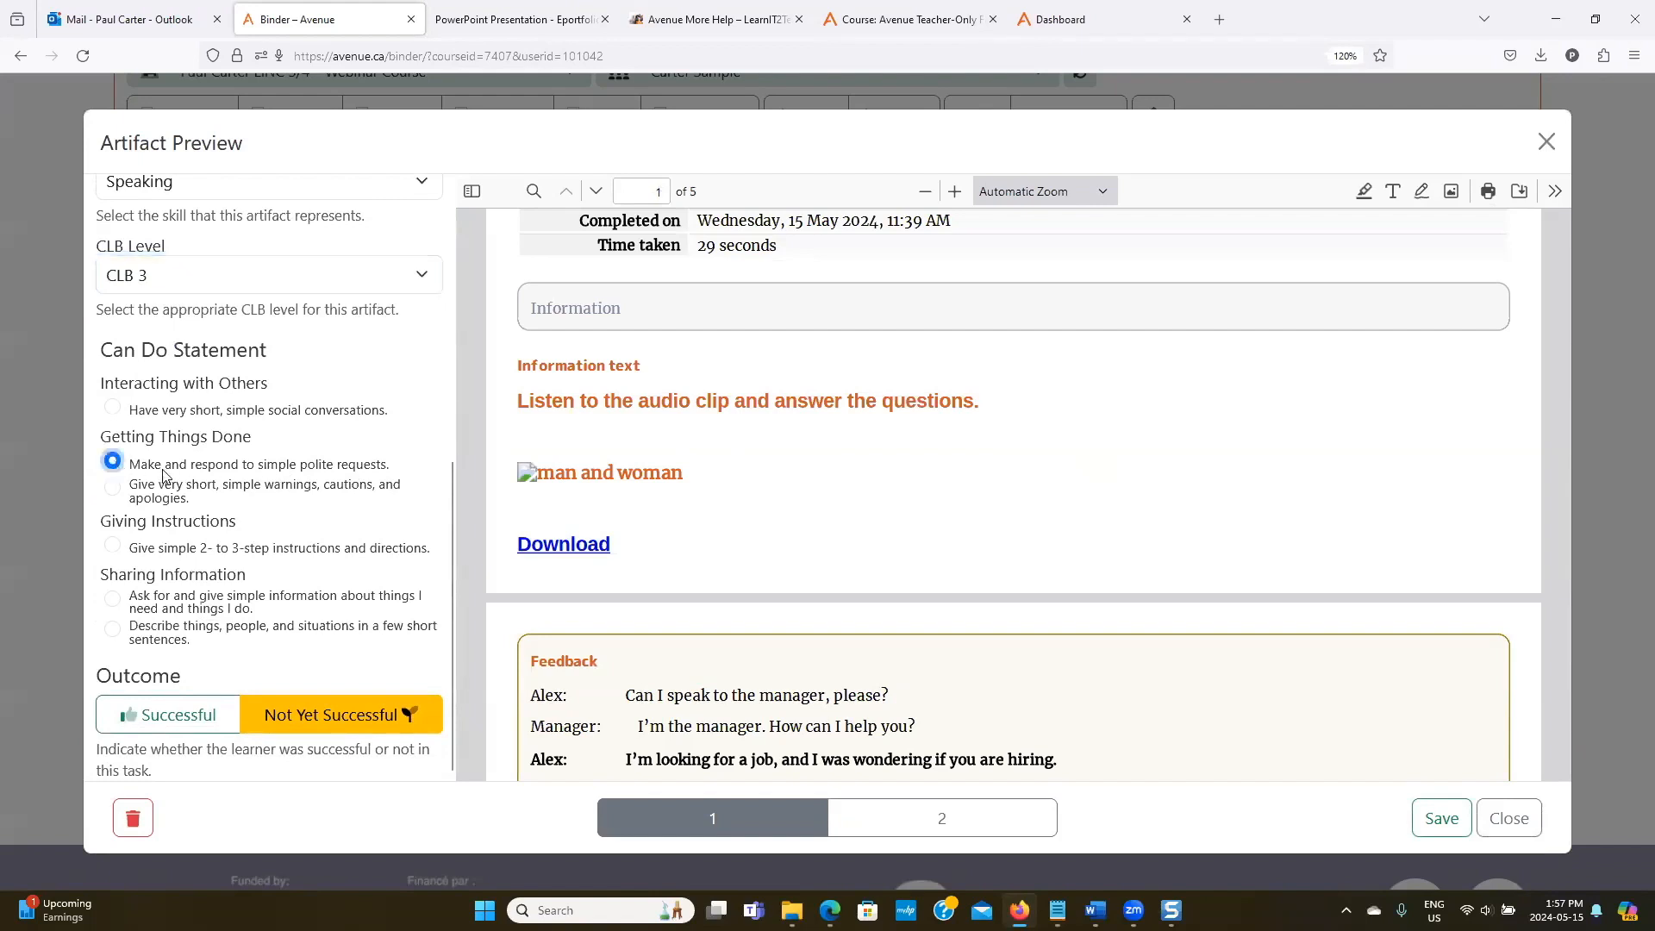
click(177, 729)
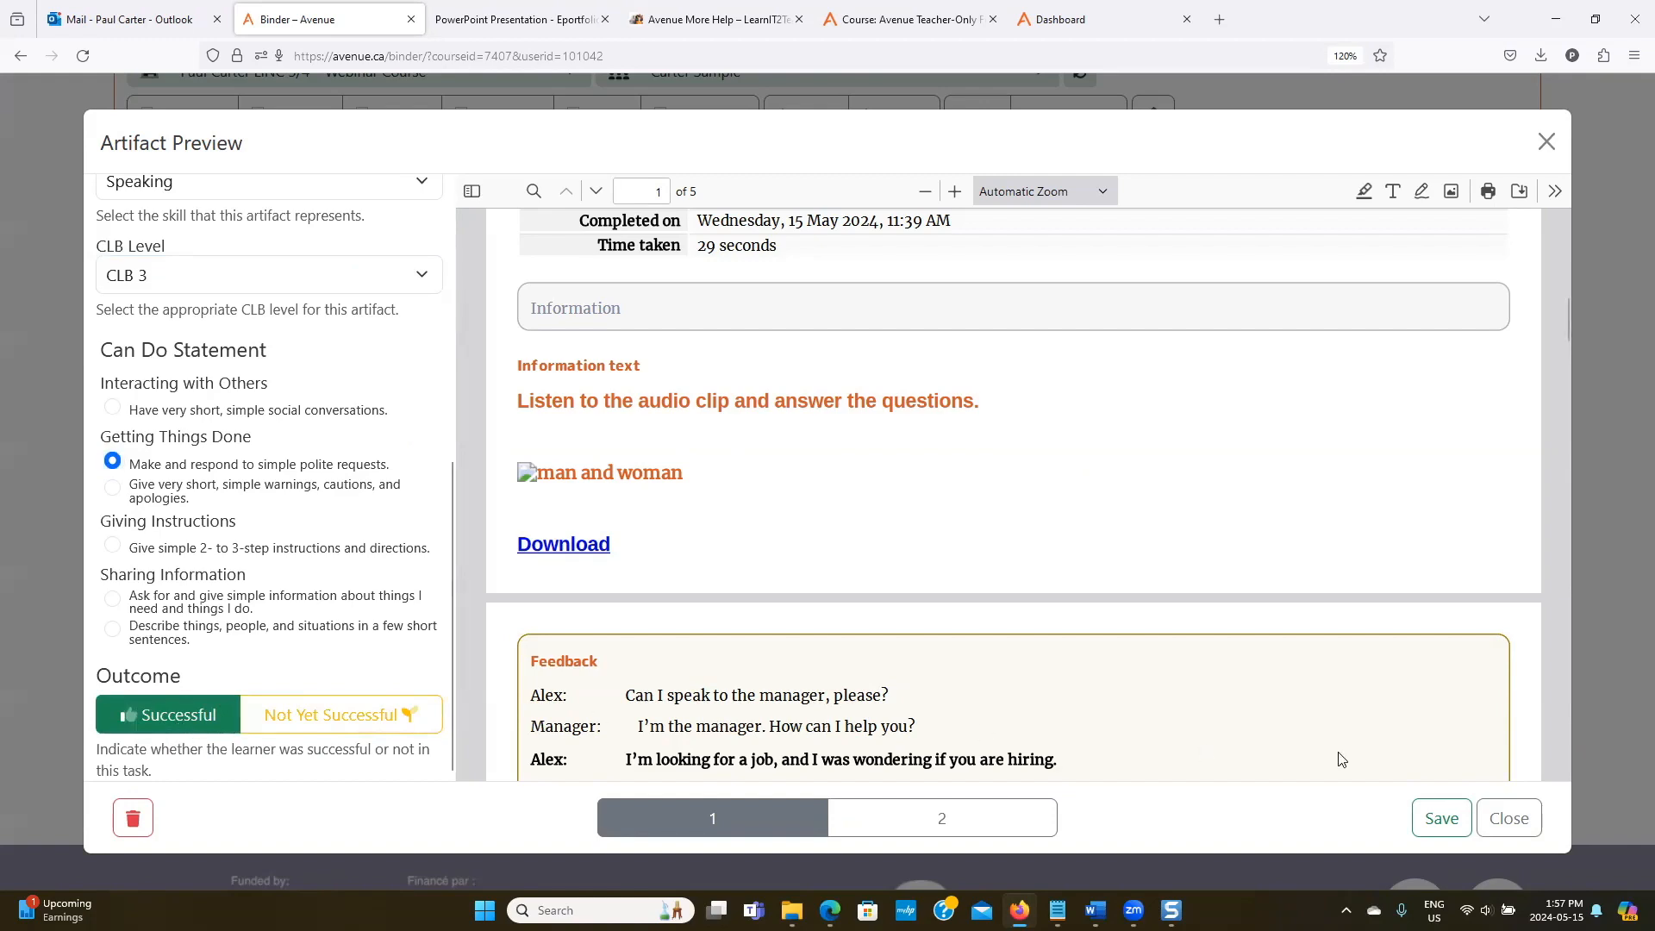
click(1441, 819)
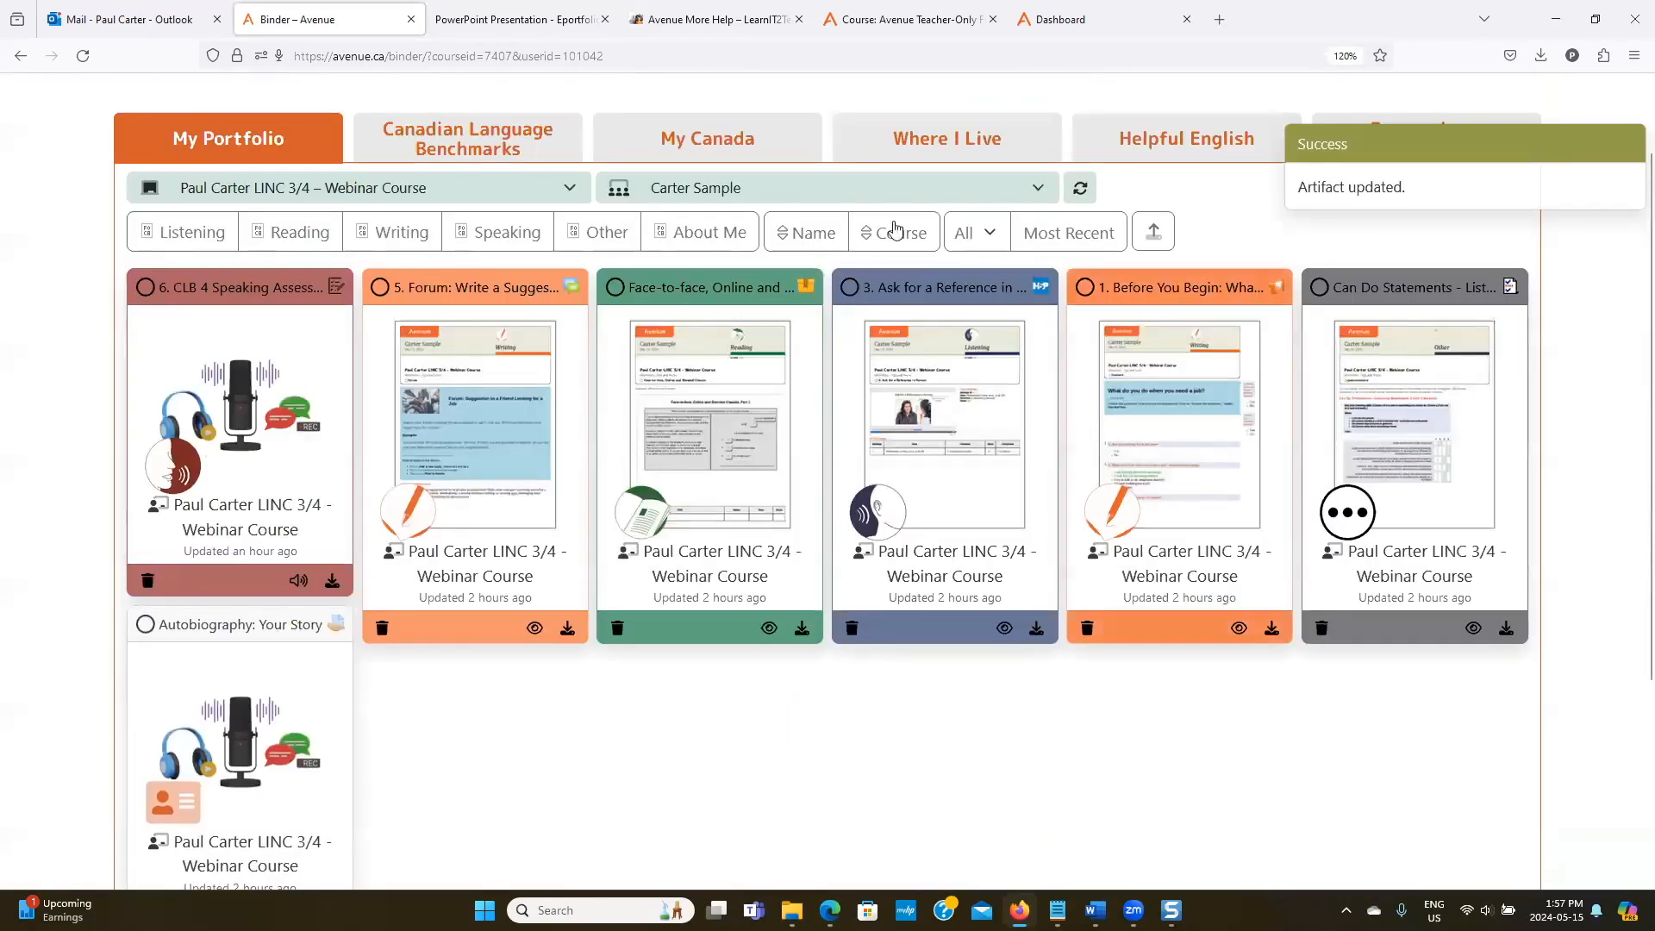
Return to My Home from the separate Dashboard page and reopen the LINC 3/4 Webinar Course class register.
click(1070, 21)
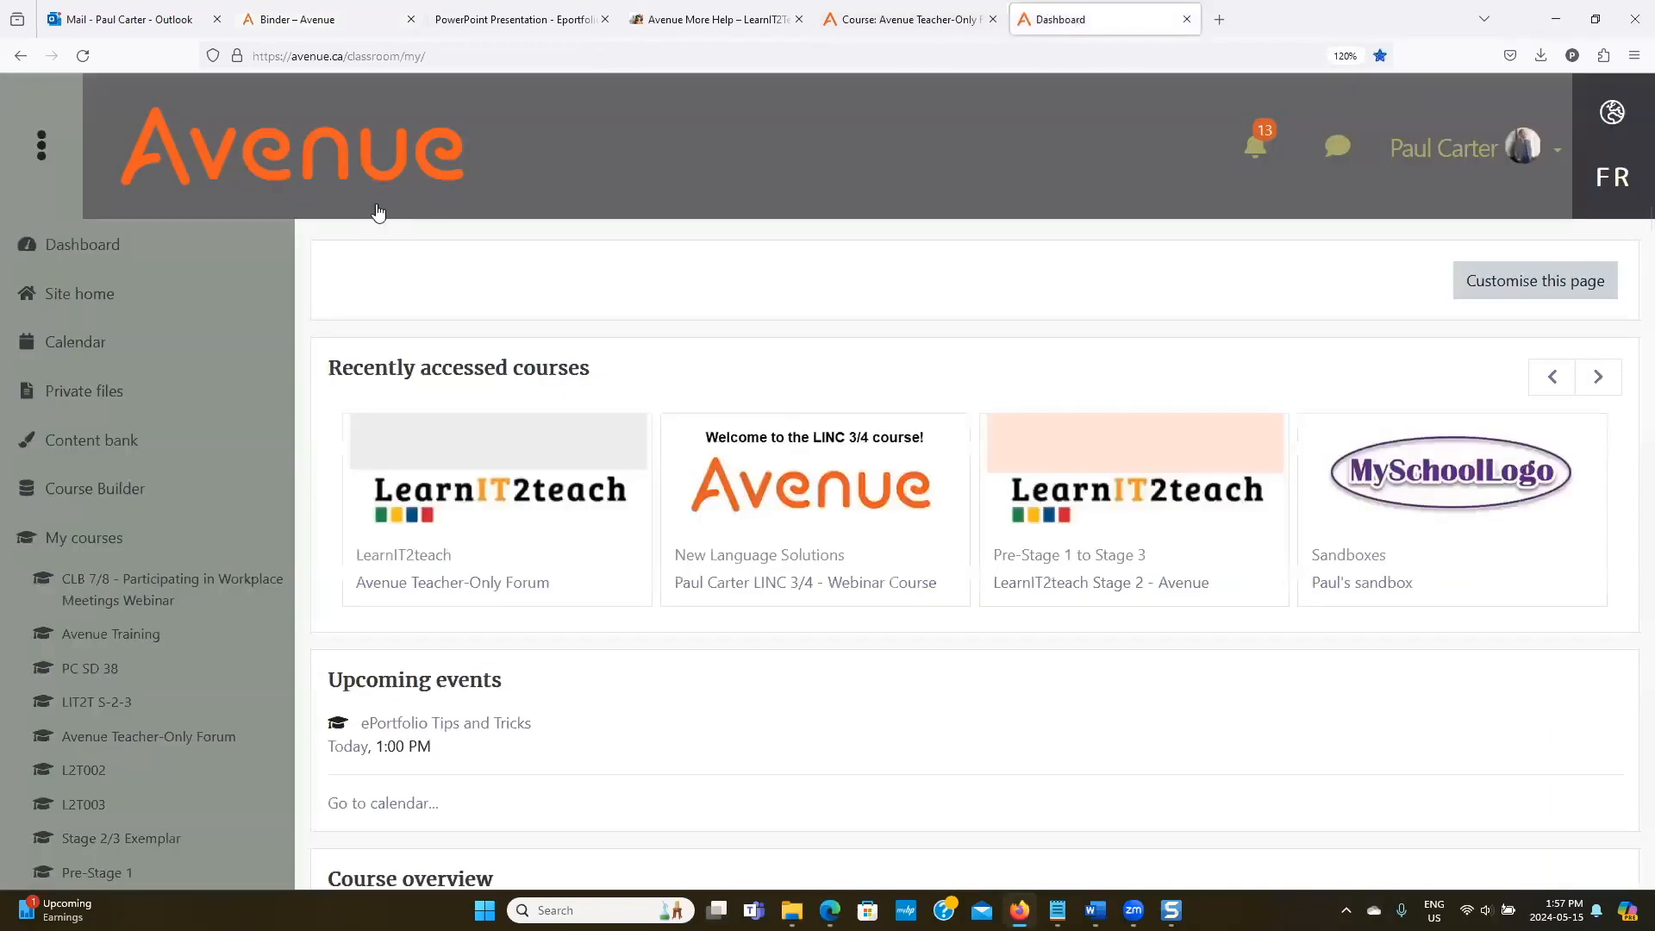
click(339, 166)
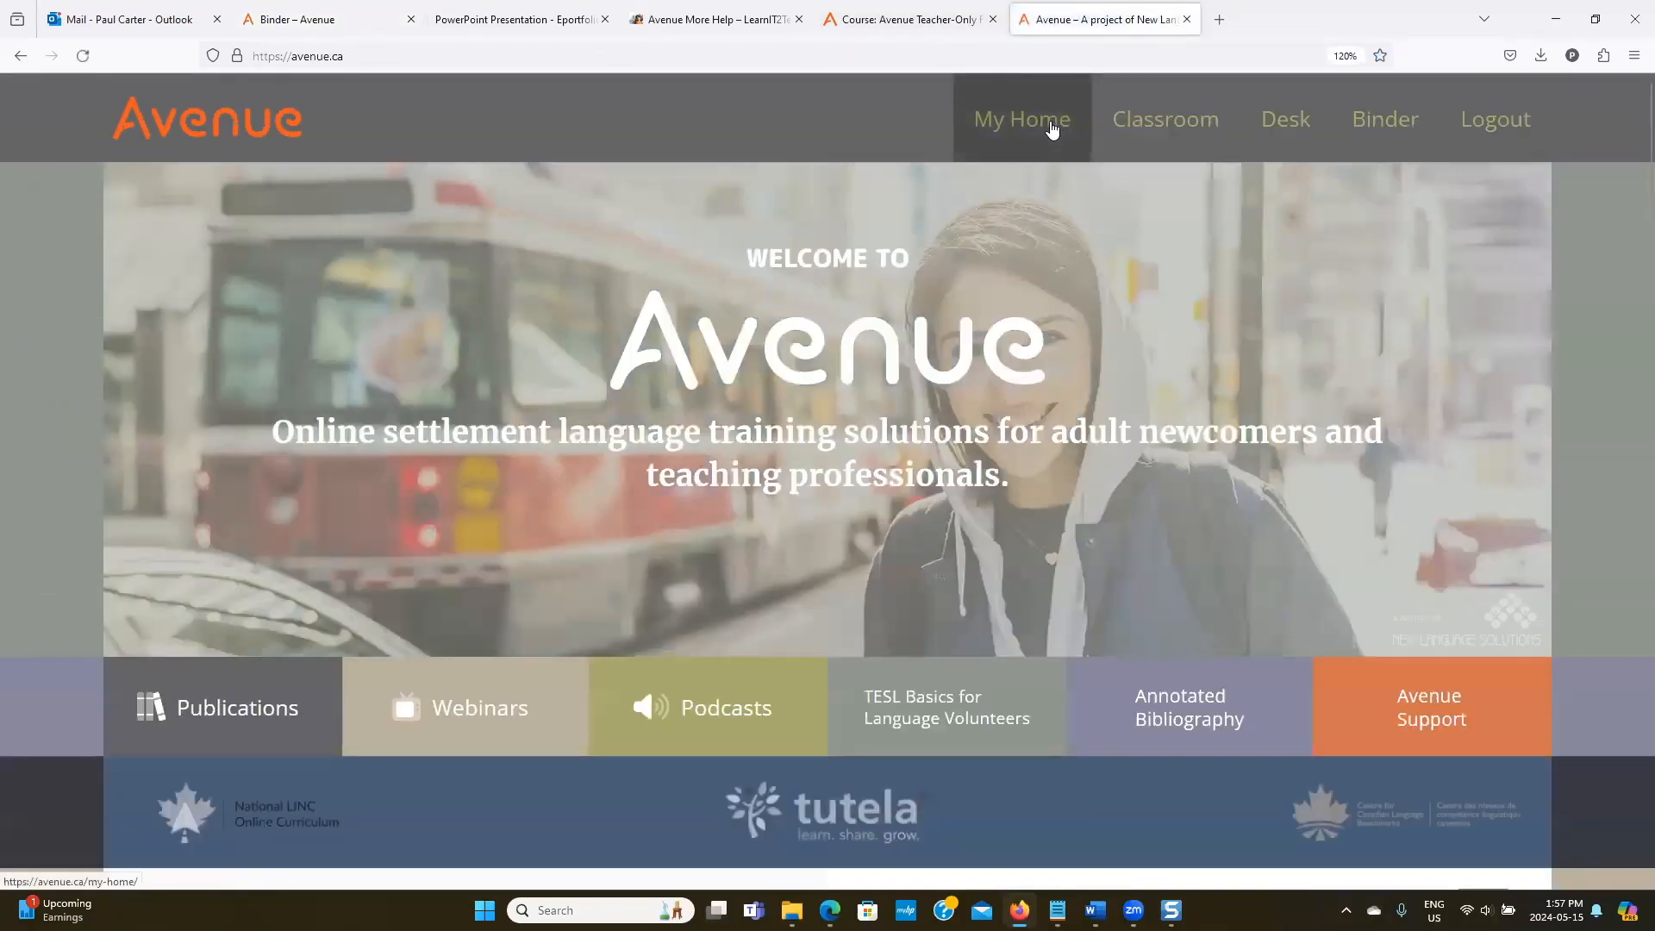
click(1052, 128)
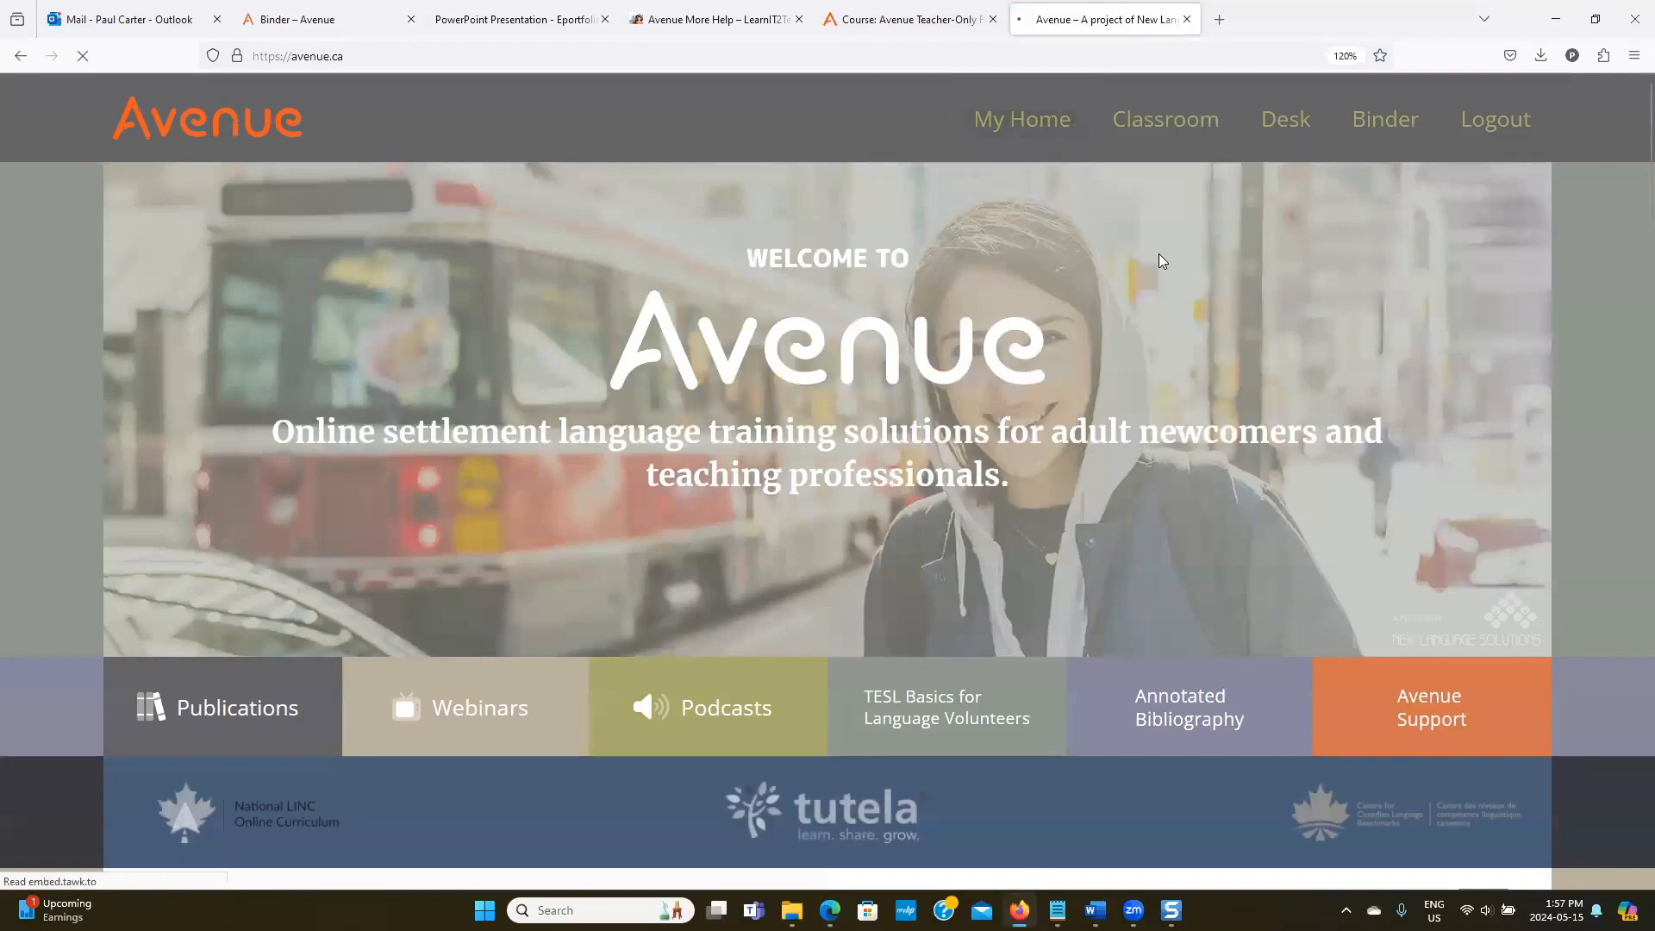
scroll(1380, 533, down, 15)
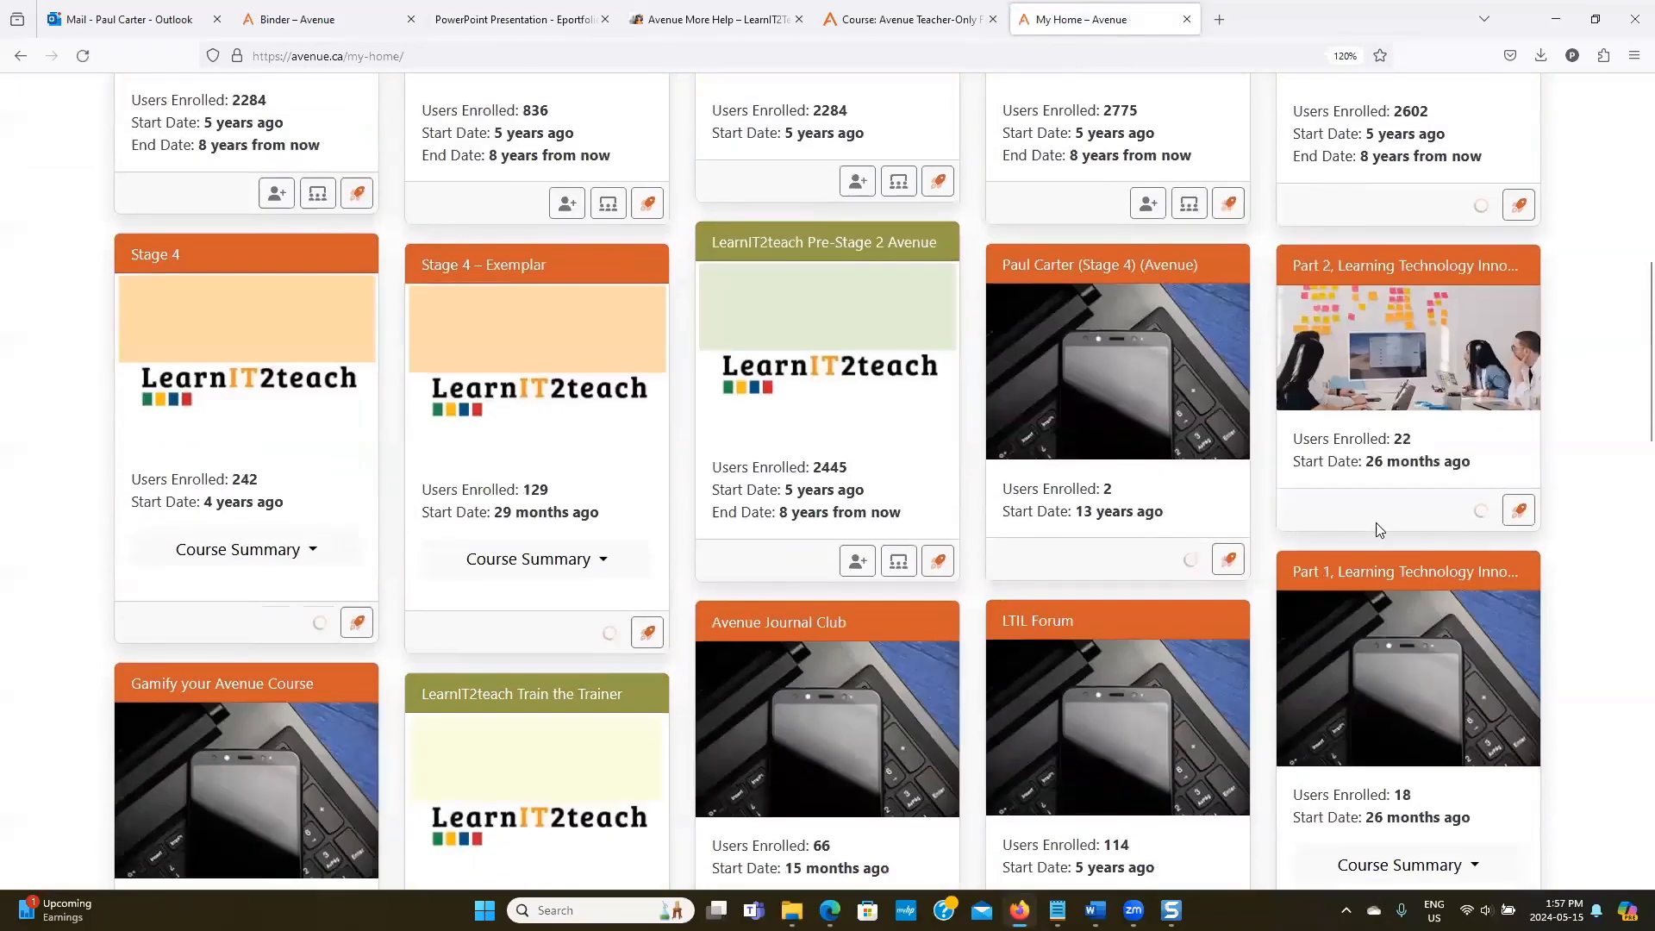
scroll(1382, 521, down, 2)
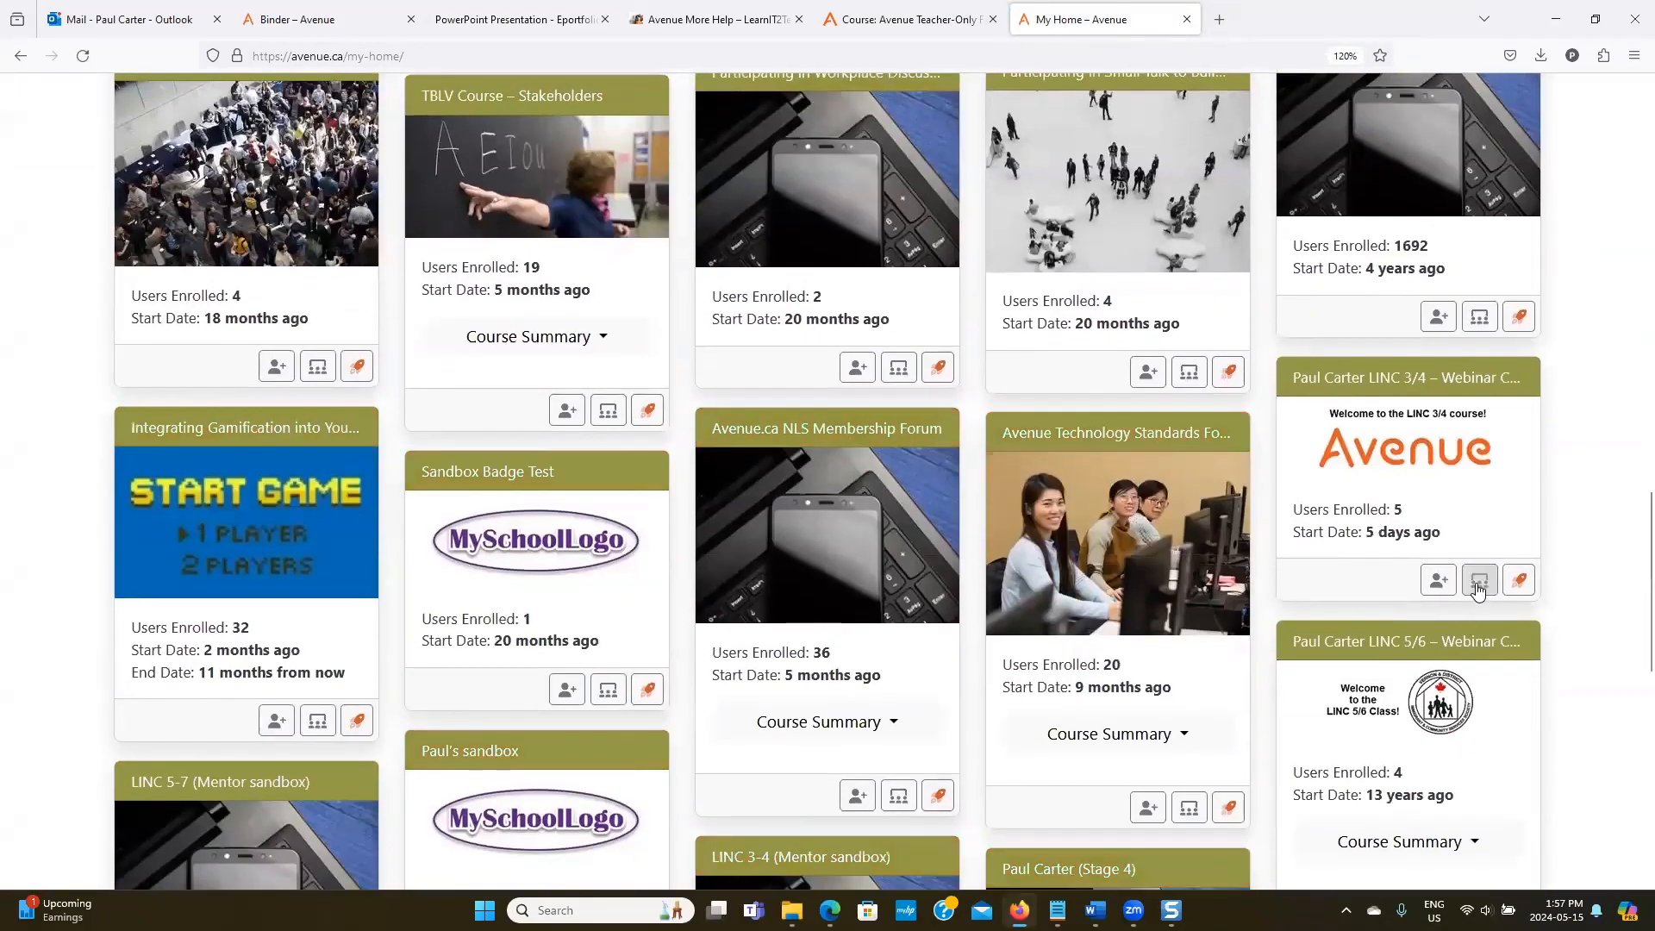
click(1477, 587)
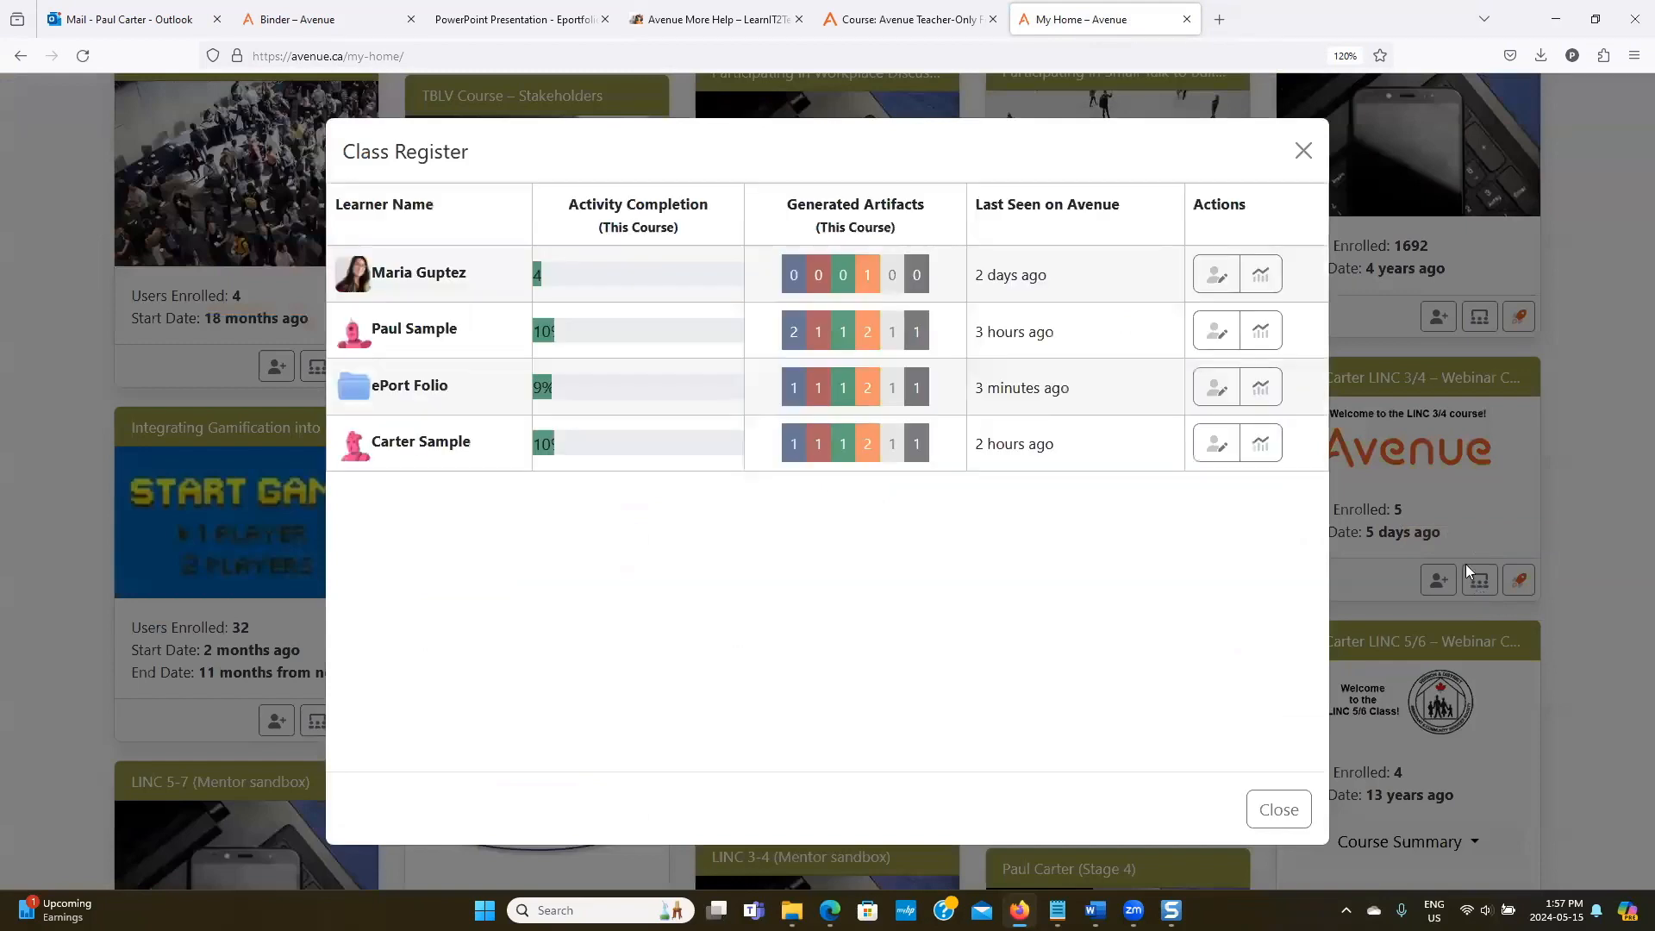
Check the third learner's progress summary for skills tagged by CLB level, then return to the class register.
click(1260, 387)
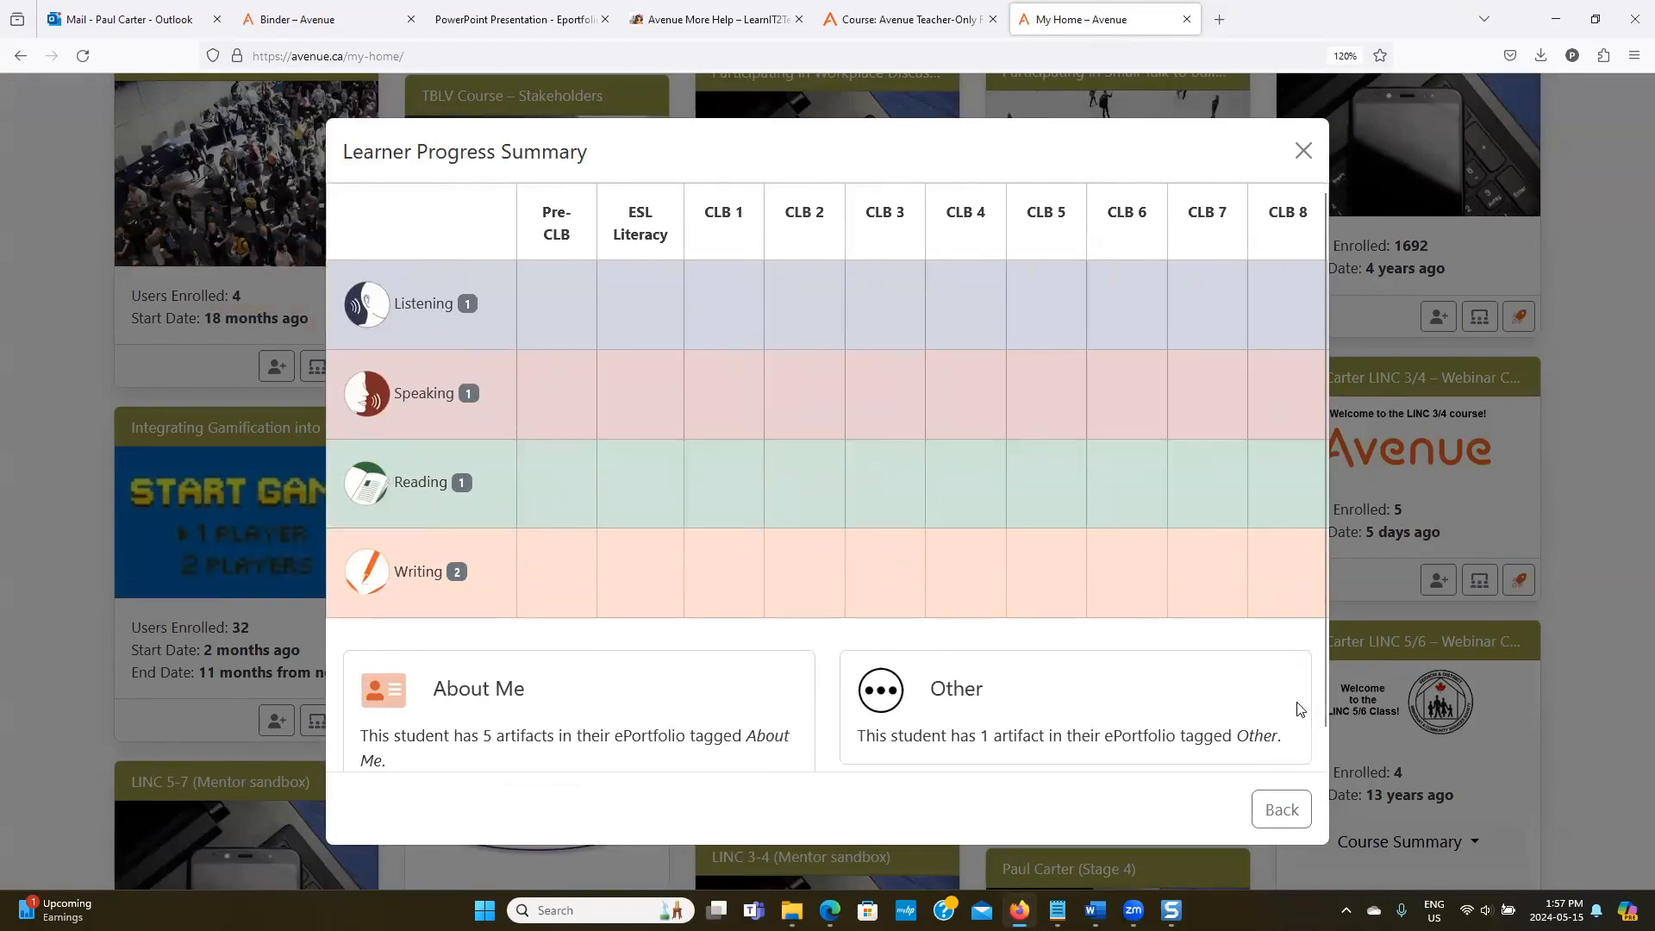
click(1282, 809)
click(1279, 812)
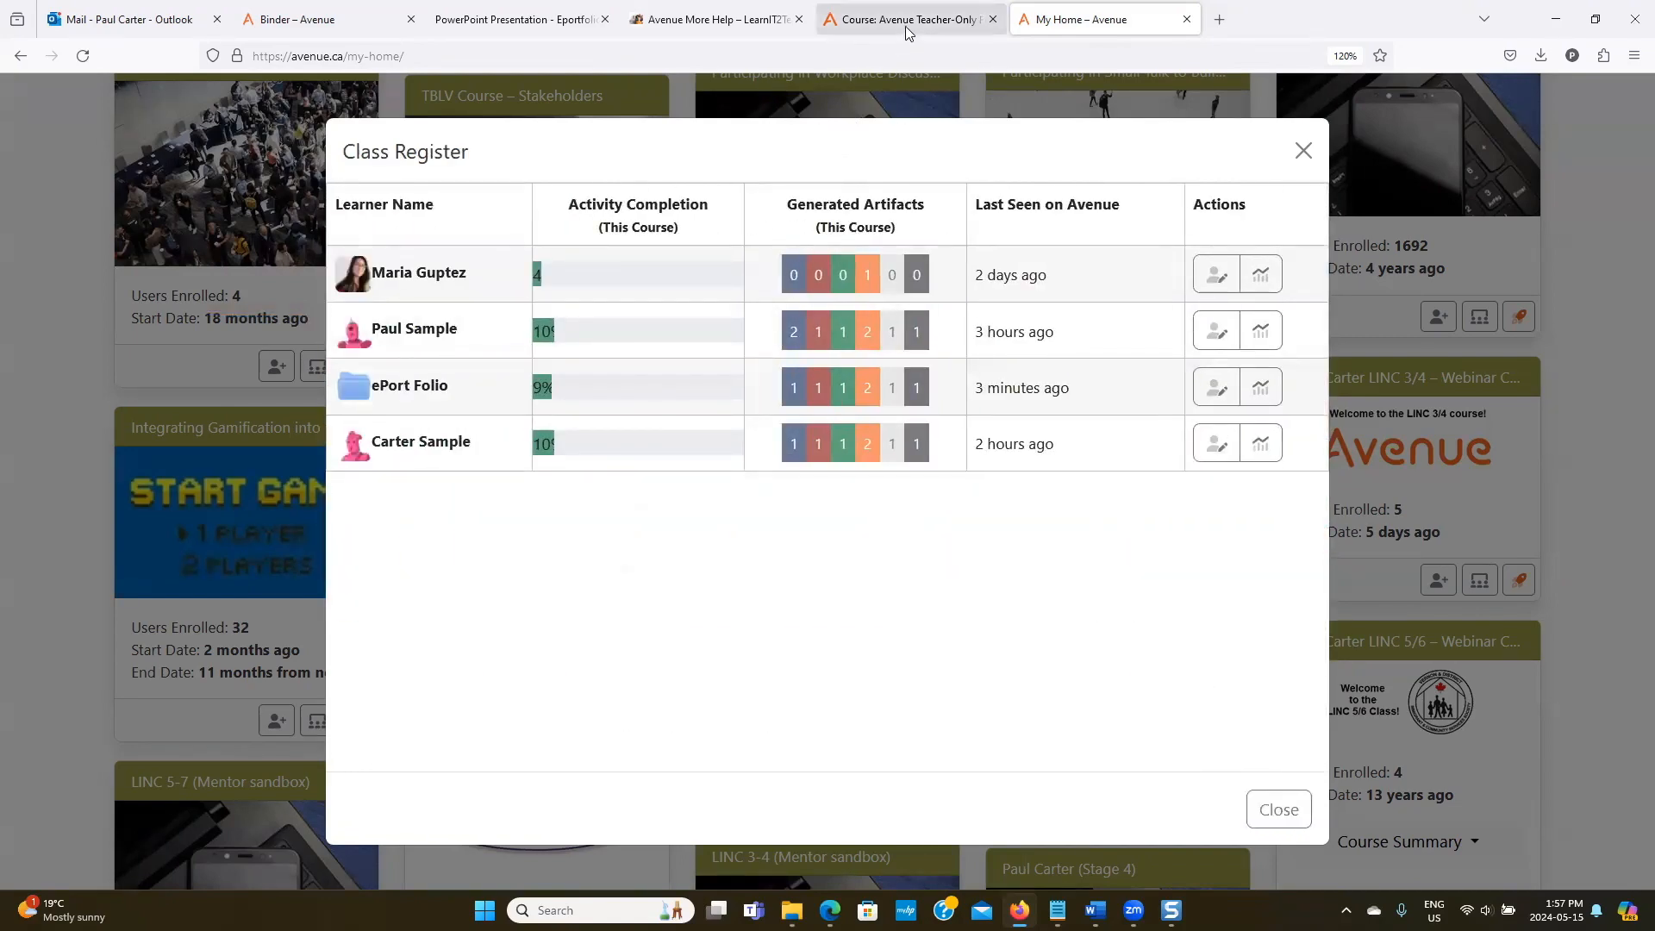
Reopen the speaking assessment artifact in the Binder, review its CLB level, Can Do statement and outcome, and save it again.
click(314, 19)
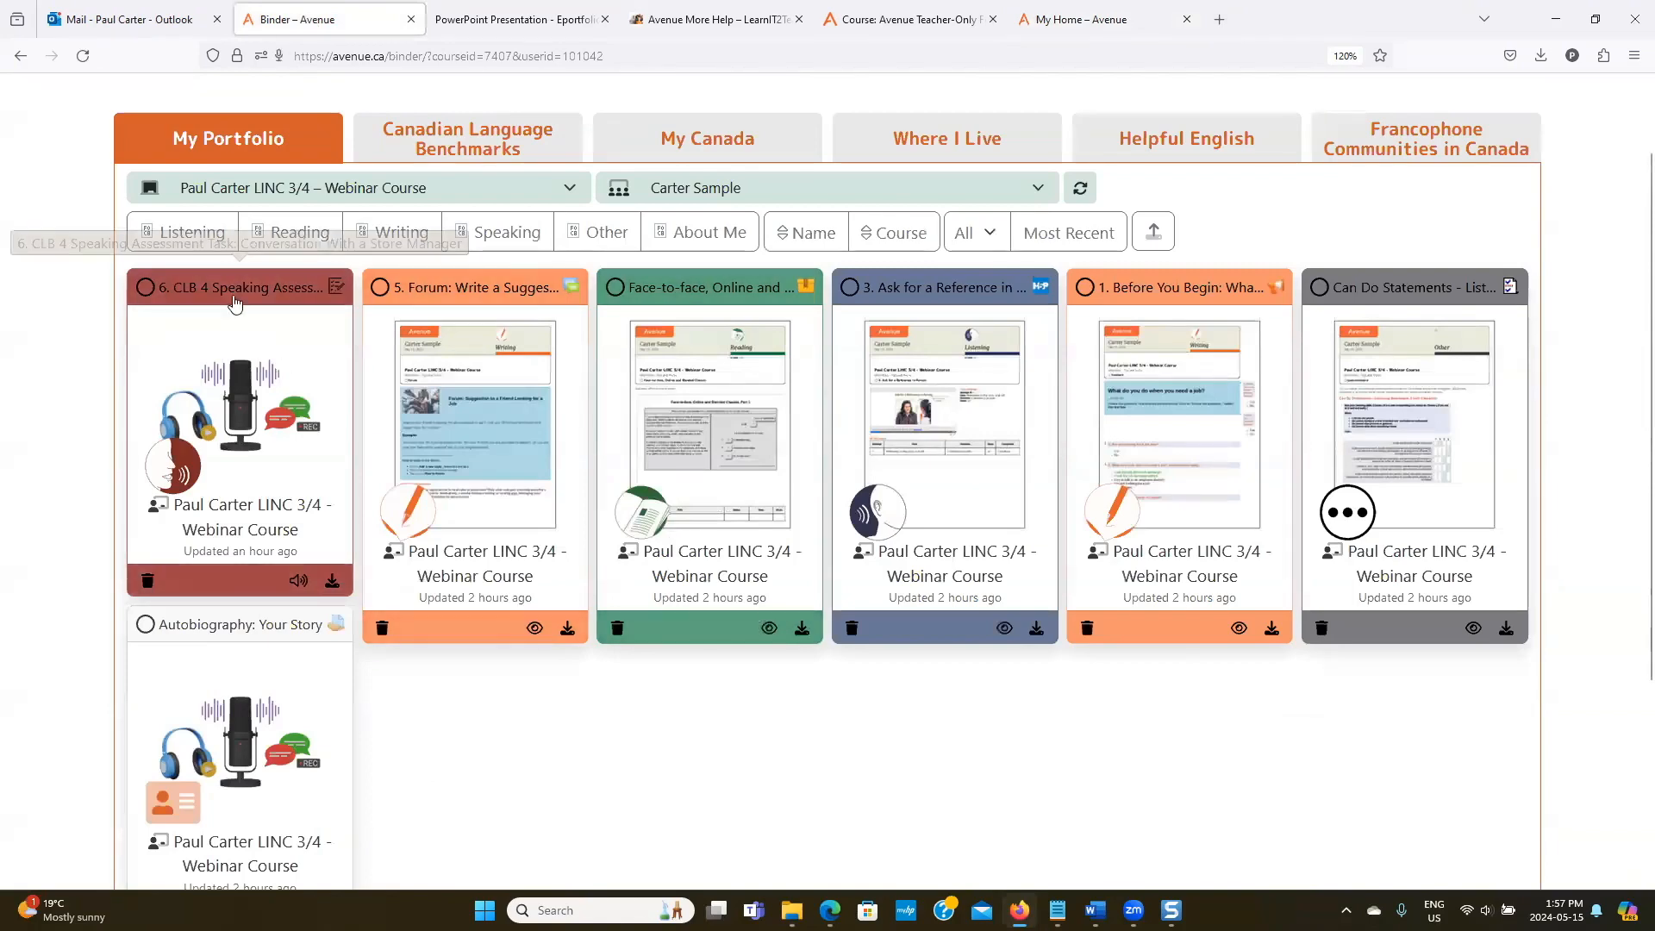
click(297, 580)
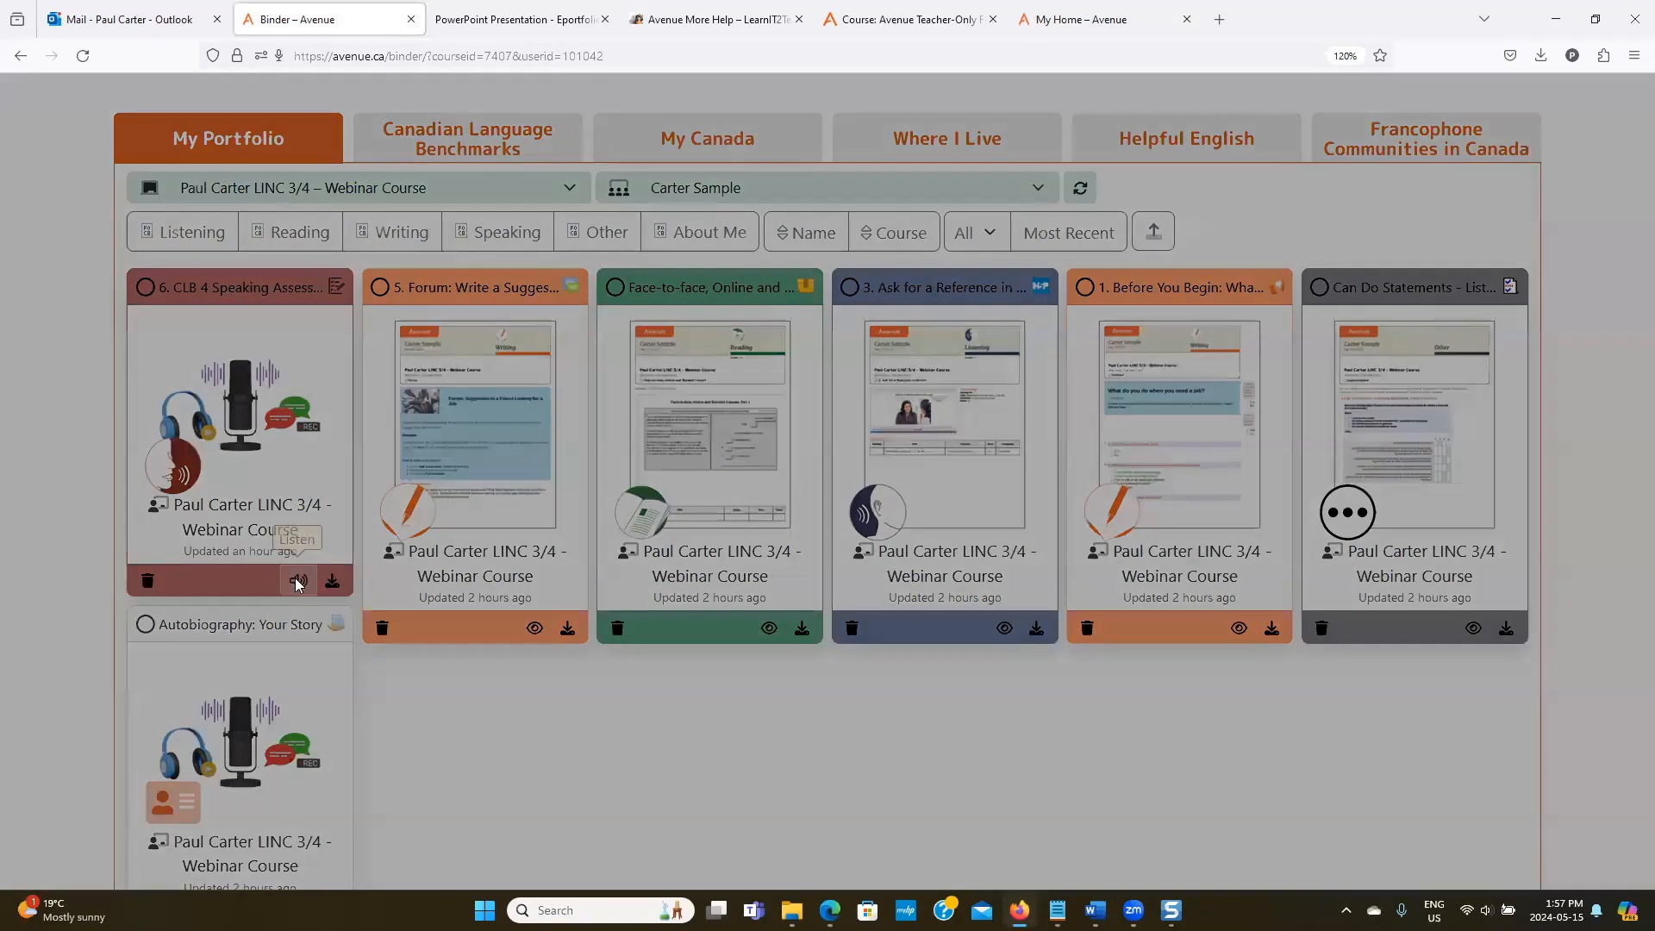
scroll(333, 566, down, 5)
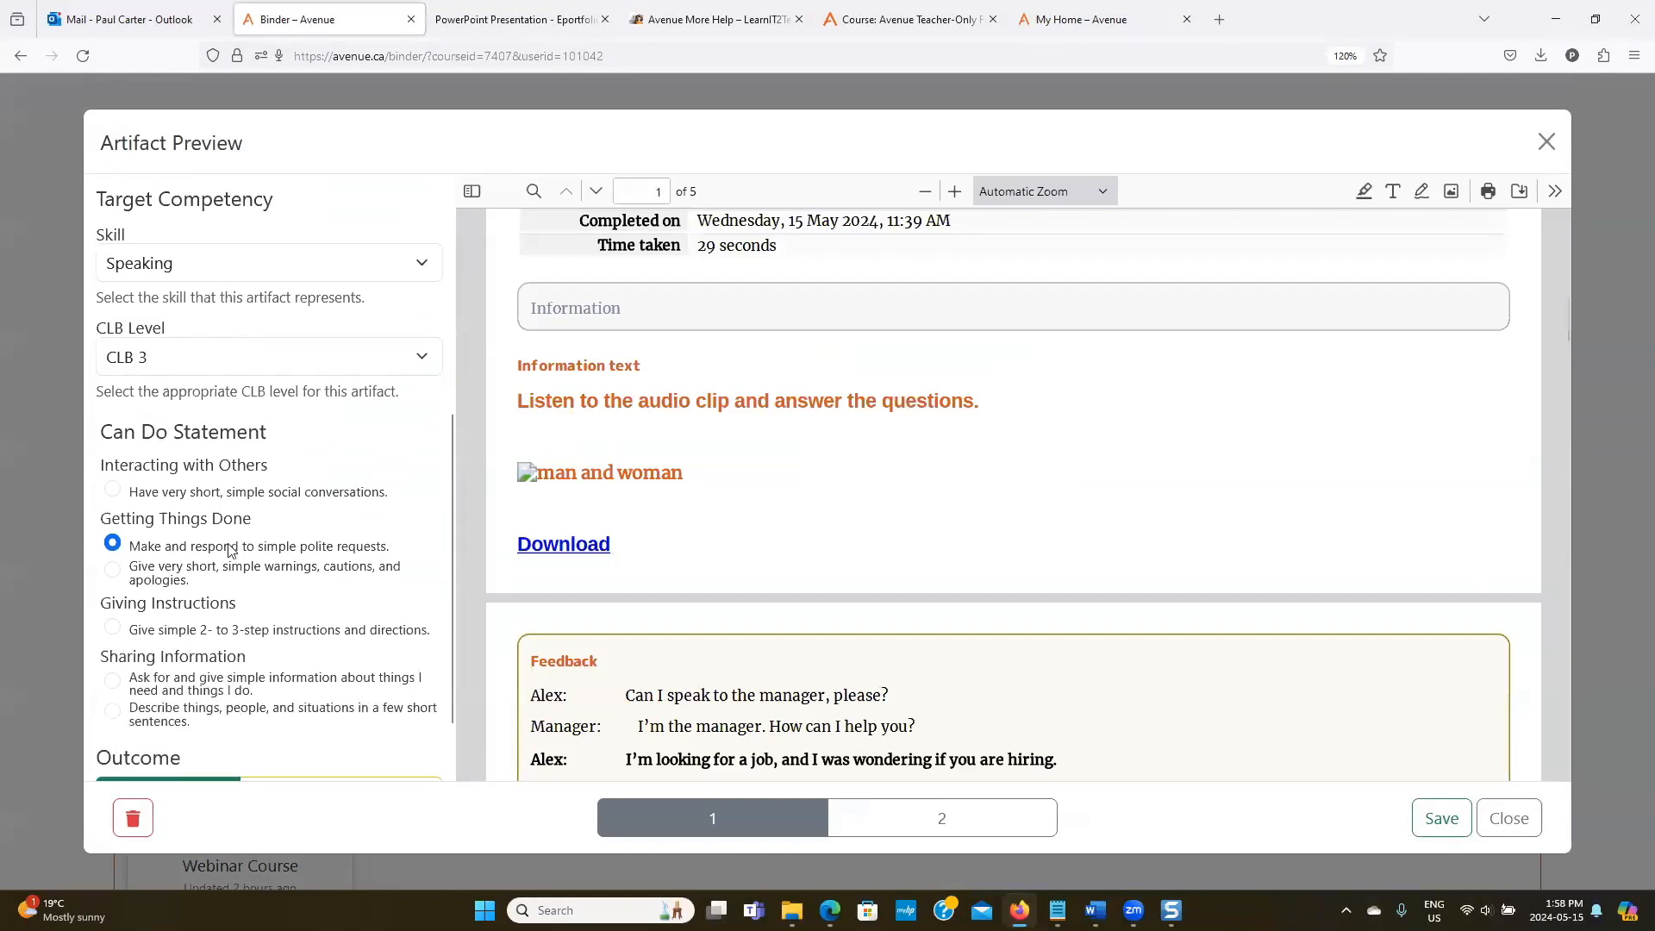
scroll(233, 552, down, 2)
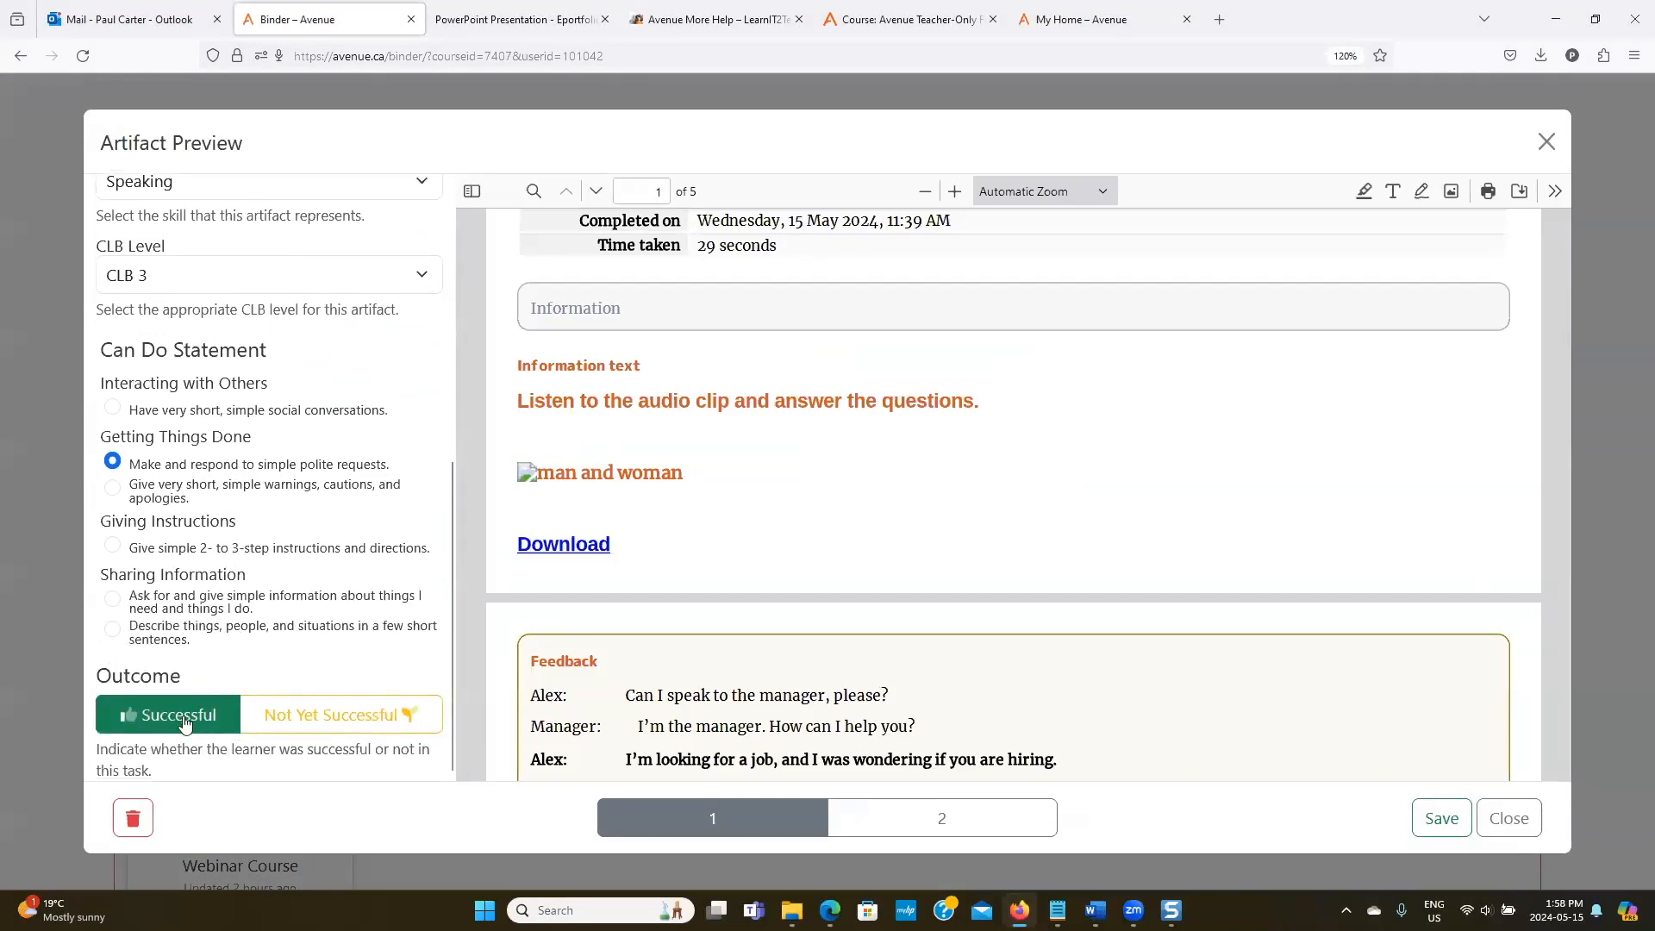
click(1435, 818)
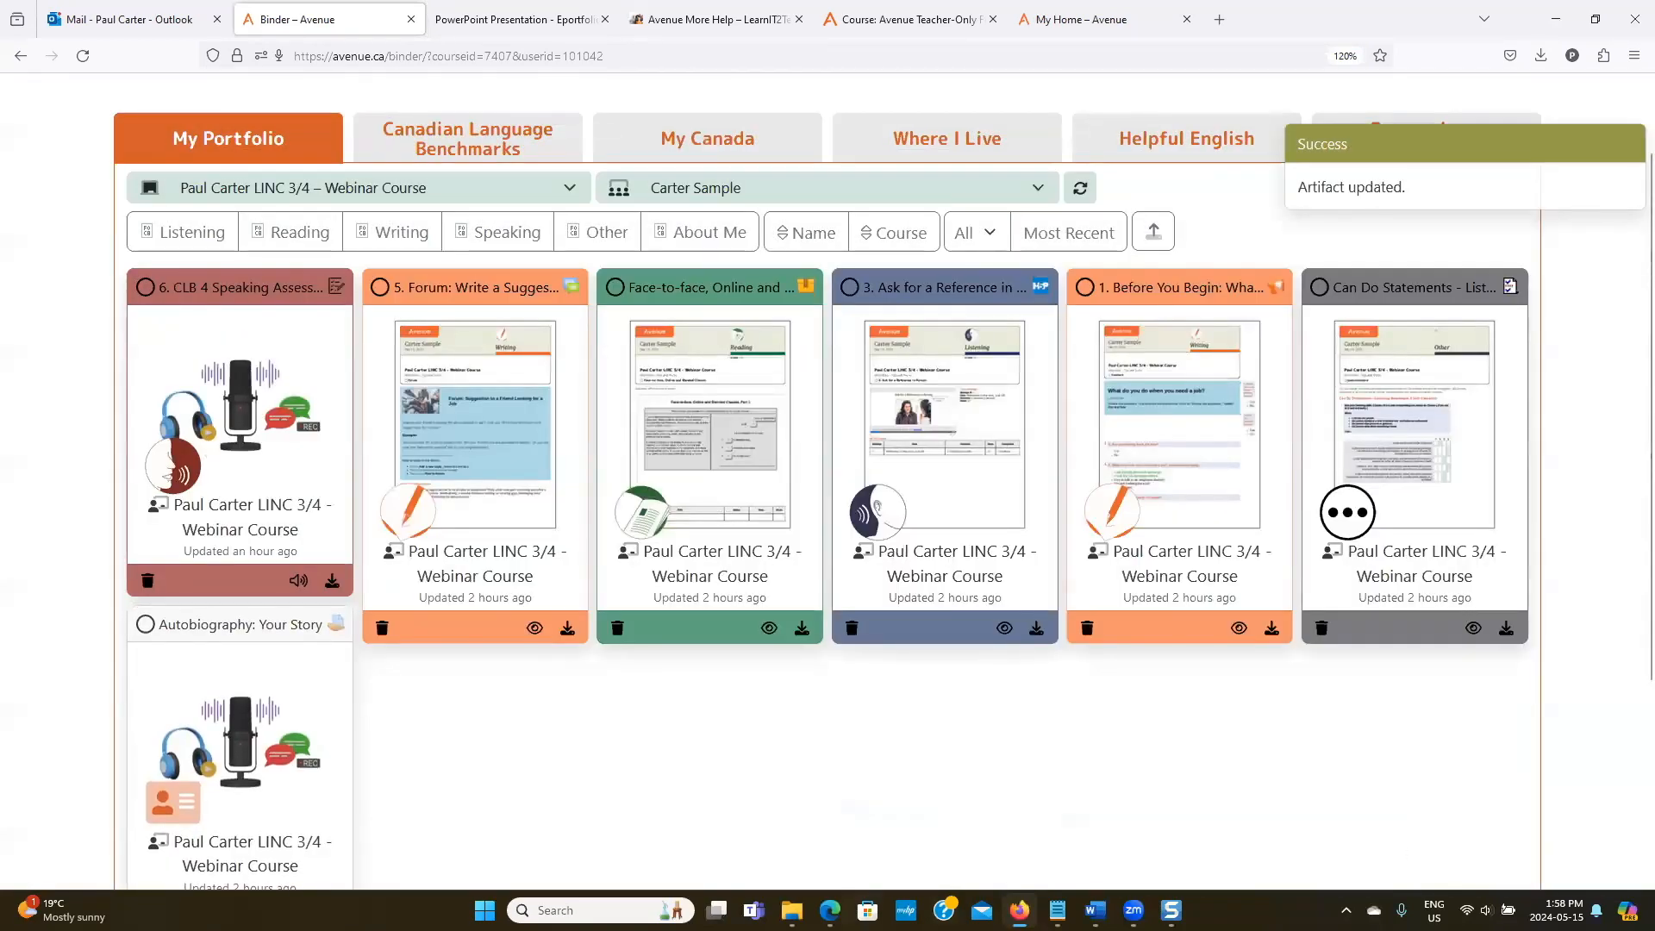
Look over the learner's own Binder in Edge, then return to the teacher's Binder in Firefox.
click(830, 909)
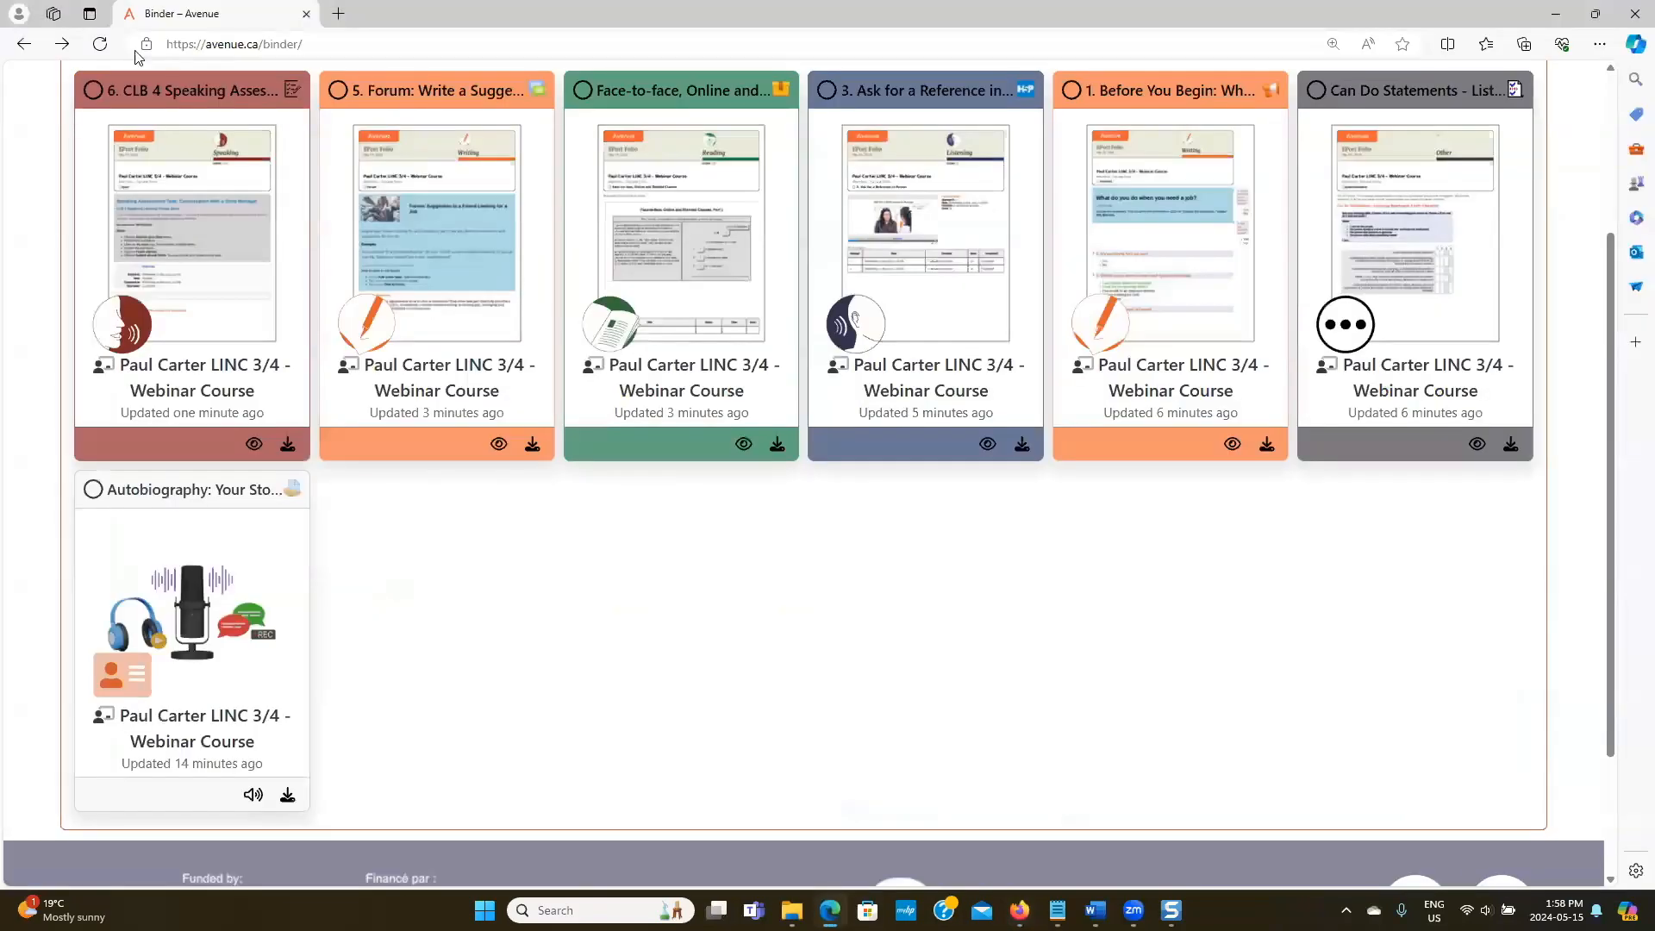
scroll(890, 430, up, 3)
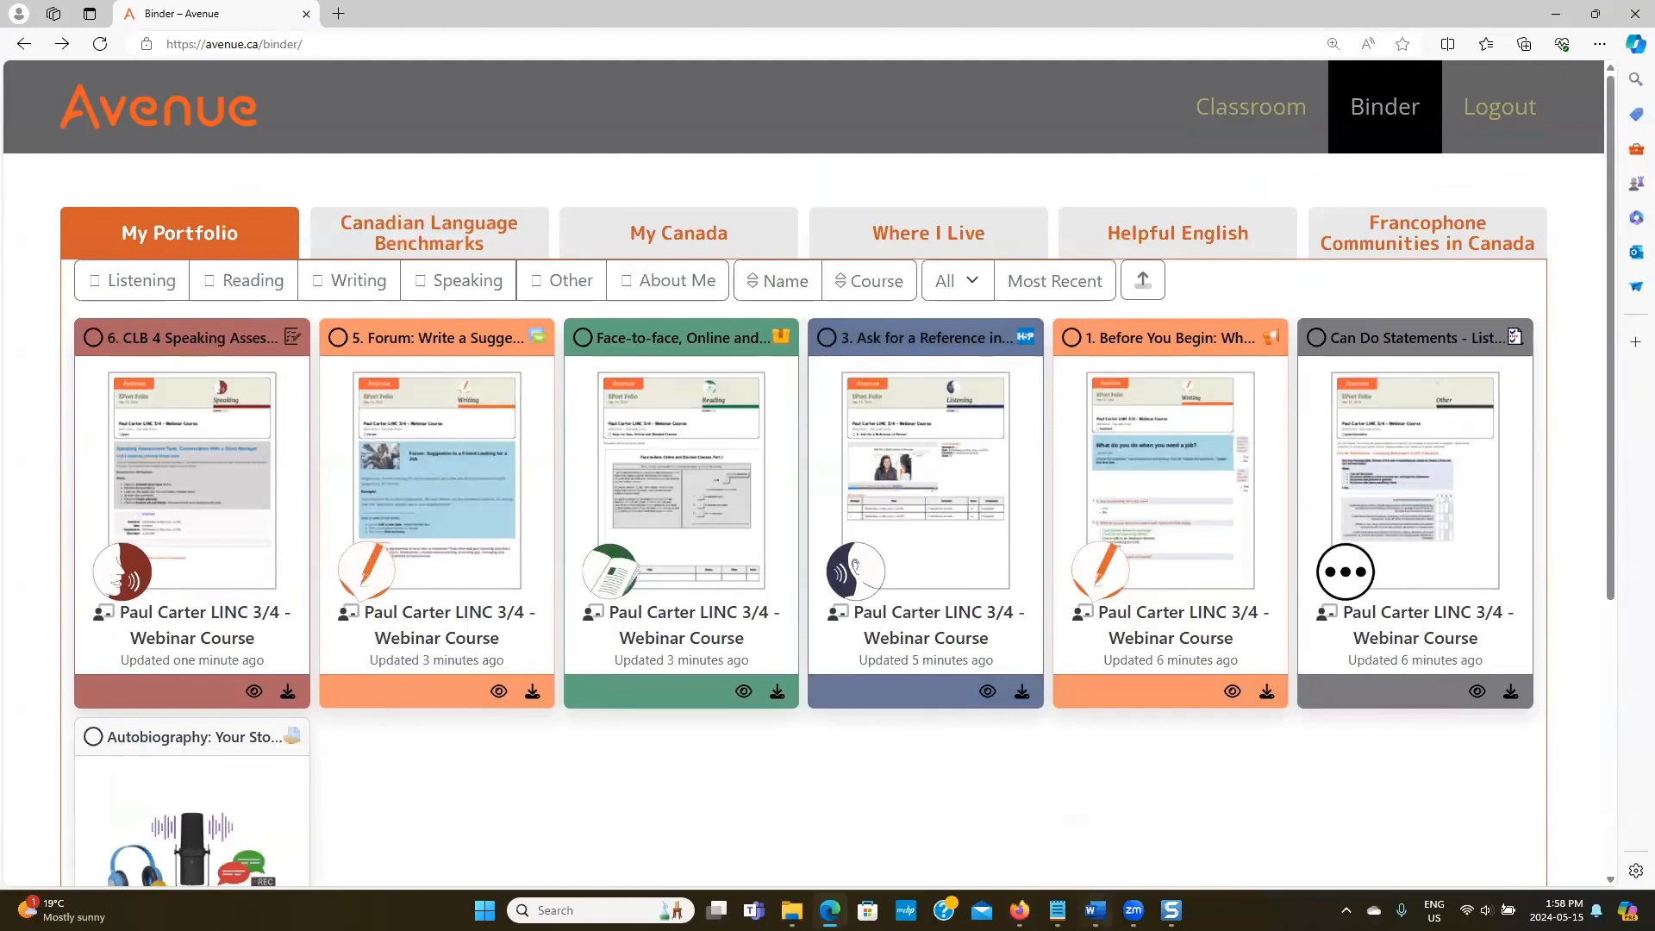
click(1019, 910)
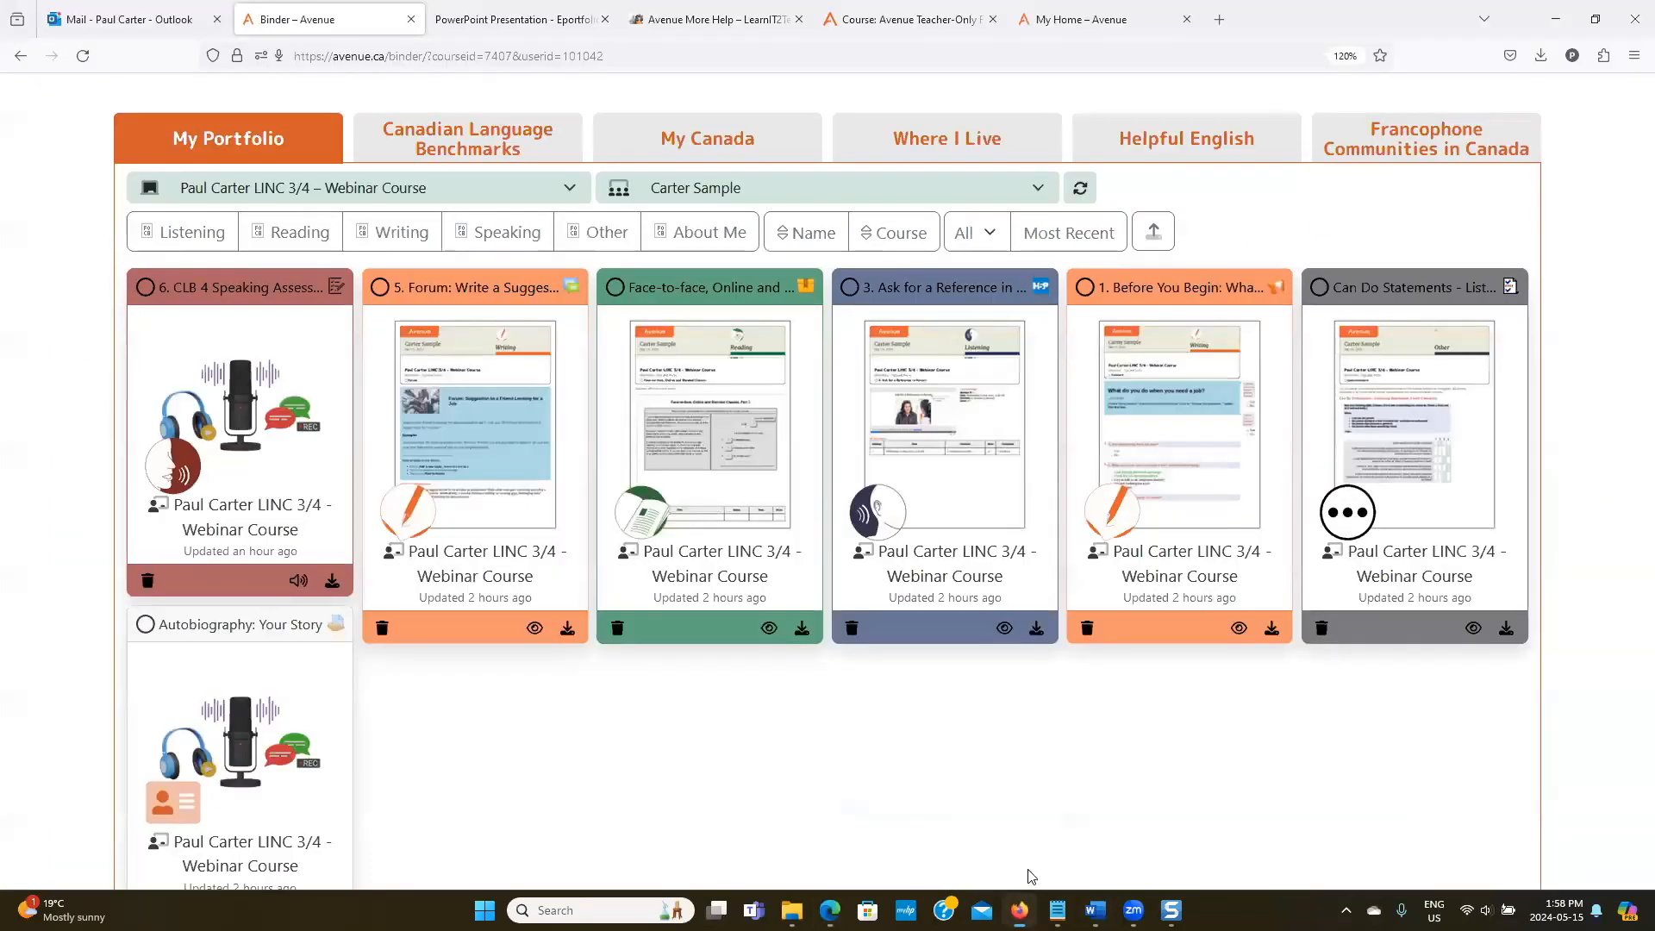
Show the first listed learner's portfolio for the LINC 3/4 Webinar Course in the teacher's Binder.
click(782, 194)
click(747, 250)
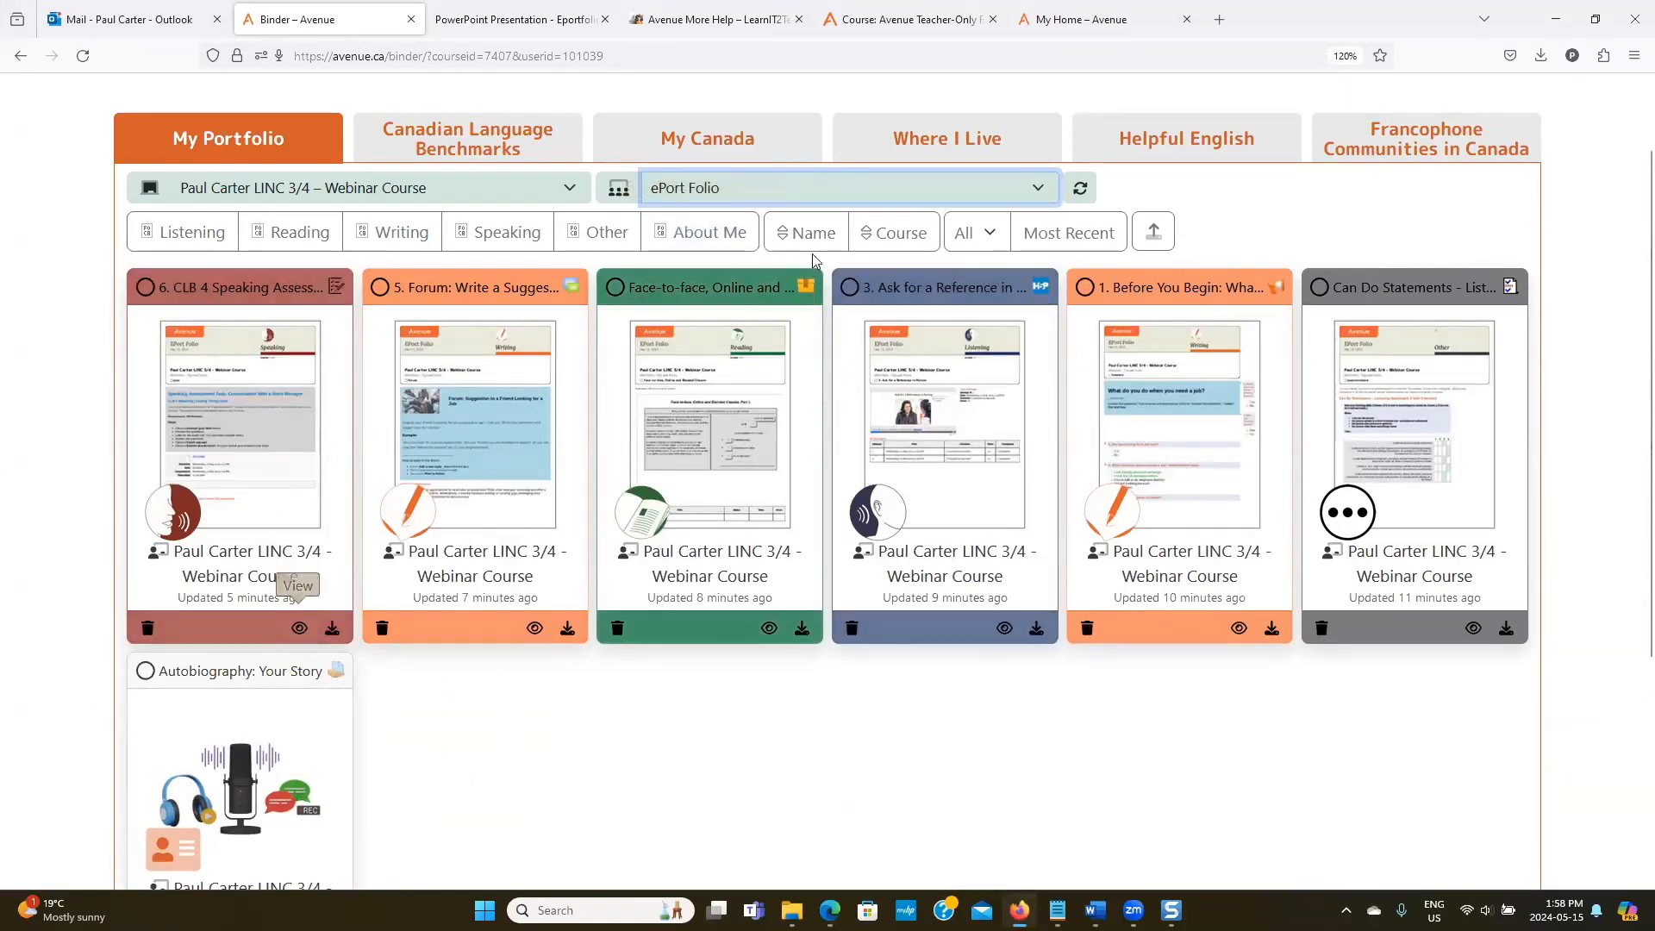
click(847, 195)
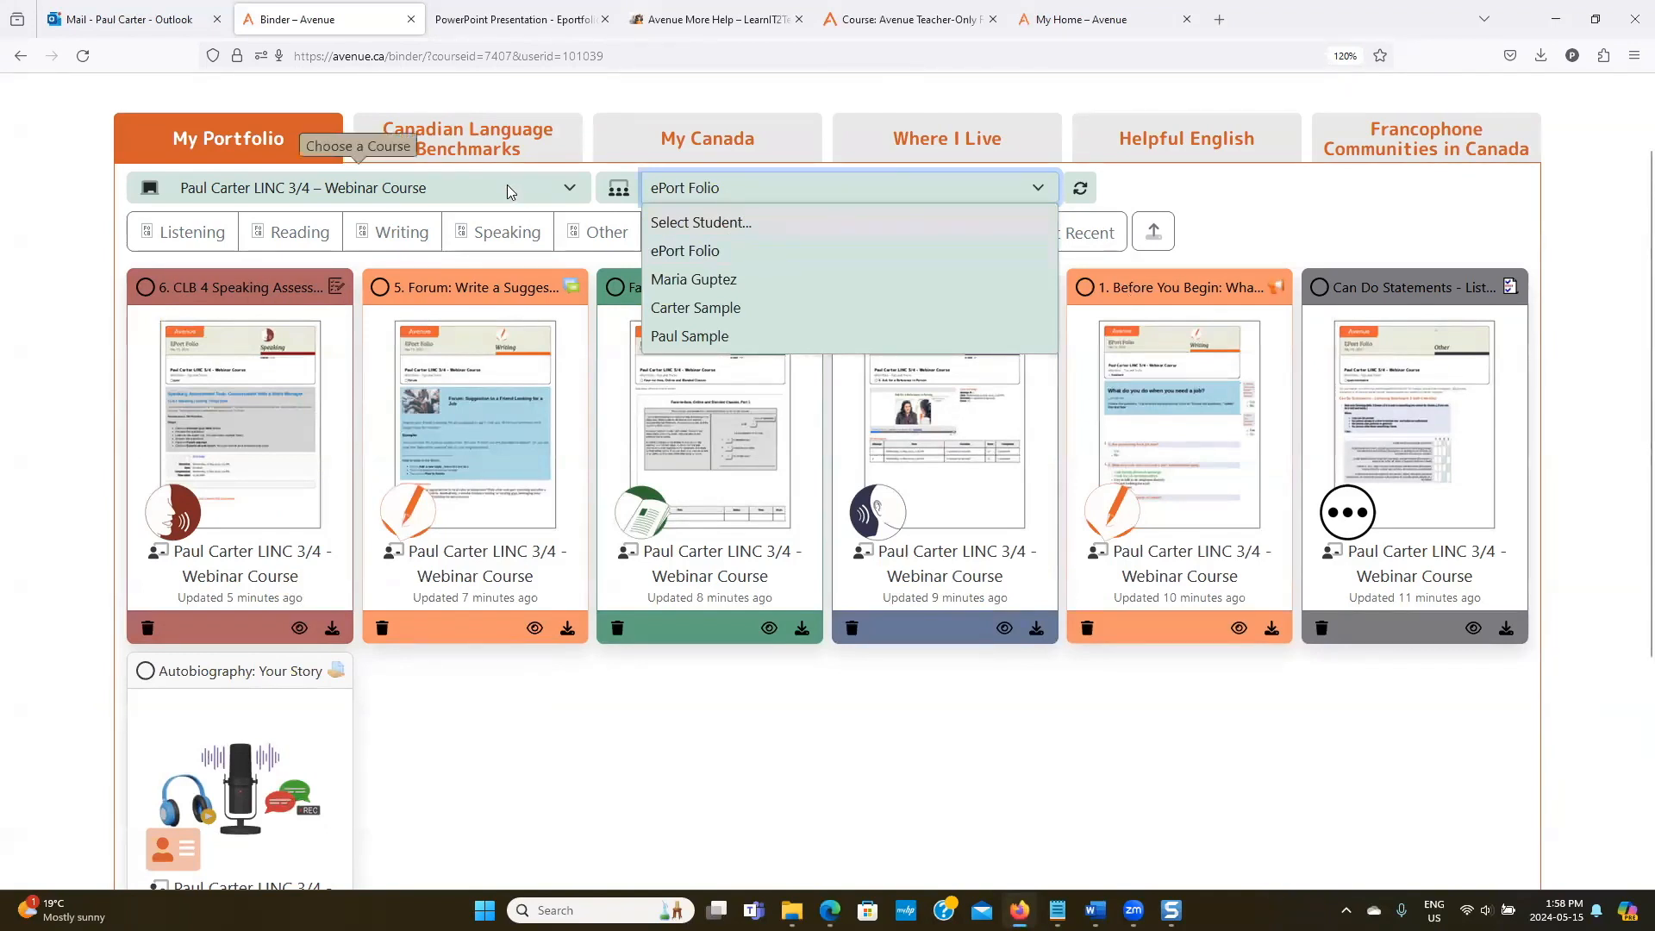
click(705, 254)
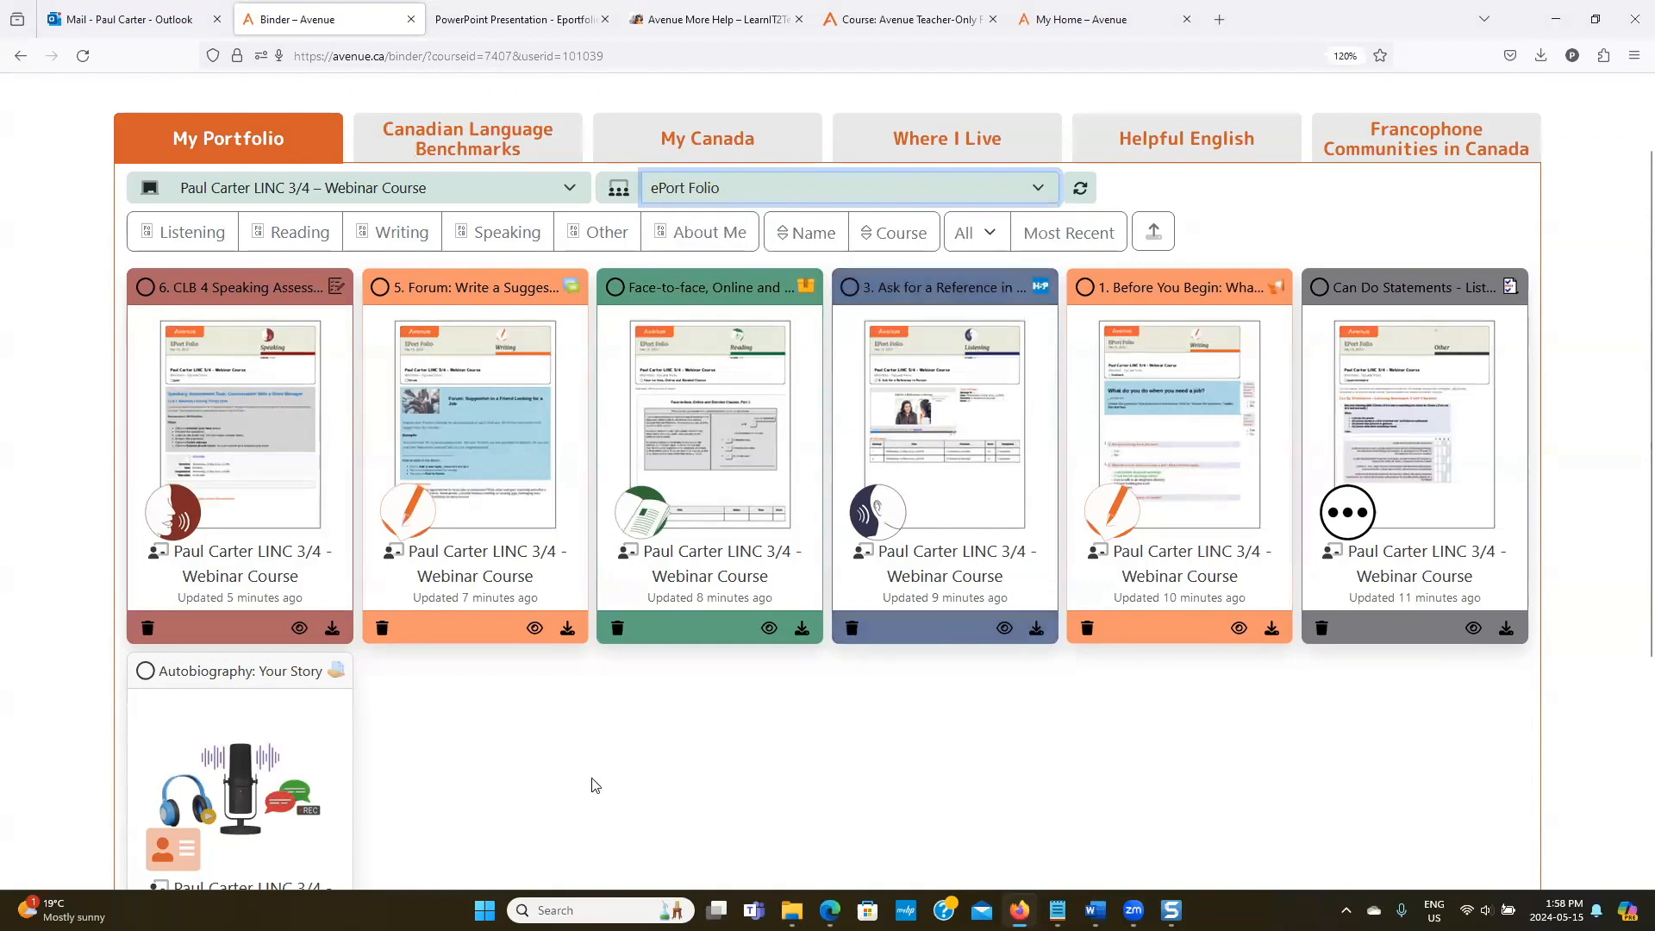
Open the learner's CLB 4 Speaking Assessment artifact and set its activity type to Assessment and its level to CLB 3.
click(299, 628)
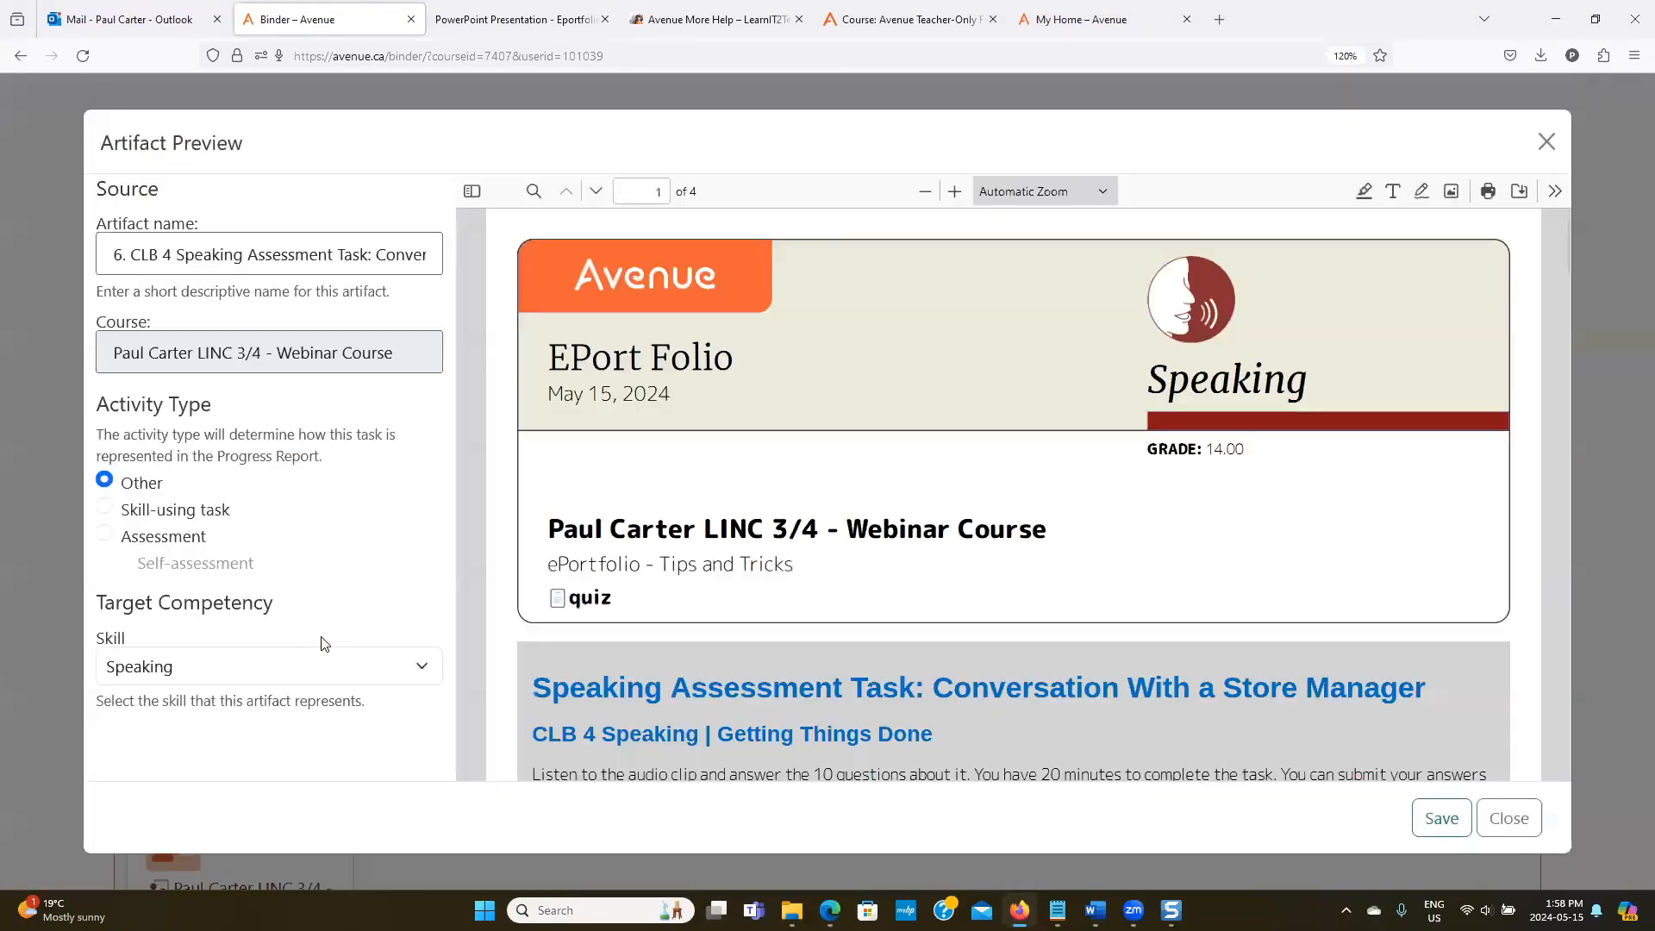
click(104, 533)
scroll(285, 498, down, 3)
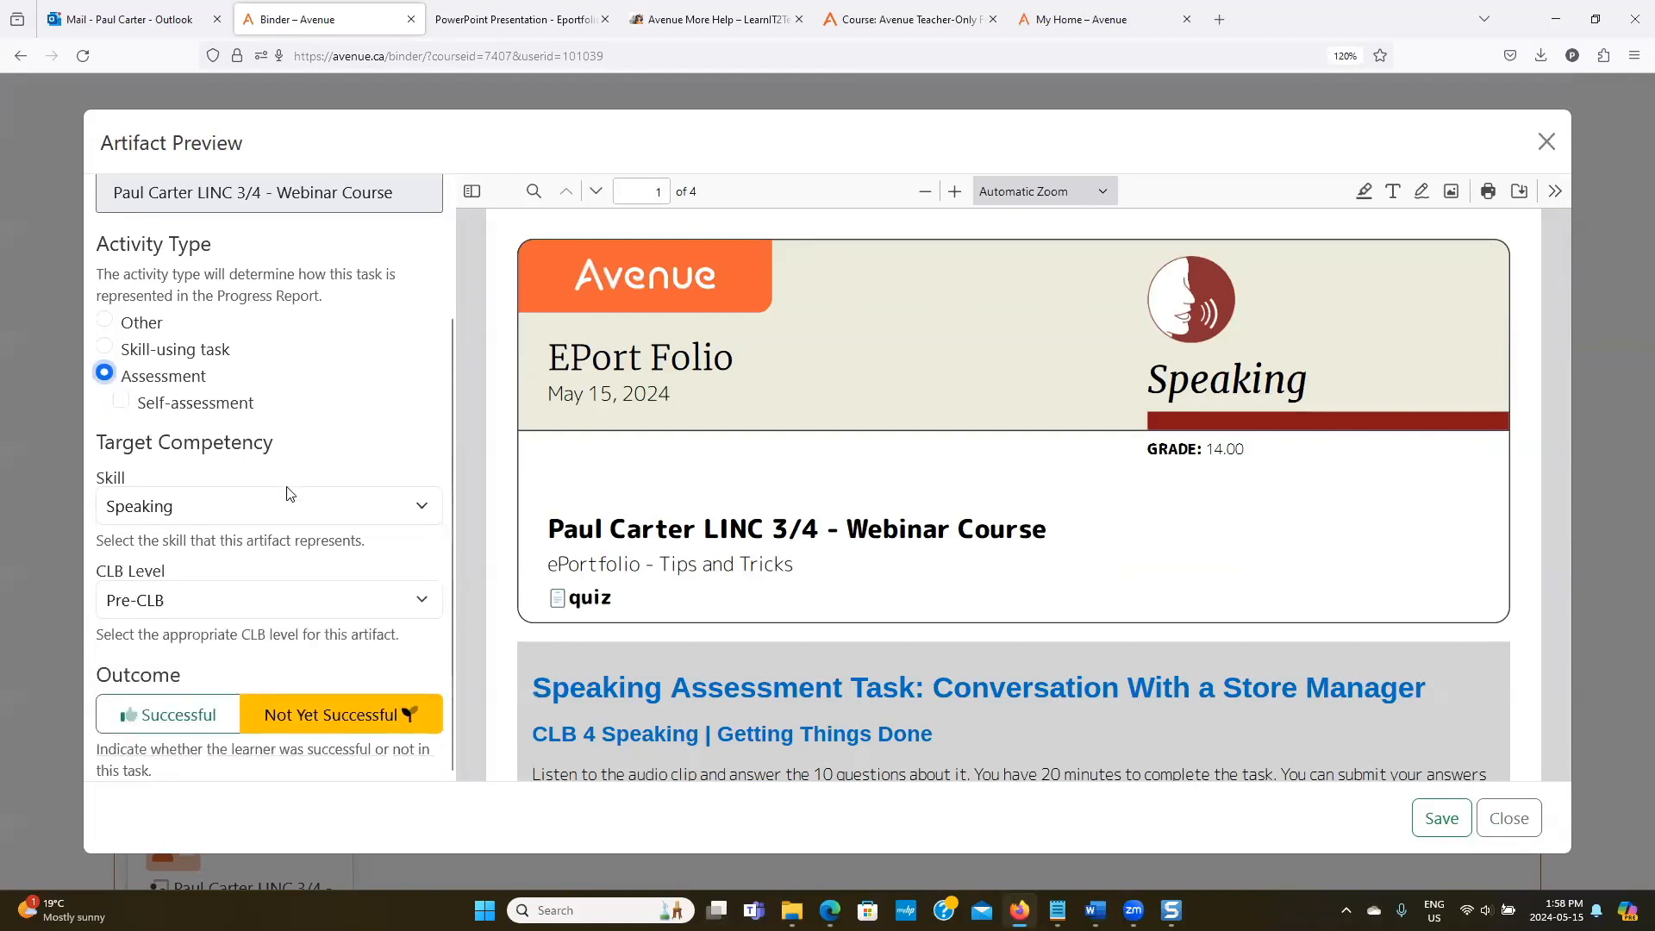
click(199, 612)
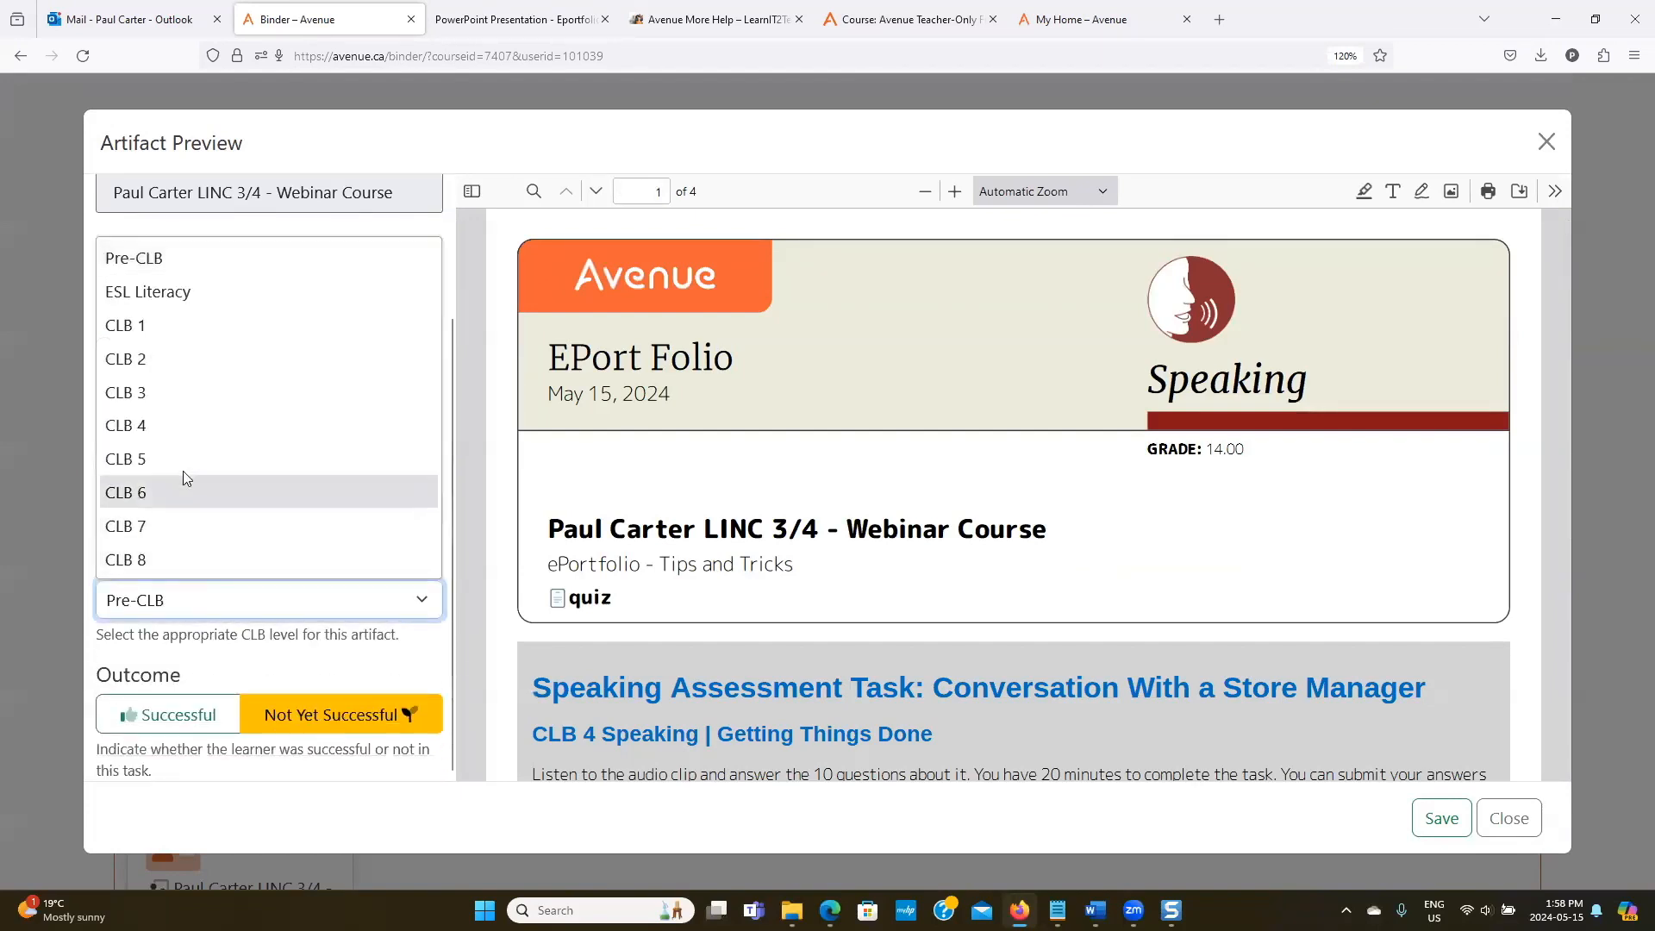
click(162, 390)
Assign the Can Do statement "Make and respond to simple polite requests", mark the speaking artifact Successful, and save it.
scroll(256, 533, down, 5)
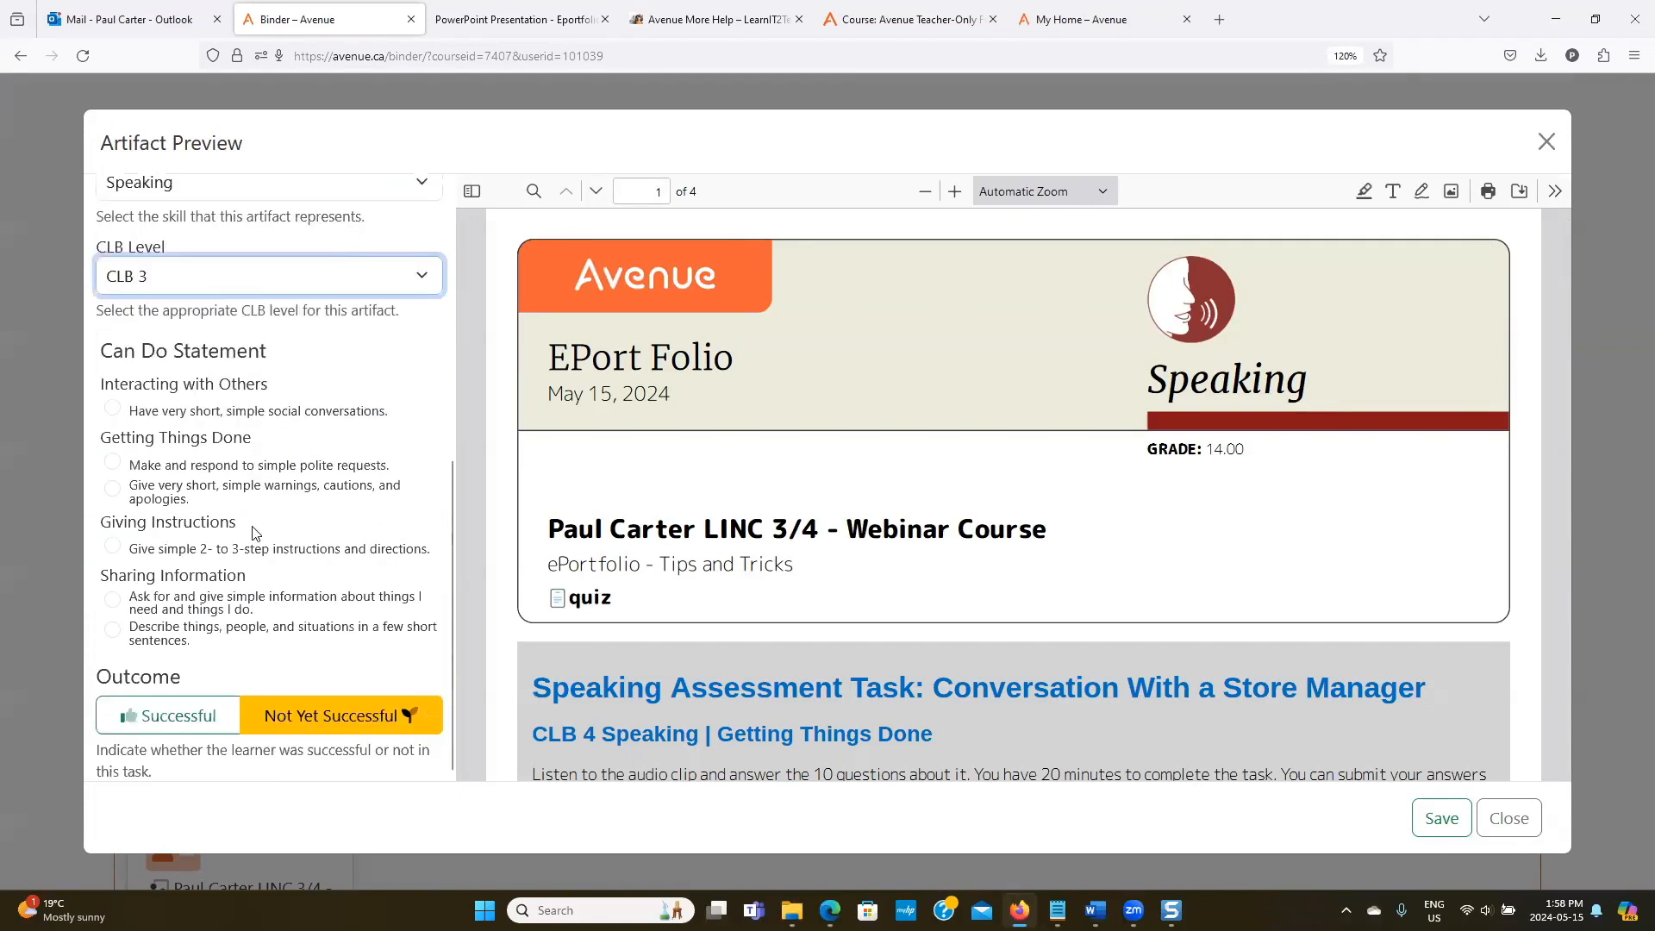
click(113, 462)
click(170, 733)
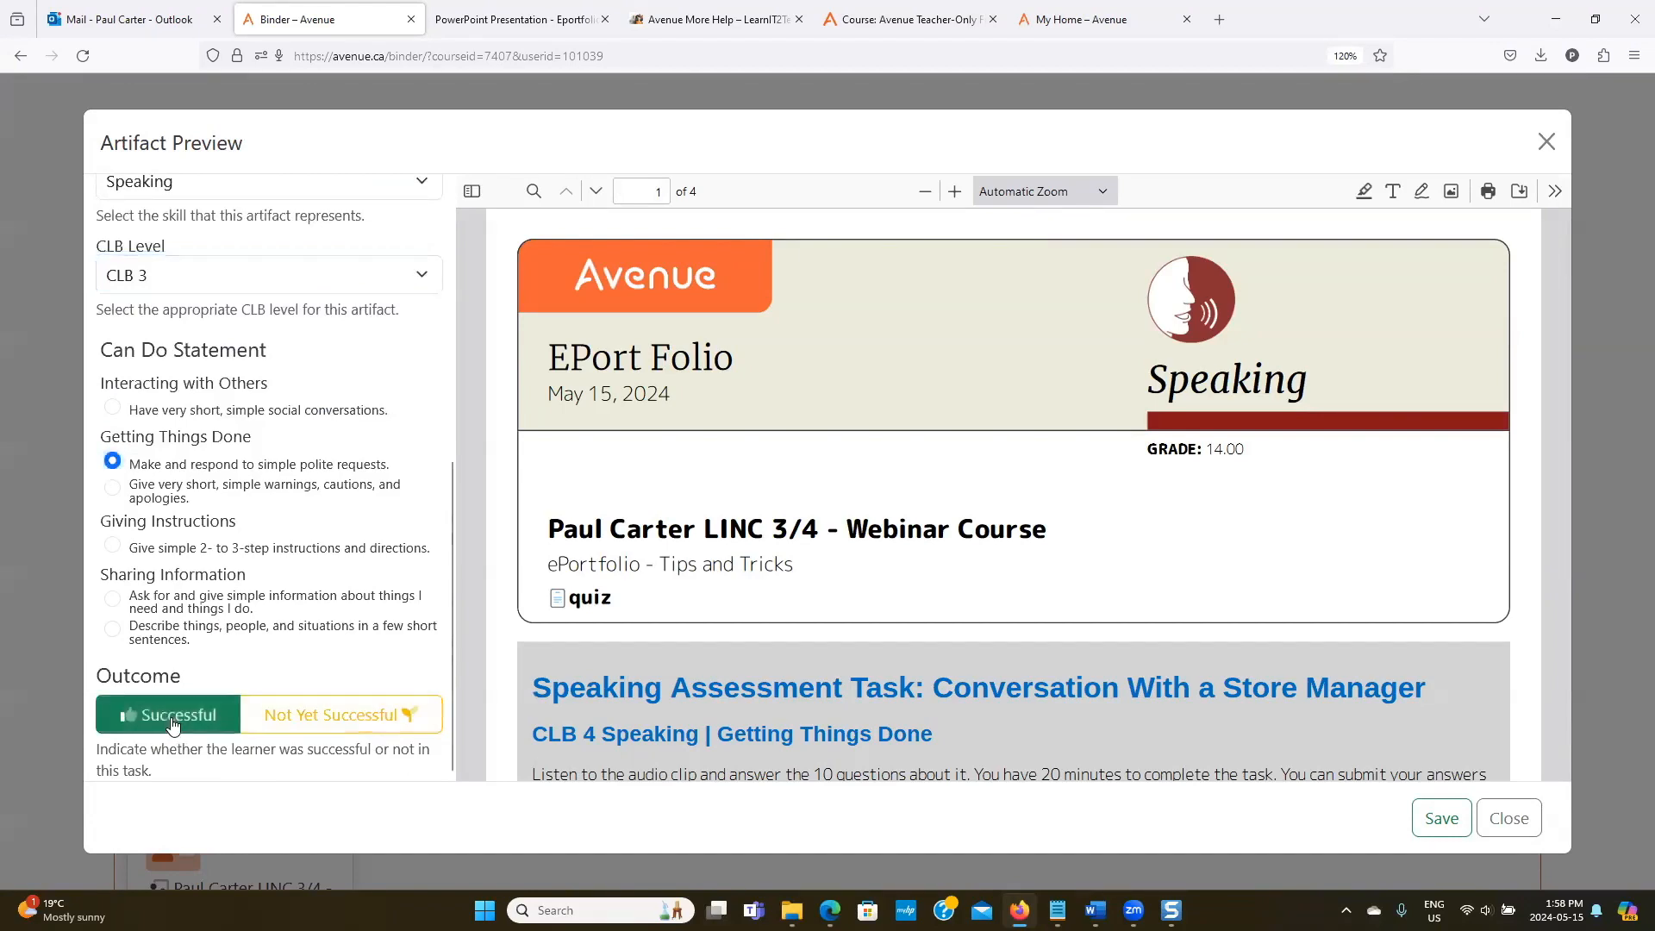
click(1424, 818)
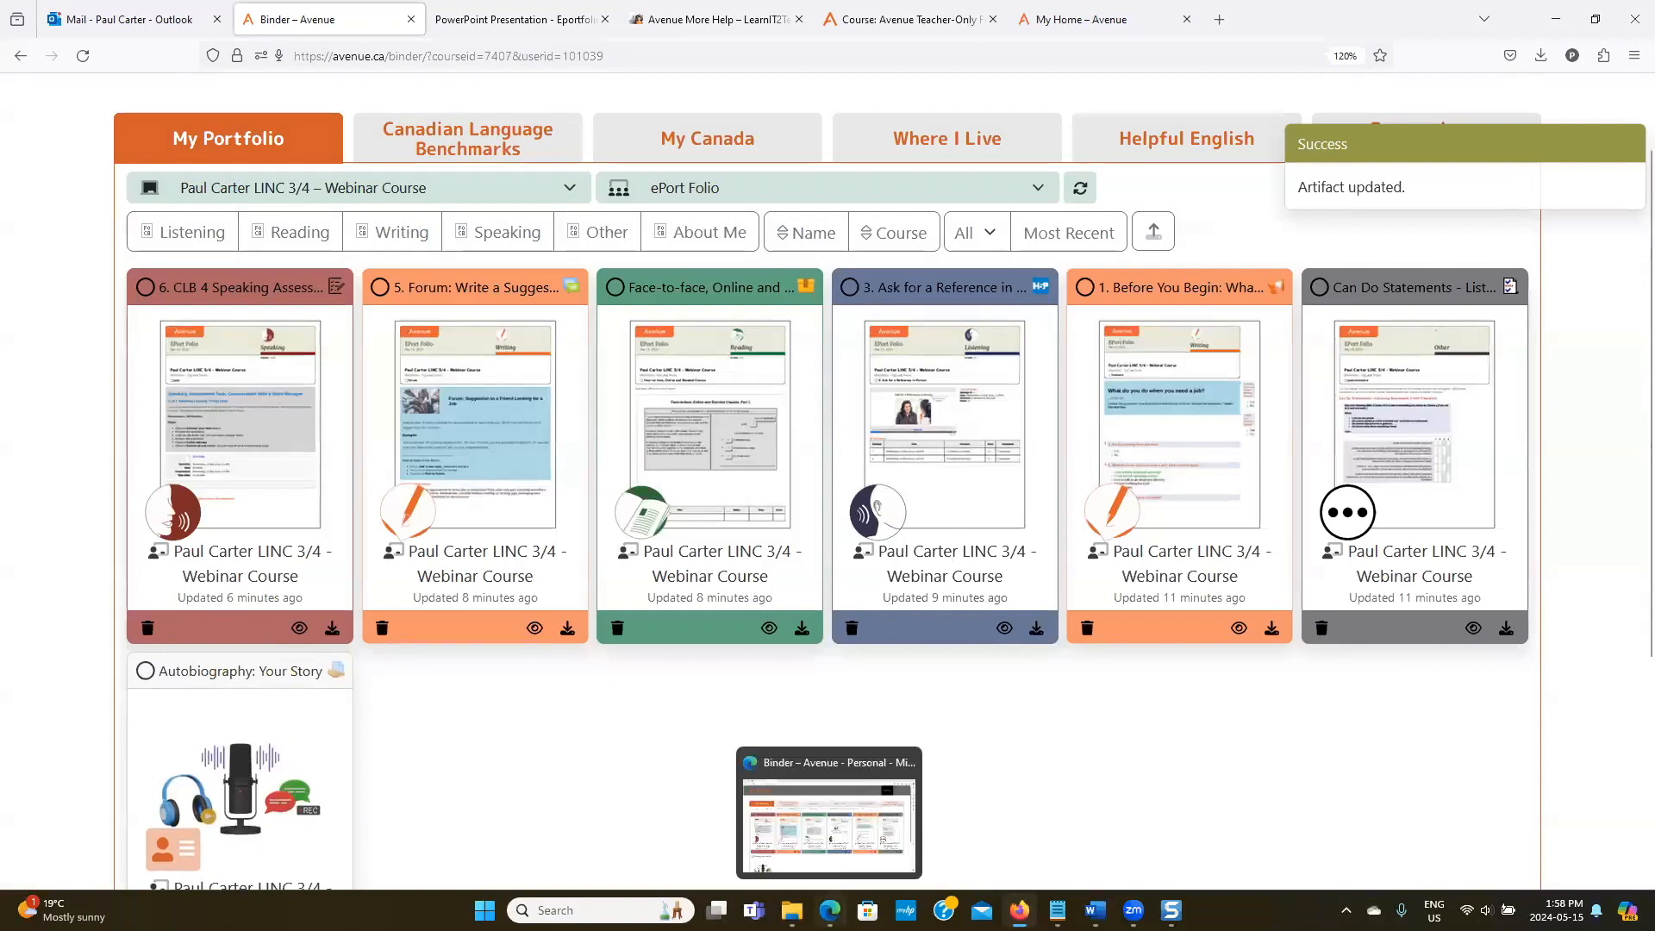
Refresh the learner's Binder in Edge and preview the speaking assessment artifact from the learner's side, then close the preview.
click(830, 911)
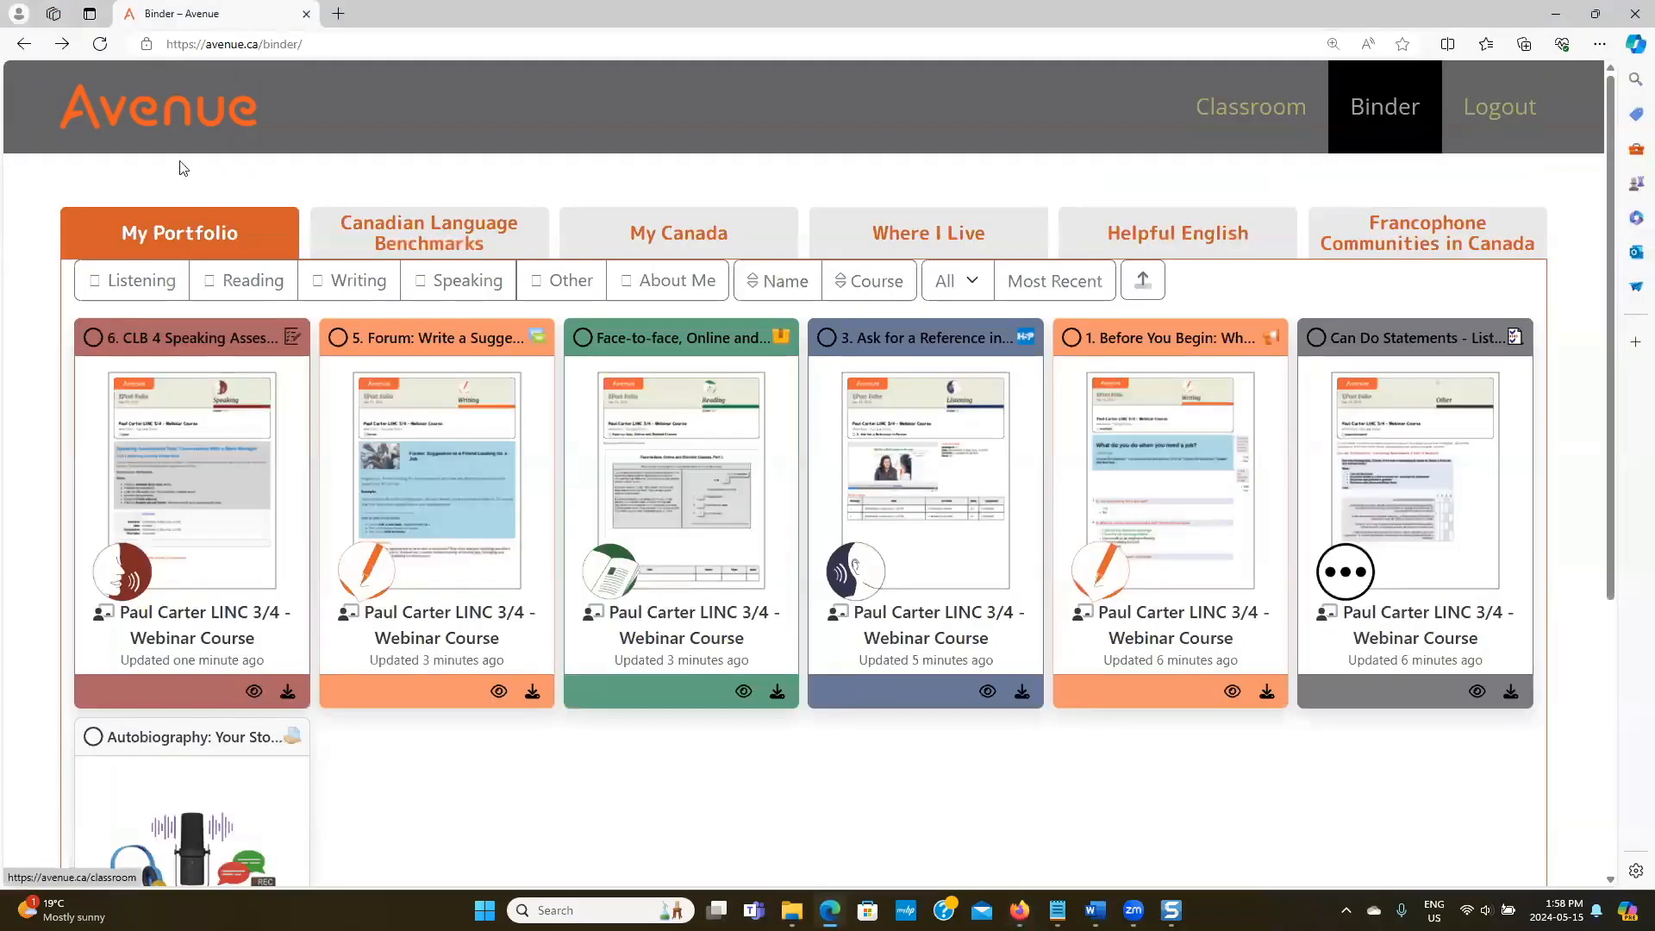
click(99, 45)
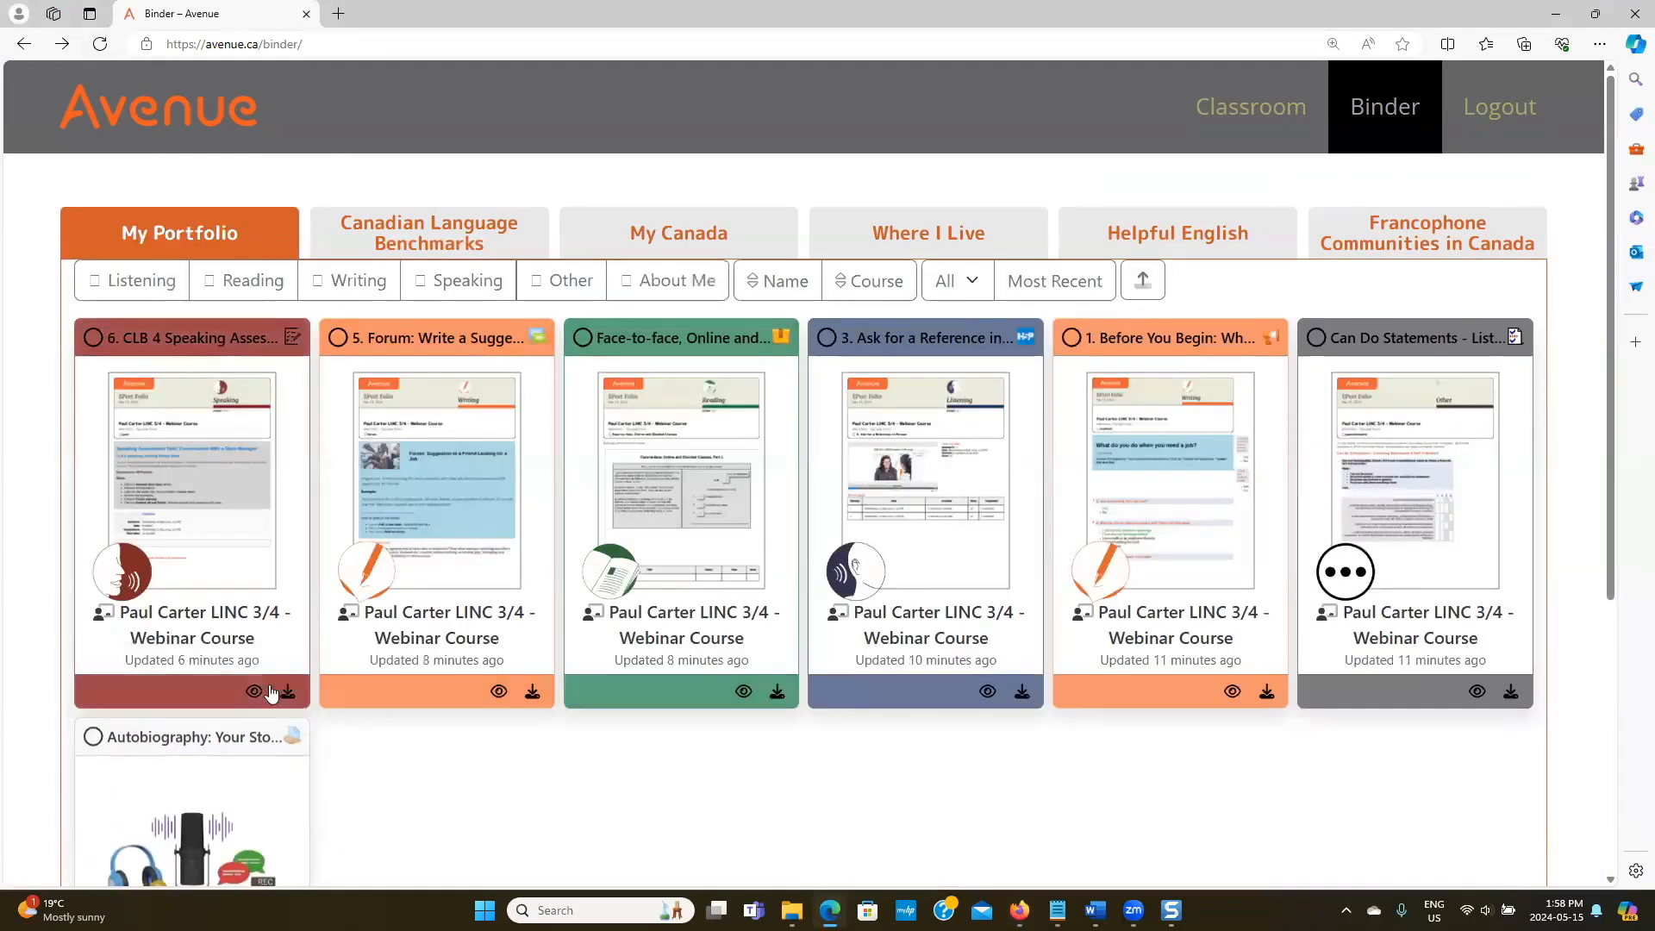
click(255, 691)
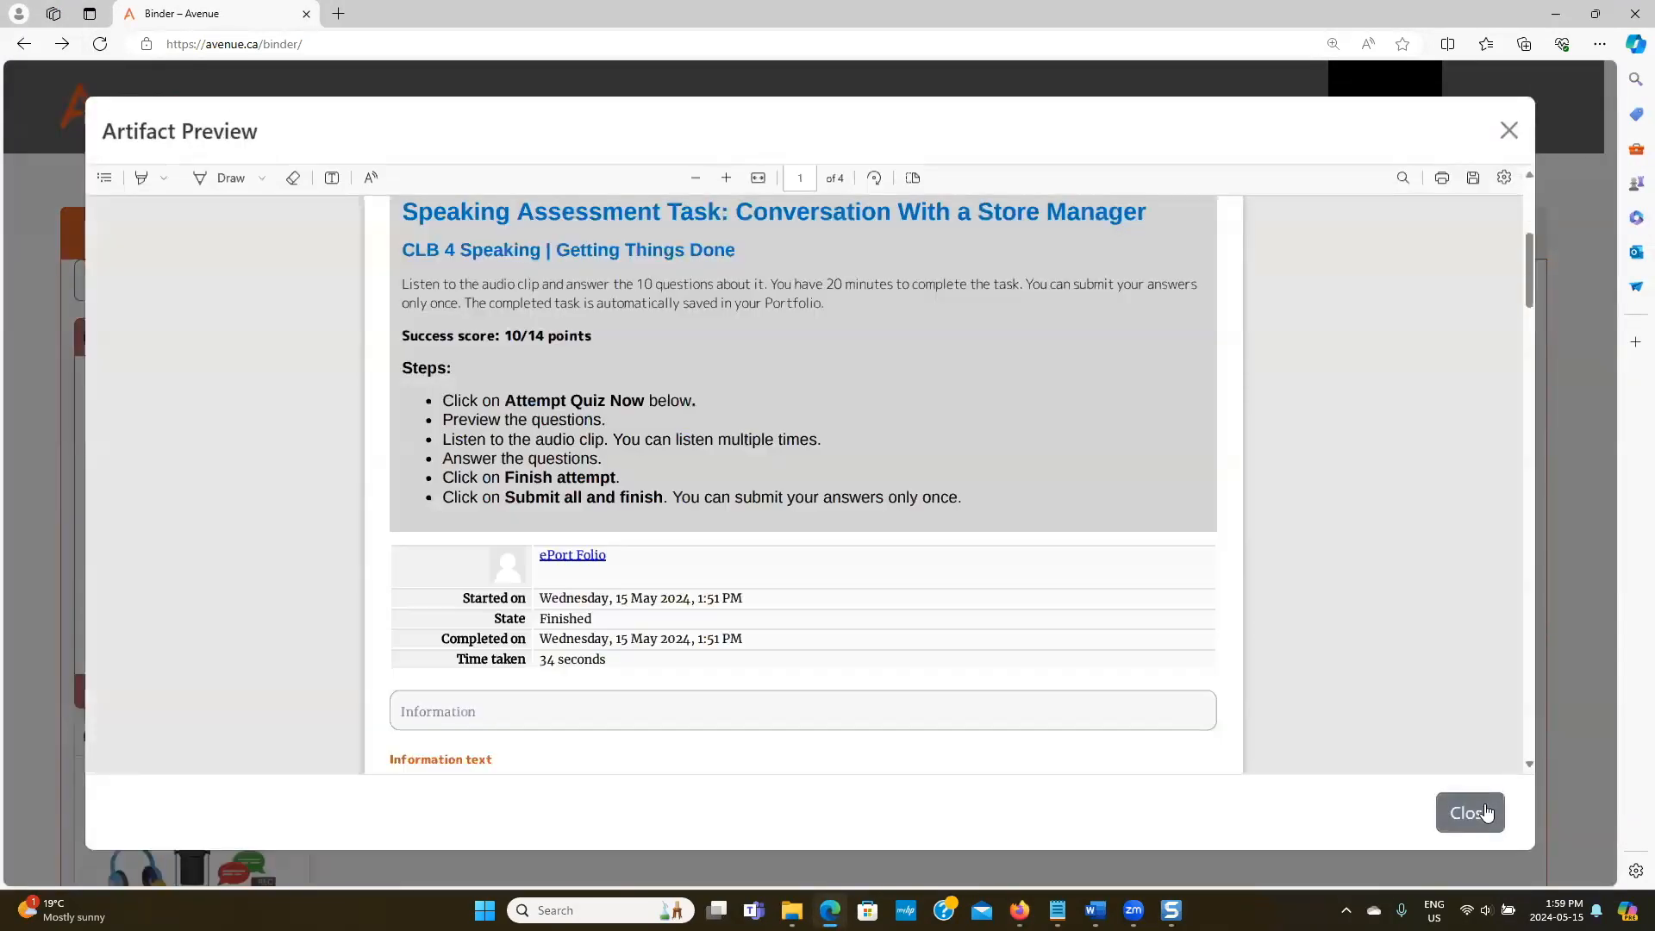
click(1470, 812)
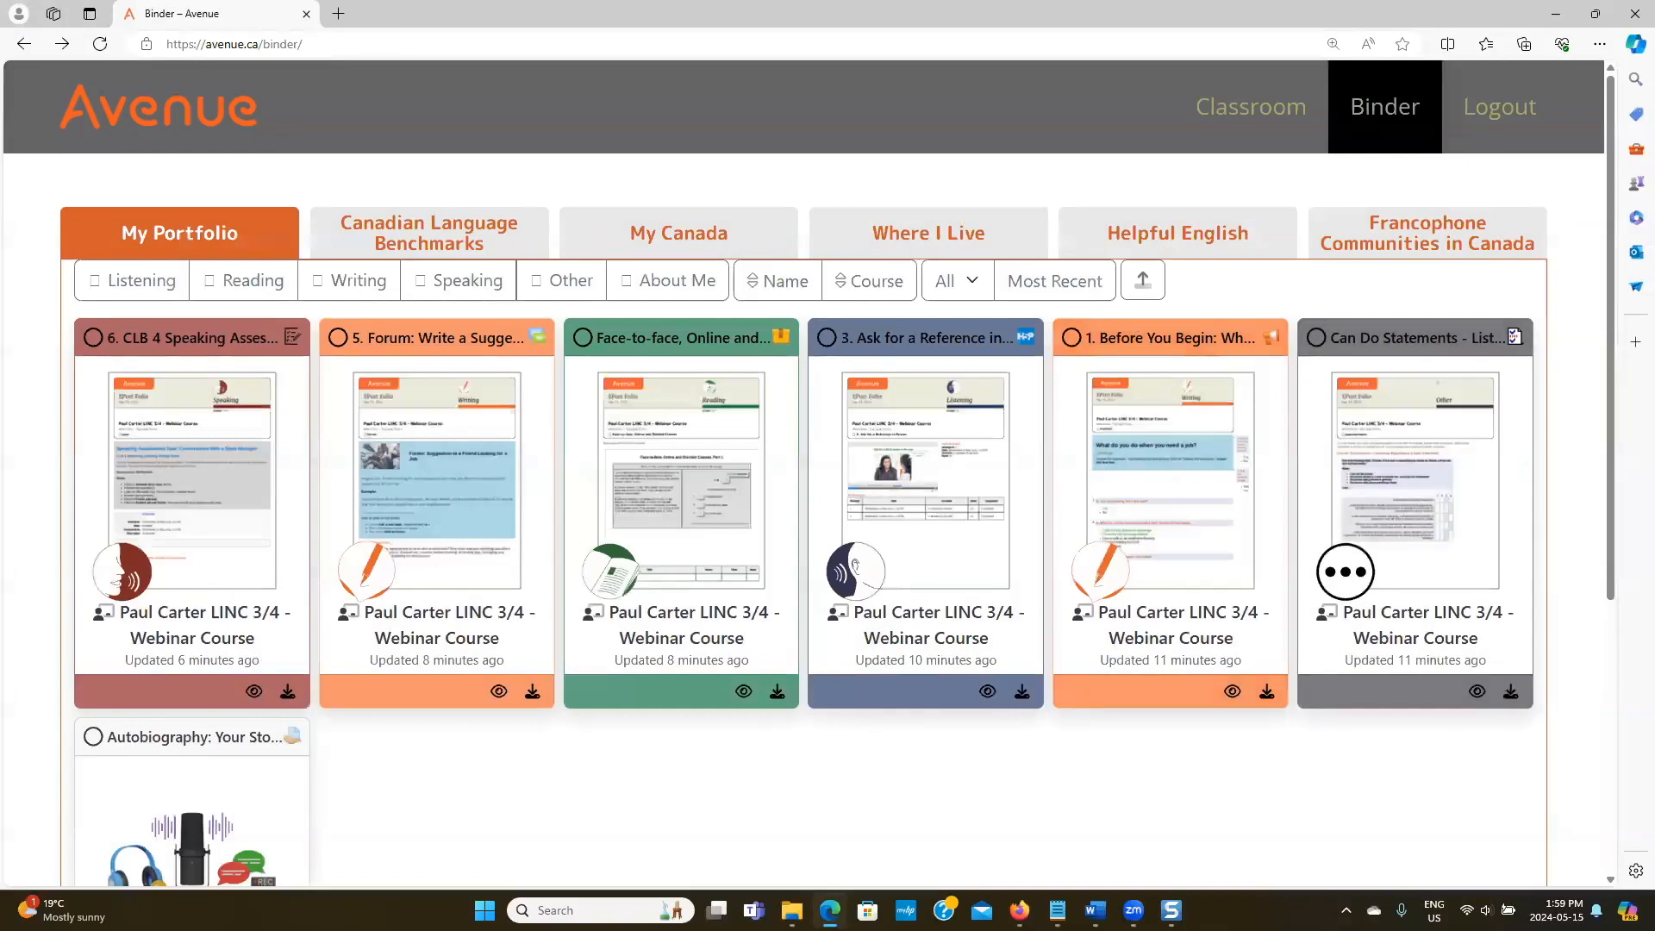
Switch back to Firefox, close the outdated class register on My Home and reload the page.
click(1021, 905)
click(1086, 34)
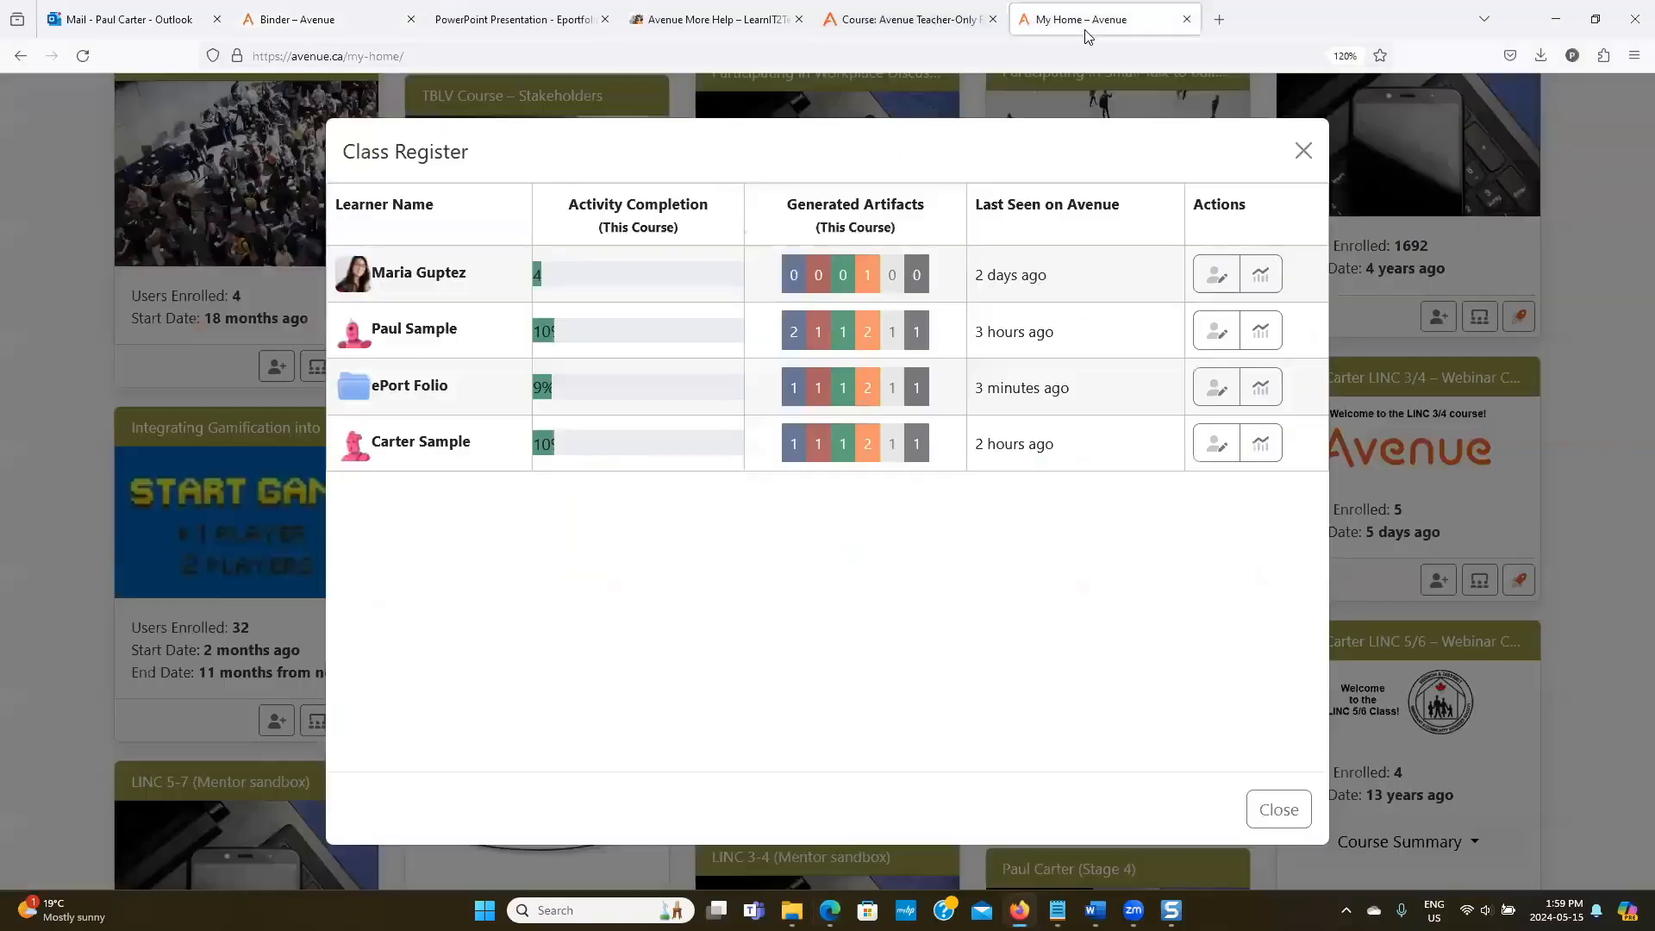
click(1301, 153)
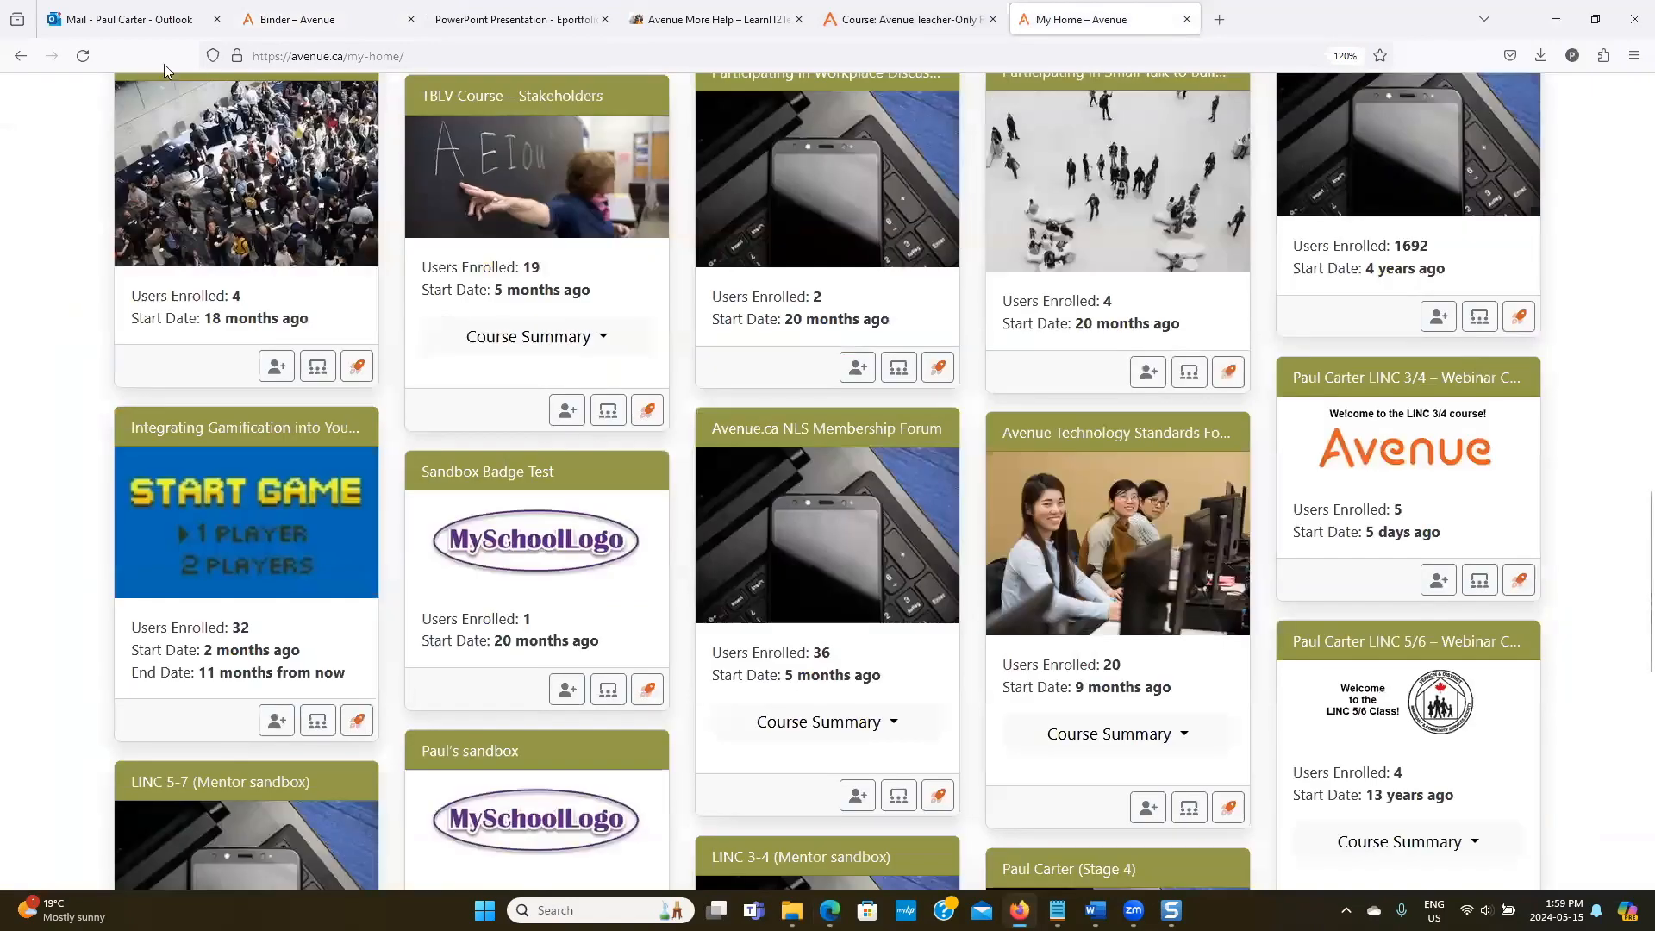
click(83, 57)
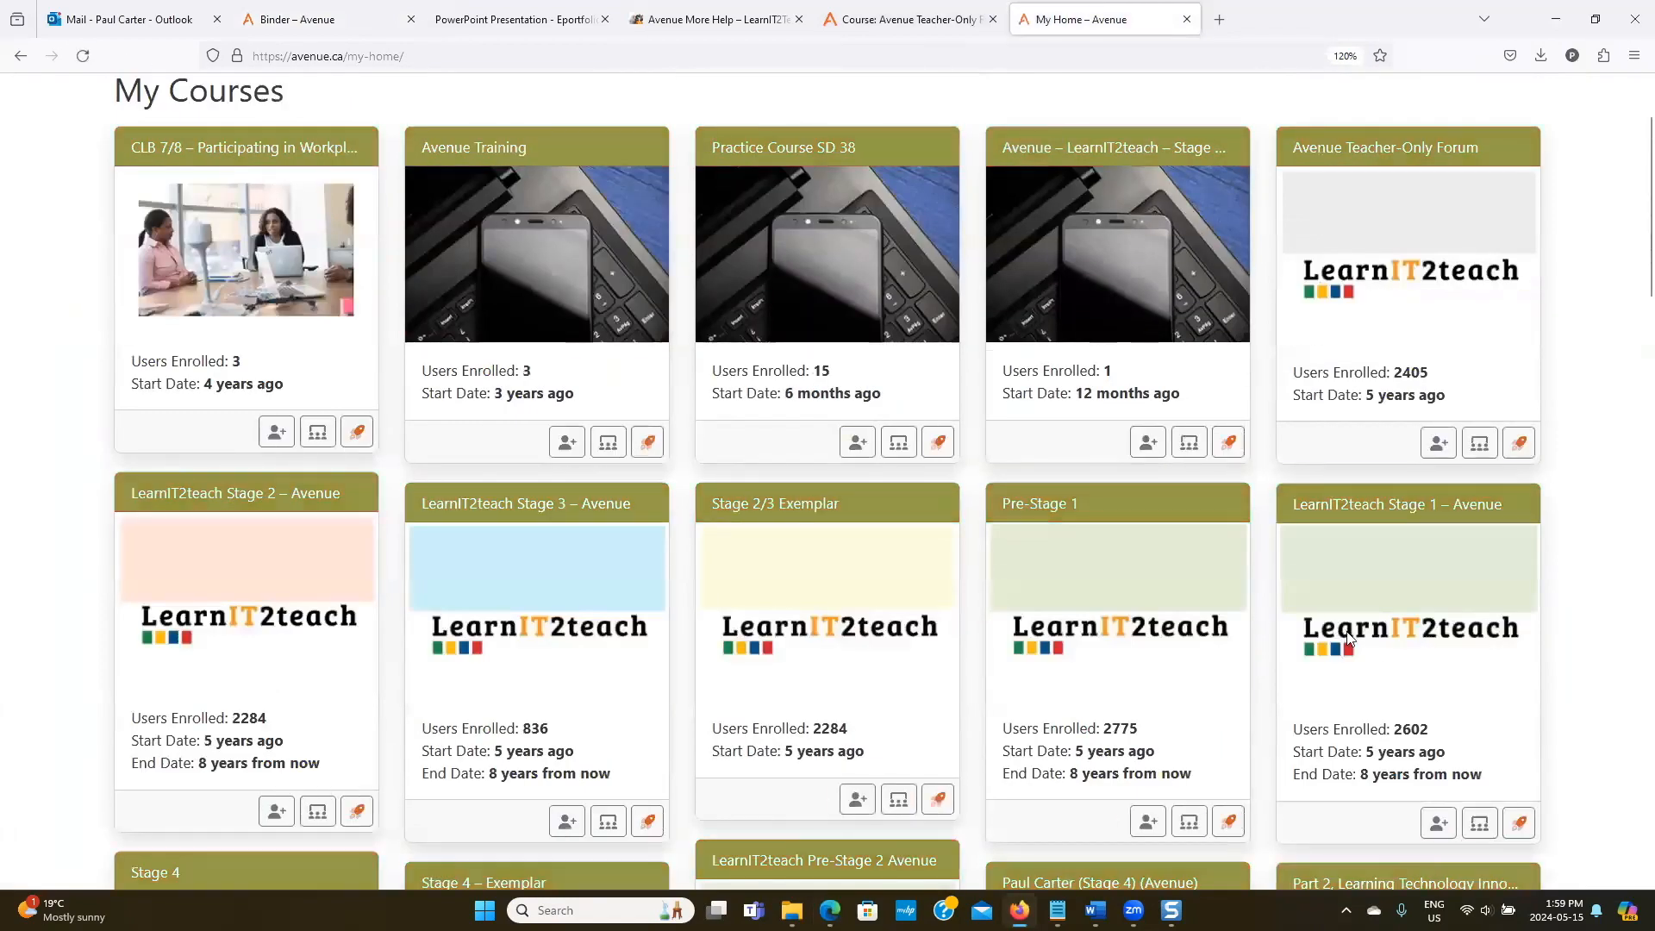
Reopen the LINC 3/4 Webinar Course class register and check the third learner's progress summary for the CLB 3 Speaking competency.
scroll(1349, 638, down, 5)
scroll(1347, 634, down, 8)
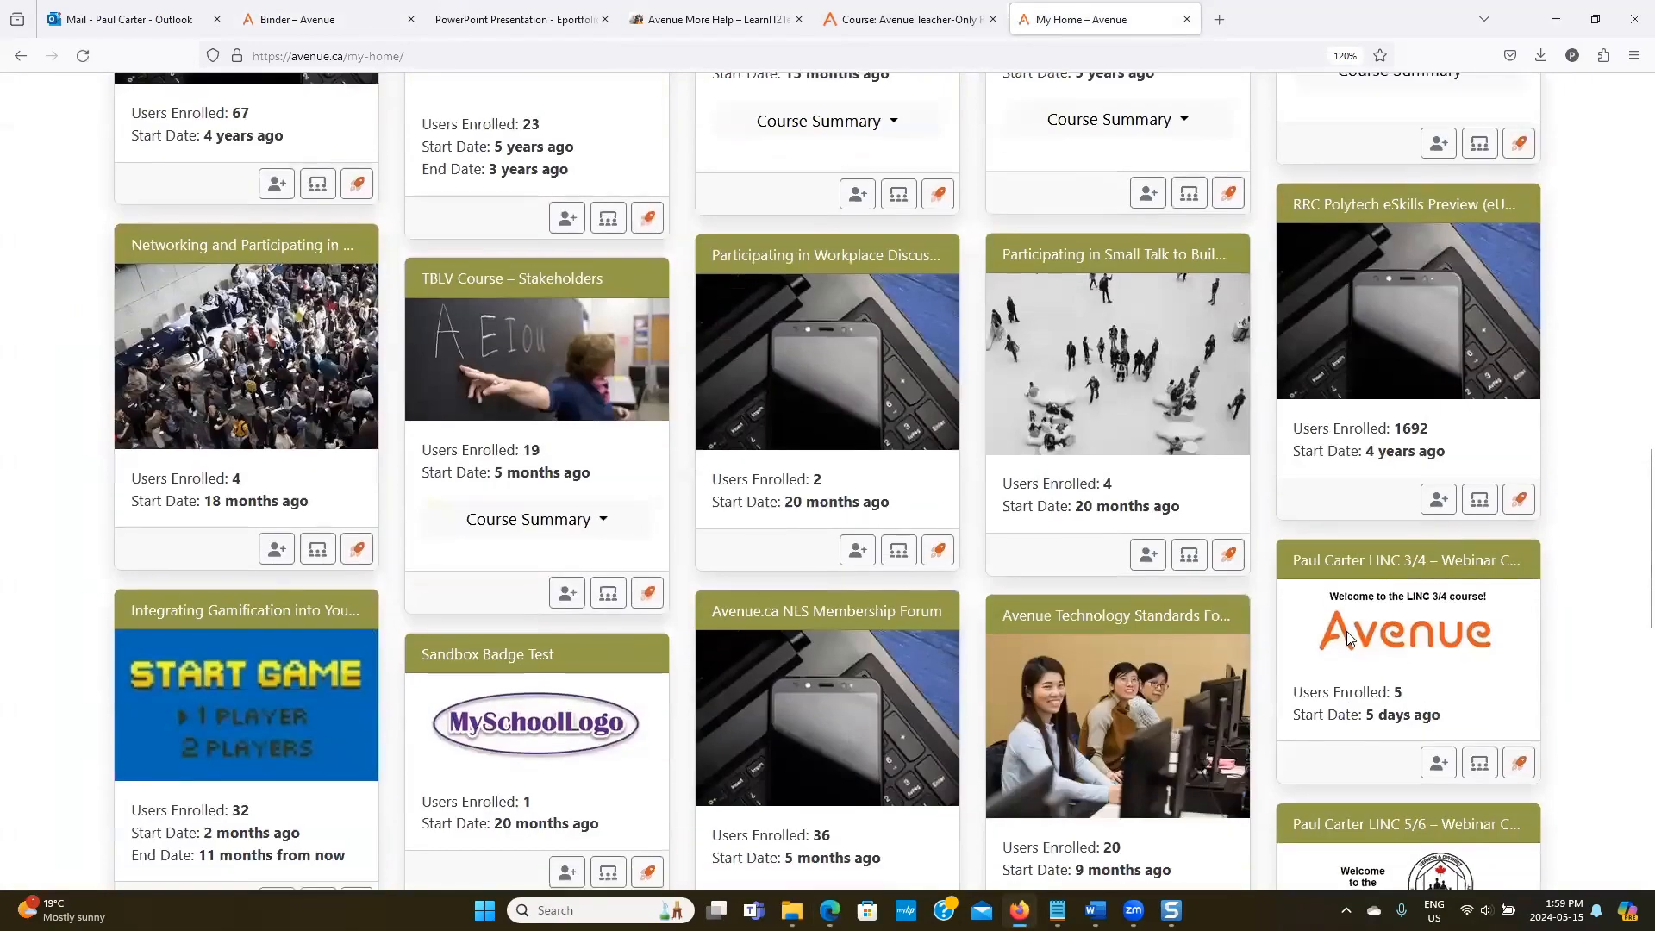
click(1481, 545)
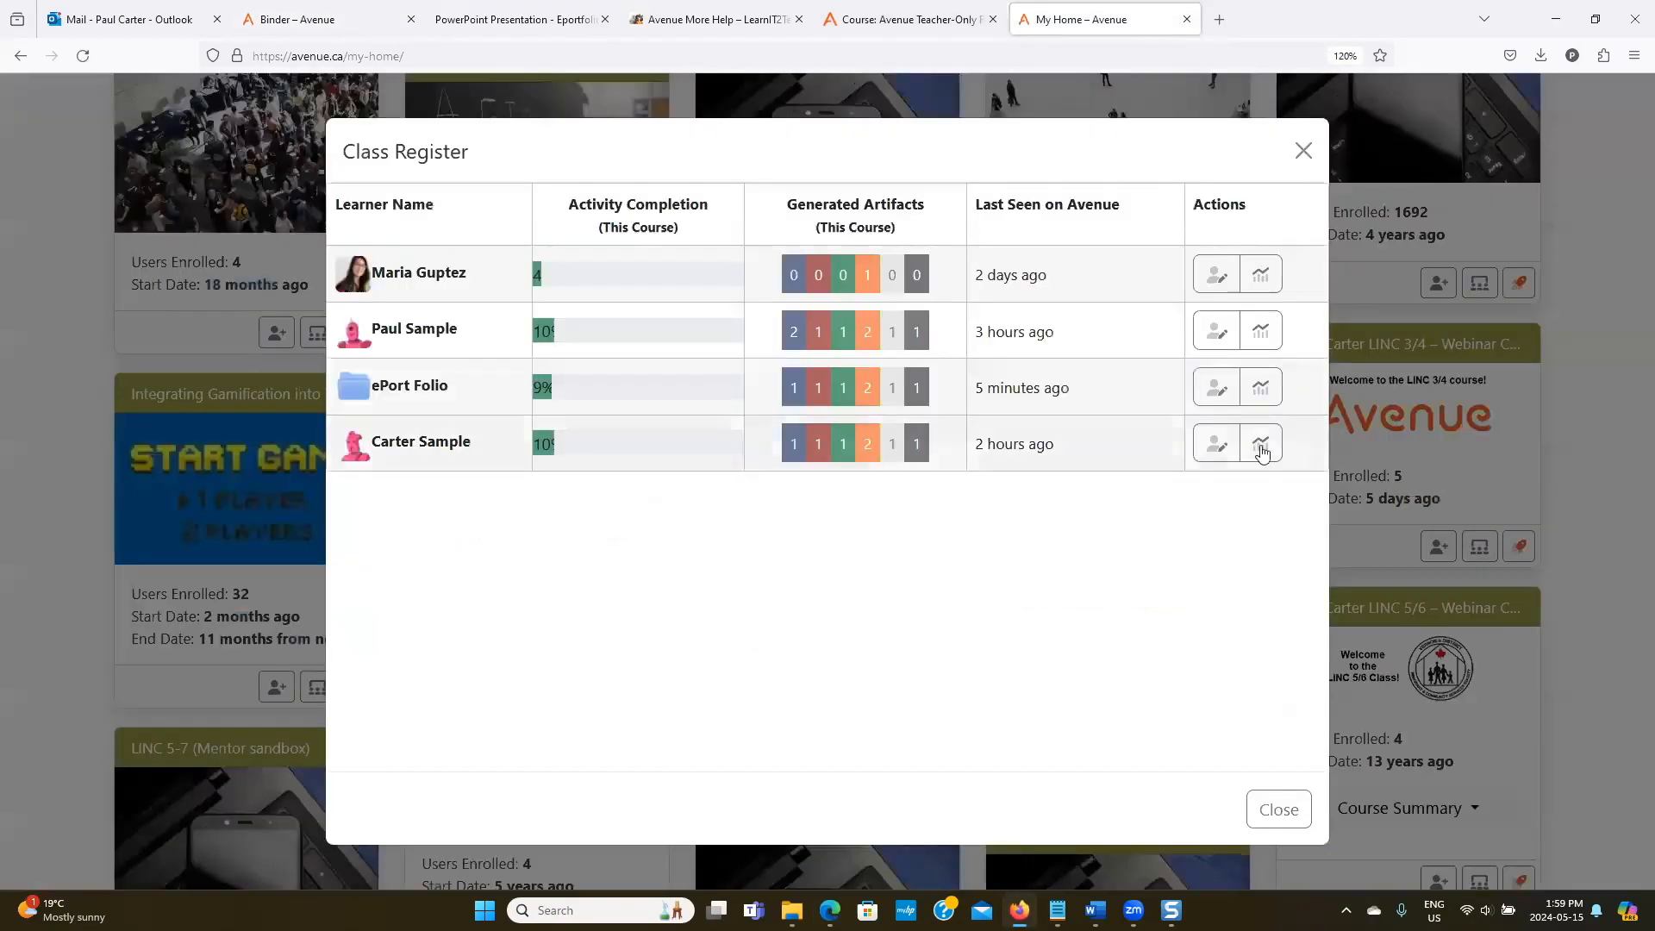
click(1268, 388)
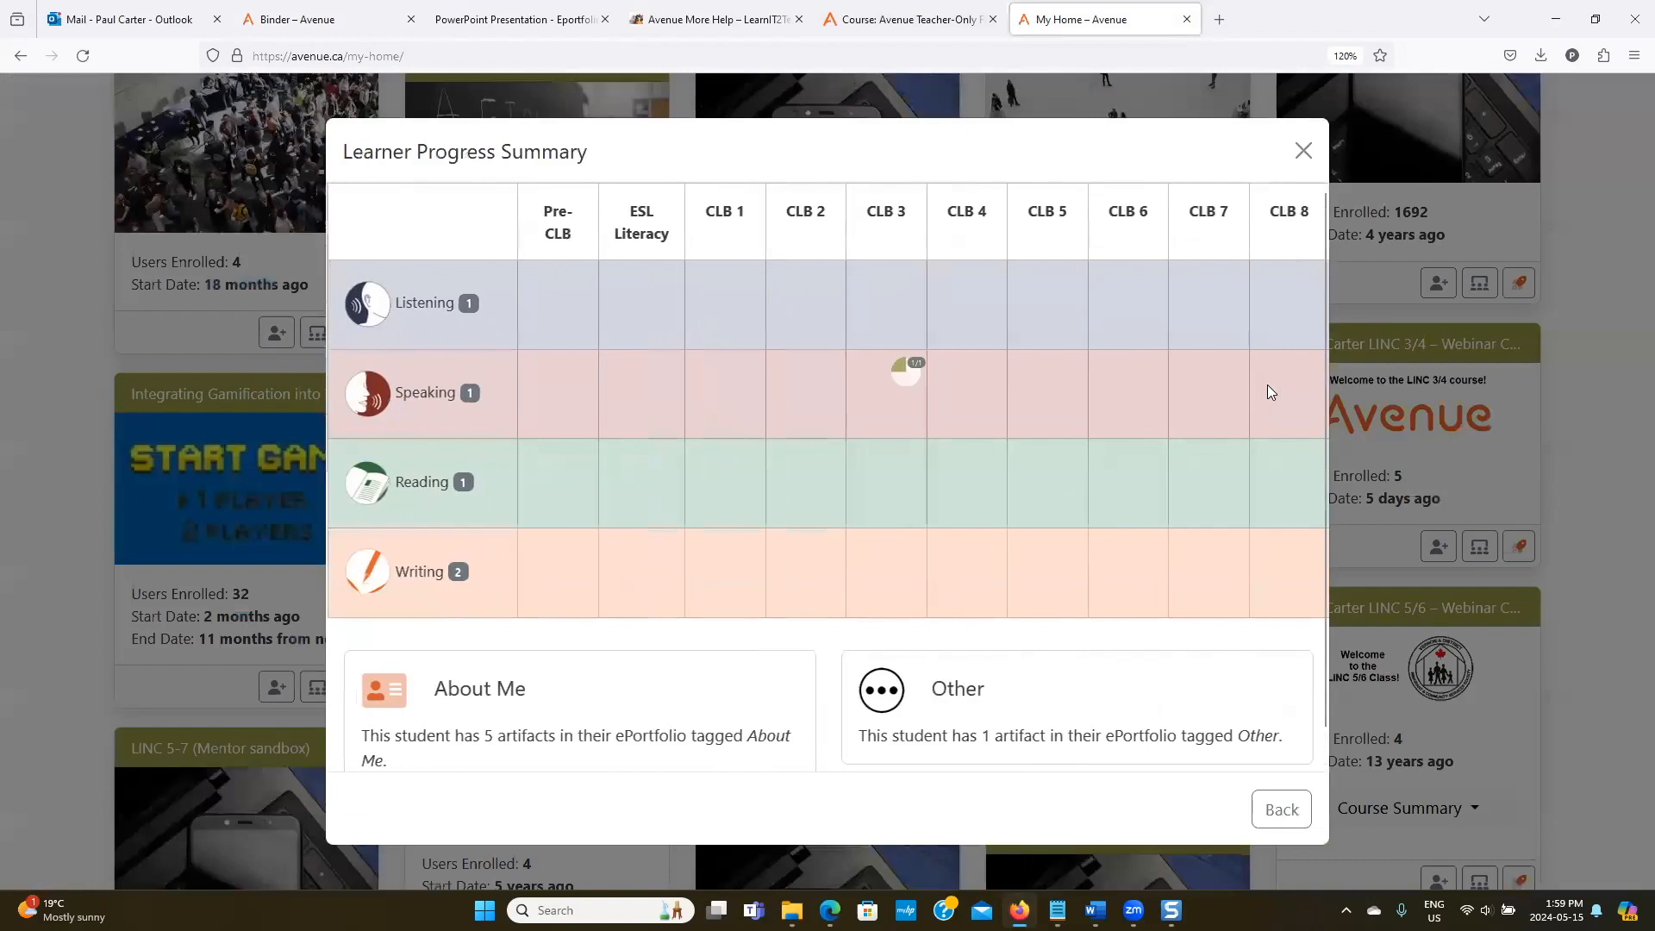
mouse_move(898, 376)
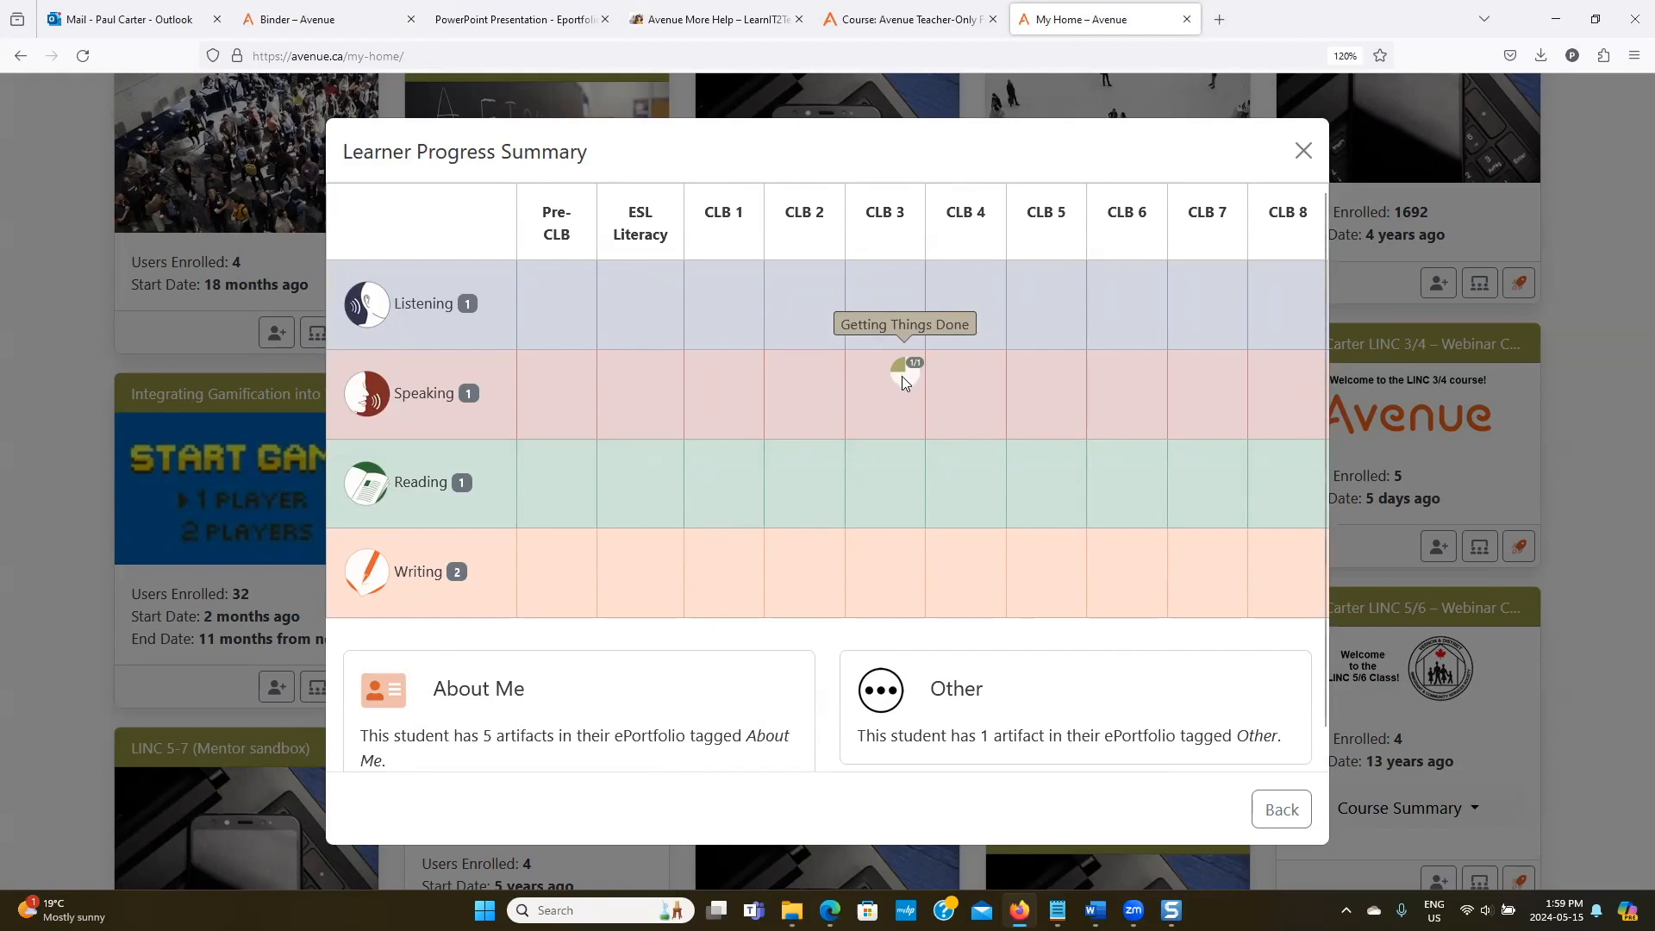
Open the "Autobiography: Your Story" artifact in the teacher's Binder and review its teacher feedback and rubric.
click(302, 16)
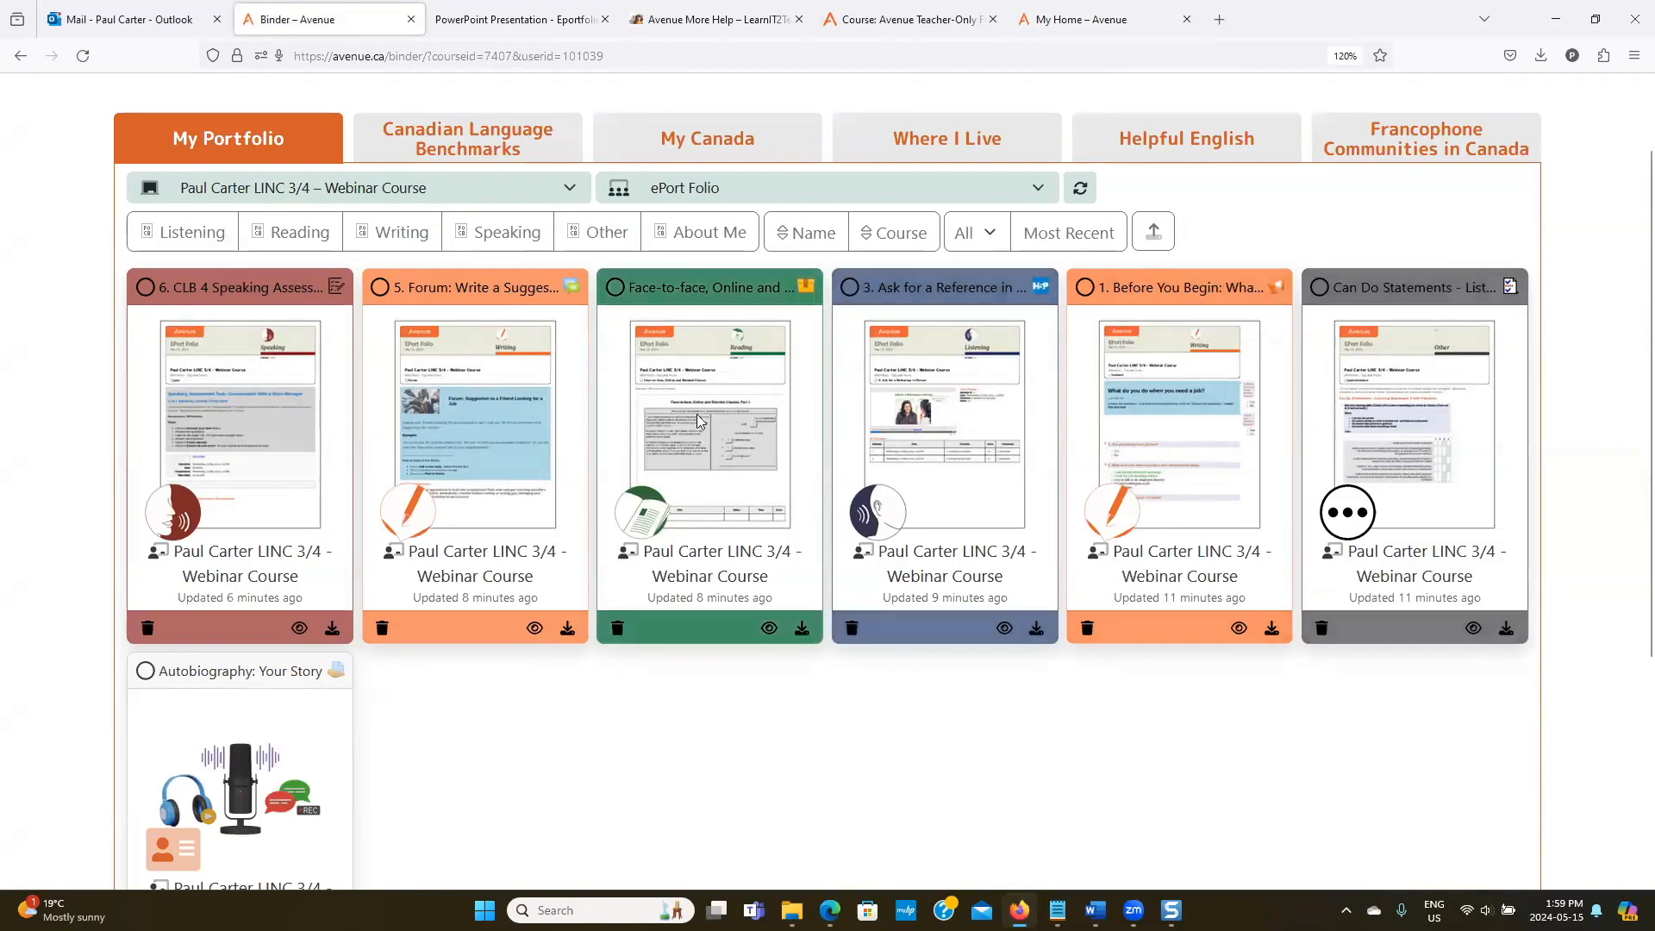
scroll(523, 431, down, 5)
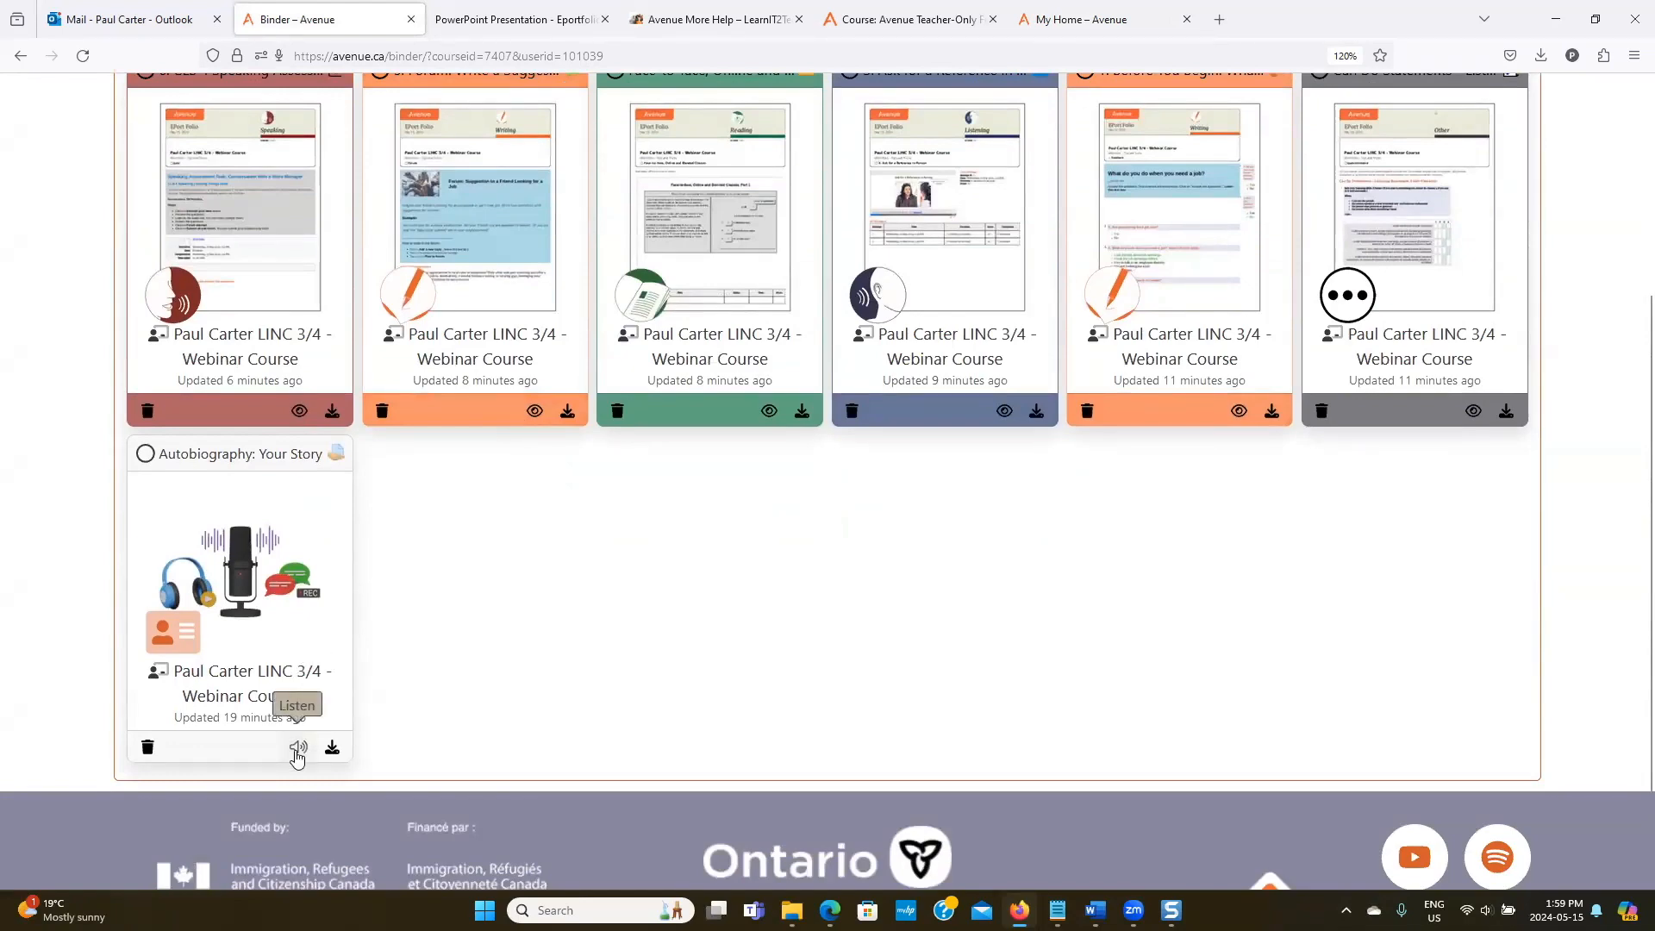
click(296, 756)
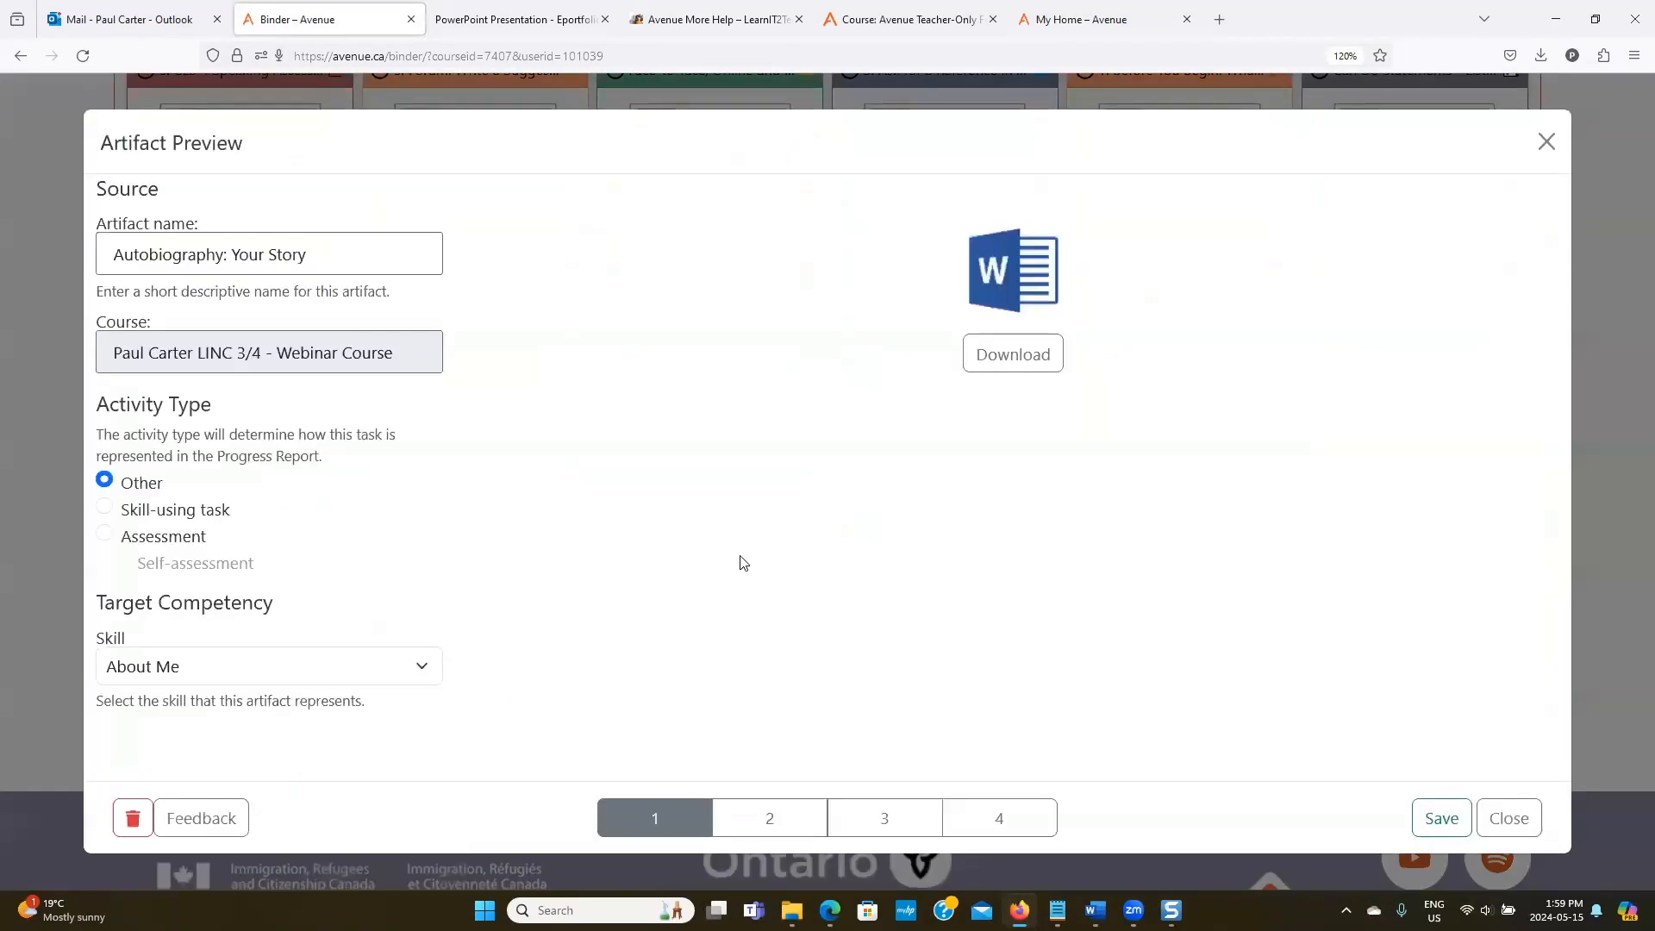
click(222, 818)
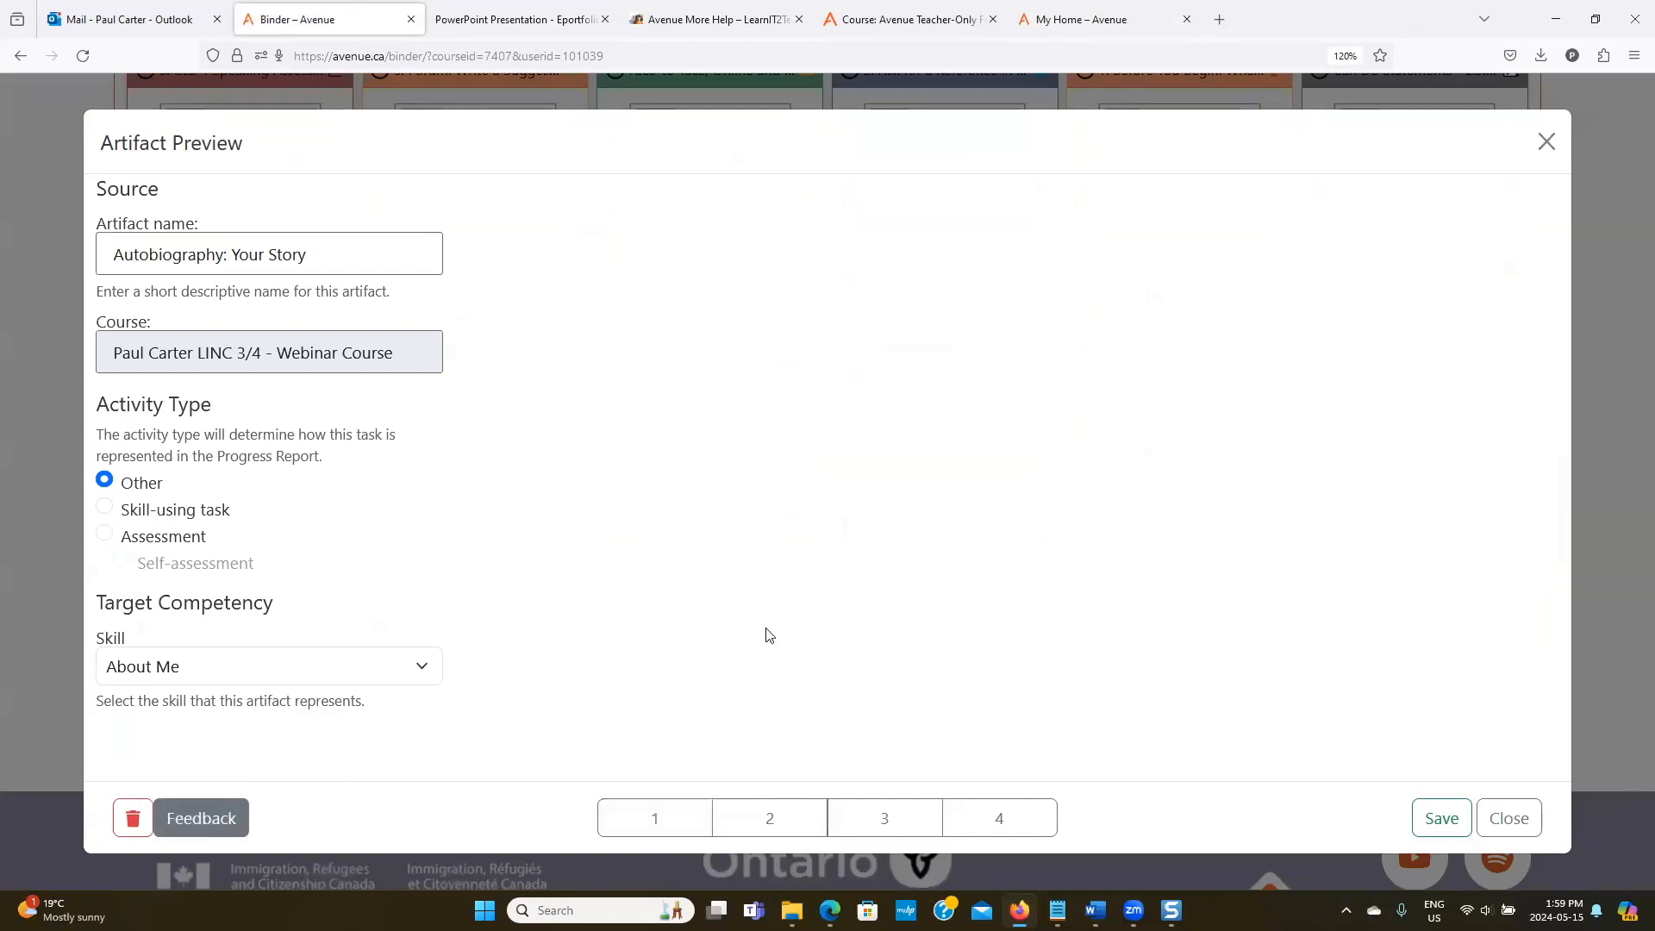
scroll(862, 543, down, 15)
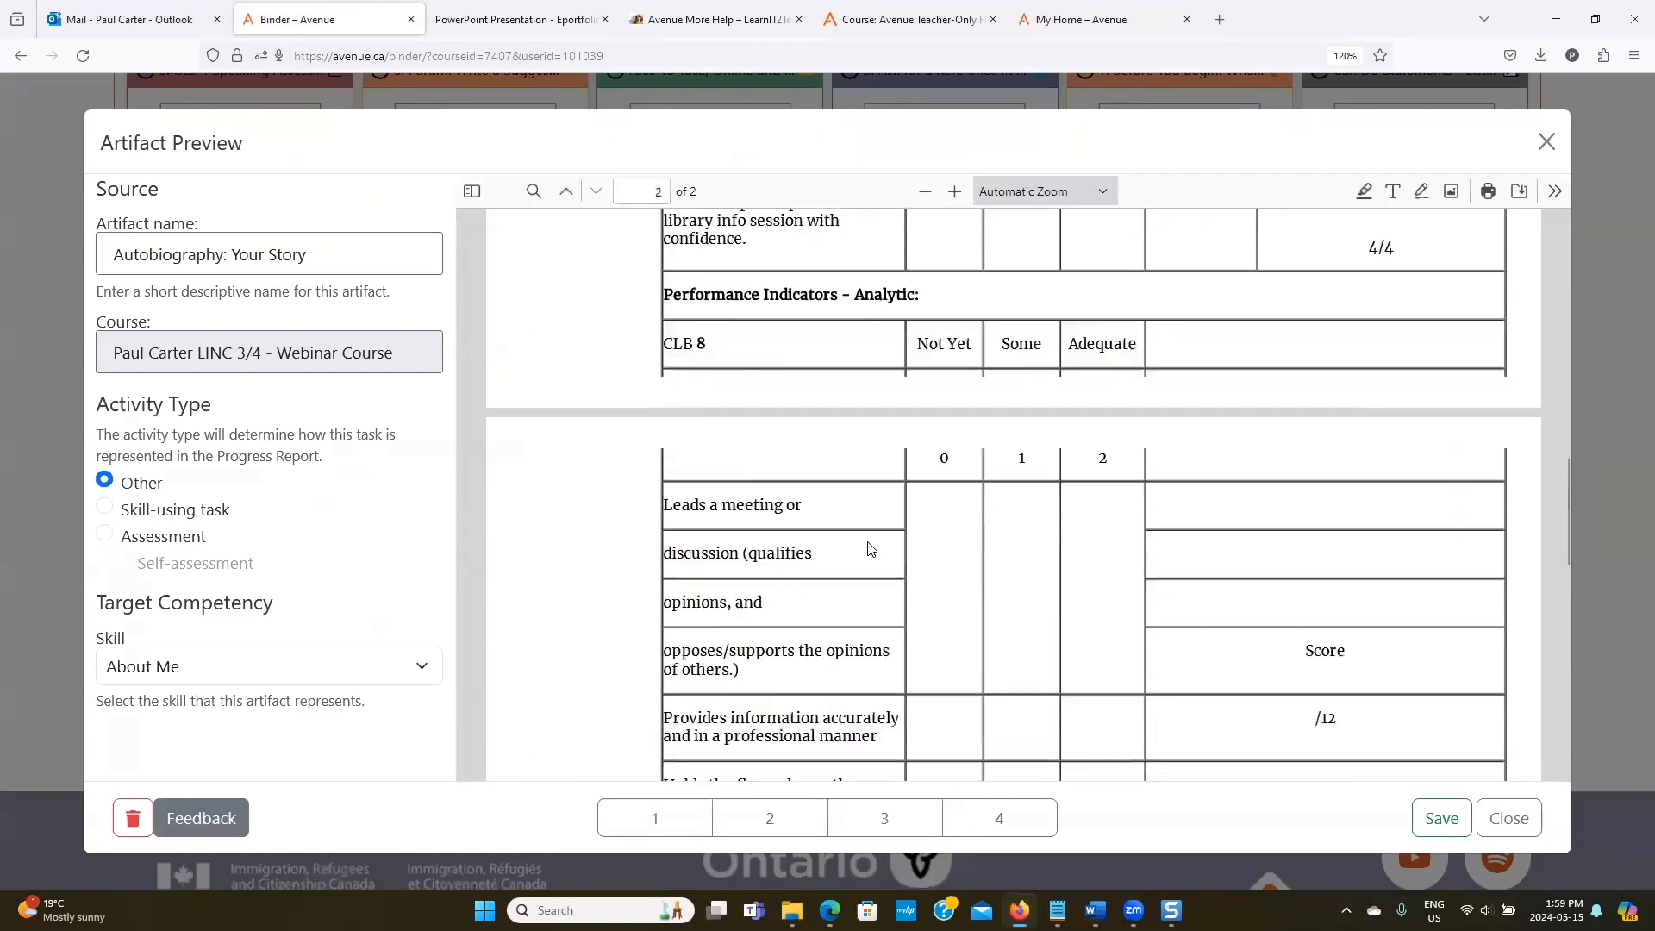
scroll(869, 548, down, 5)
scroll(869, 548, up, 15)
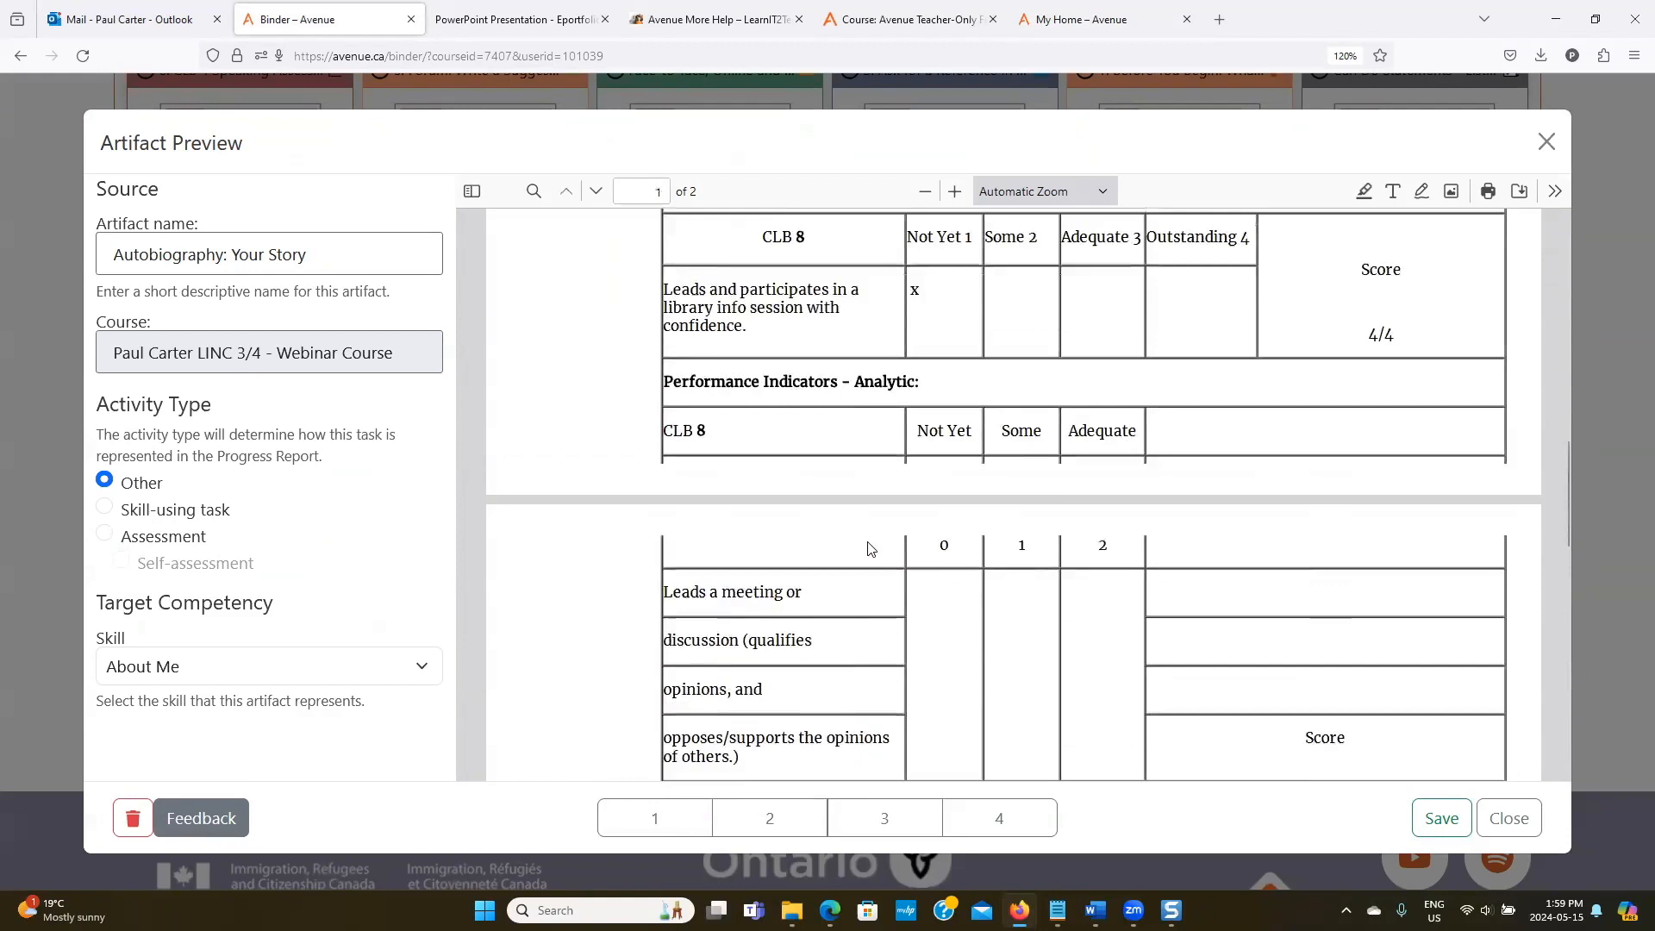
scroll(871, 548, up, 1)
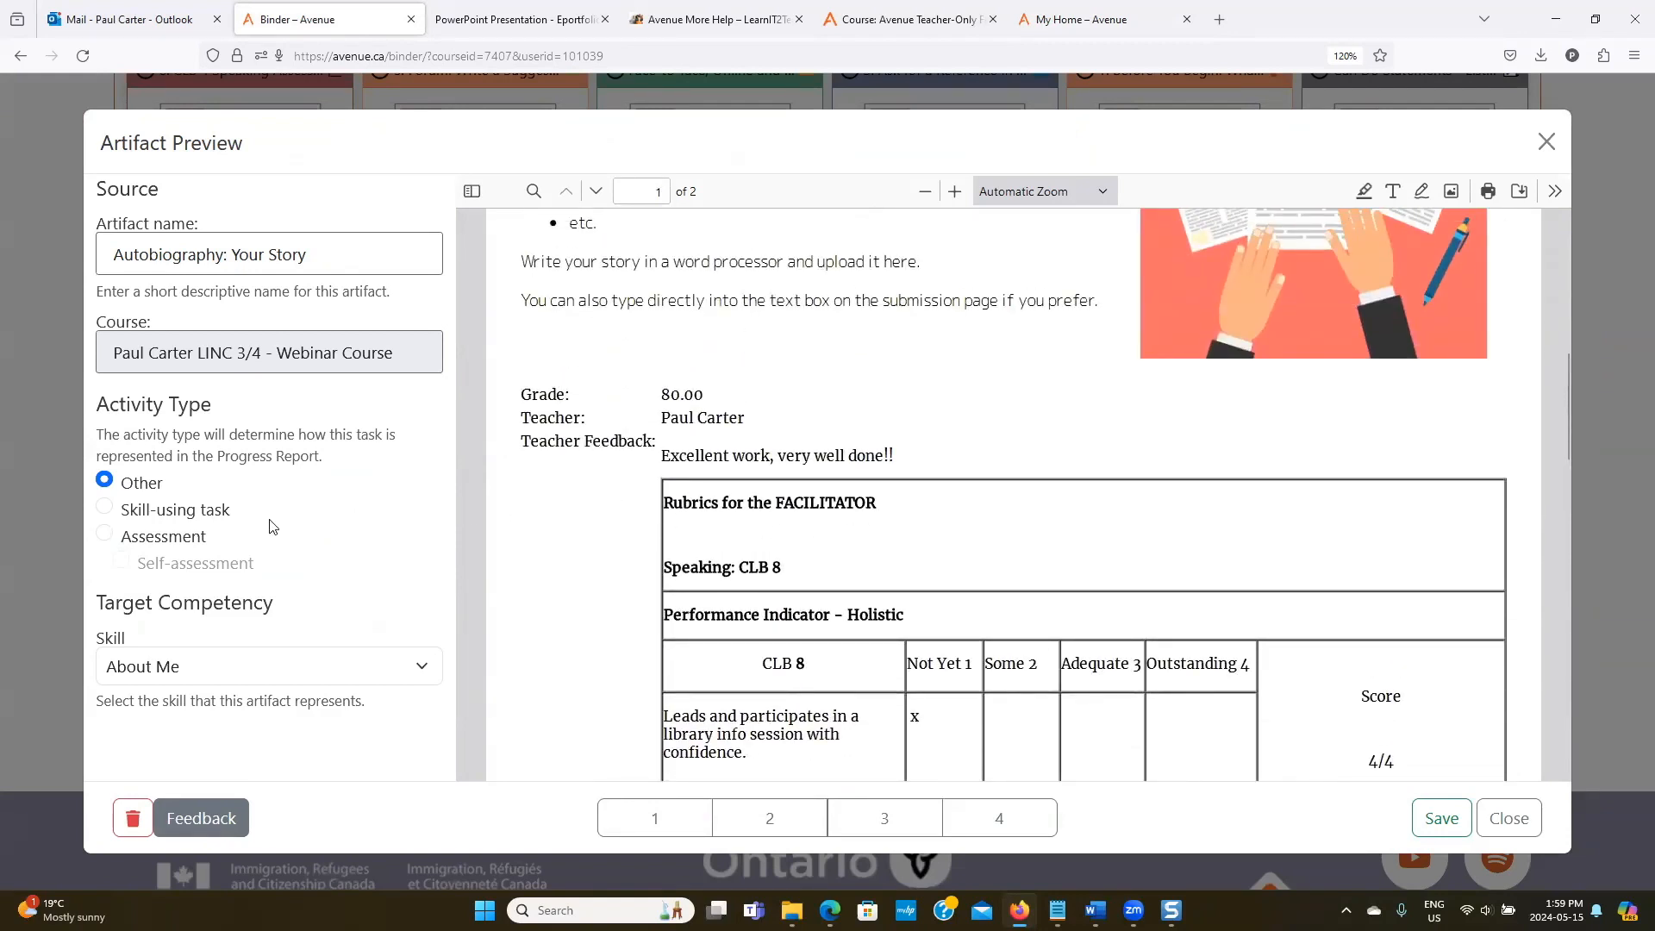
Set the autobiography artifact's activity type to Assessment and its level to CLB 3.
click(105, 537)
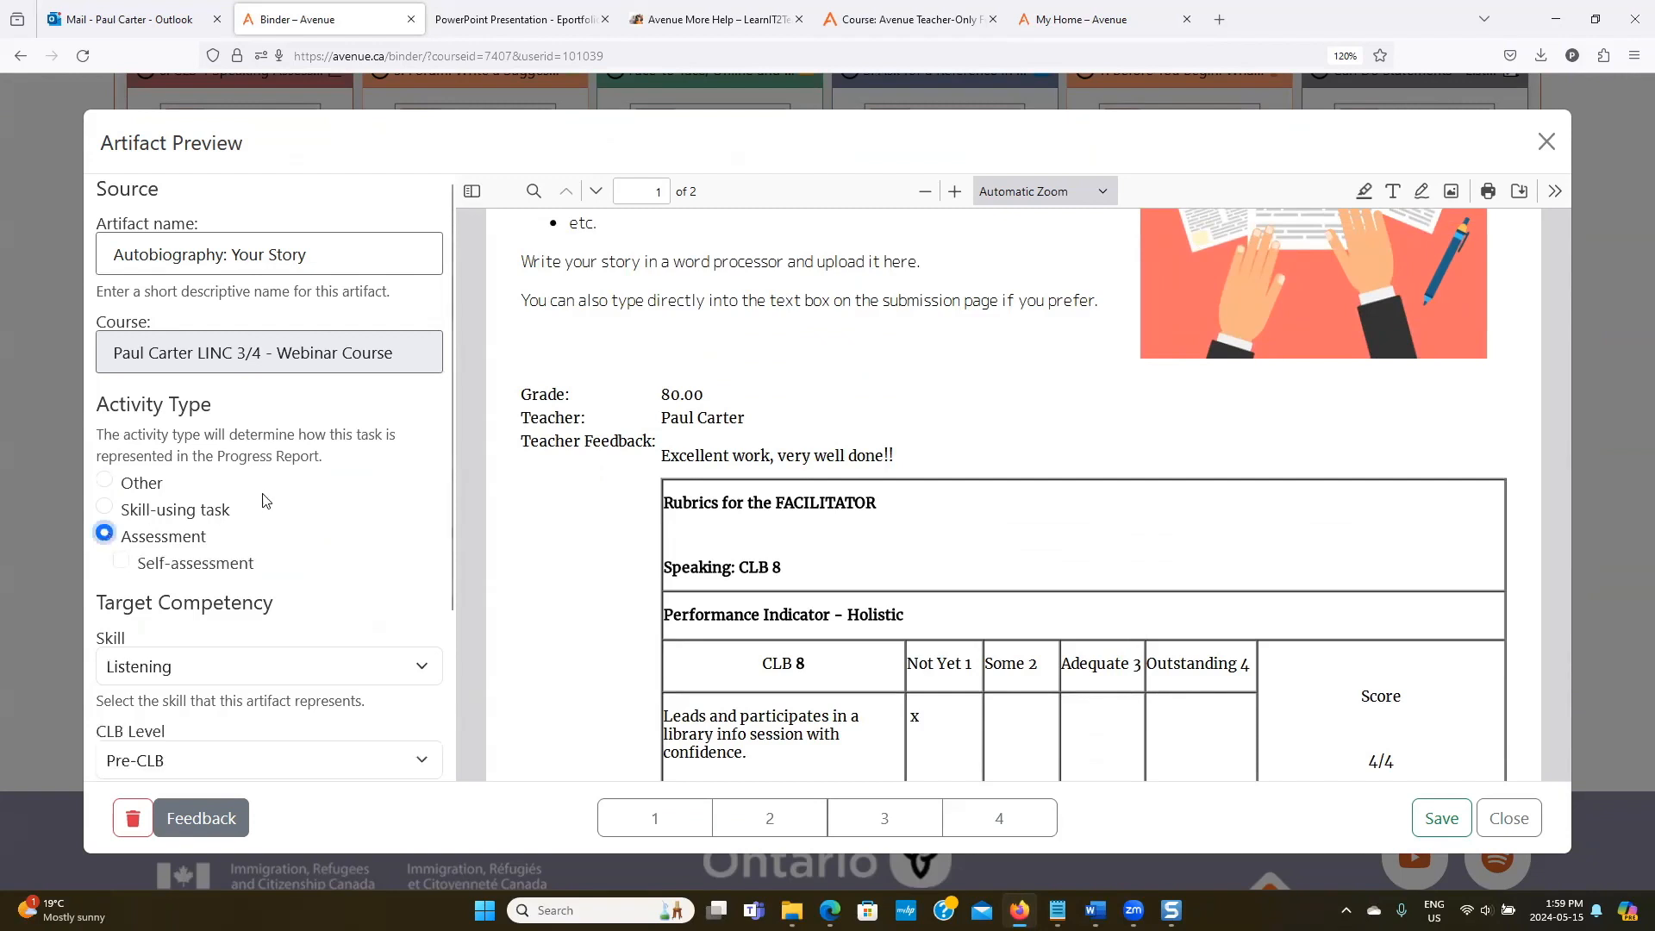
scroll(266, 500, down, 3)
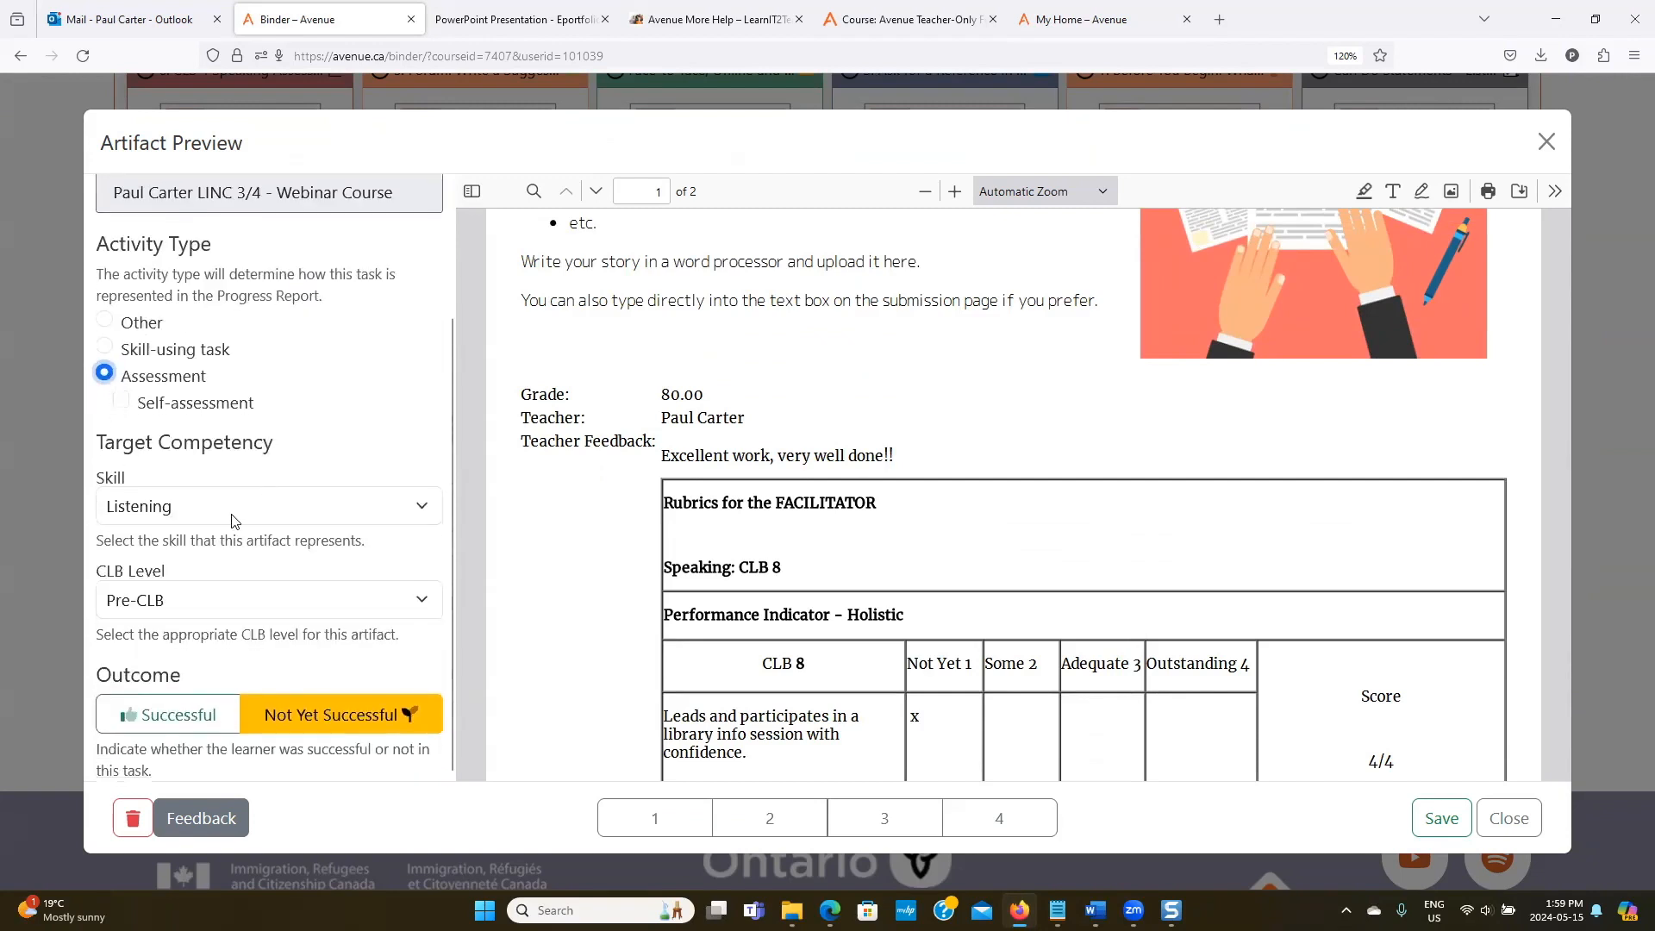
click(229, 587)
key(Escape)
click(161, 405)
Assign the Can Do statement "Follow 2- to 4-step common instructions and directions", mark the autobiography Not Yet Successful, and save it.
scroll(251, 454, down, 3)
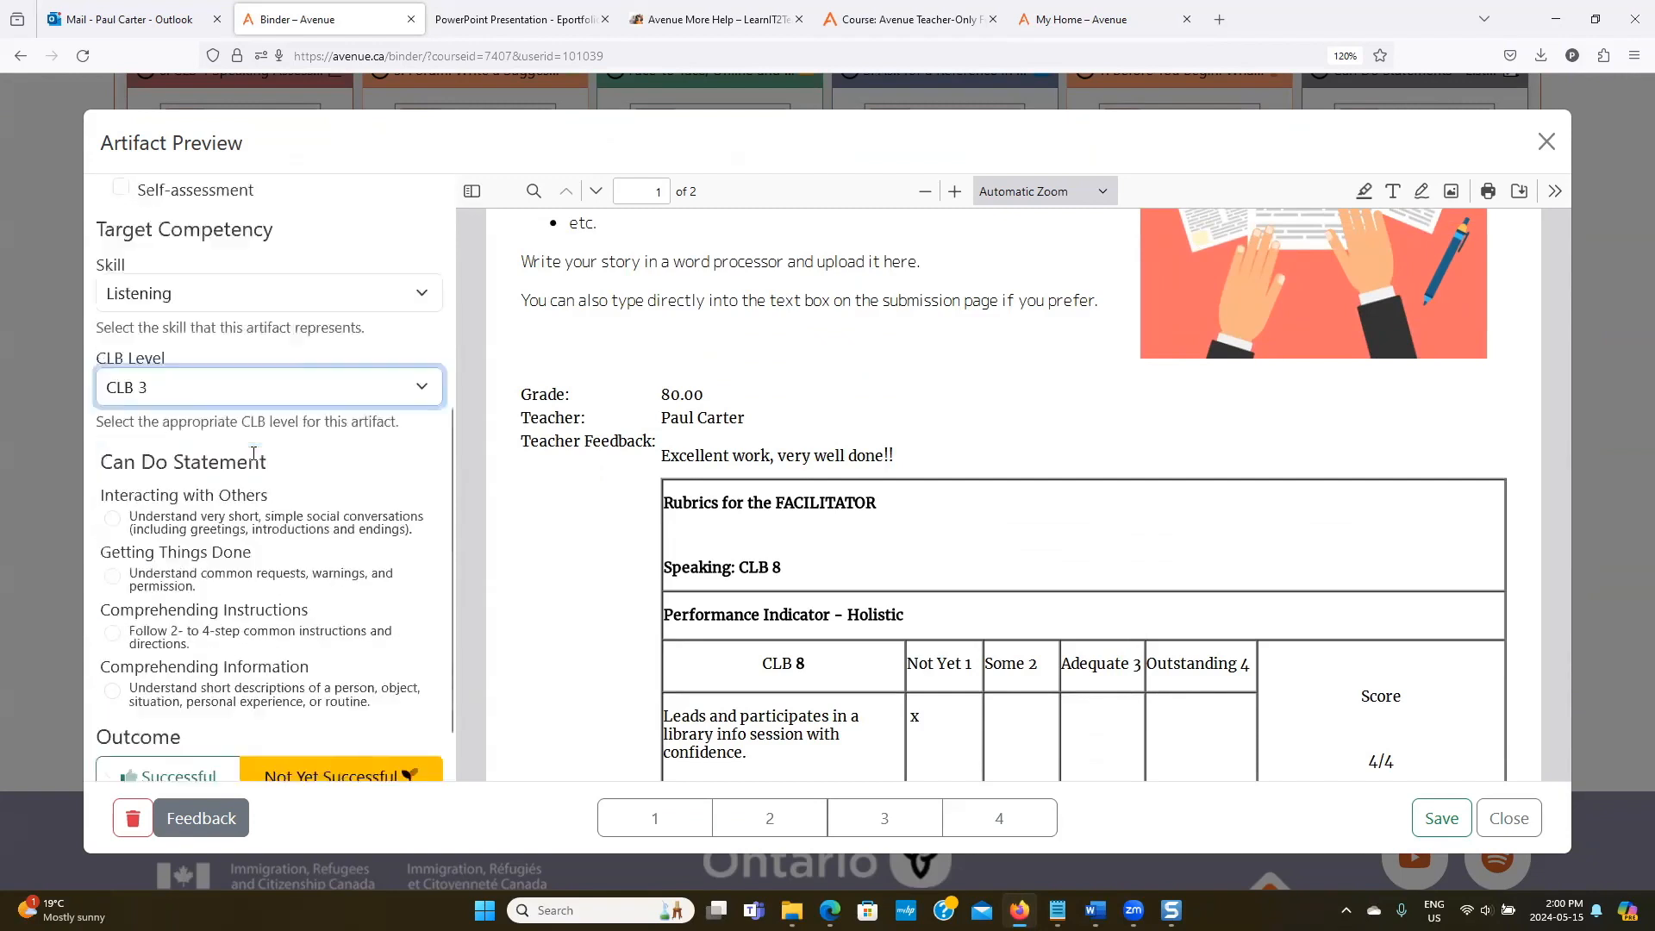
click(112, 573)
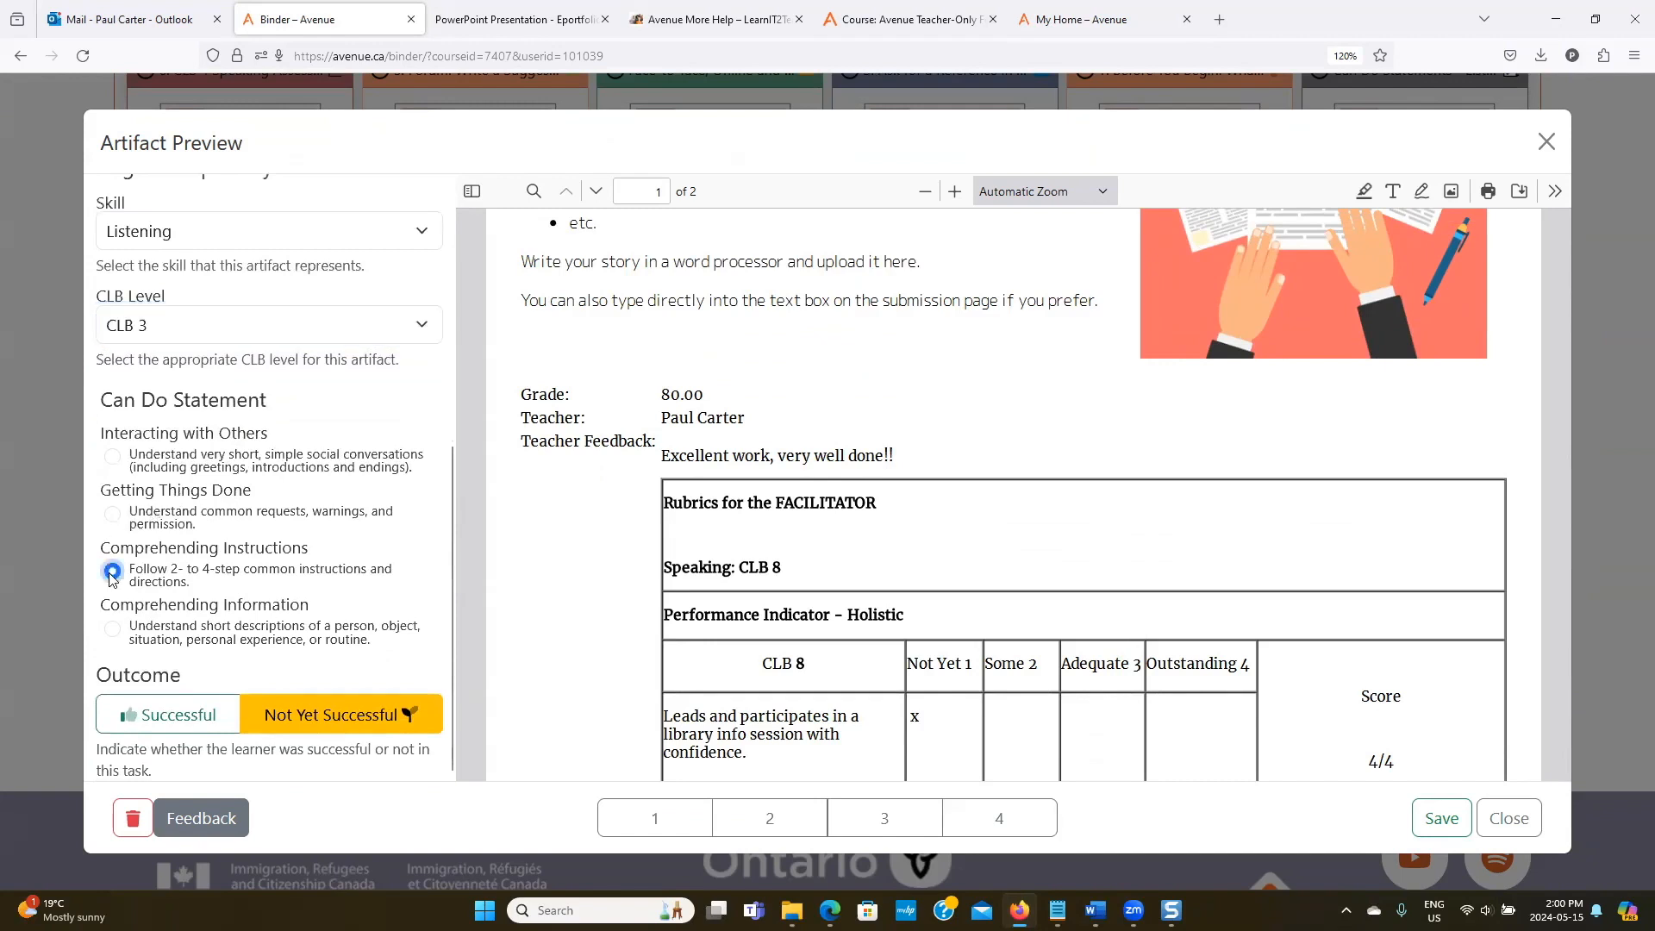
click(293, 727)
click(1445, 820)
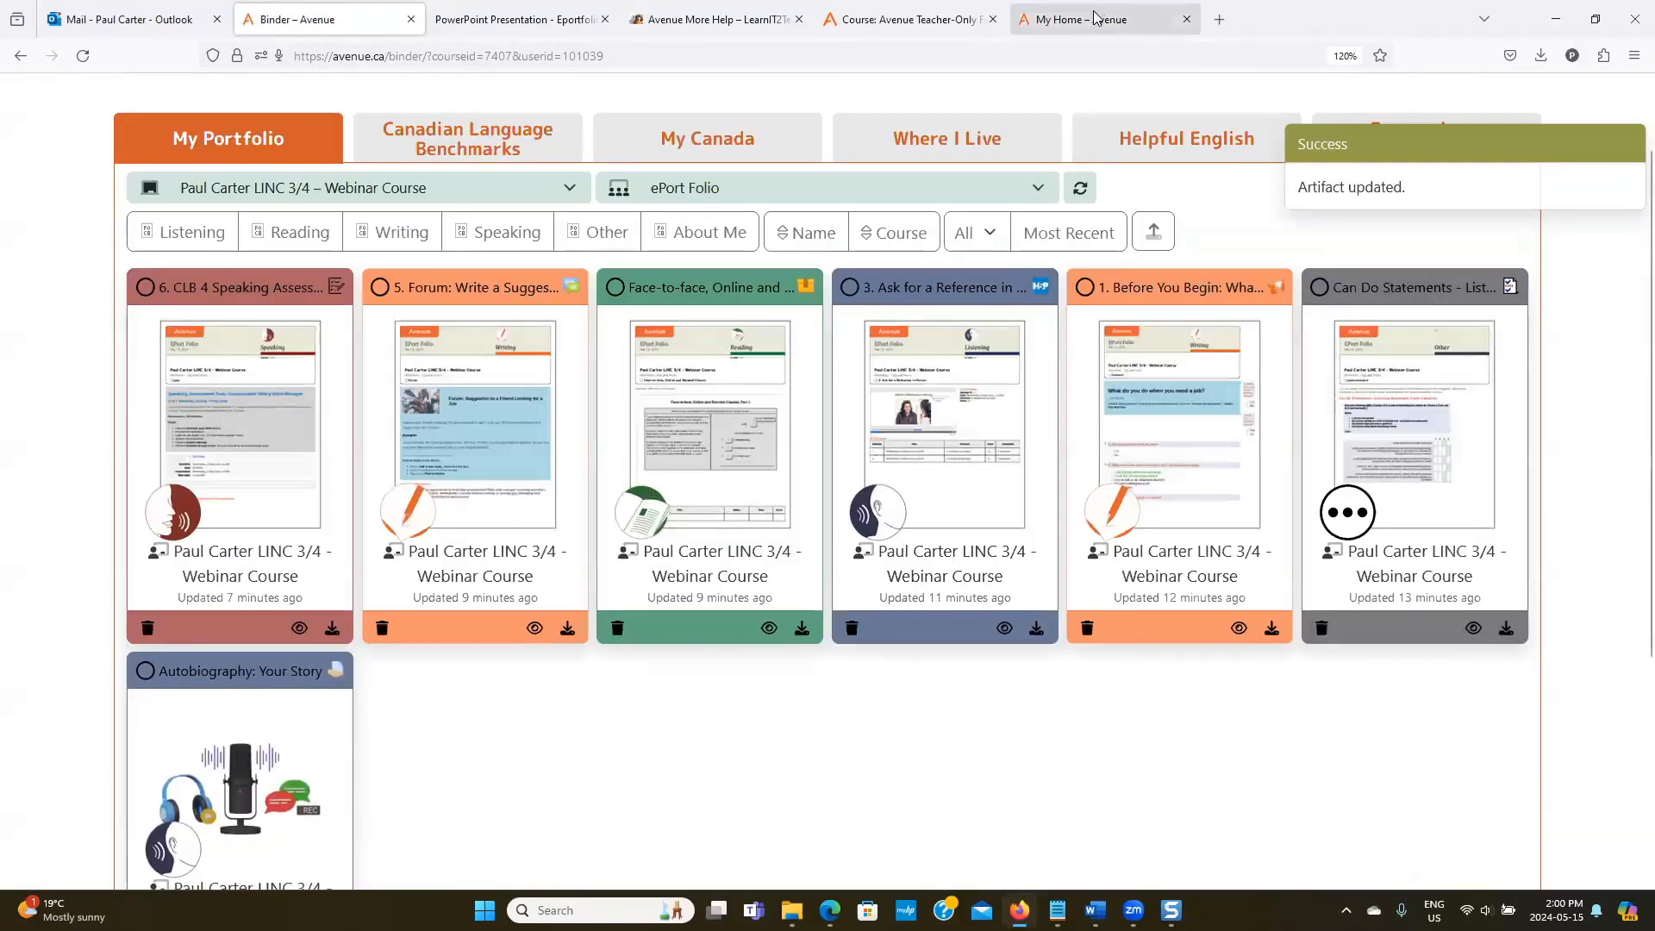
Reload My Home, reopen the LINC 3/4 Webinar Course class register, and check the third learner's progress summary for CLB 3 Listening.
click(1095, 17)
click(1303, 152)
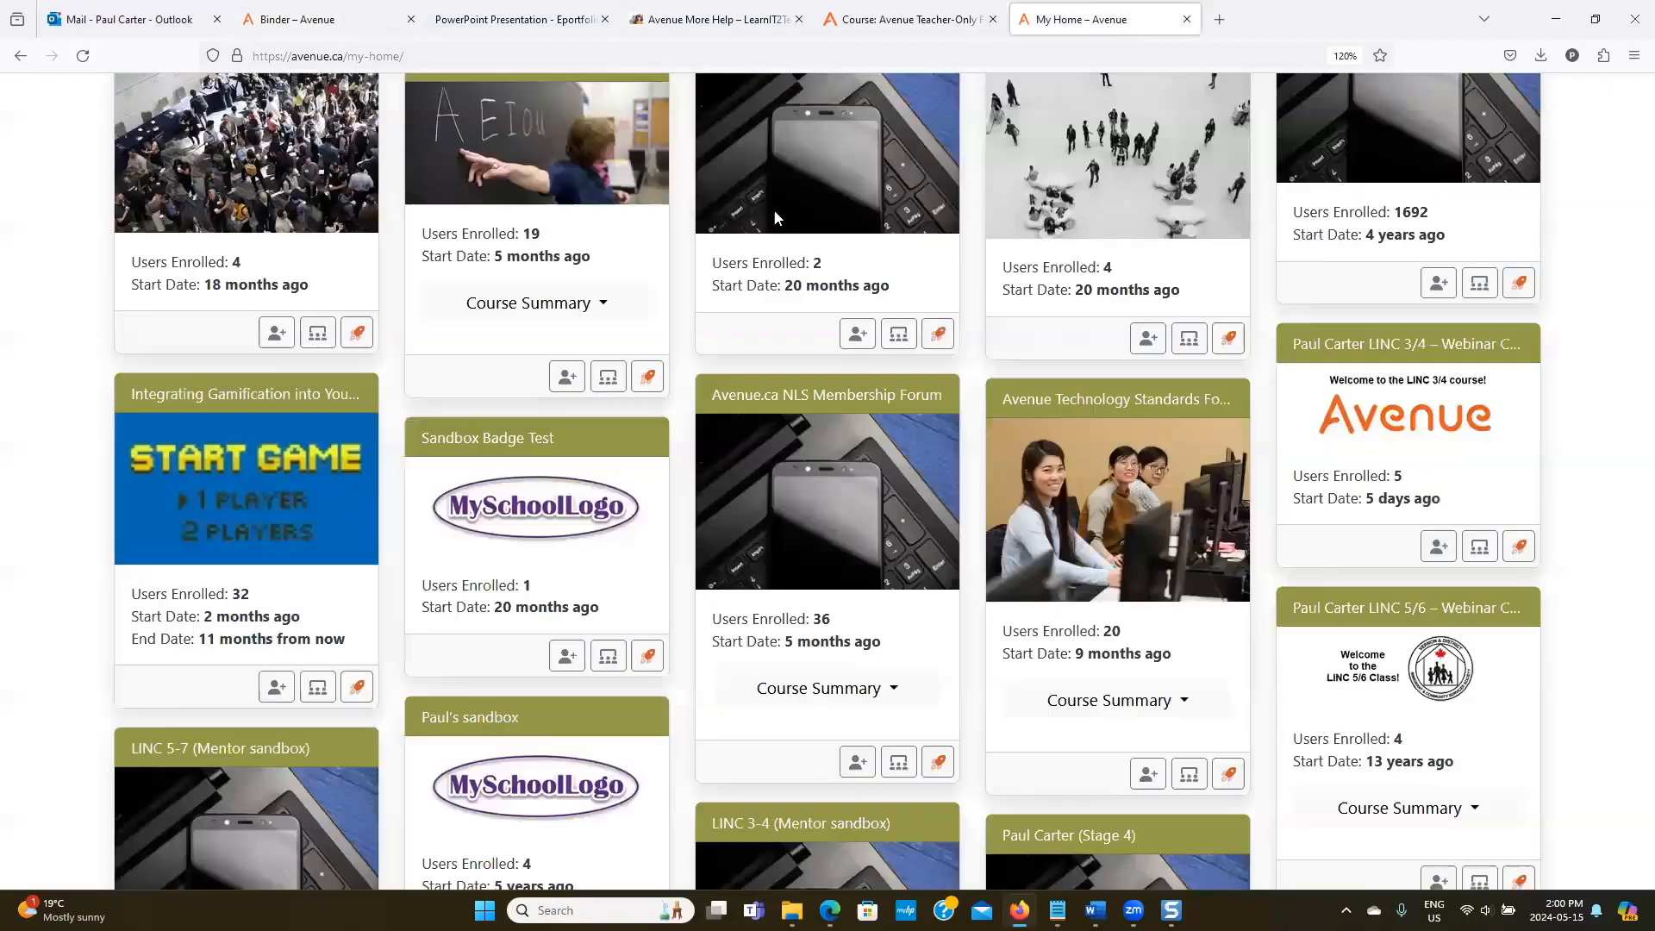
click(84, 56)
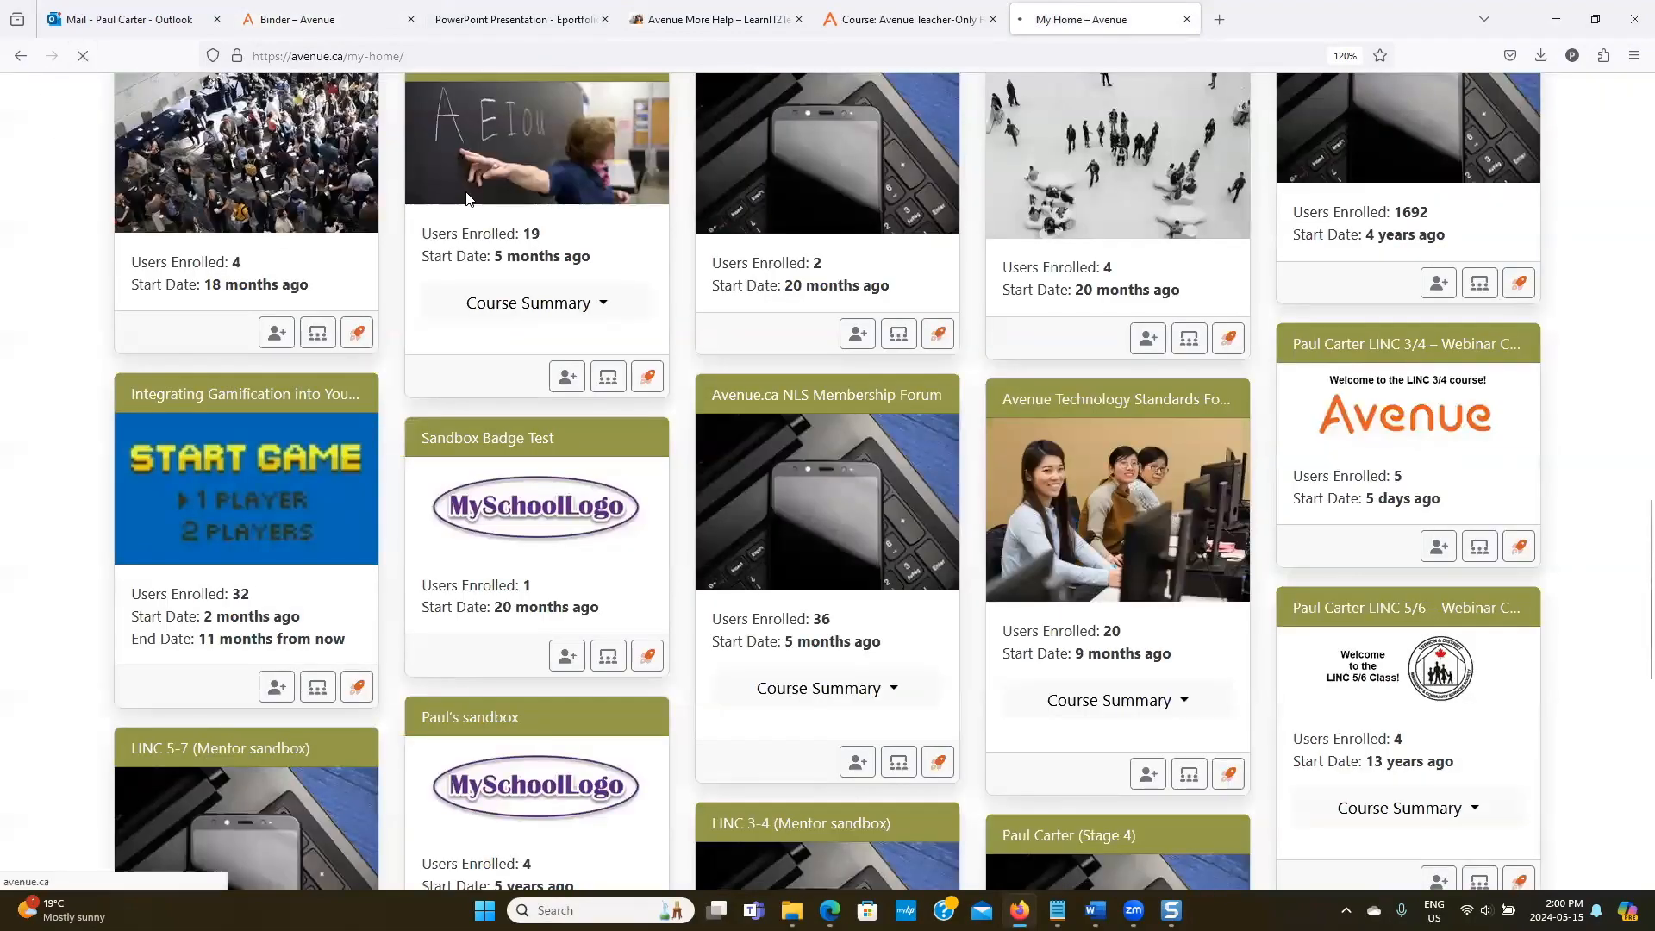
scroll(1250, 606, down, 20)
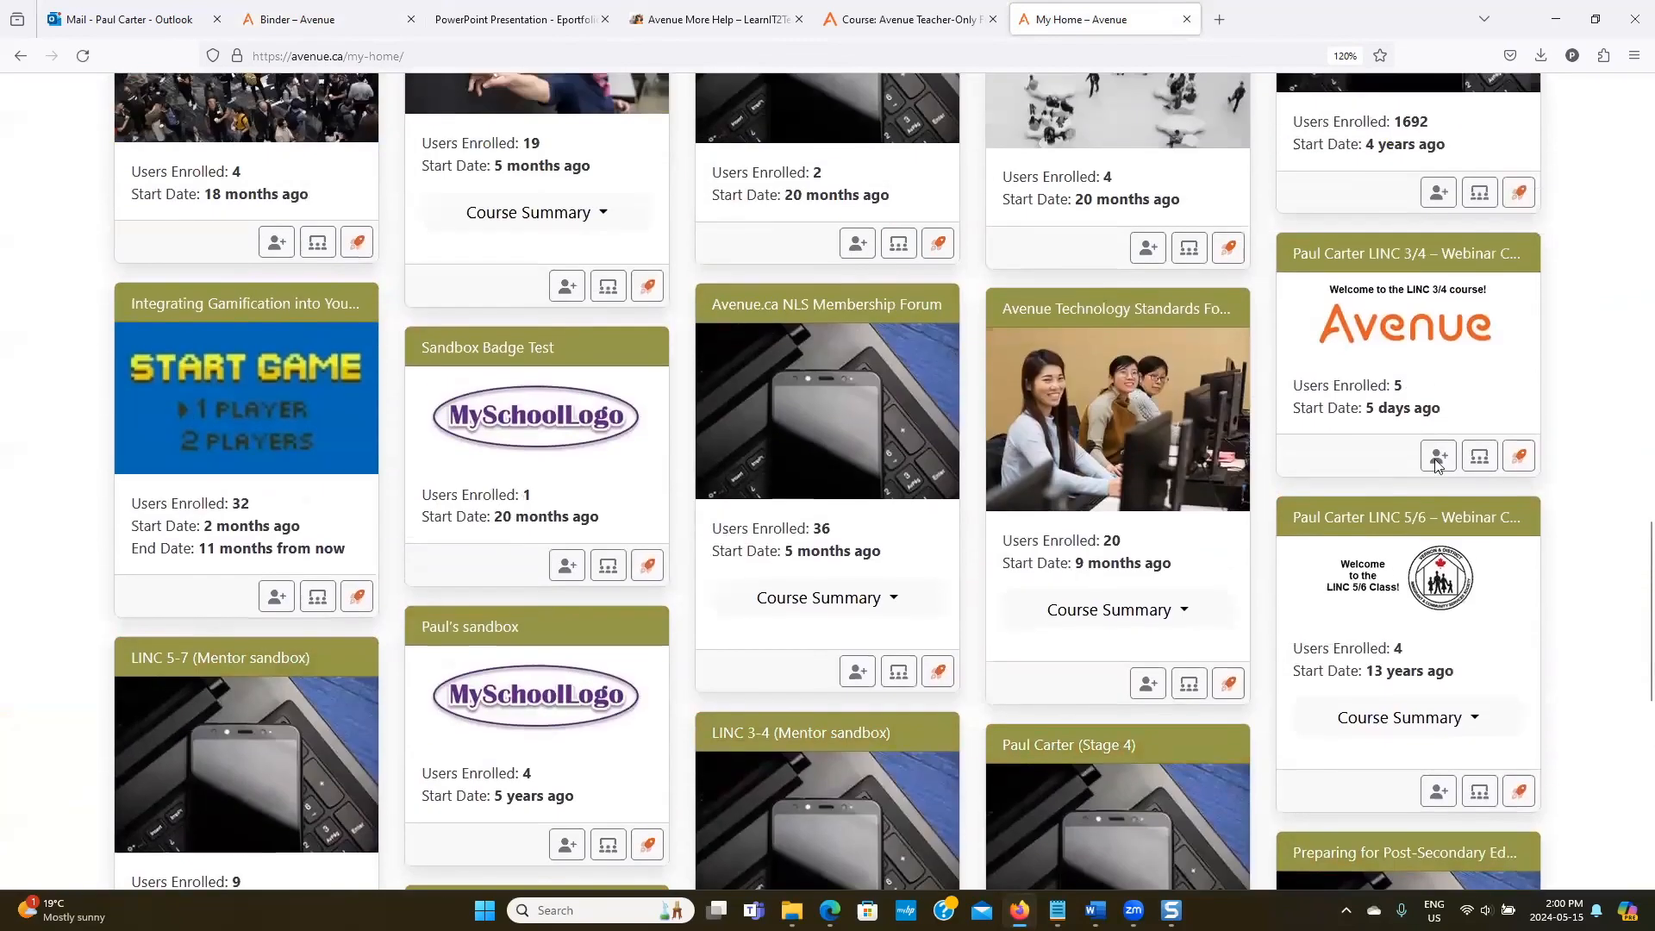
click(1478, 457)
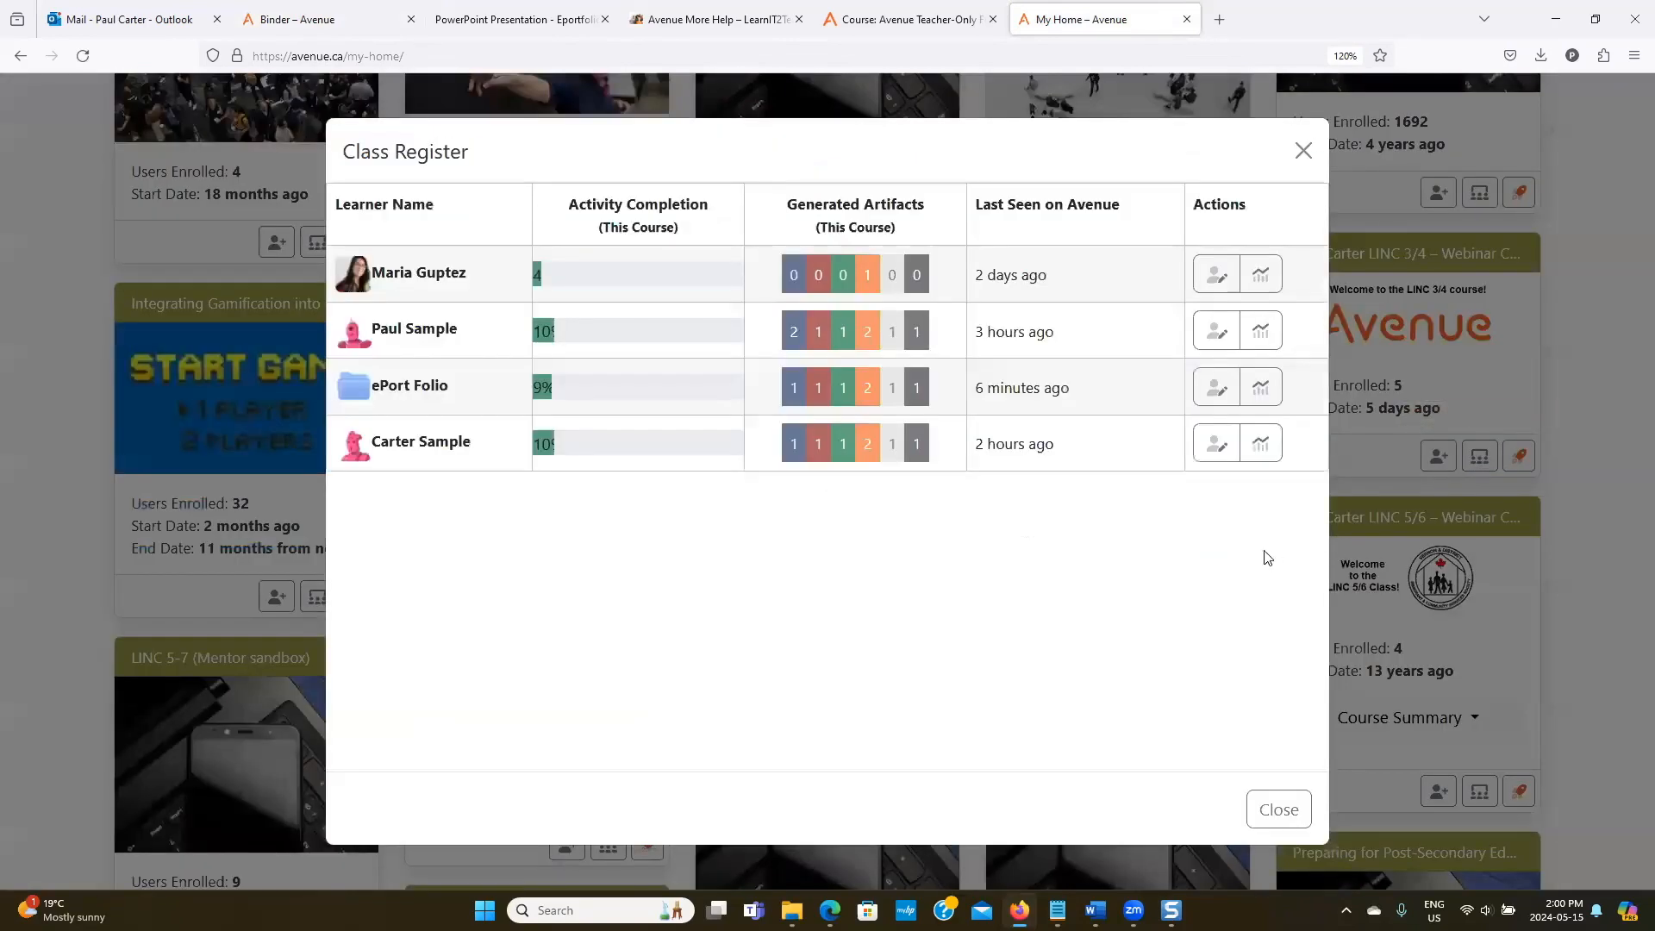
click(1267, 393)
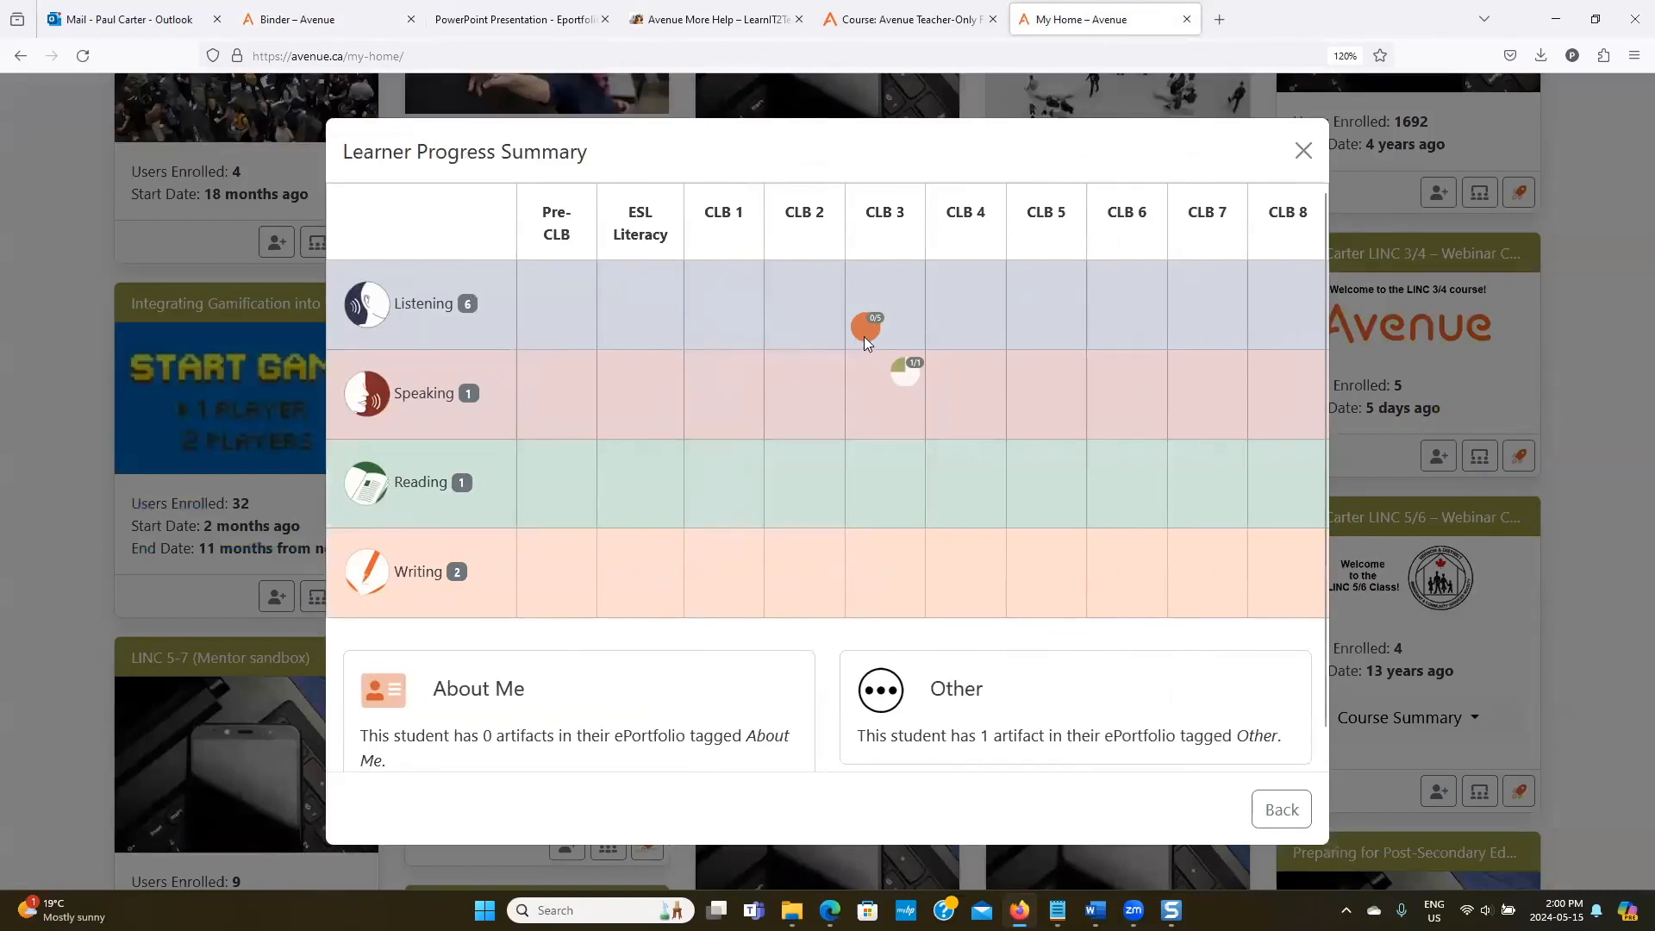
mouse_move(864, 335)
click(1293, 819)
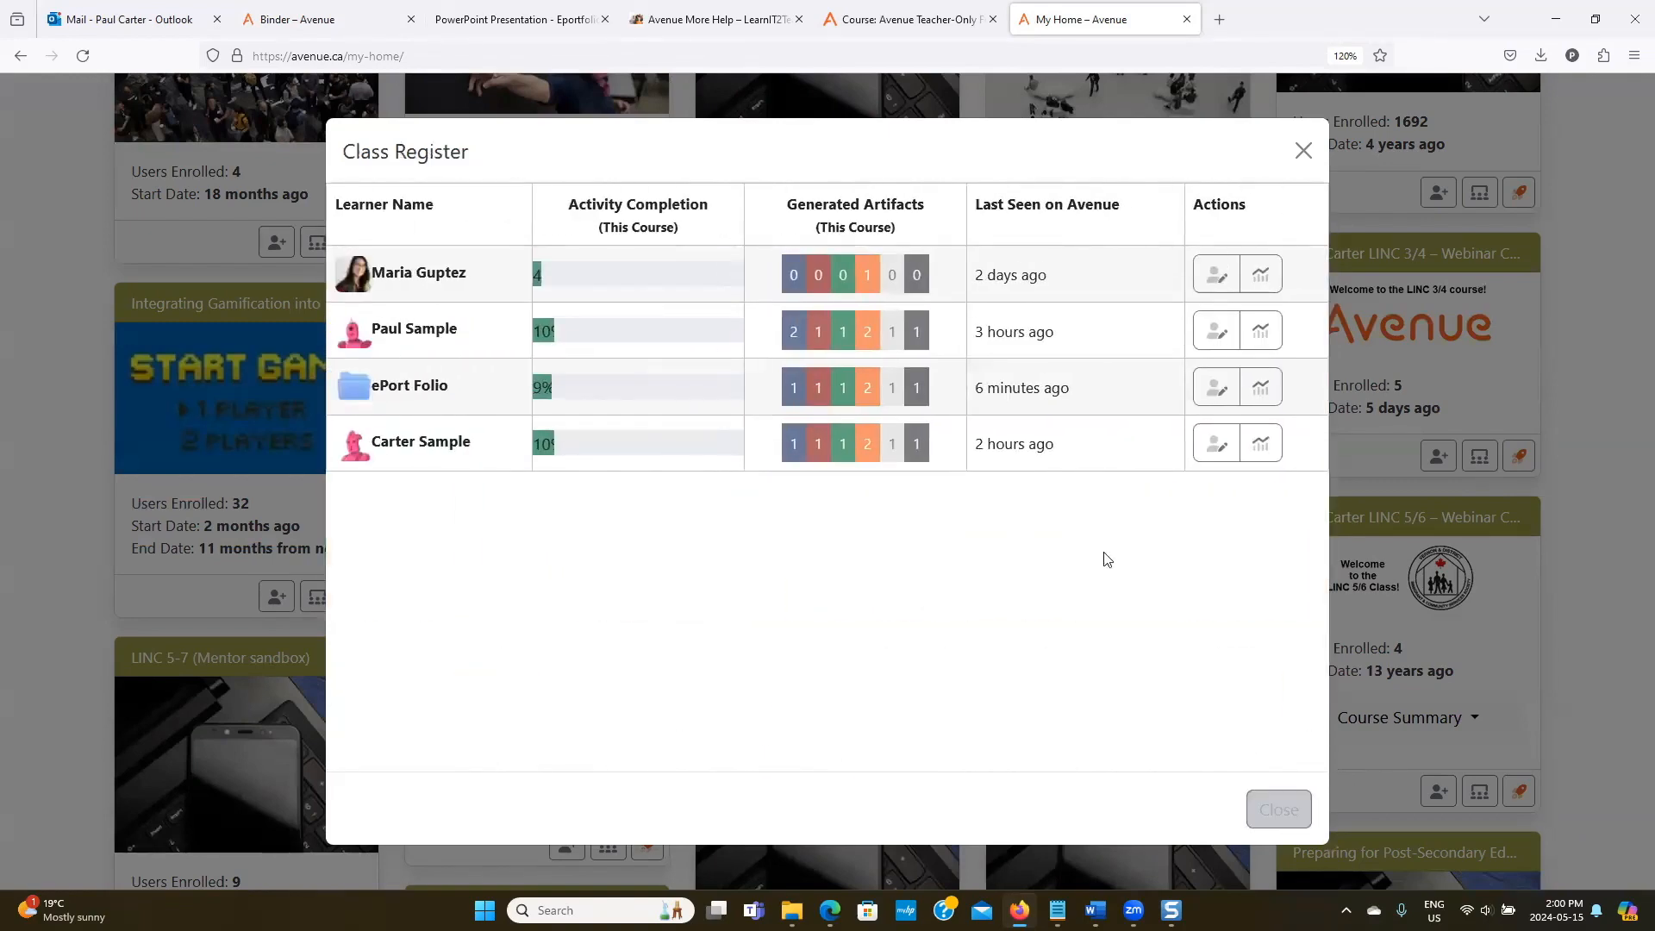
click(1276, 808)
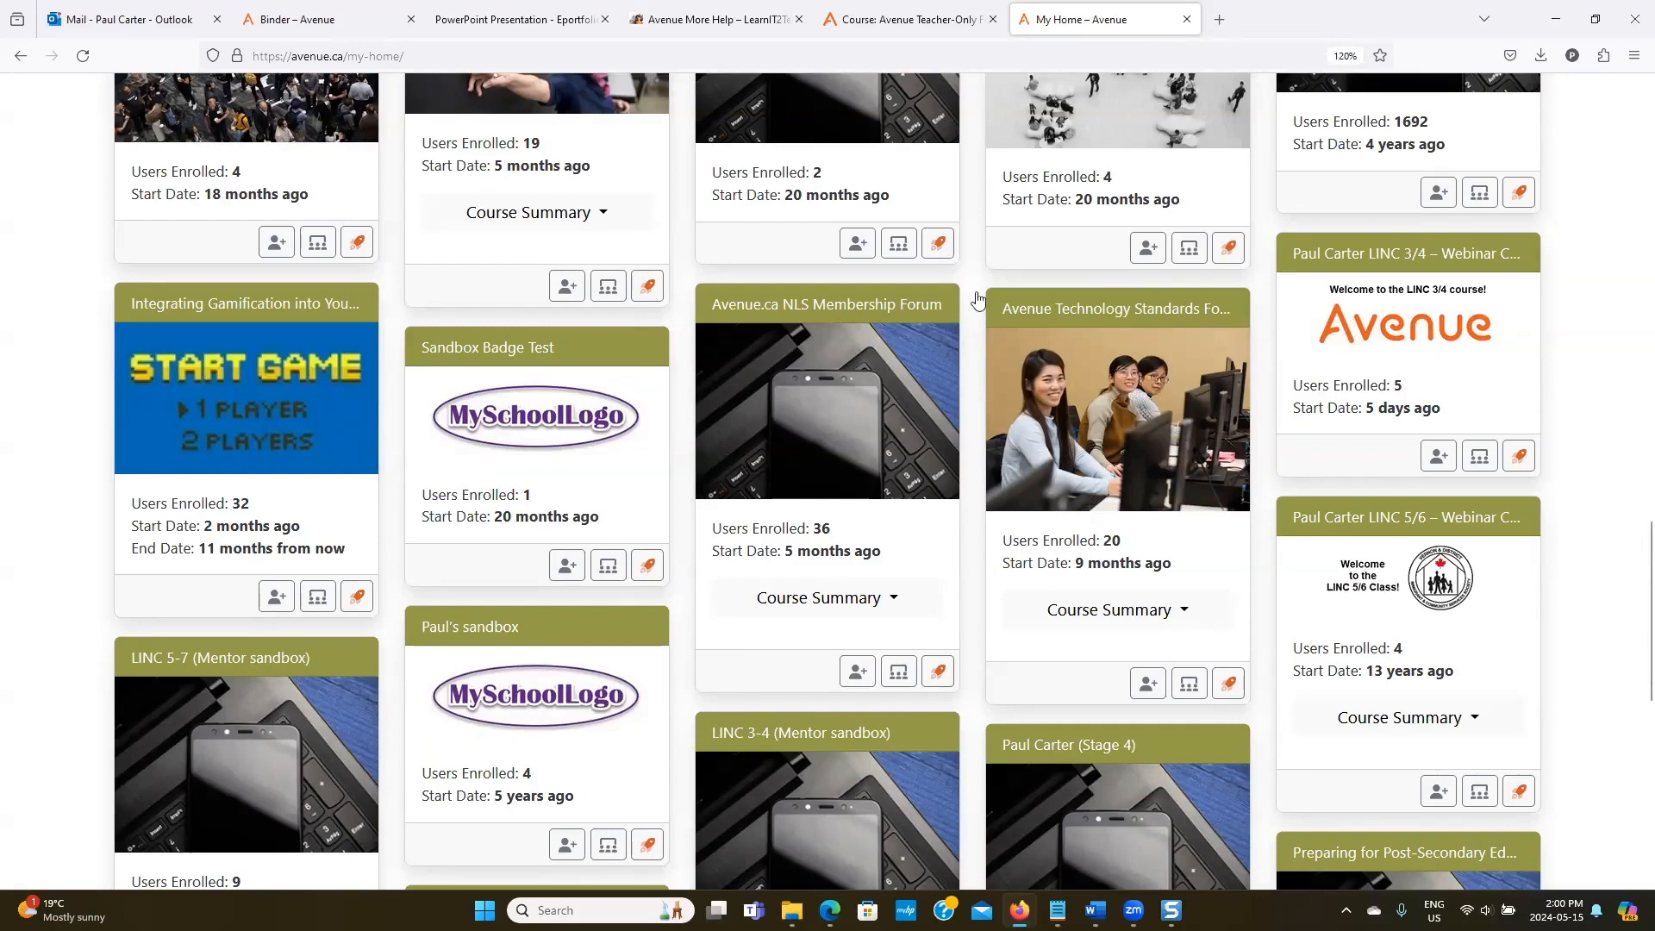
Start an upload in the learner's Binder, related to the artifact "6. CLB 4 Speaking Assessment Task: Conversation With a Store Manager".
click(326, 21)
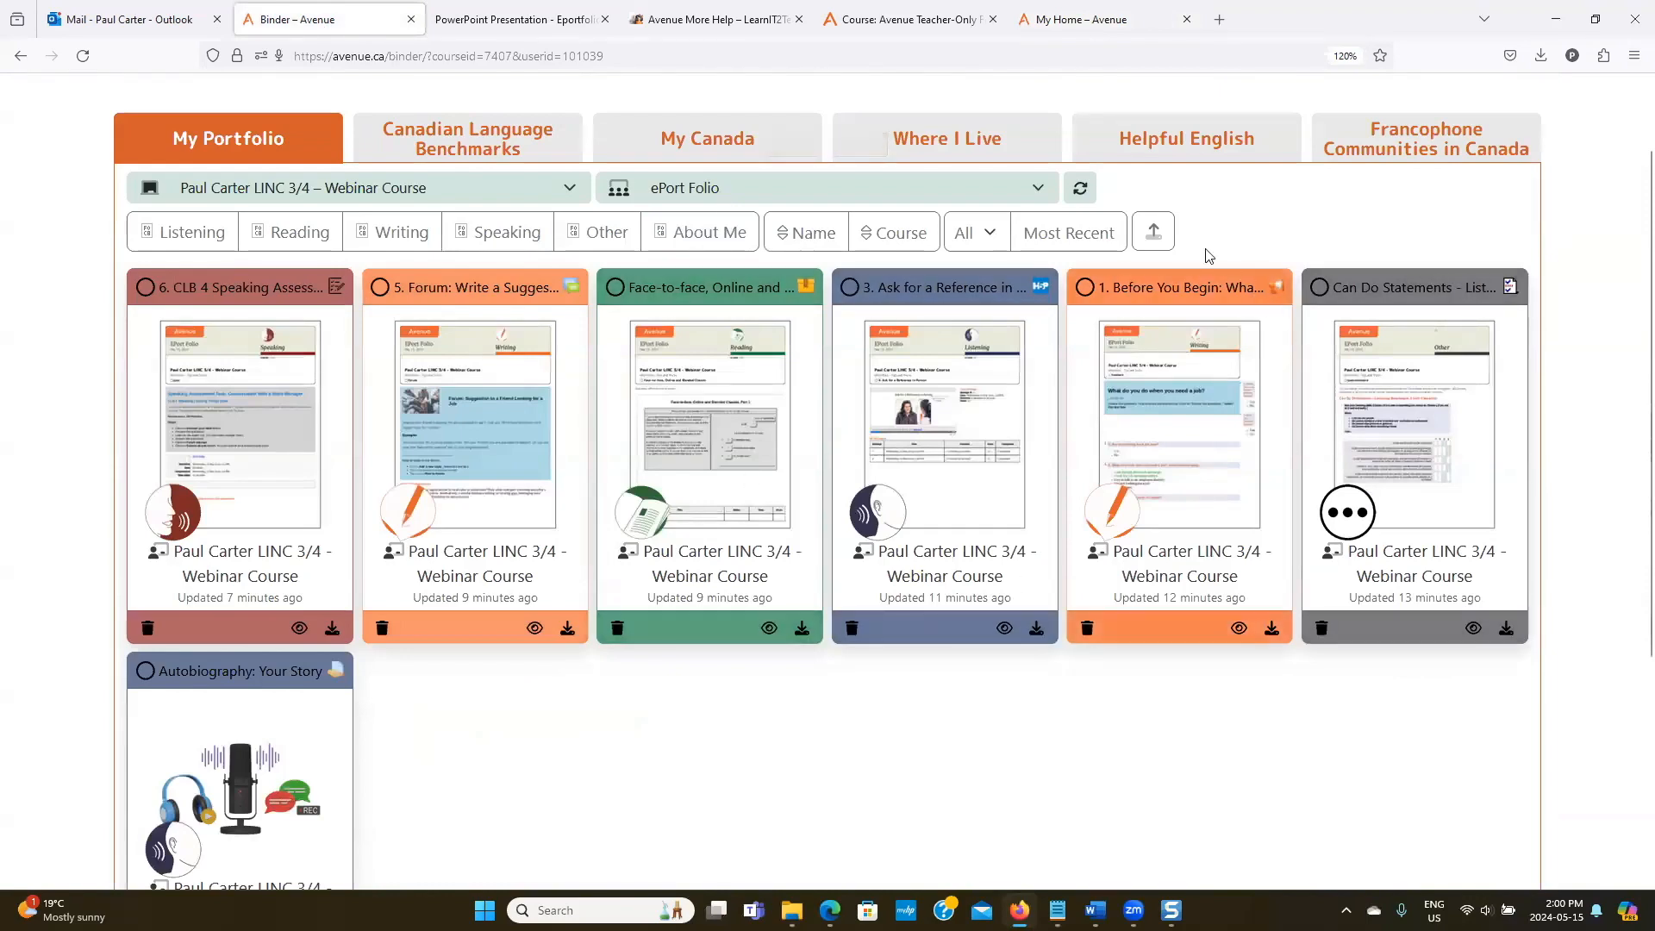
click(1163, 238)
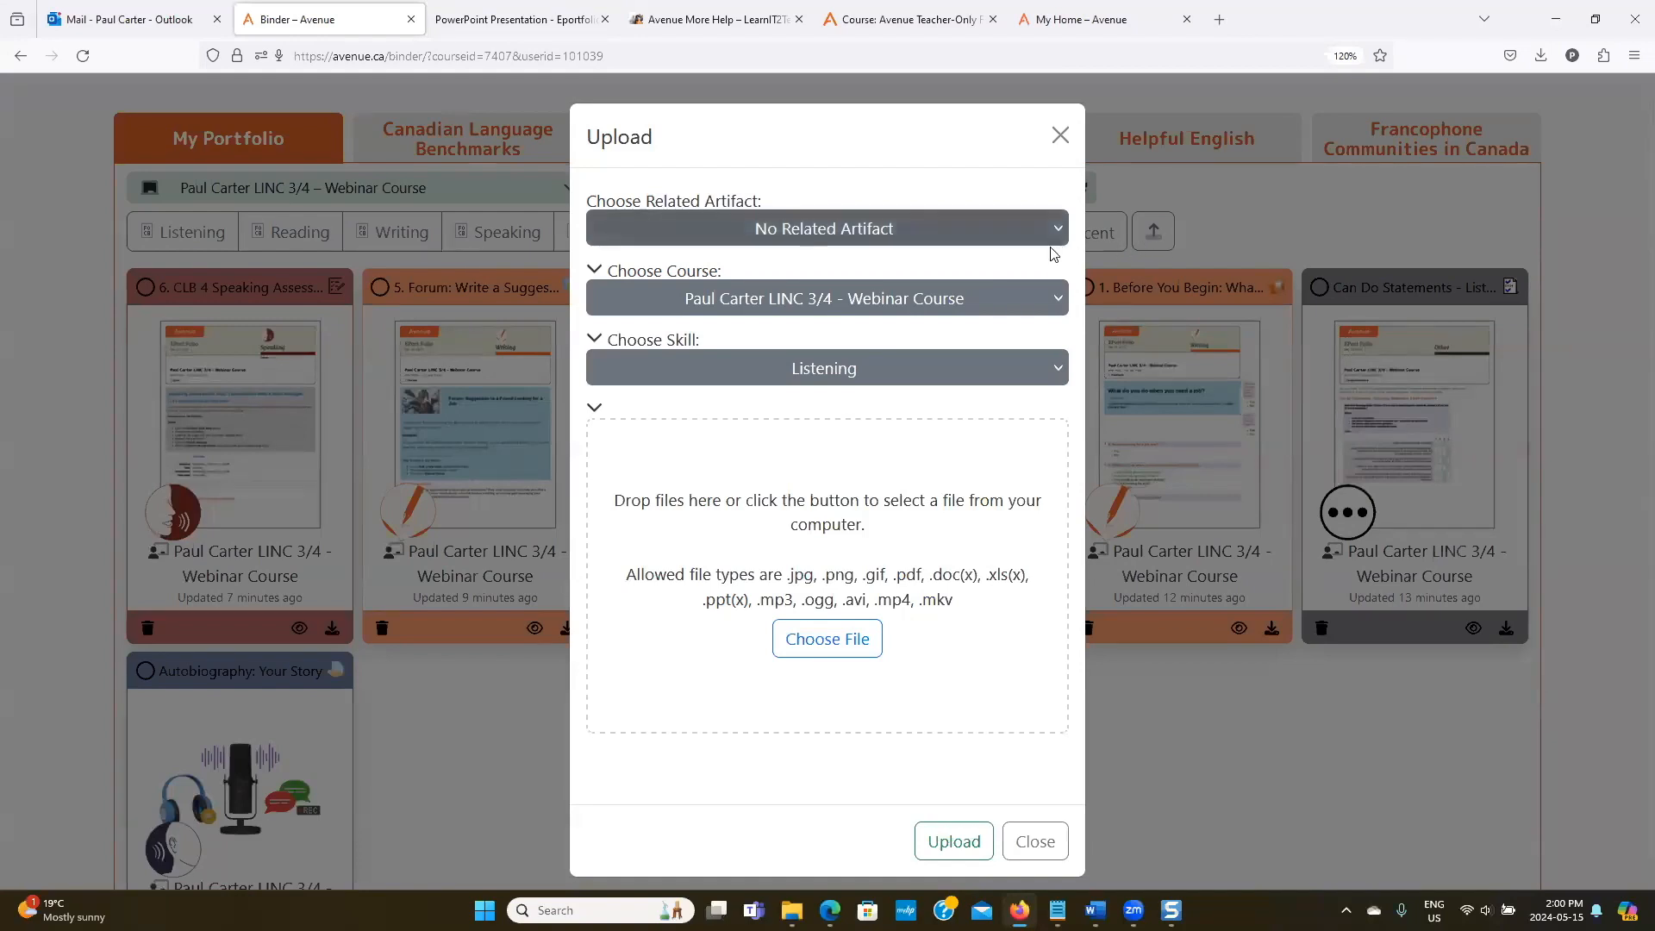
click(820, 235)
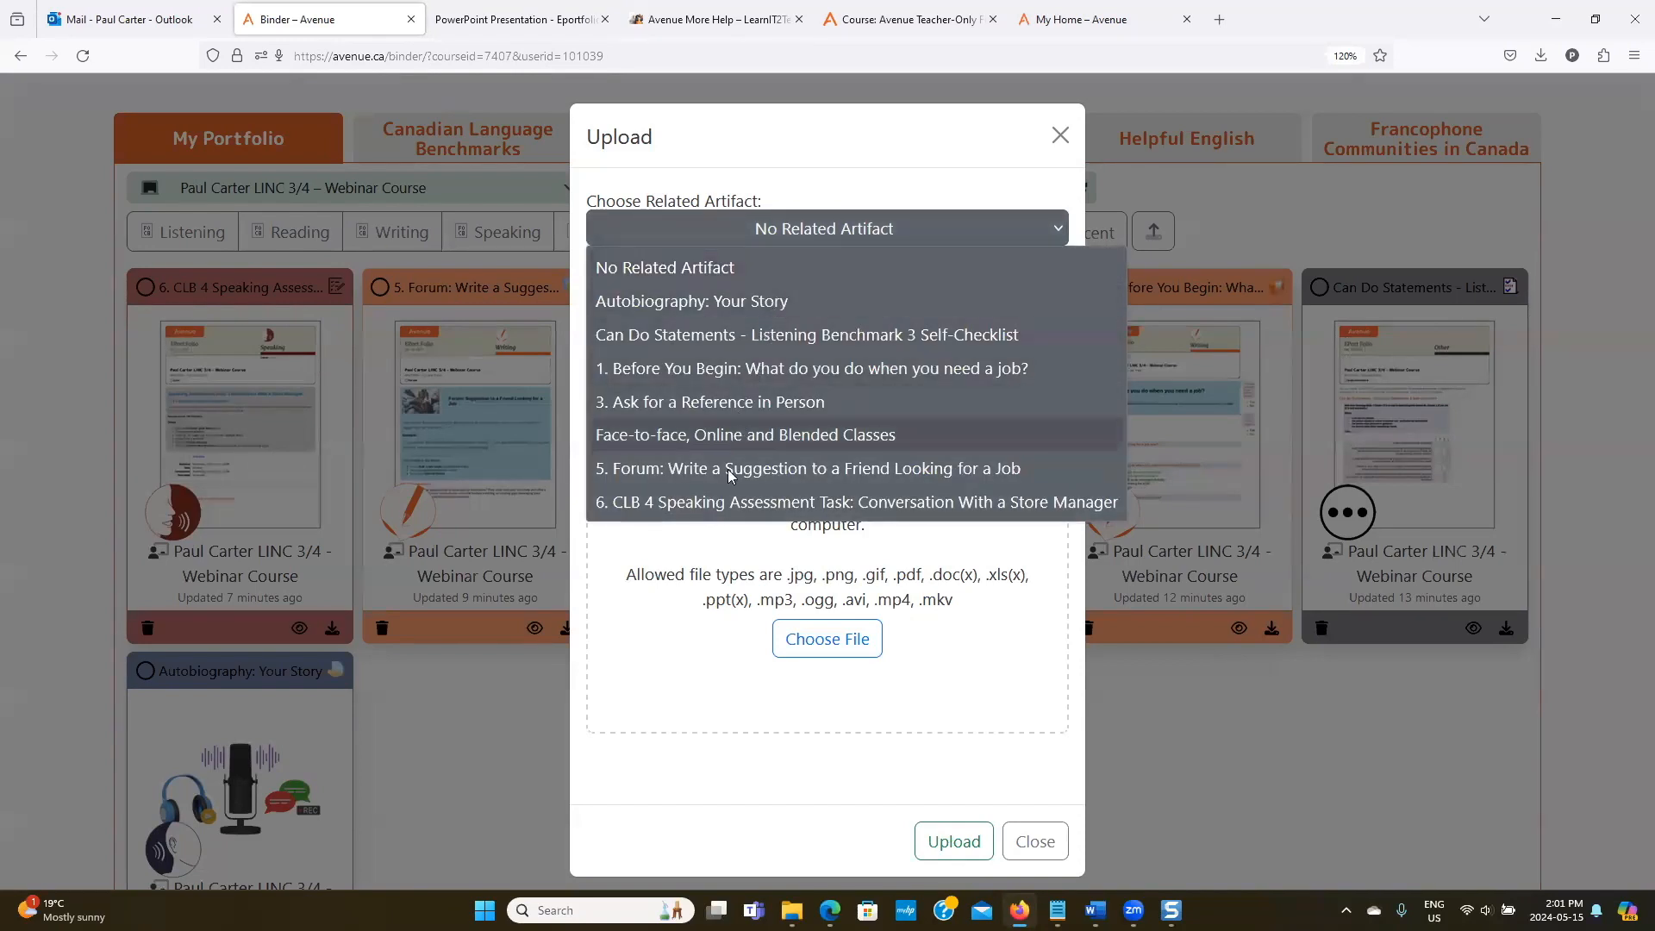
click(722, 503)
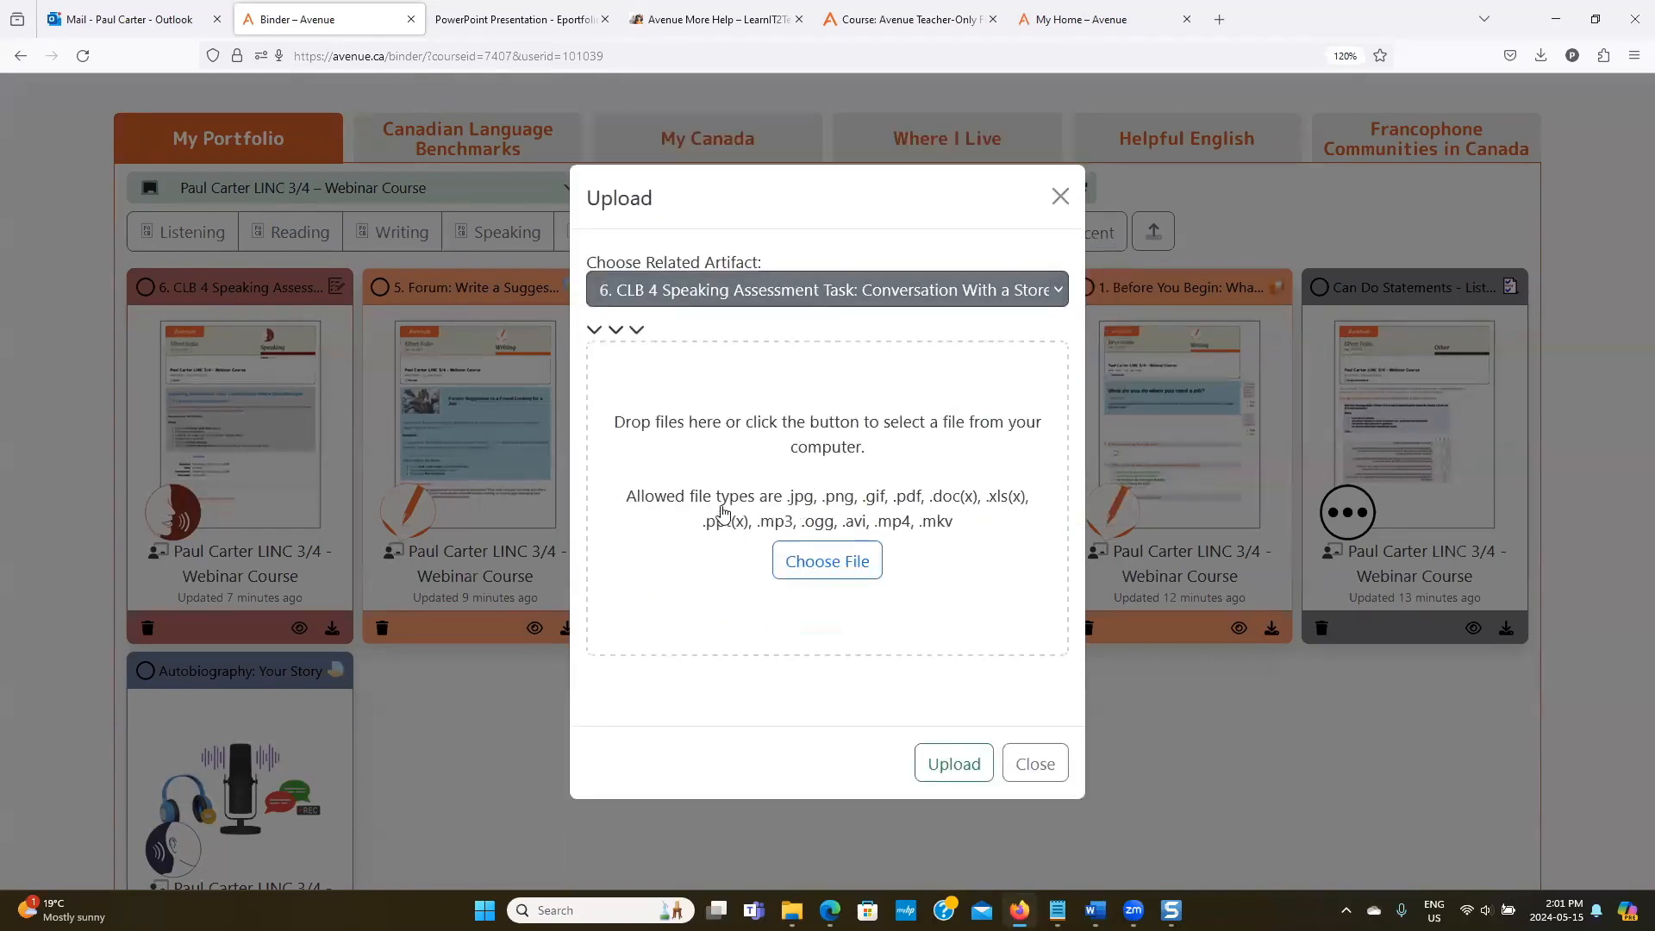
Choose the file PWM-CLB-7-8-AT-Speaking-Leading_And_Participating_In_A_Library_InfoSession.pdf, upload it to the related artifact, and close the upload dialog.
click(830, 564)
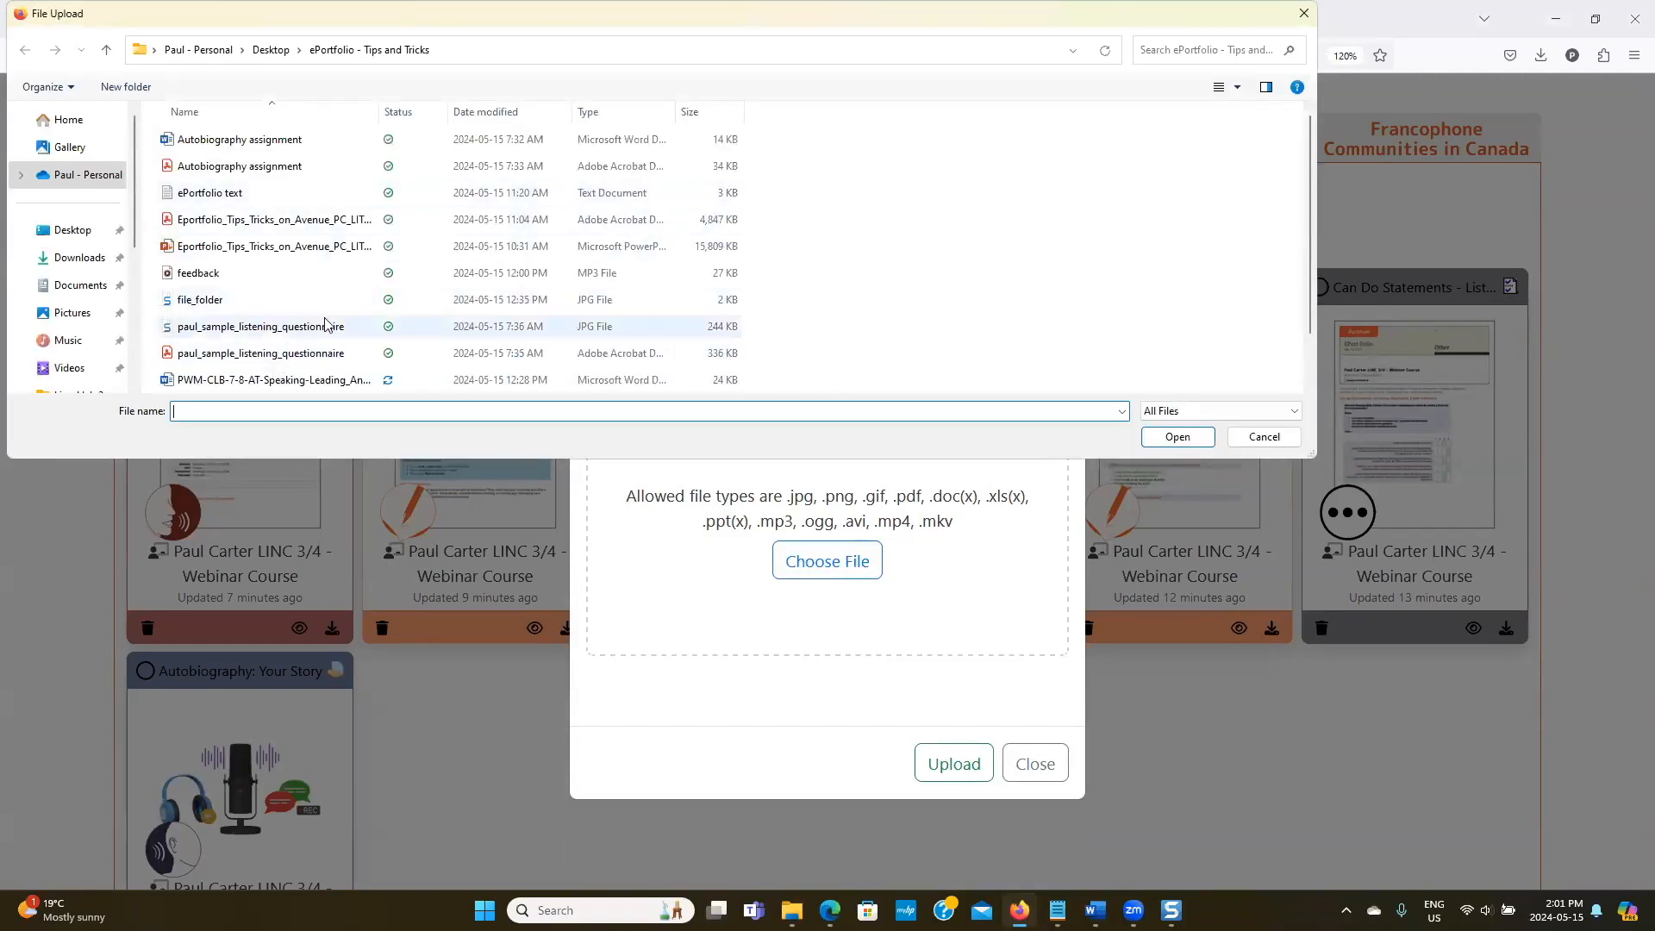
scroll(325, 326, down, 1)
click(290, 356)
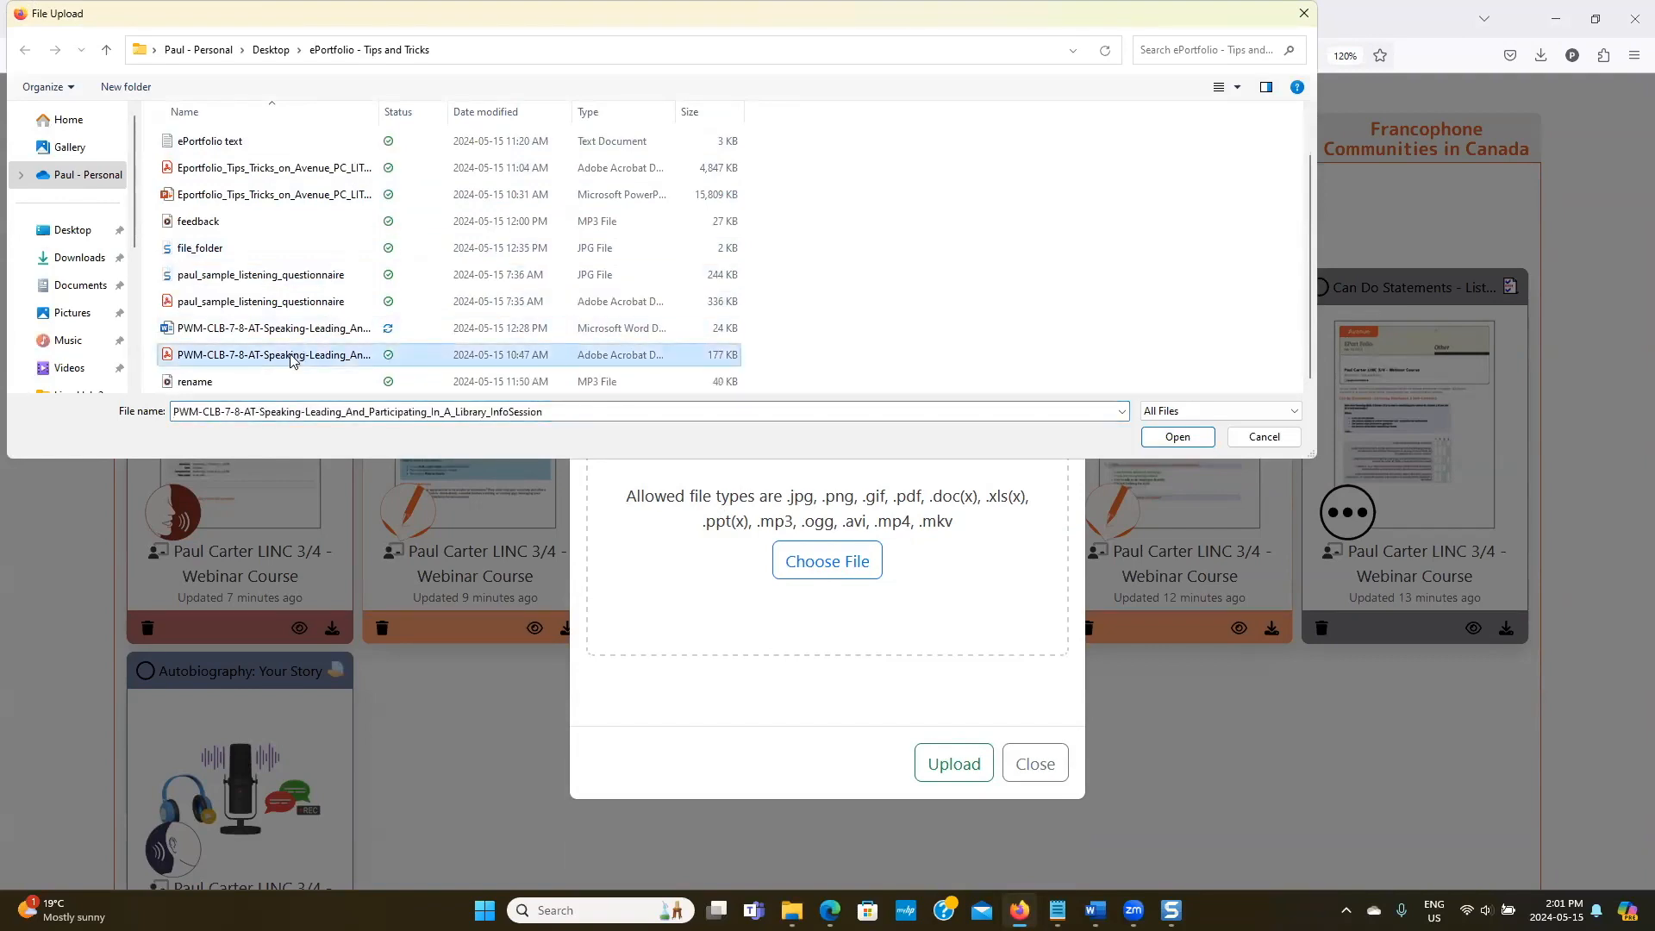
drag(290, 360, 701, 557)
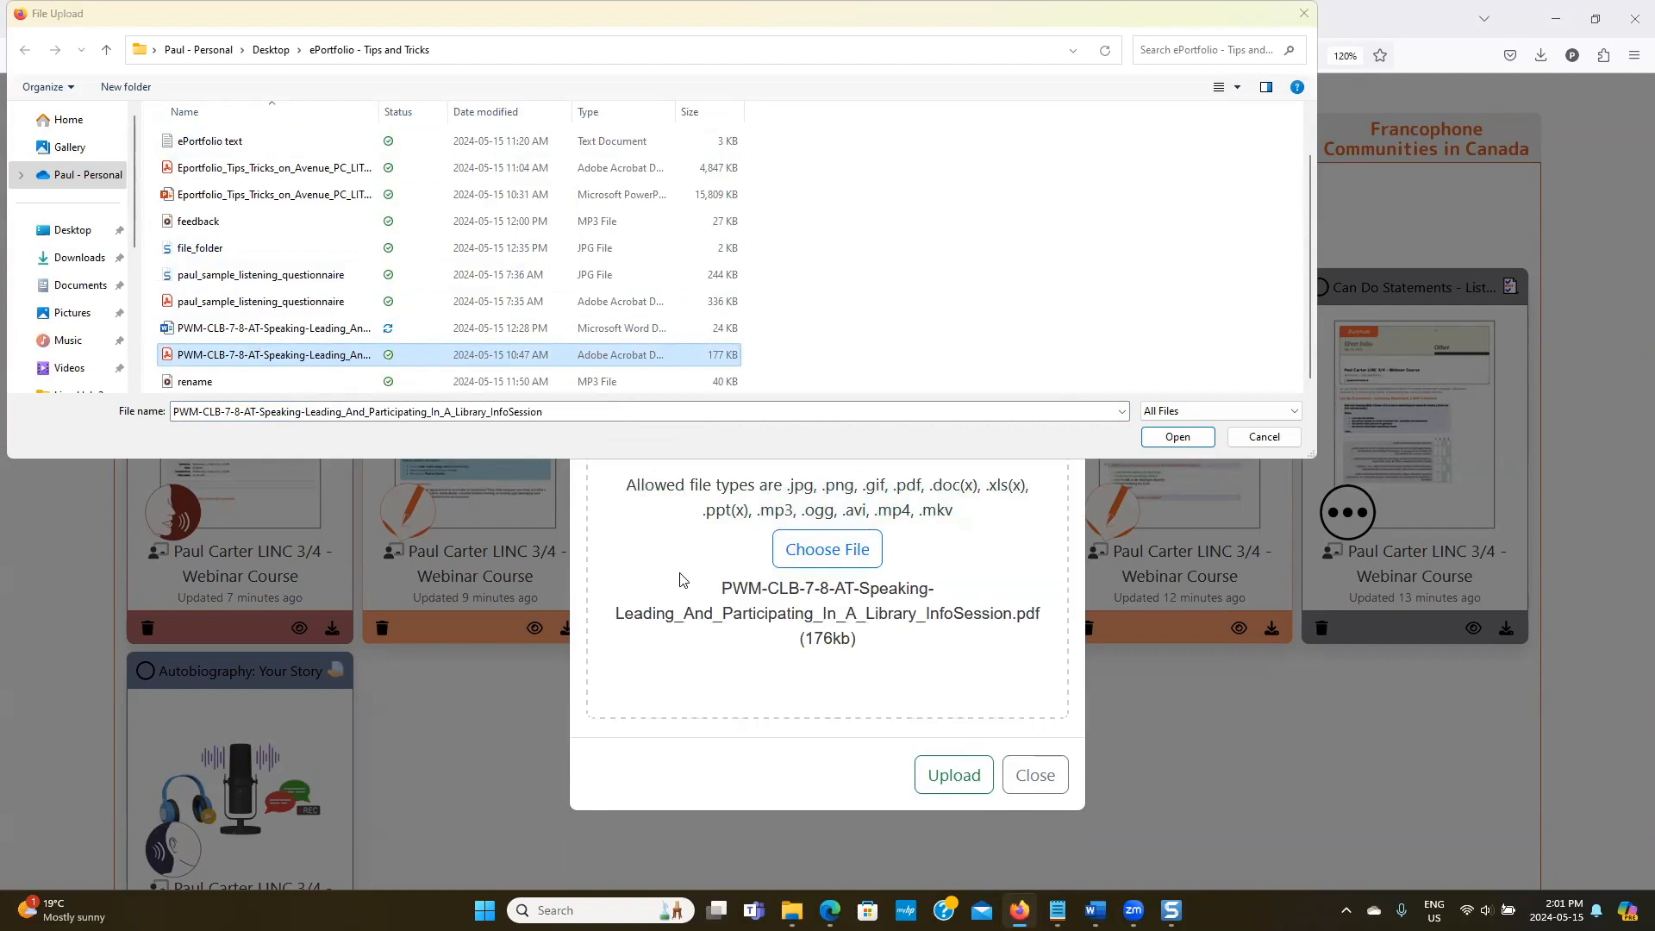
click(1265, 436)
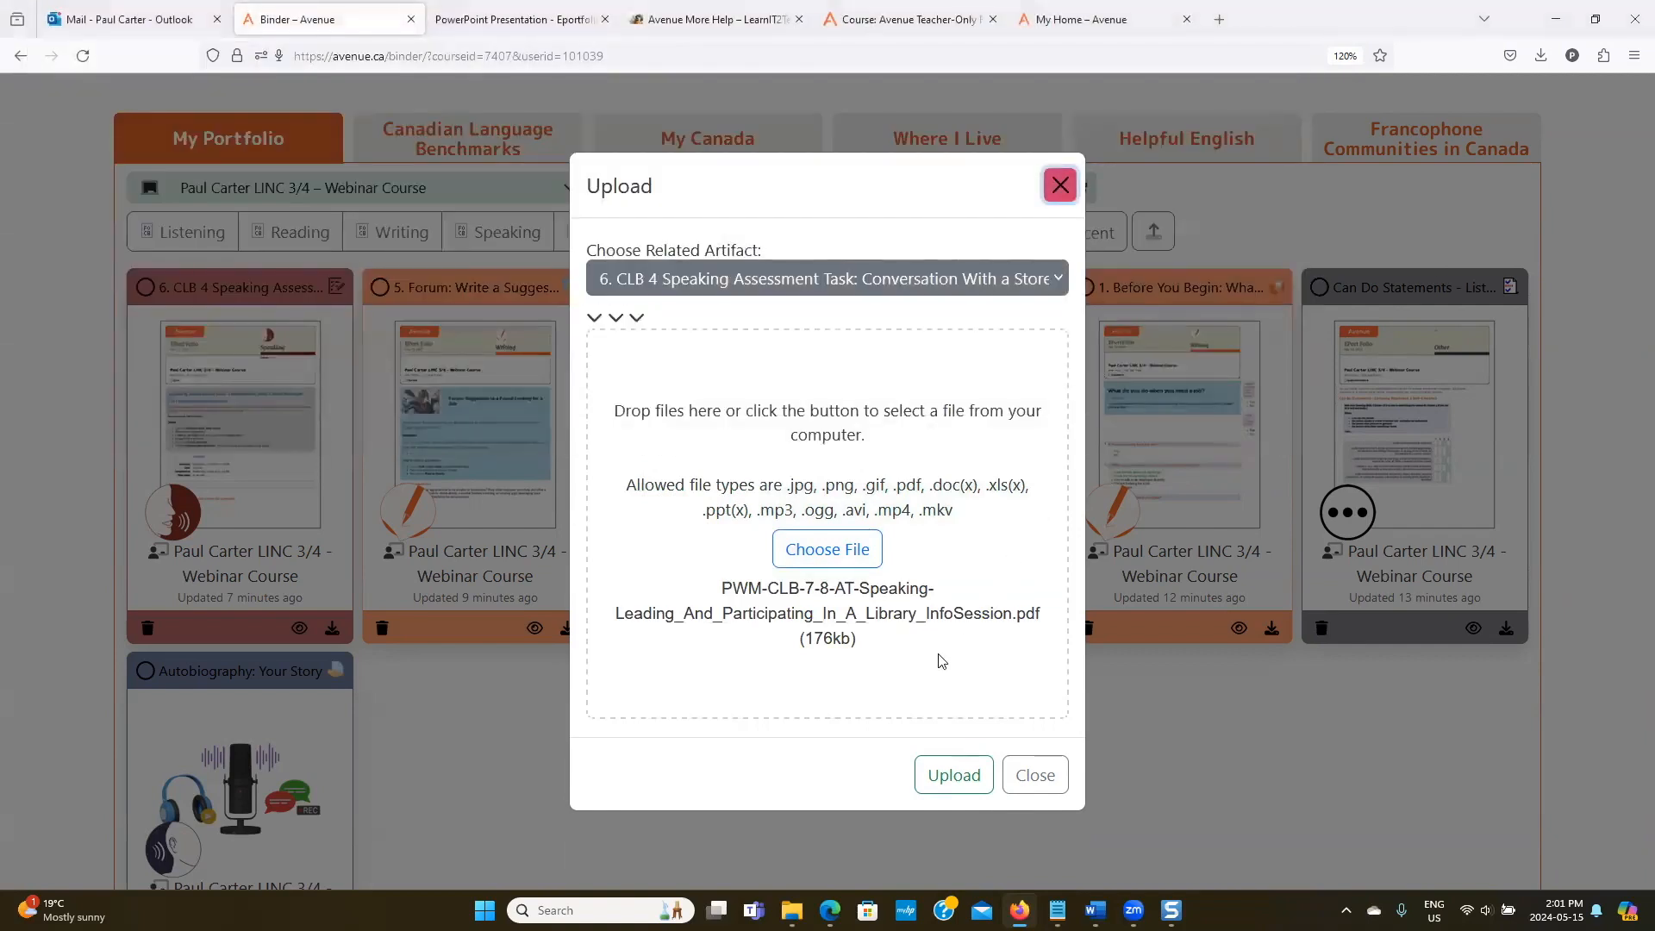
click(937, 776)
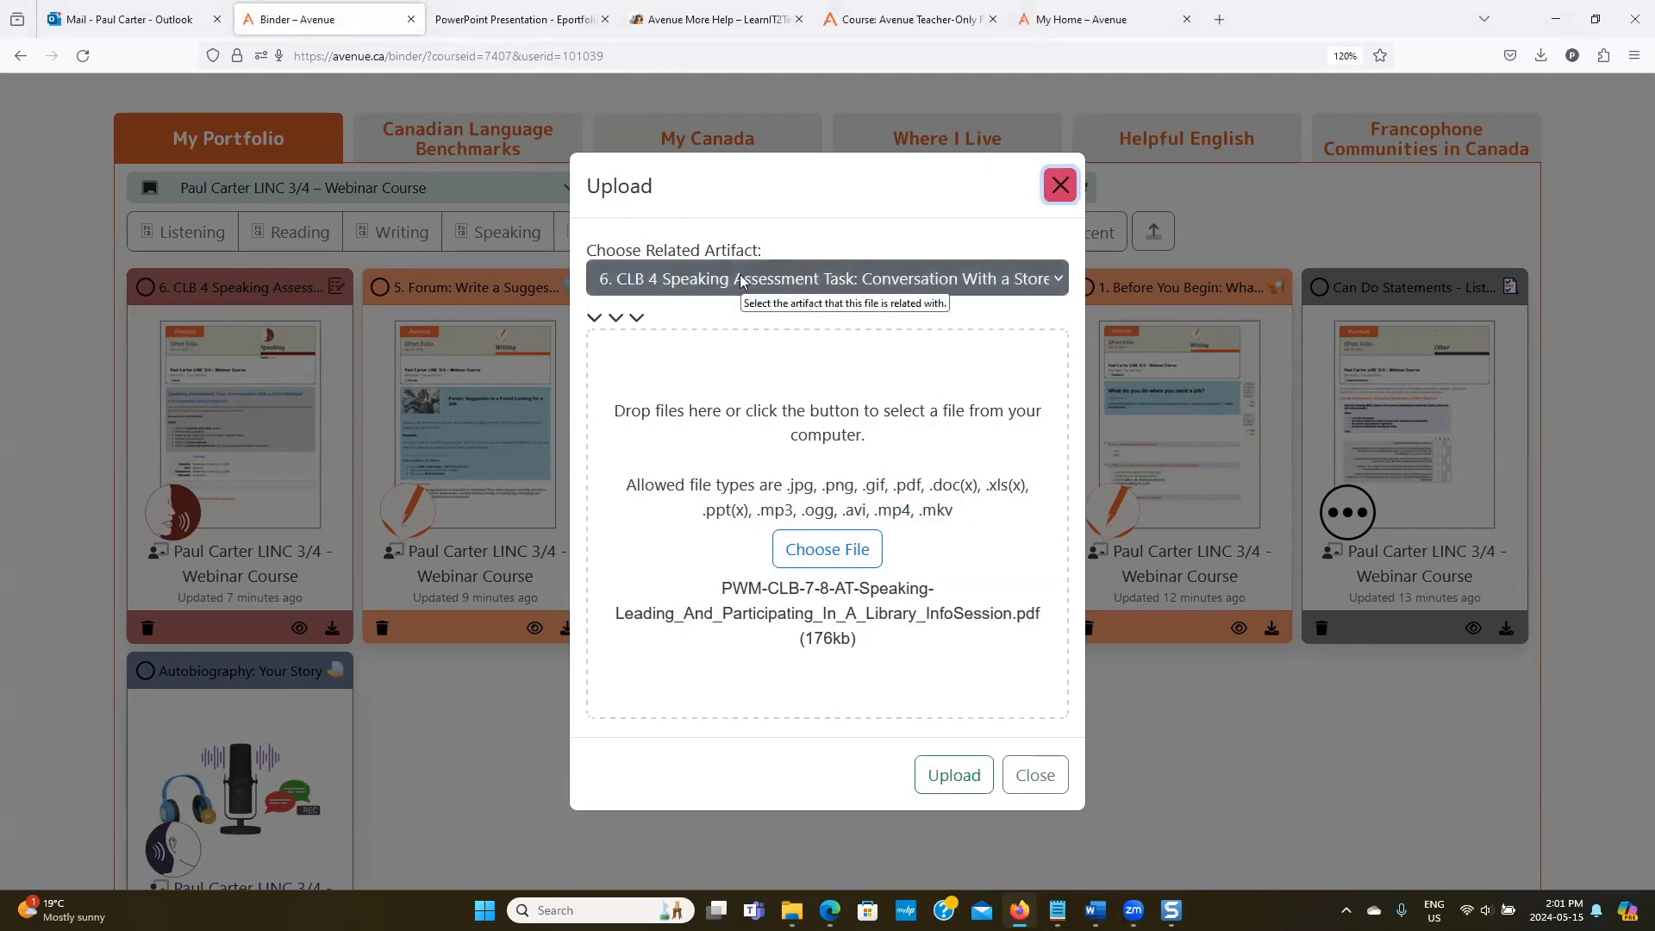
click(962, 777)
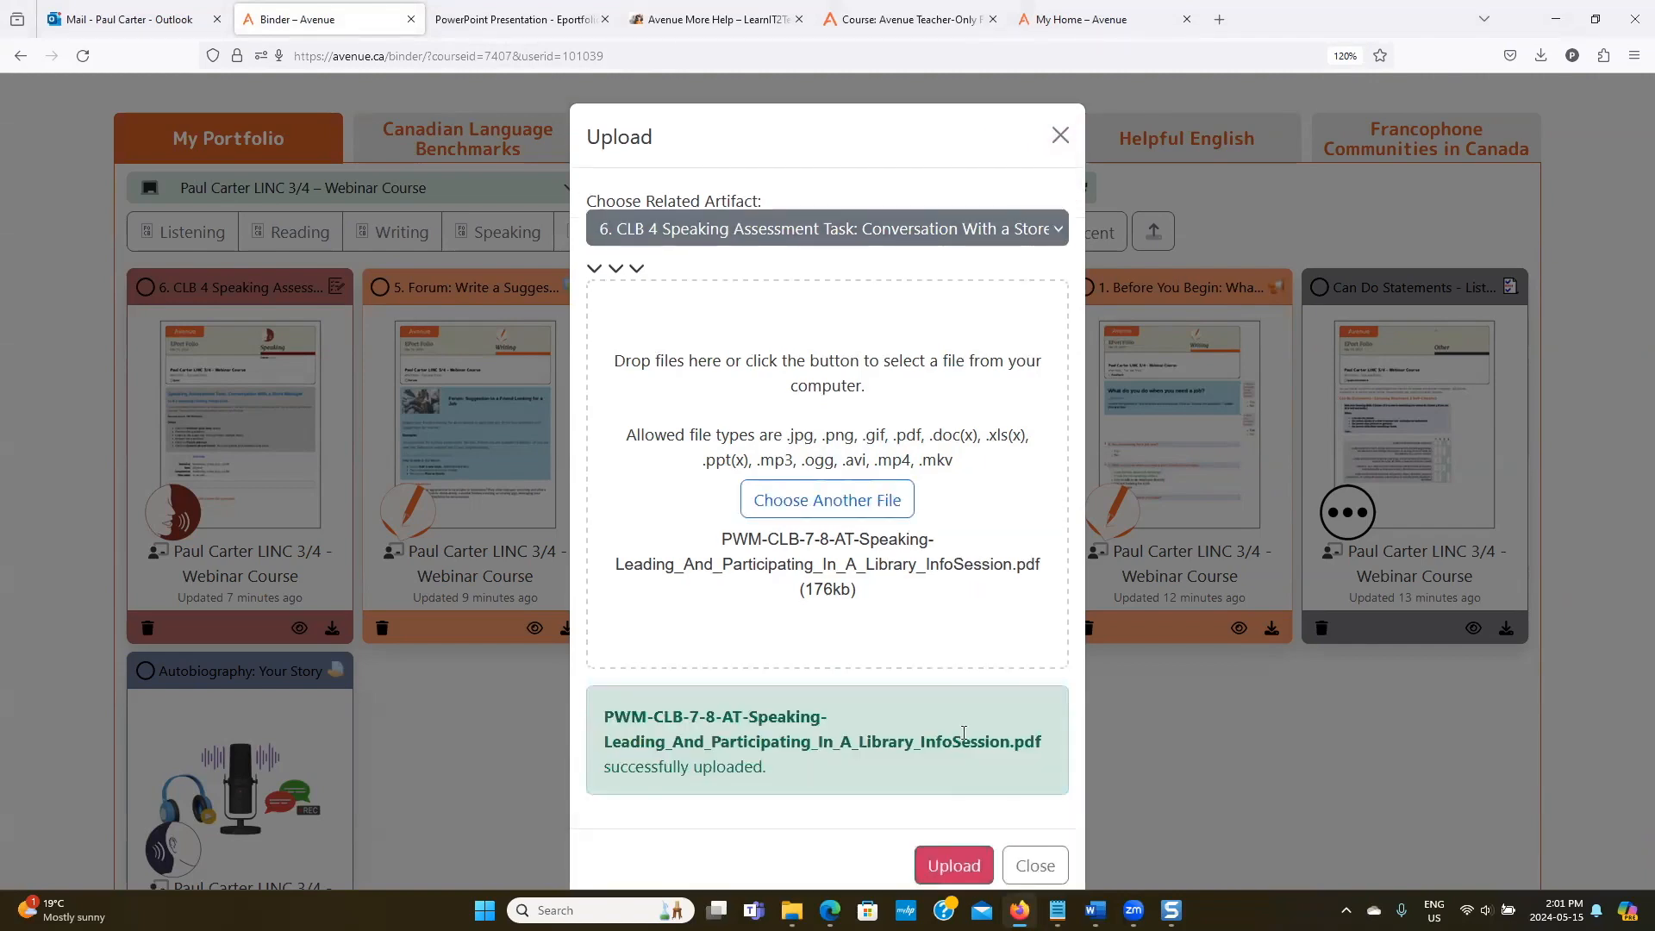
scroll(962, 731, down, 1)
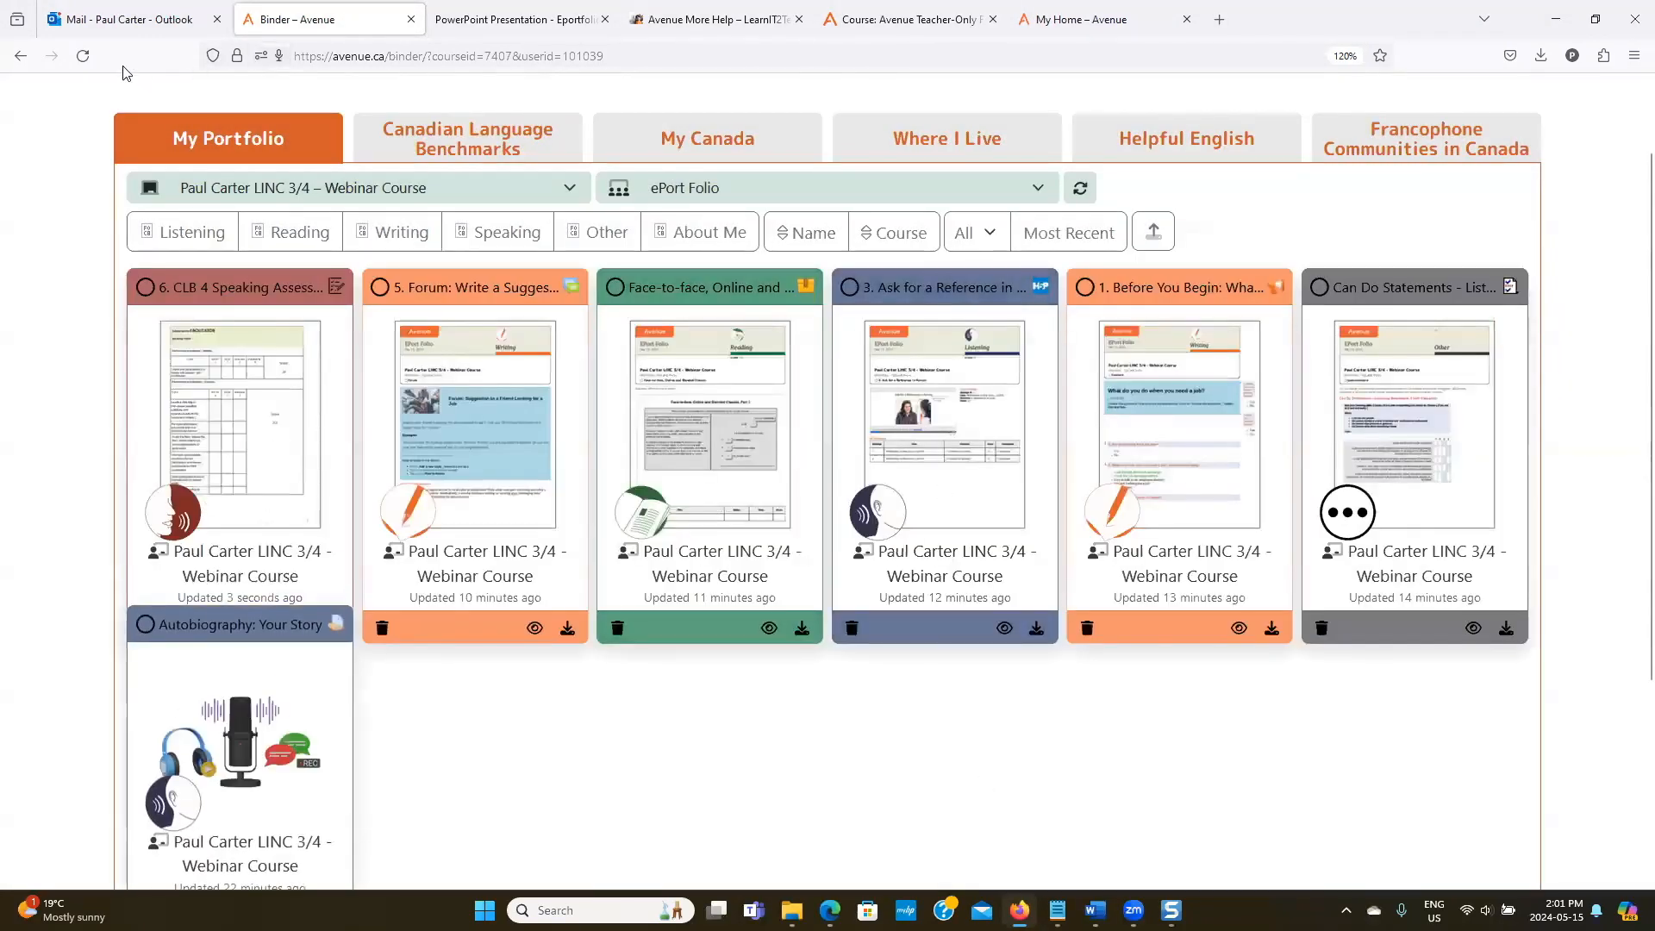
Switch to the learner's Binder in Edge, refresh it, and review the first document of the CLB 4 Speaking Assessment artifact.
click(833, 865)
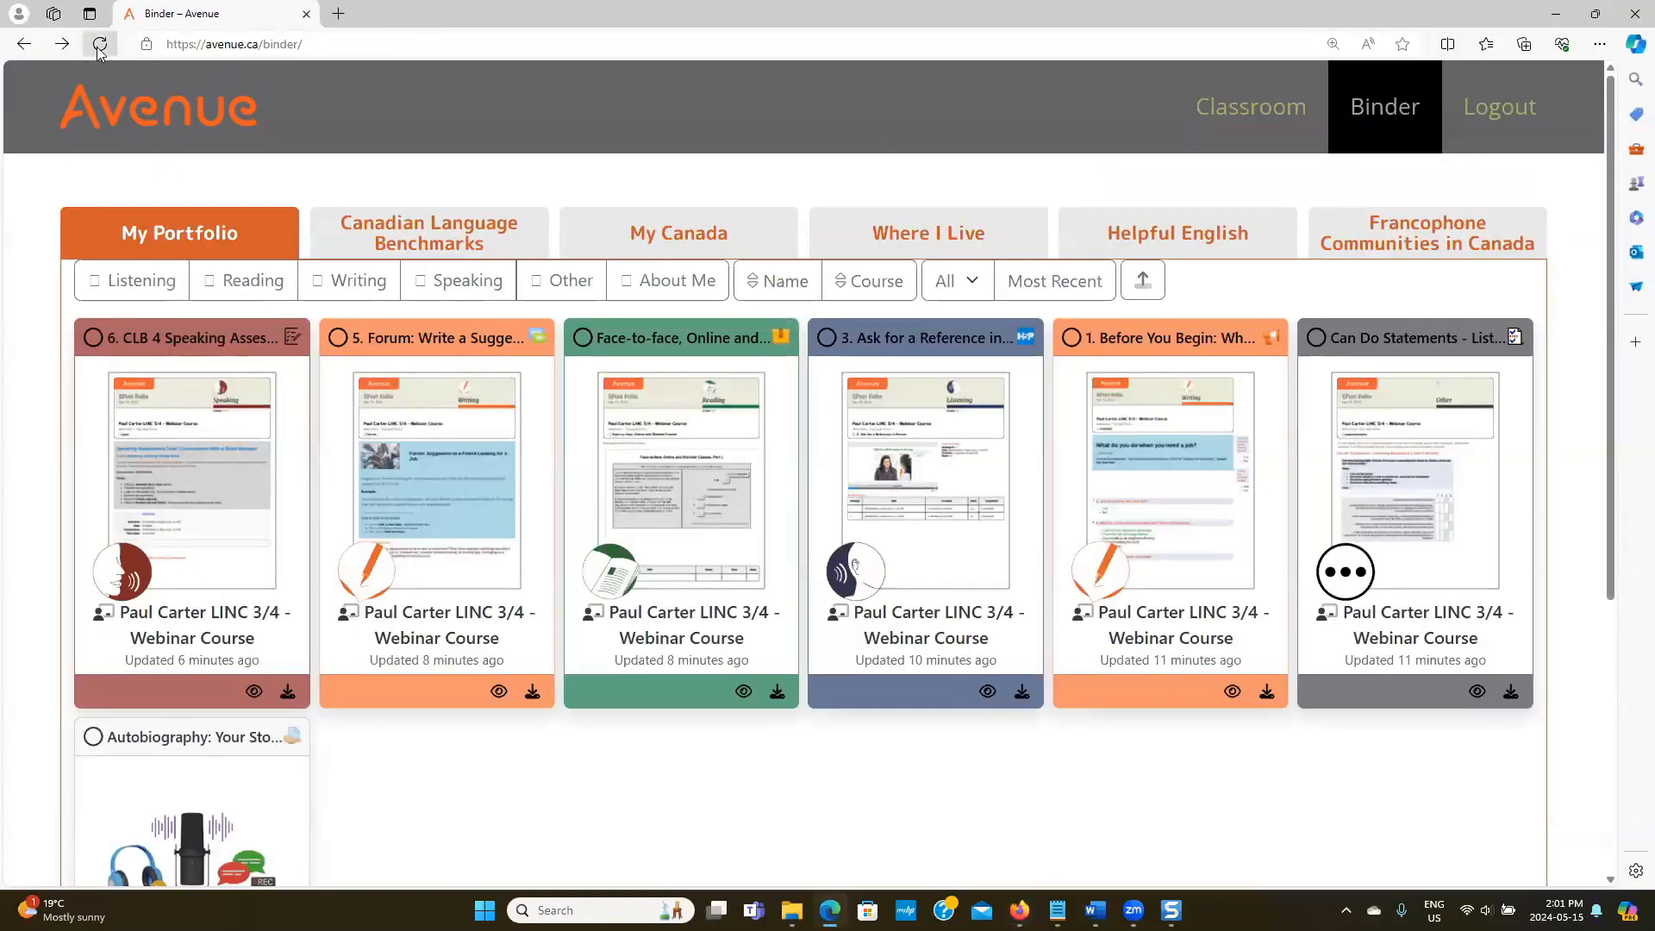
click(99, 47)
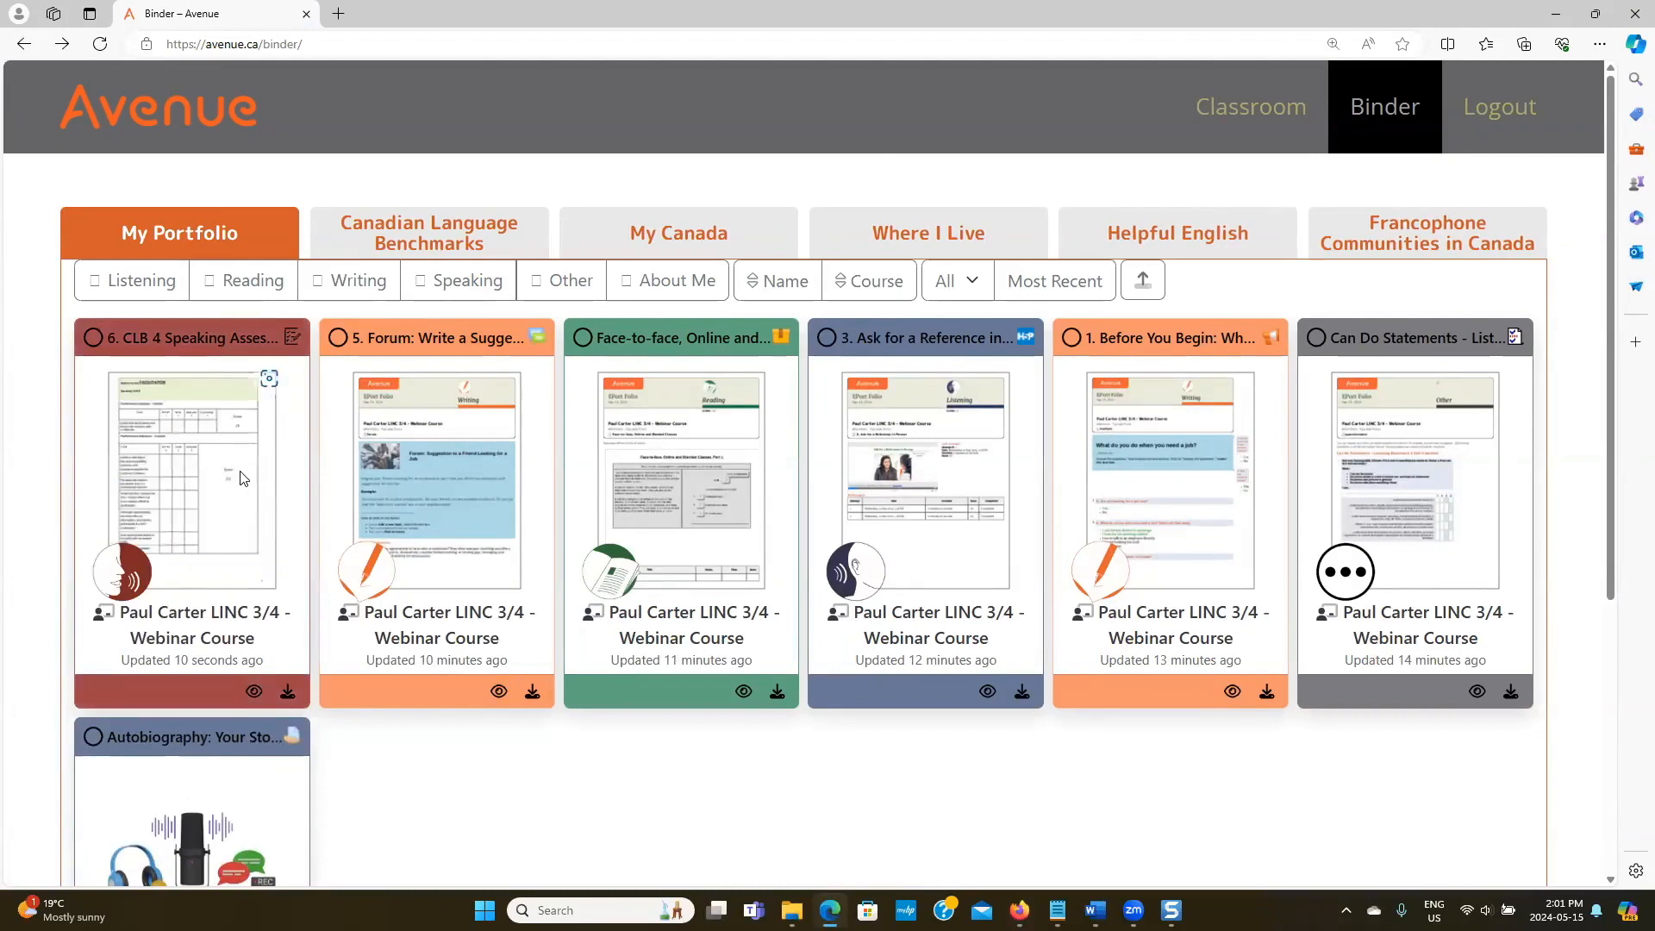
click(253, 690)
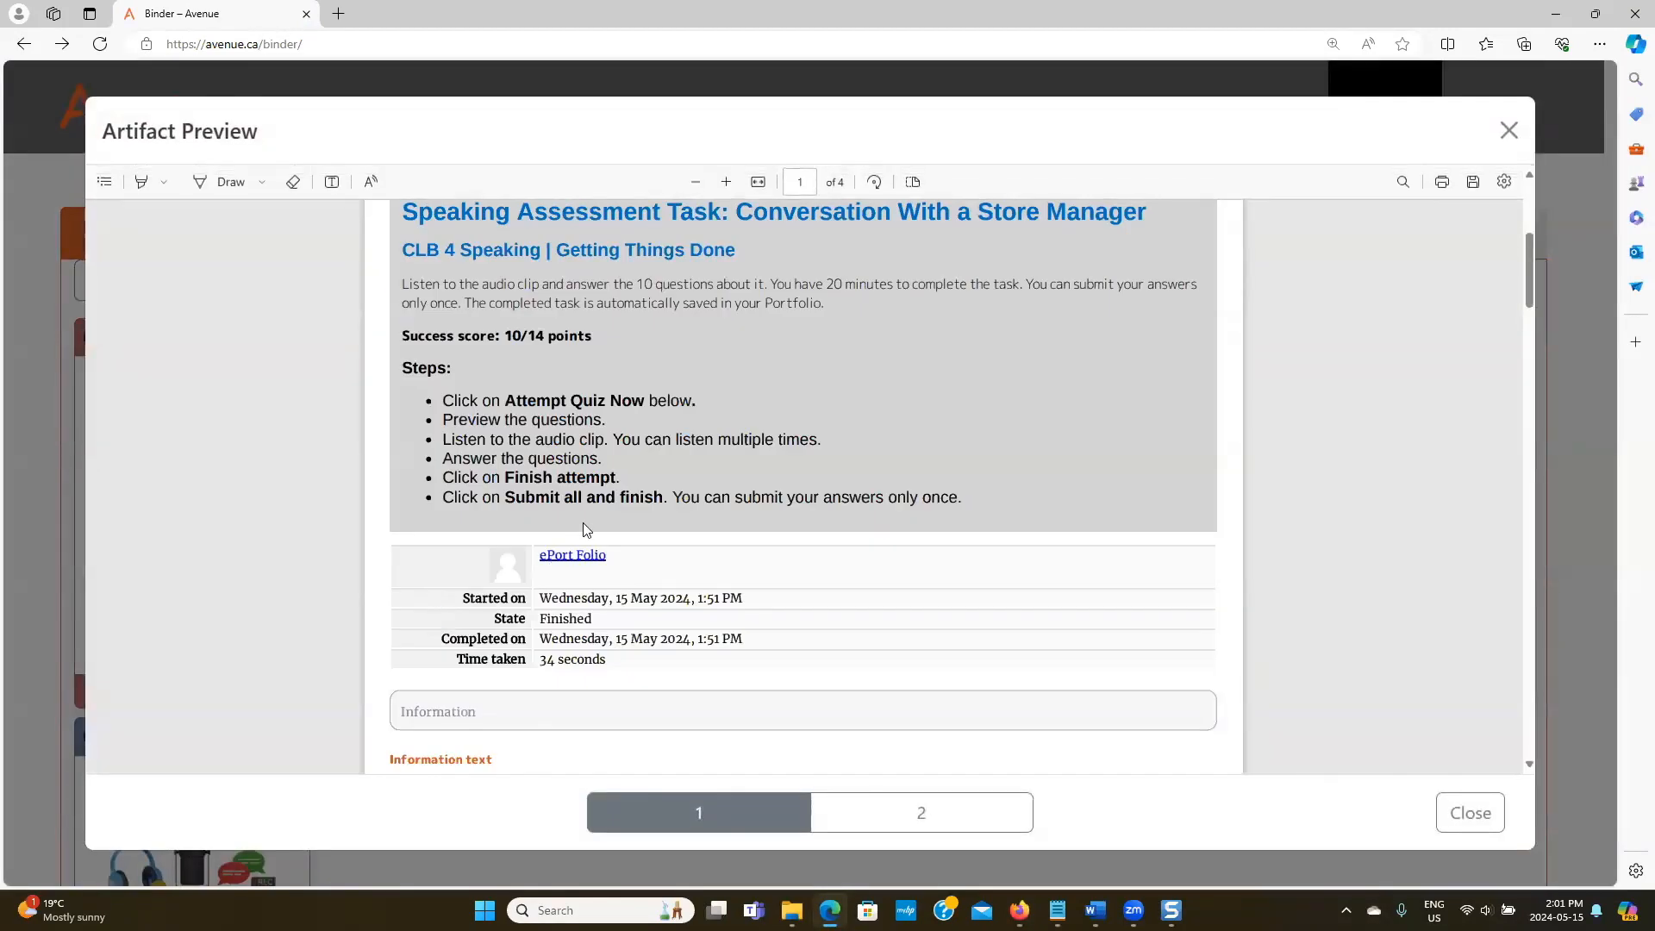
scroll(583, 522, down, 6)
scroll(584, 528, down, 15)
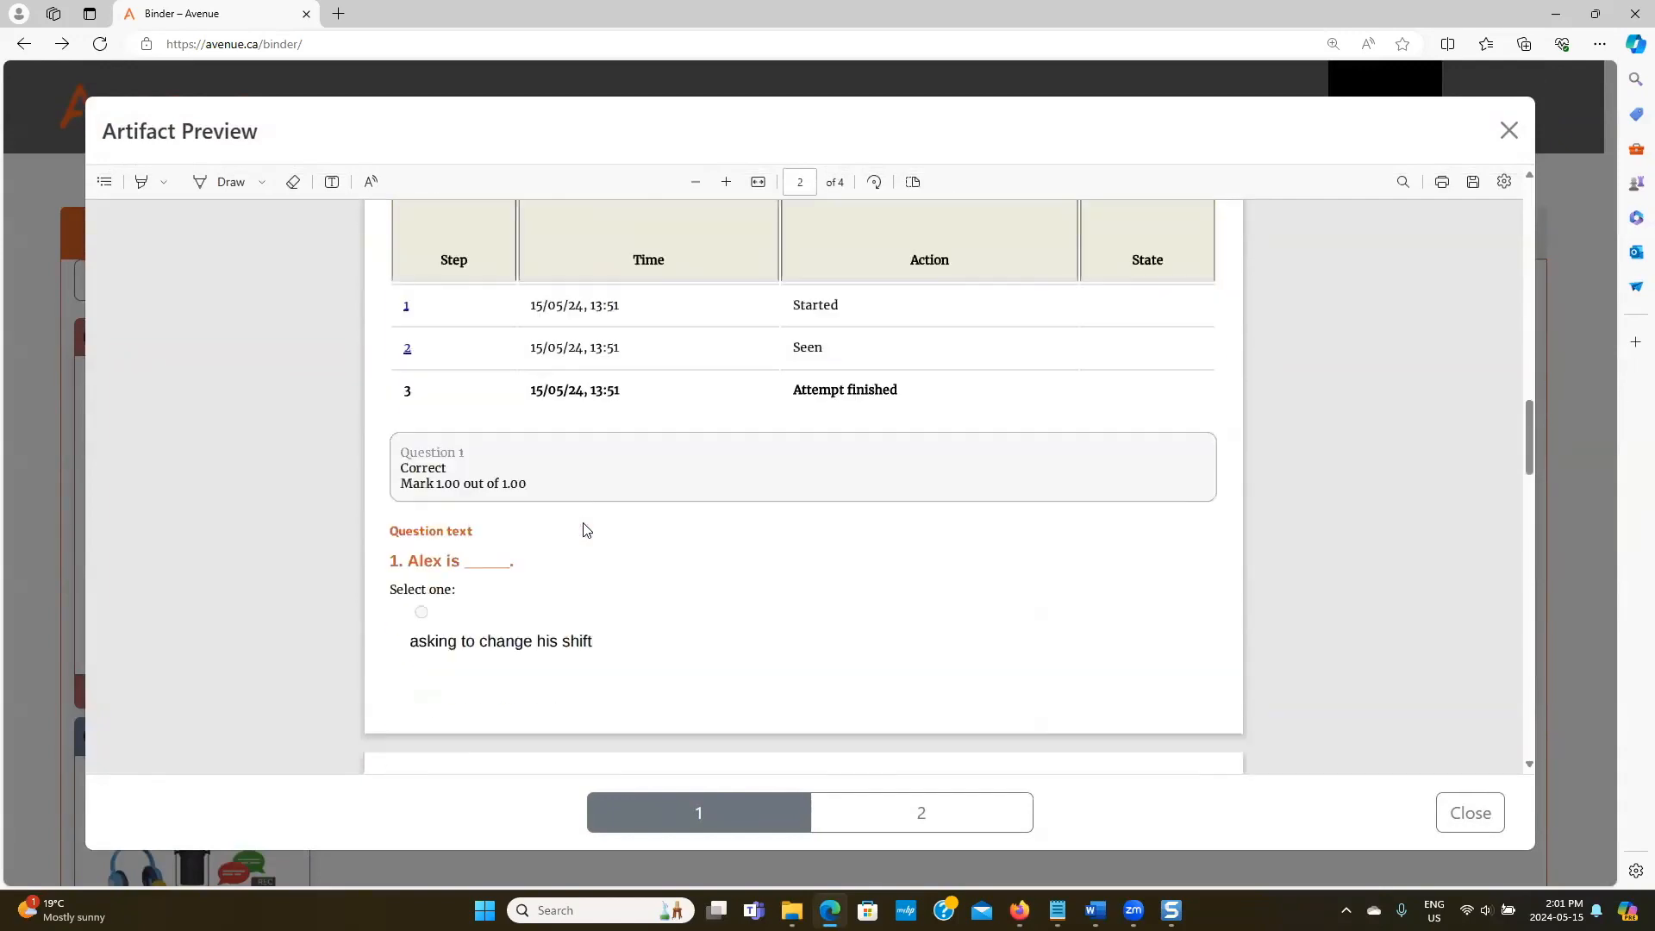
scroll(585, 527, down, 12)
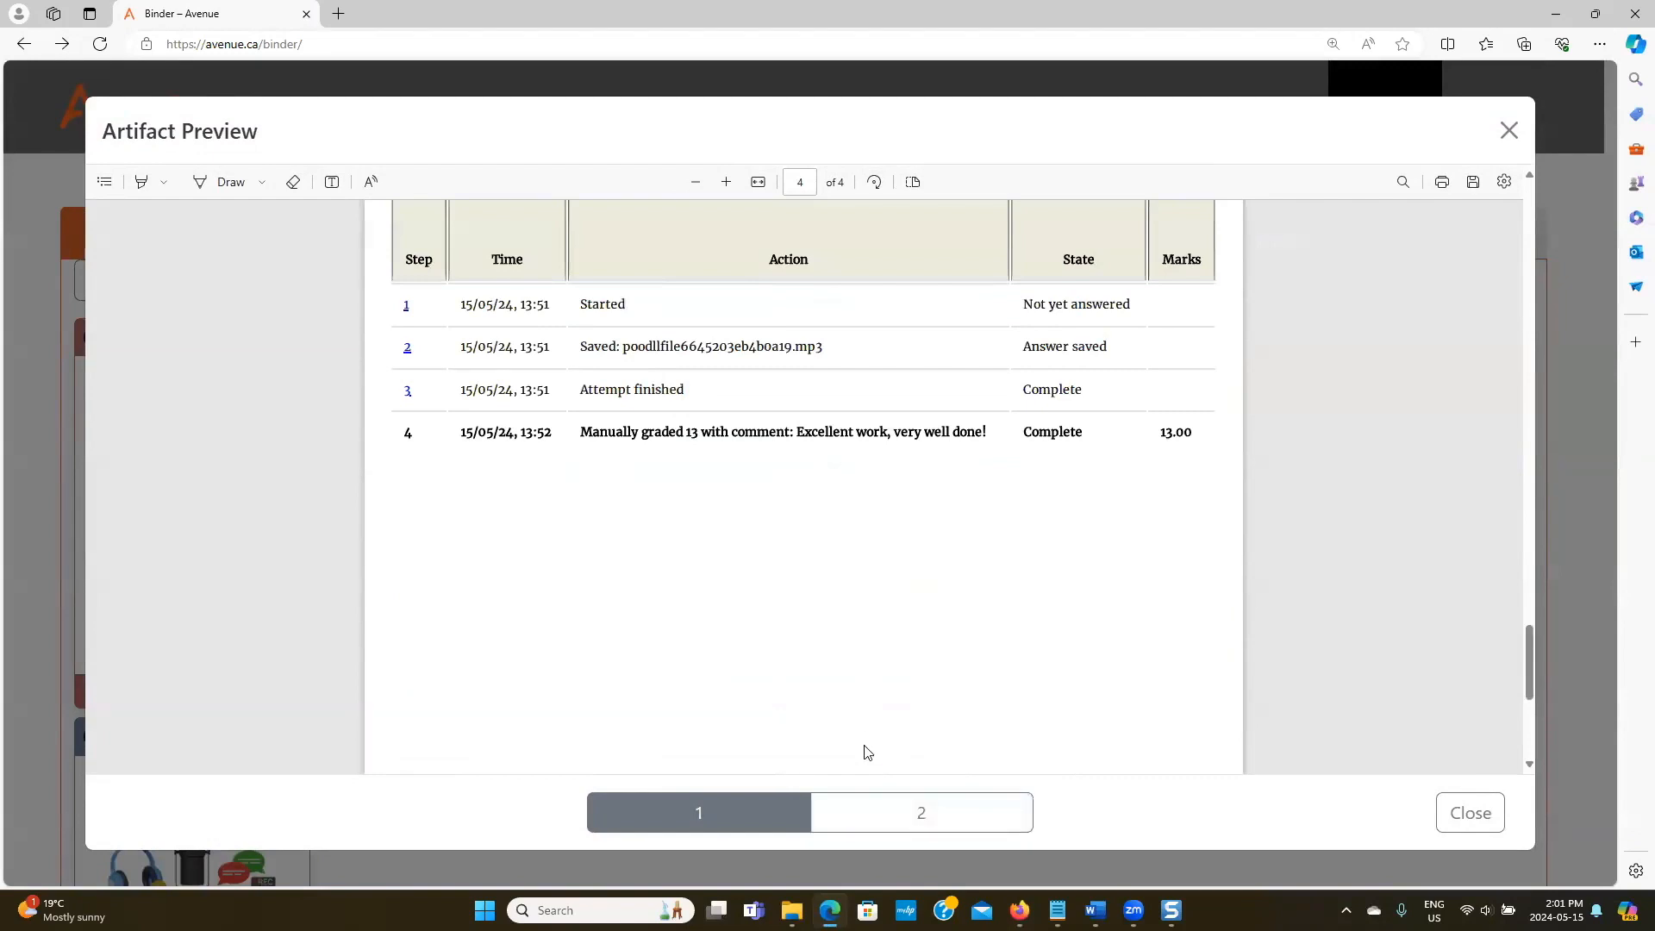
Review the uploaded rubric as the second document of the CLB 4 Speaking Assessment artifact, and close the preview.
click(877, 781)
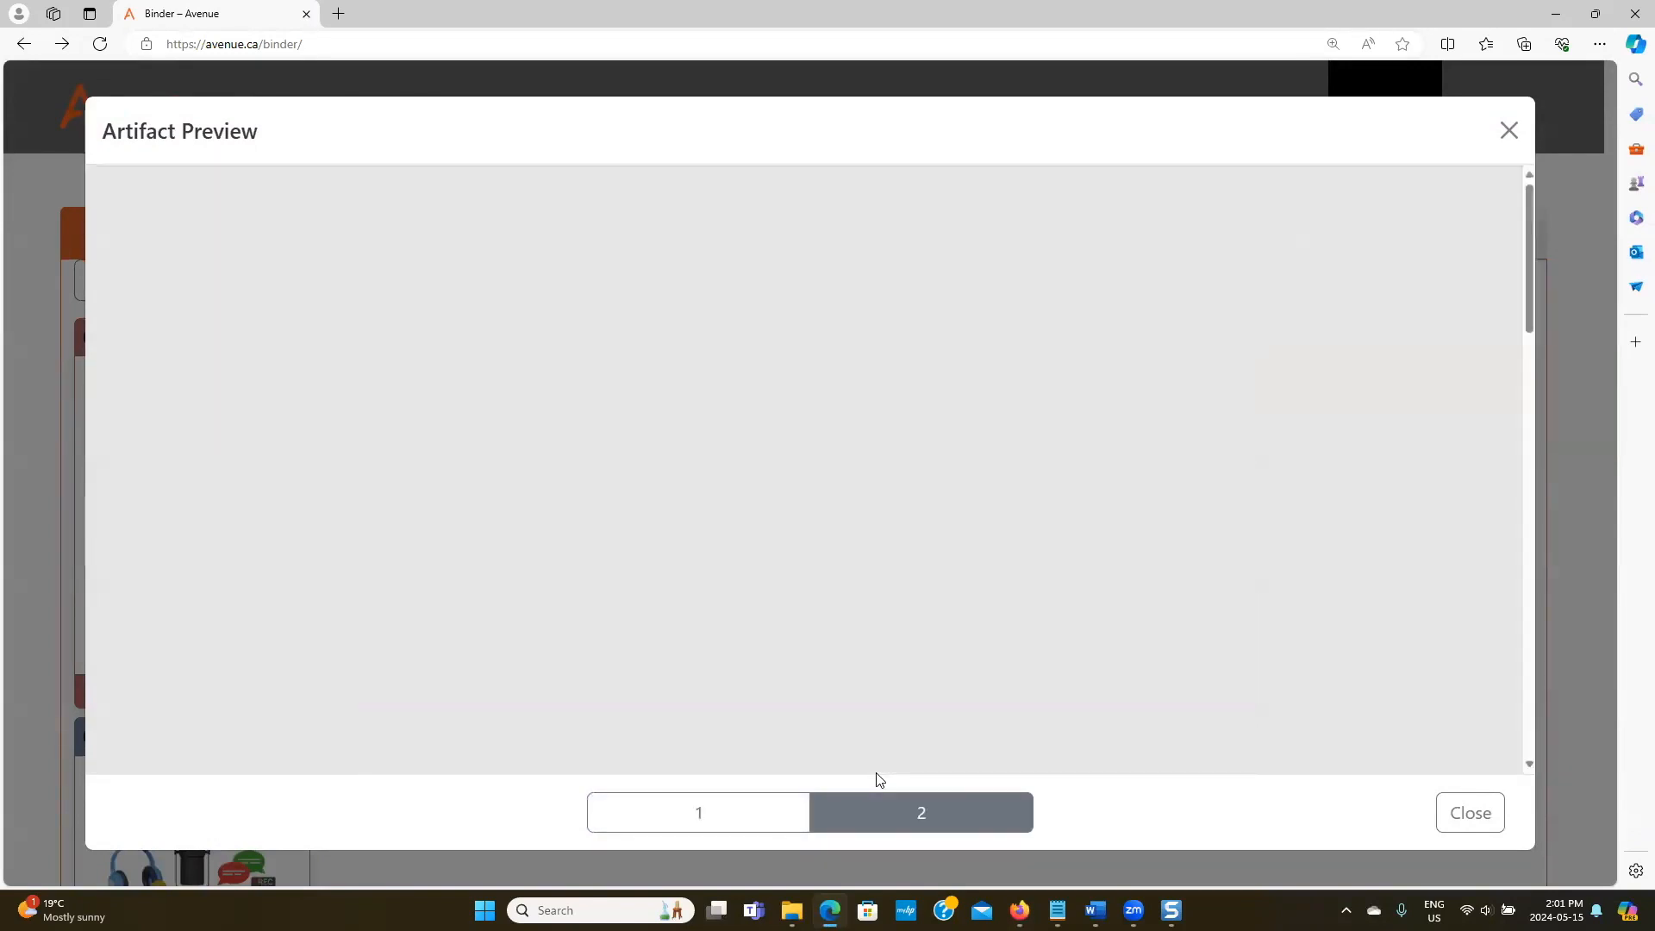
scroll(755, 649, up, 15)
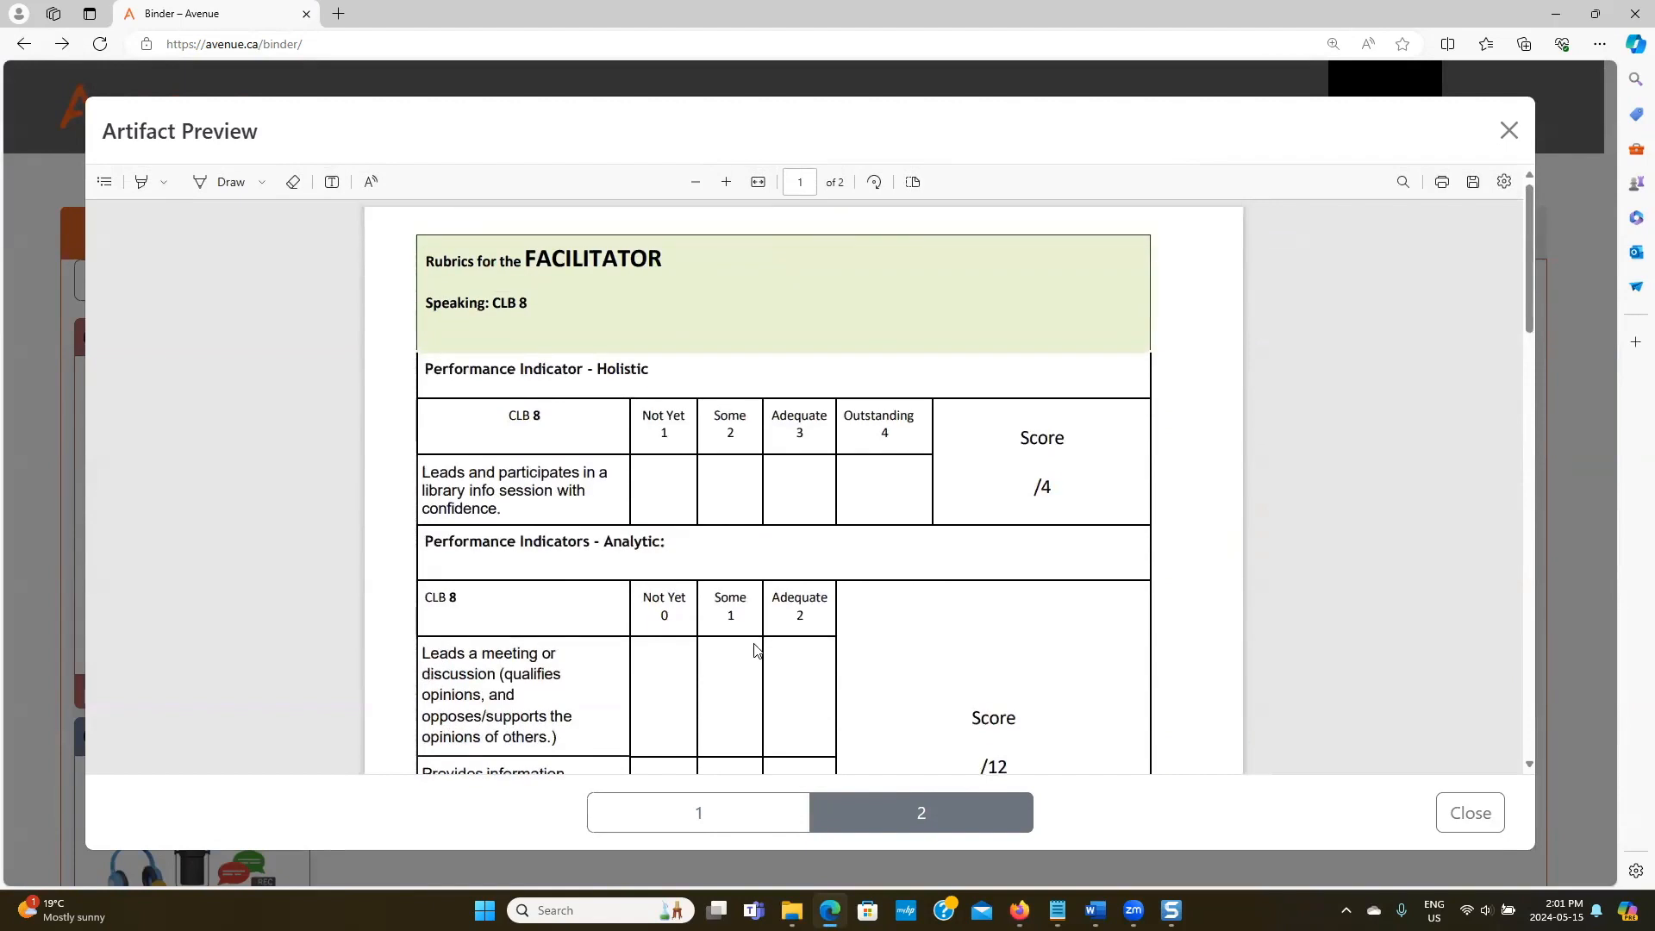
scroll(756, 648, down, 8)
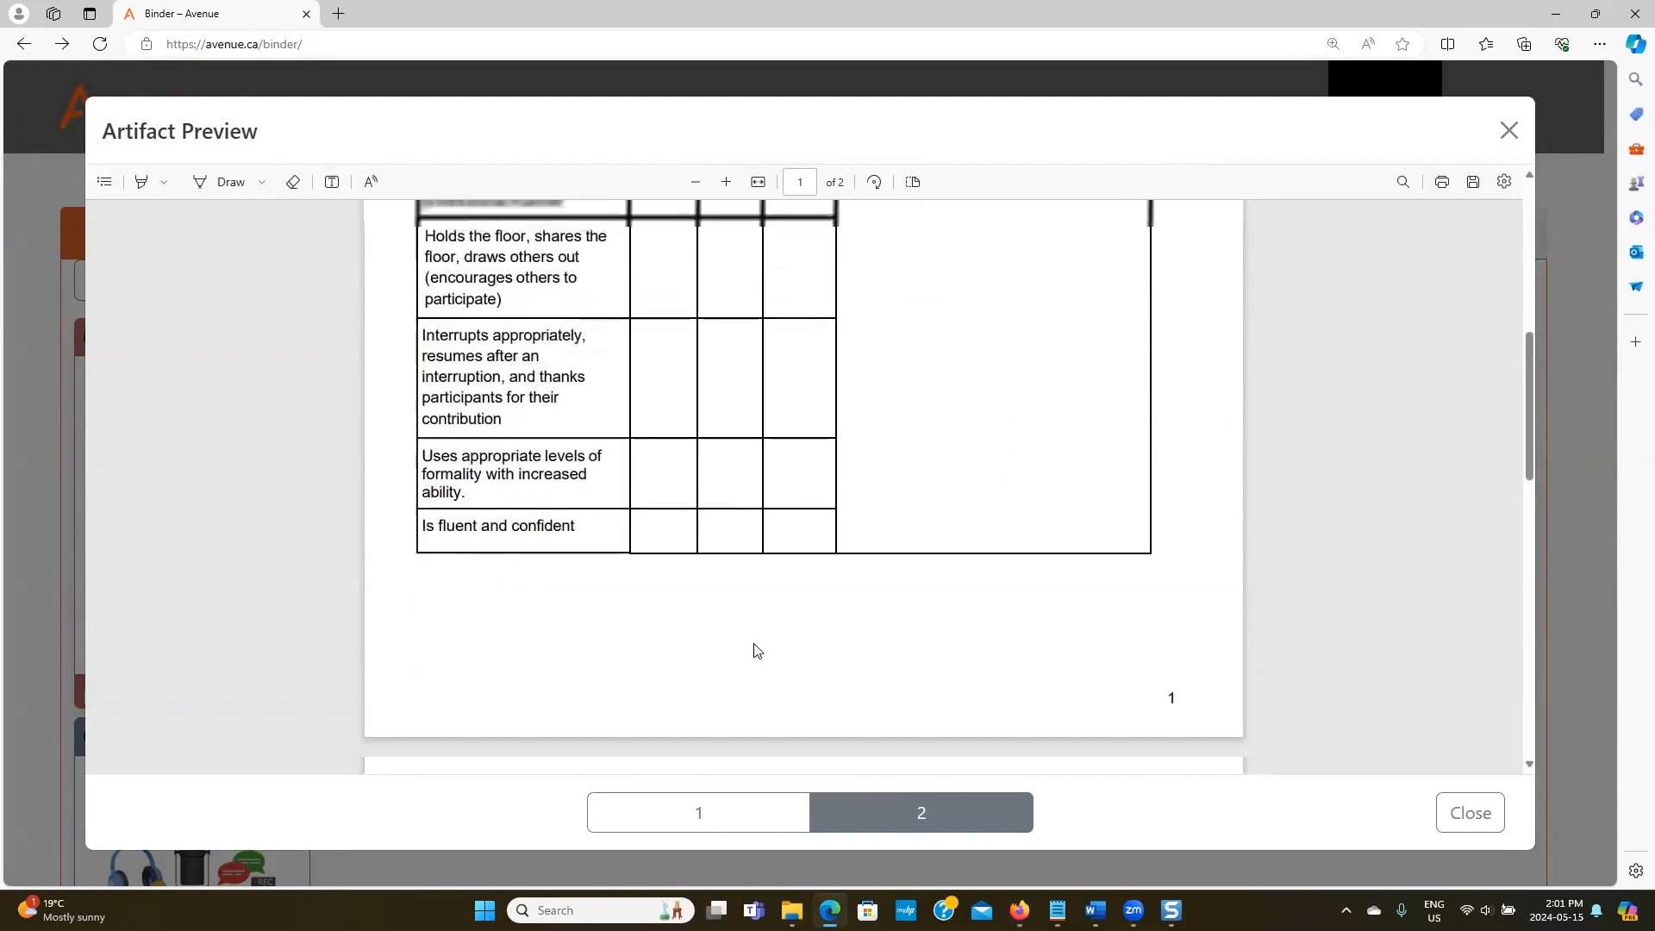
scroll(756, 651, up, 8)
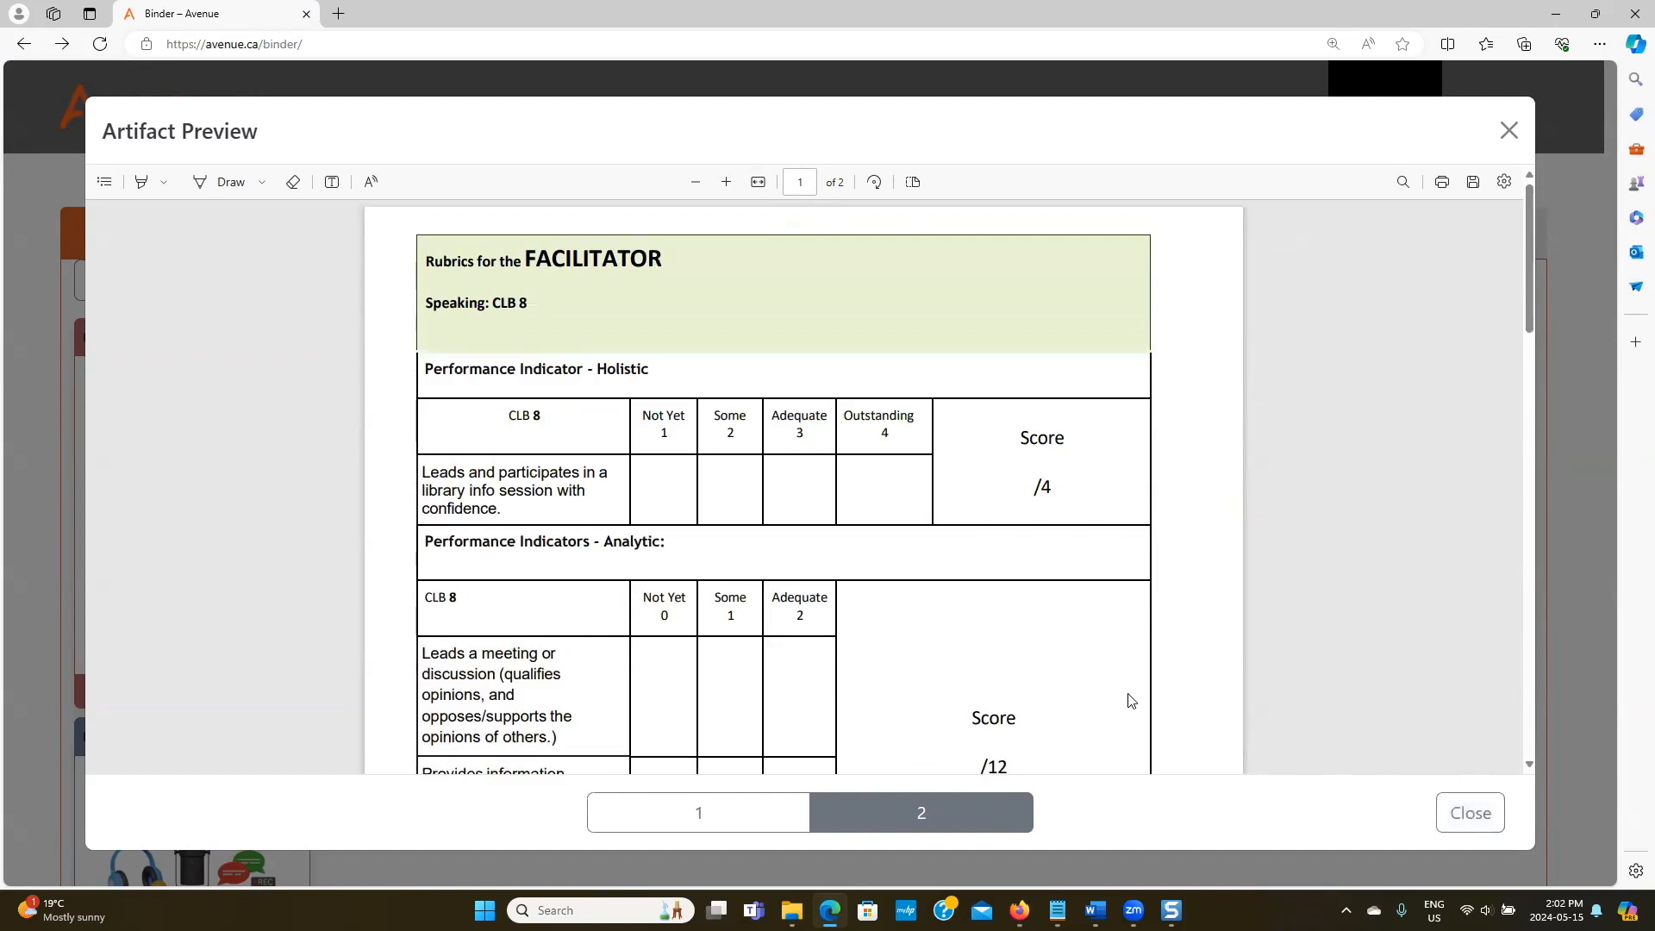
click(1455, 813)
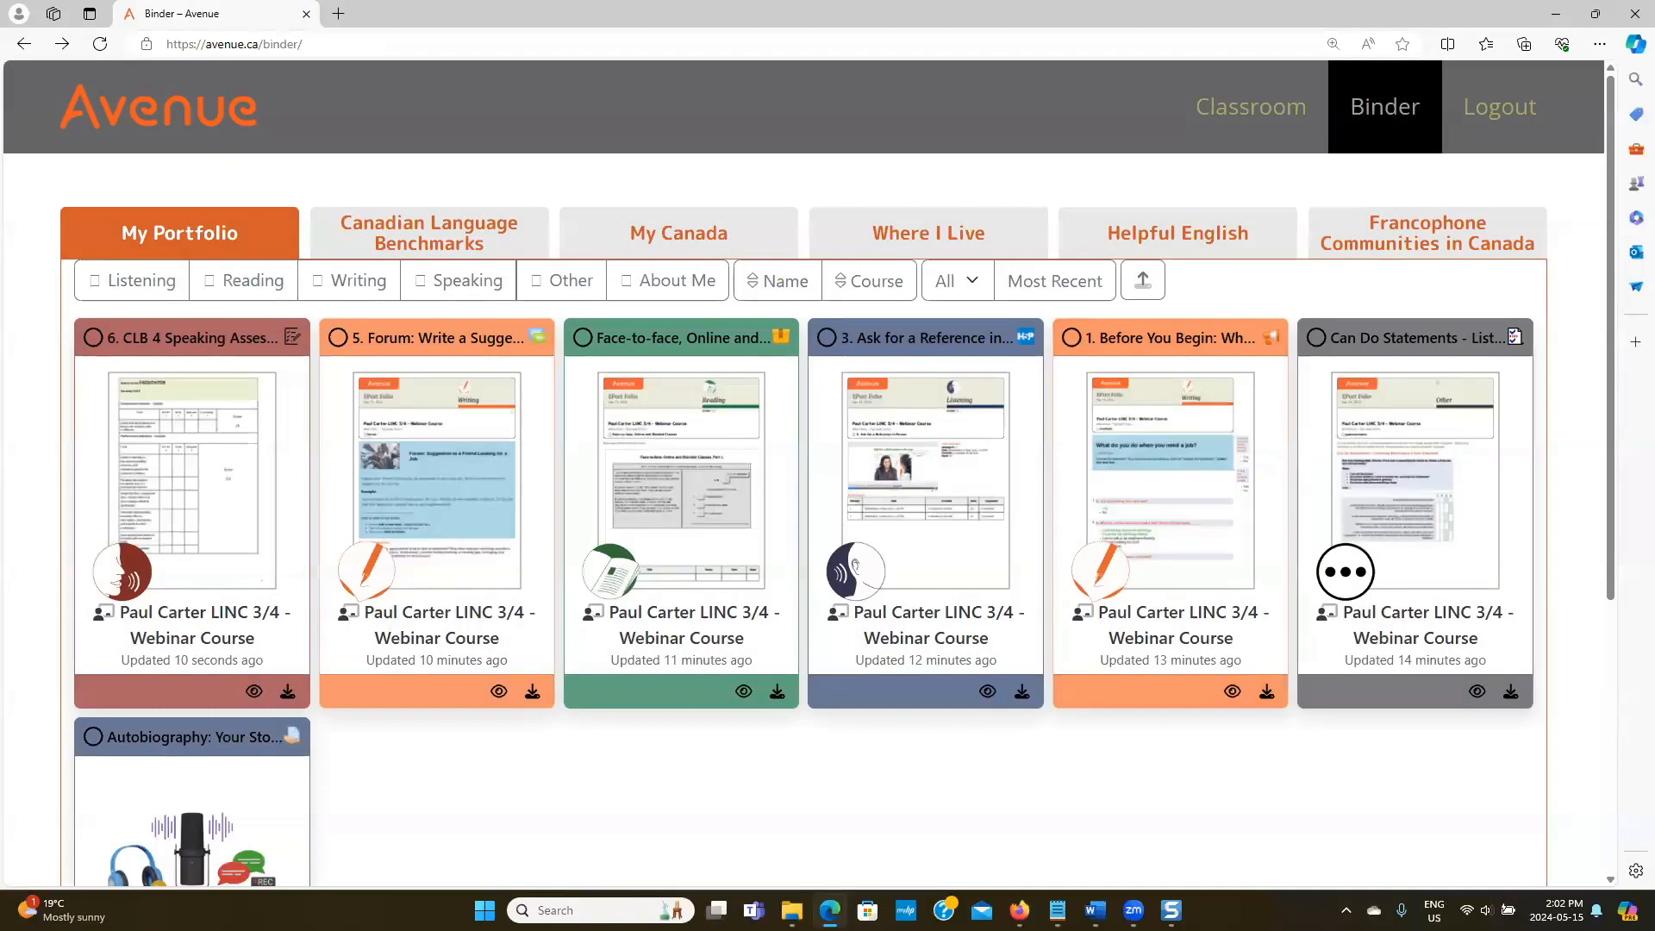
Switch back to Firefox and review the "After the fact…" slide about auto-collecting again and uploading artifacts.
key(alt+Tab)
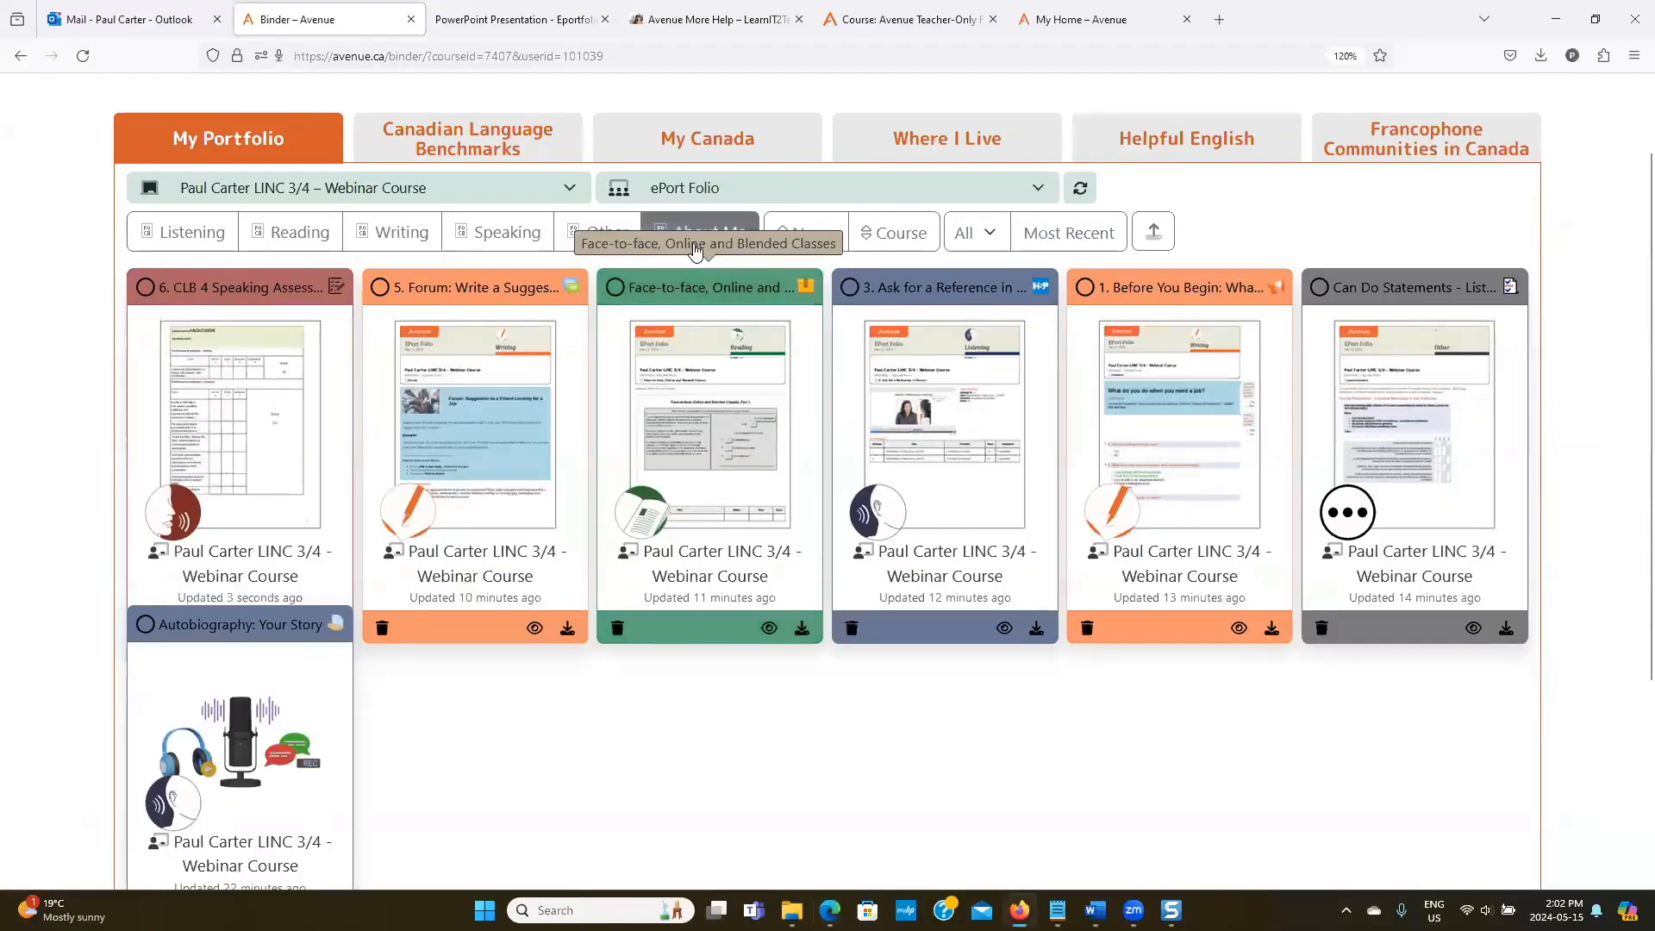
click(502, 19)
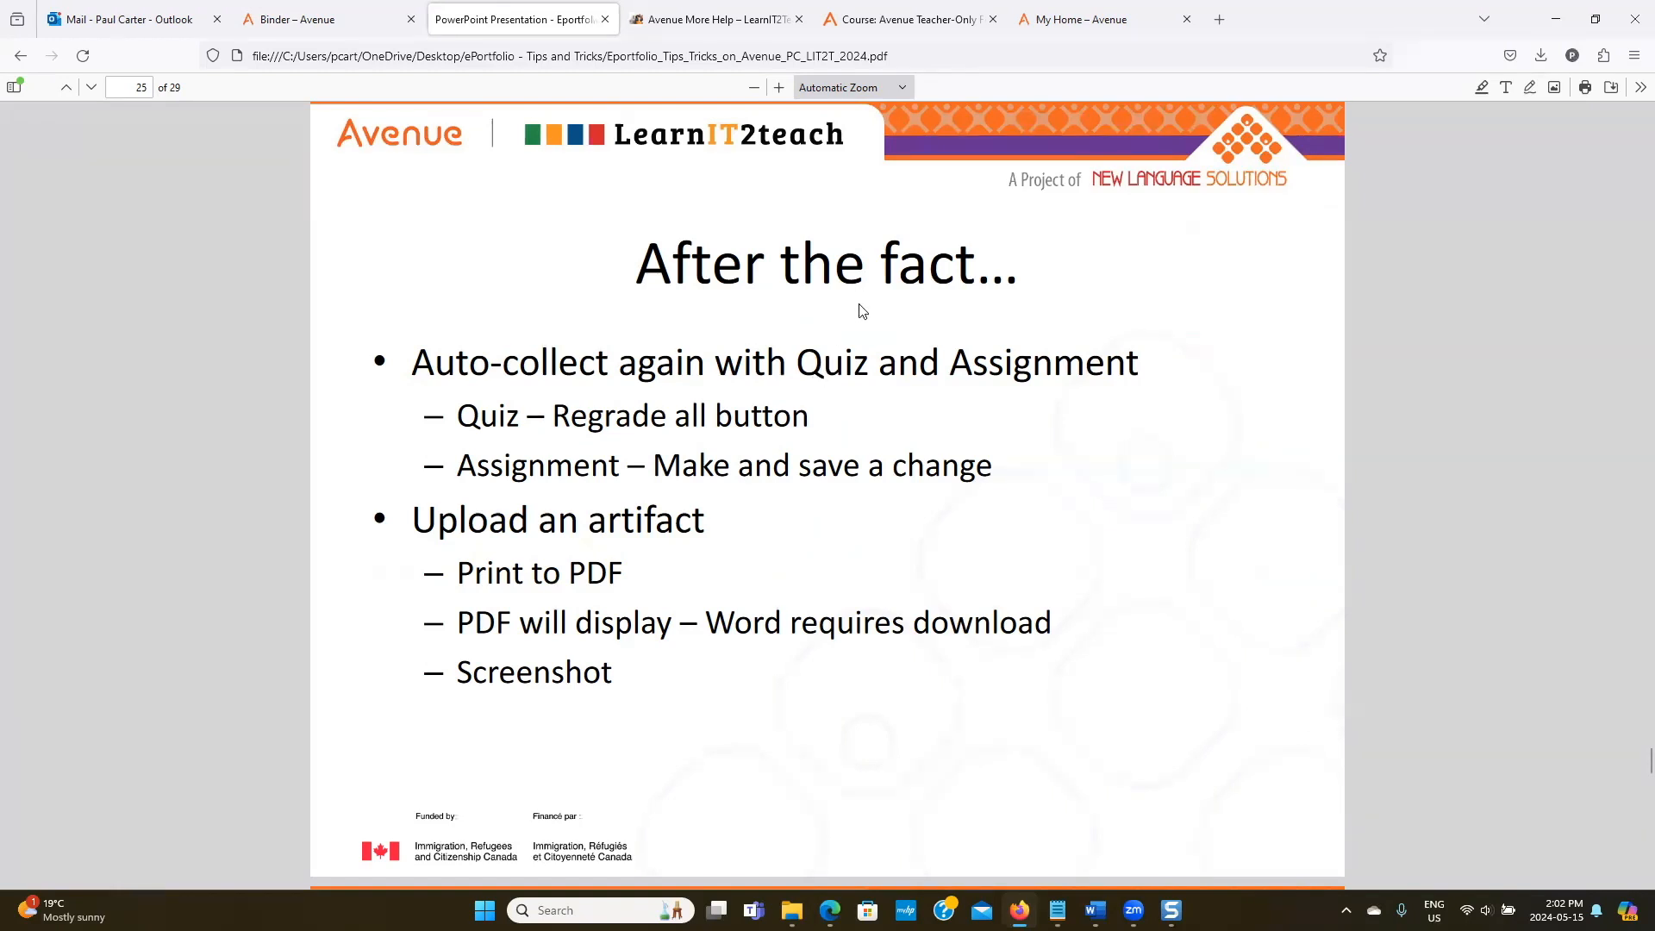
click(906, 29)
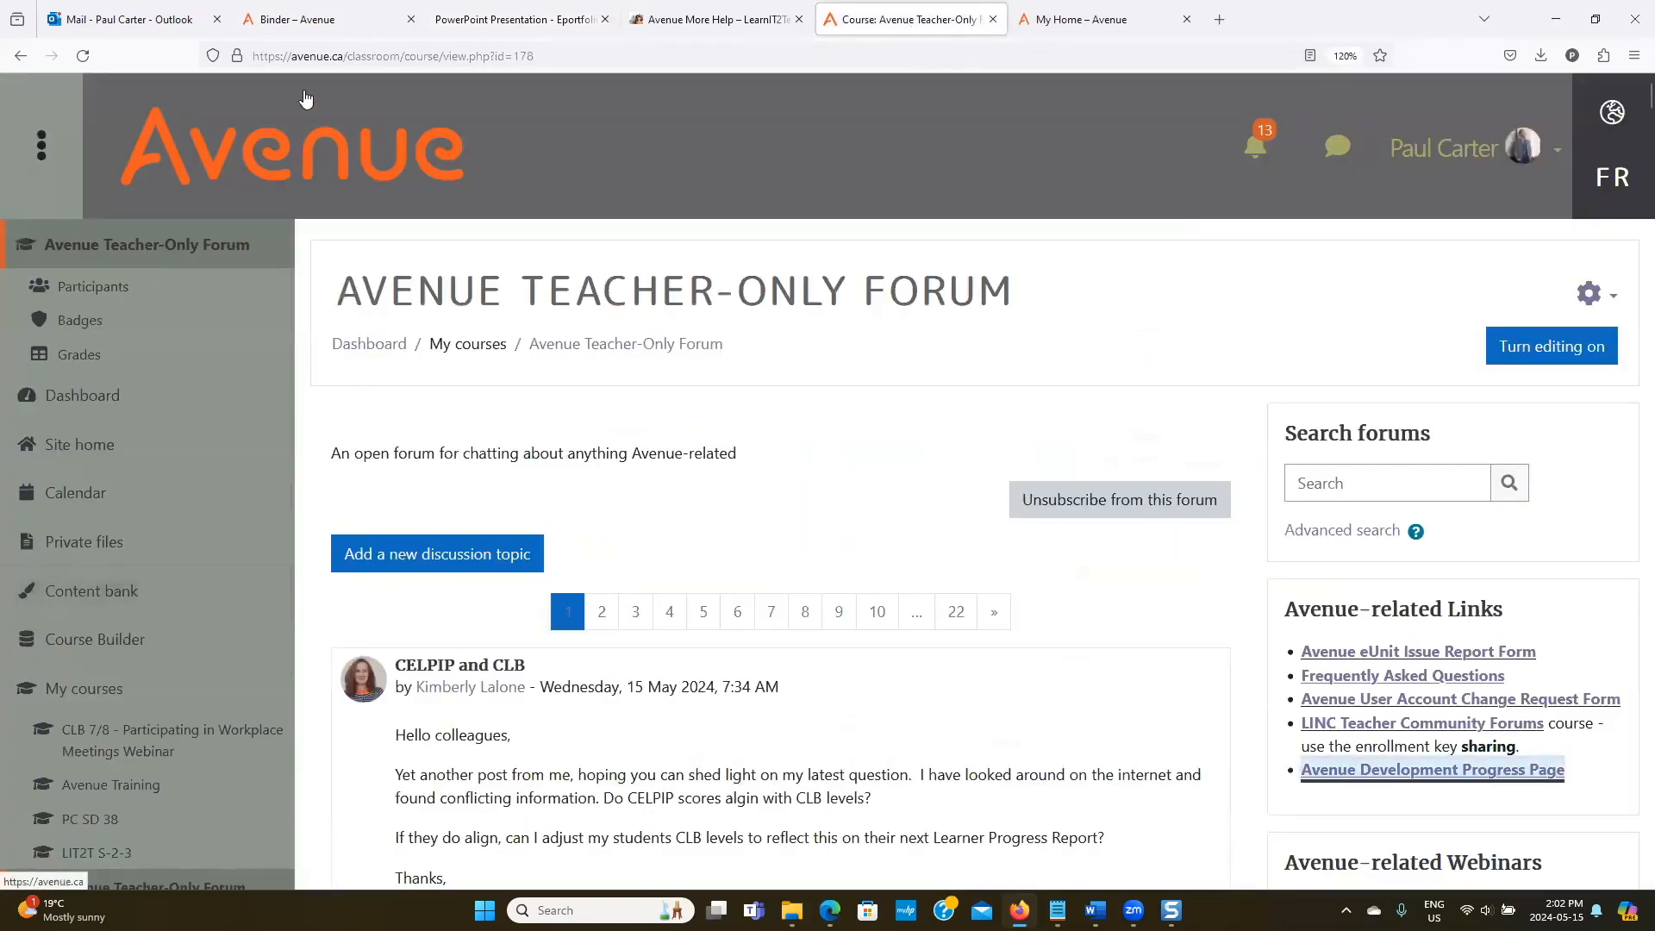
Open the LINC 3/4 Webinar Course from the dashboard and go to the activities of its ePortfolio - Tips and Tricks section.
click(297, 19)
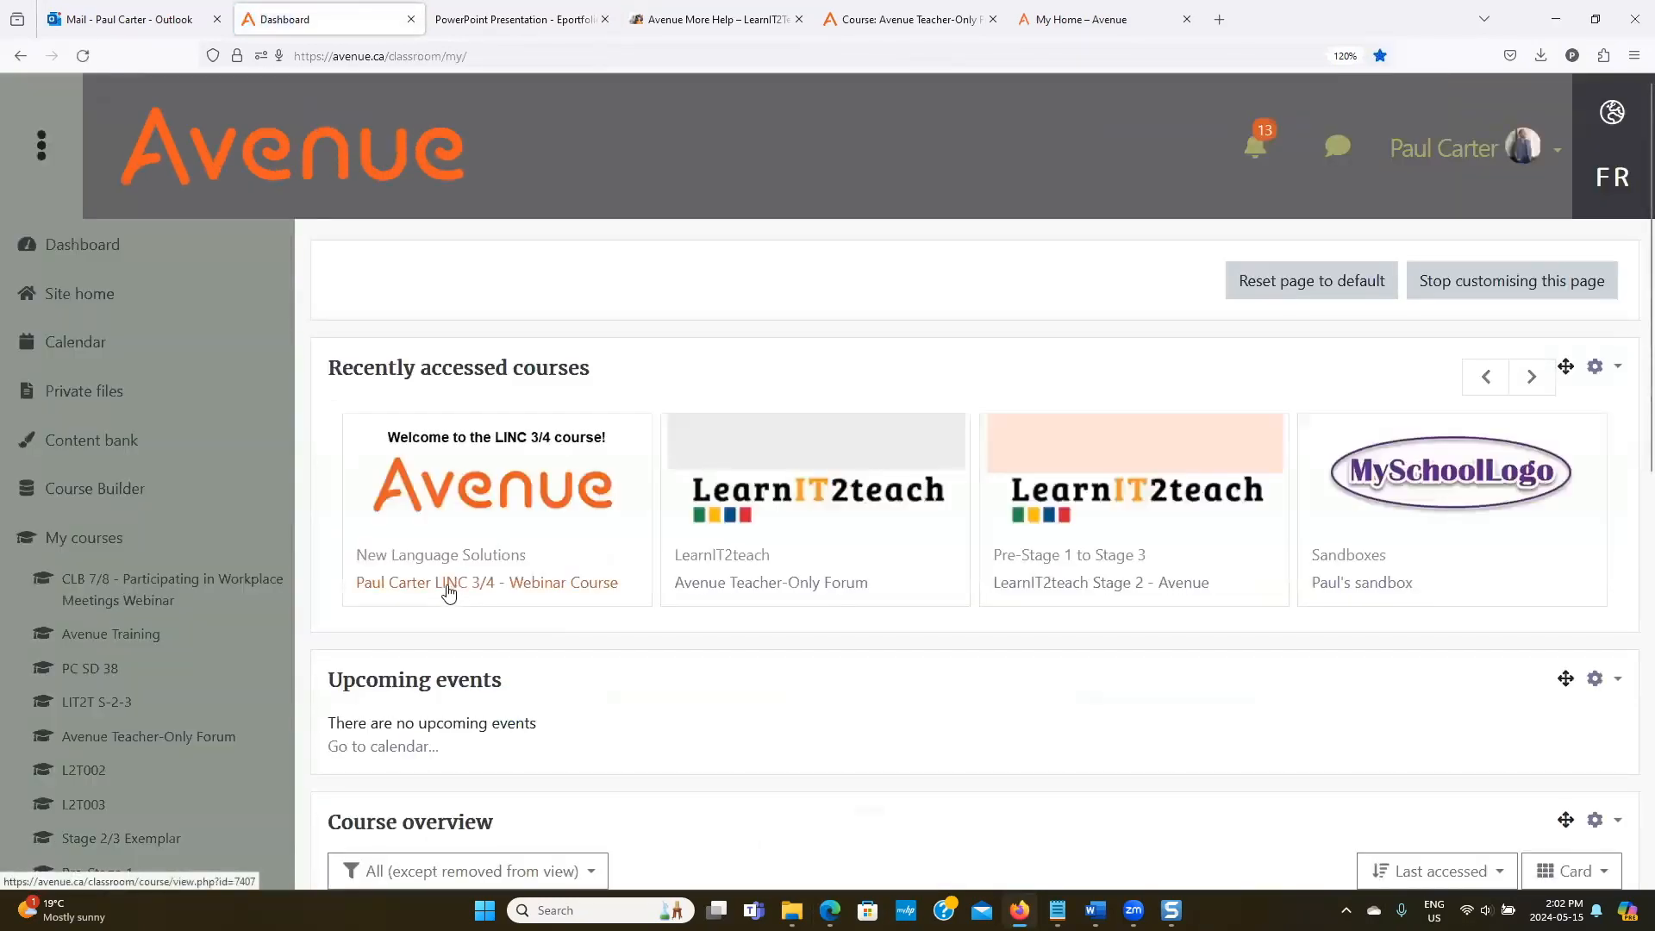
click(447, 585)
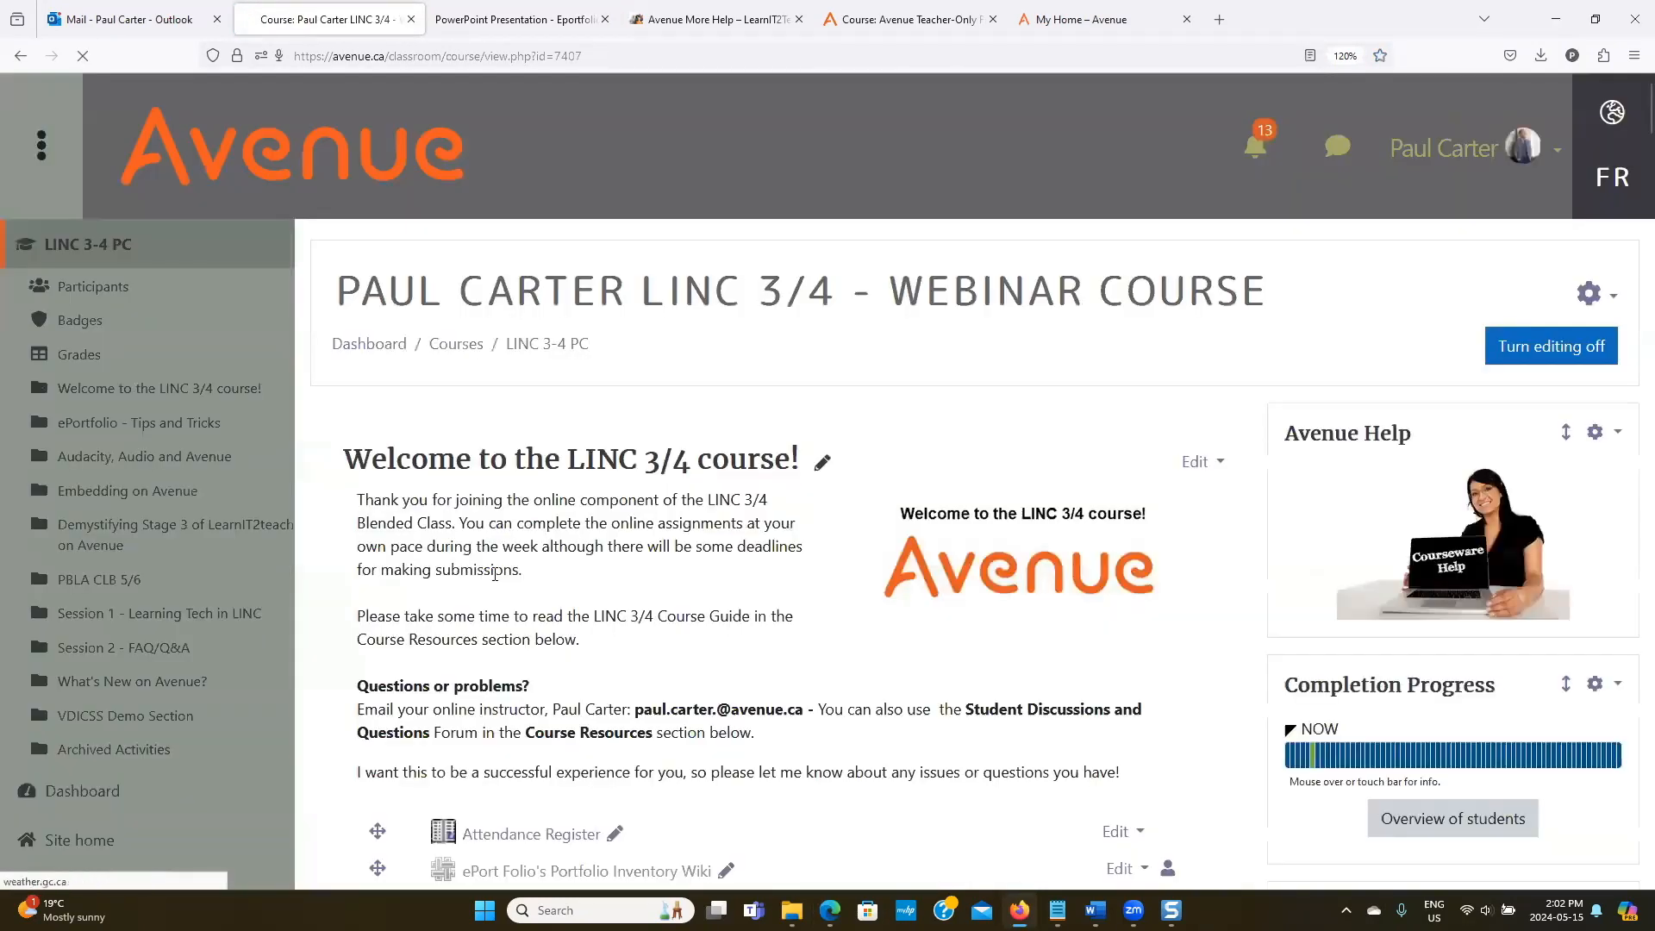
scroll(851, 583, down, 3)
scroll(851, 584, down, 10)
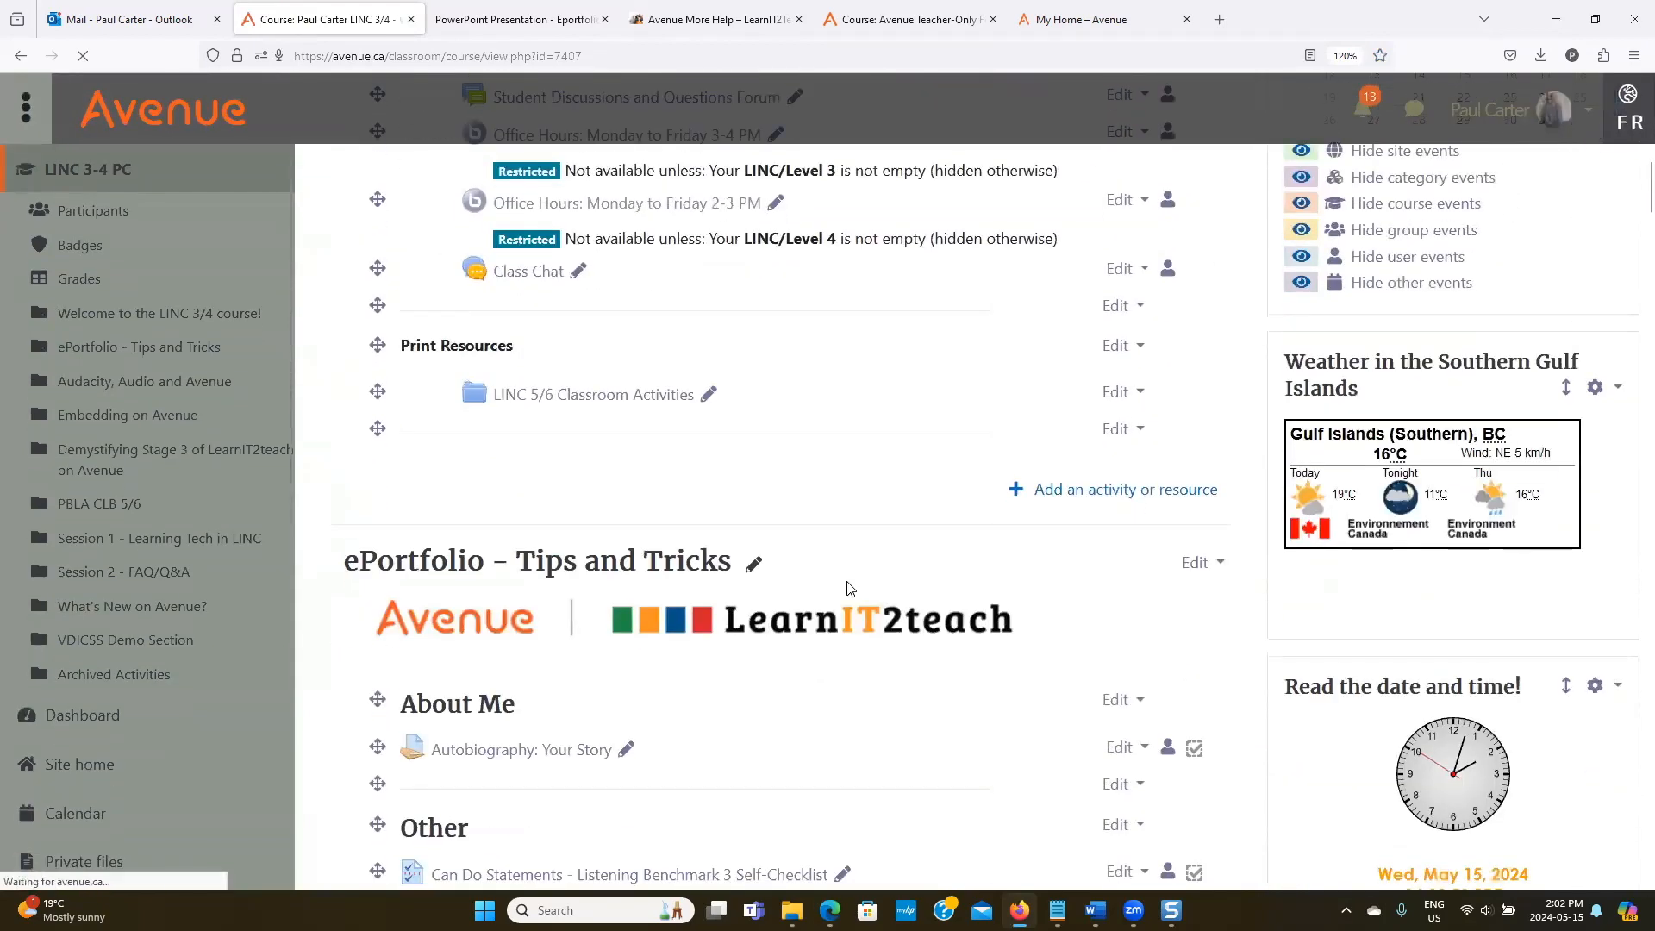
scroll(850, 586, down, 2)
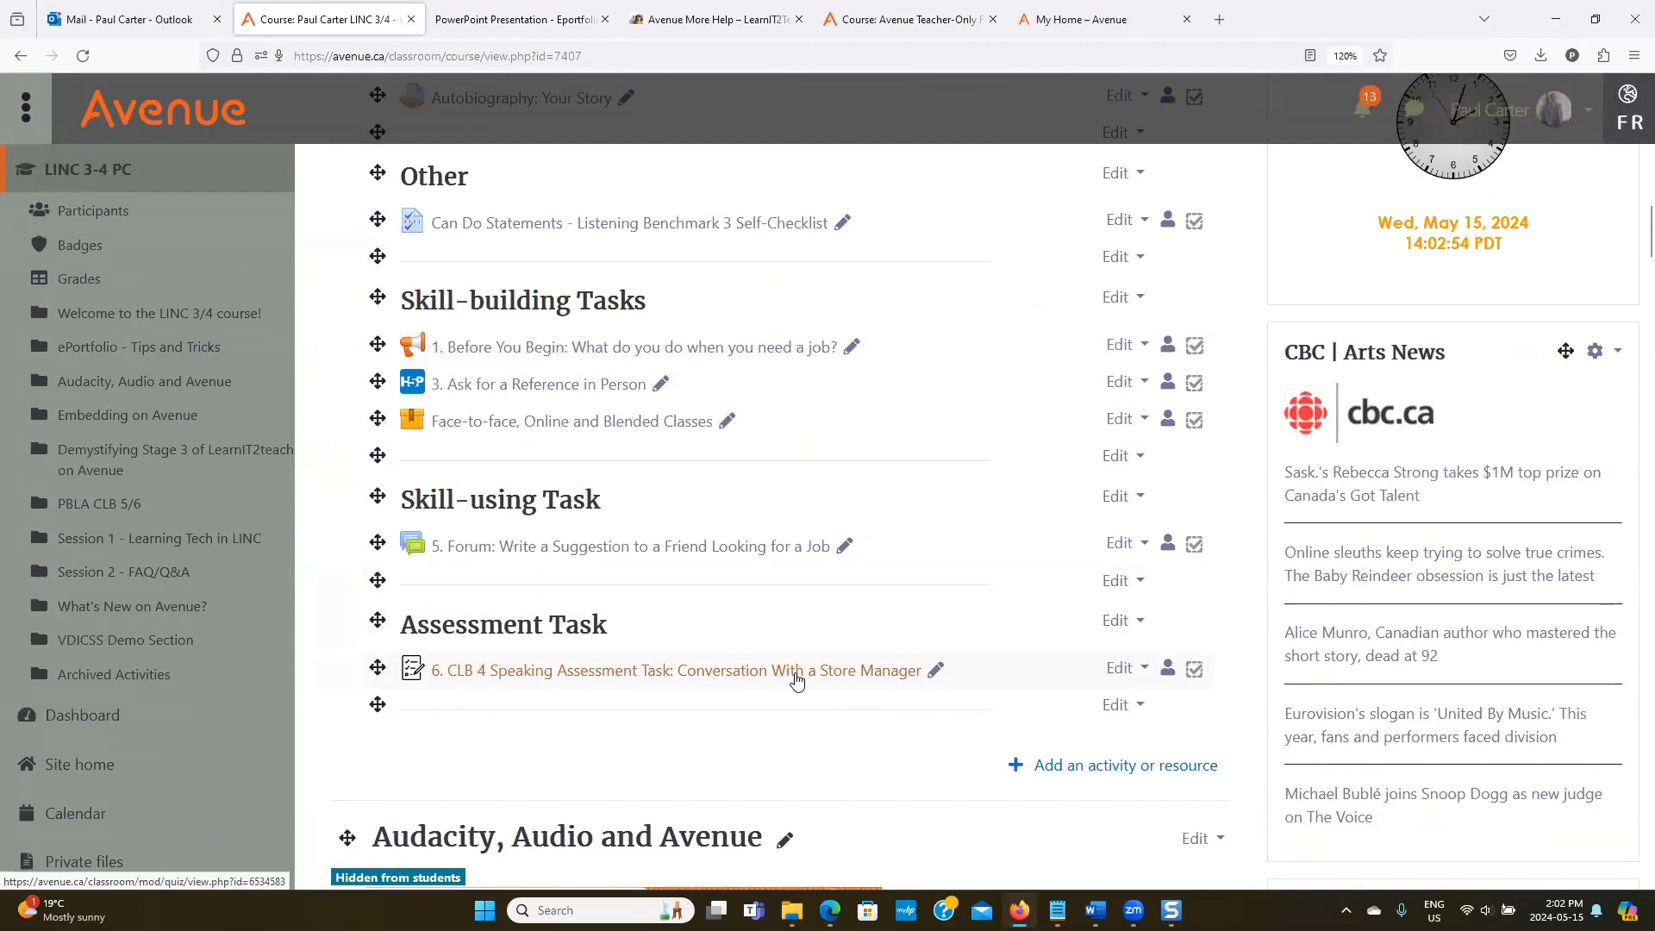
Check the tags in the settings of the CLB 4 Speaking Assessment Task quiz, and save and display the quiz.
click(1120, 670)
click(1059, 706)
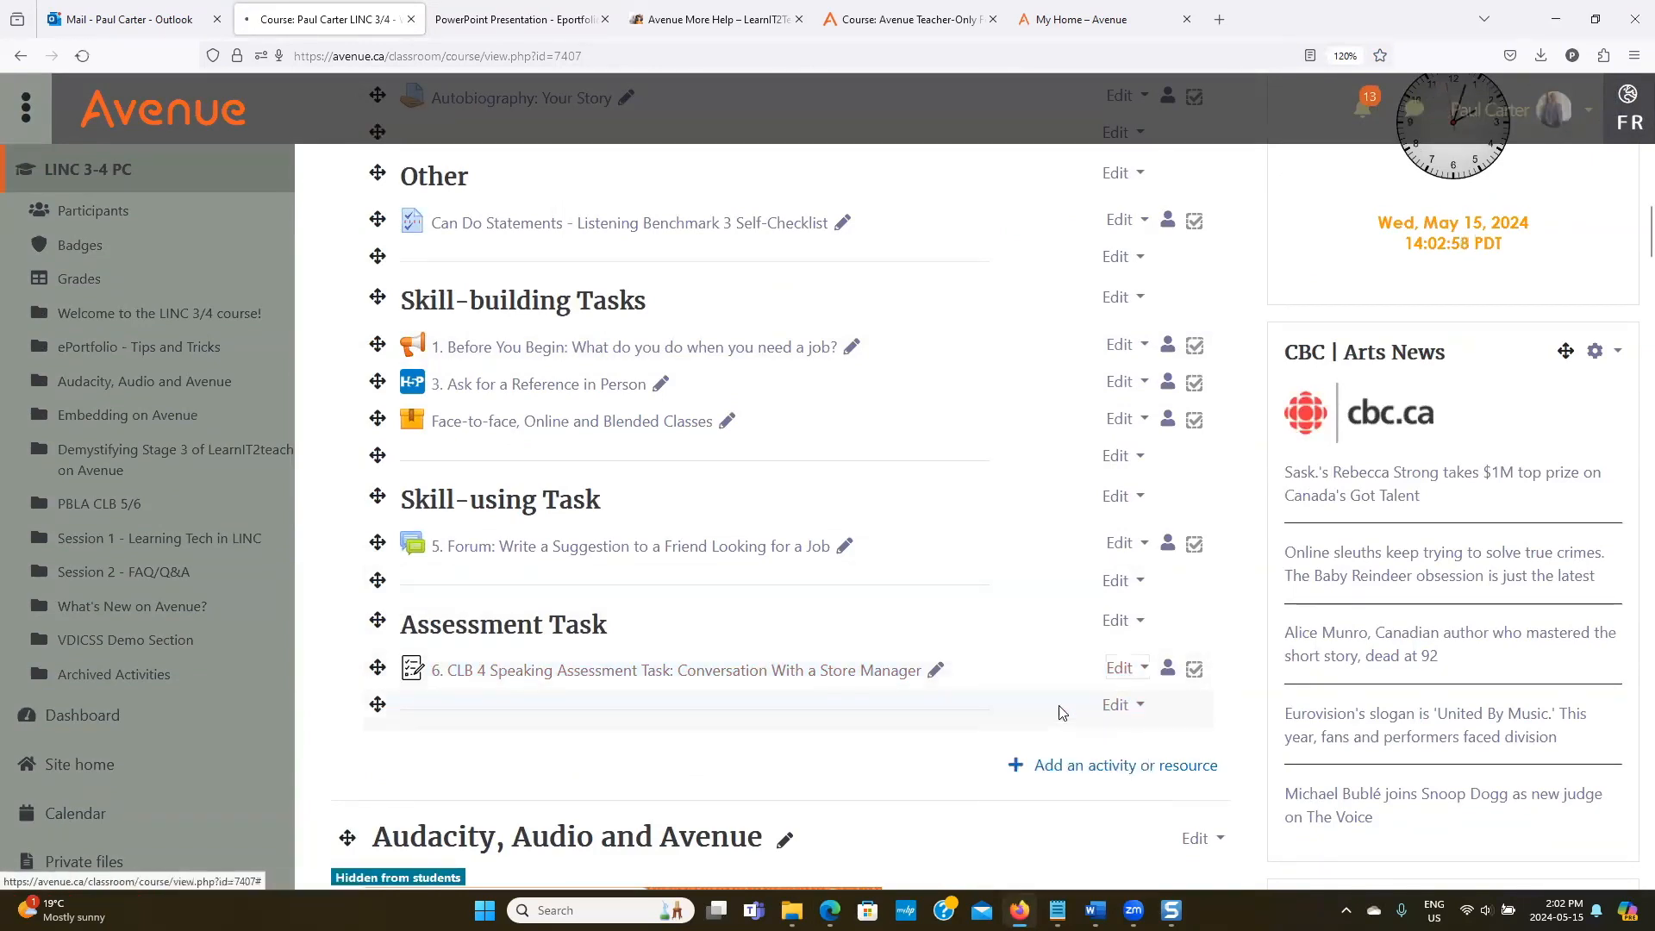
scroll(626, 690, down, 10)
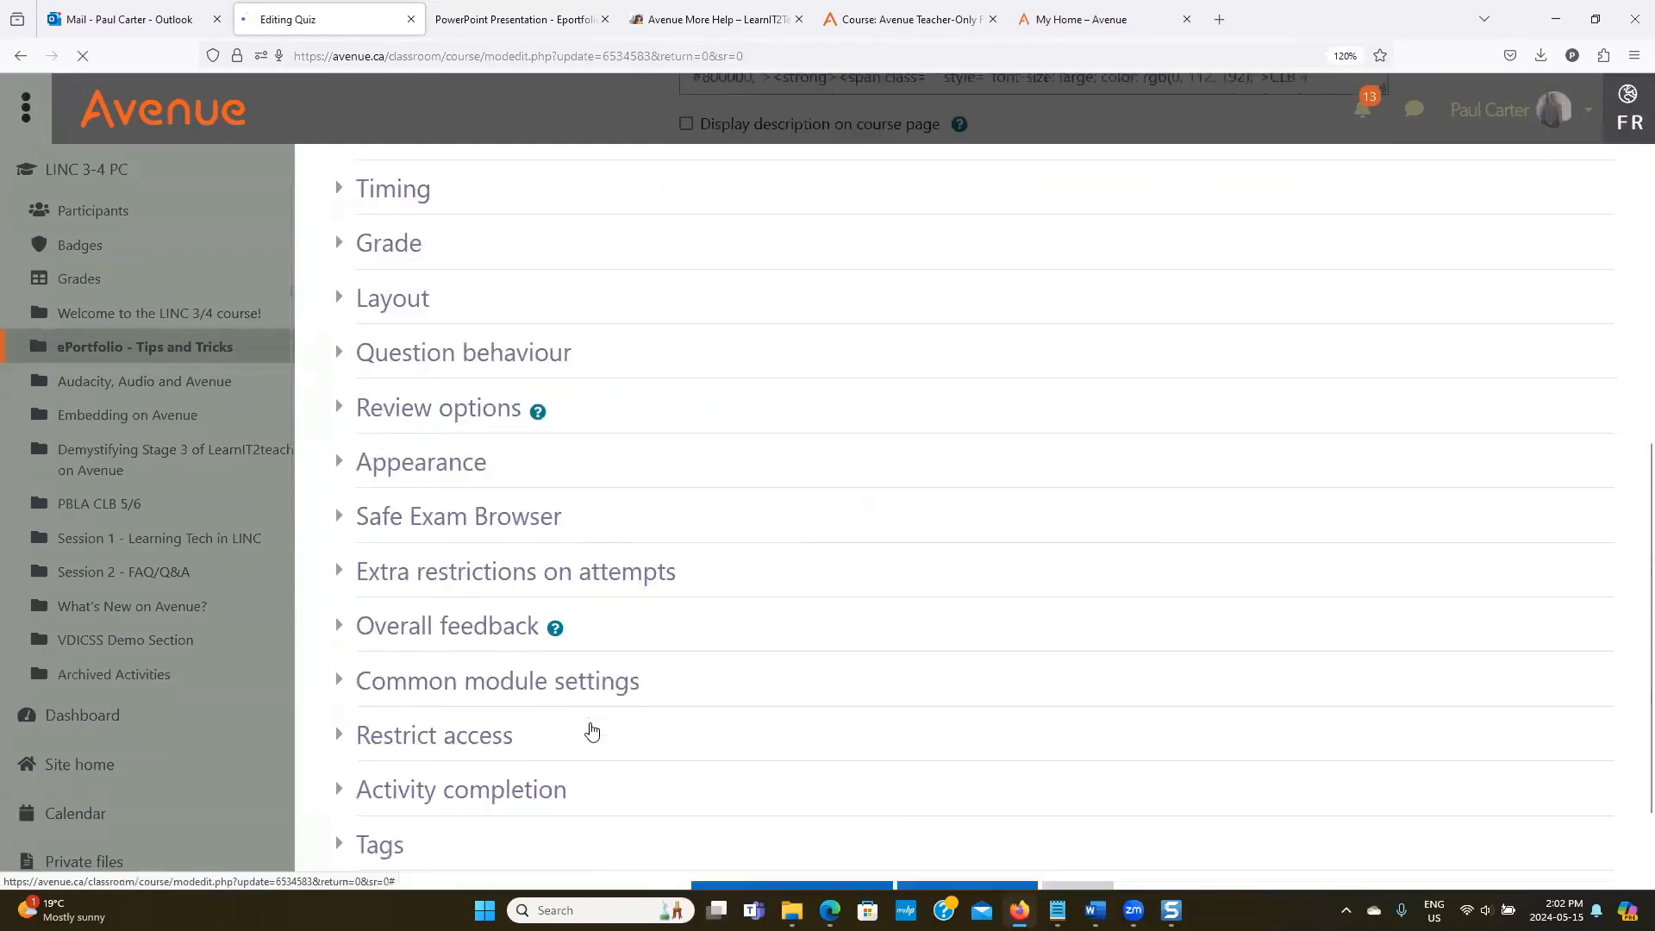
click(383, 715)
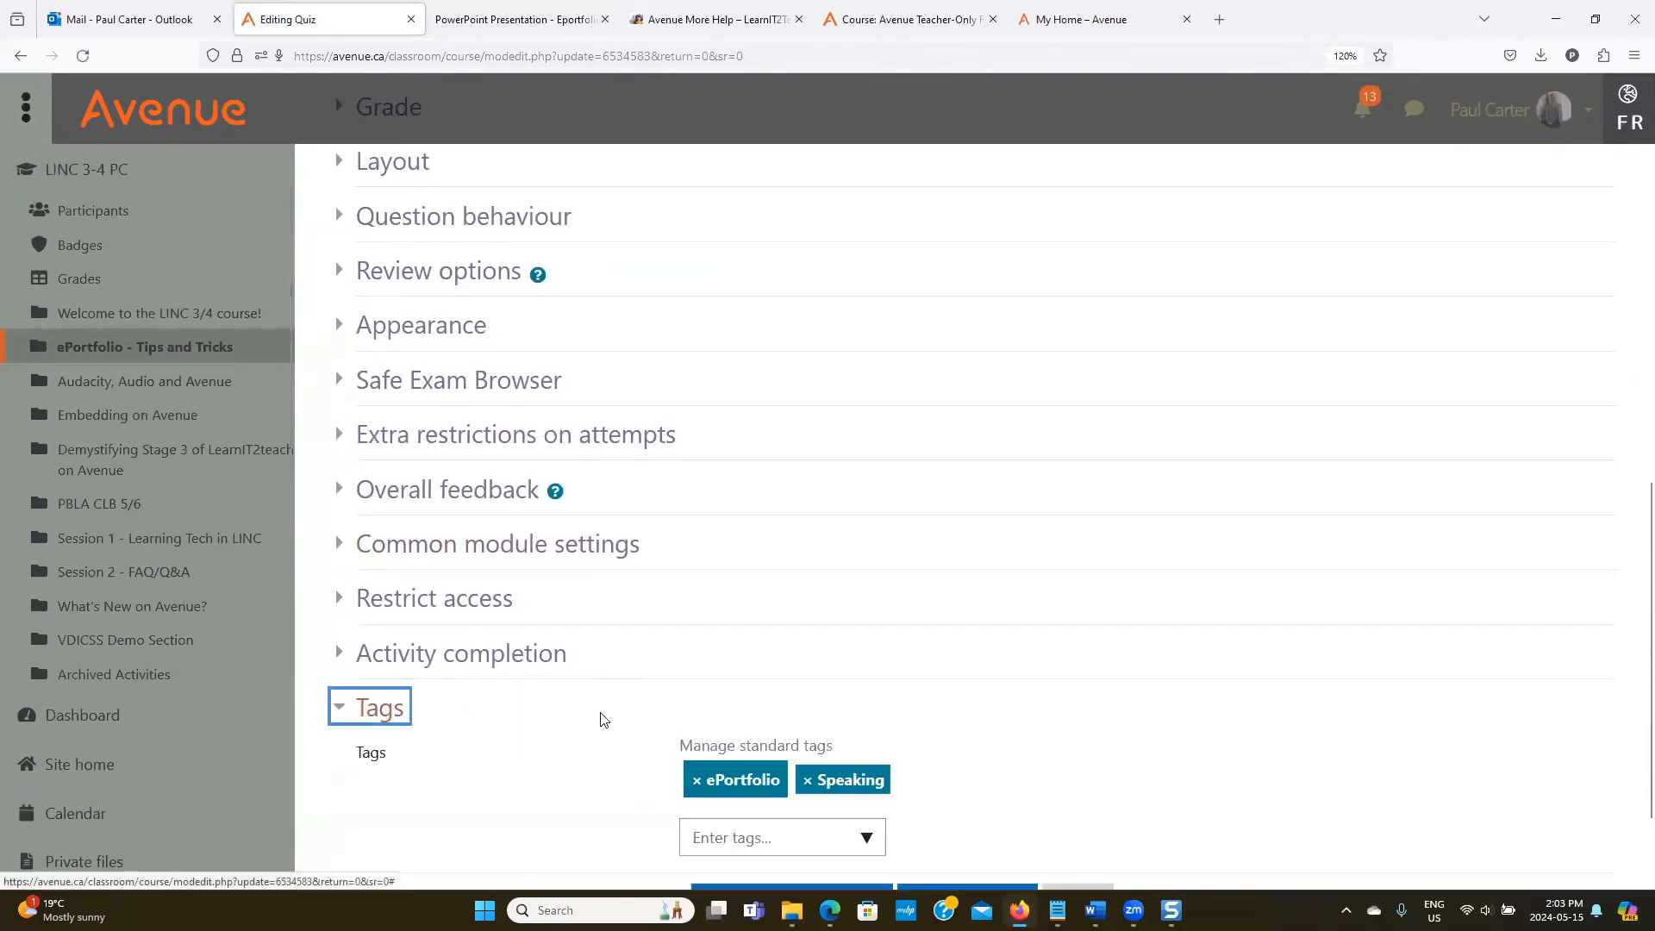
scroll(603, 733, down, 2)
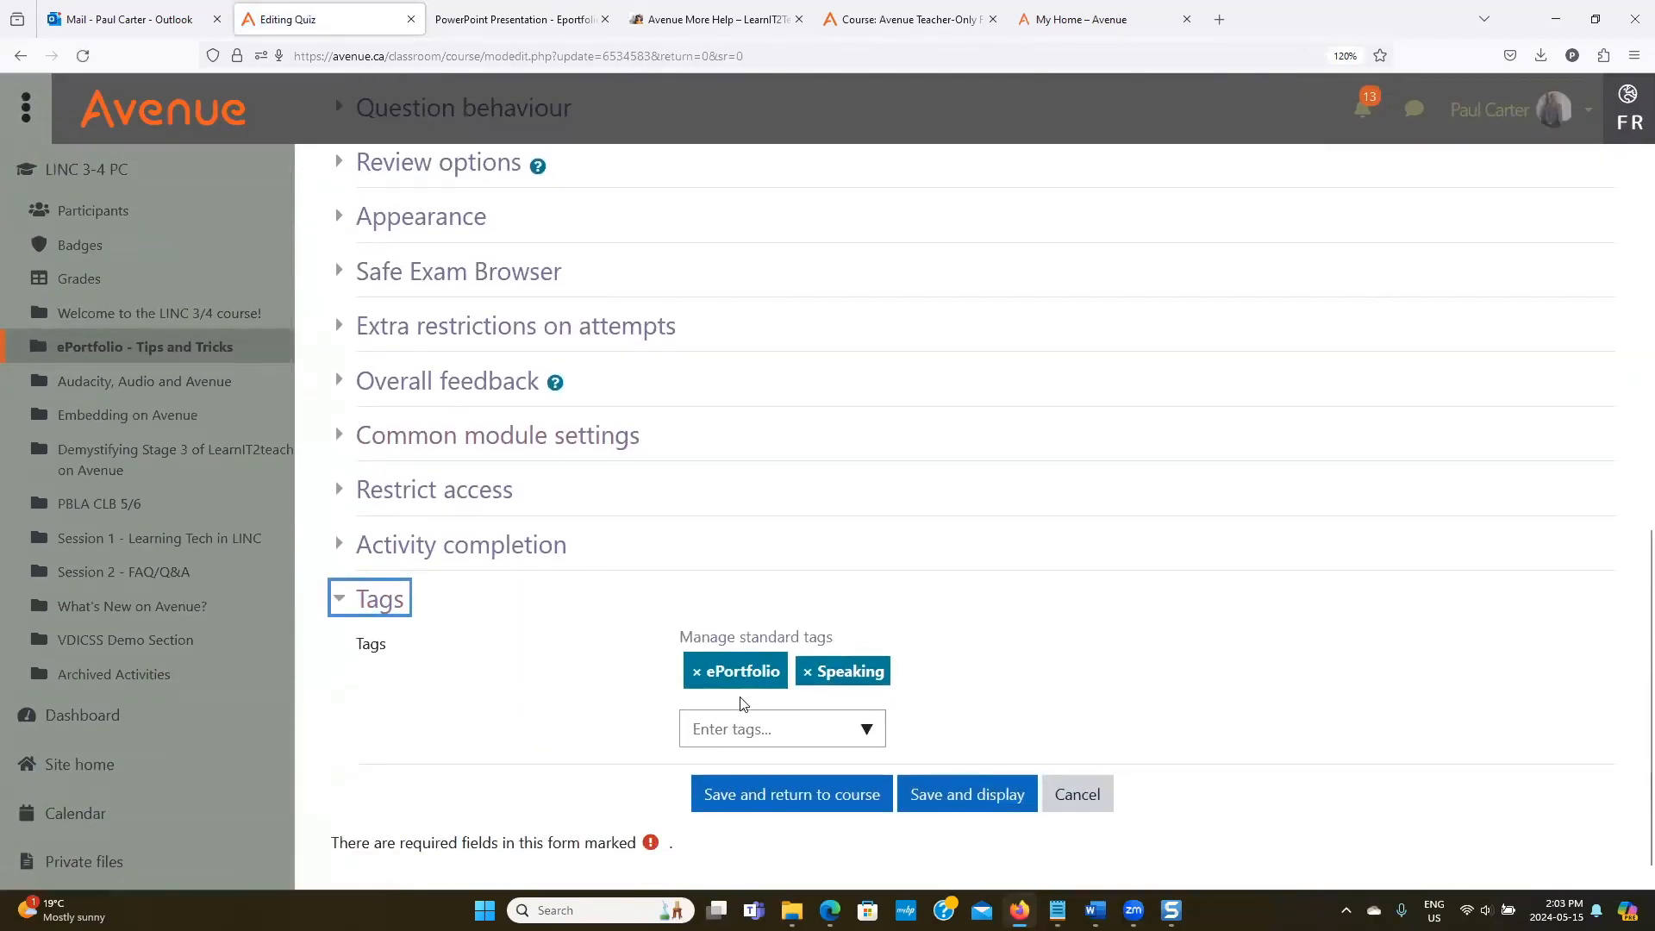
click(925, 788)
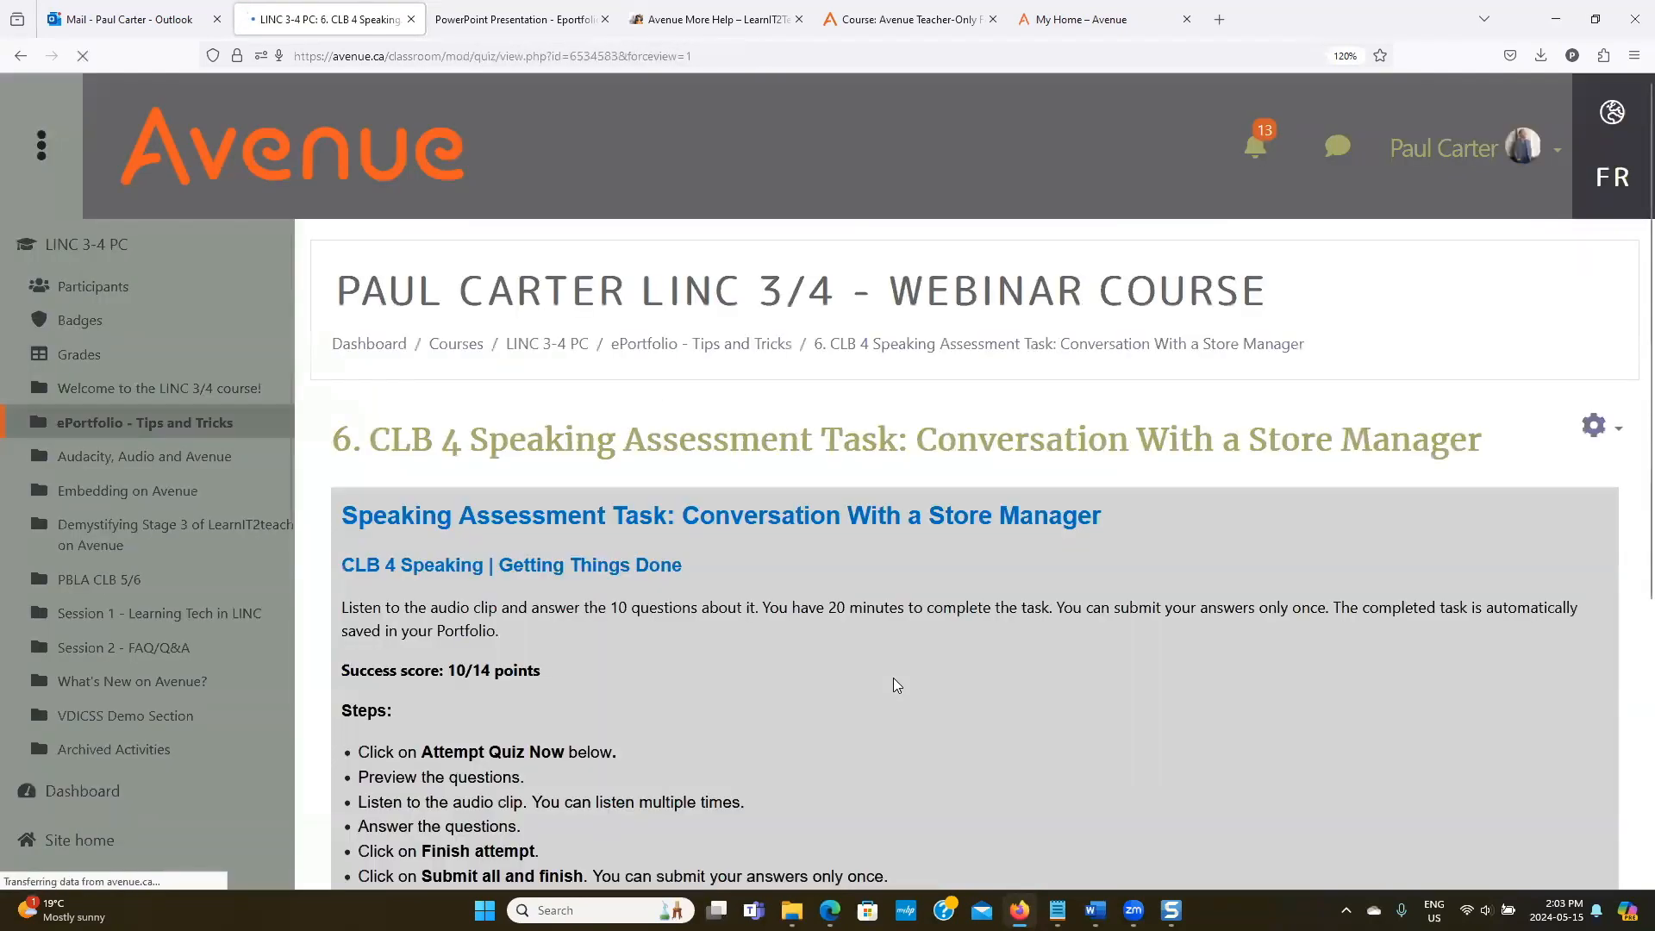
Open the quiz's attempts report, regrade all attempts so the artifacts are collected again, and continue back to the report.
scroll(973, 644, down, 5)
click(972, 645)
scroll(776, 669, down, 3)
scroll(776, 669, down, 5)
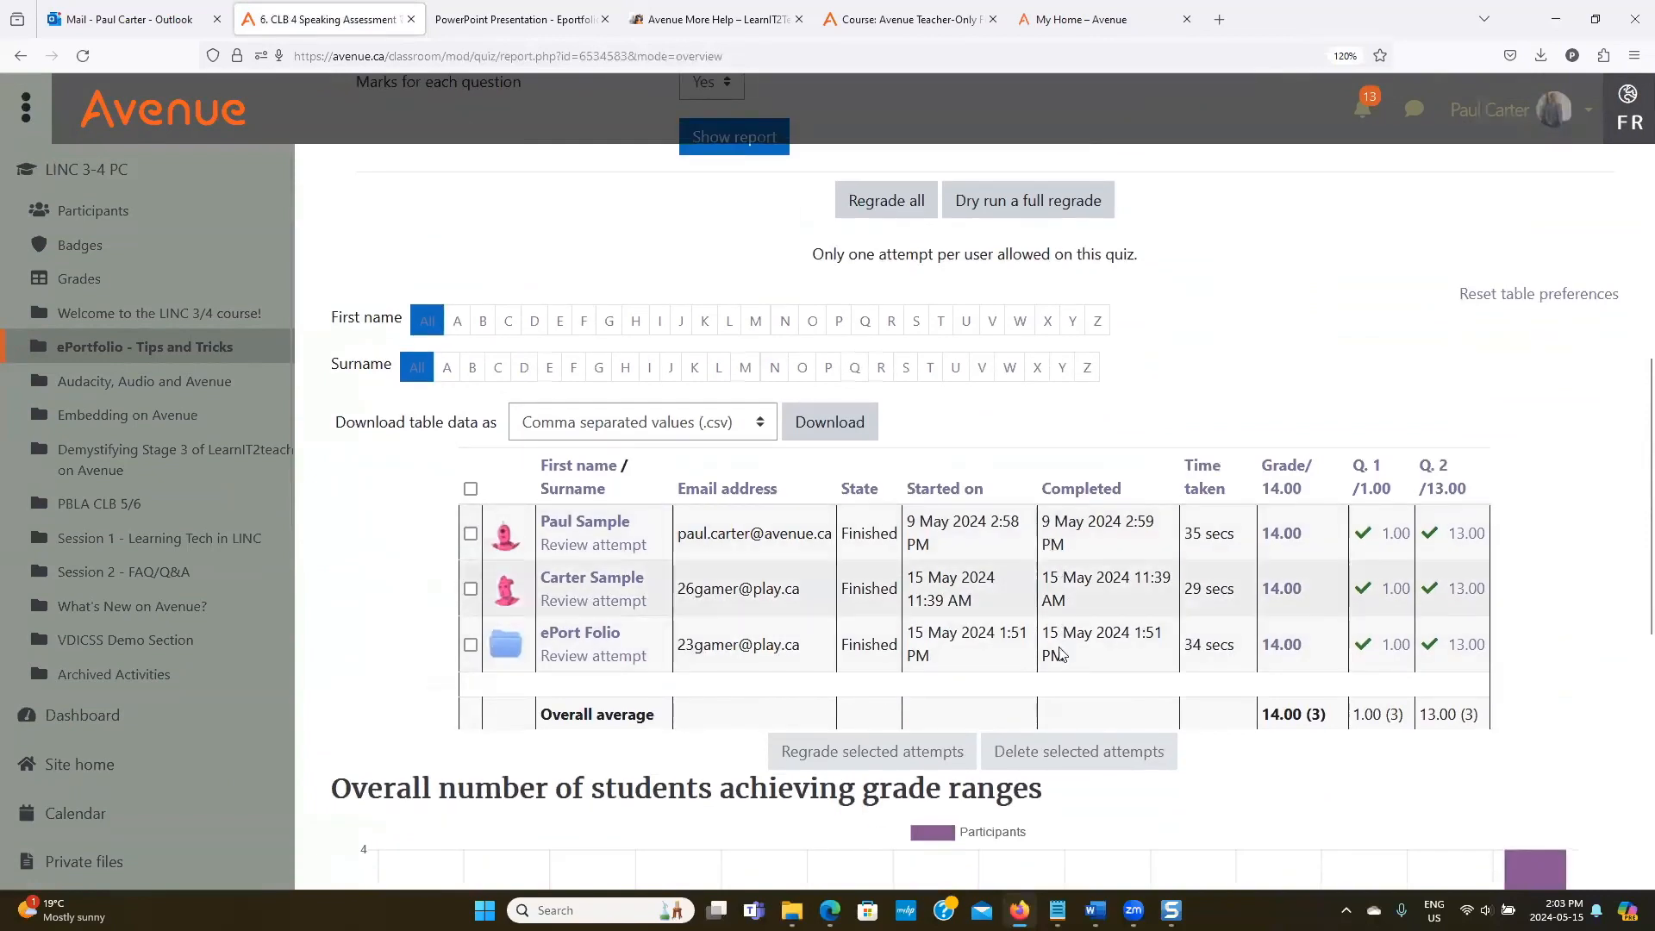
scroll(1059, 539, up, 1)
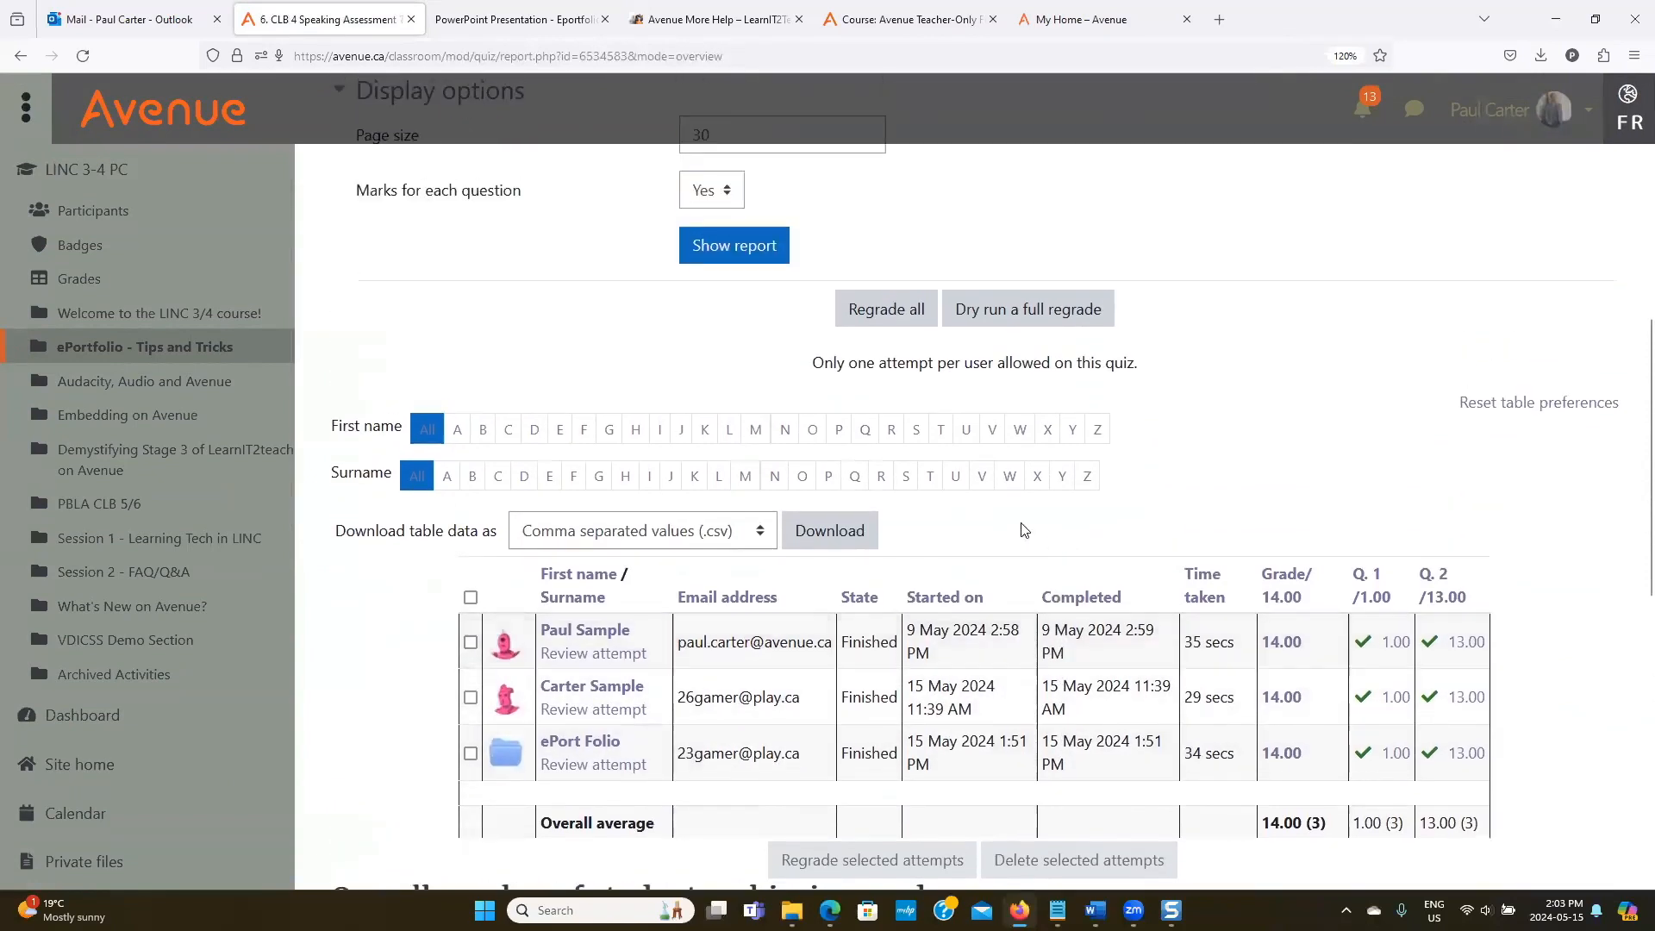
click(887, 308)
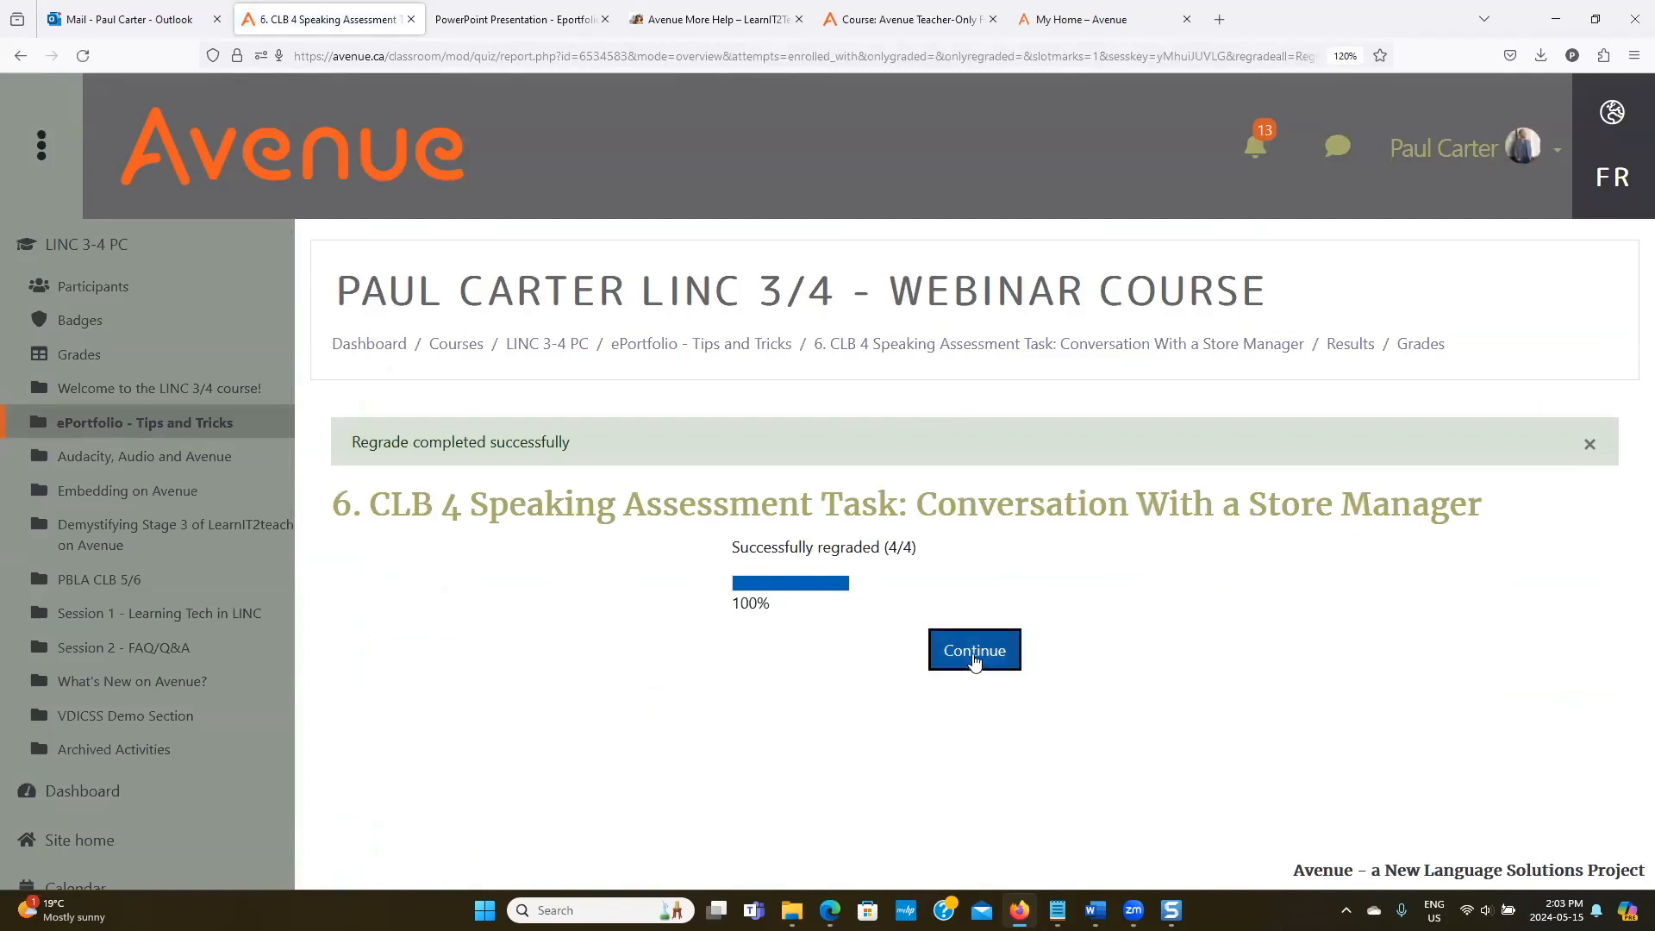
click(974, 651)
scroll(854, 569, down, 3)
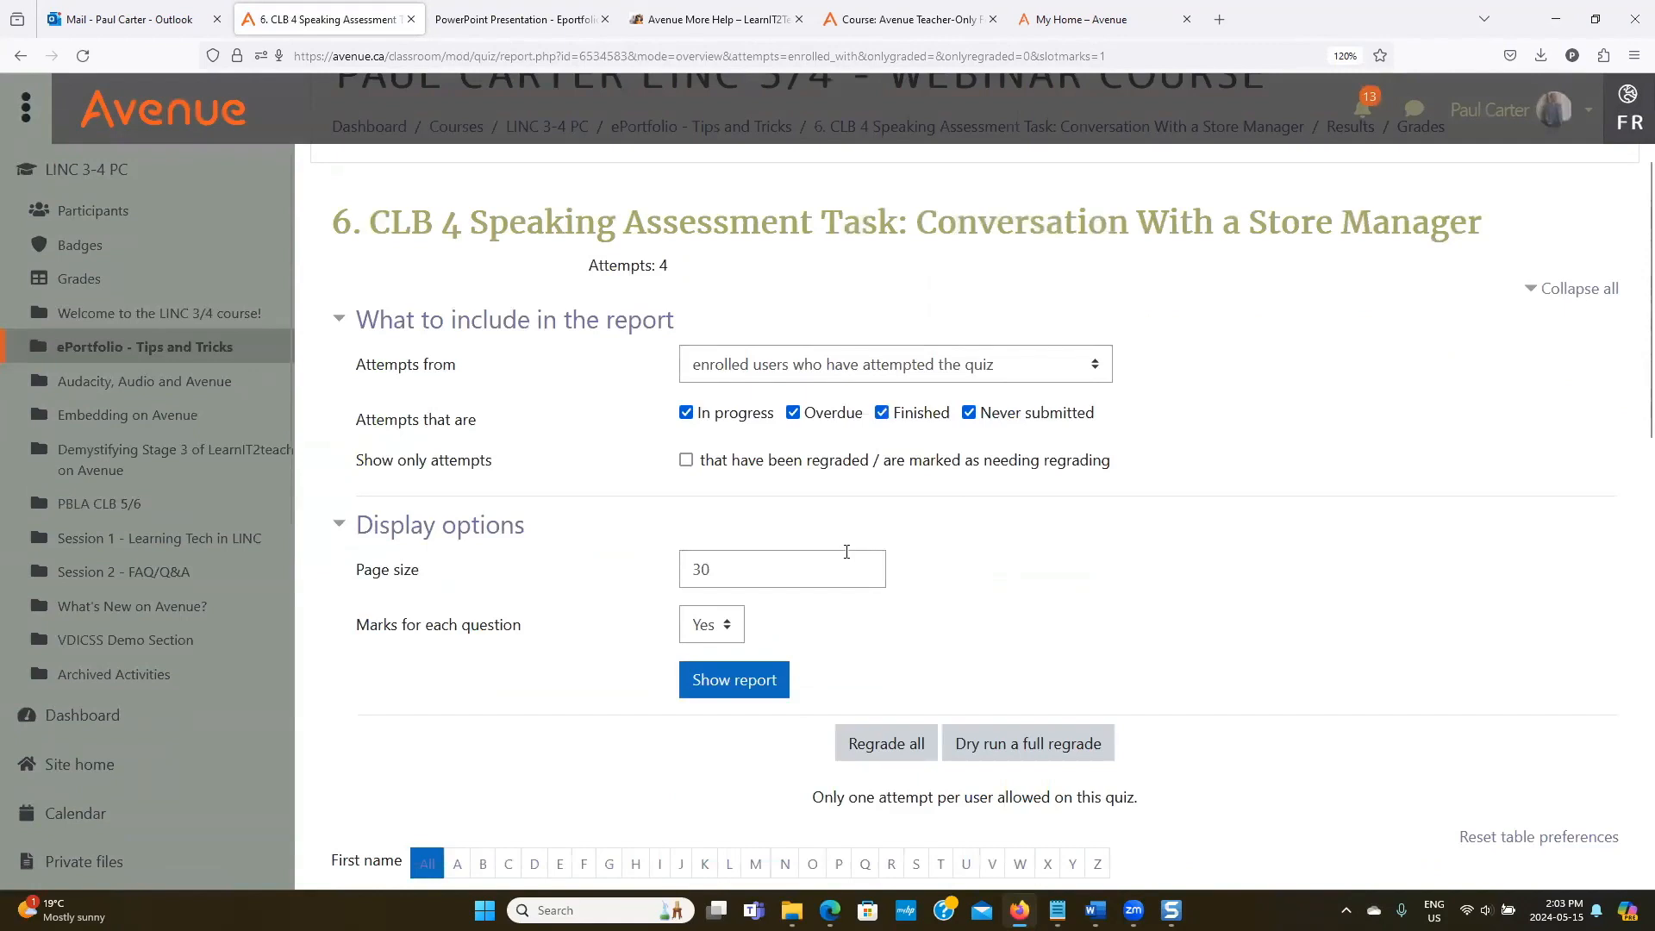
scroll(902, 559, down, 2)
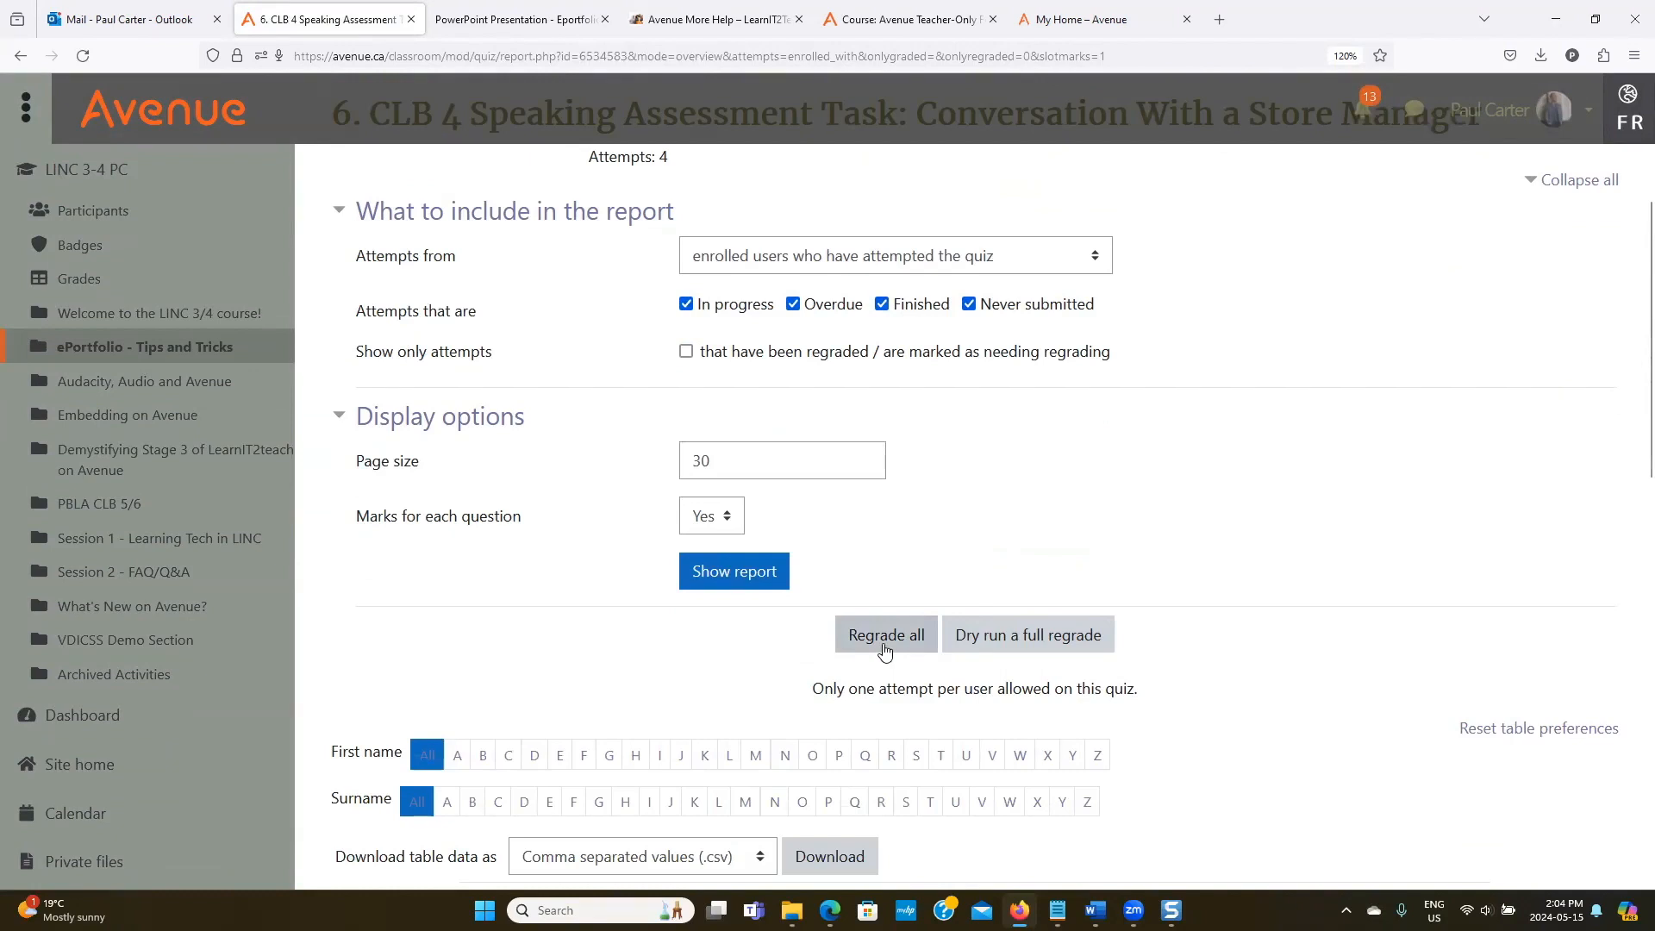
scroll(845, 638, up, 4)
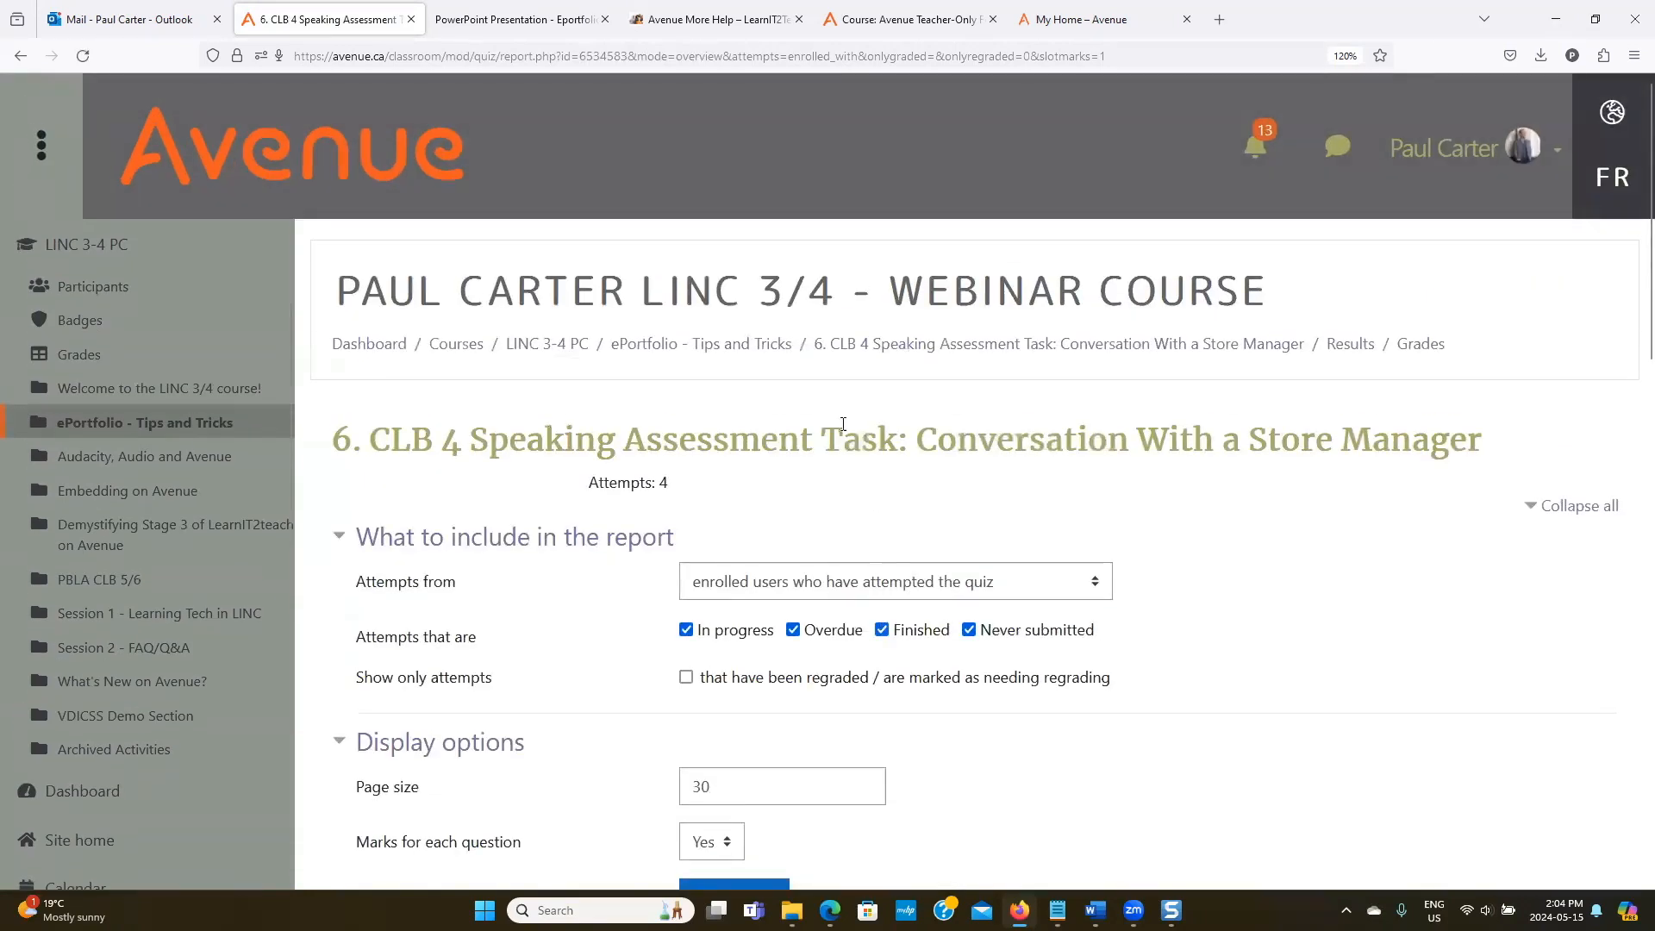
Check the tags in the settings of the Autobiography: Your Story assignment in ePortfolio - Tips and Tricks, and save and display it.
click(741, 348)
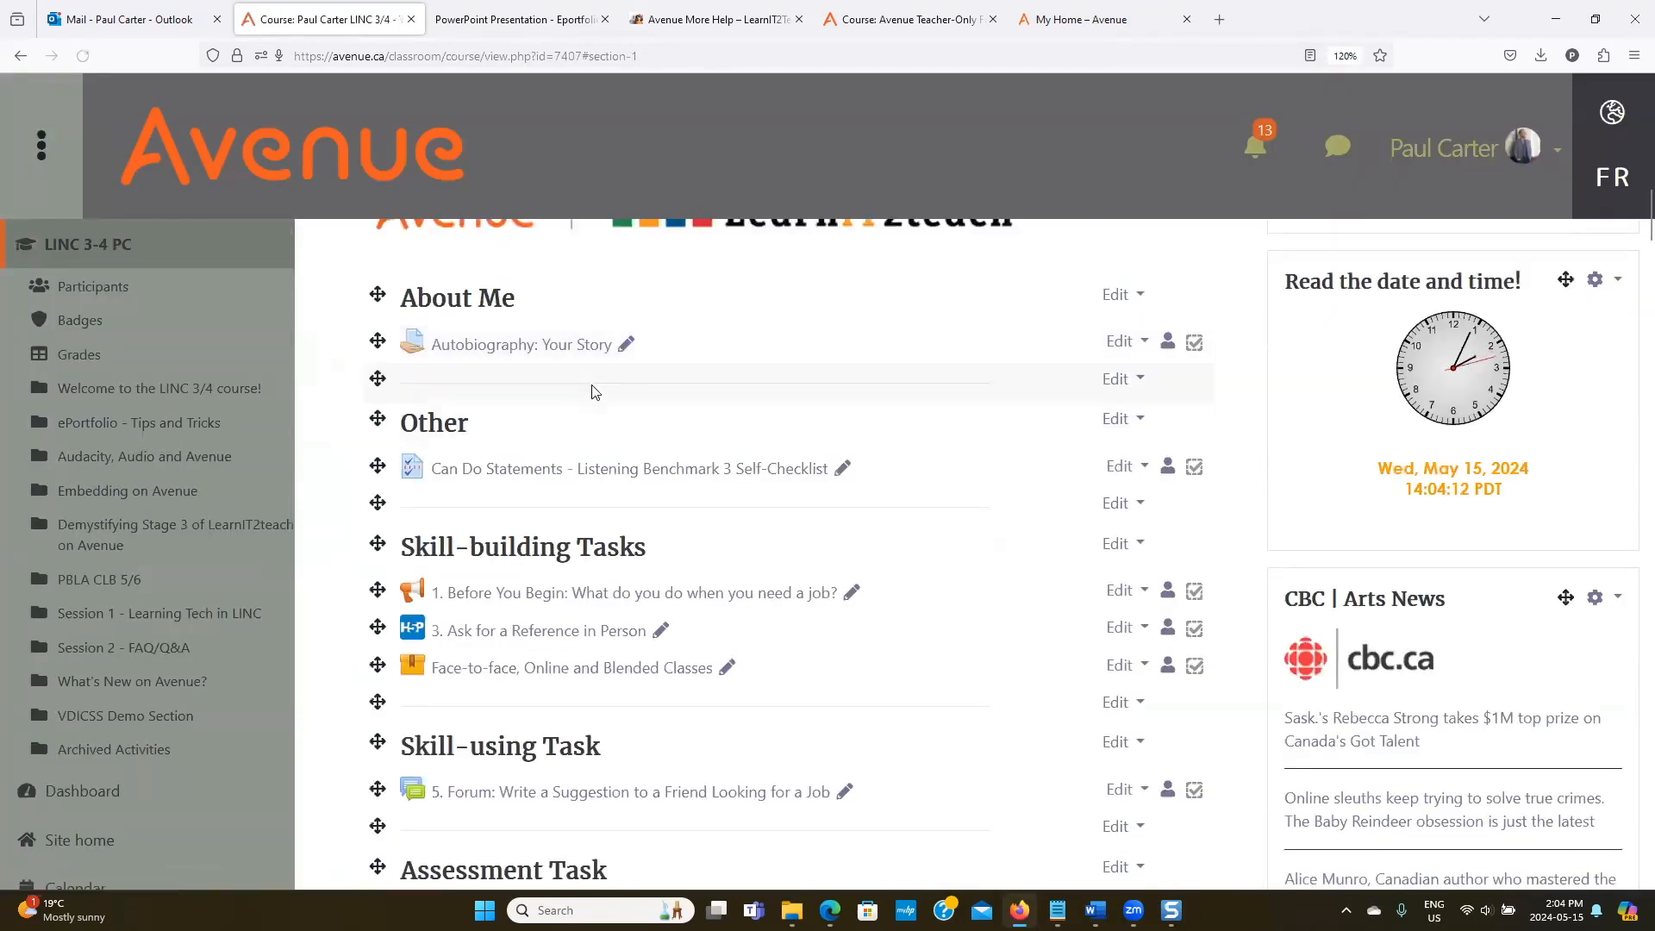
click(1121, 341)
click(1046, 381)
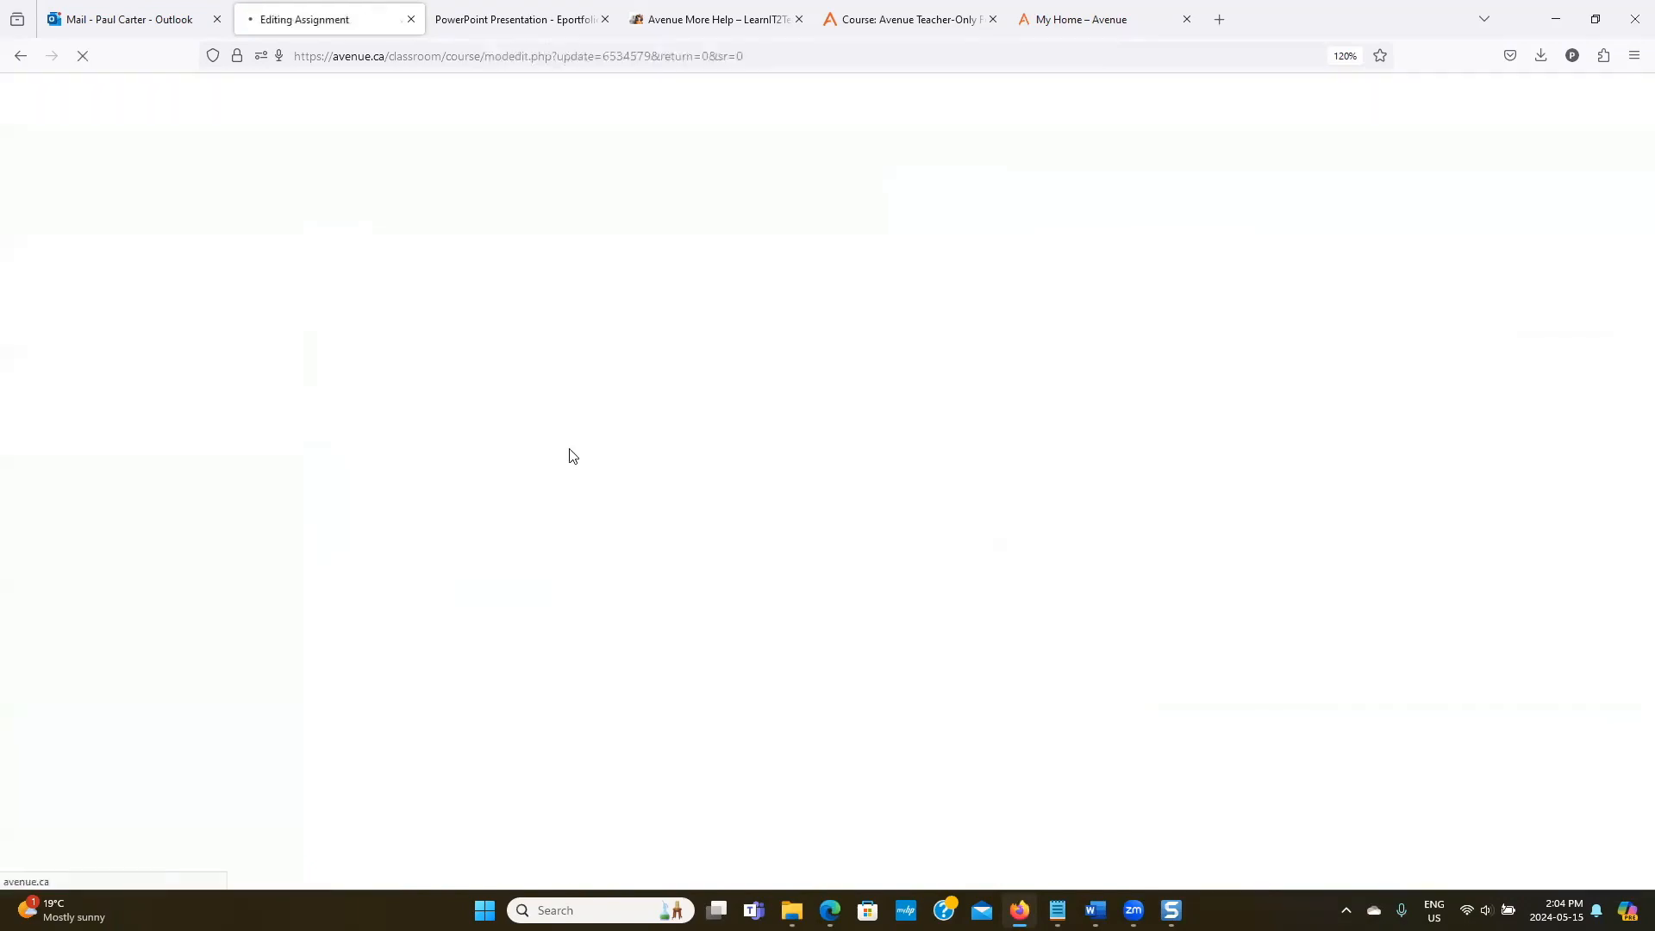
scroll(440, 560, down, 15)
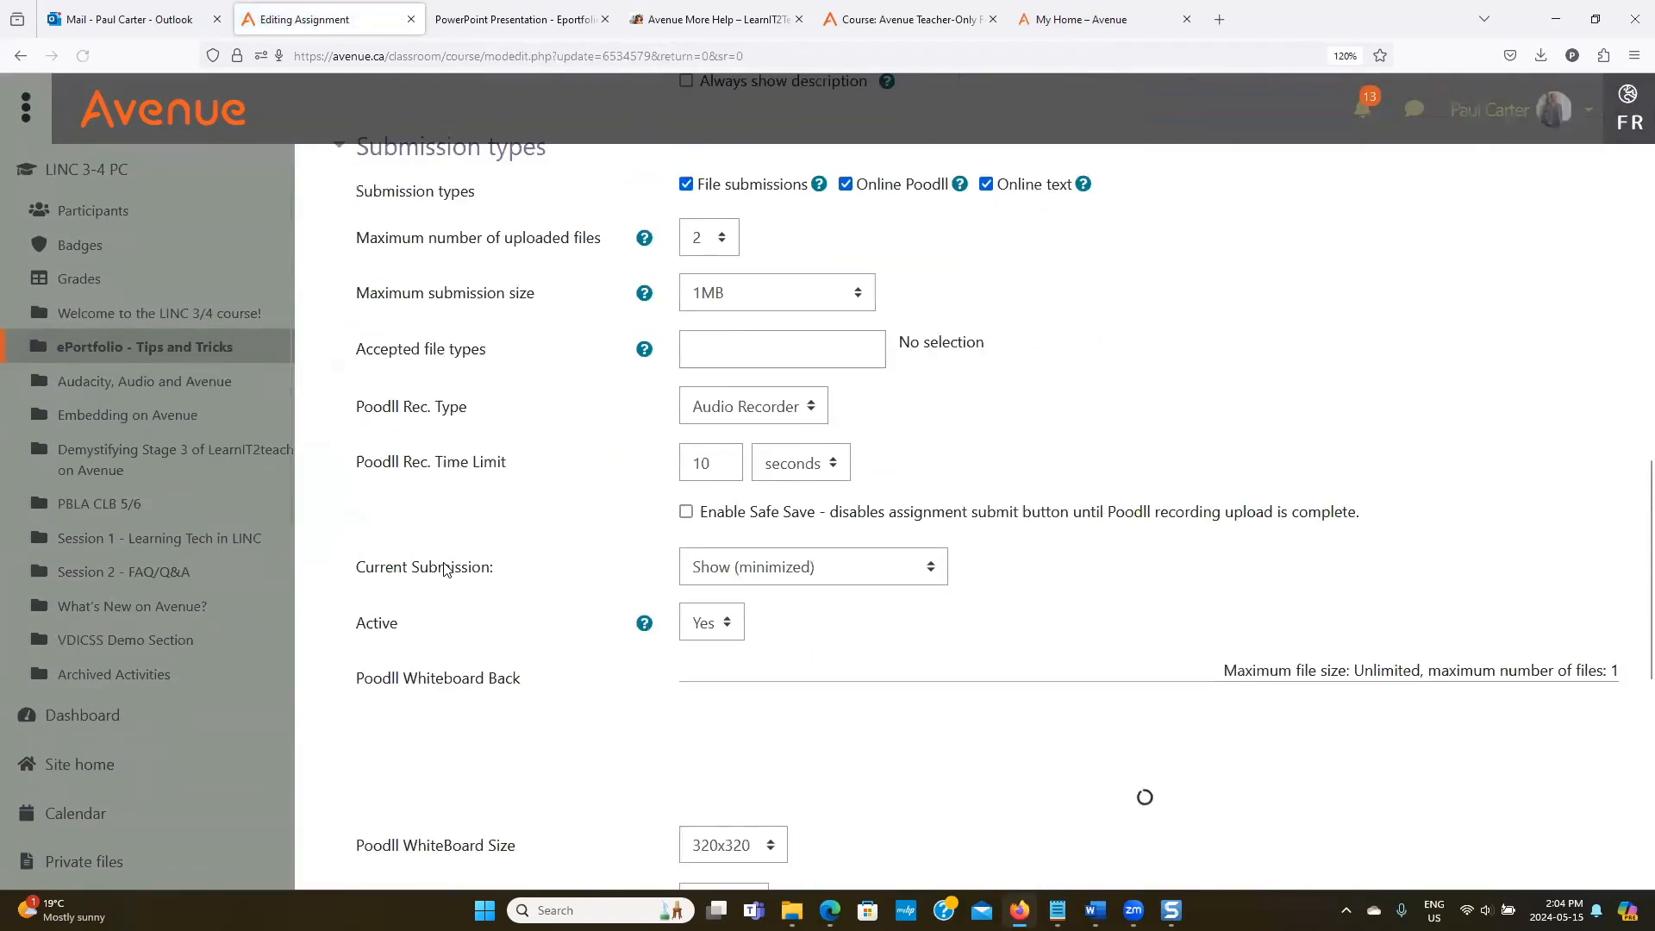
scroll(445, 574, down, 4)
click(377, 710)
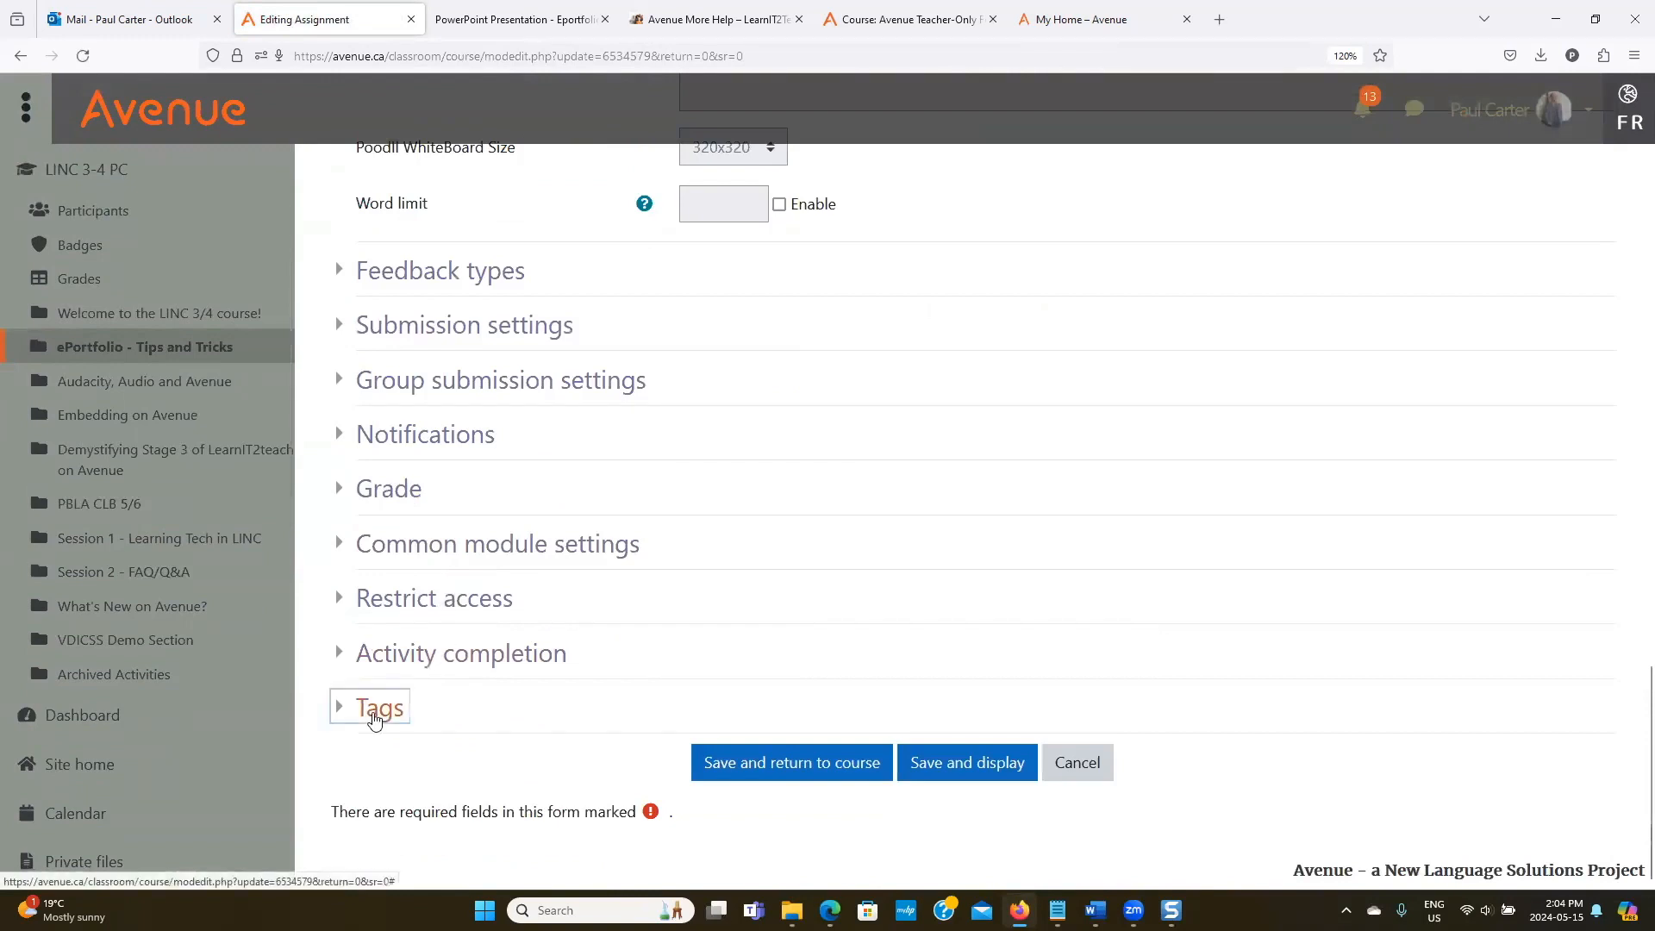
scroll(546, 653, down, 2)
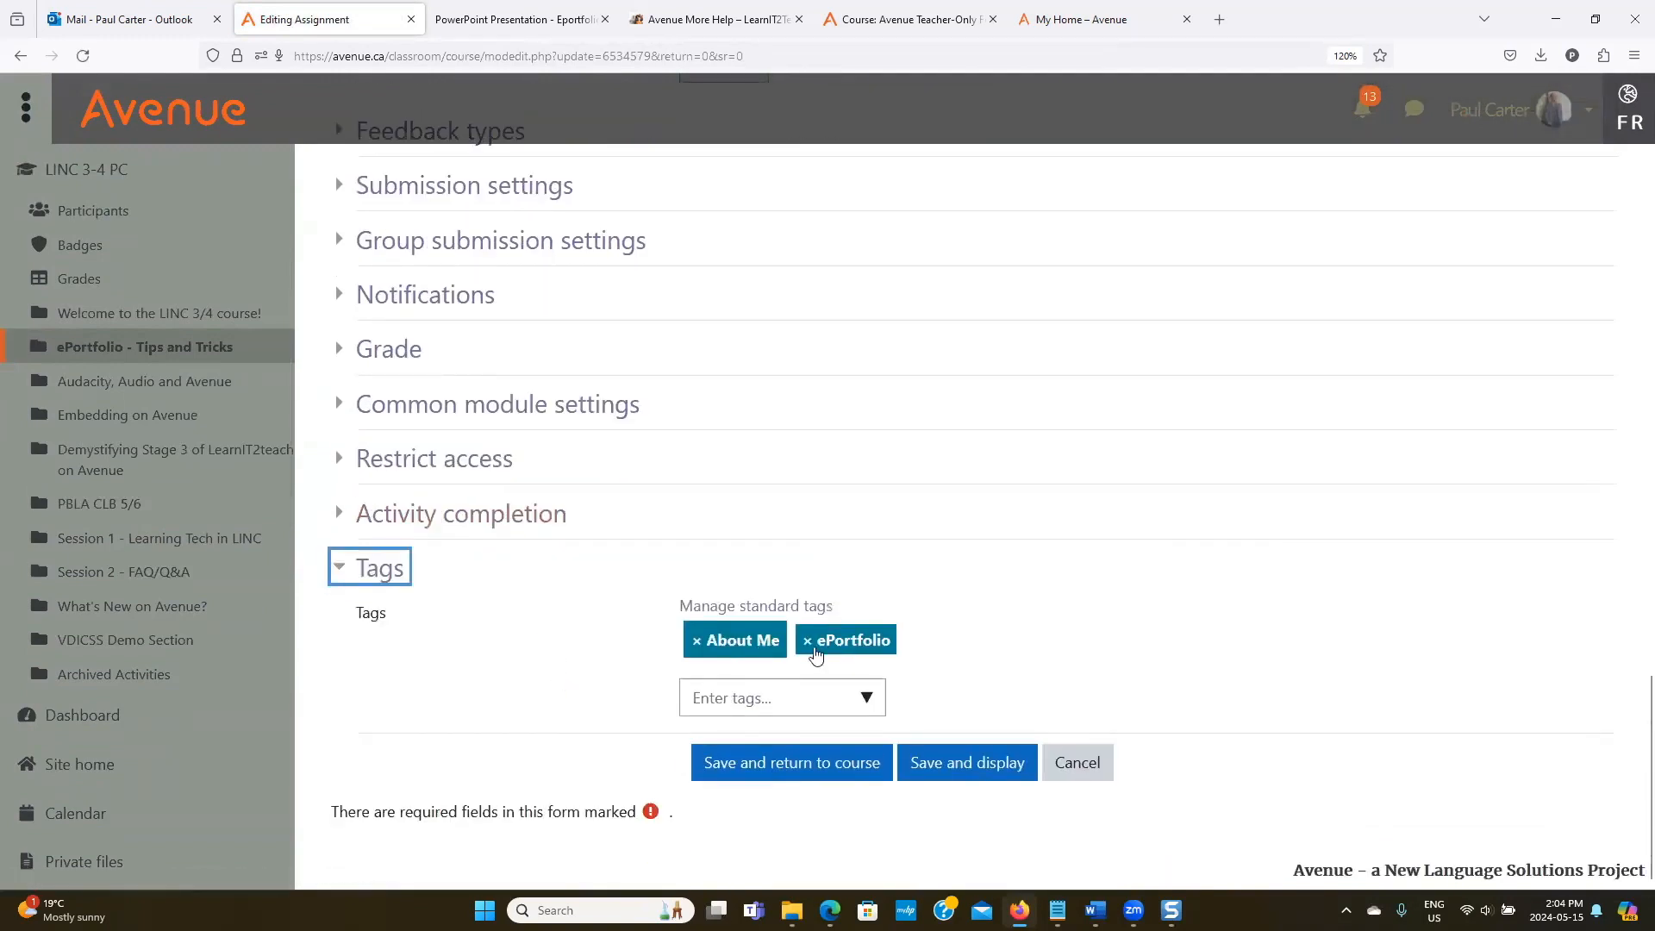
click(957, 764)
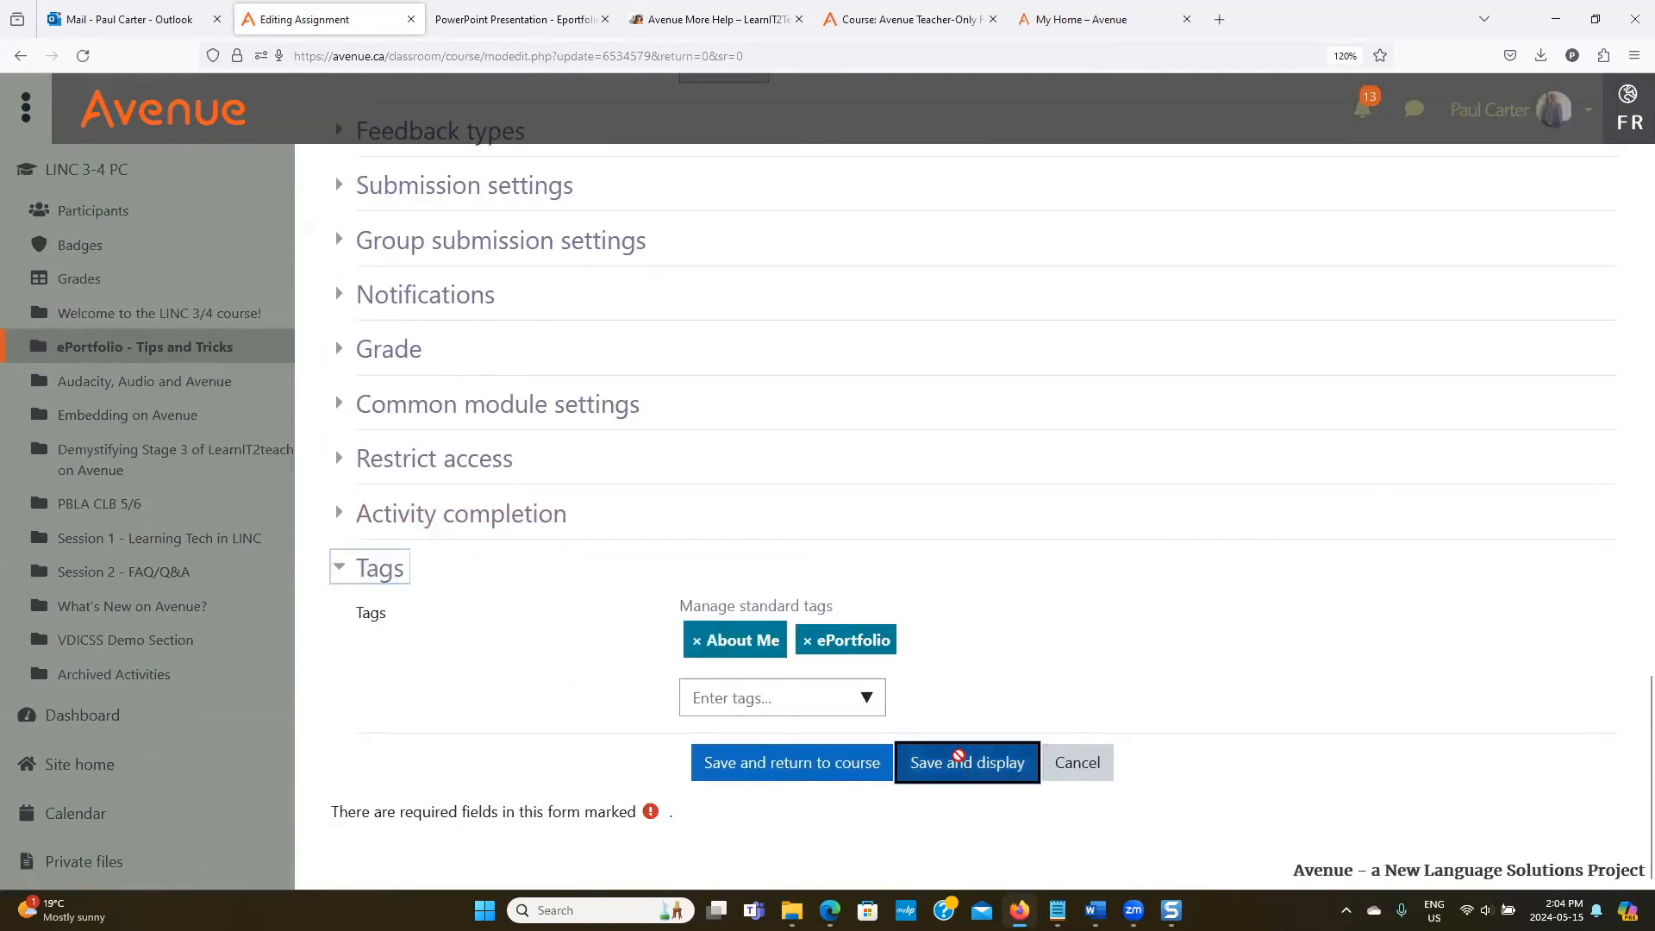
Open the learner's Autobiography submission for grading, add "!!" after "very well done!!" in the feedback comments, and save the changes.
scroll(776, 625, down, 3)
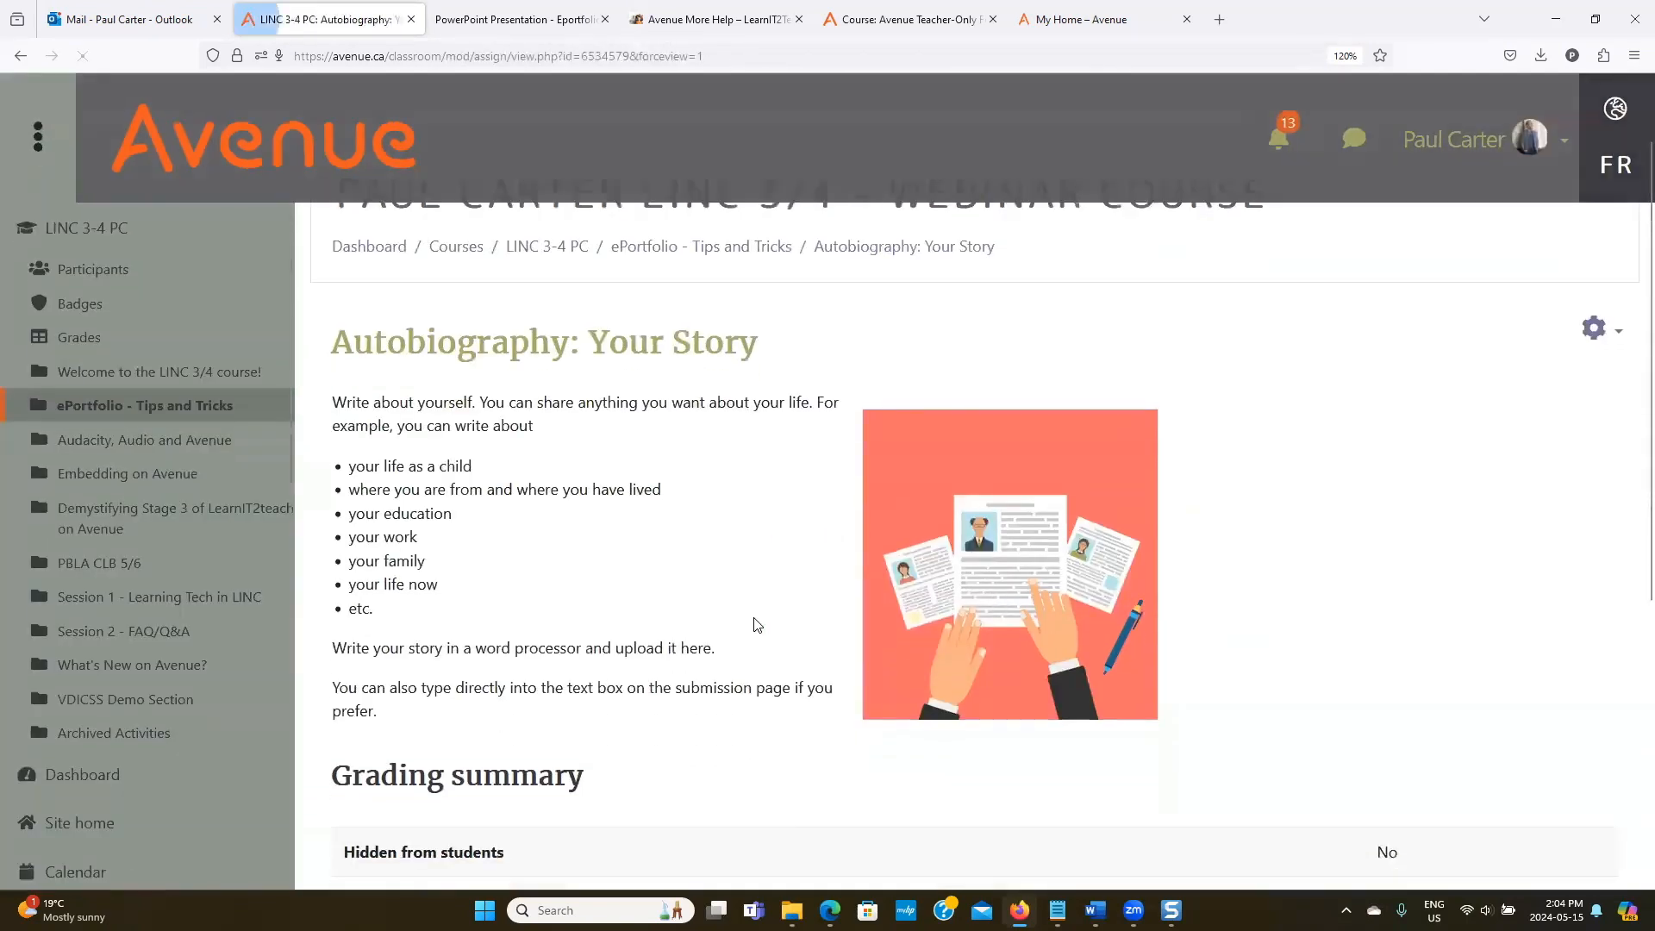
scroll(754, 628, down, 4)
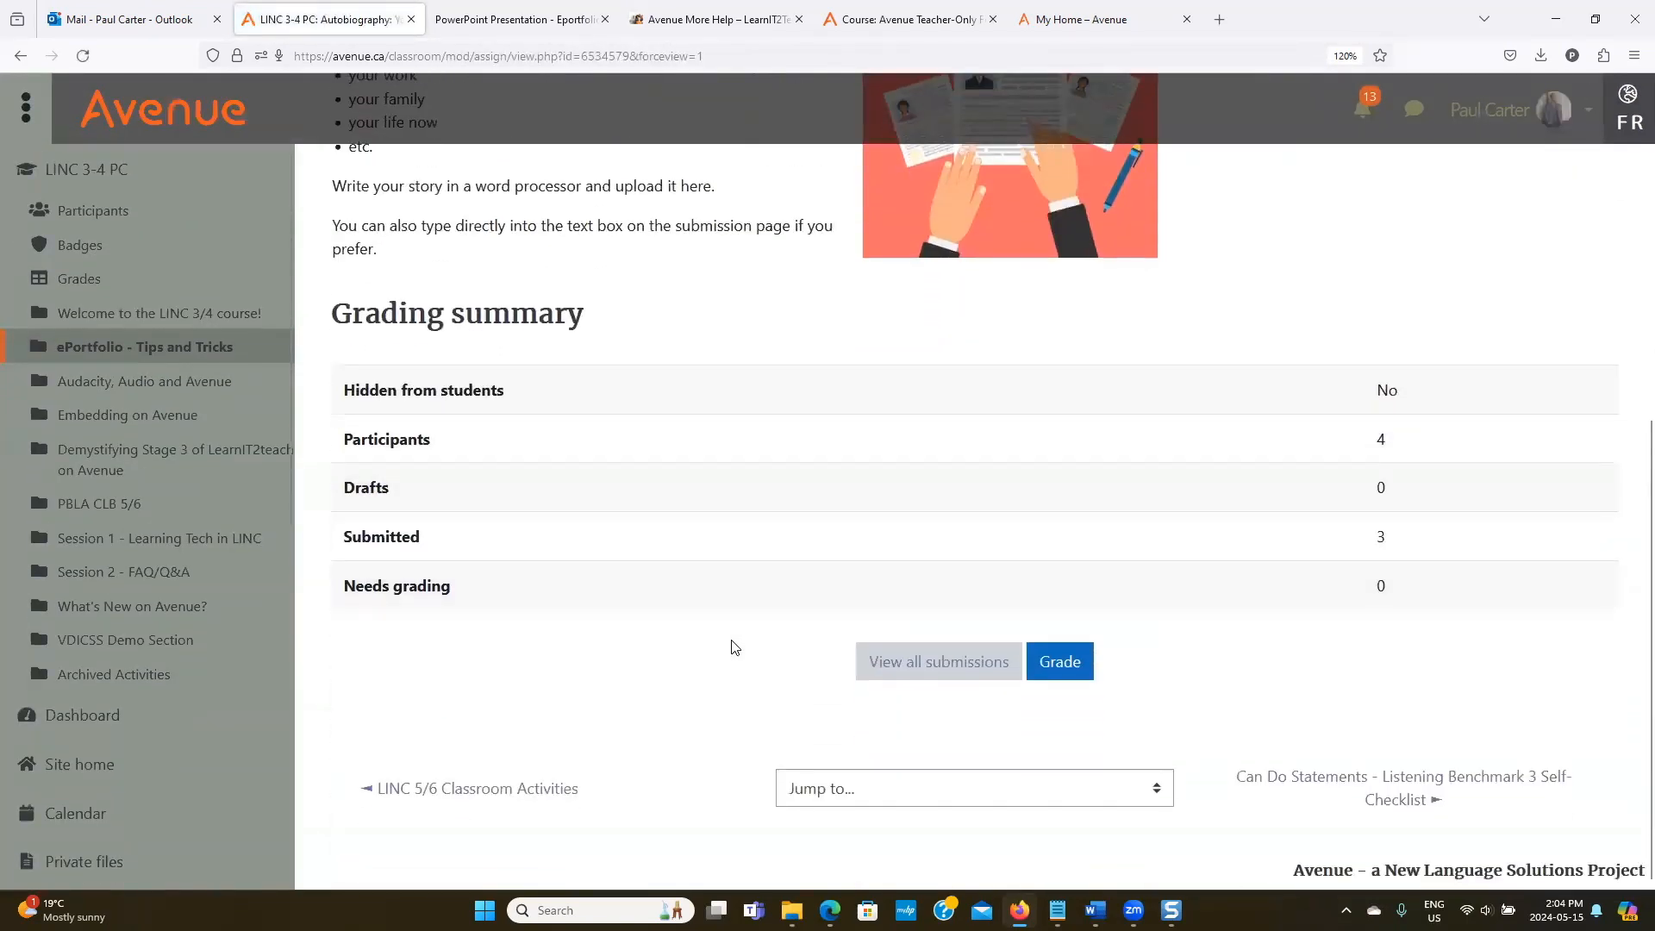
click(1048, 668)
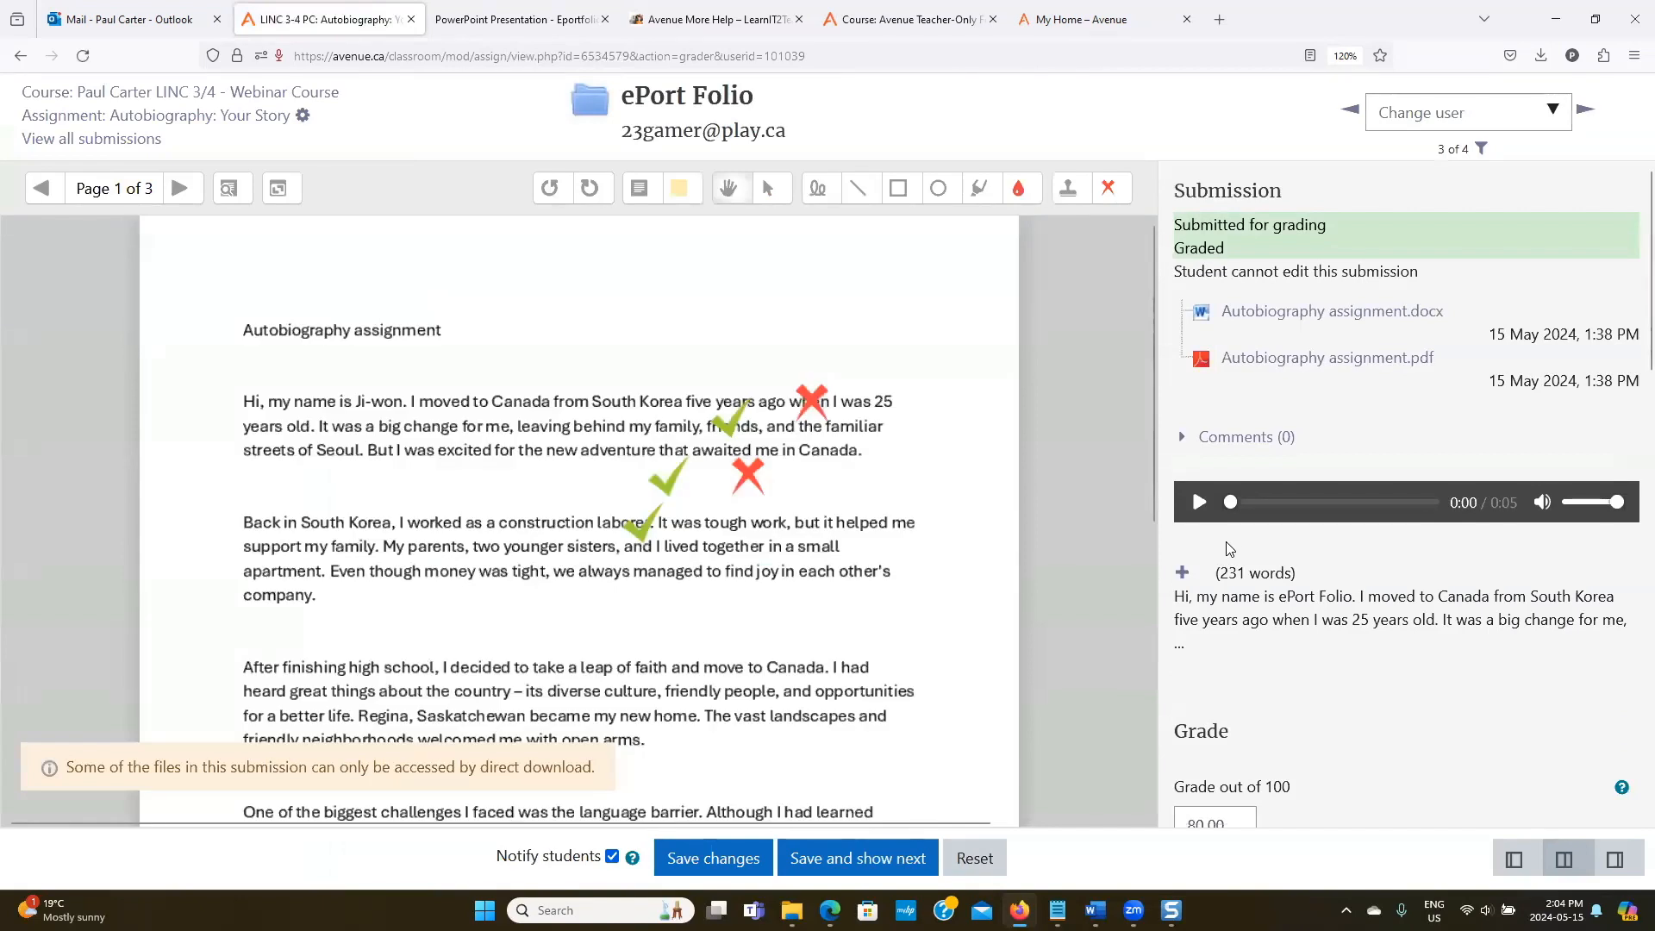
scroll(1283, 486, down, 5)
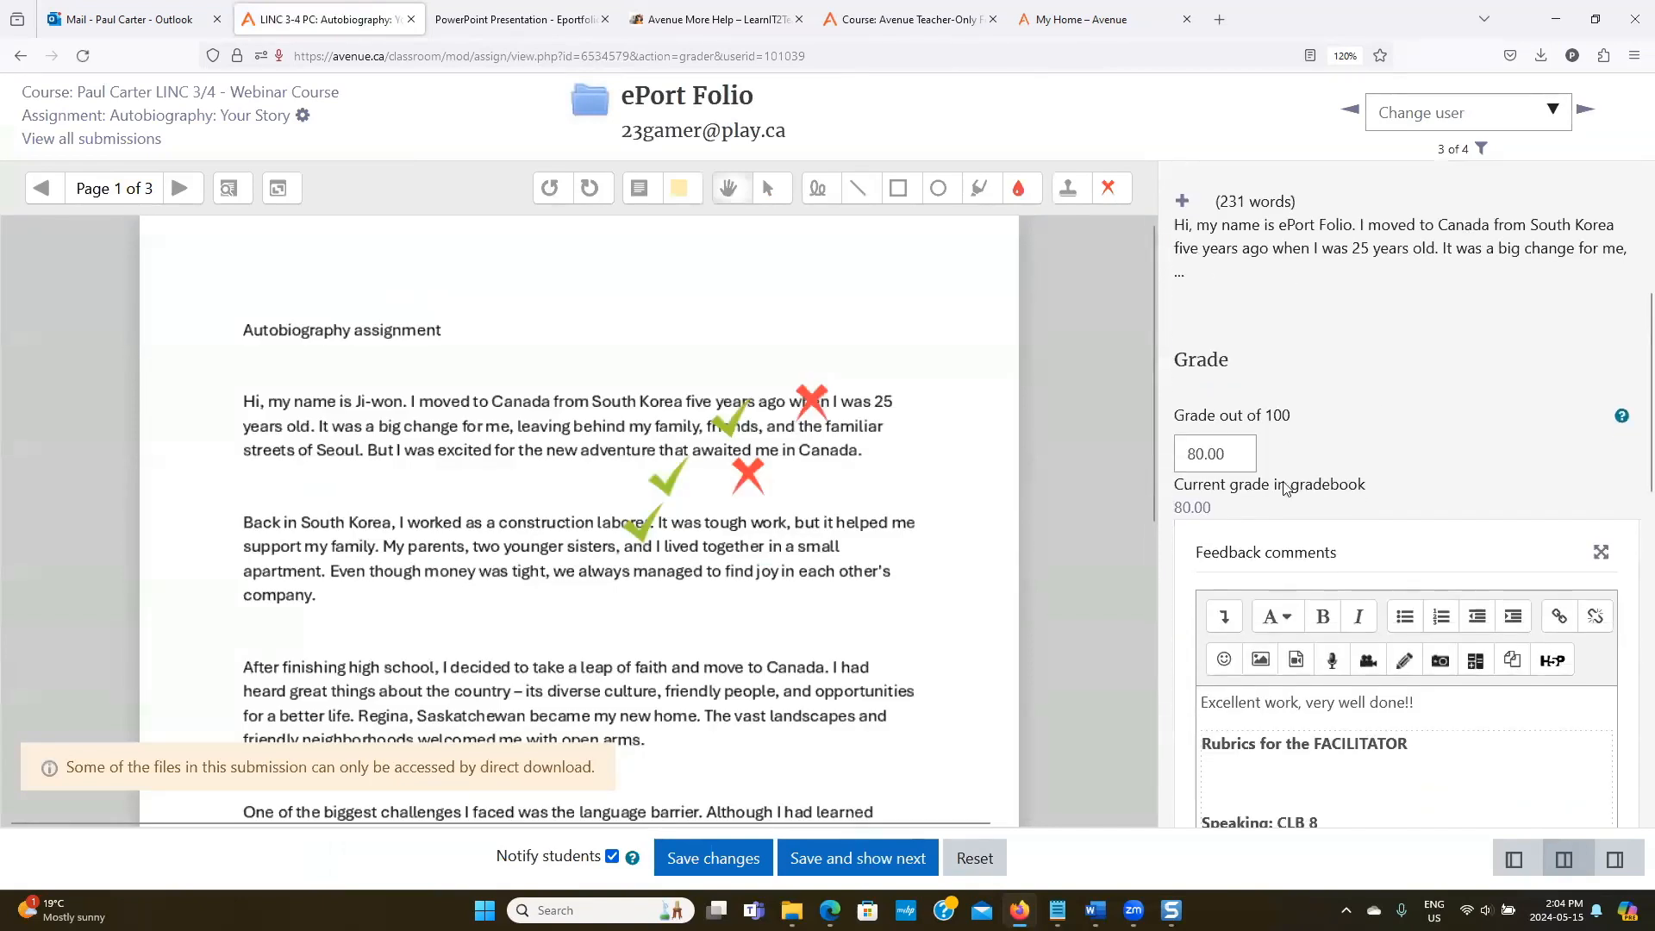
scroll(1291, 481, down, 1)
click(1422, 457)
text(!!)
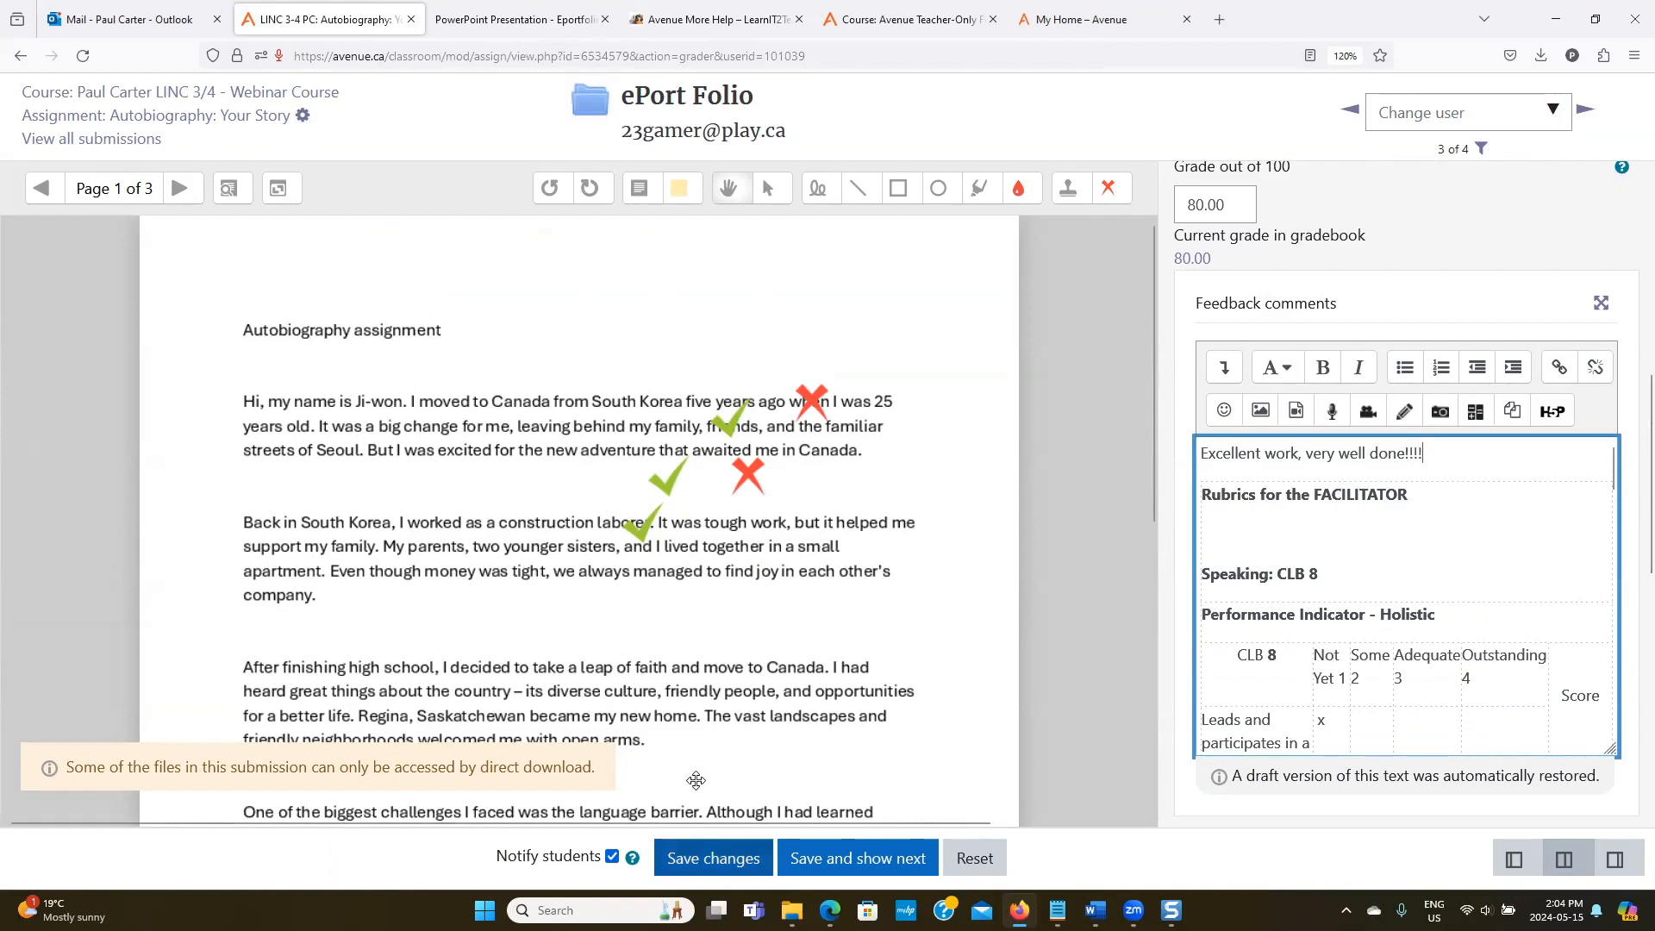
click(685, 858)
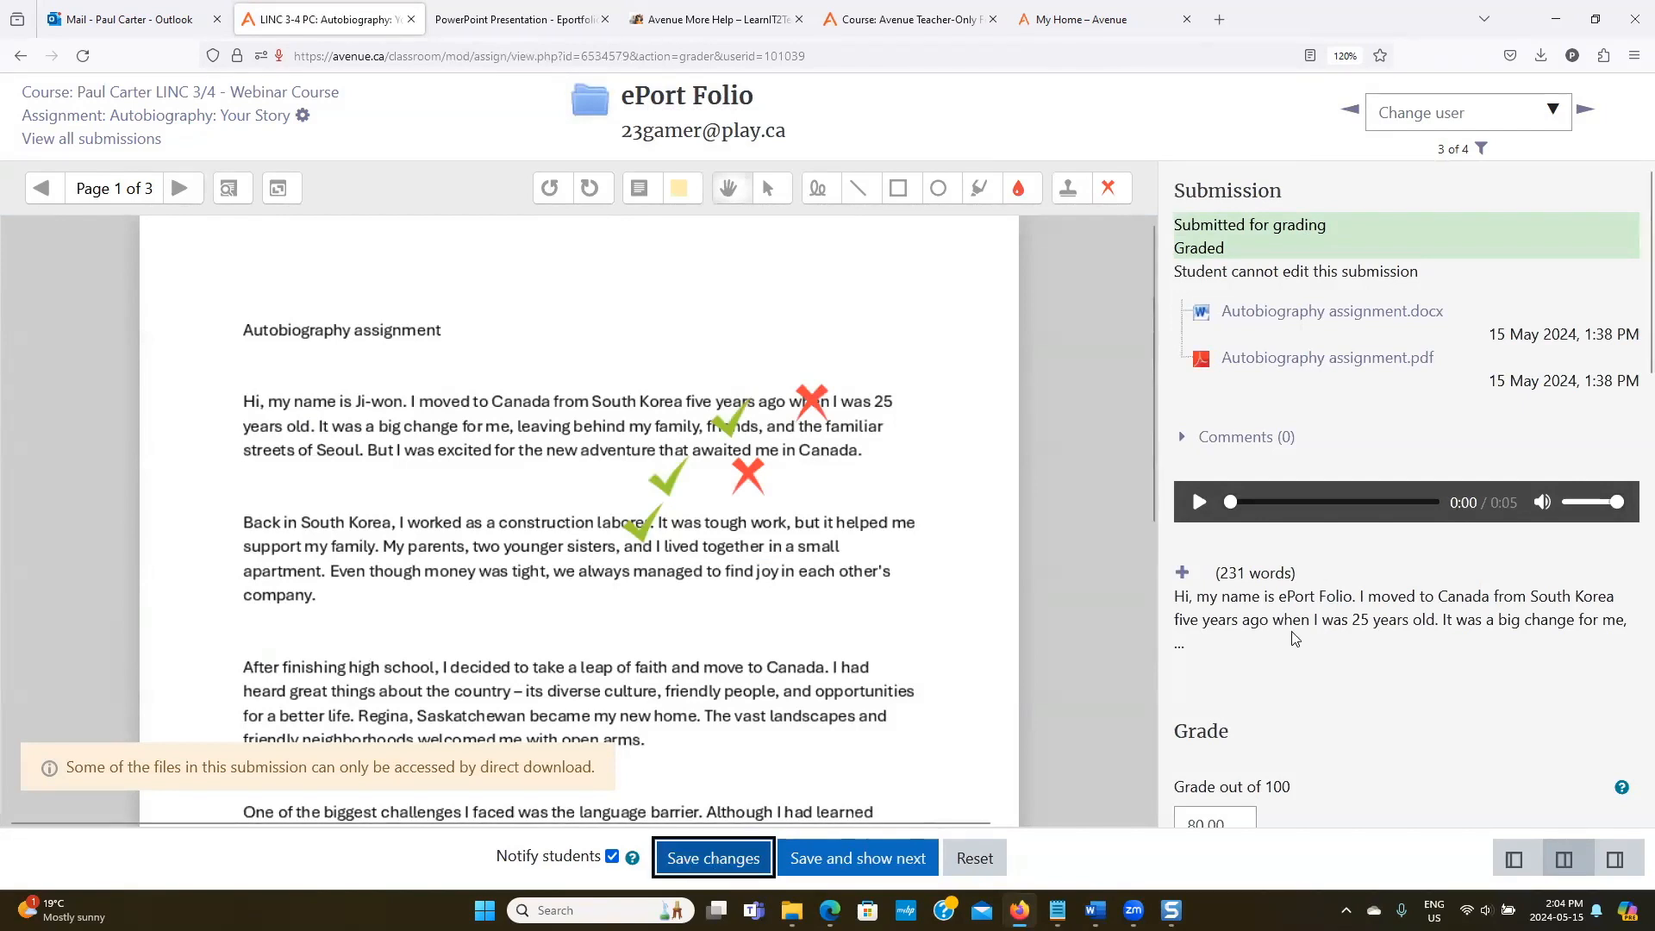
scroll(1298, 638, down, 7)
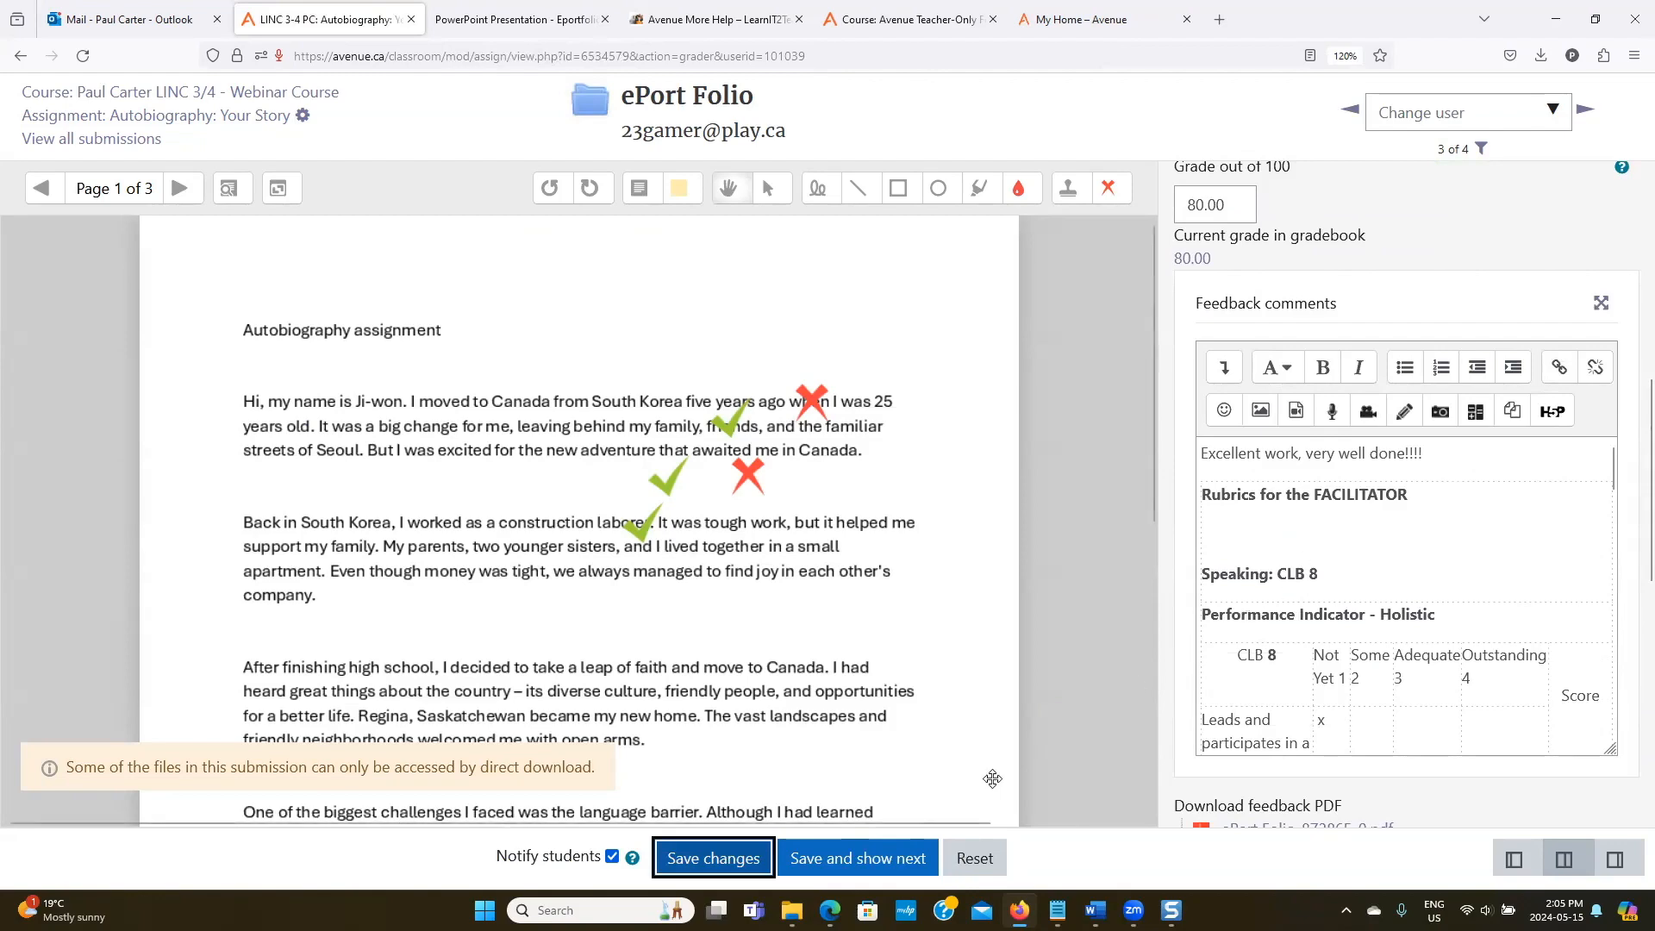
Refresh the learner's Binder in Edge, review the teacher feedback on the Autobiography: Your Story artifact, and close the preview.
click(829, 911)
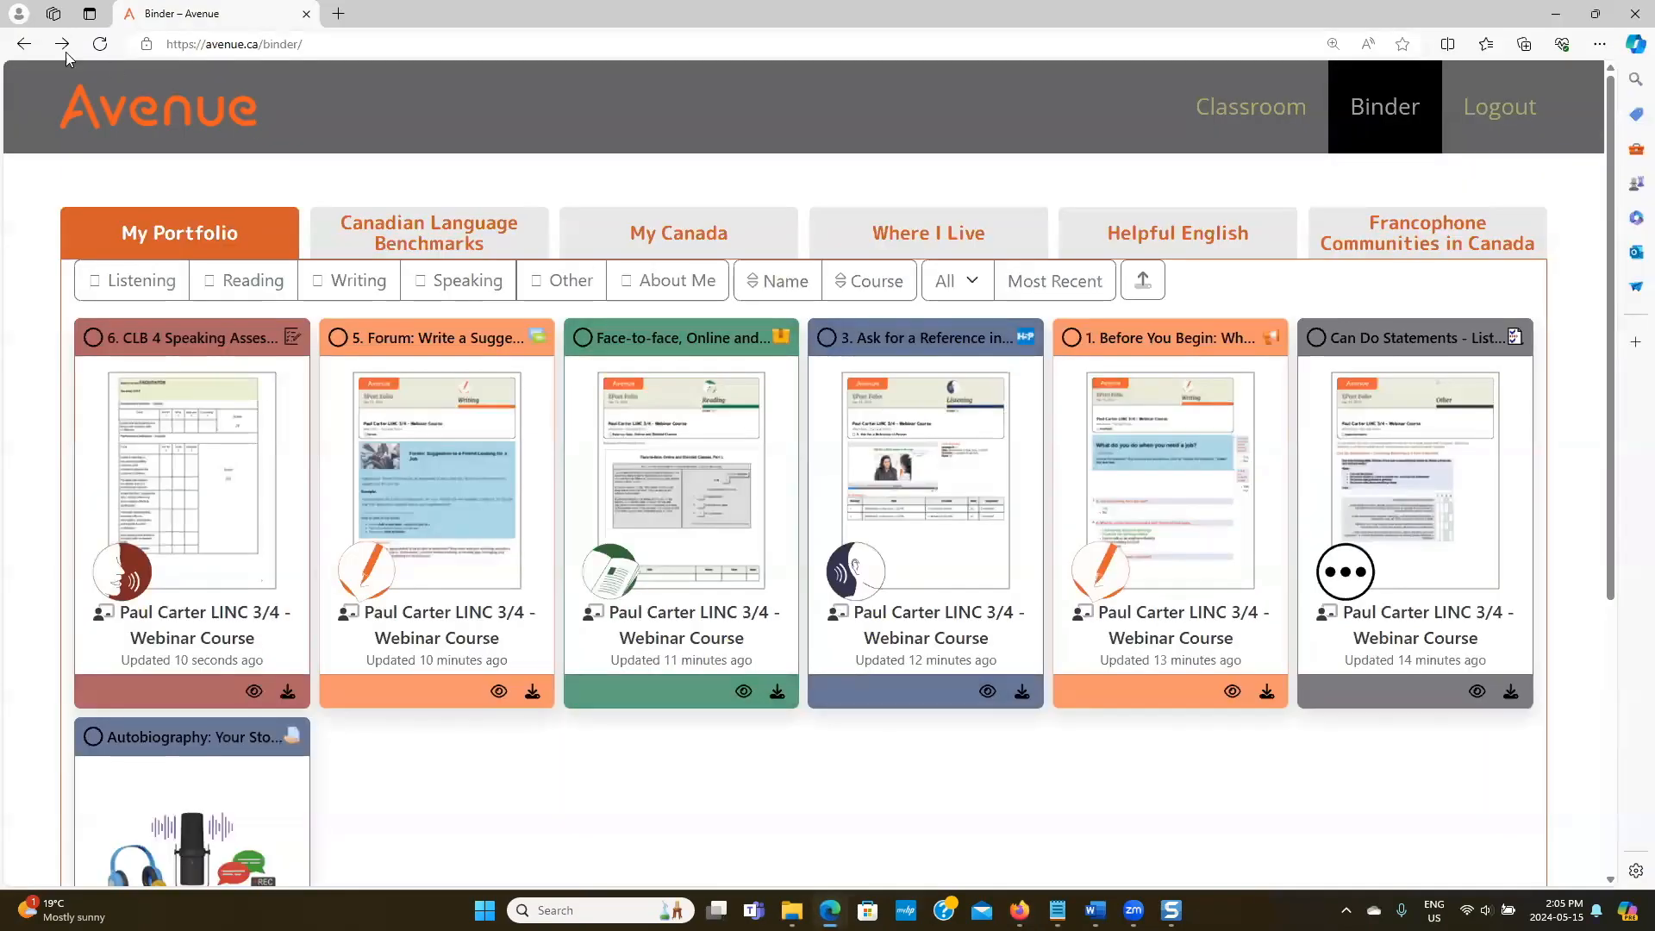
click(99, 44)
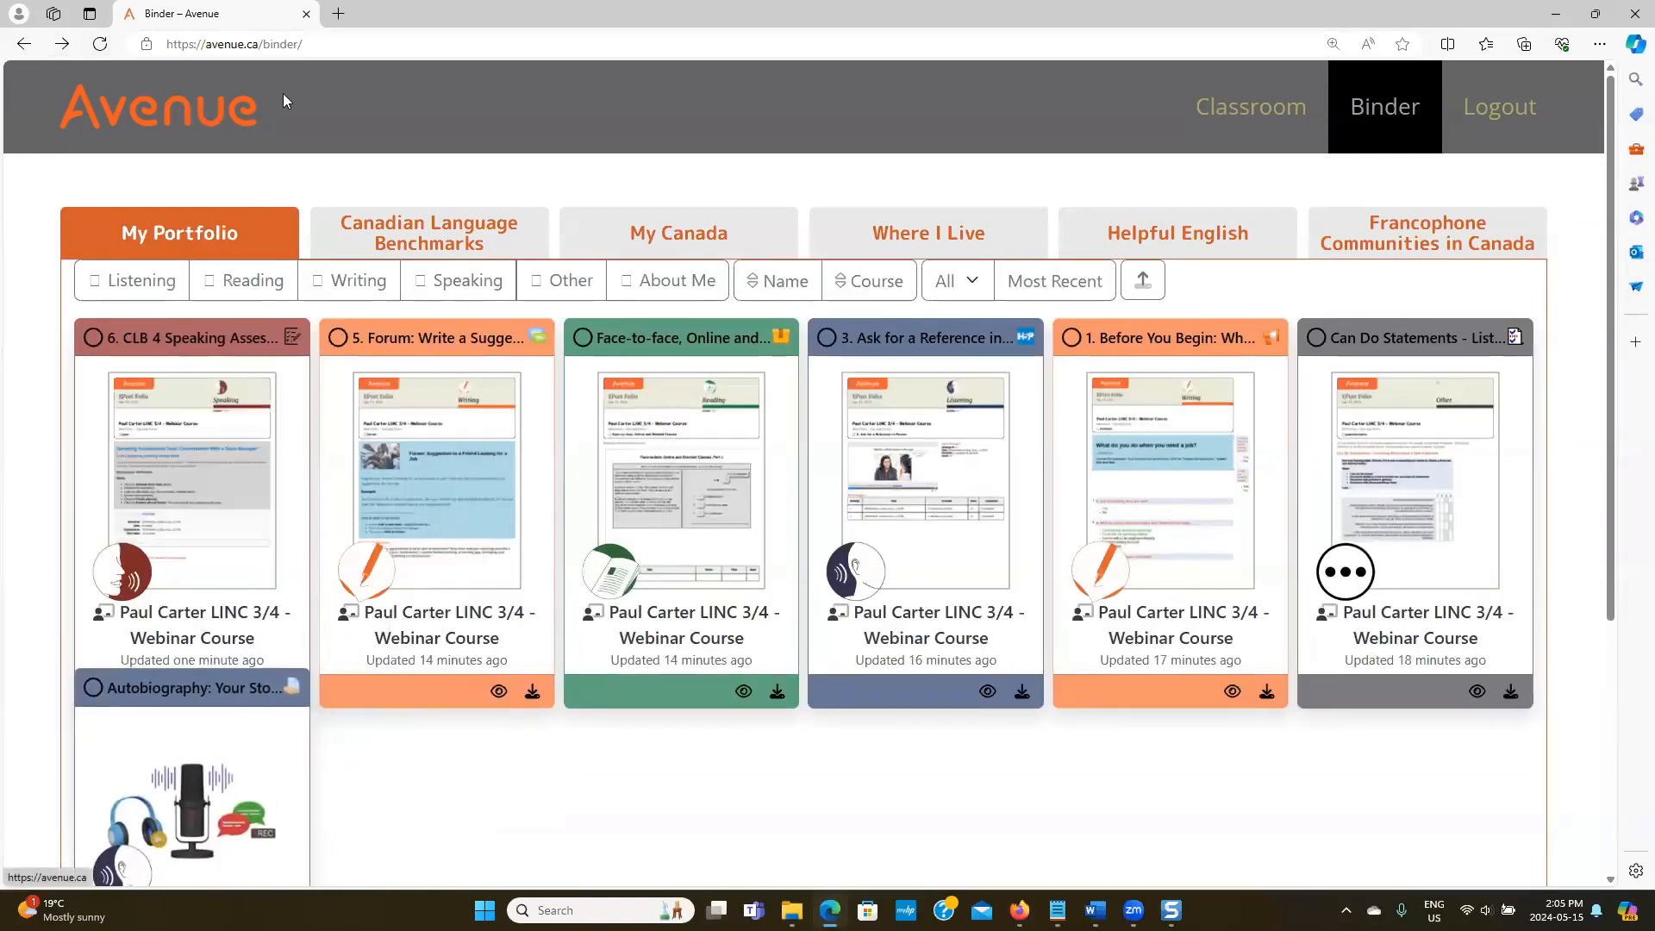
scroll(618, 173, down, 4)
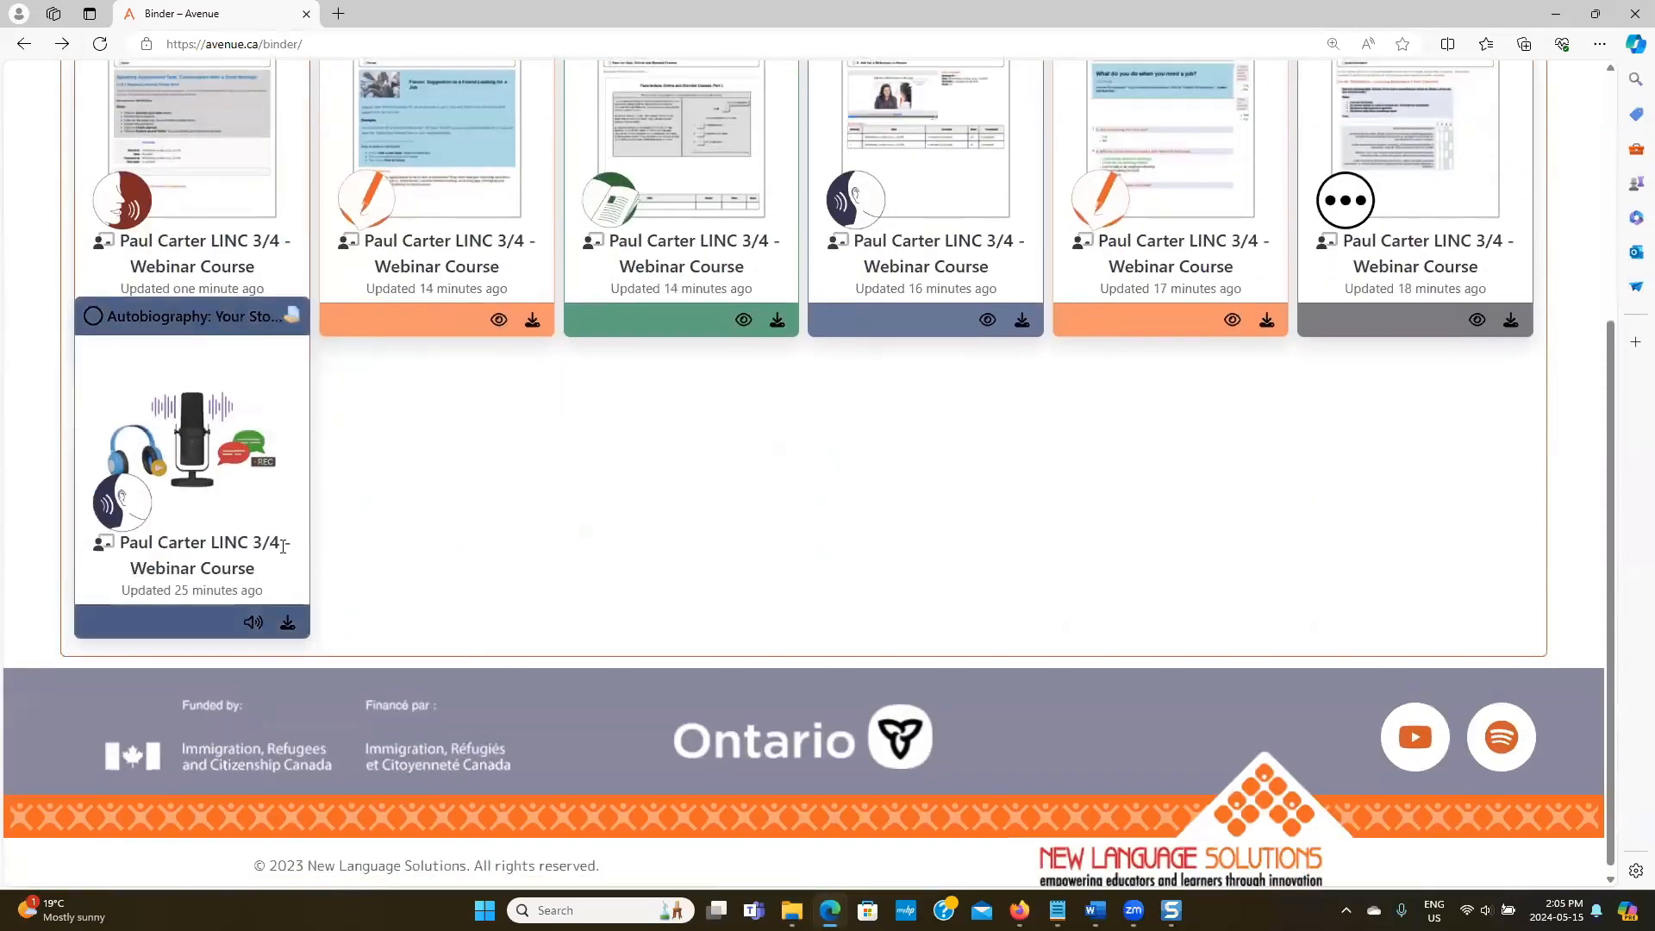
click(254, 621)
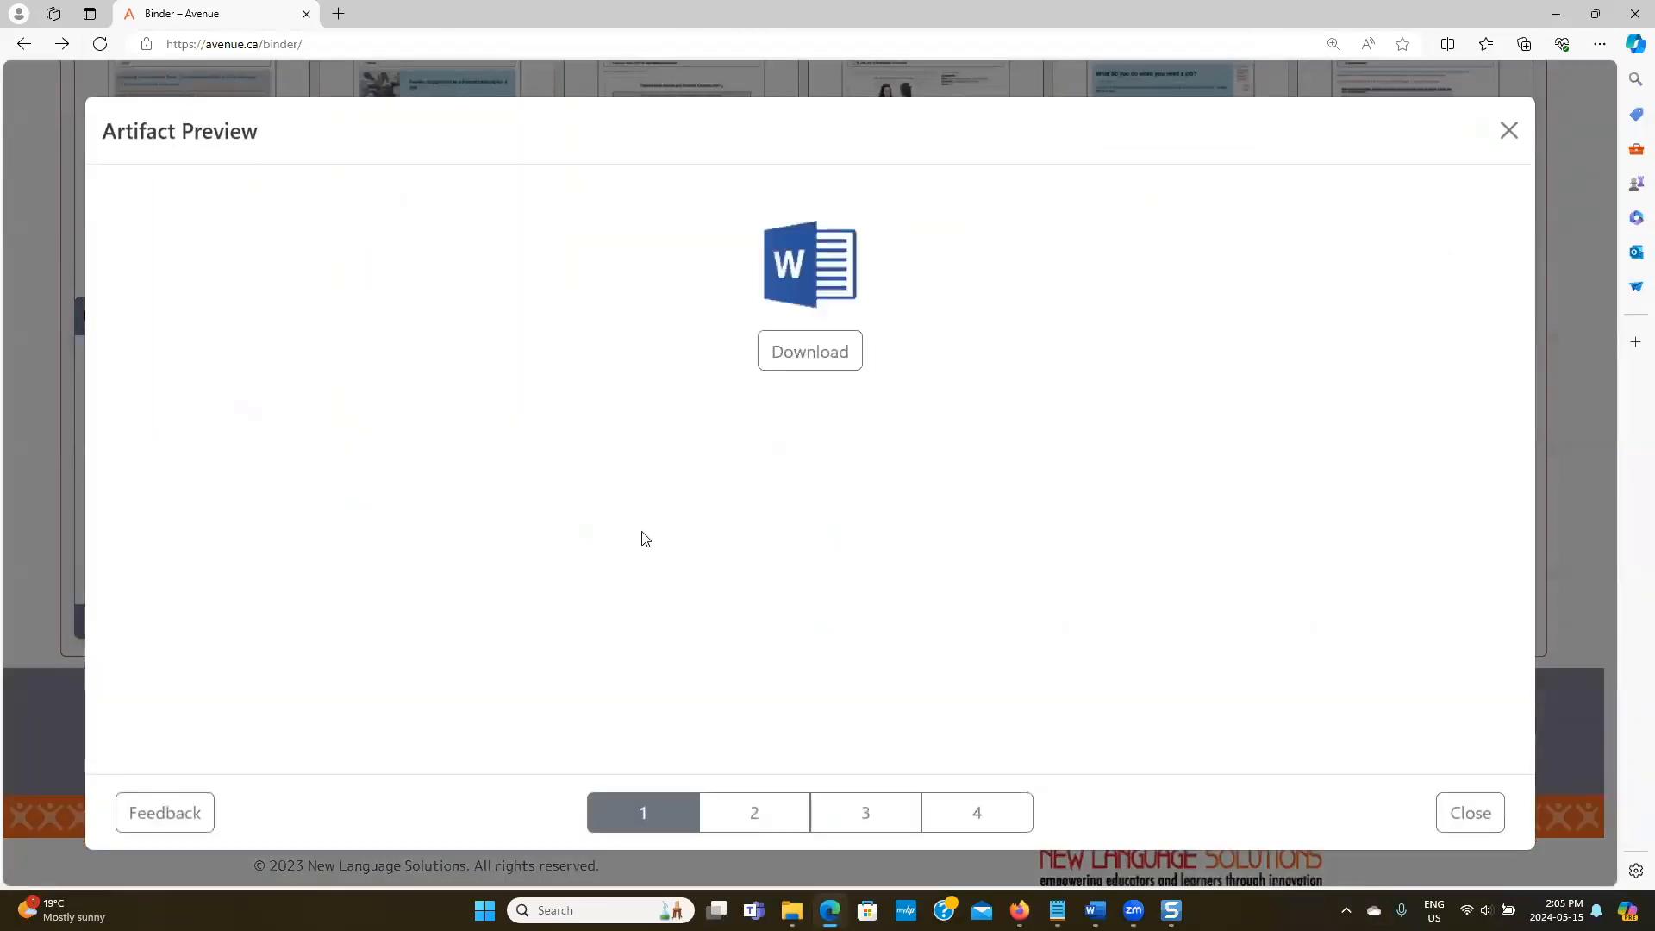
click(173, 816)
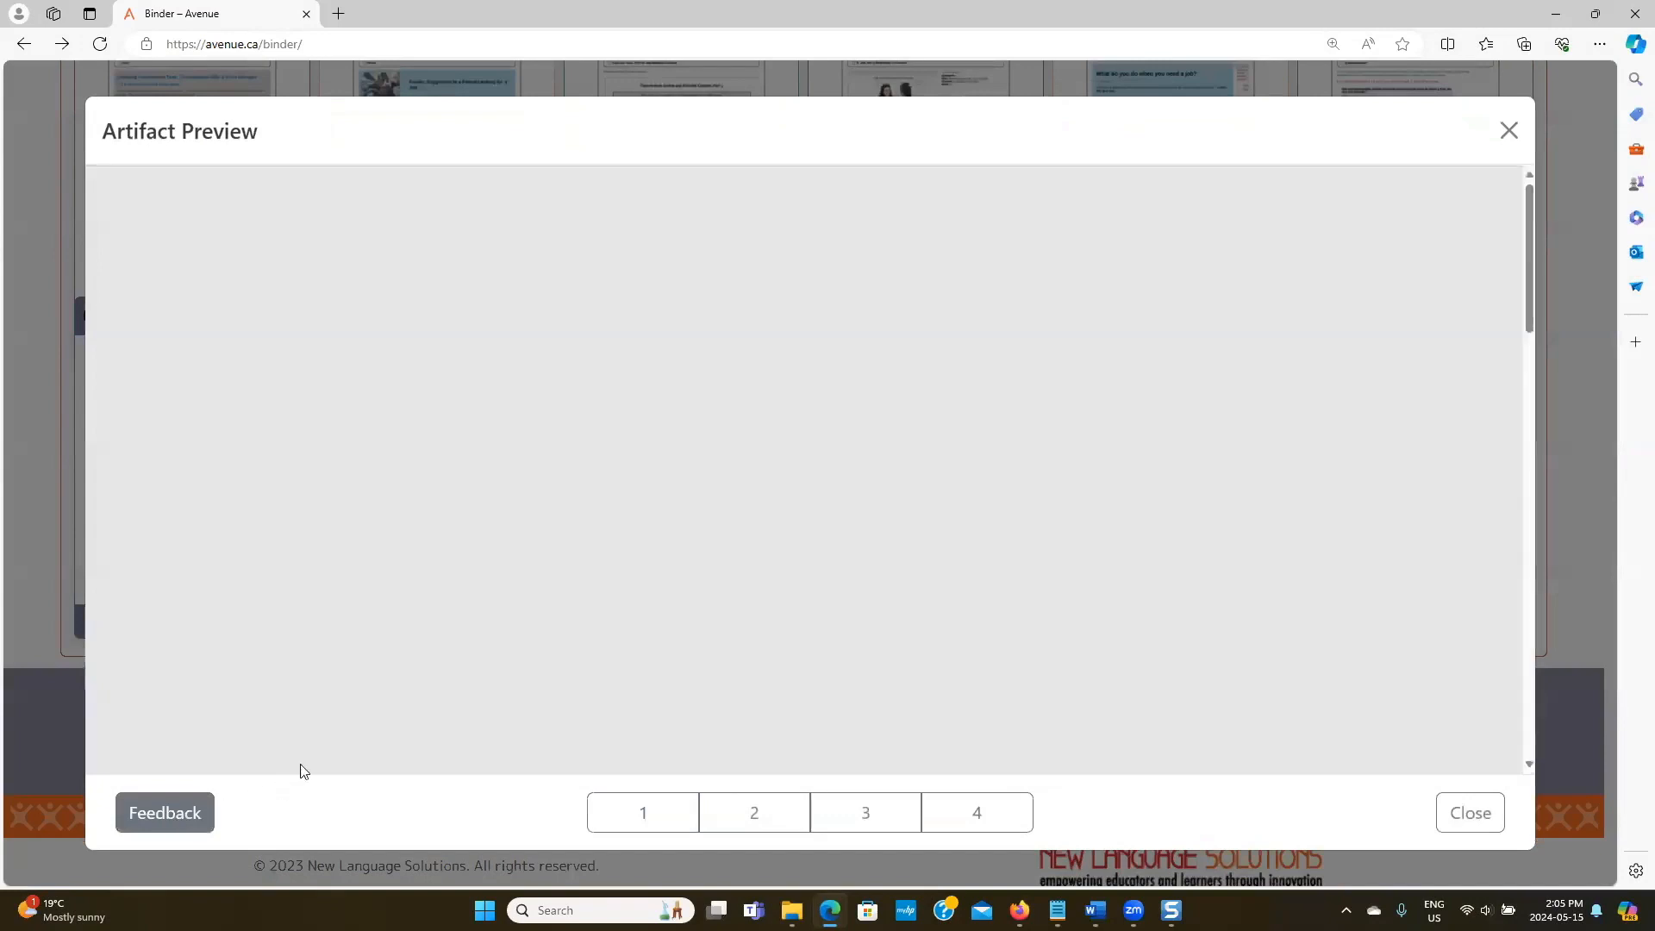
scroll(607, 497, down, 8)
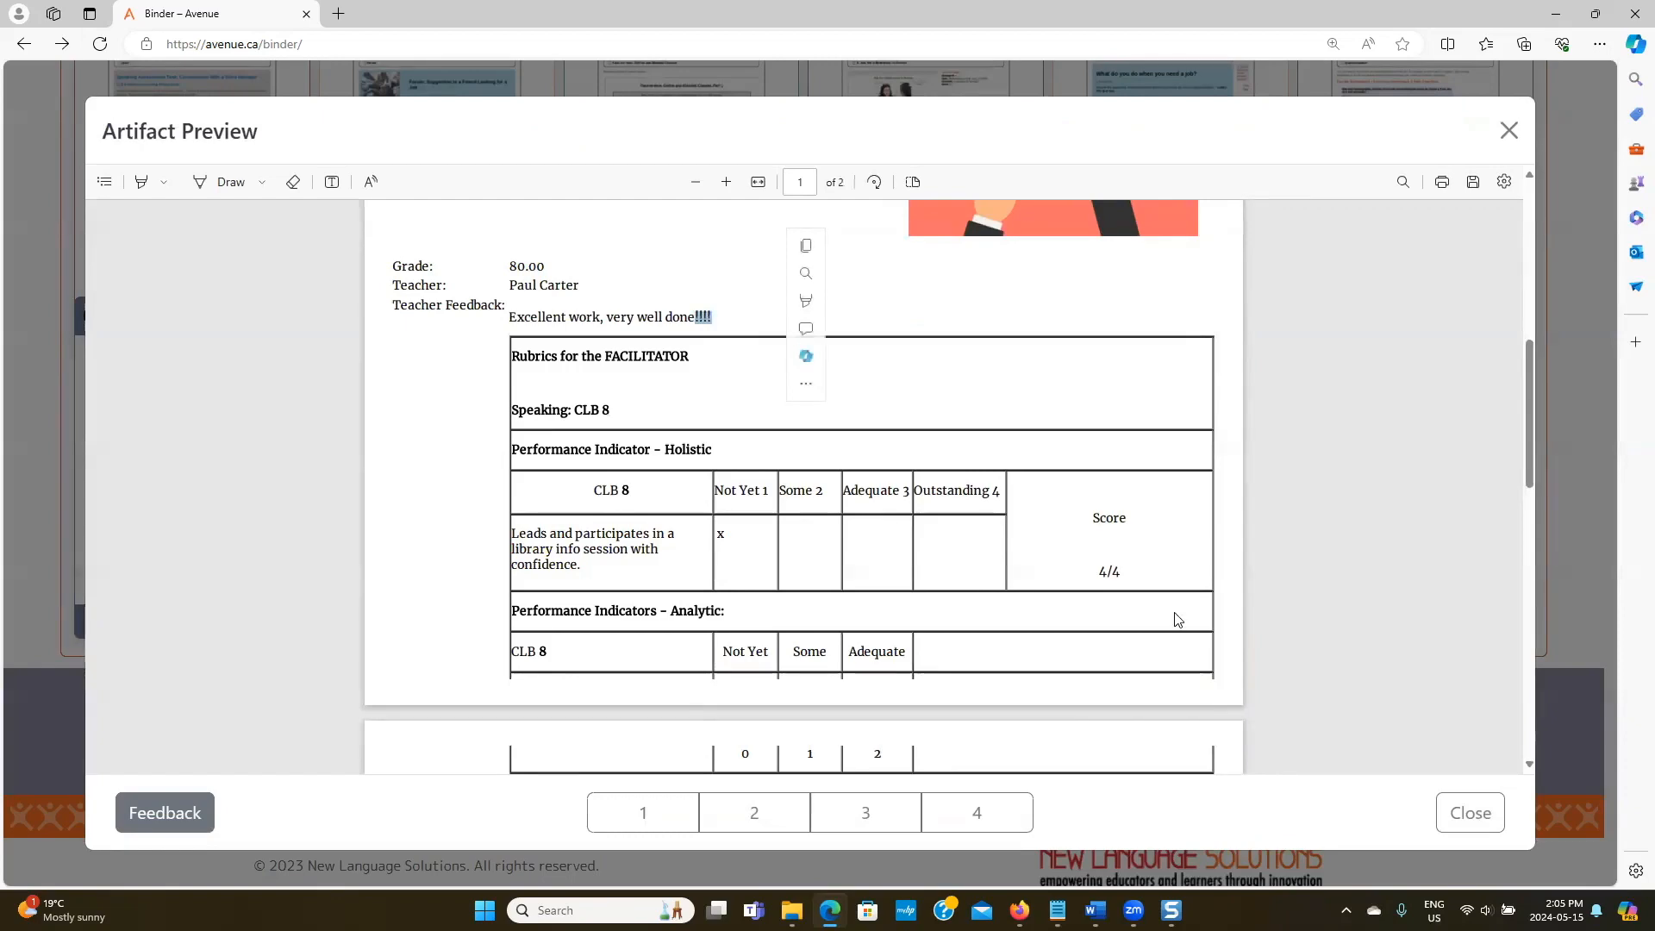
click(1473, 815)
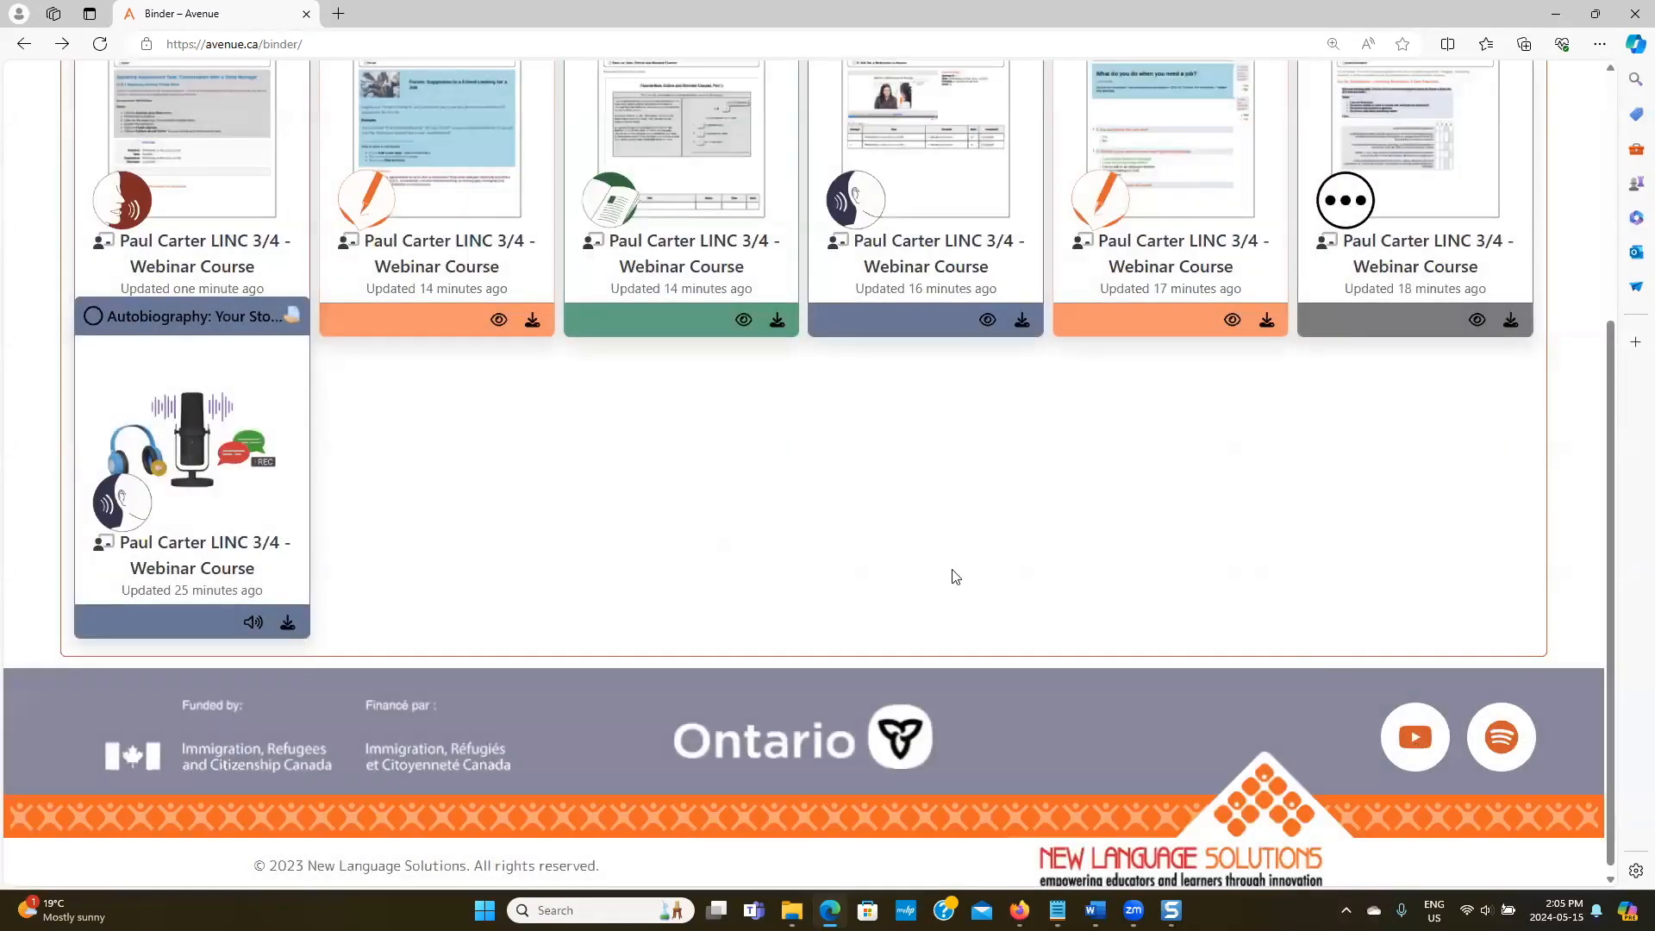
Switch to Firefox, return to the course page, and open the Can Do Statements - Listening Benchmark 3 Self-Checklist in ePortfolio - Tips and Tricks.
scroll(932, 610, up, 5)
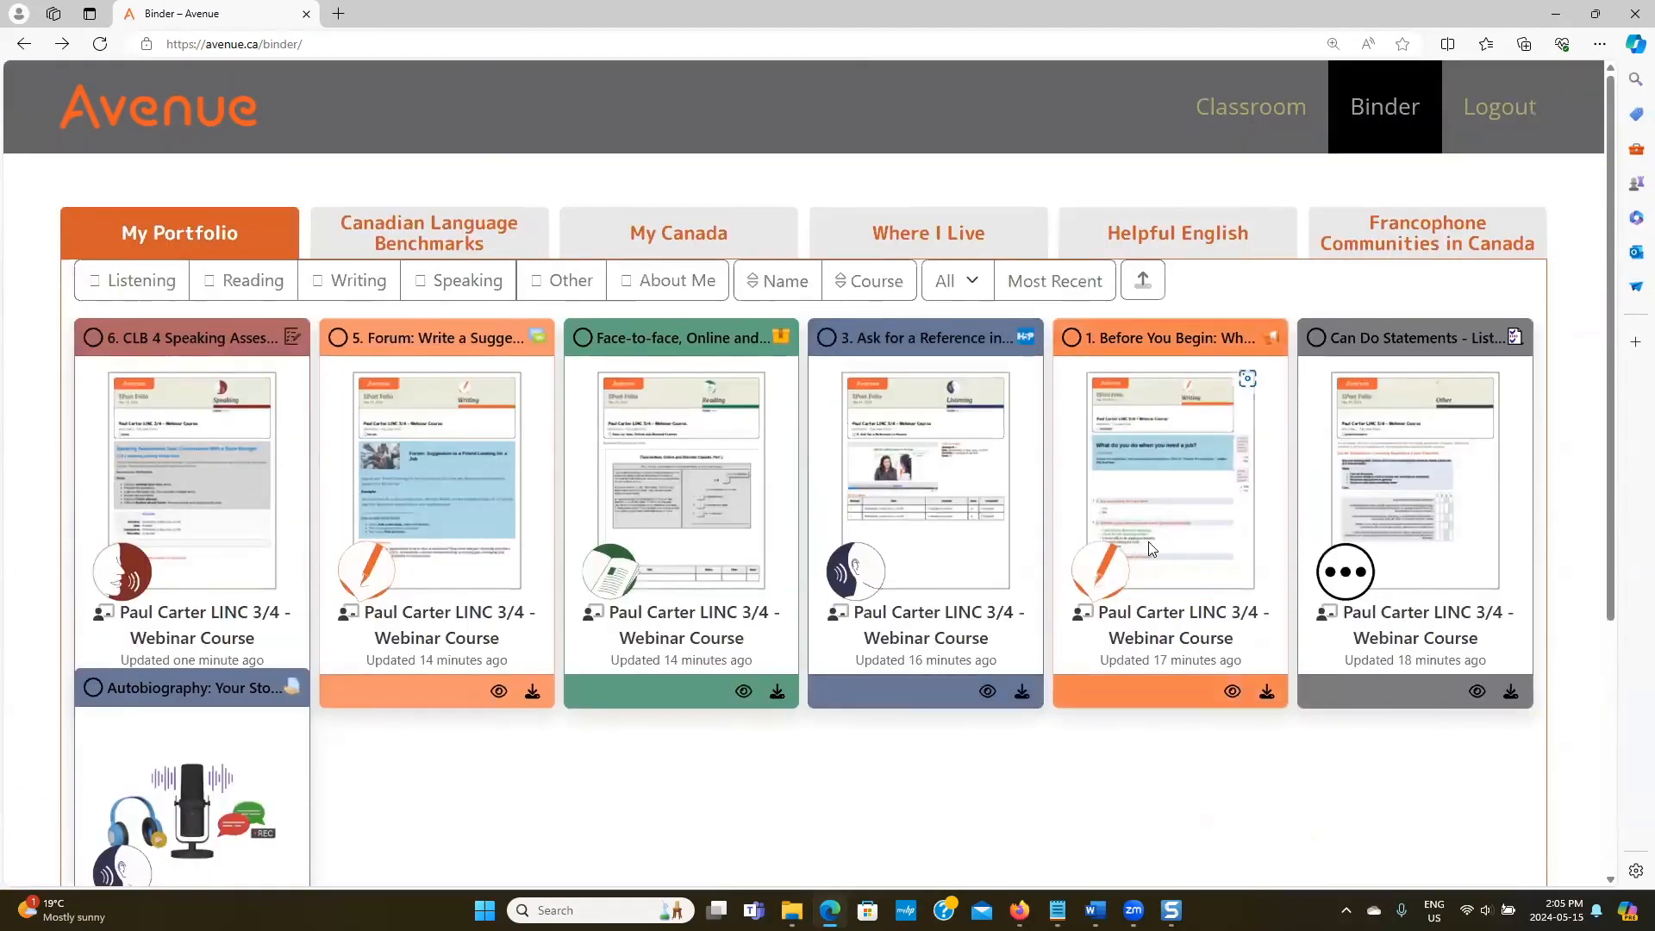
mouse_move(1019, 910)
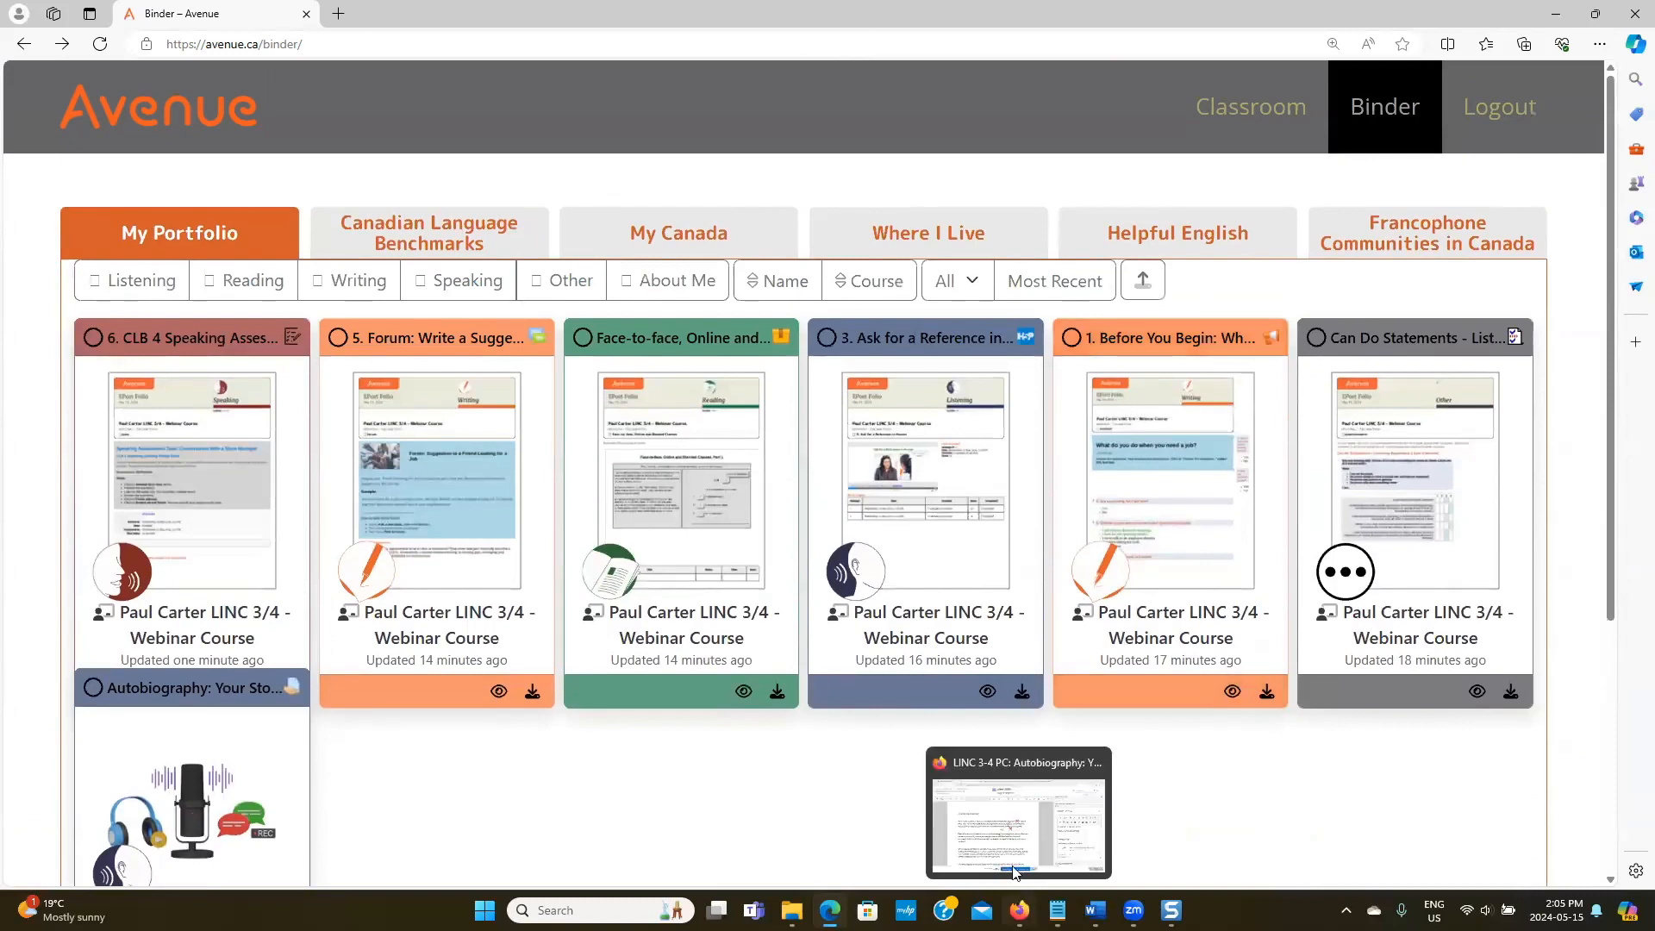
click(1017, 826)
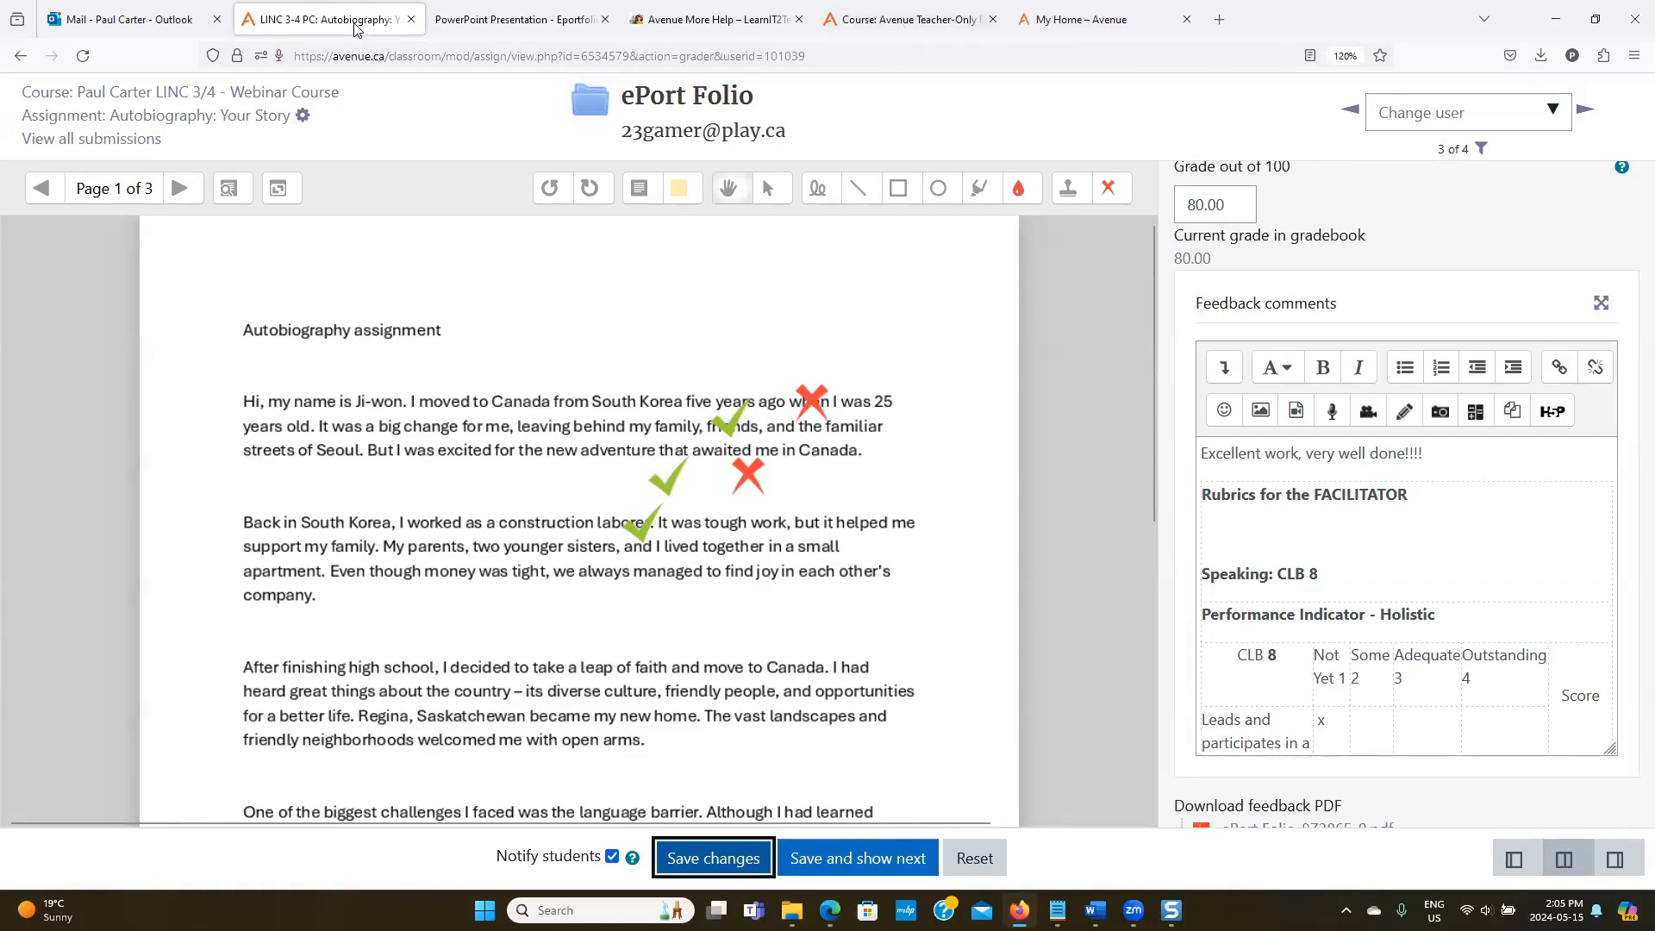
click(208, 97)
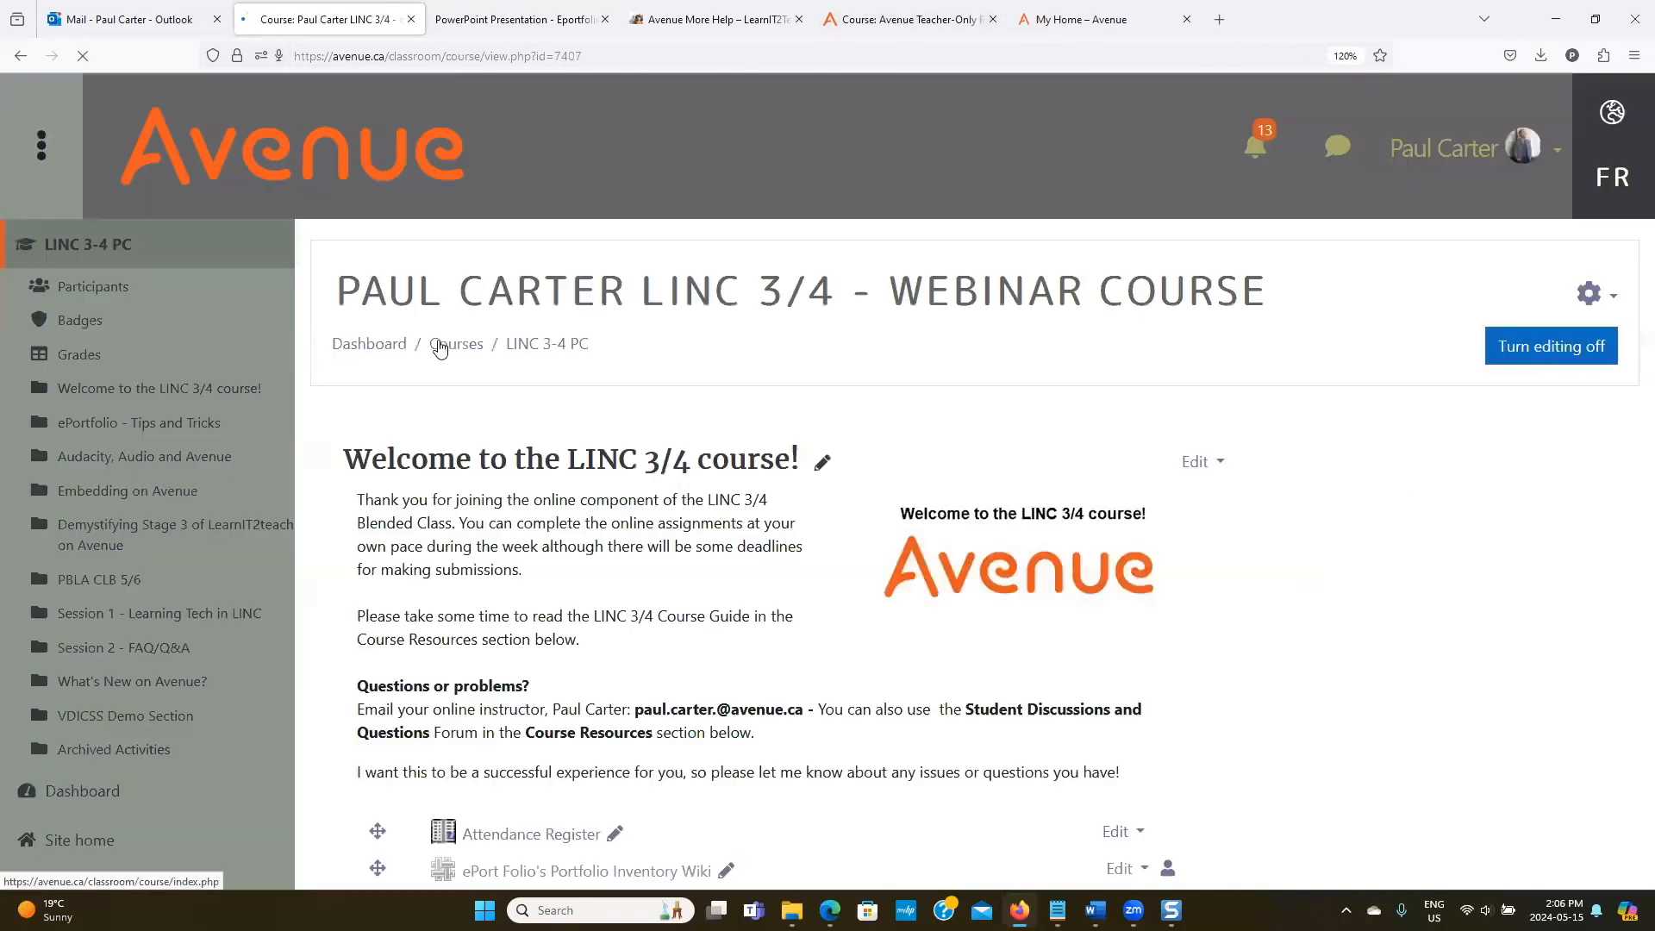
scroll(480, 474, down, 1)
scroll(480, 475, down, 10)
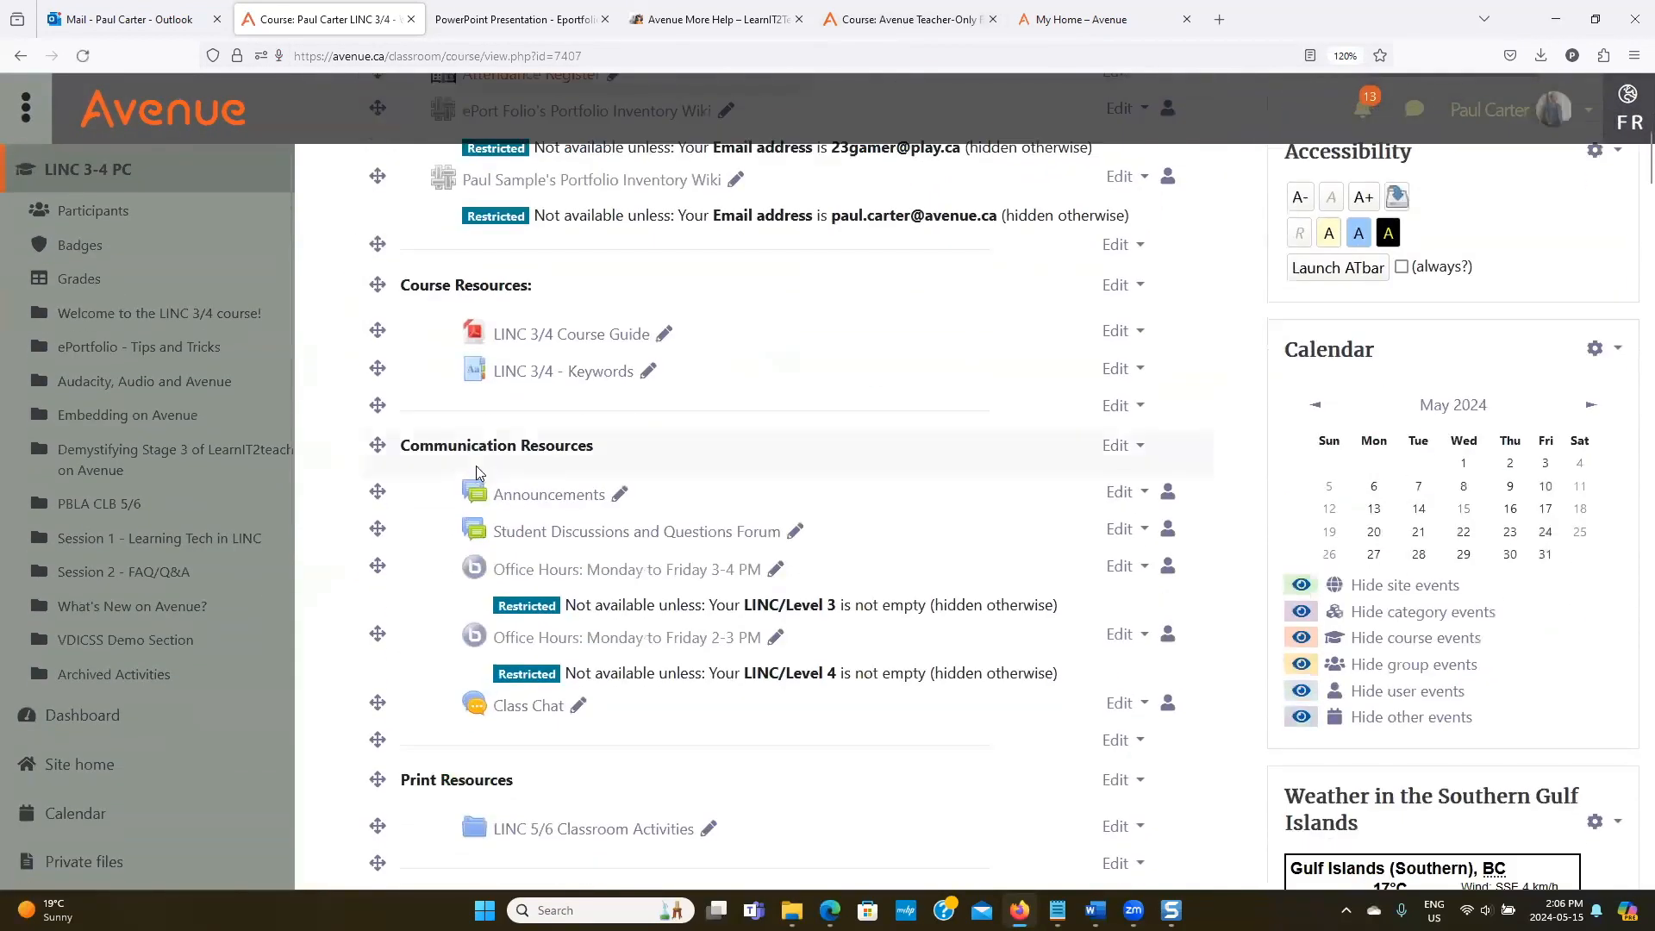
scroll(479, 473, down, 4)
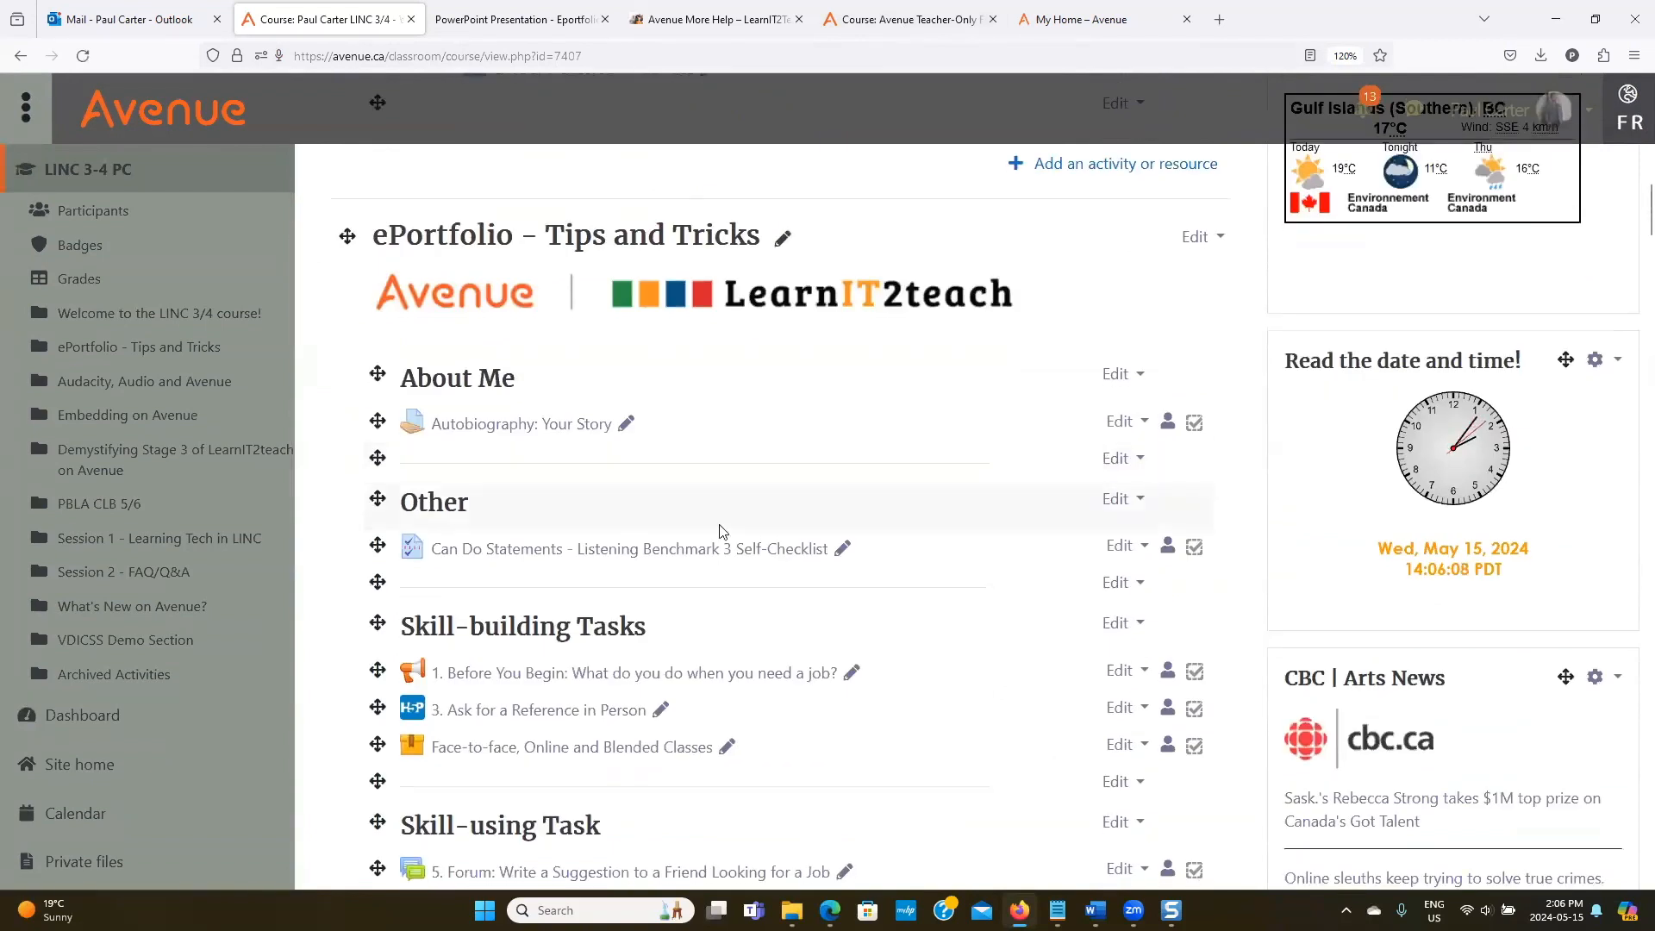
click(705, 557)
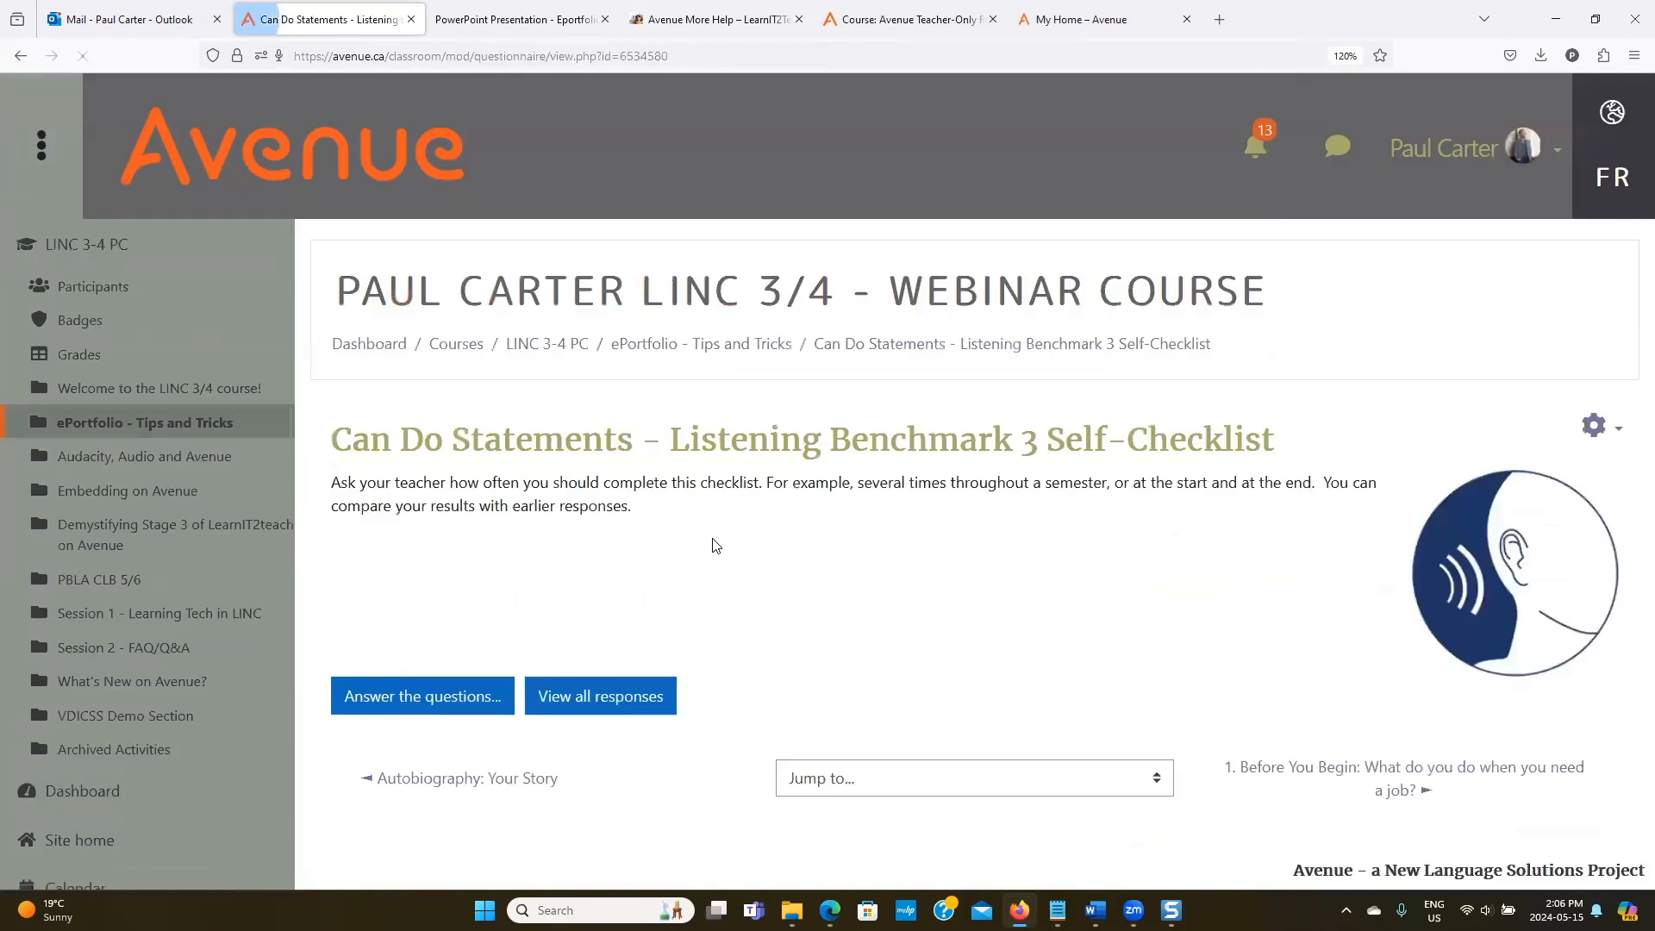
Find the learner's individual response to the self-checklist among all responses and open its printable version.
click(595, 704)
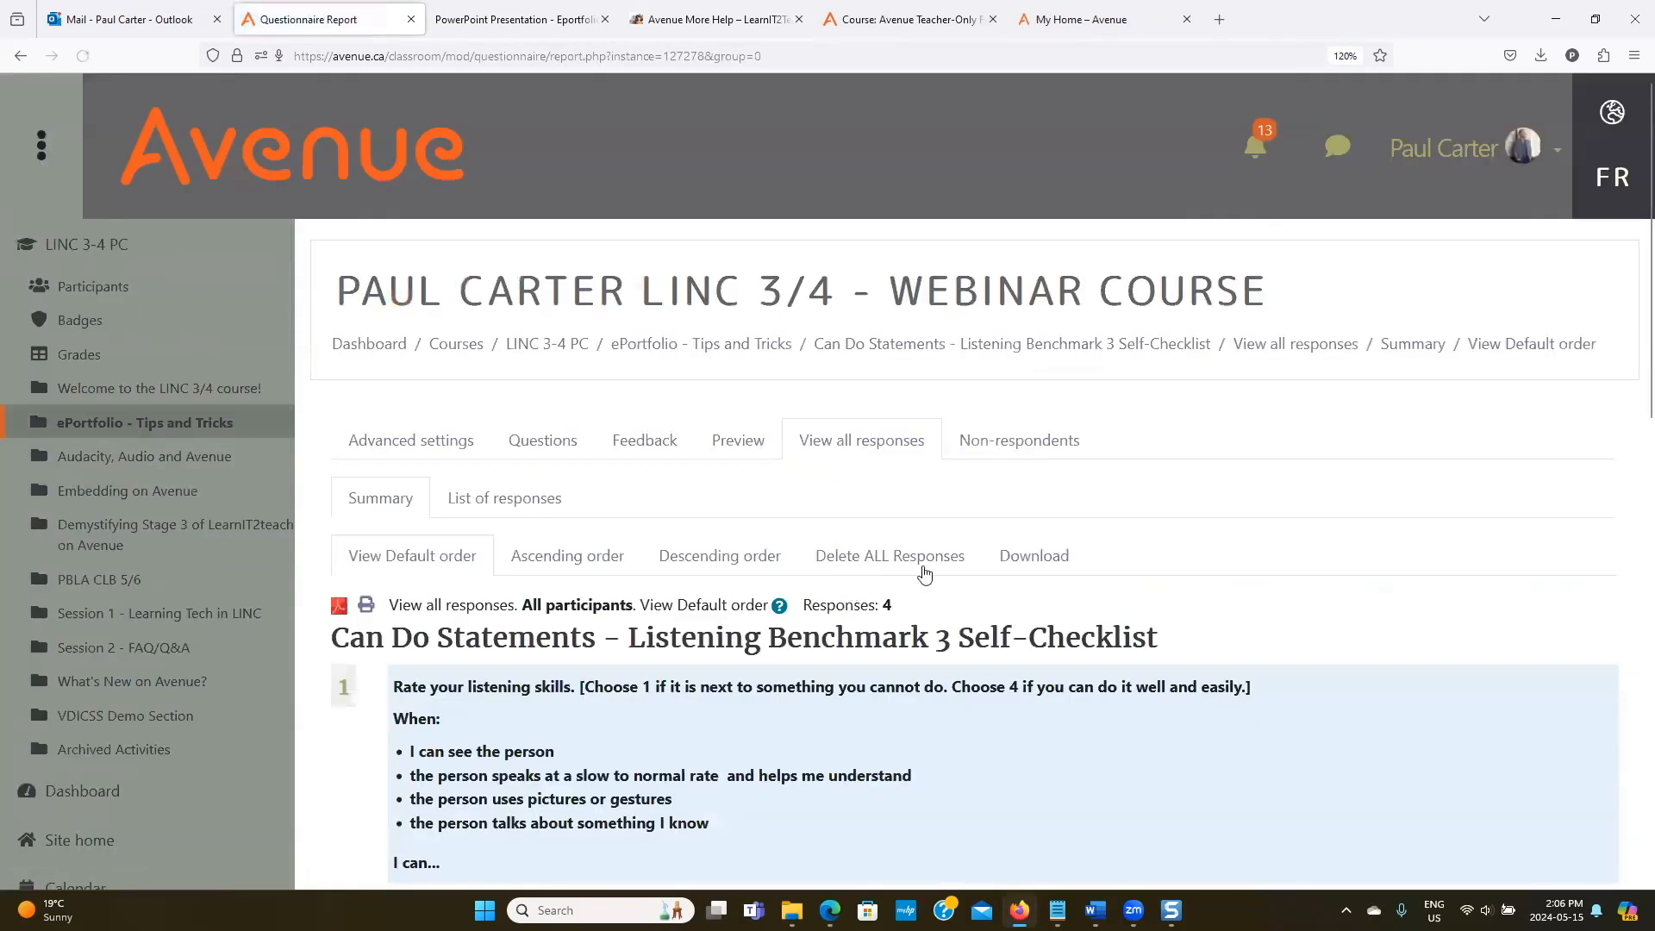
click(530, 506)
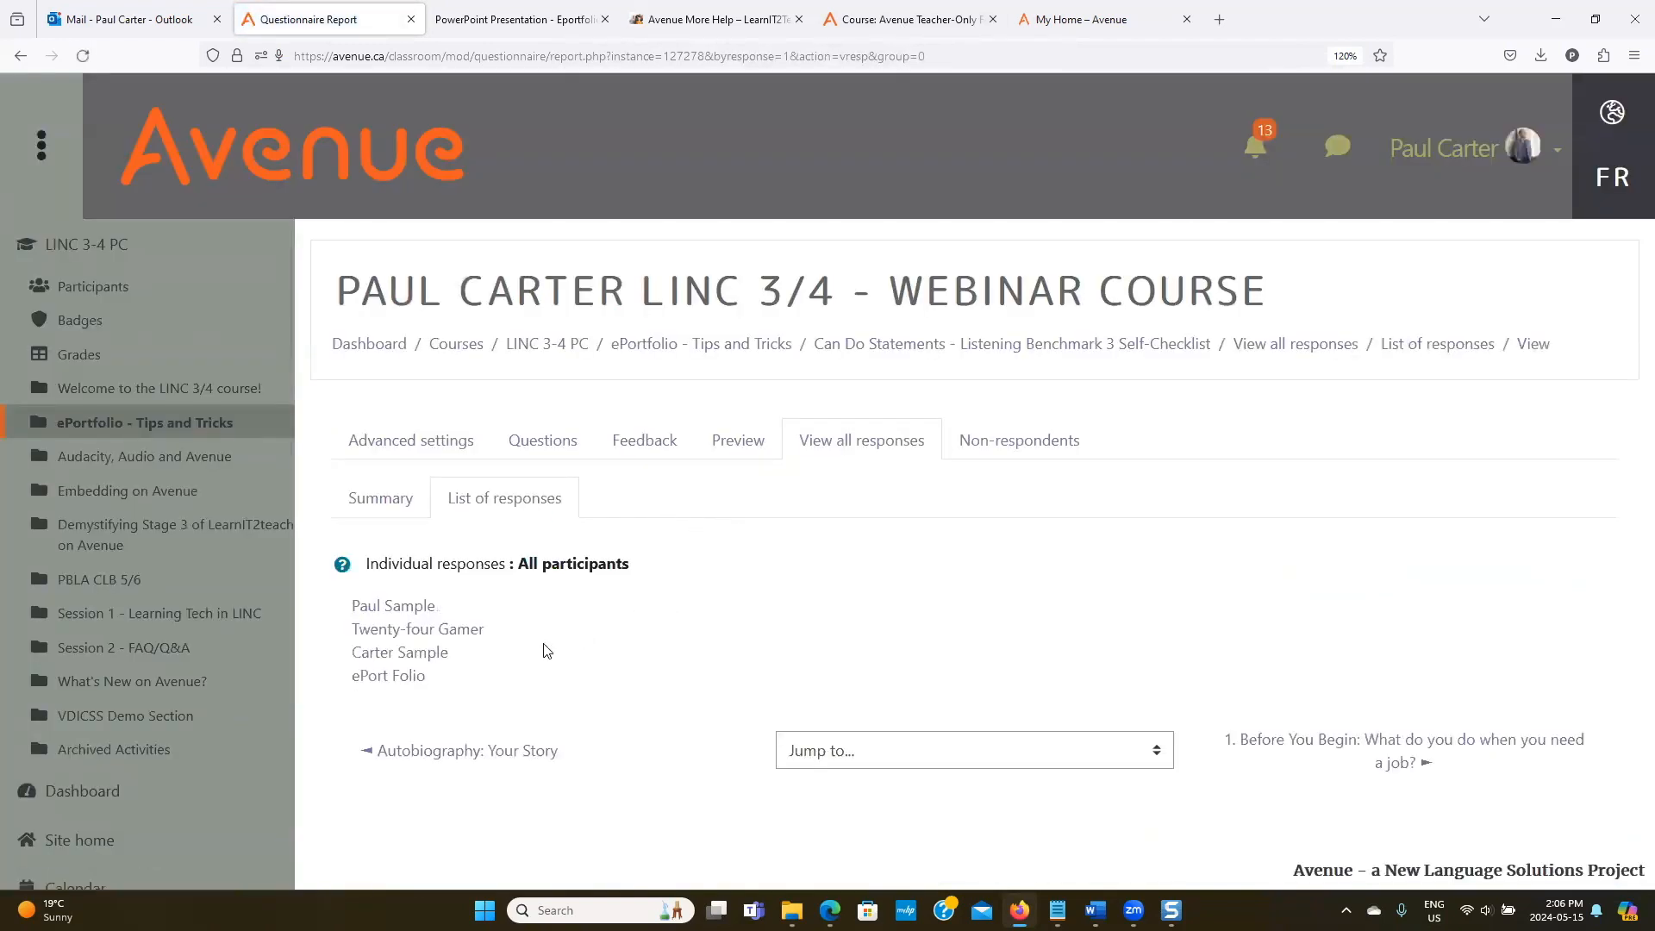
click(397, 678)
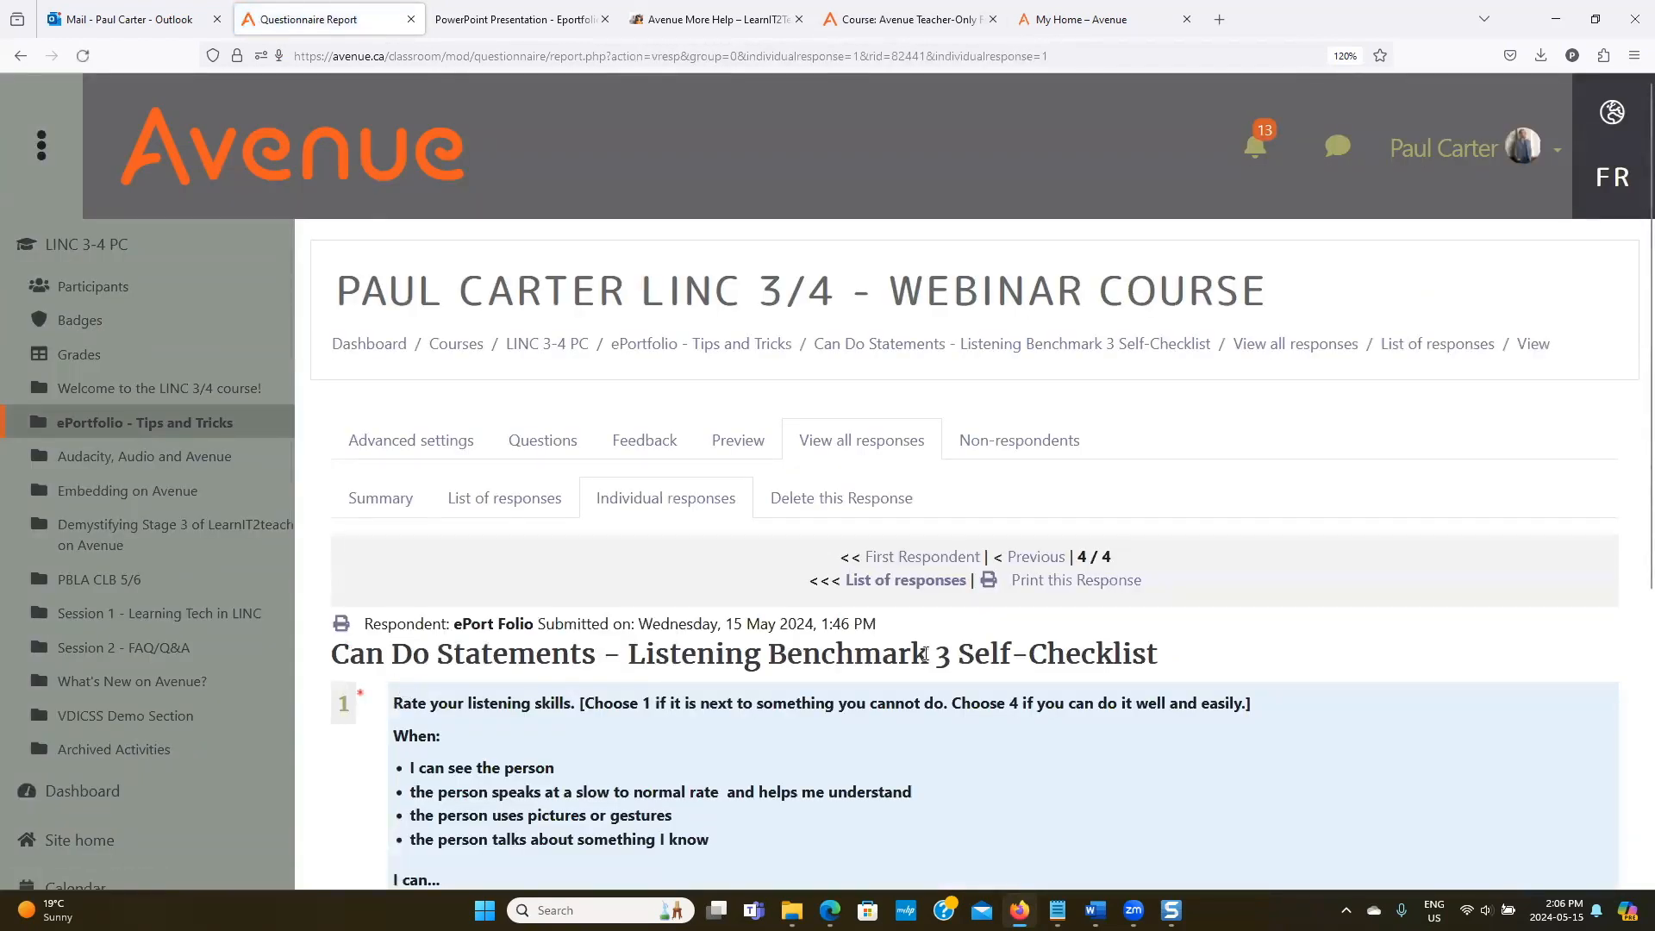
click(1074, 580)
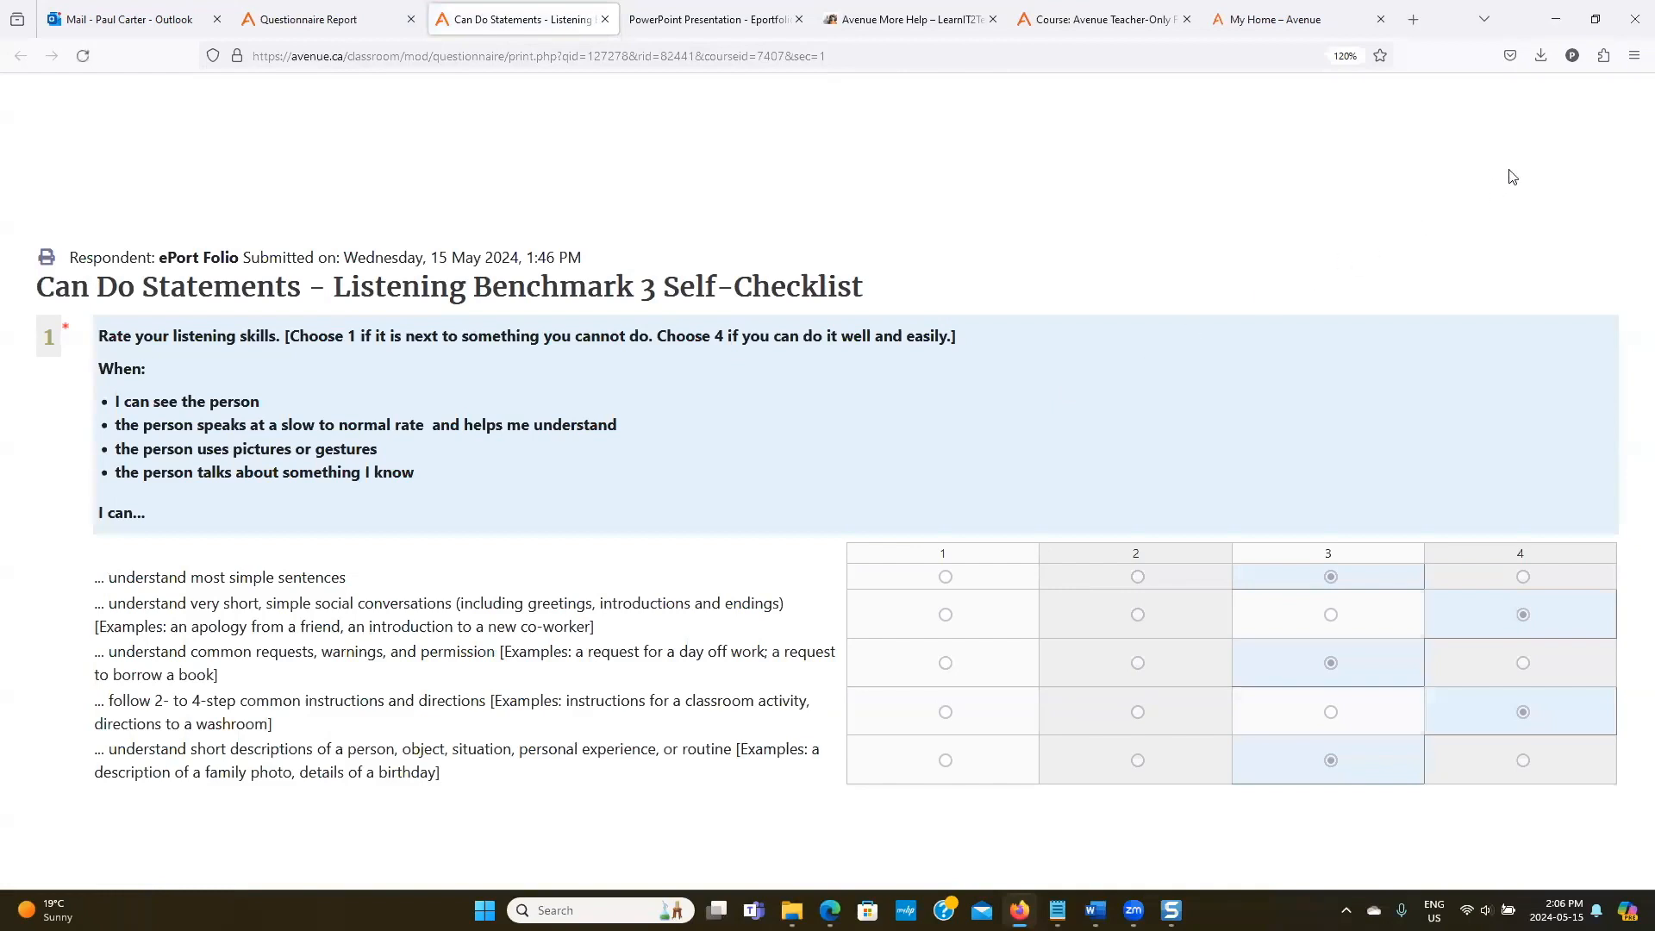
Print the learner's response with Microsoft Print to PDF, saving it as examplequestionnaire in the ePortfolio - Tips and Tricks folder.
click(1635, 55)
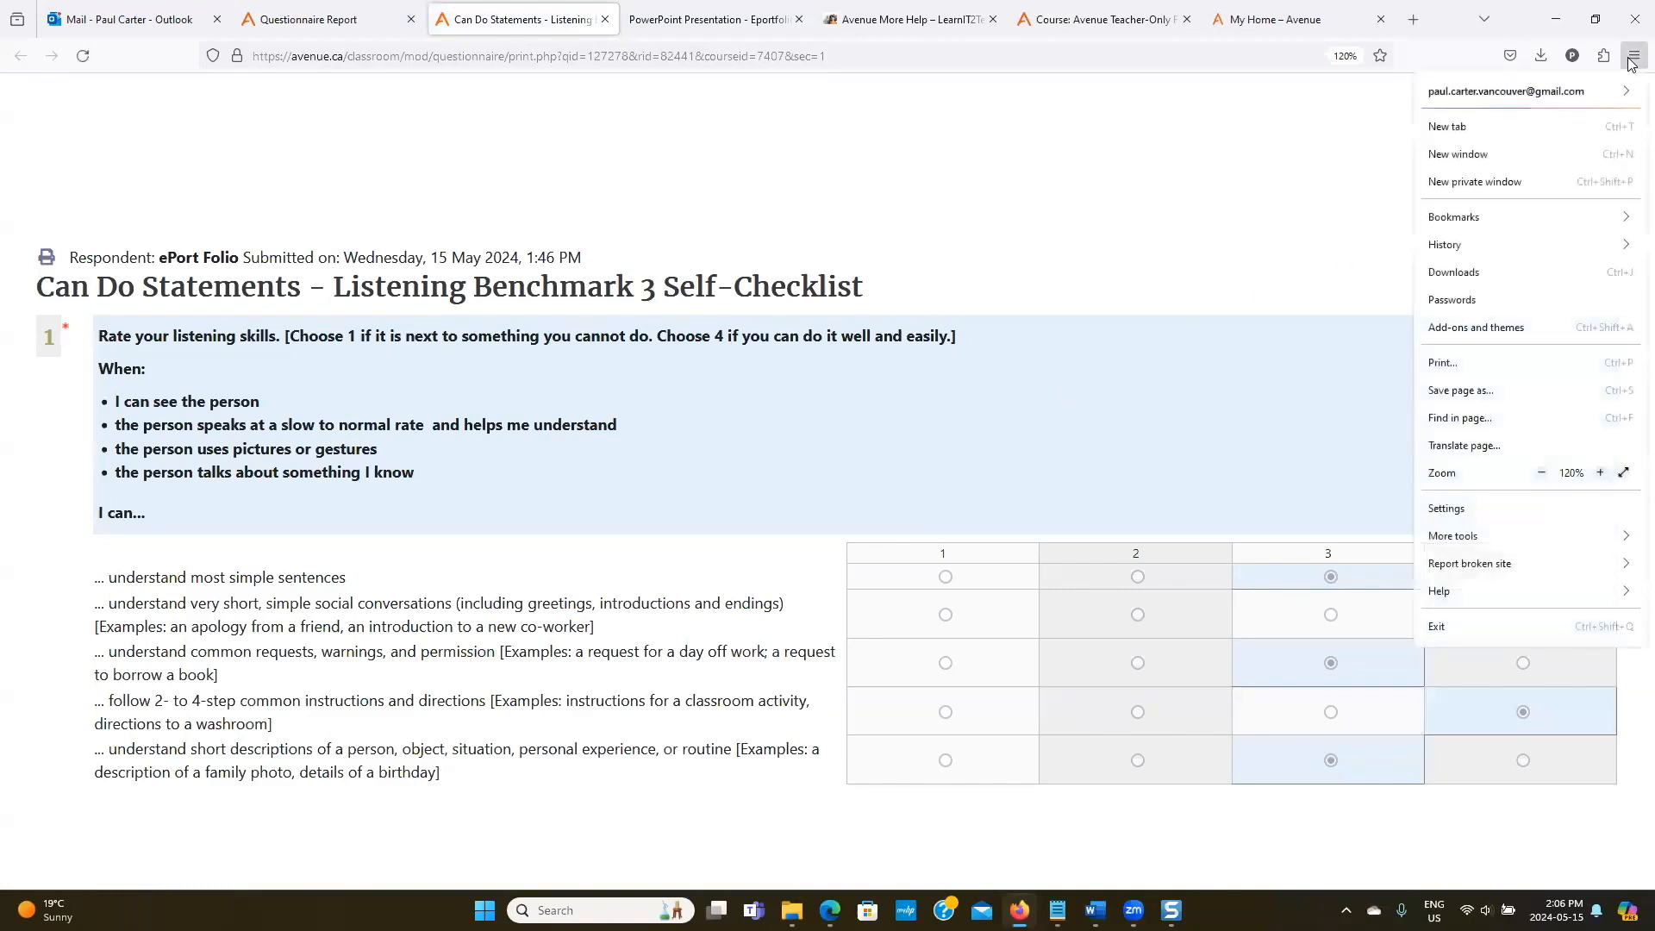
click(1459, 363)
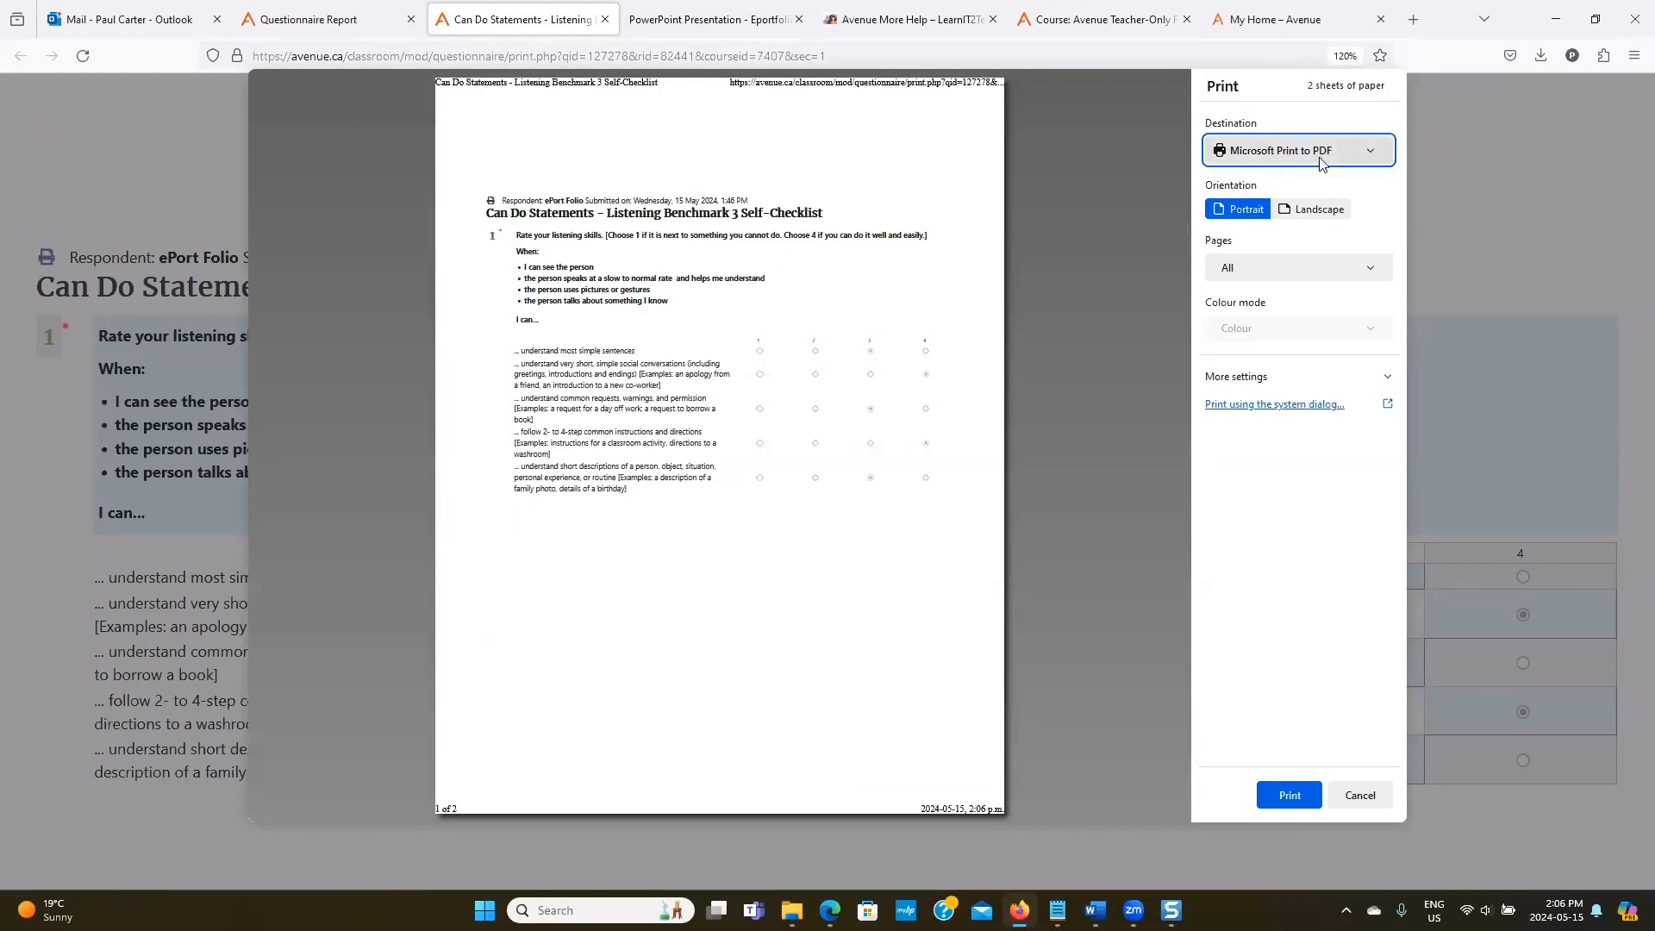
click(1293, 794)
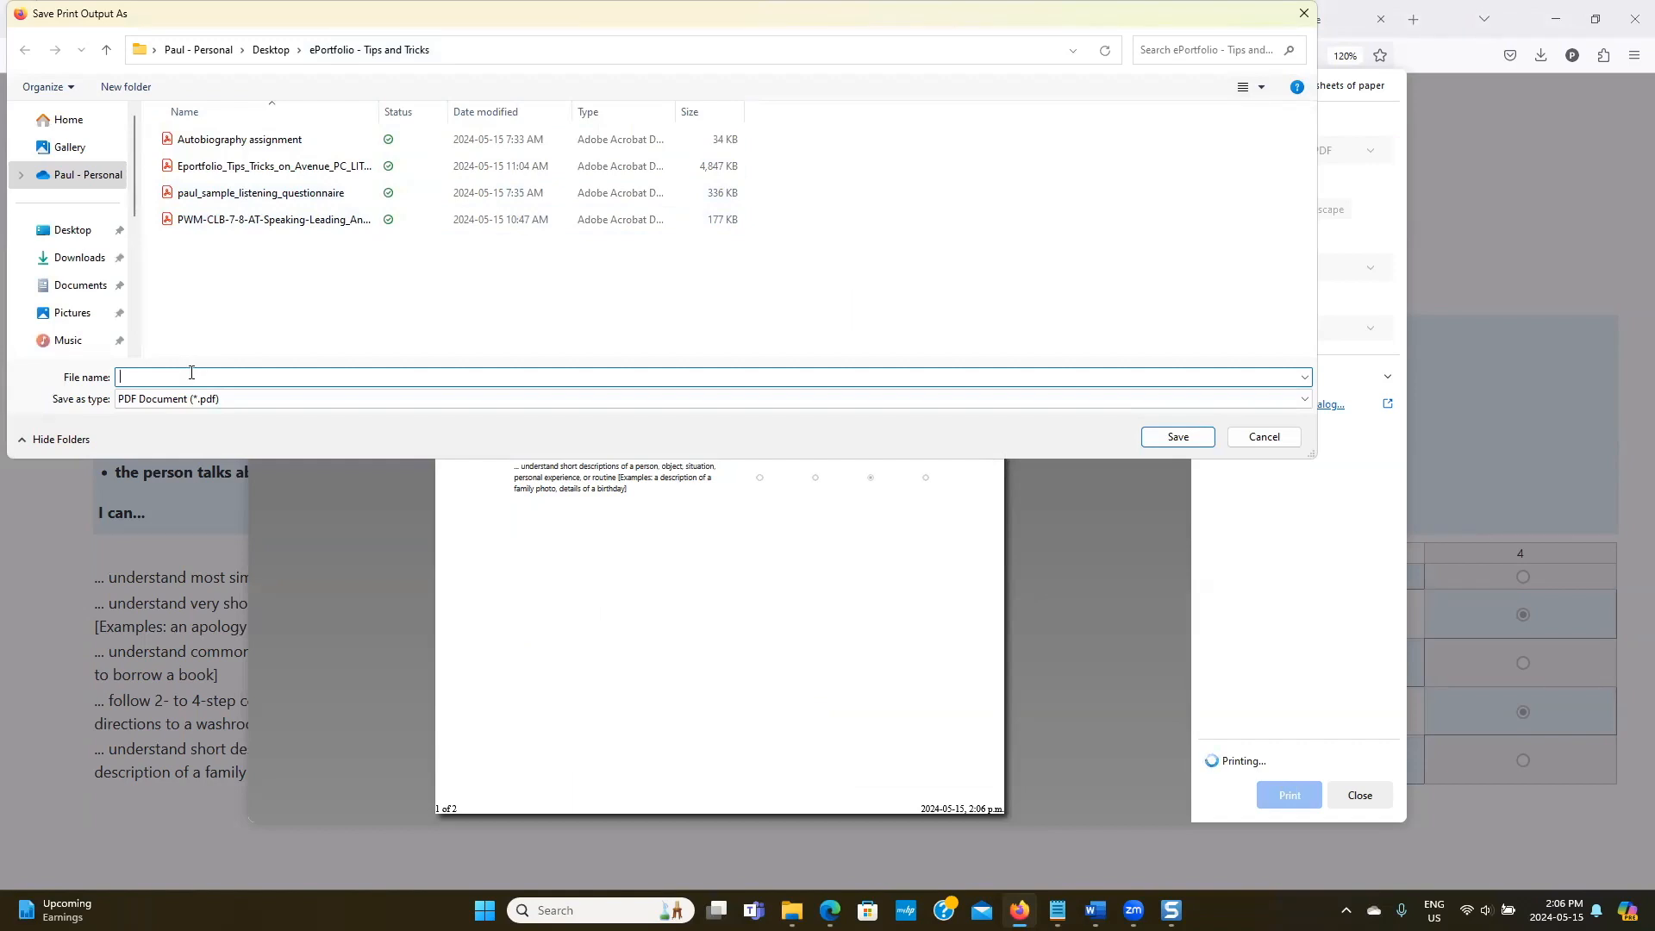
text(examplequ)
text(i)
text(stionn)
click(1160, 440)
click(1367, 792)
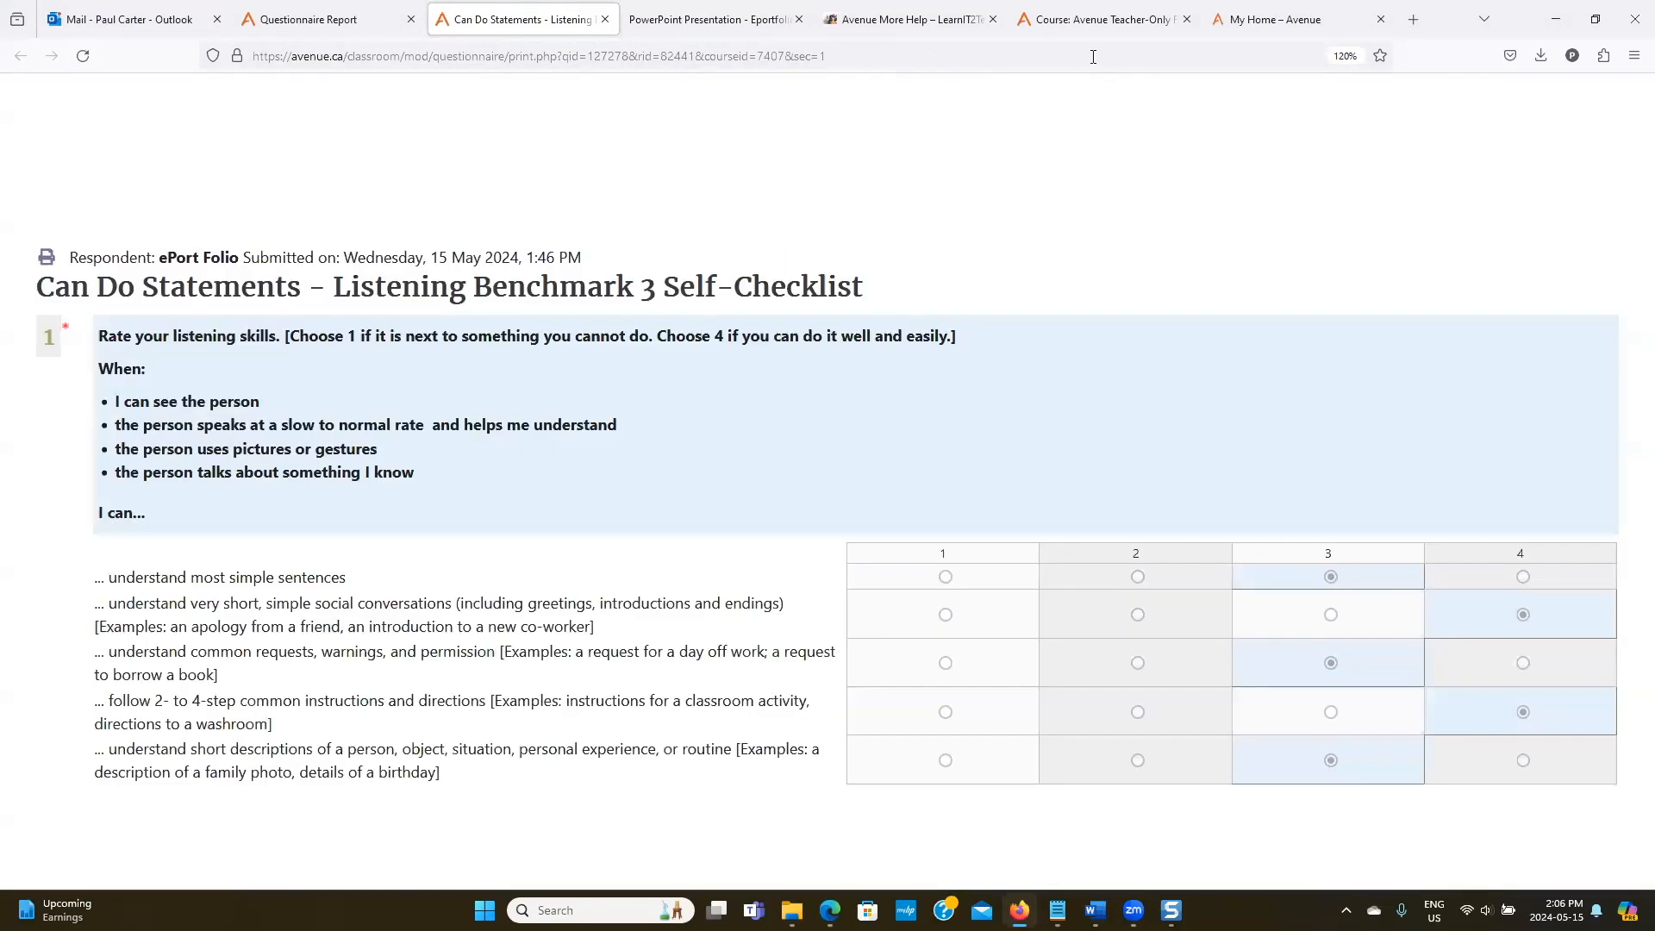
Return to the Avenue home page, open the teacher's Binder, and select the learner's portfolio.
click(321, 31)
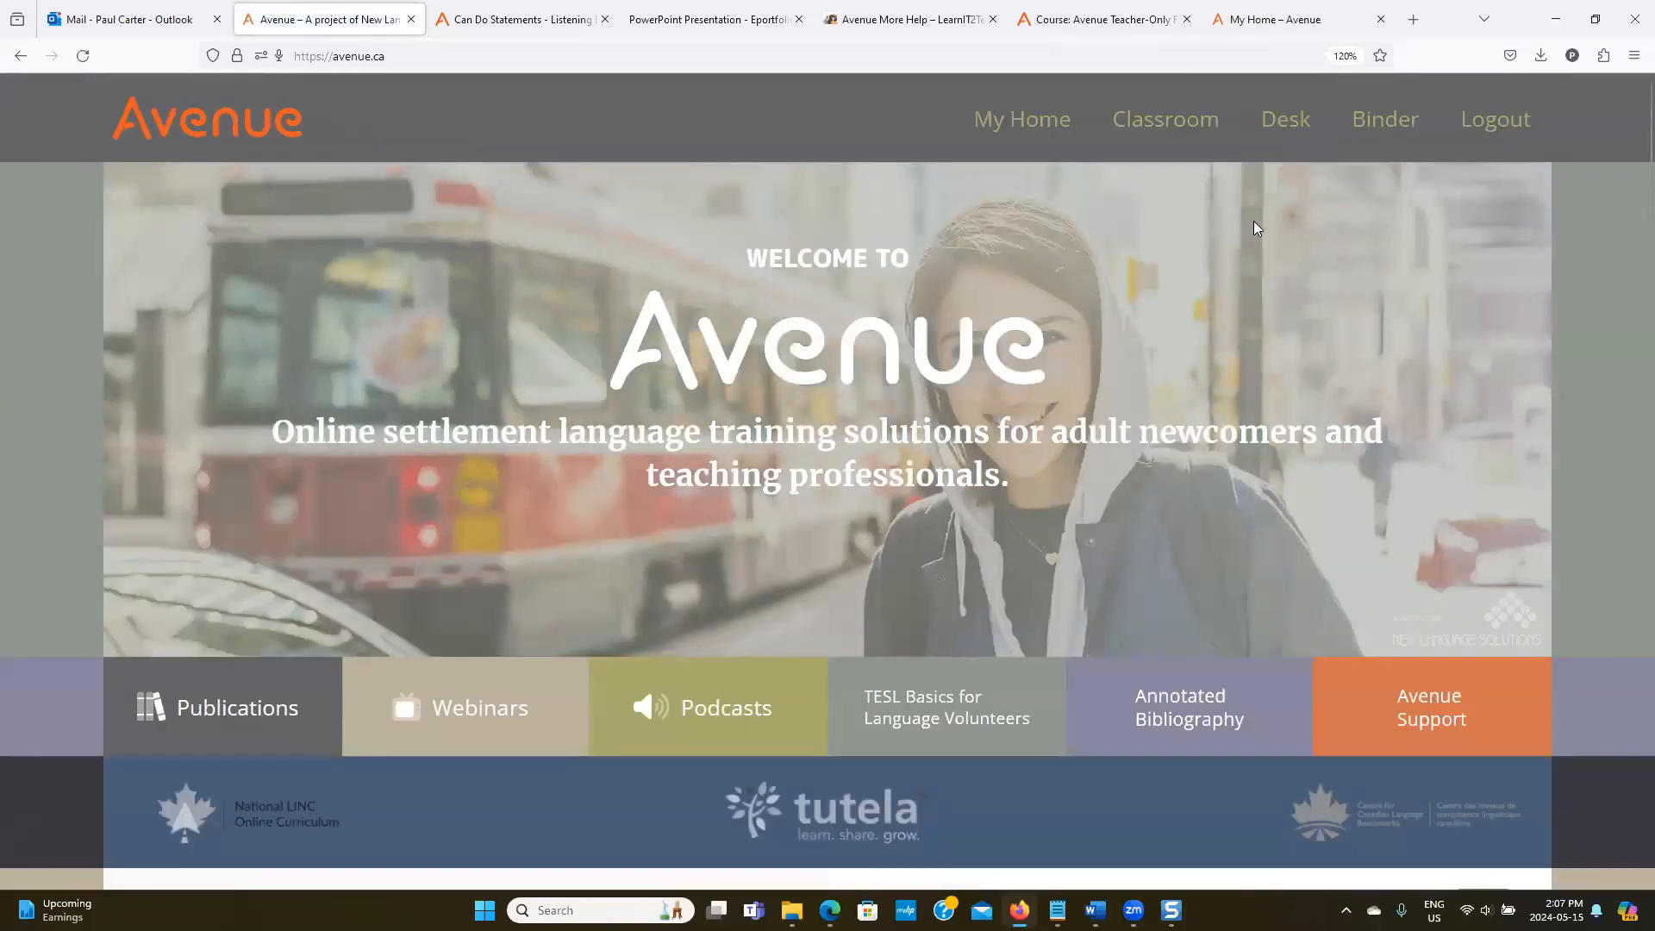
click(1373, 121)
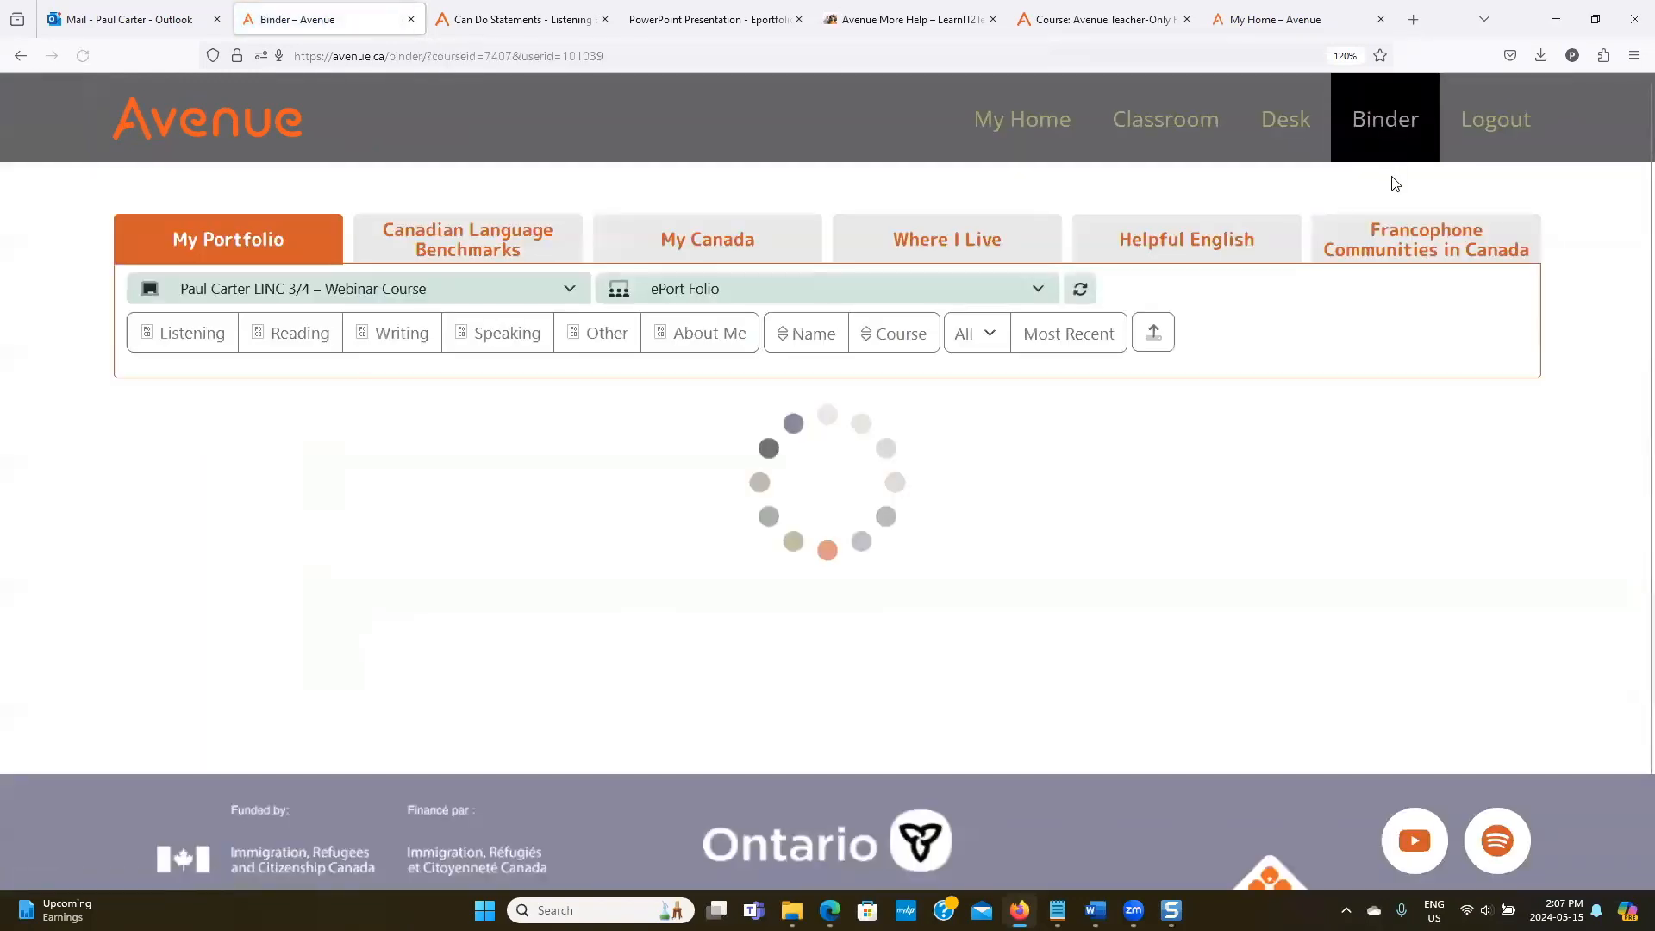
click(701, 293)
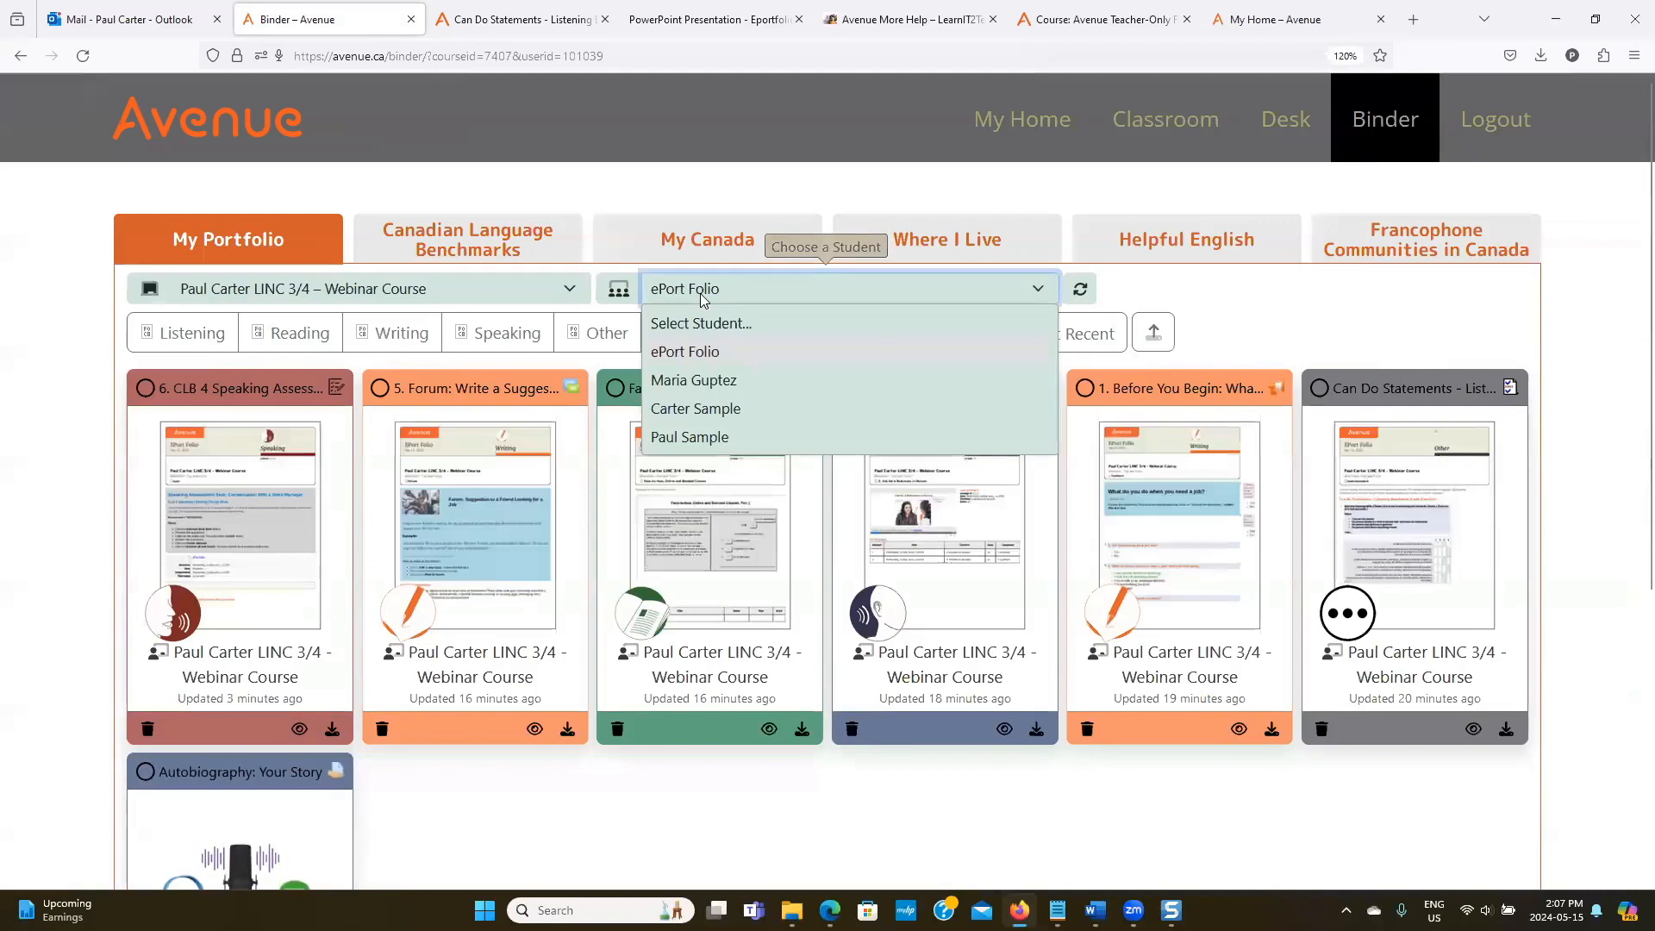
click(713, 351)
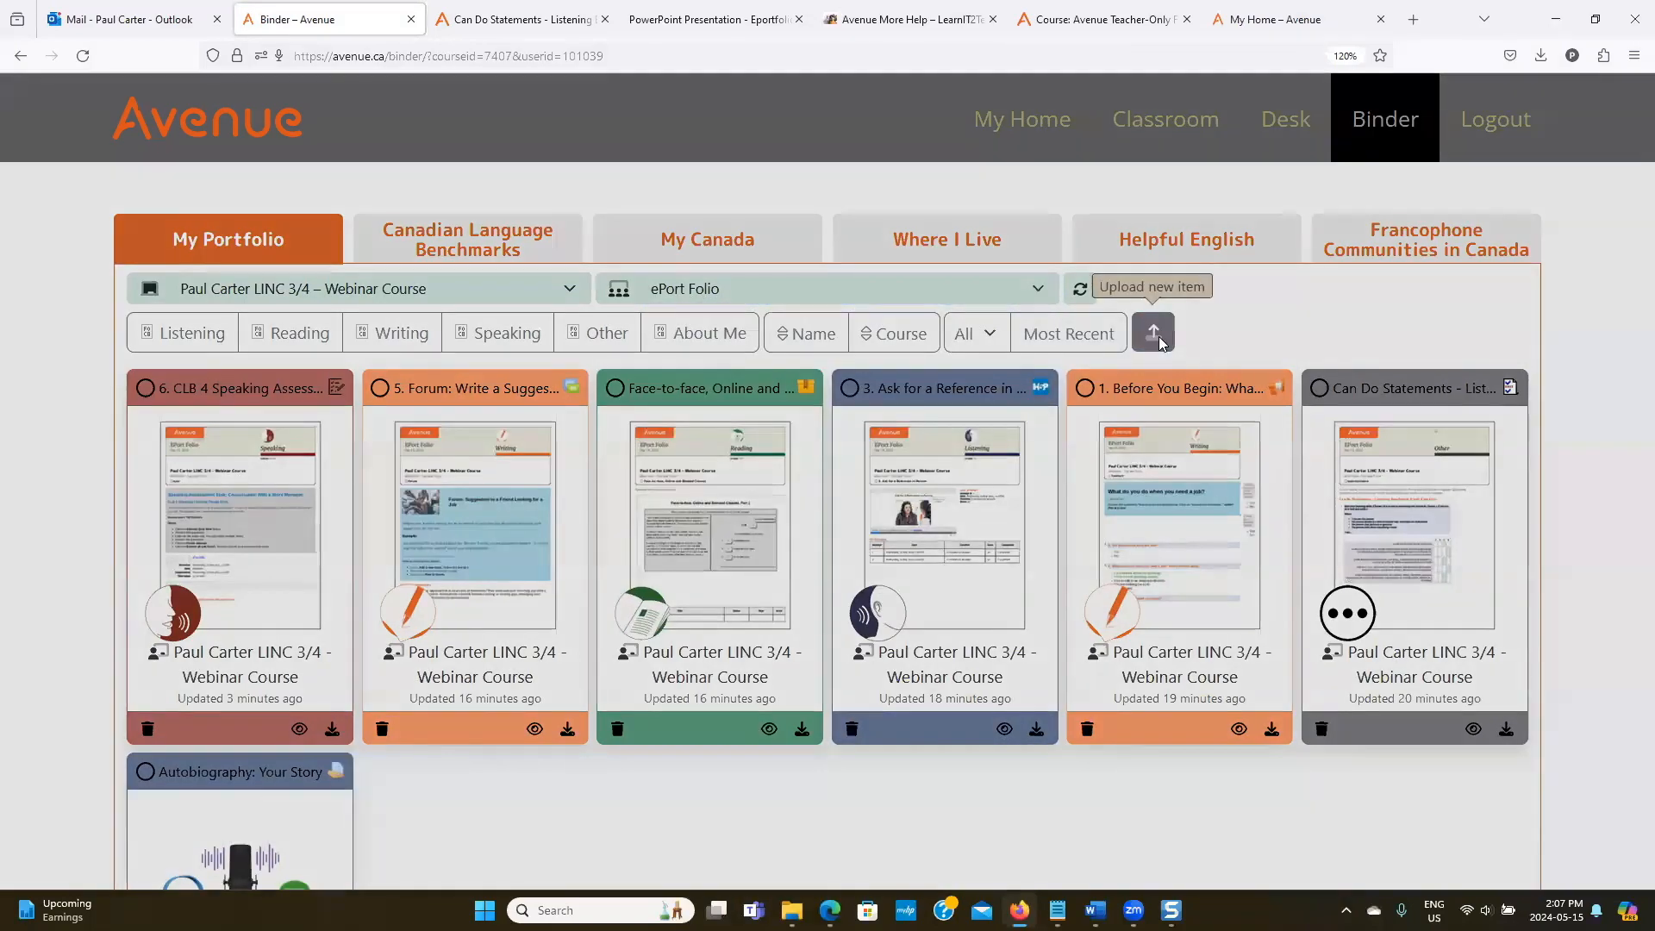
Upload examplequestionnaire.pdf to the learner's portfolio with Can Do Statements - Listening Benchmark 3 Self-Checklist as the related artifact, and close the upload dialog.
click(1155, 338)
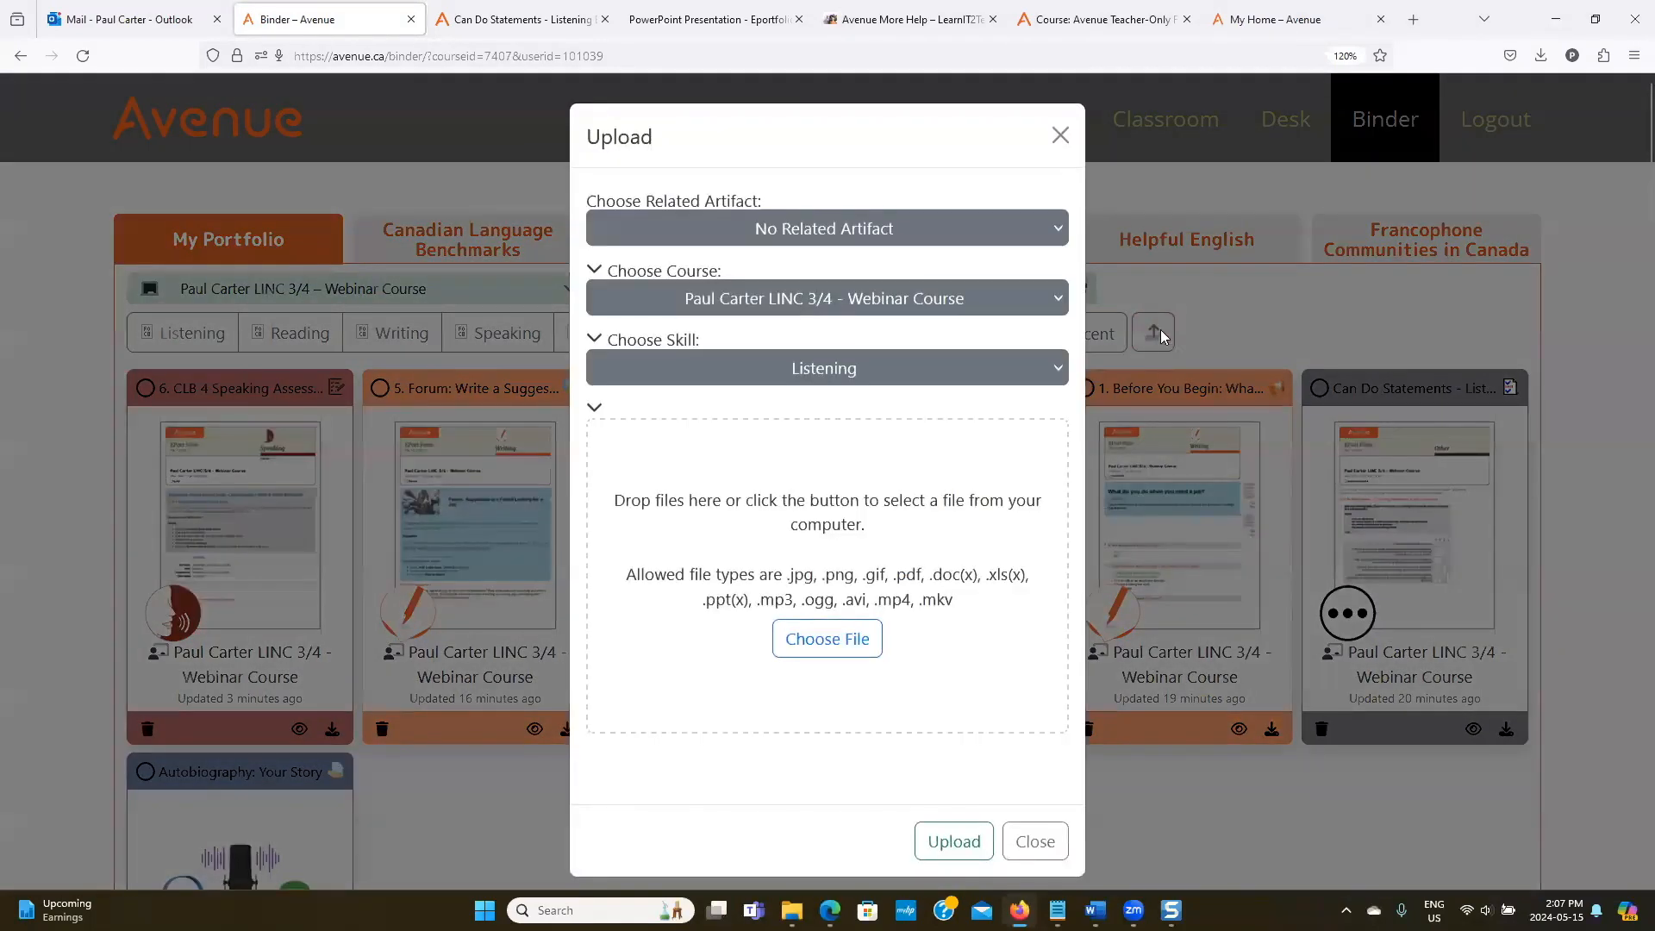
click(907, 229)
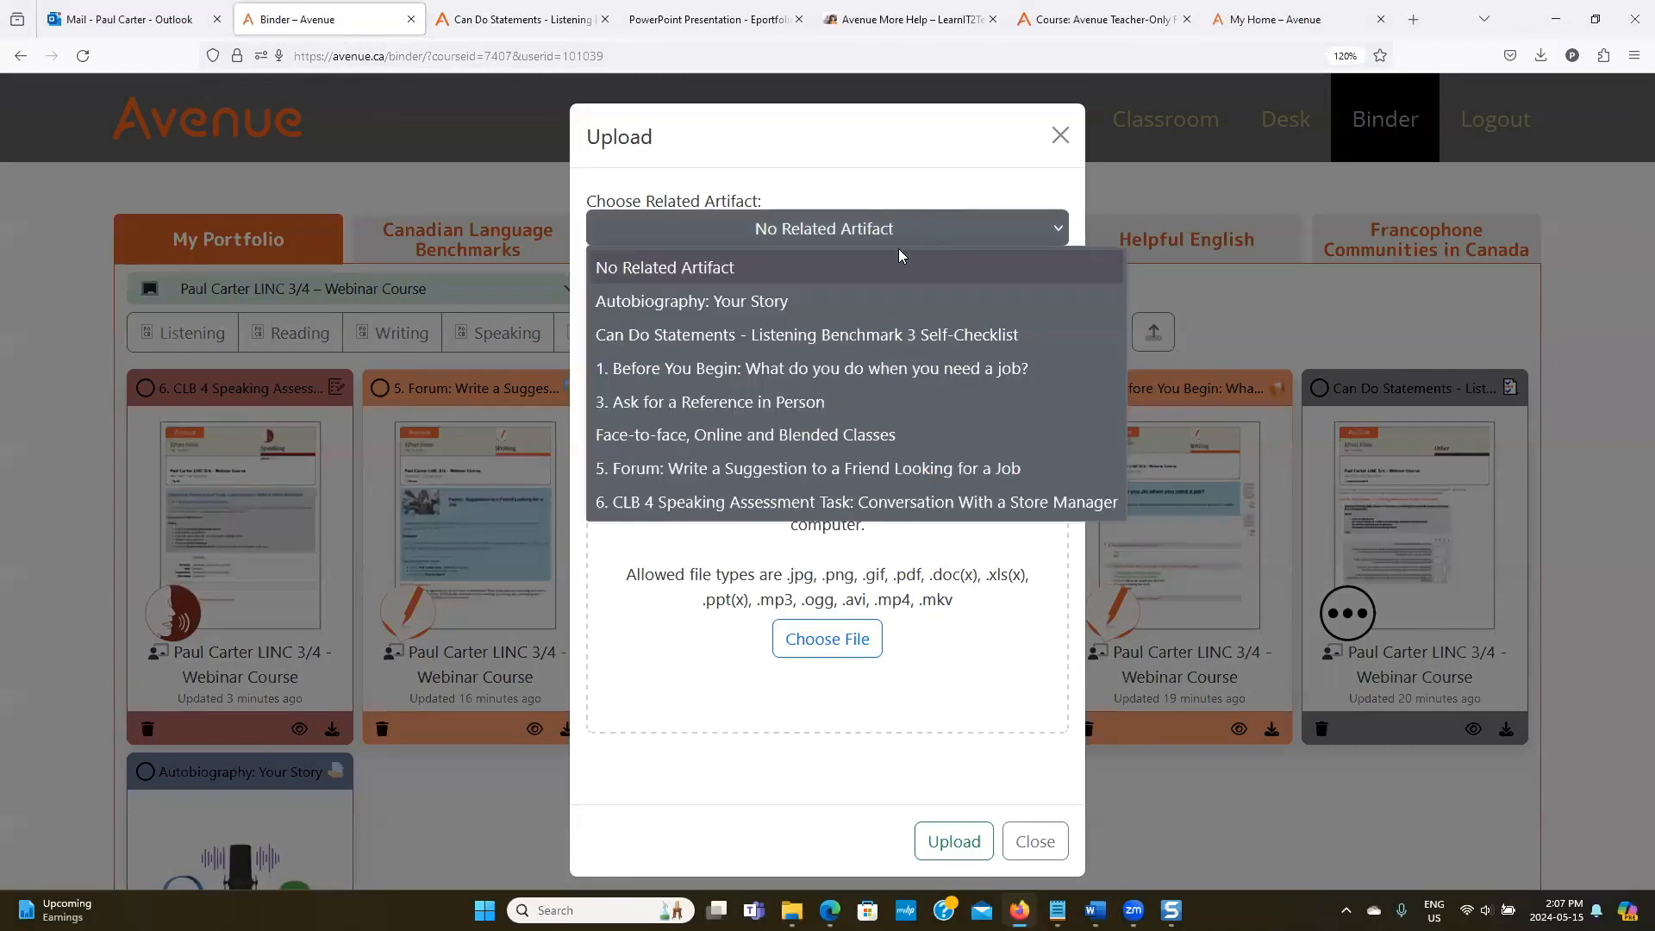
click(817, 337)
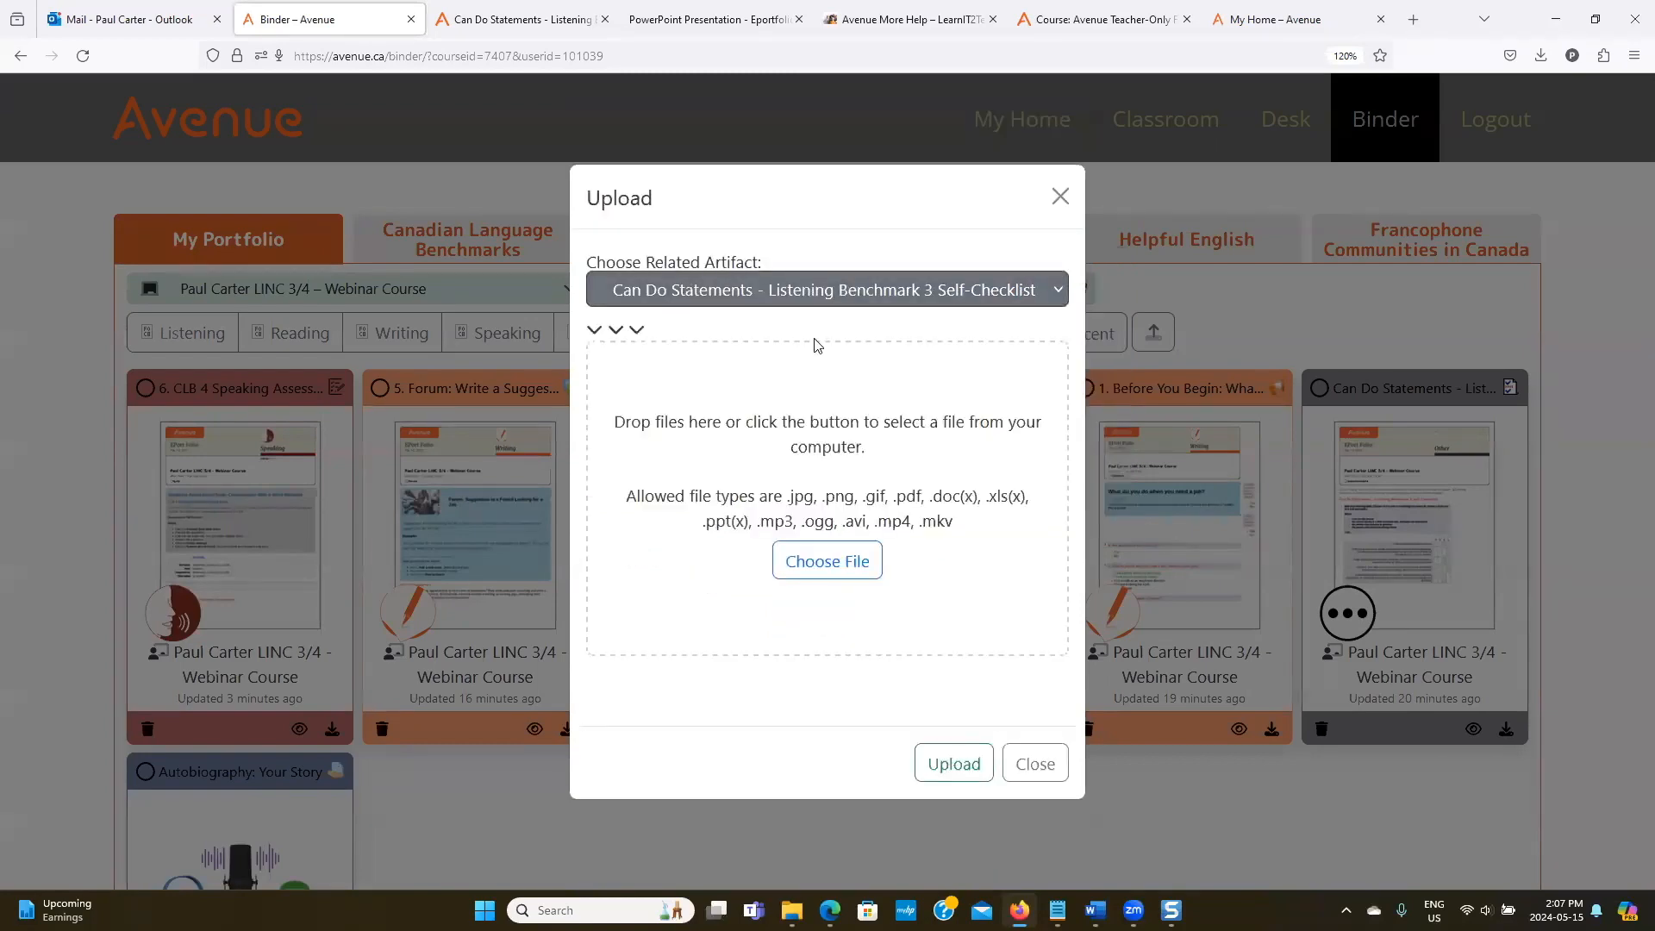
click(832, 559)
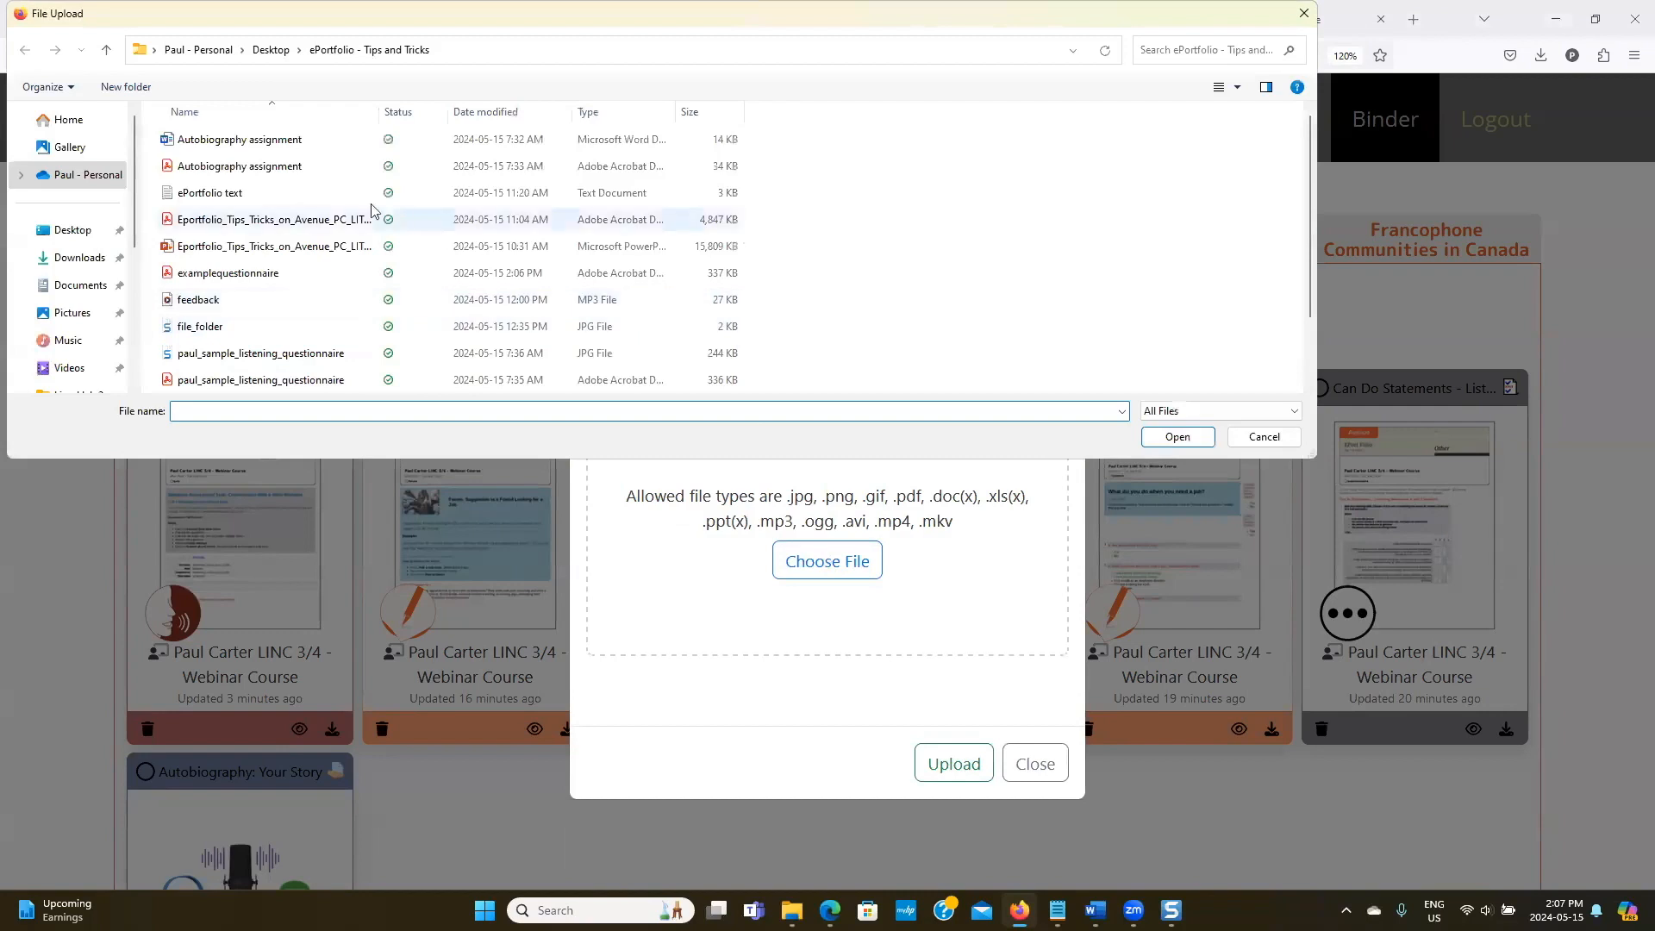
scroll(278, 224, down, 1)
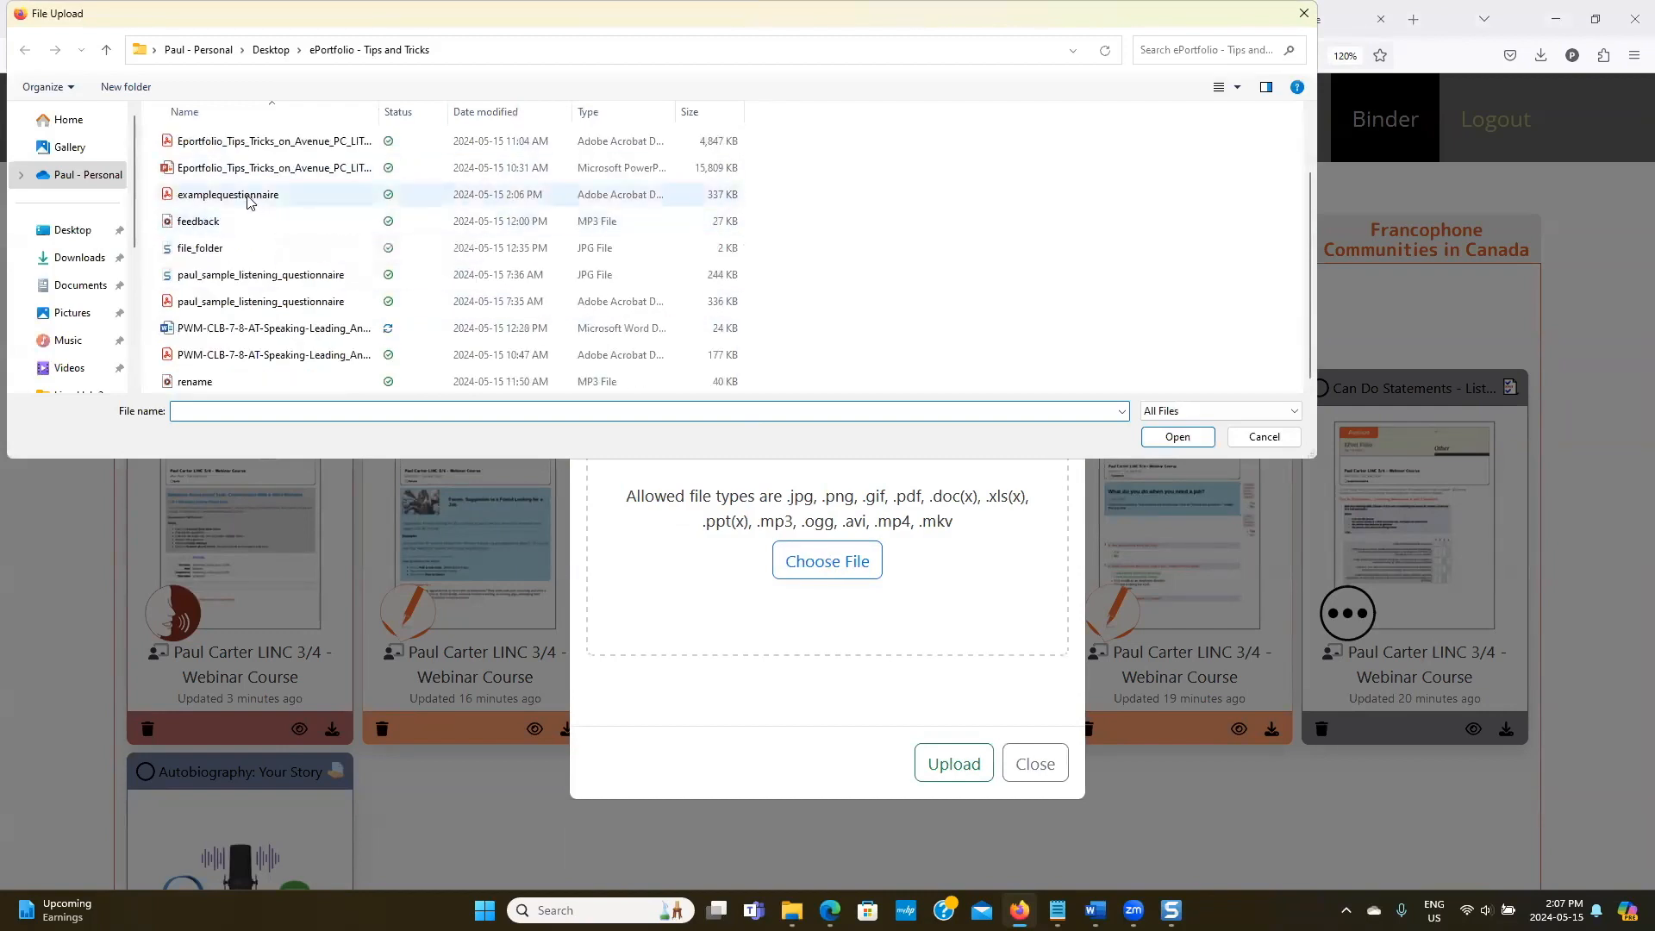
double_click(247, 197)
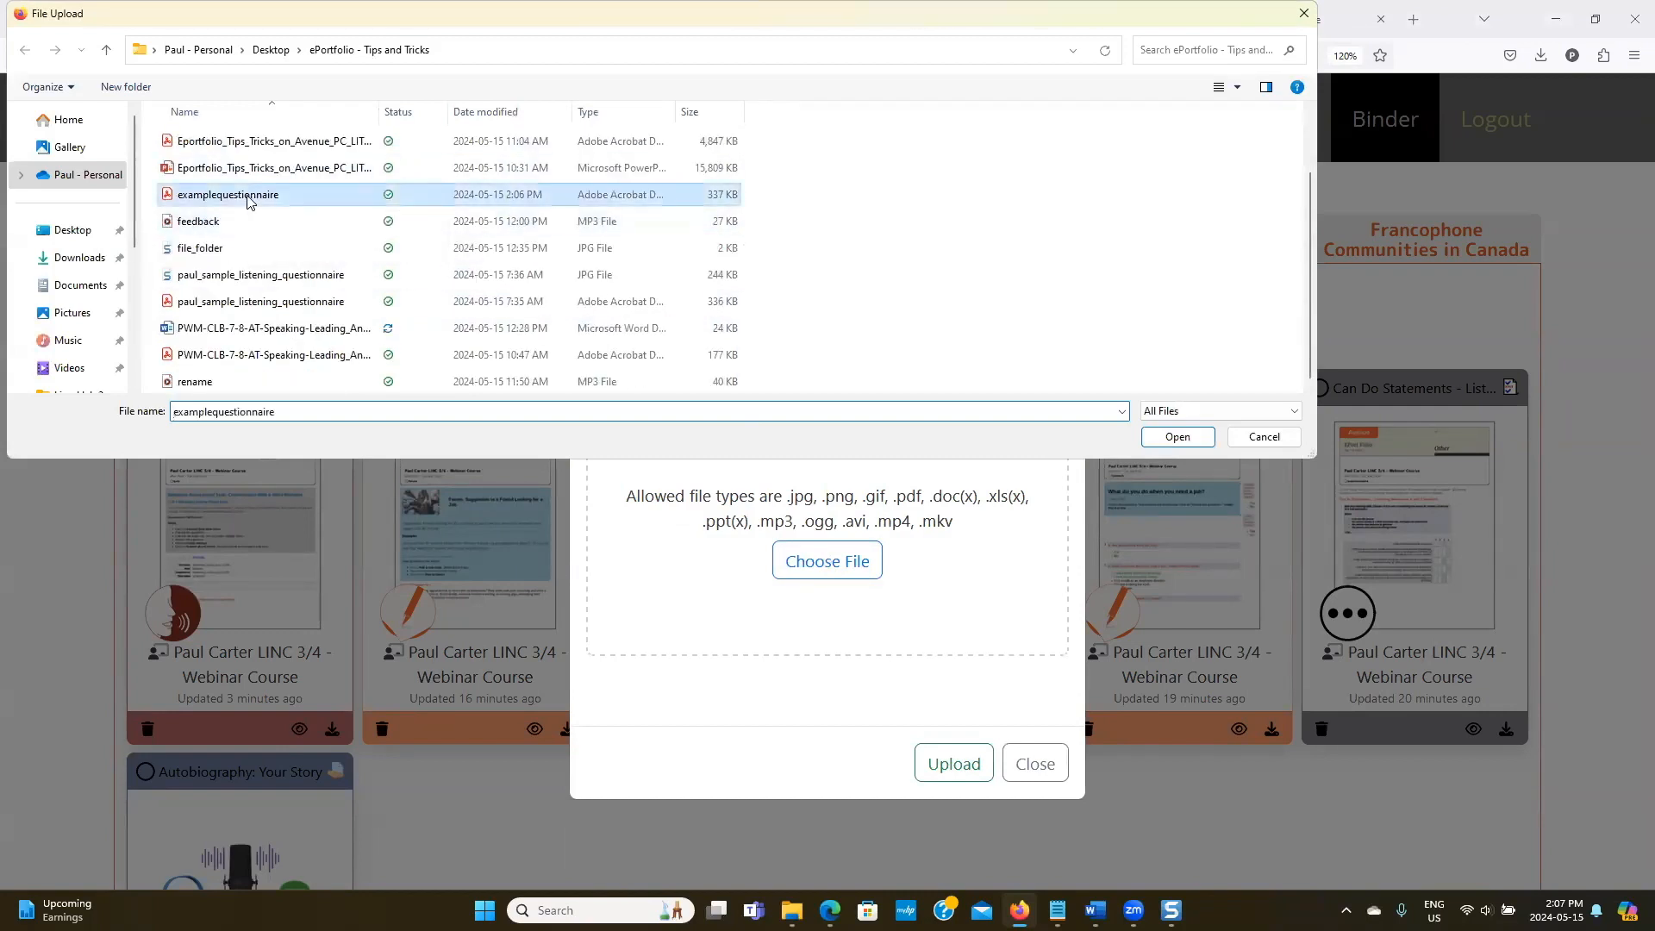
click(966, 757)
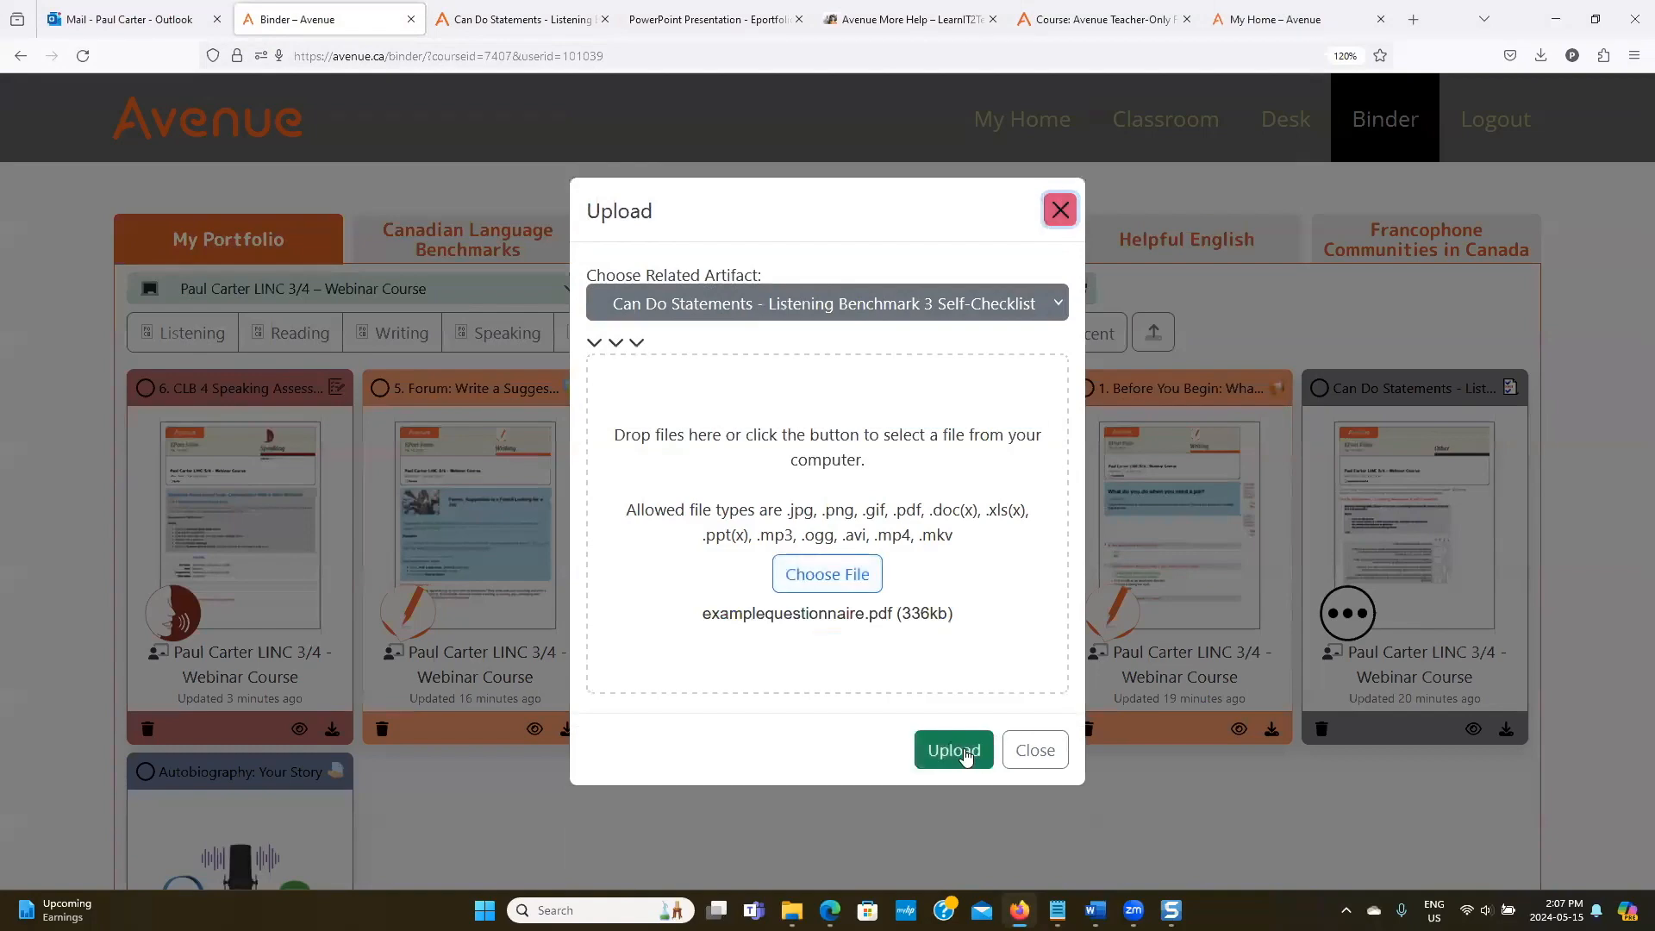
click(1045, 789)
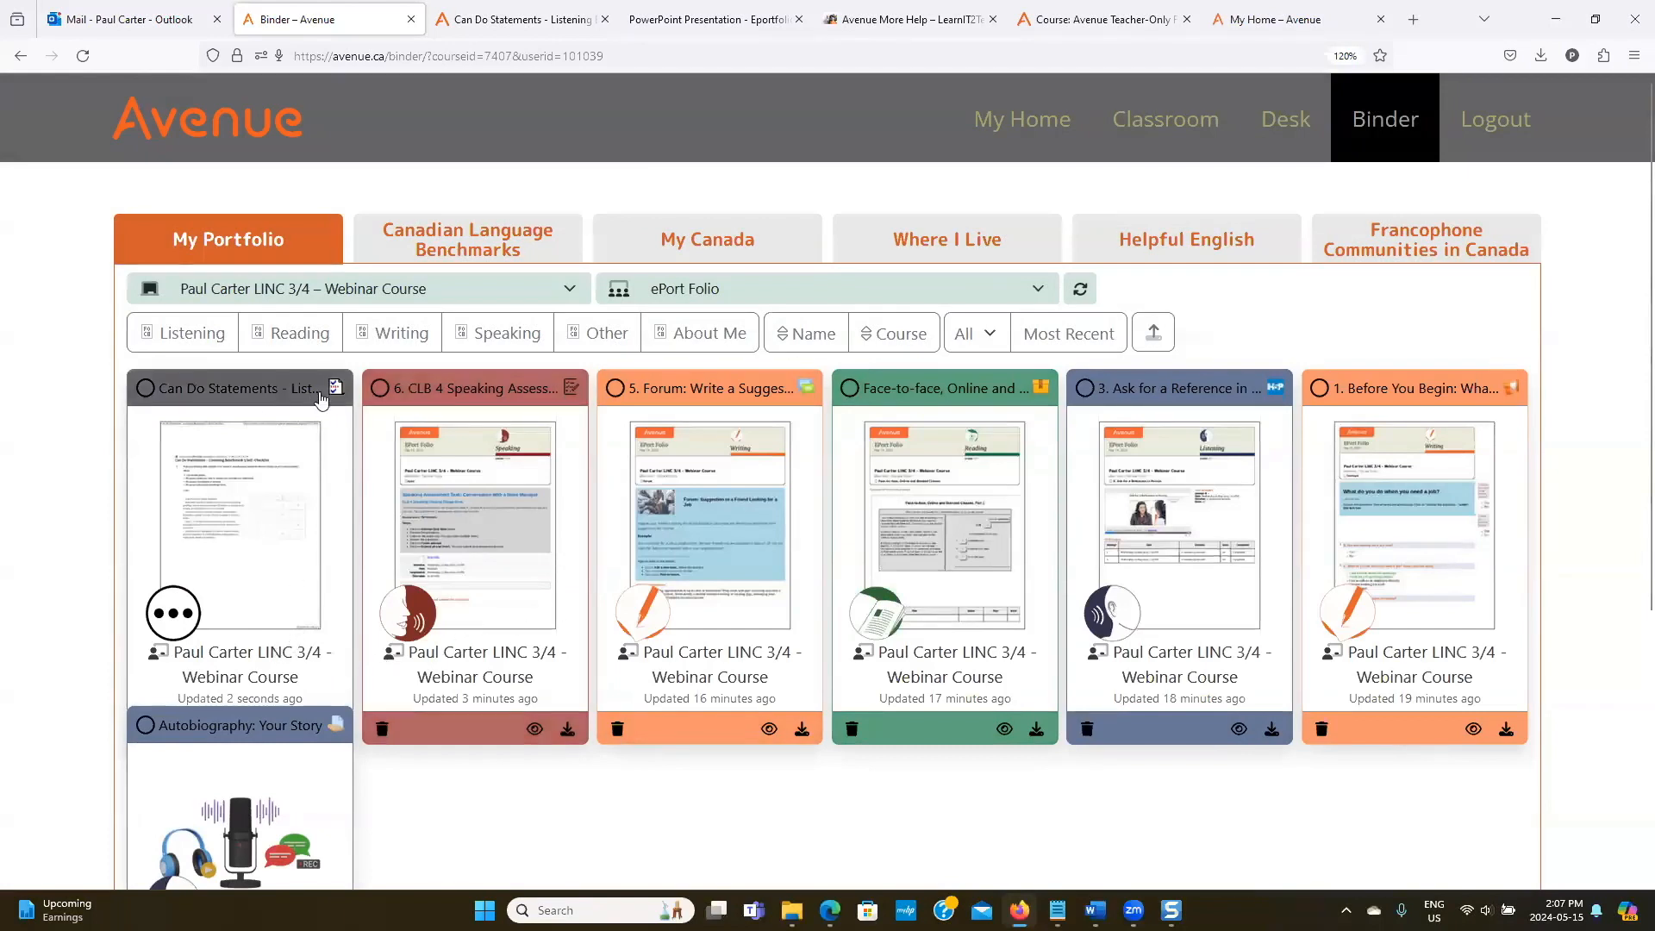
Filter the portfolio to Other, open the Can Do Statements artifact's preview, and classify it as an Assessment in Writing at CLB 3.
click(599, 335)
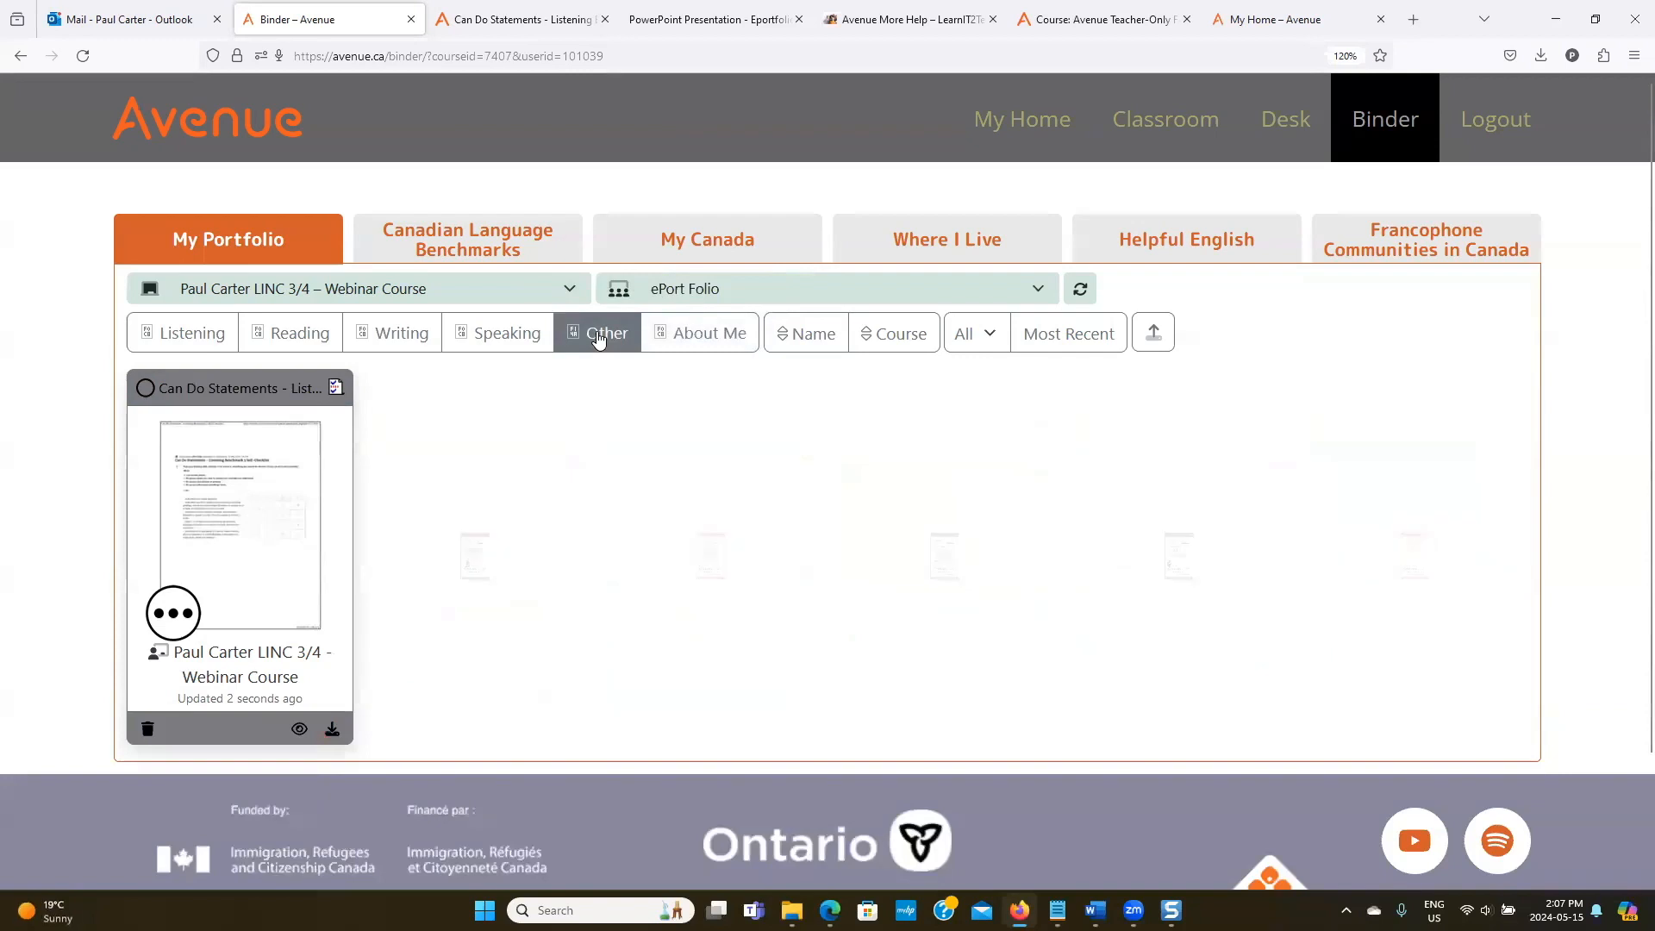
click(299, 730)
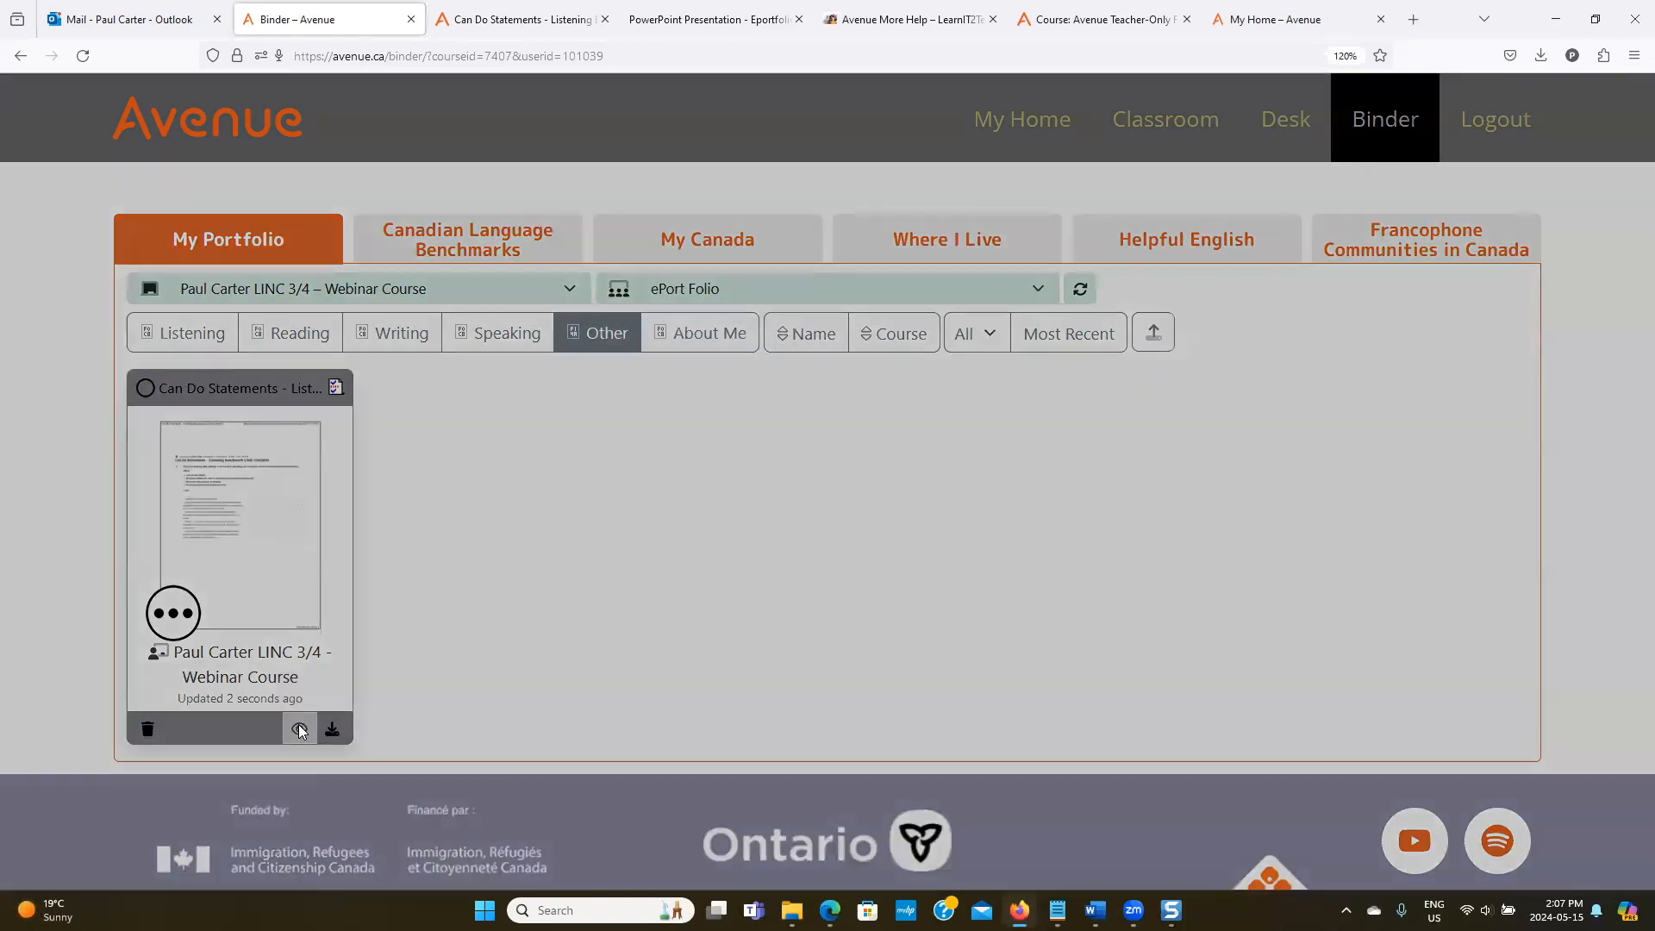
click(107, 536)
scroll(271, 516, down, 3)
click(247, 514)
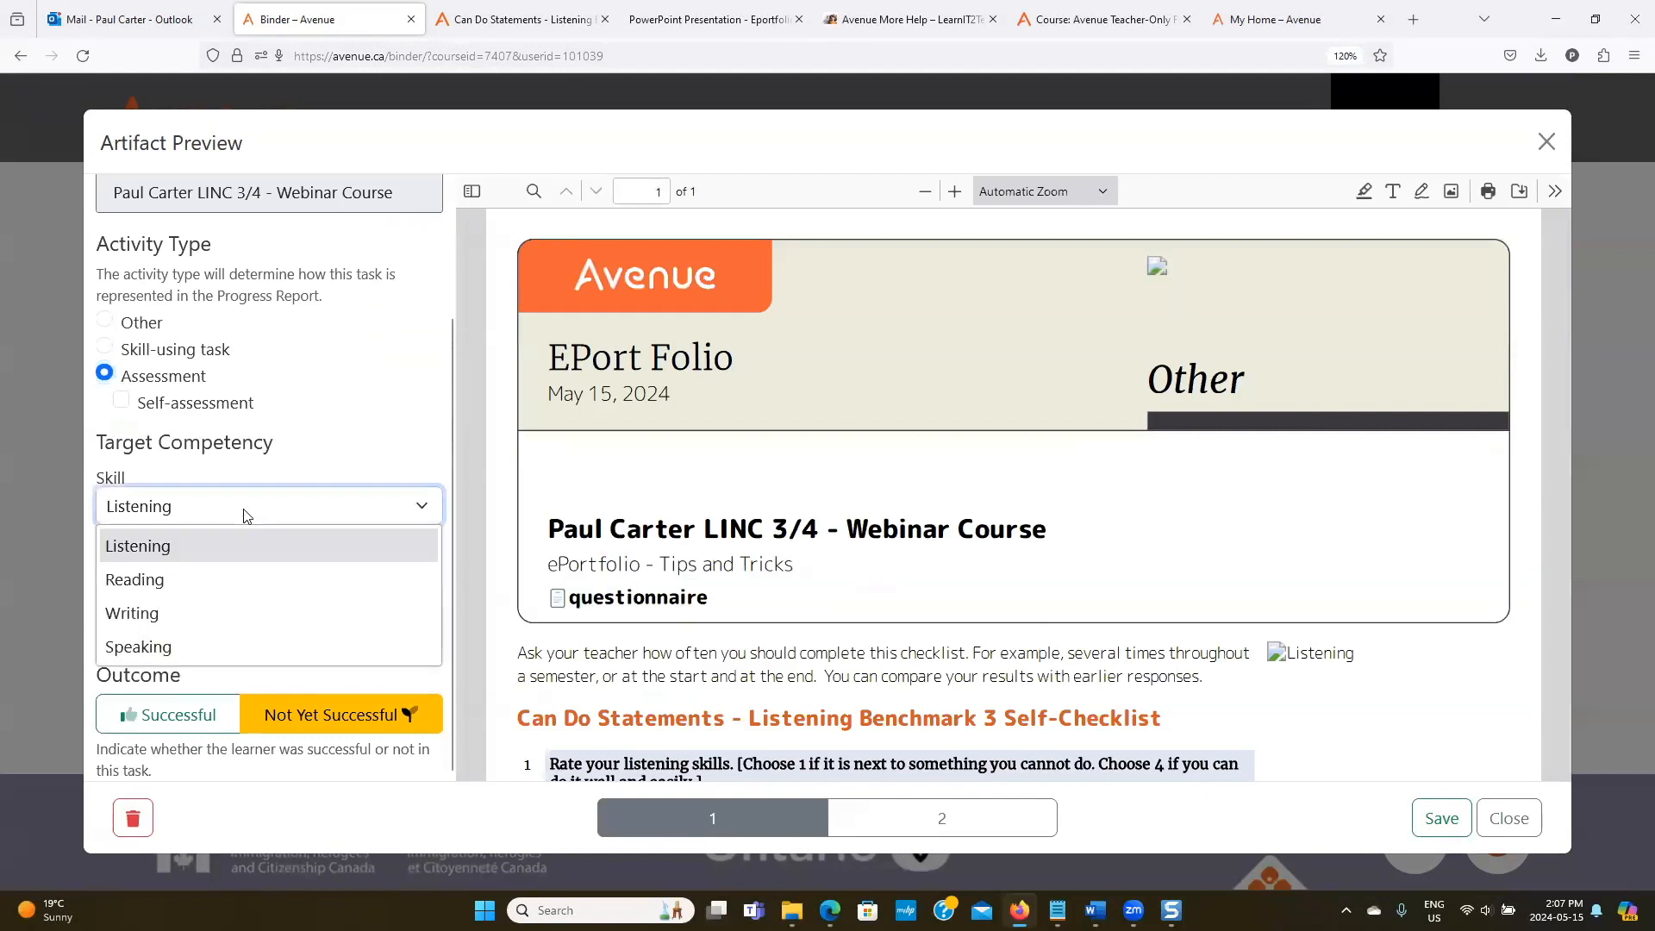
click(192, 613)
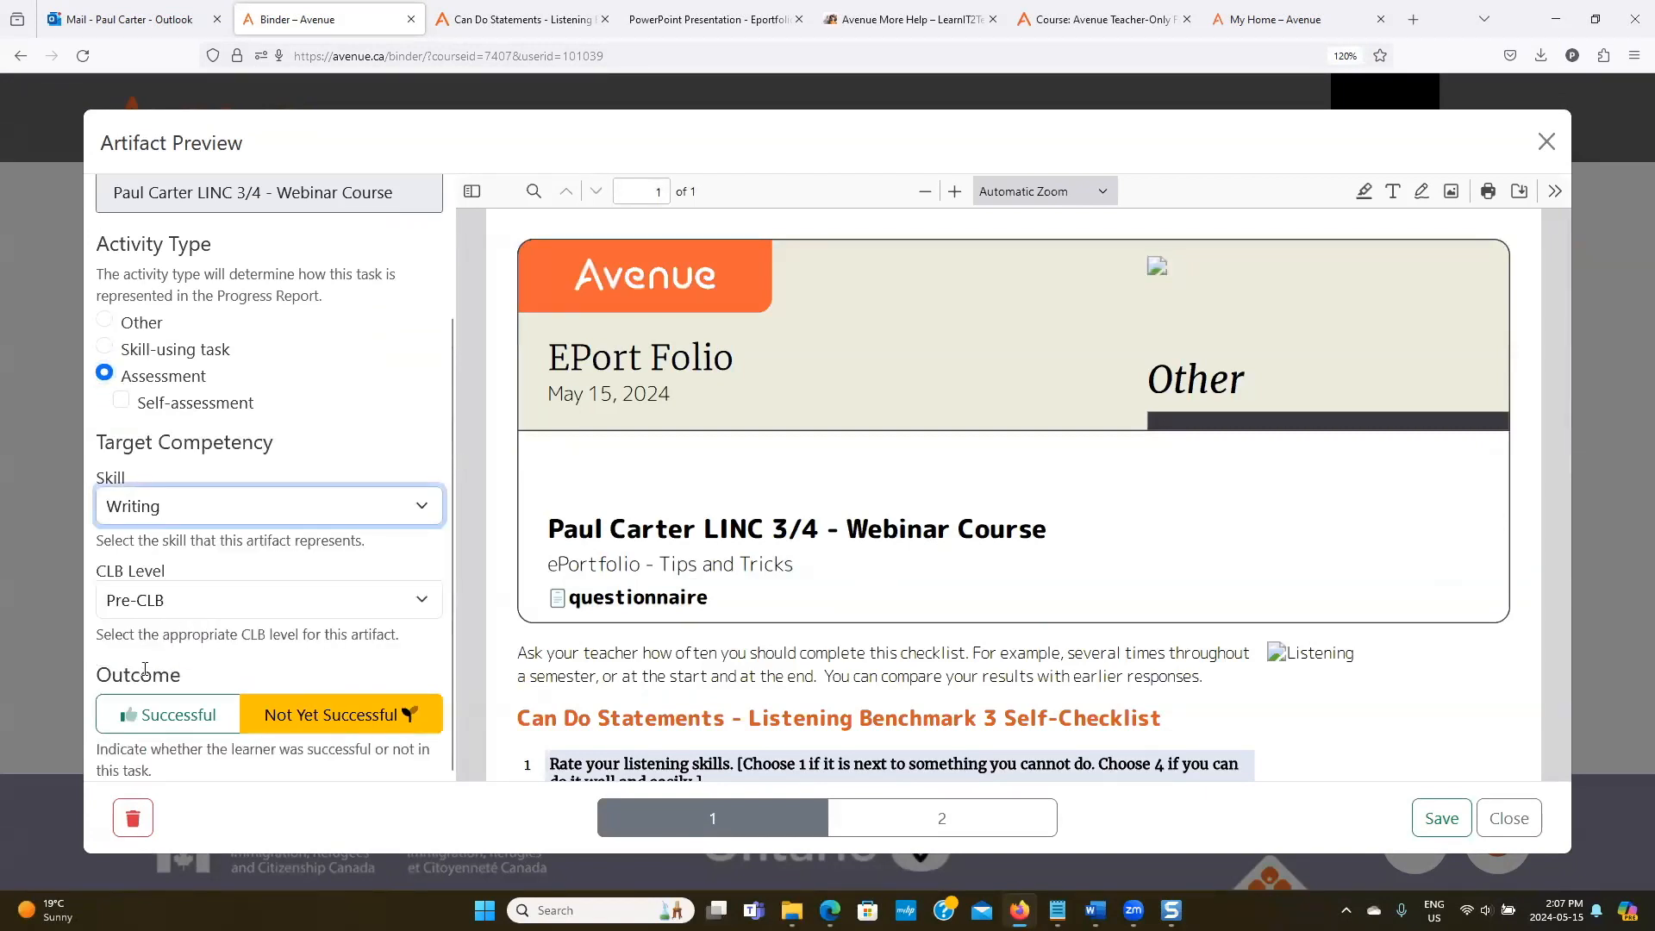
click(176, 601)
click(191, 399)
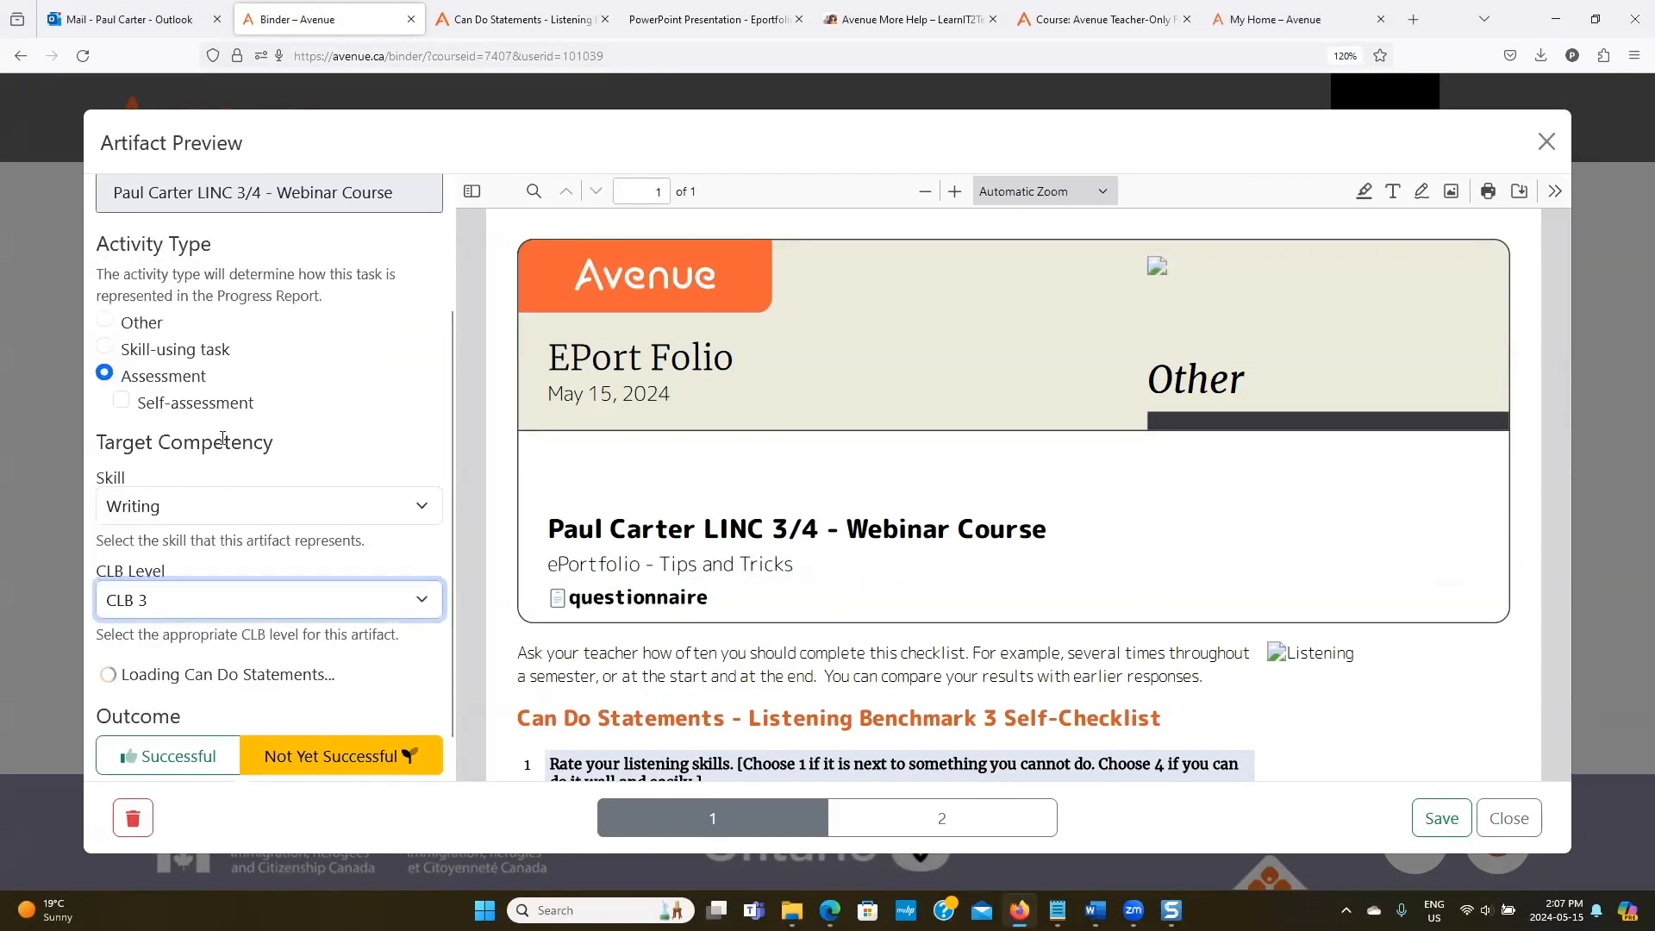
Choose the Can Do Statement "Complete short, simple forms with 12-15 items", mark the outcome Successful, and save the artifact.
click(112, 500)
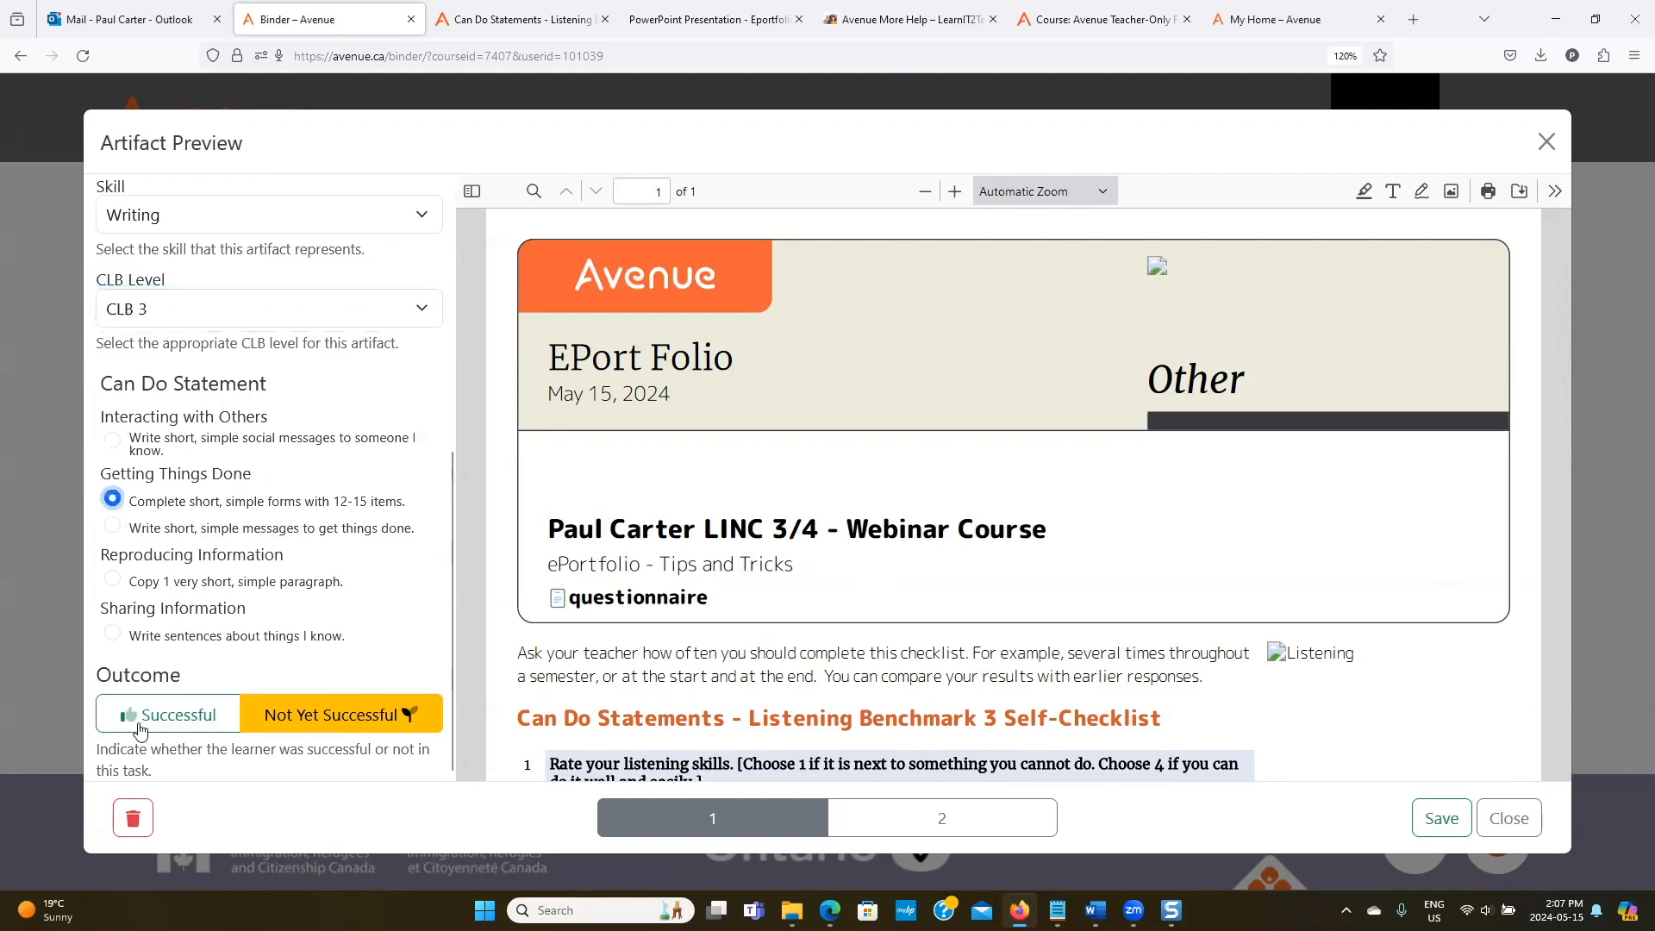
click(138, 727)
click(1443, 819)
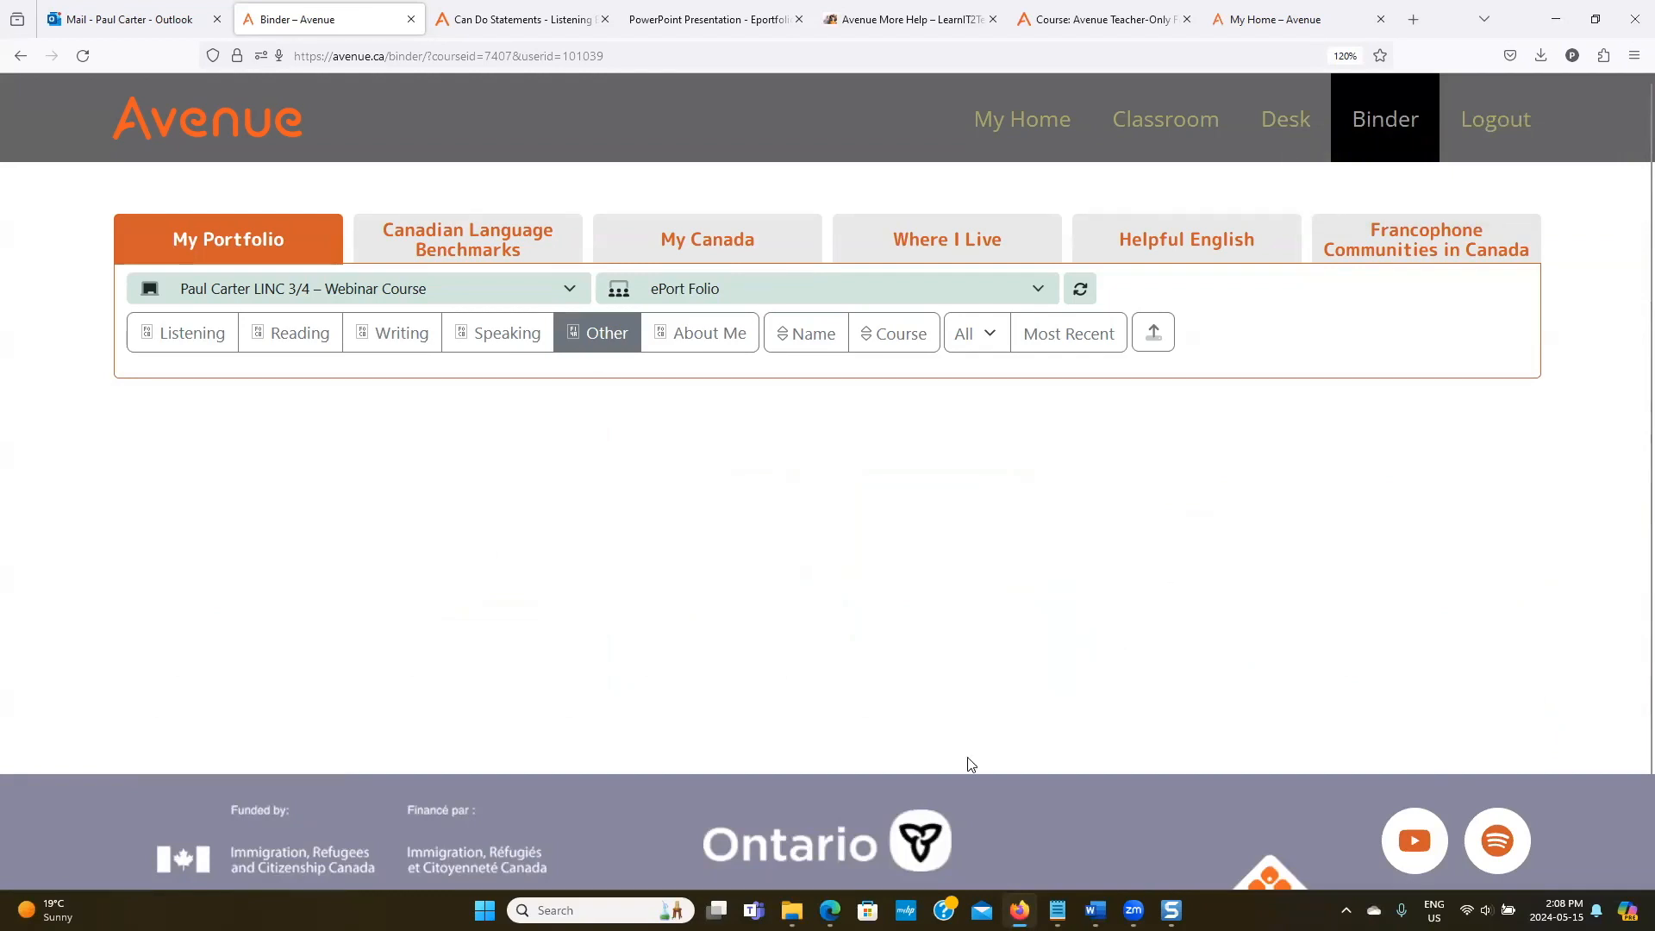
Switch to the learner's portfolio in Edge, refresh it, review the Can Do Statements artifact's preview, and close the preview.
click(821, 898)
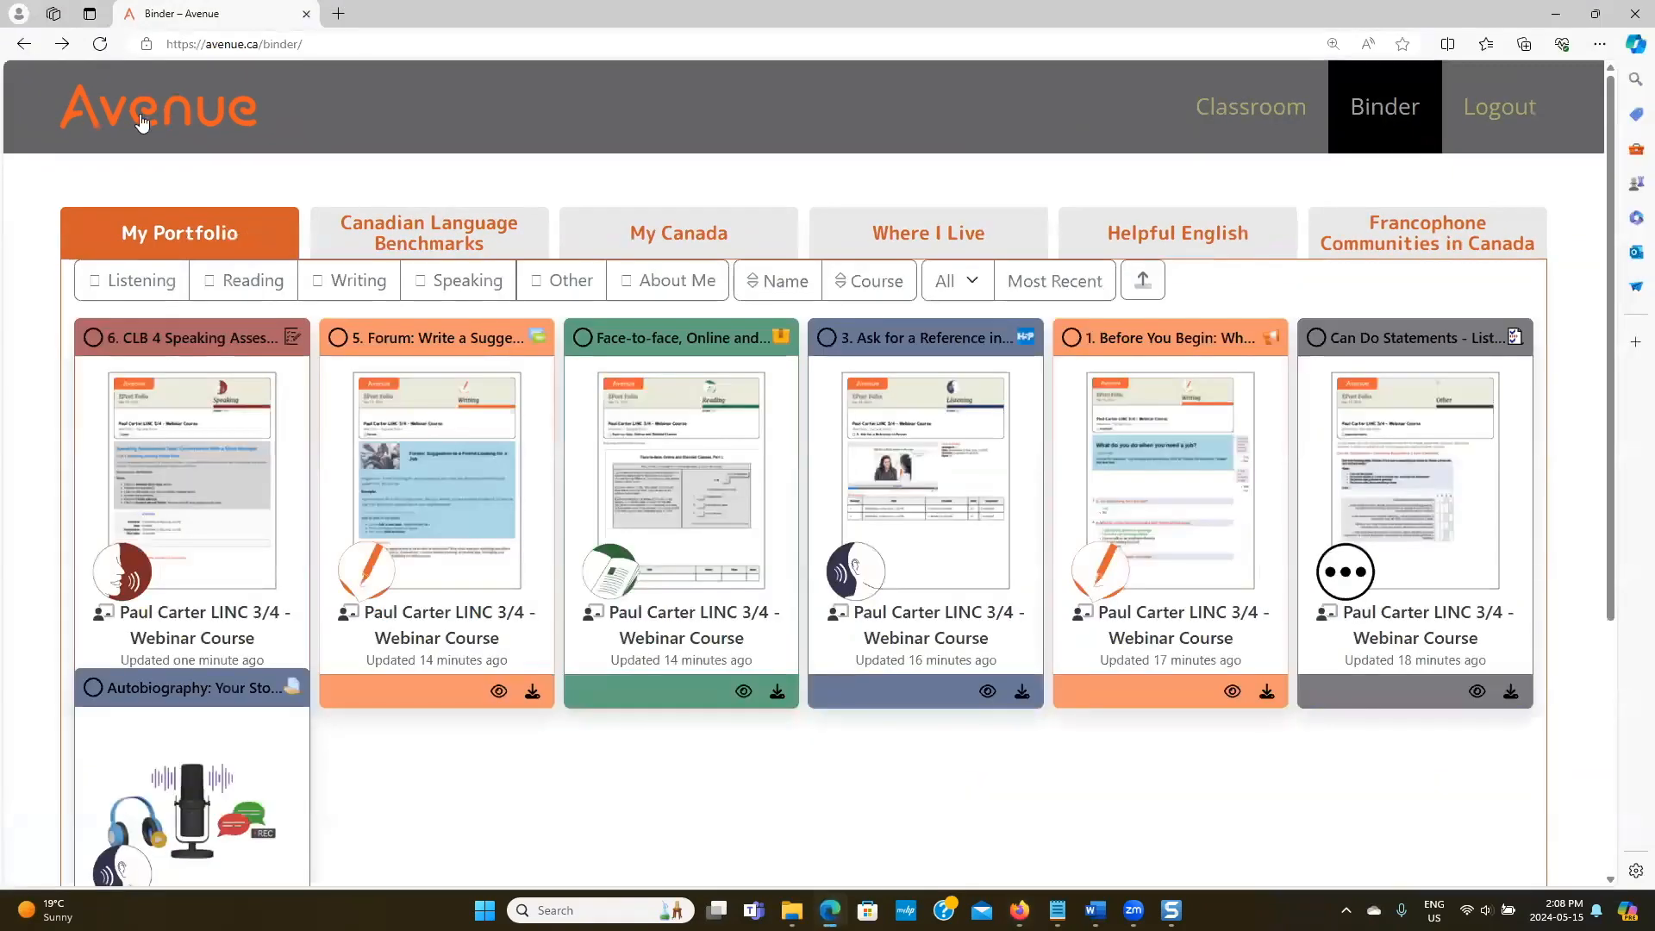
click(100, 44)
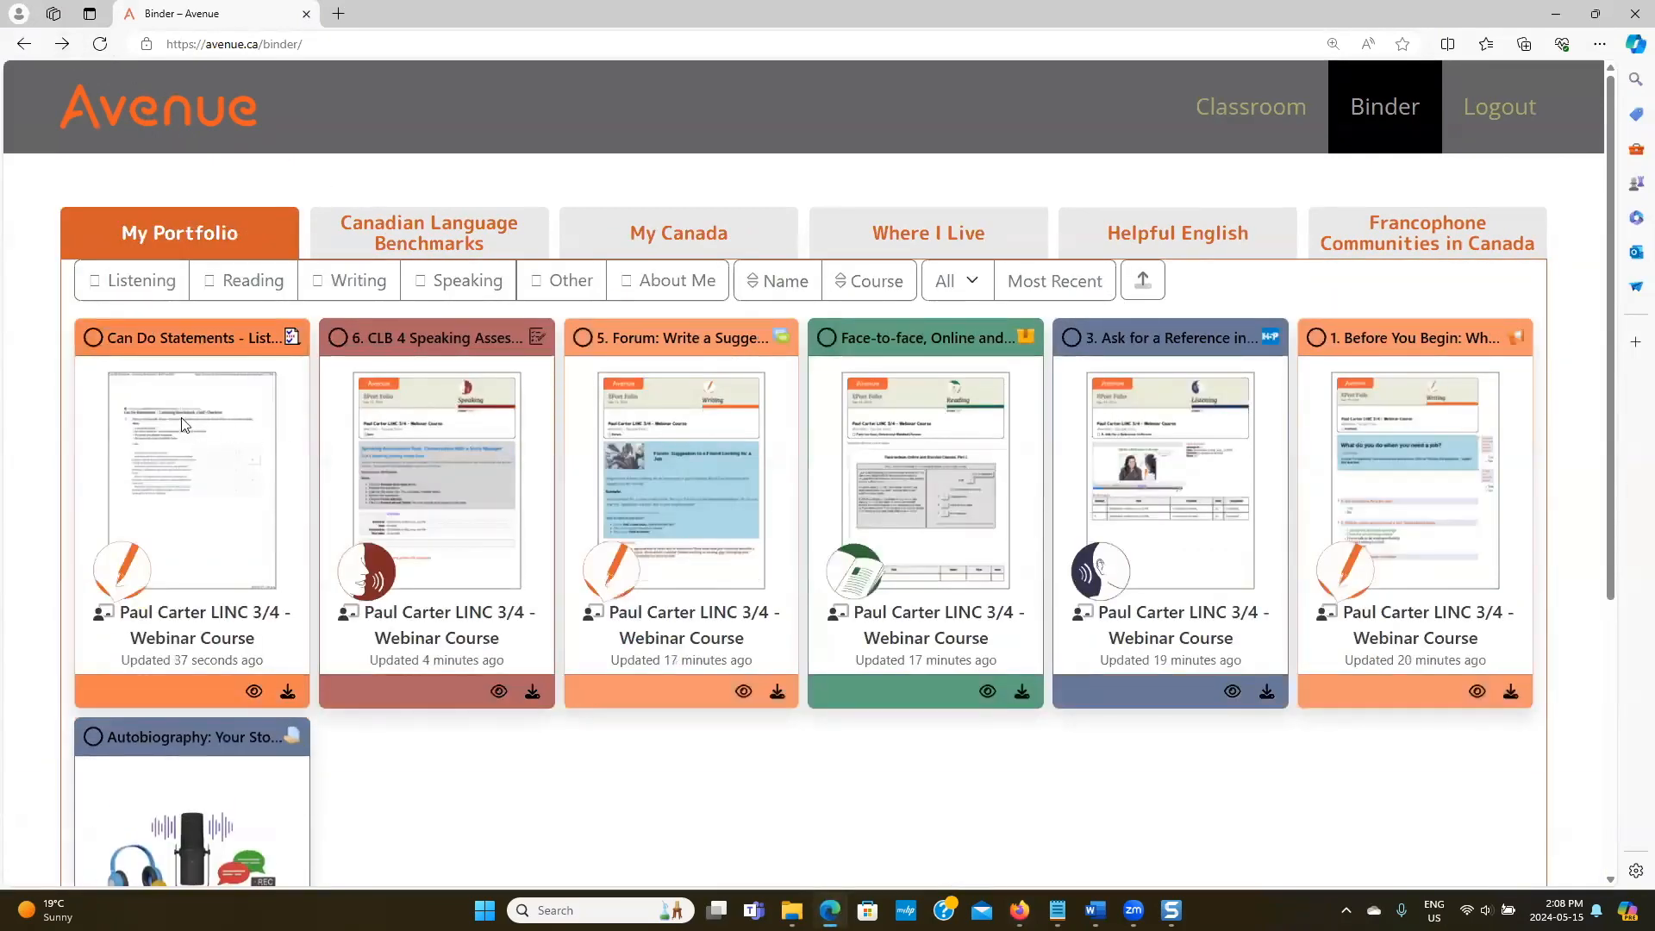
click(254, 691)
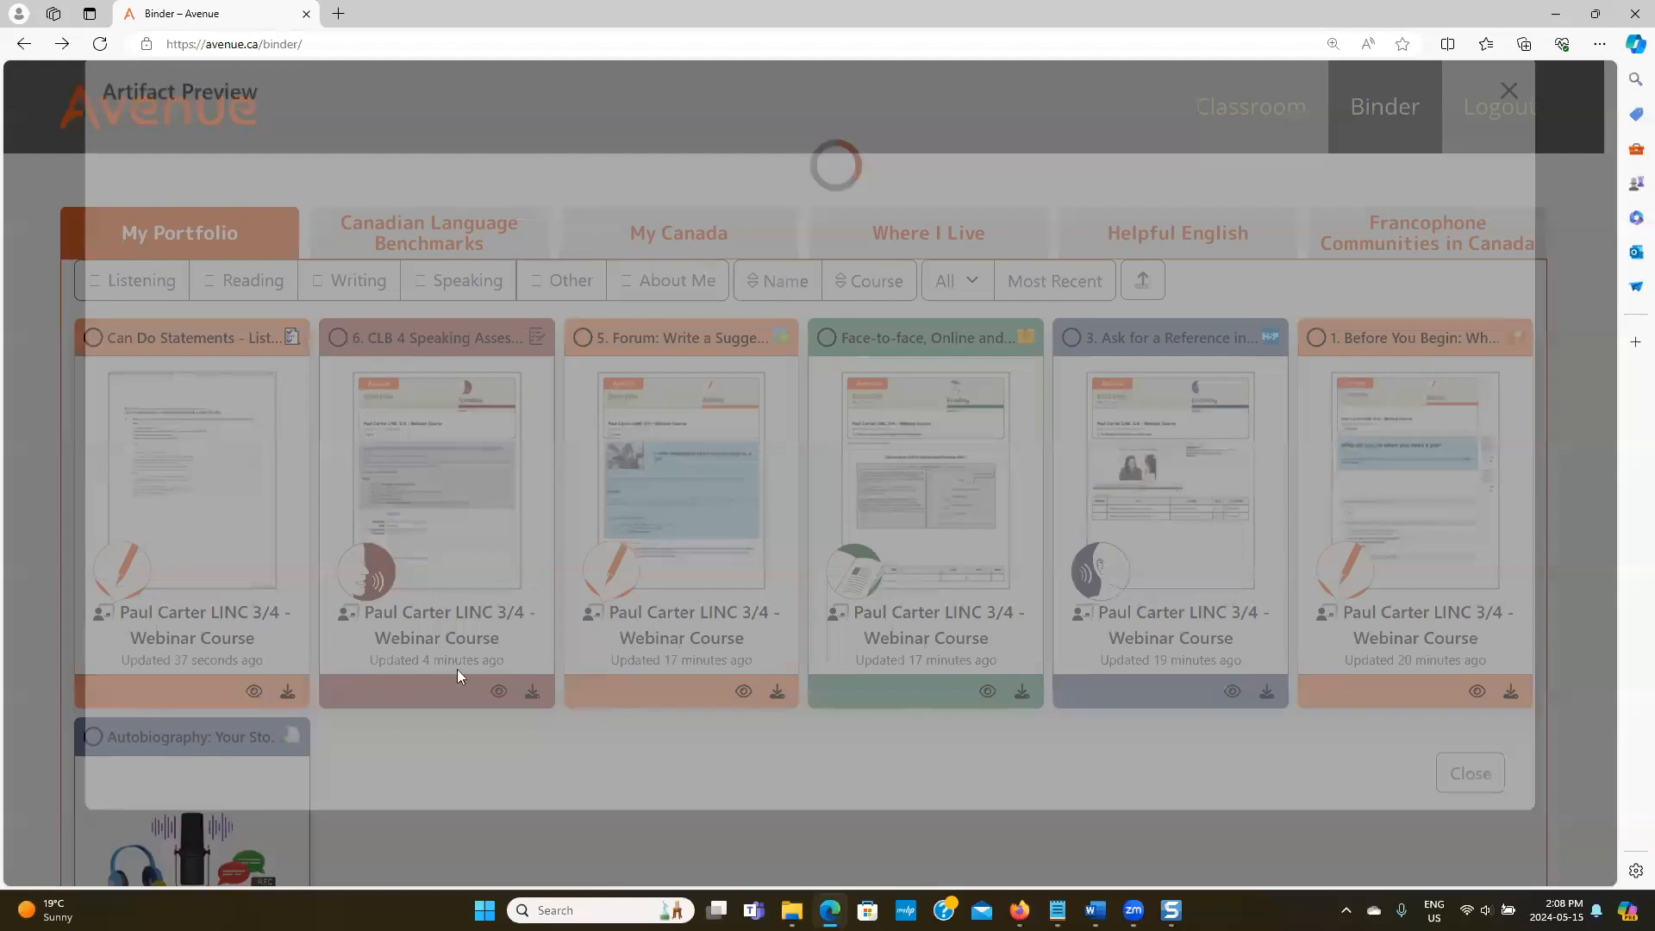
scroll(723, 567, up, 5)
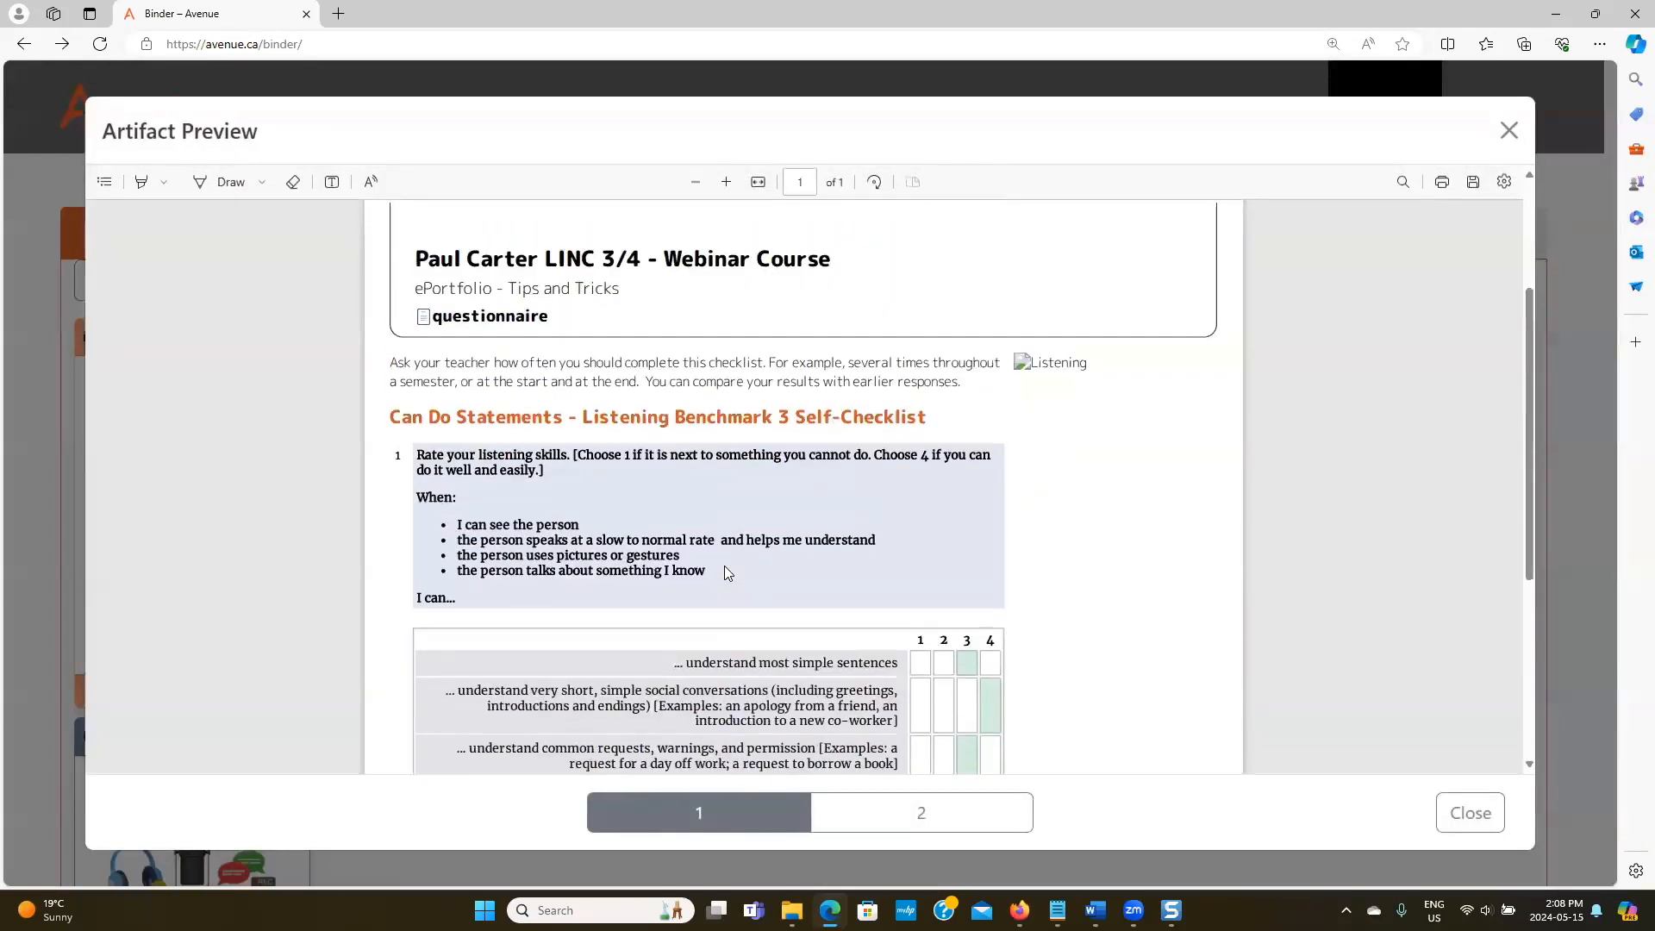
scroll(733, 574, down, 6)
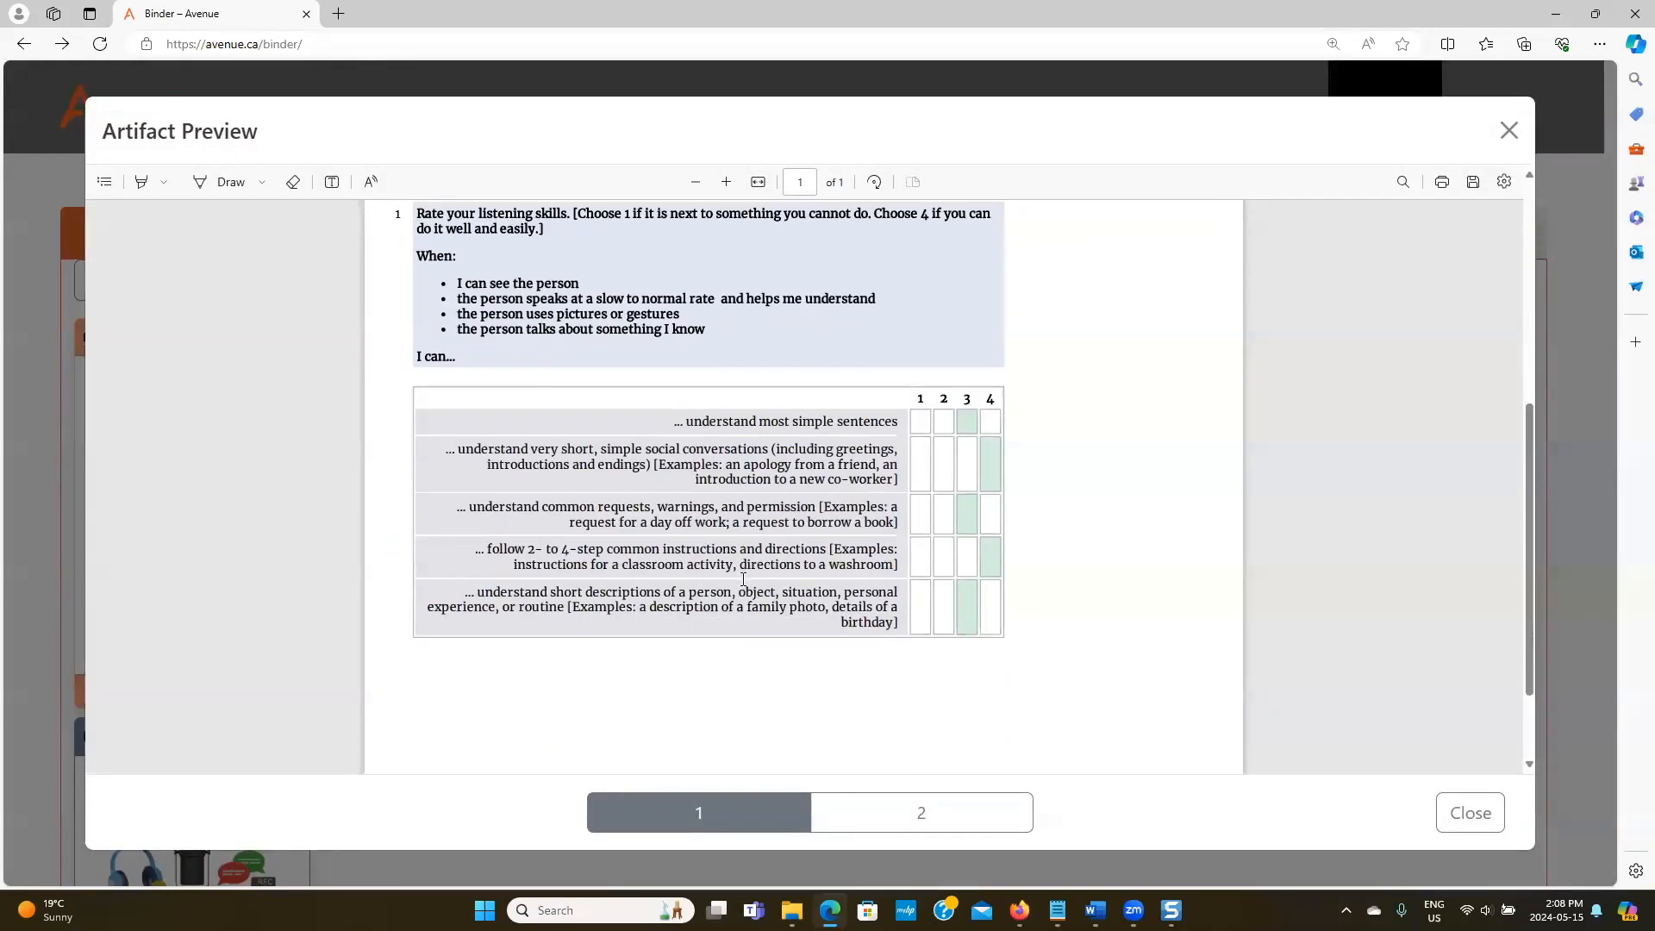
click(1468, 810)
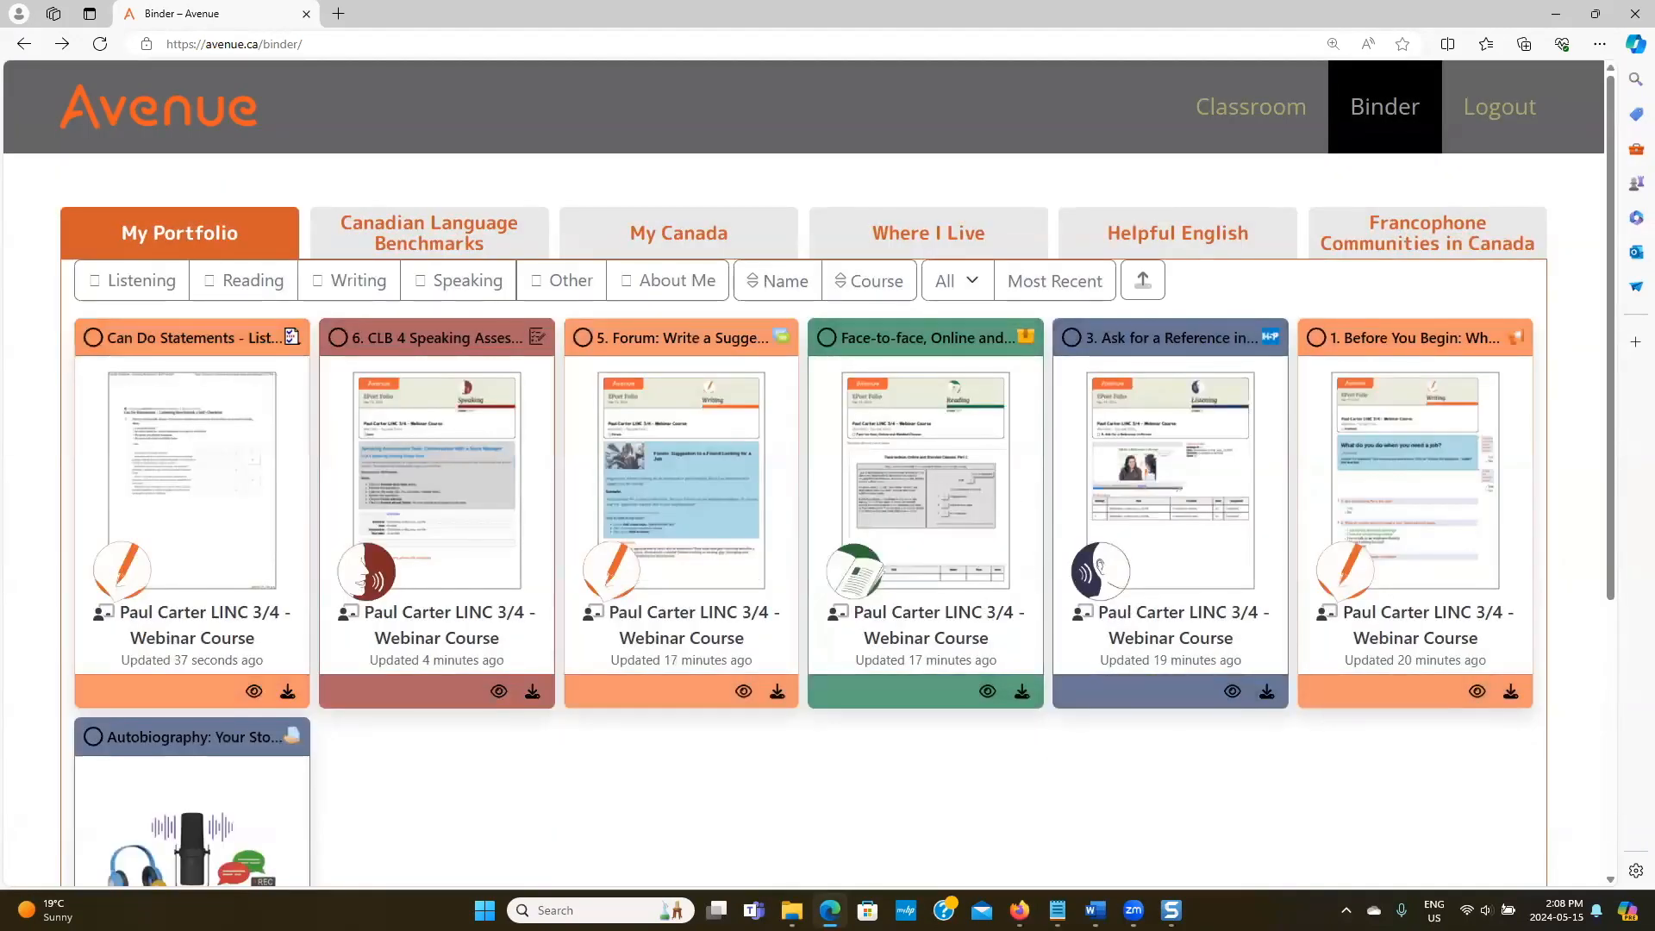
Switch to Firefox, bring up the ePortfolio presentation PDF, and advance from the "After the fact" slide to page 26.
key(alt+Tab)
click(698, 19)
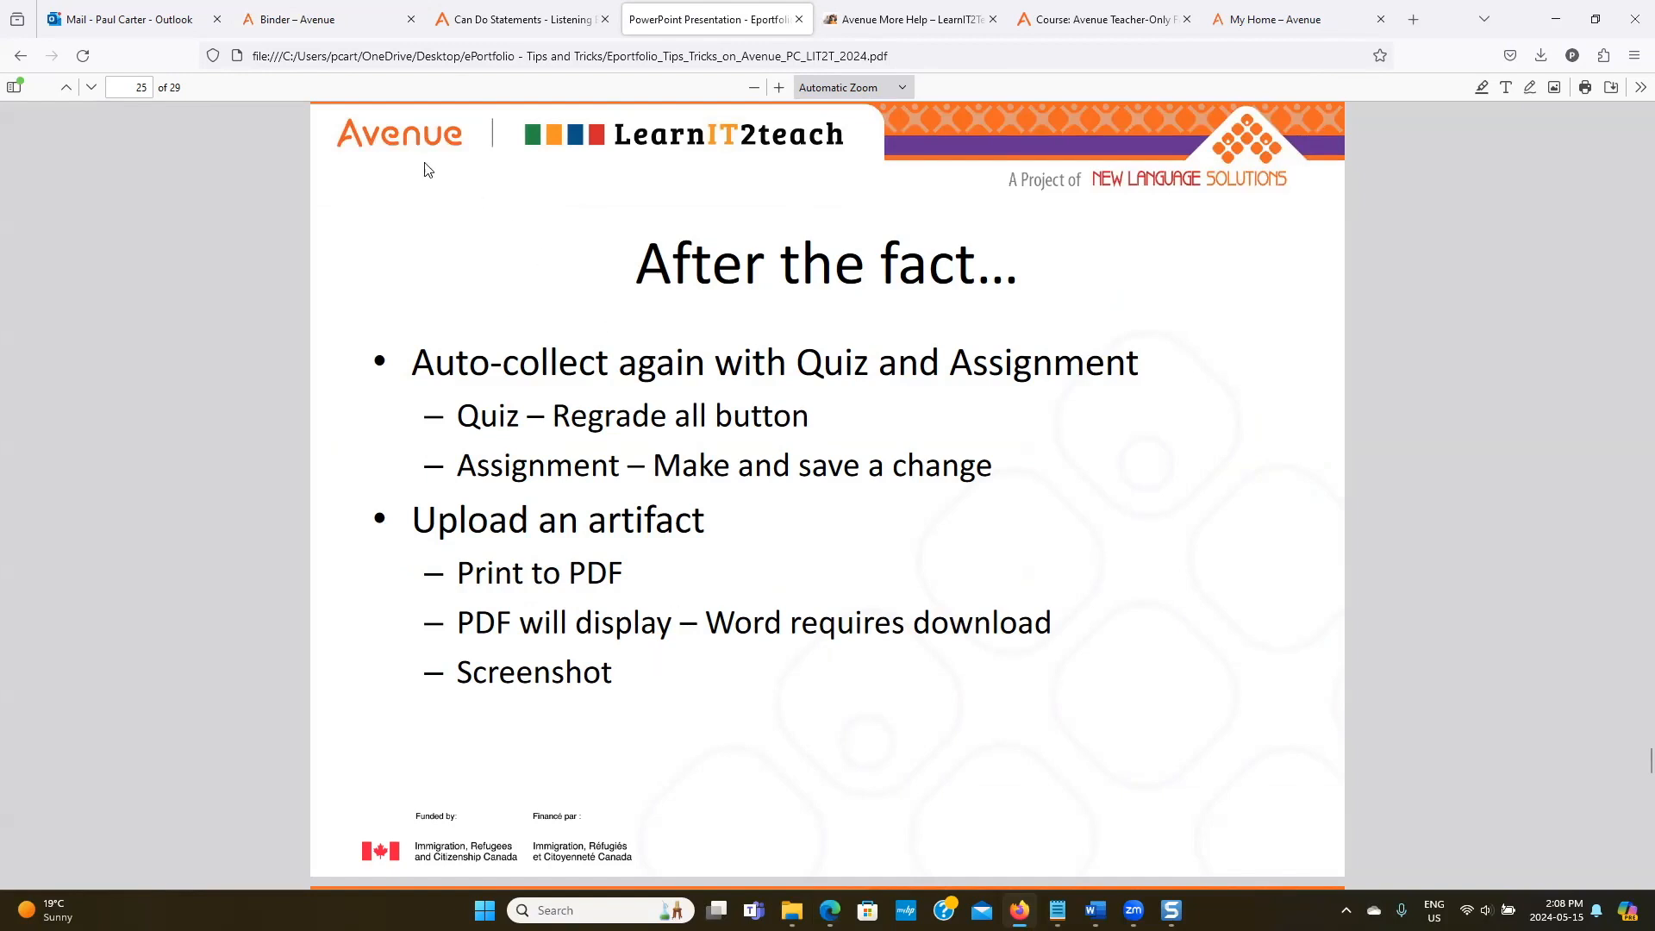
click(91, 87)
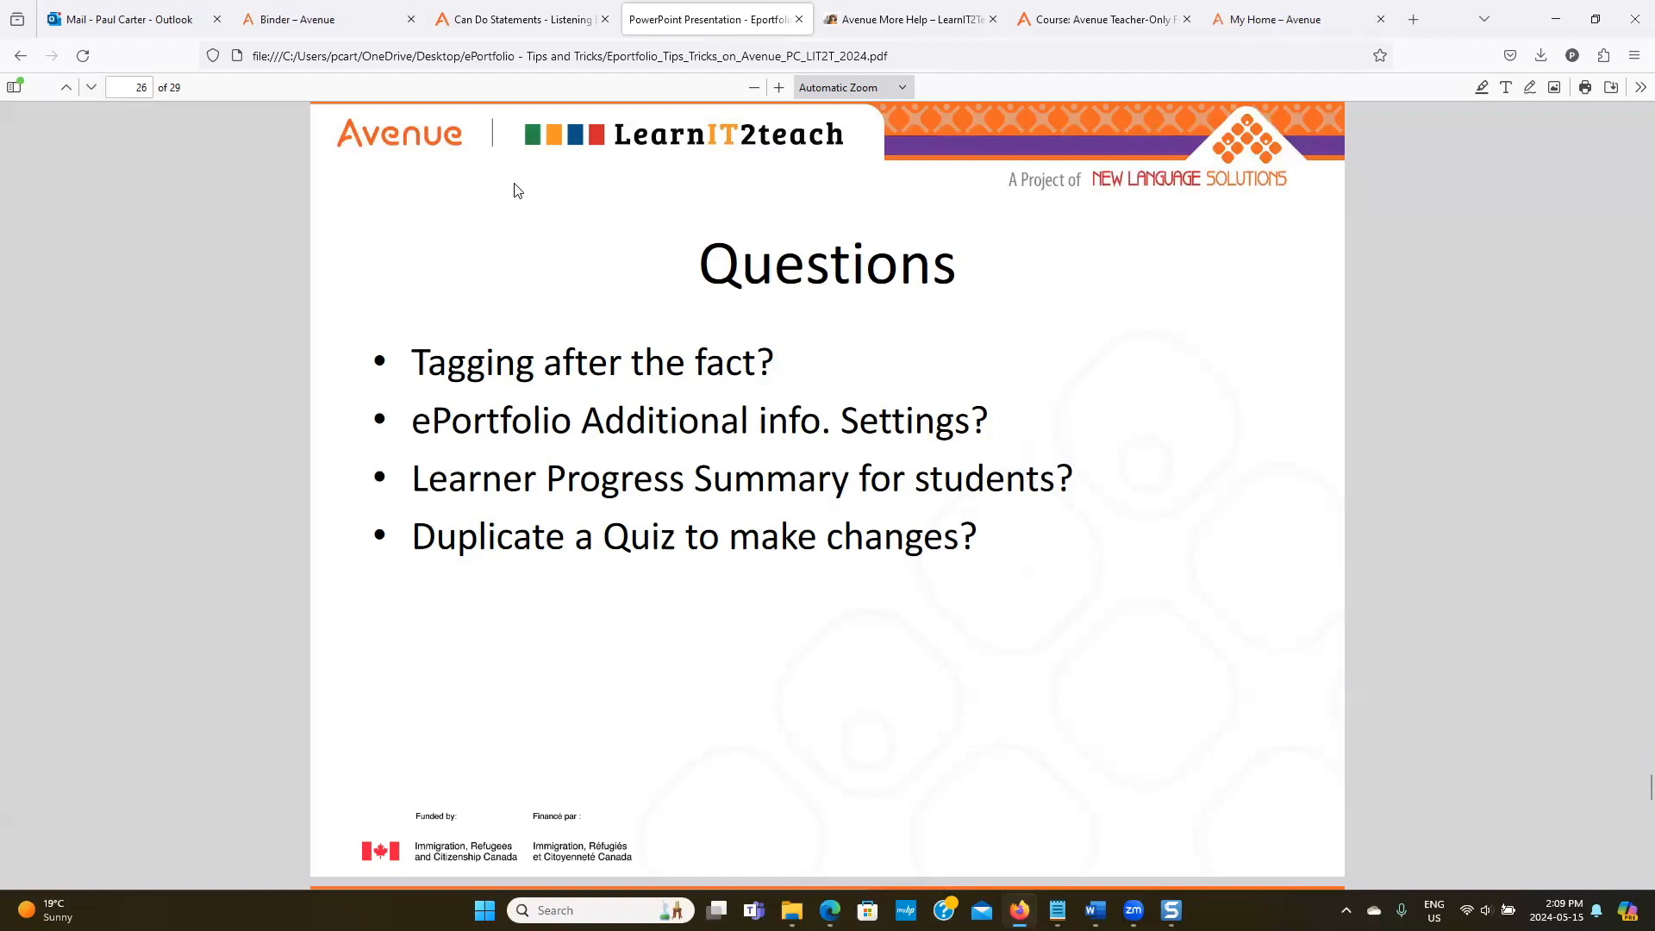
Return to the teacher's Binder page, go to the Classroom, and open the LINC 3/4 - Webinar Course.
click(479, 24)
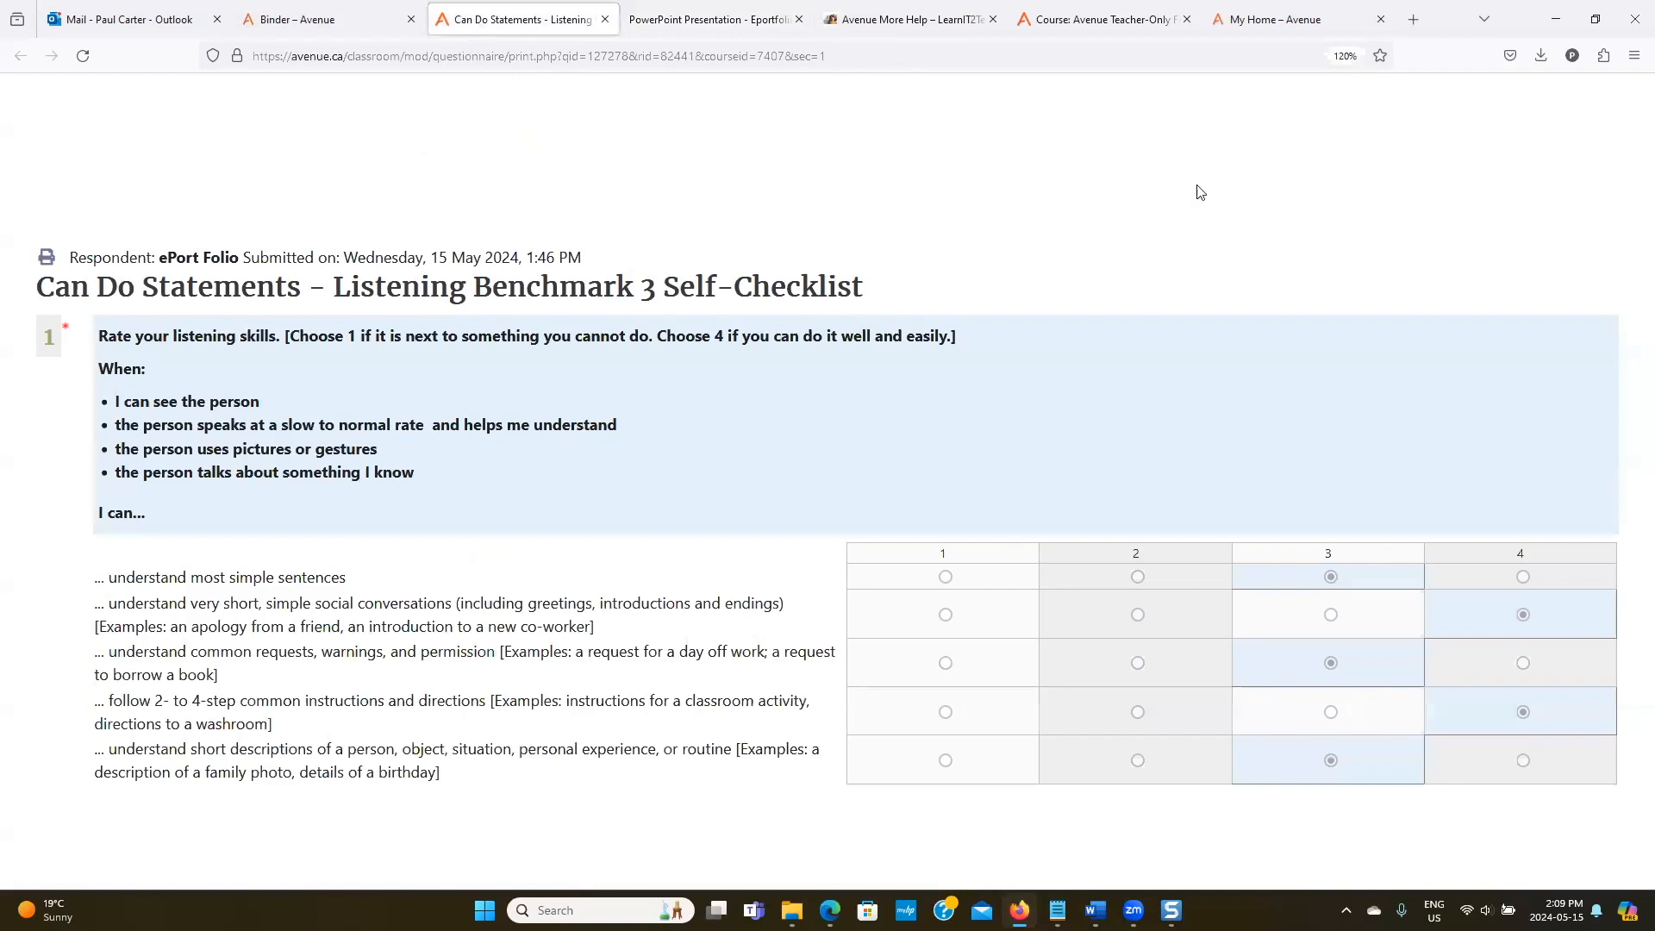
click(312, 19)
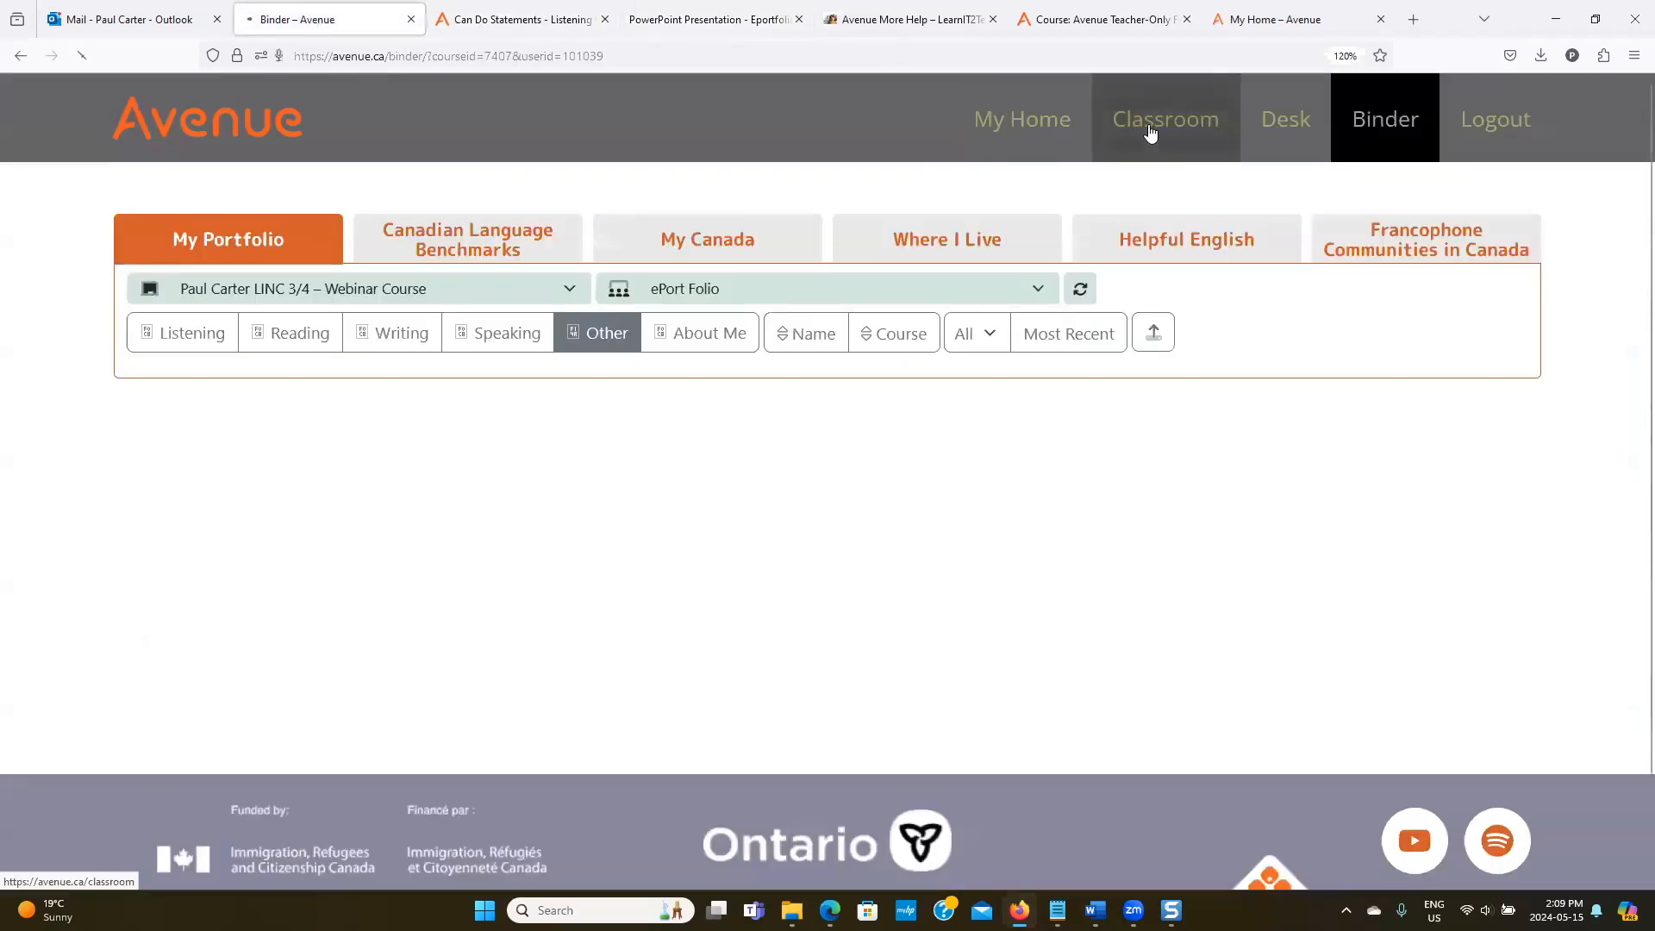
click(1151, 123)
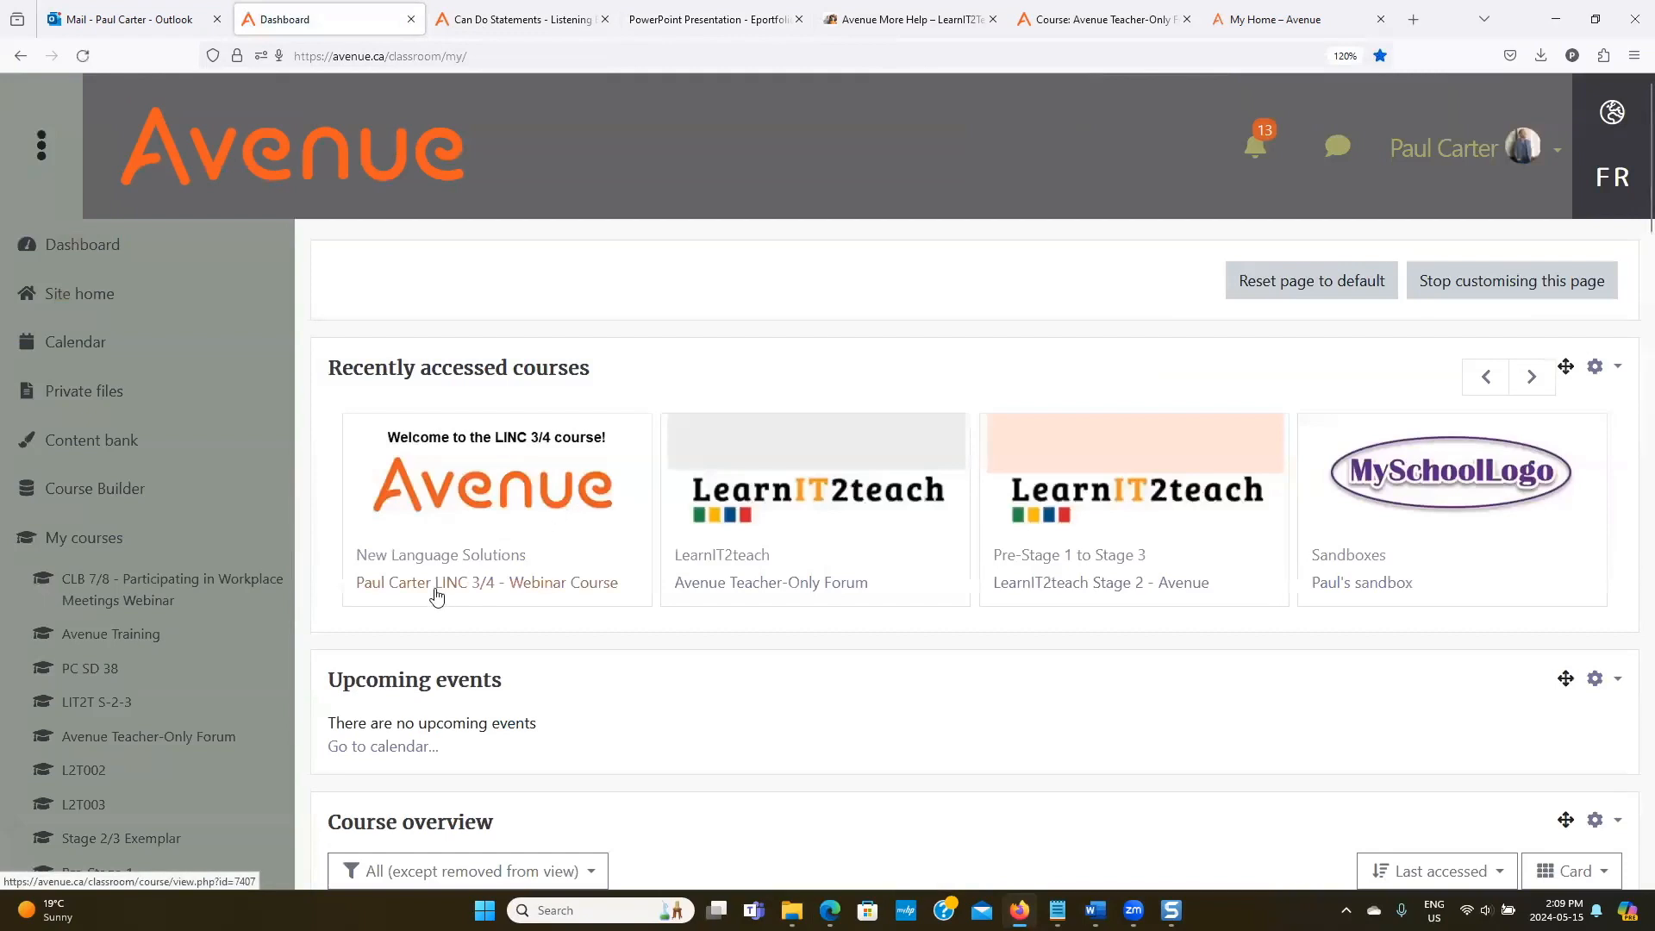
click(431, 584)
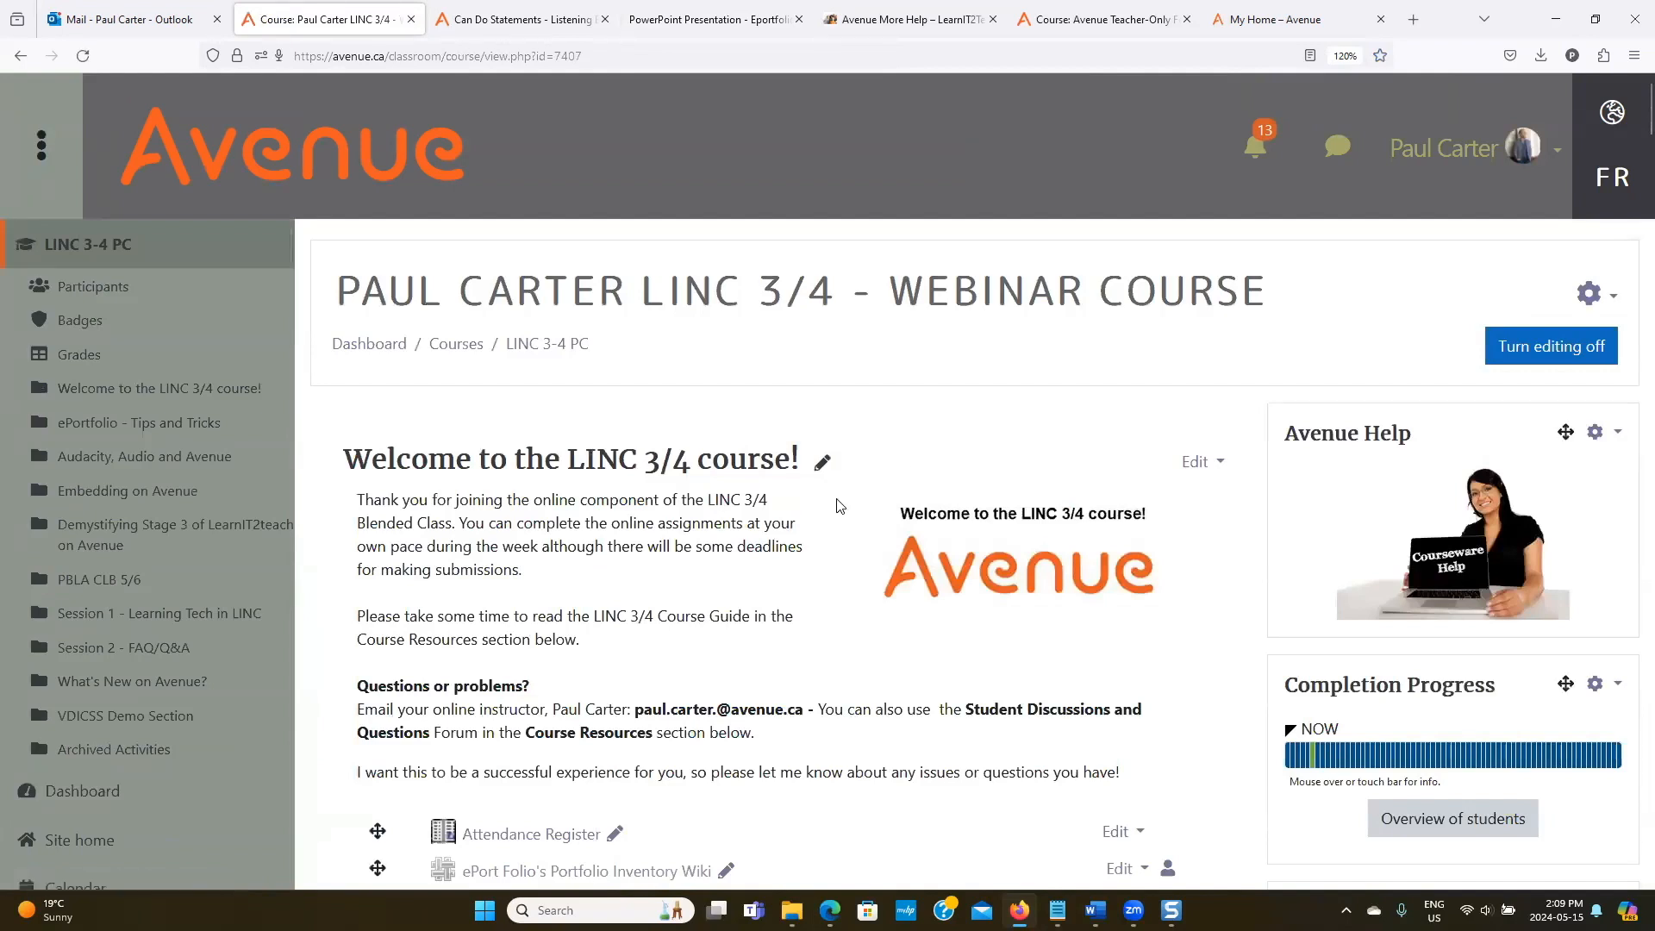
Open the settings of the first Portfolio Inventory Wiki, examine its email-based access restriction, and save and return to the course.
scroll(837, 507, down, 6)
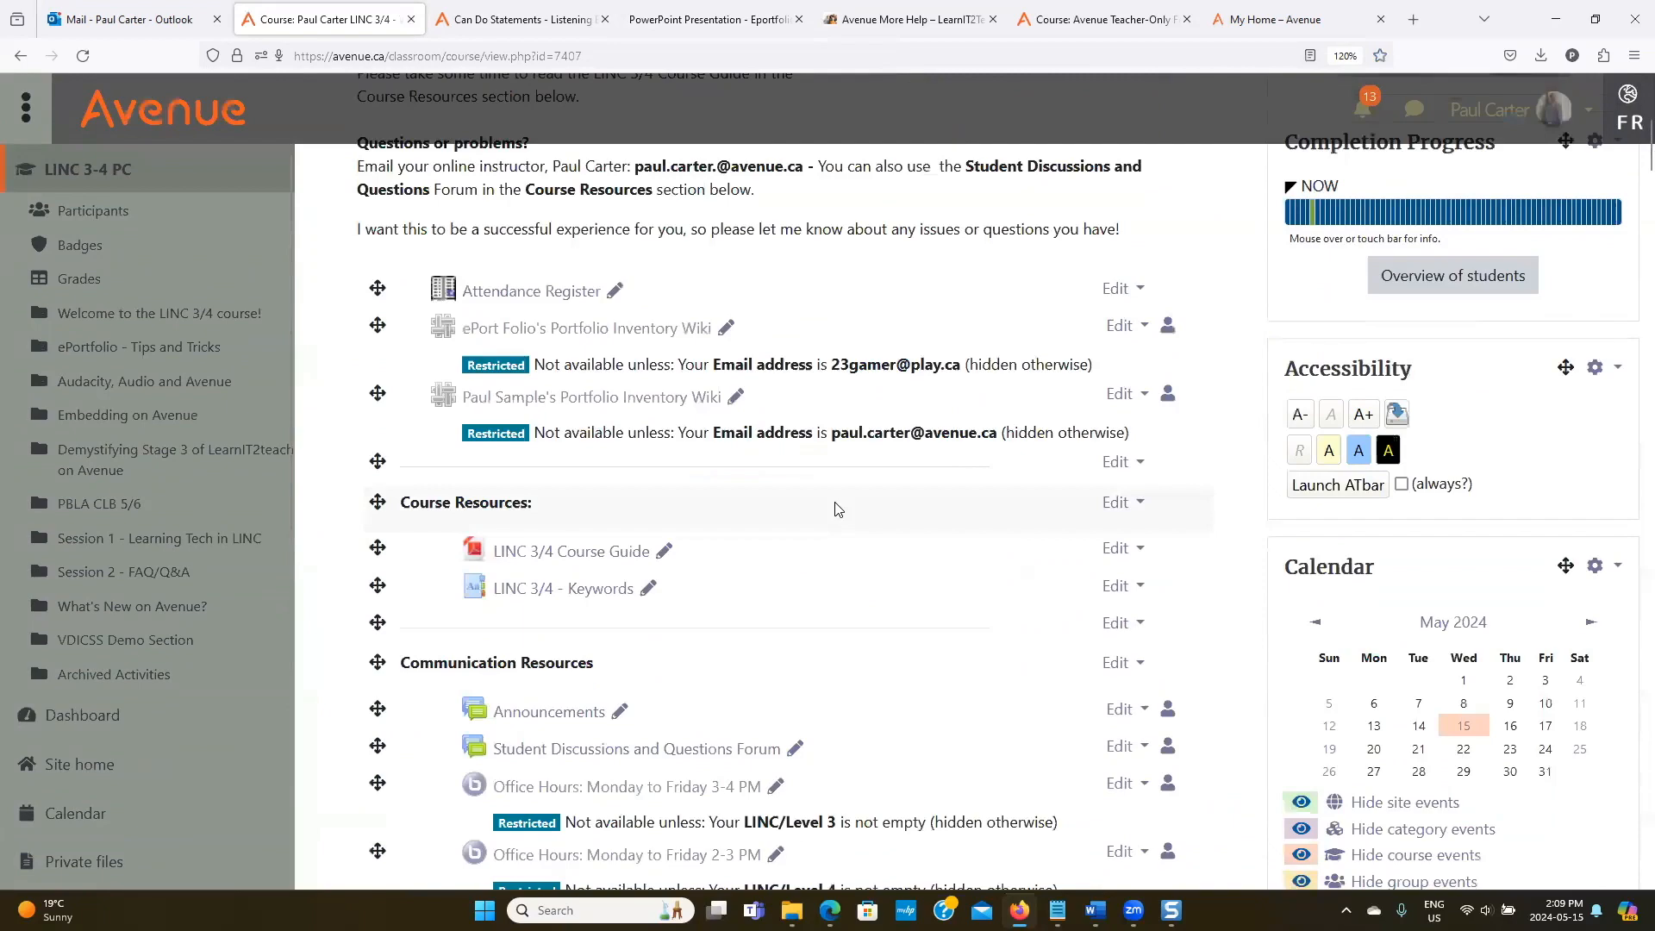
scroll(835, 510, up, 1)
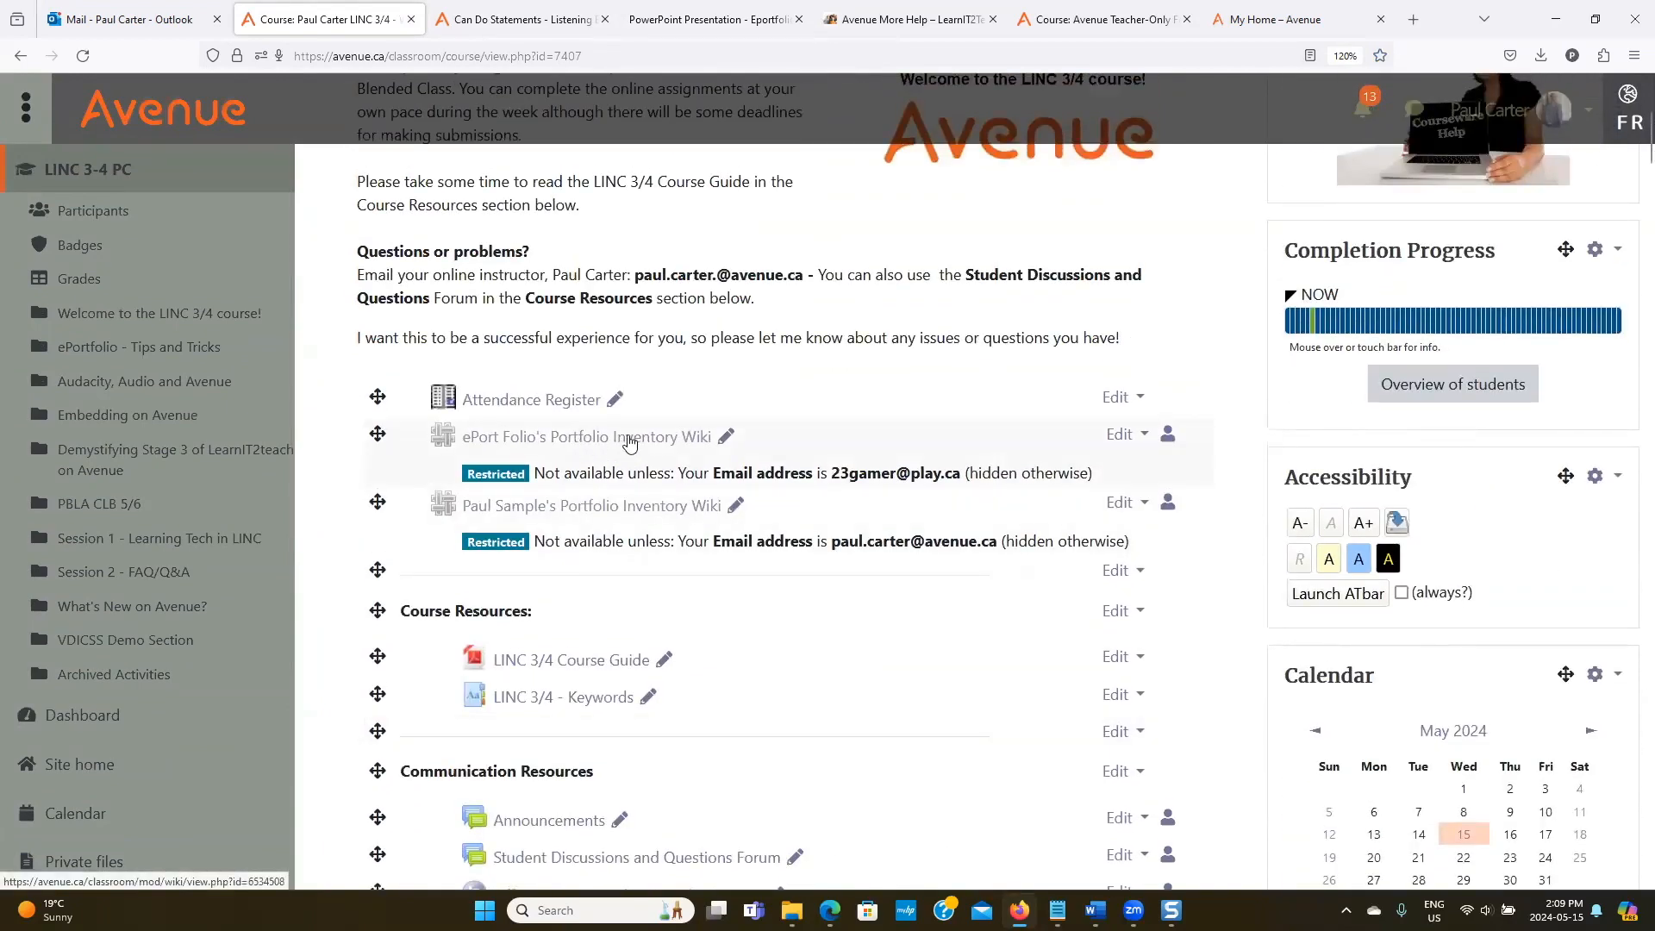
click(1121, 435)
click(1078, 473)
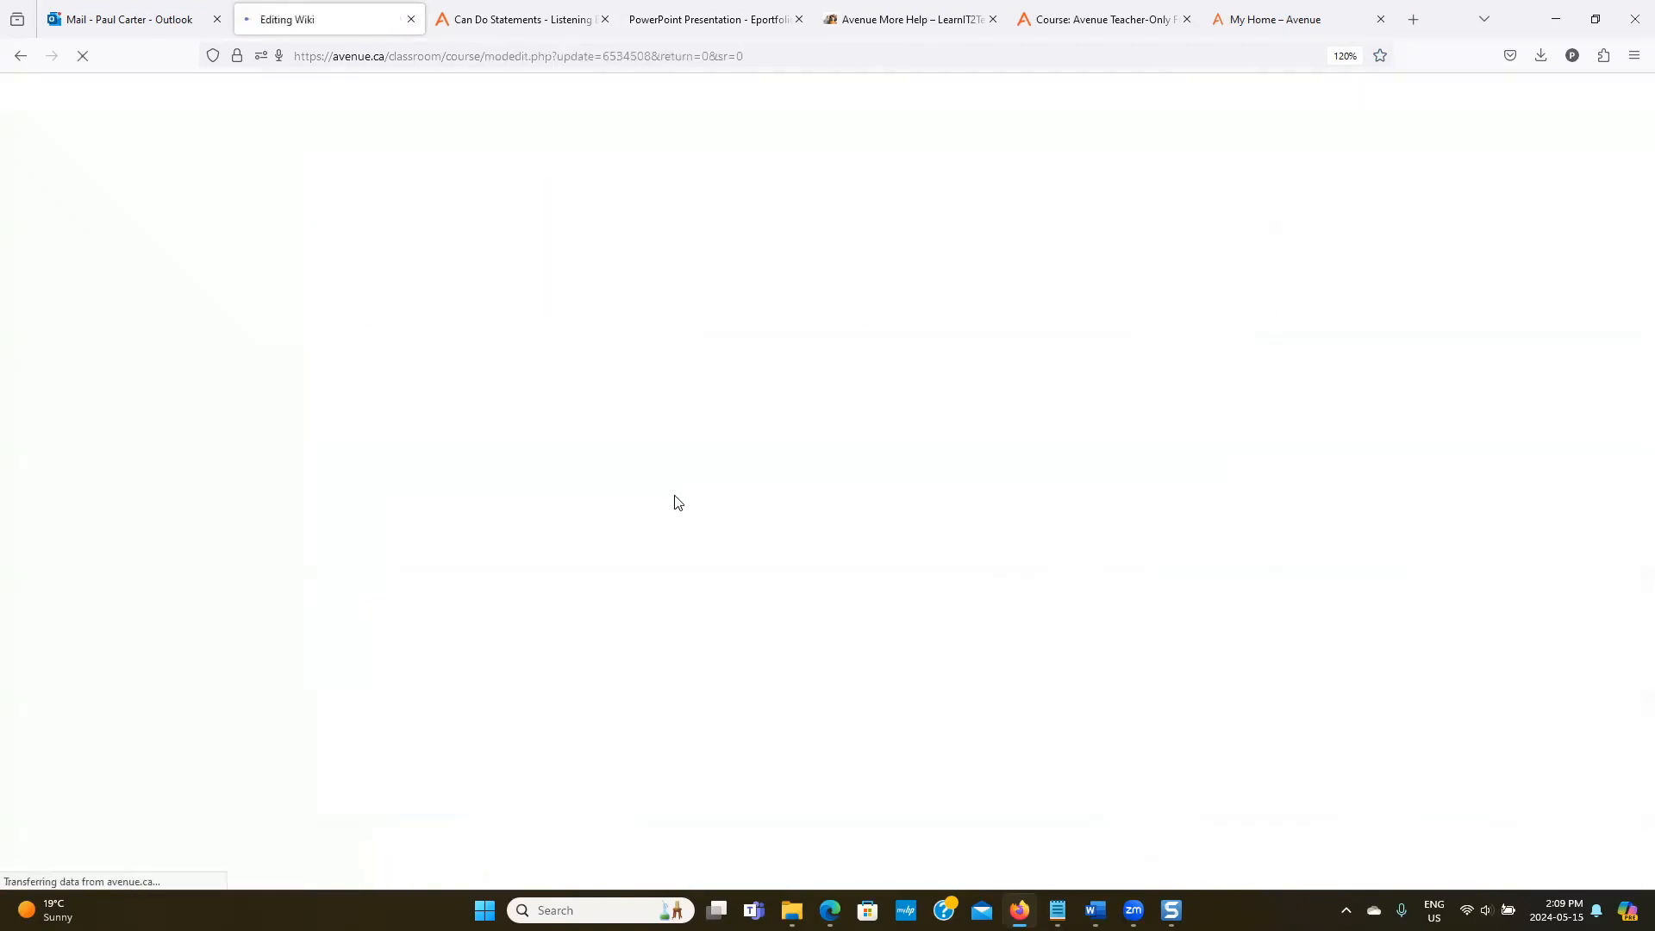
scroll(524, 540, down, 3)
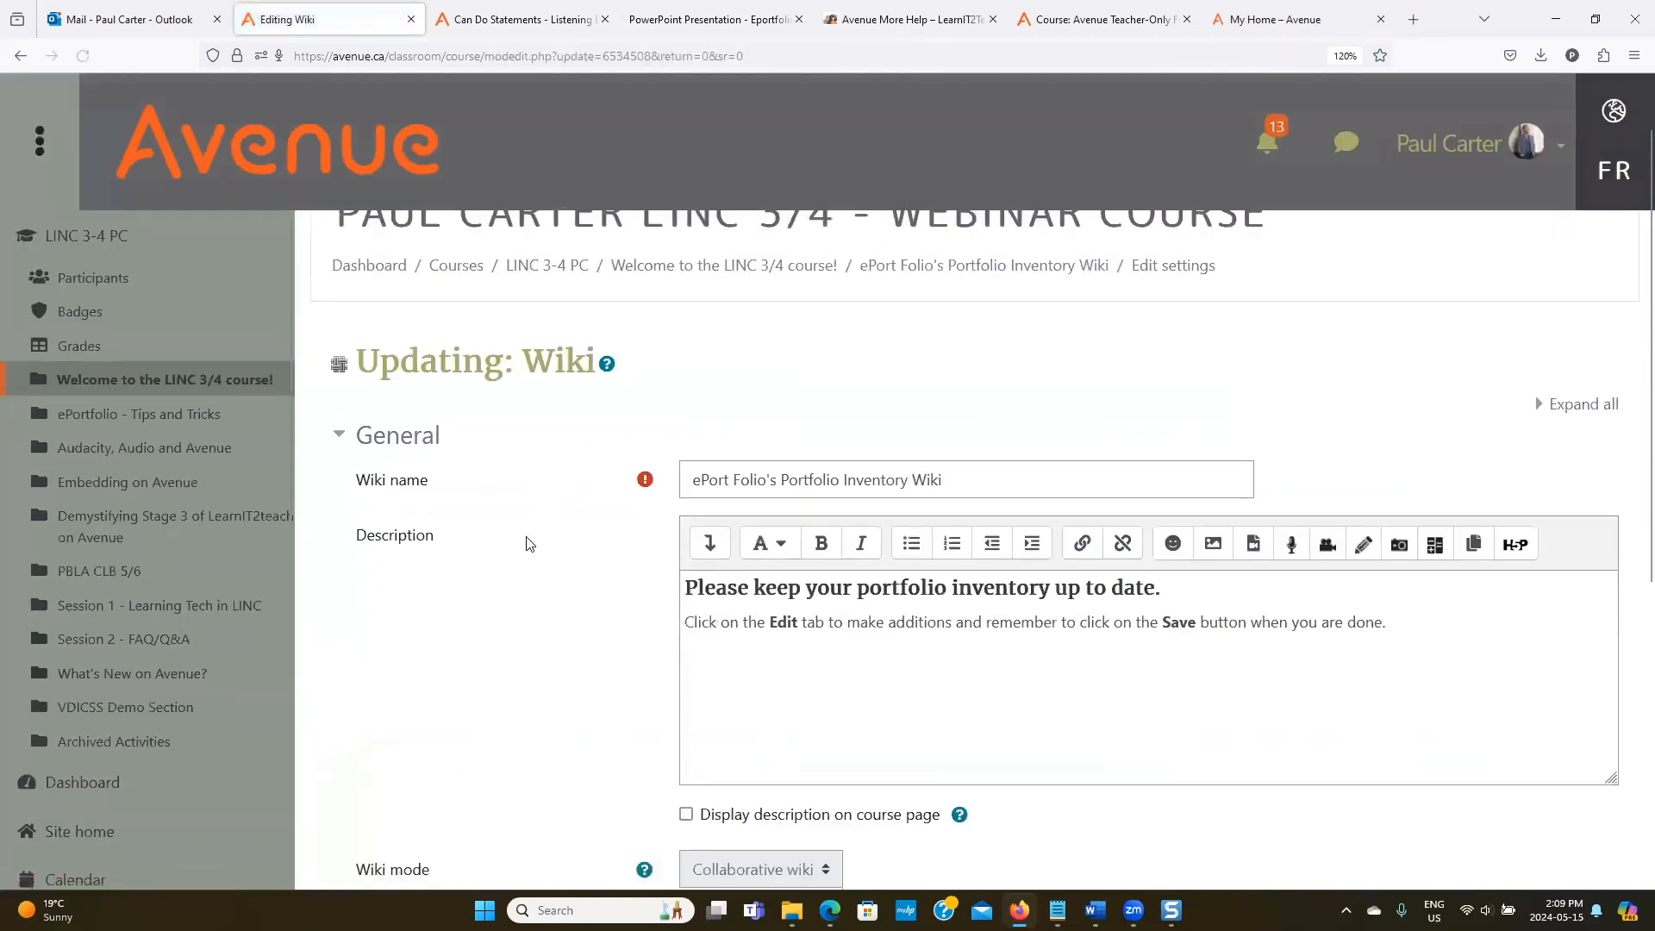
scroll(527, 543, down, 1)
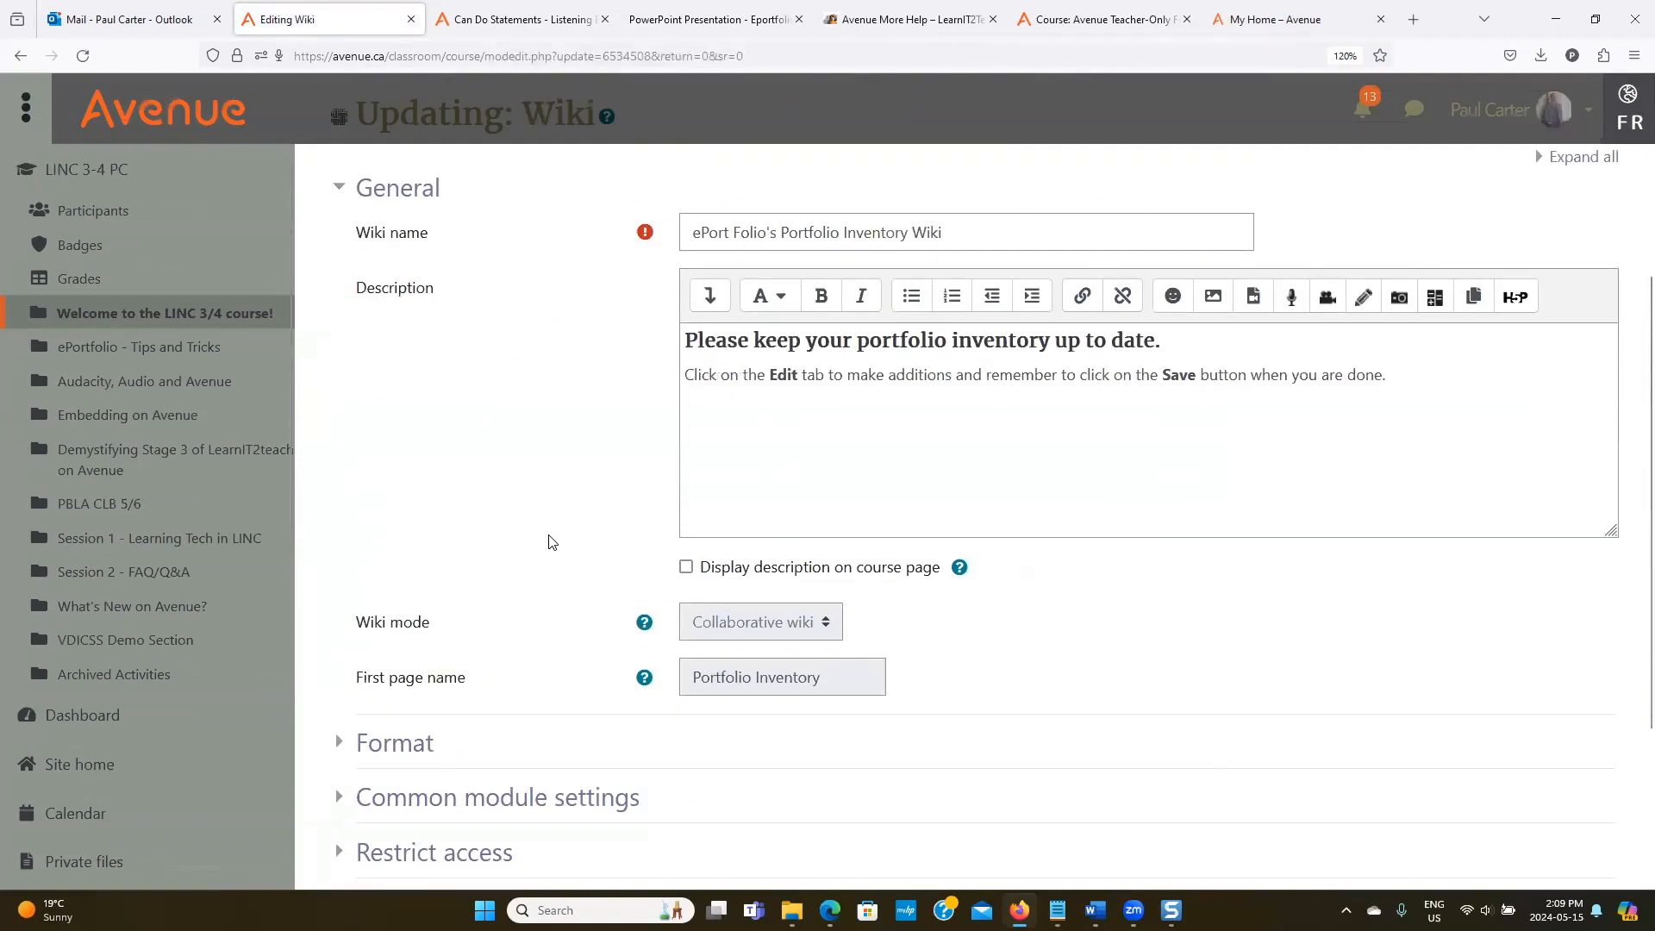
scroll(553, 542, down, 3)
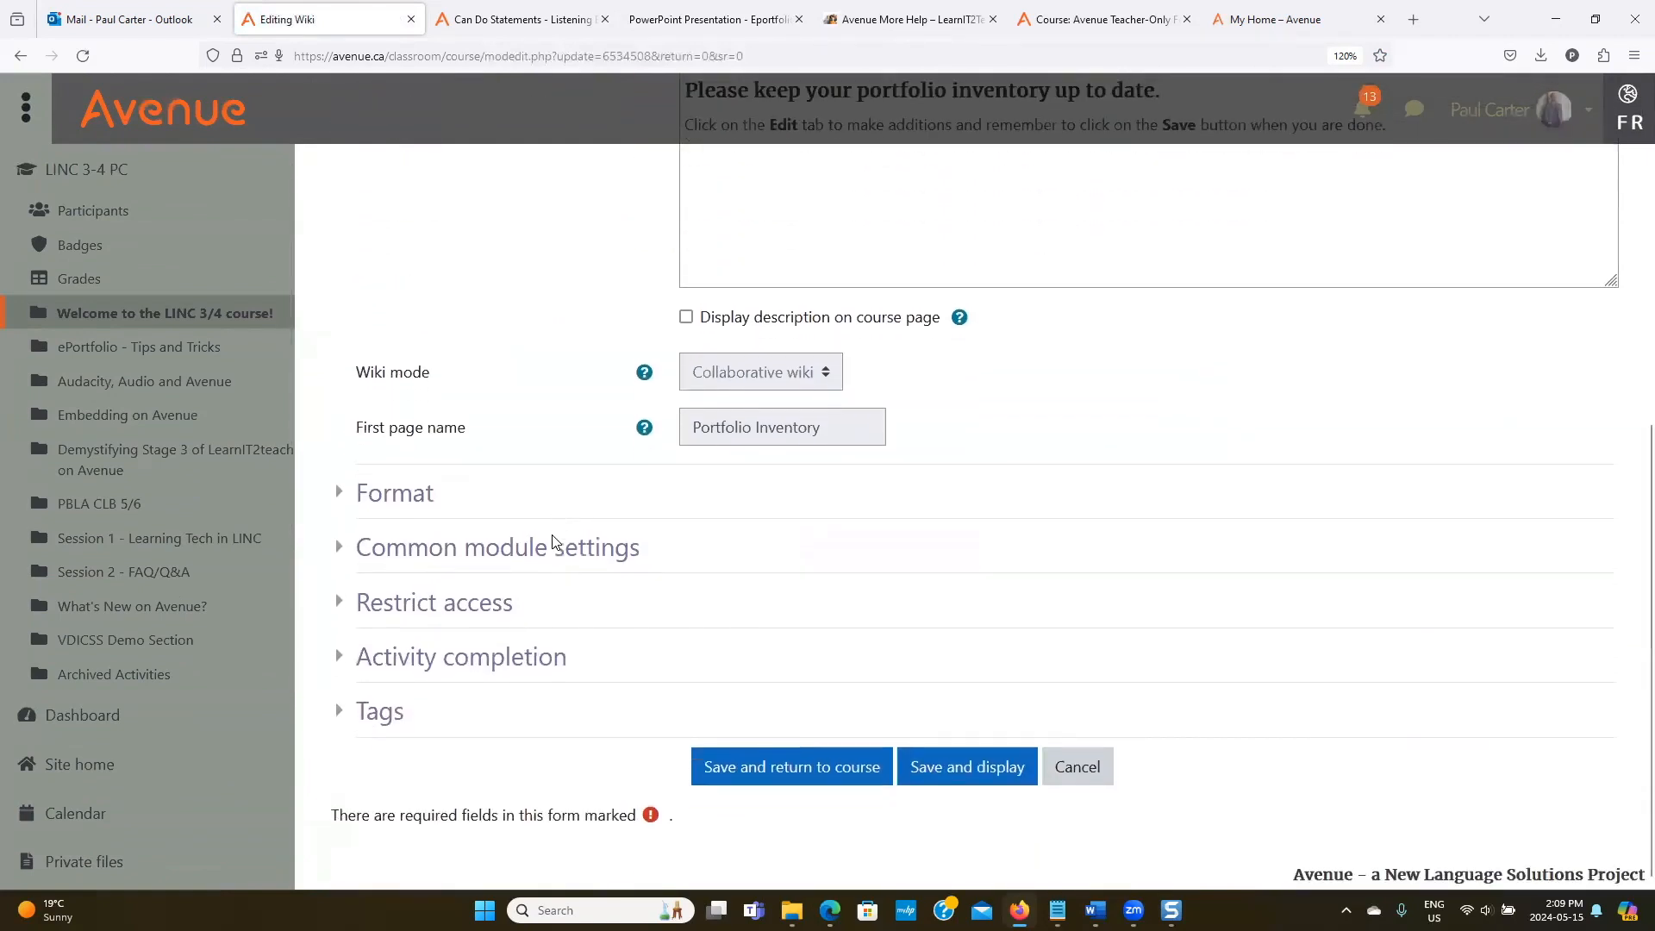
click(417, 605)
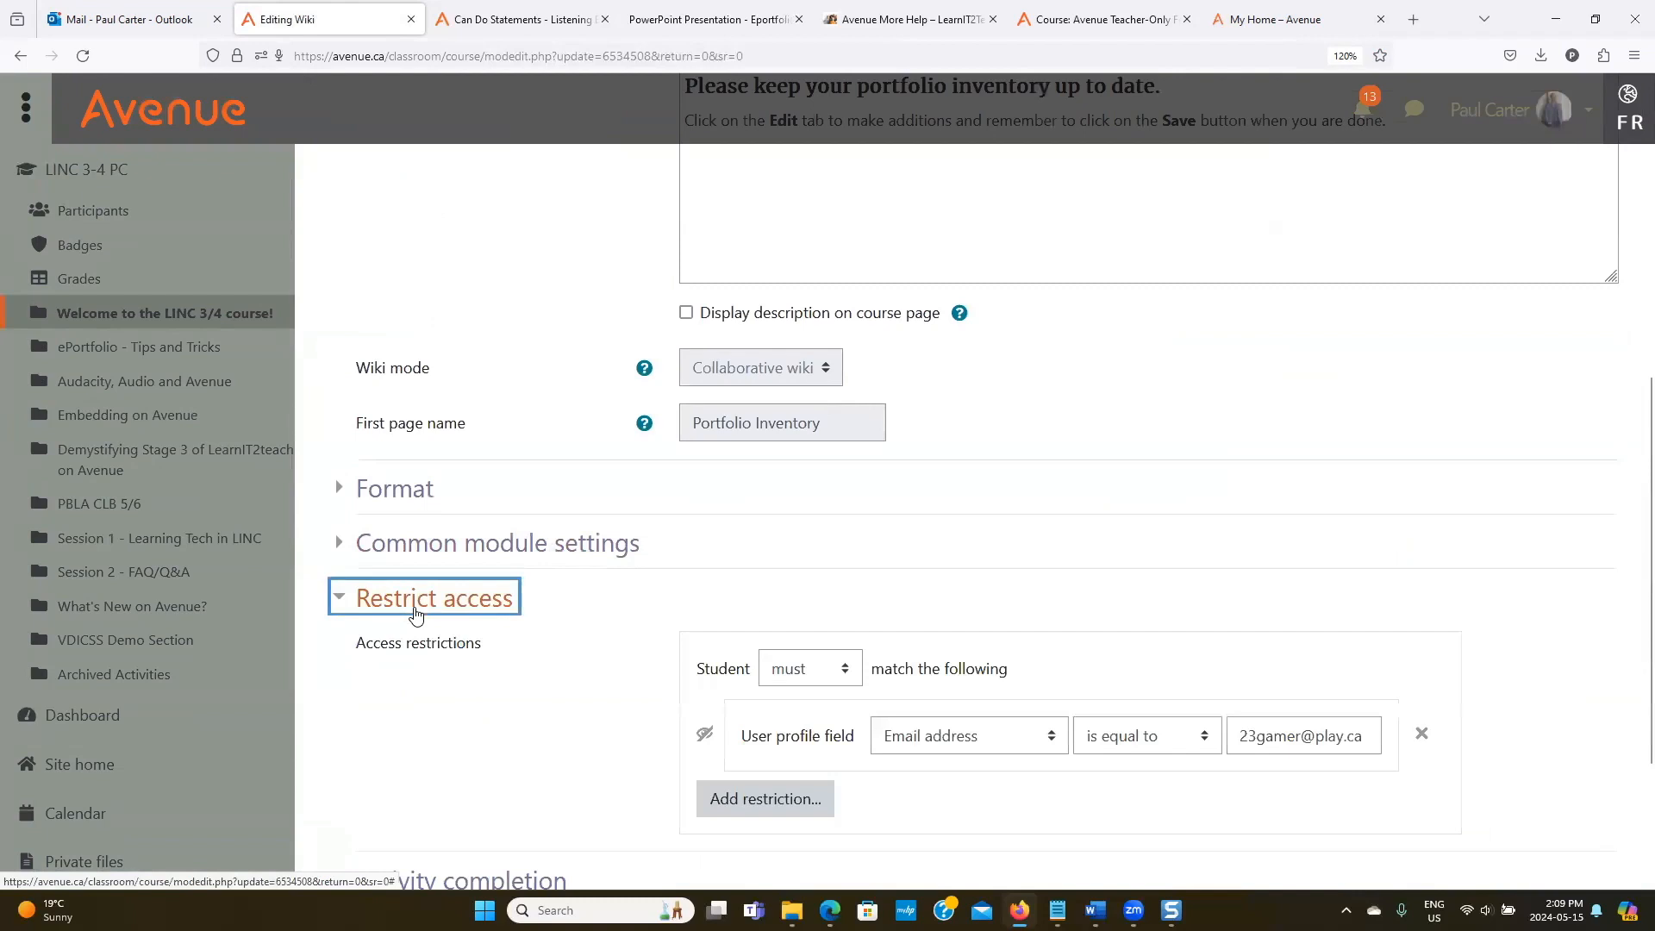
scroll(680, 556, down, 3)
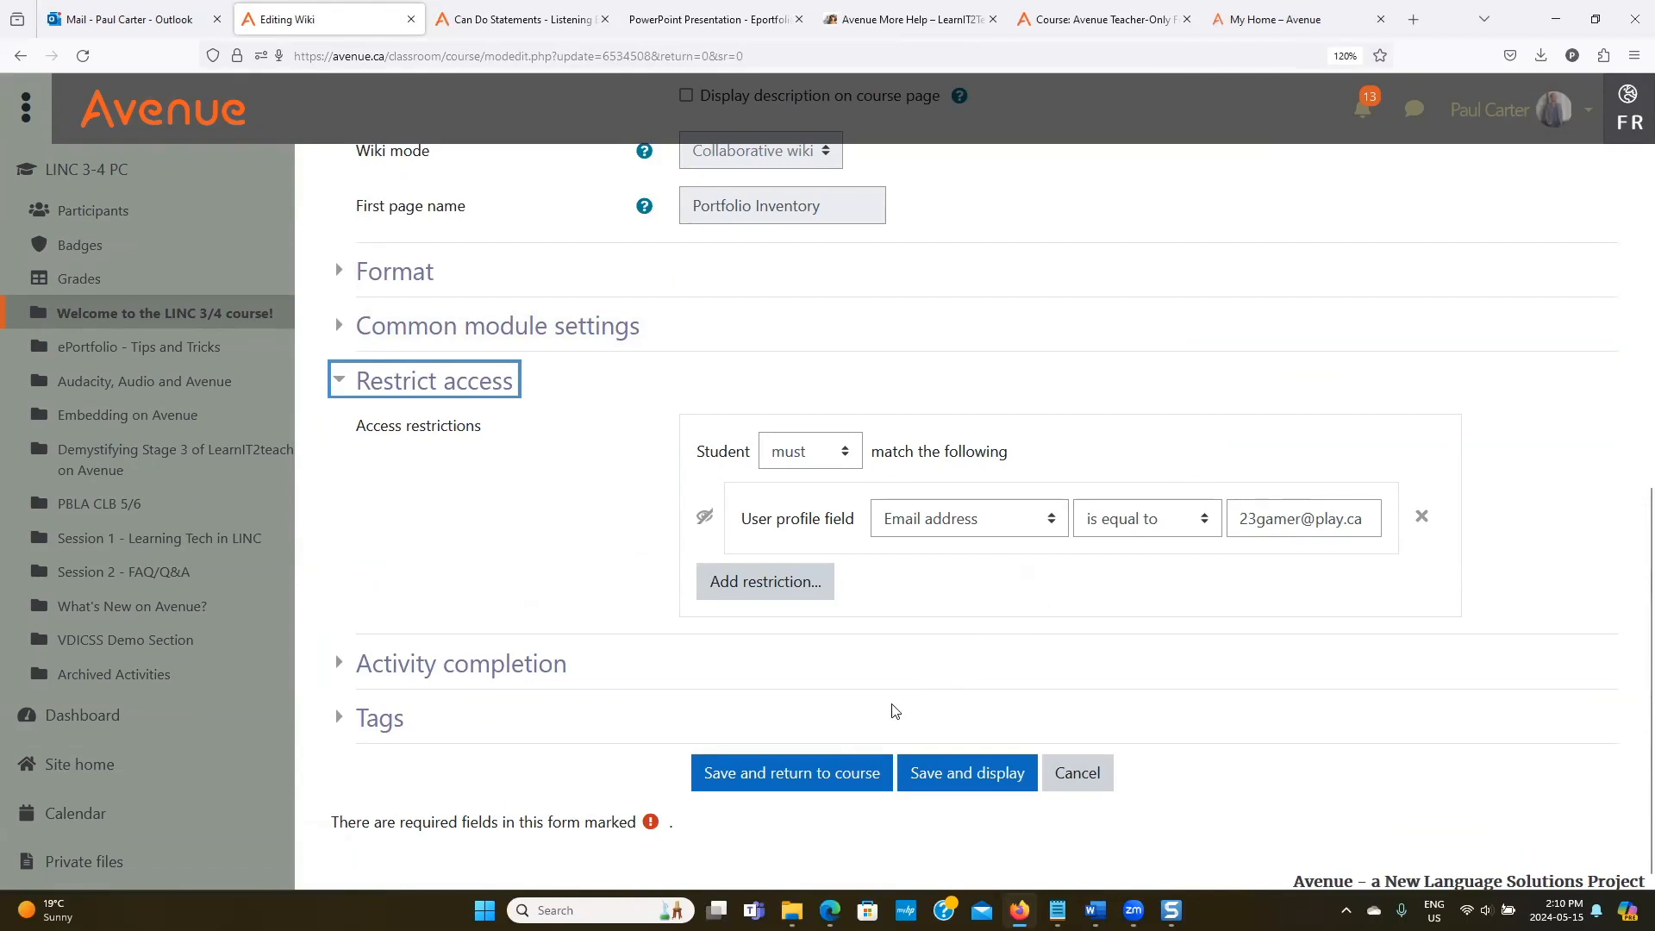
click(817, 775)
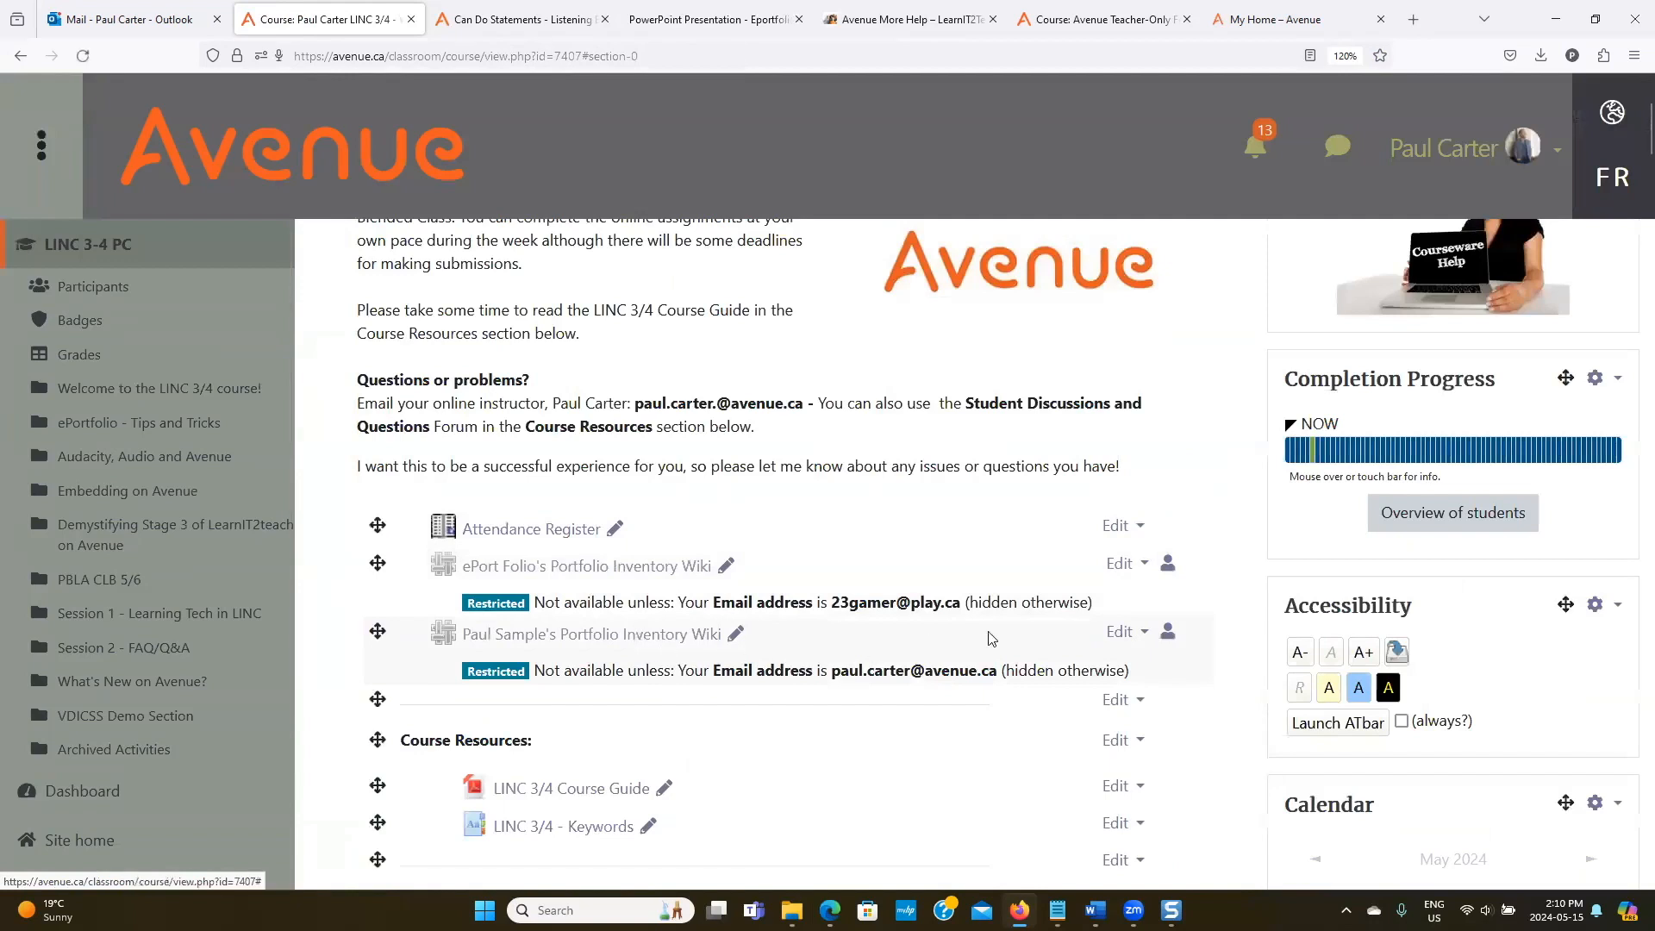
Duplicate the second Portfolio Inventory Wiki in the course's welcome section.
click(1118, 636)
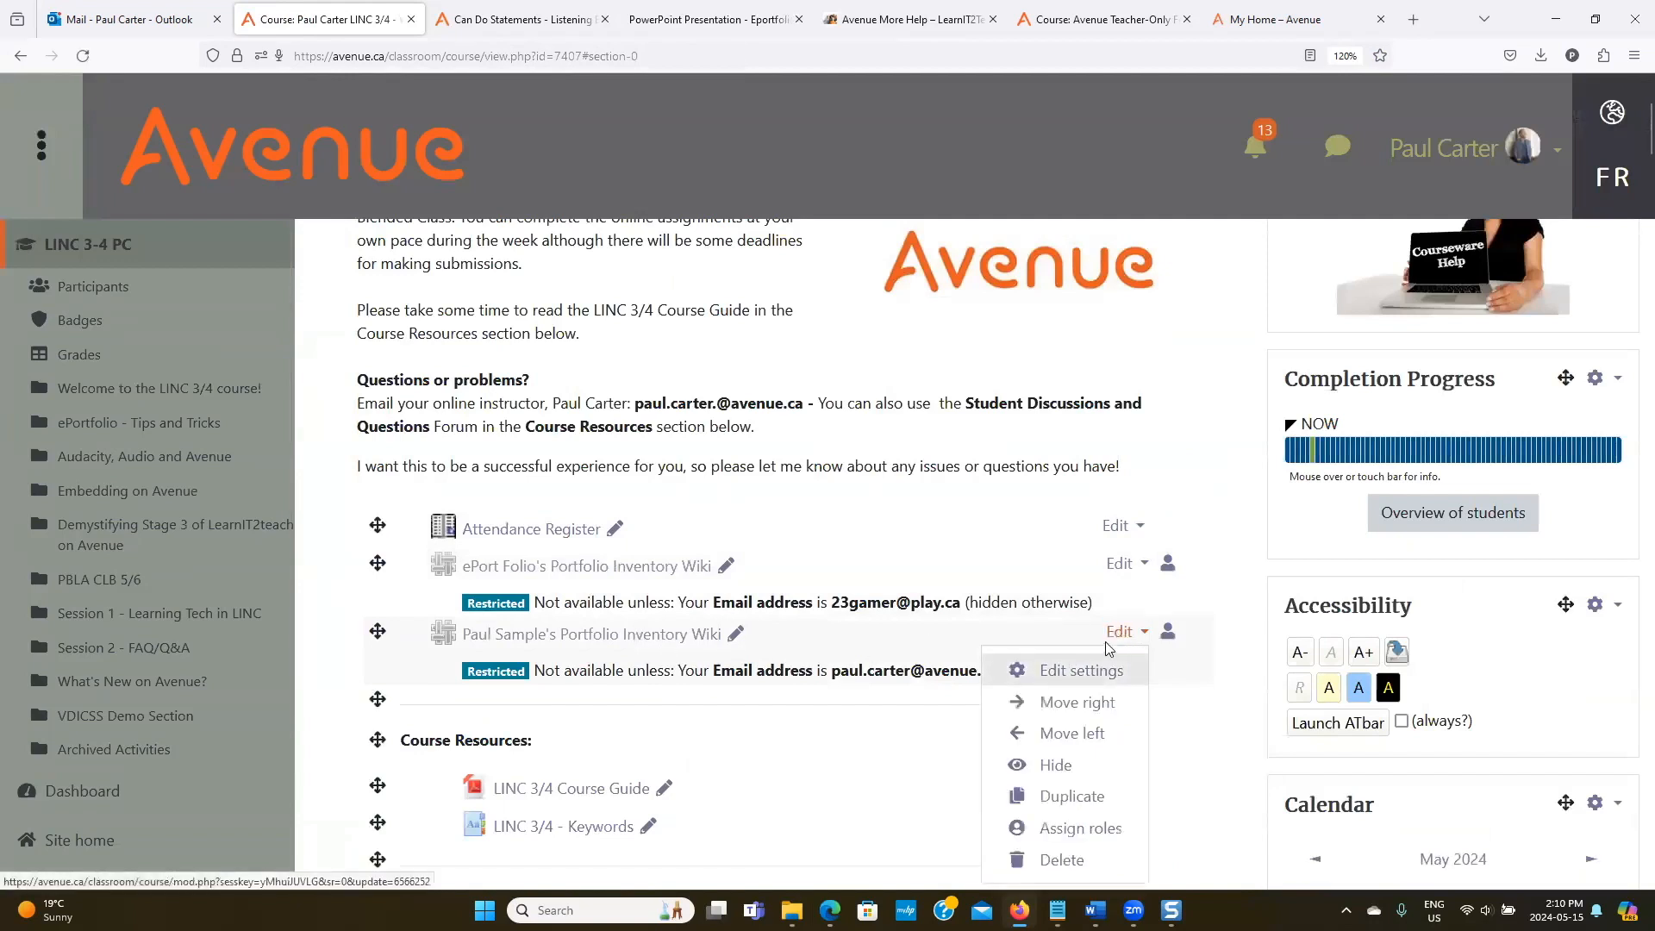
scroll(1069, 734, down, 2)
click(1069, 687)
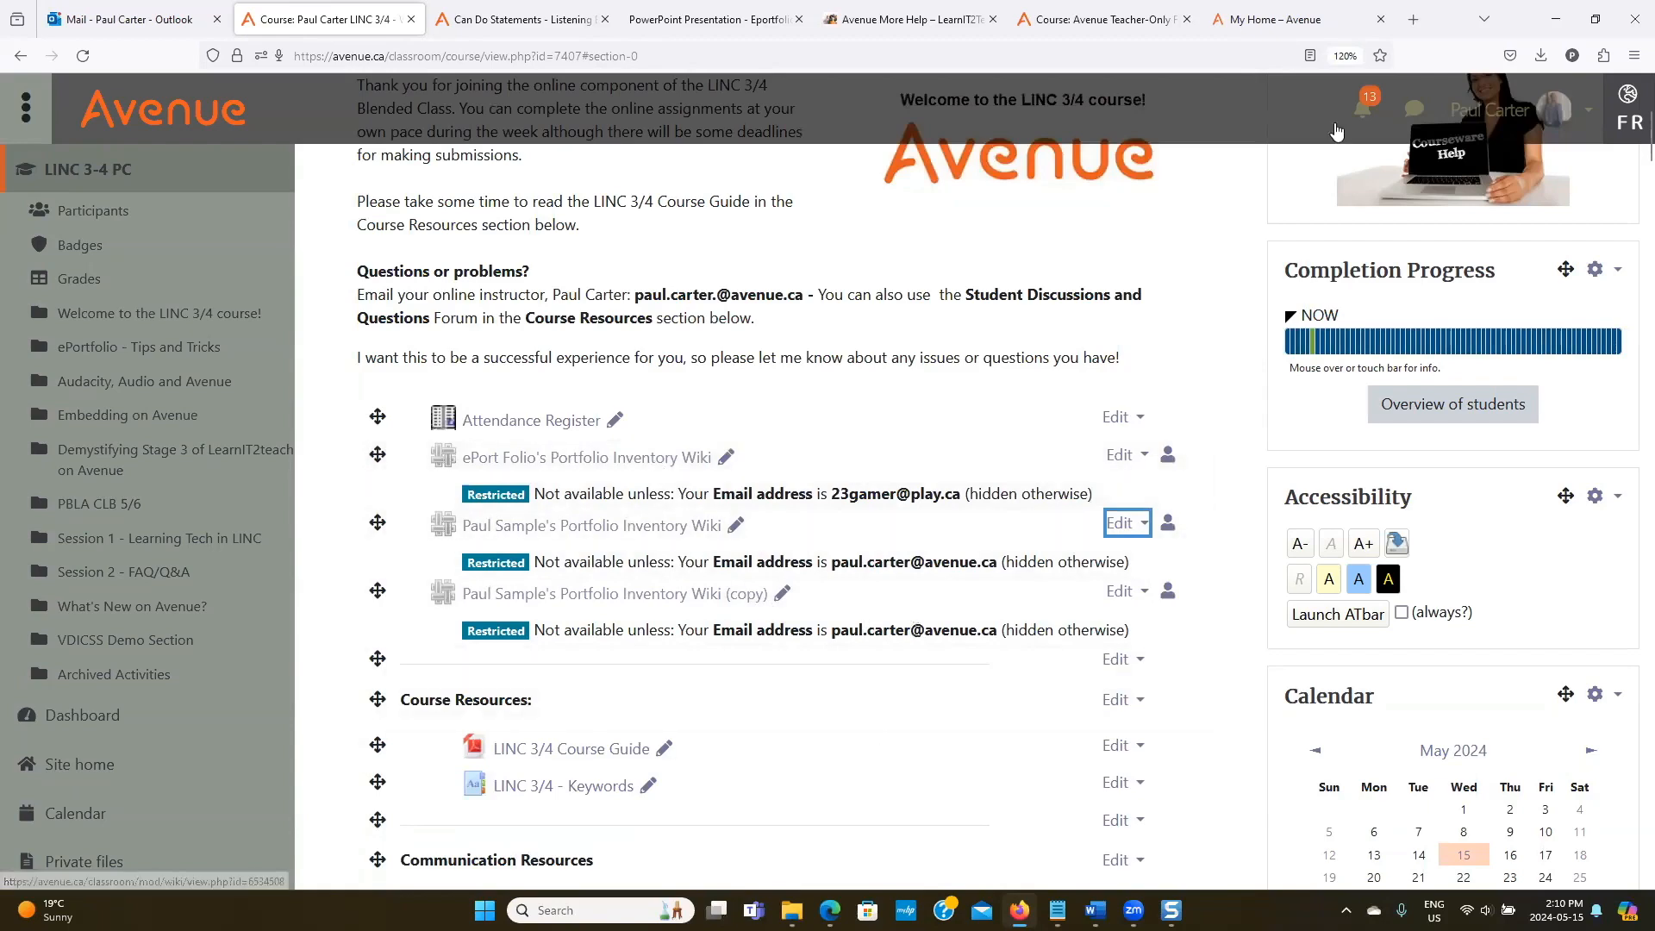
Switch to the learner's account in Edge, open the Portfolio Inventory Wiki in LINC 3/4 - Webinar Course, and review its inventory tables.
click(1257, 121)
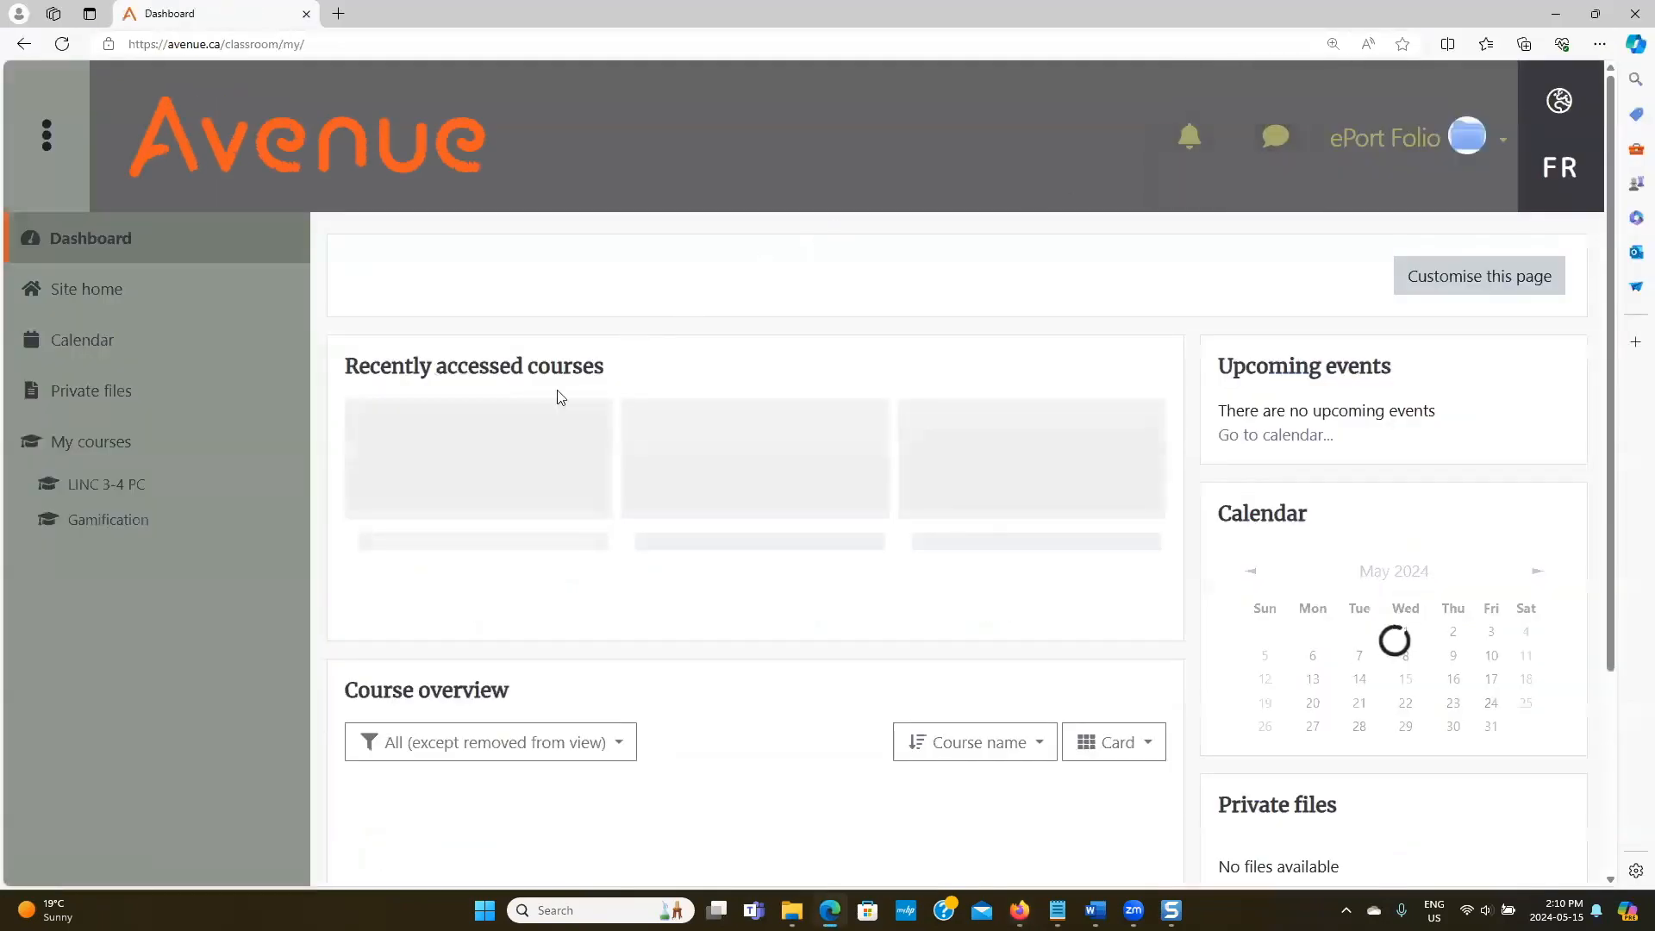
click(489, 593)
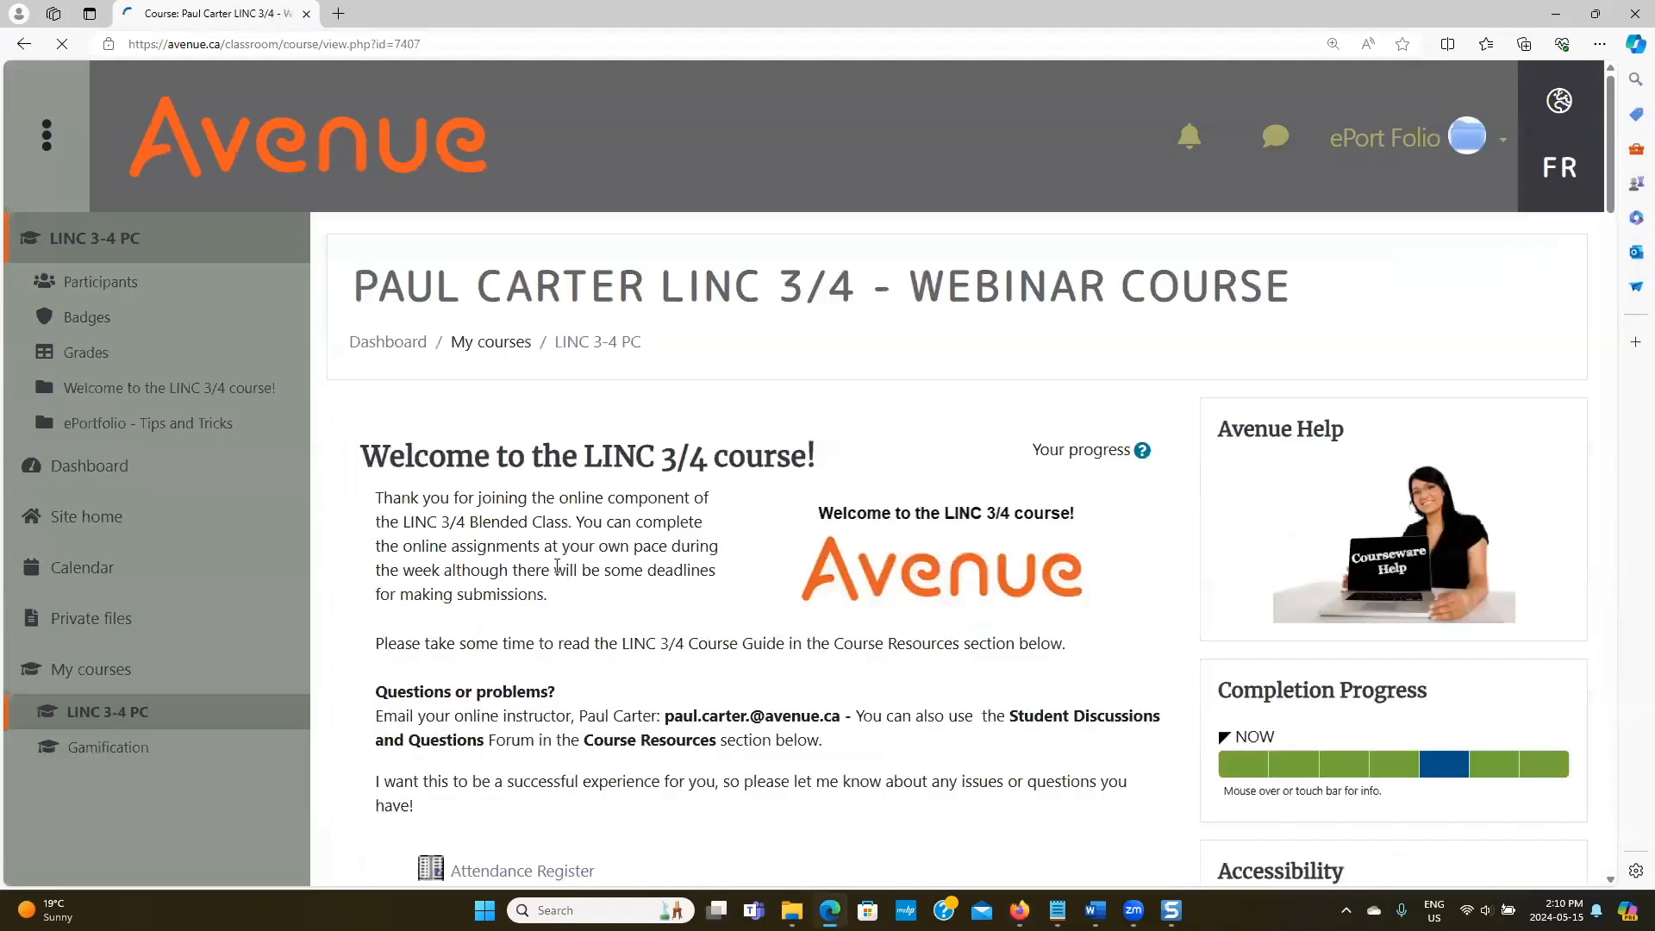
scroll(591, 562, down, 5)
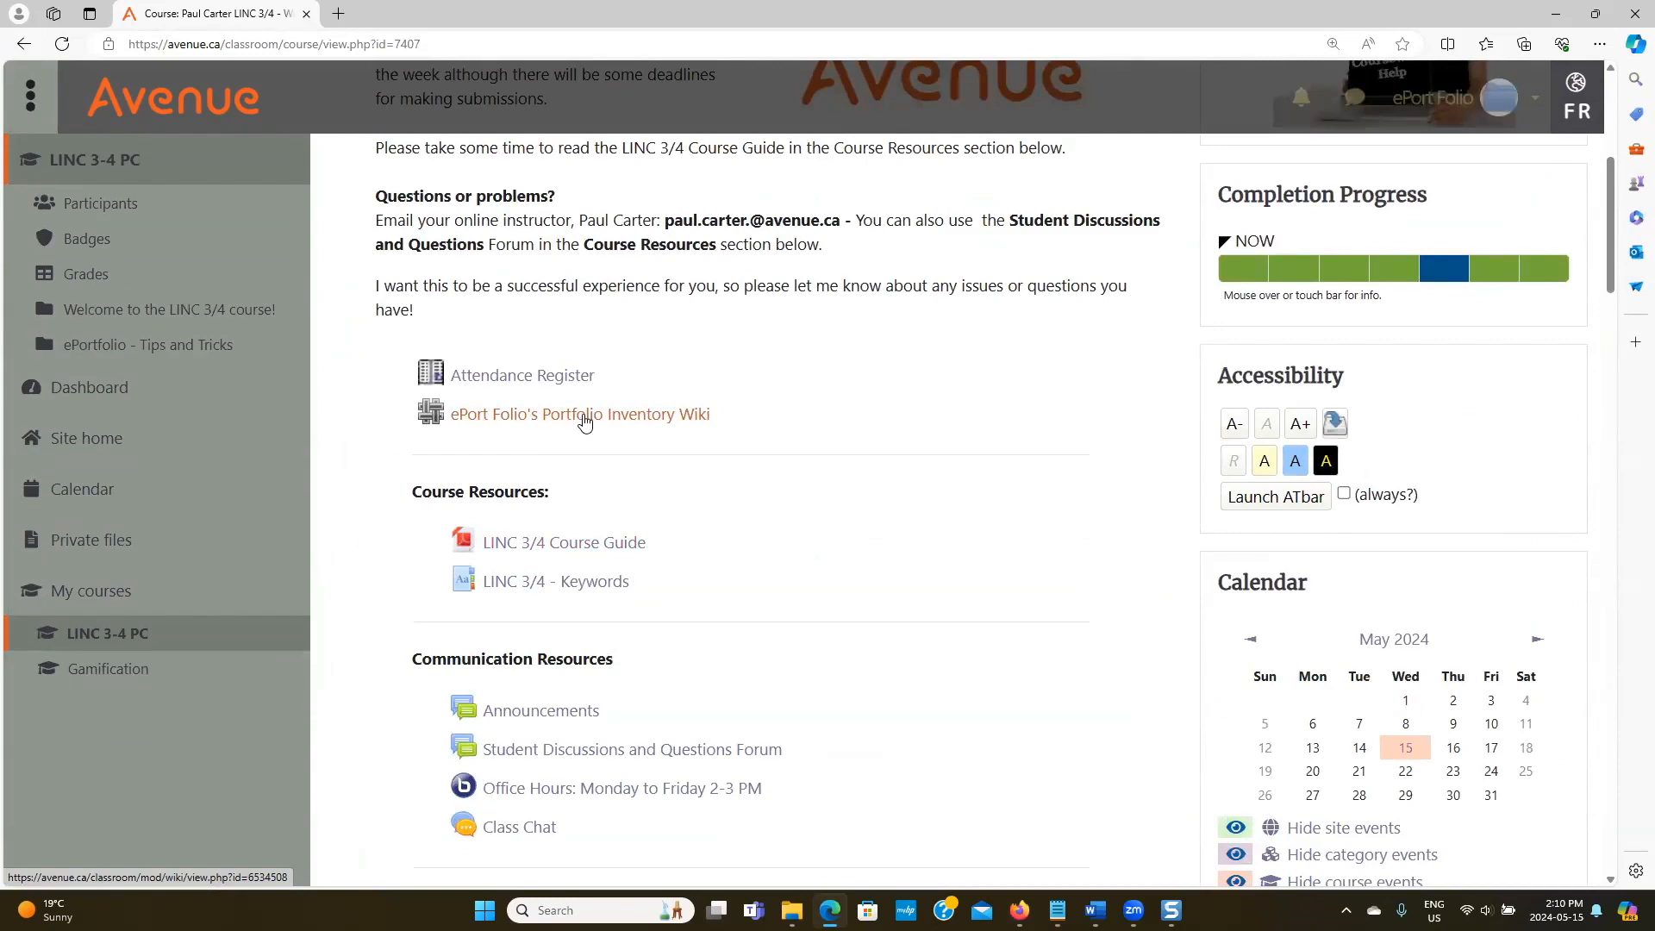
click(585, 422)
scroll(620, 426, down, 3)
scroll(627, 425, down, 3)
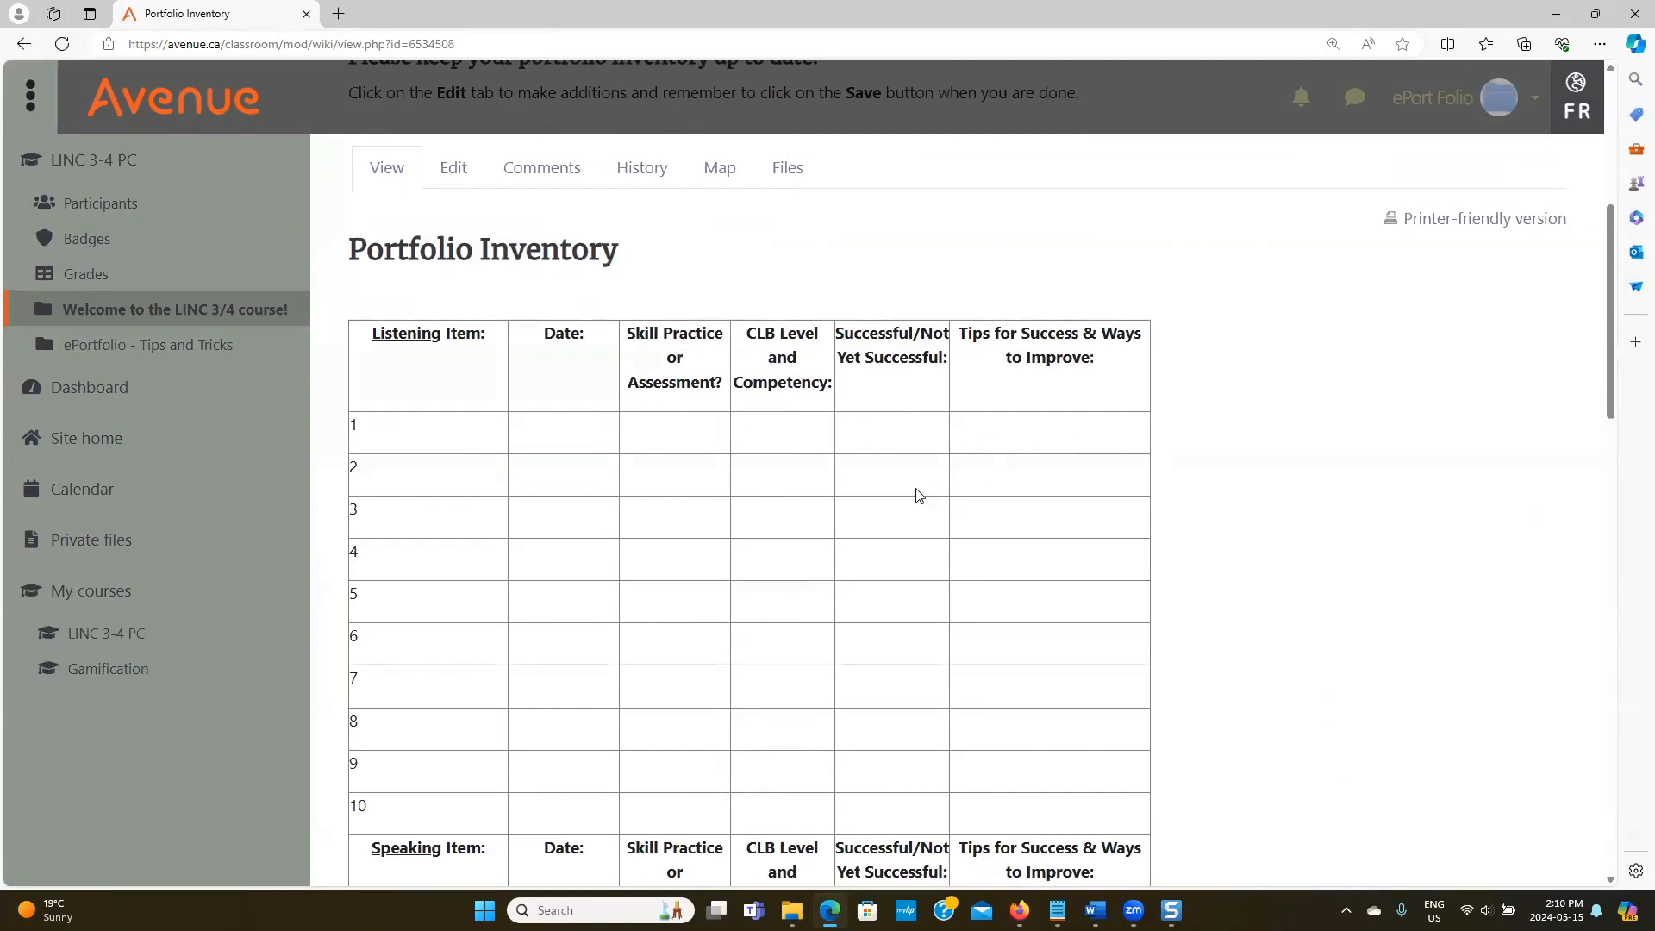
scroll(919, 495, down, 5)
scroll(918, 494, up, 5)
scroll(918, 494, down, 12)
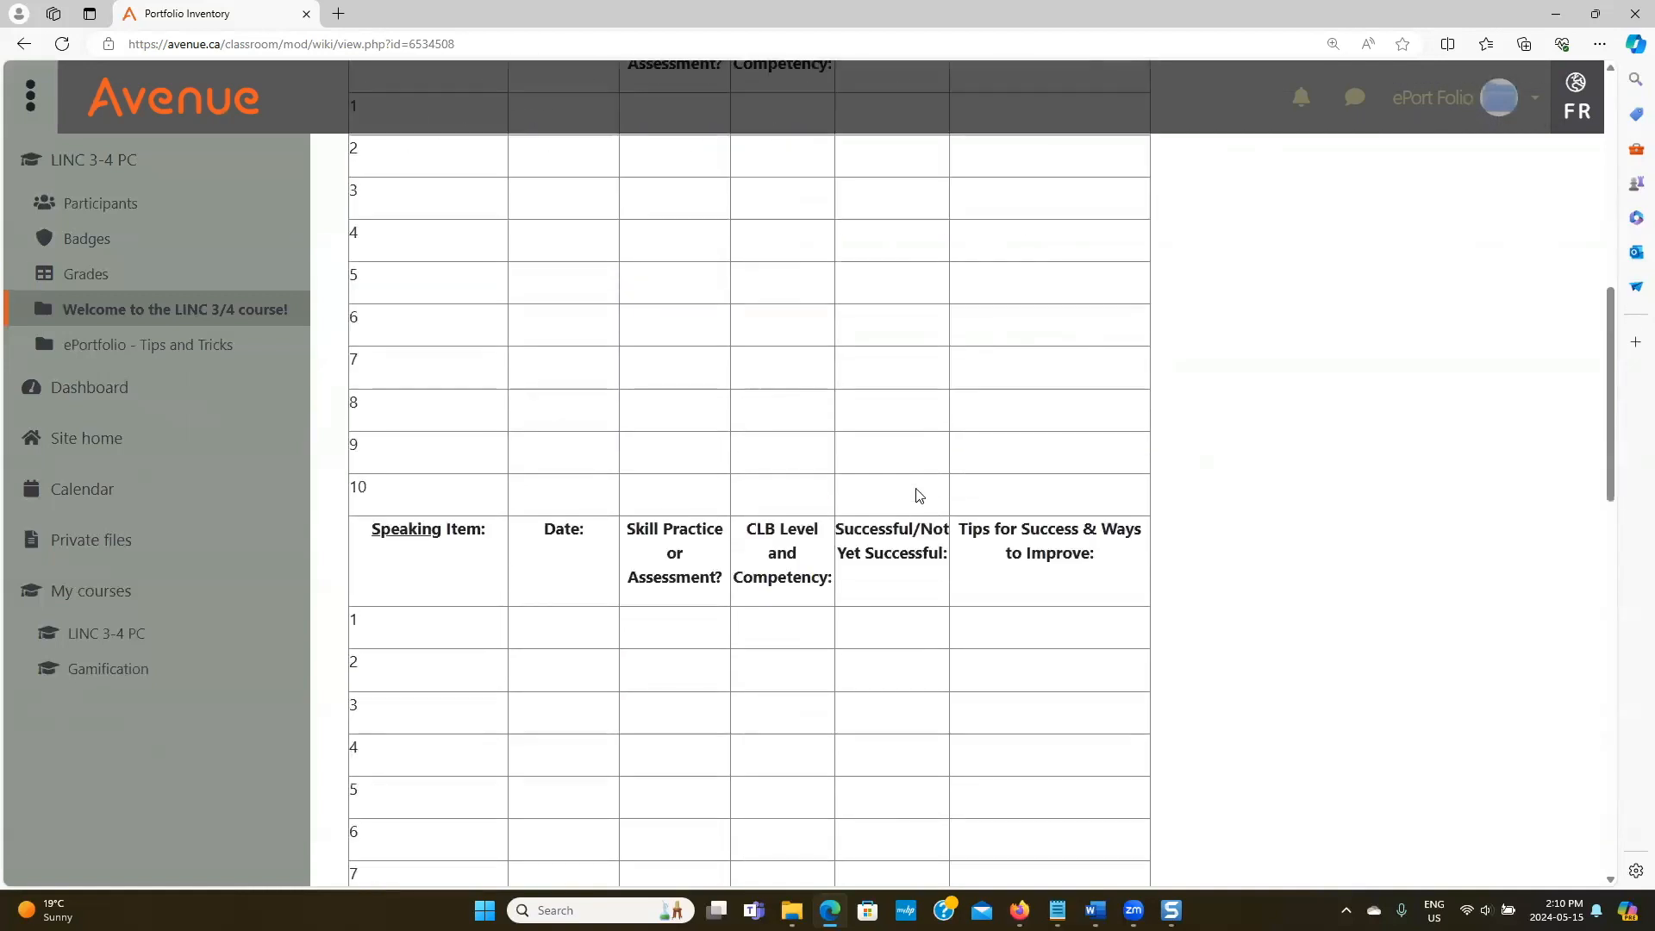
Edit the Portfolio Inventory page and fill Listening row 1 with the sample entries asdfasdf, sfa, sfd, asdf, asdf and asdf.
scroll(918, 494, up, 15)
click(454, 539)
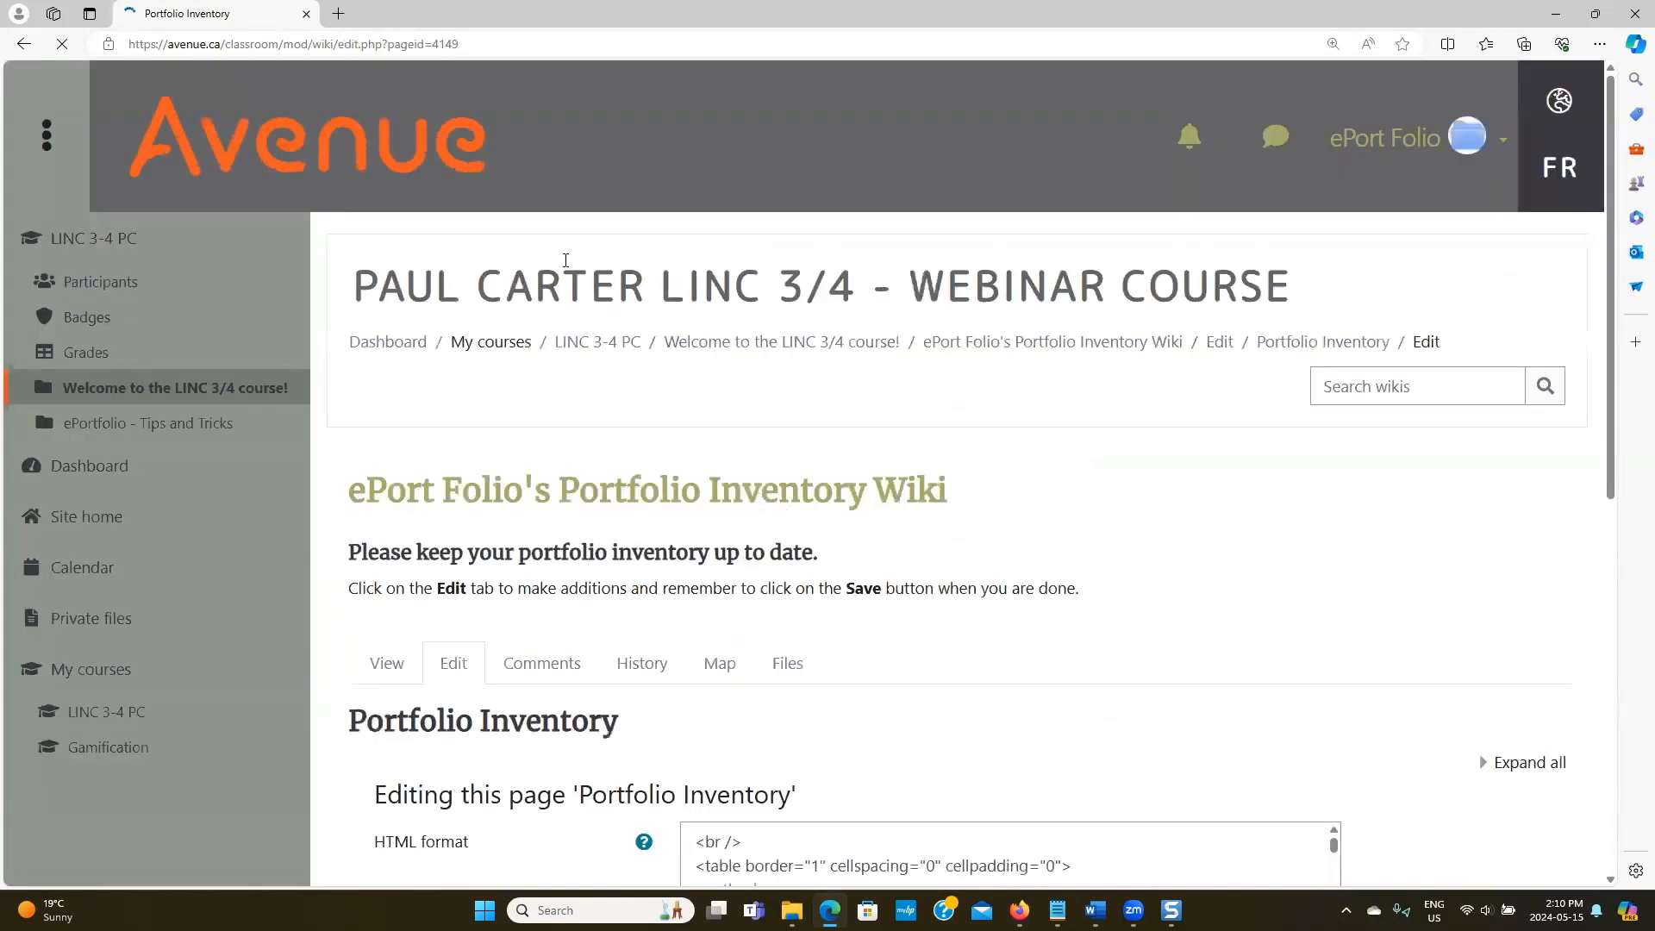
scroll(573, 468, down, 5)
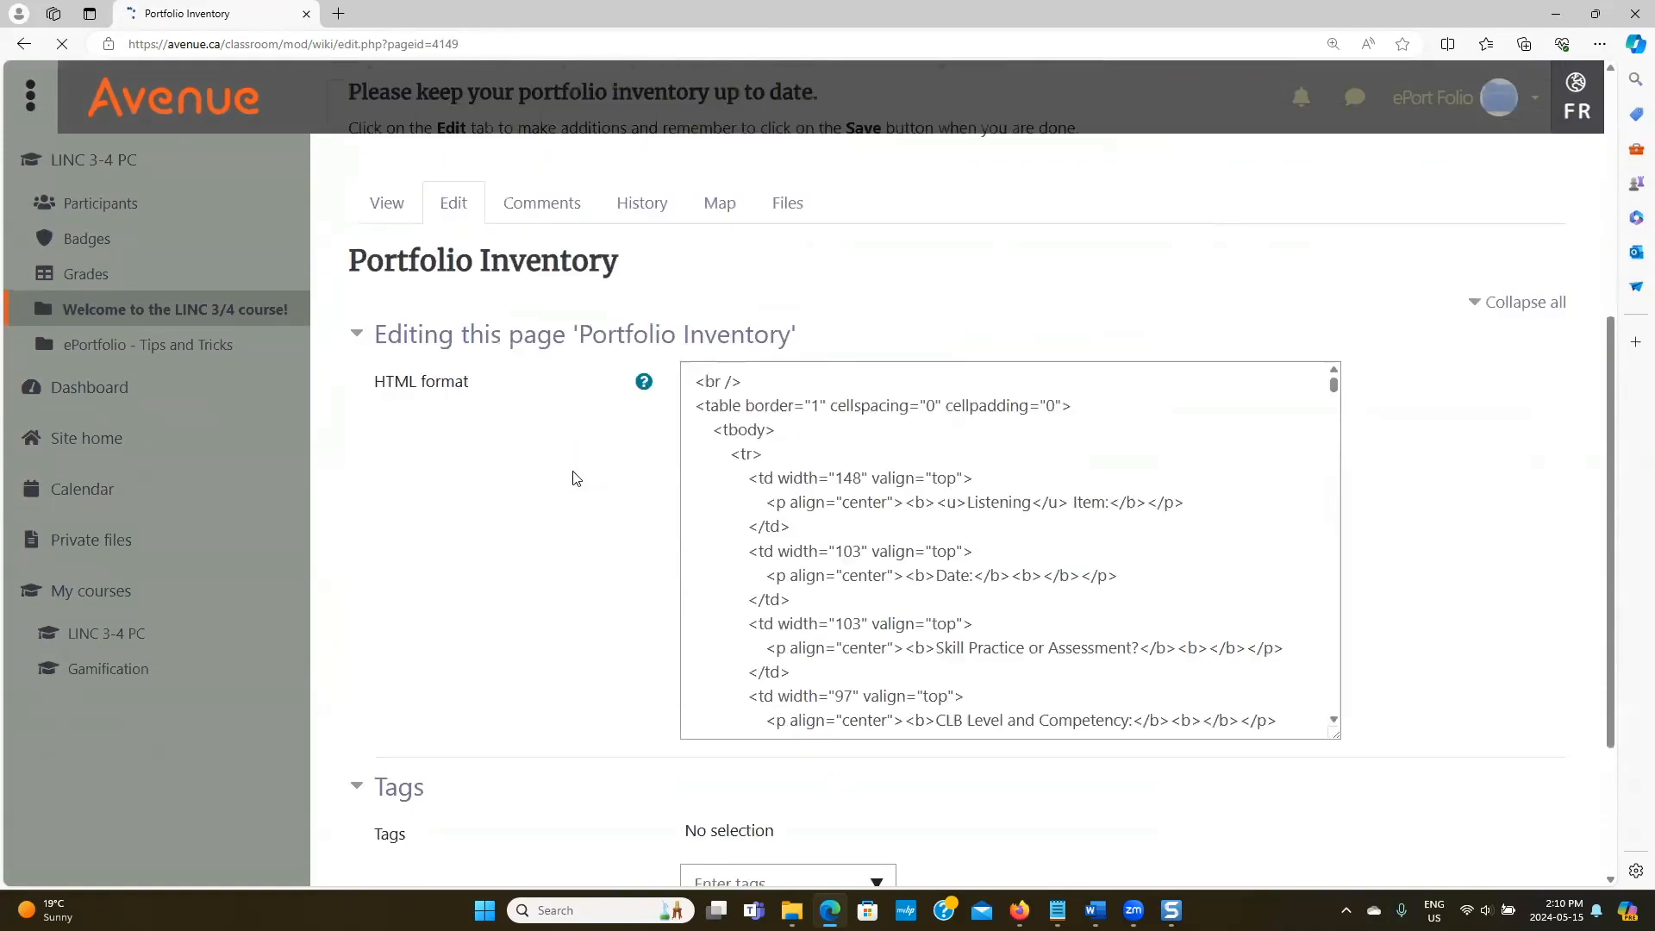
click(784, 523)
text(asdfasdf)
key(Tab)
text(sfa)
key(Tab)
text(sfd)
key(Tab)
text(asdf)
key(Tab)
text(asdf)
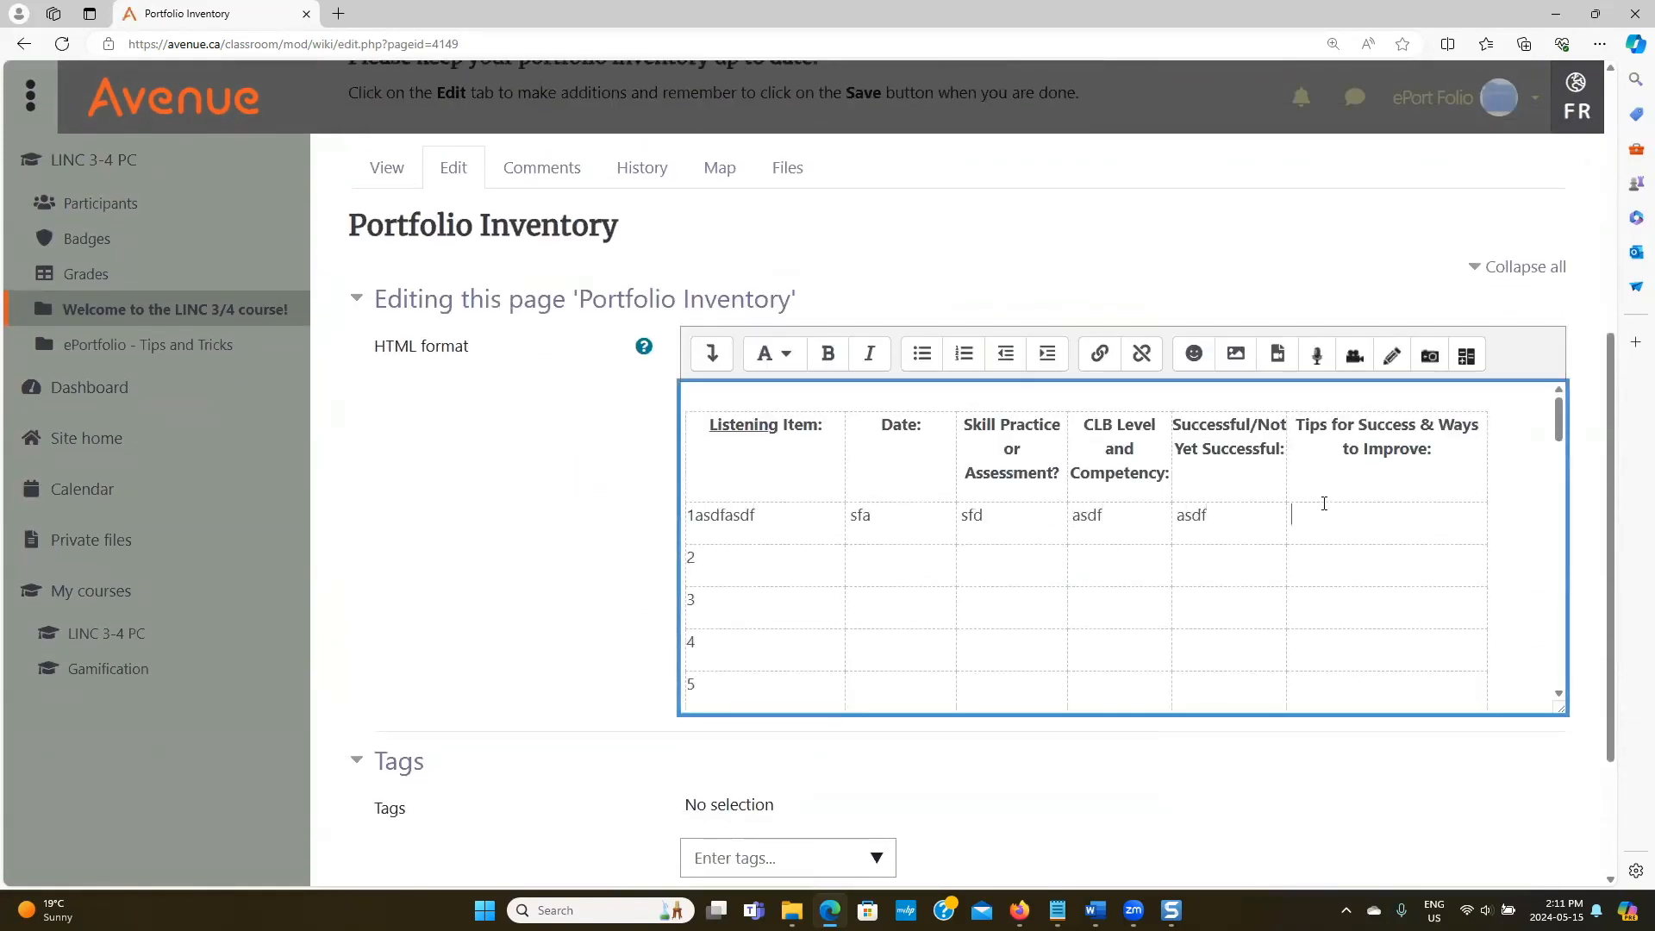
Save the edited Portfolio Inventory page and return to the teacher's course page in Firefox.
scroll(1078, 629, down, 2)
scroll(776, 729, down, 2)
click(723, 717)
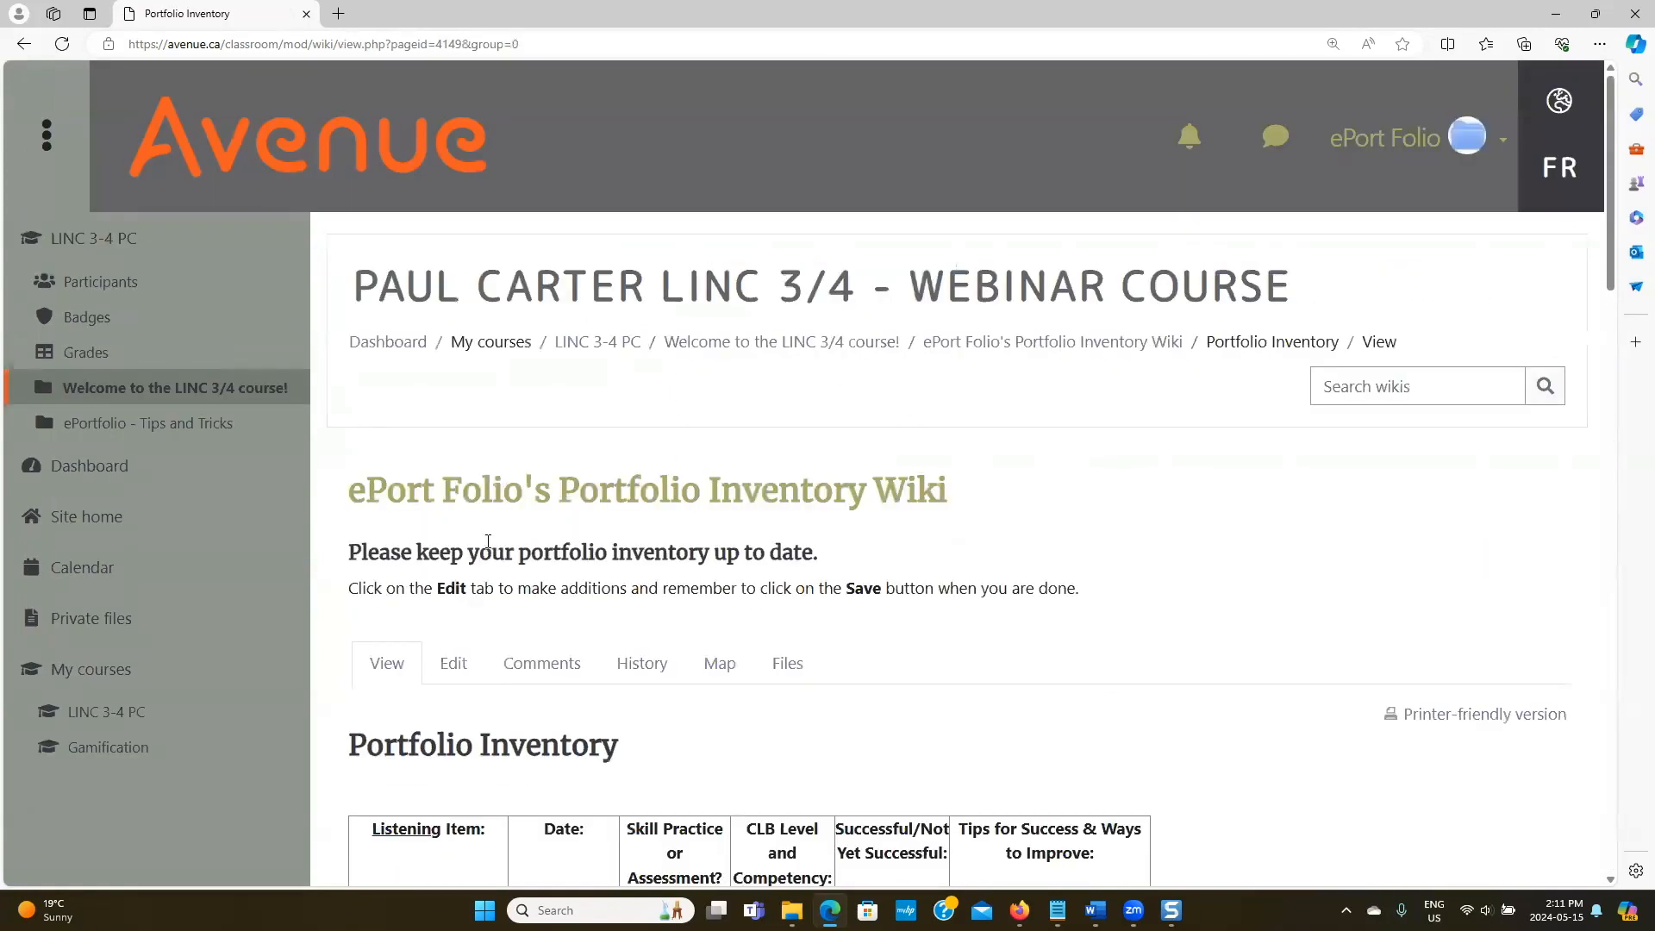
scroll(669, 545, down, 4)
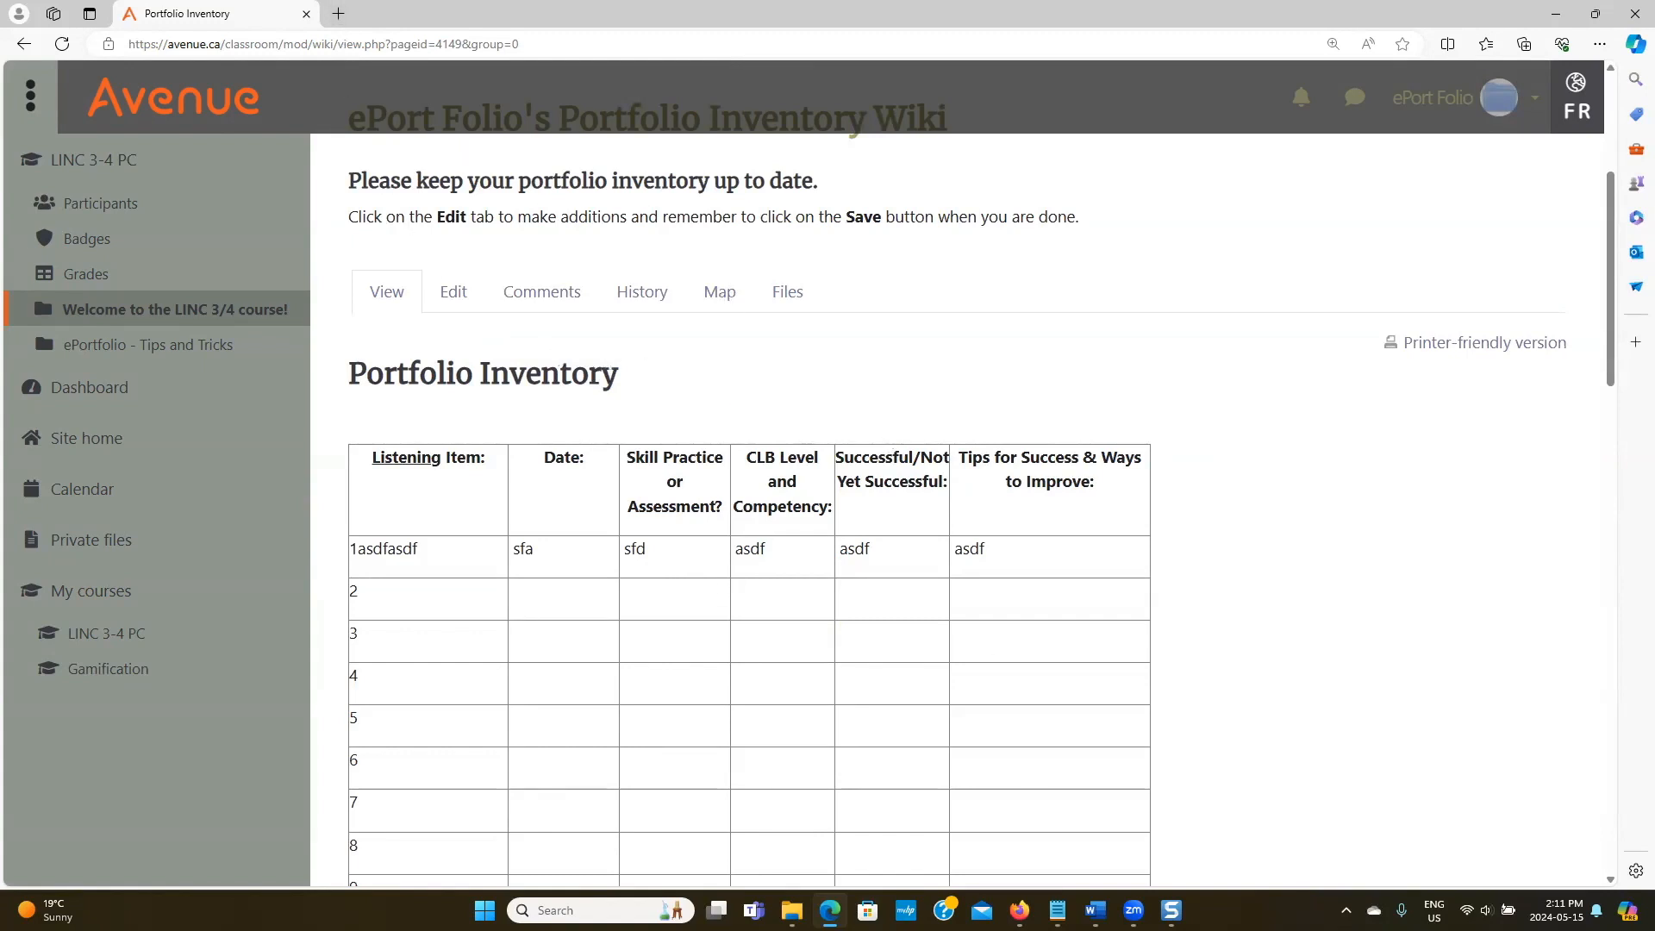
mouse_move(1020, 910)
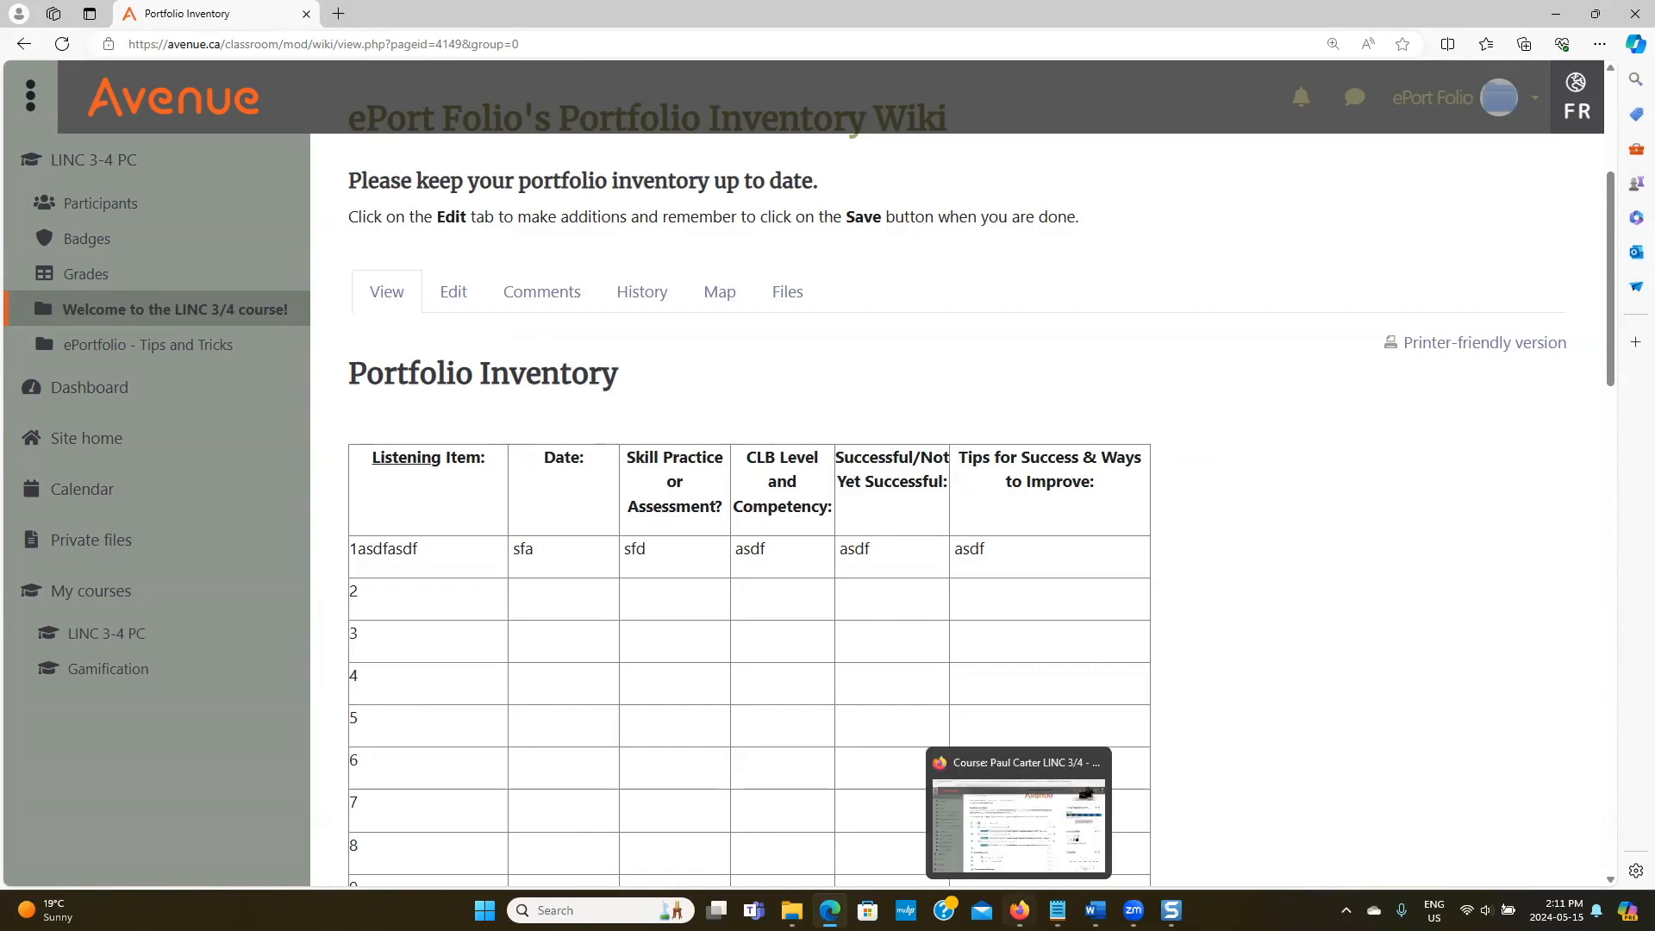
click(1030, 868)
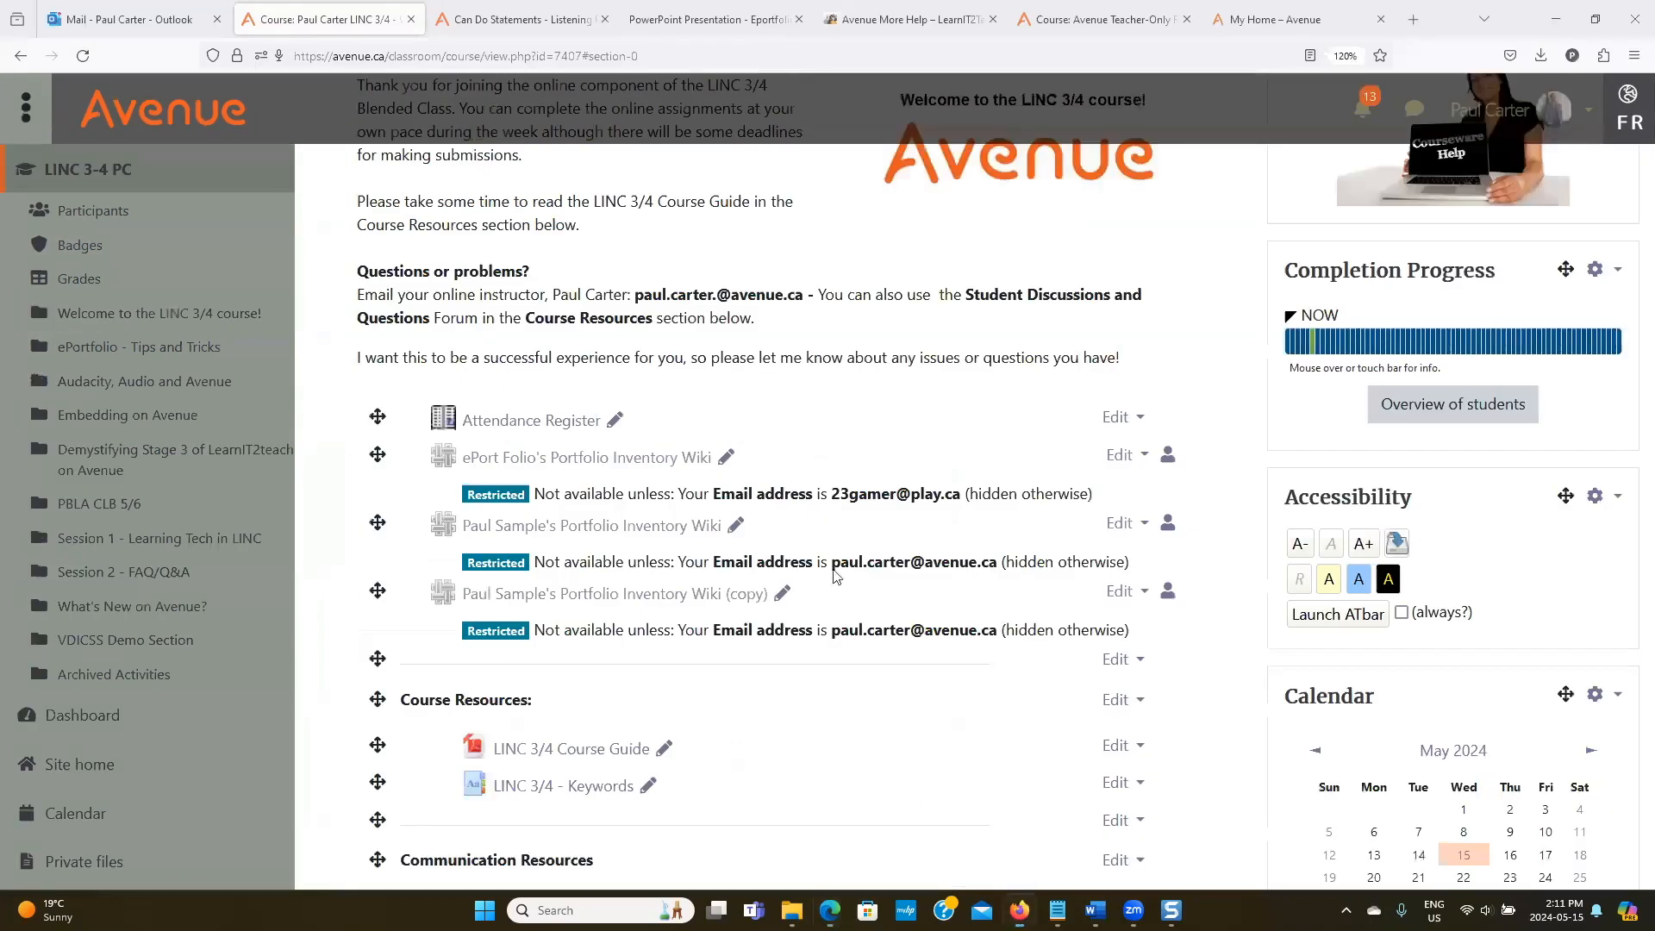
Check the Questions slide and duplicate the CLB 4 Speaking Assessment Task quiz "Conversation With a Store Manager" in the course.
click(687, 22)
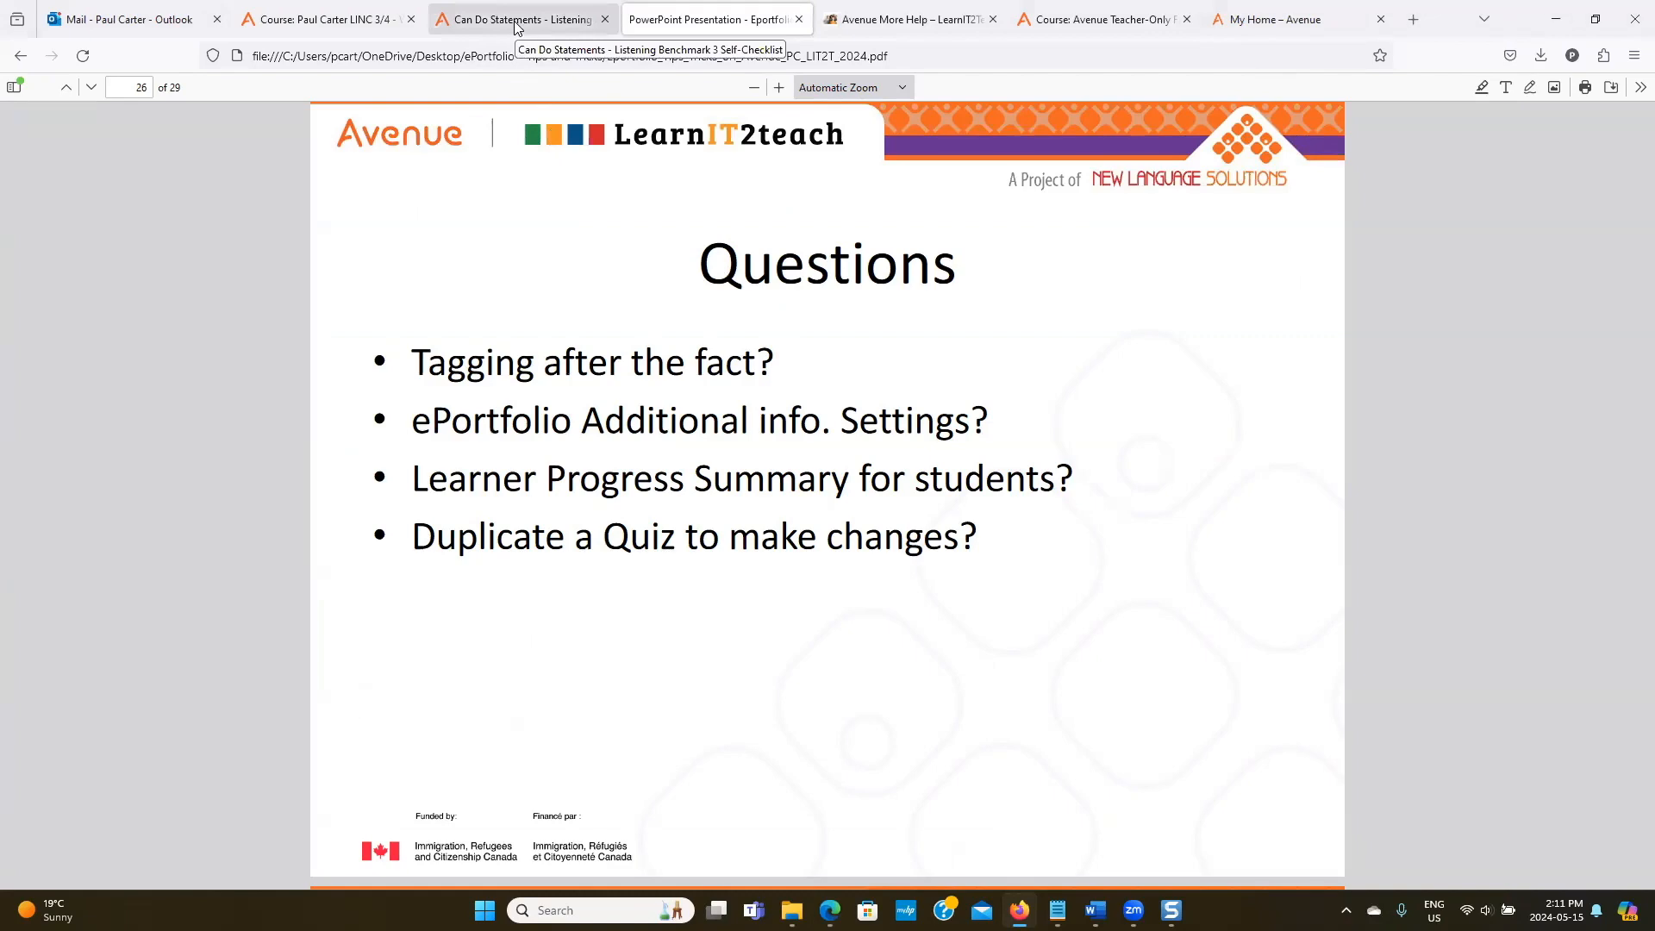
click(352, 26)
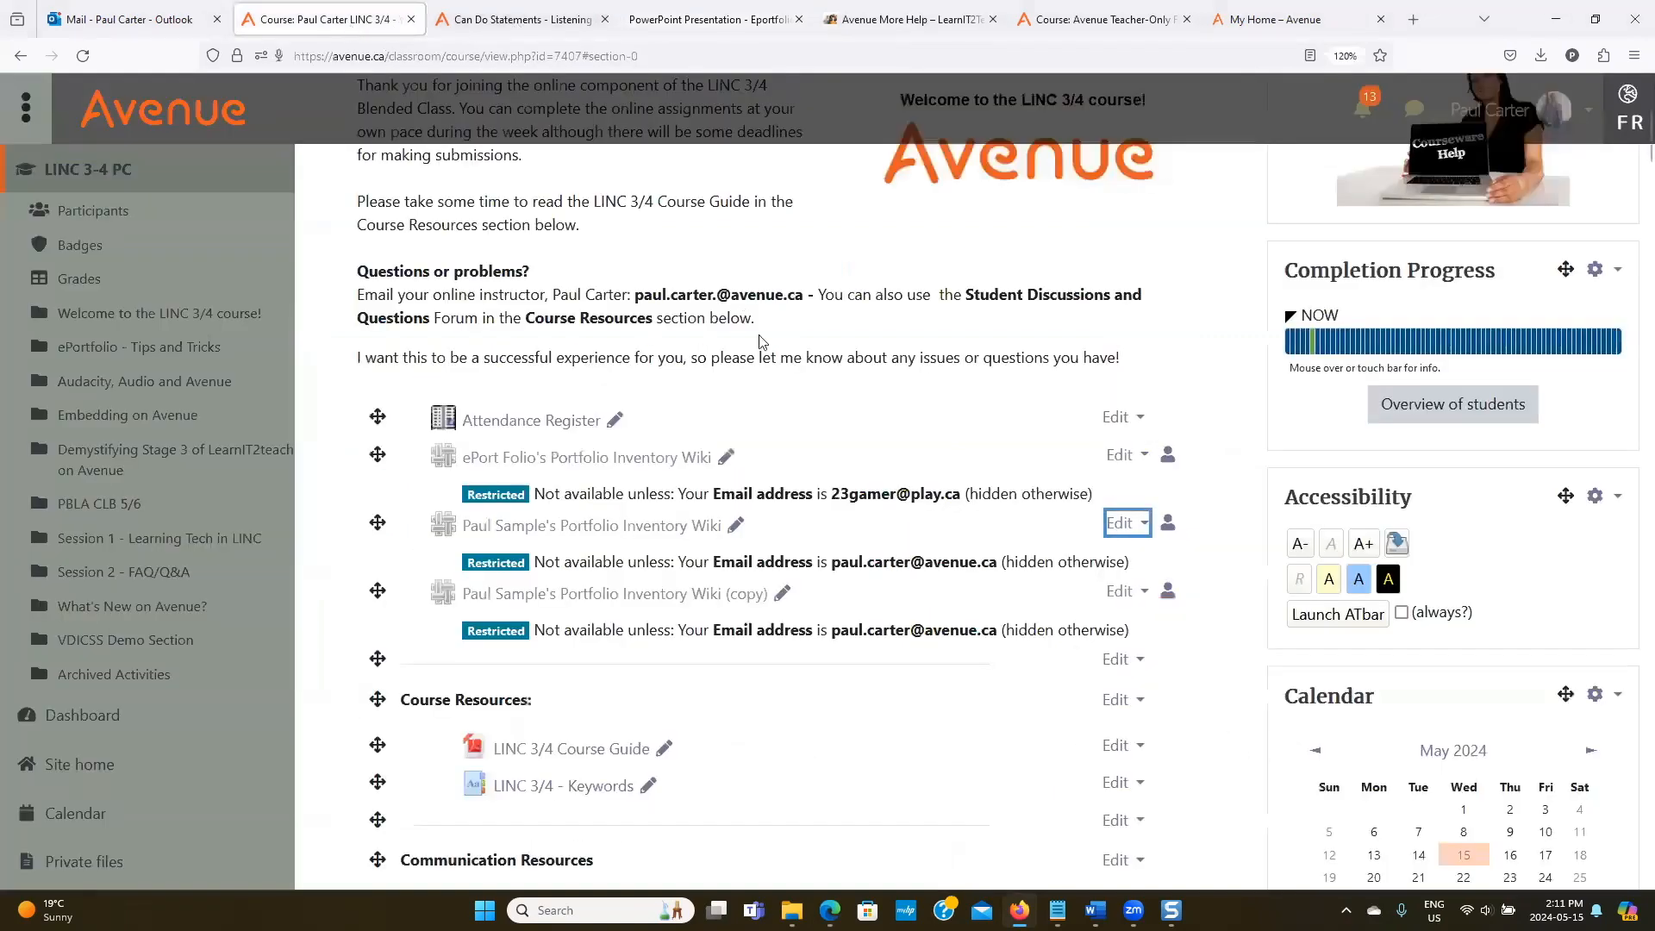
scroll(867, 492, down, 12)
scroll(851, 466, down, 6)
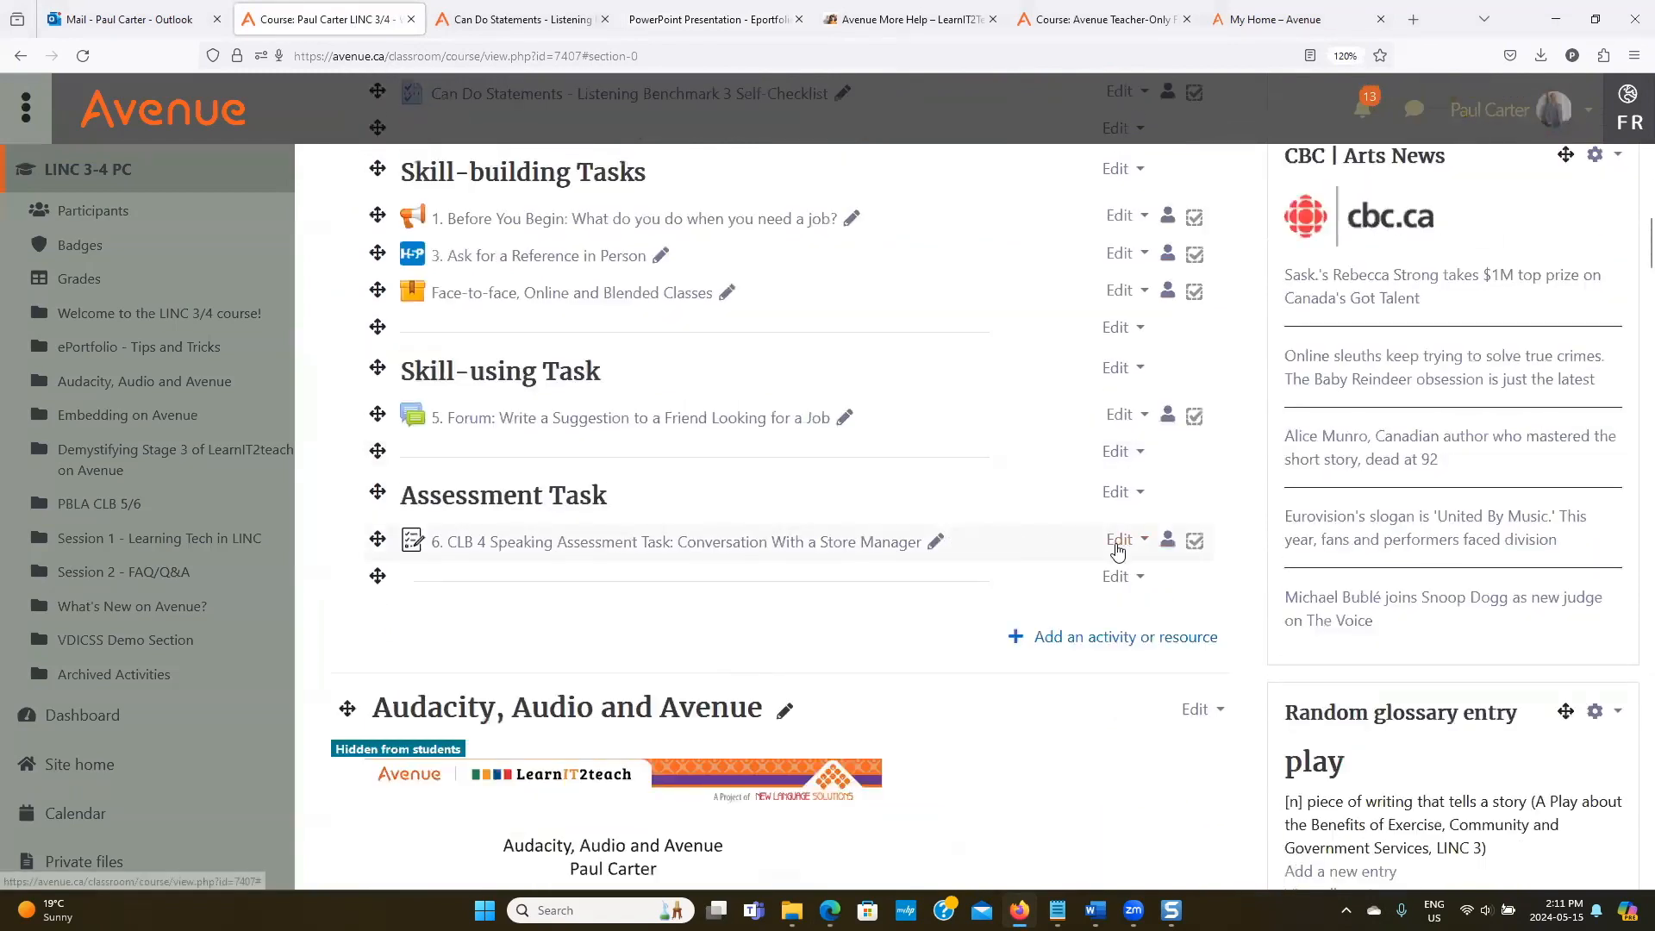
click(1118, 543)
click(1076, 671)
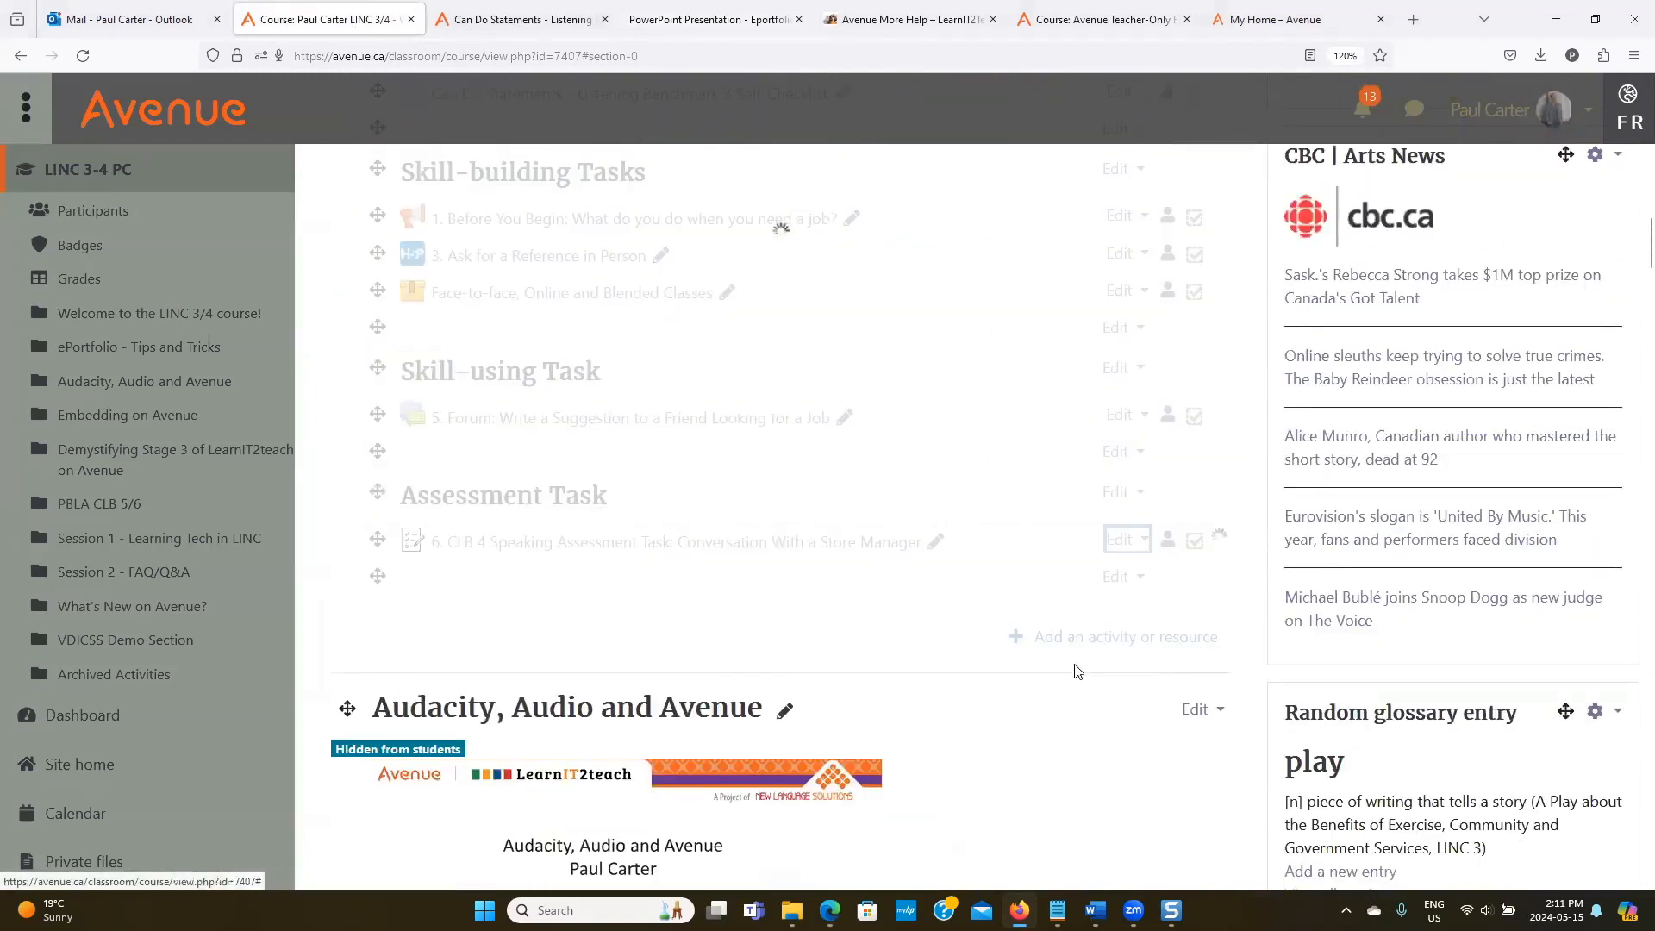
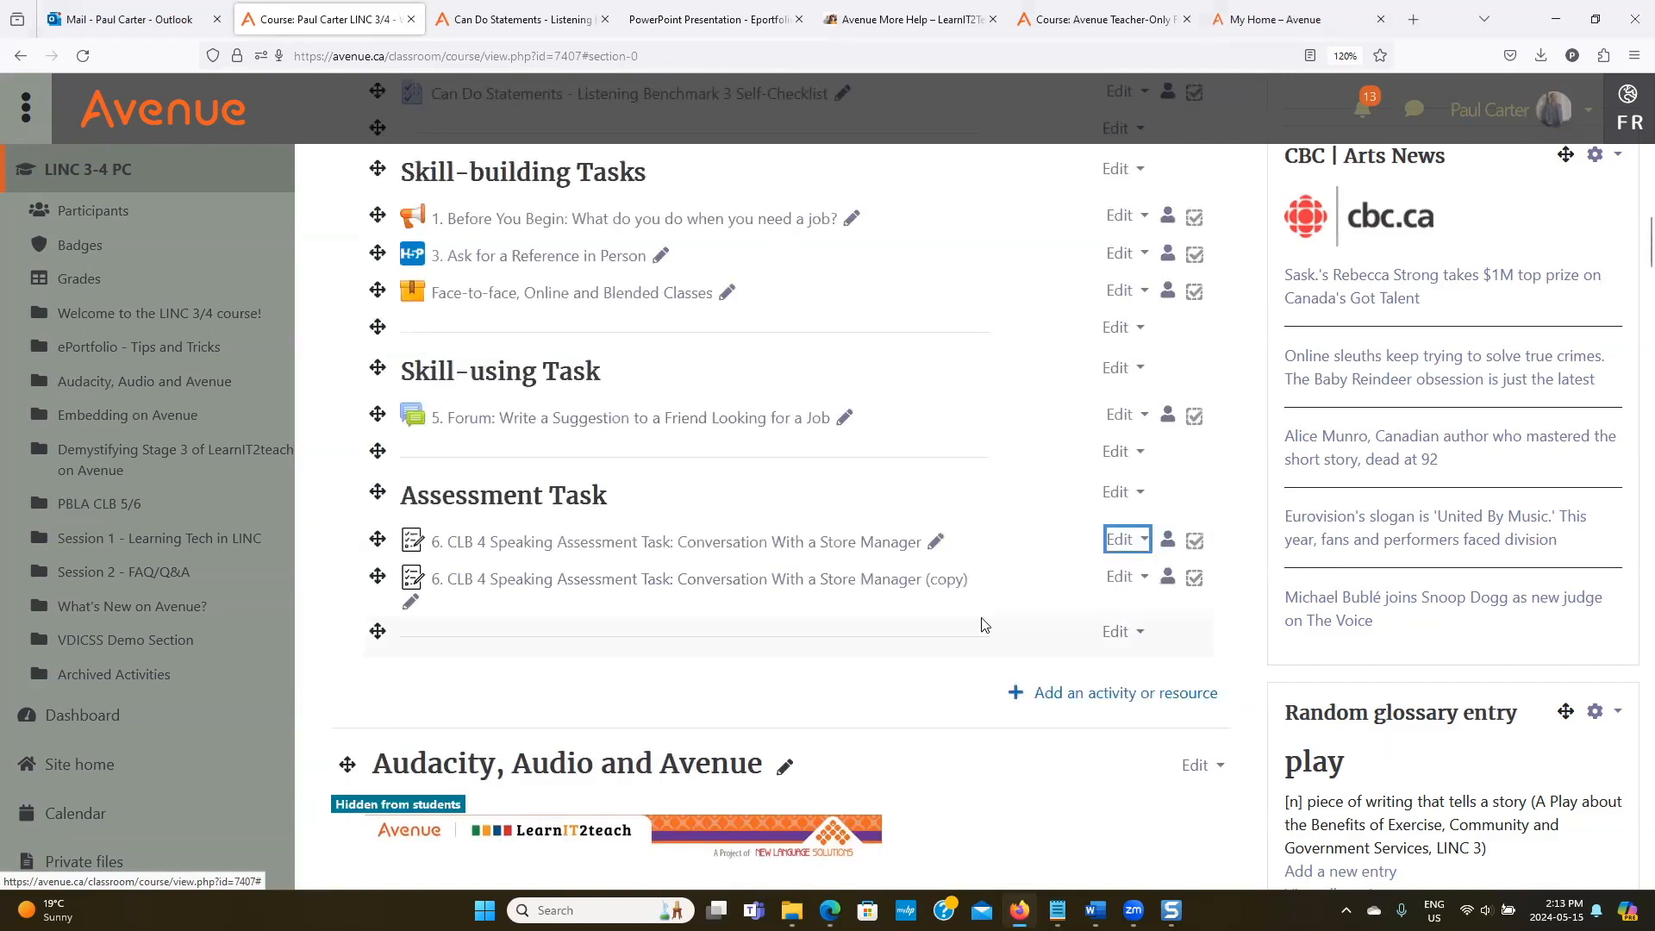
Open the duplicated Conversation With a Store Manager quiz and bring up its question list for editing.
click(1123, 578)
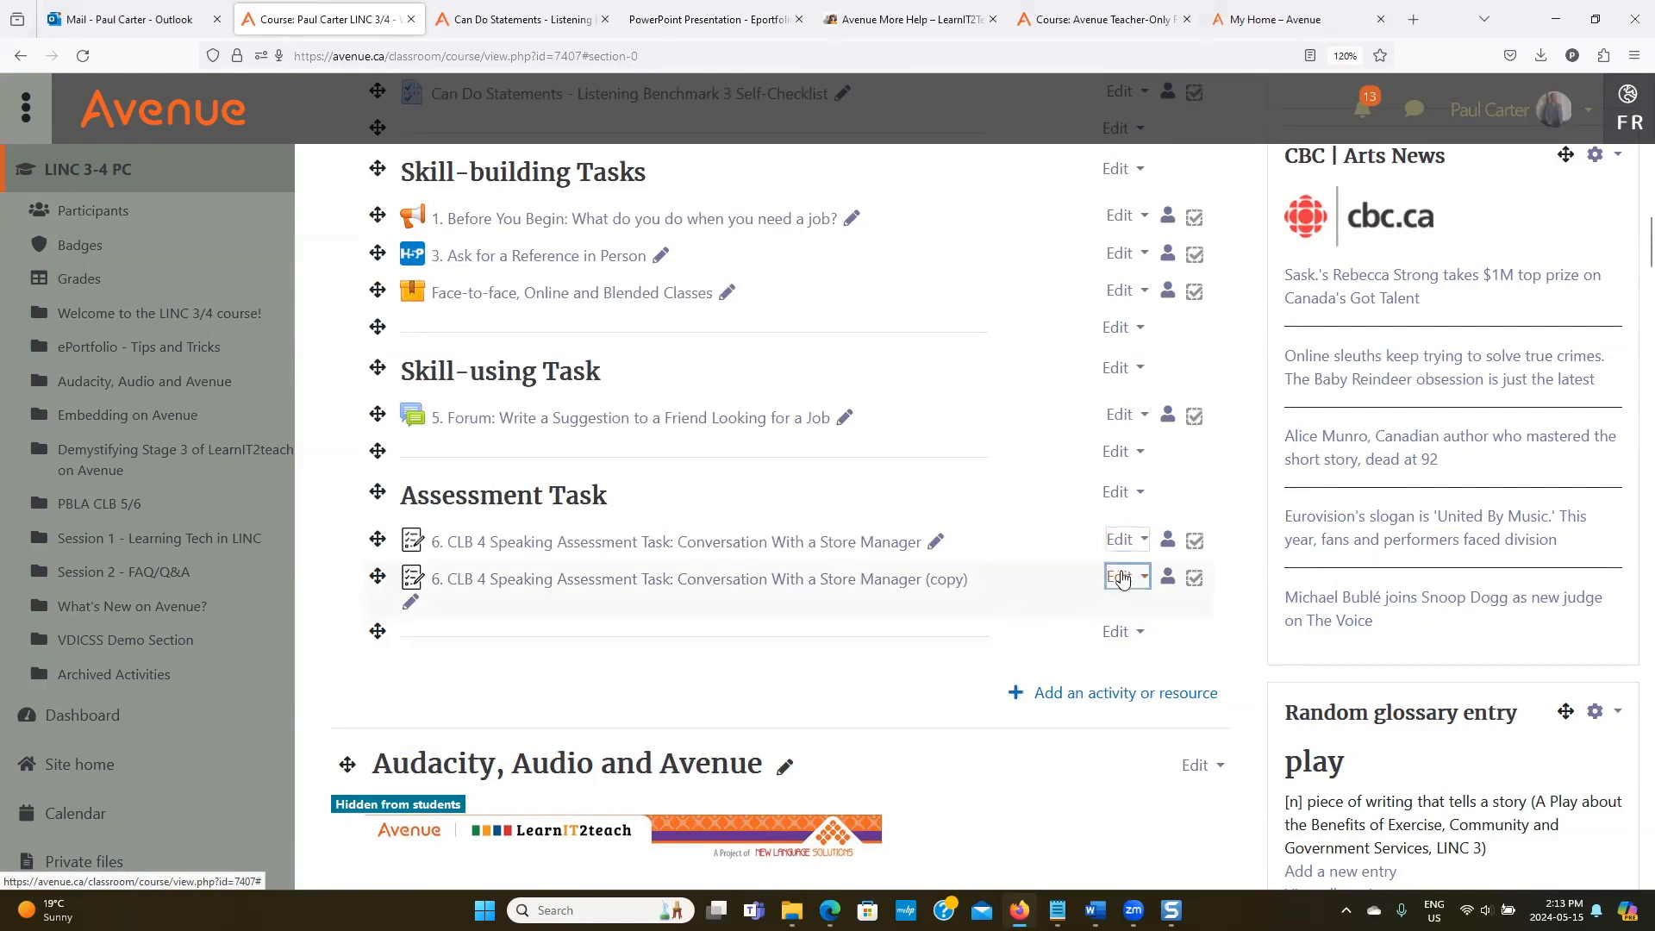
click(800, 589)
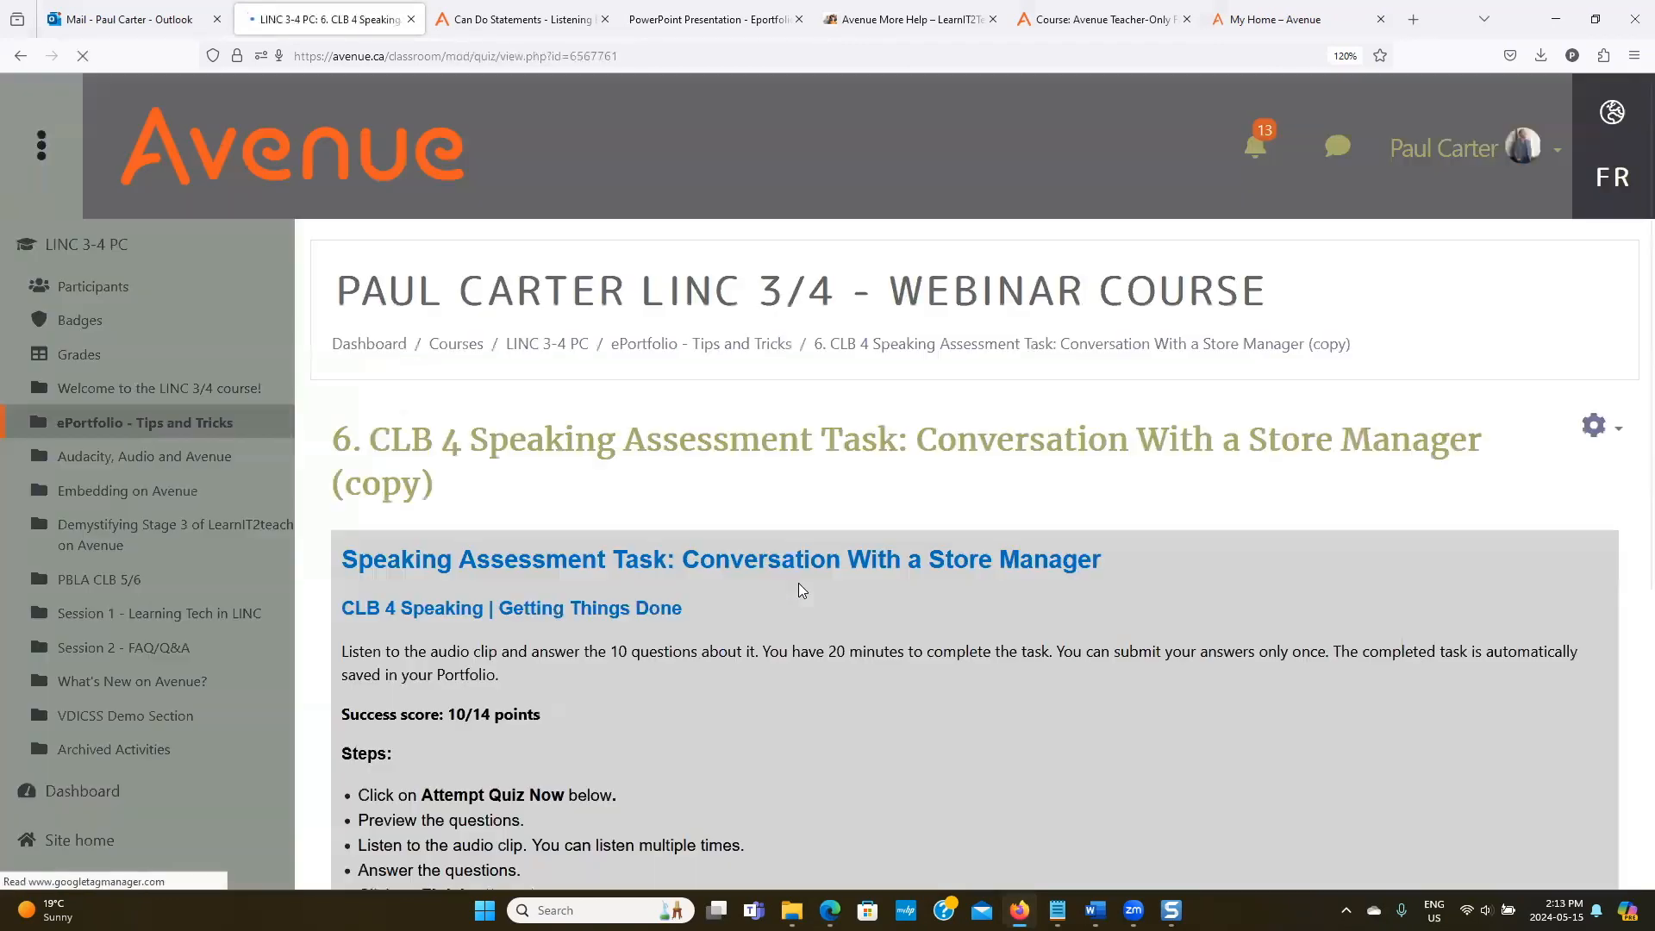
click(1587, 428)
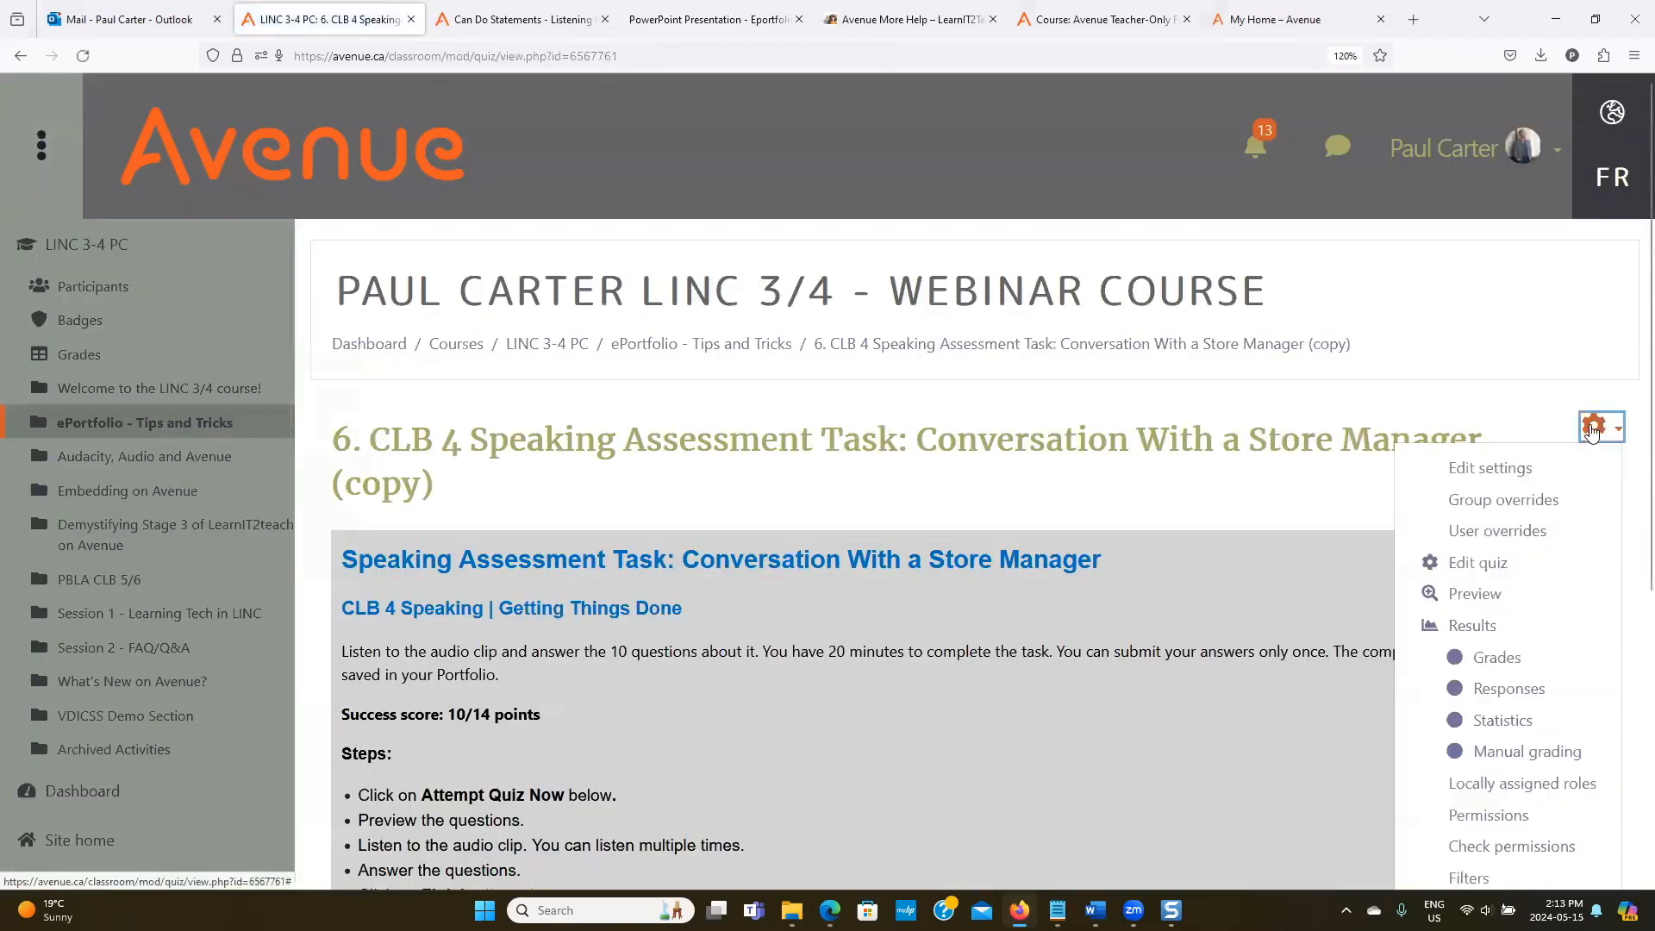
click(1490, 566)
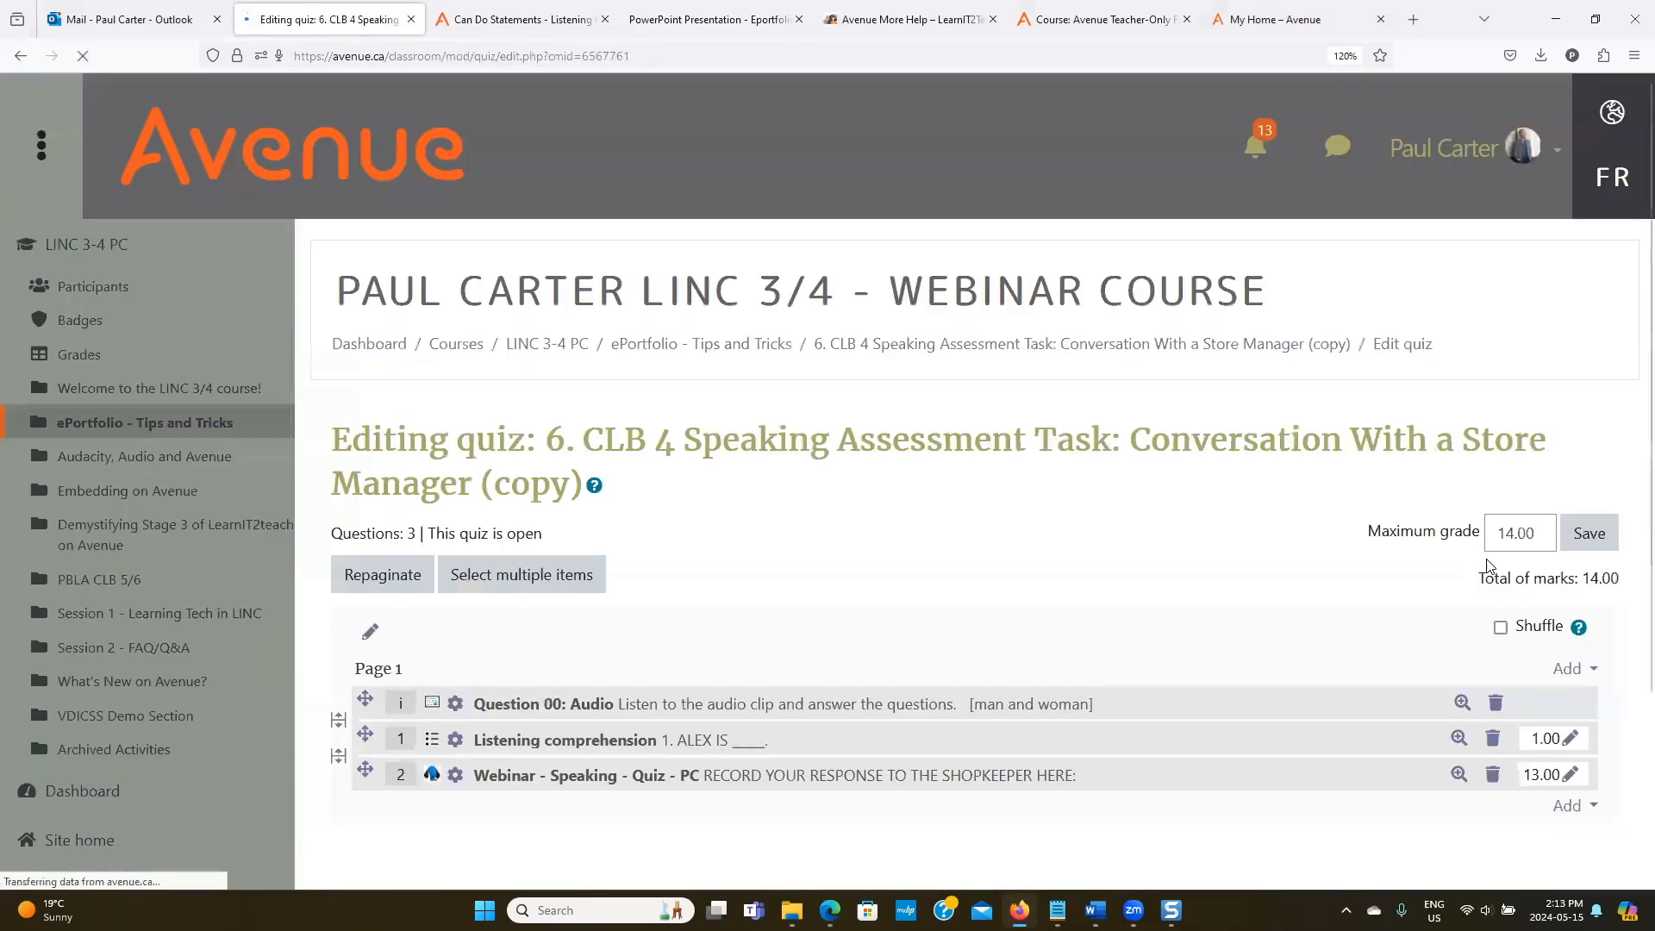
scroll(888, 630, down, 2)
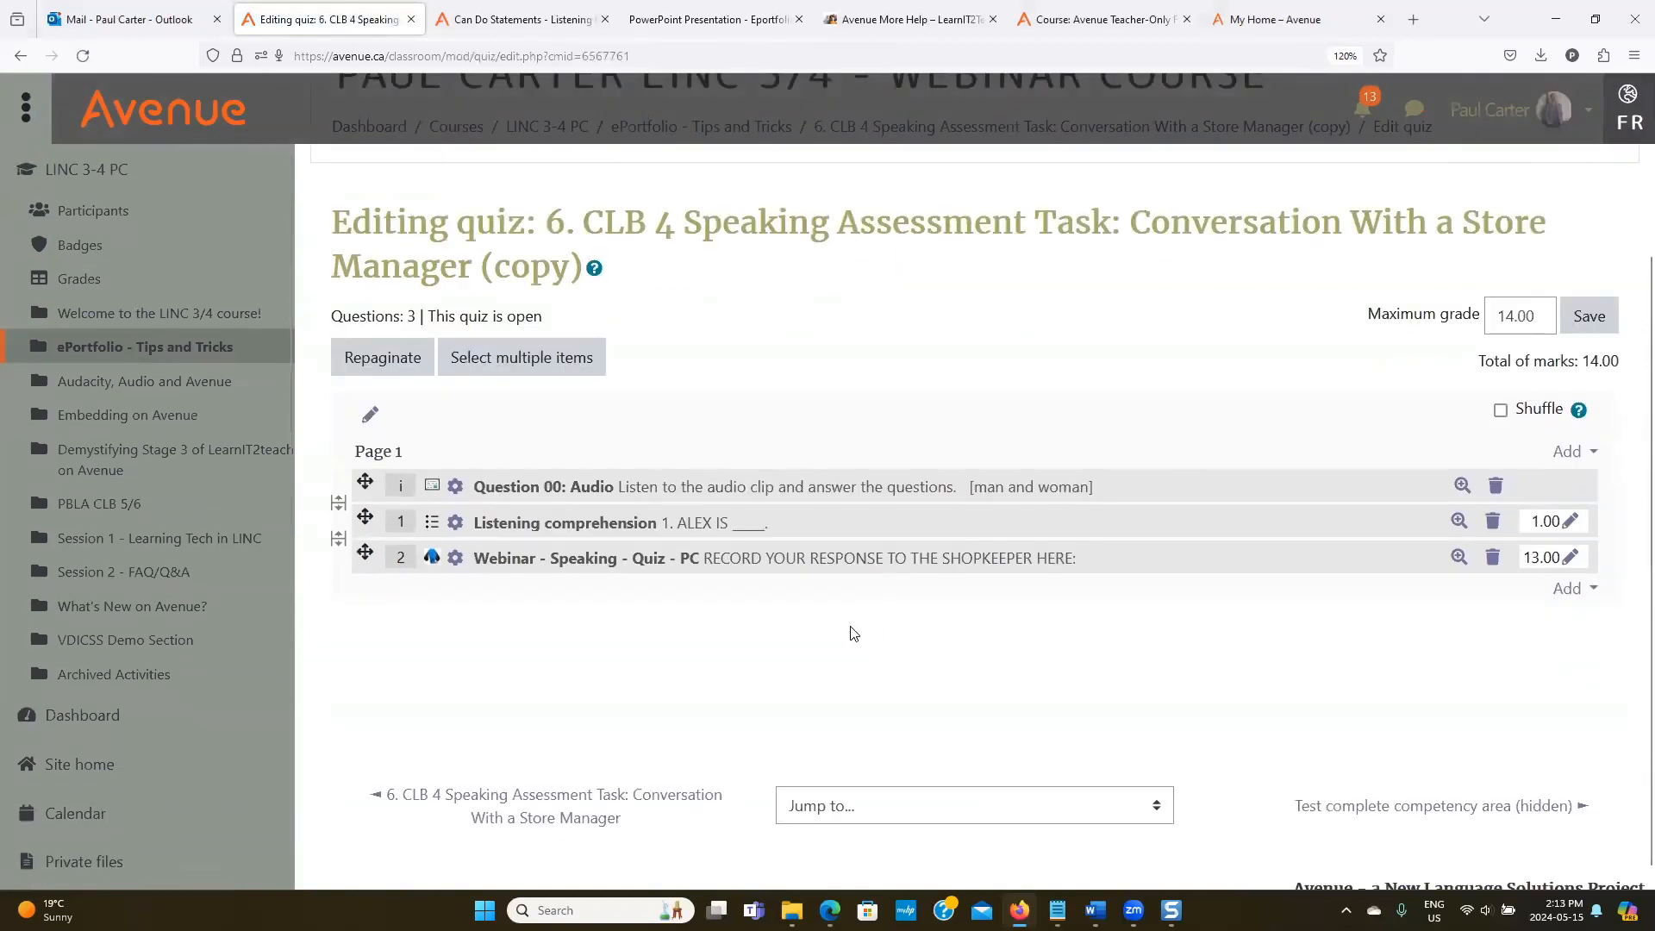
Try replacing Alex with Jane in the copied quiz's Listening comprehension question, and leave the question without saving.
click(457, 532)
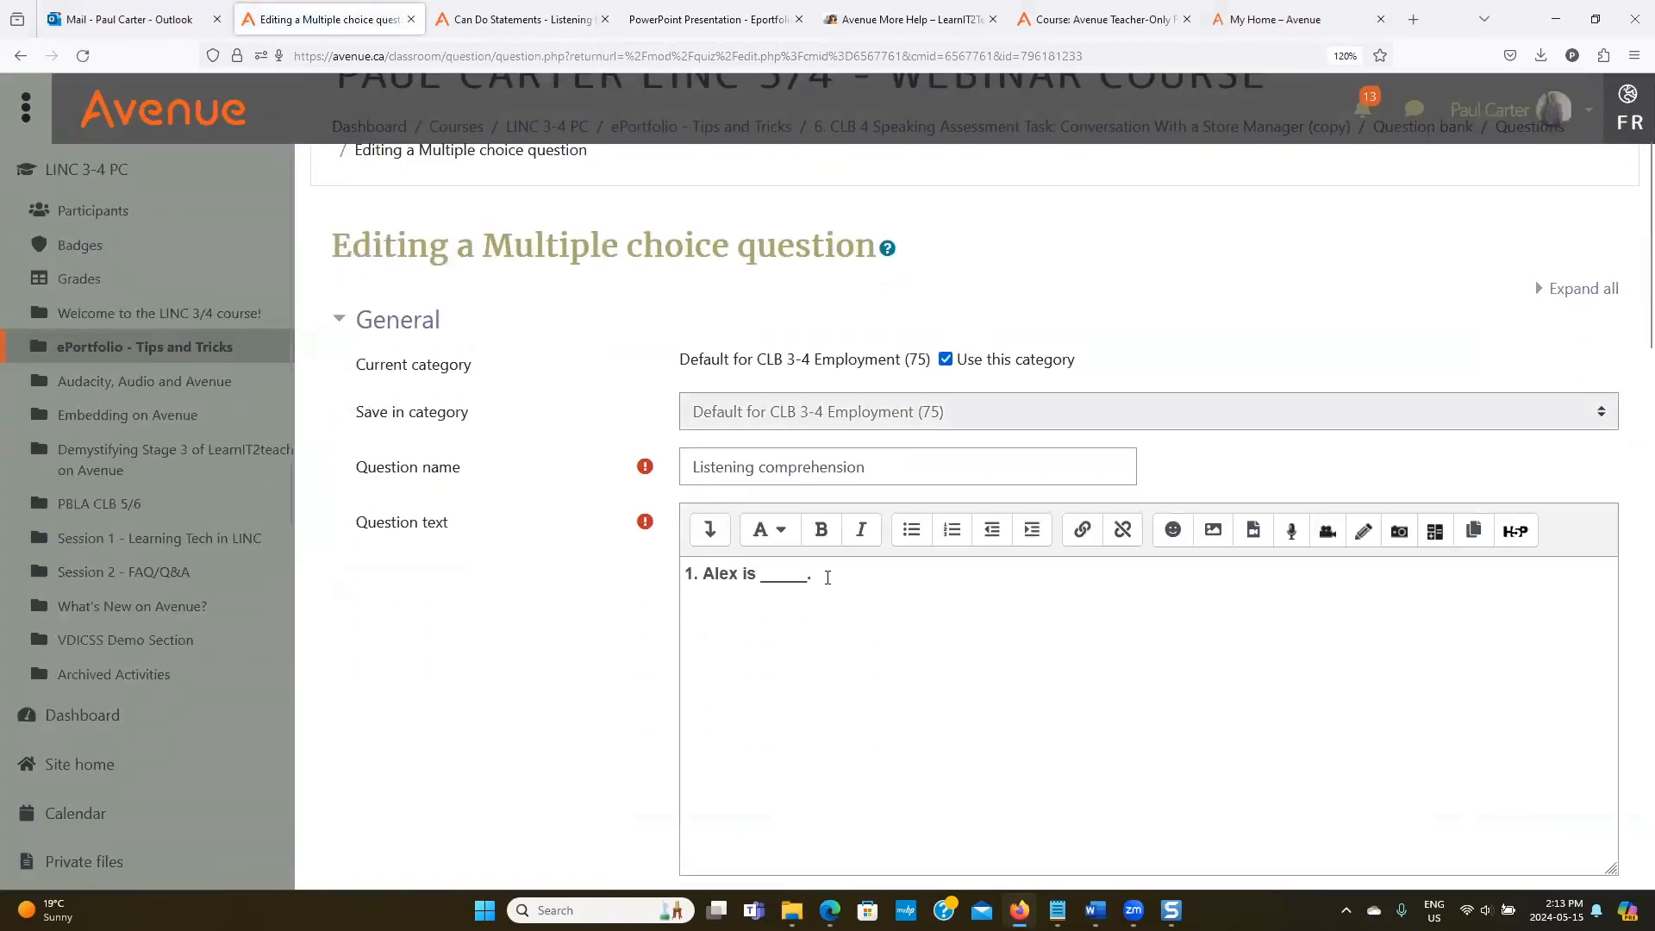
double_click(733, 573)
text(Jane)
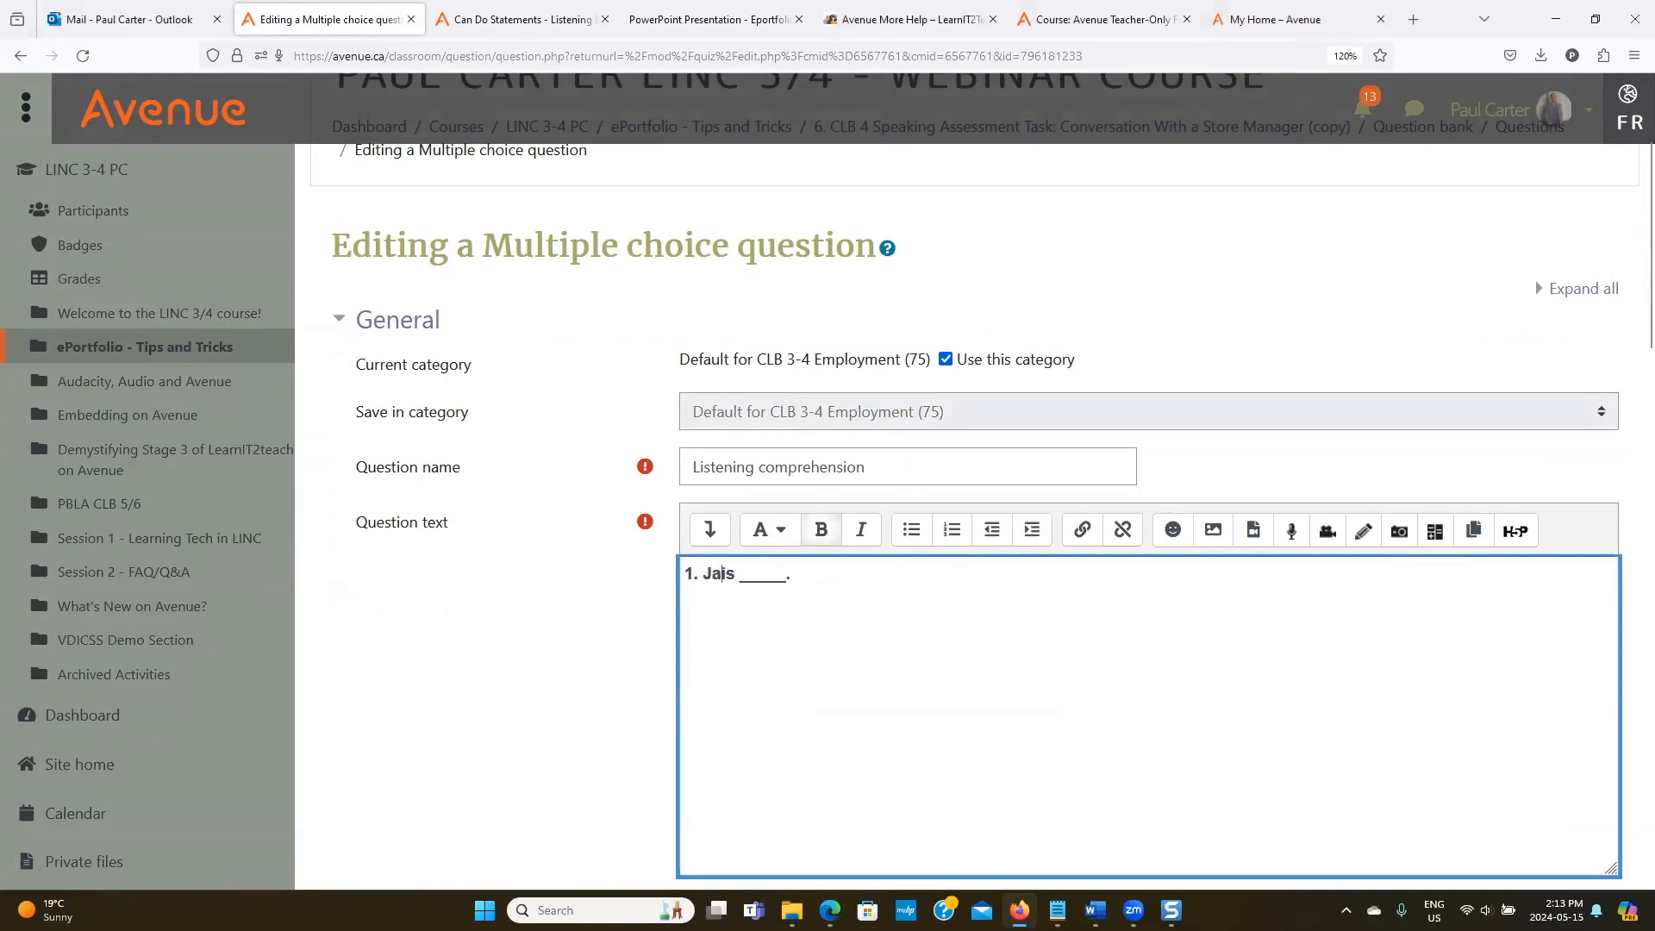
text( b)
key(BackSpace)
scroll(721, 683, down, 7)
scroll(807, 747, down, 15)
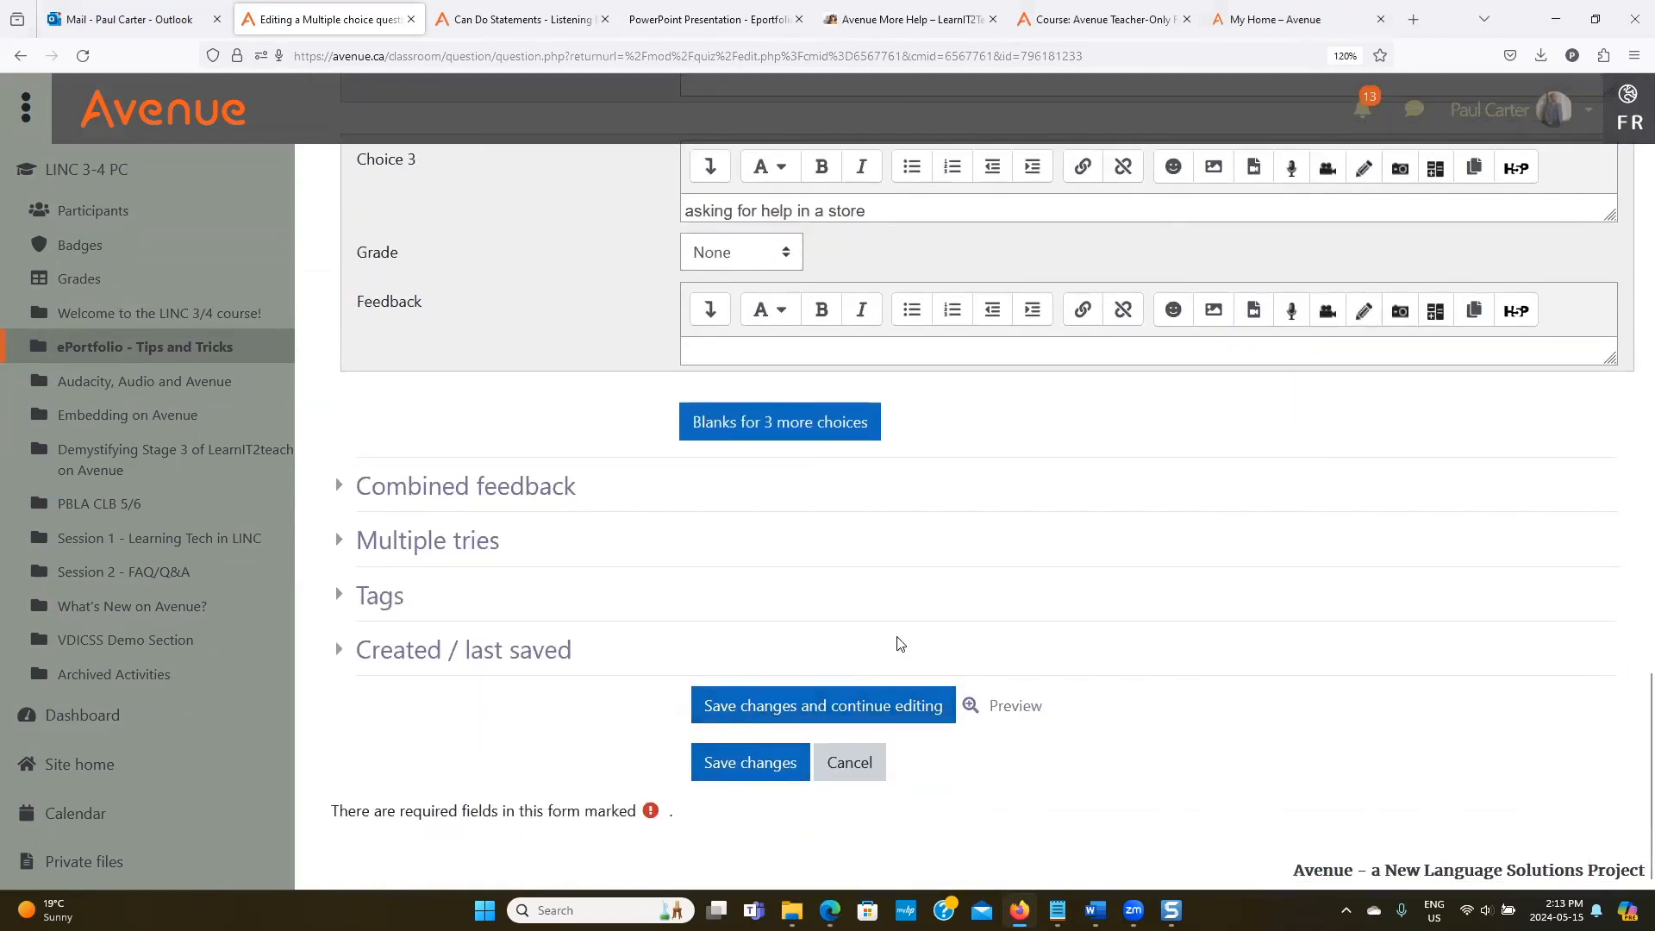
scroll(898, 644, up, 4)
scroll(898, 644, up, 5)
scroll(898, 638, up, 7)
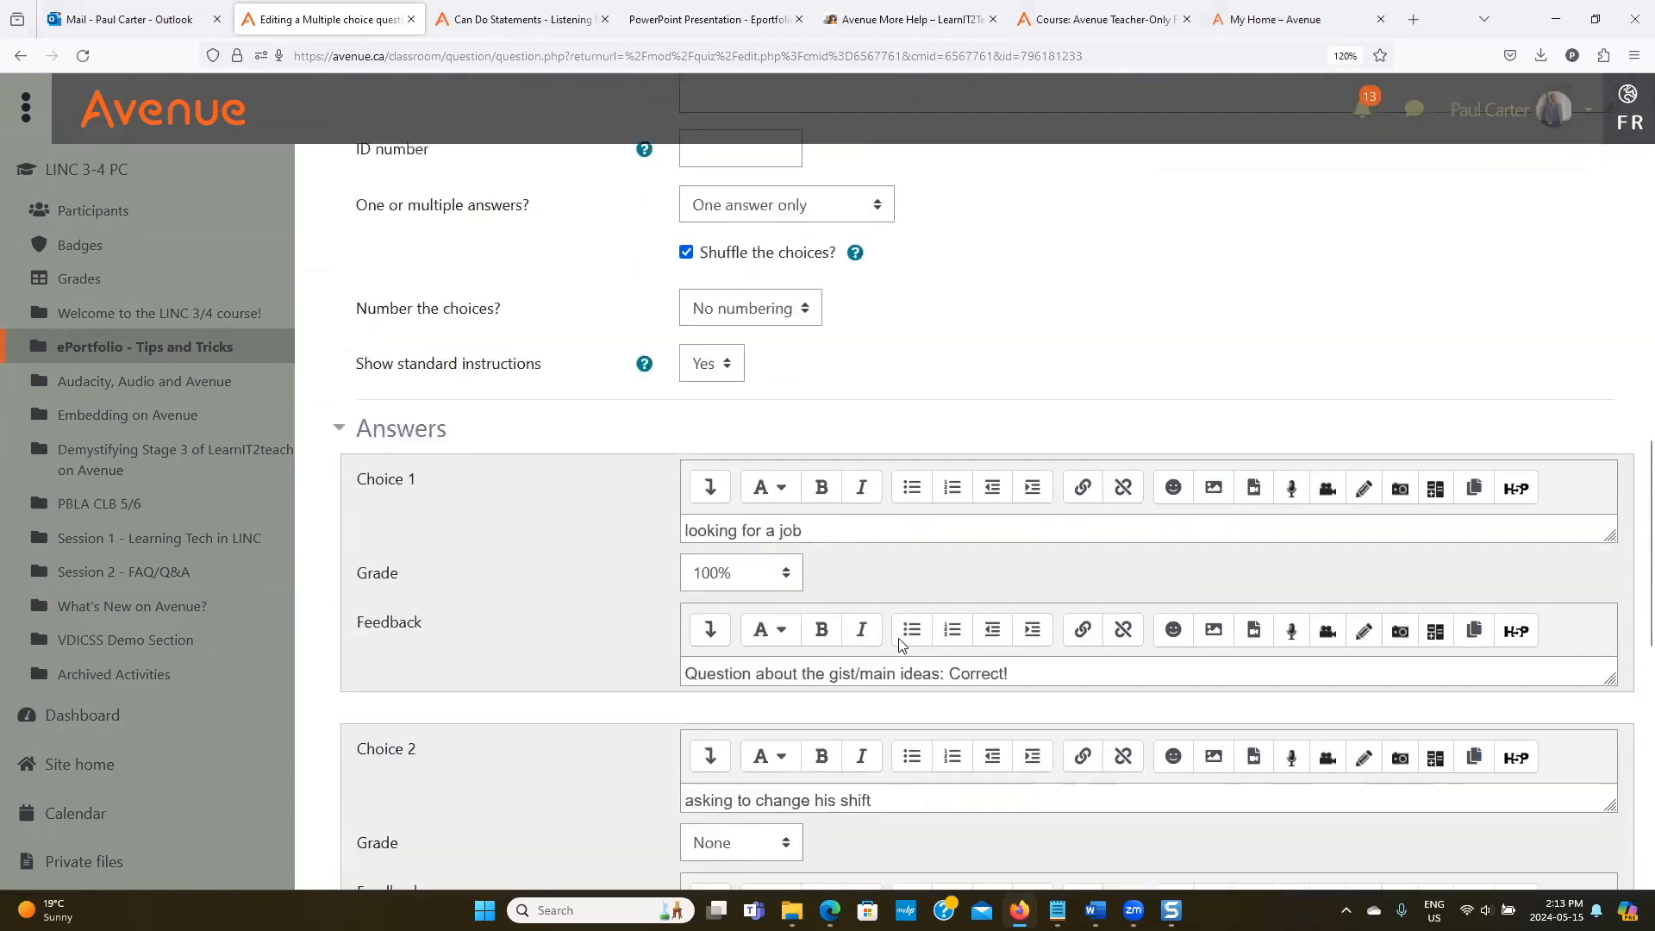
scroll(900, 638, up, 10)
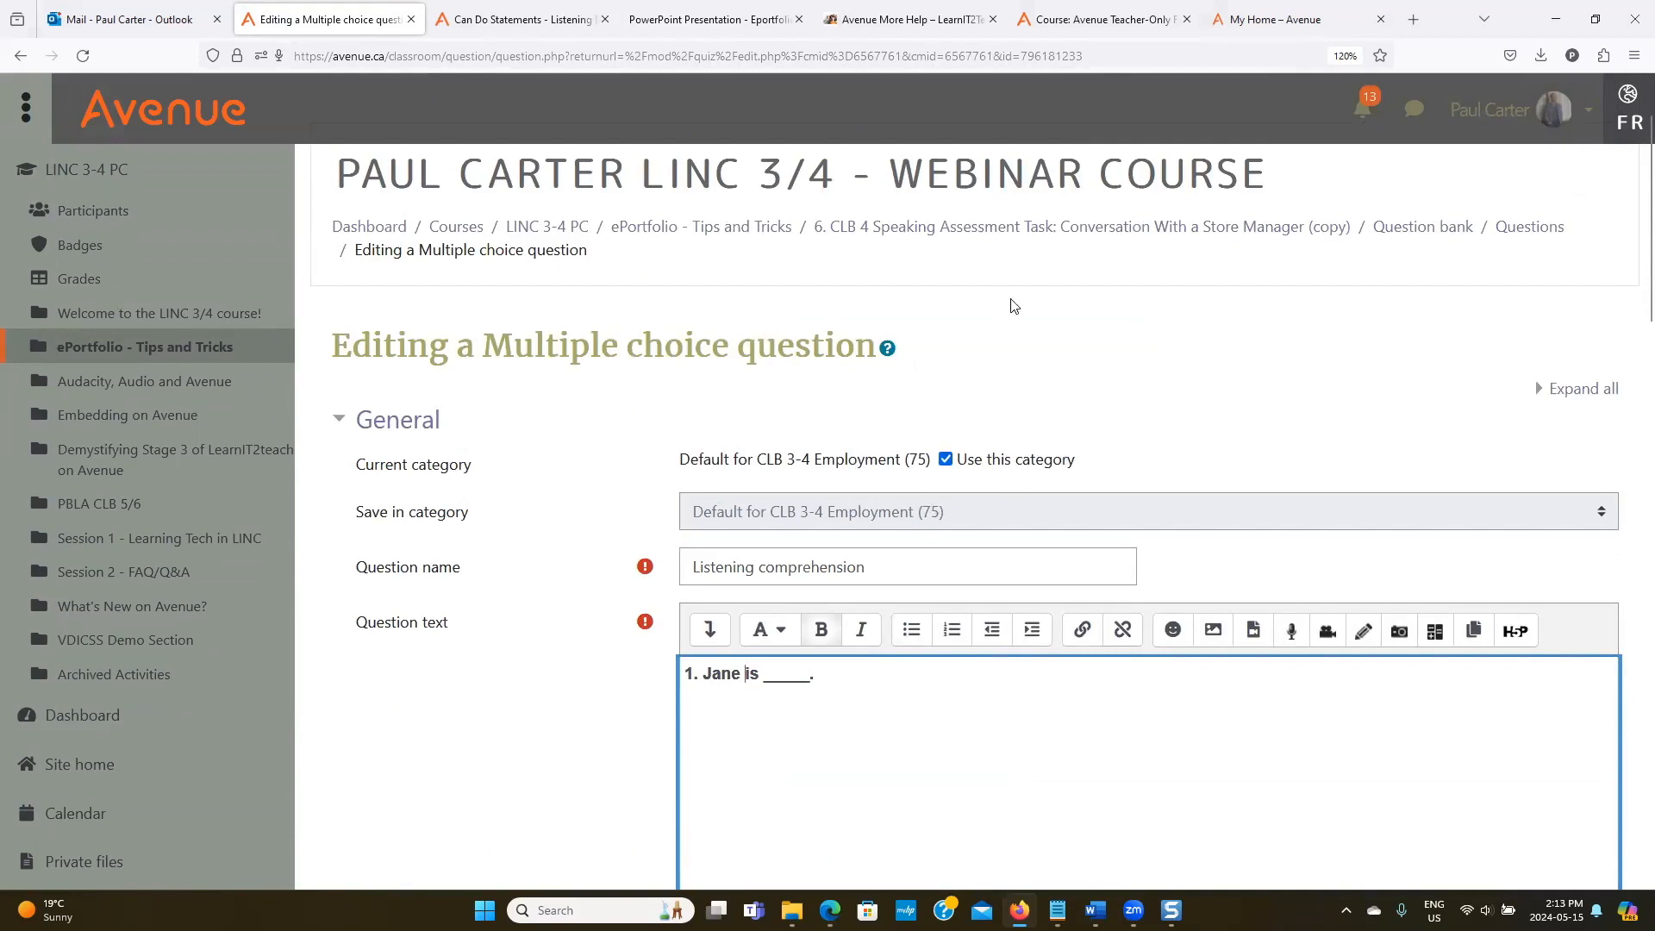
click(1269, 236)
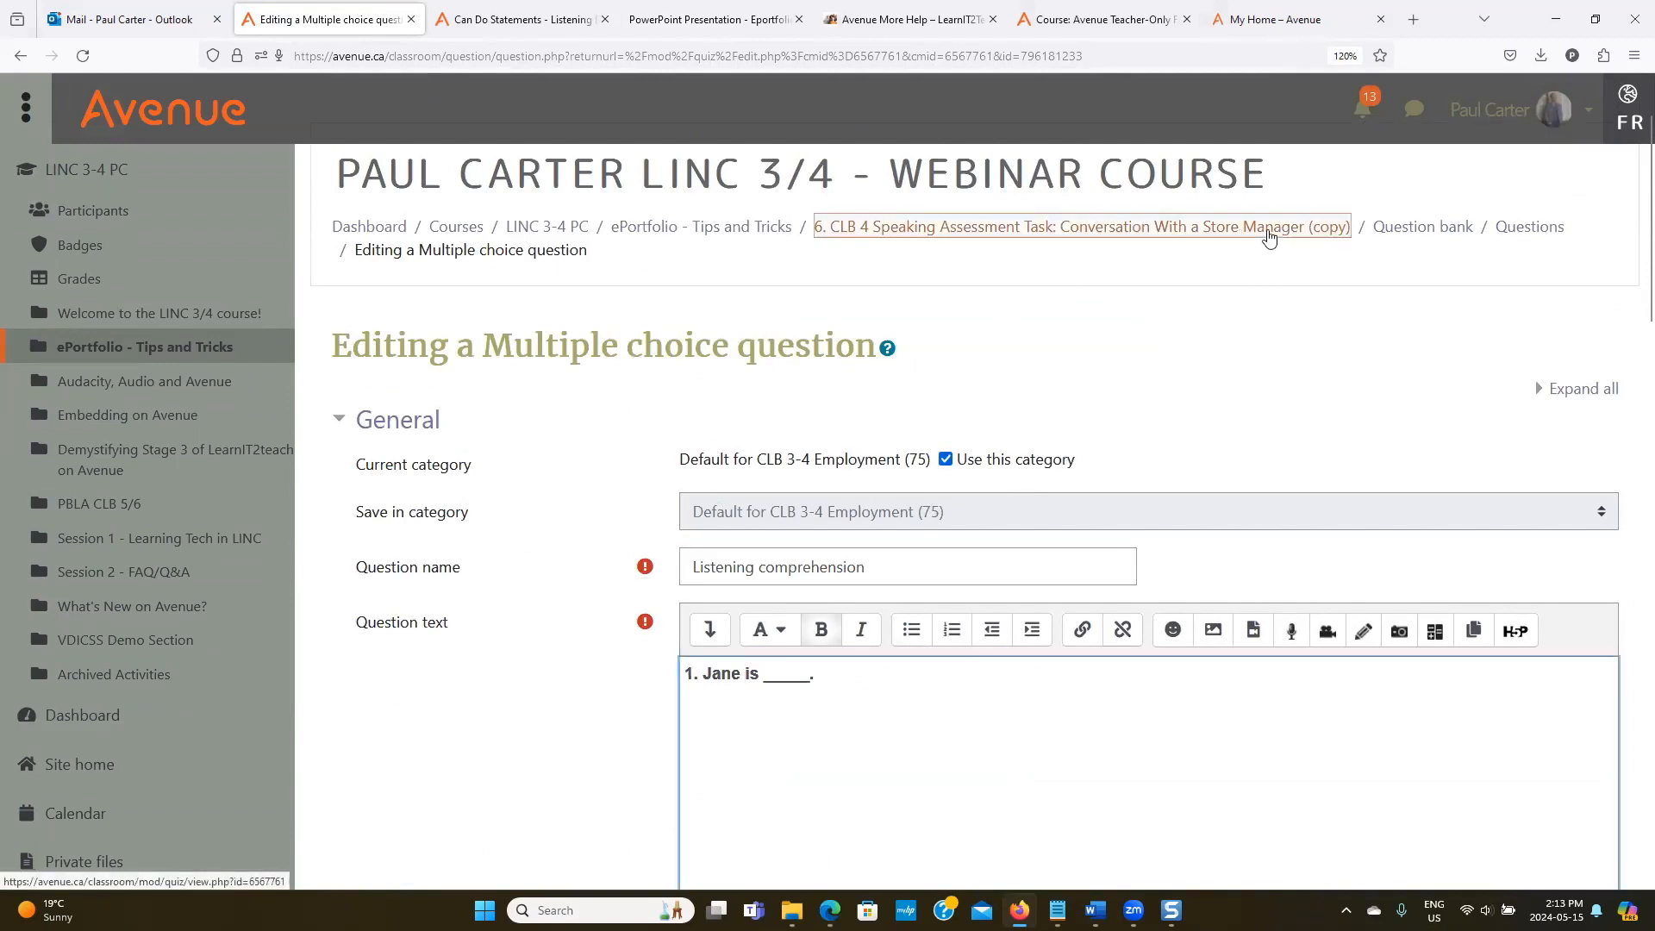
click(864, 517)
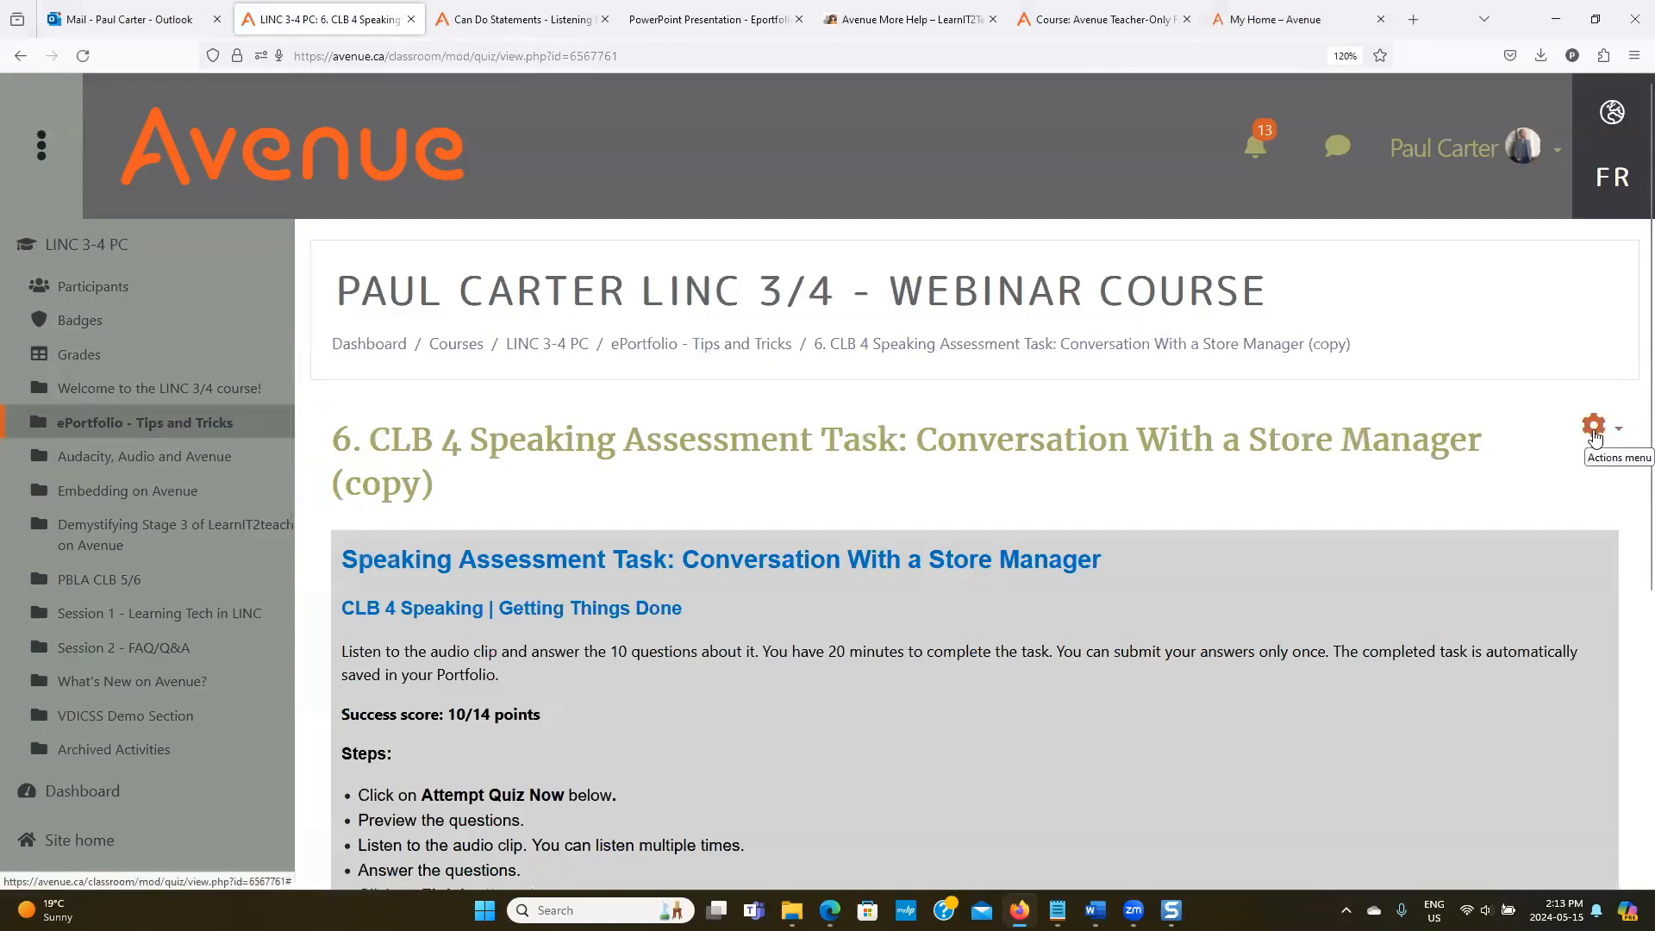
Copy the question text "1. Alex is _____." from the Listening comprehension question and return to the quiz's question list without saving.
click(1594, 427)
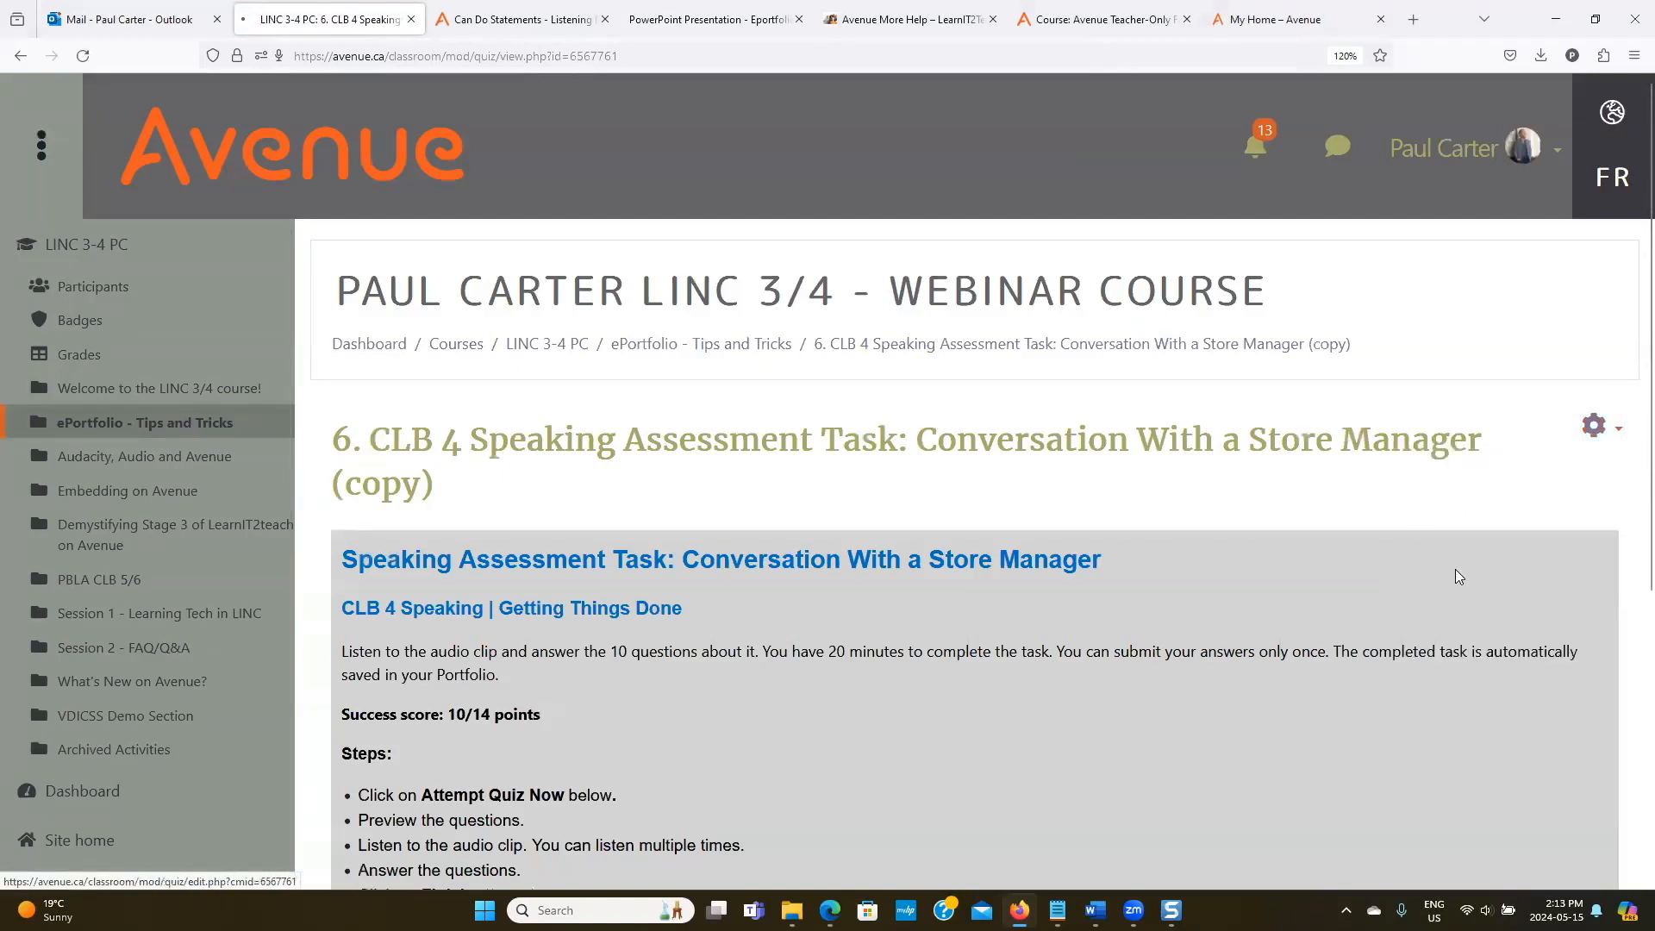
click(1456, 567)
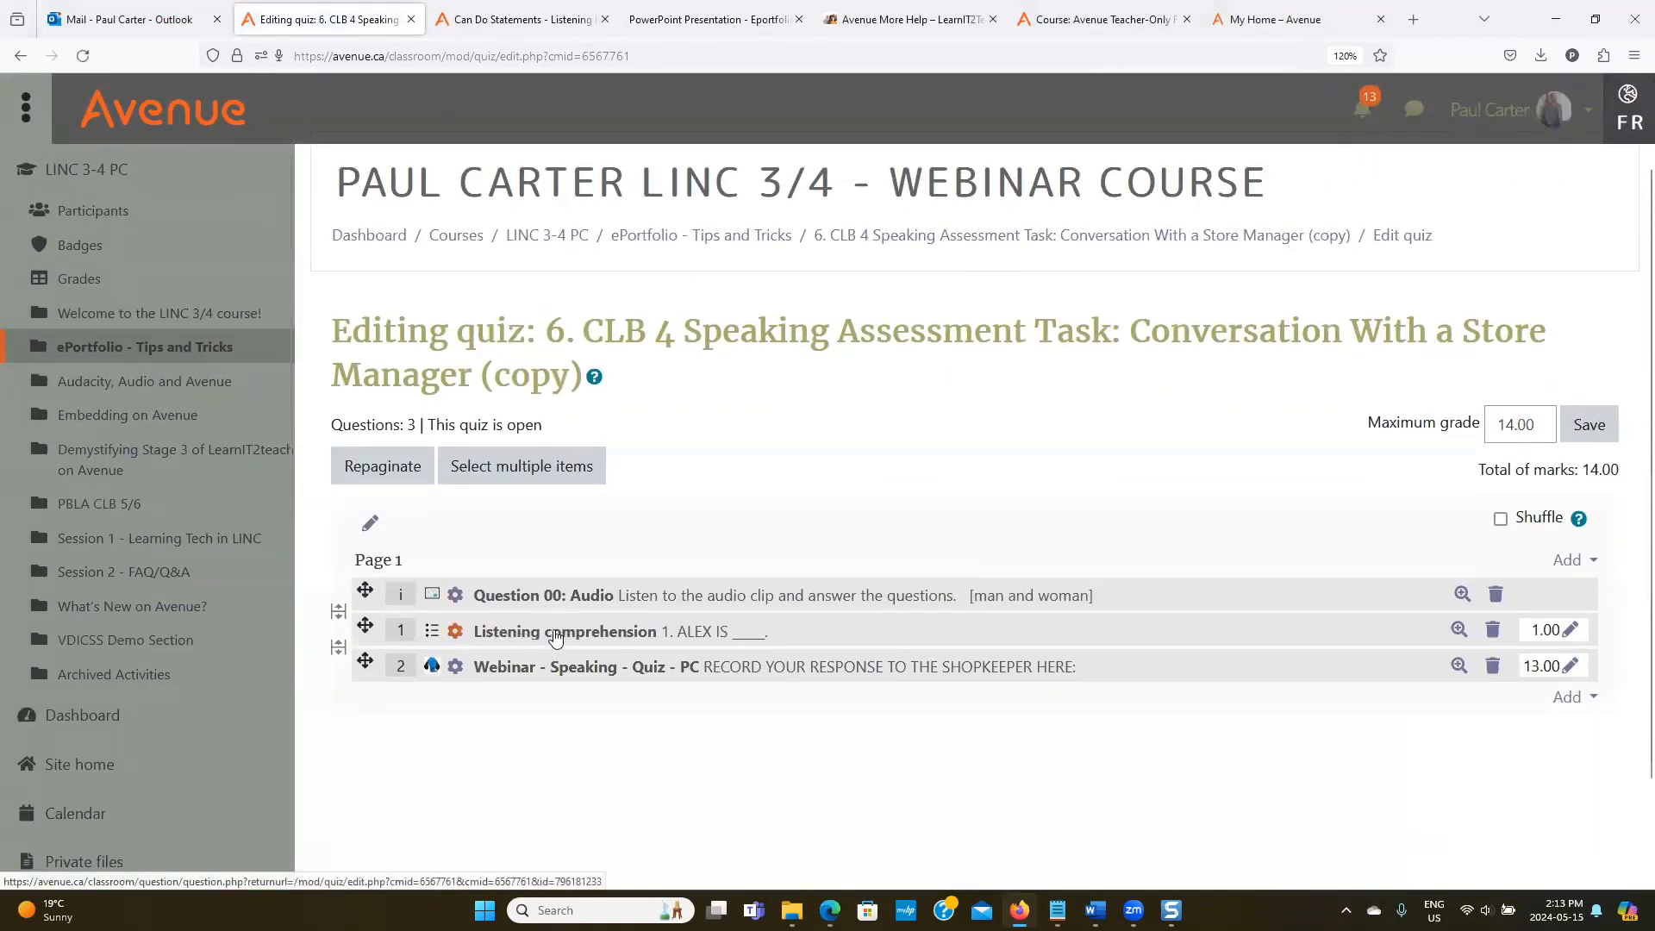
click(488, 640)
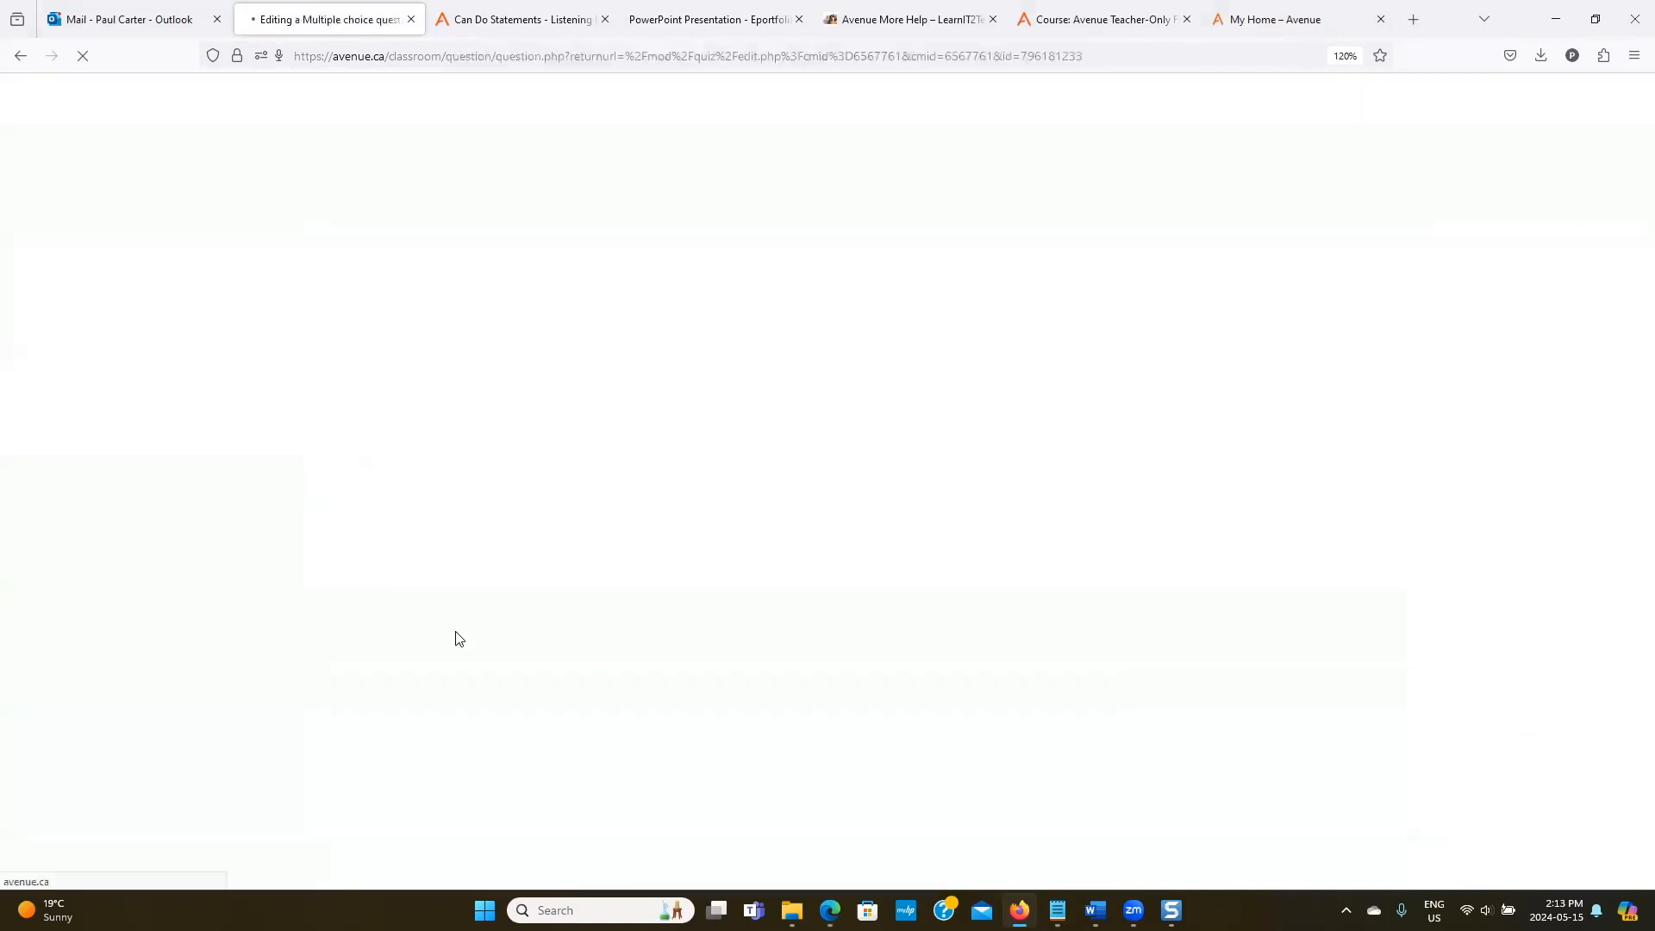
scroll(979, 554, down, 3)
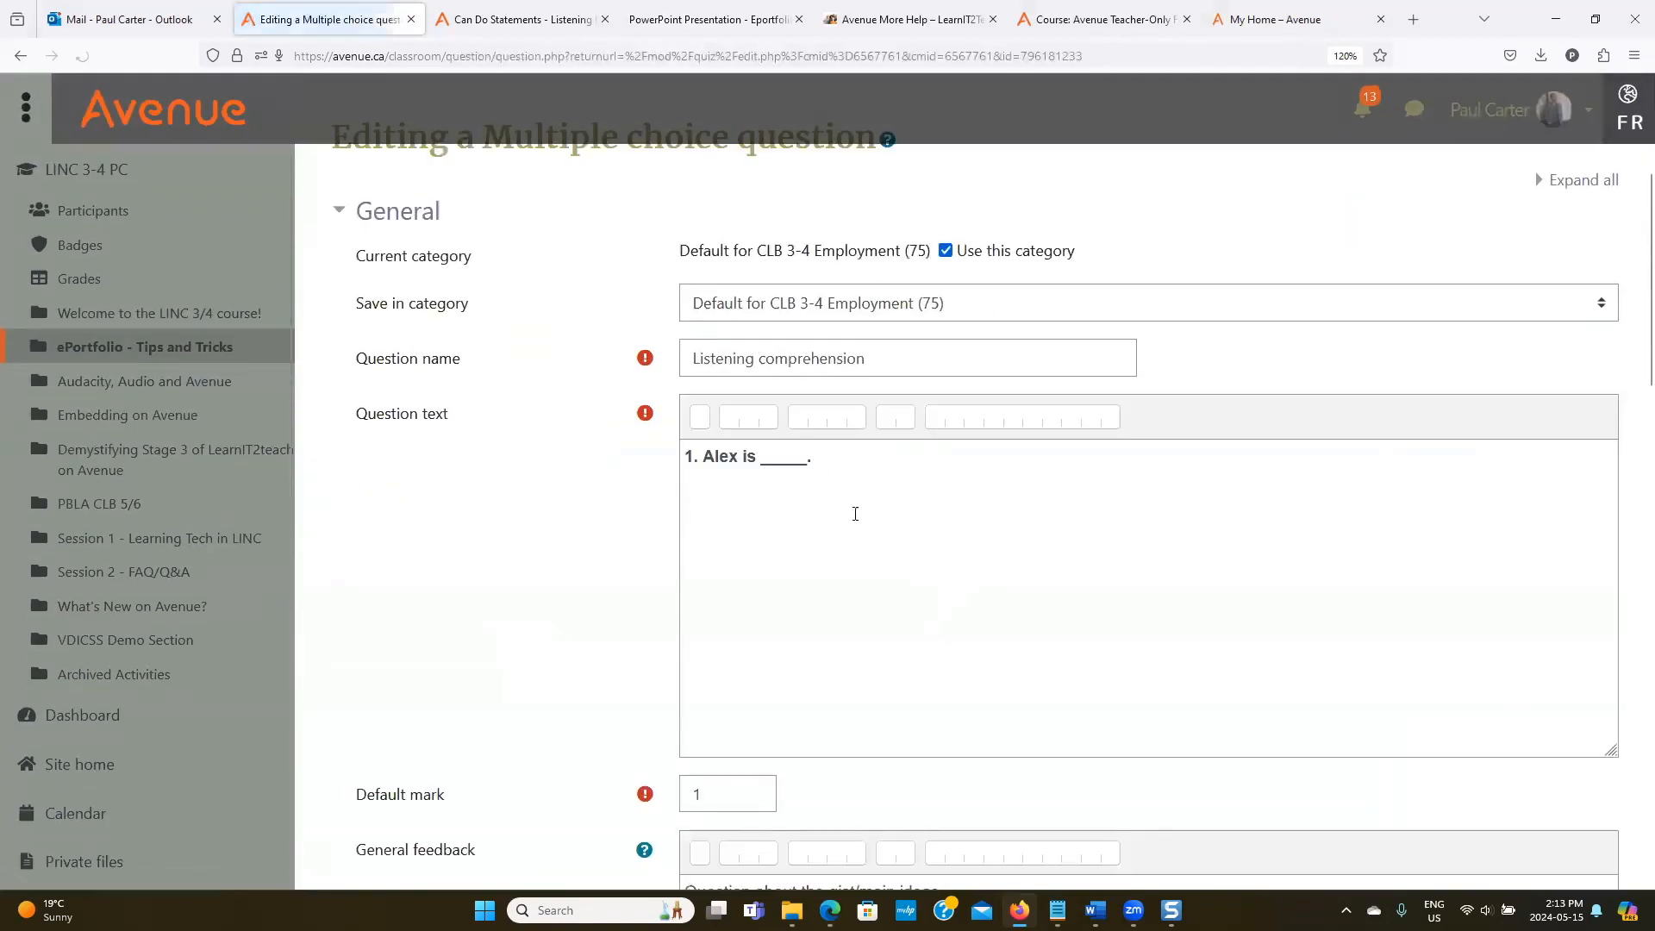
drag(835, 465, 690, 466)
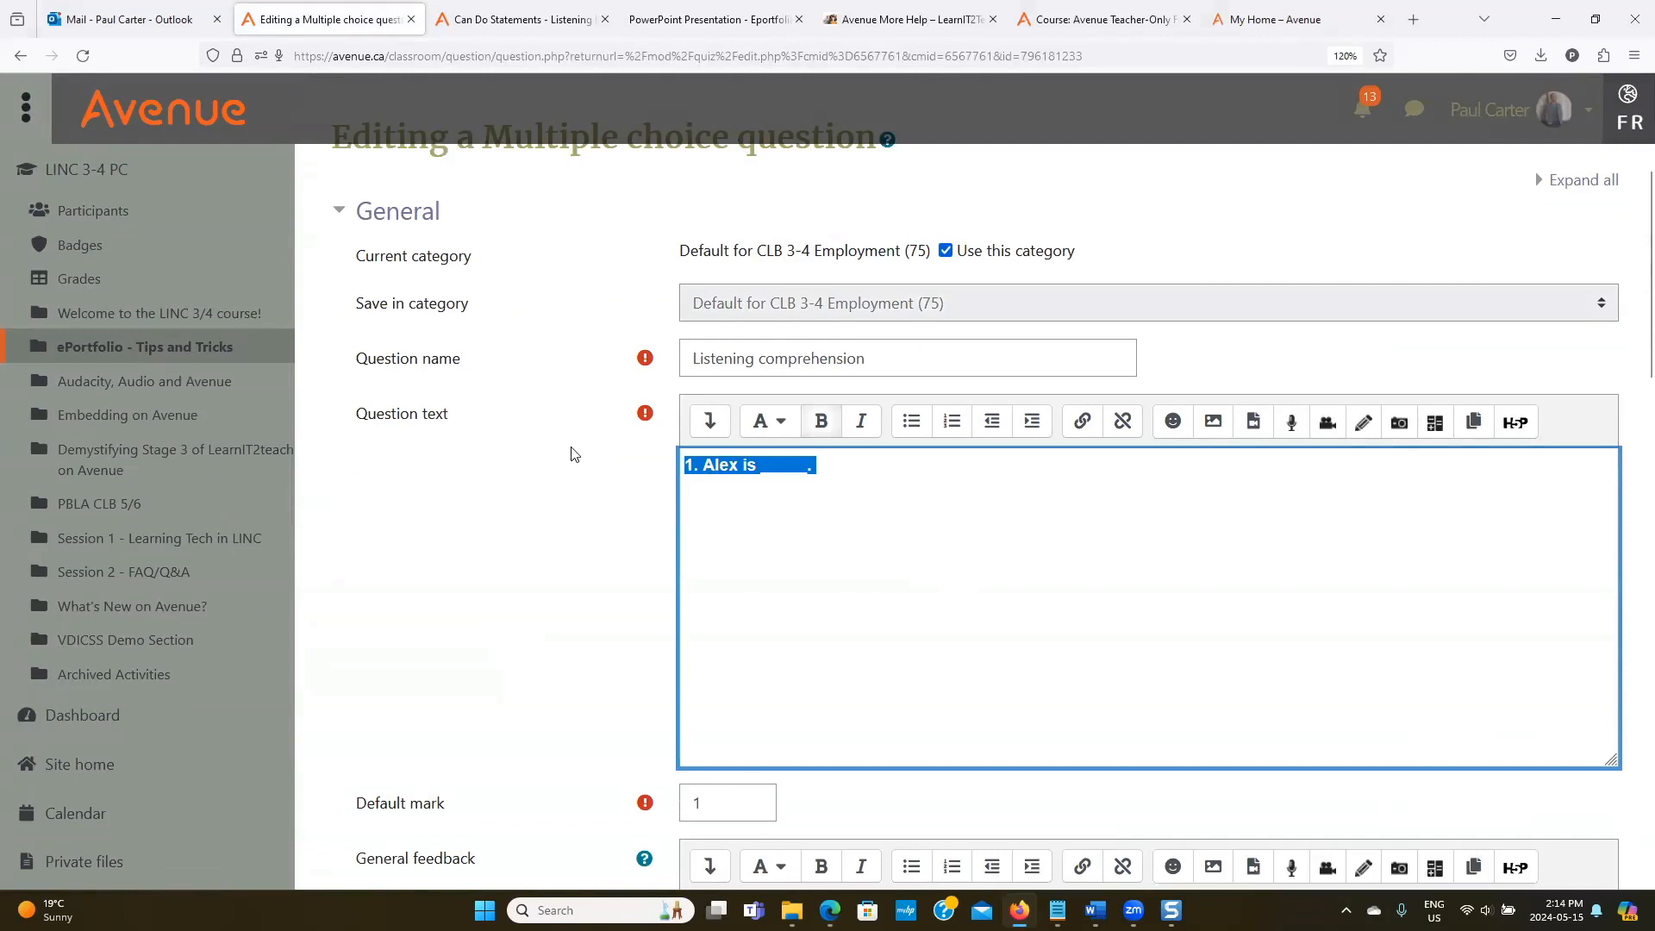
scroll(572, 455, up, 2)
click(1404, 235)
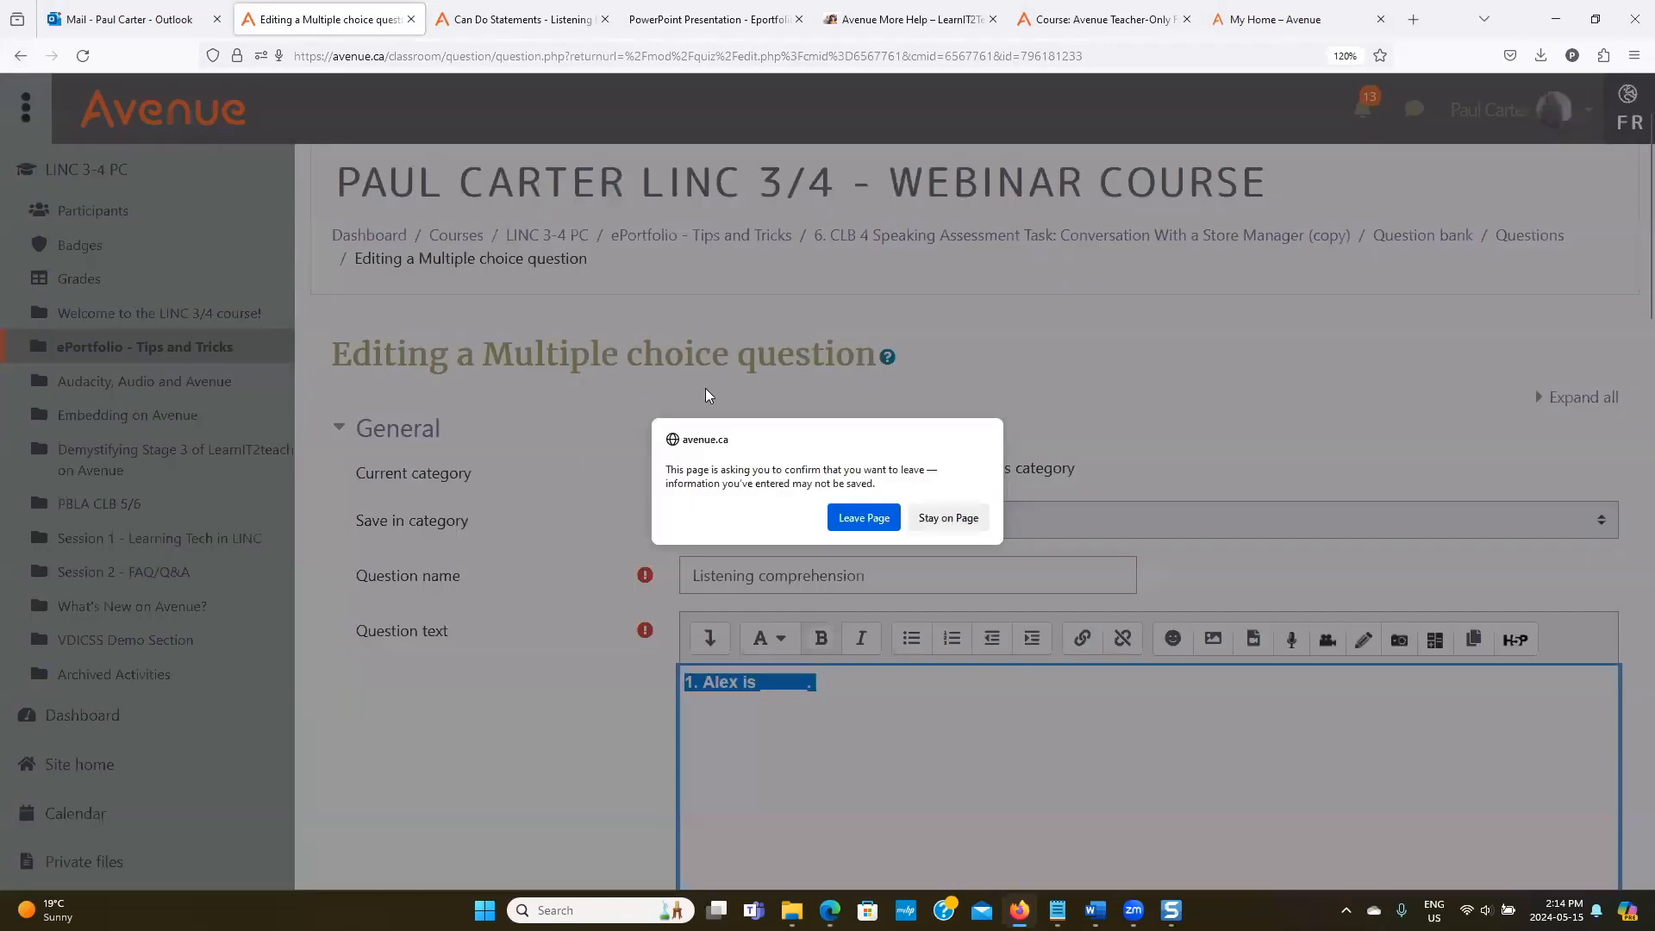
click(864, 517)
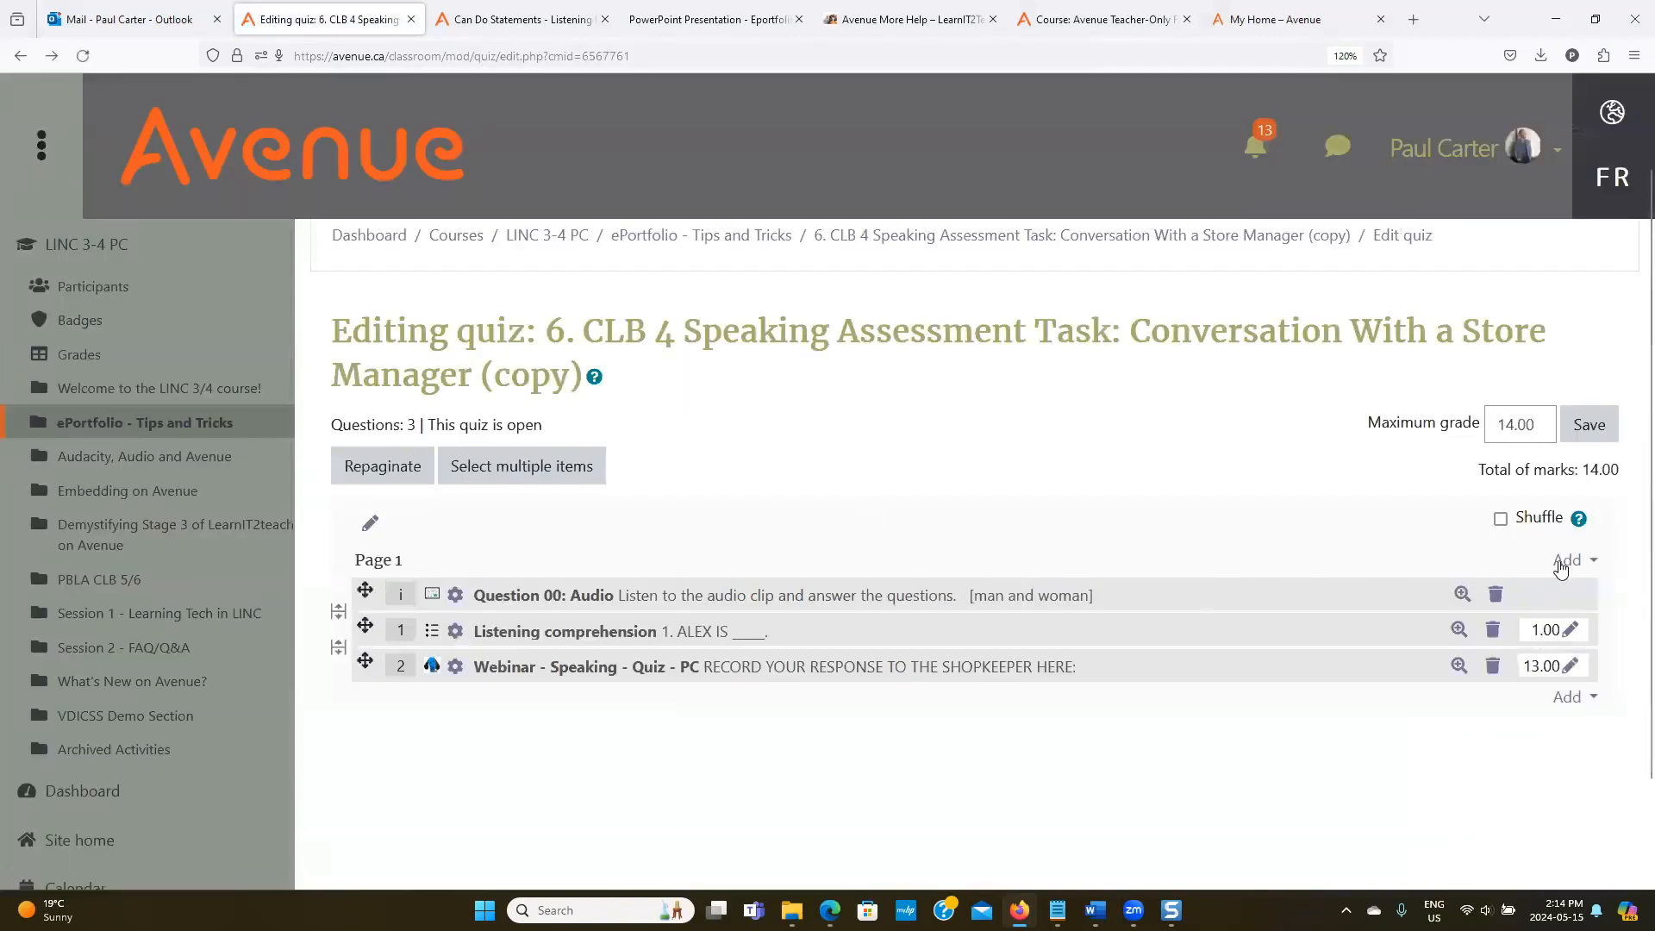
Add a new multiple choice question to the duplicated quiz and name it sample12.
click(1566, 560)
click(1500, 599)
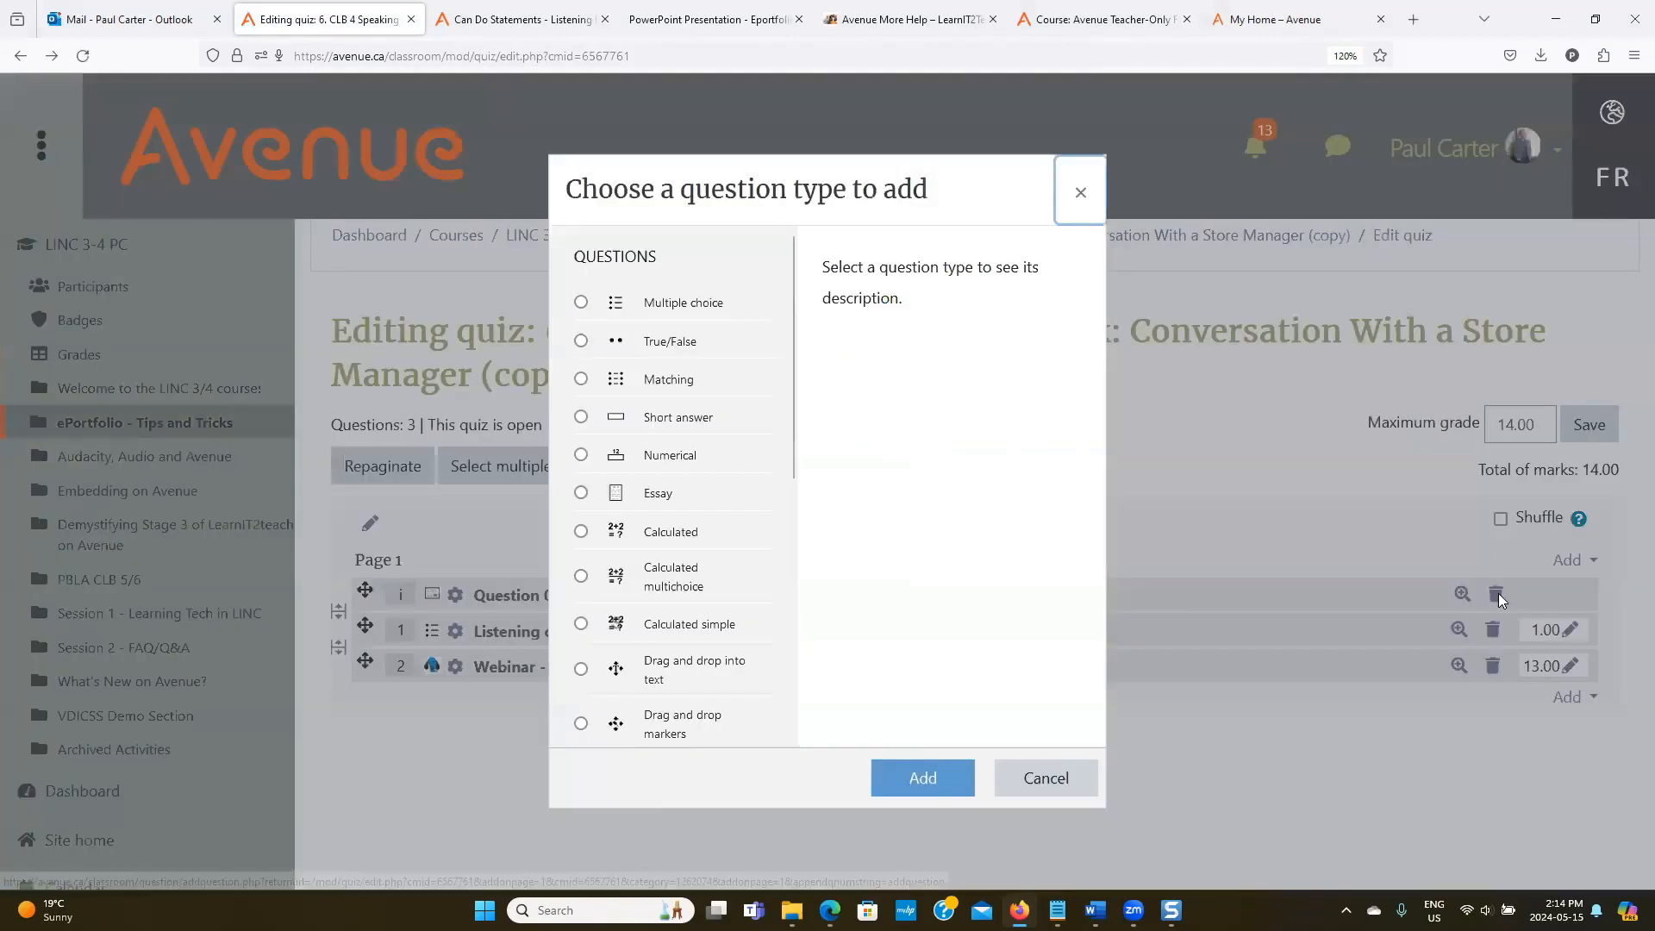
click(581, 302)
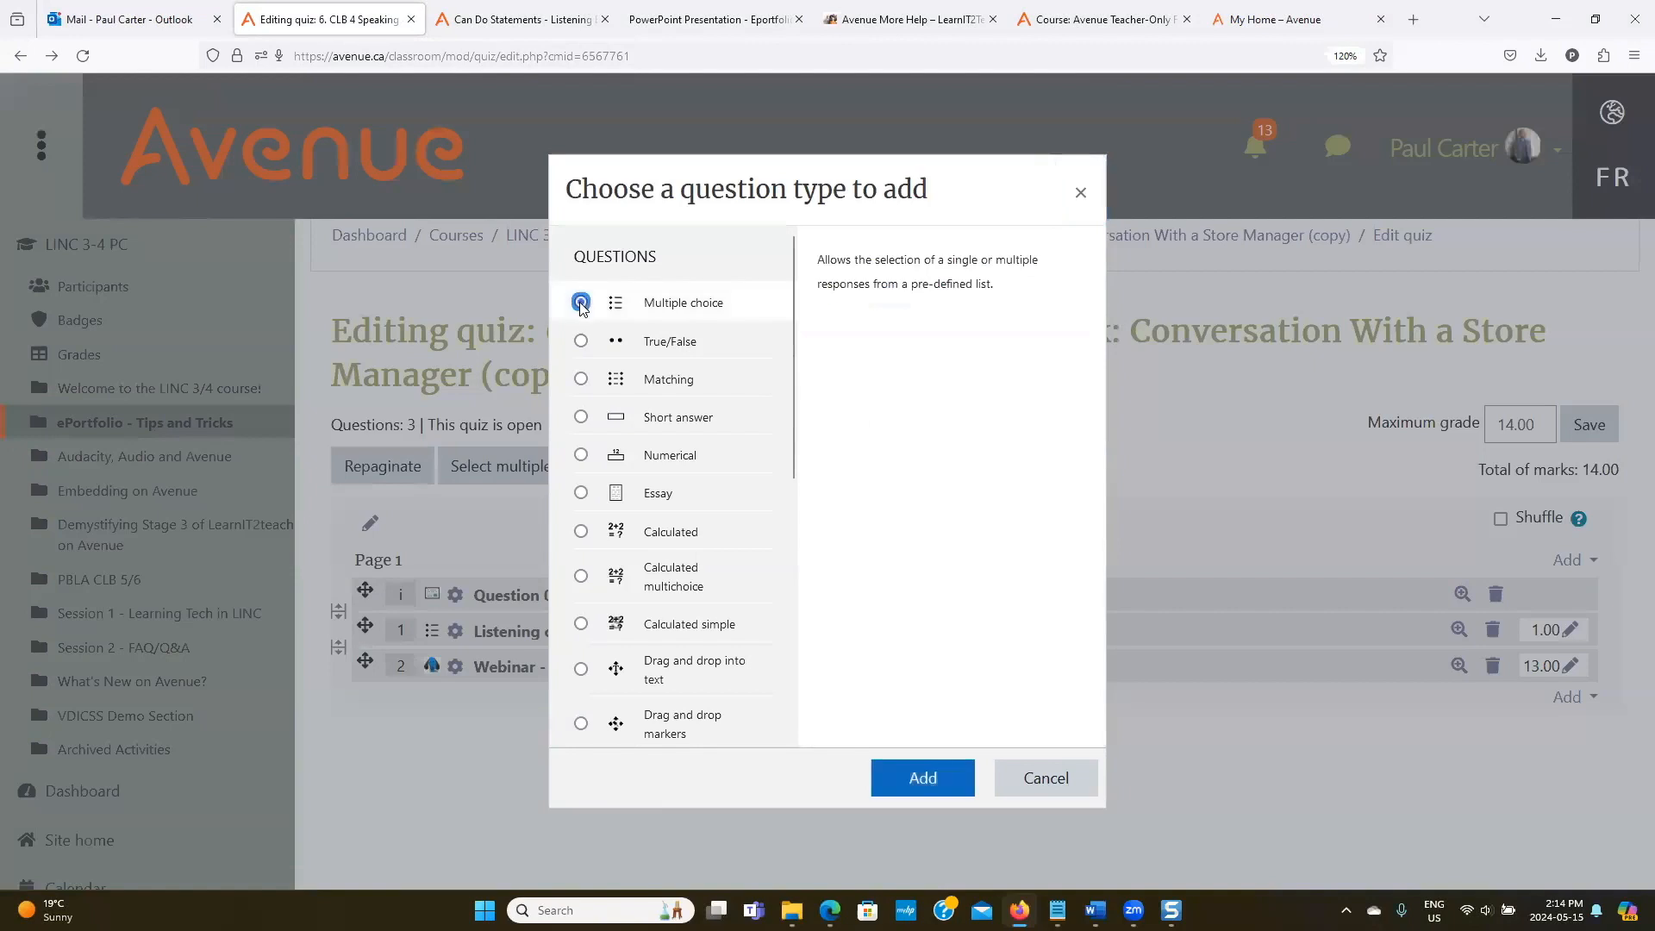
click(919, 772)
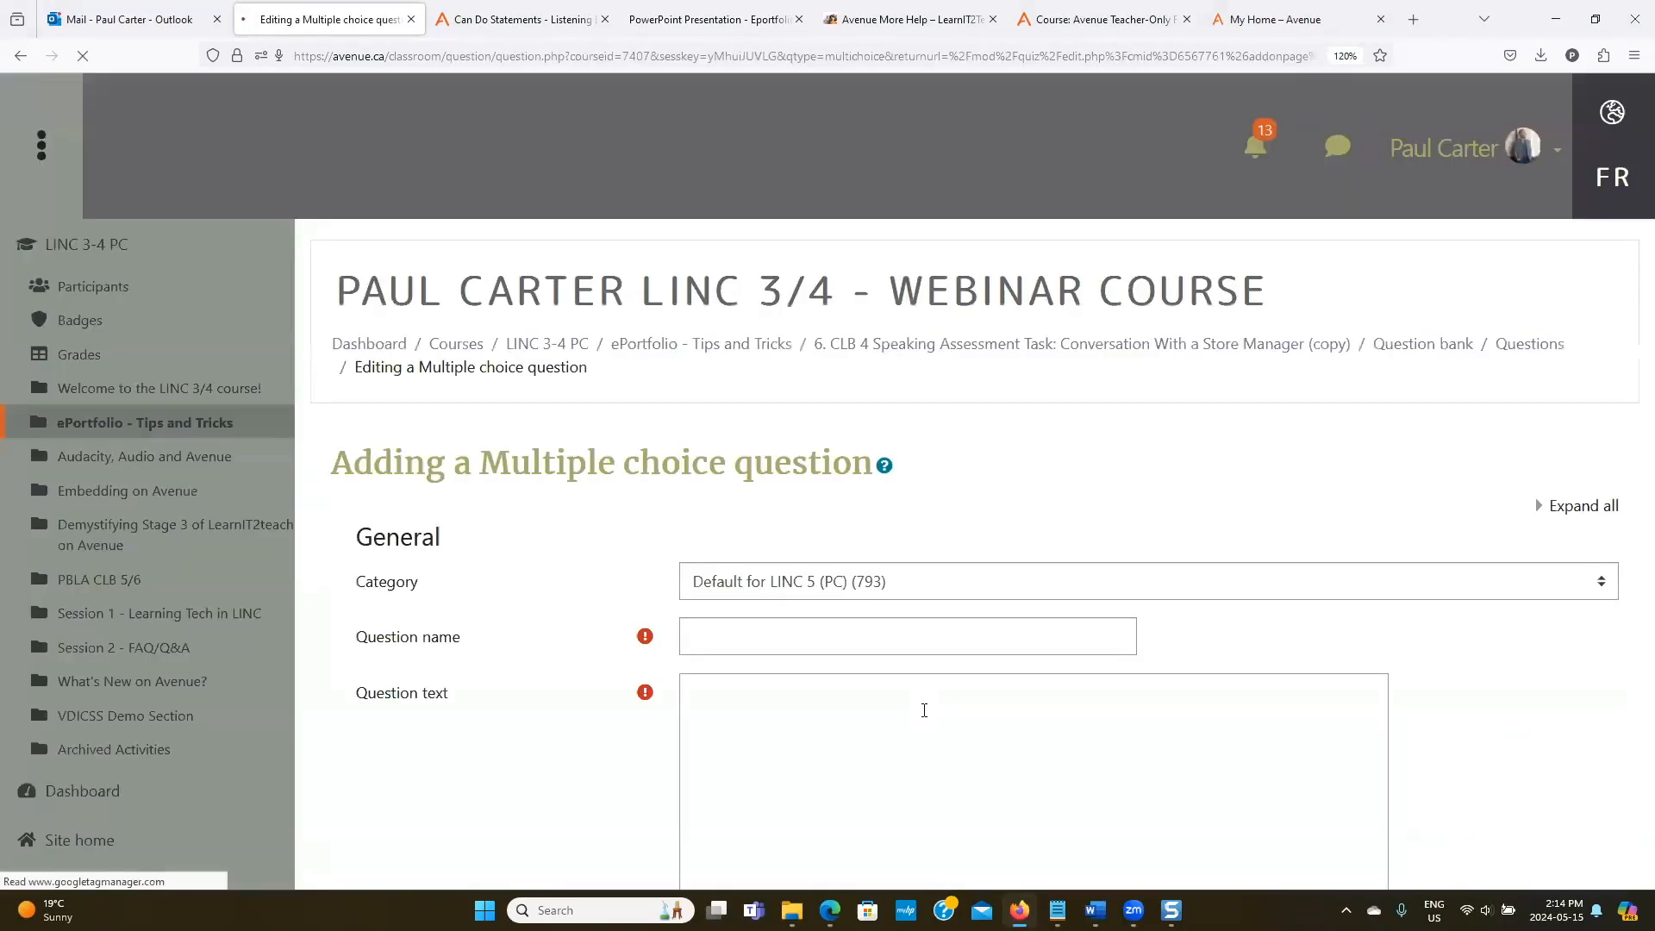
click(809, 645)
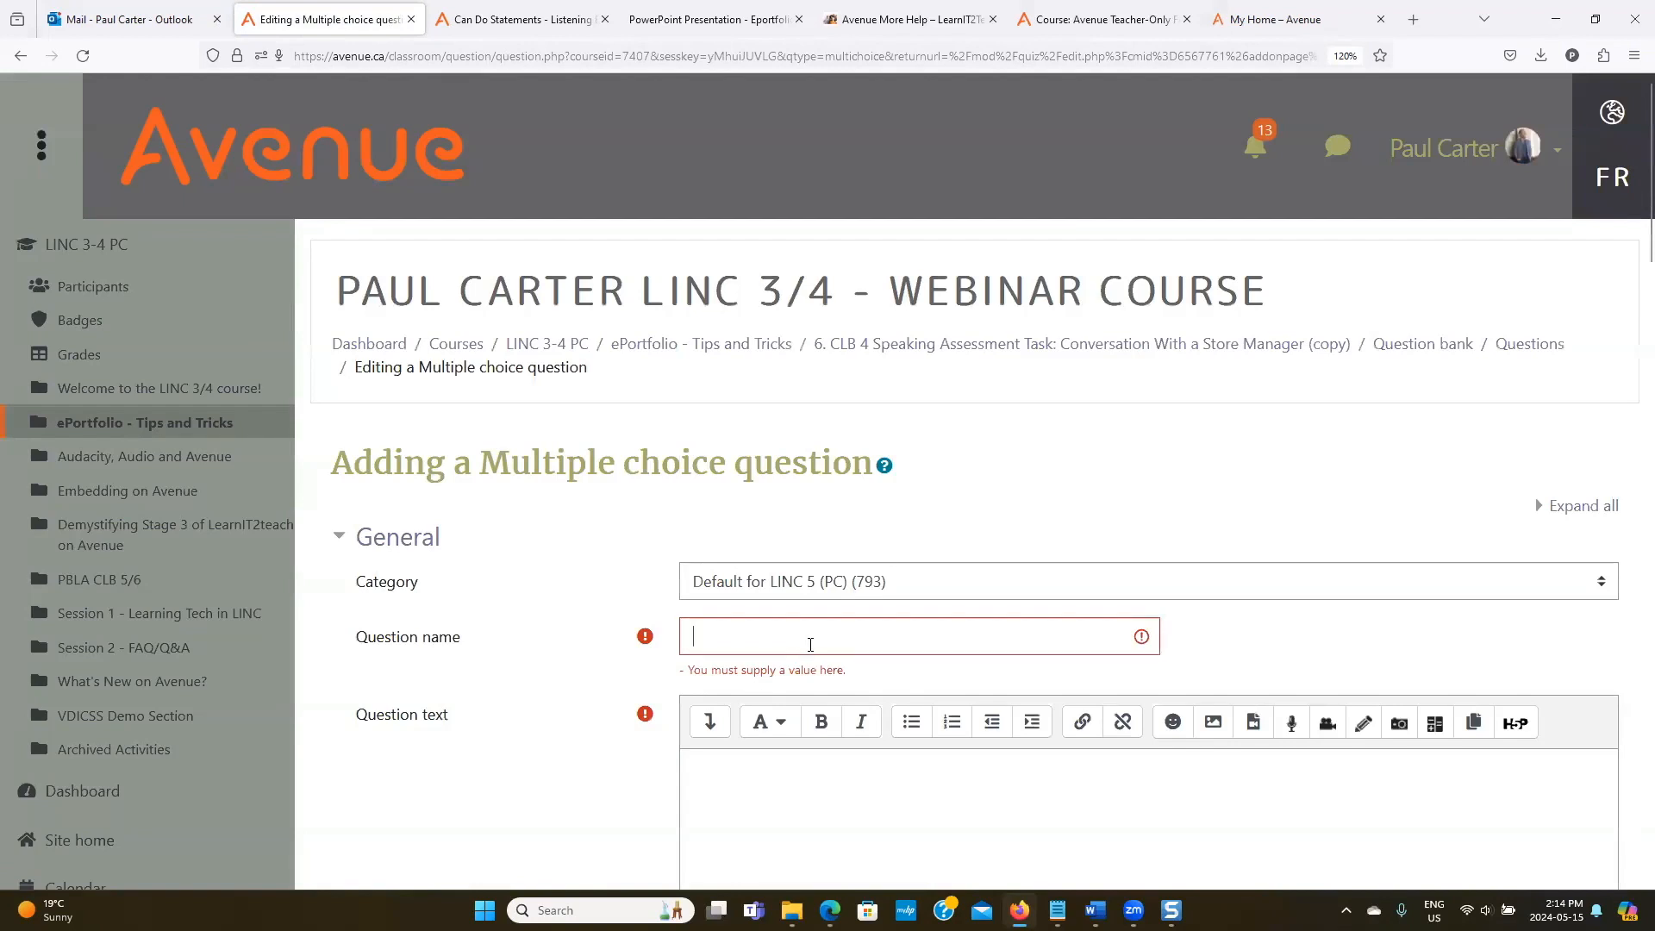
text(sample)
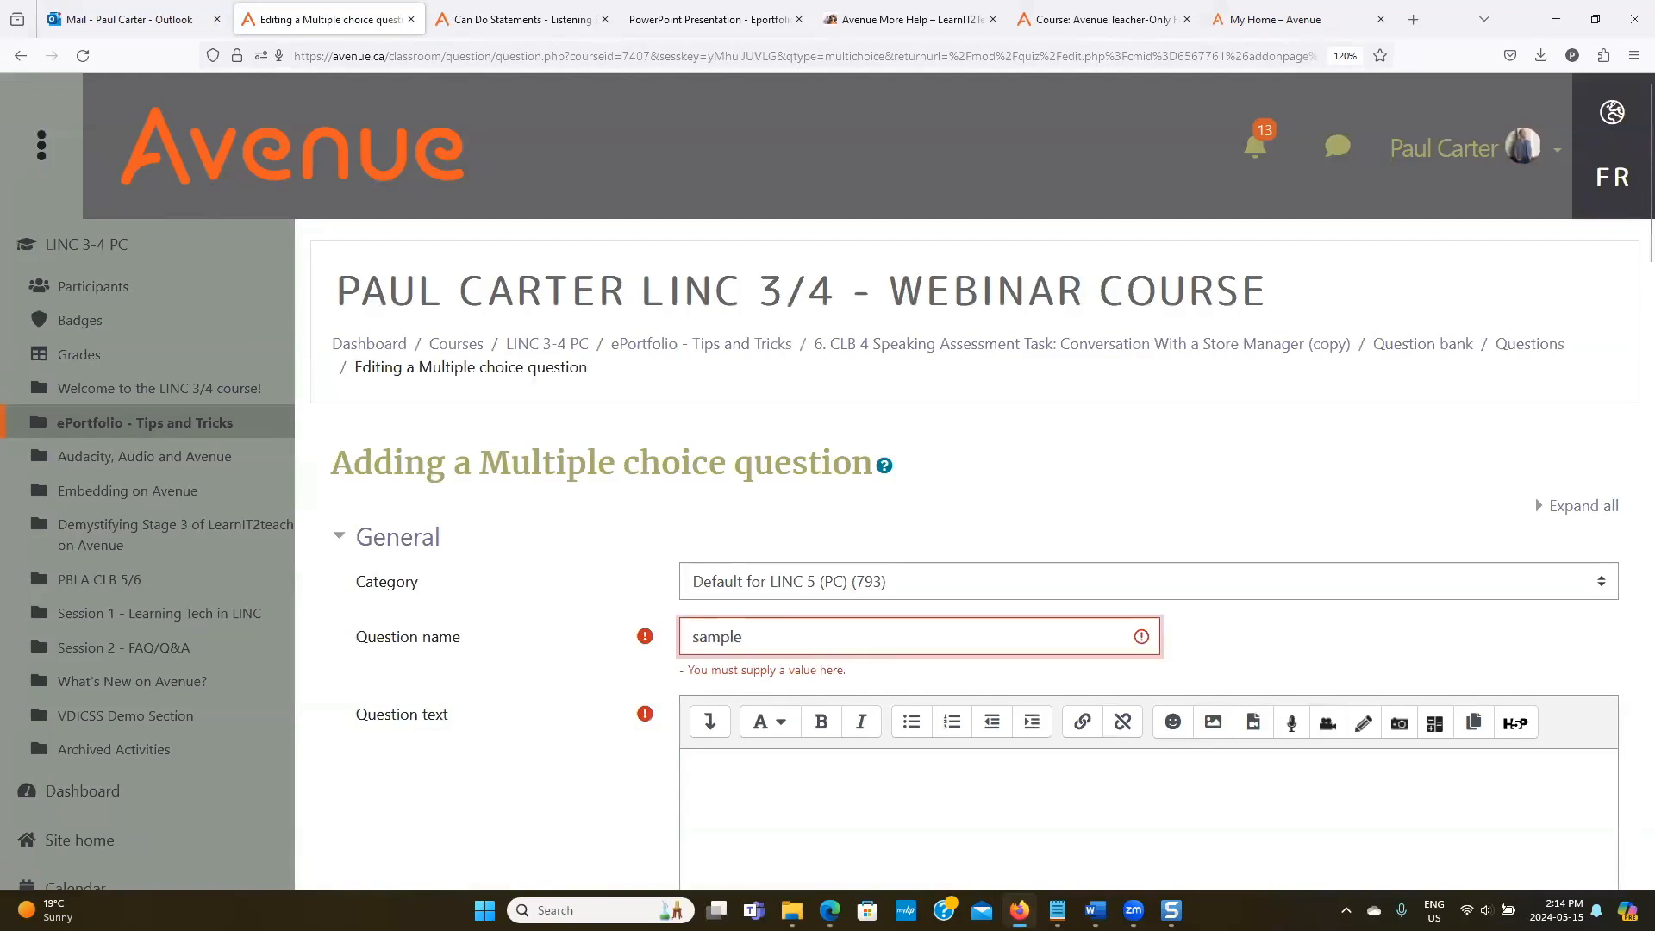
Paste the copied text as the sample12 question text and replace Alex with Jane, giving "1. Jane is ____.".
scroll(833, 654, down, 5)
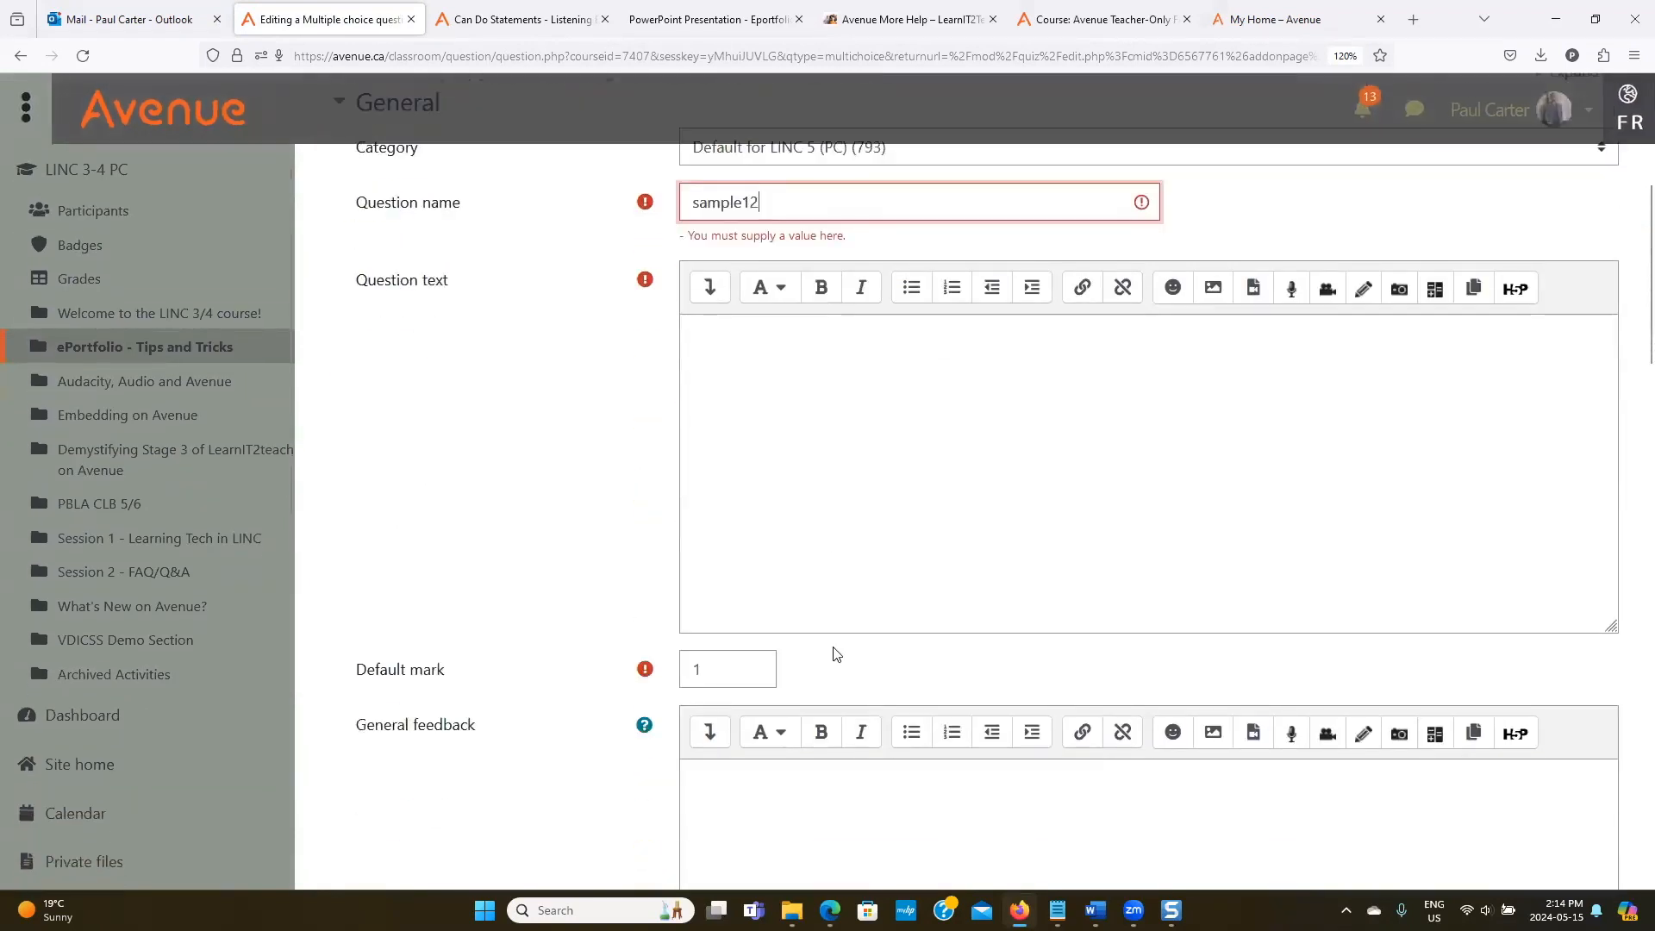
click(826, 464)
text(1. Alex is ____.)
double_click(713, 312)
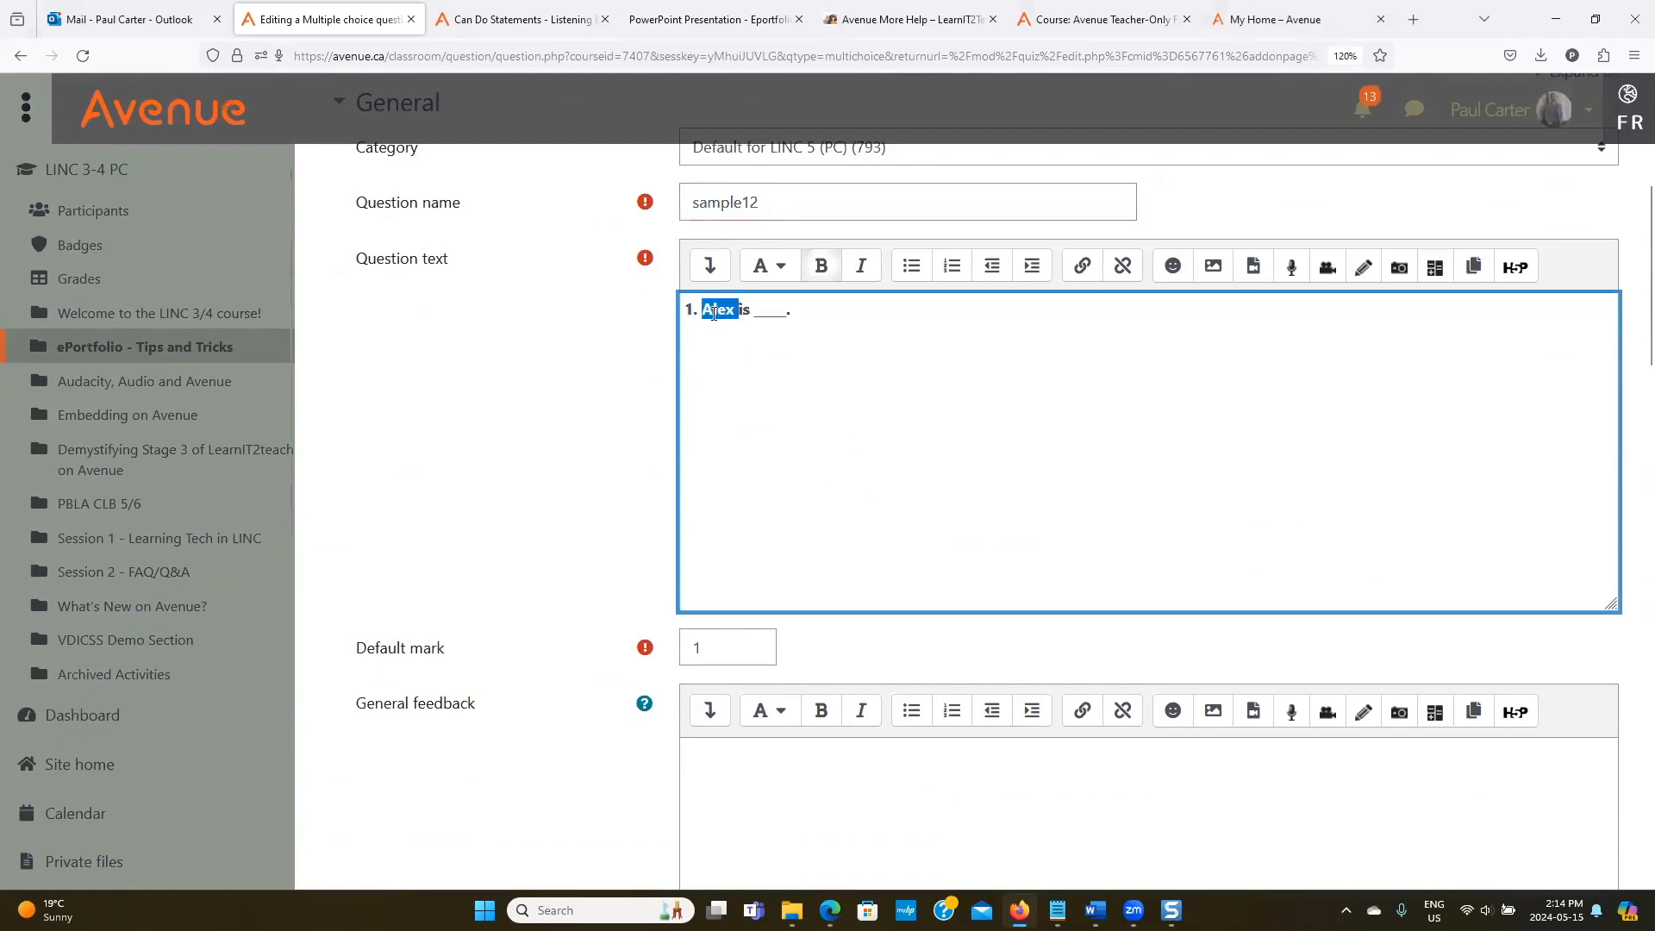
text(Jane)
Enter asdf as the text of Choices 1, 2 and 3, with asd as the feedback for Choice 1.
scroll(578, 394, down, 10)
click(781, 283)
text(asdf)
click(777, 425)
text(asd)
click(773, 557)
text(asdf)
scroll(773, 687, down, 4)
click(745, 496)
text(asdf)
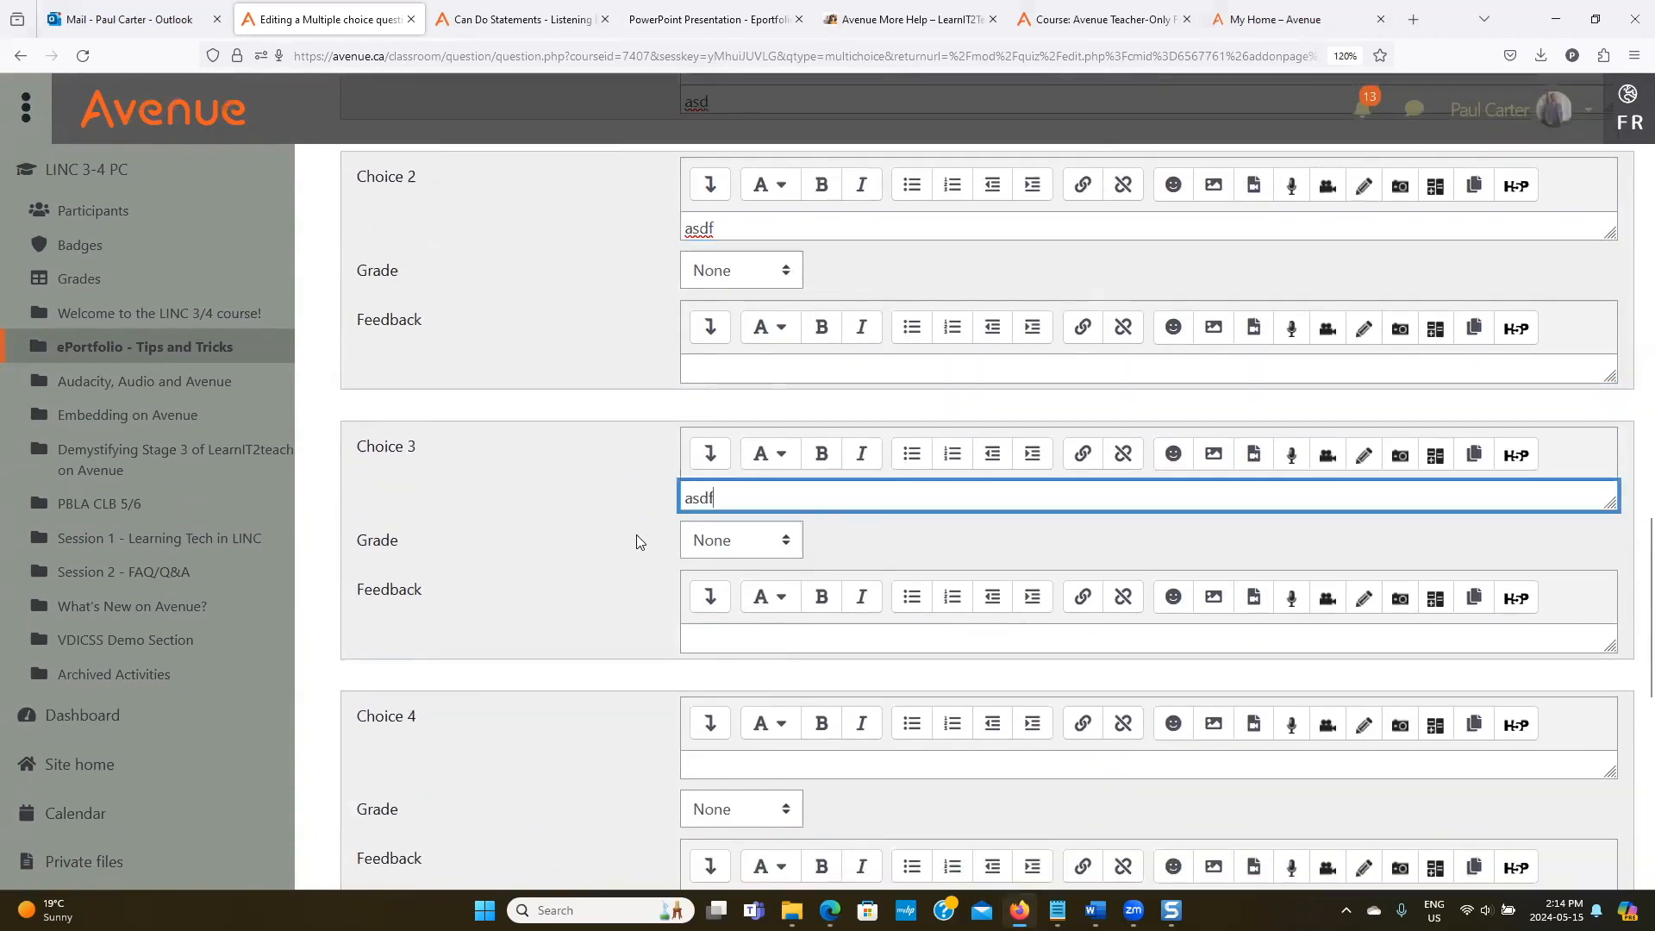
Set the grade for Choice 3 and save the sample12 question to the quiz.
scroll(752, 348, down, 5)
scroll(752, 348, up, 4)
click(744, 431)
click(737, 500)
scroll(573, 517, down, 7)
click(750, 764)
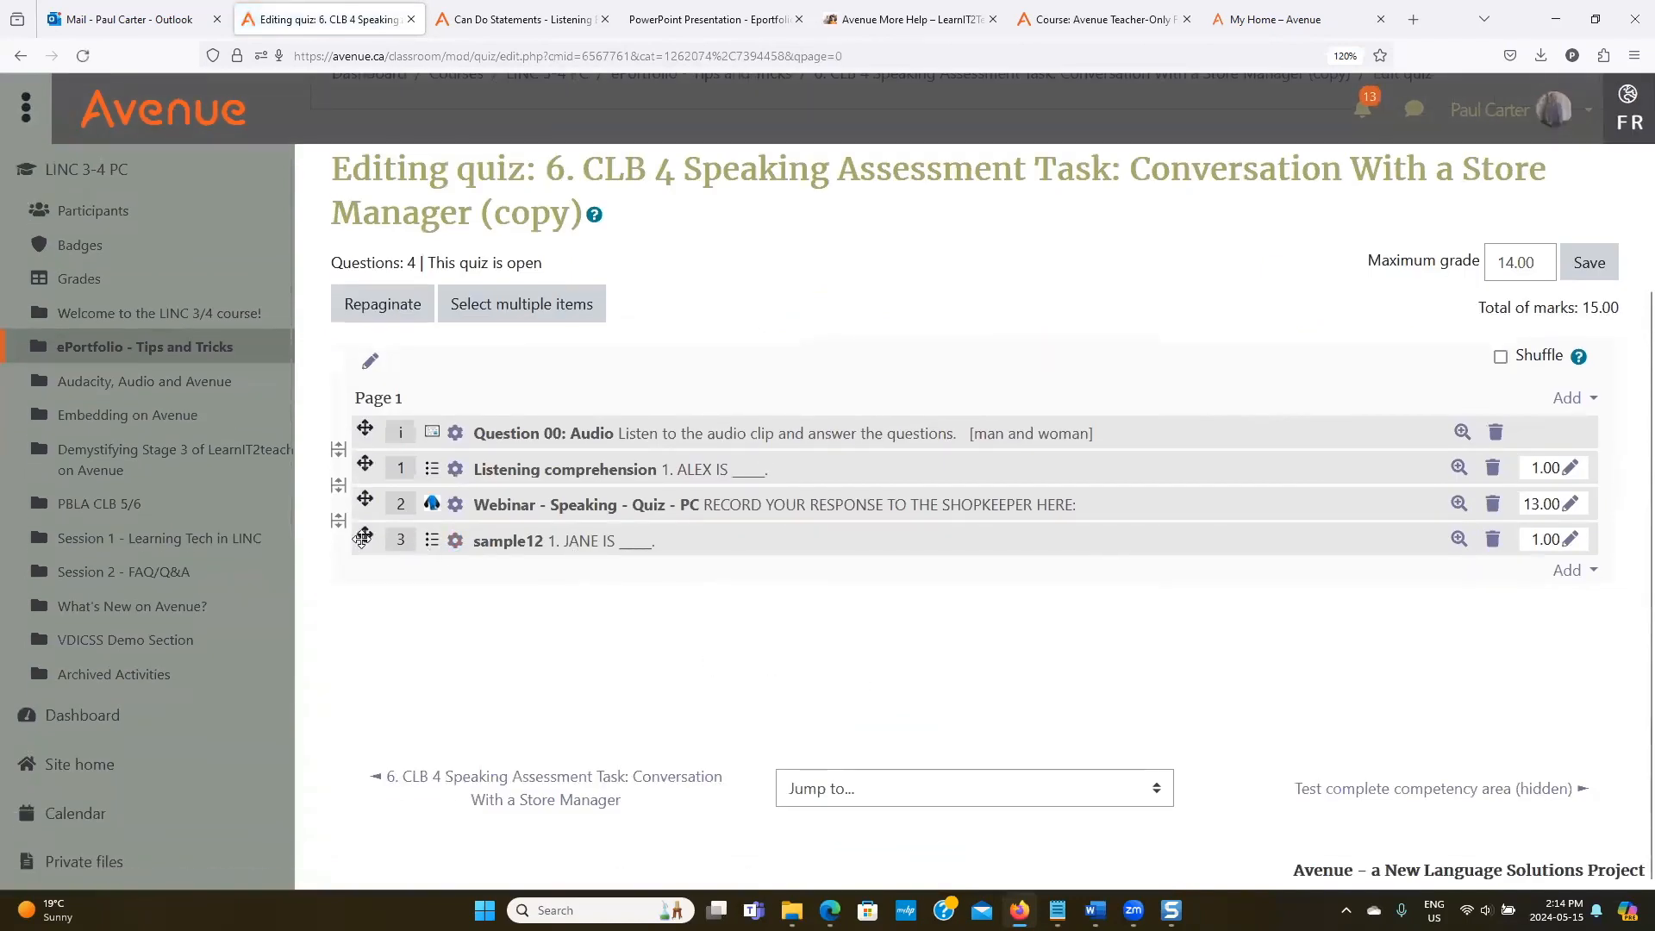
Move sample12 above the Webinar - Speaking - Quiz question and remove the original Listening comprehension question from the quiz copy.
drag(363, 538, 365, 502)
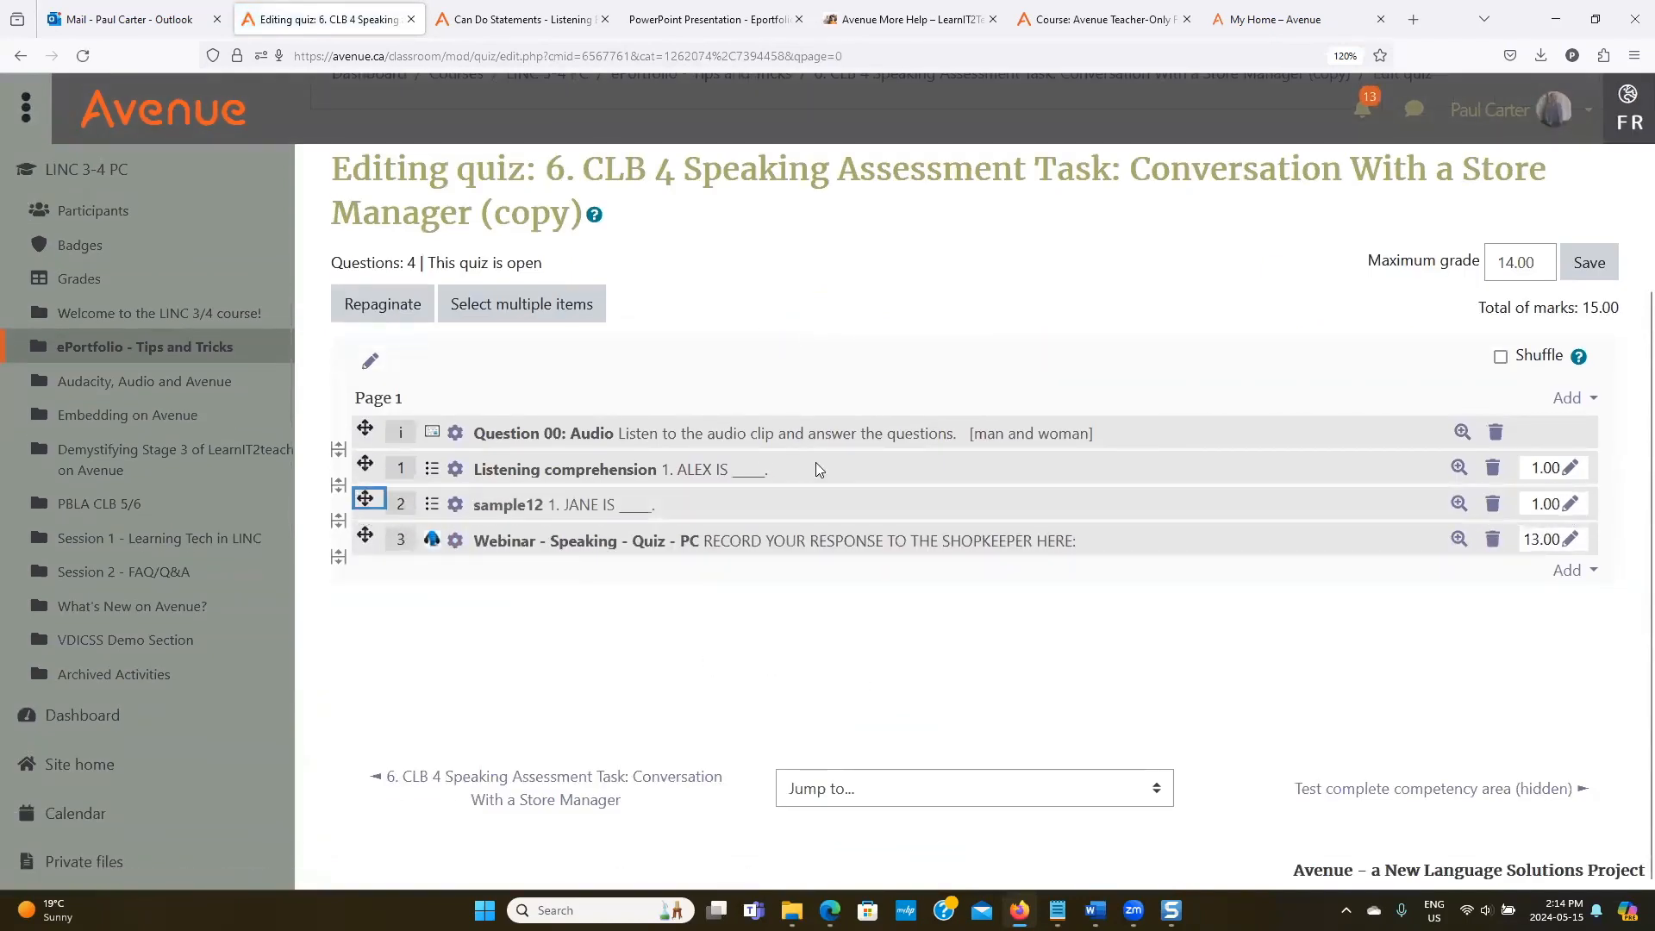
click(1492, 467)
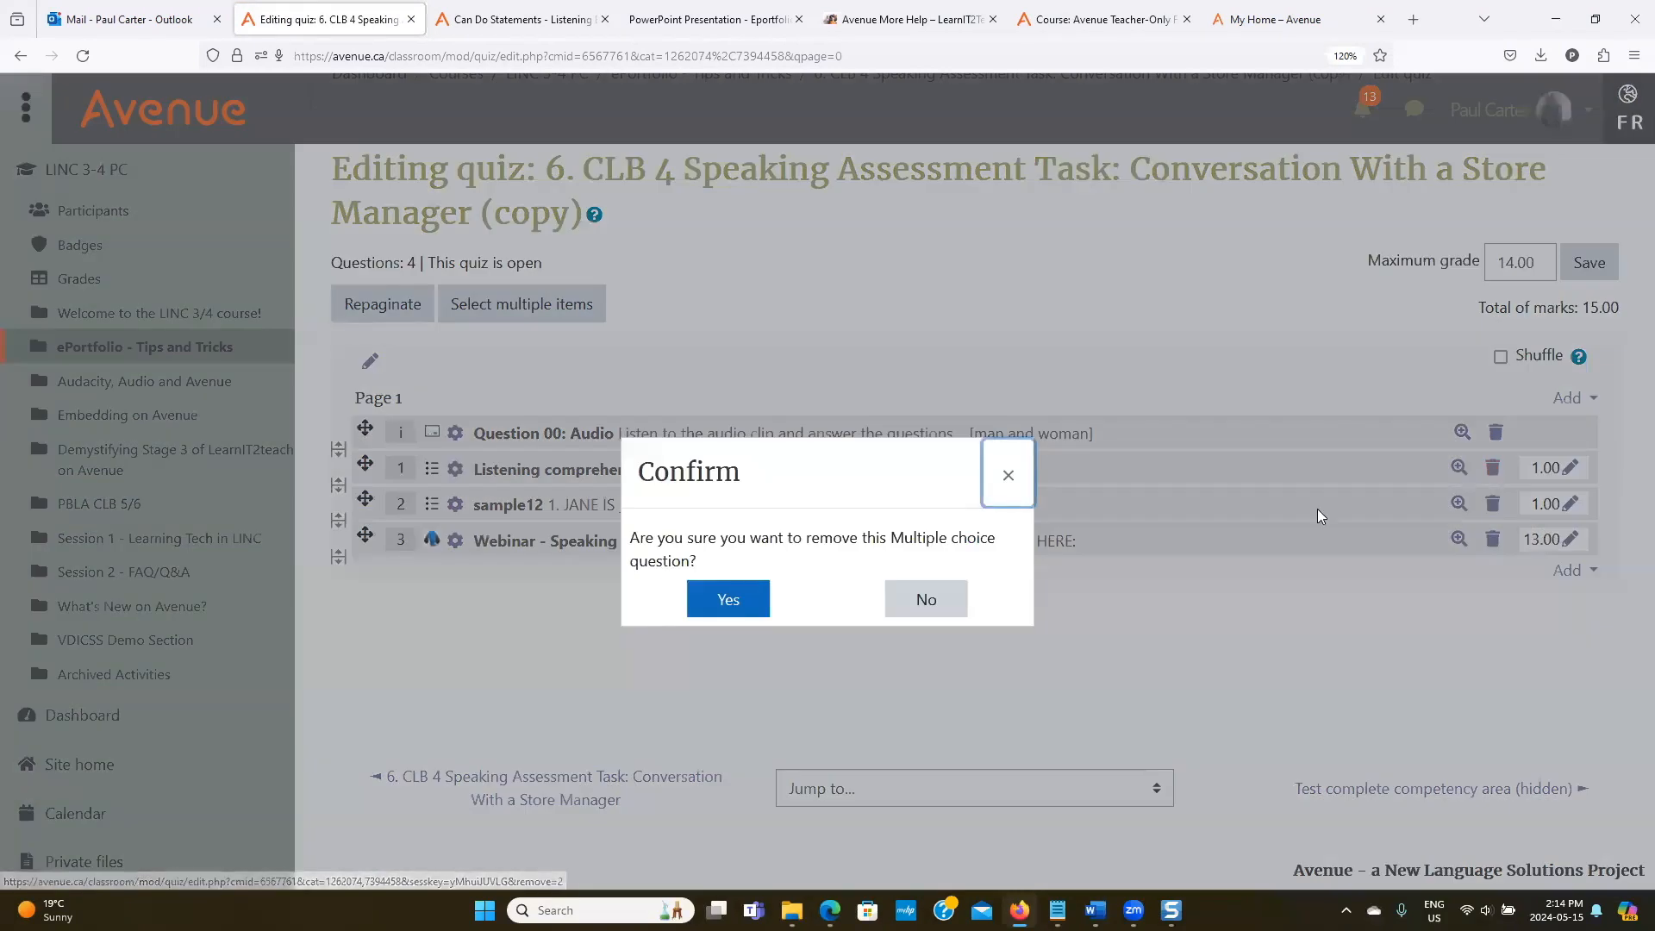
click(731, 600)
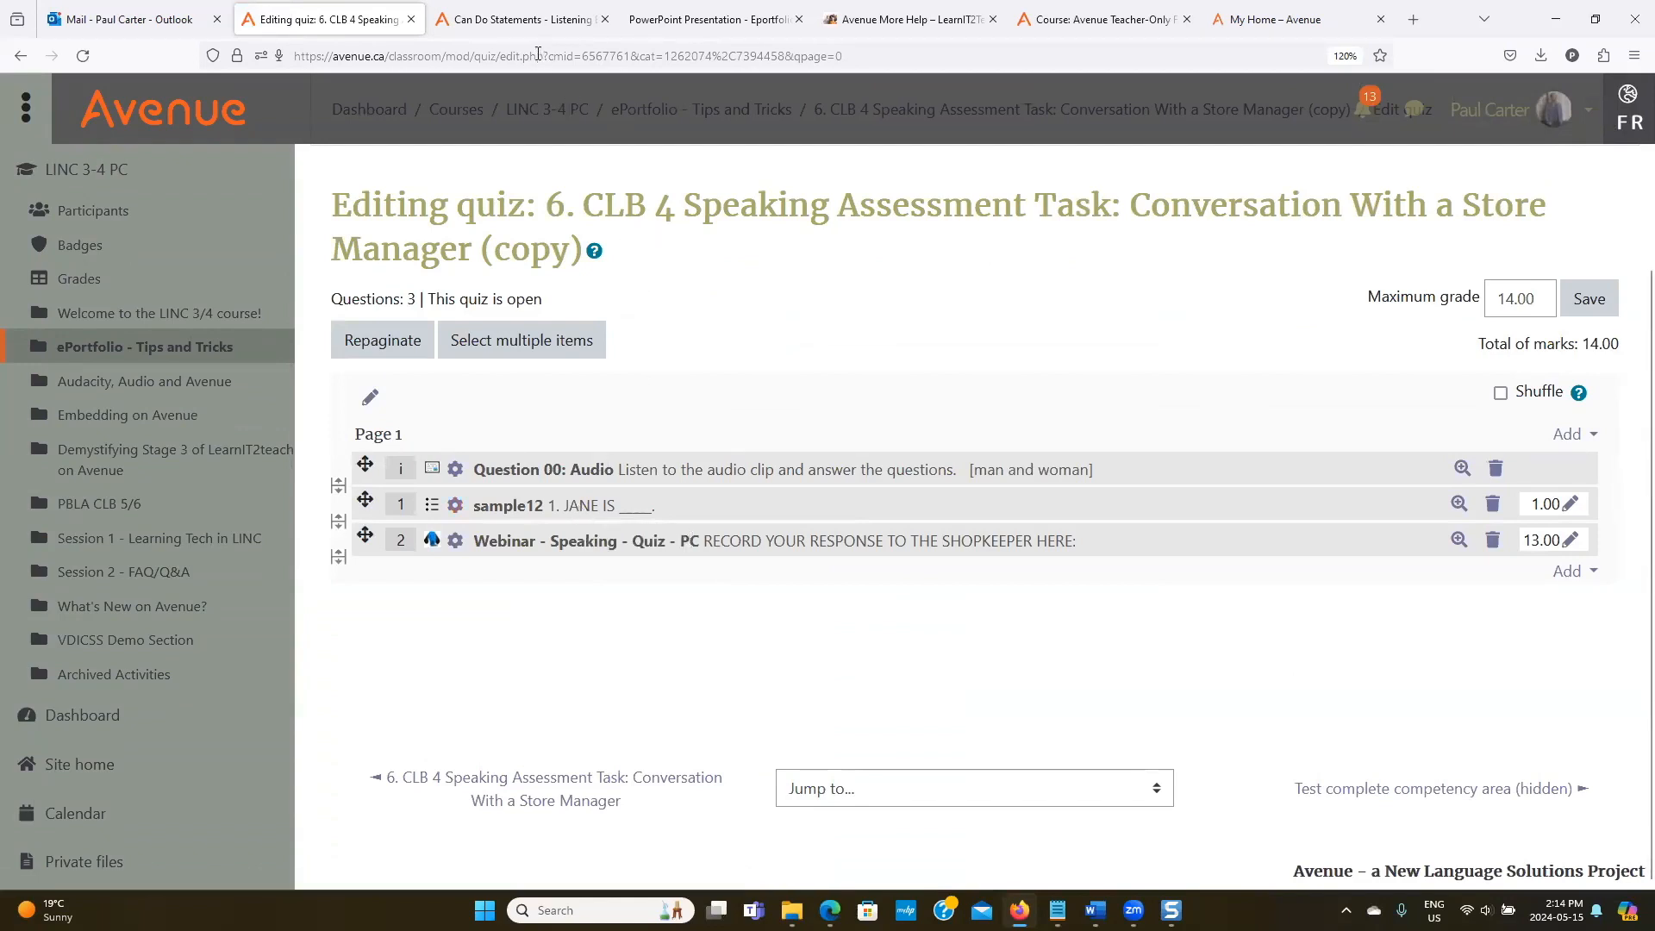
Return to the ePortfolio presentation and advance from the Questions slide to the Q&A slide, page 27.
click(683, 21)
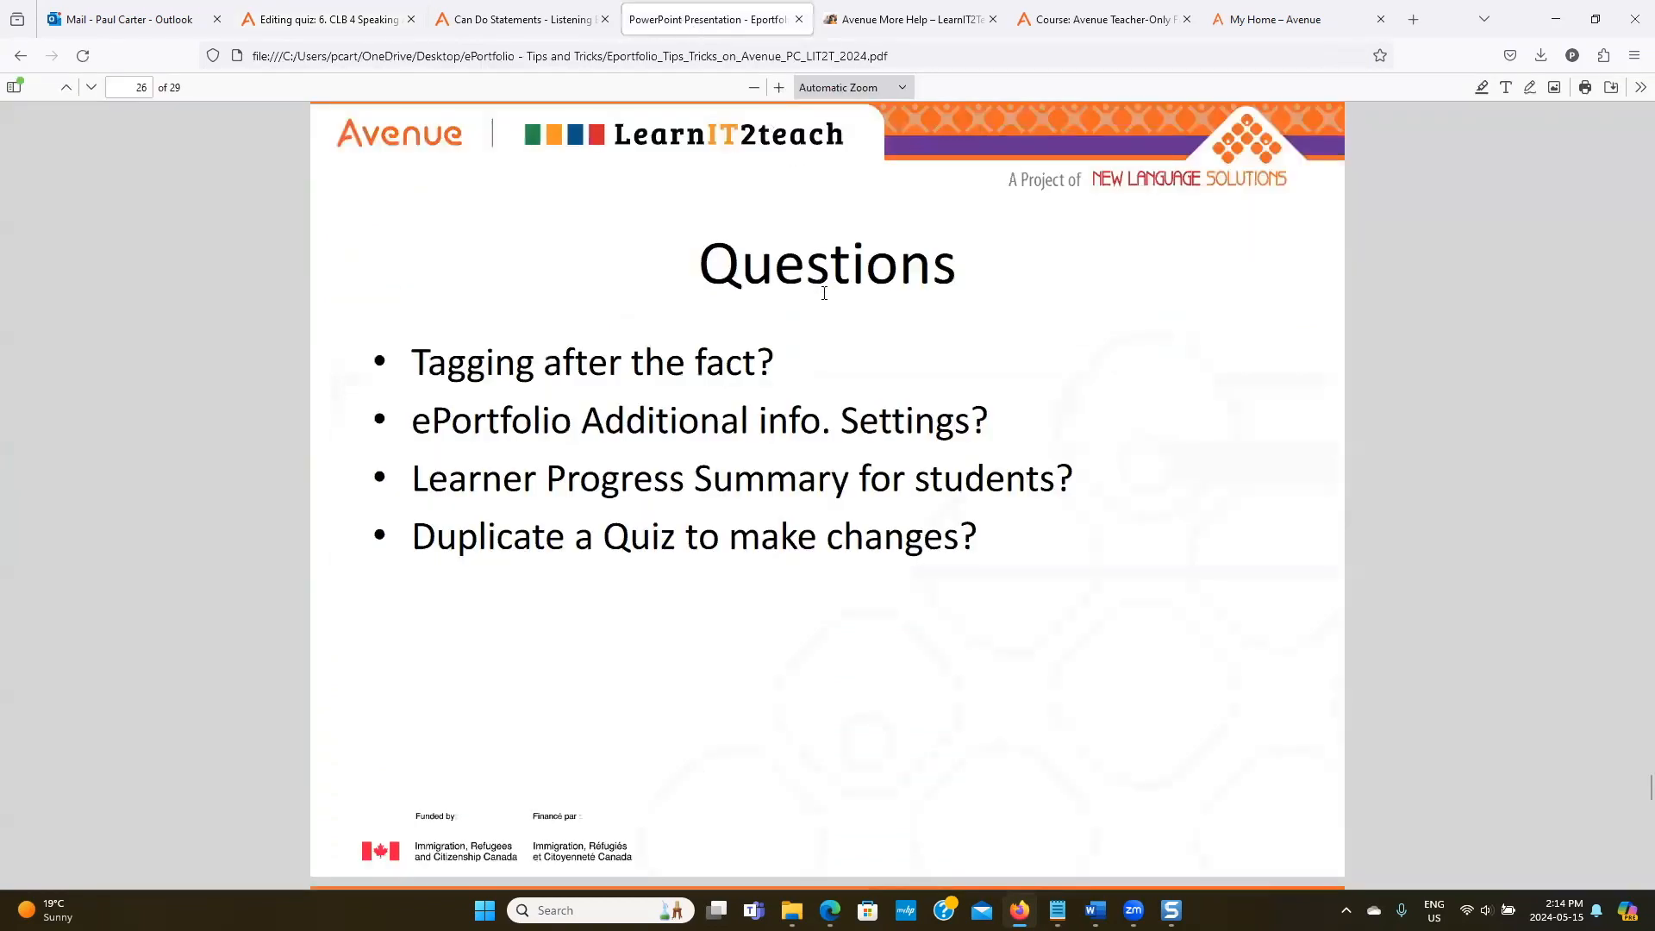
click(90, 87)
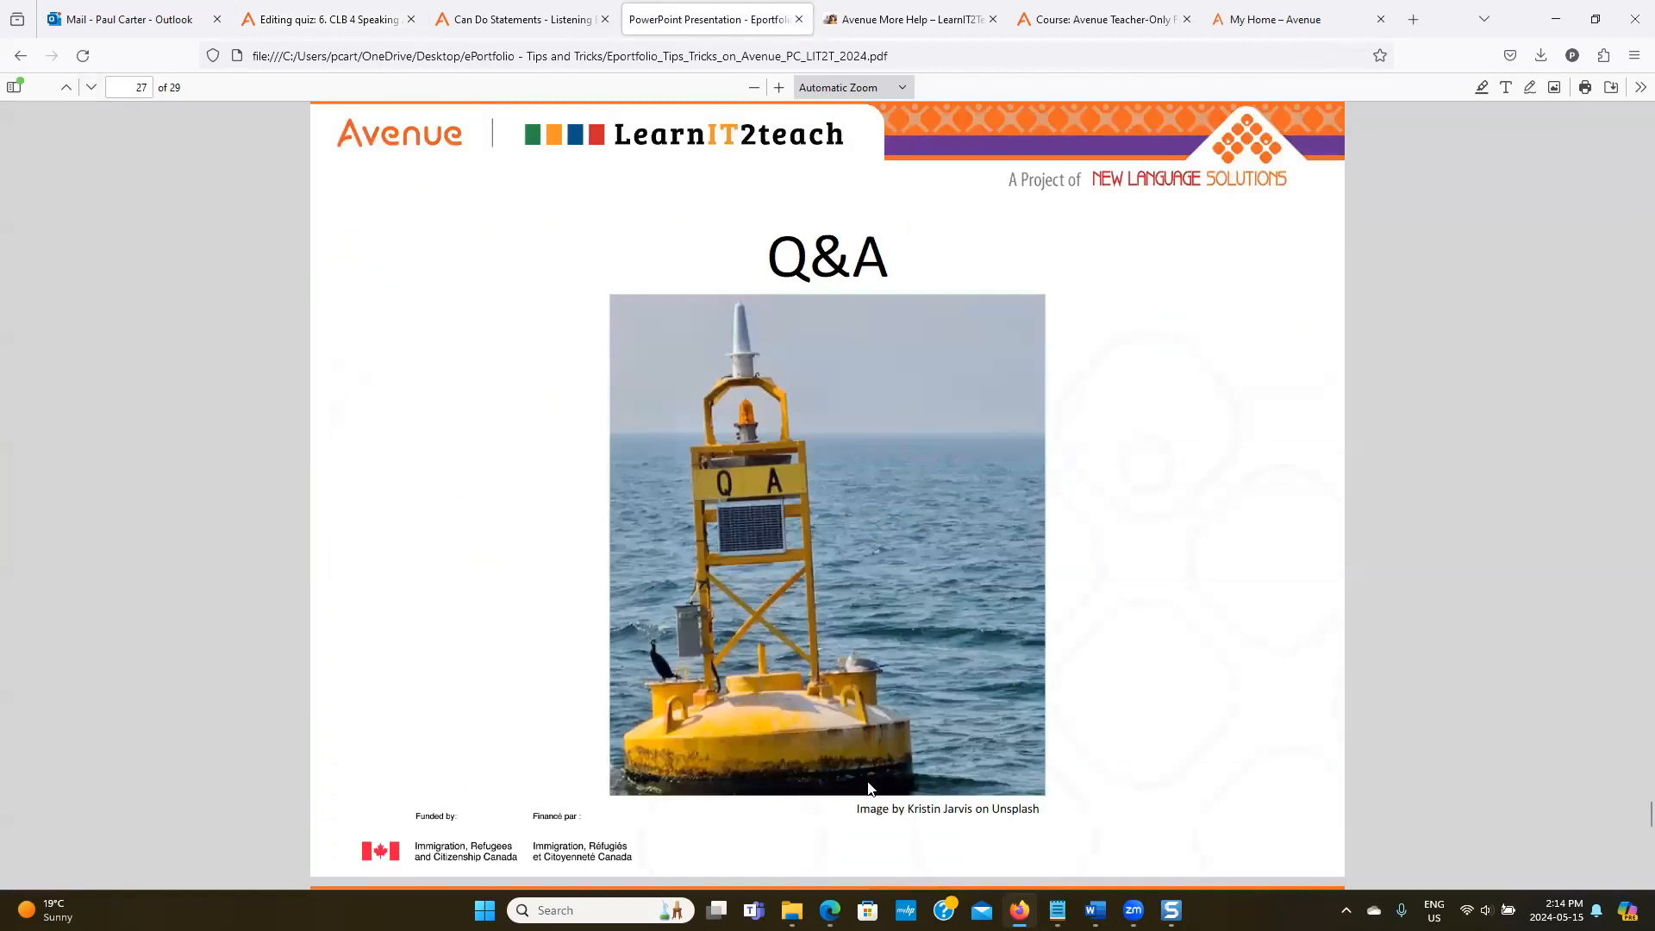